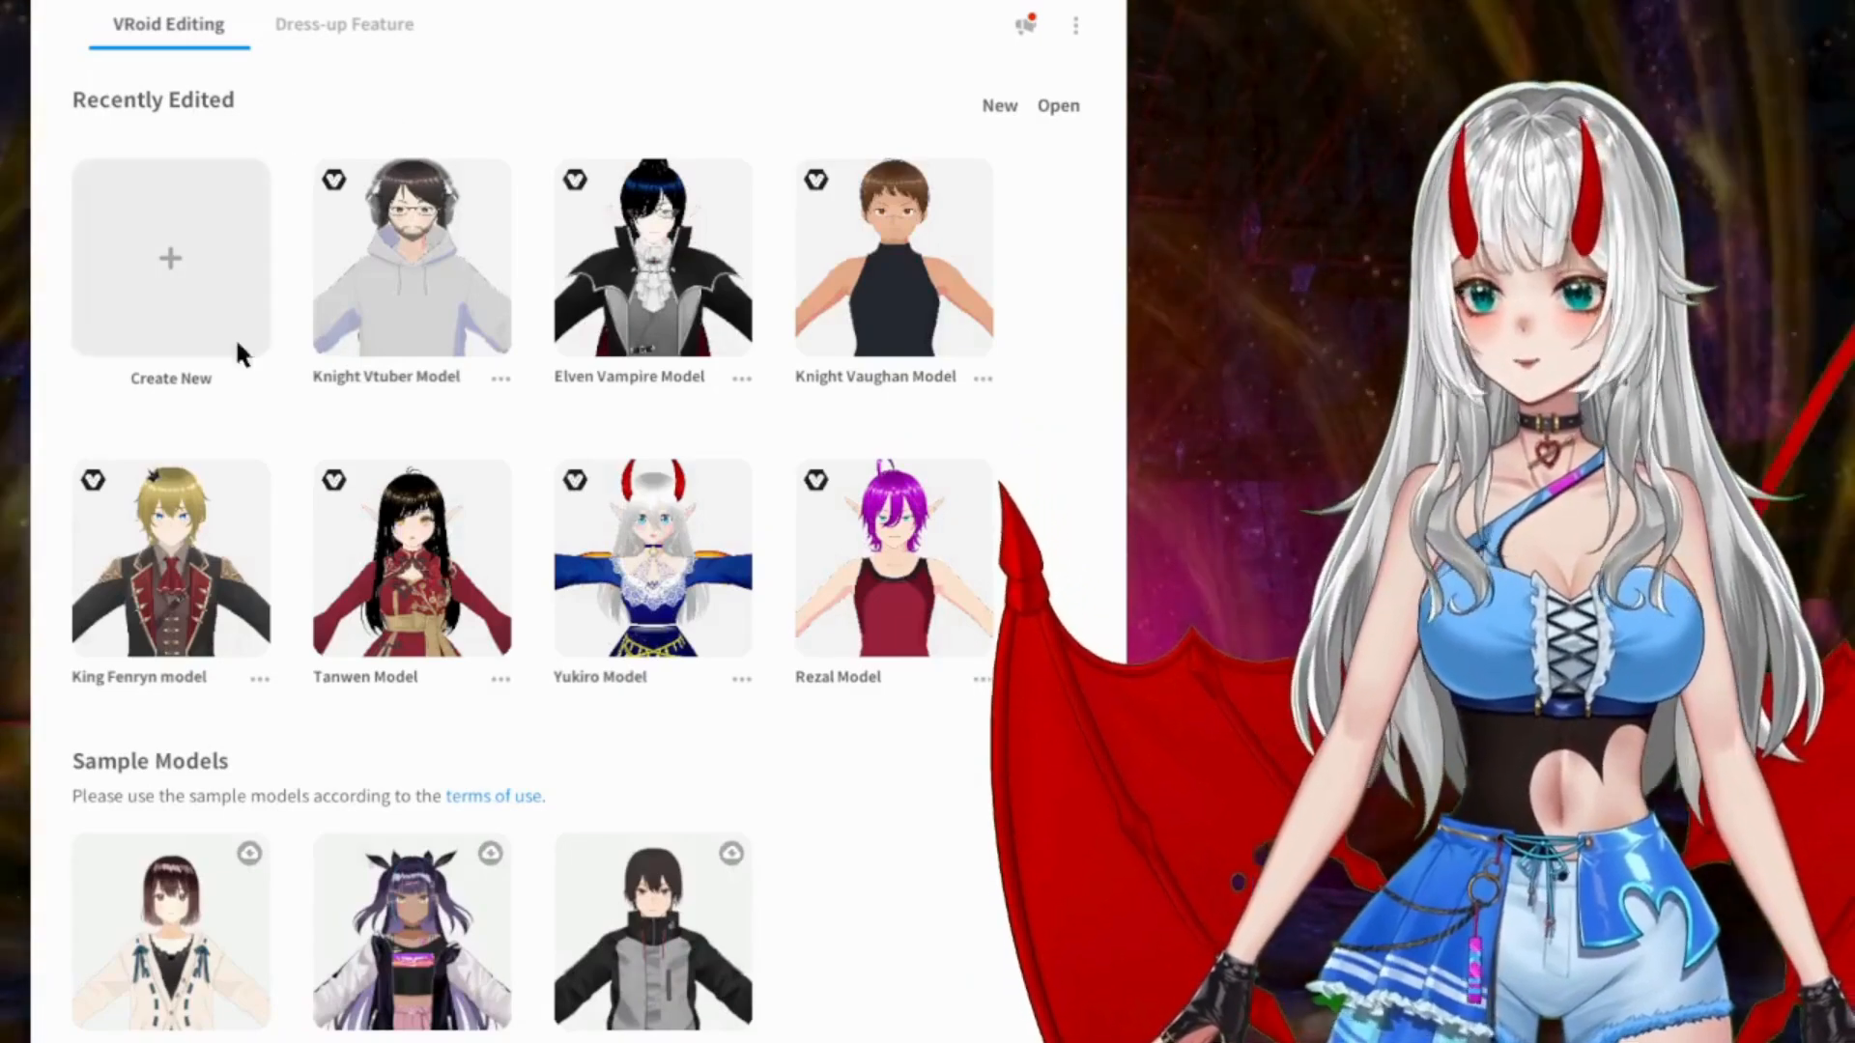
Step: Create a new character model from the Fem base
left_click(166, 261)
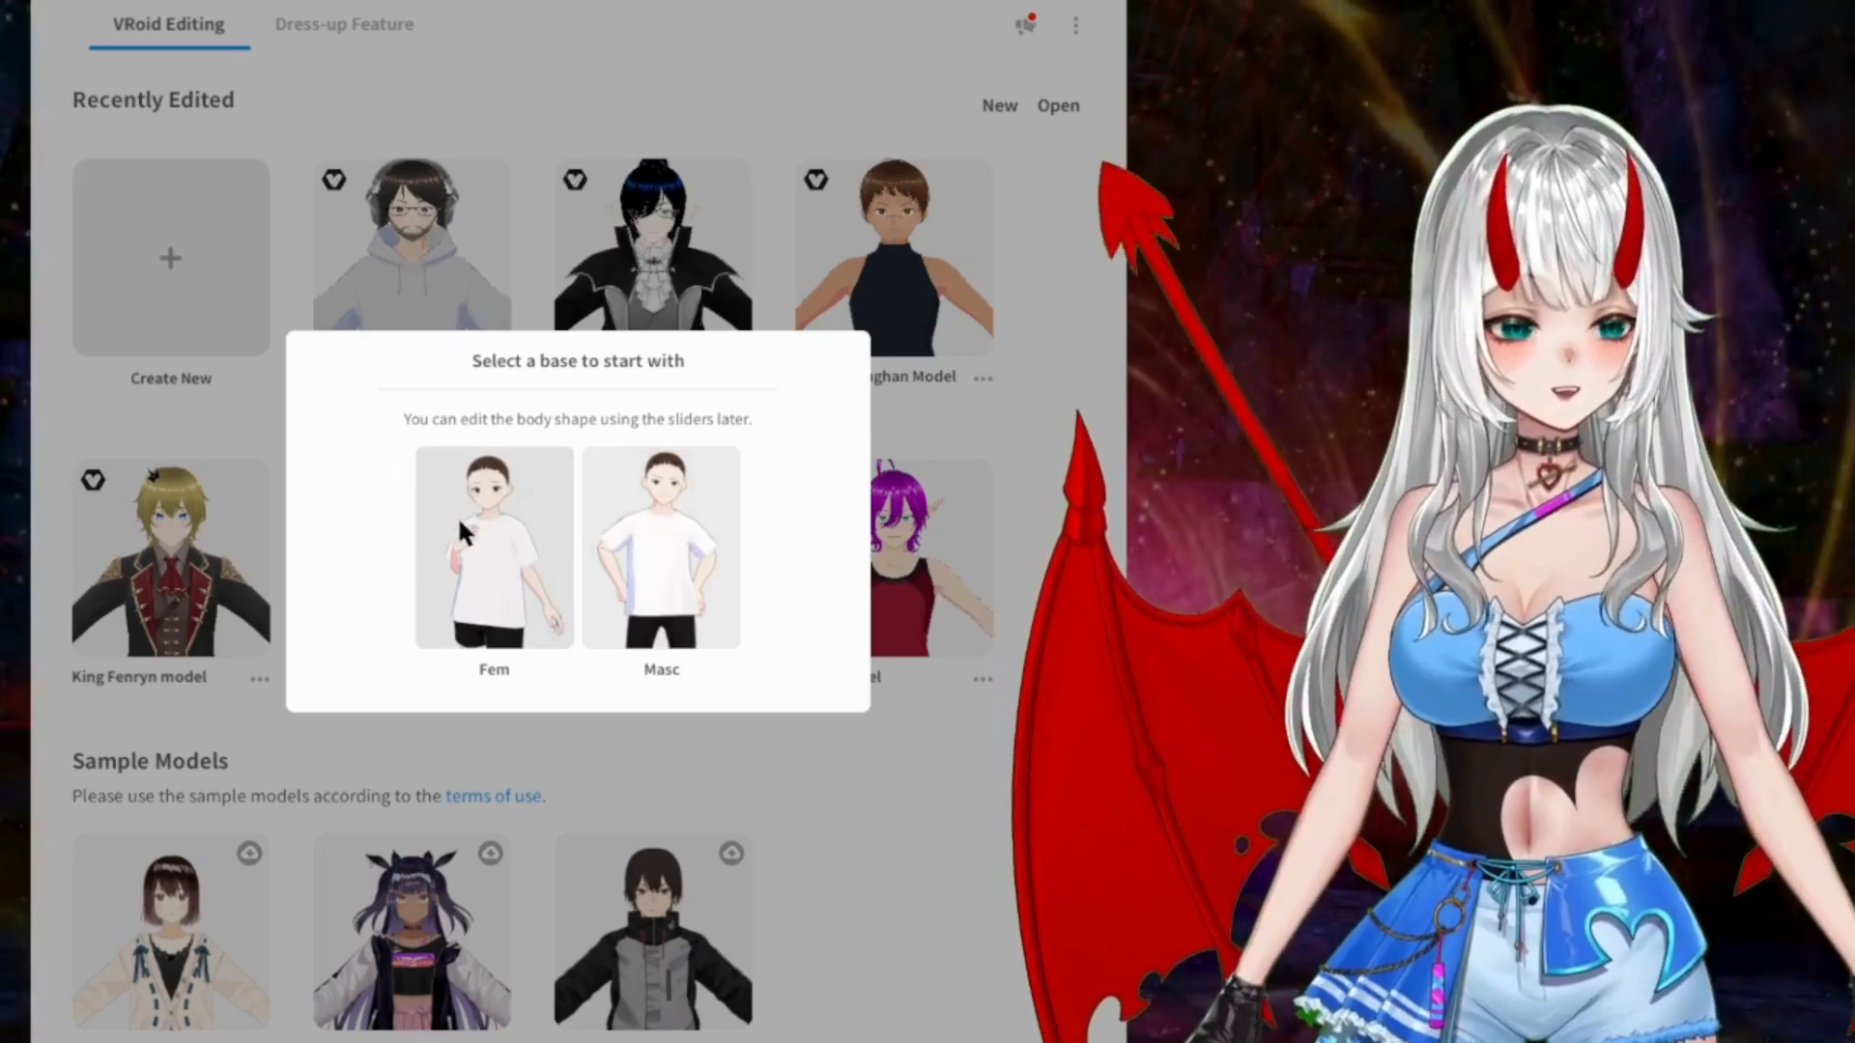
left_click(520, 498)
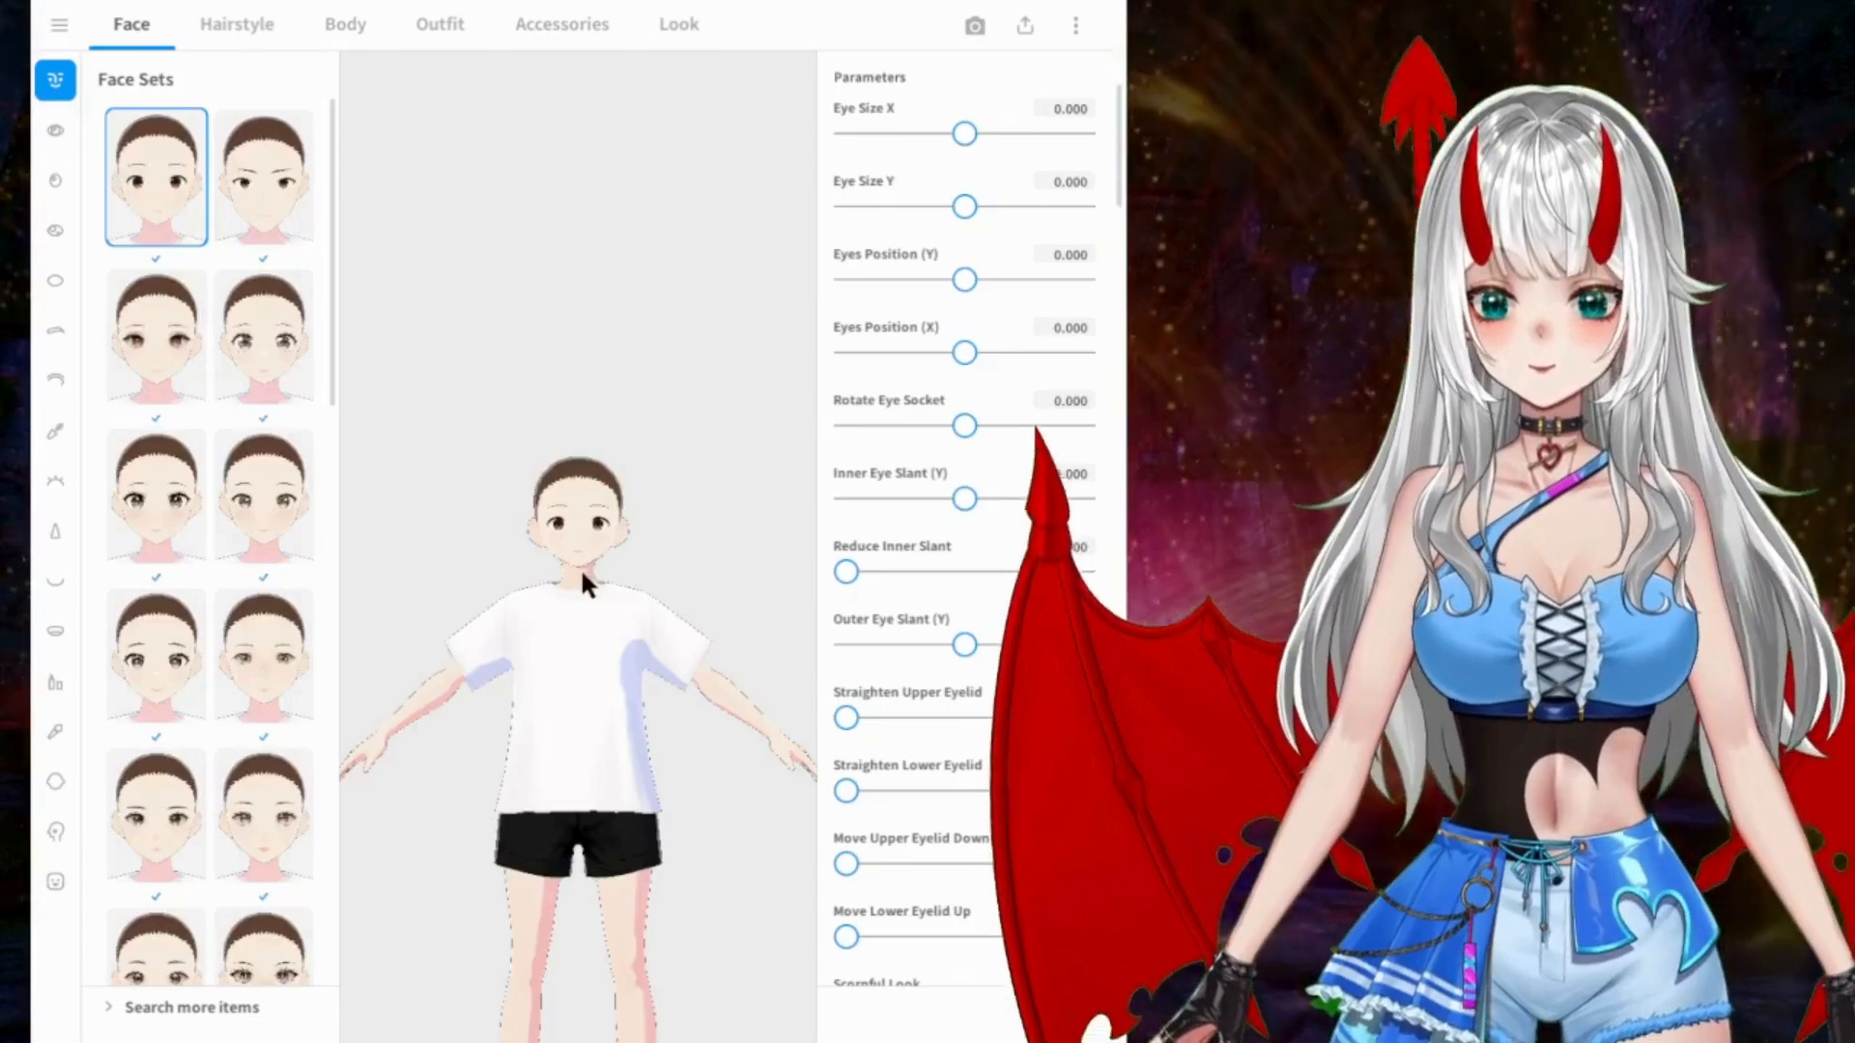
Step: Examine the new base model's full body and then its face from several angles
middle_click_drag(584, 505, 588, 268)
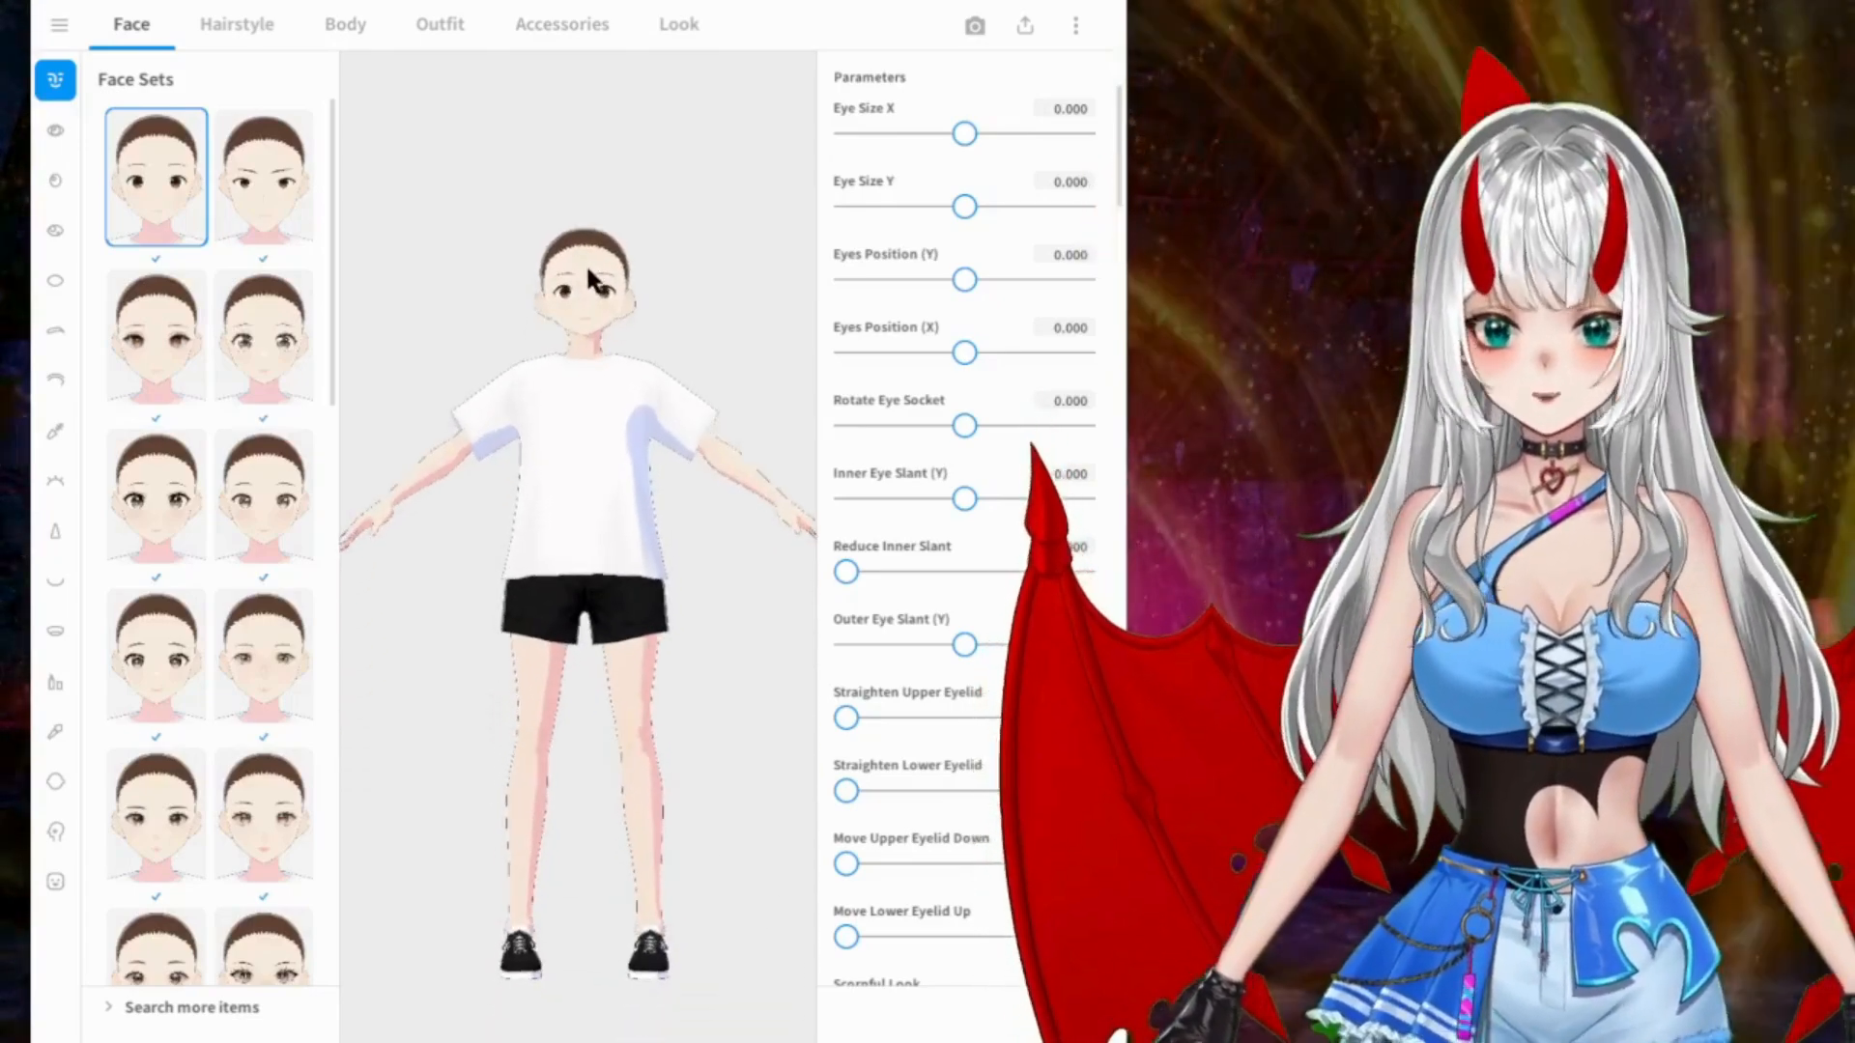
right_click_drag(589, 284, 561, 398)
right_click_drag(566, 551, 616, 411)
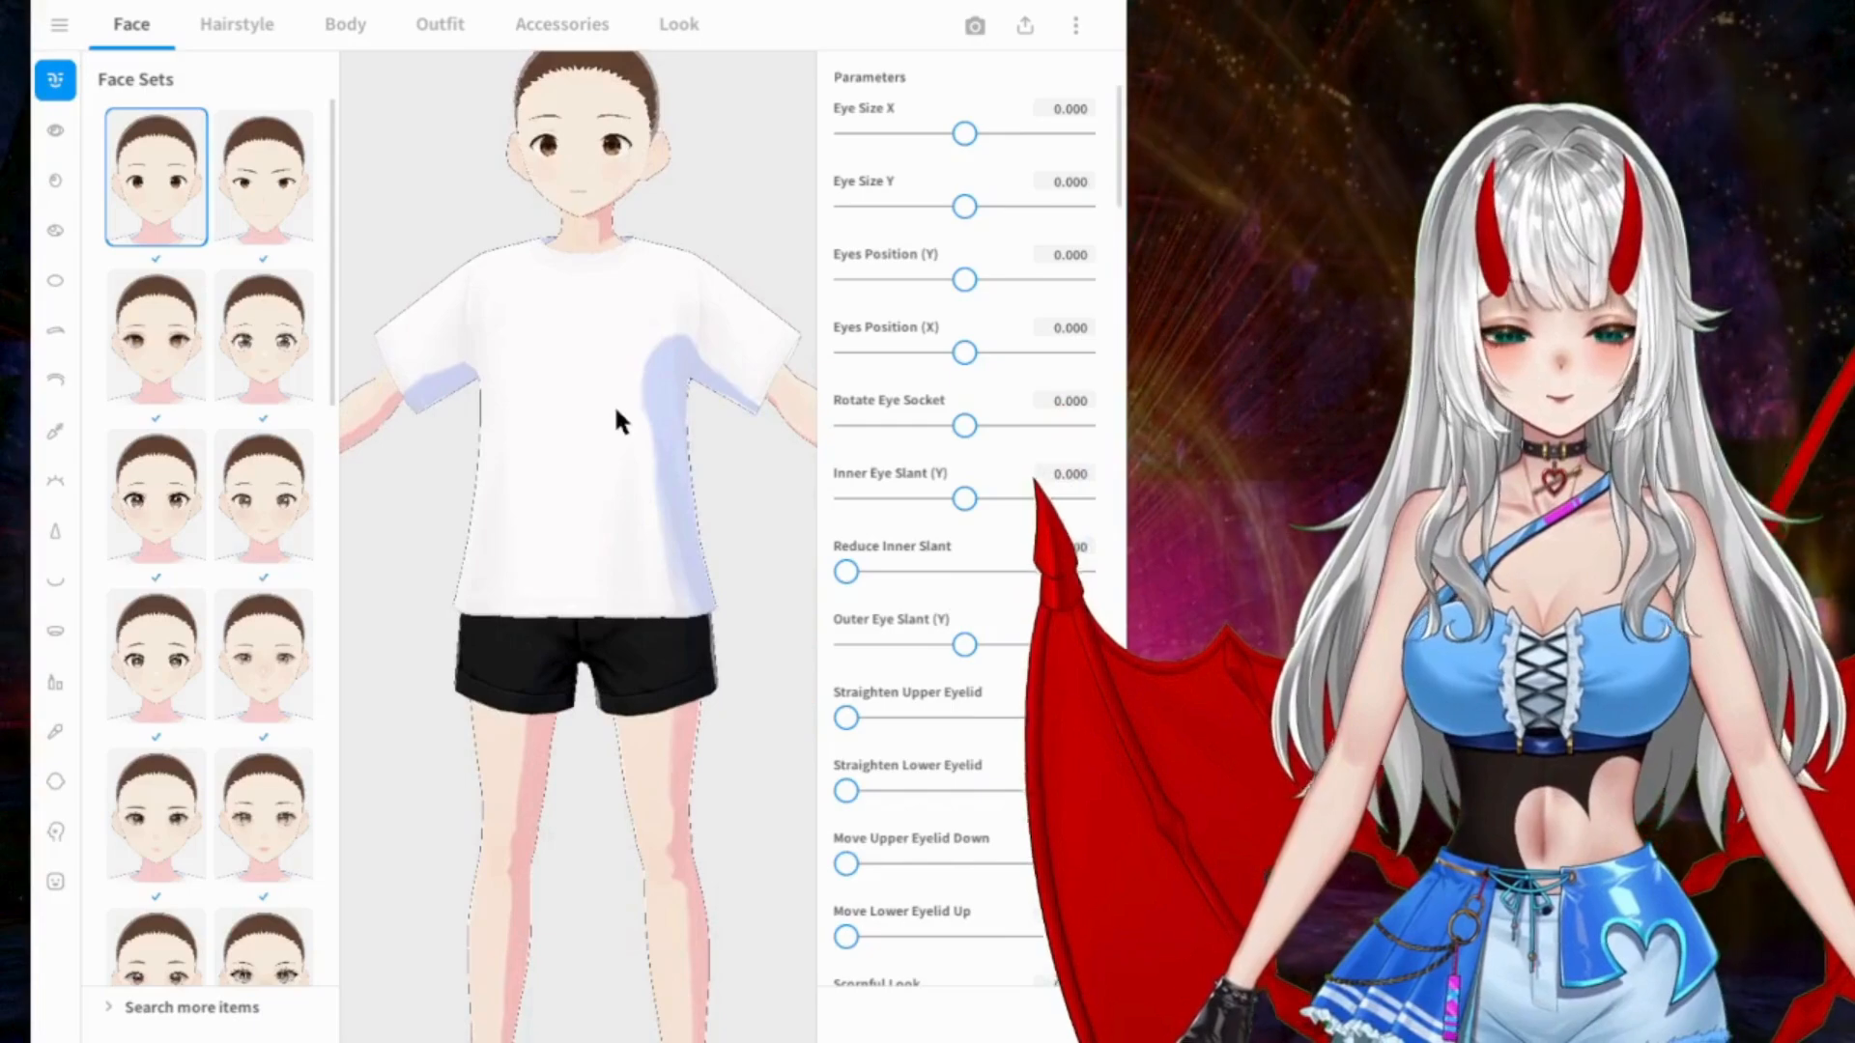
middle_click_drag(633, 381, 628, 433)
scroll(628, 433, "up", 6)
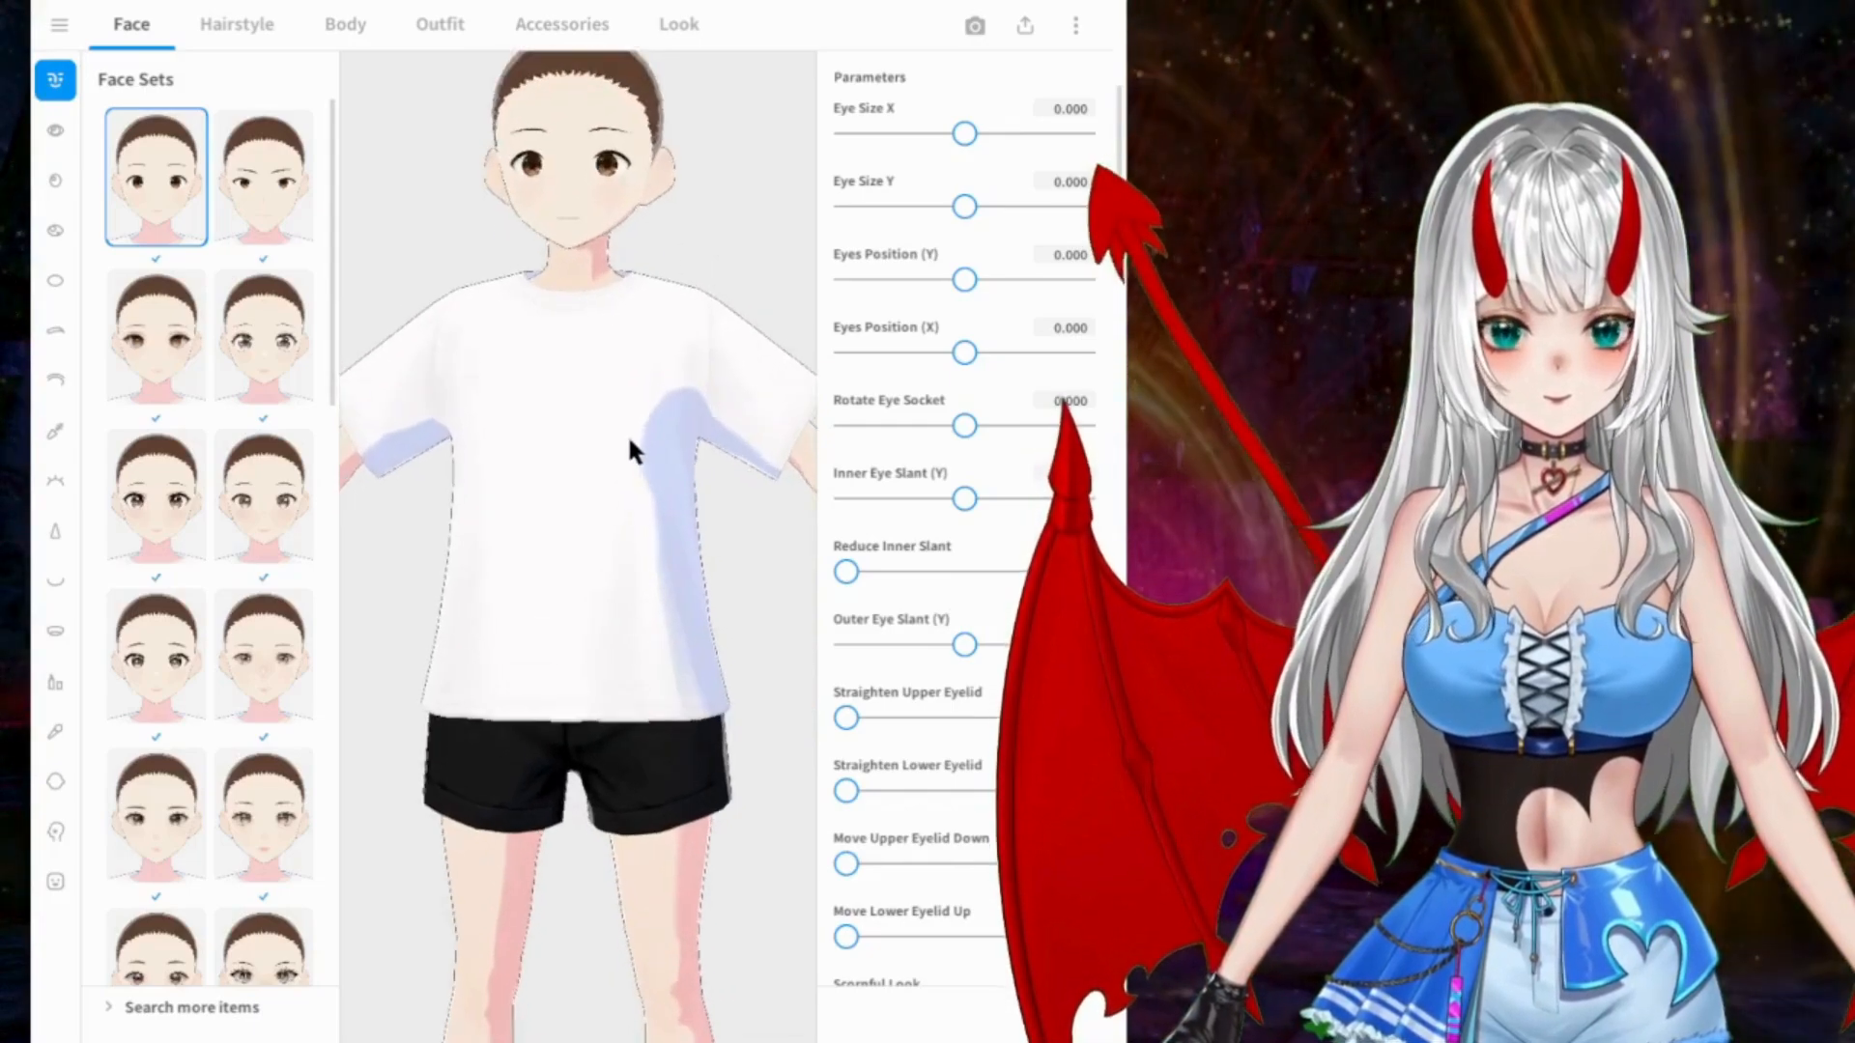
middle_click_drag(671, 210, 665, 416)
right_click_drag(665, 415, 661, 373)
scroll(680, 368, "up", 3)
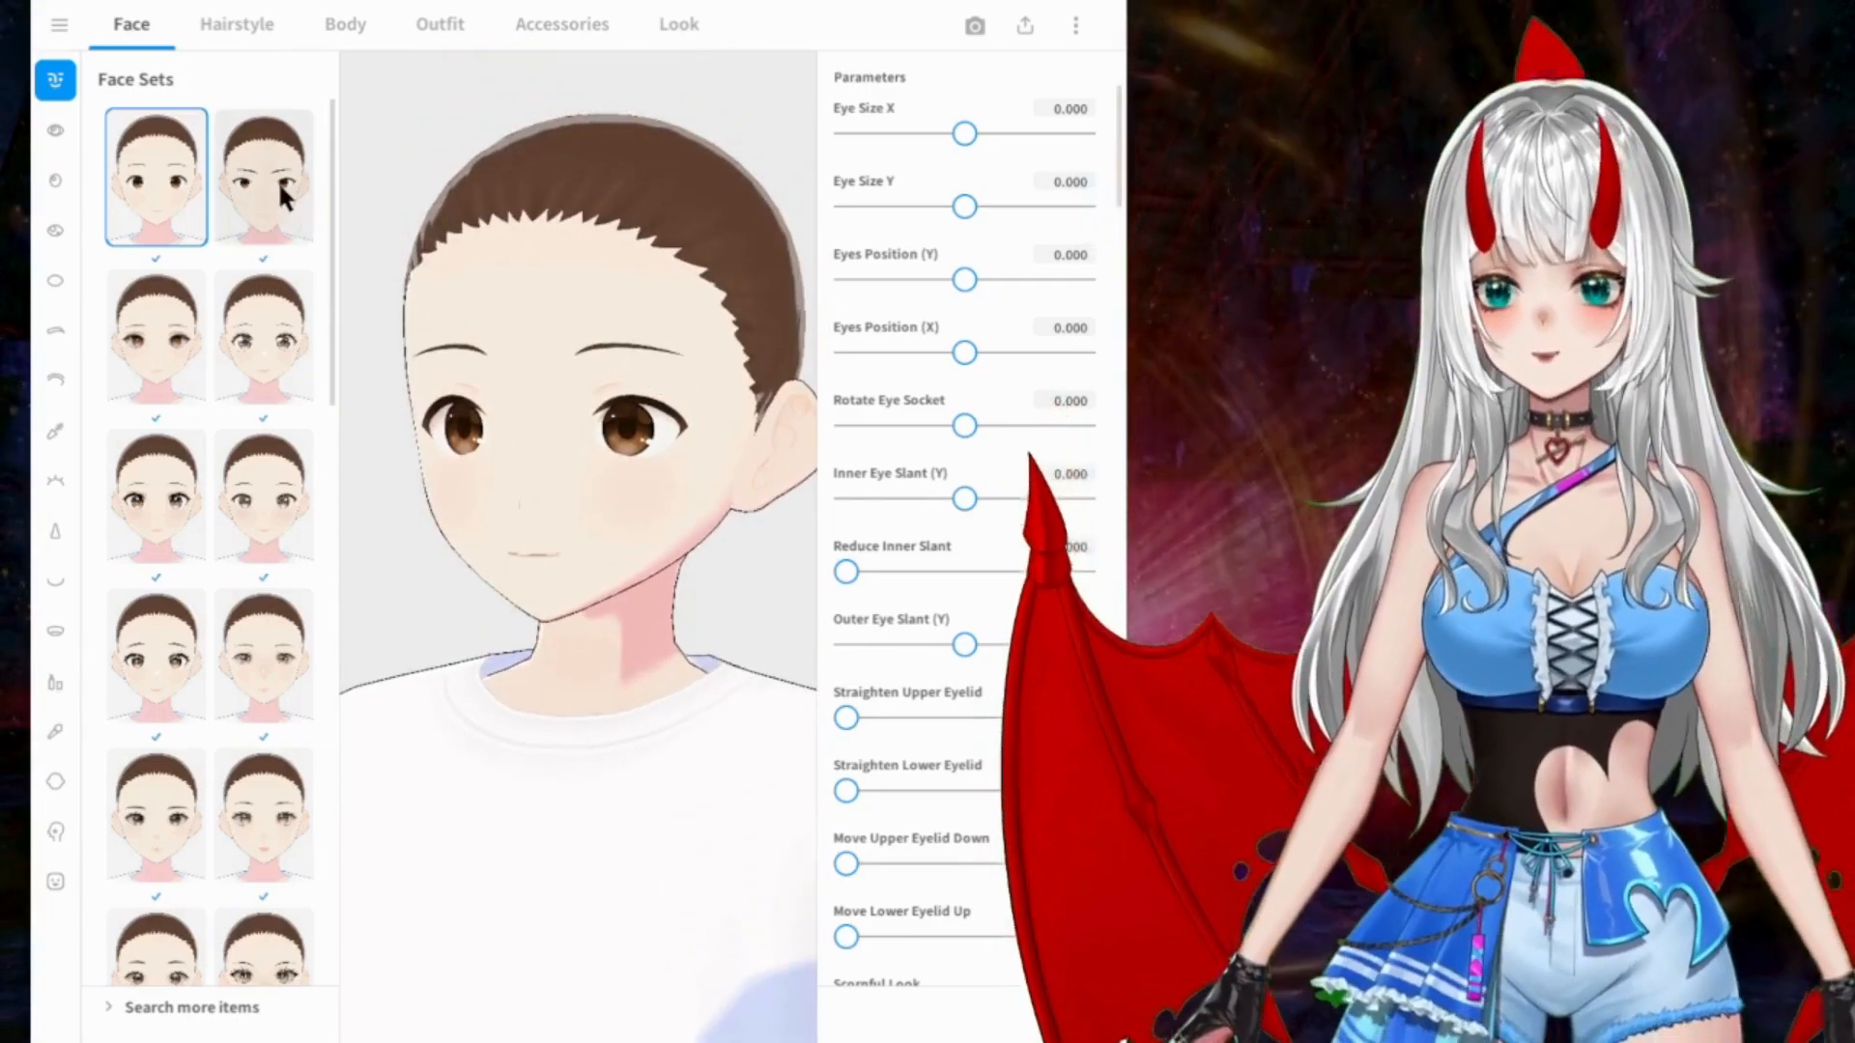
Step: Try the face presets up to the second one in the fourth row, and set Eye Size X to about 0.097
left_click(267, 206)
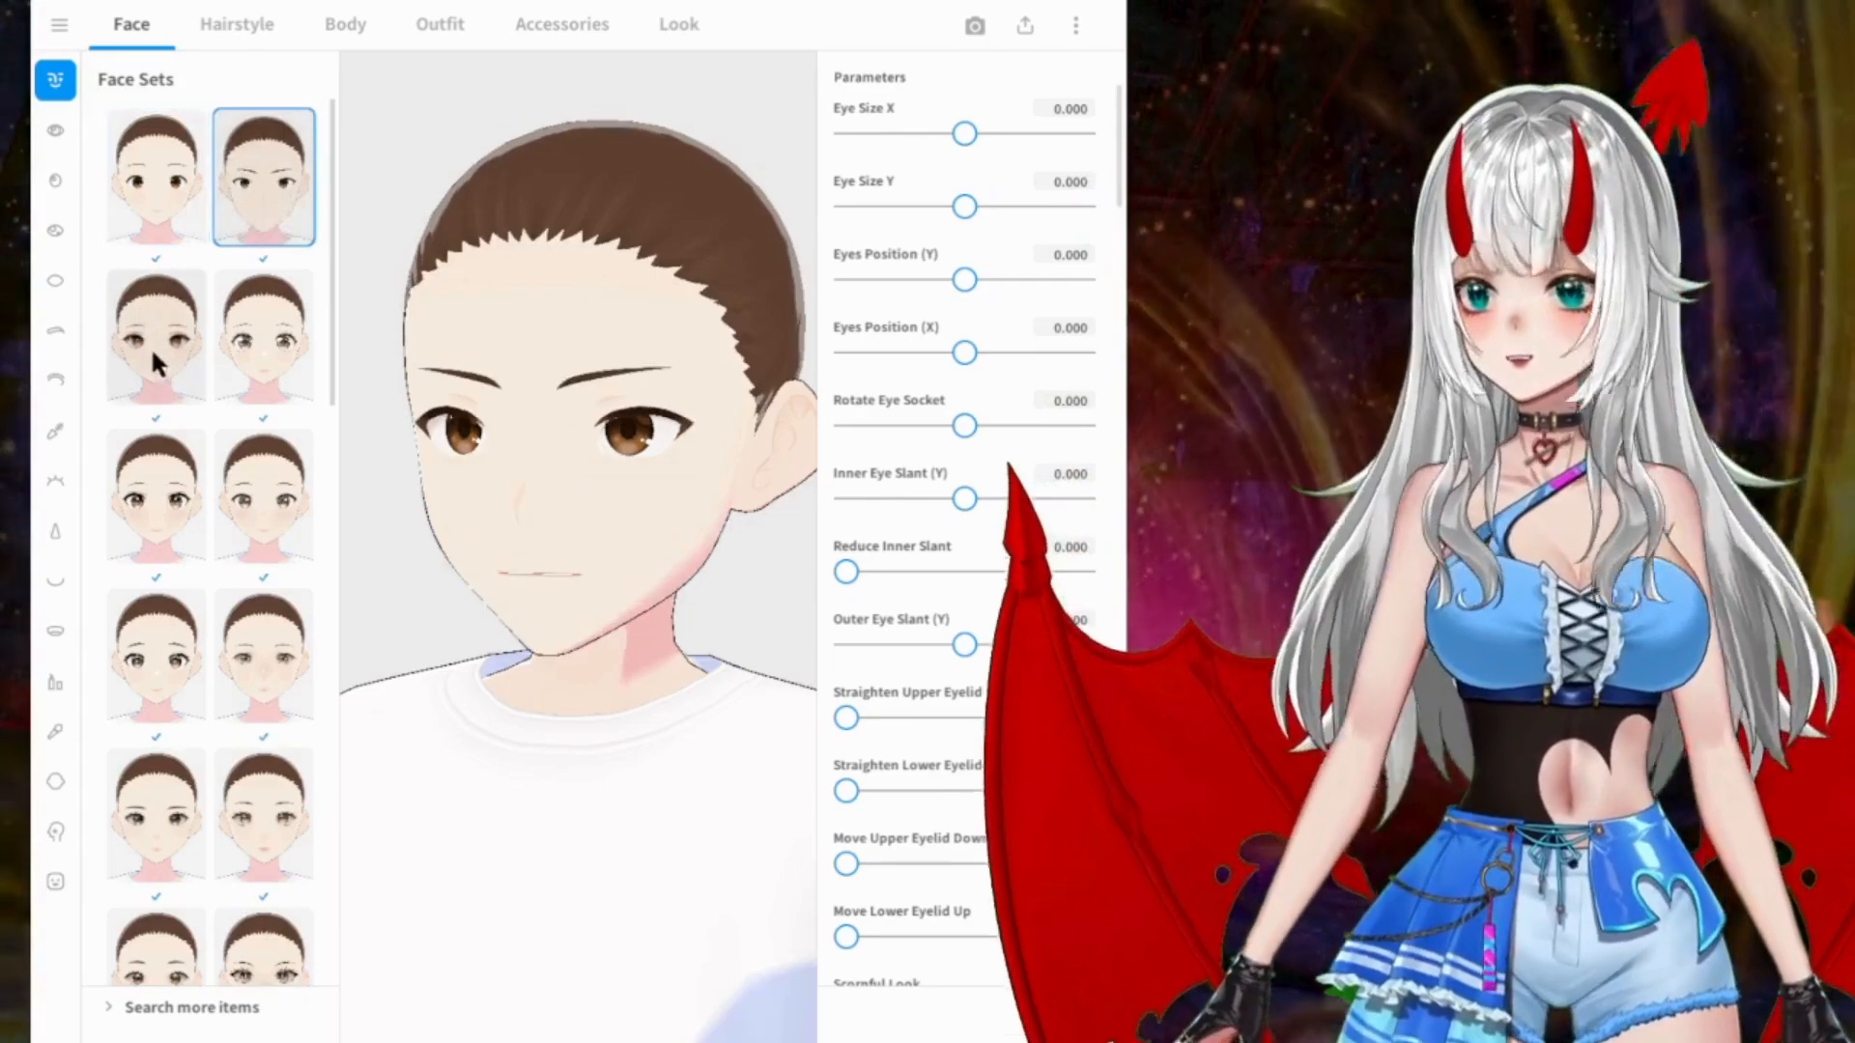
left_click(150, 348)
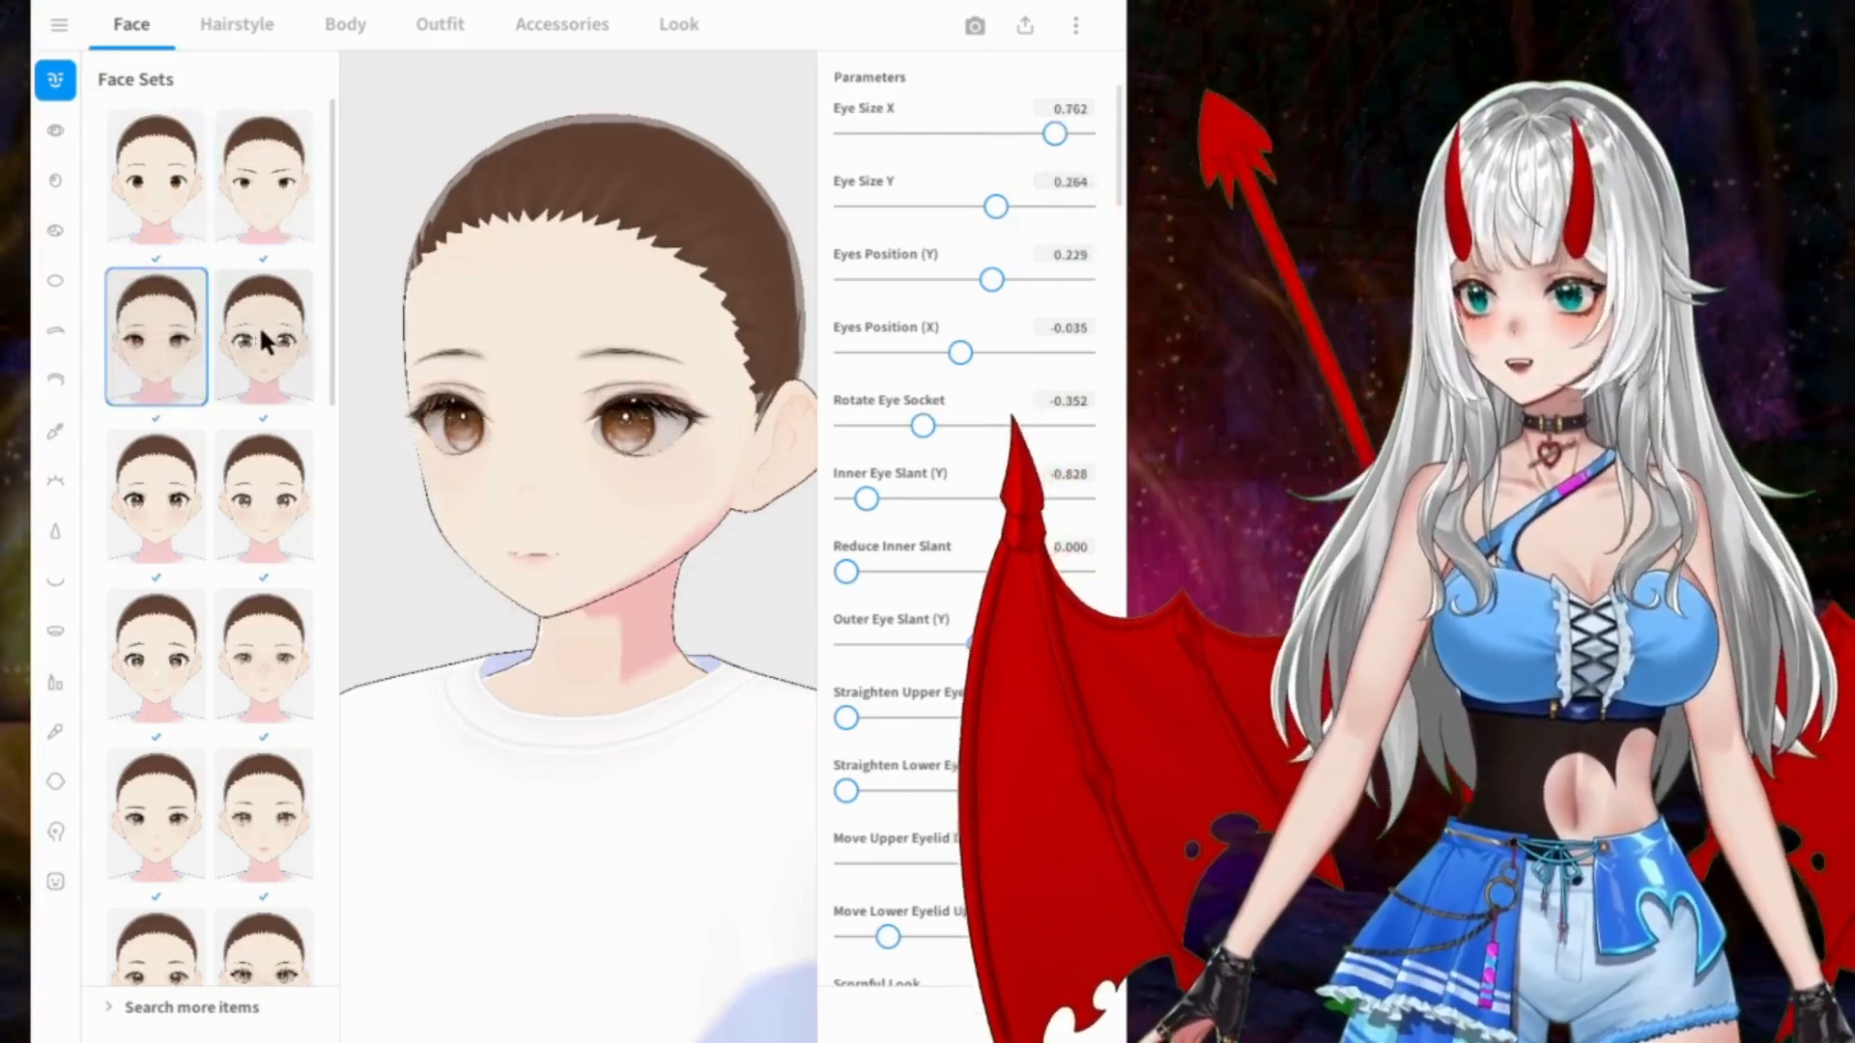
left_click(283, 343)
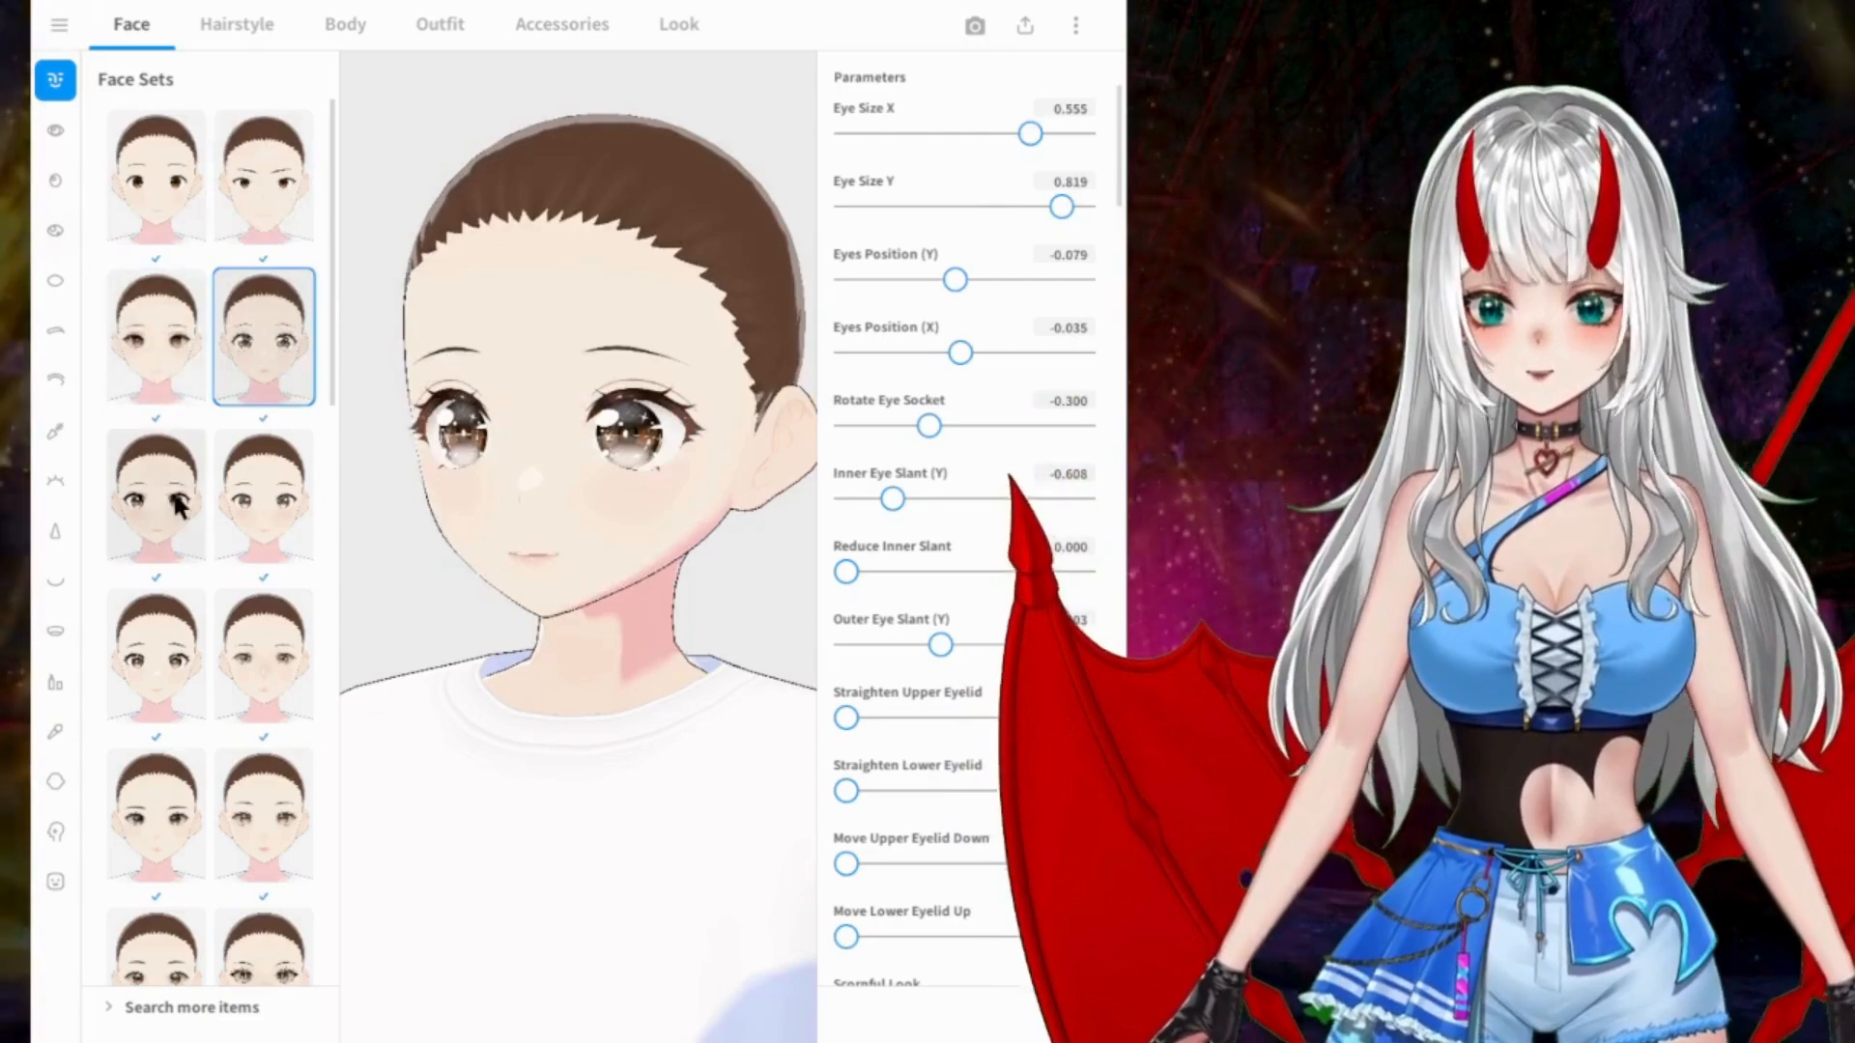
left_click(187, 499)
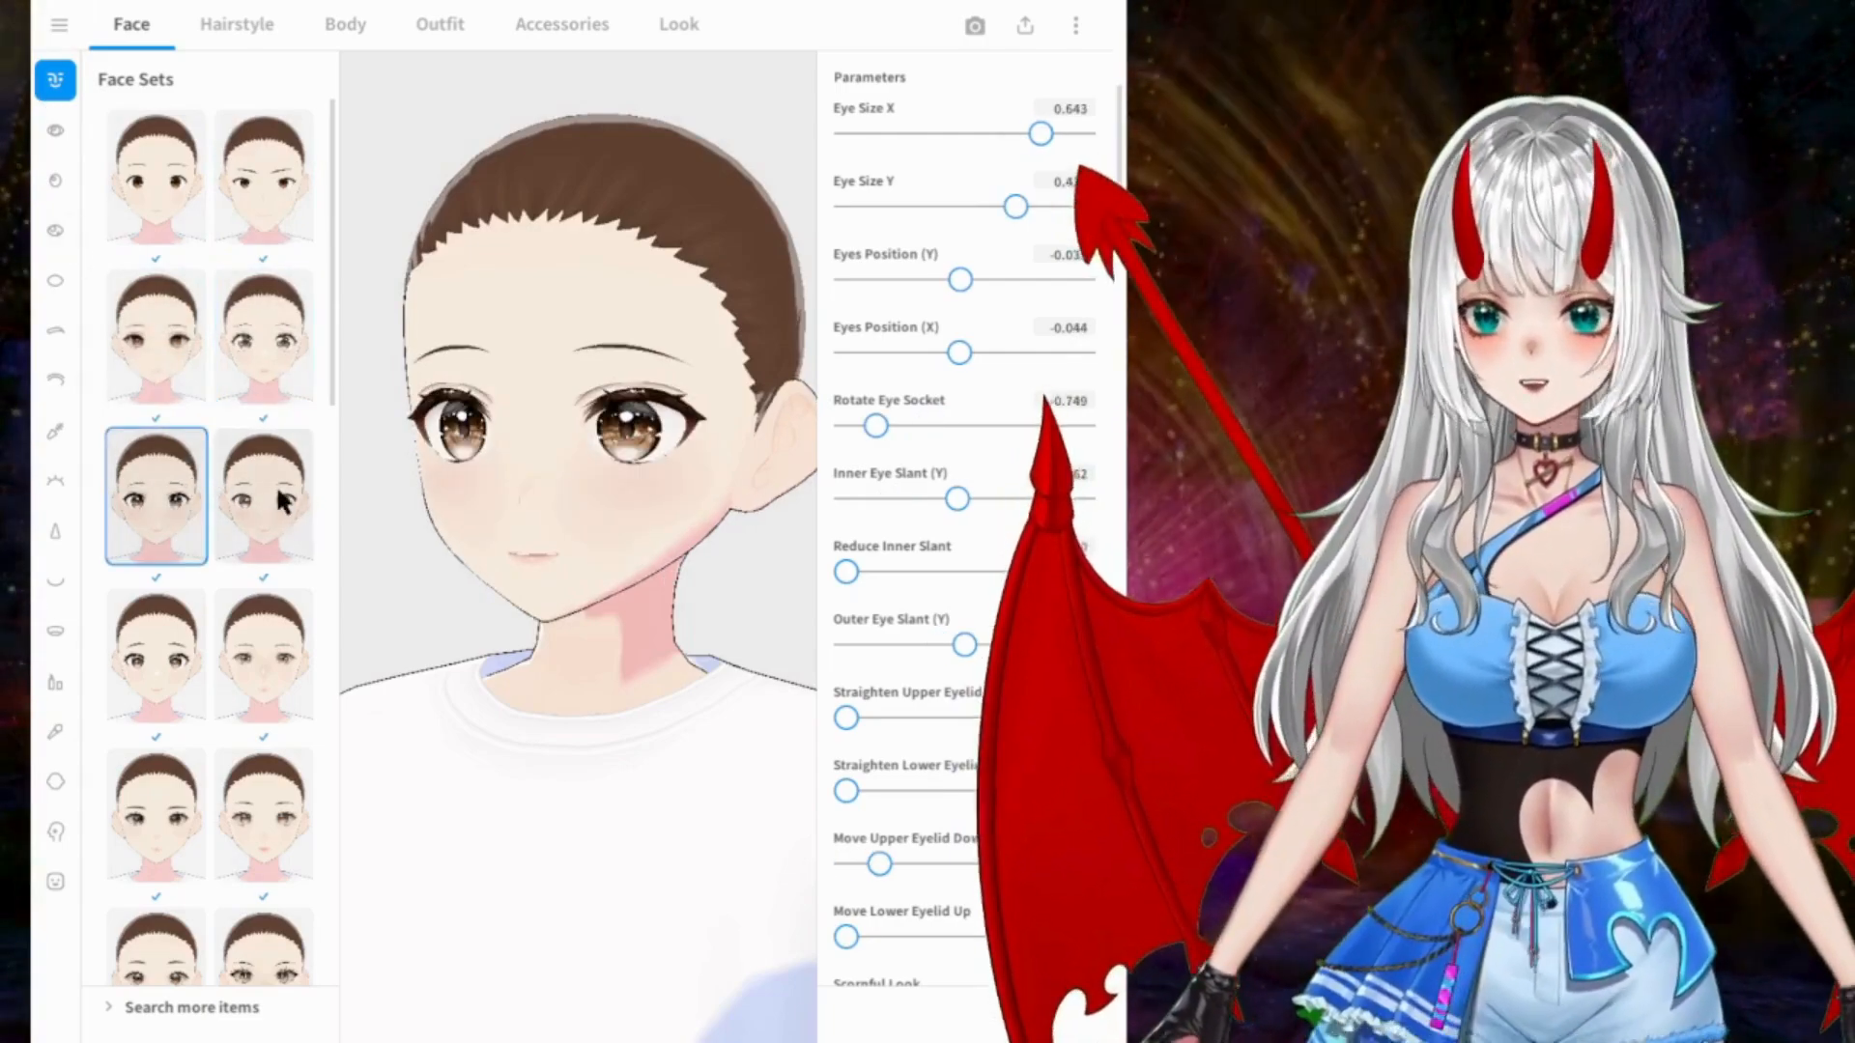
left_click(278, 497)
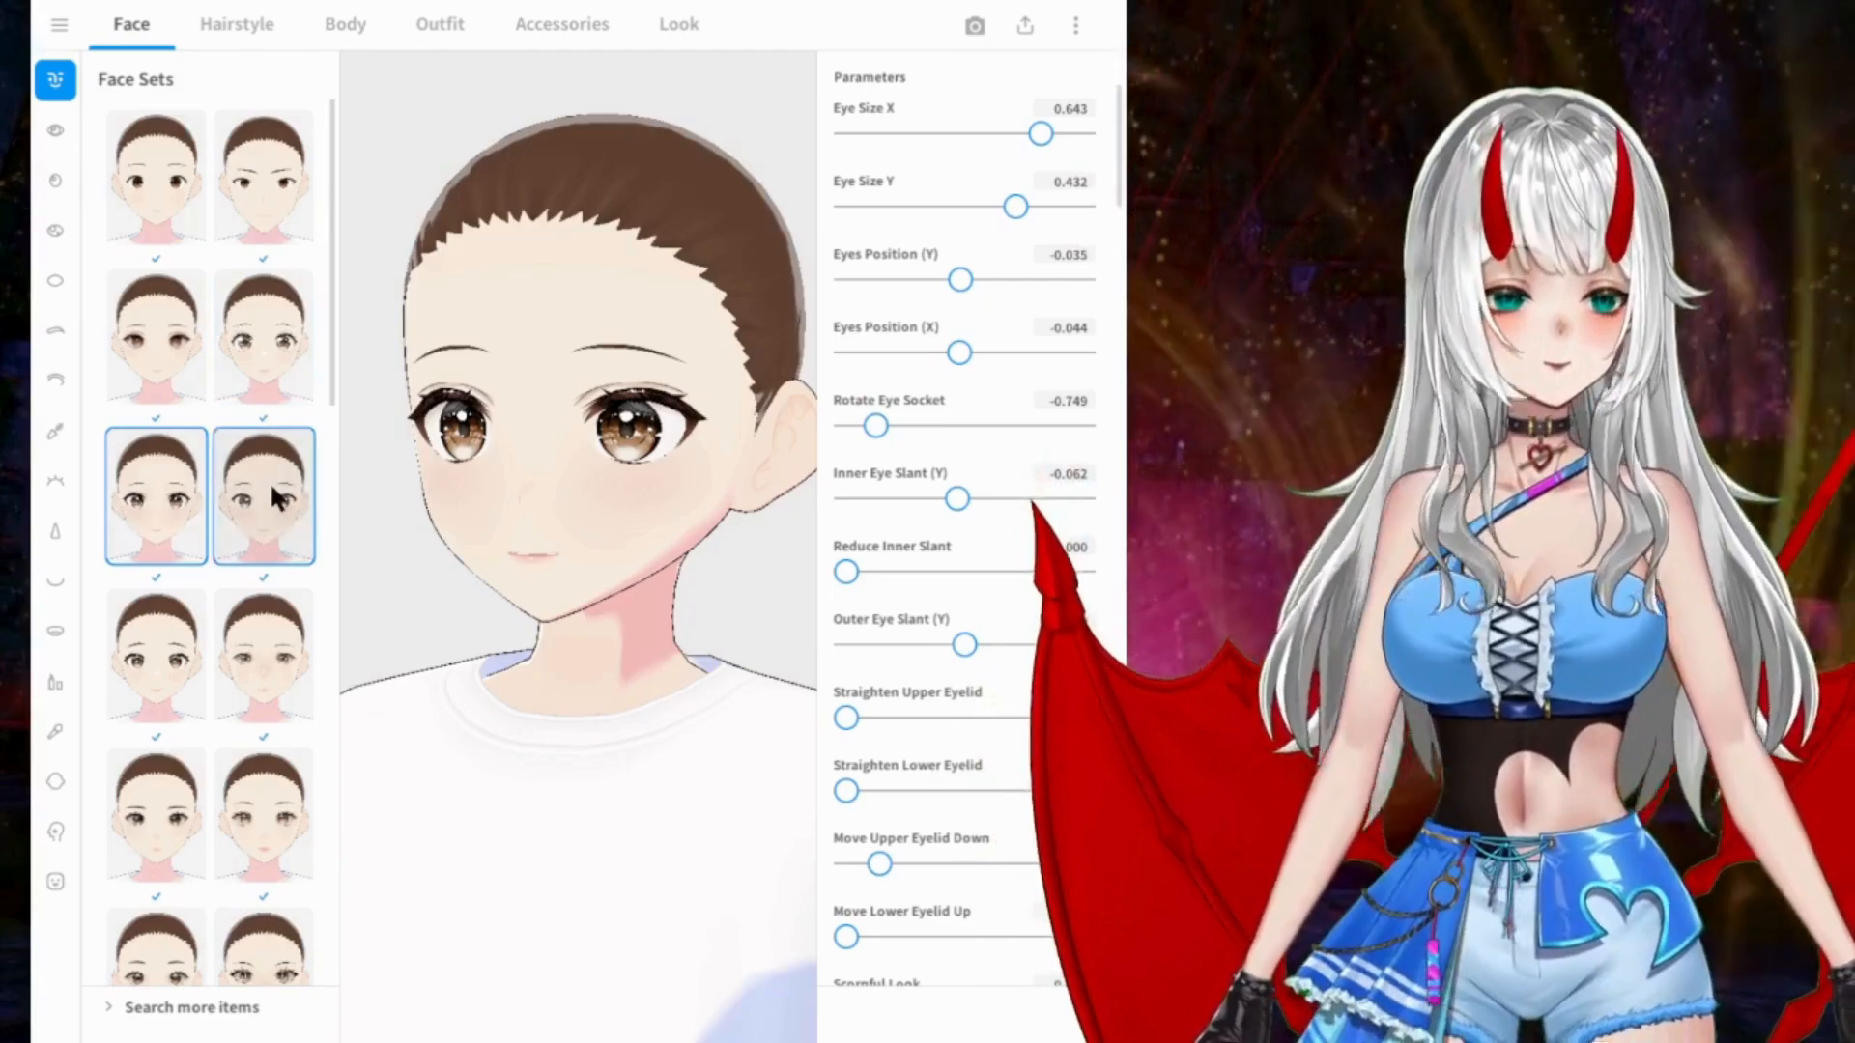
left_click(179, 657)
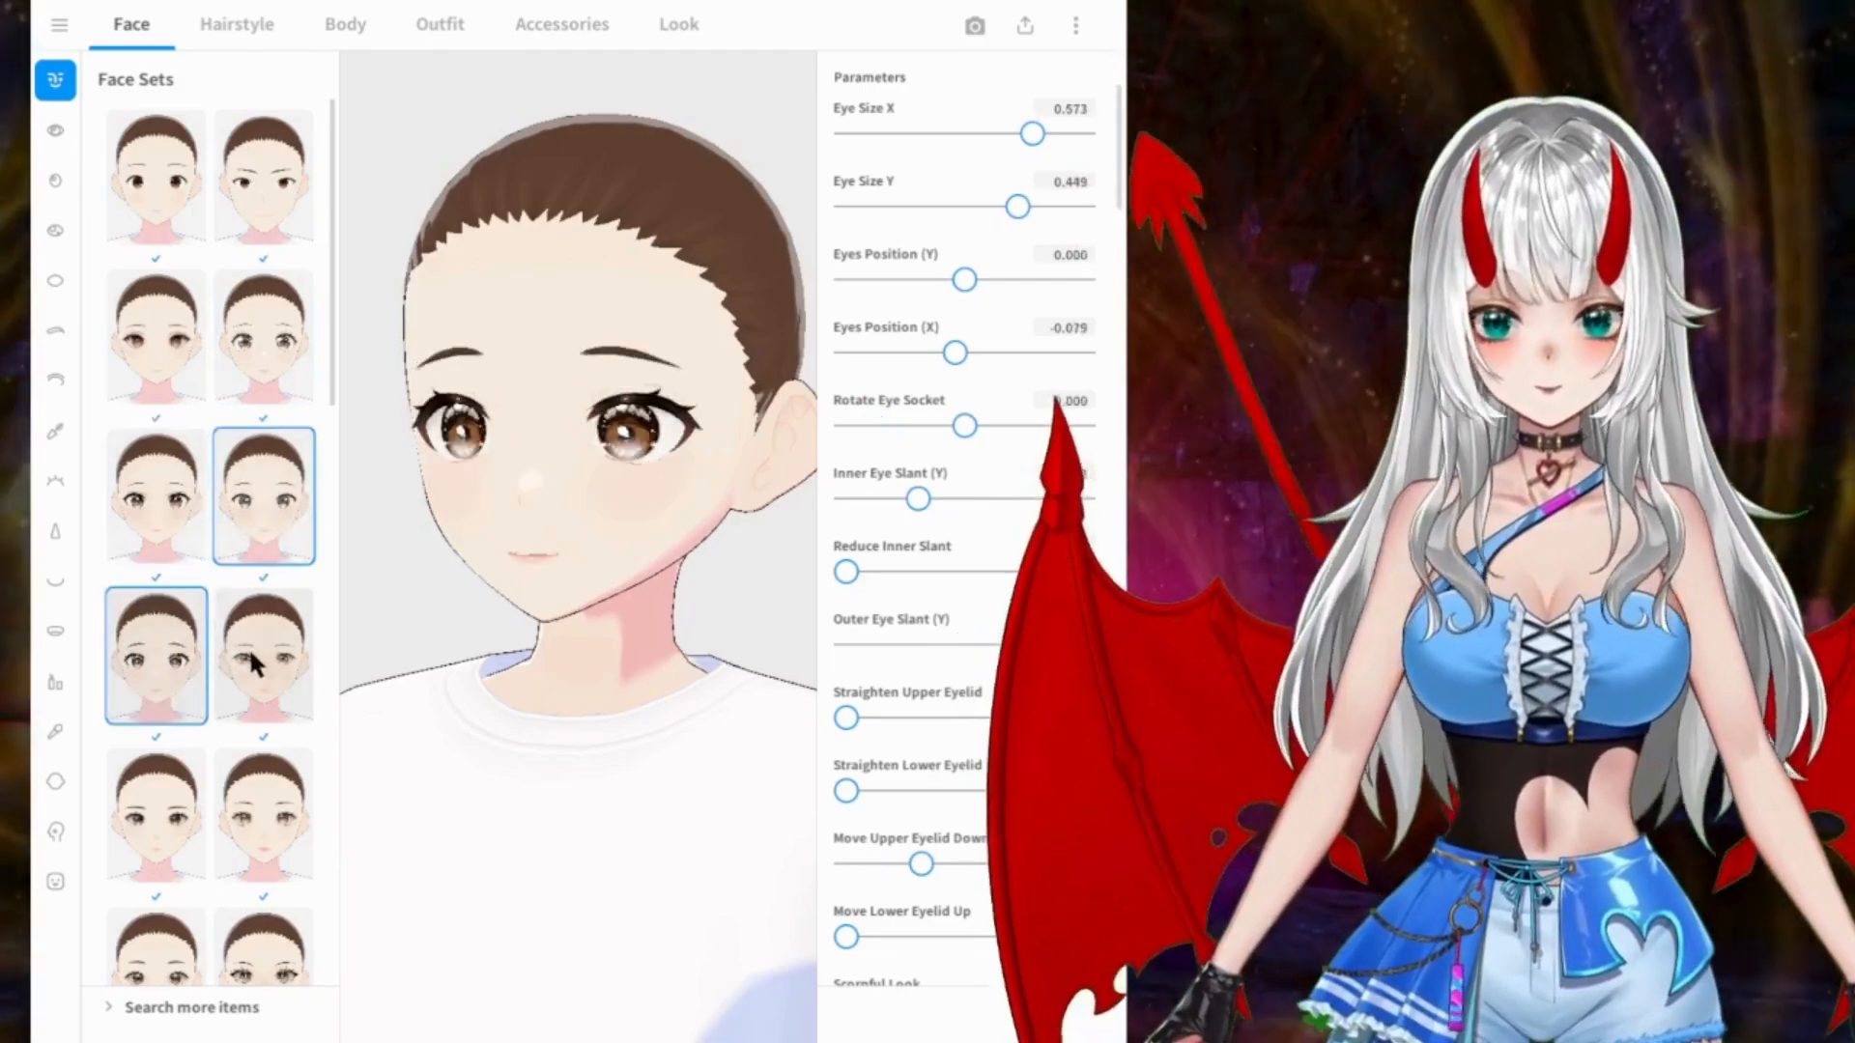
left_click(264, 657)
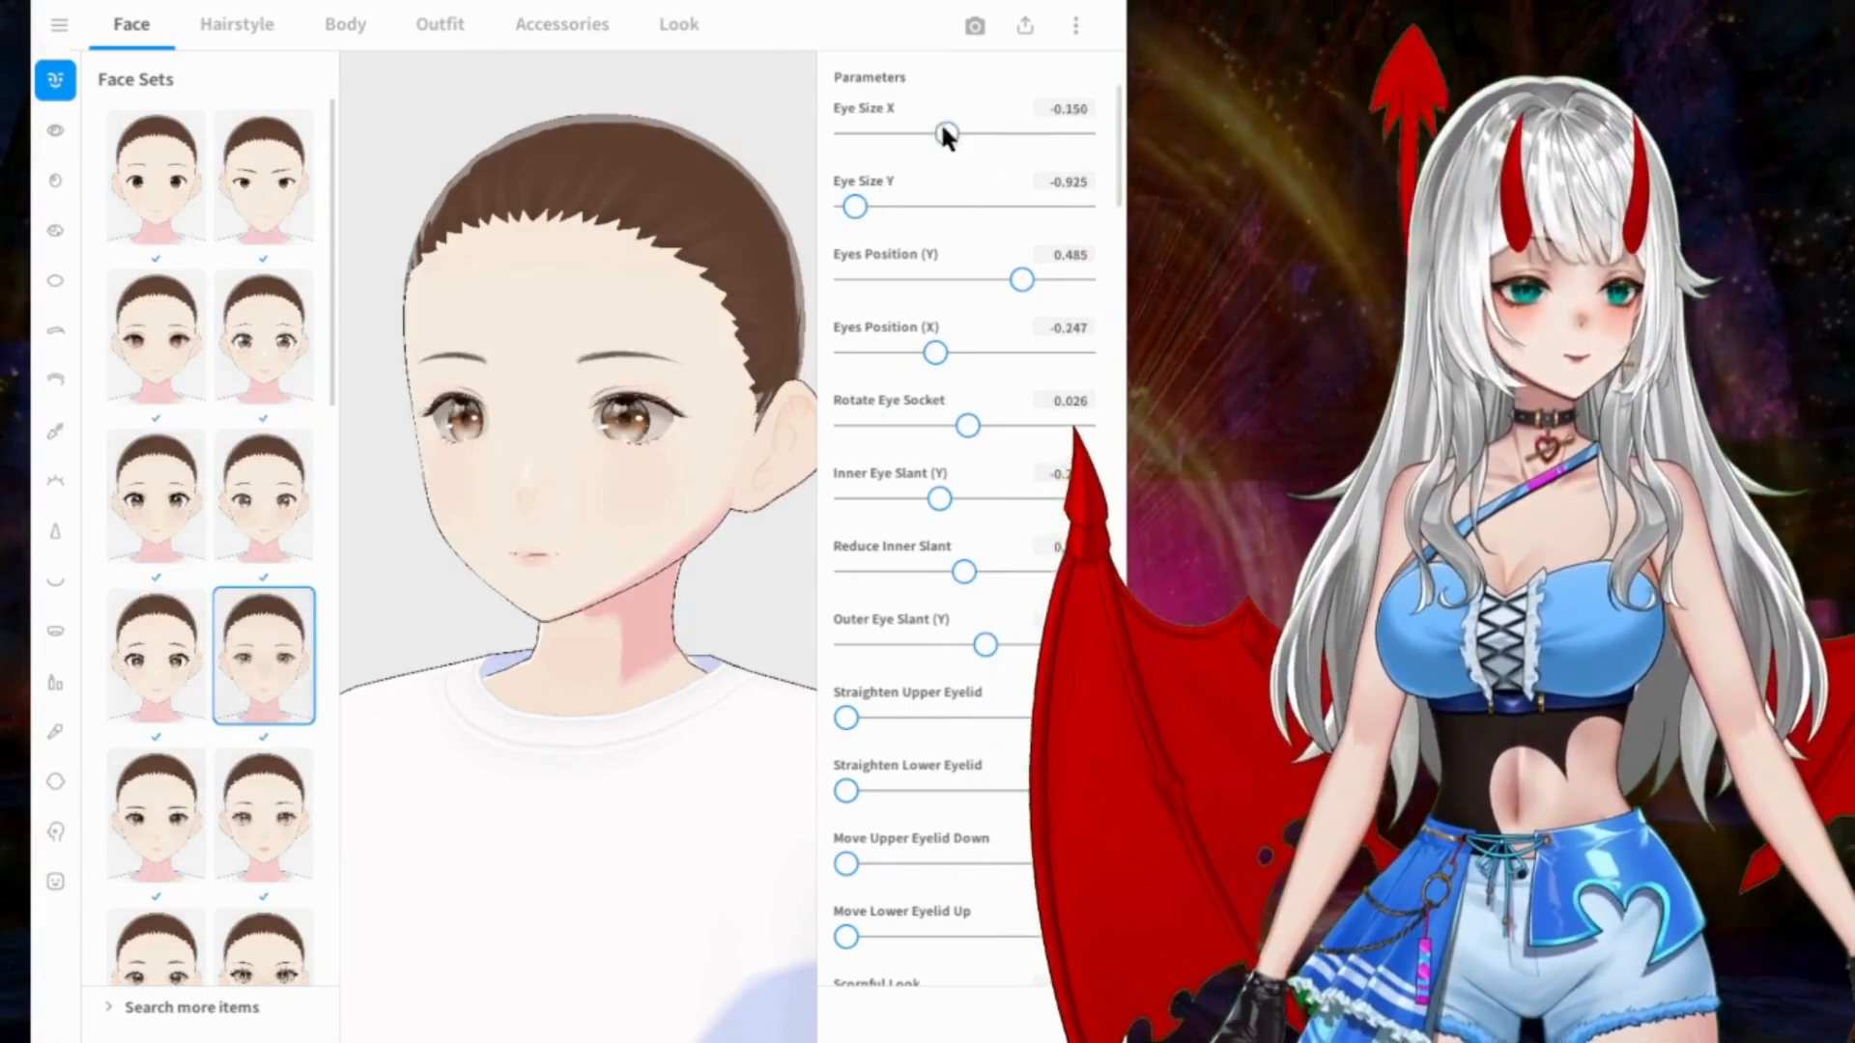
left_click_drag(1030, 133, 974, 152)
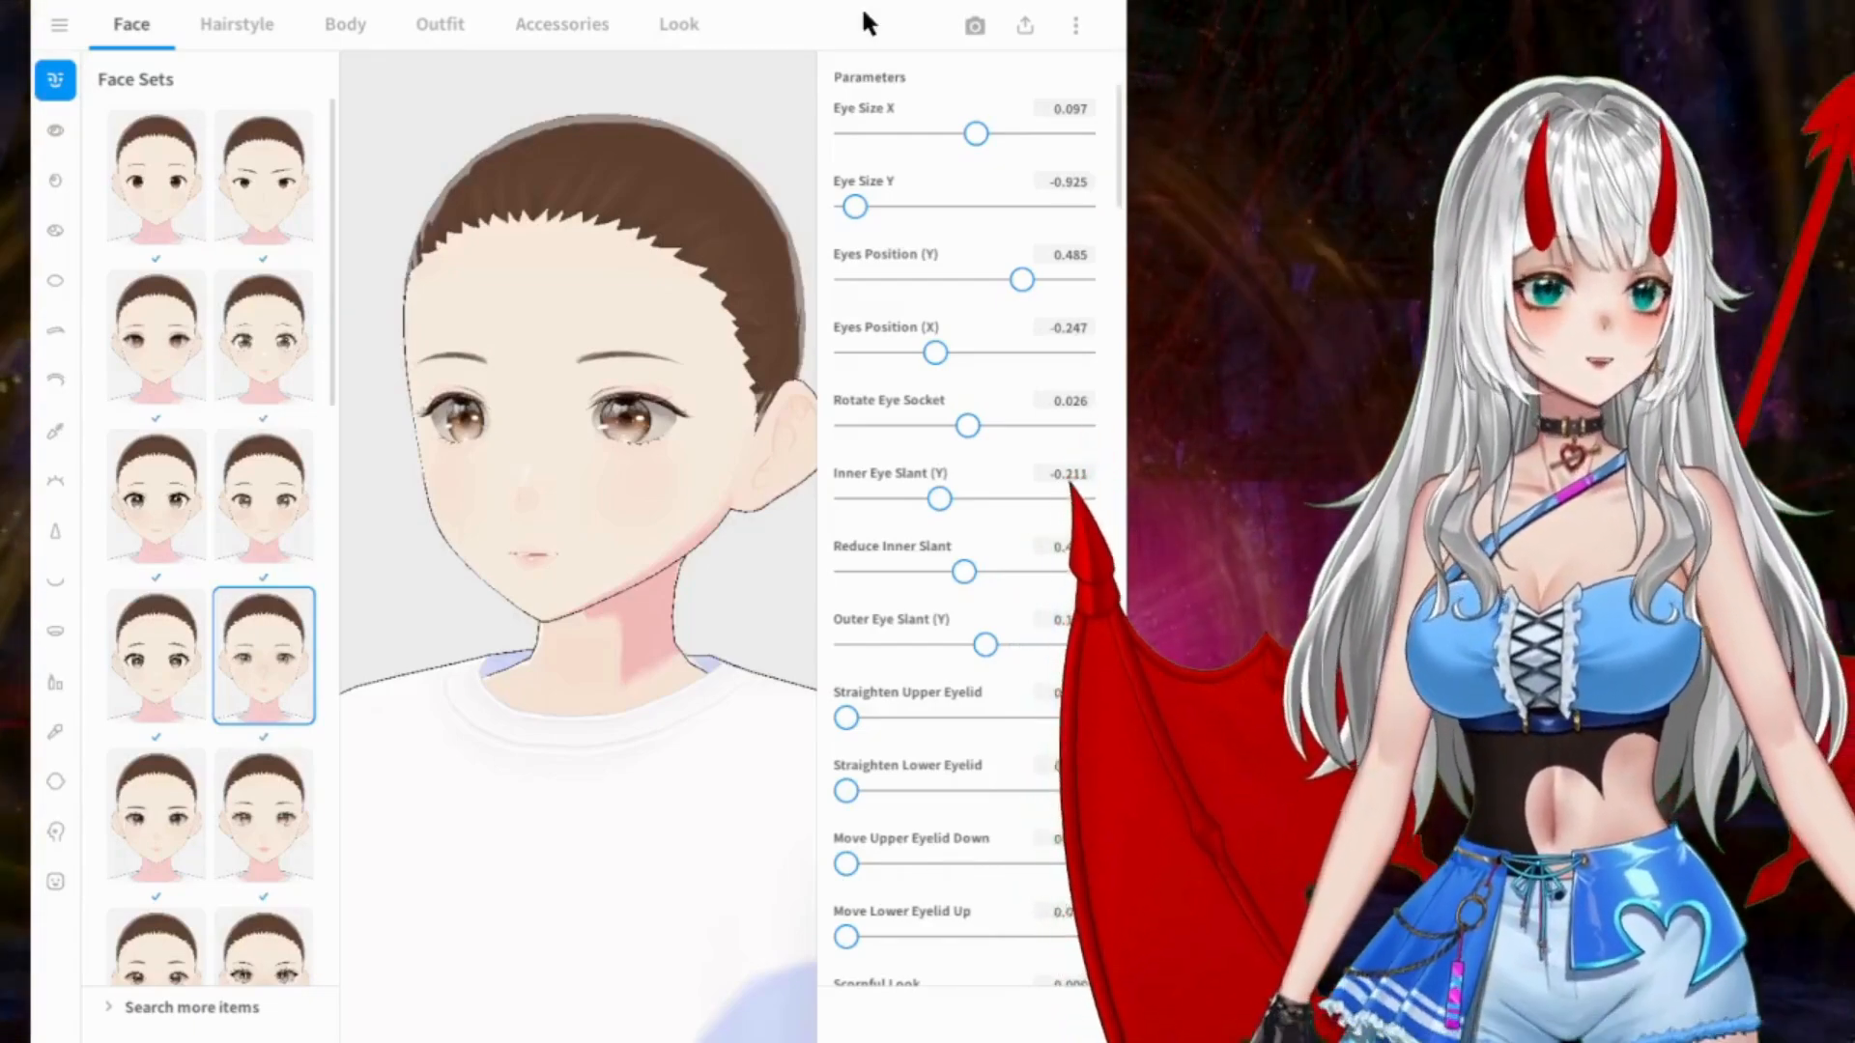
Step: Try the face's Ear Tip (Y) parameter at its maximum and at its minimum
scroll(1015, 502, "down", 3)
scroll(1012, 501, "down", 12)
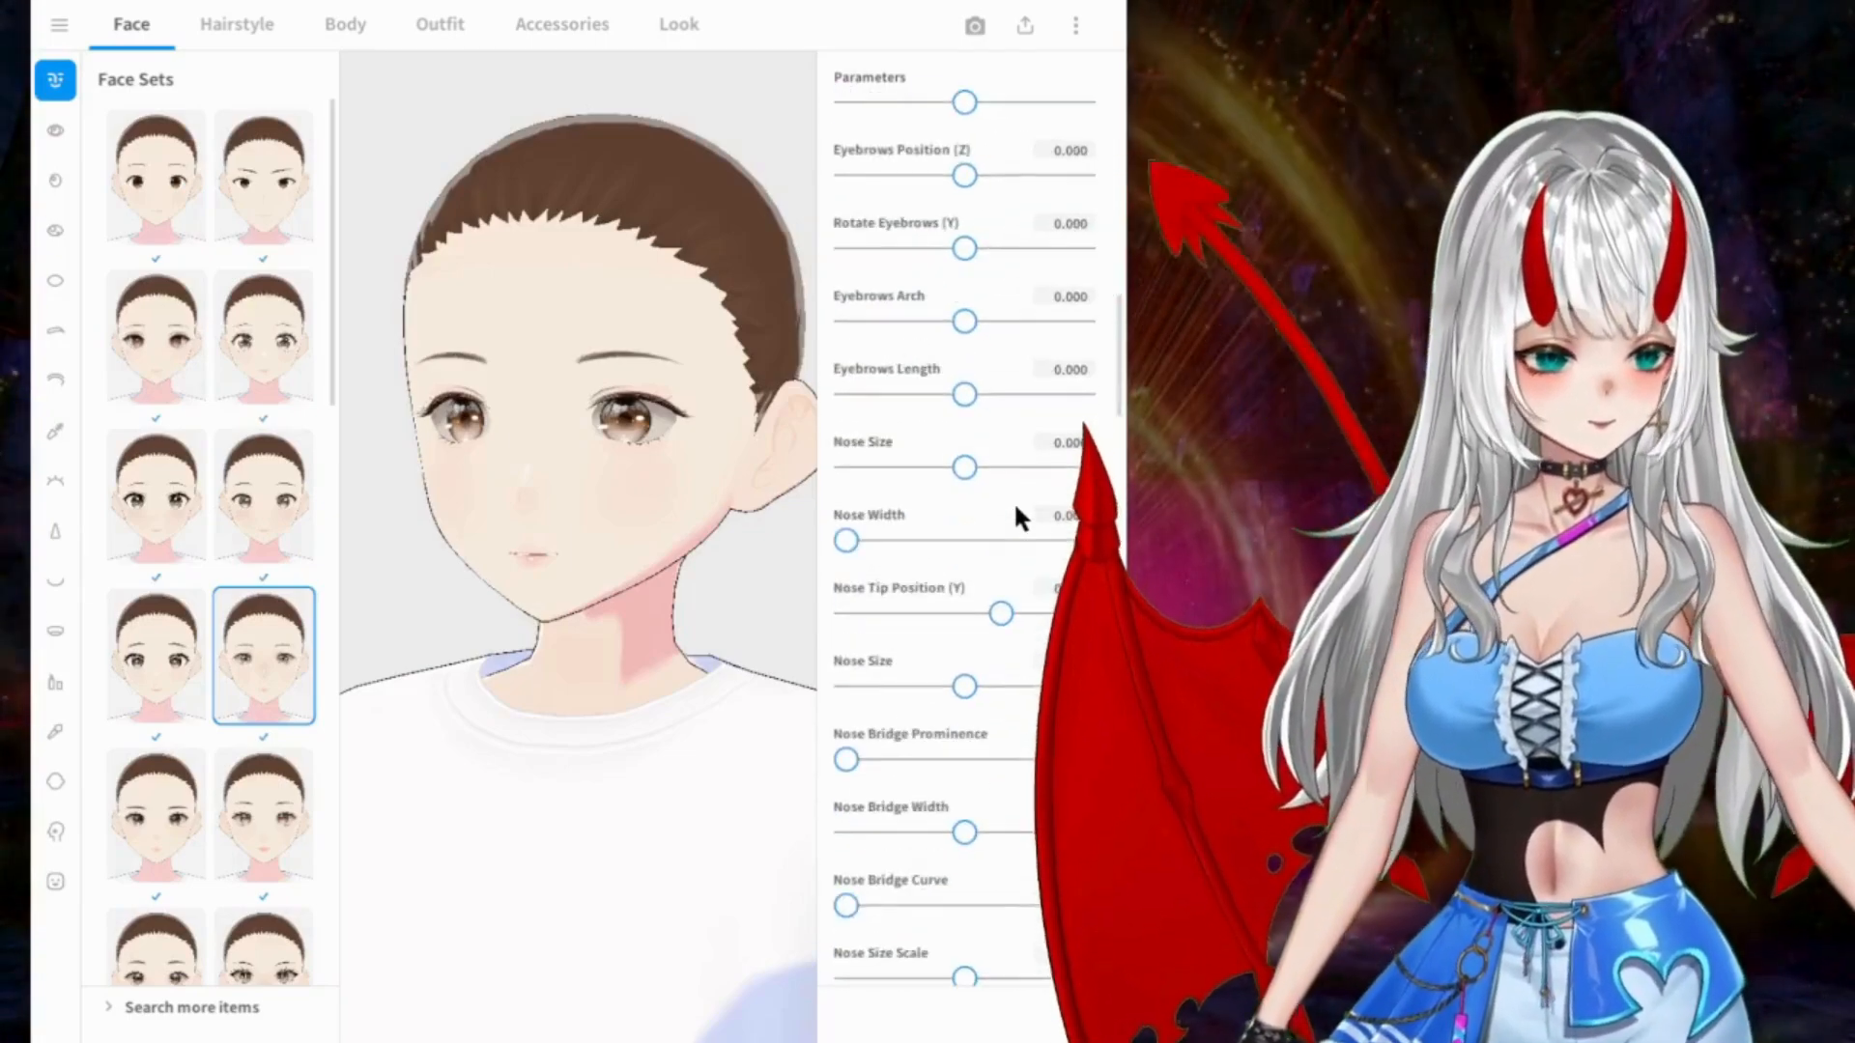
scroll(956, 676, "down", 10)
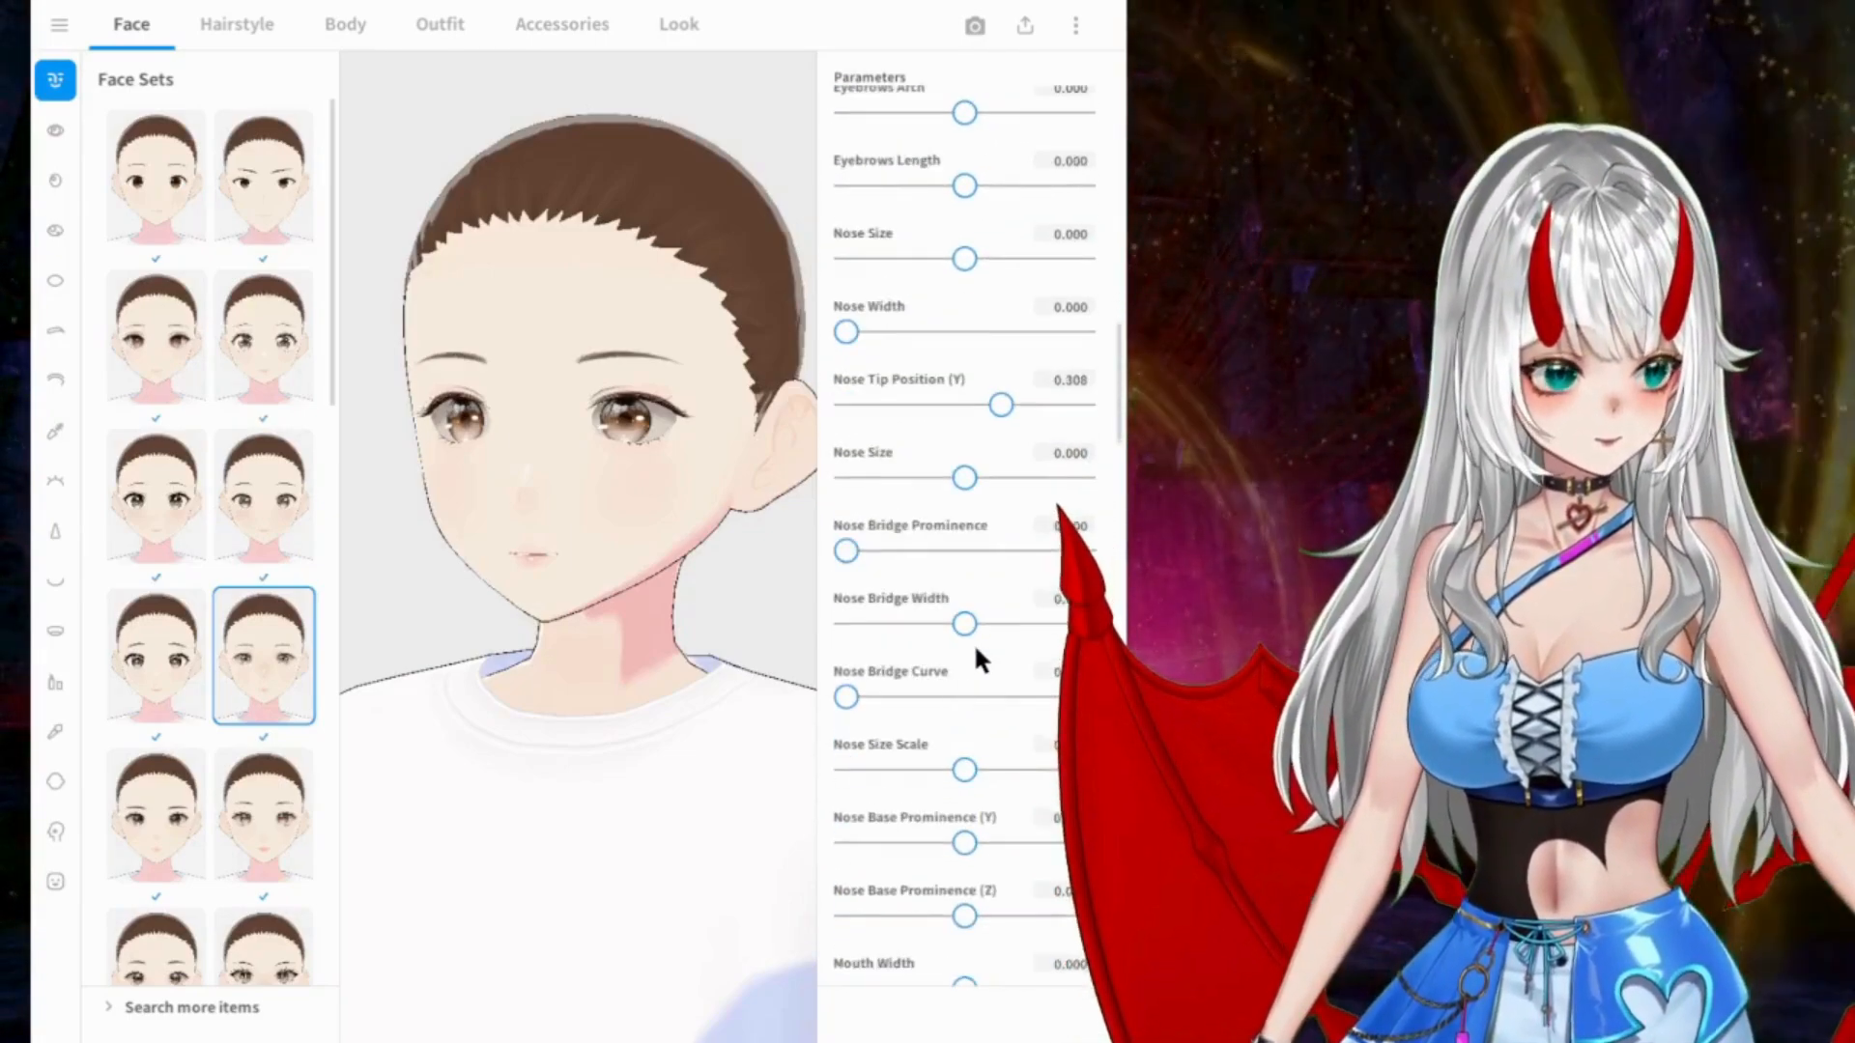
scroll(974, 642, "down", 10)
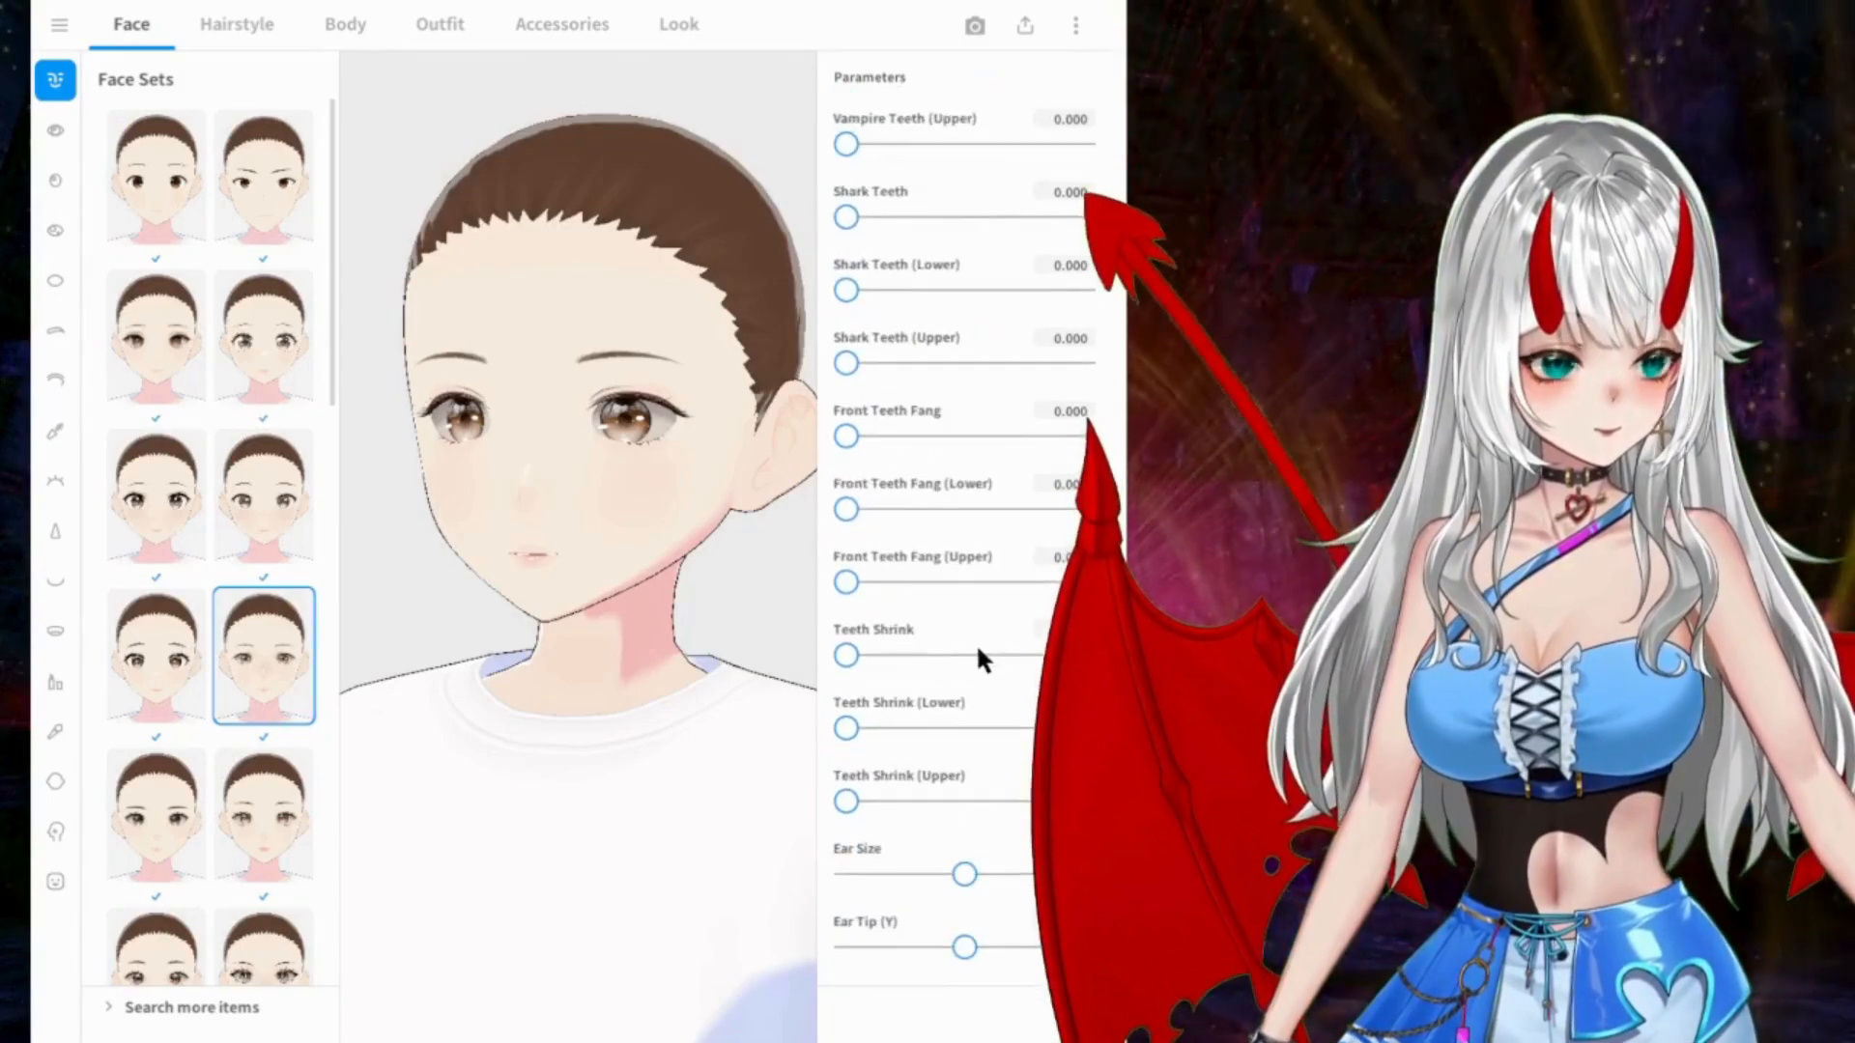
scroll(977, 605, "up", 3)
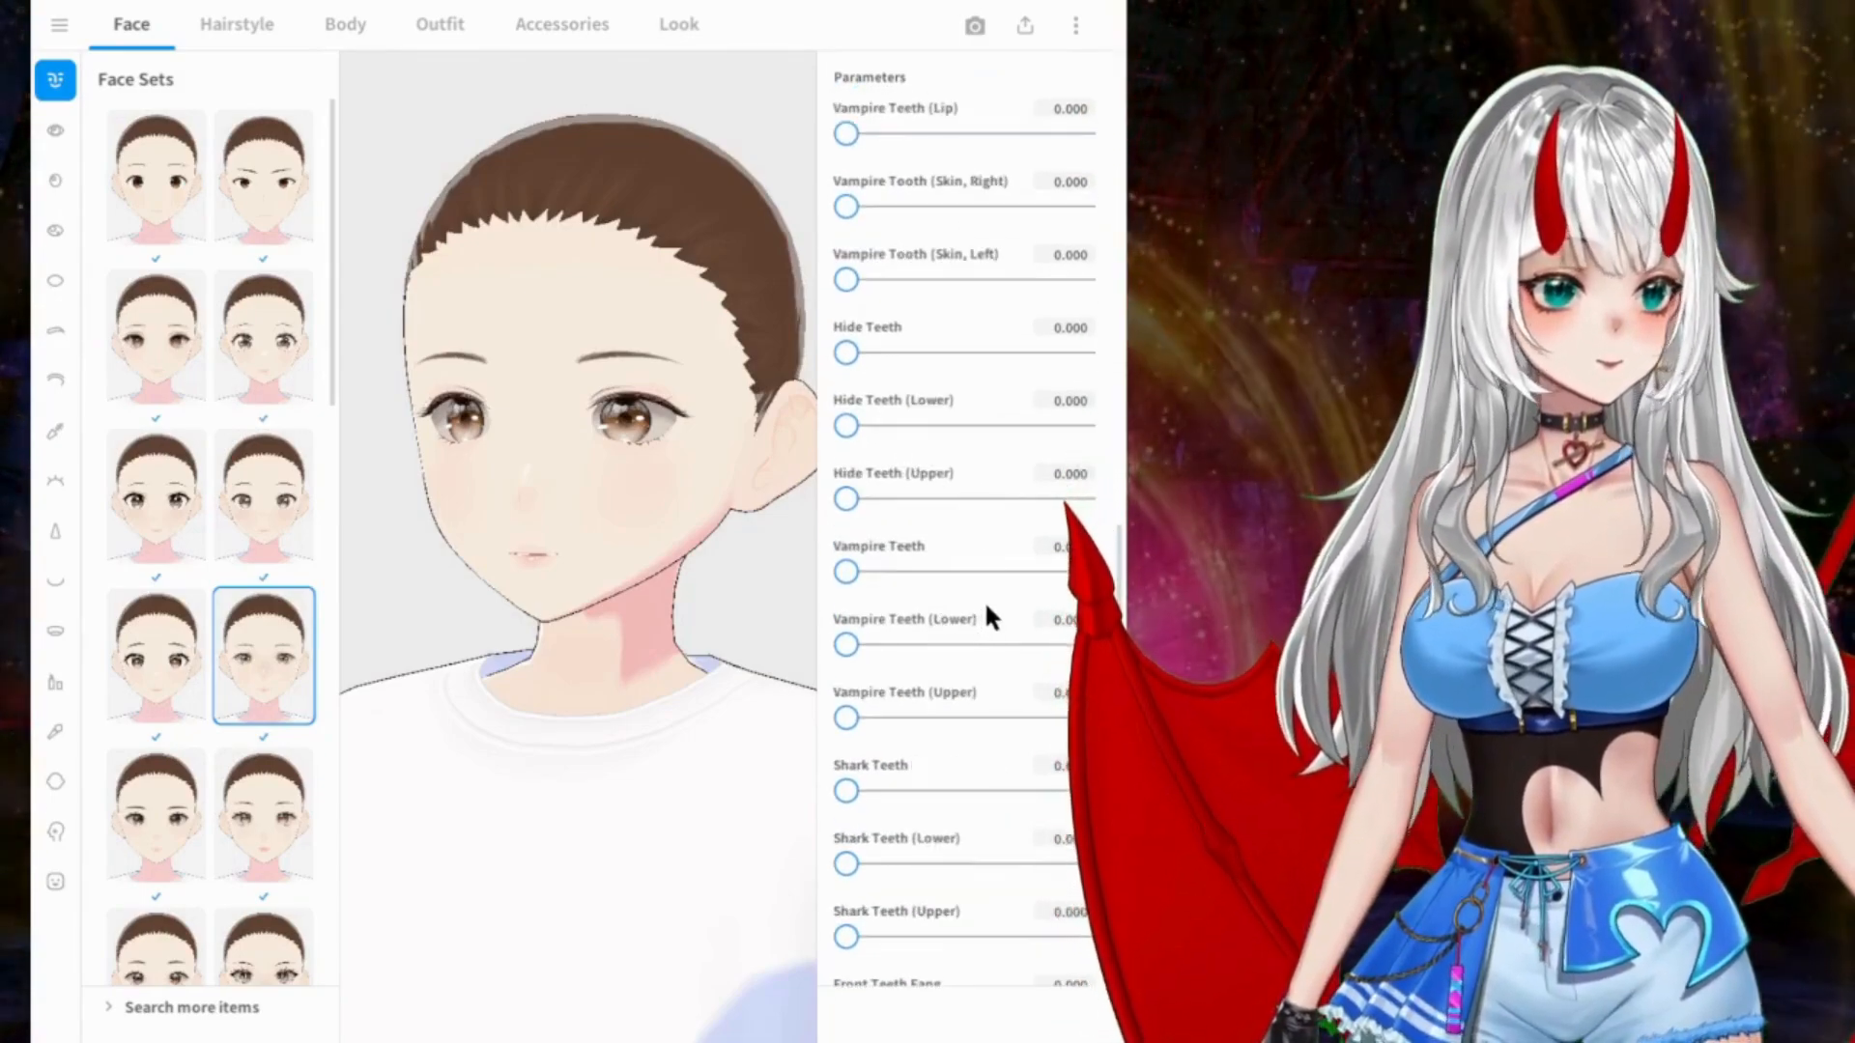
scroll(984, 600, "down", 6)
scroll(986, 580, "down", 5)
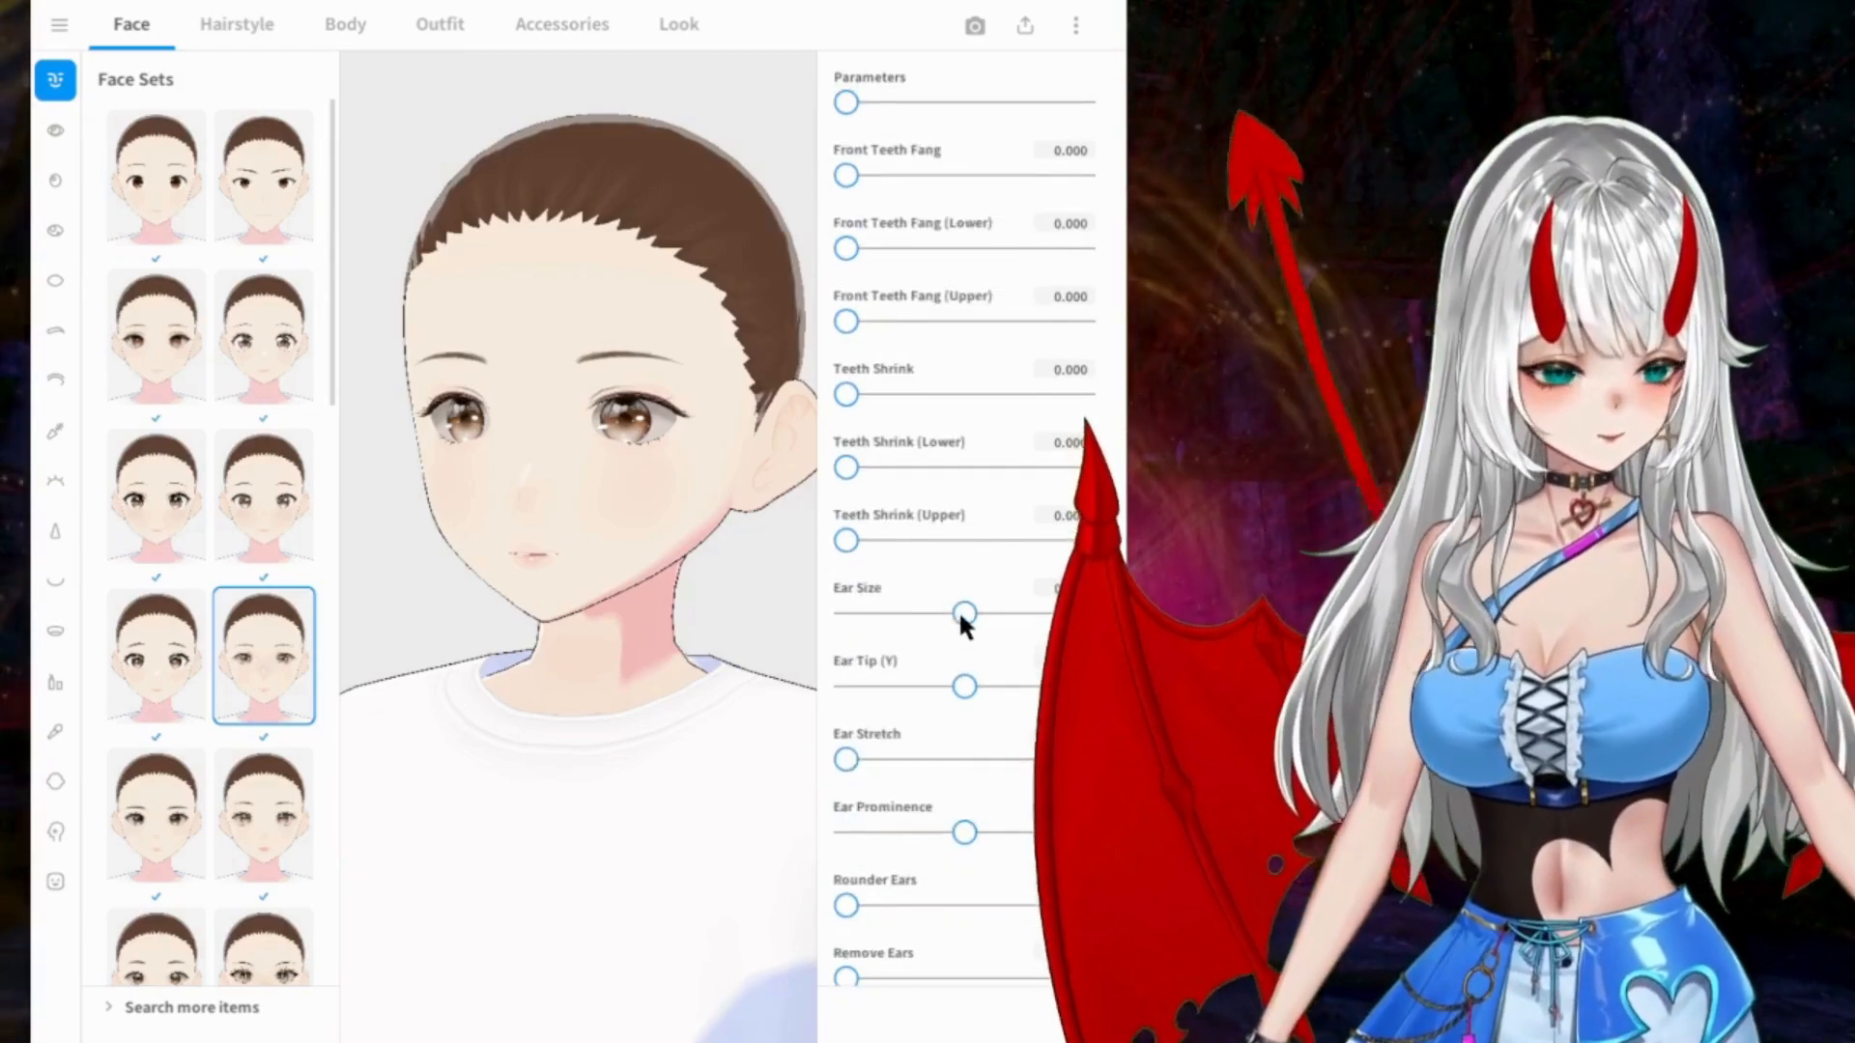
left_click_drag(959, 680, 1090, 682)
right_click_drag(533, 475, 657, 497)
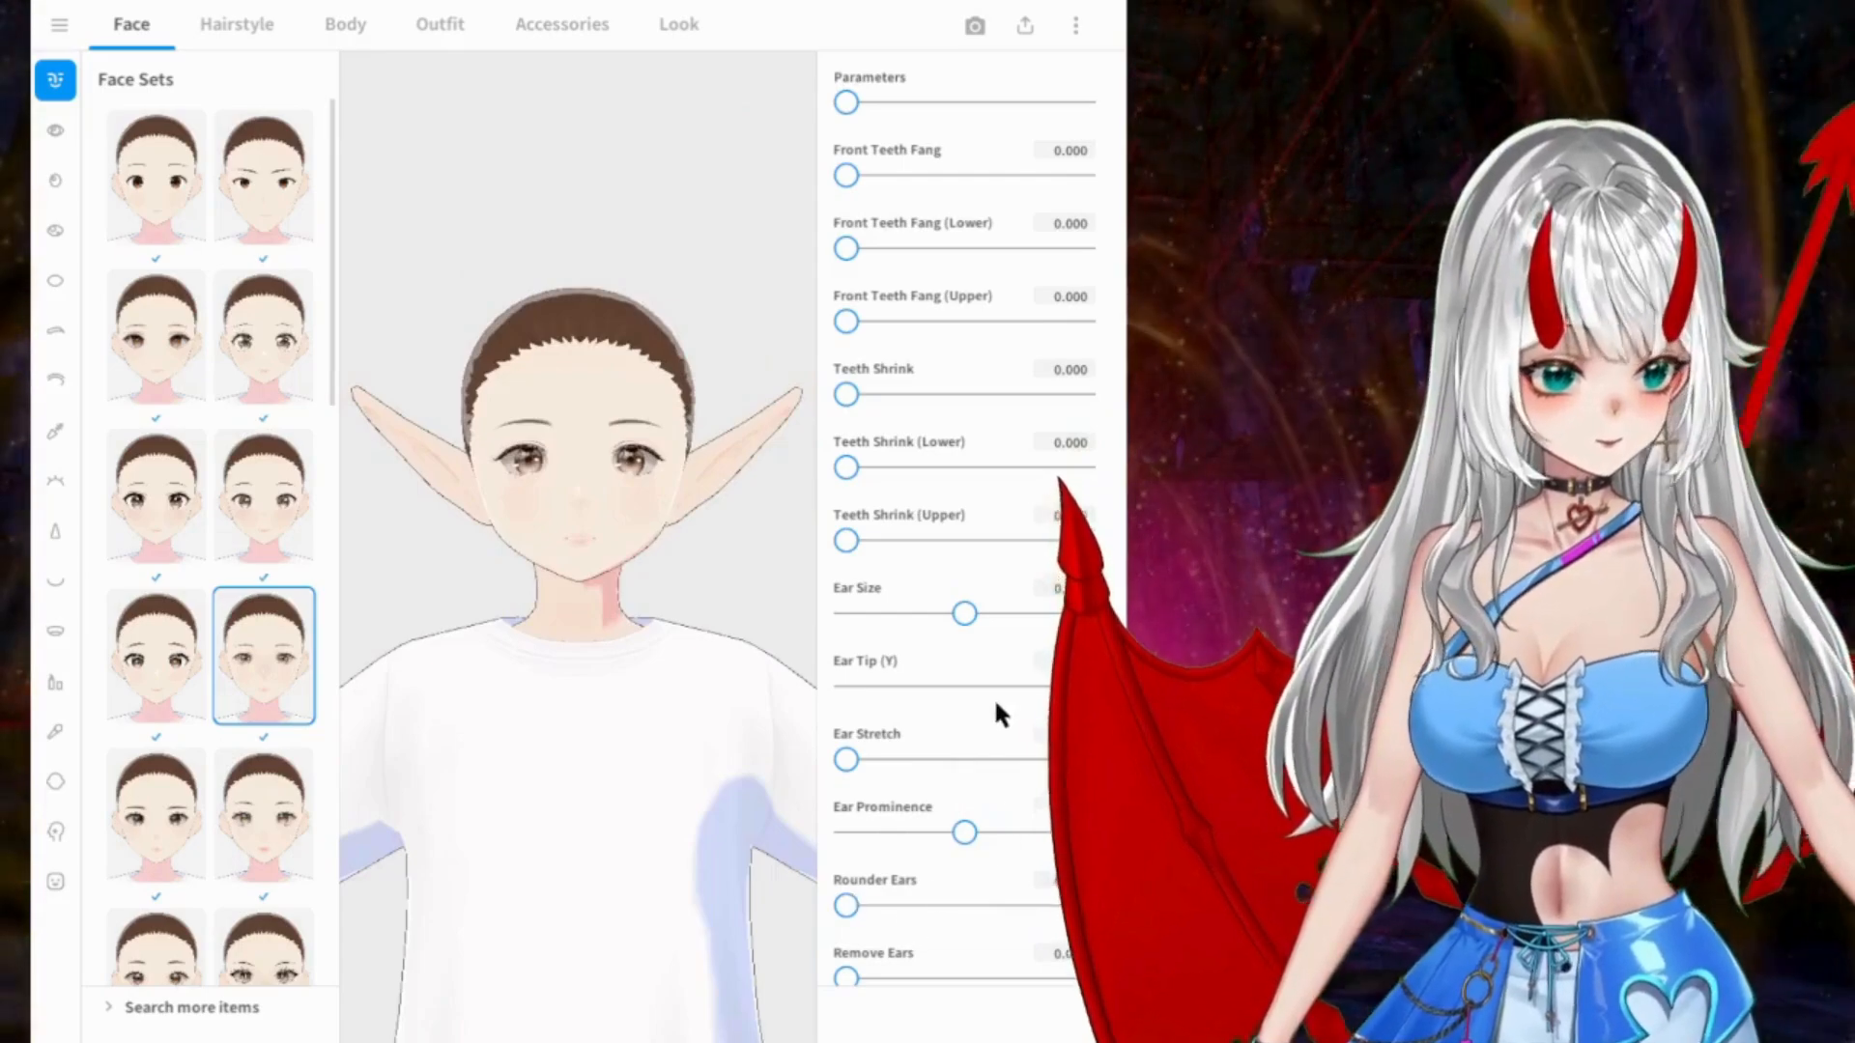
left_click_drag(1078, 682, 782, 695)
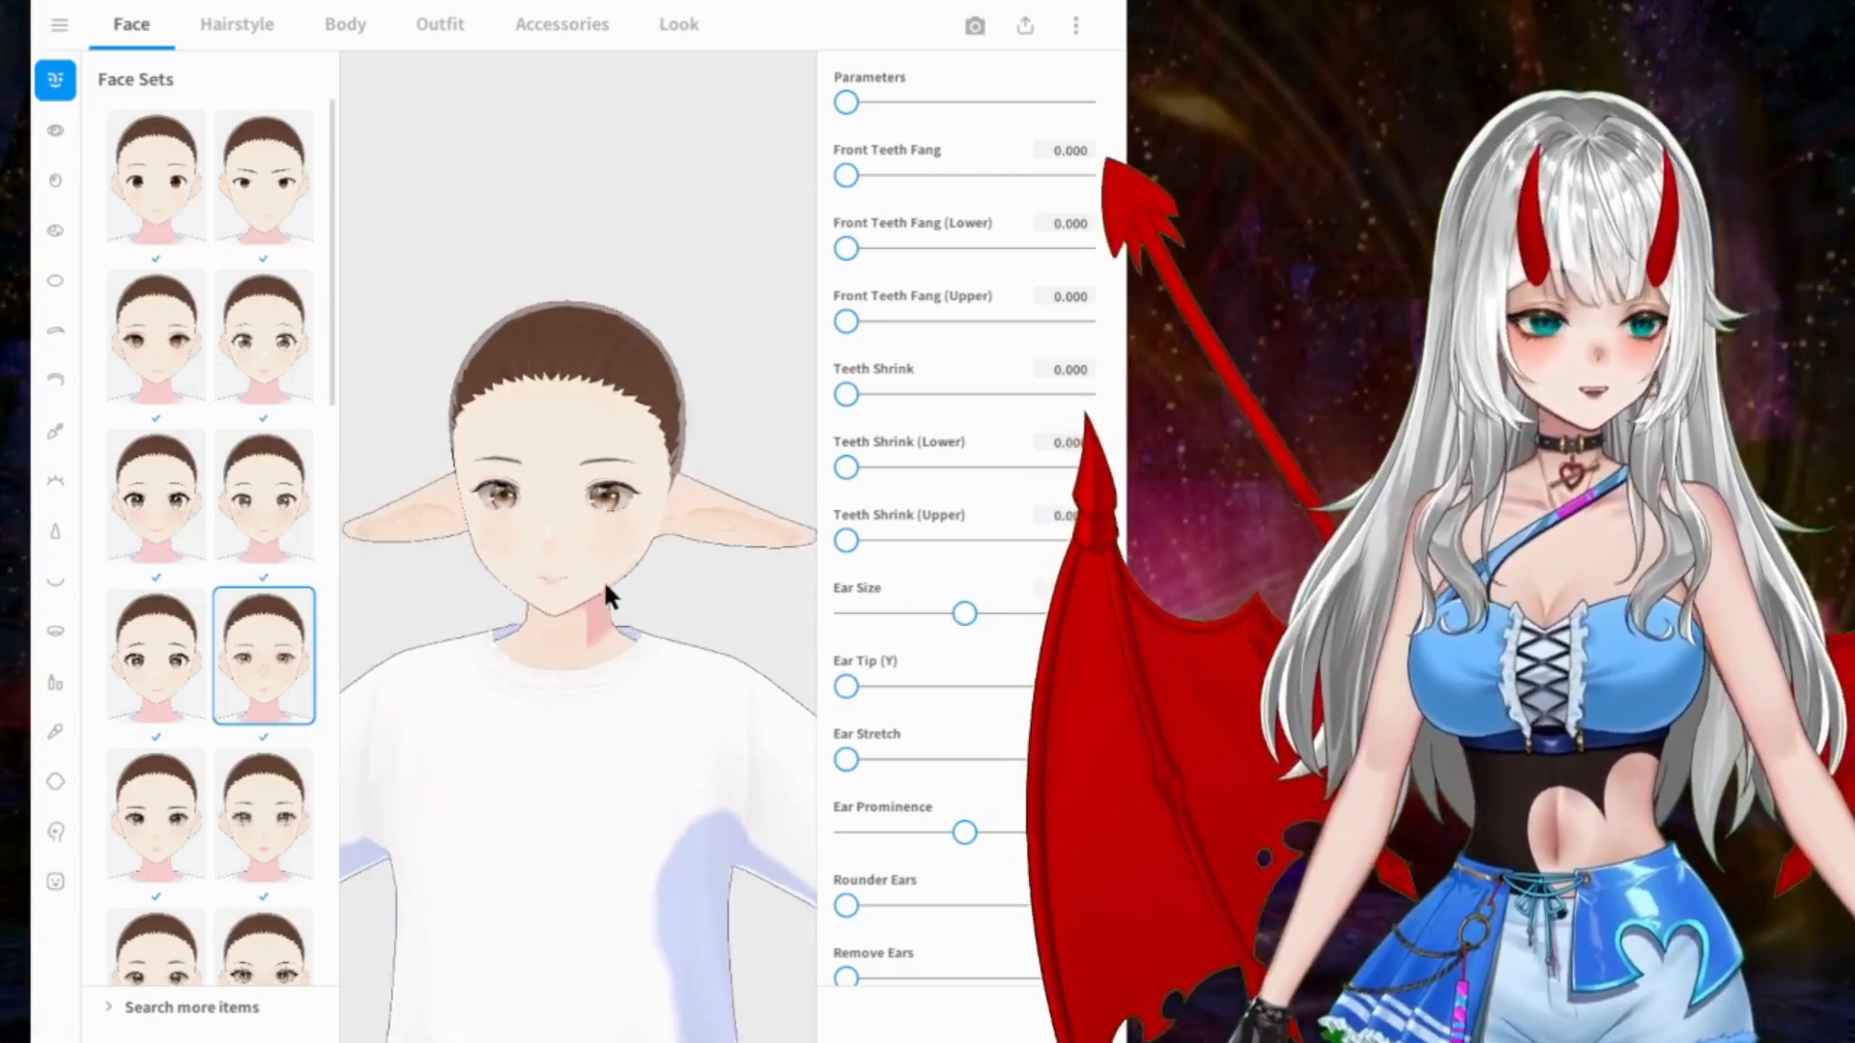
Step: Set Ear Size to -1.000, reduce Ear Prominence, and set Ear Tip (Y) to about -0.031
left_click_drag(967, 613, 831, 613)
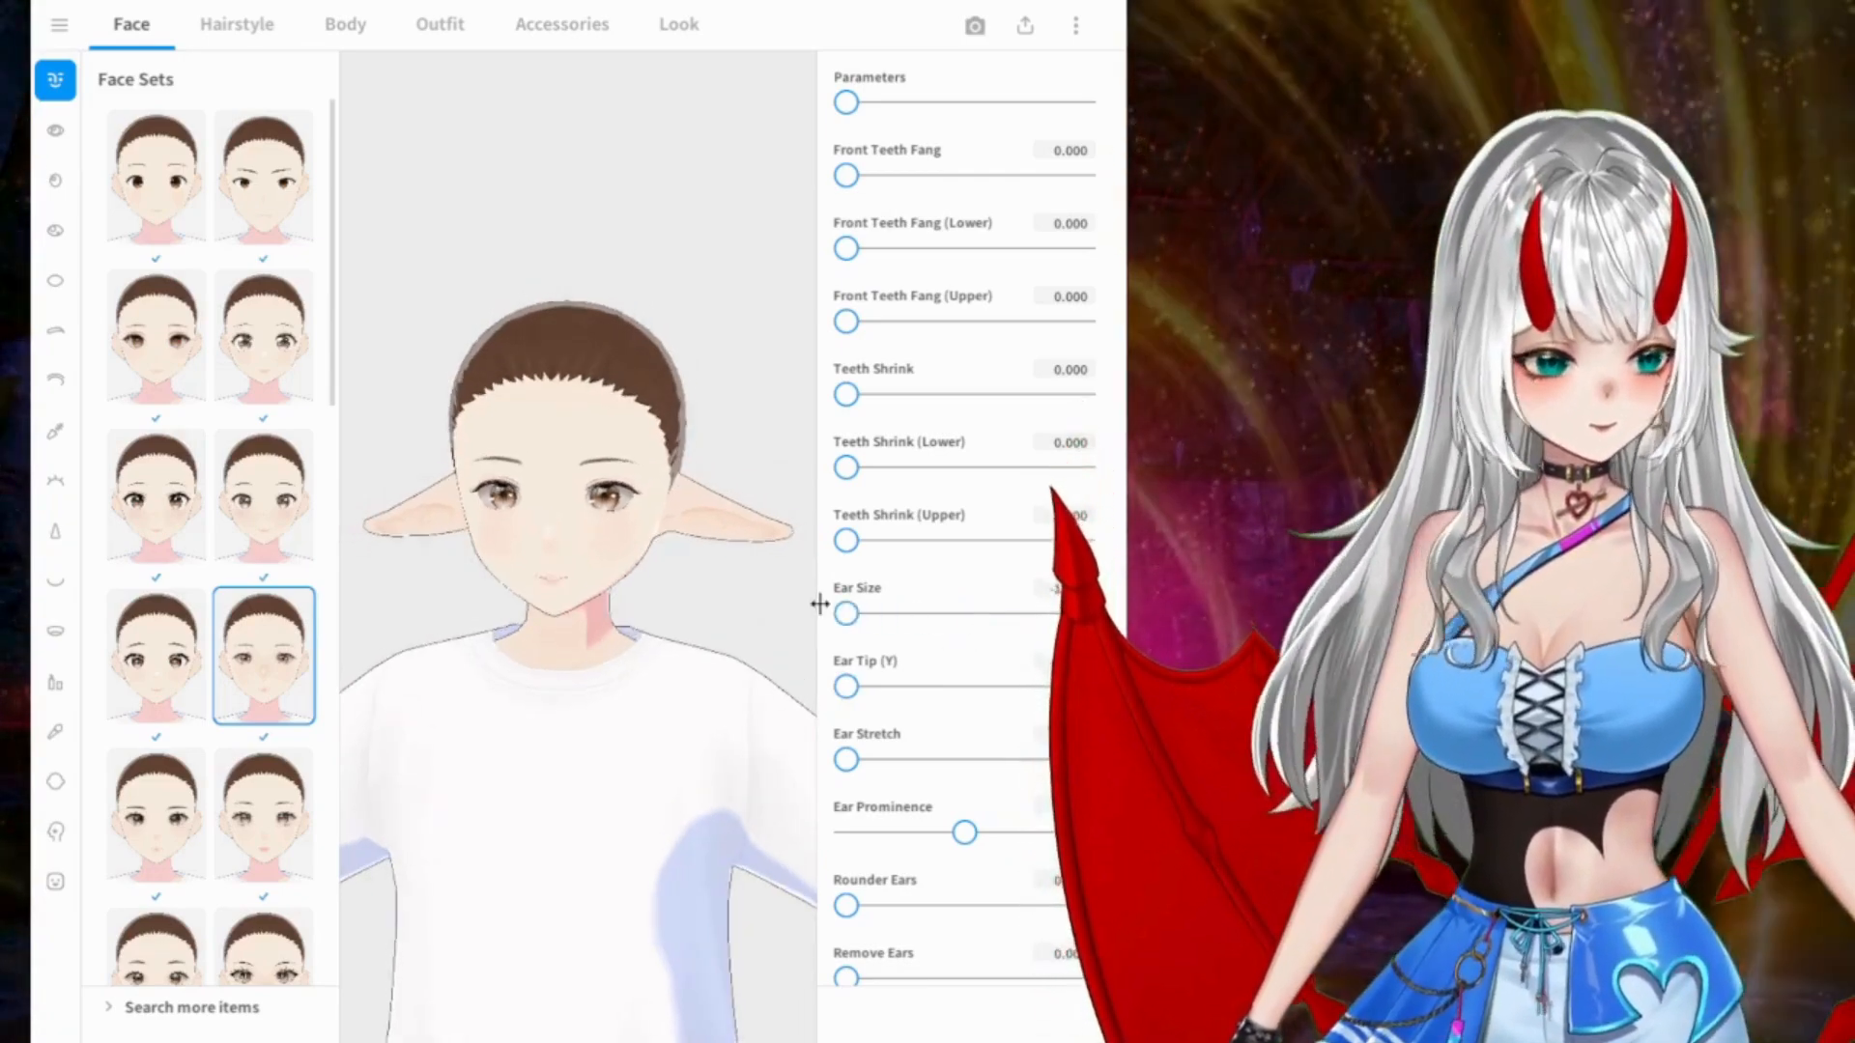
mouse_move(848, 757)
left_mouse_down()
mouse_move(904, 754)
mouse_move(832, 757)
left_mouse_up()
left_click_drag(964, 833, 857, 835)
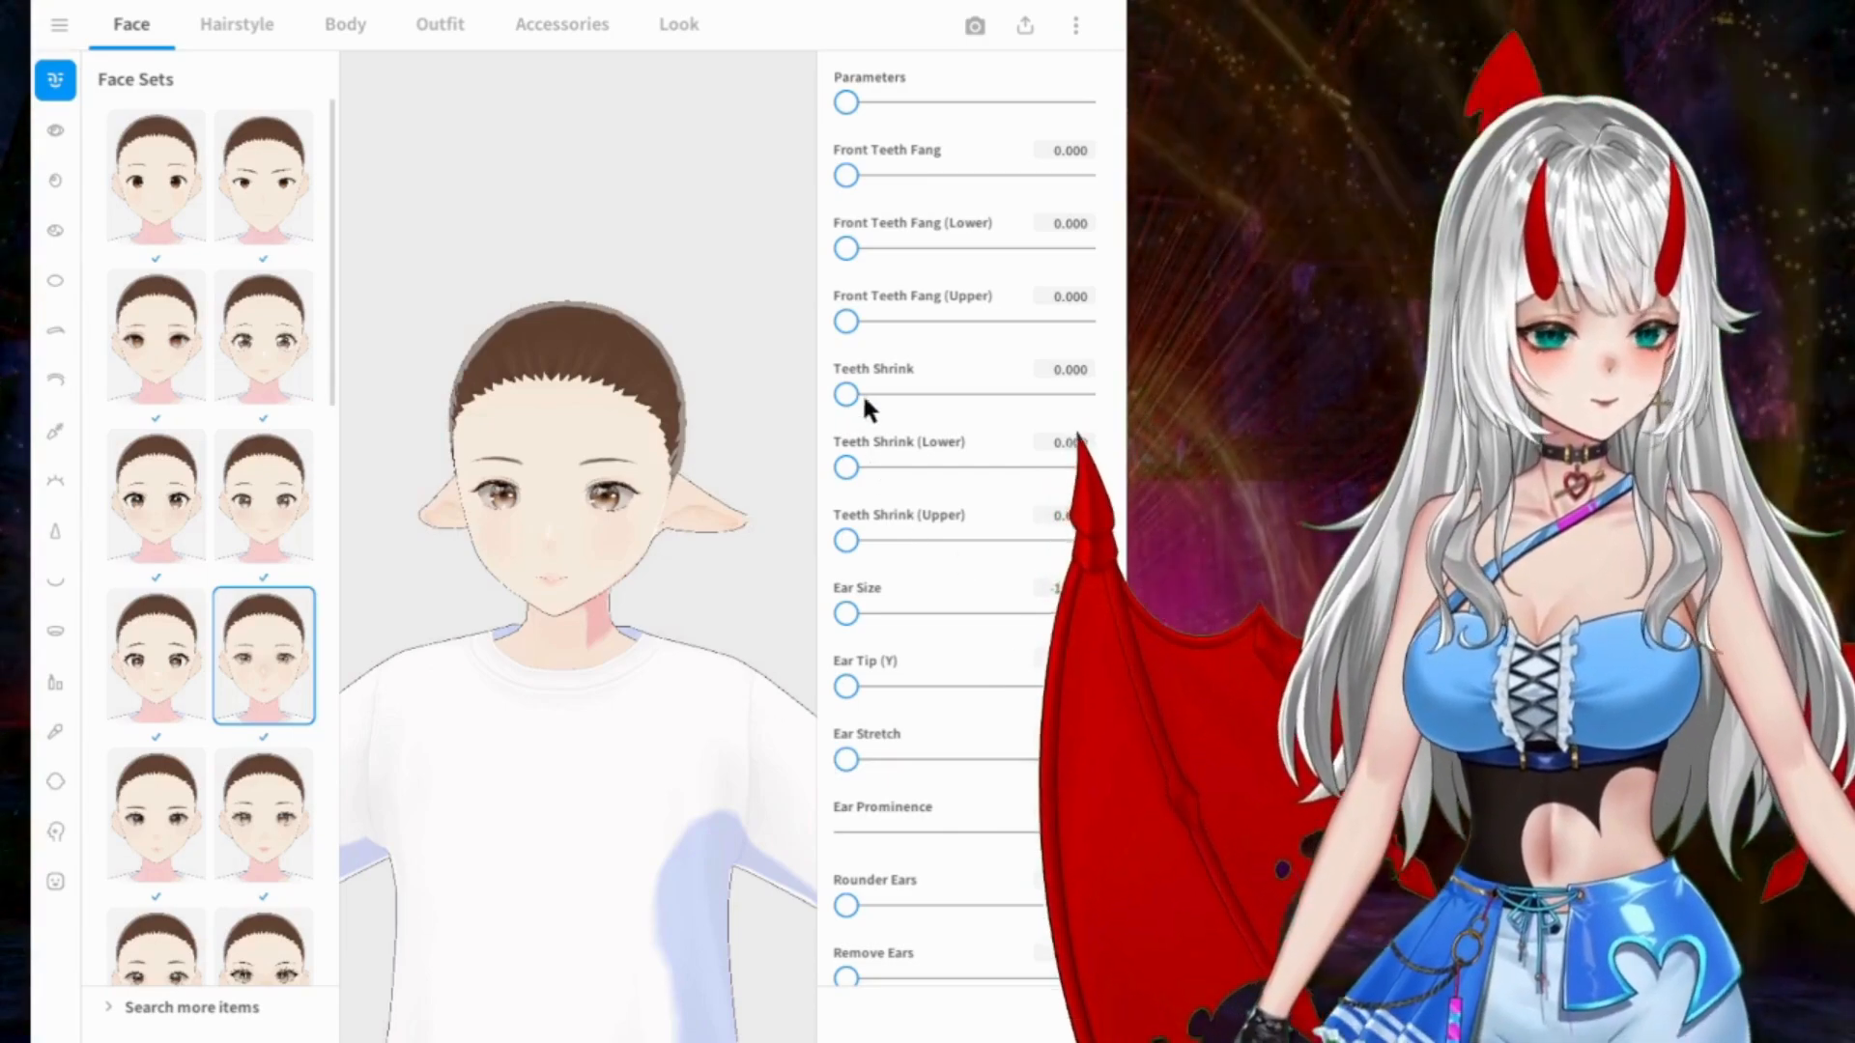
left_click_drag(967, 675, 957, 671)
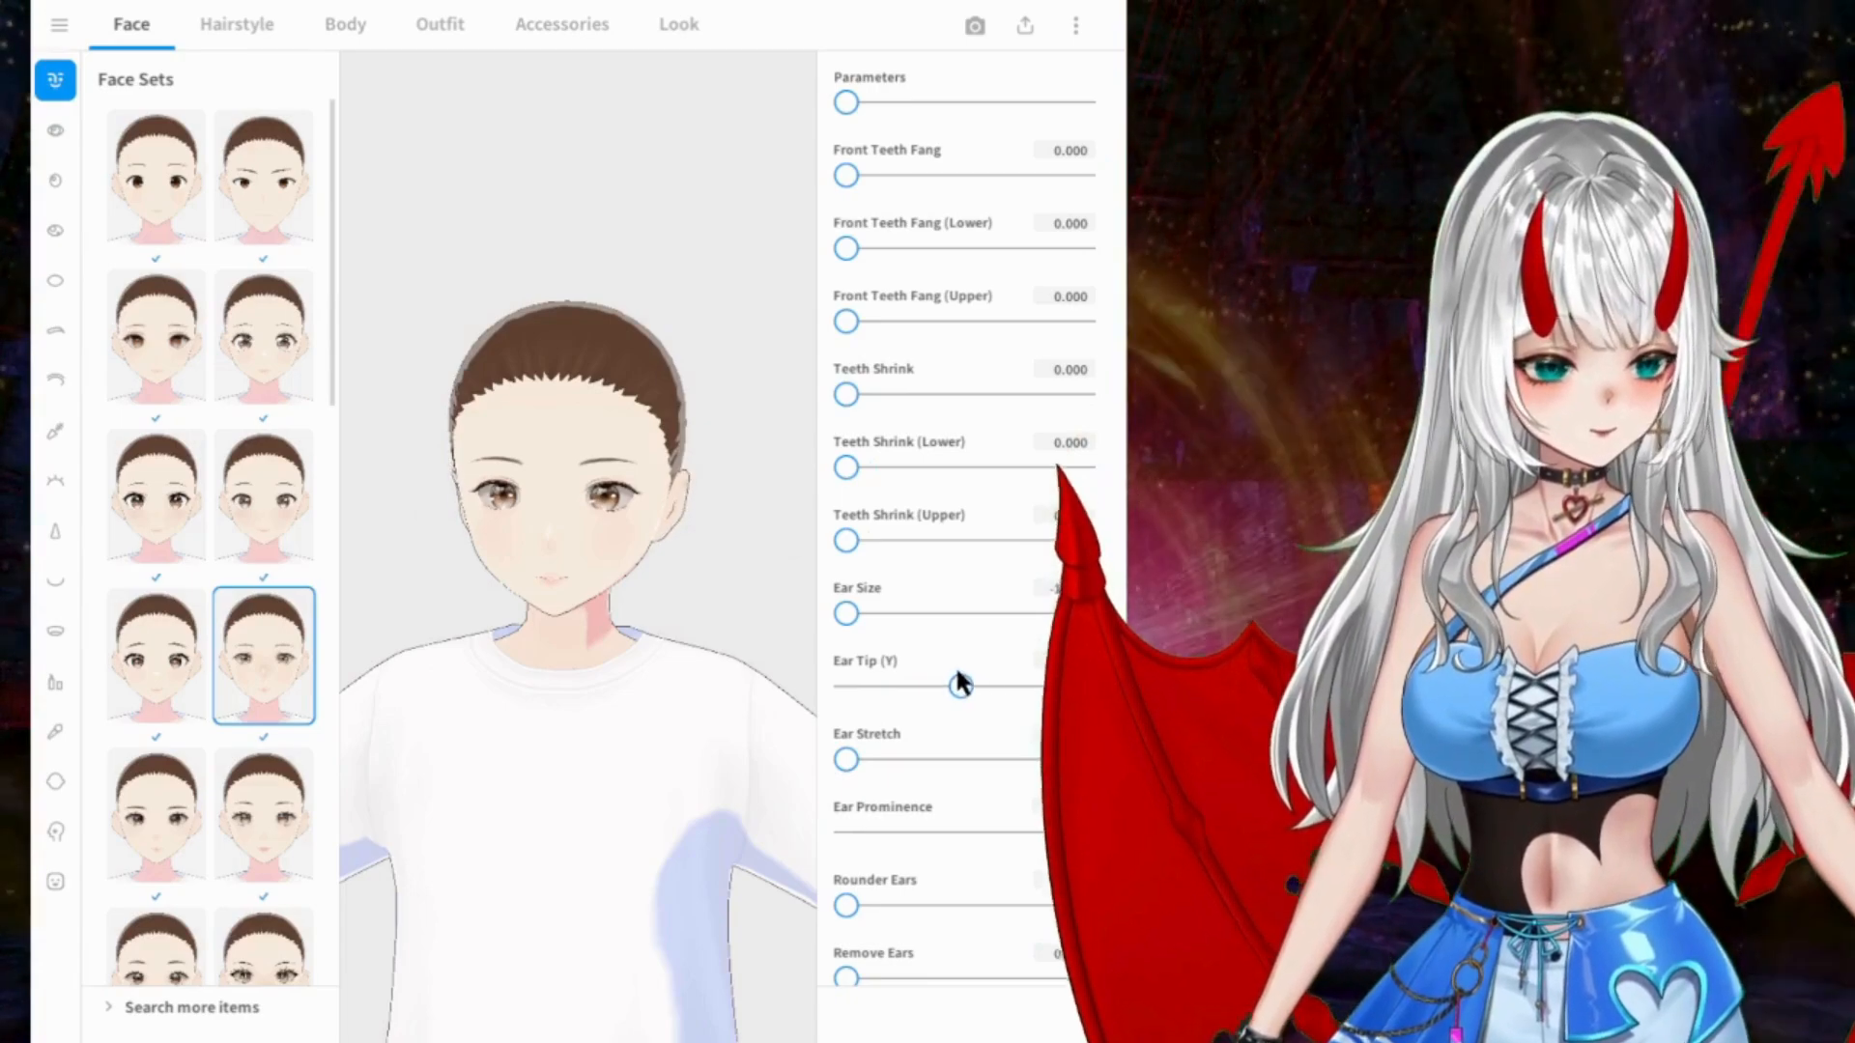
mouse_move(577, 437)
right_mouse_down()
mouse_move(578, 415)
mouse_move(549, 429)
mouse_move(613, 414)
mouse_move(582, 431)
right_mouse_up()
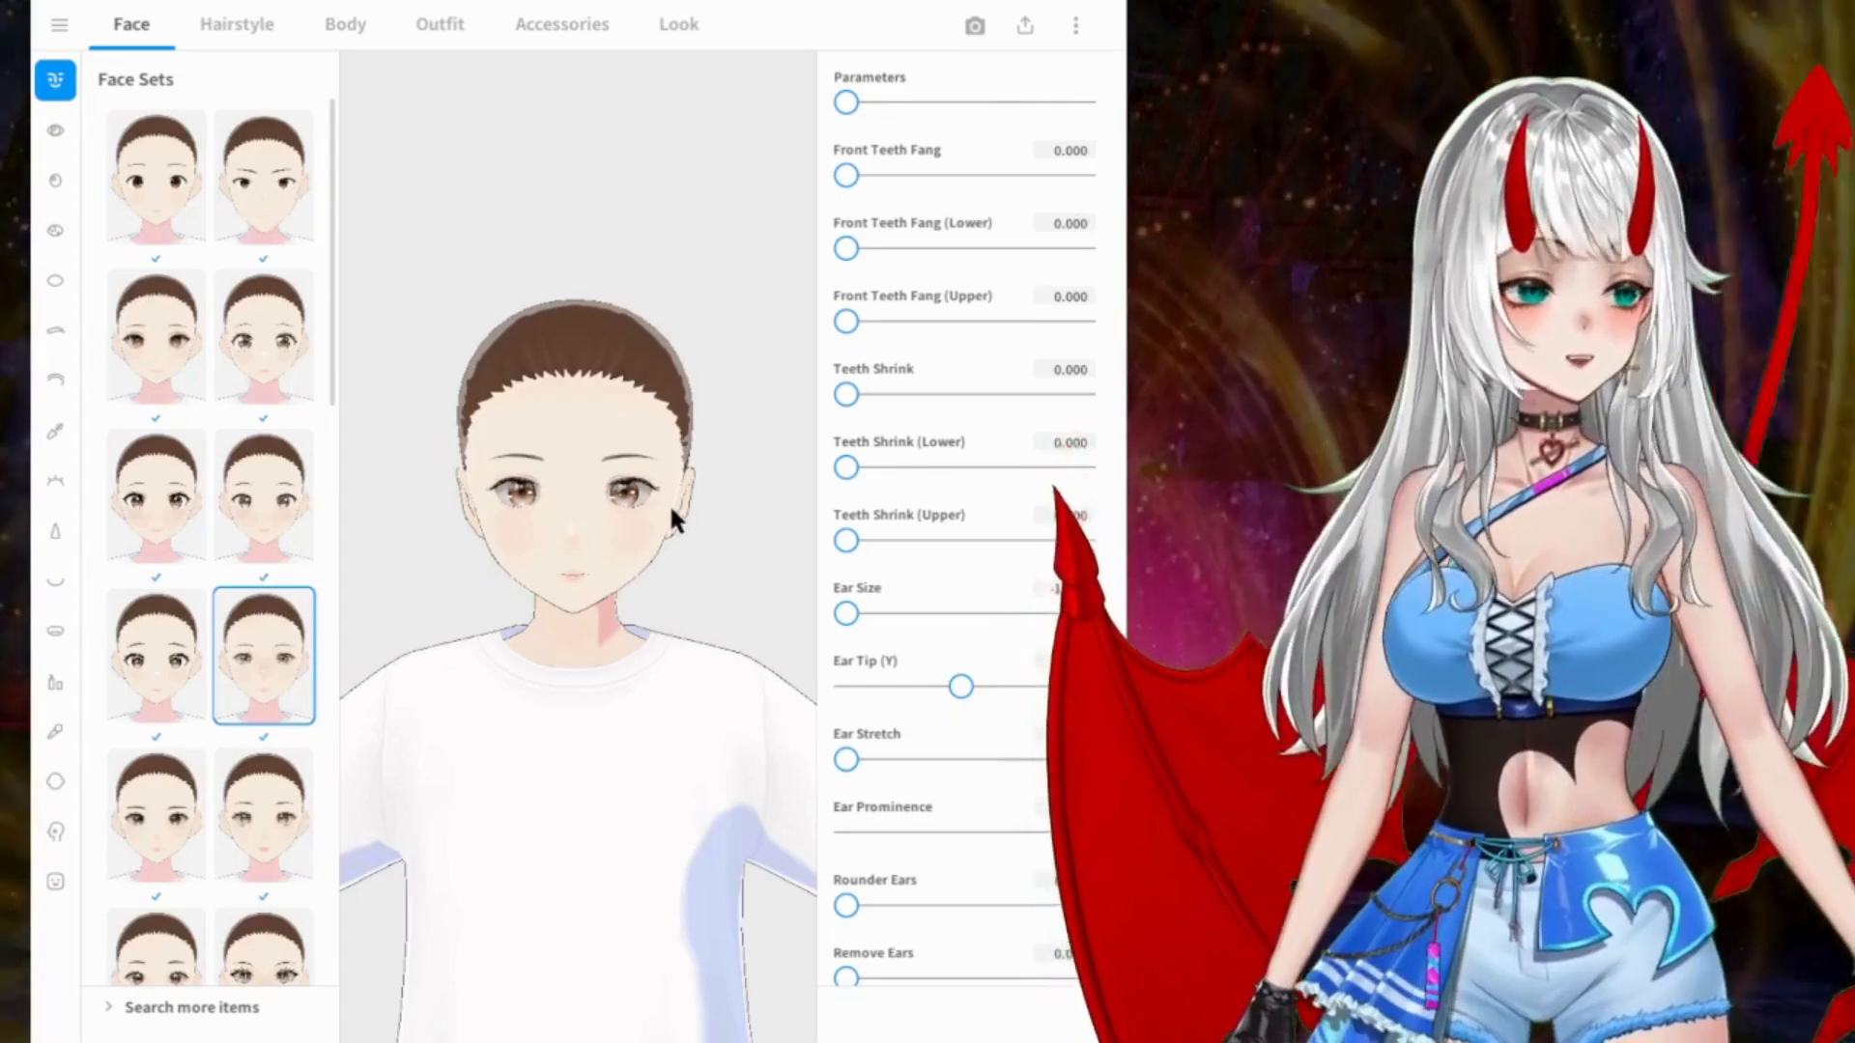
left_click_drag(670, 518, 609, 519)
left_click_drag(566, 421, 634, 414)
Step: Set Ear Prominence and Remove Ears to 1.000 and check the head from the side
scroll(880, 403, "down", 5)
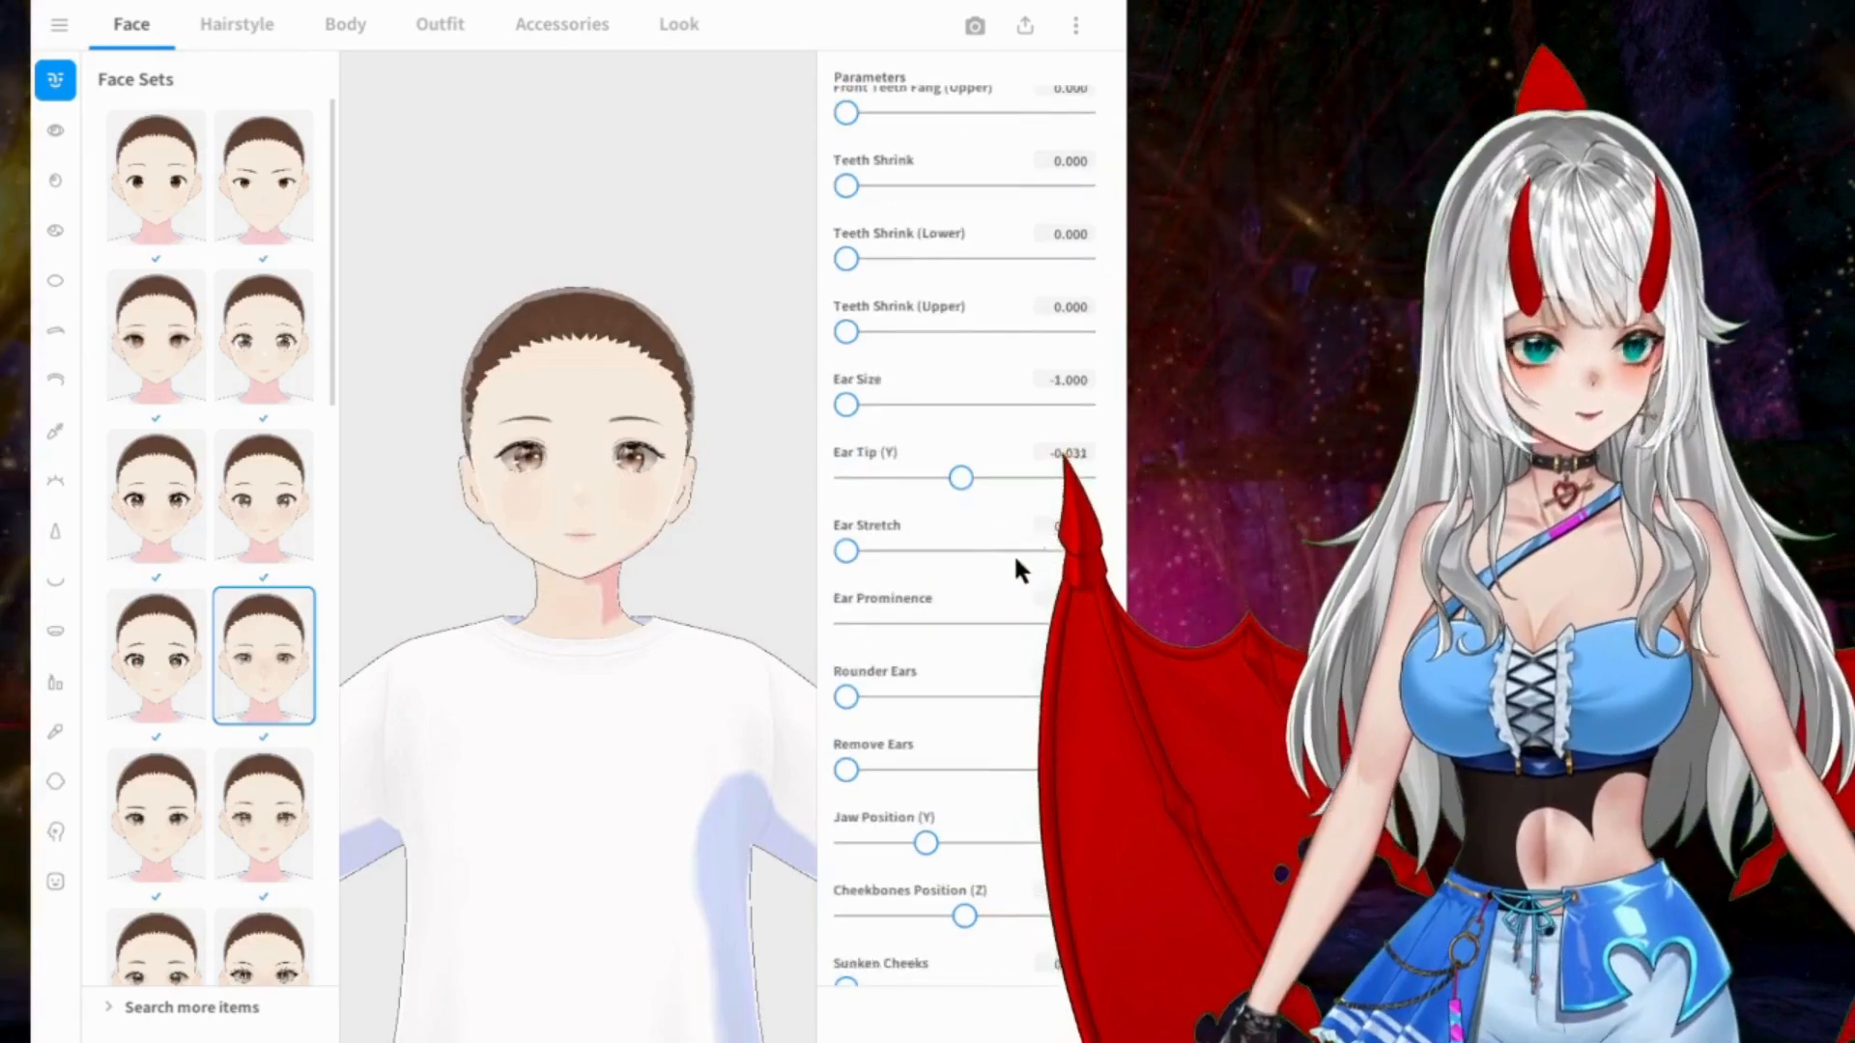
left_click_drag(846, 613, 1077, 613)
left_click_drag(754, 580, 594, 577)
right_click_drag(595, 582, 582, 579)
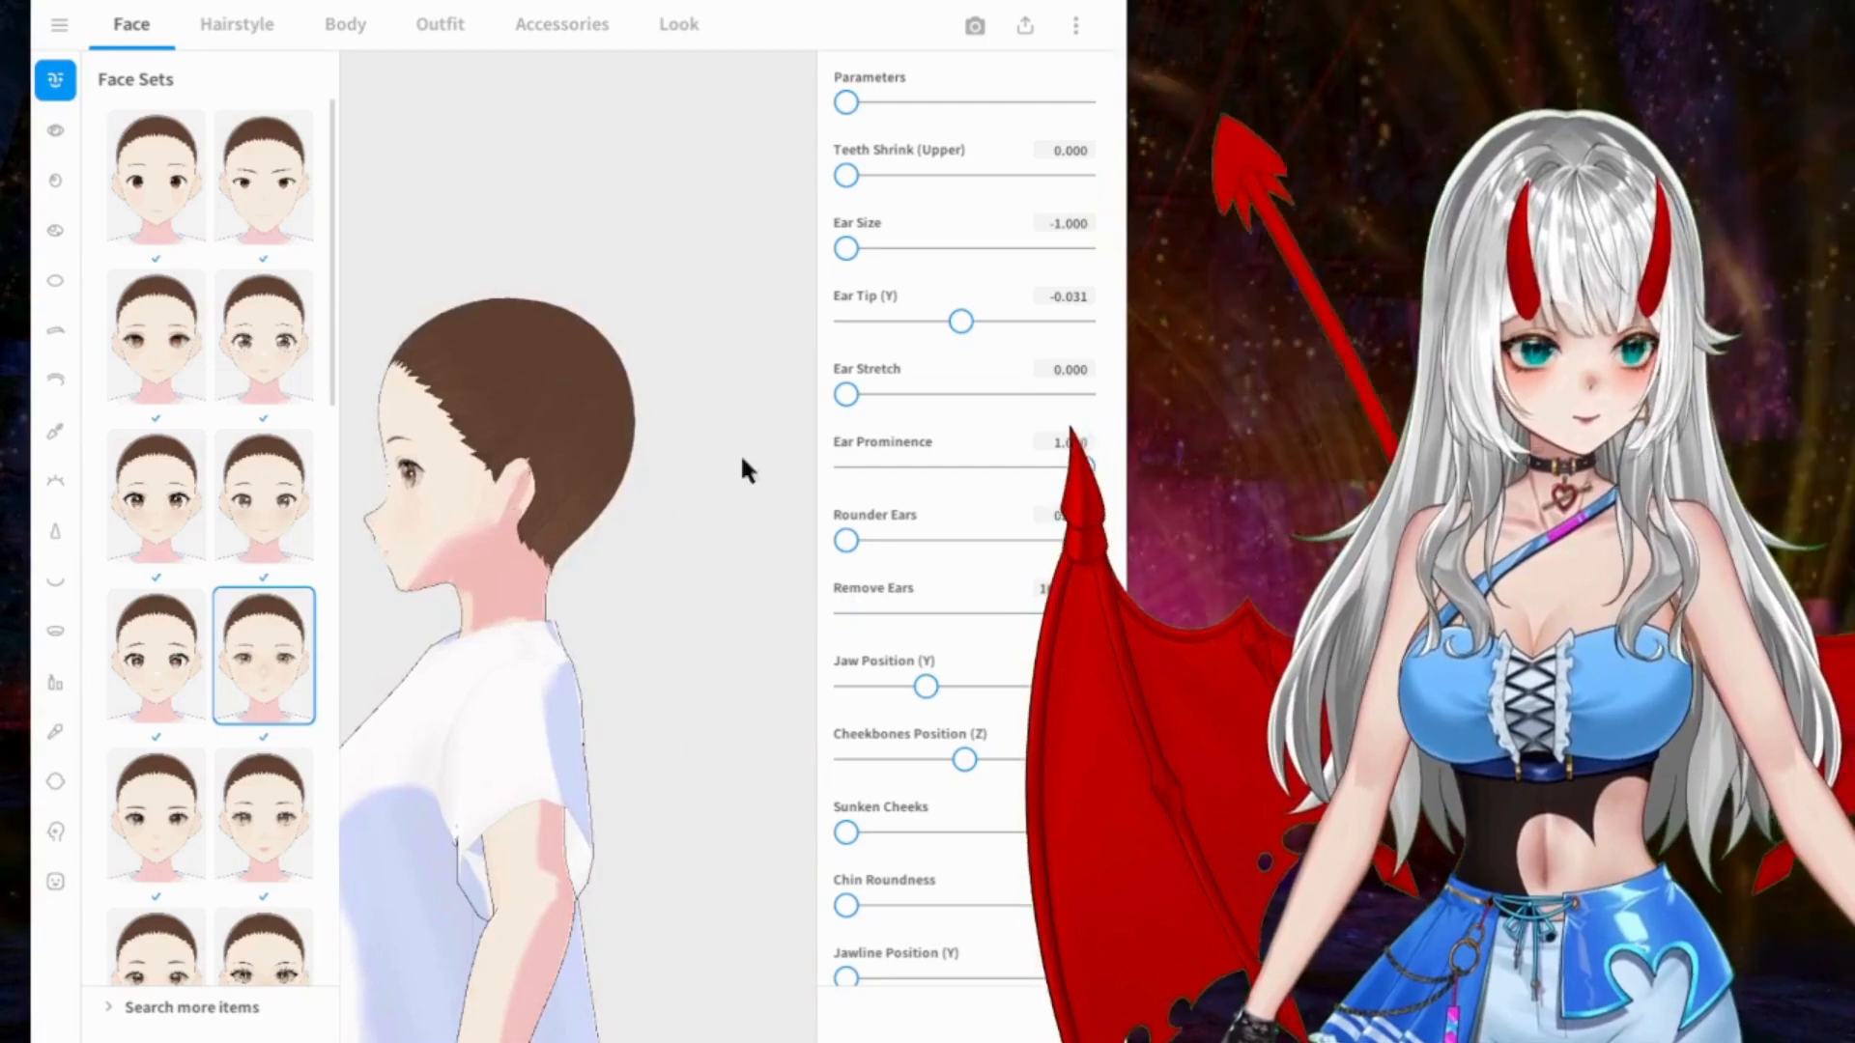
right_click_drag(577, 506, 703, 509)
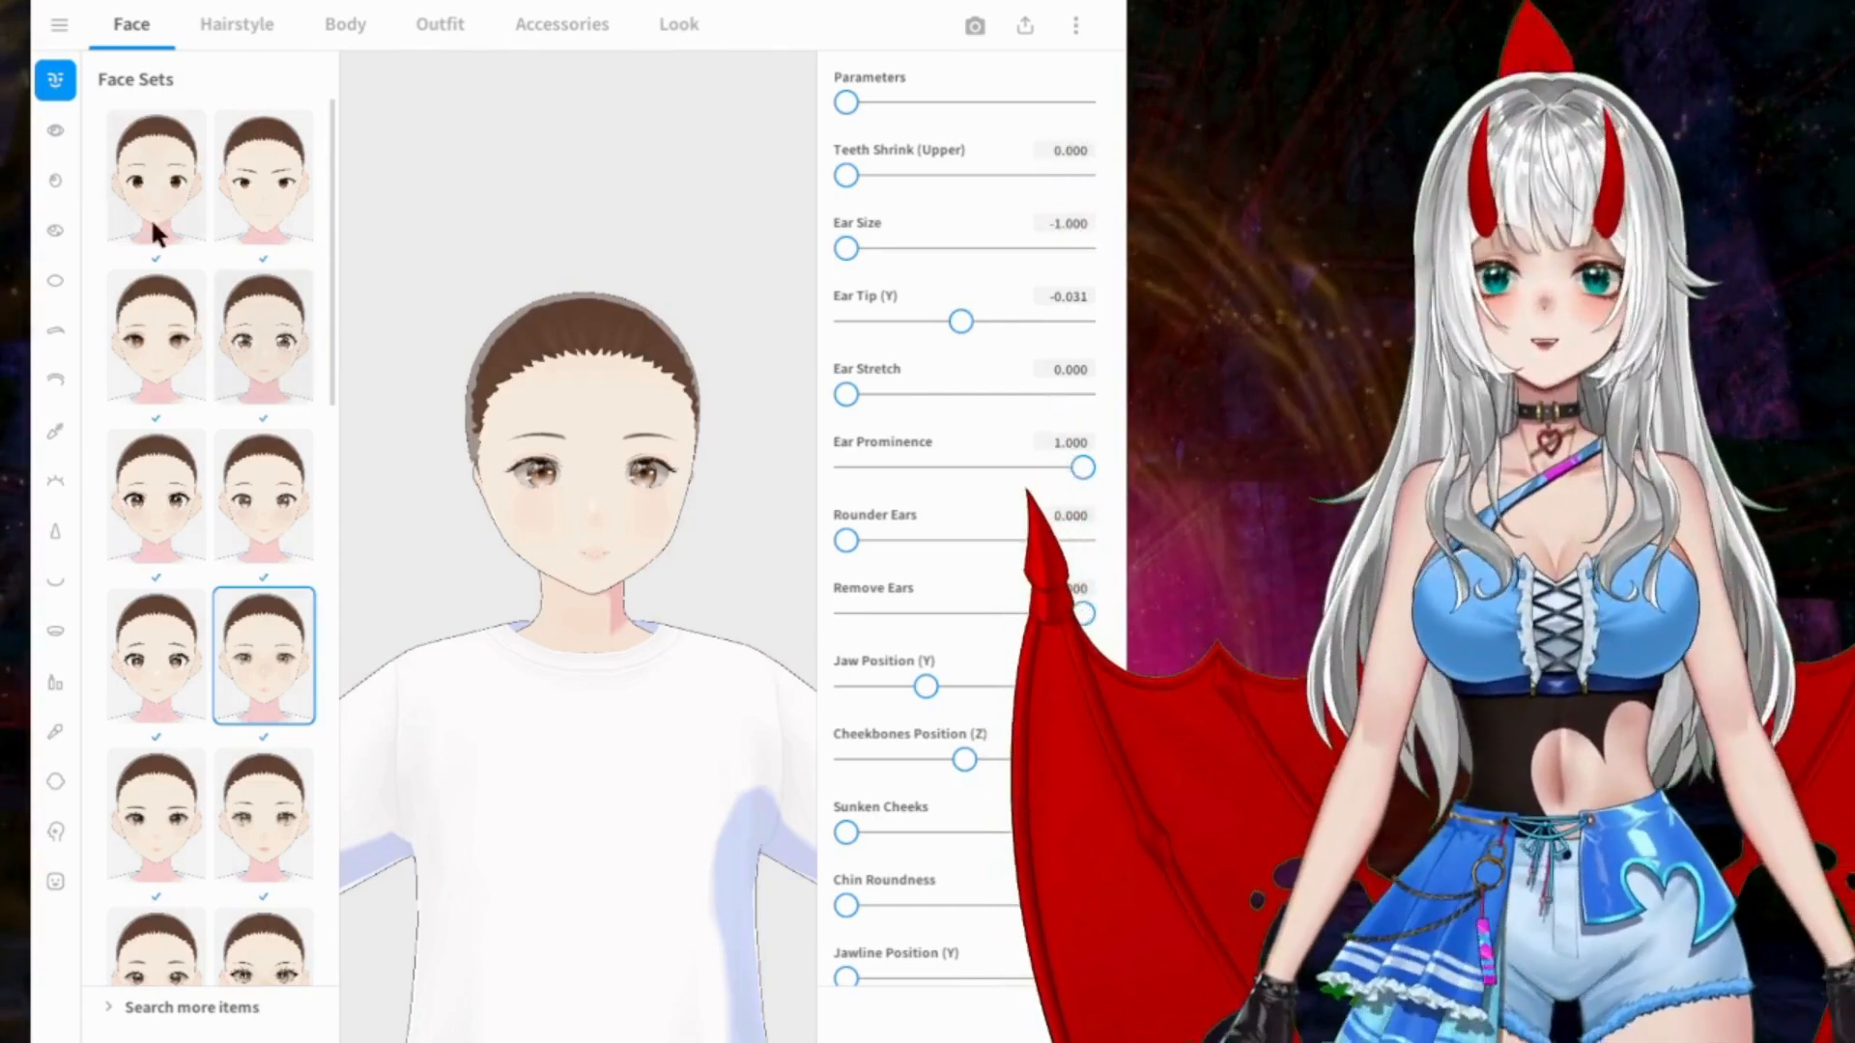
Step: Try further face presets near the end of the list and apply the one with short dark eyebrows and shining light-brown eyes
scroll(521, 522, "up", 5)
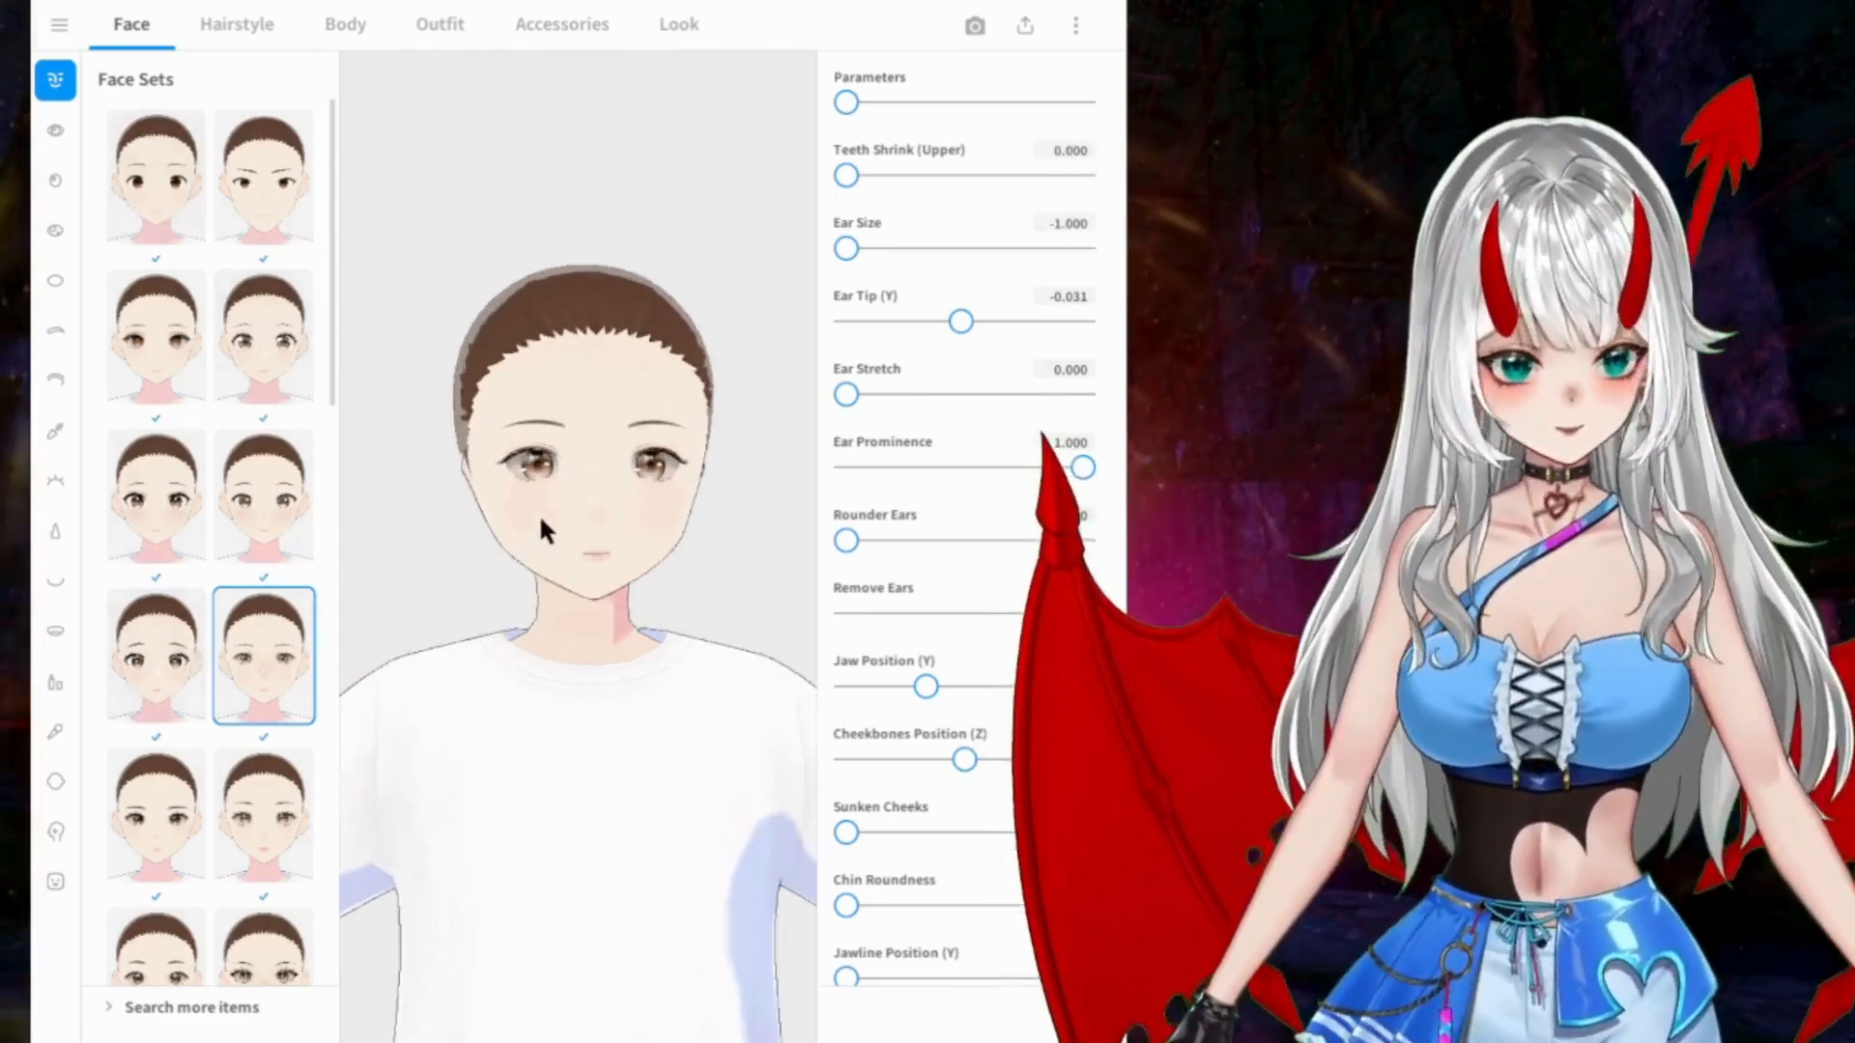
right_click_drag(587, 523, 583, 524)
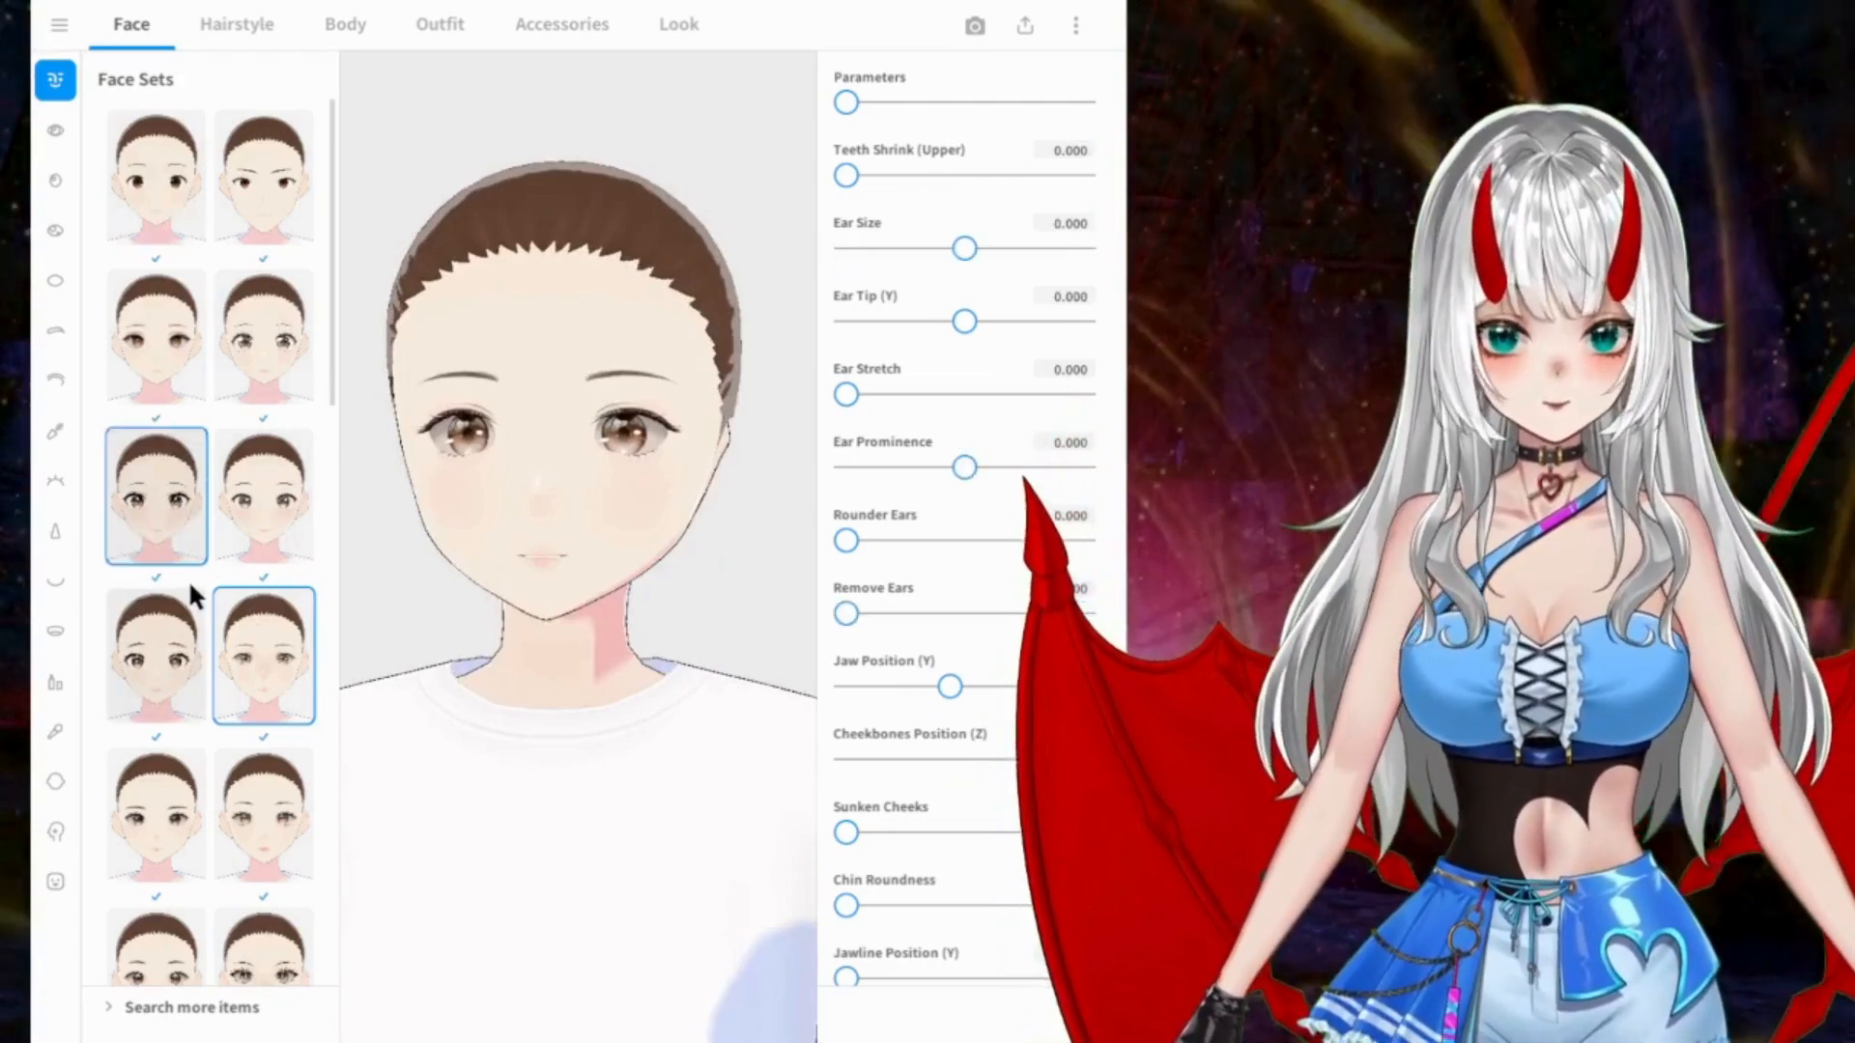
scroll(190, 582, "down", 6)
scroll(193, 580, "down", 10)
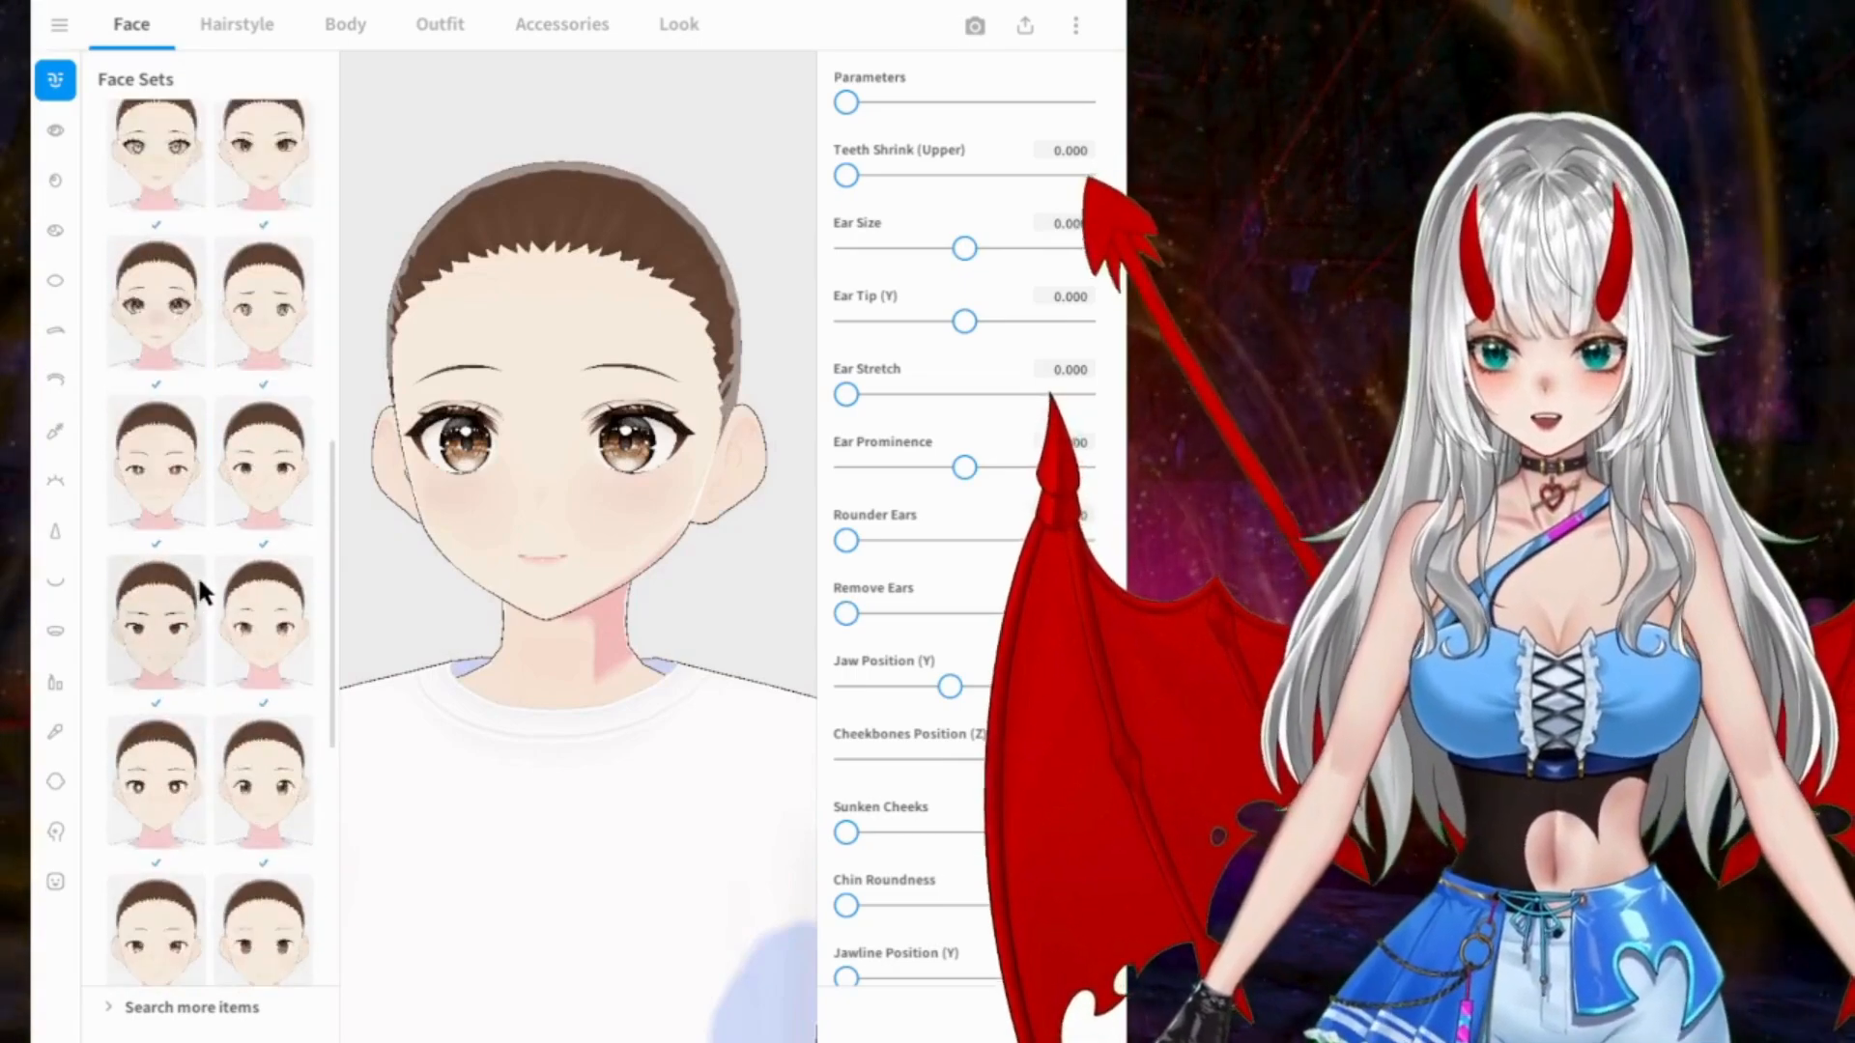
left_click(156, 891)
left_click(279, 746)
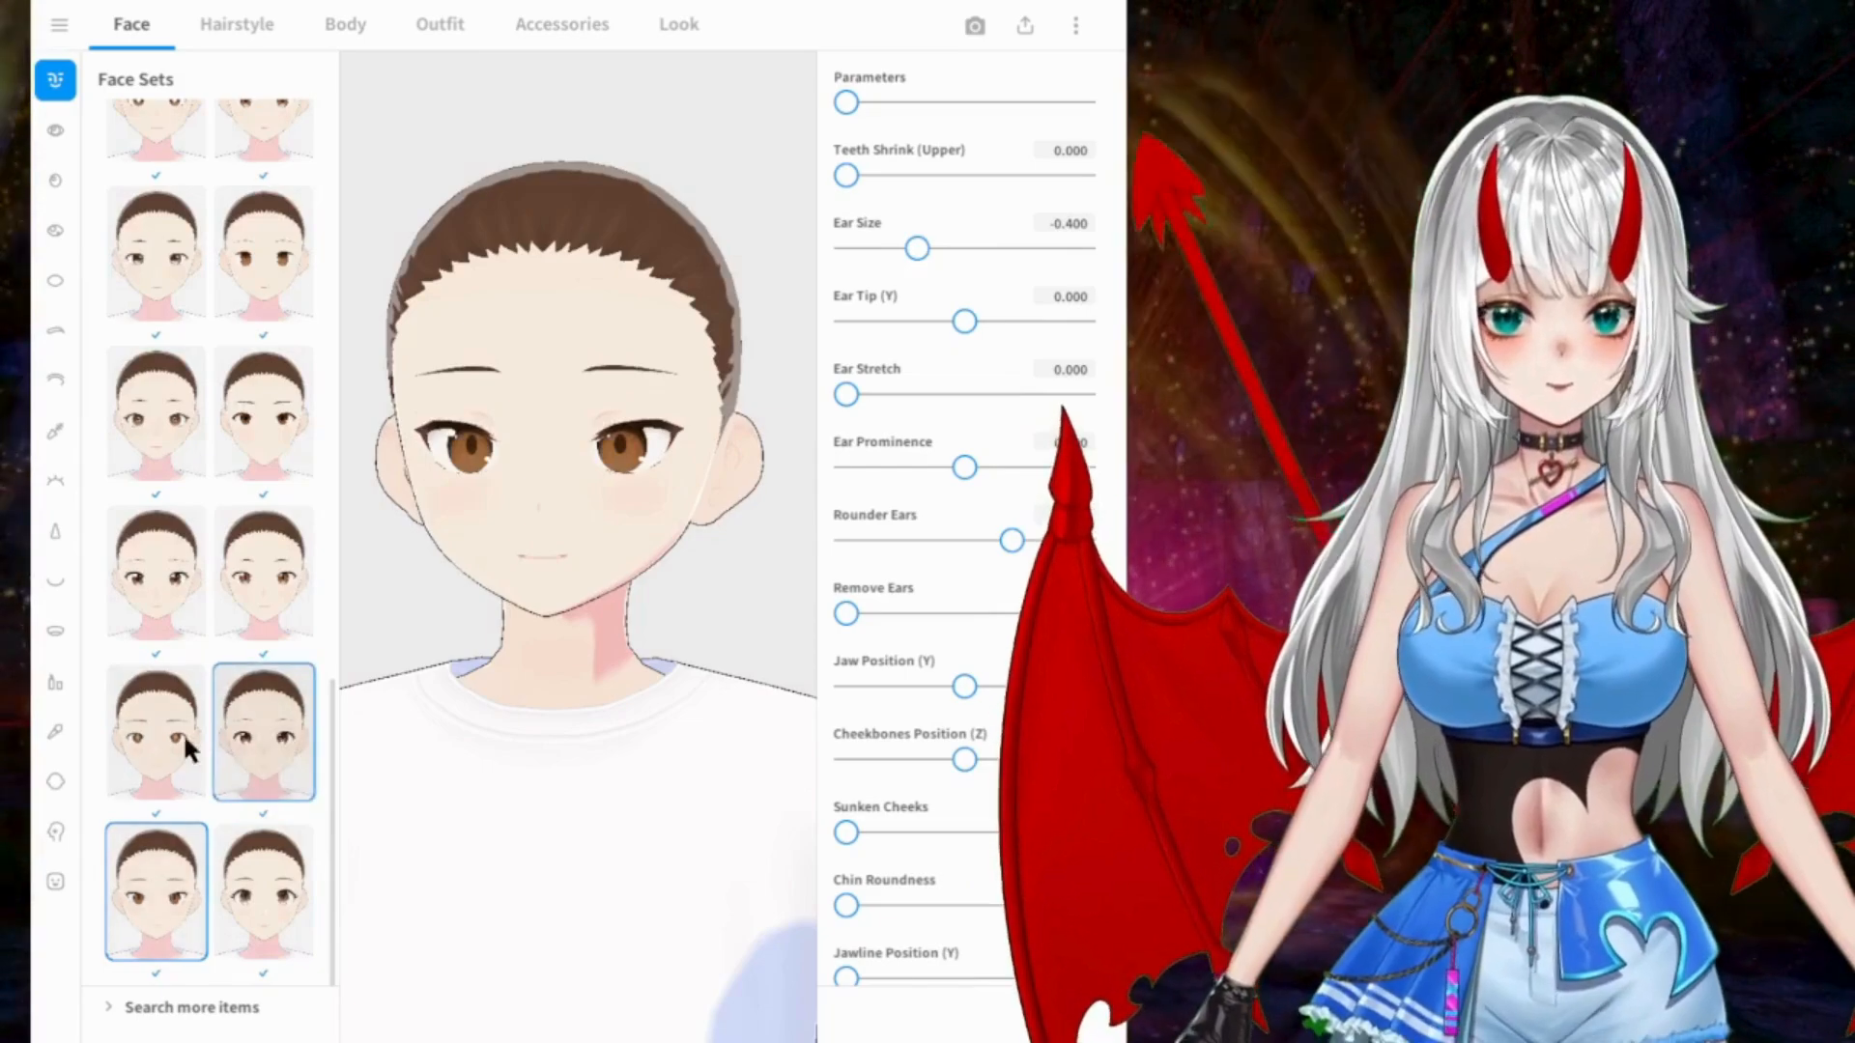
left_click(160, 738)
left_click(160, 594)
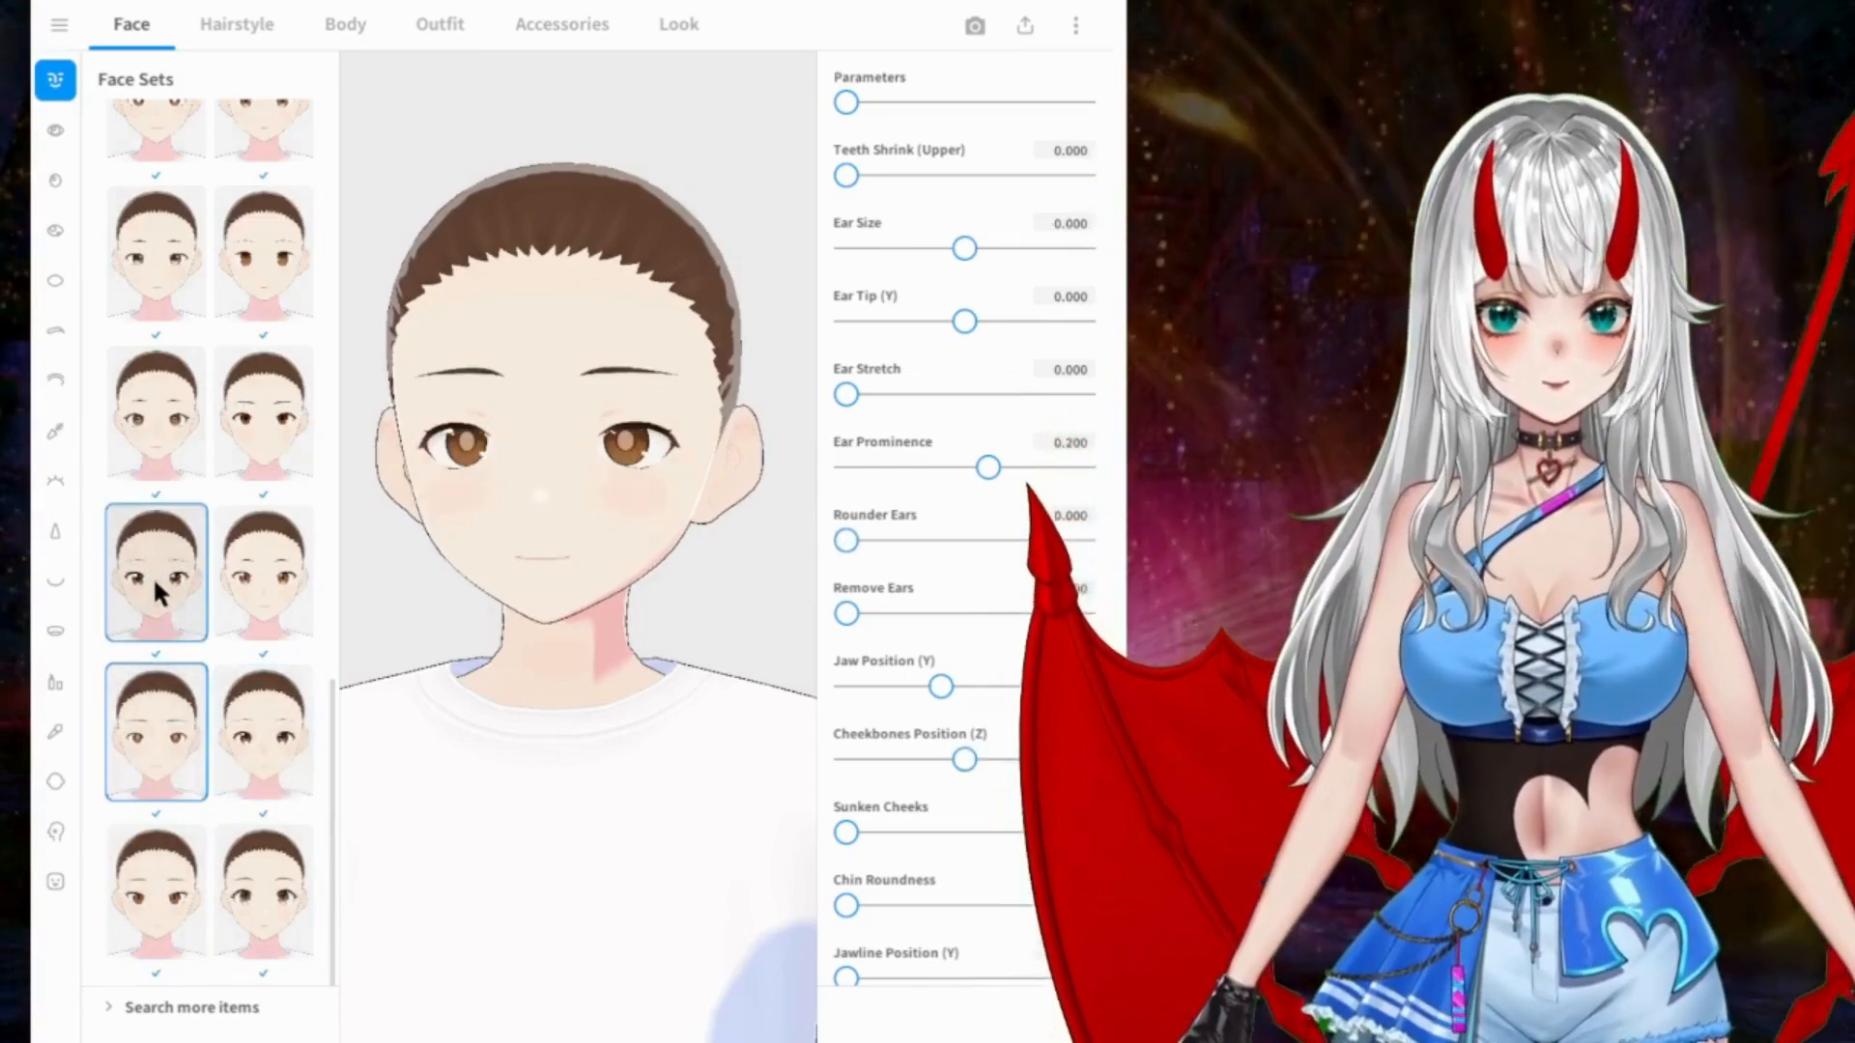
left_click(170, 422)
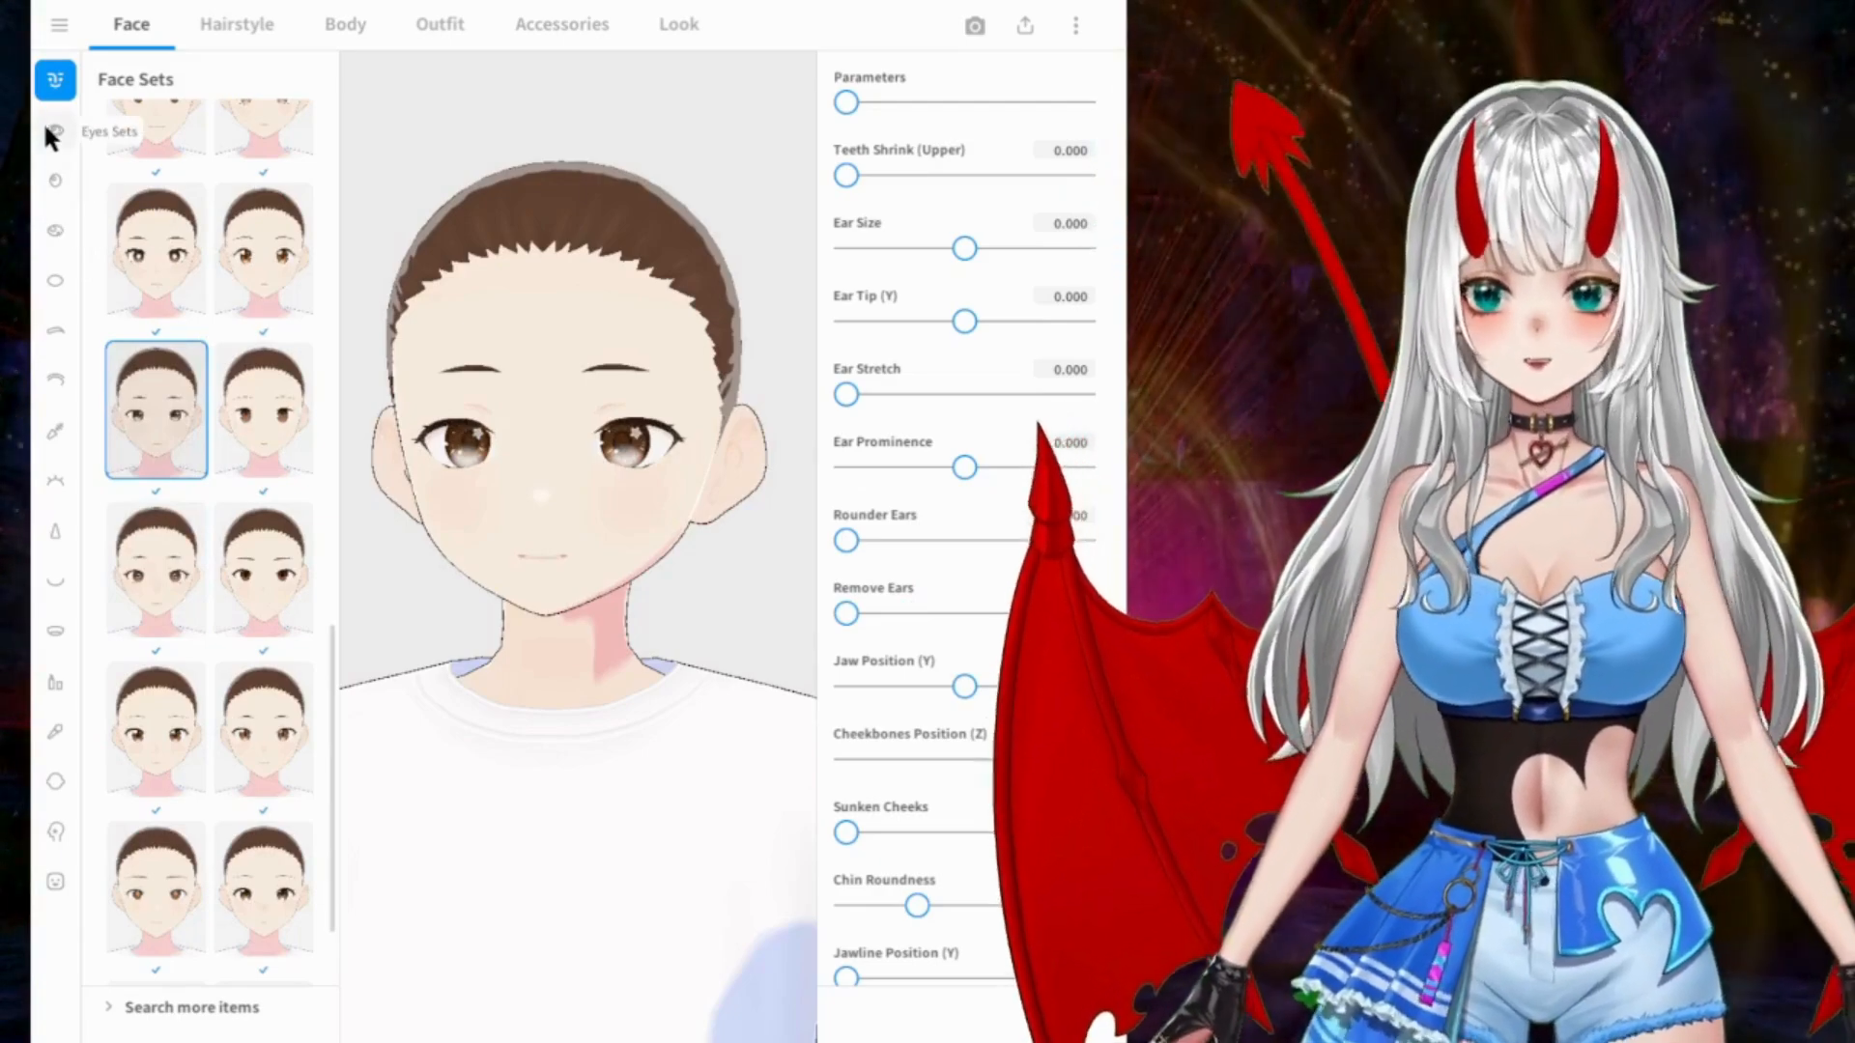
Step: Browse the Eyes Sets presets from the end of the list back to its start
left_click(50, 131)
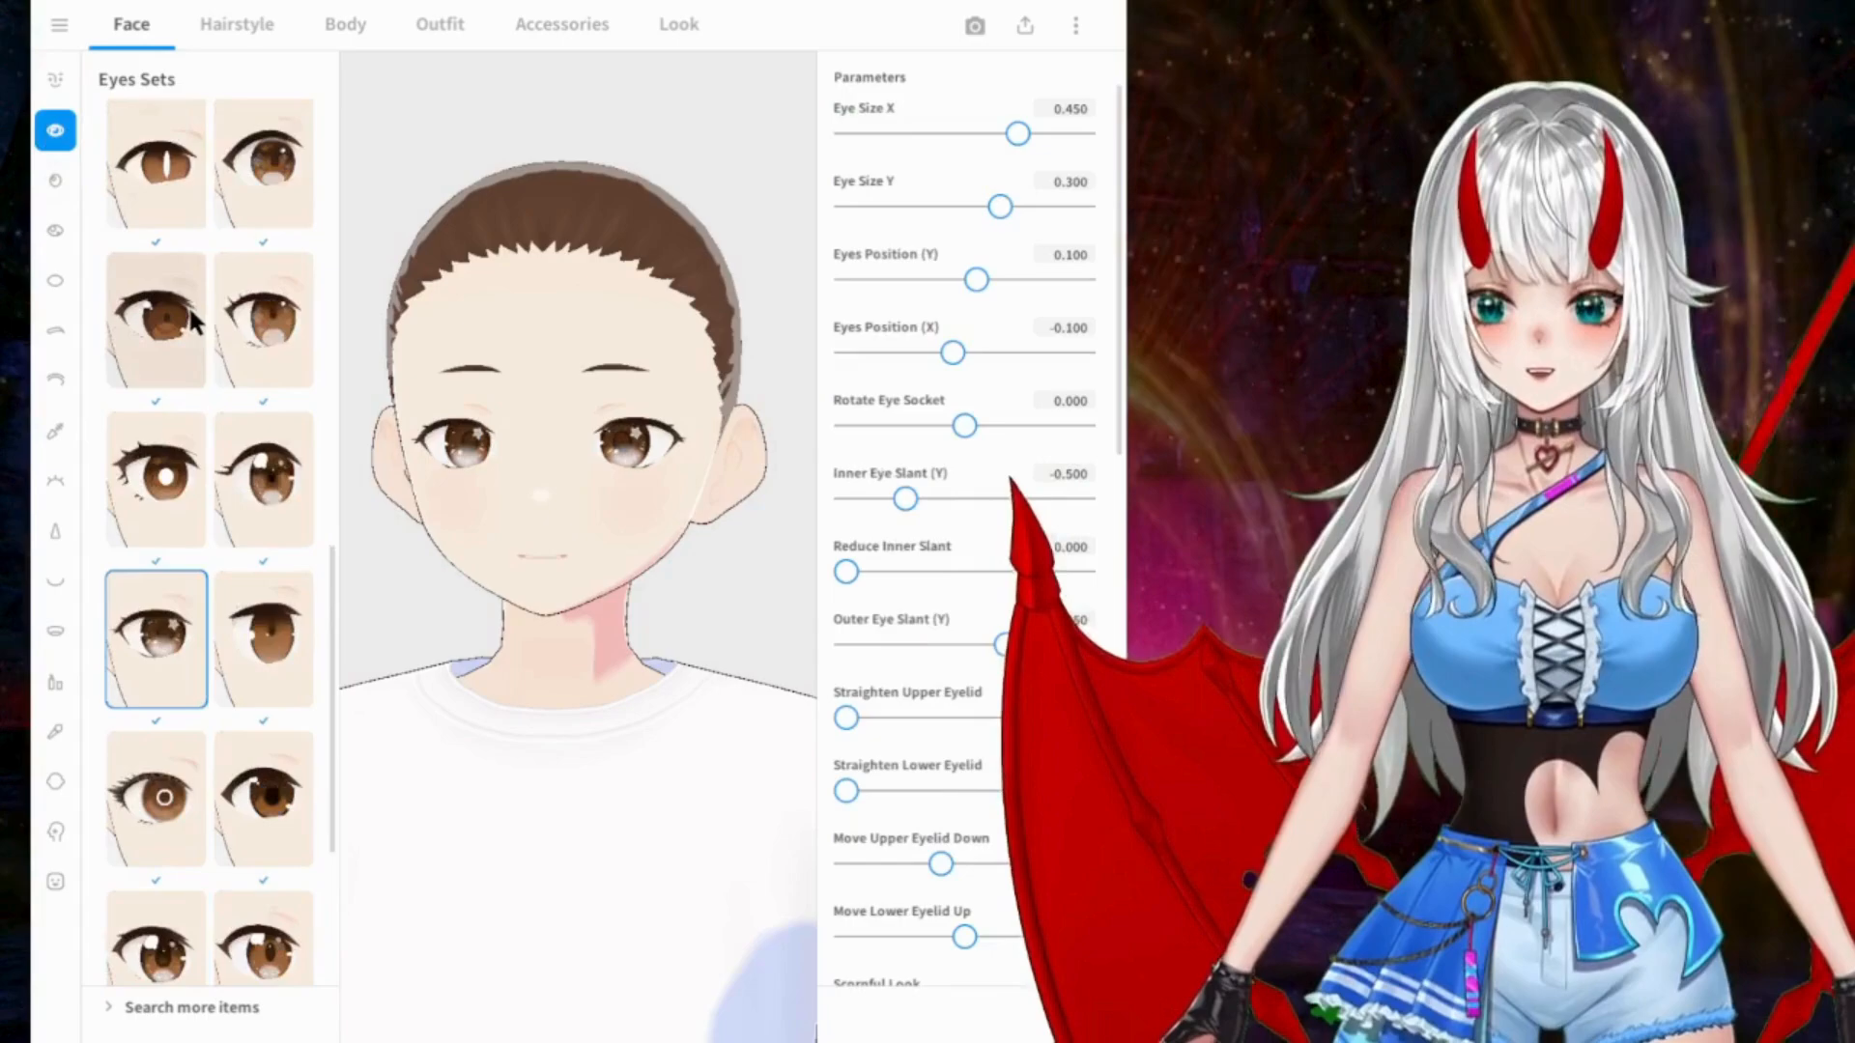
scroll(267, 421, "down", 1)
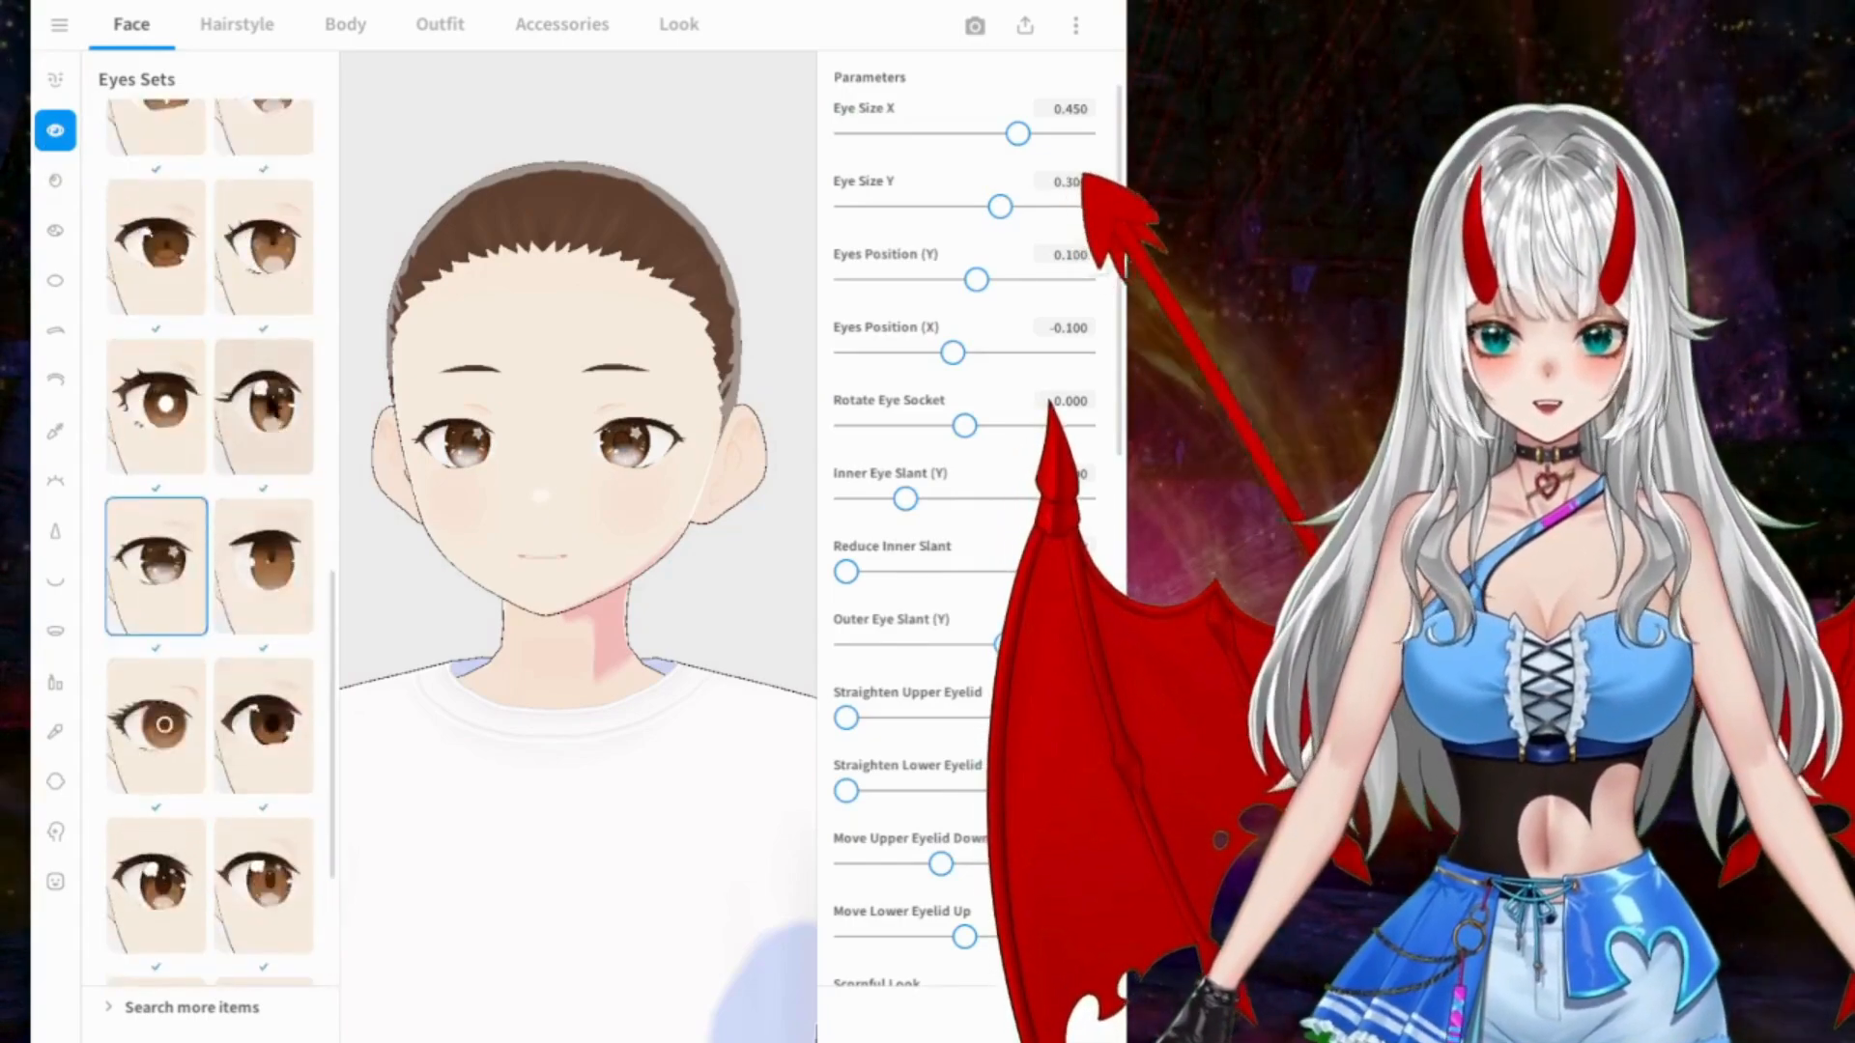
scroll(272, 423, "up", 10)
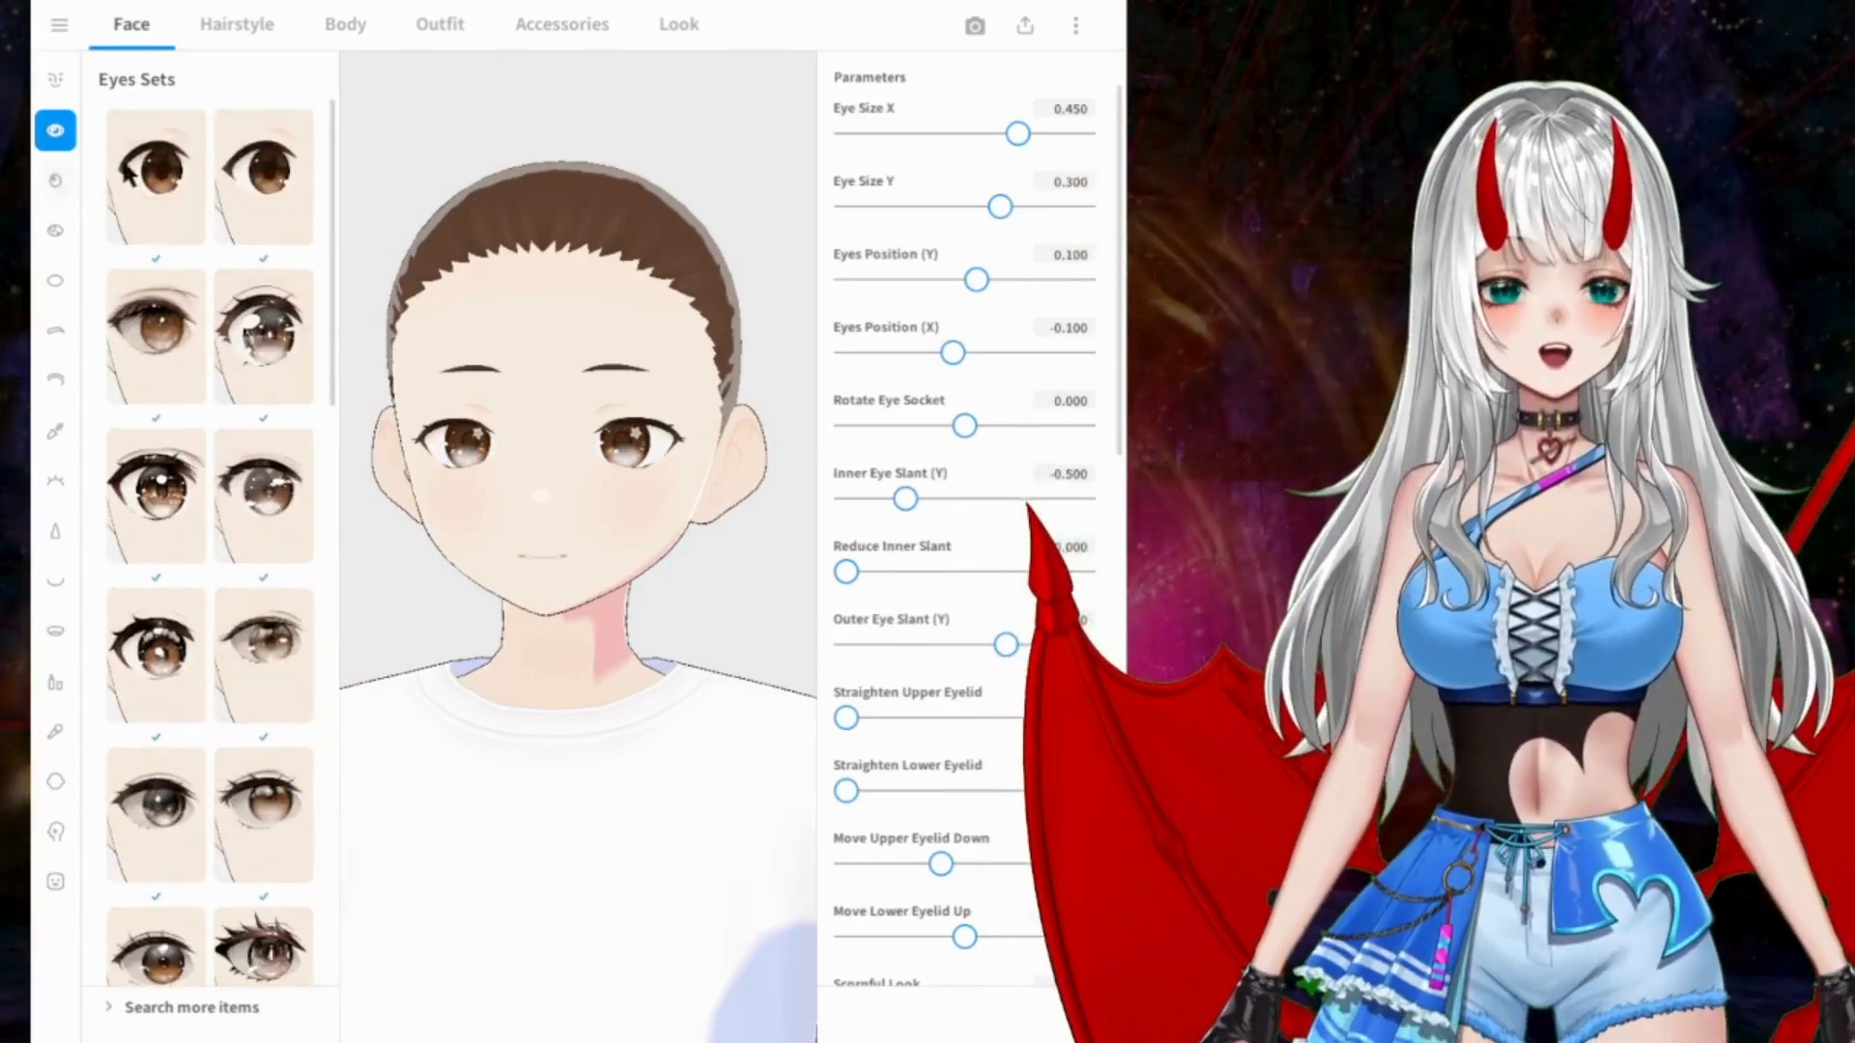
scroll(512, 373, "up", 2)
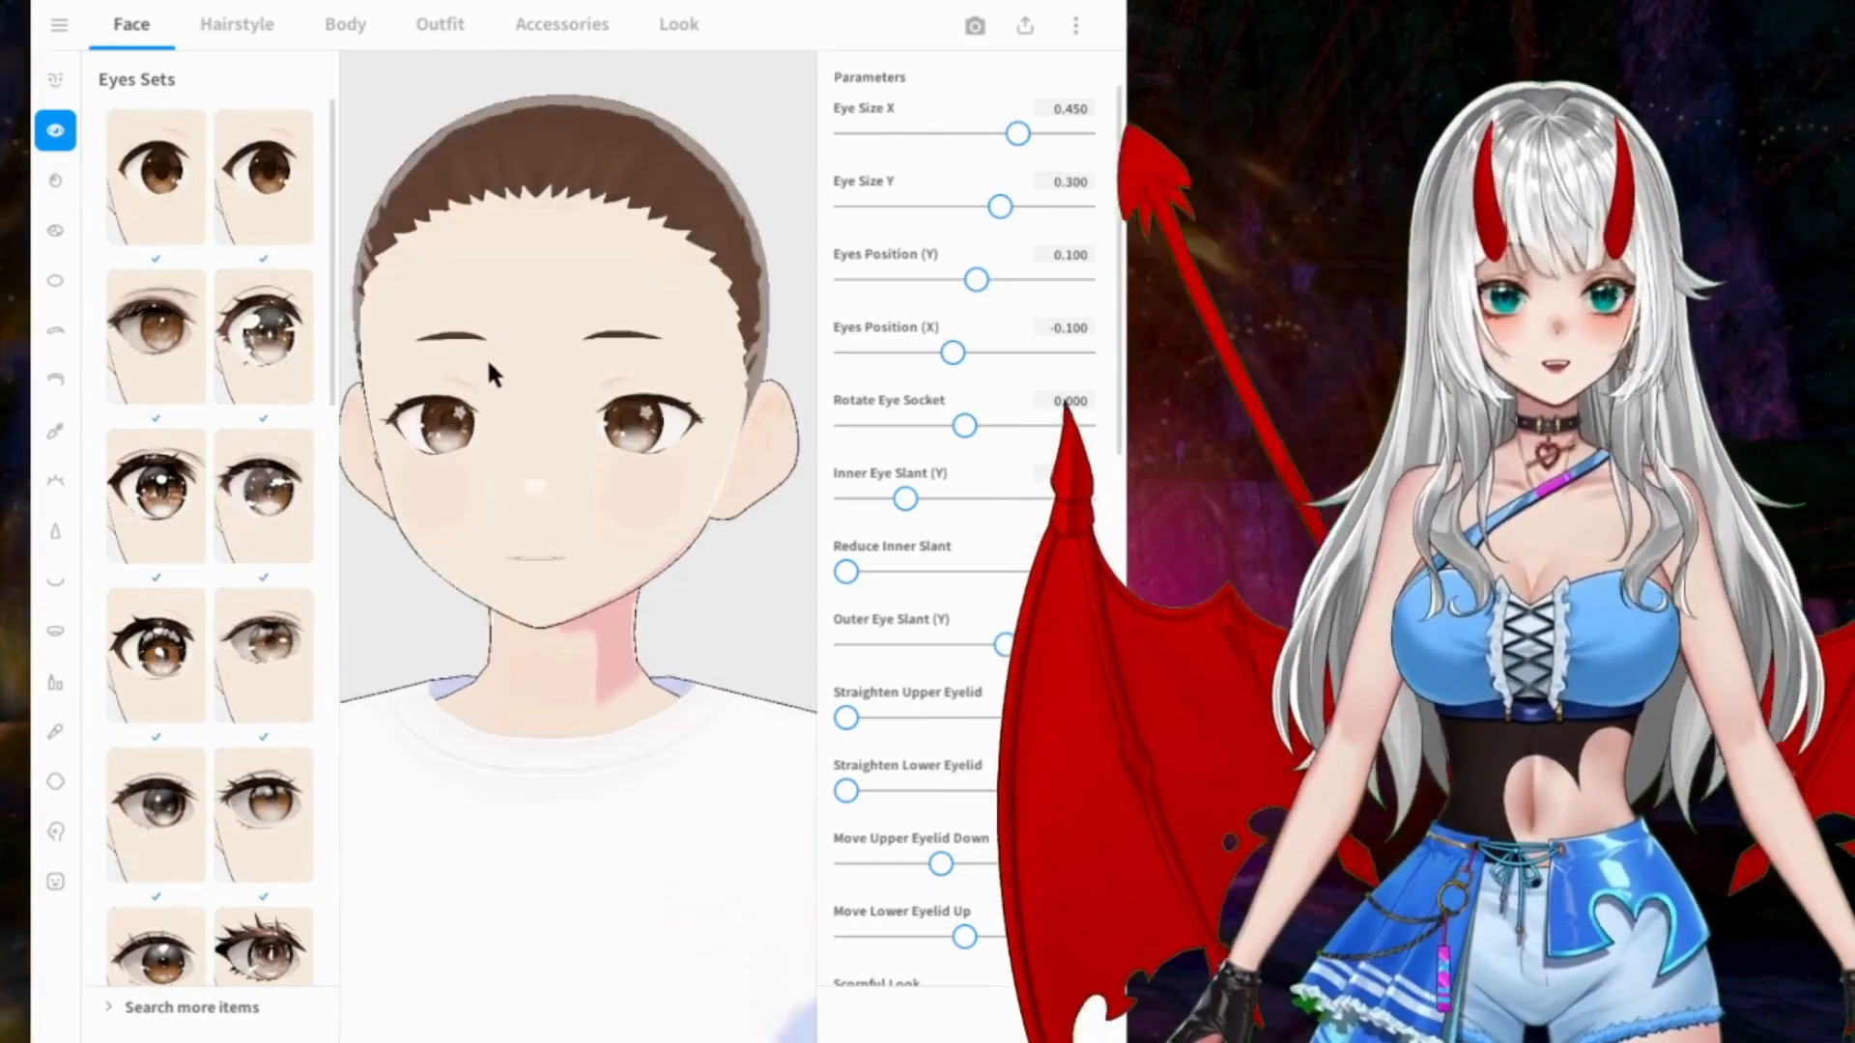
Step: Try several iris presets in the lower part of the list and apply a brown one with a dark pupil
left_click(54, 181)
scroll(278, 309, "down", 3)
scroll(274, 319, "down", 1)
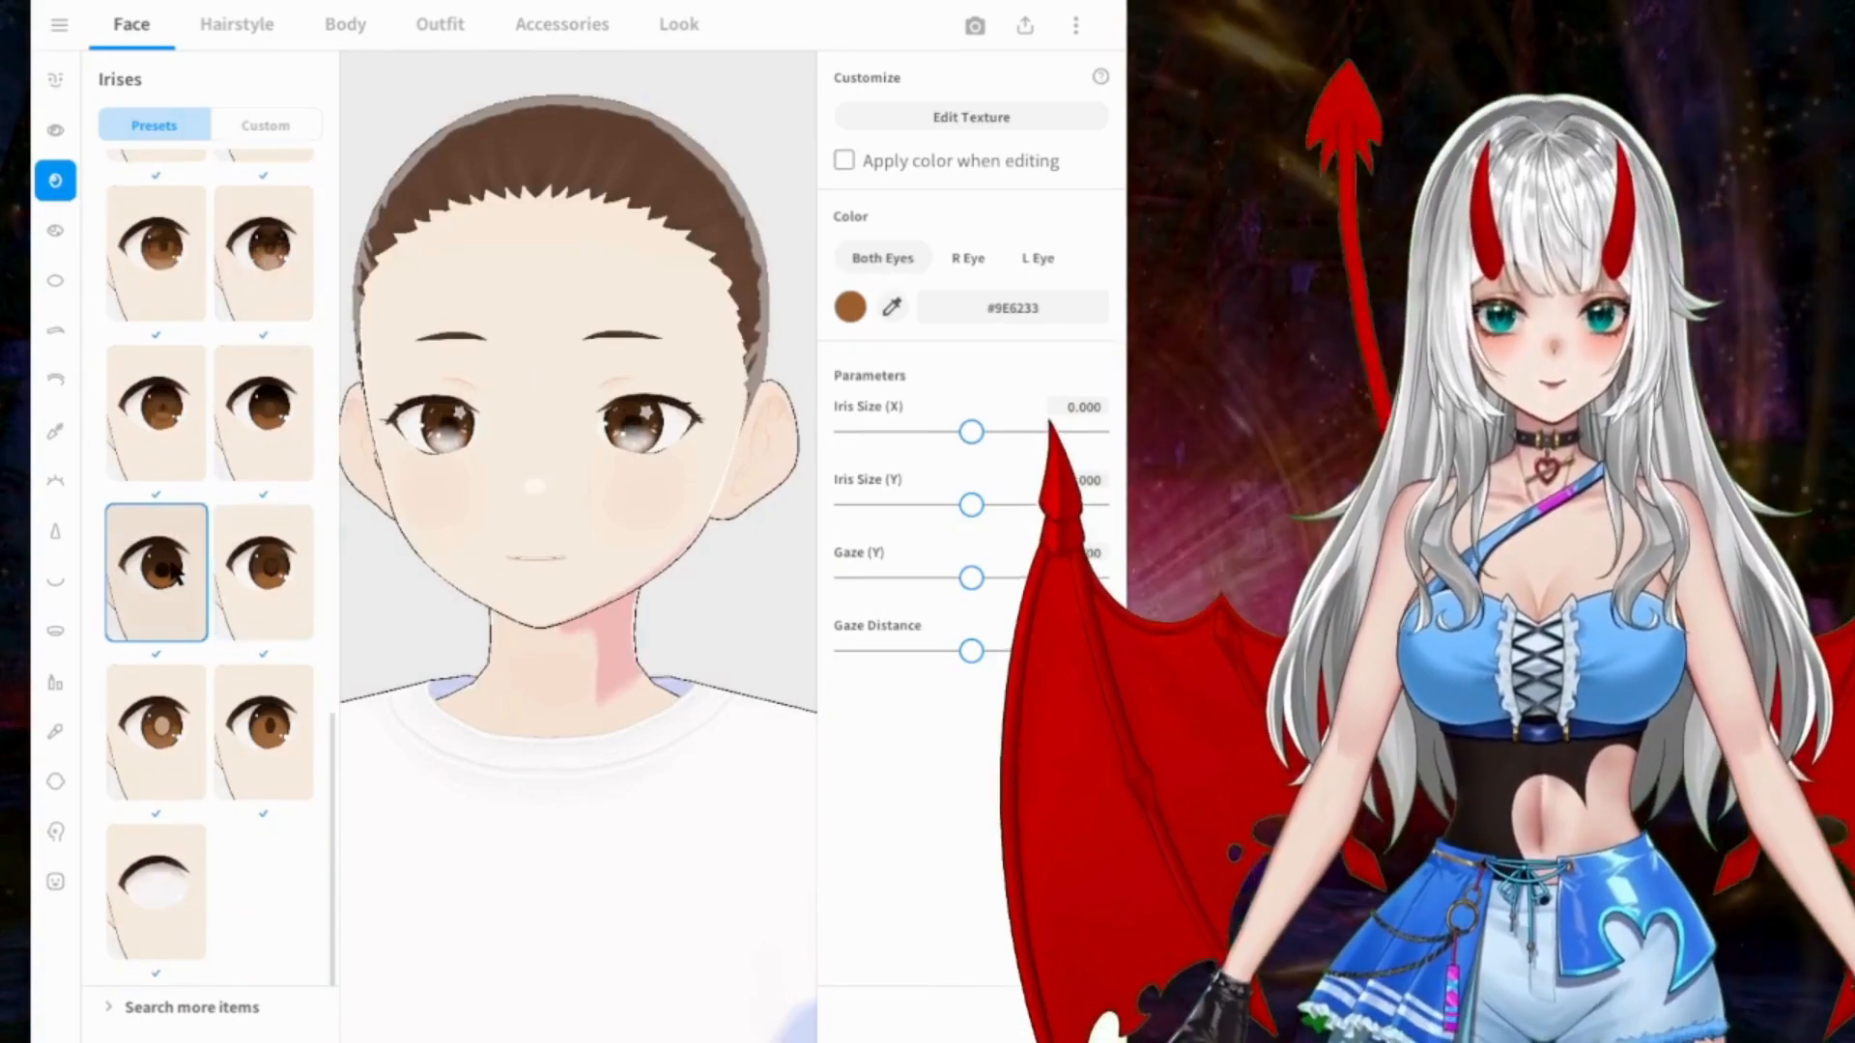
left_click(263, 273)
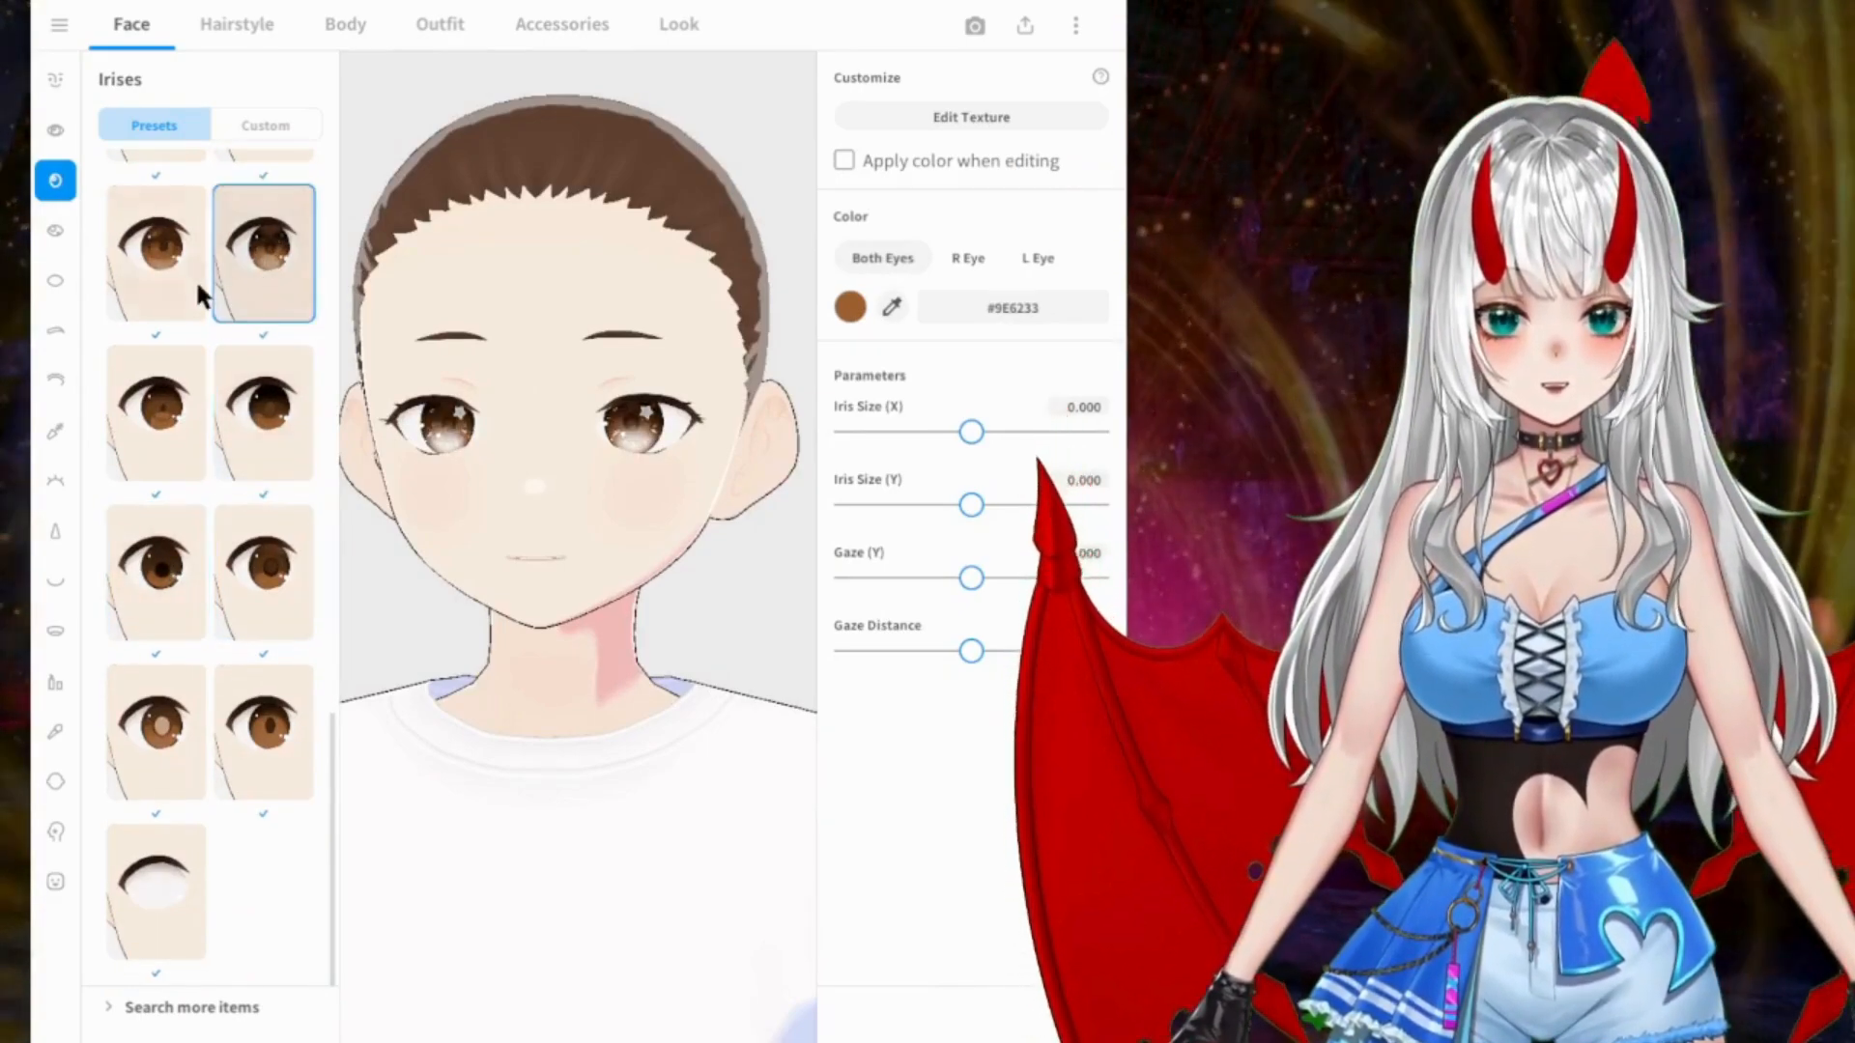
left_click(160, 271)
scroll(286, 319, "up", 3)
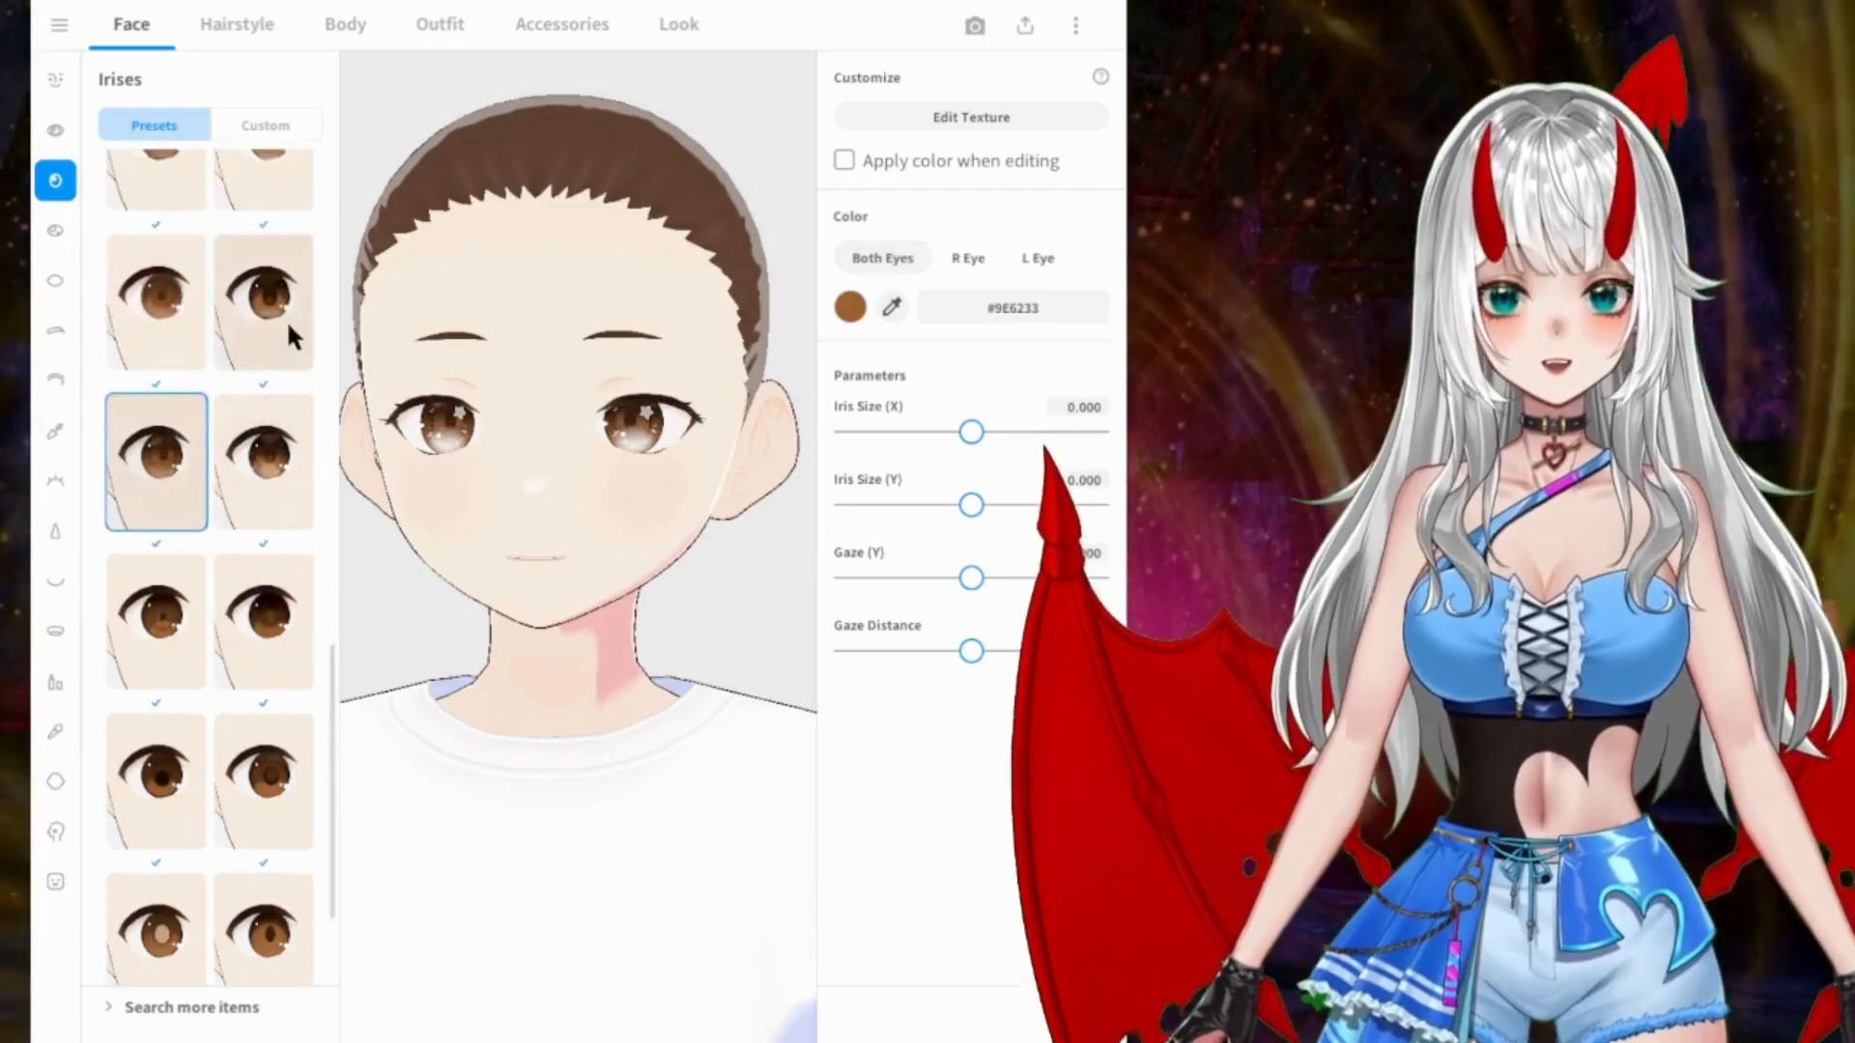
left_click(287, 317)
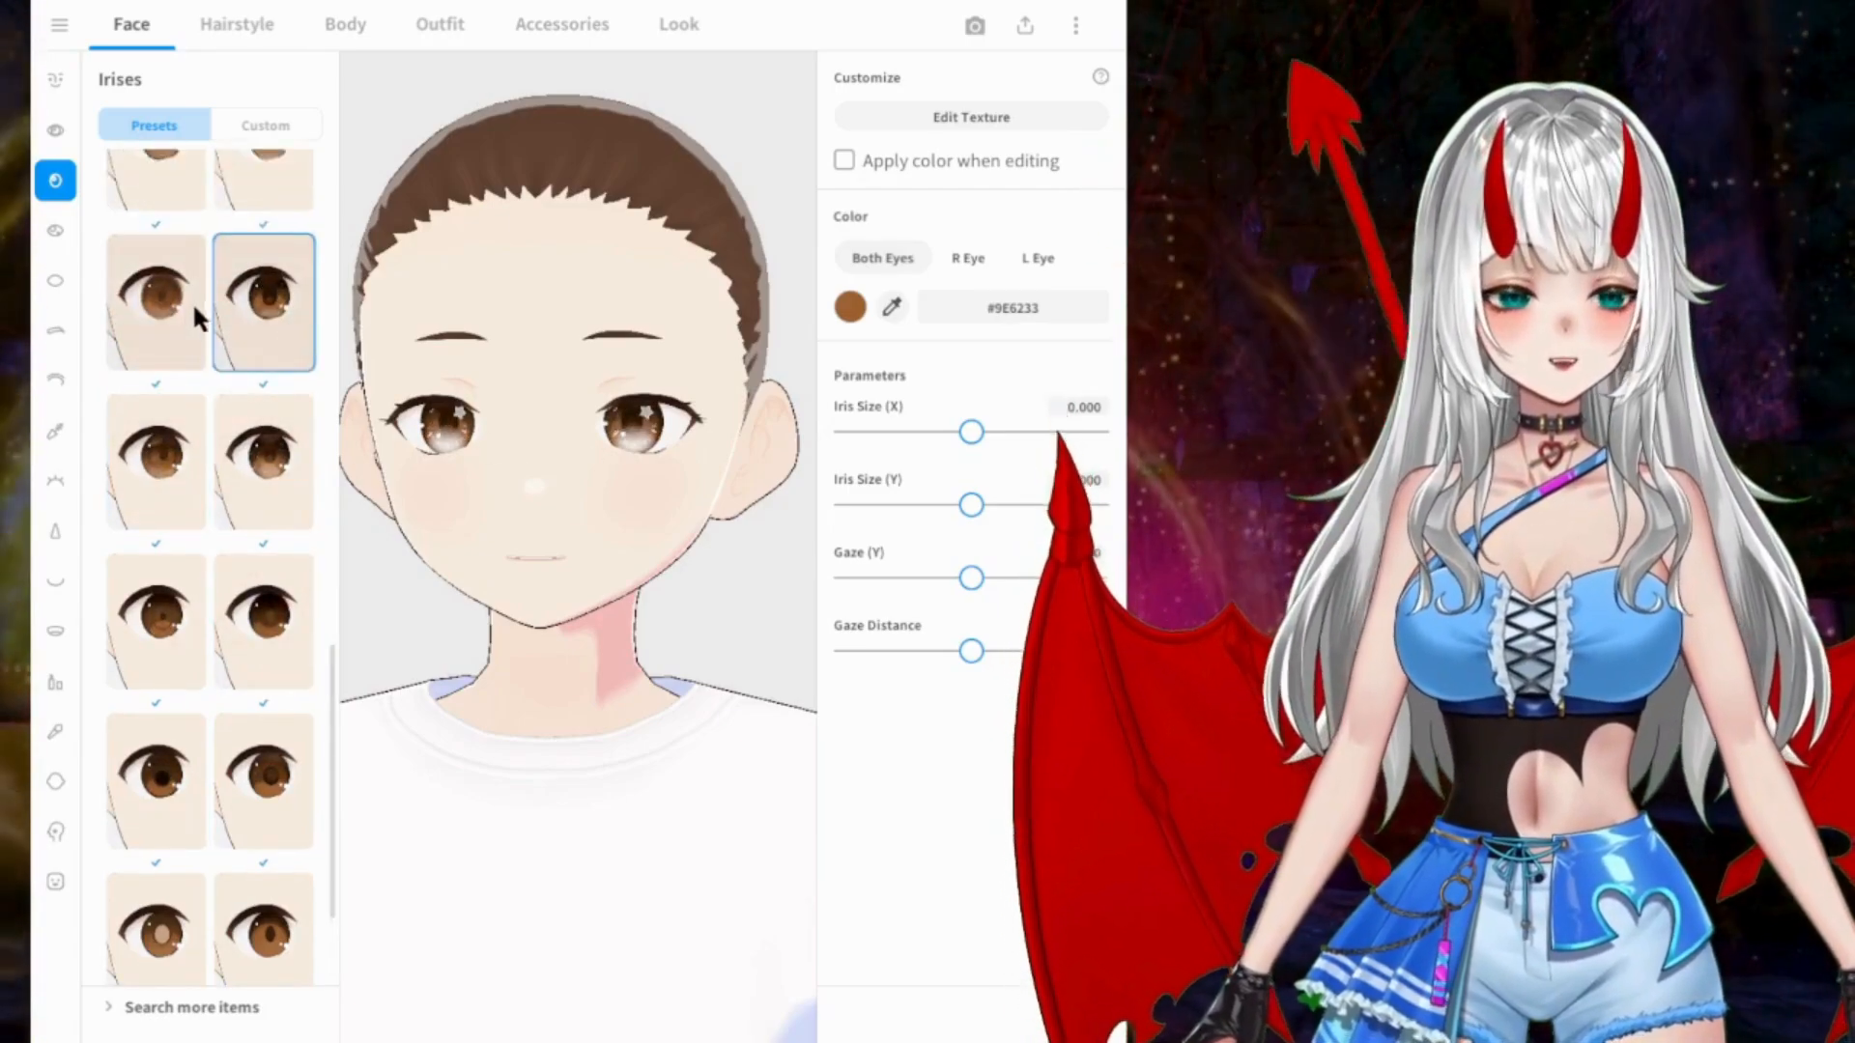
scroll(188, 302, "up", 2)
scroll(176, 305, "up", 2)
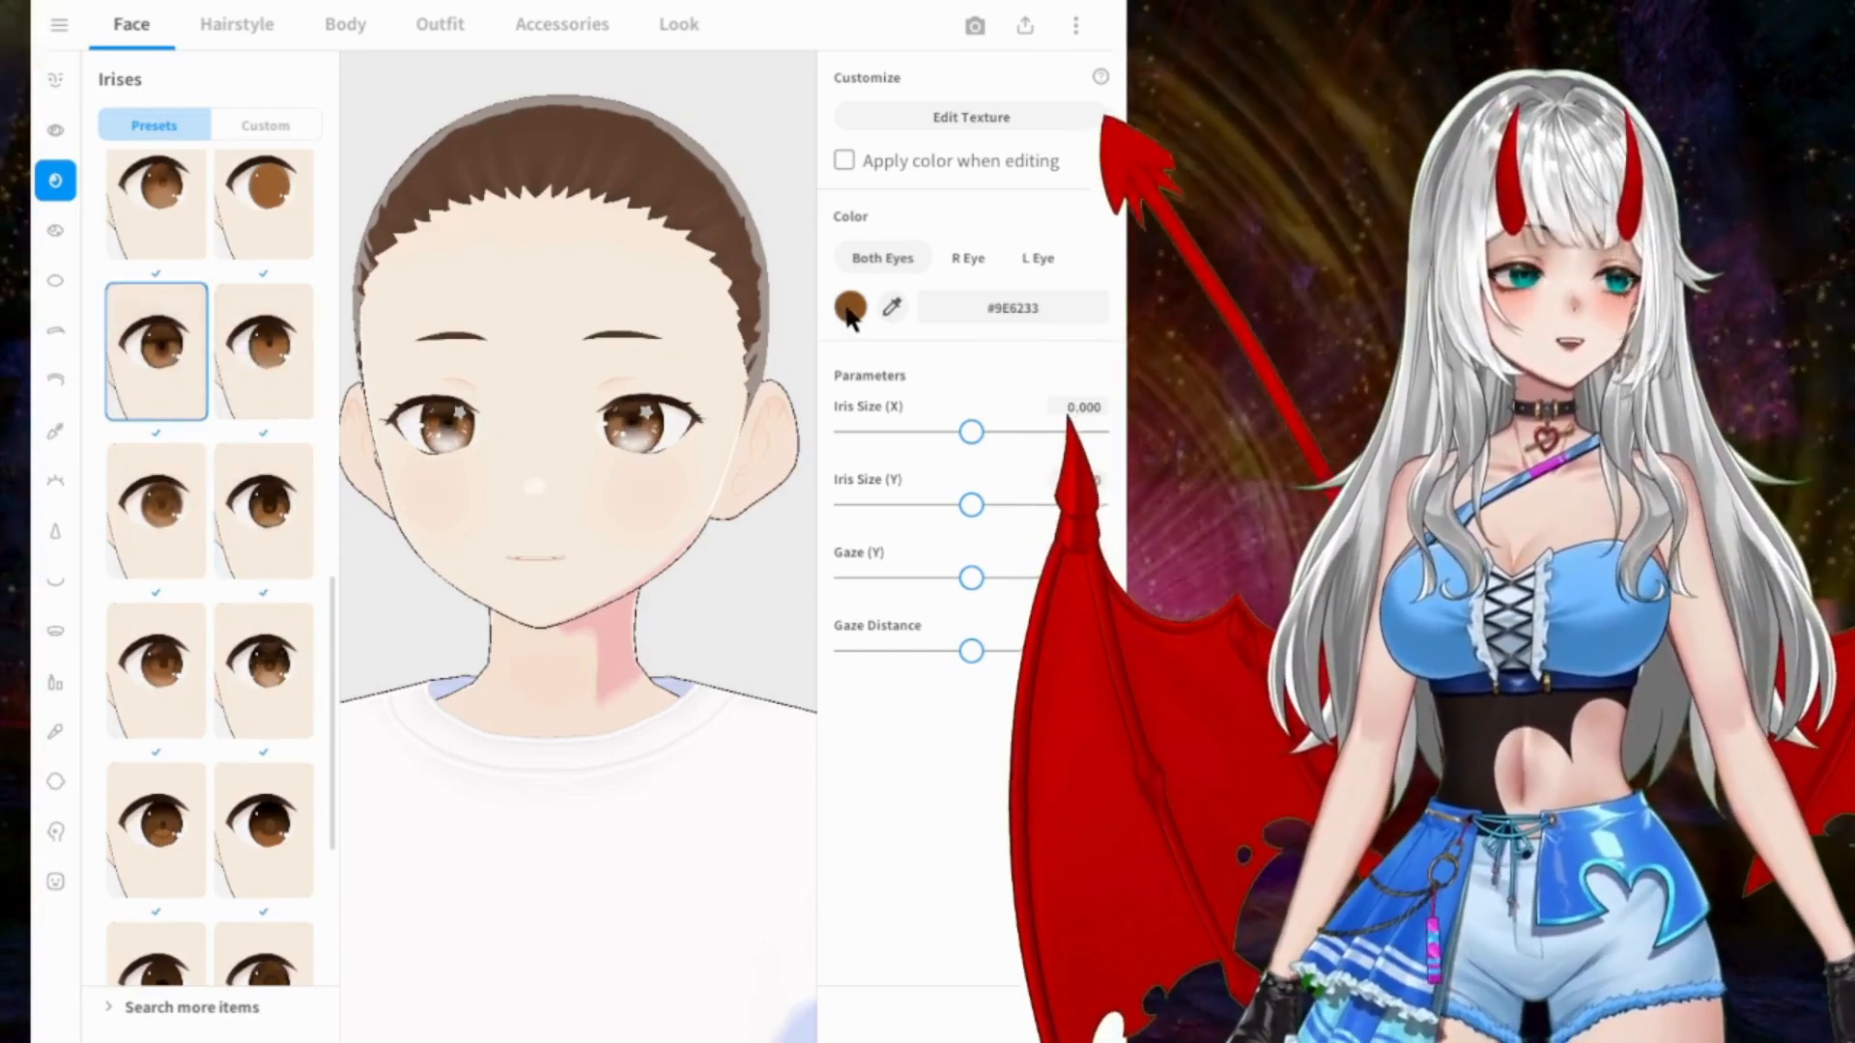
Step: Try a teal iris color, and set both eyes to bright green #00D53E
left_click(850, 310)
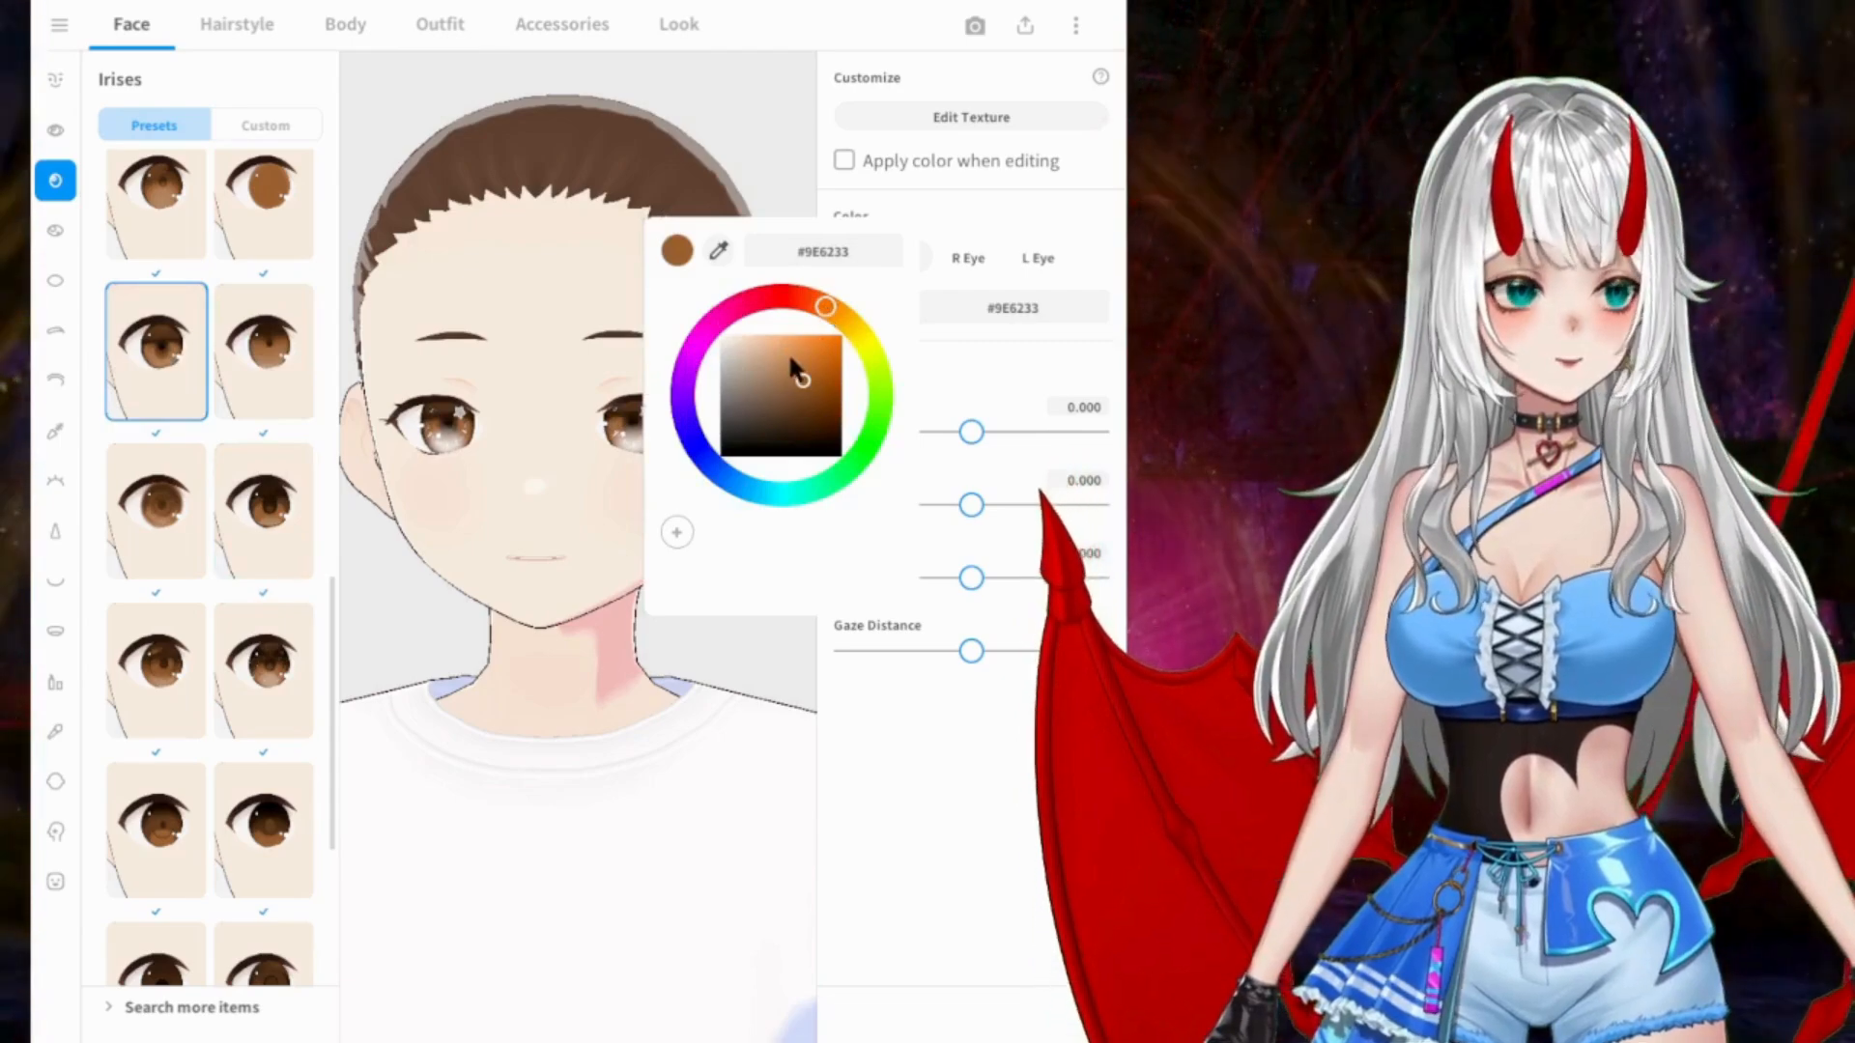
left_click(724, 316)
left_click_drag(738, 468, 772, 509)
left_click_drag(803, 381, 857, 294)
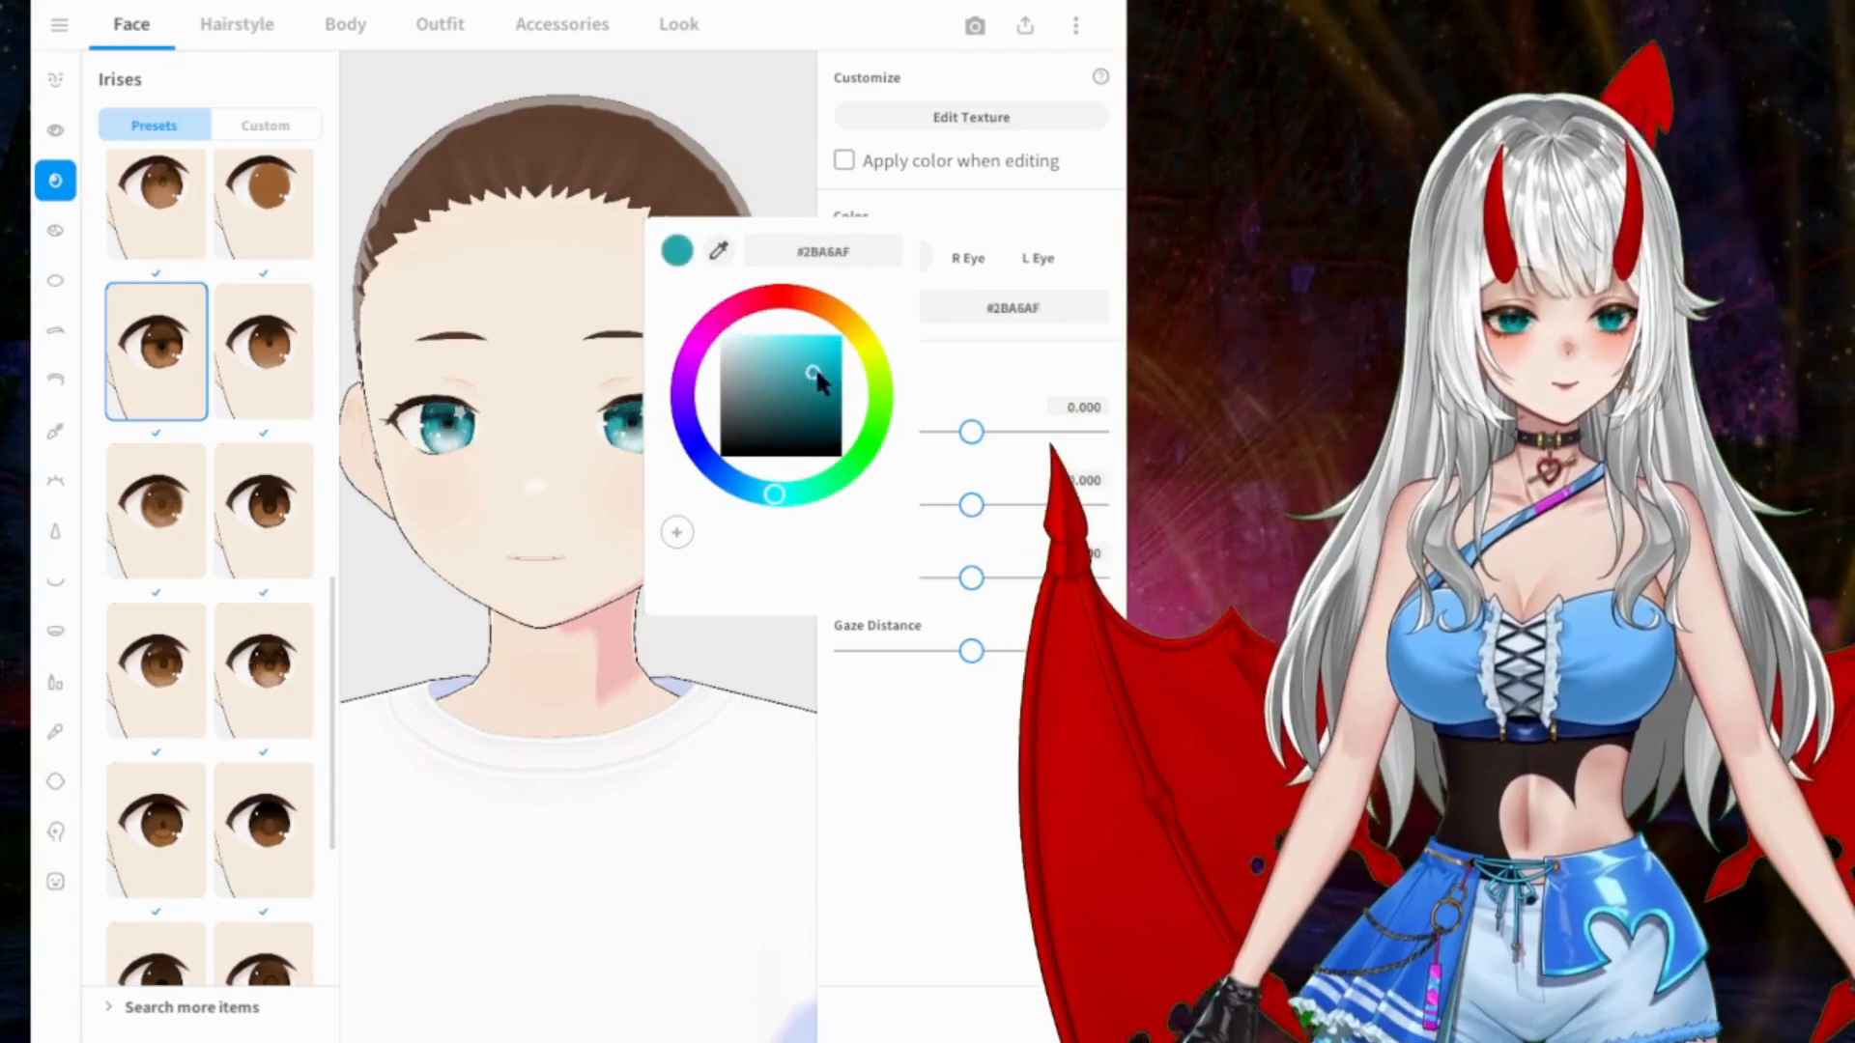
left_click_drag(859, 364, 861, 358)
left_click_drag(811, 491, 865, 477)
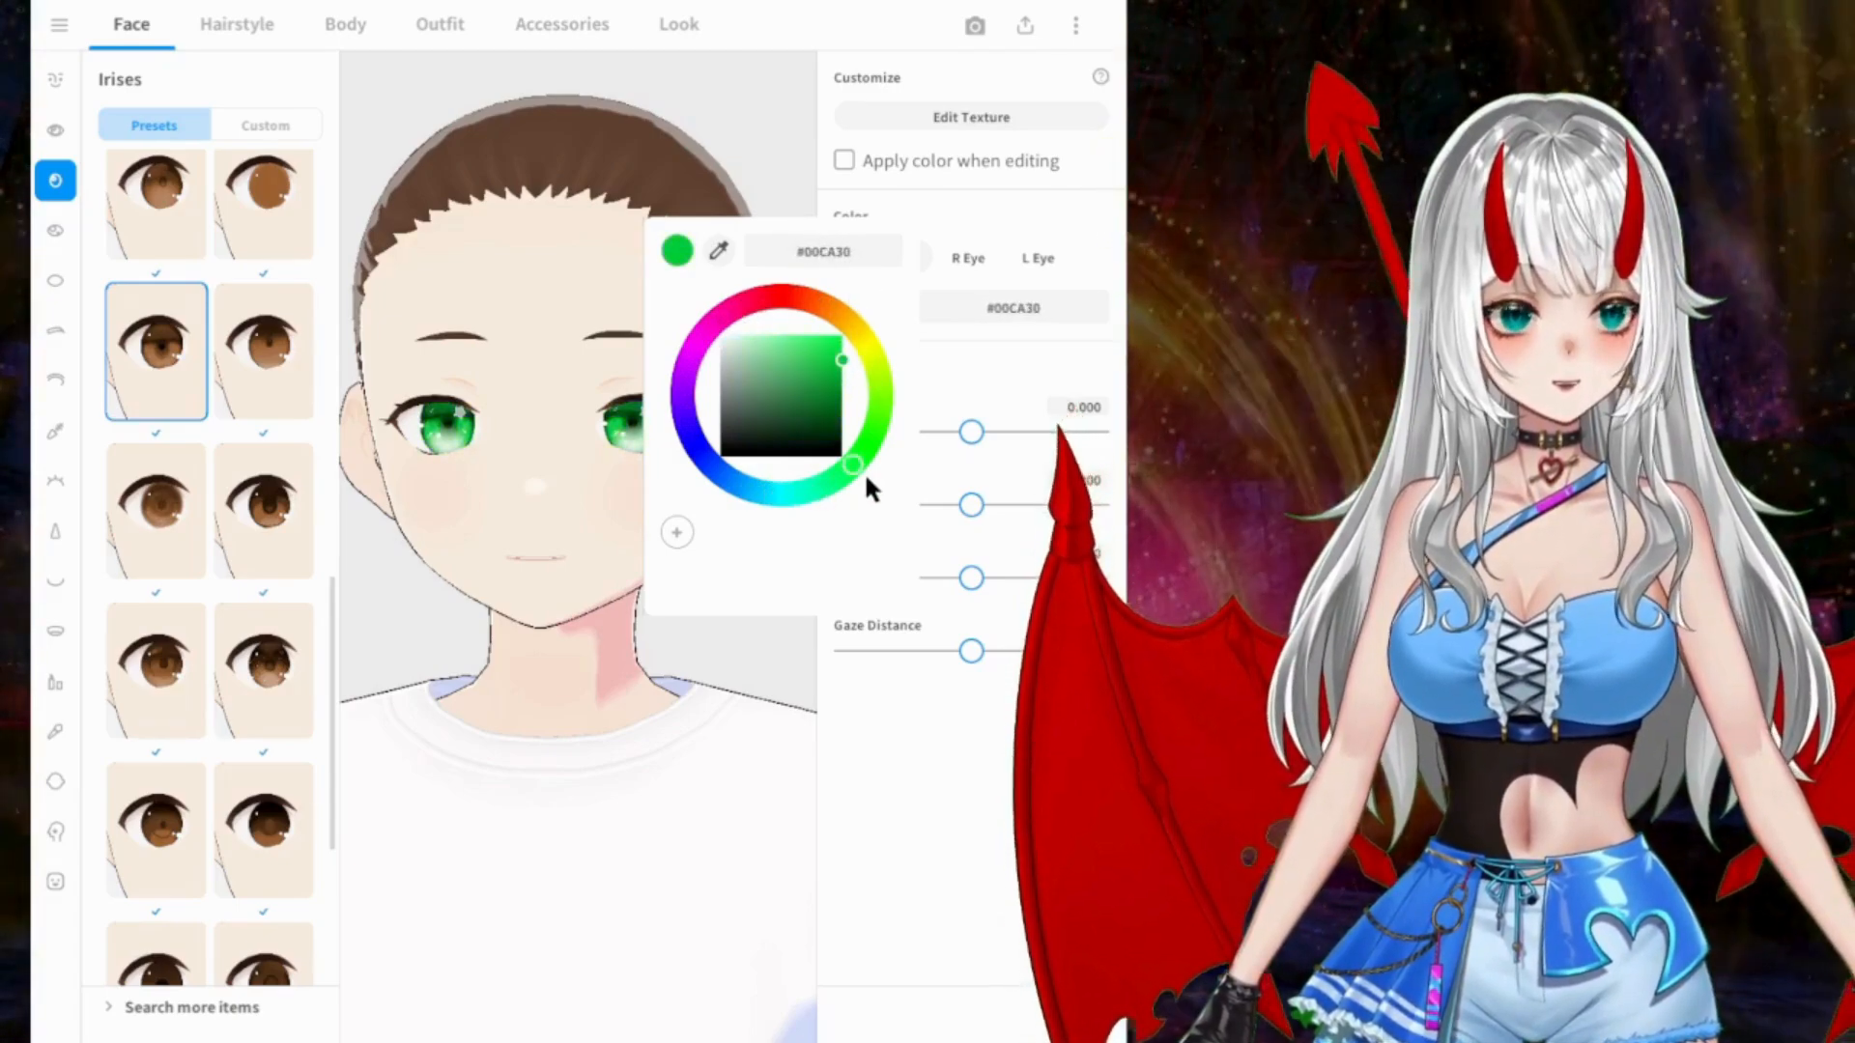
left_click_drag(833, 387, 868, 311)
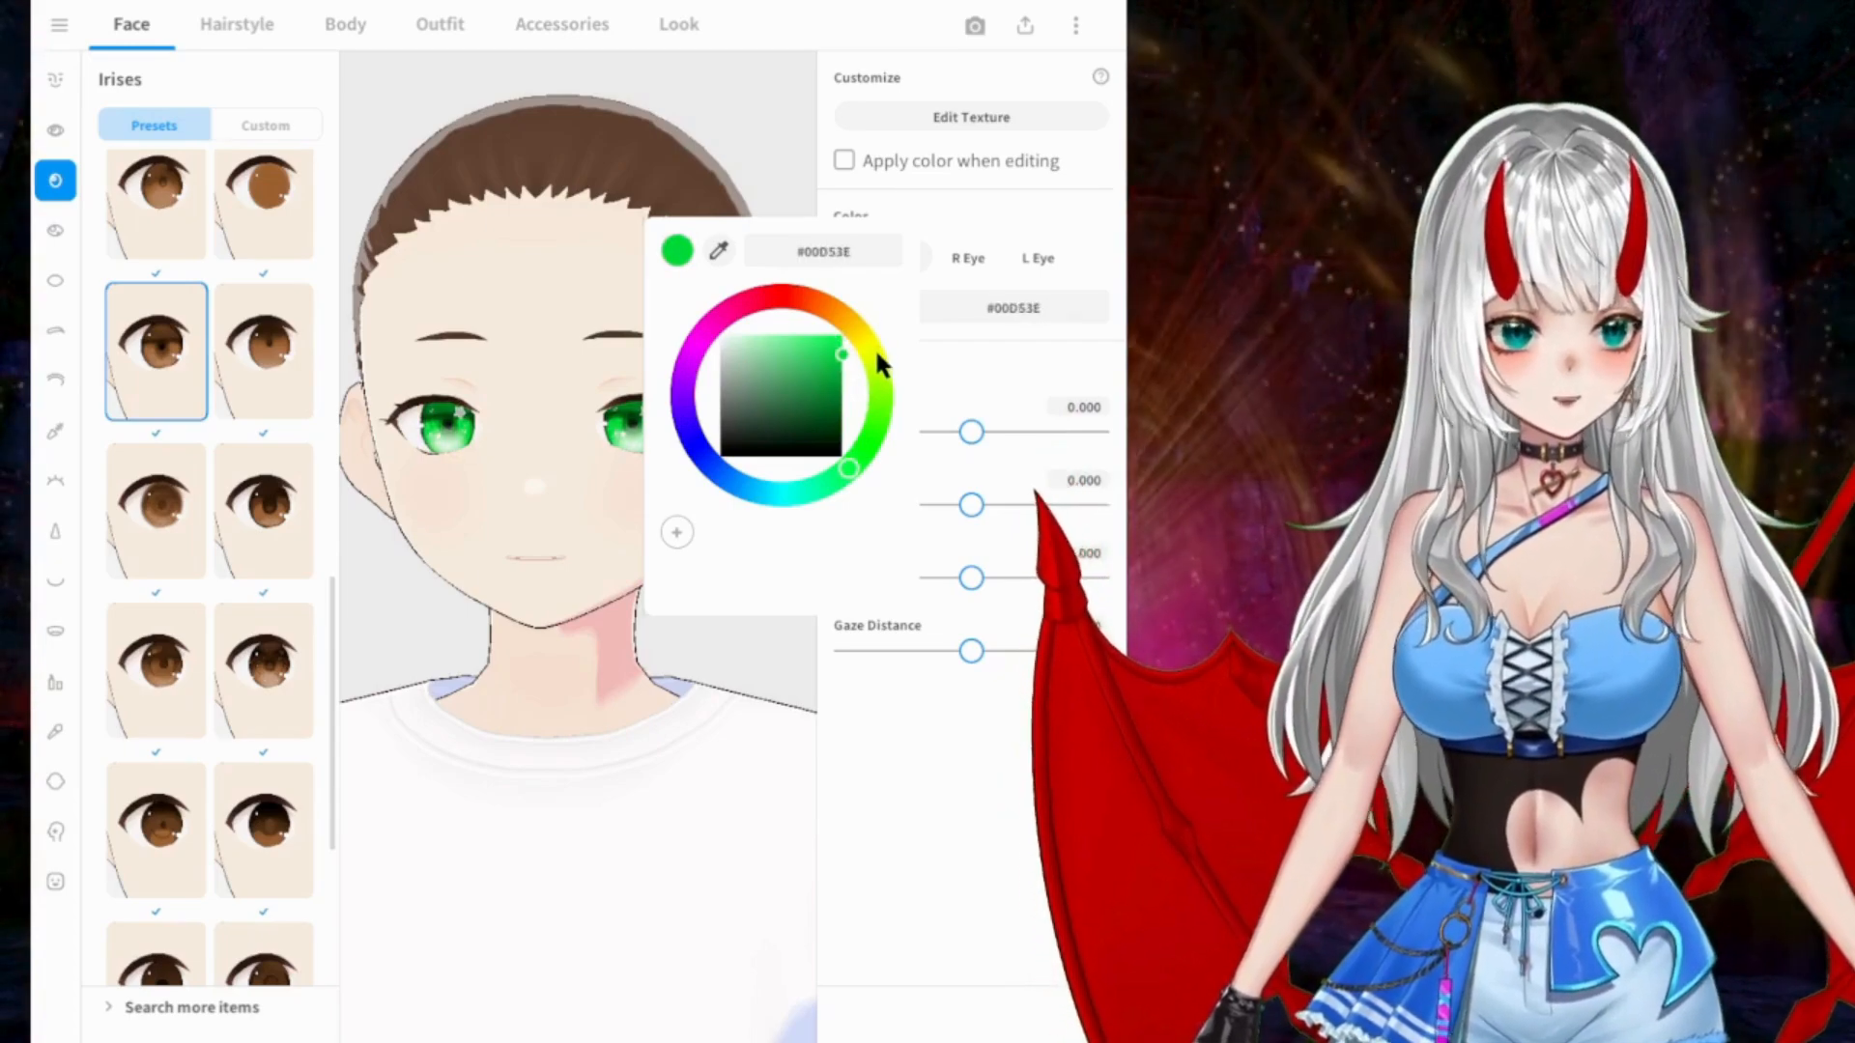
Step: Browse the Eye Highlights presets around the currently applied one
left_click(62, 218)
left_click(50, 229)
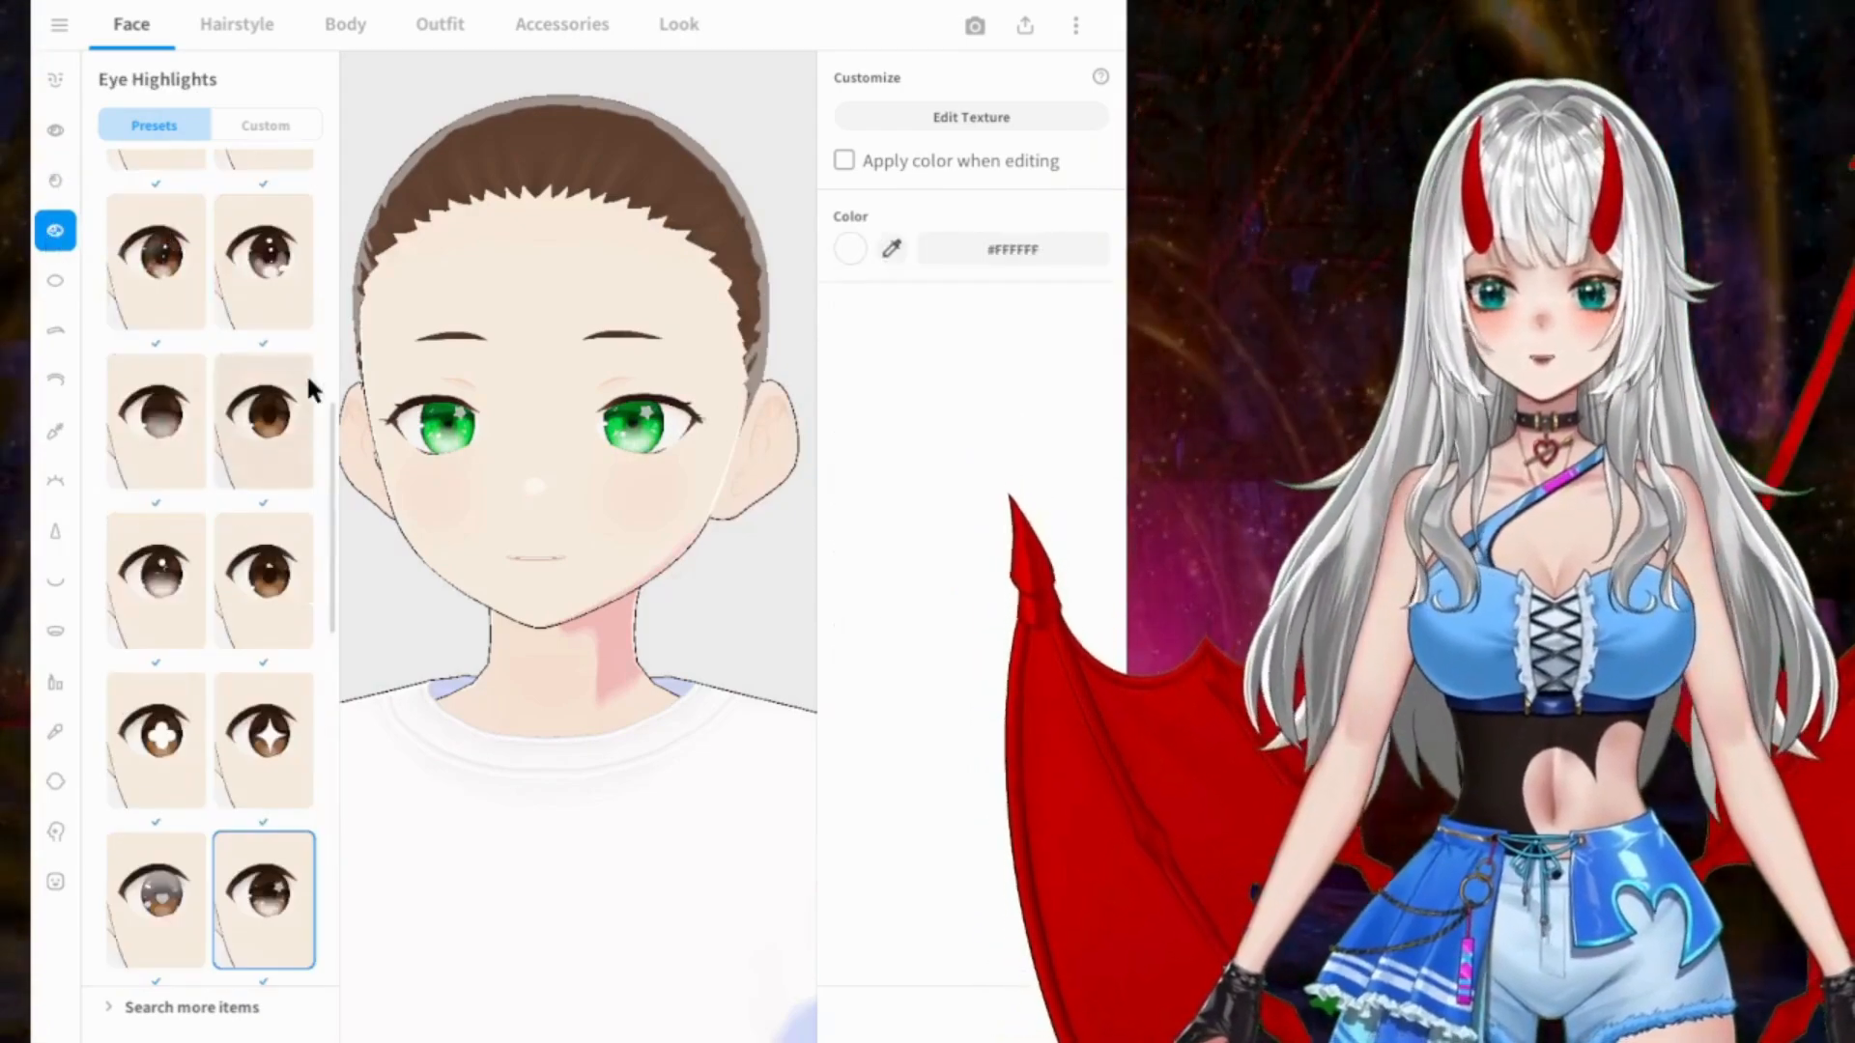
scroll(261, 677, "down", 2)
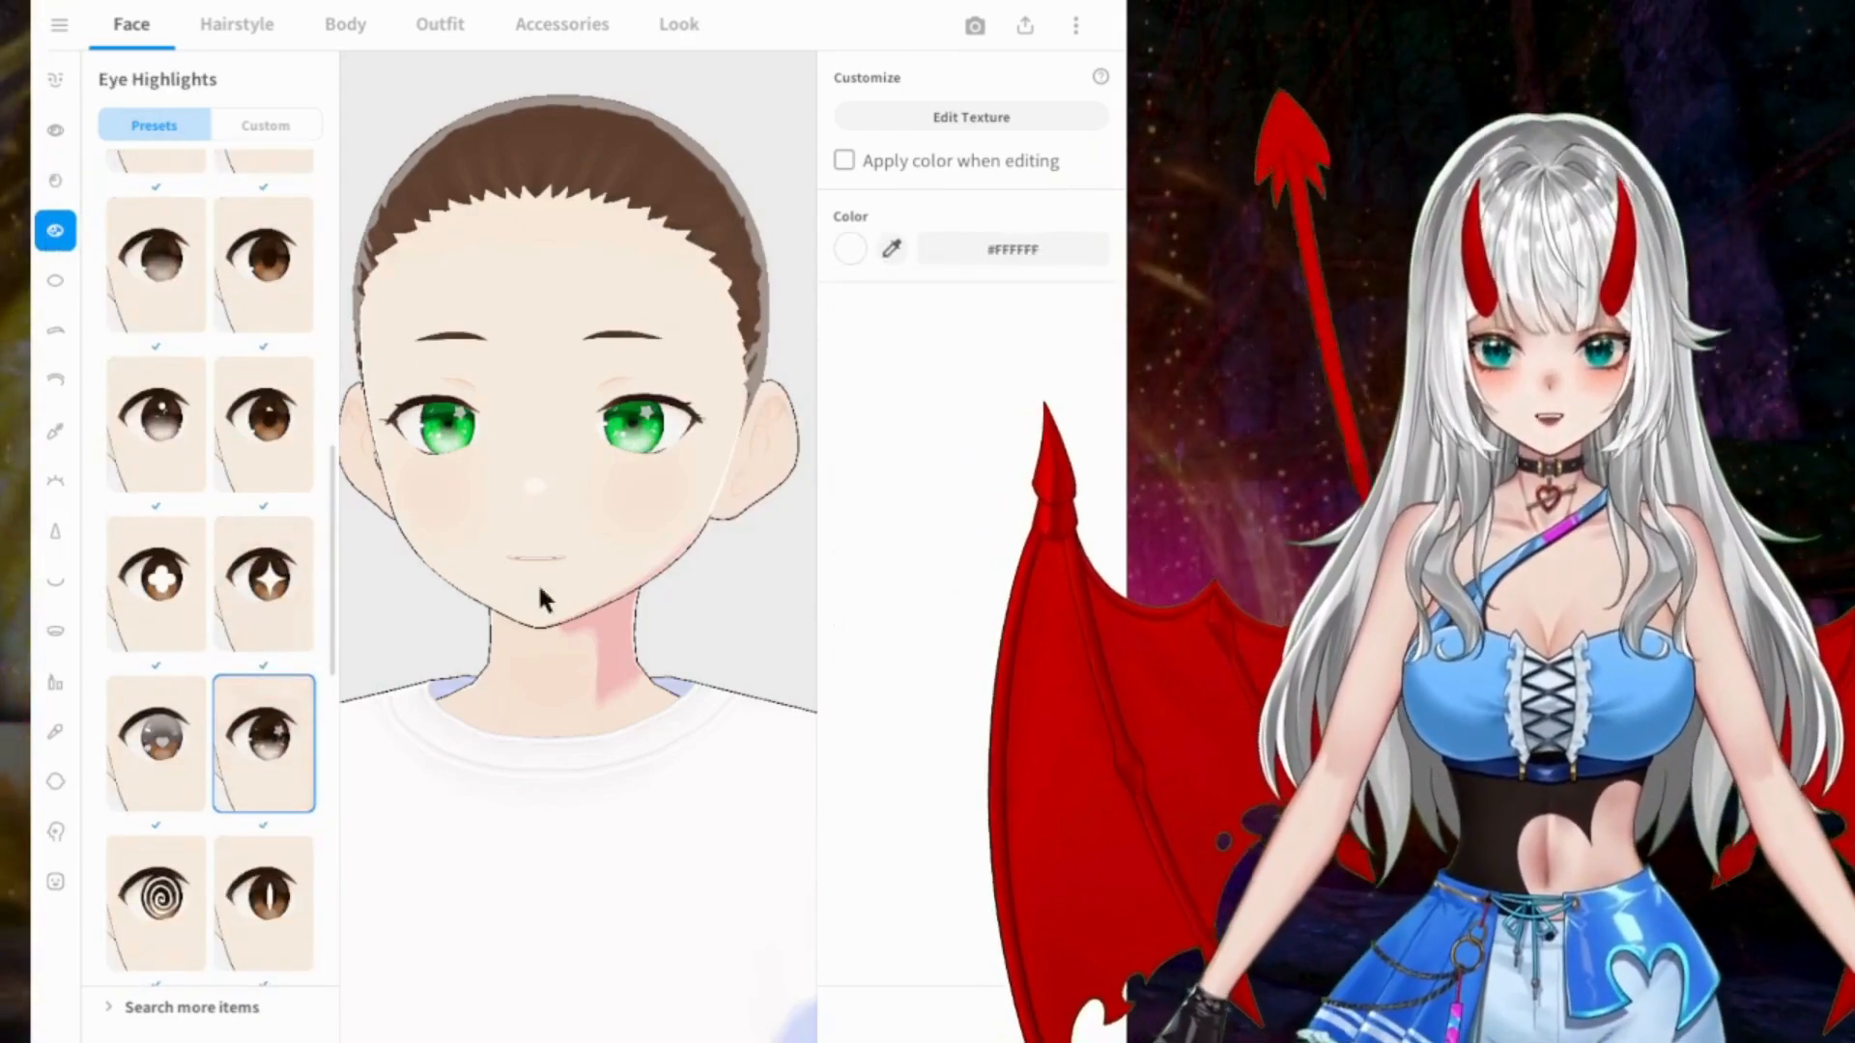
Step: Try the different sclera presets on the eyes and go back to the first one
left_click(49, 280)
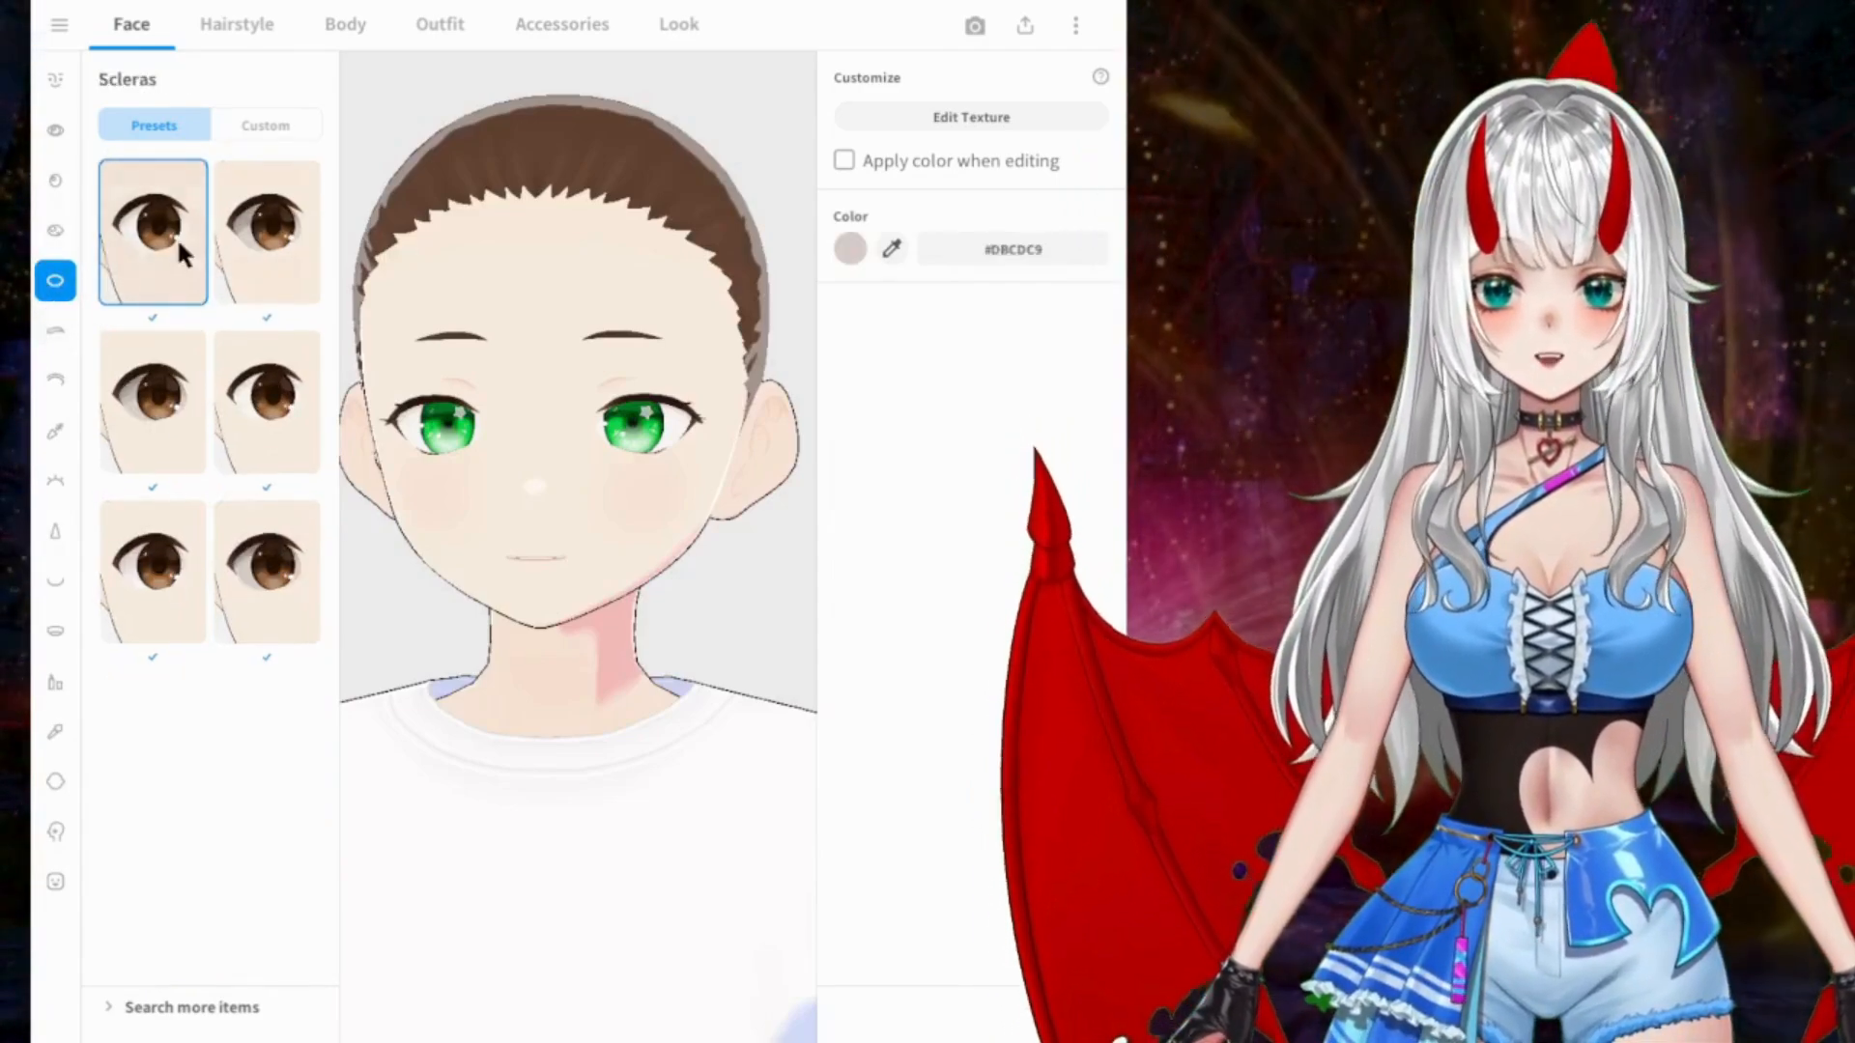
left_click(284, 281)
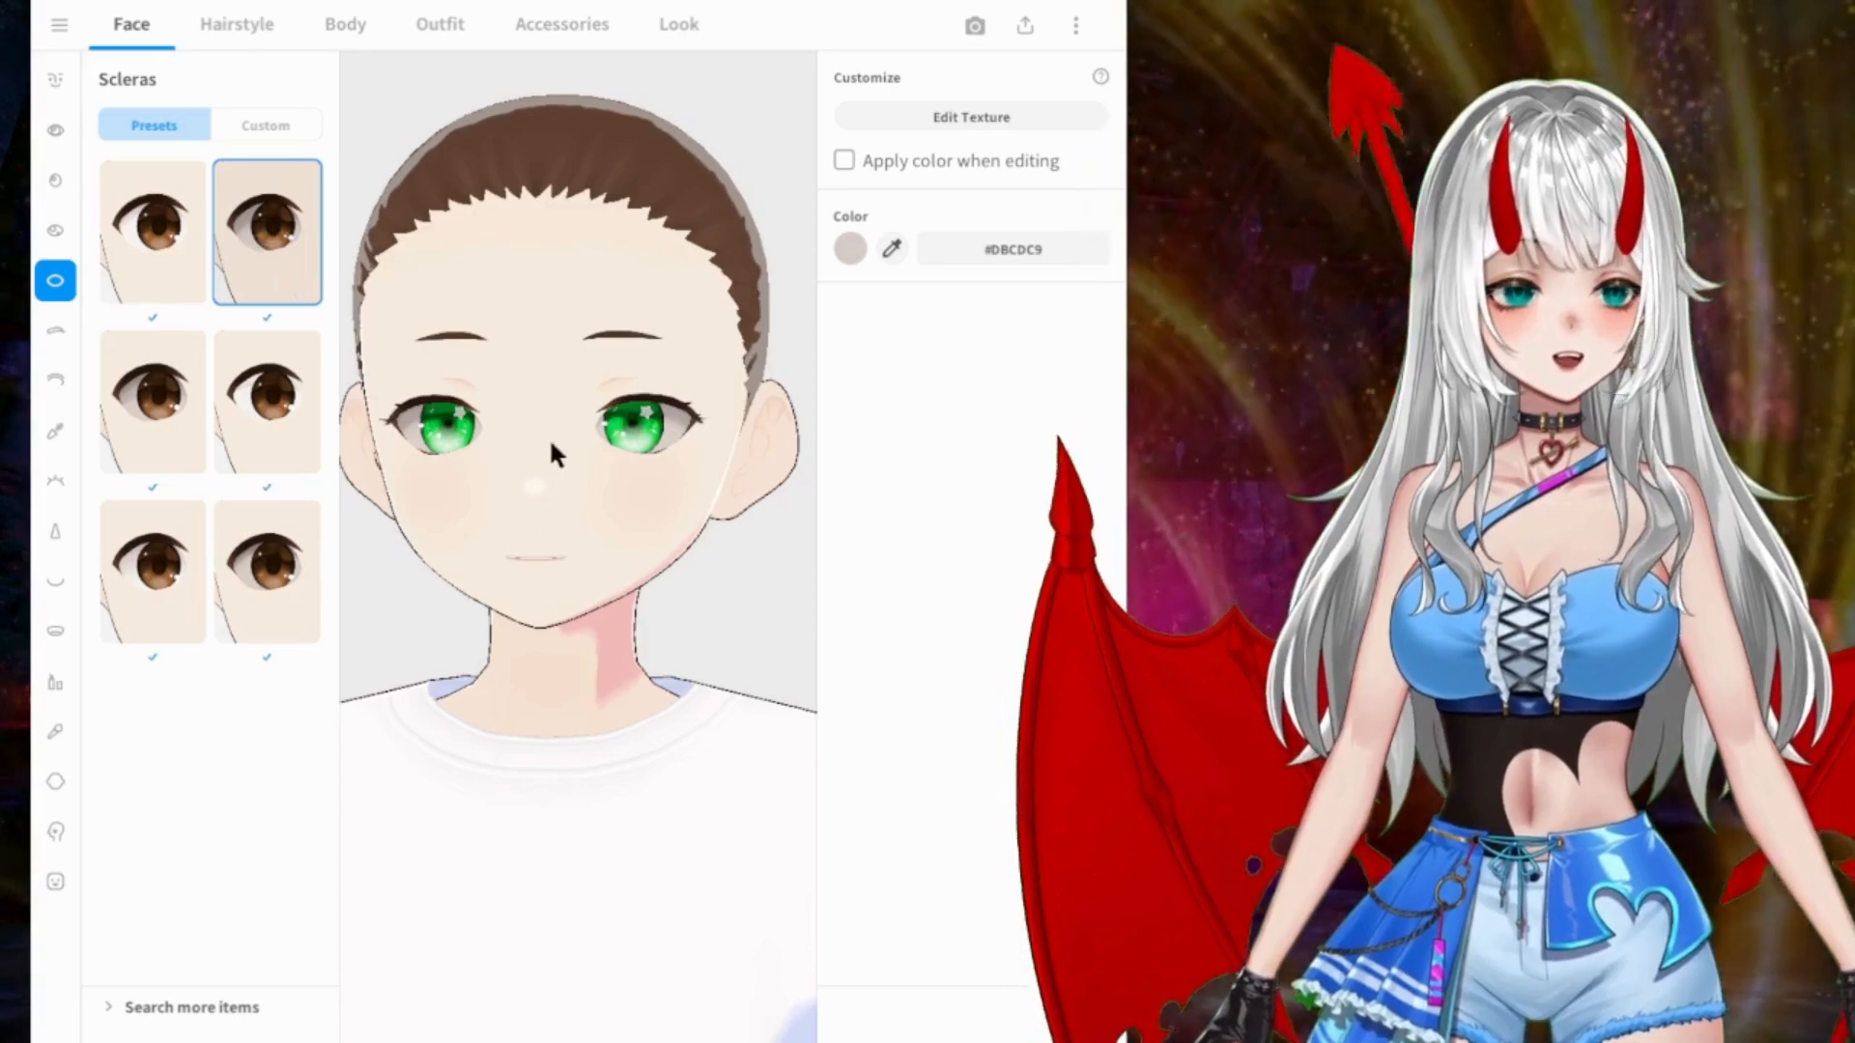
left_click(270, 410)
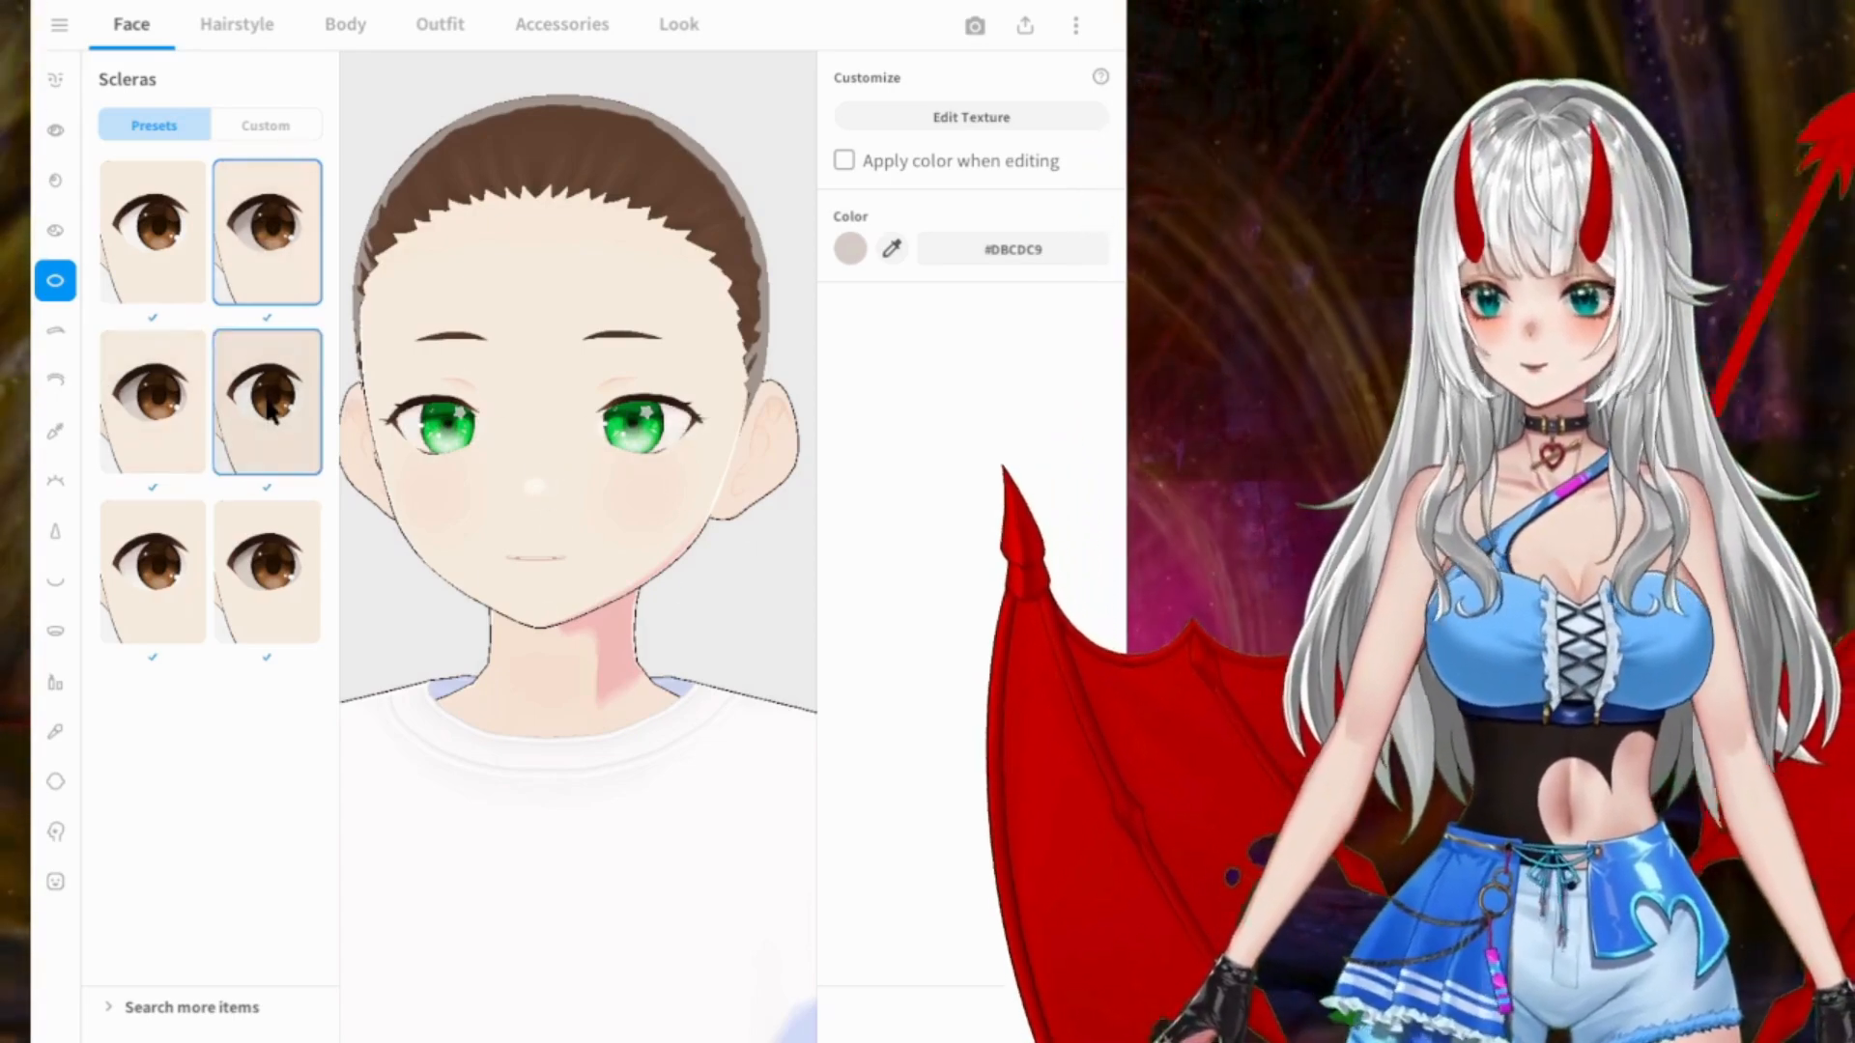
left_click(191, 578)
left_click(266, 571)
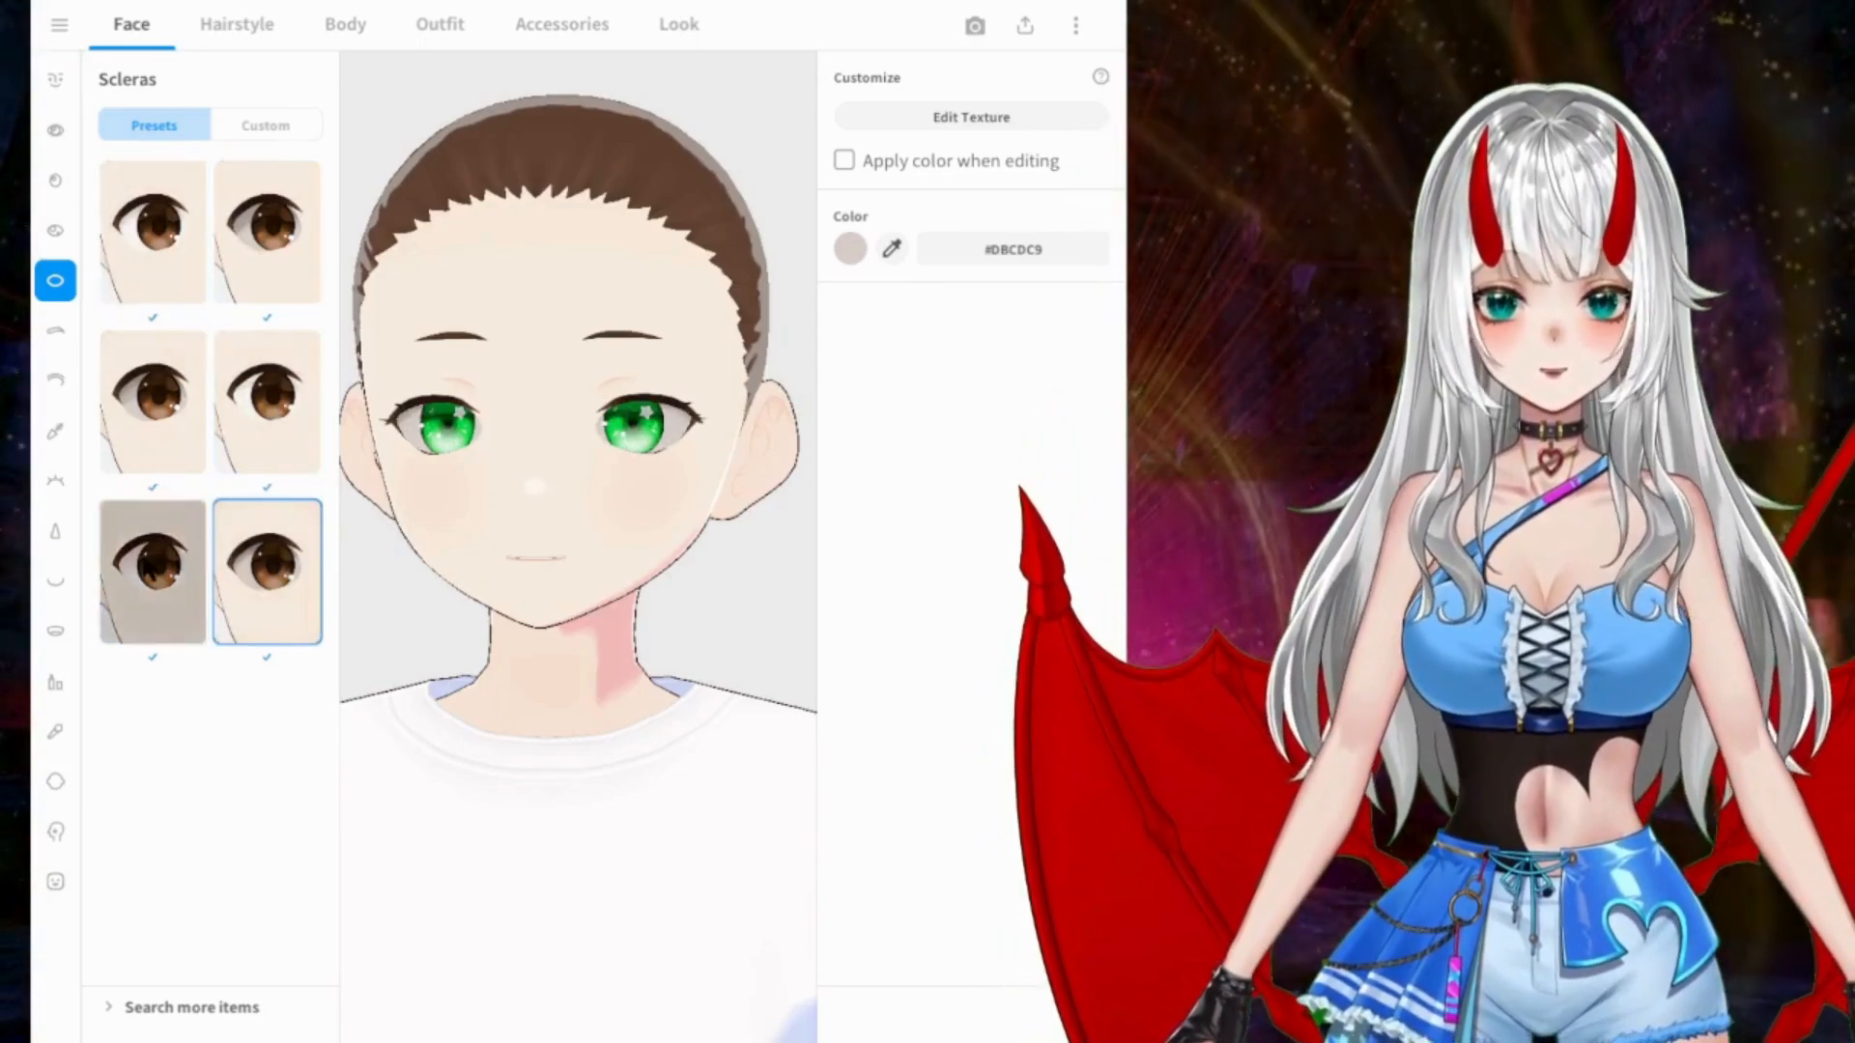
left_click(153, 570)
left_click(152, 401)
left_click(281, 401)
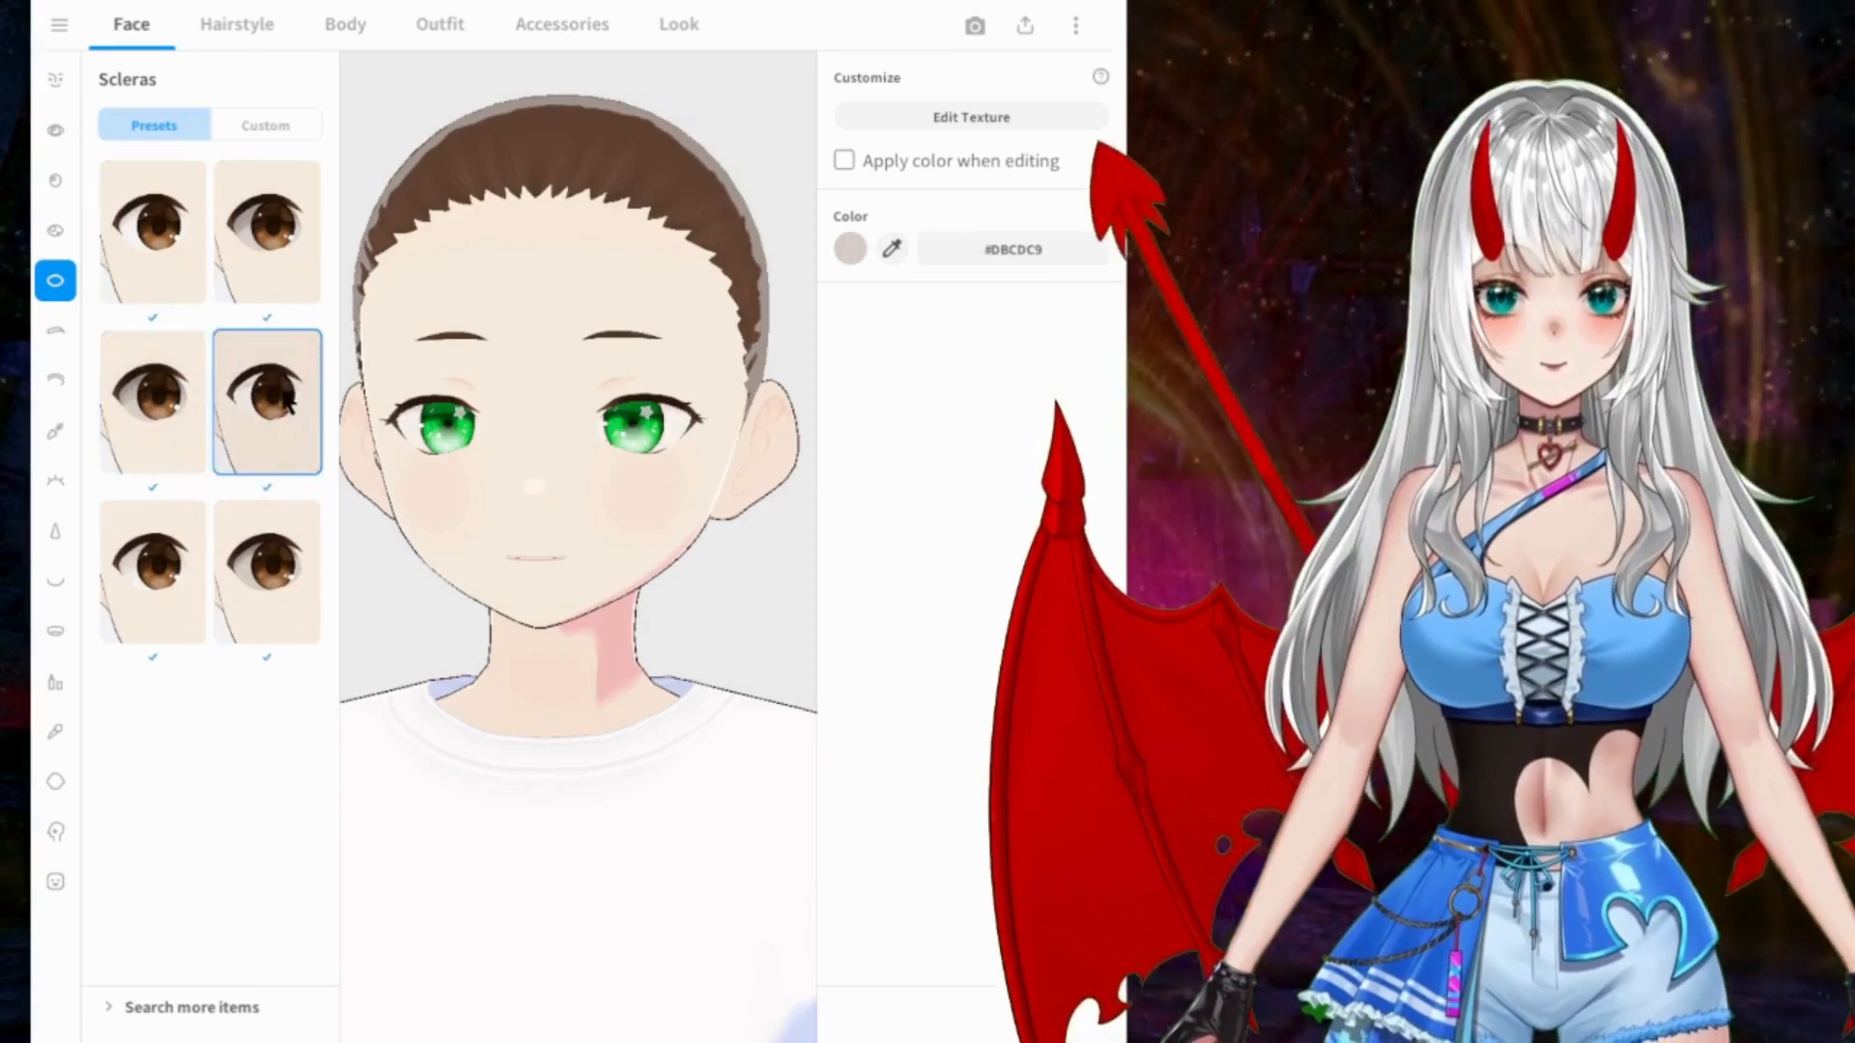
left_click(178, 245)
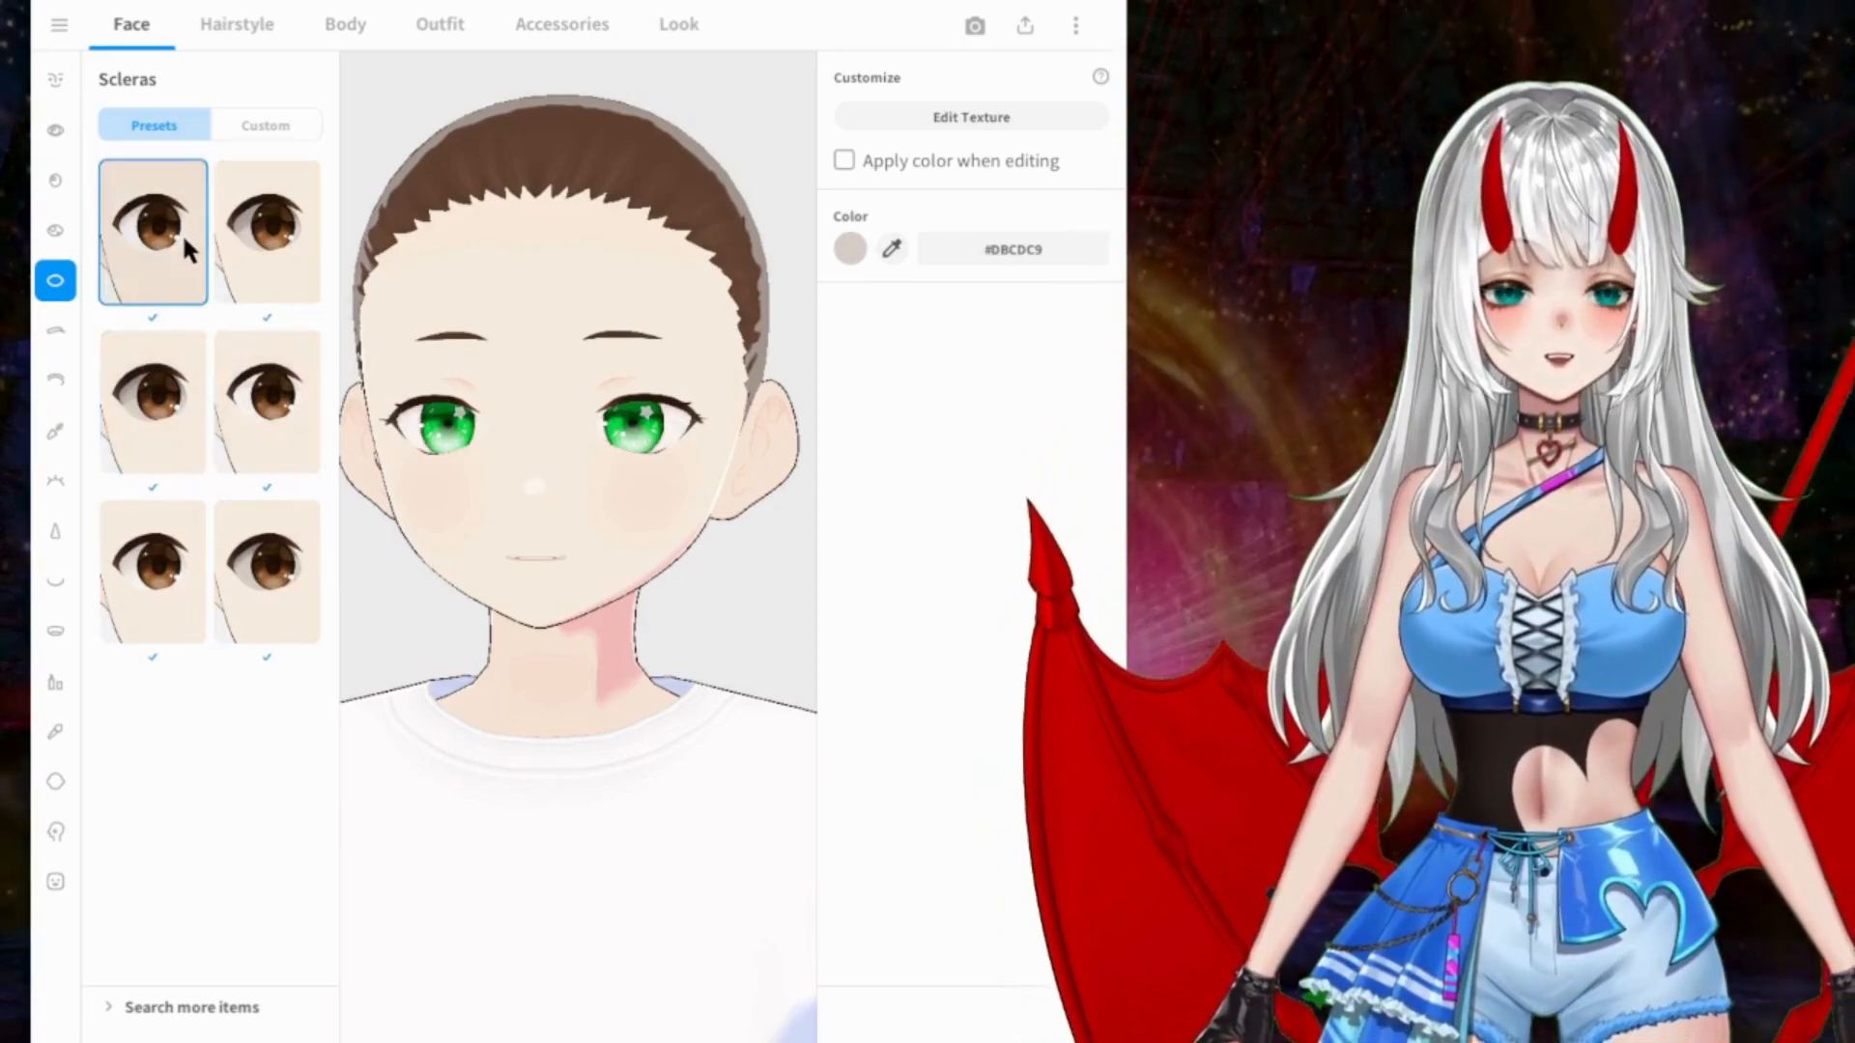
Step: Try eyebrow presets at the start of the list and apply the thin, gently arched second one in the fourth row
left_click(56, 331)
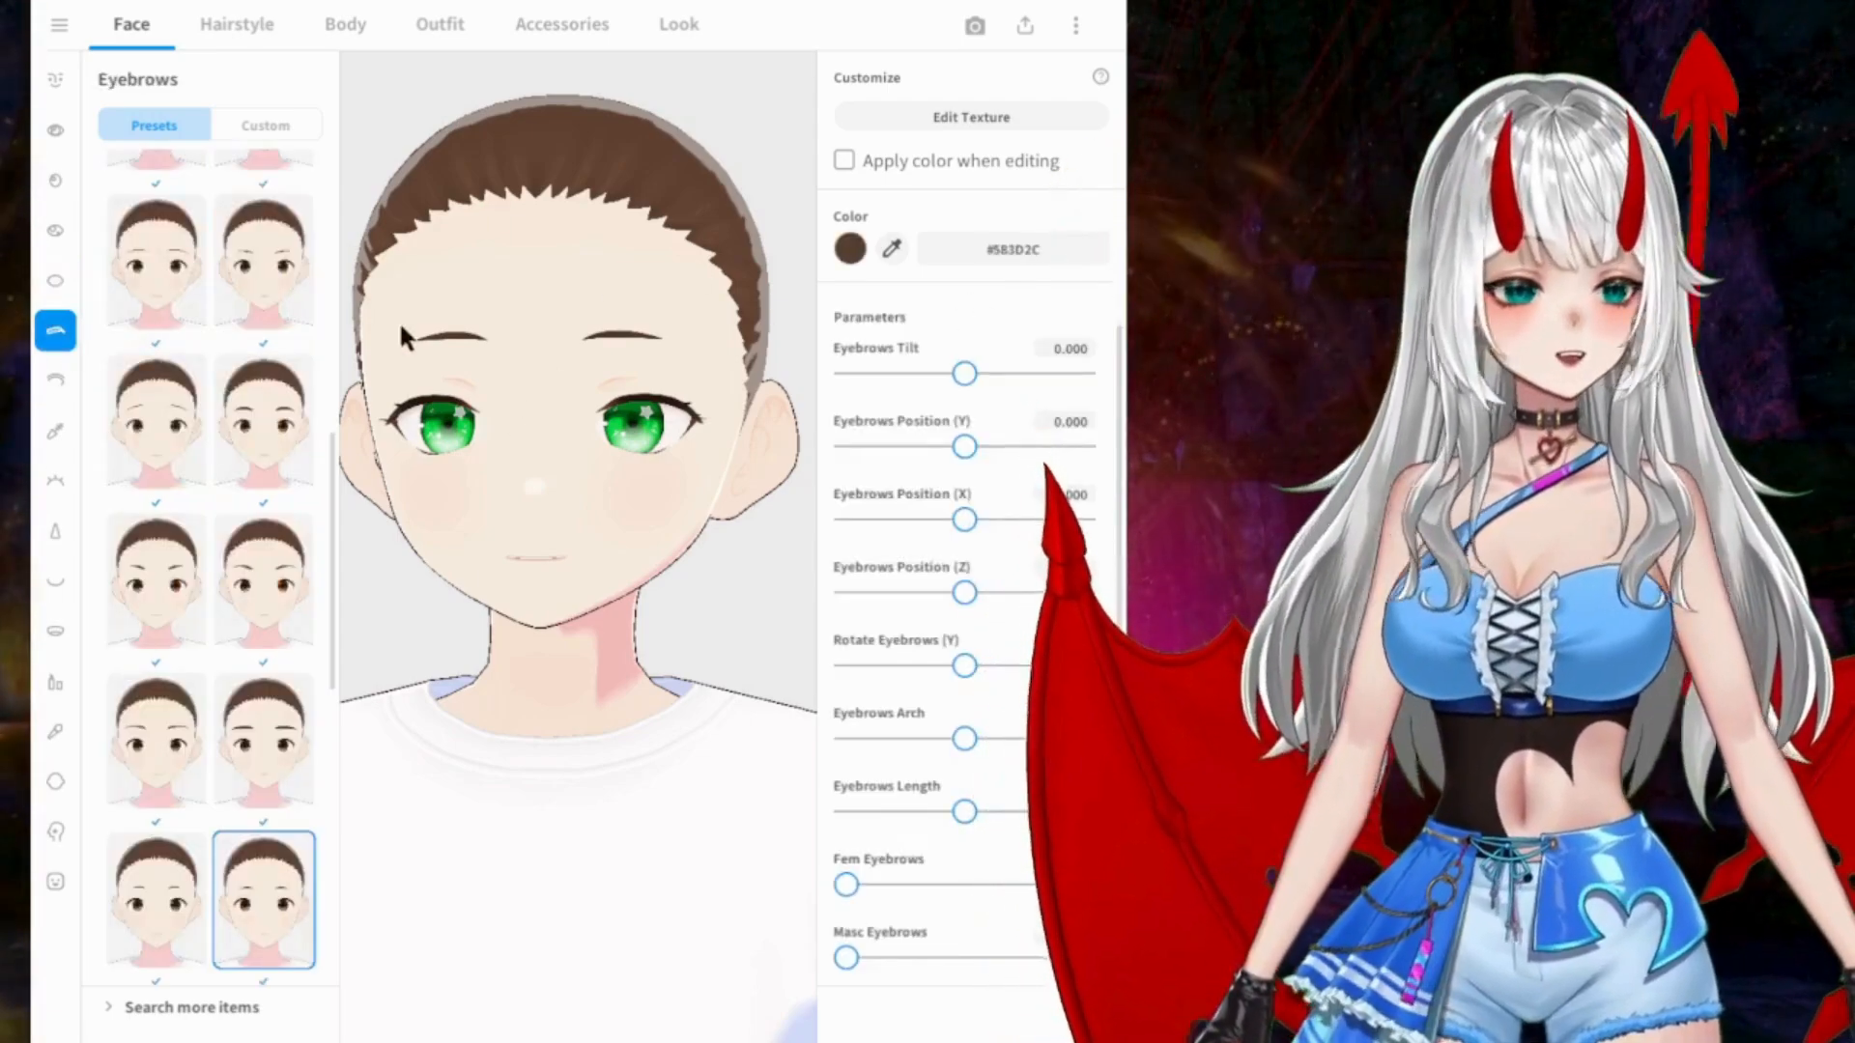
left_click(230, 446)
scroll(191, 338, "down", 1)
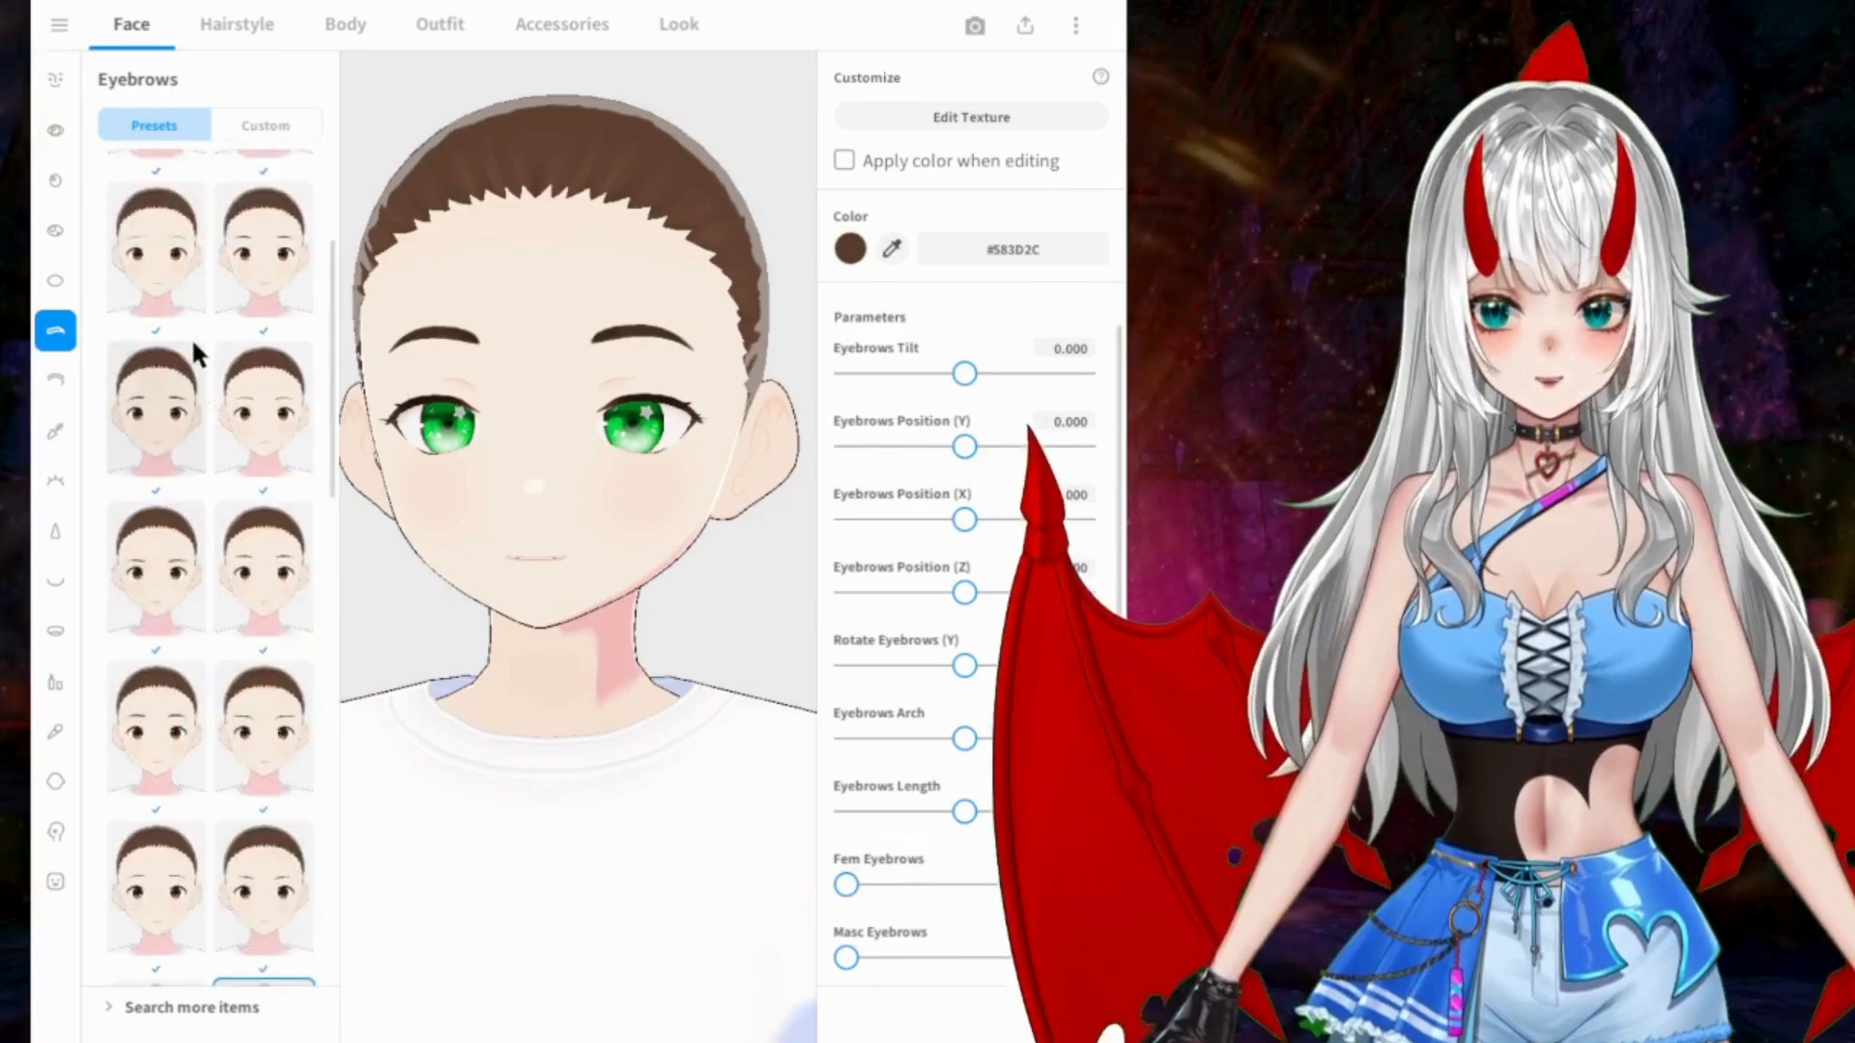
left_click(254, 240)
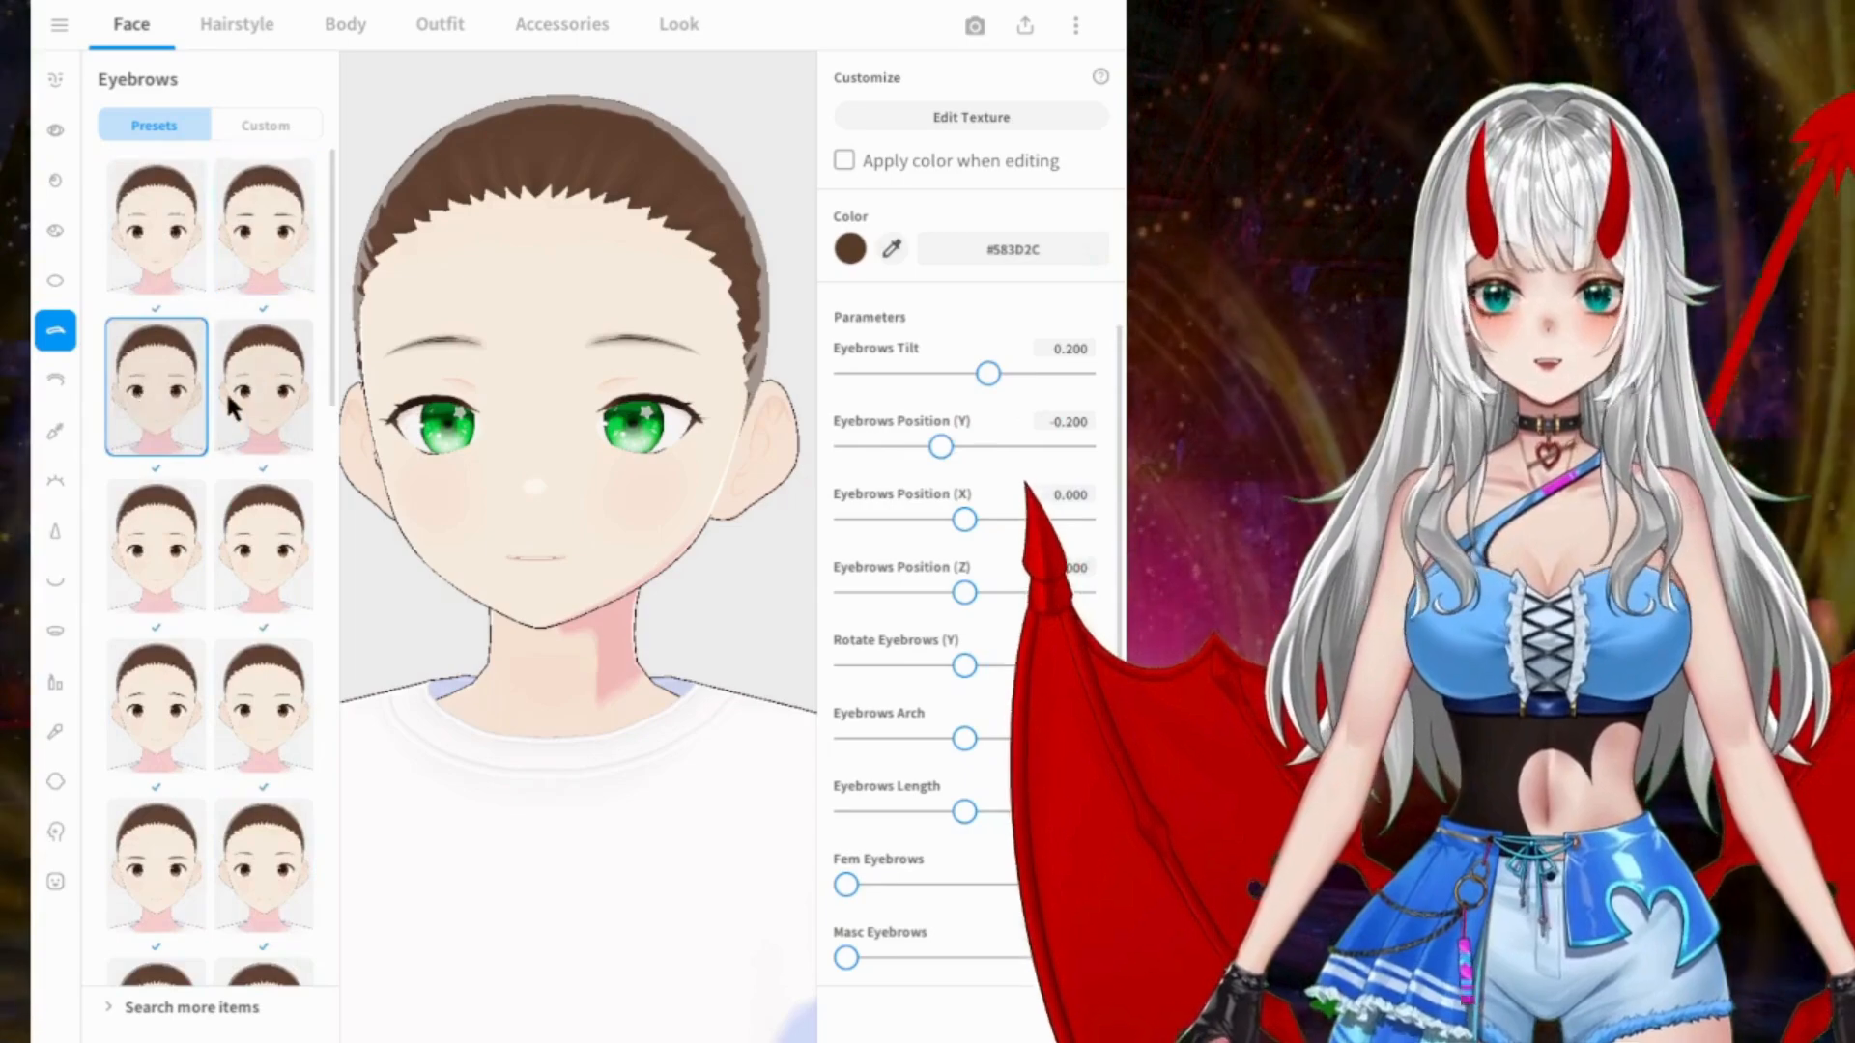
left_click(263, 387)
left_click(170, 541)
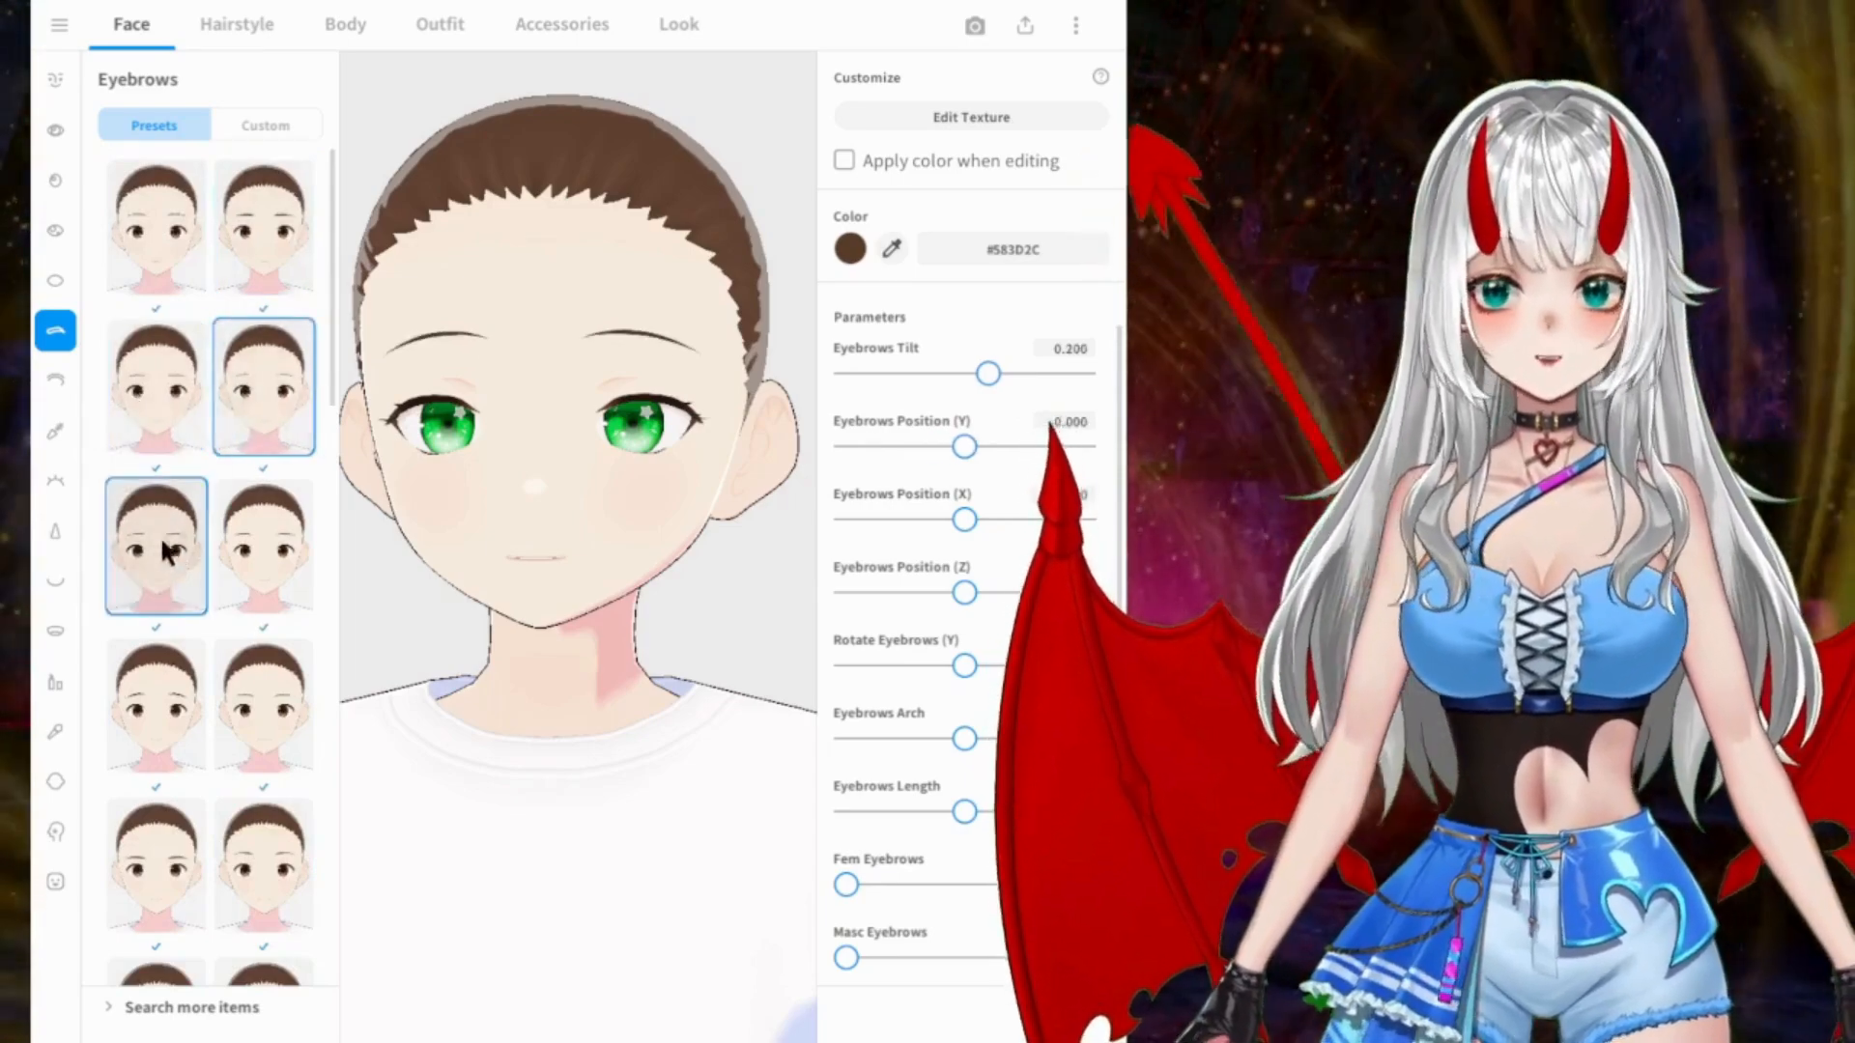
left_click(228, 561)
left_click(193, 667)
left_click(241, 690)
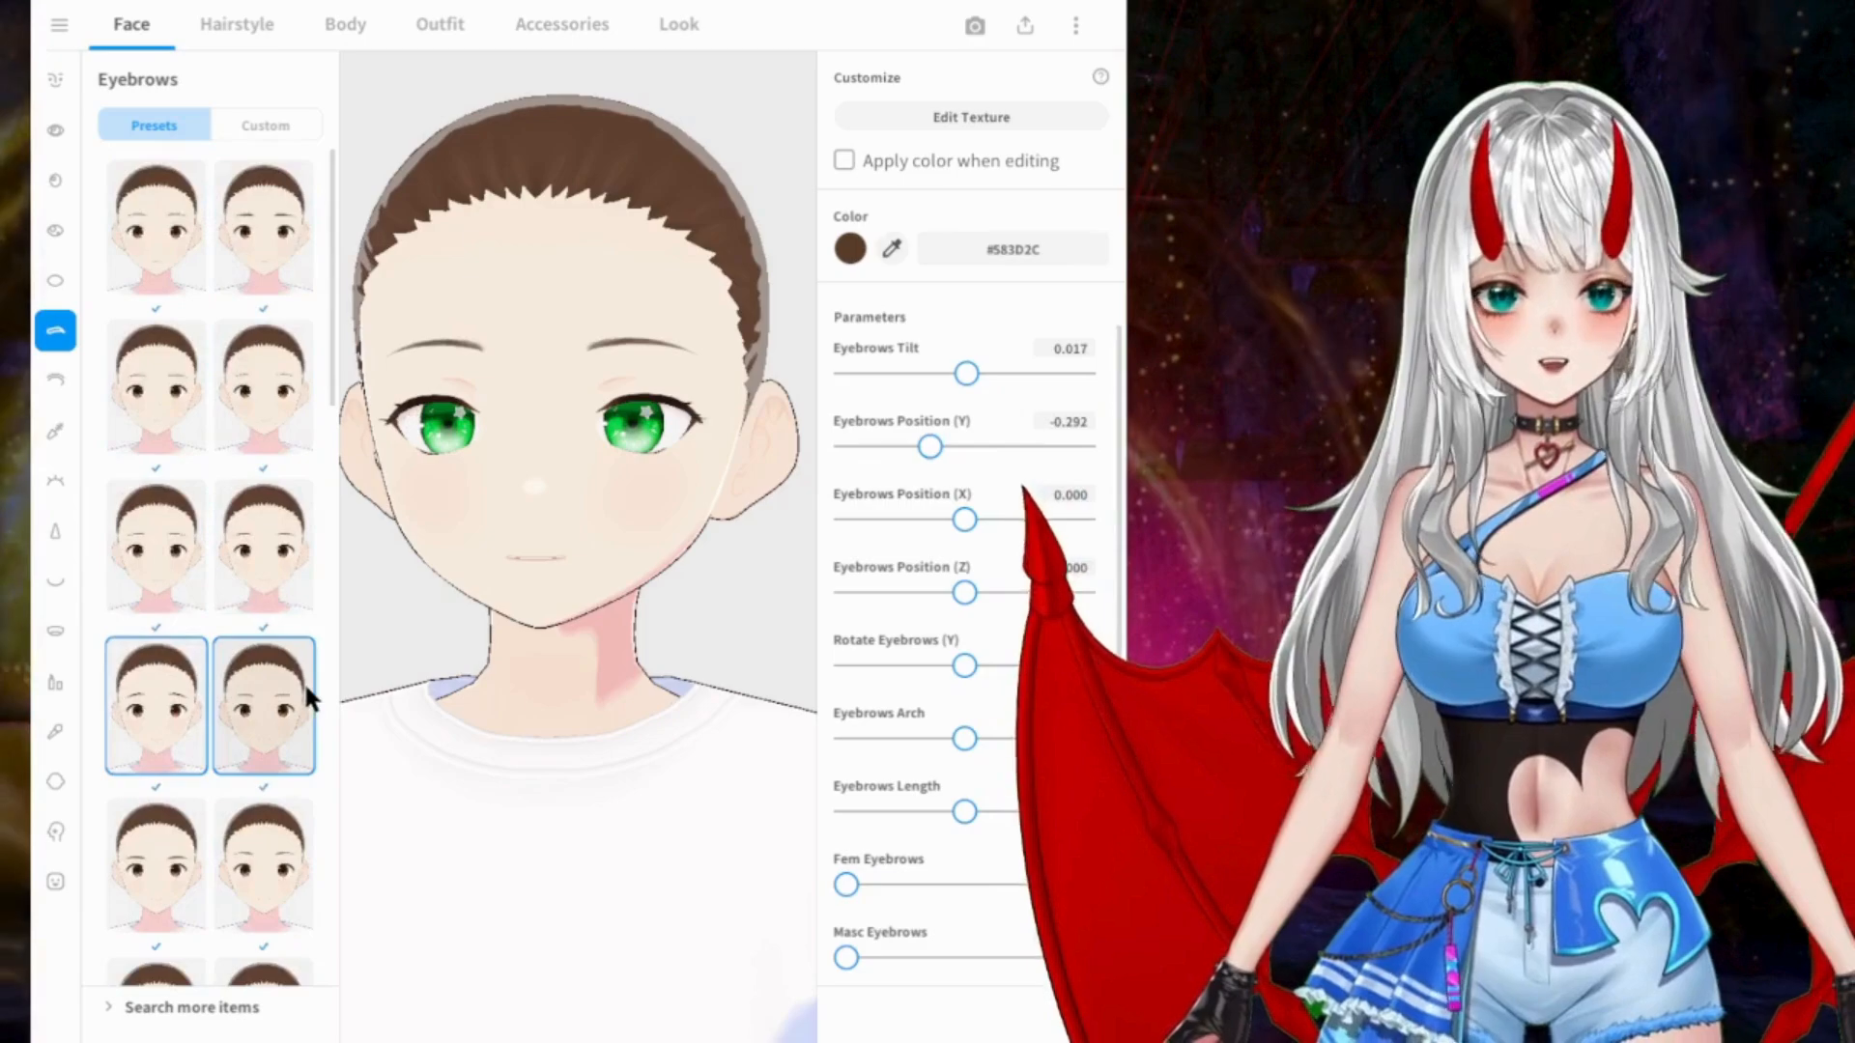
scroll(240, 589, "down", 1)
Step: Try the other eyelid presets and go back to the one beside the empty option
left_click(54, 380)
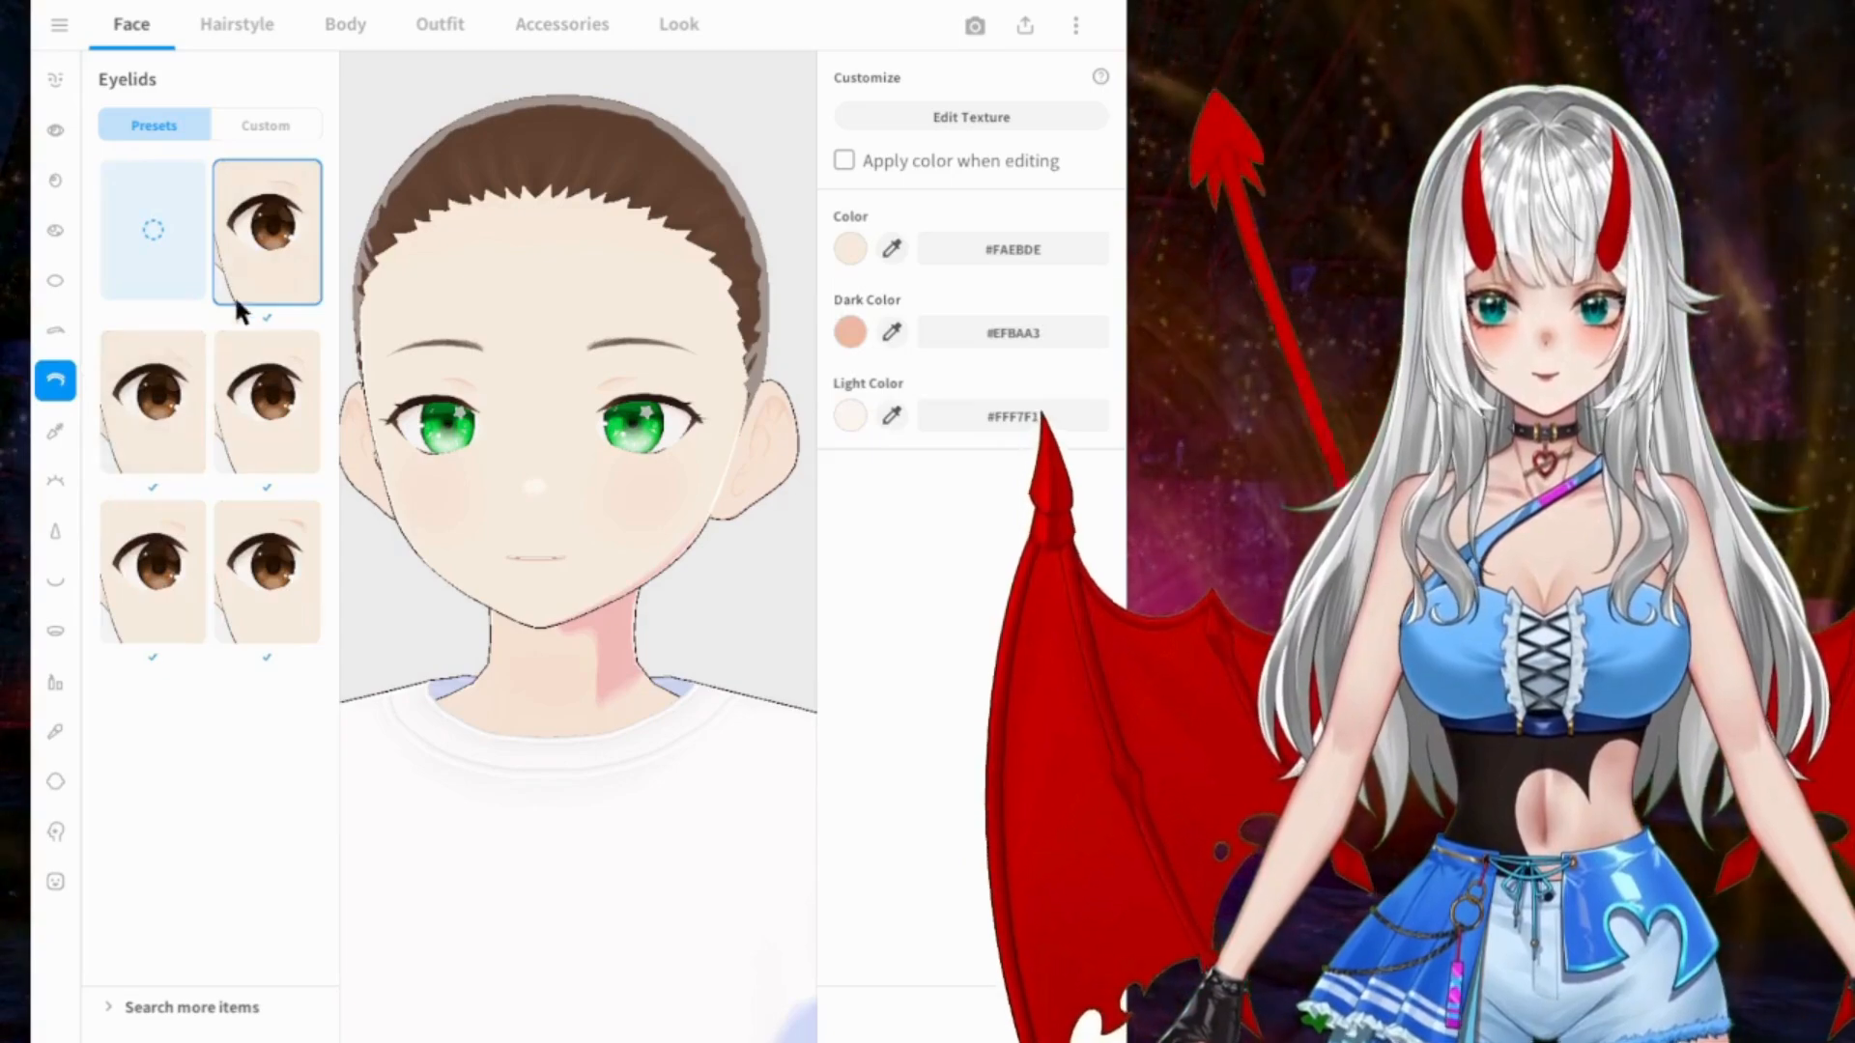
left_click(162, 411)
left_click(263, 401)
left_click(155, 570)
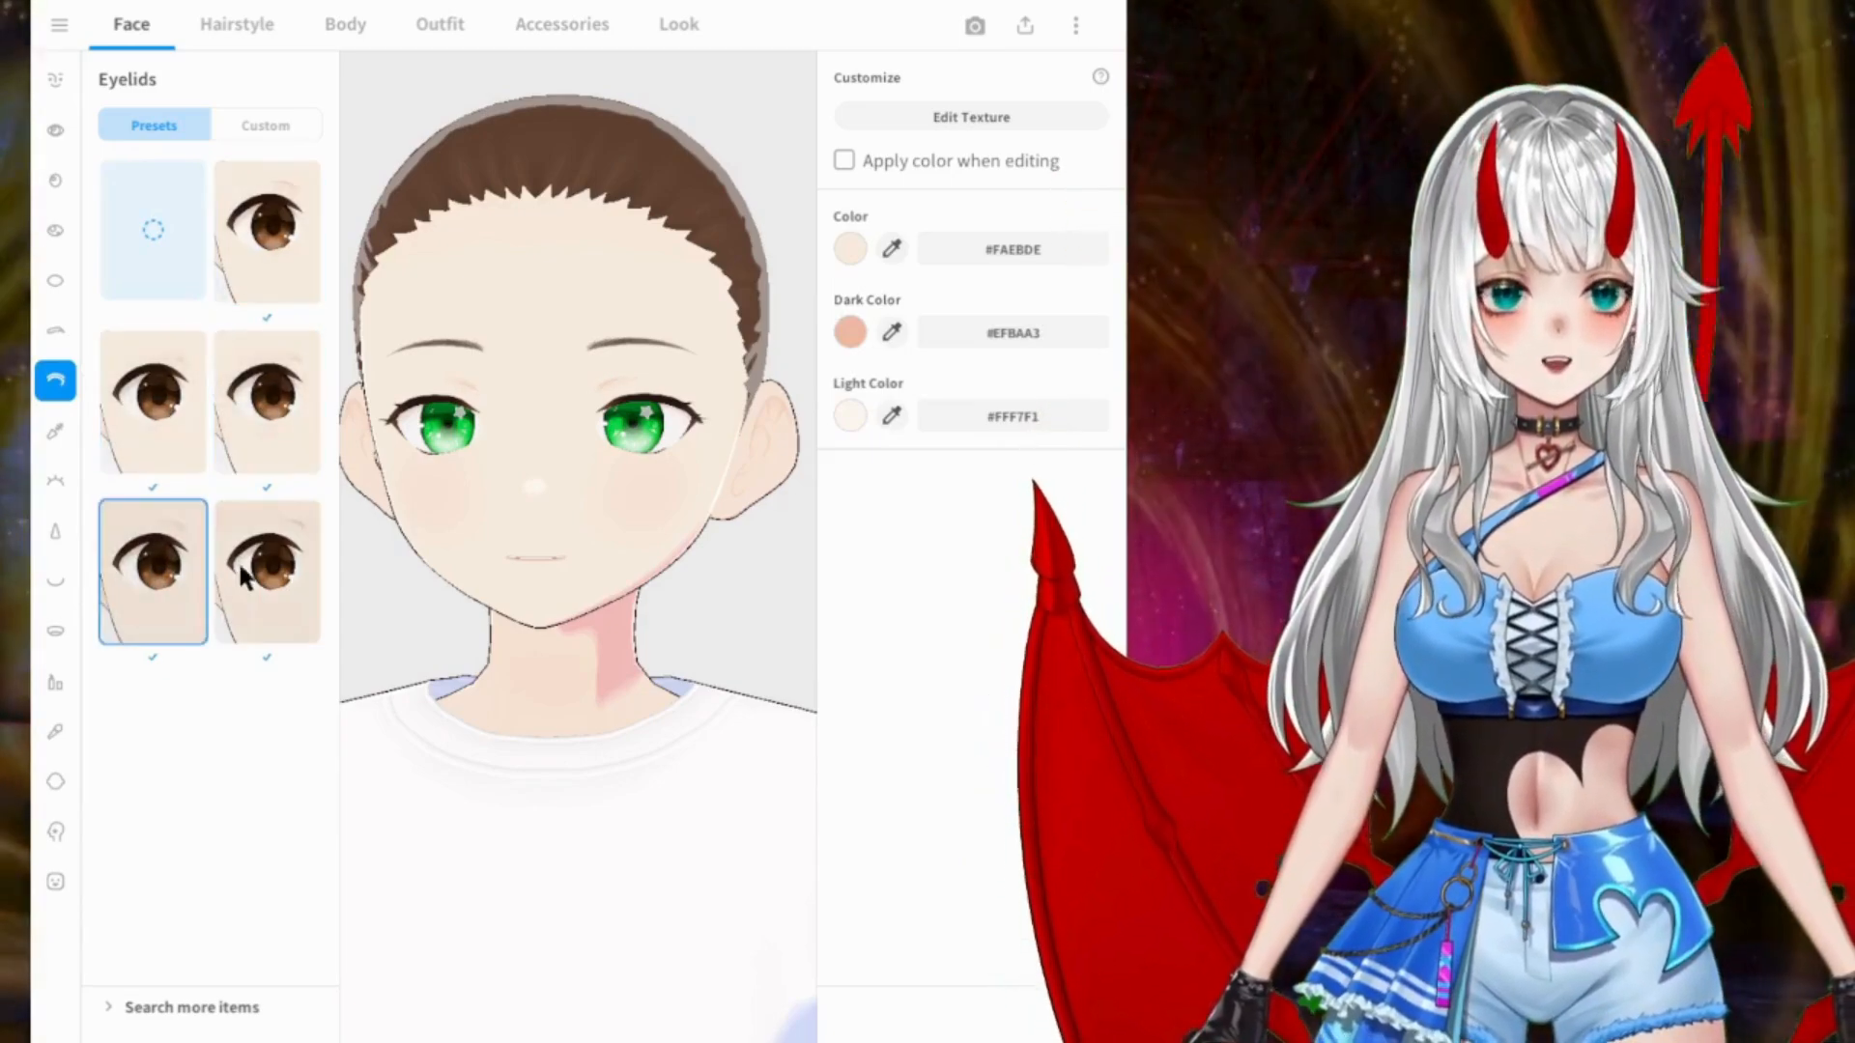
left_click(241, 573)
left_click(279, 248)
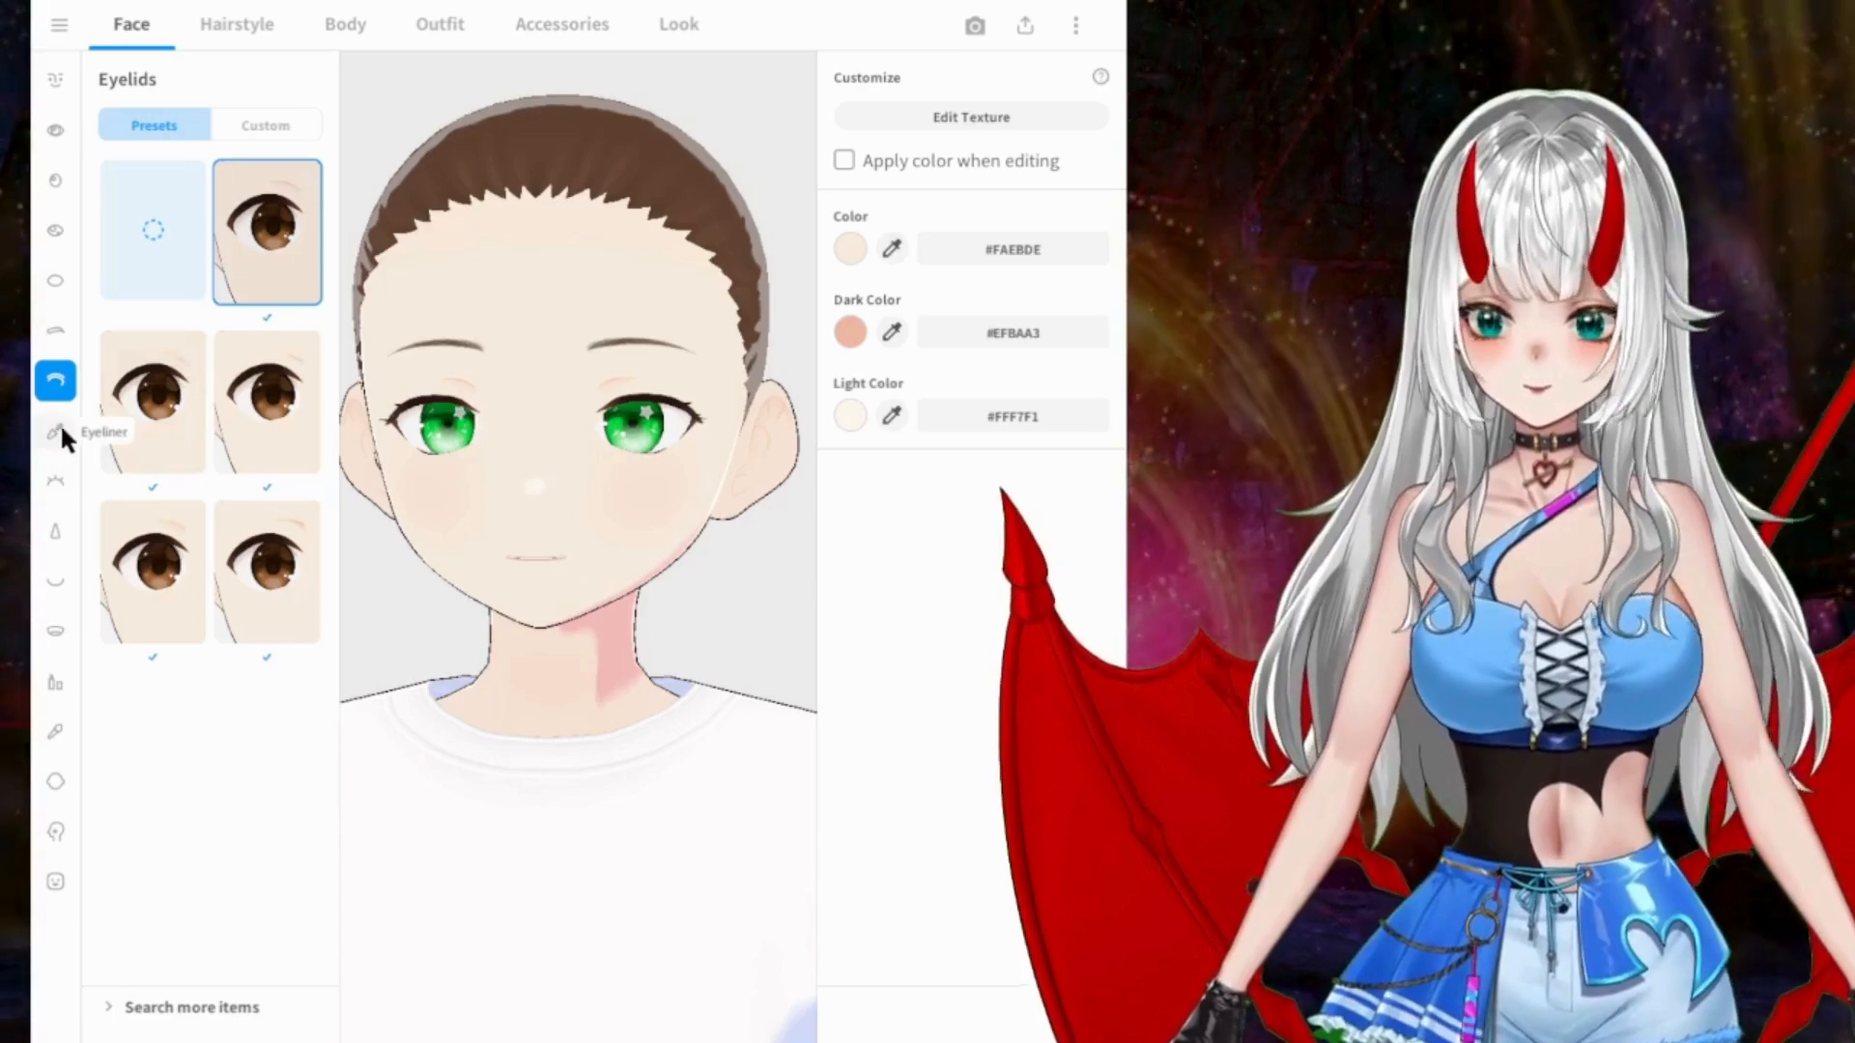
Step: Try eyeliner presets further down the list, including one with heavy winged upper lashes and small lower lashes
left_click(56, 429)
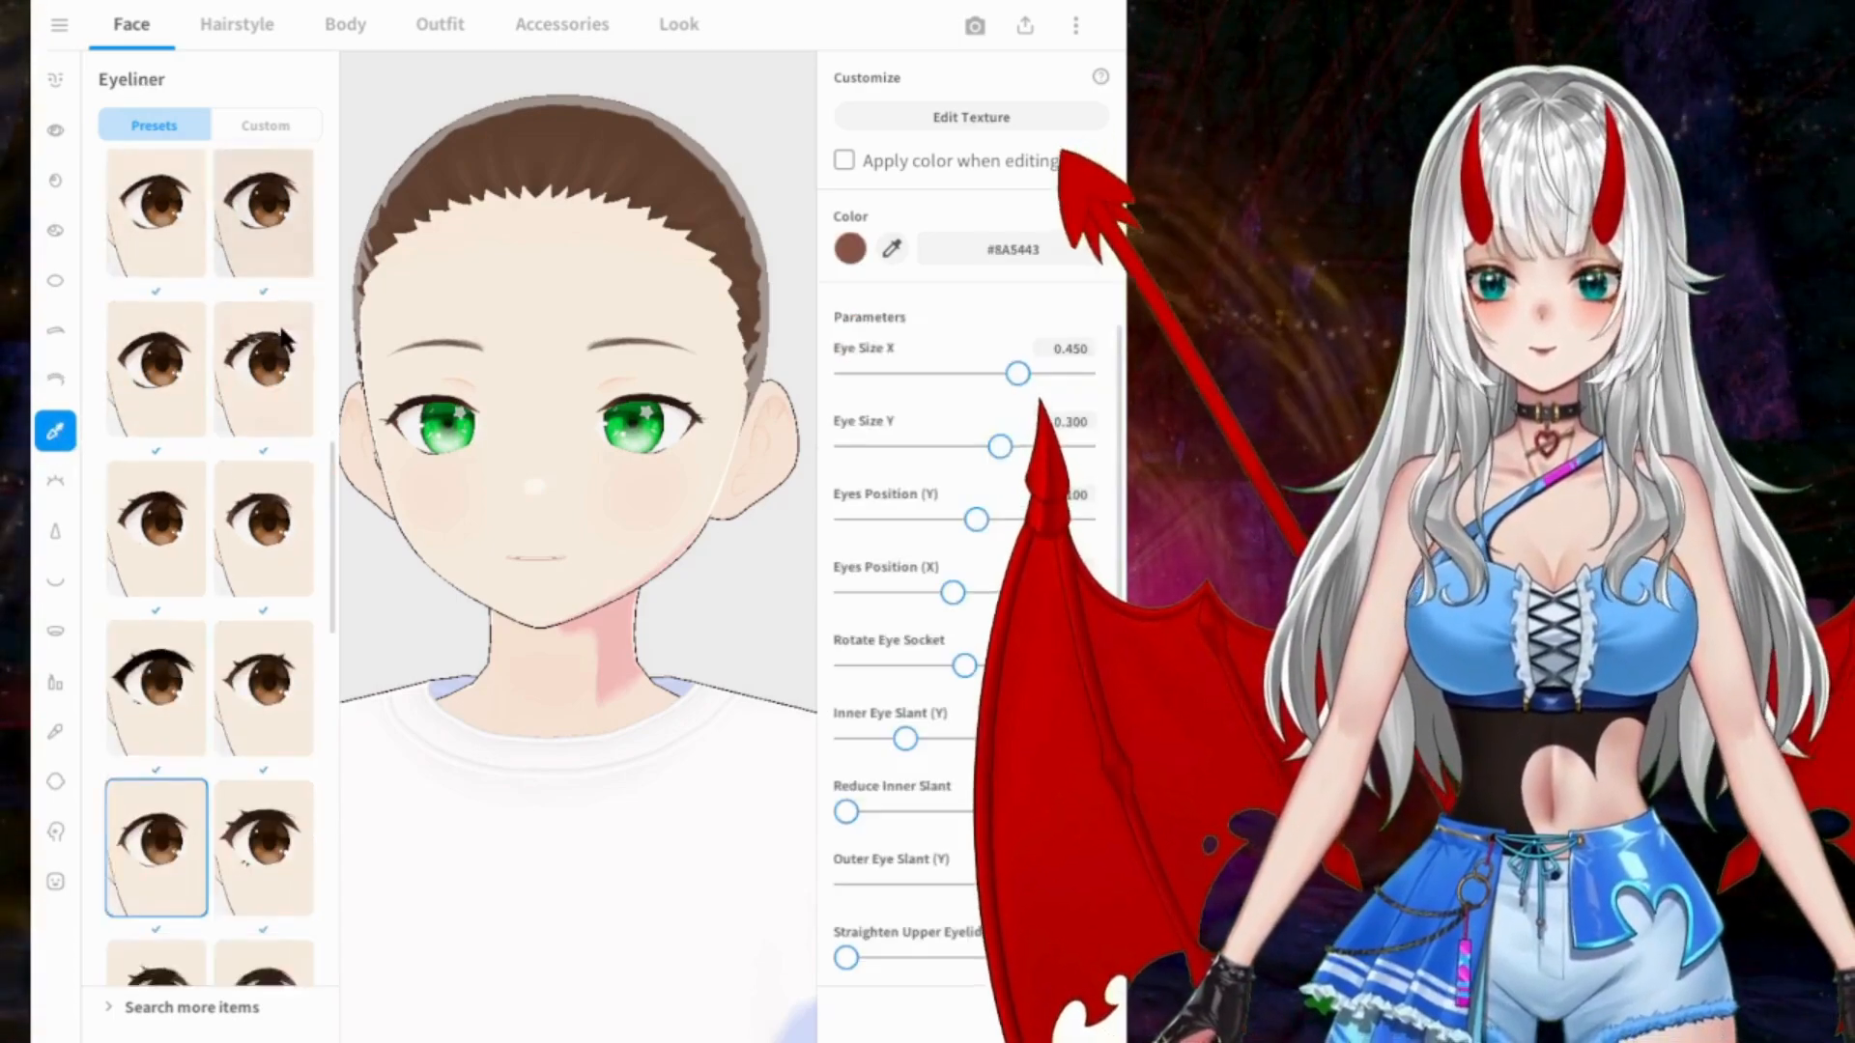
scroll(275, 483, "down", 3)
left_click(269, 647)
scroll(267, 643, "down", 2)
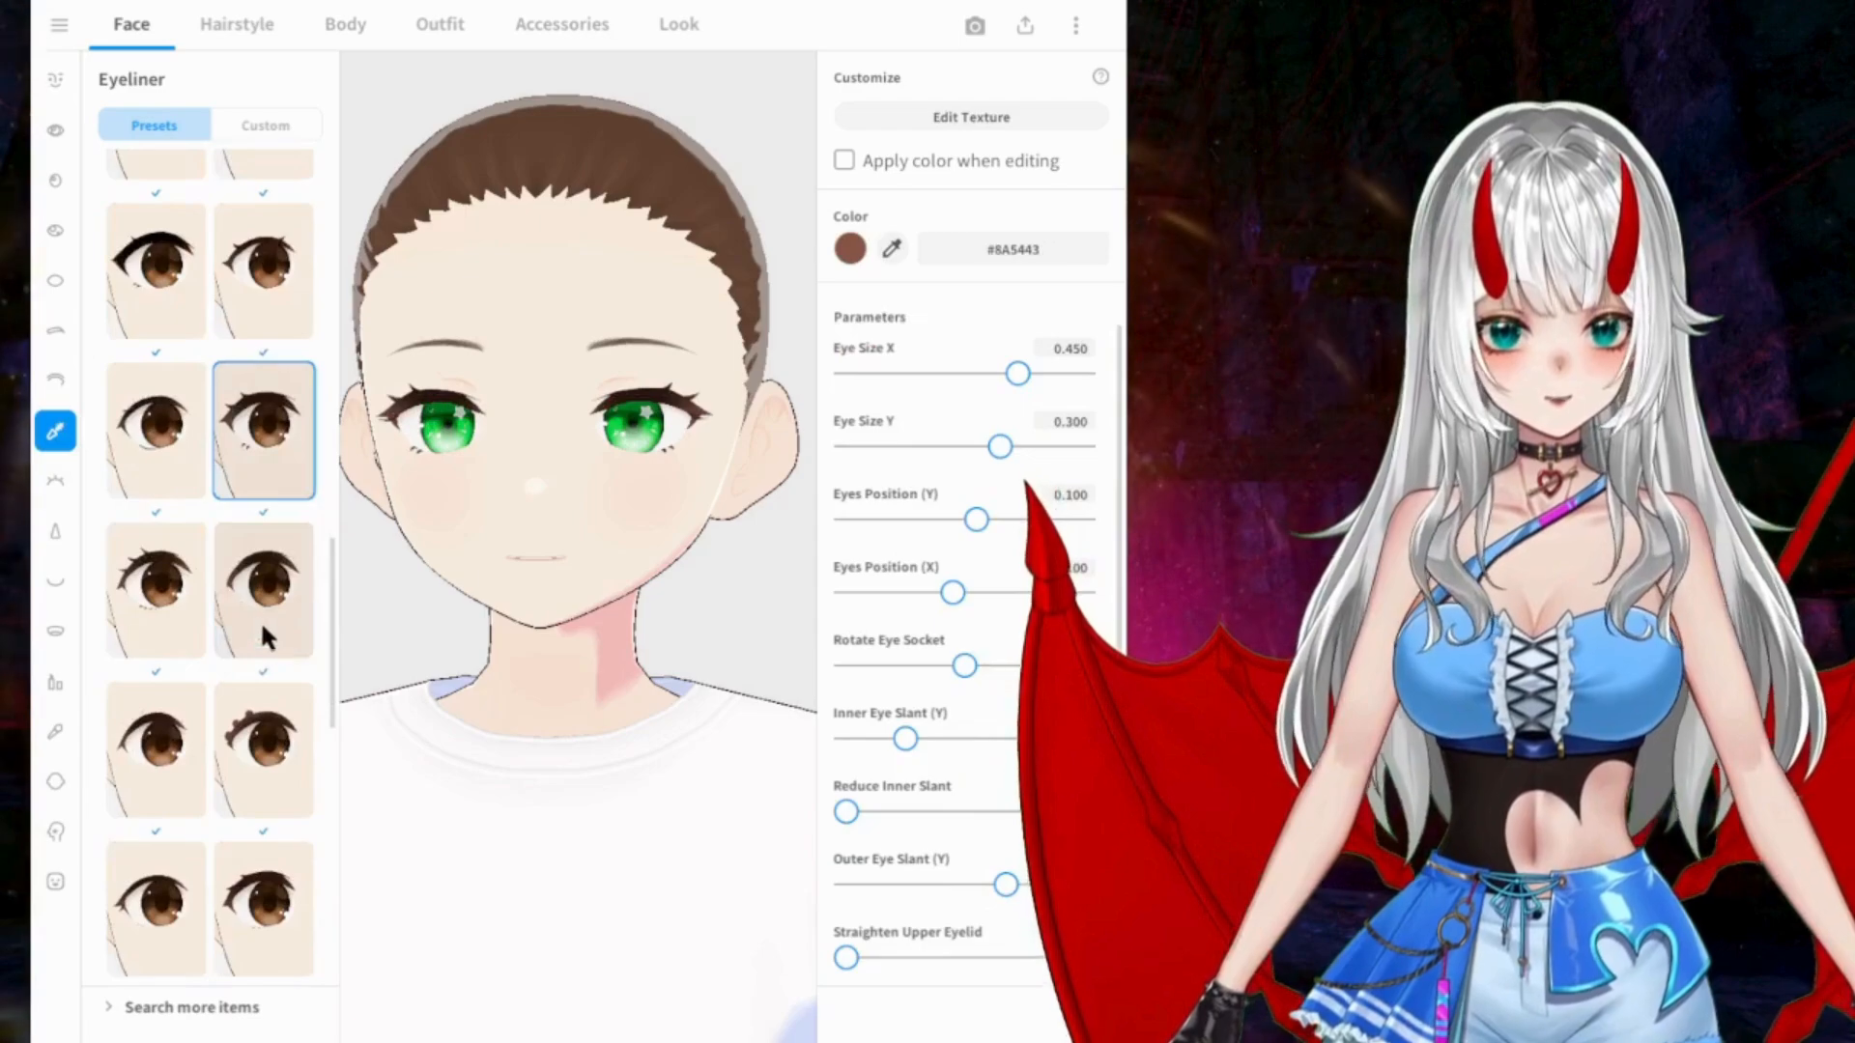
left_click(174, 587)
scroll(175, 586, "down", 6)
scroll(177, 569, "down", 2)
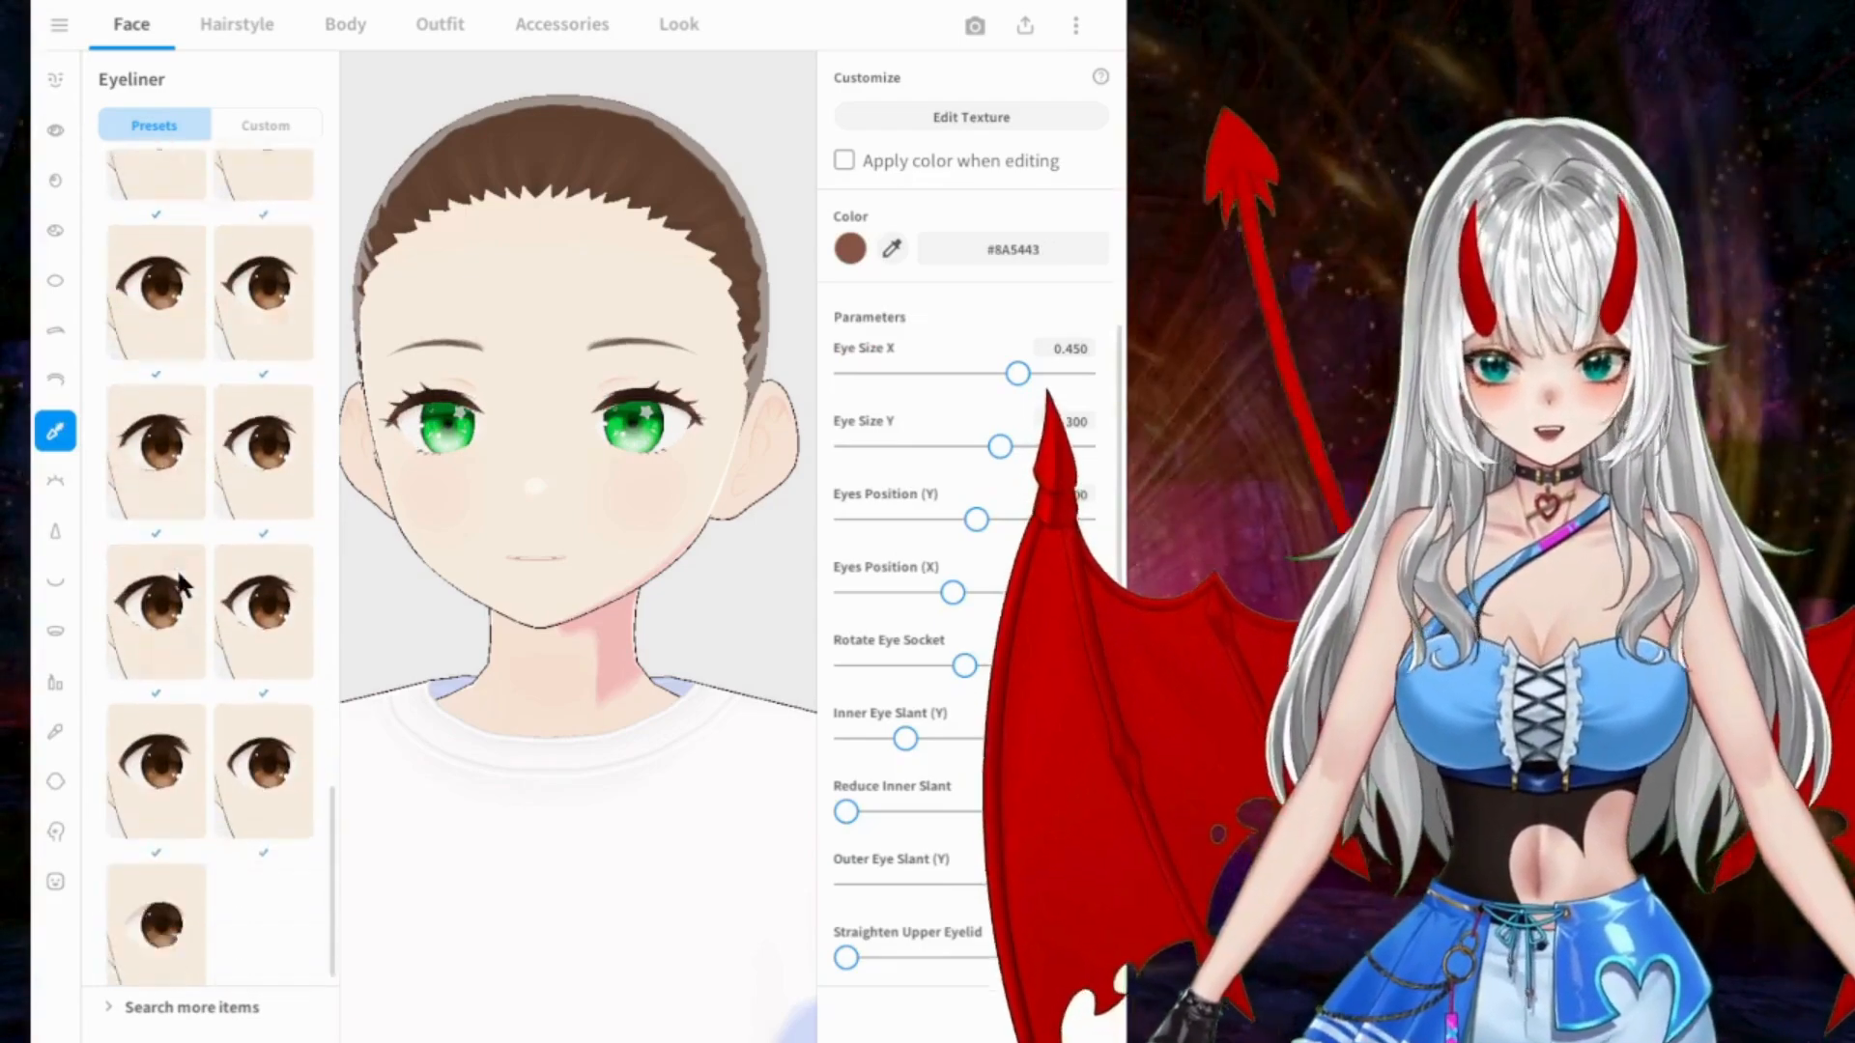
Step: Try the last eyeliner presets, including the one without lashes, and apply the first one in the fourth row from the end
left_click(158, 881)
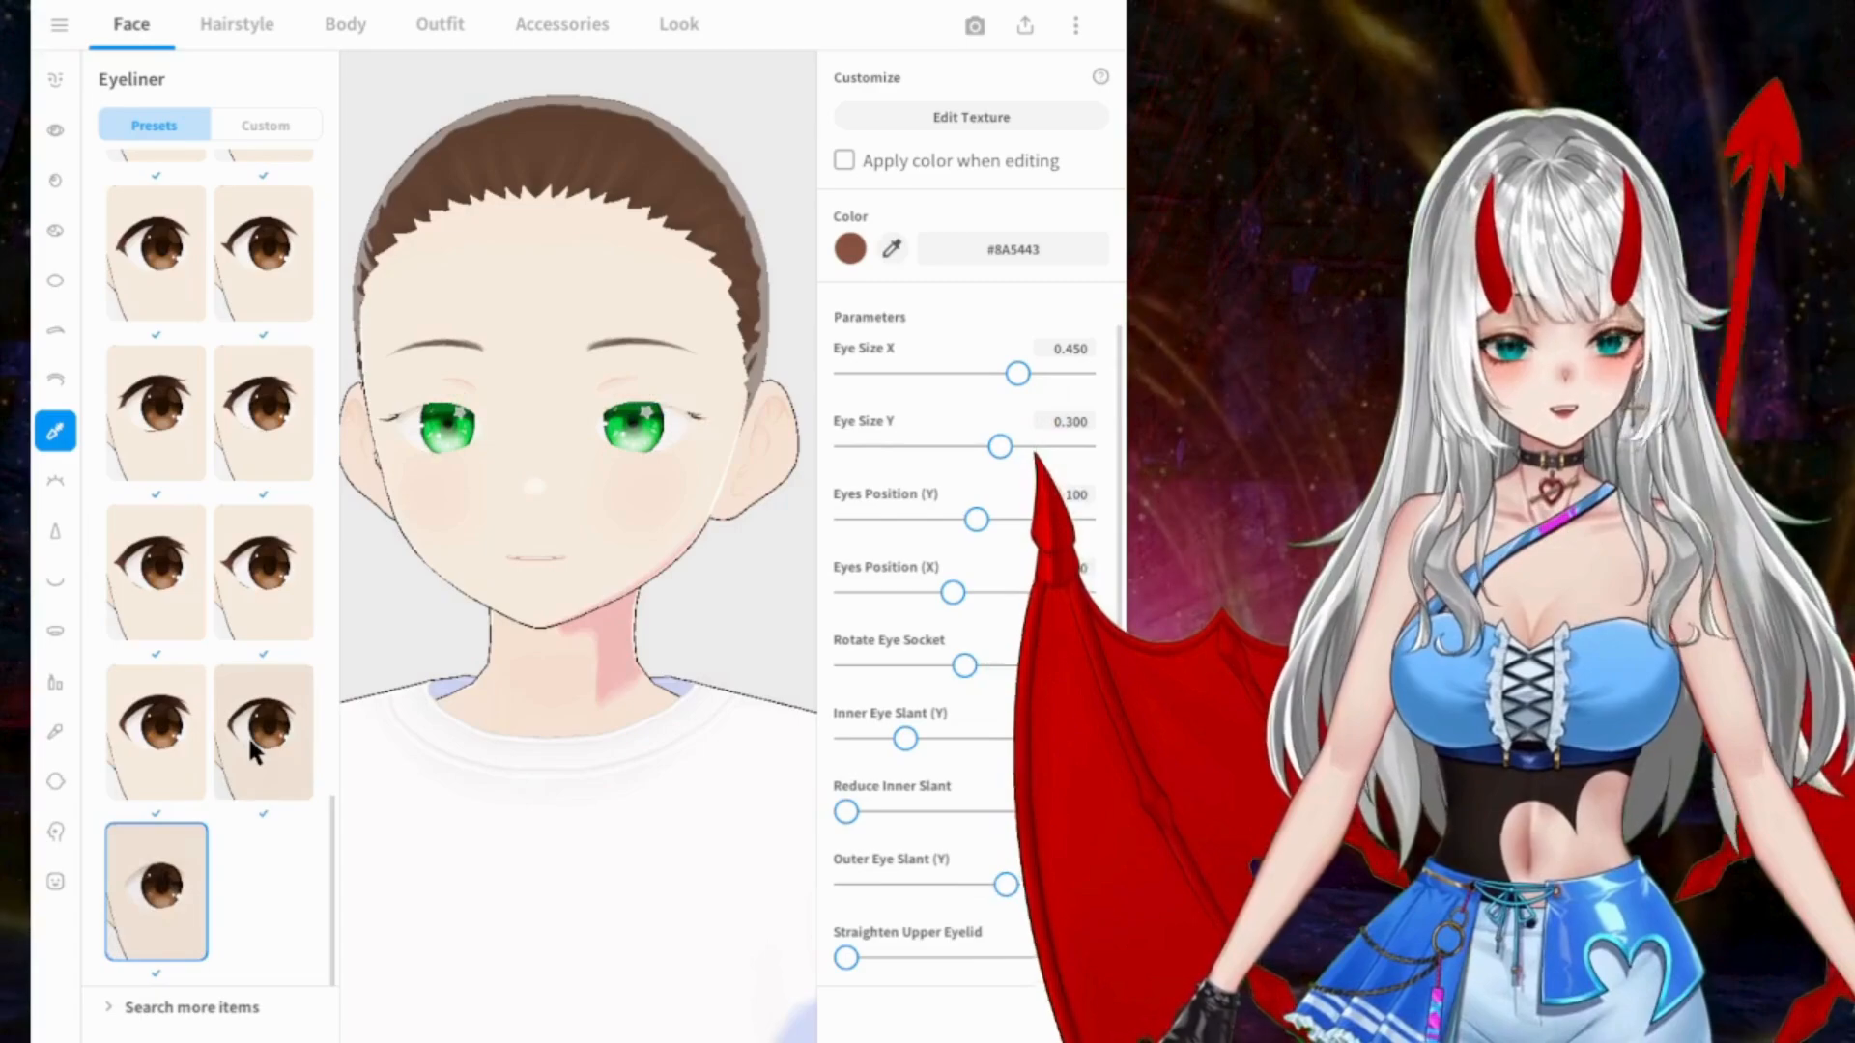
left_click(247, 735)
left_click(189, 723)
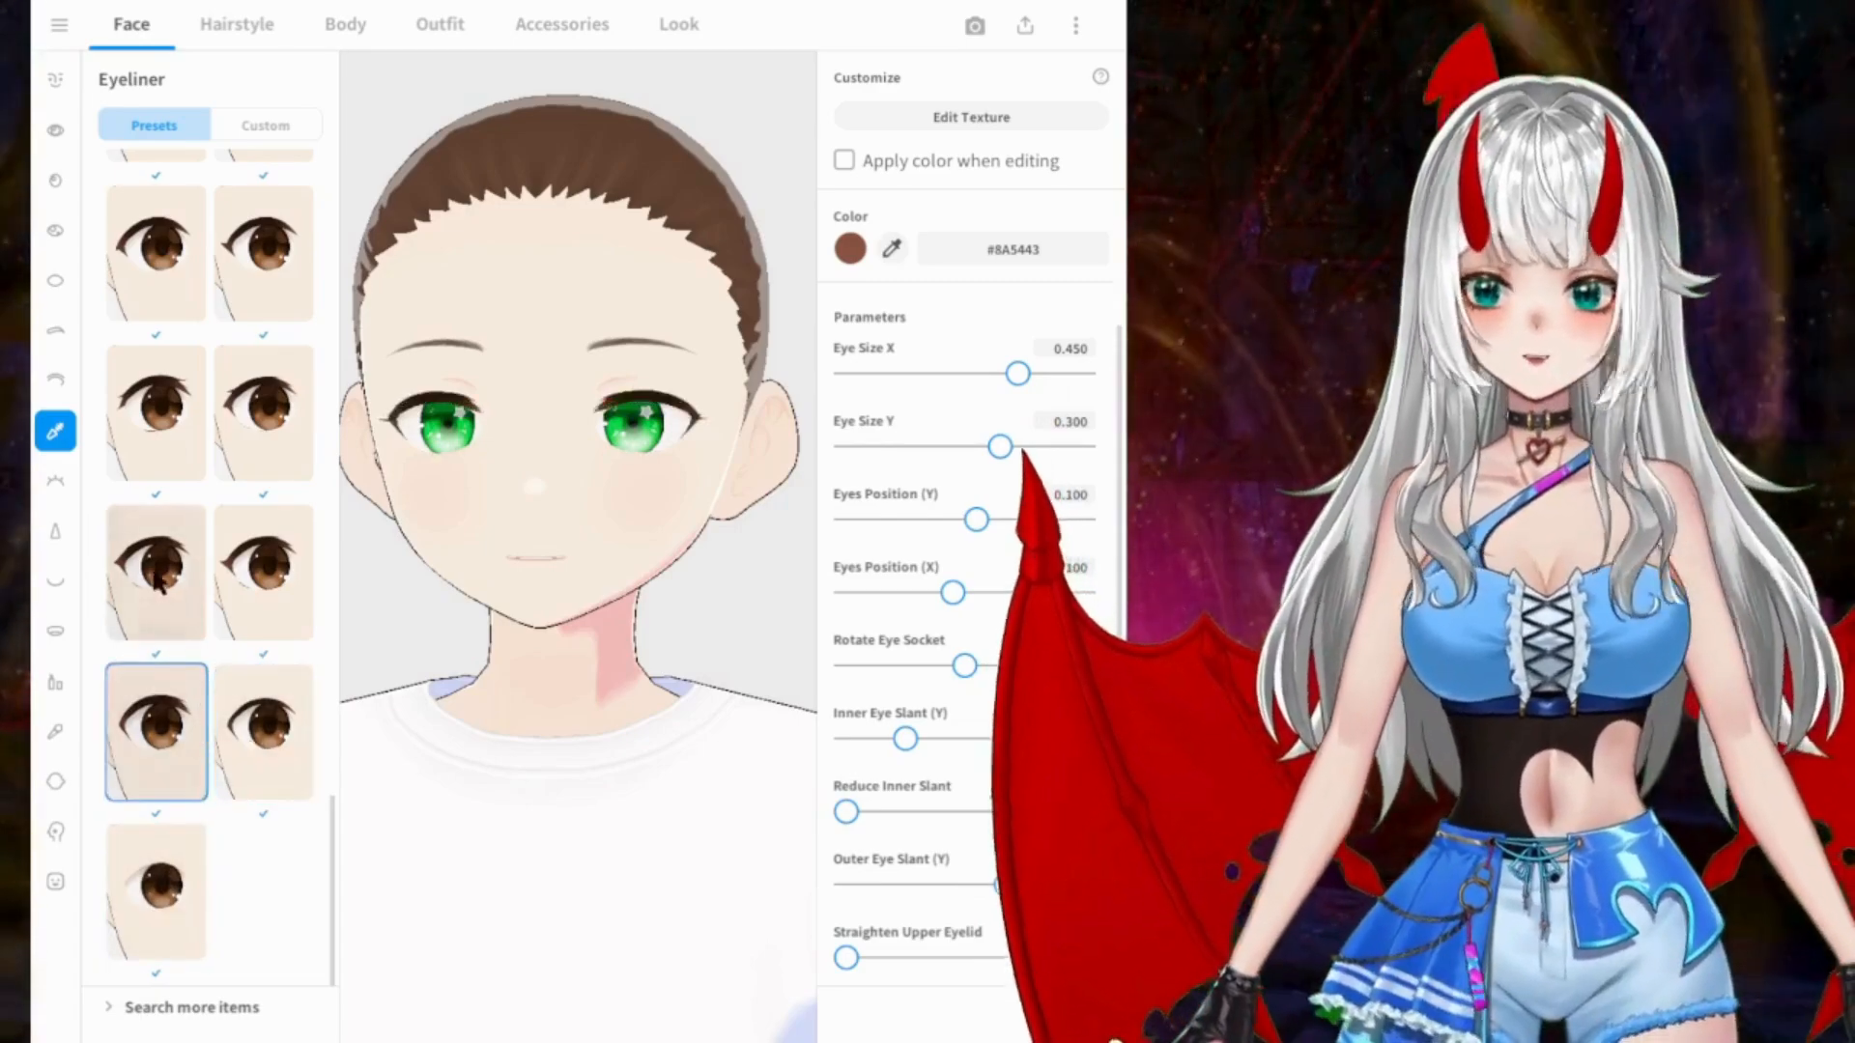
left_click(157, 577)
left_click(230, 526)
left_click(222, 458)
left_click(181, 425)
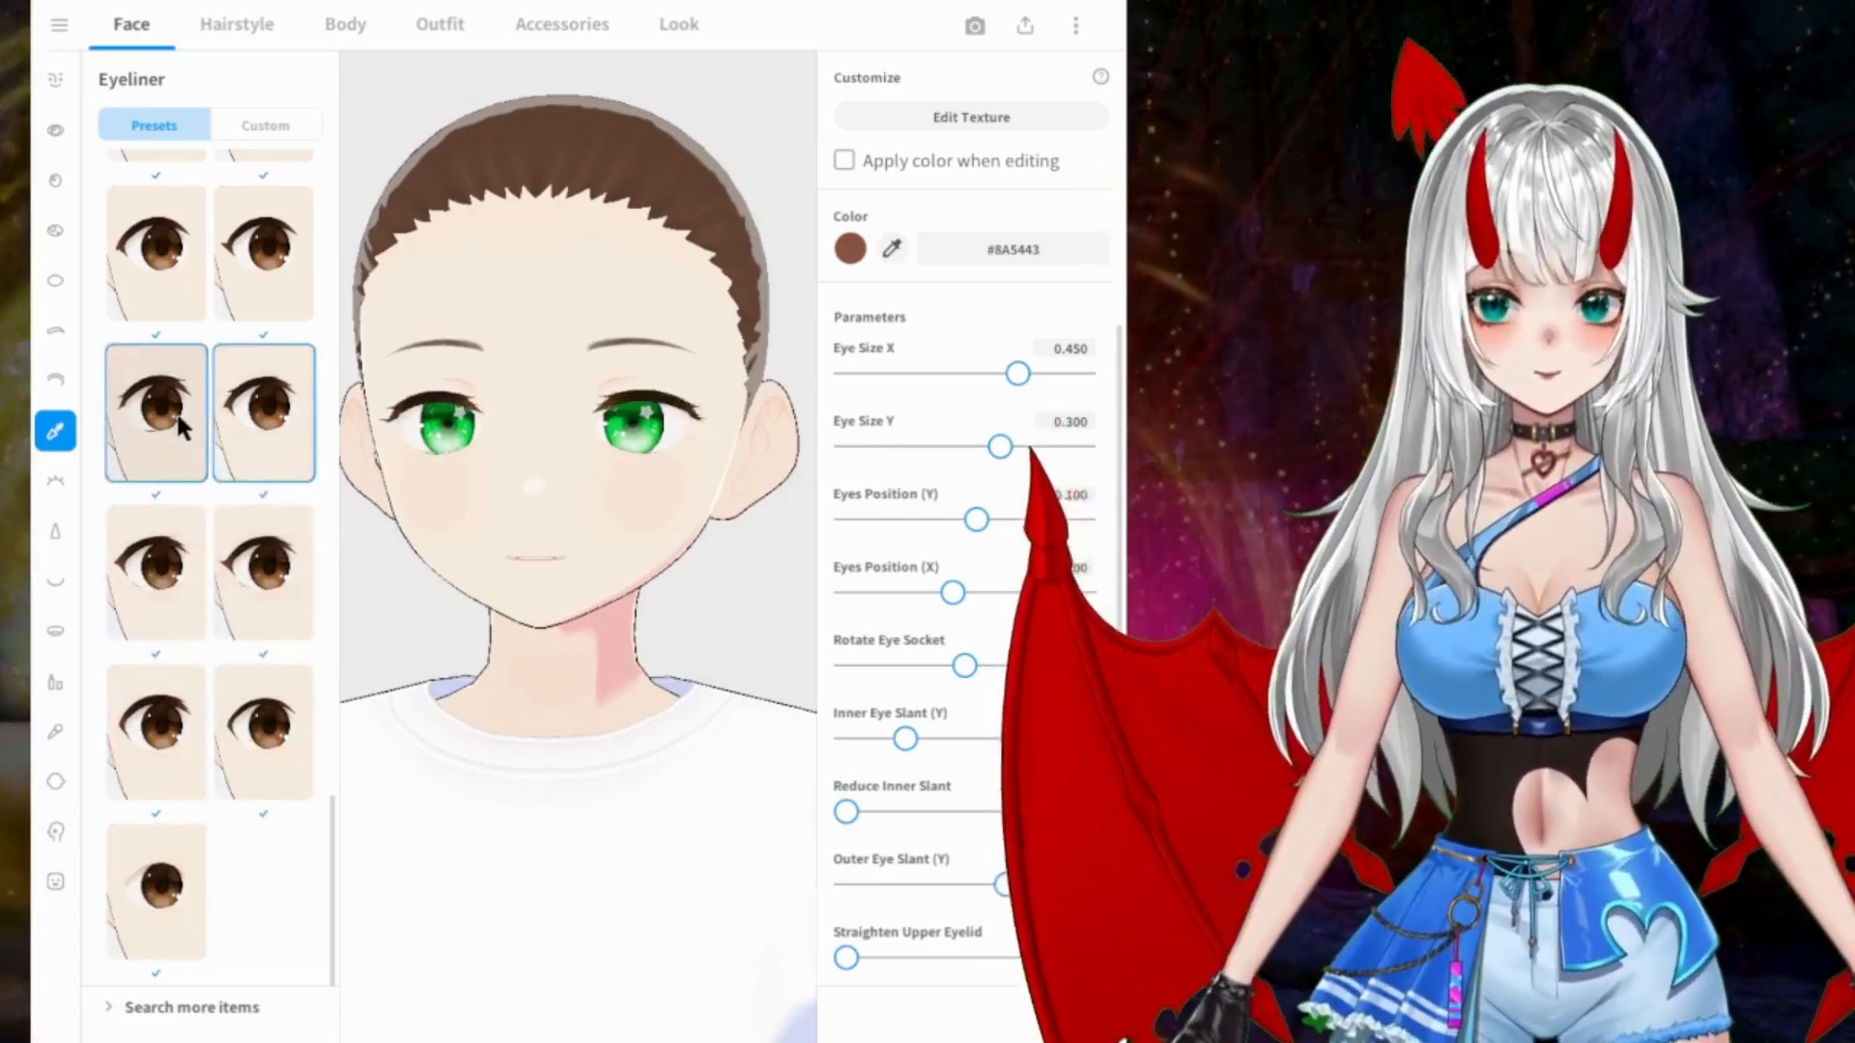
Step: Try several eyeliner presets further up the list, returning to the start of the list
scroll(150, 356, "up", 2)
left_click(162, 356)
left_click(275, 353)
scroll(278, 351, "up", 3)
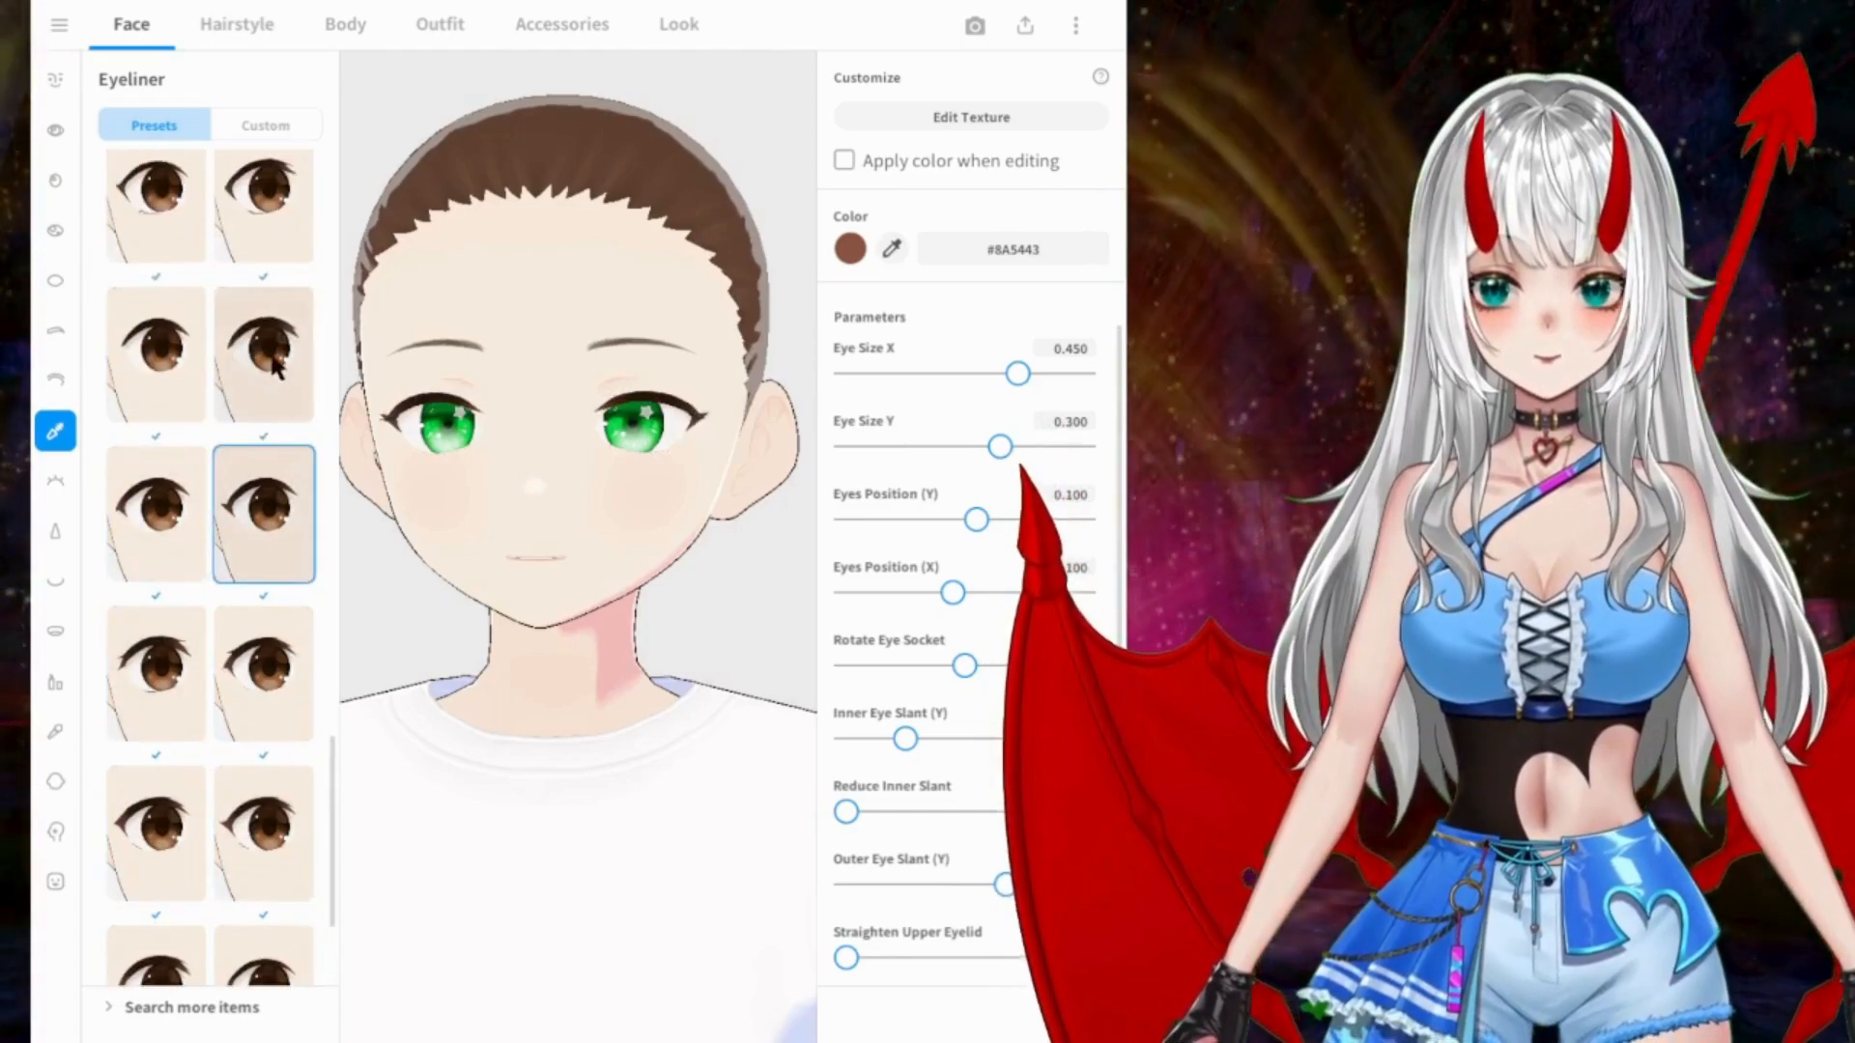
left_click(166, 355)
scroll(172, 344, "up", 3)
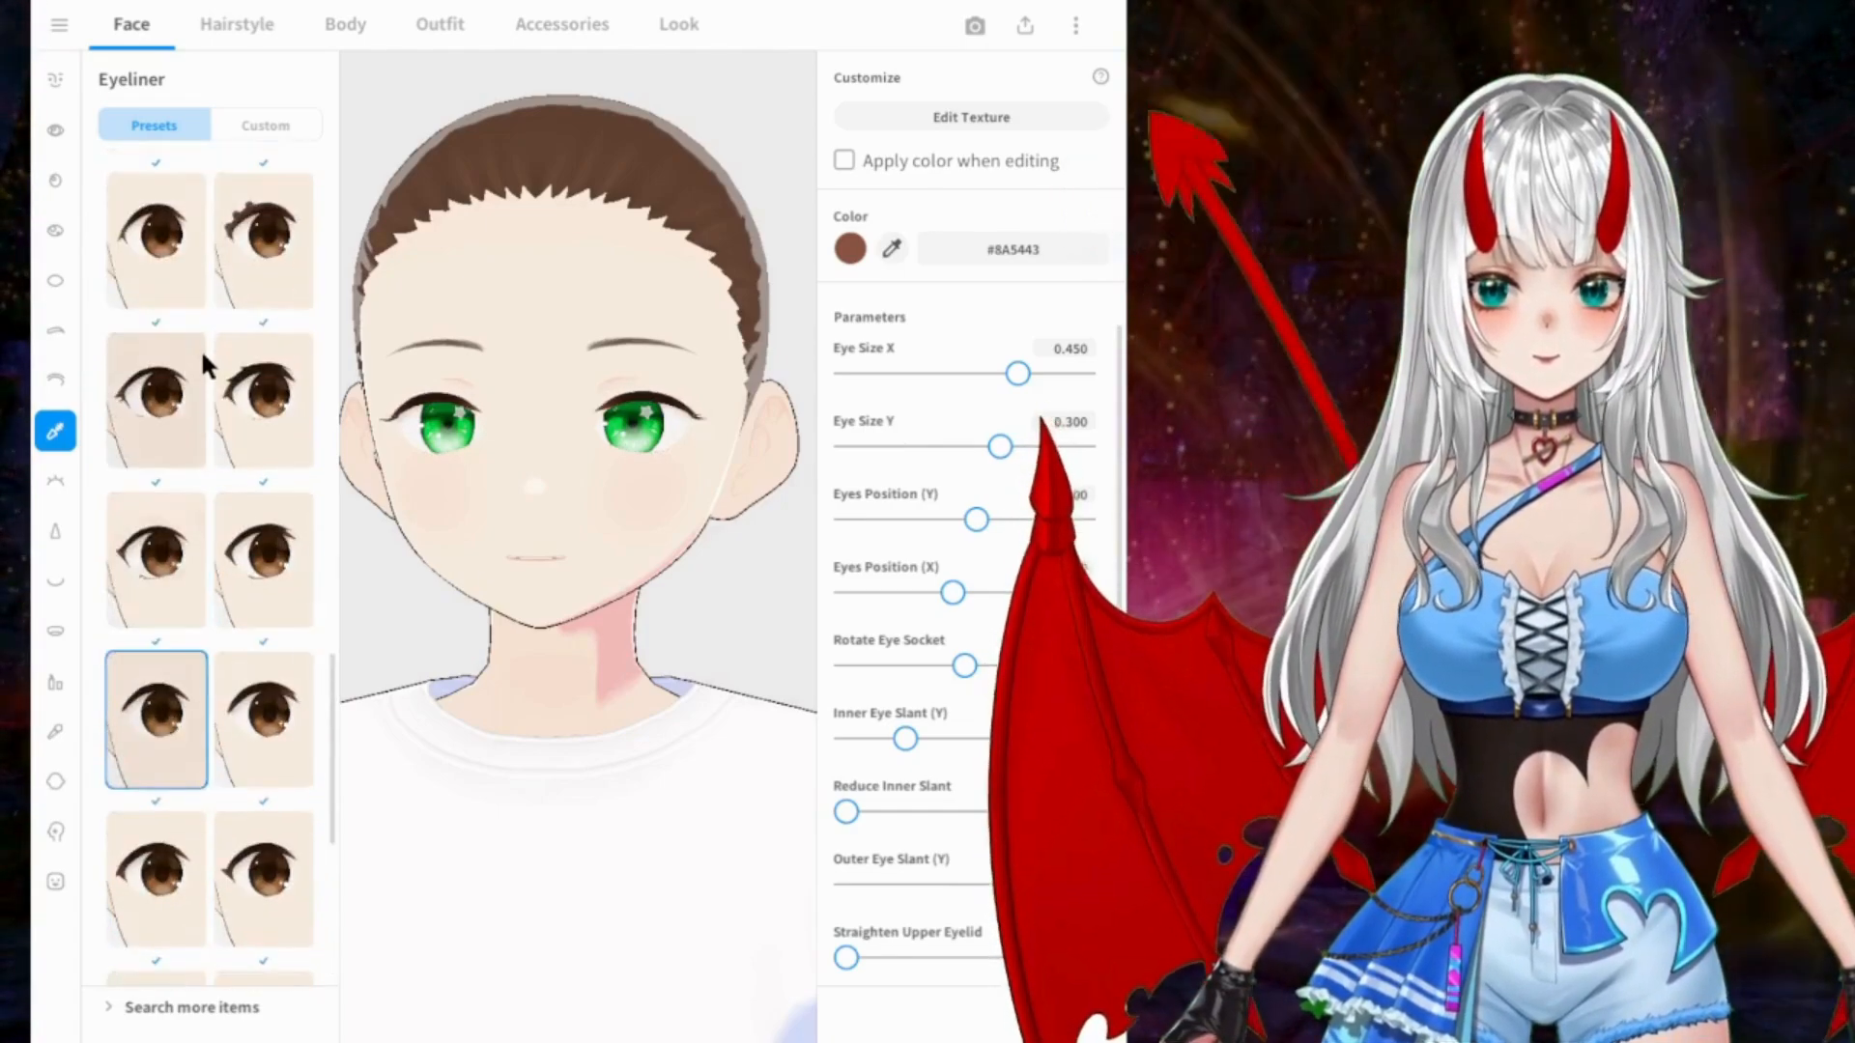
scroll(203, 362, "up", 3)
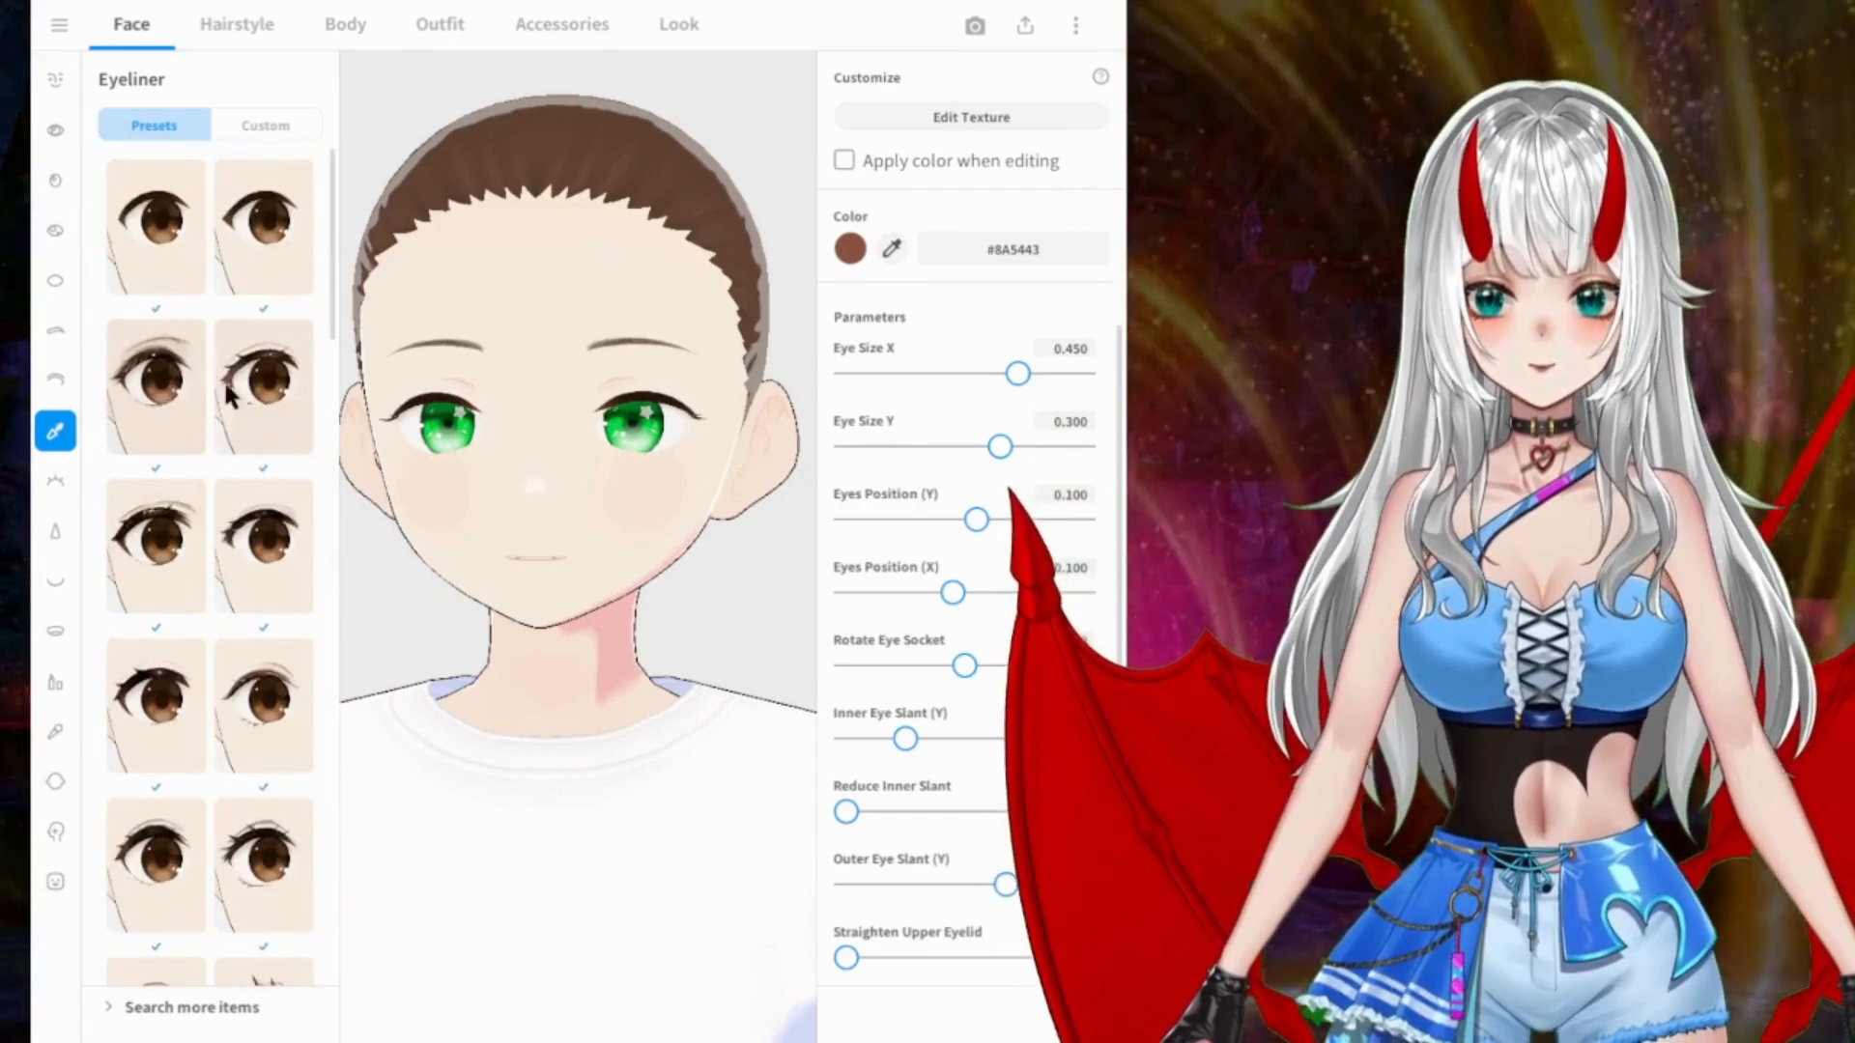
Step: Apply the second eyeliner preset in the second row and the eyelash preset with small lower lashes at the outer corner
left_click(160, 387)
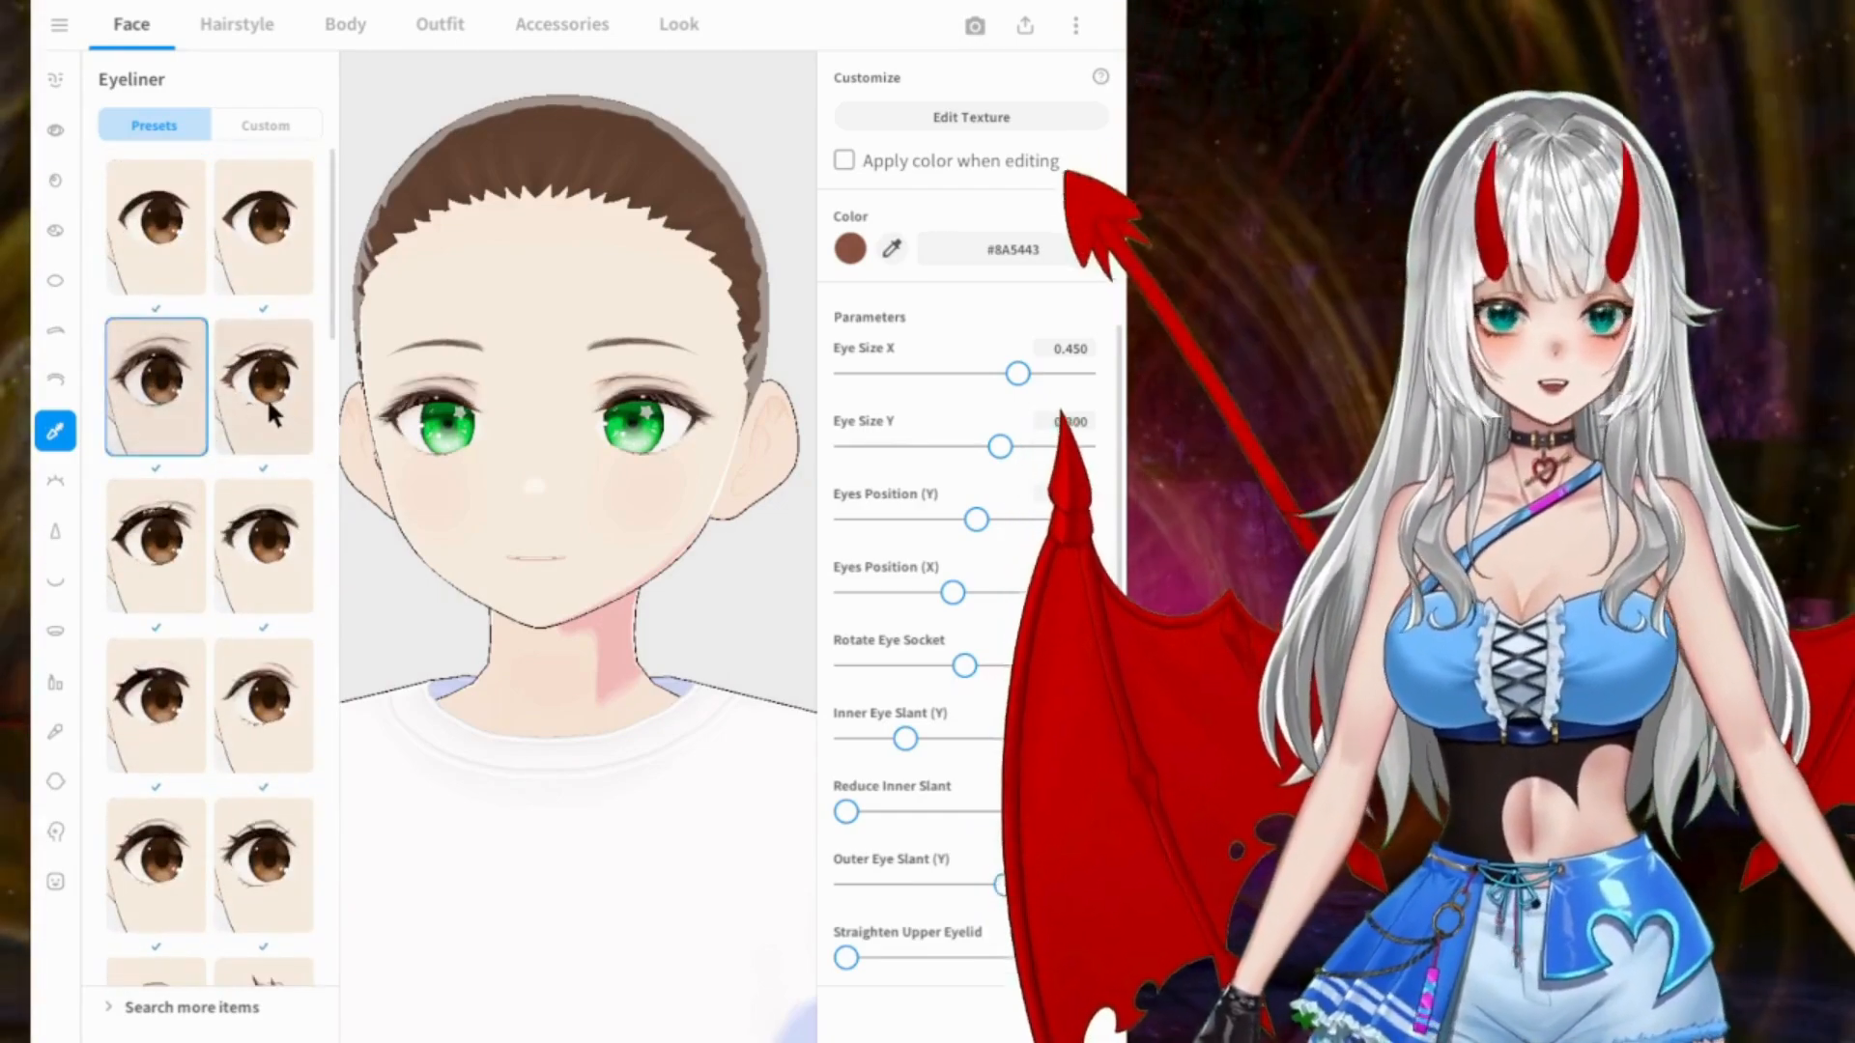
left_click(270, 398)
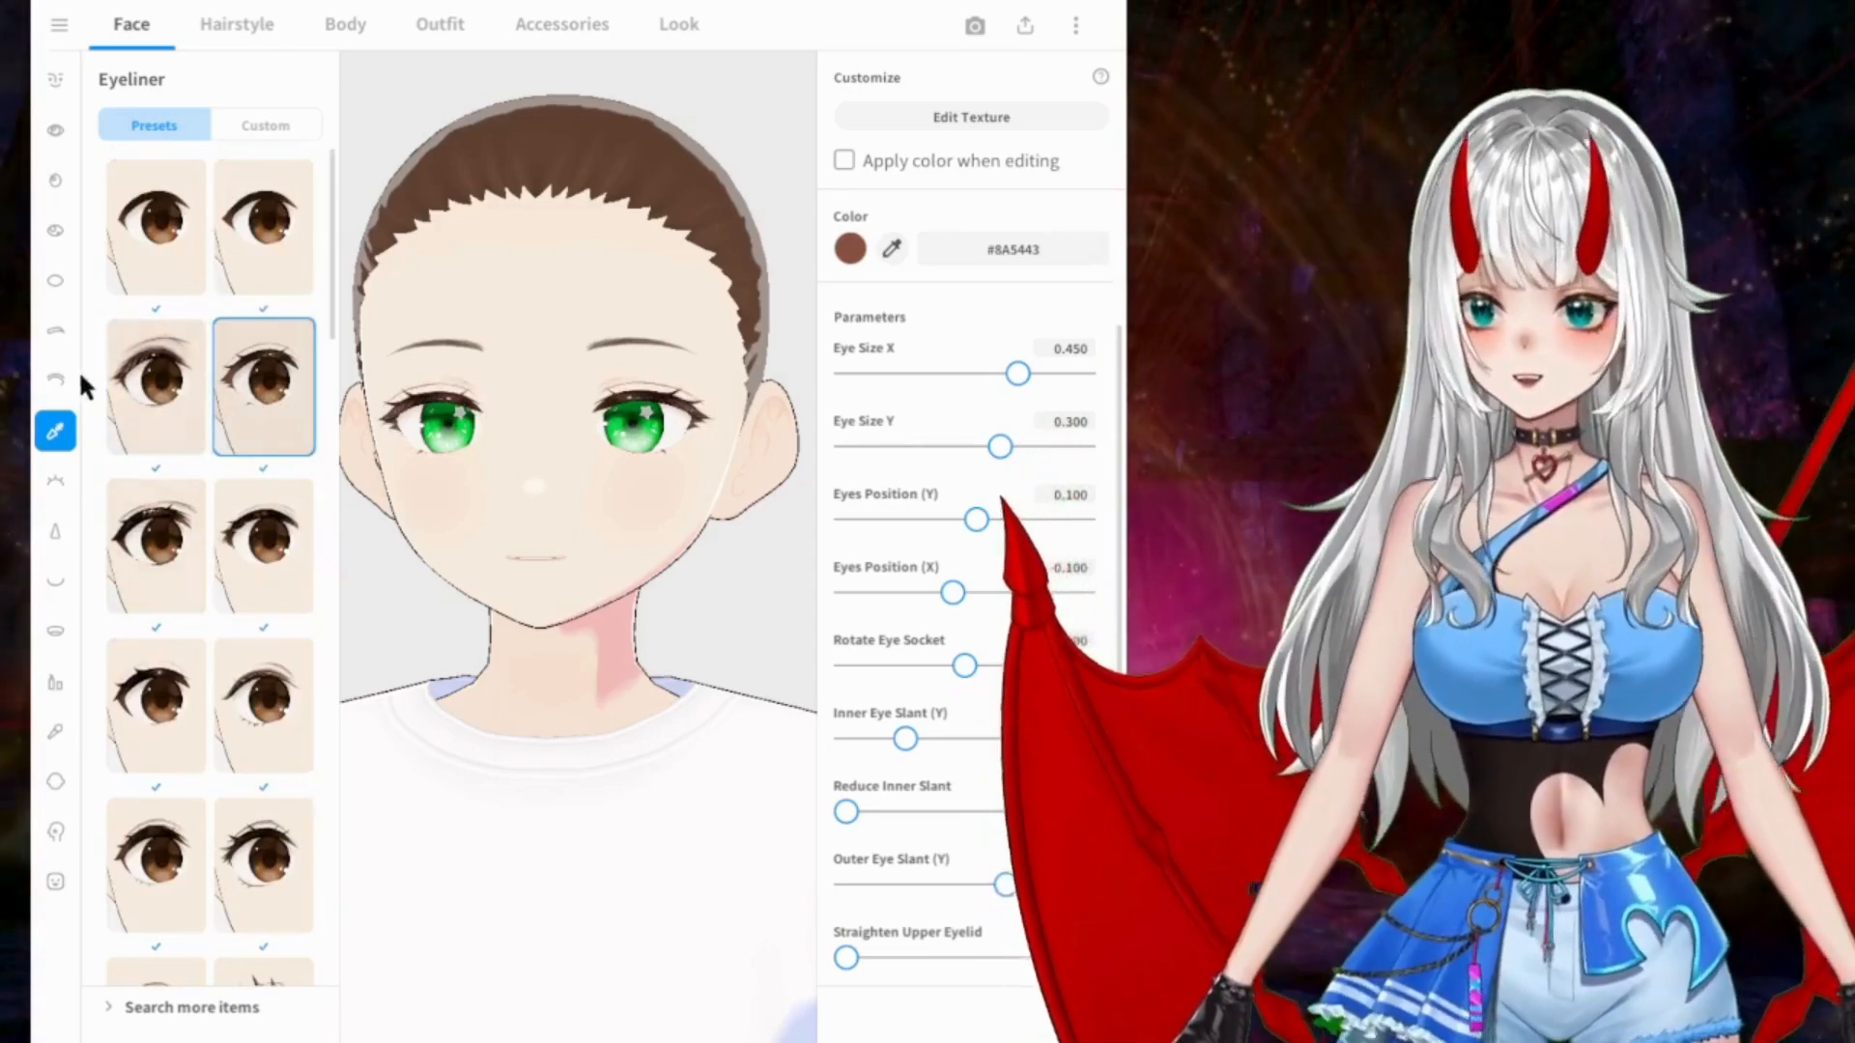
left_click(43, 473)
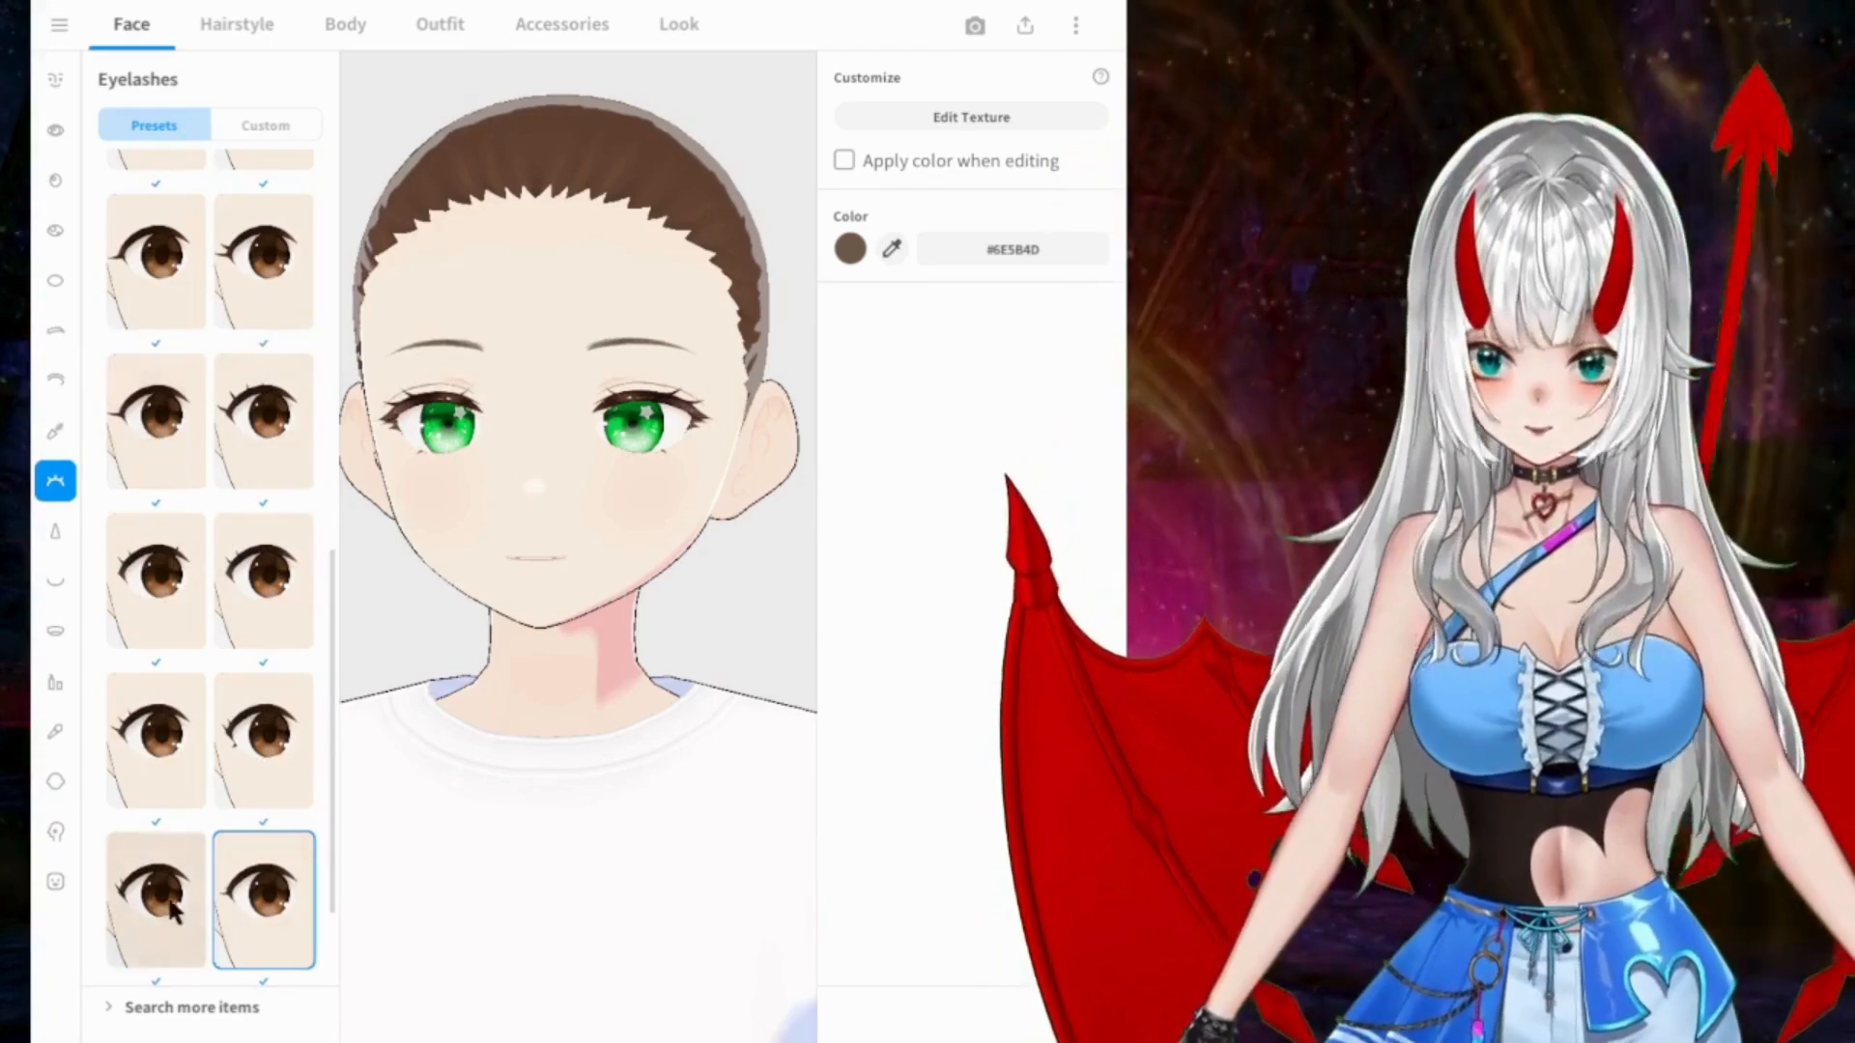
left_click(257, 746)
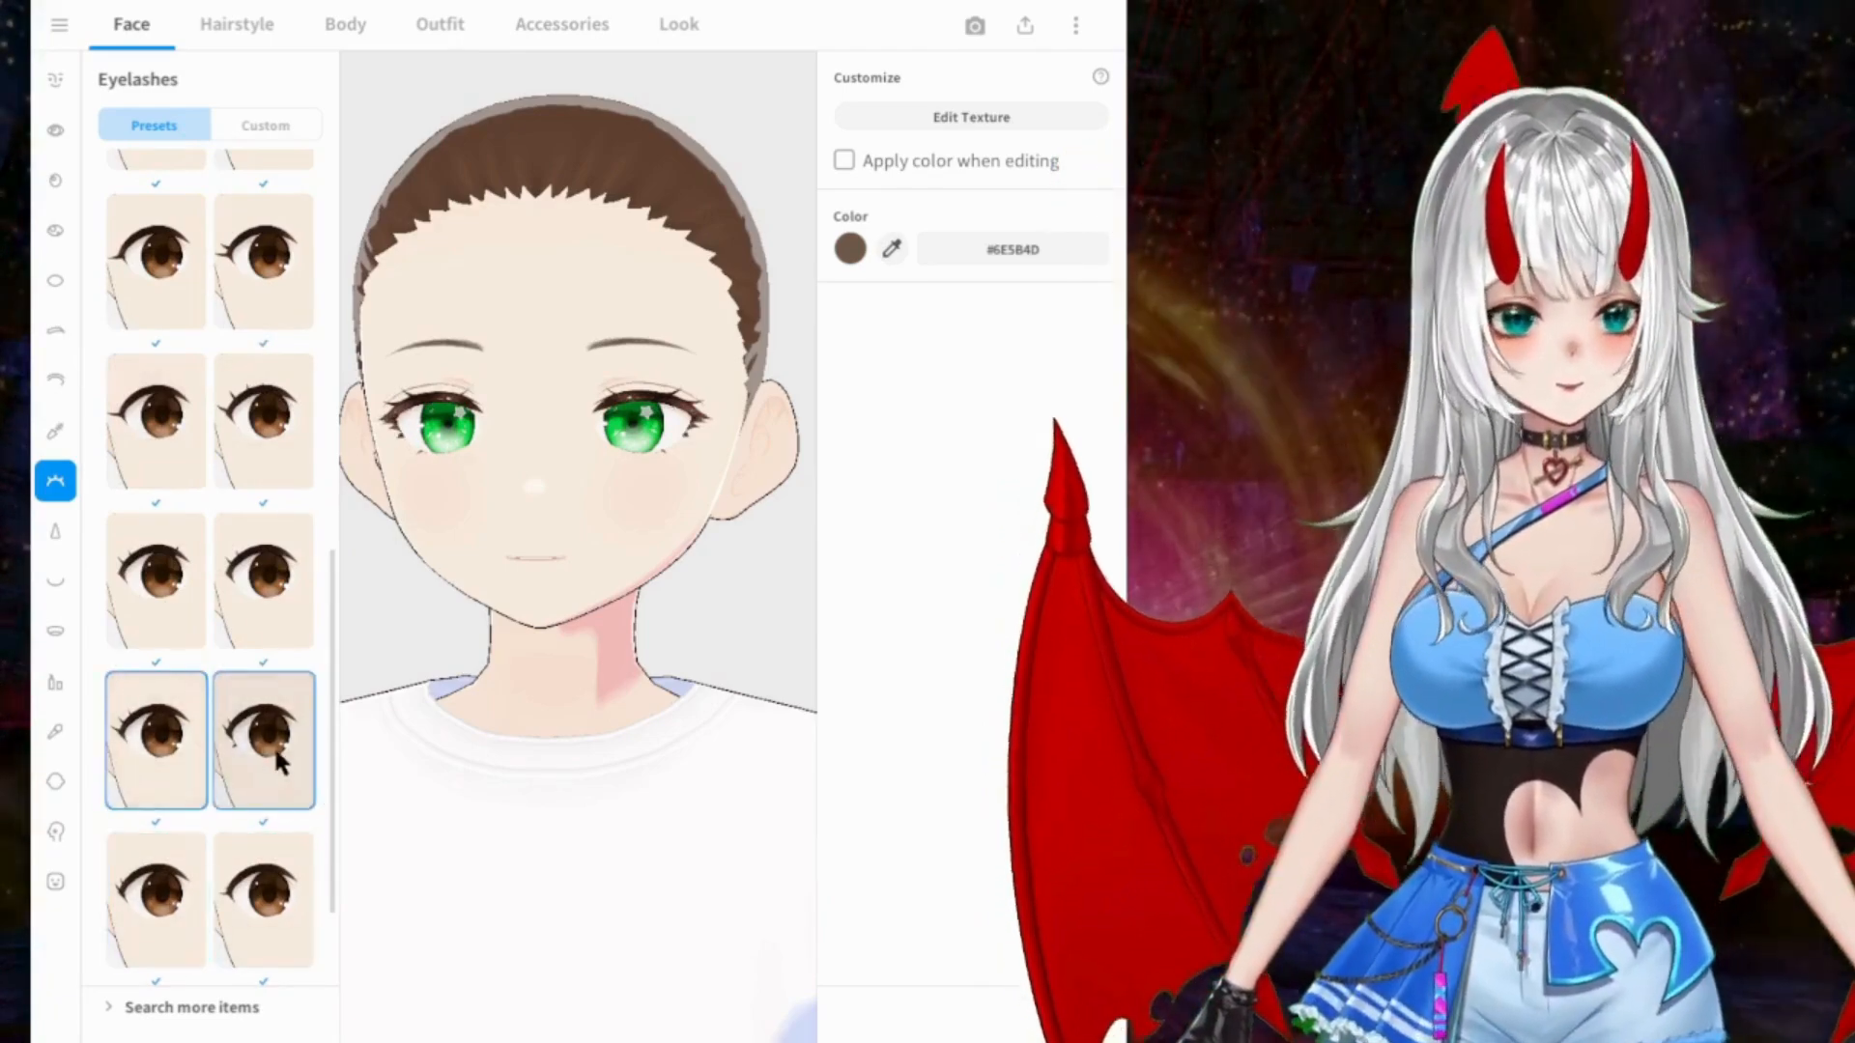
Step: Try several nose presets, checking the face from the side, and apply the first one in the second row
left_click(50, 526)
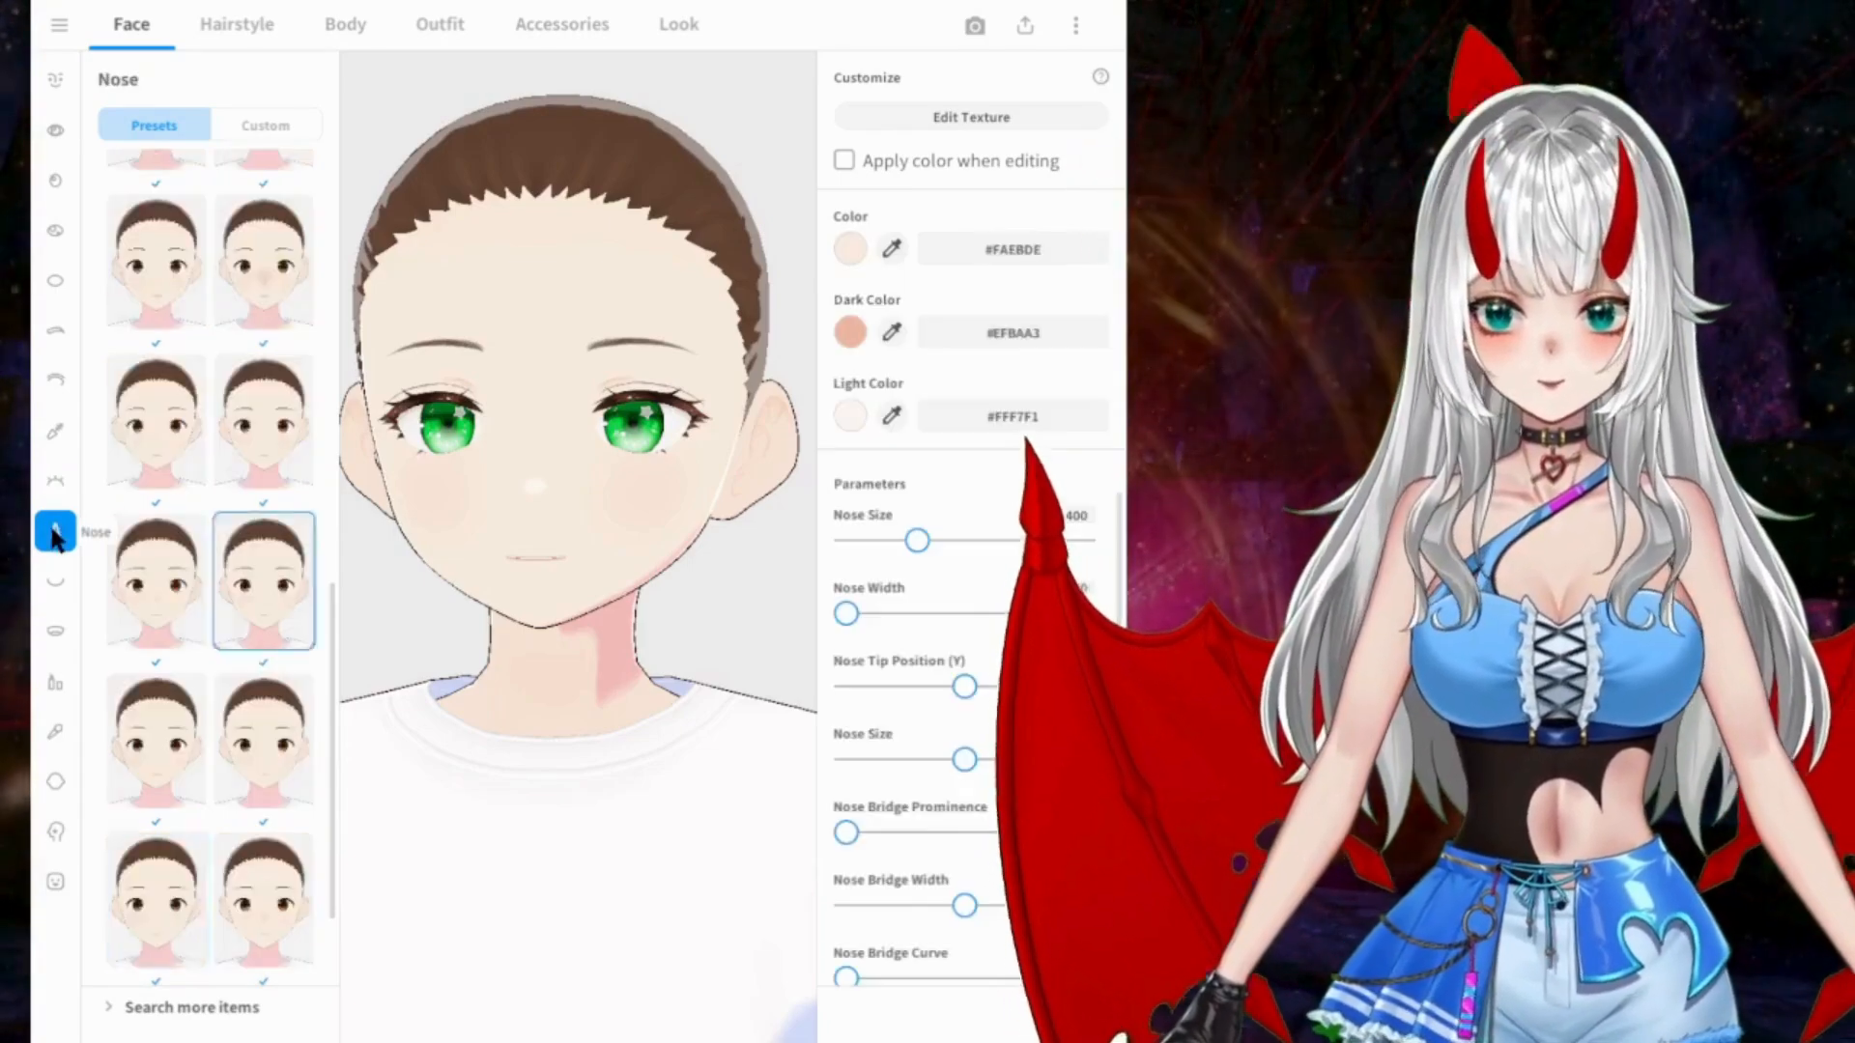
right_click_drag(572, 448, 496, 443)
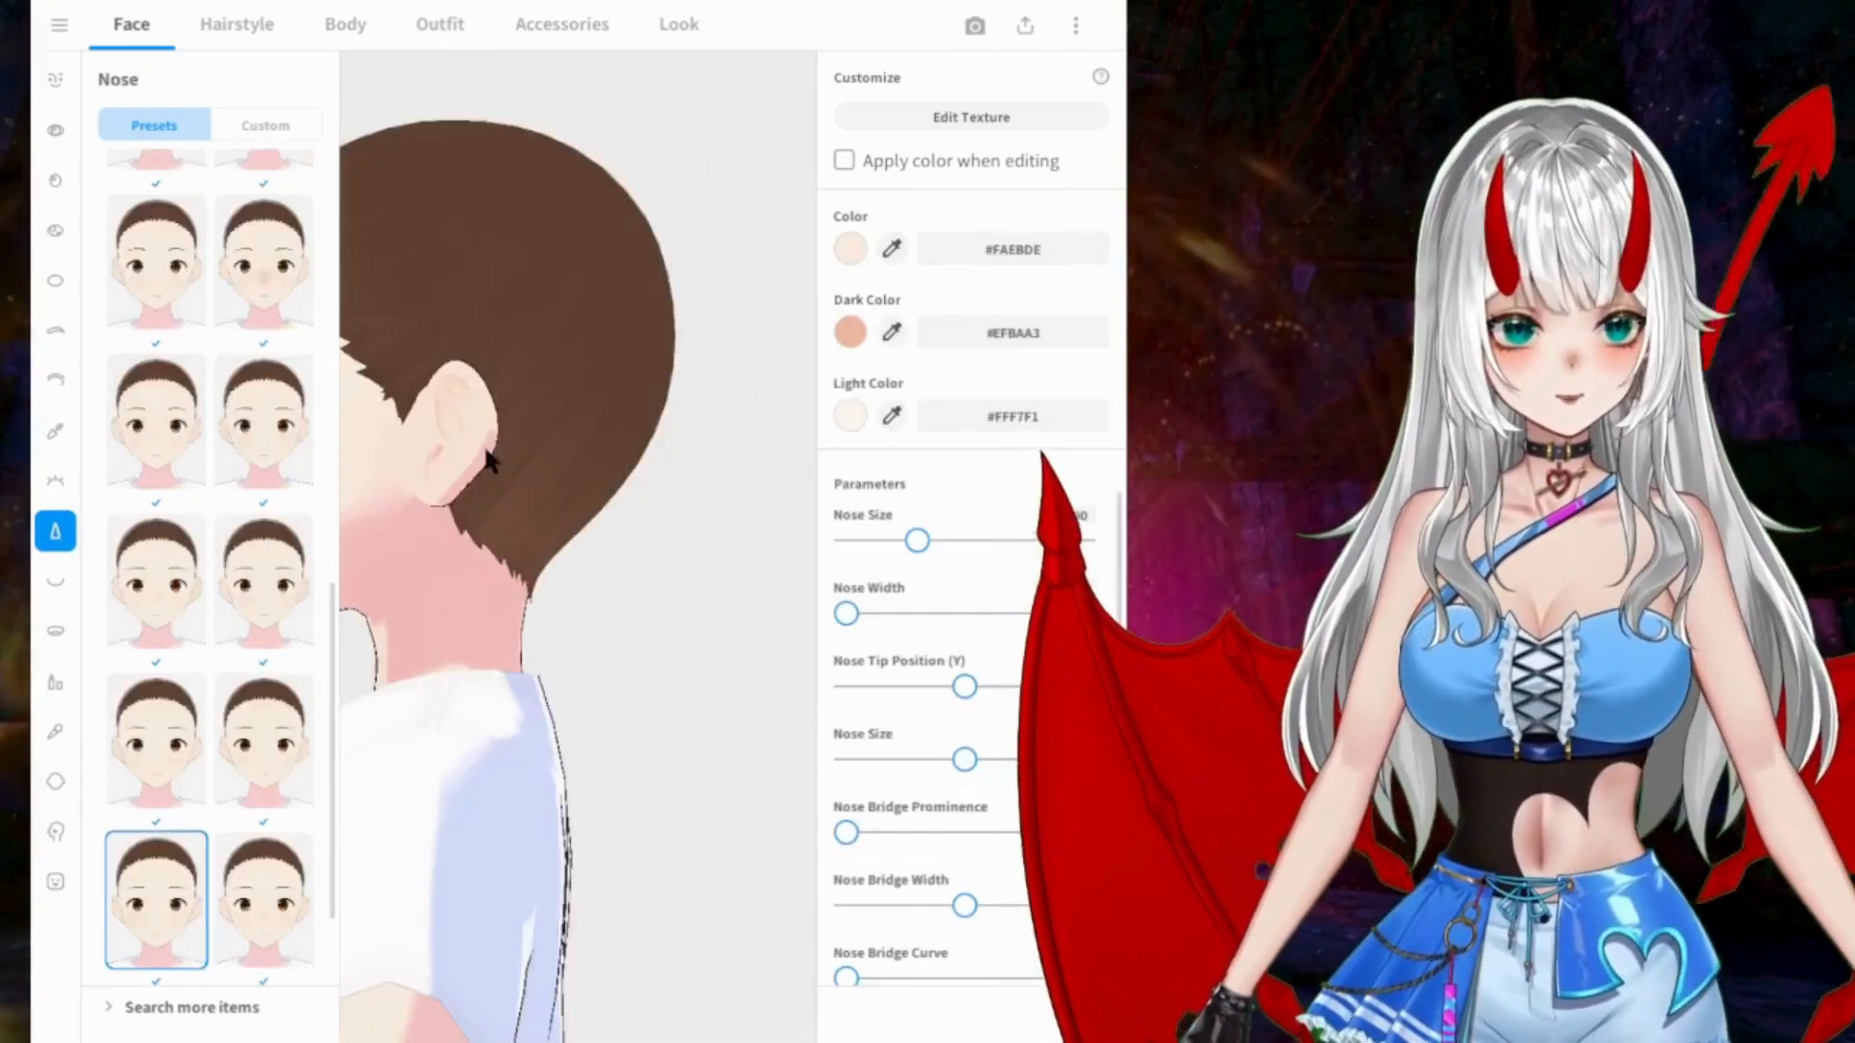
middle_click_drag(497, 442, 543, 433)
right_click_drag(543, 433, 644, 454)
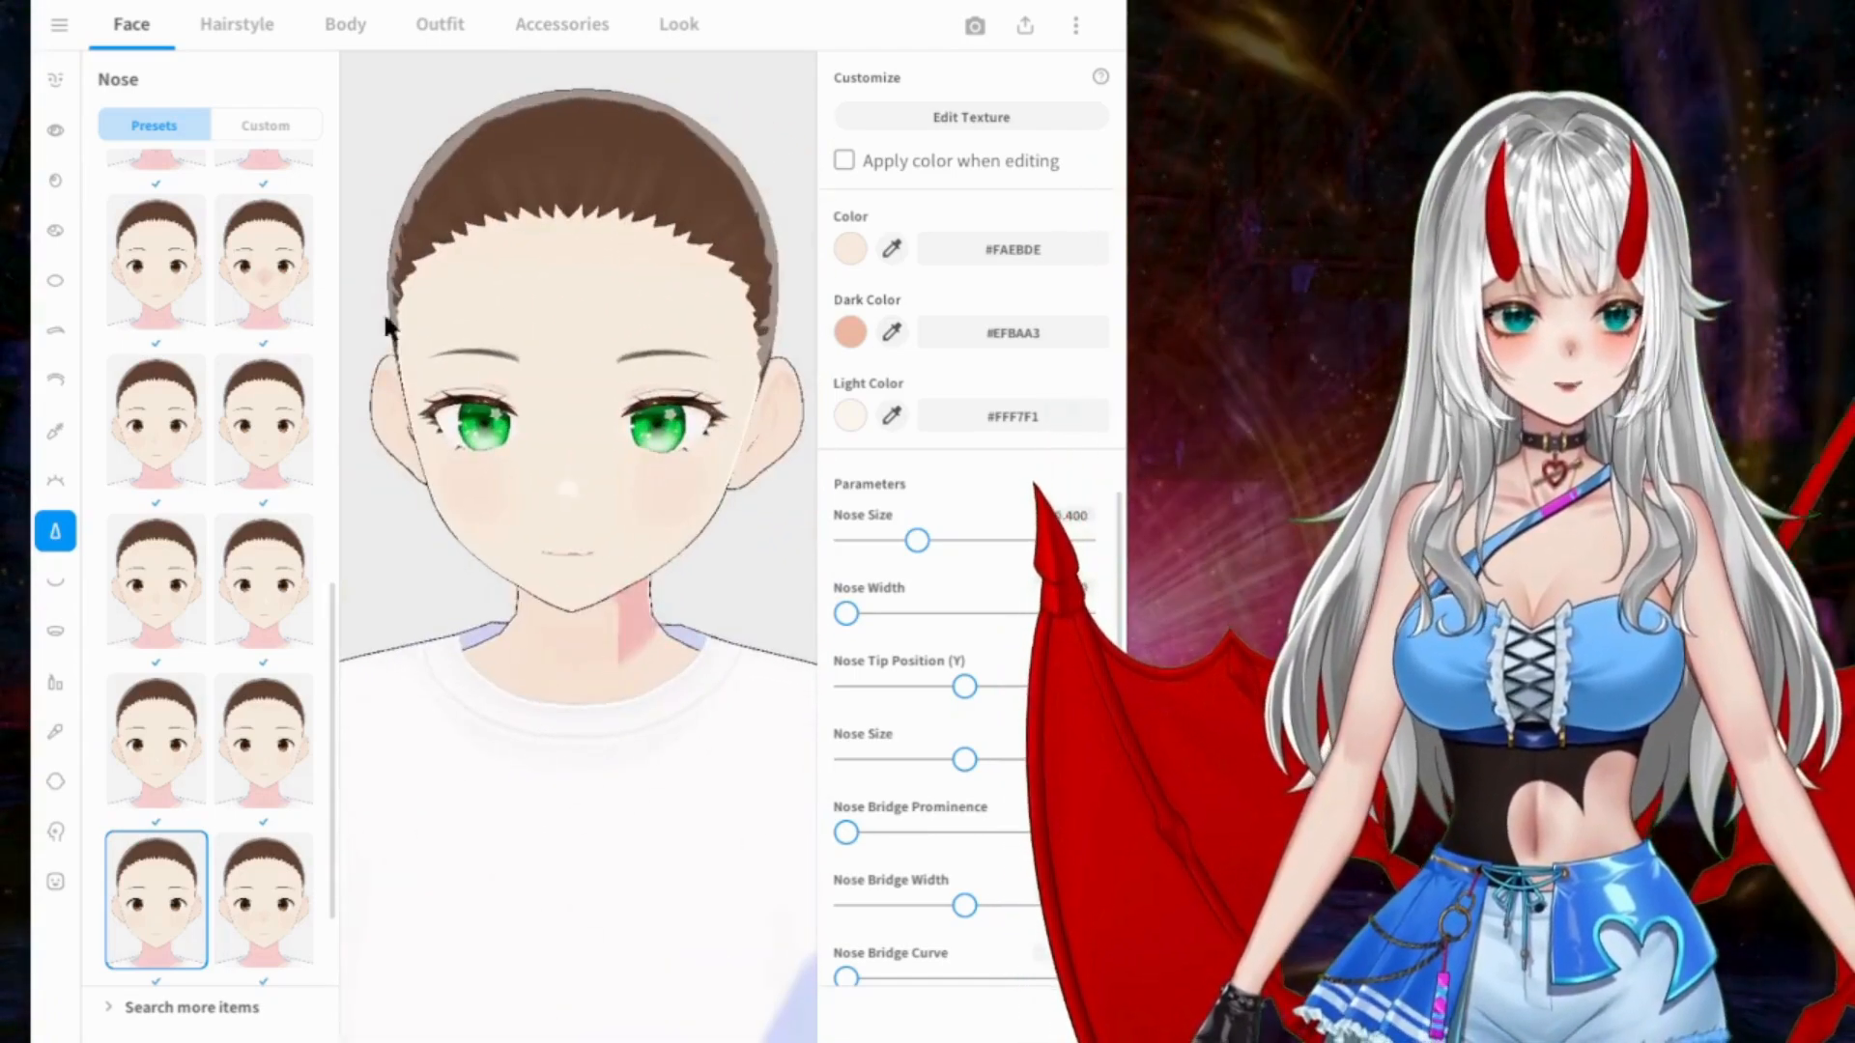
left_click(264, 267)
left_click(187, 273)
scroll(186, 275, "up", 3)
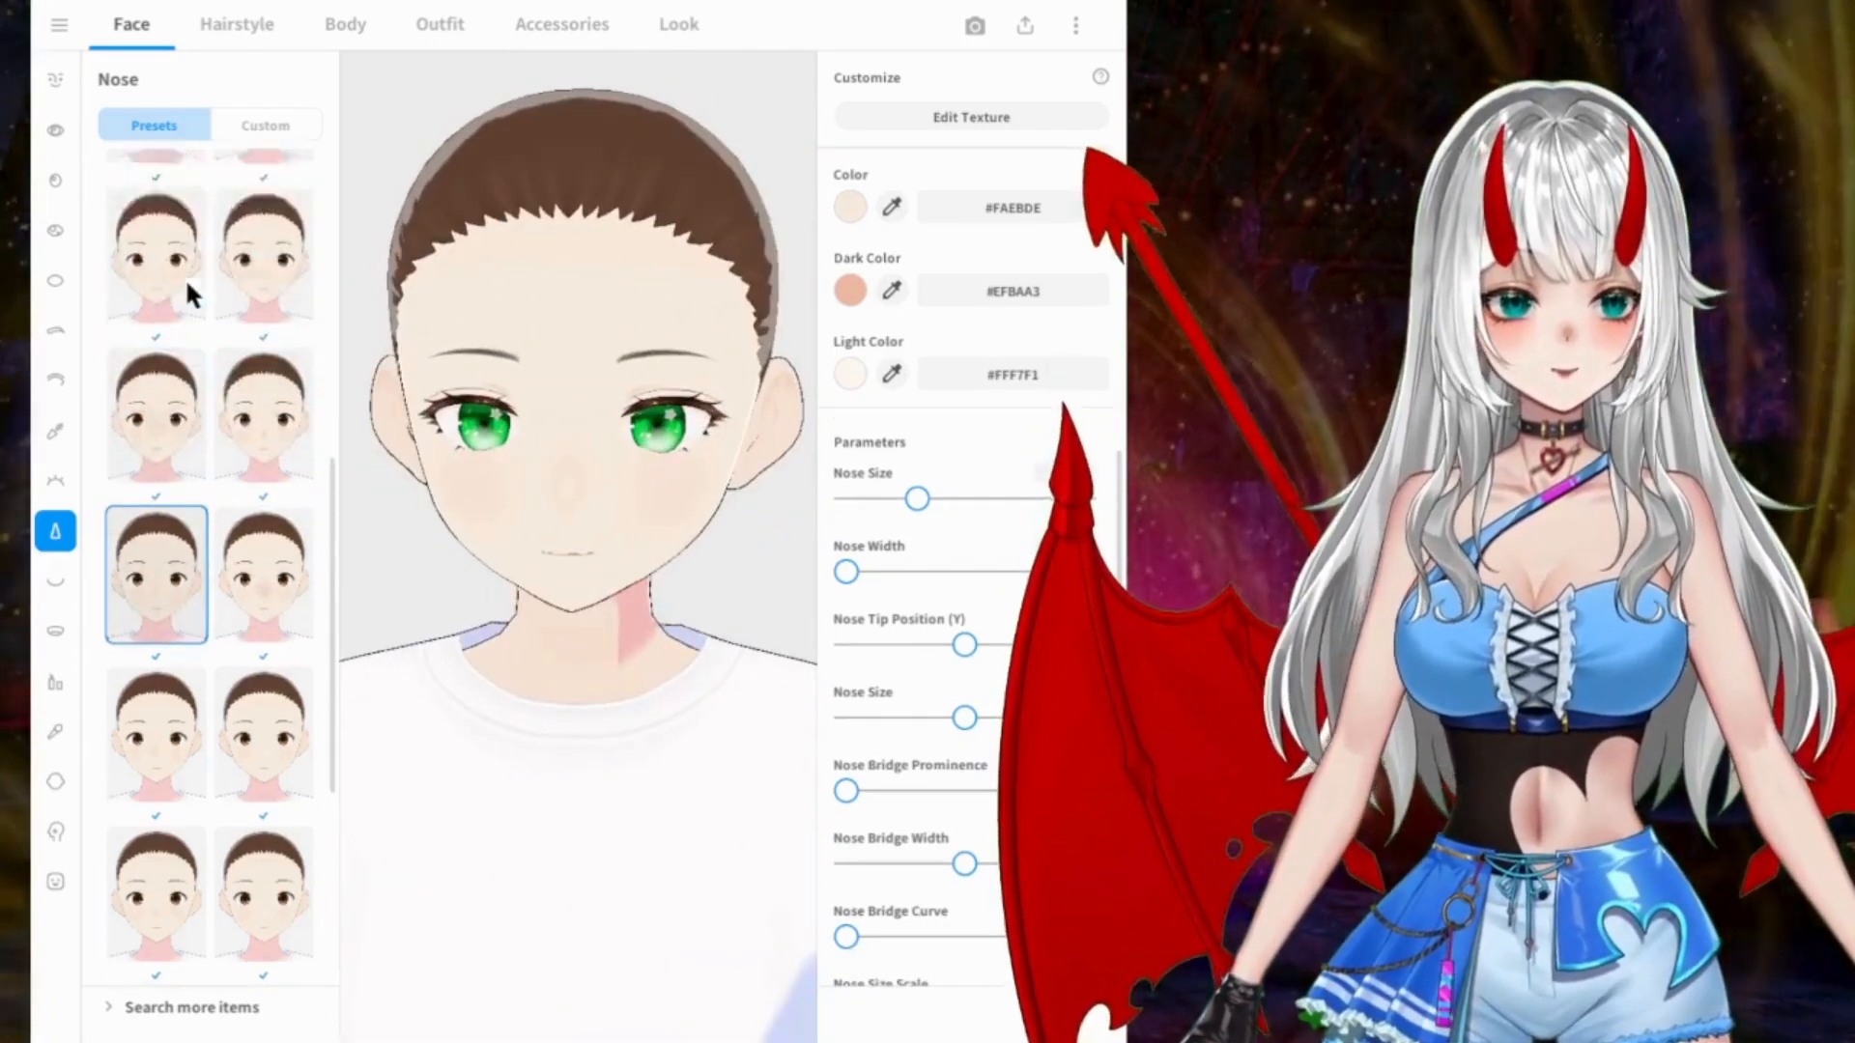
scroll(184, 281, "up", 3)
left_click(273, 253)
right_click_drag(618, 436, 624, 400)
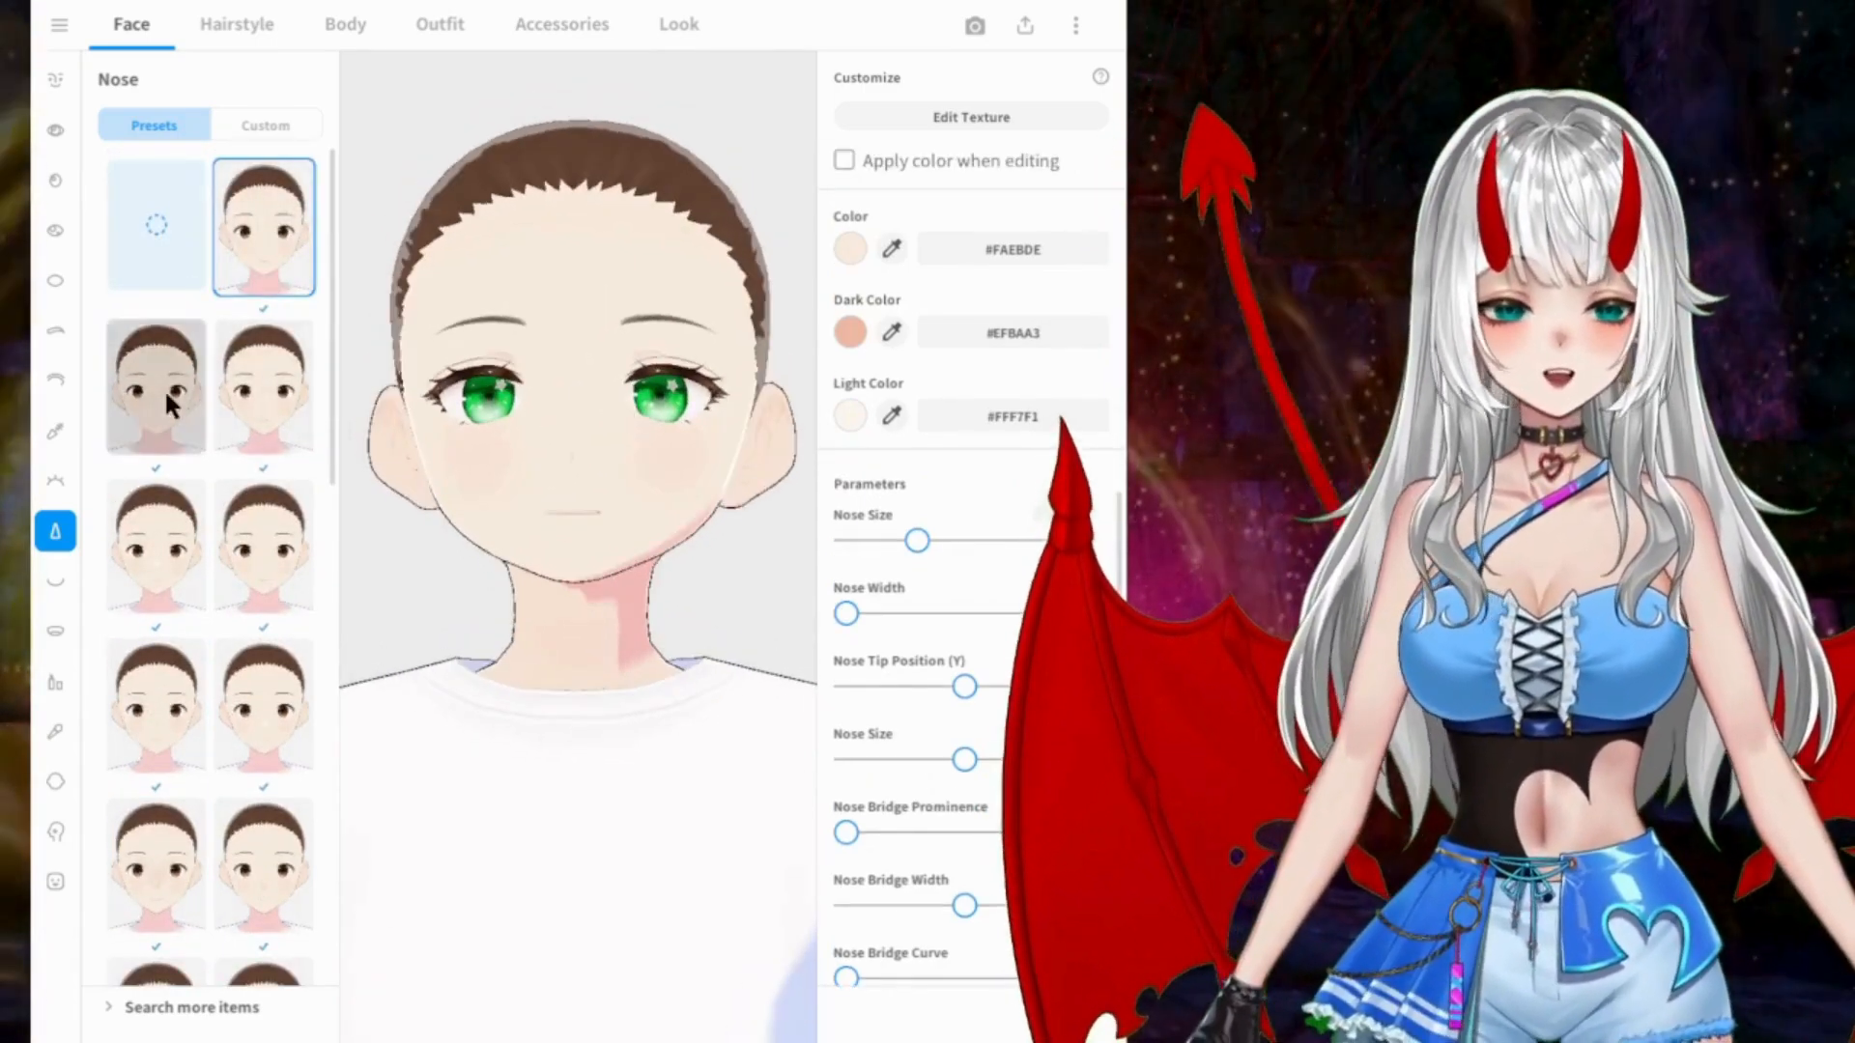
left_click(169, 404)
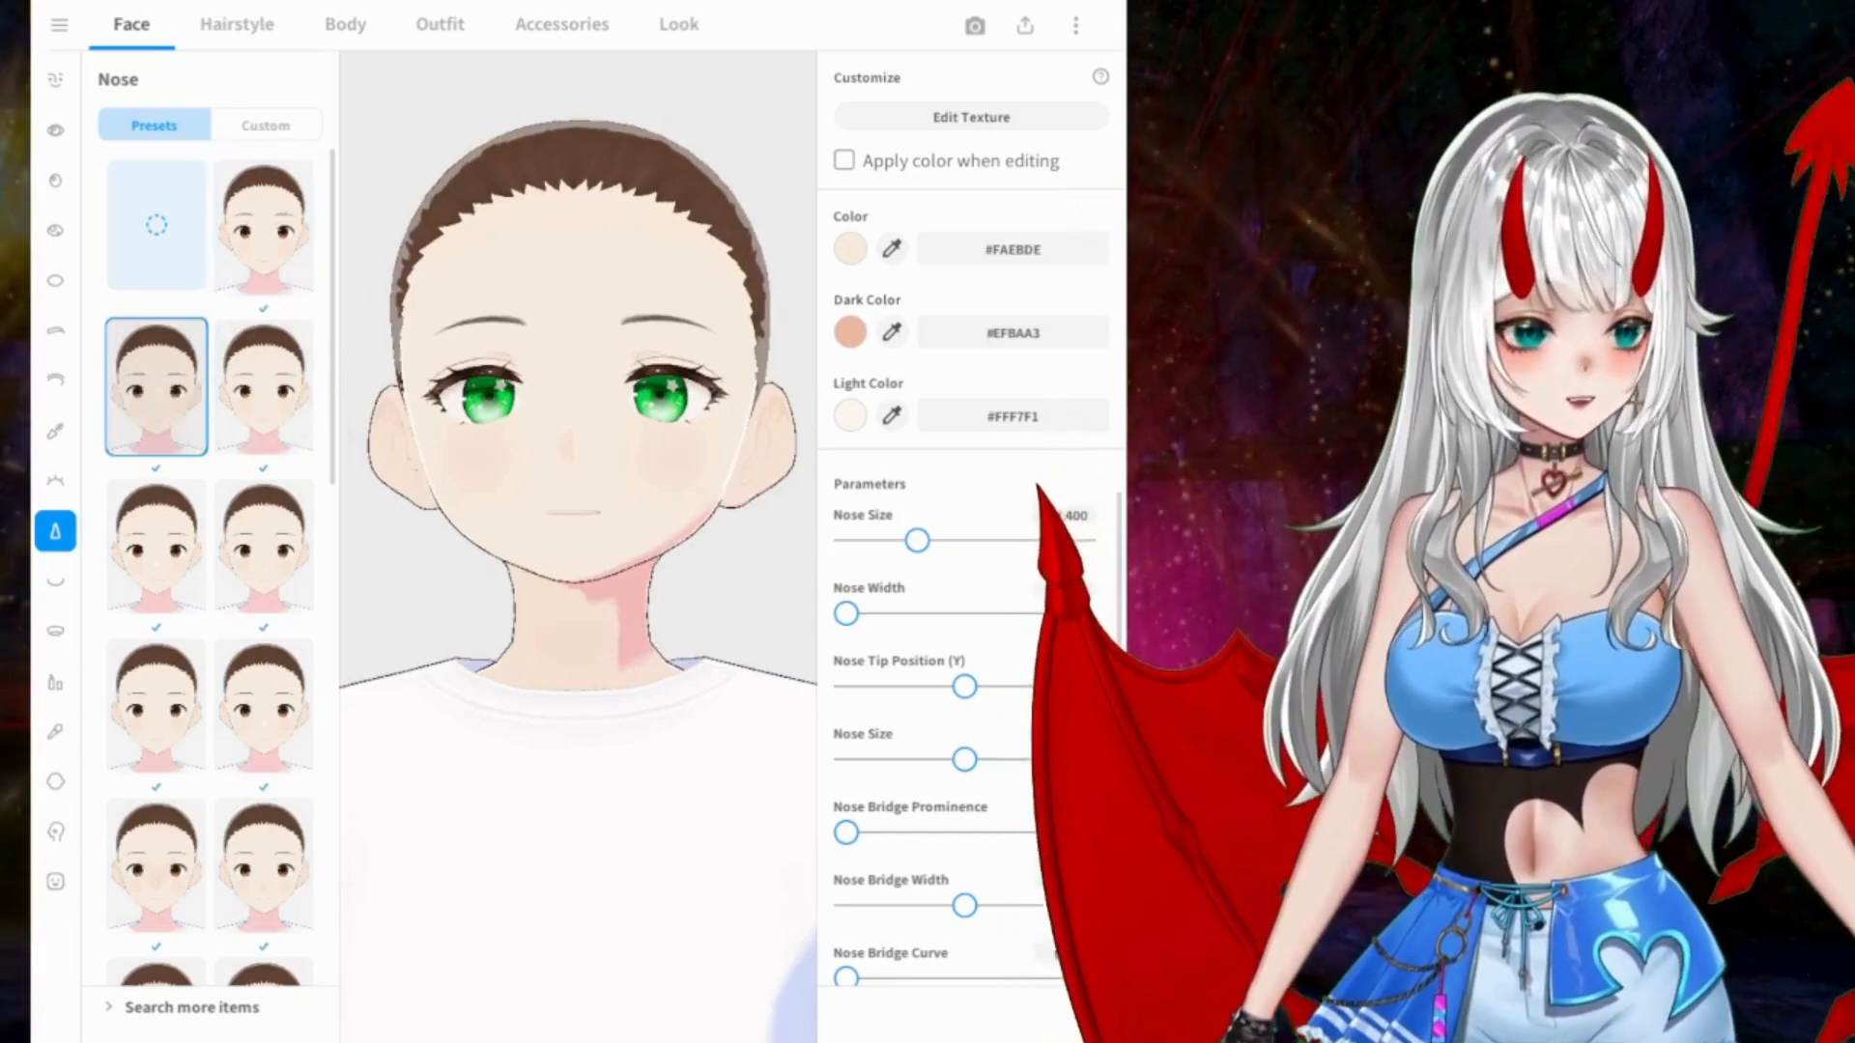
Step: Set the nose's Dark Color to the darker tone #D09981 and check the nose shading on the face
left_click(844, 329)
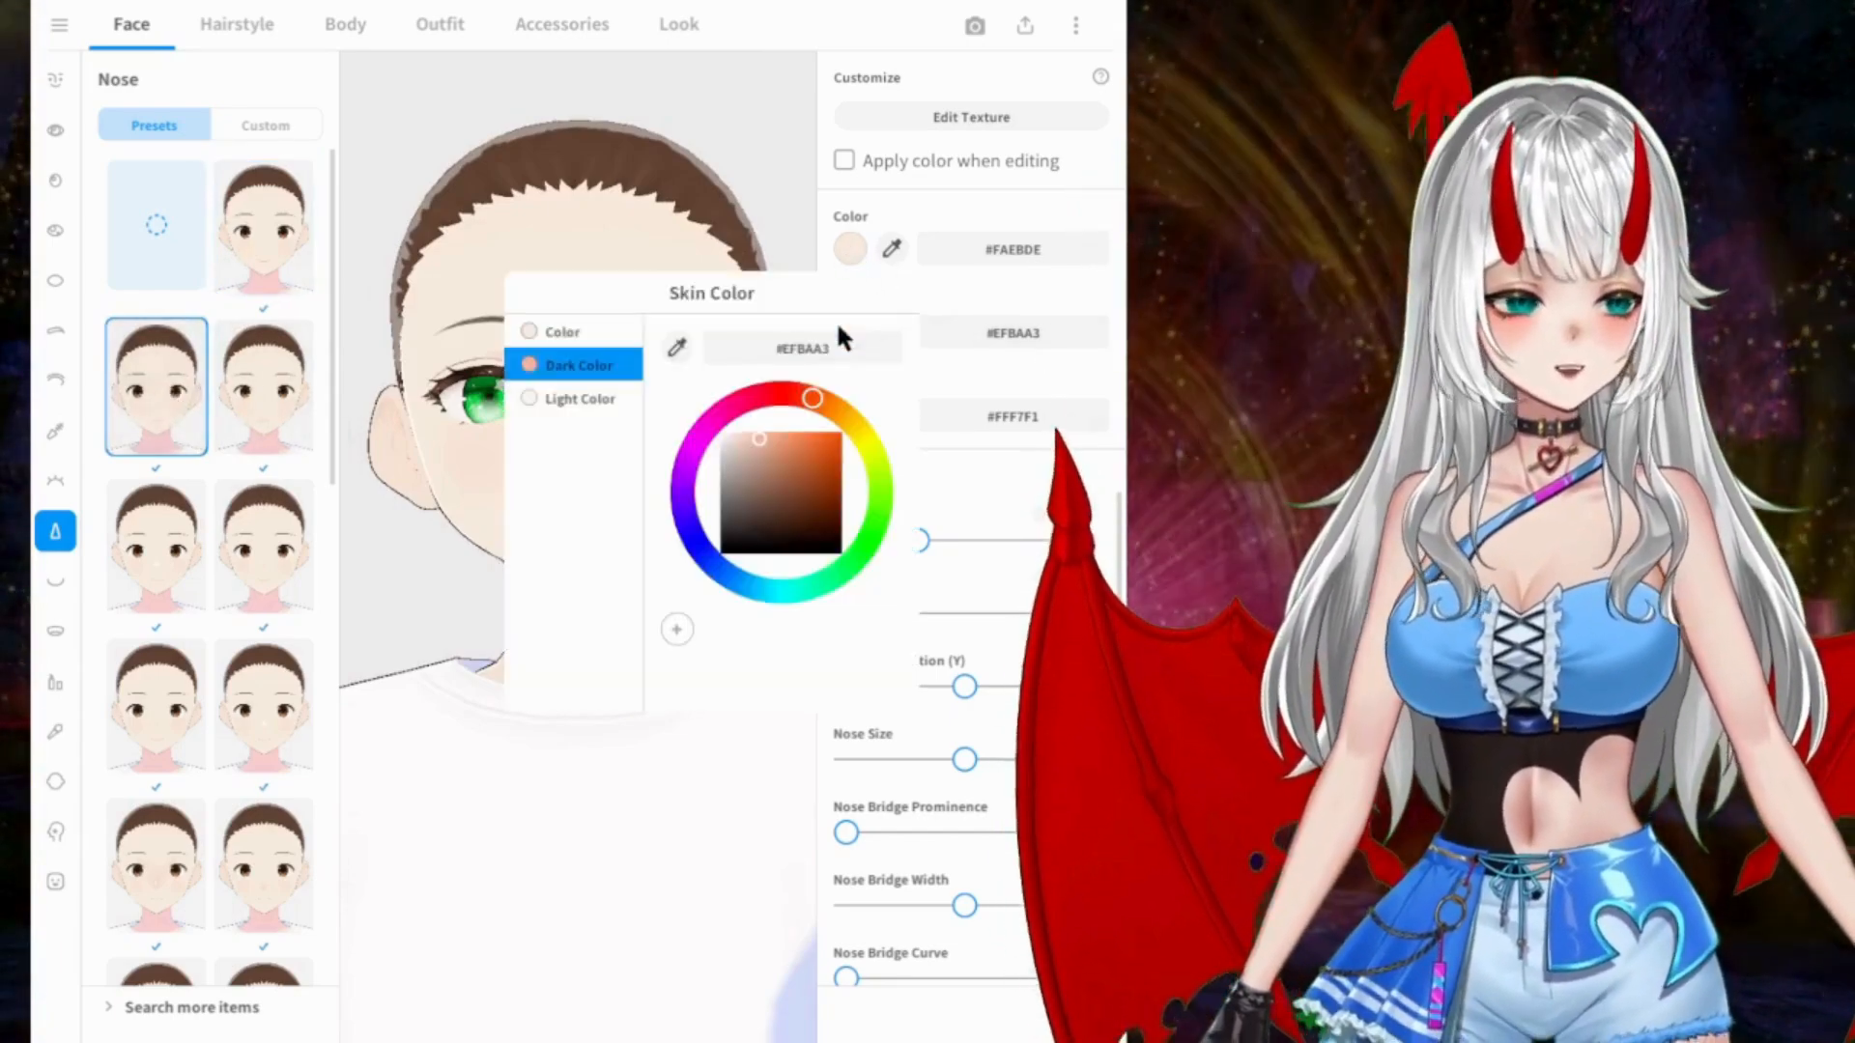
left_click(767, 454)
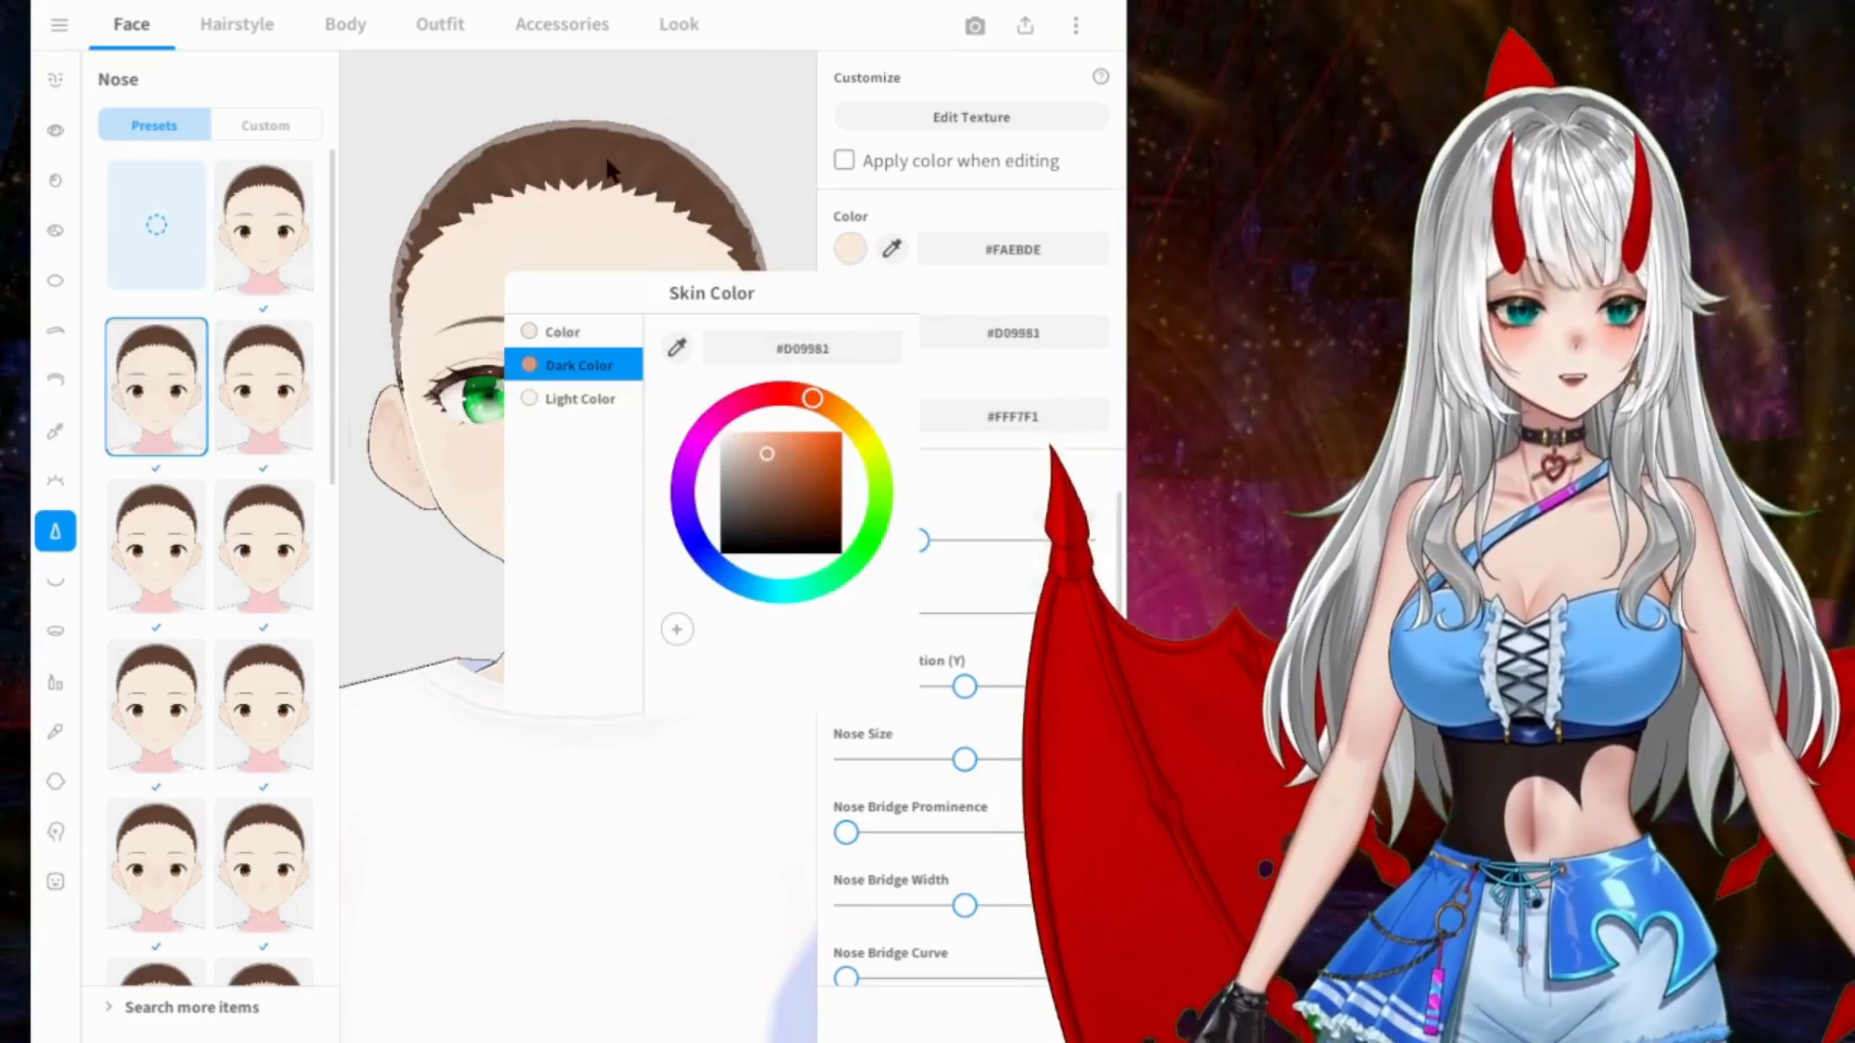
left_click(691, 198)
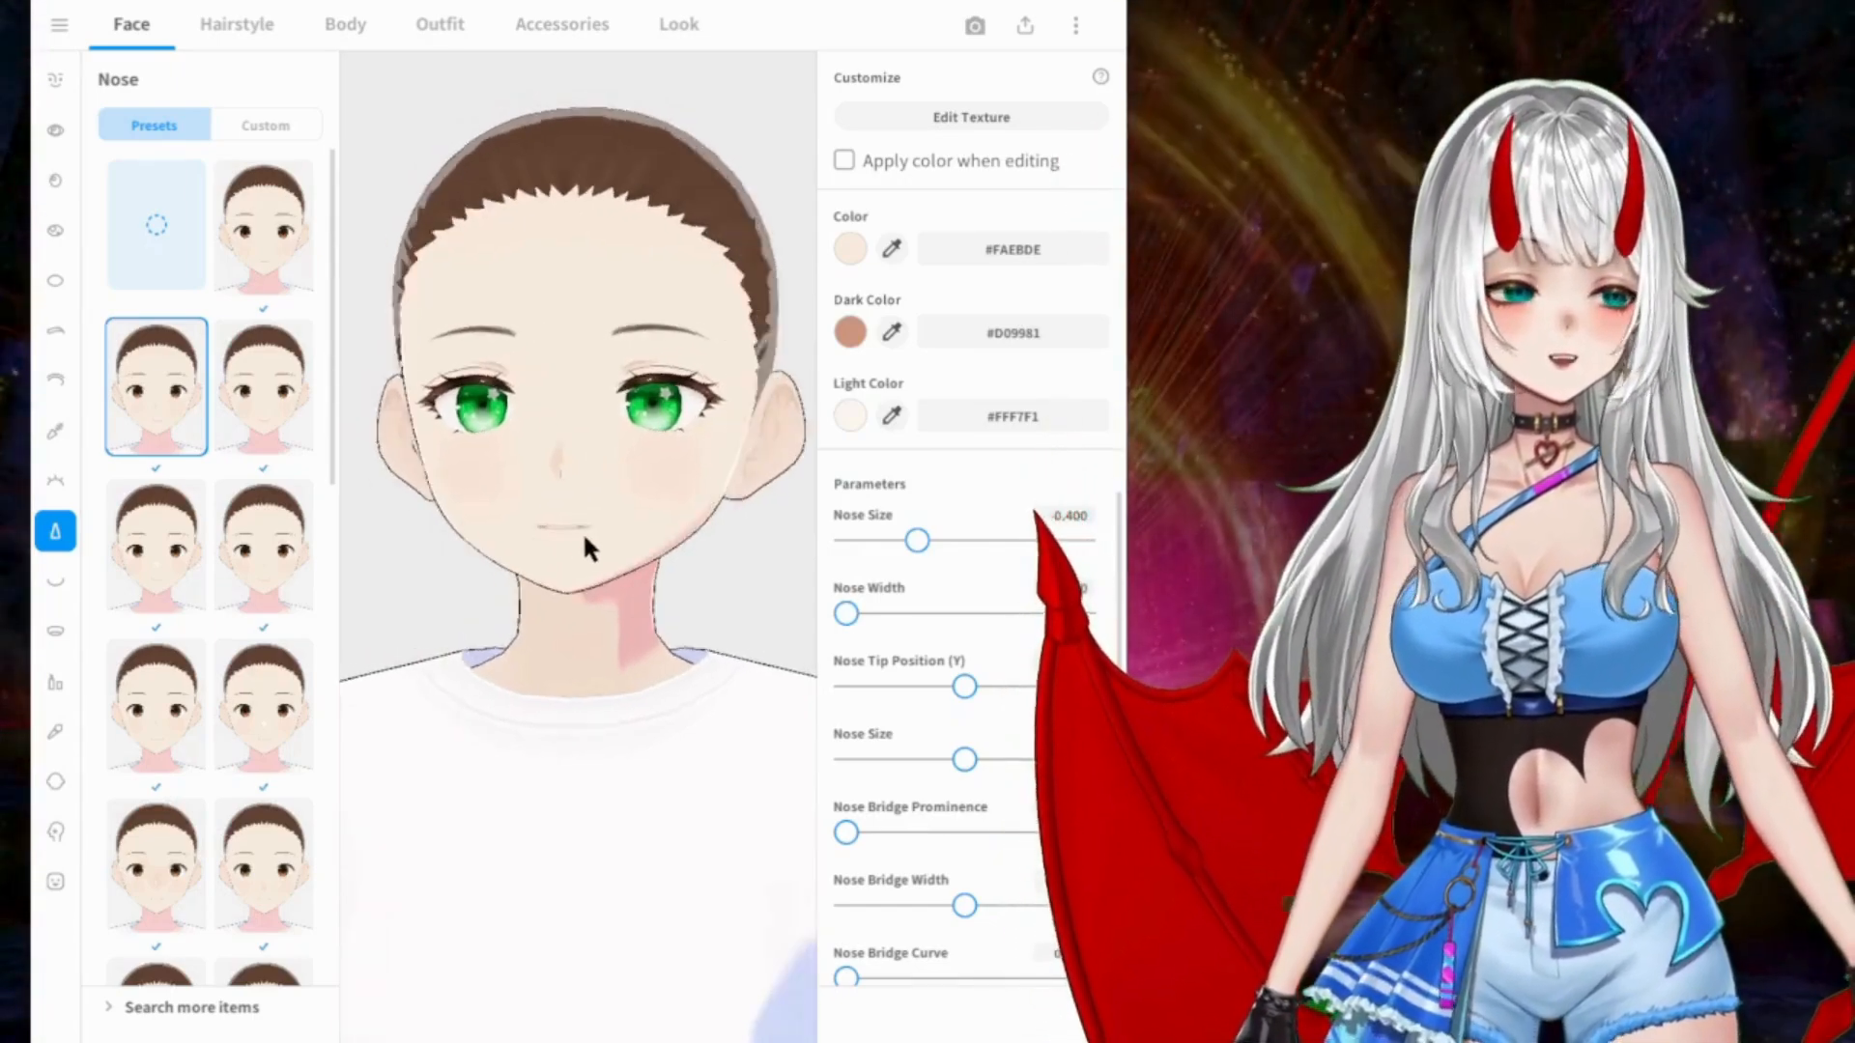
mouse_move(595, 541)
left_mouse_down()
mouse_move(509, 547)
mouse_move(589, 560)
left_mouse_up()
mouse_move(565, 582)
right_mouse_down()
mouse_move(593, 582)
mouse_move(571, 586)
right_mouse_up()
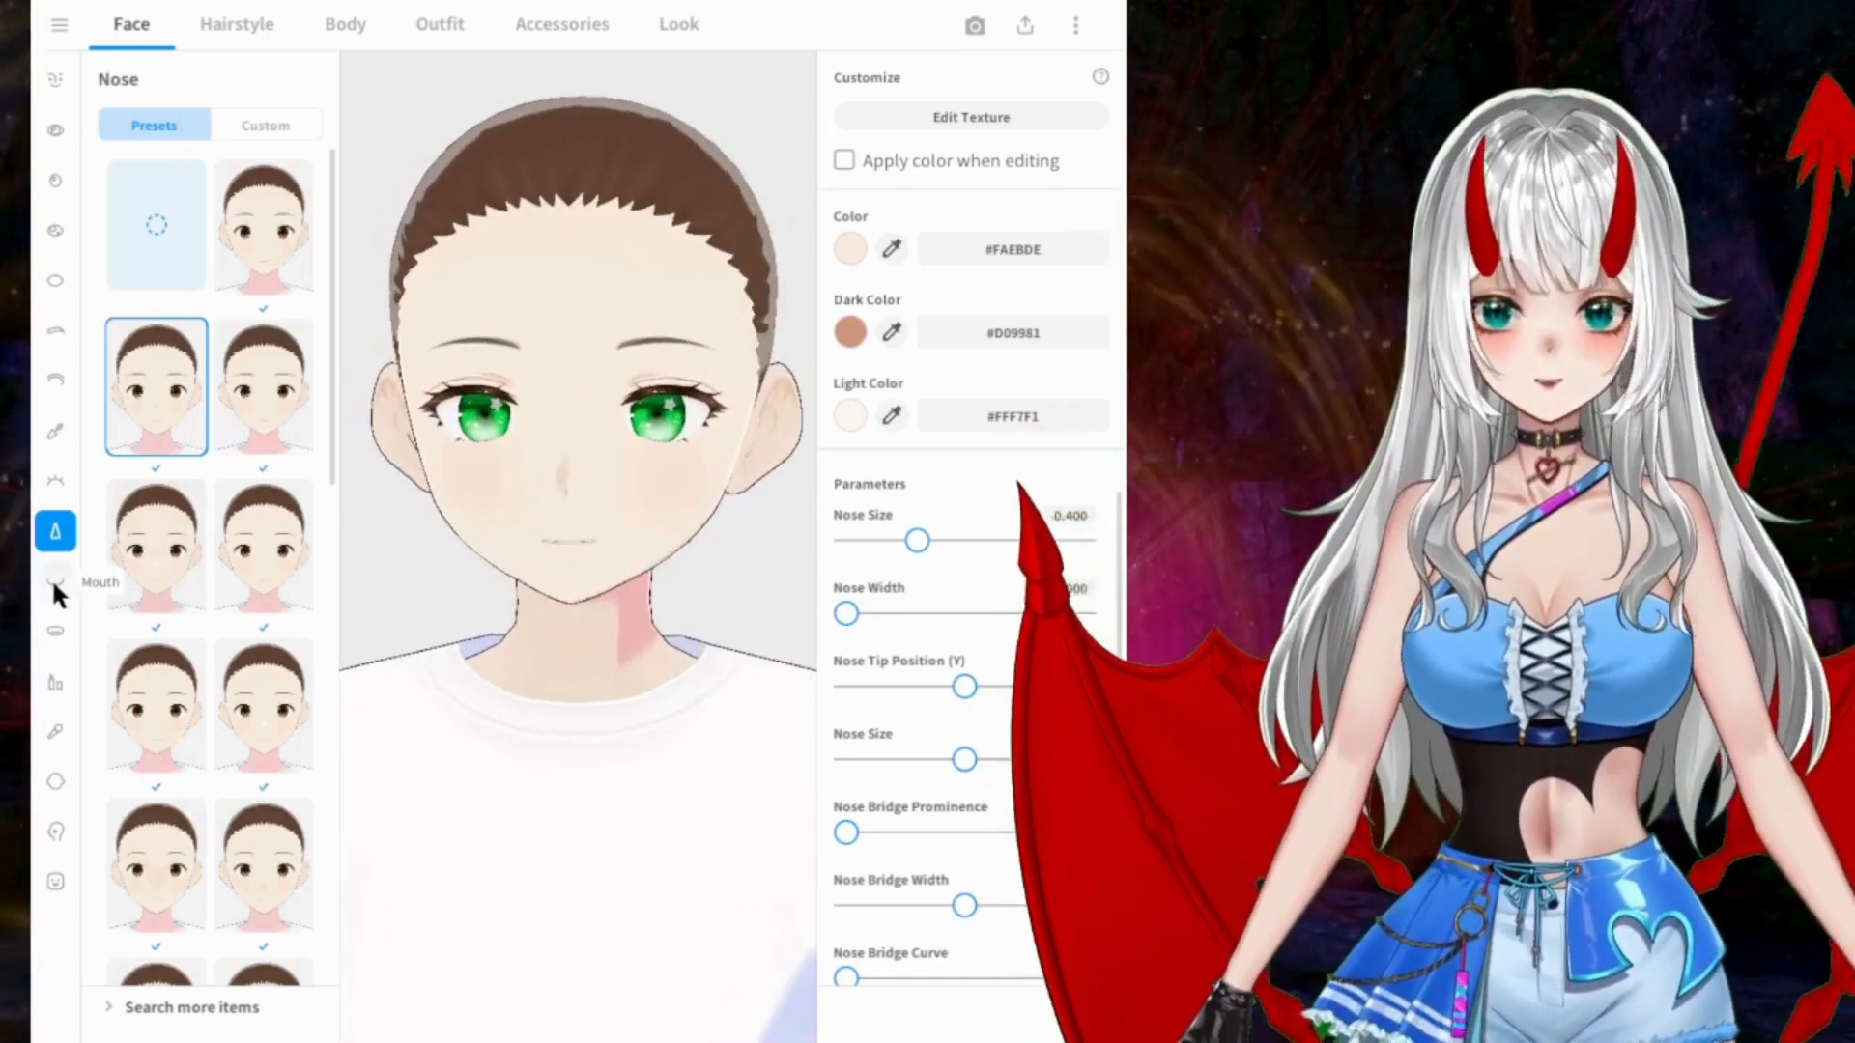
Step: Try the mouth presets and apply the one beside the empty option
left_click(54, 583)
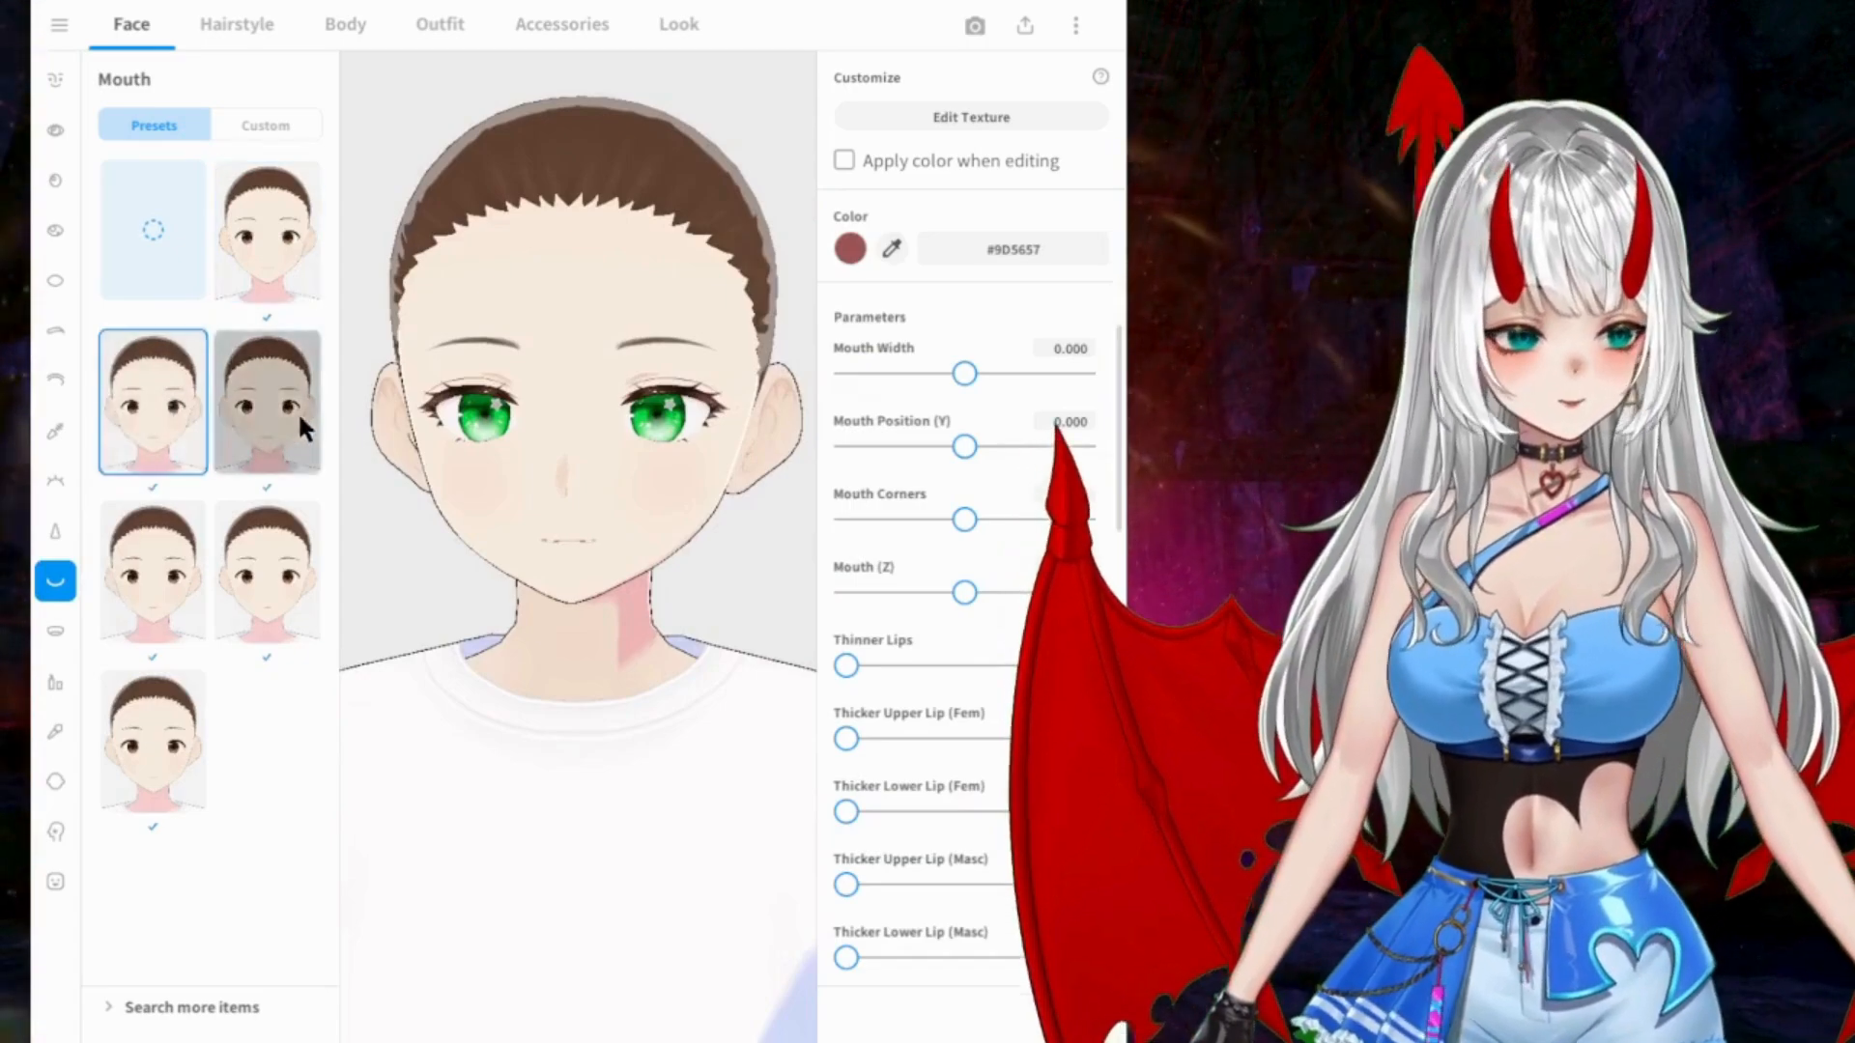
left_click(268, 404)
left_click(153, 570)
left_click(268, 570)
left_click(153, 697)
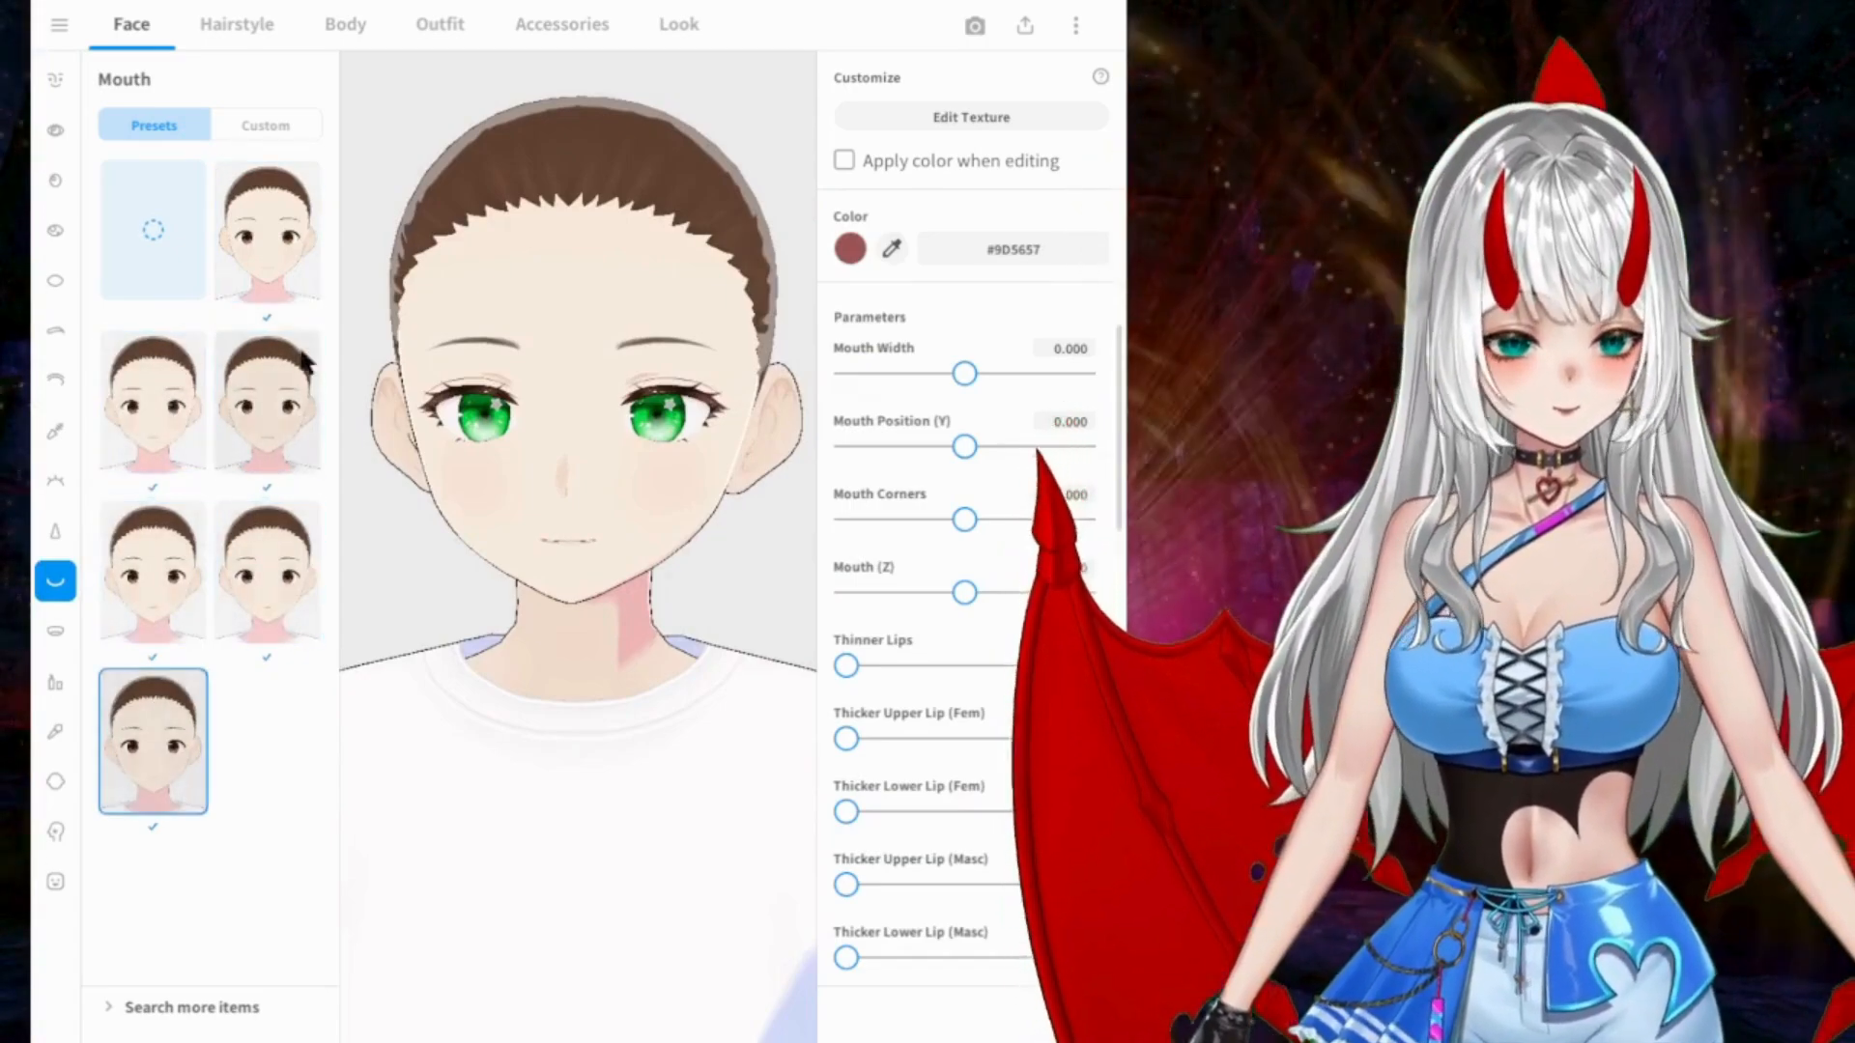
left_click(288, 253)
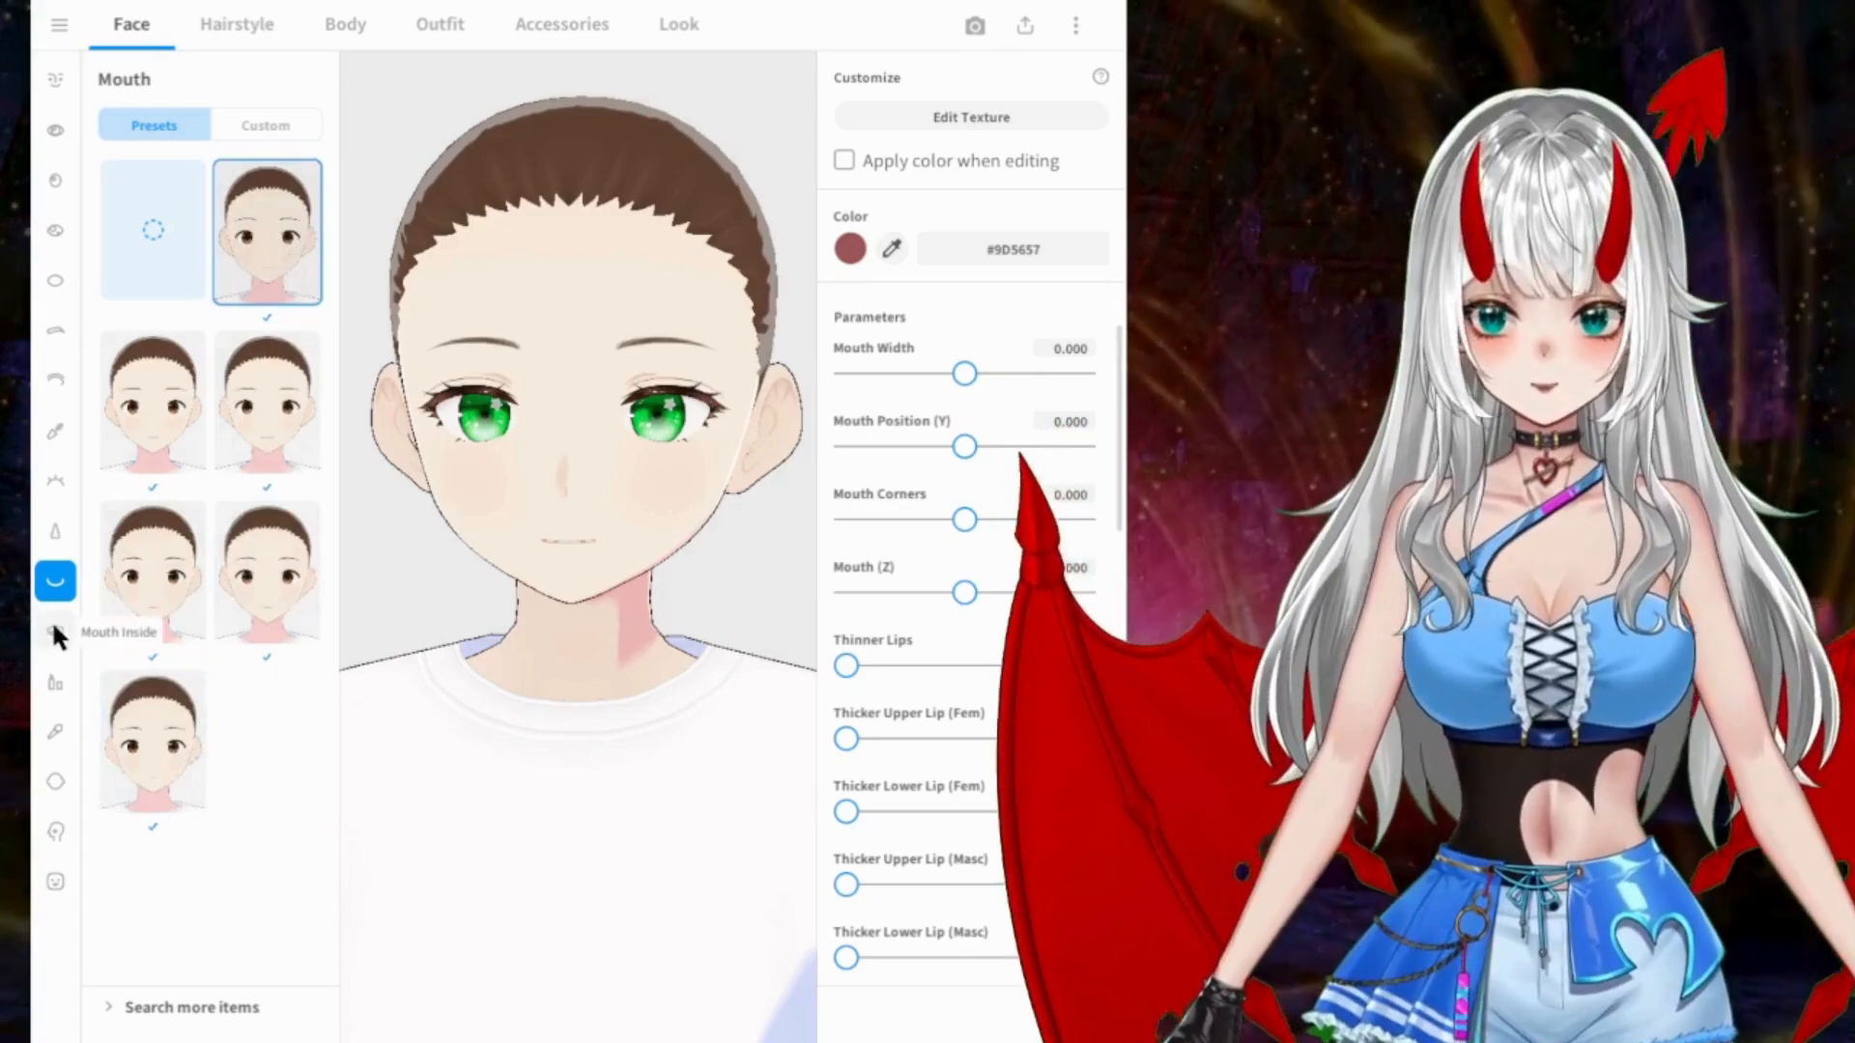
Step: Examine the Mouth Inside presets and the mouth's lip and teeth parameters, including vampire teeth, shark teeth and front teeth fangs
left_click(56, 634)
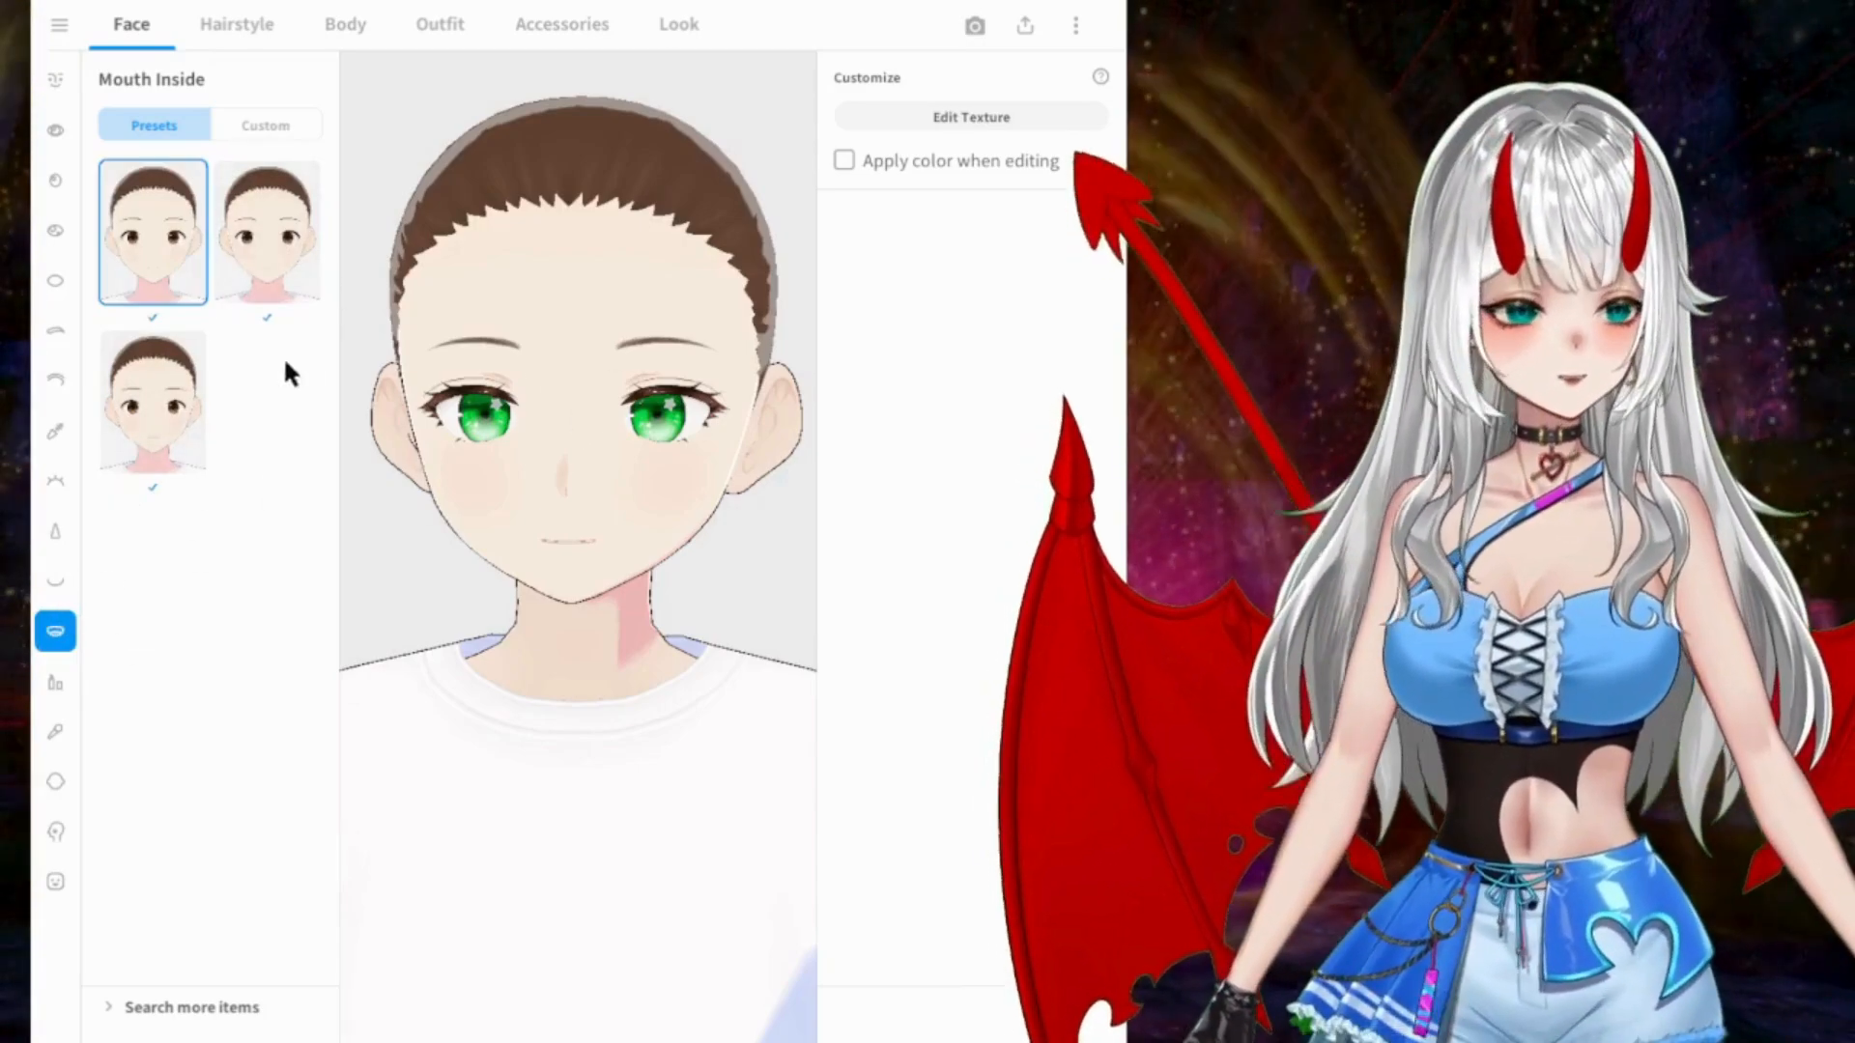
left_click(56, 581)
scroll(1005, 416, "down", 8)
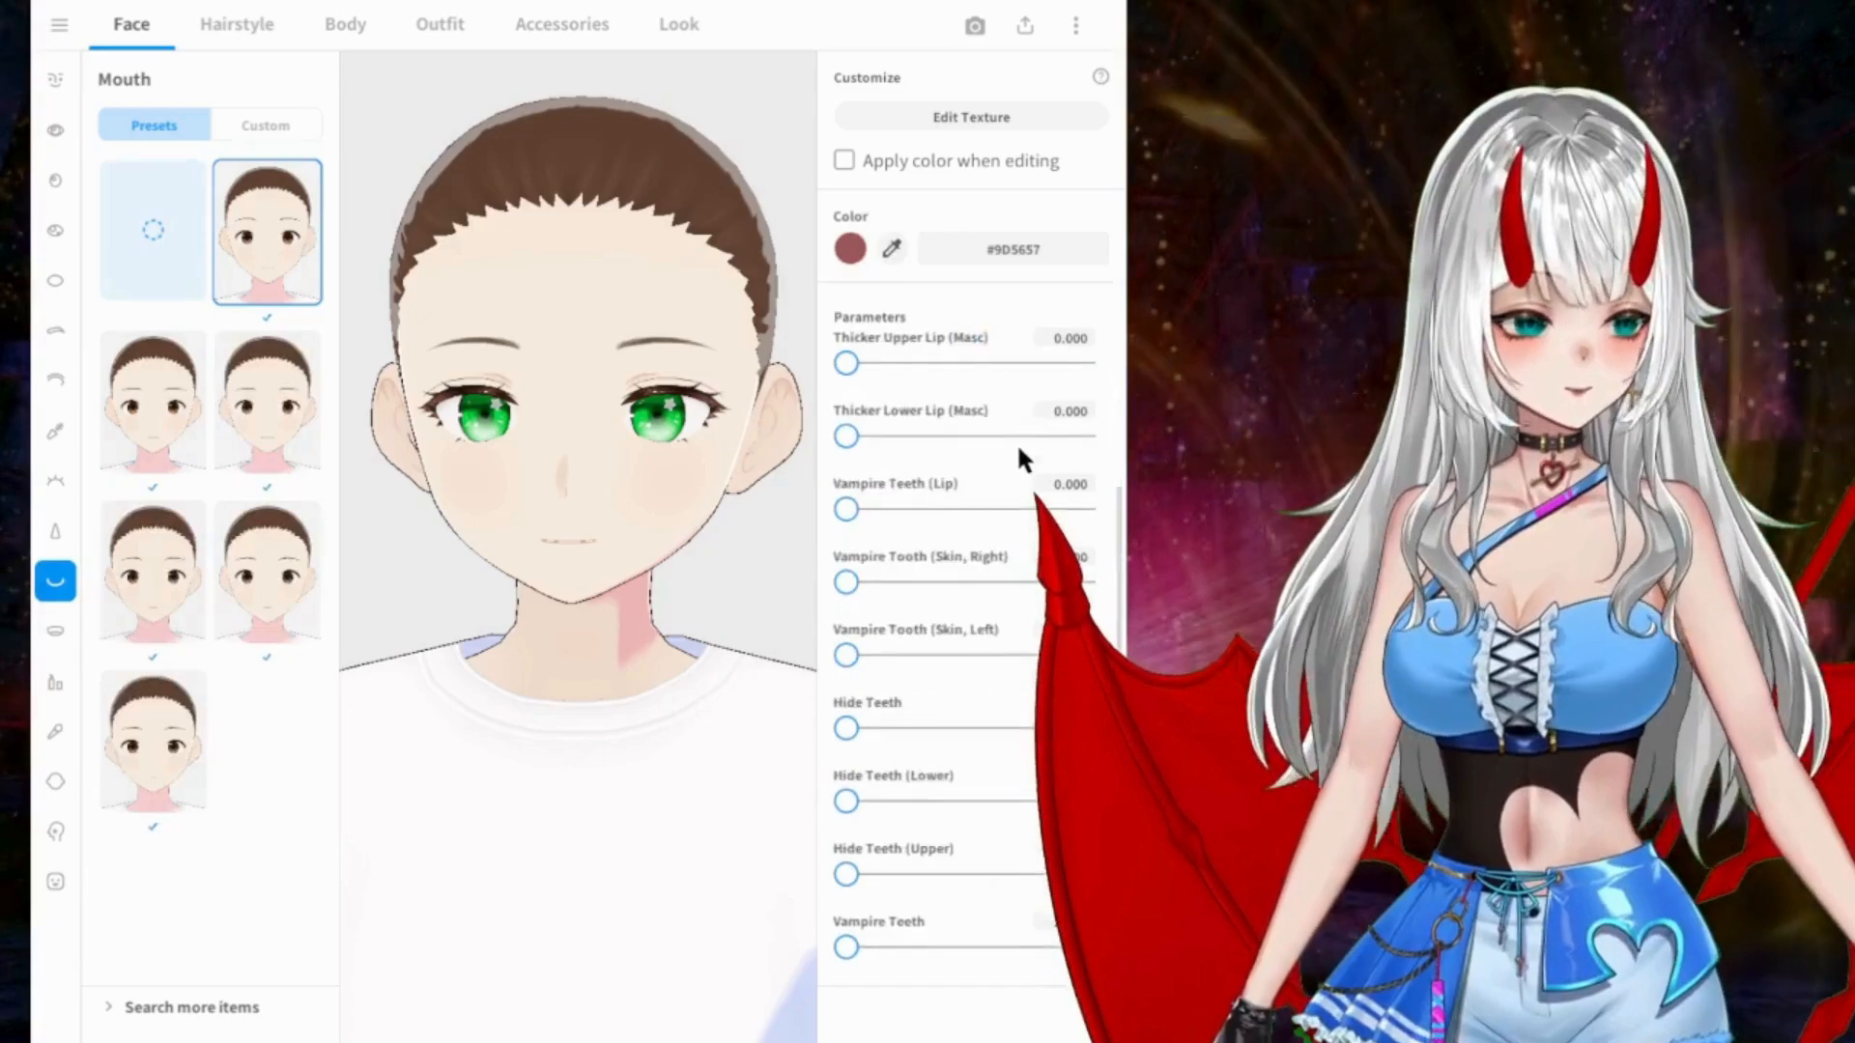
scroll(1102, 466, "down", 5)
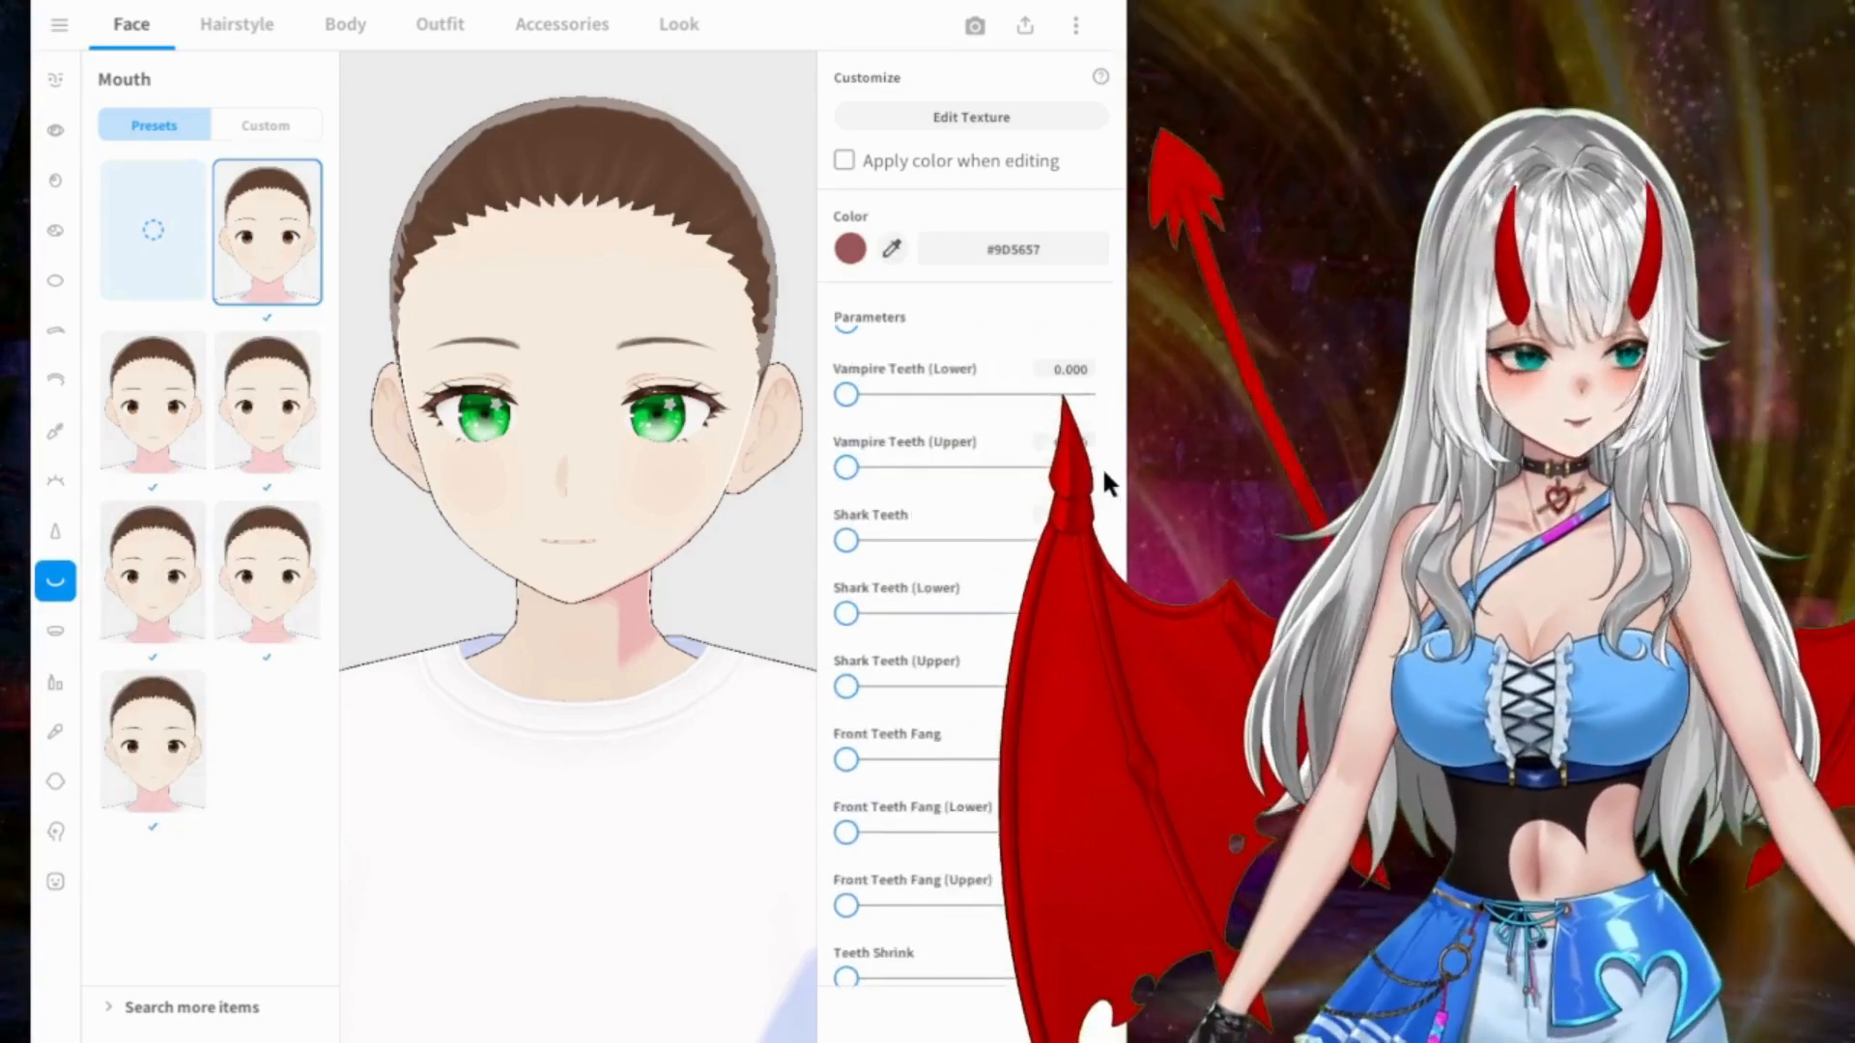
scroll(1102, 466, "down", 5)
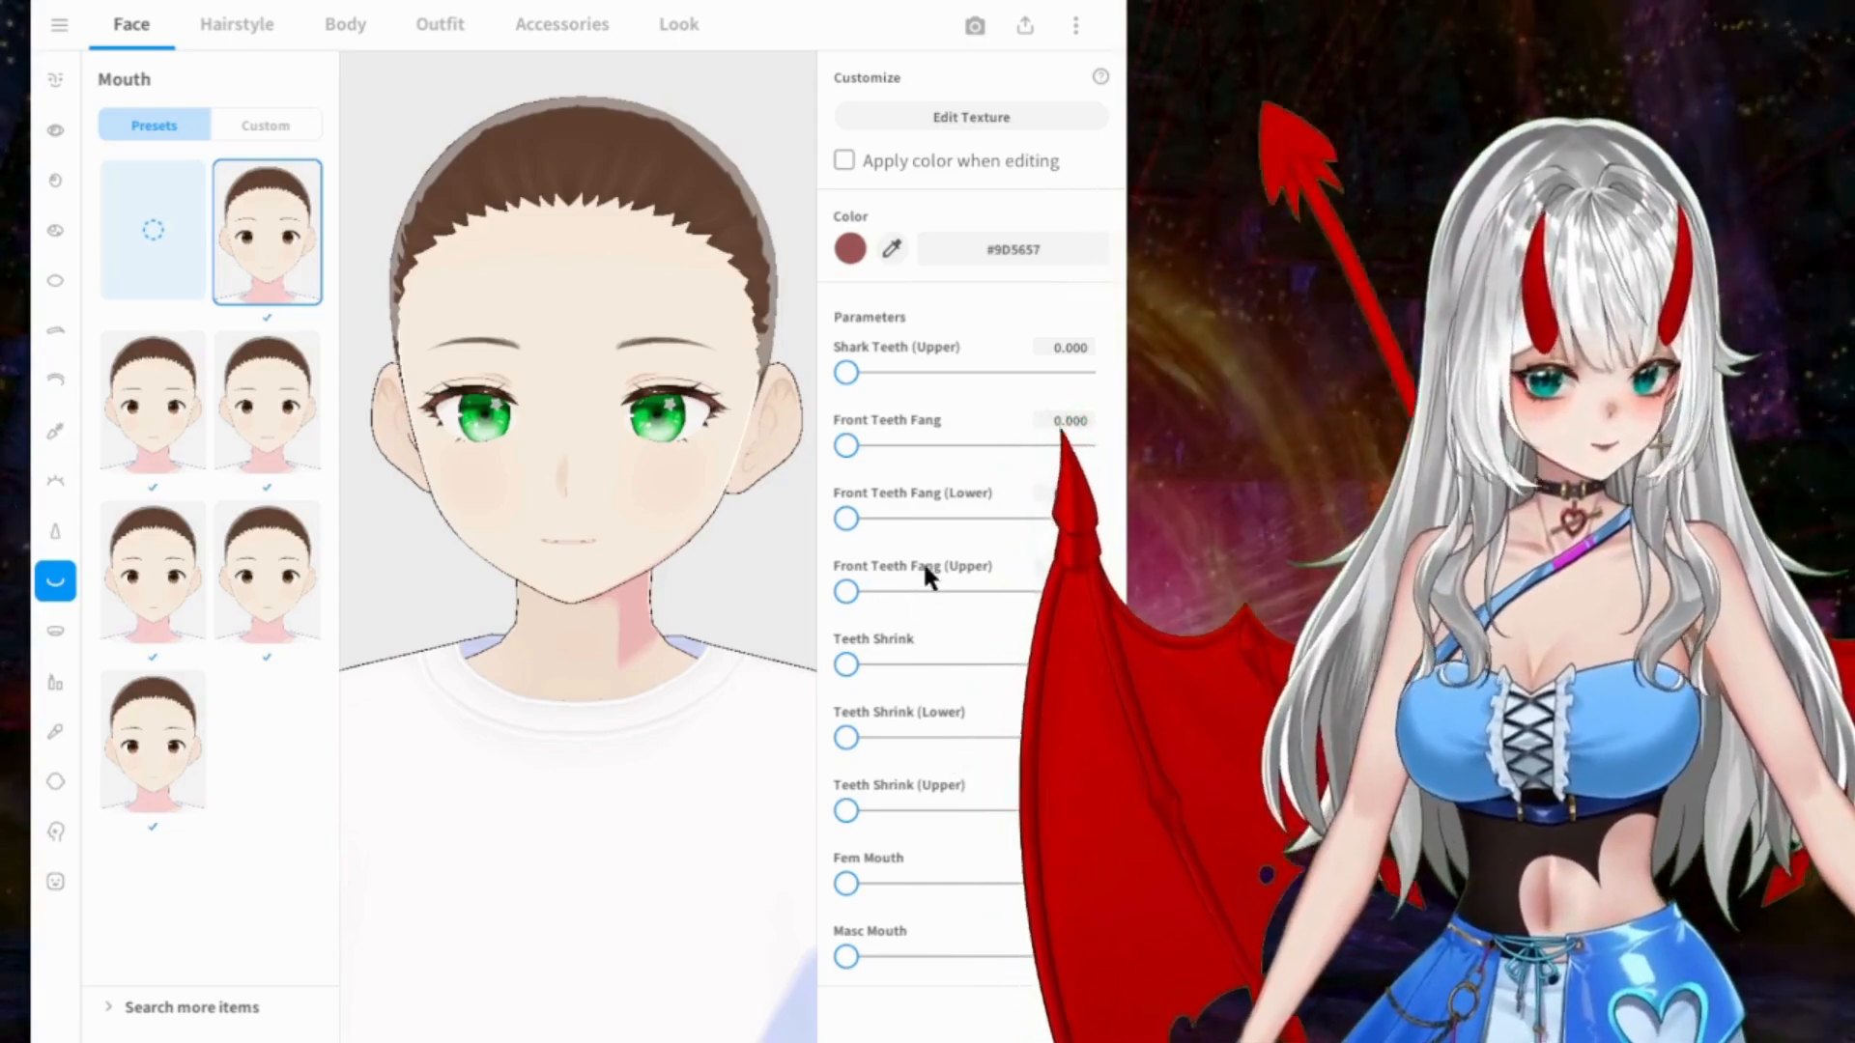
scroll(925, 571, "up", 2)
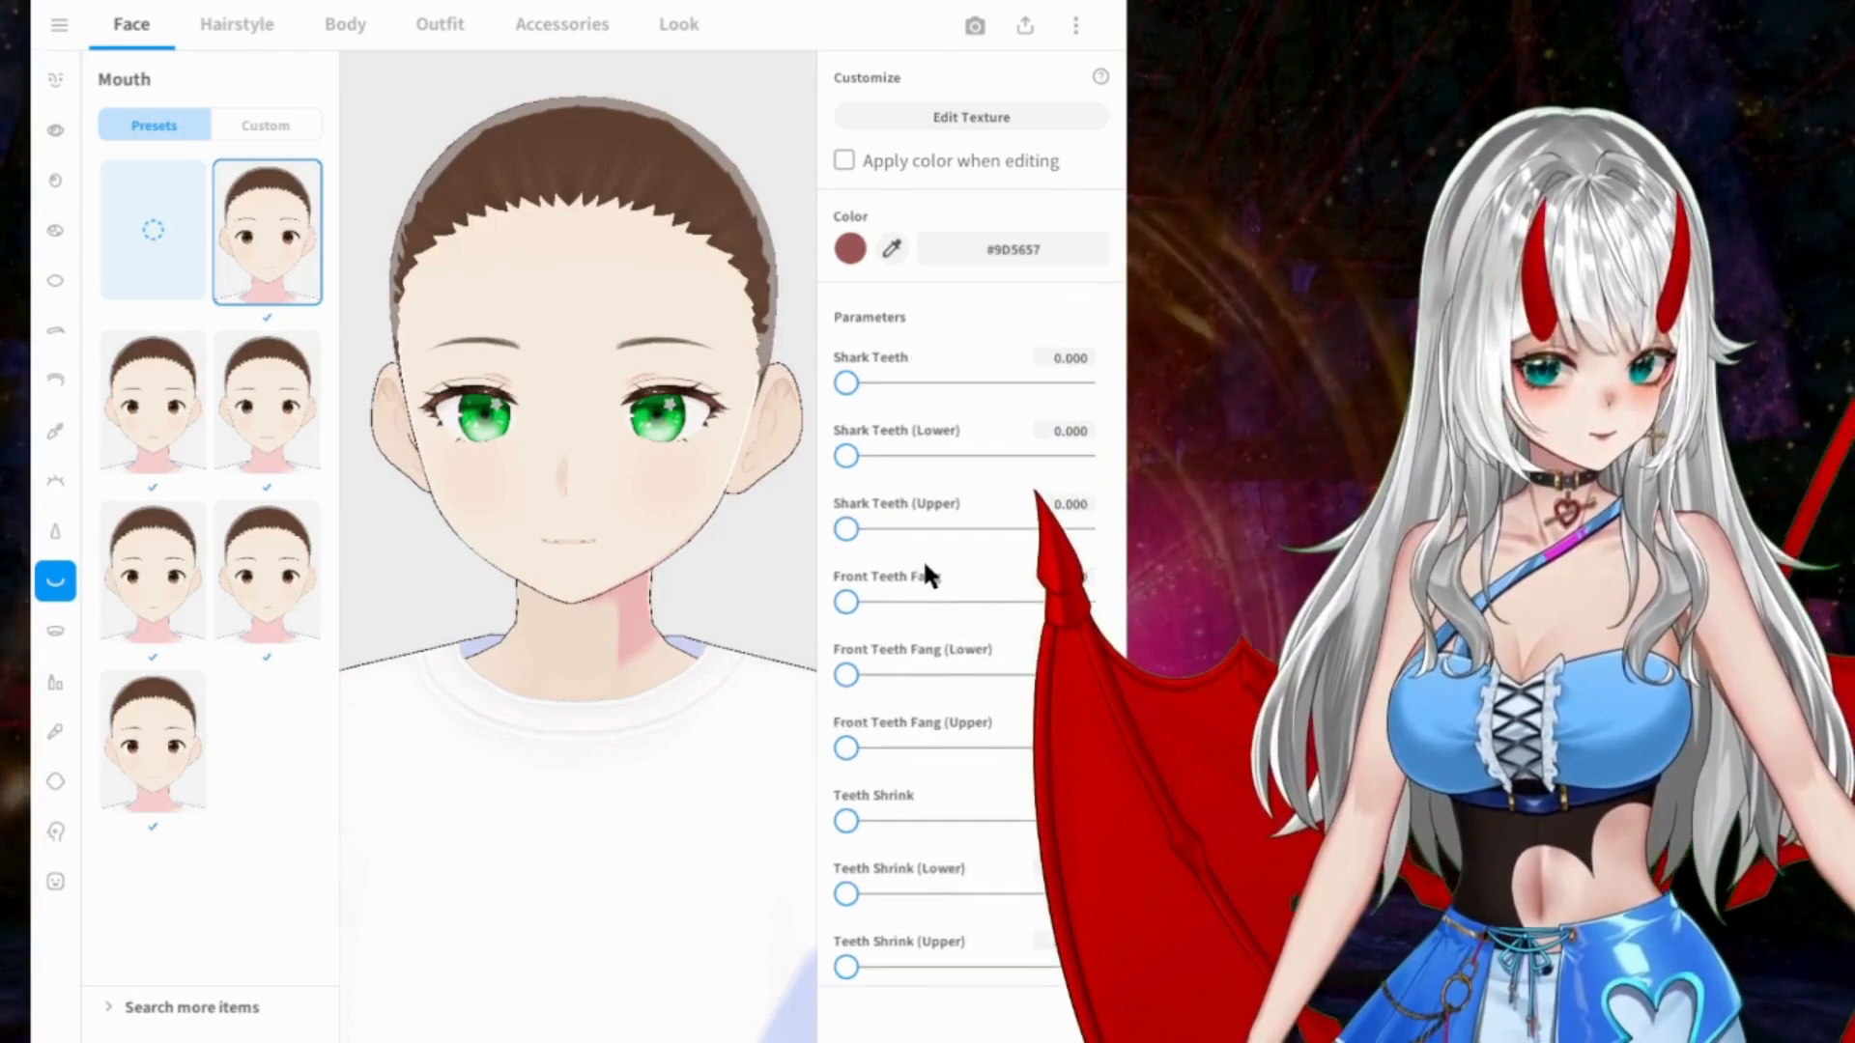
scroll(932, 527, "up", 1)
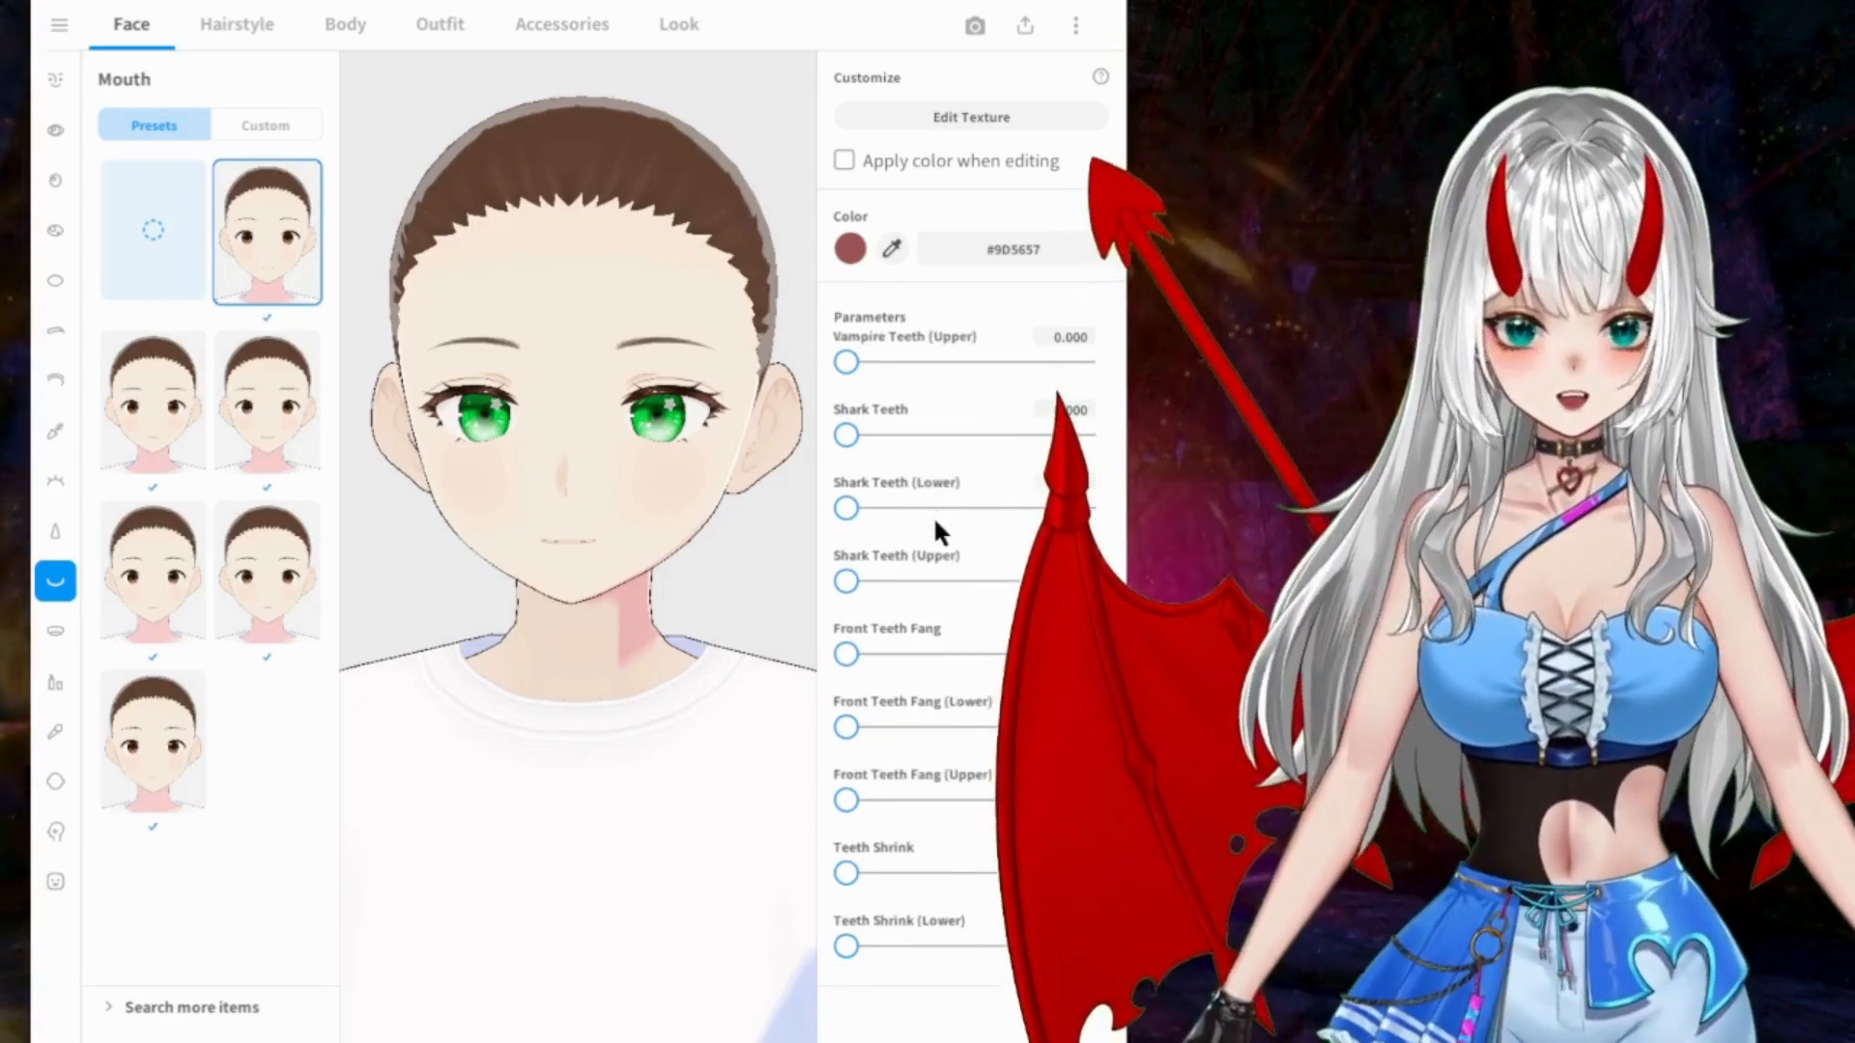
scroll(935, 529, "up", 2)
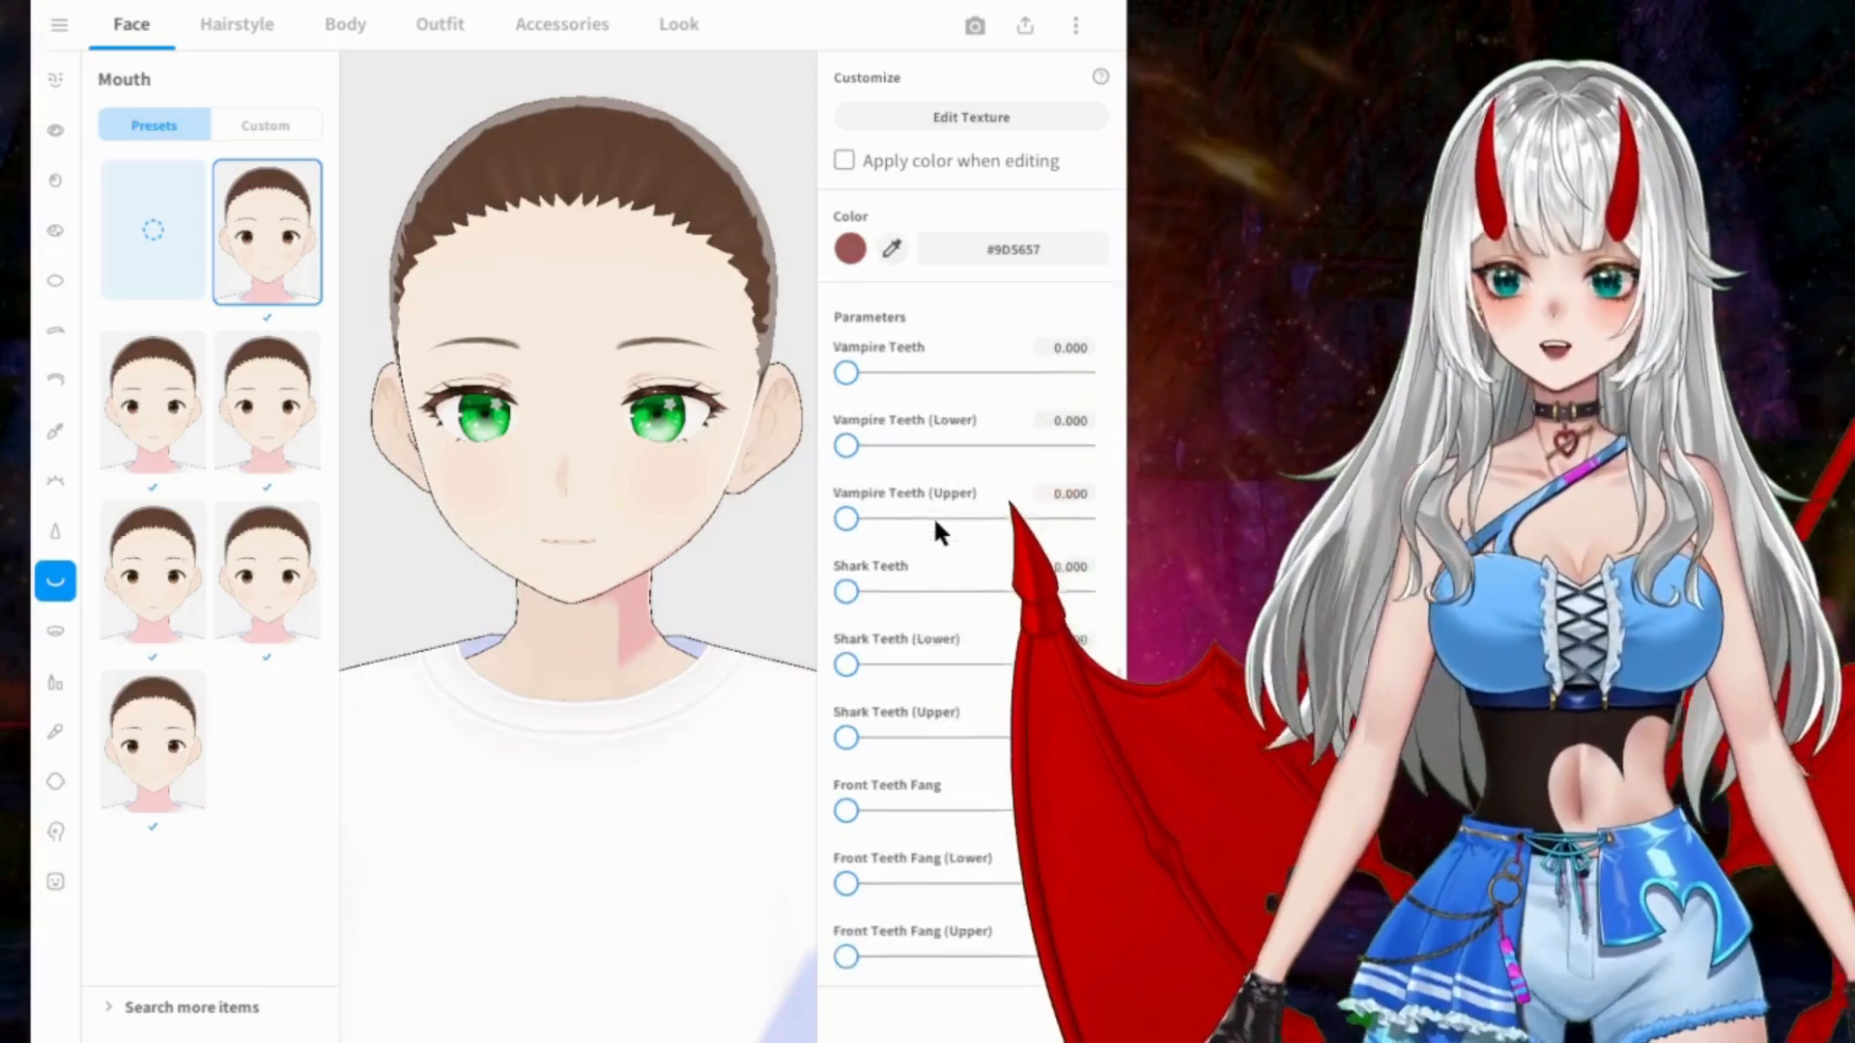
scroll(935, 526, "up", 2)
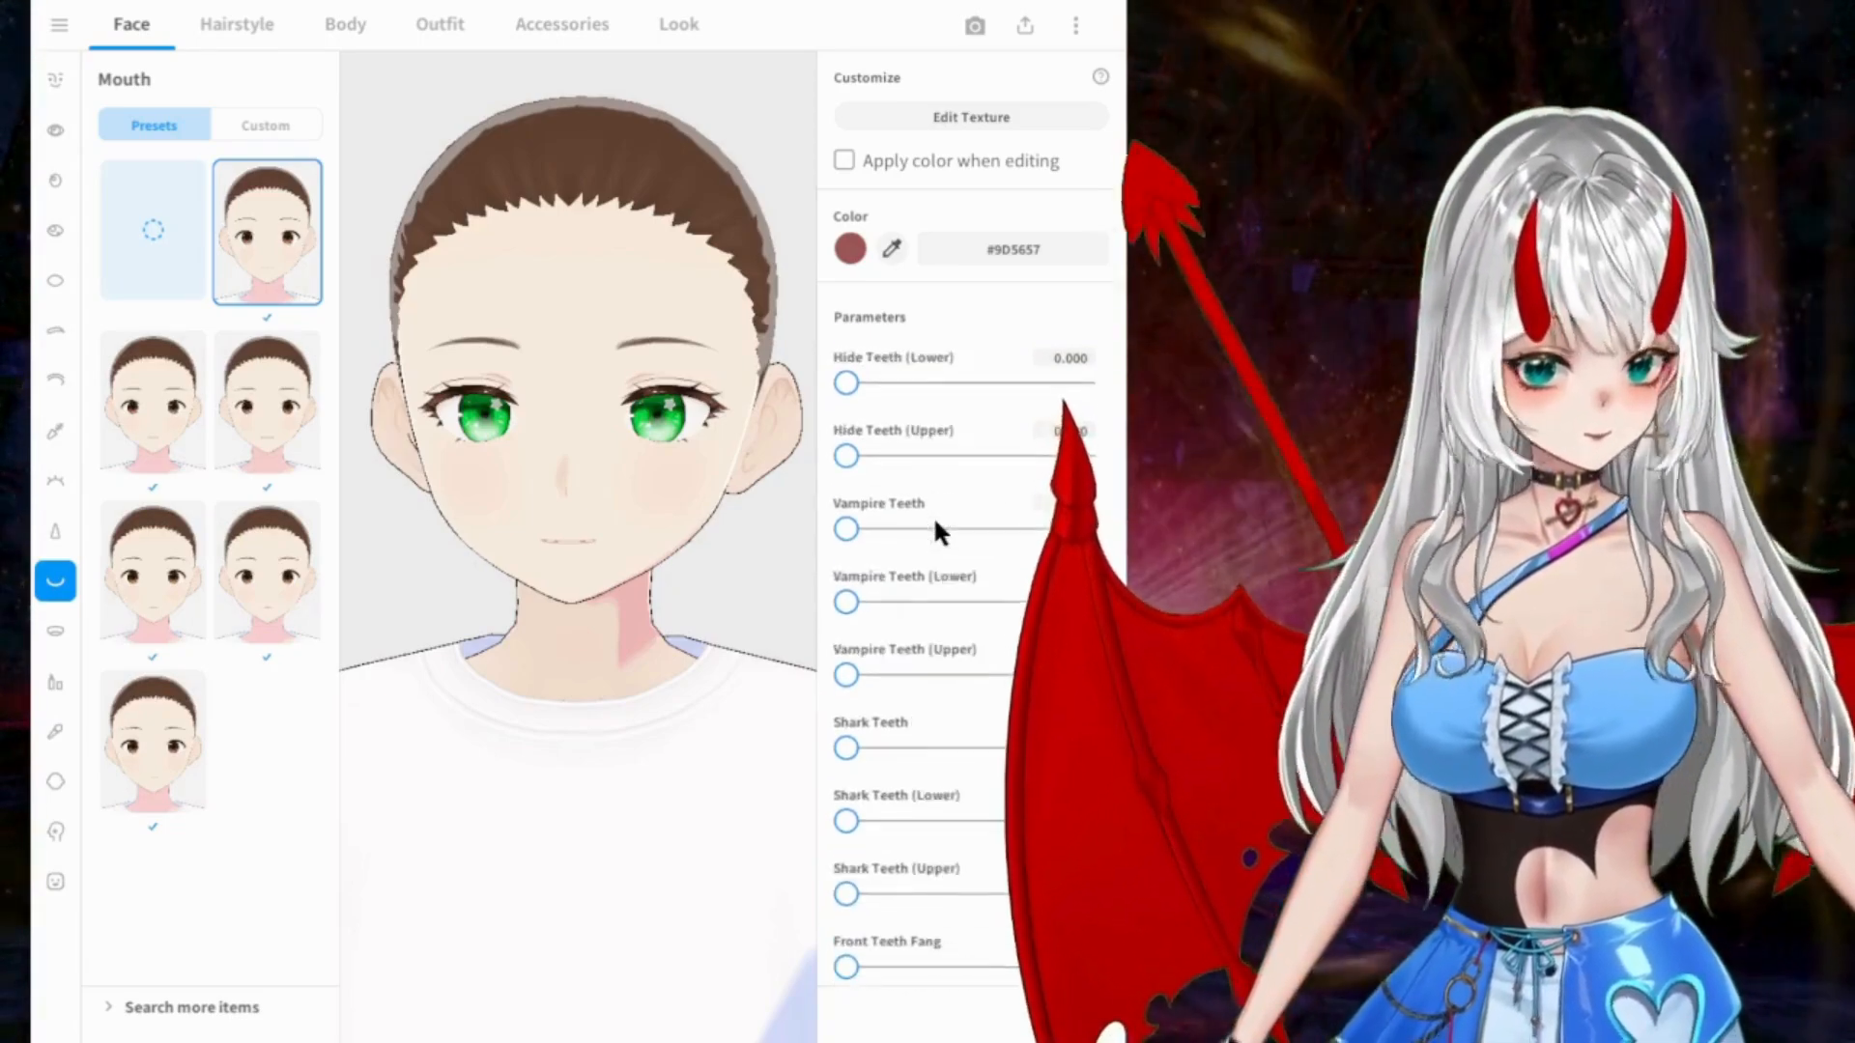
scroll(935, 526, "up", 2)
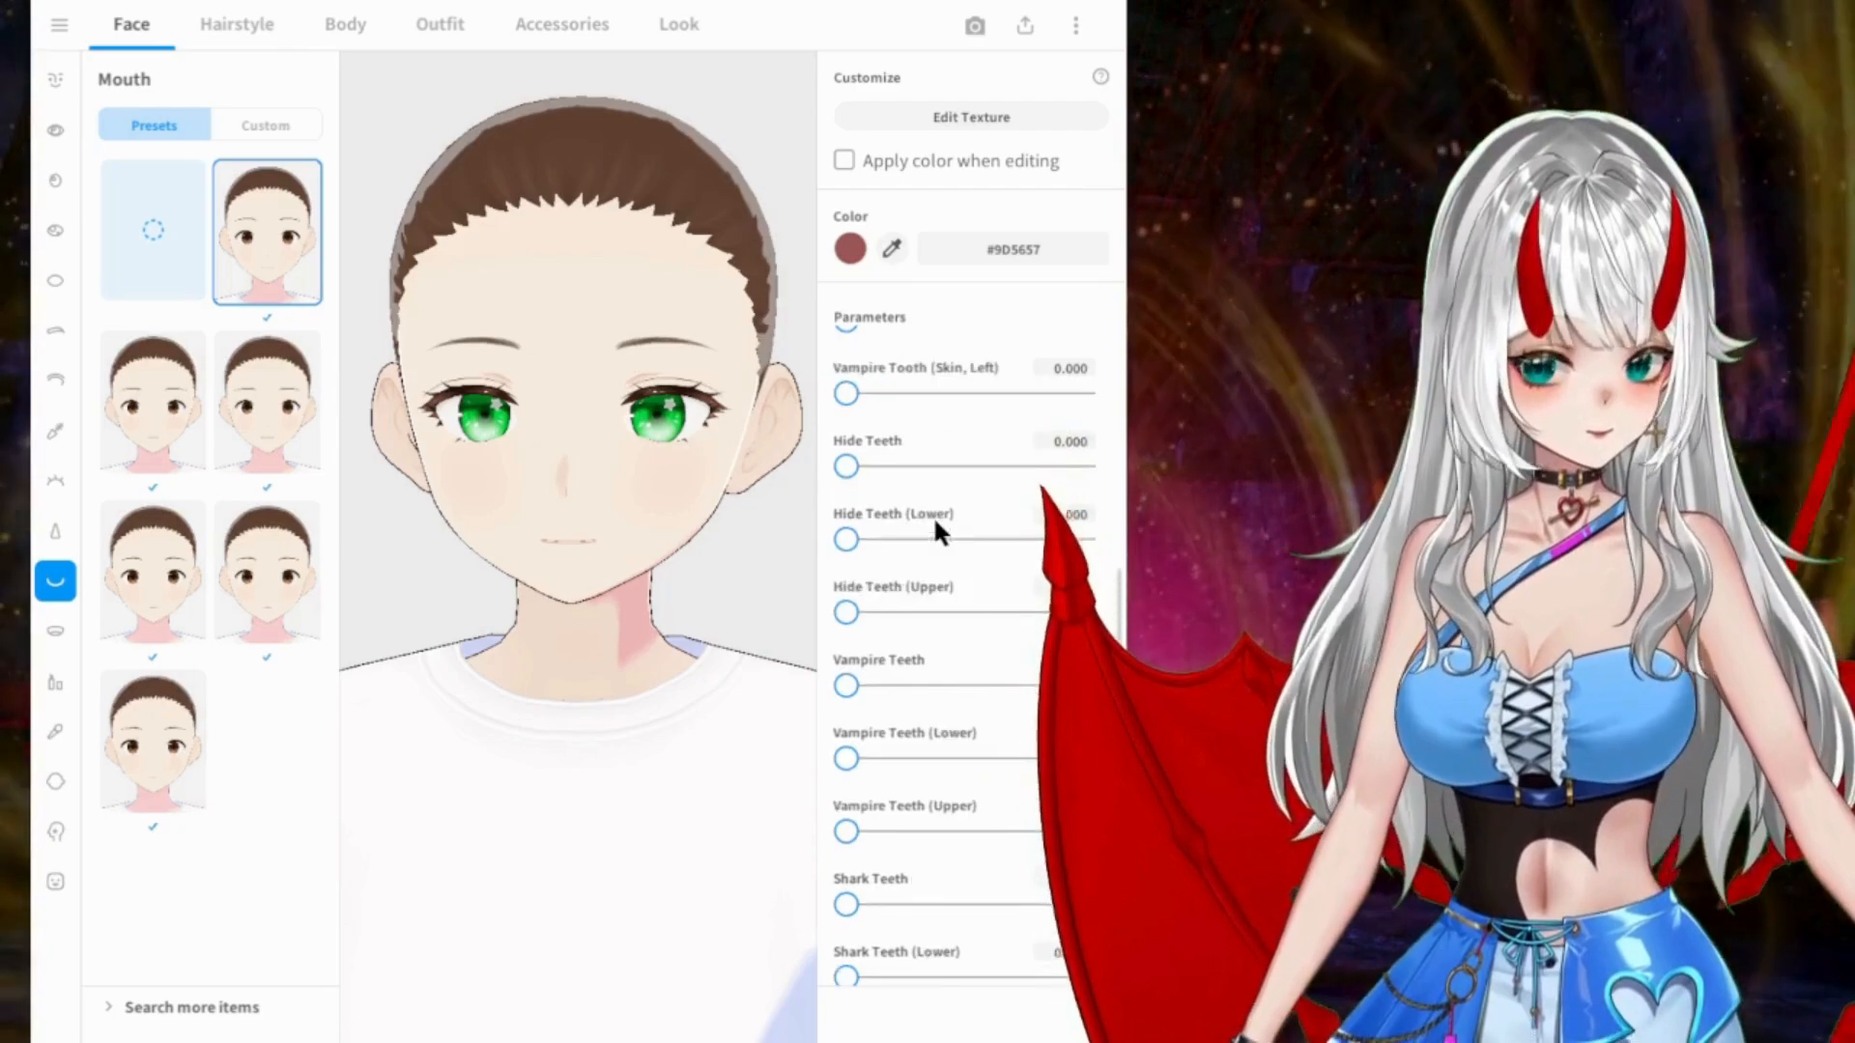
scroll(933, 516, "up", 1)
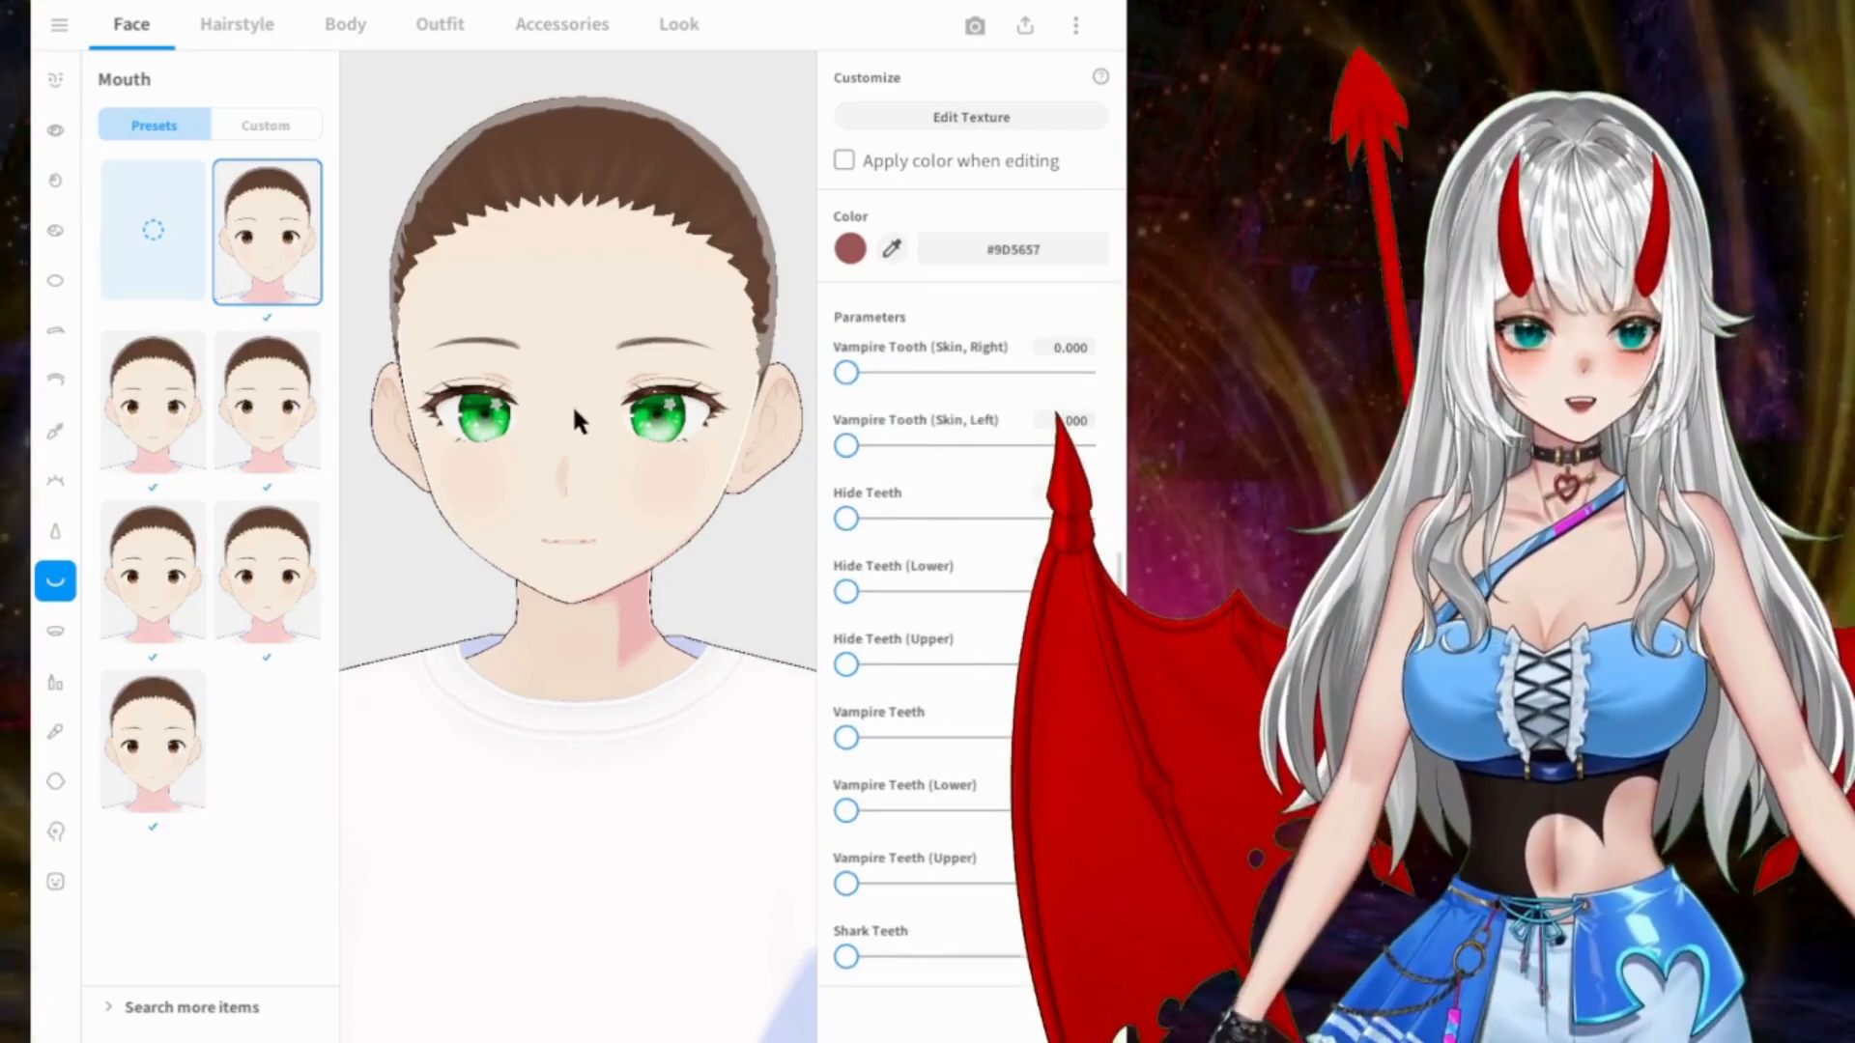
Step: Try the Vampire Tooth (Skin, Right) and Vampire Tooth (Skin, Left) parameters and return both to 0.000
right_click_drag(591, 376, 582, 365)
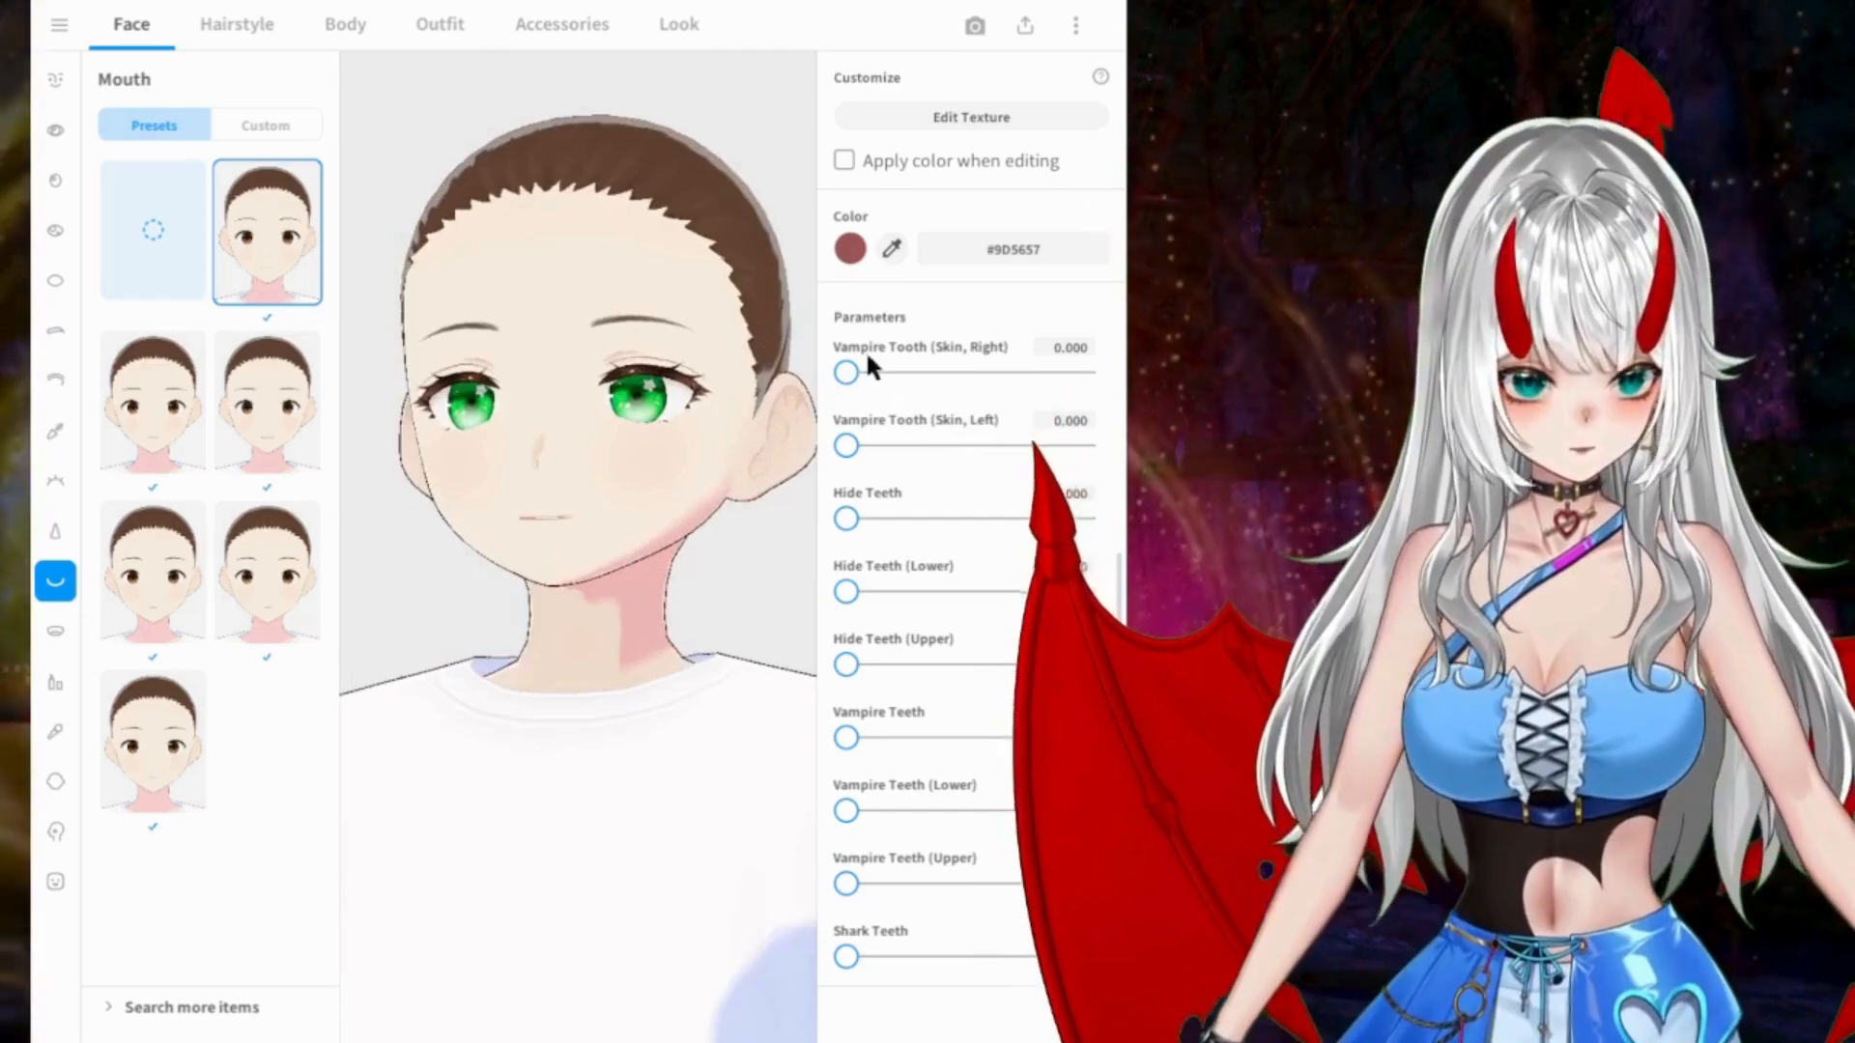
left_click_drag(847, 373, 856, 448)
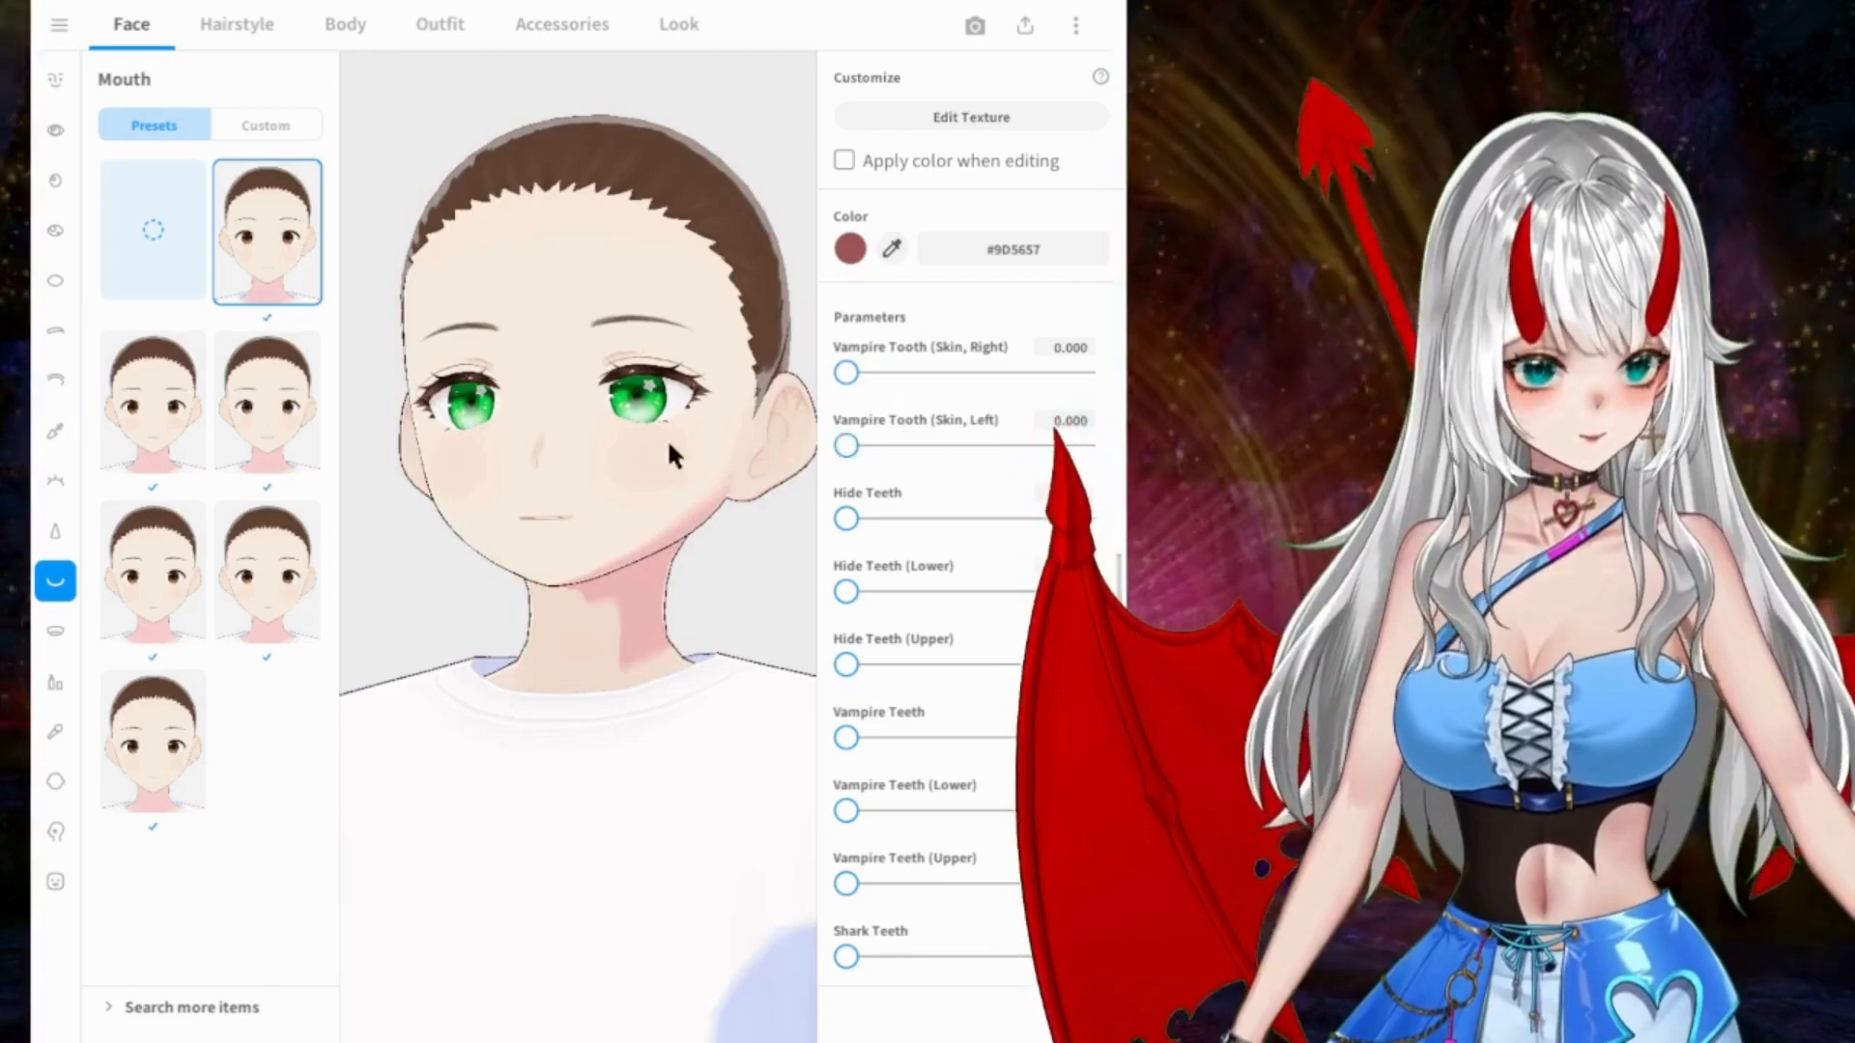
mouse_move(588, 504)
right_mouse_down()
mouse_move(609, 508)
mouse_move(606, 488)
right_mouse_up()
left_click_drag(1082, 445, 791, 442)
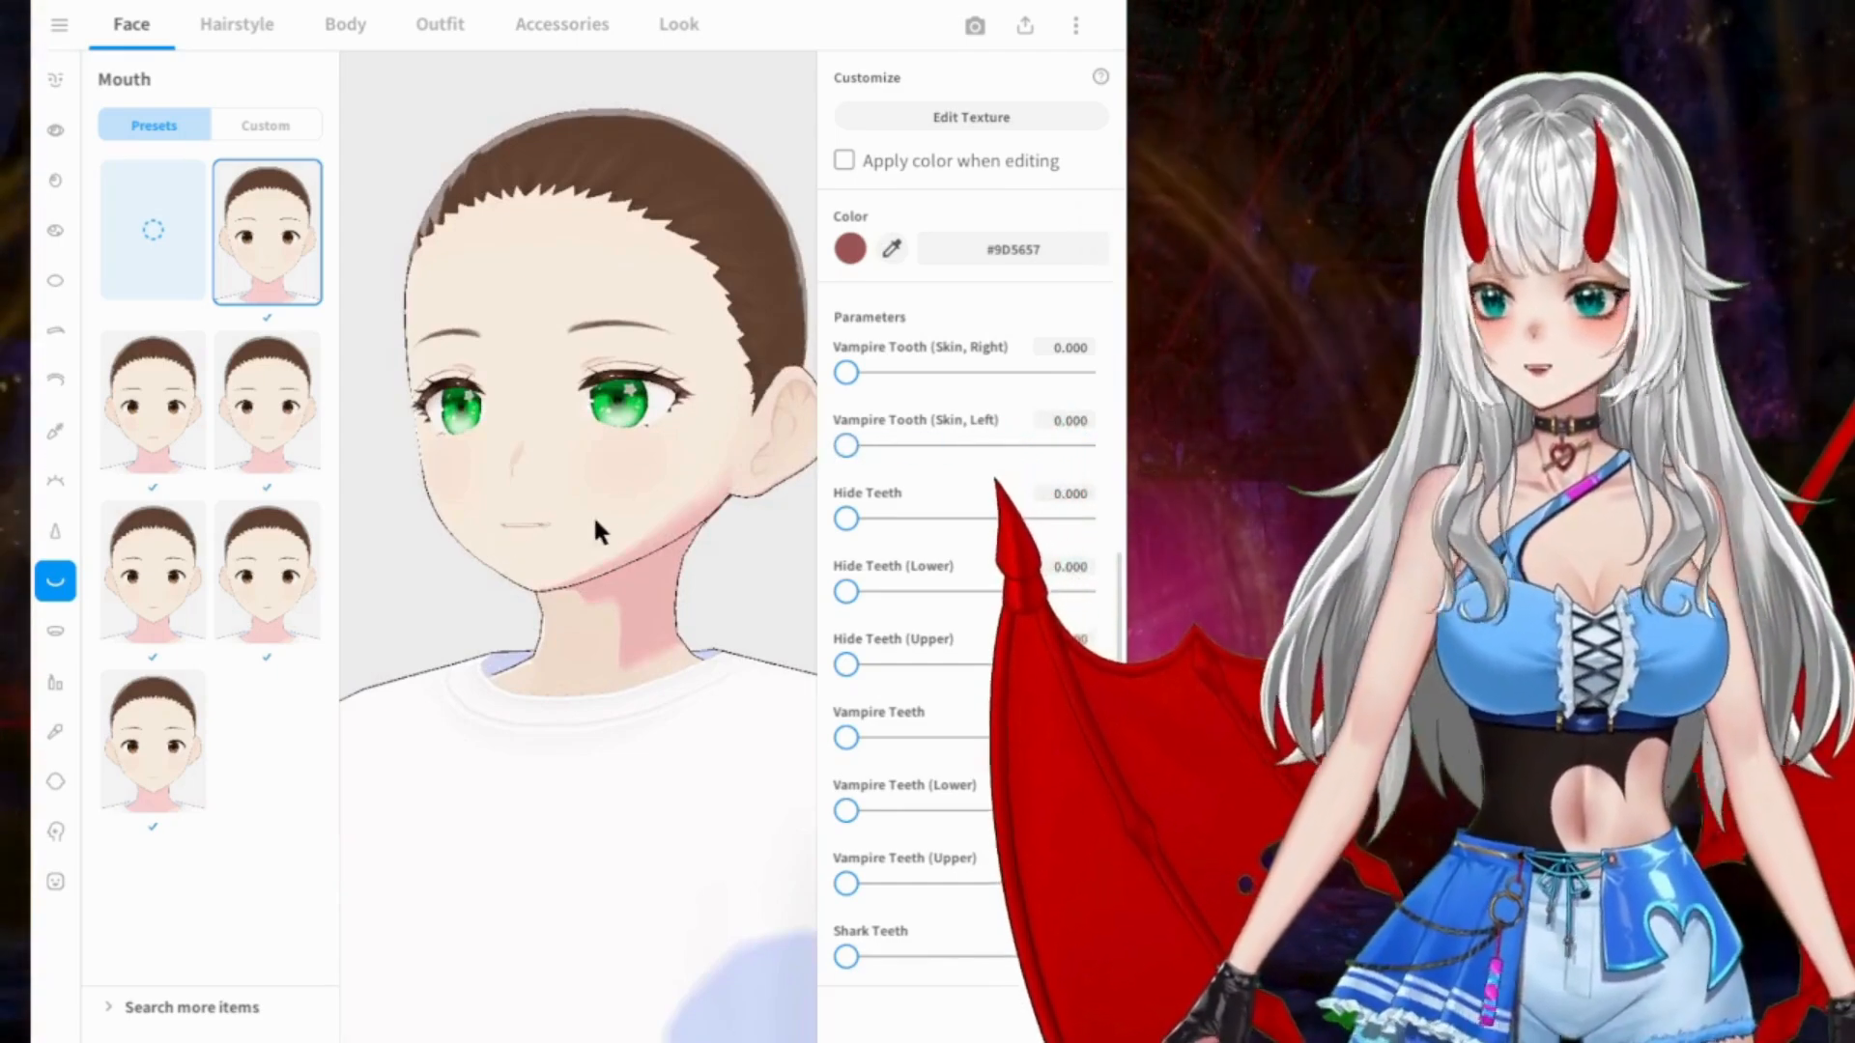
right_click_drag(593, 514, 646, 512)
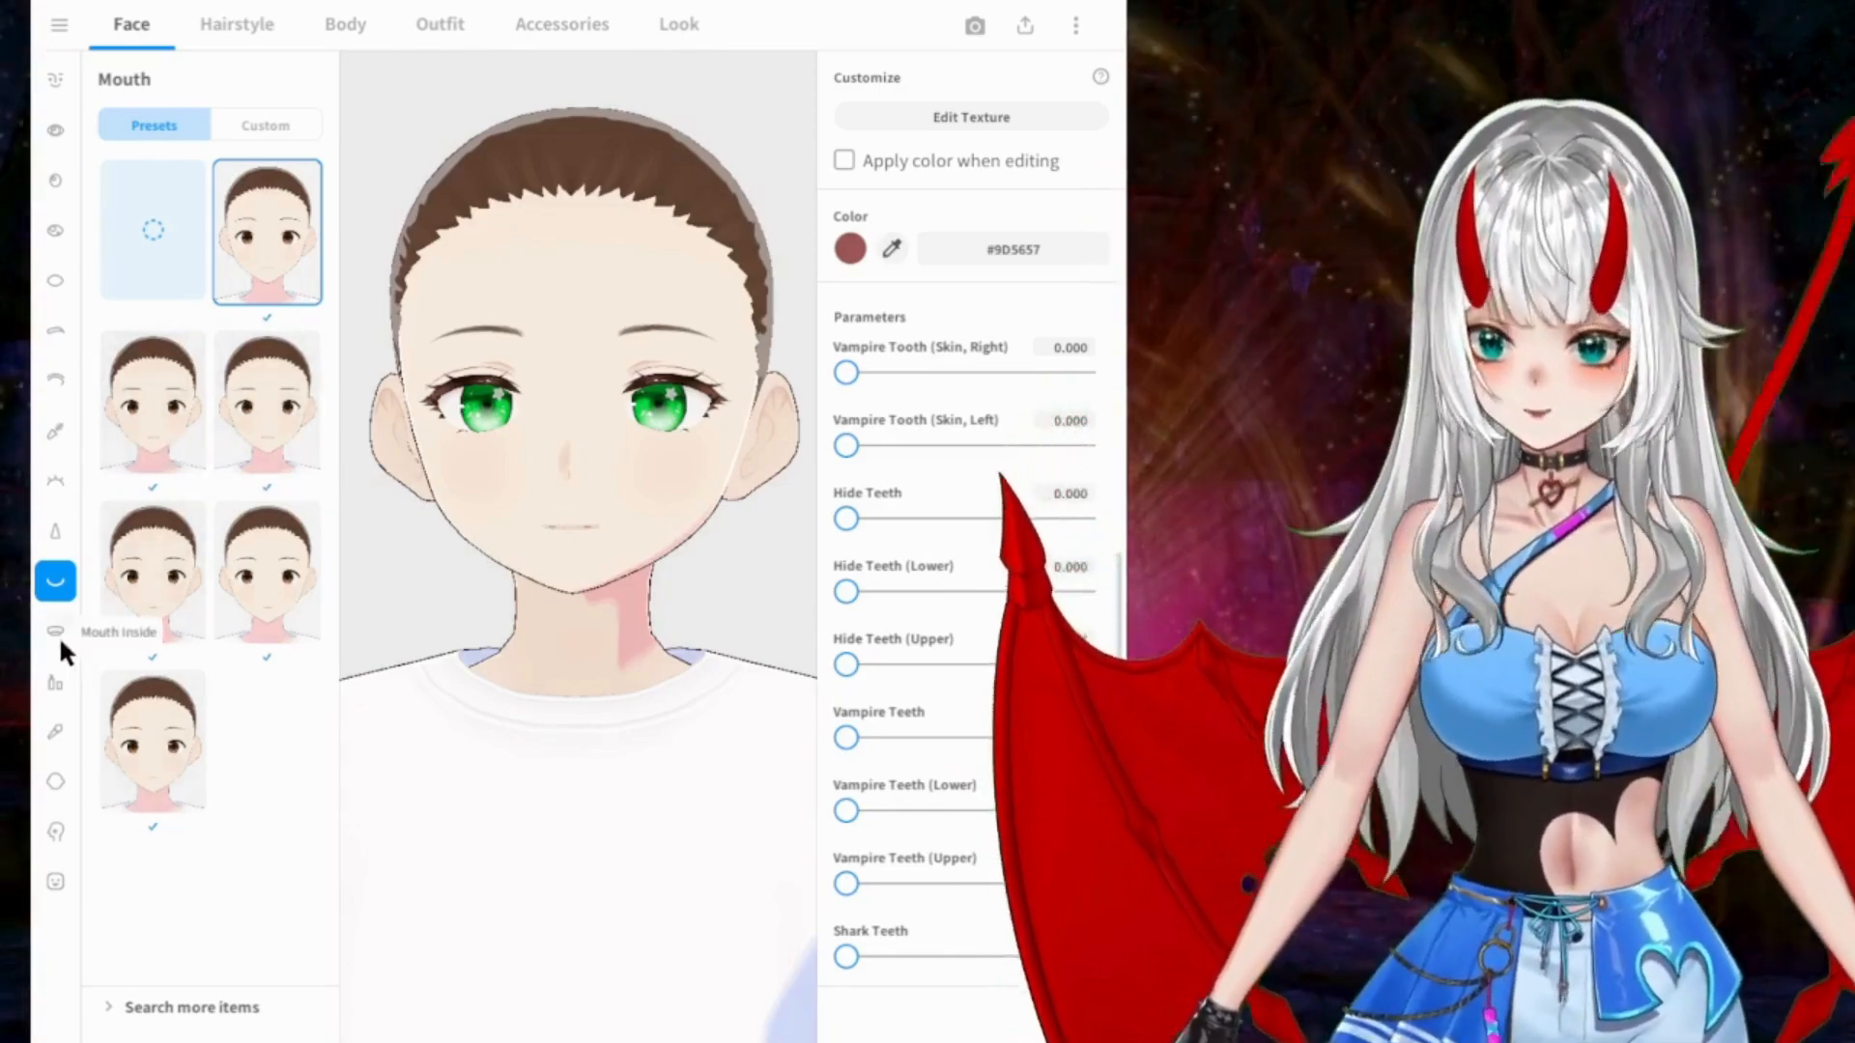
Step: Apply the lips preset in the second row's second column and set its color to pink #FF4096
left_click(55, 633)
left_click(55, 682)
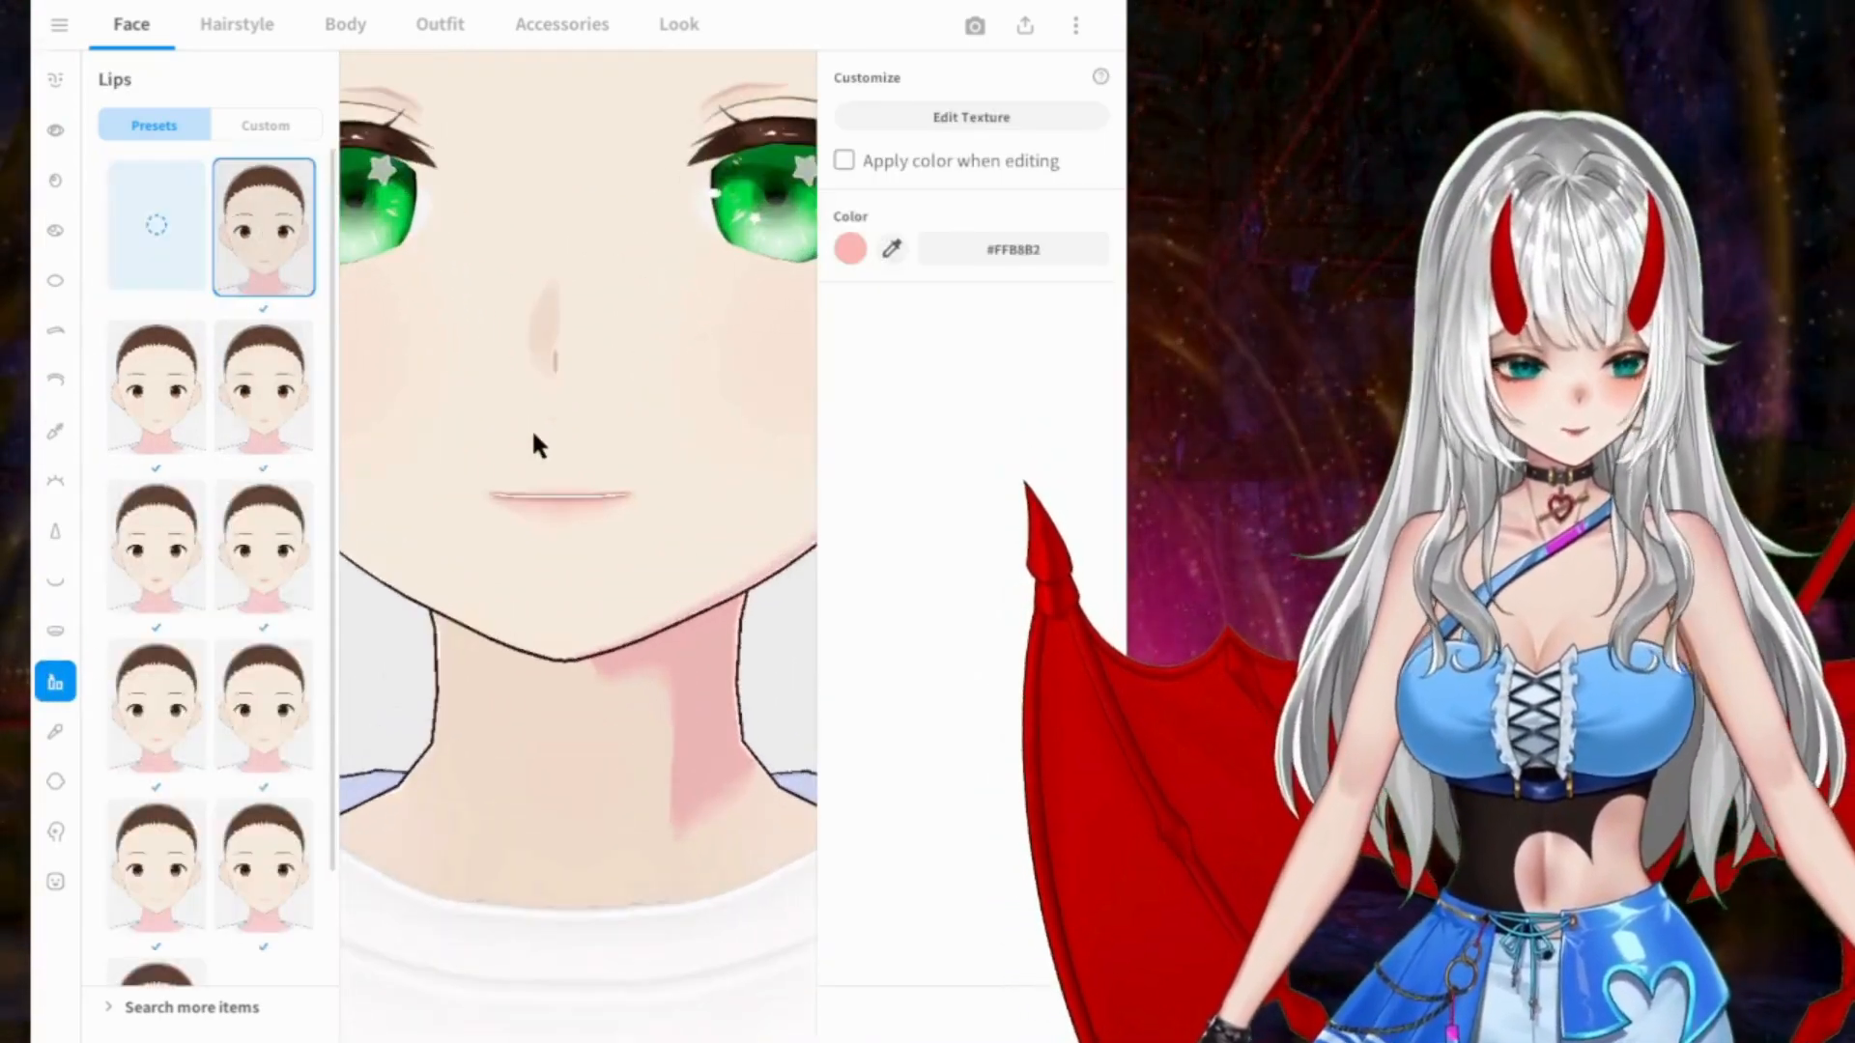
left_click(222, 396)
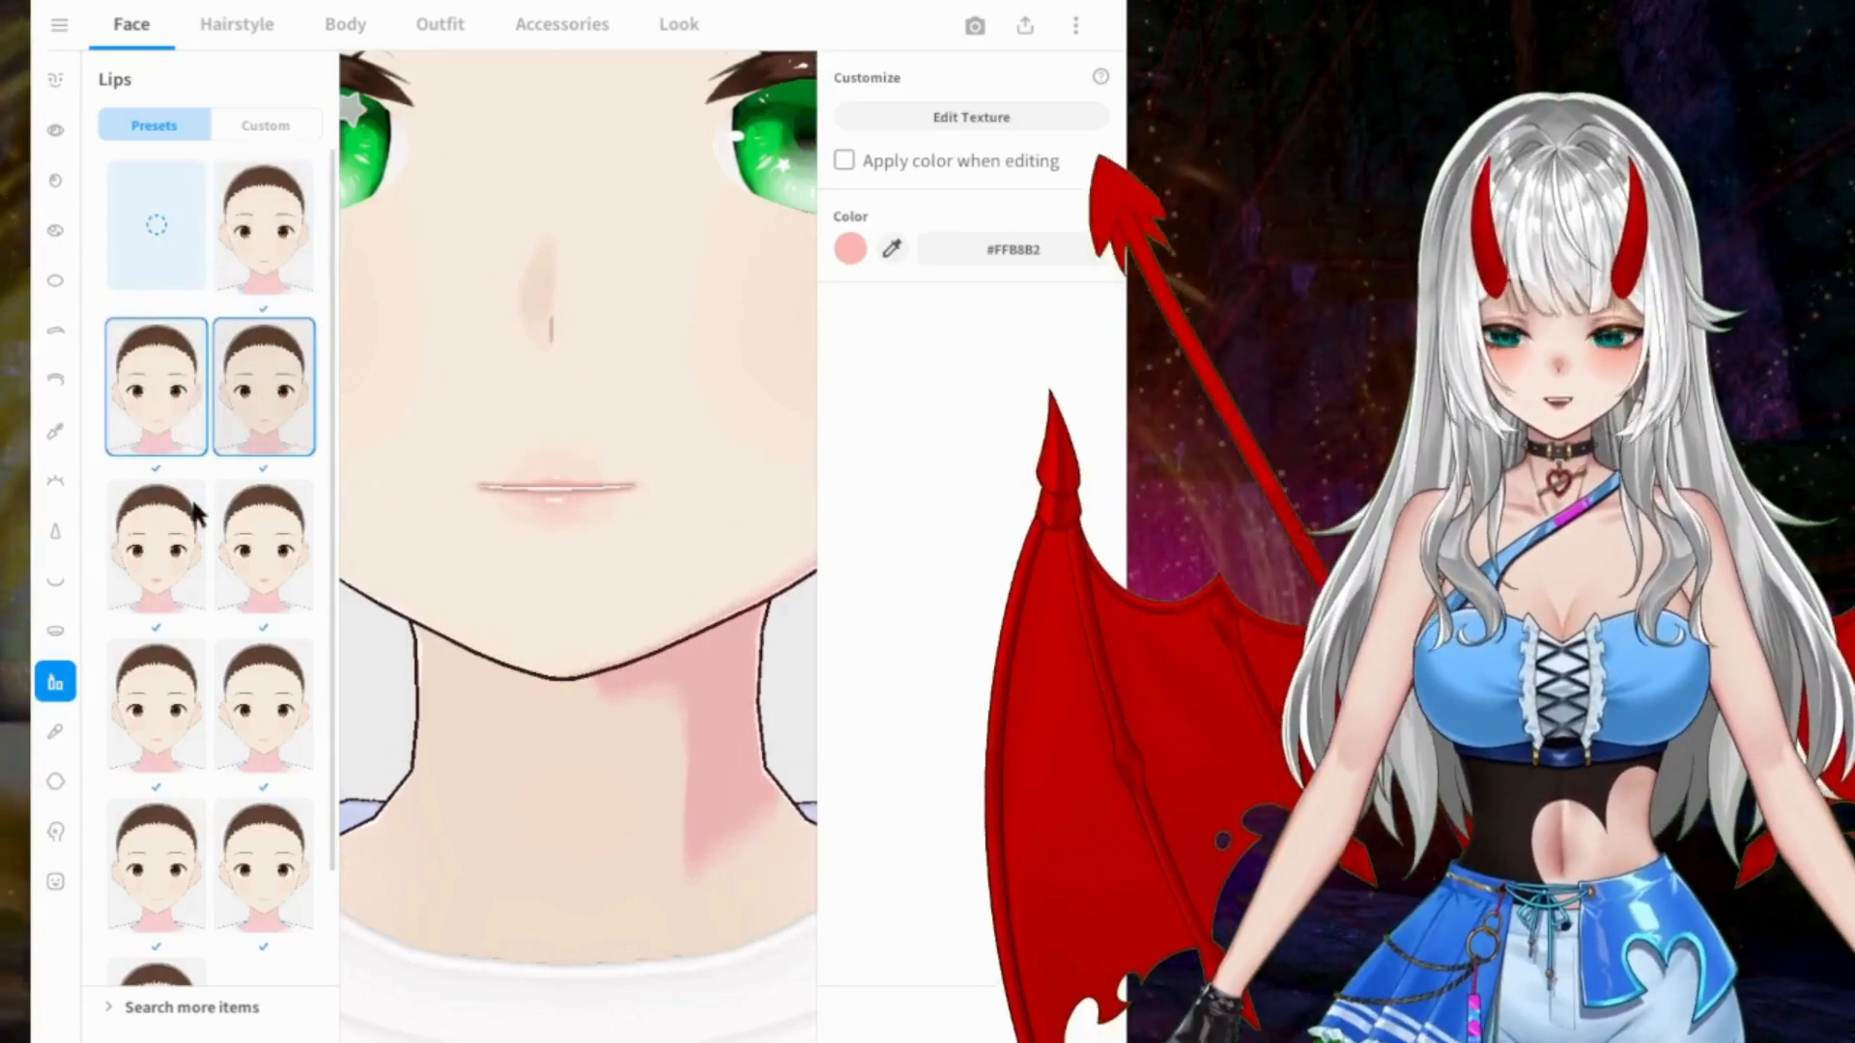
left_click(851, 249)
left_click_drag(781, 310, 811, 294)
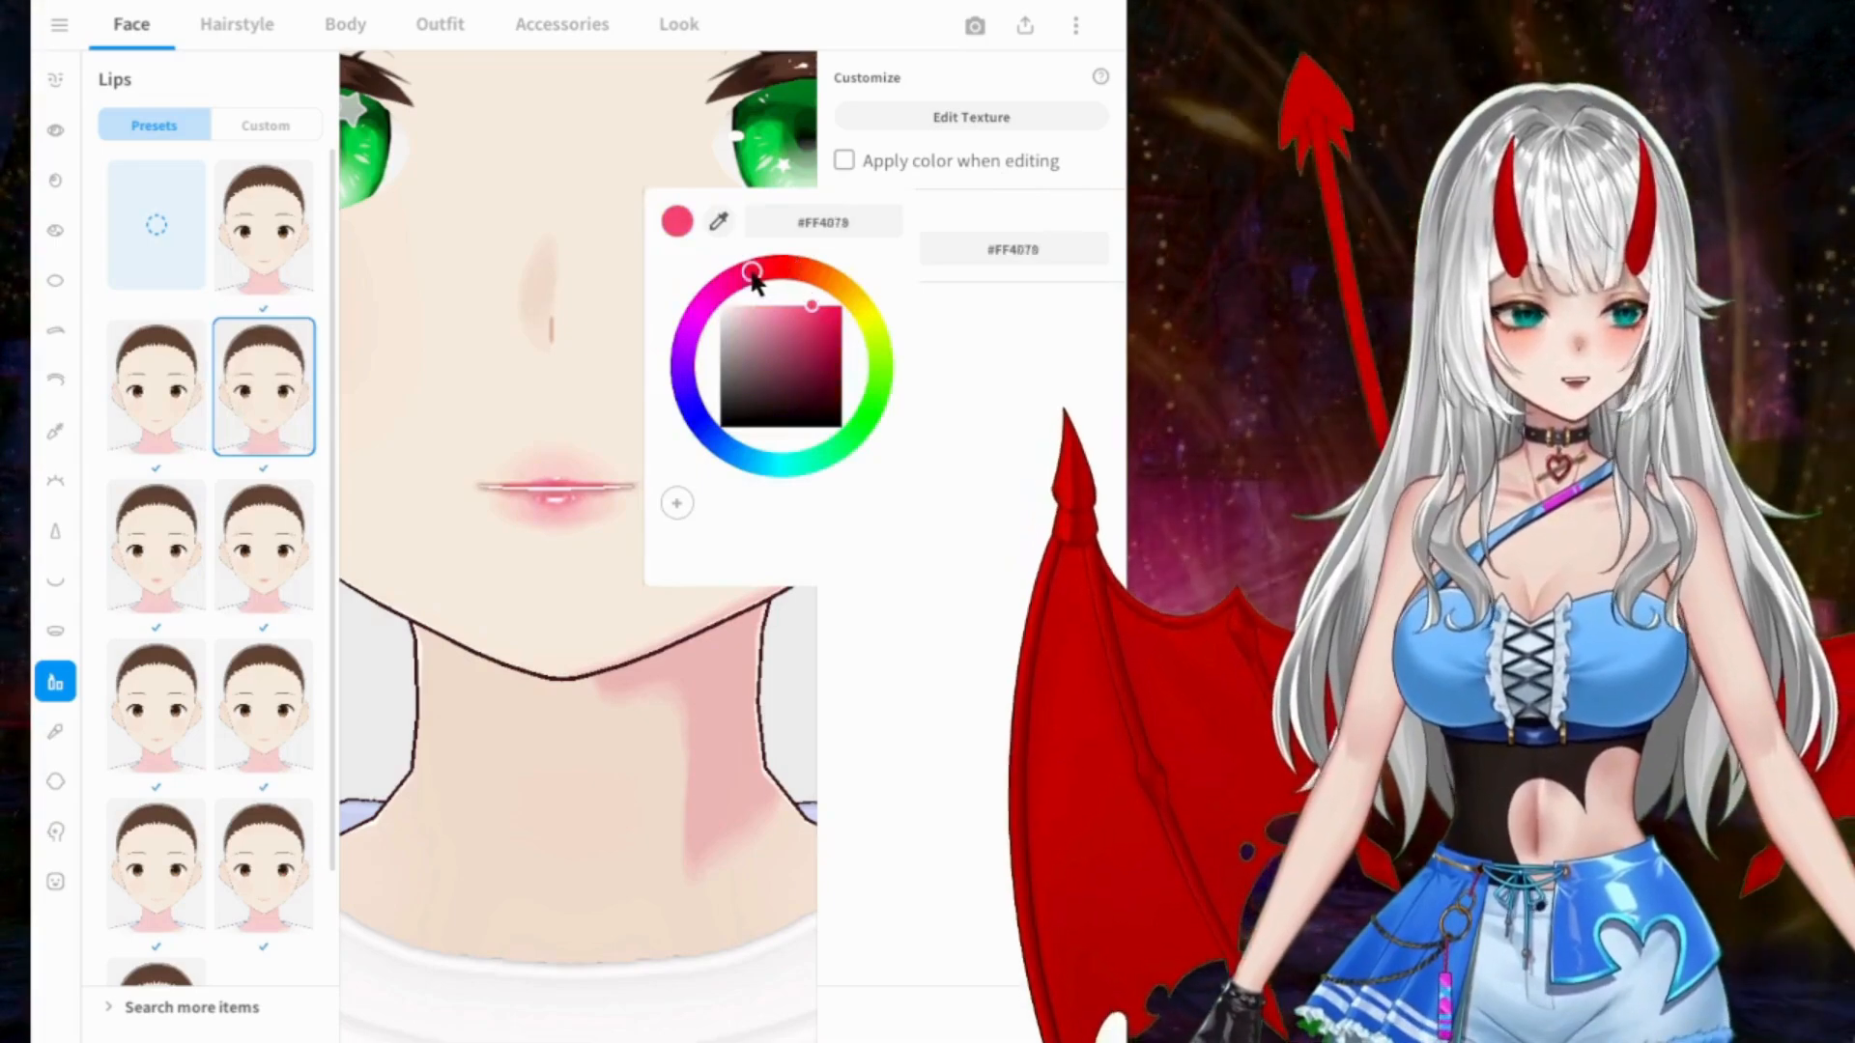
left_click(491, 298)
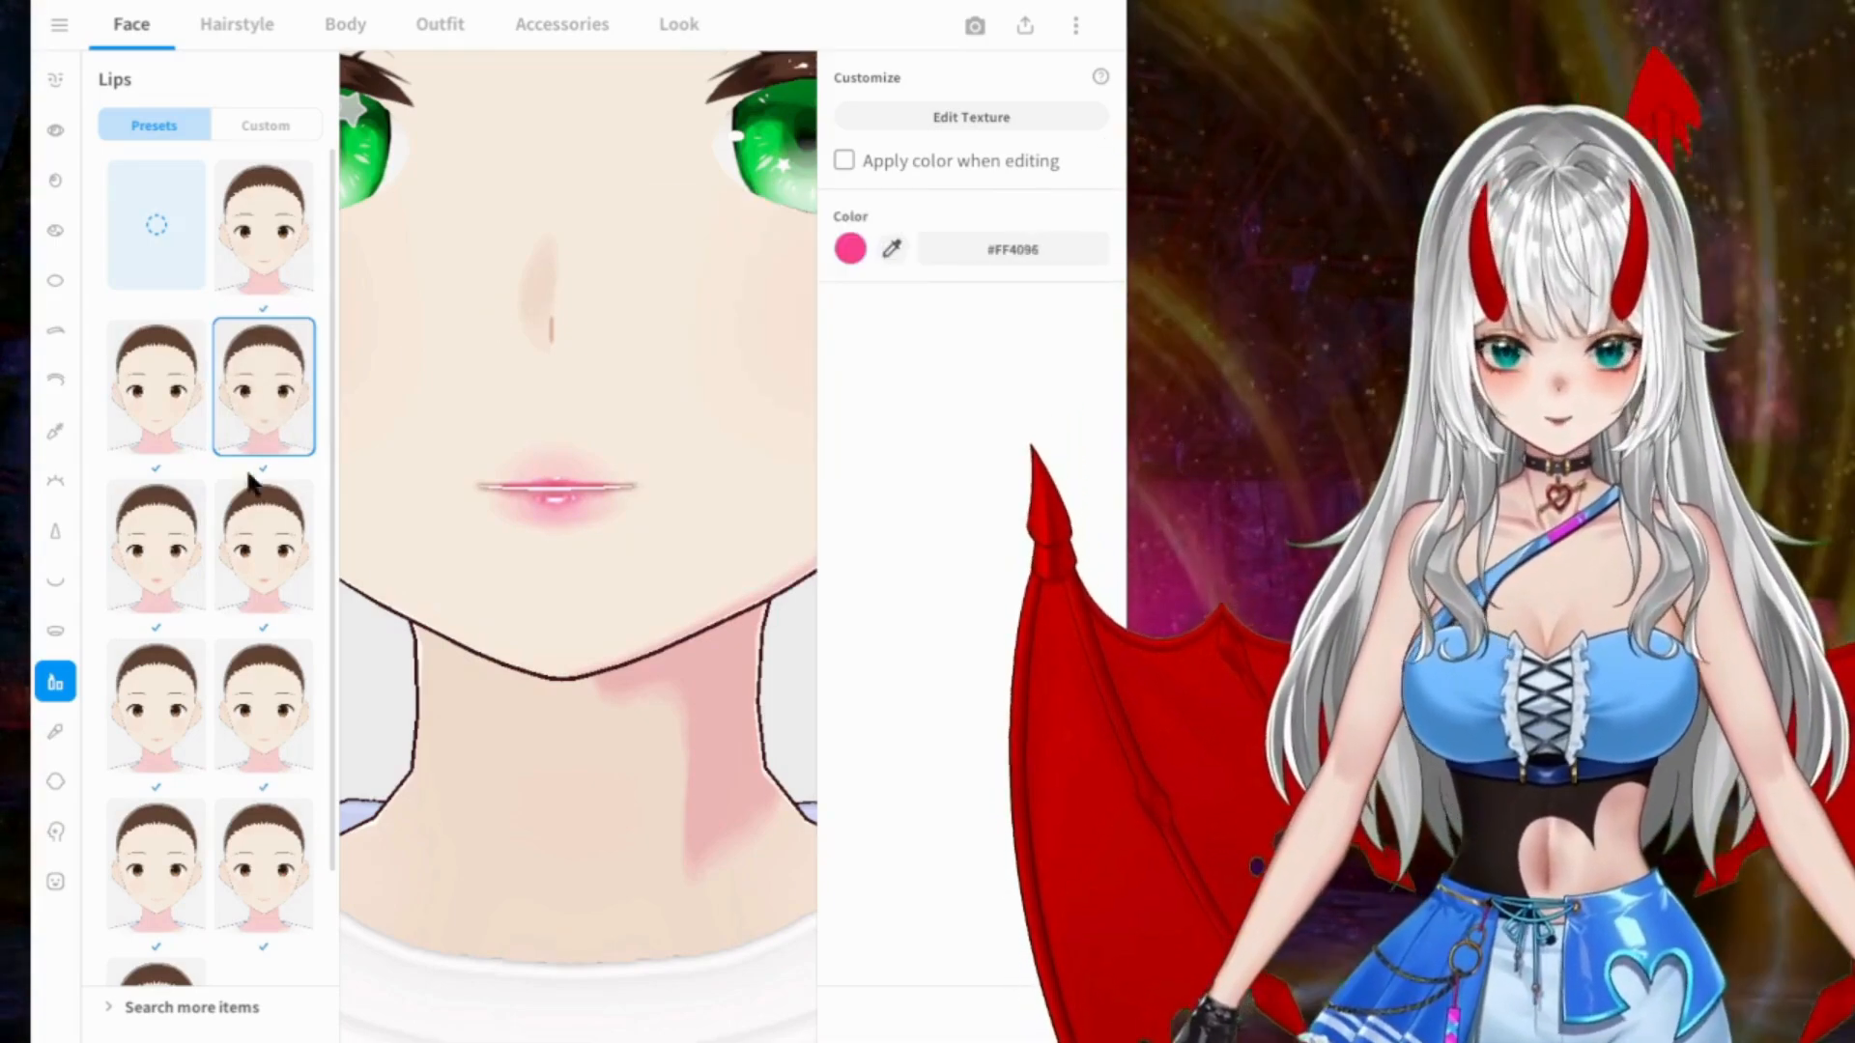
Step: Try the remaining lips presets and apply the fuller one in the third row's second column
left_click(159, 541)
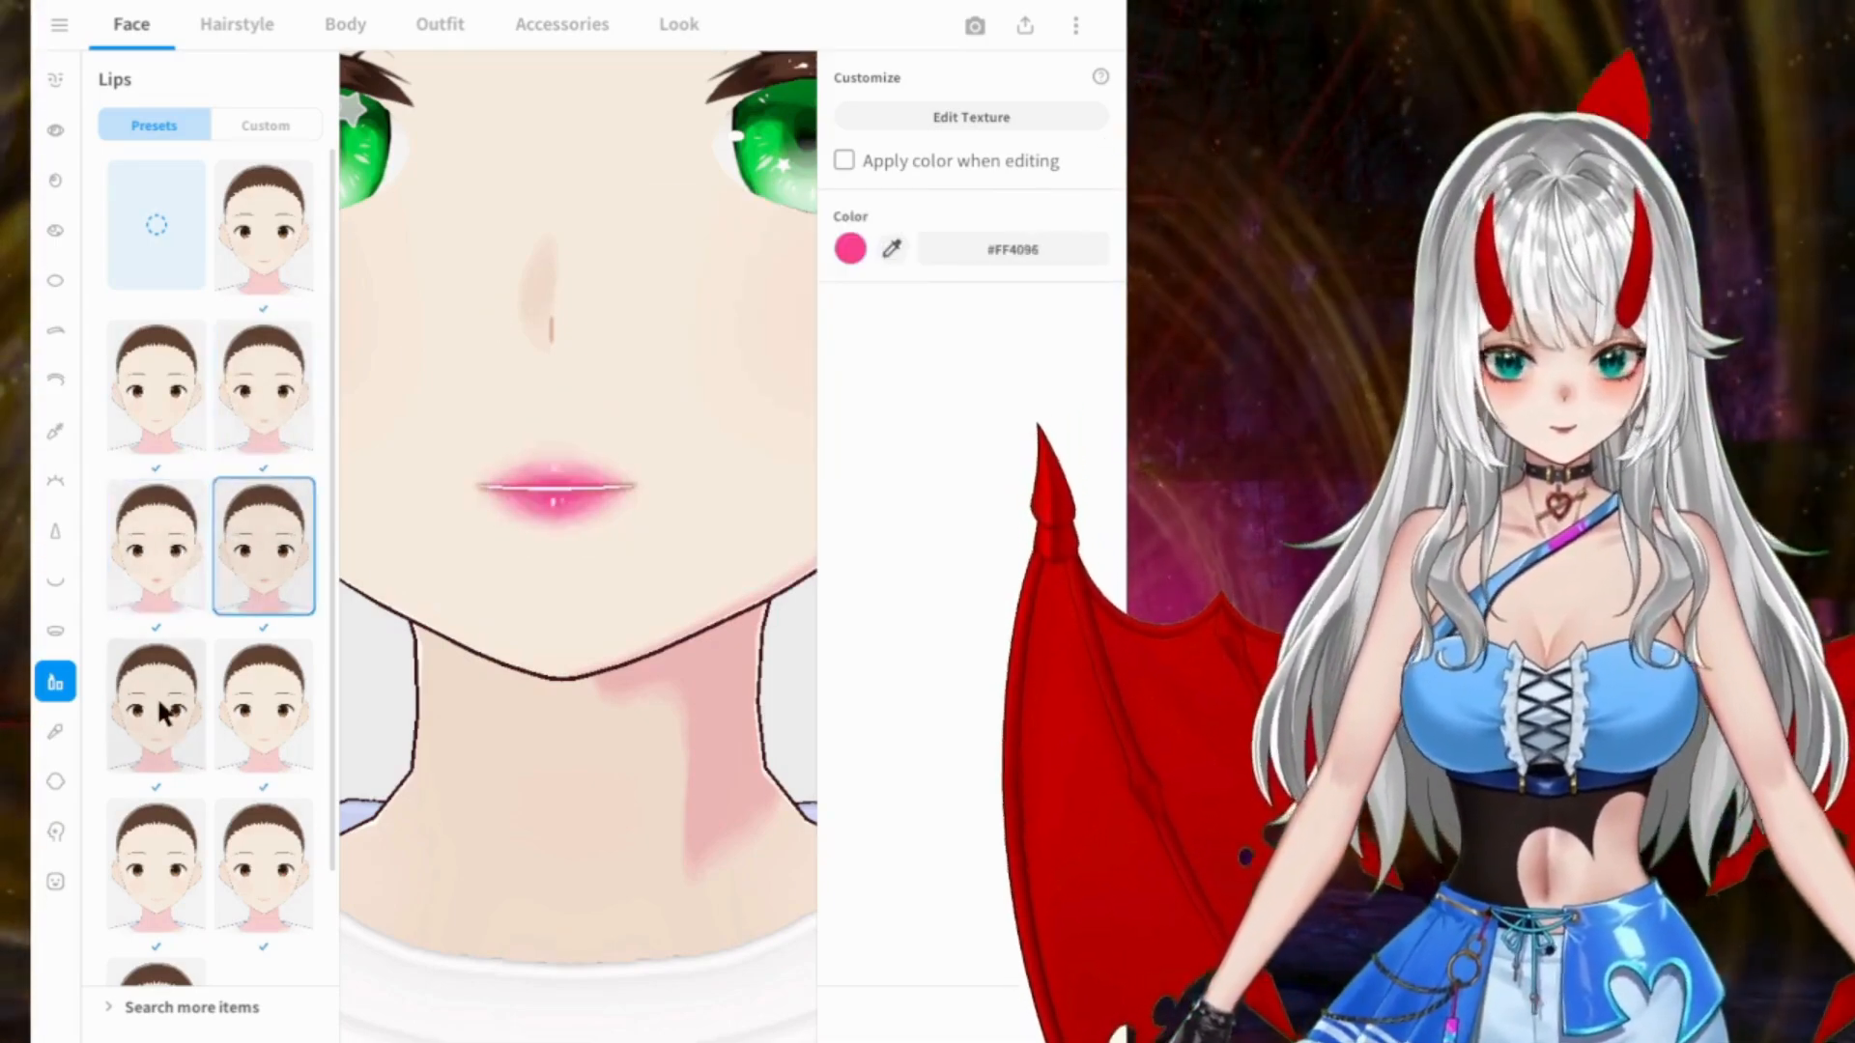
left_click(158, 710)
left_click(260, 710)
left_click(198, 865)
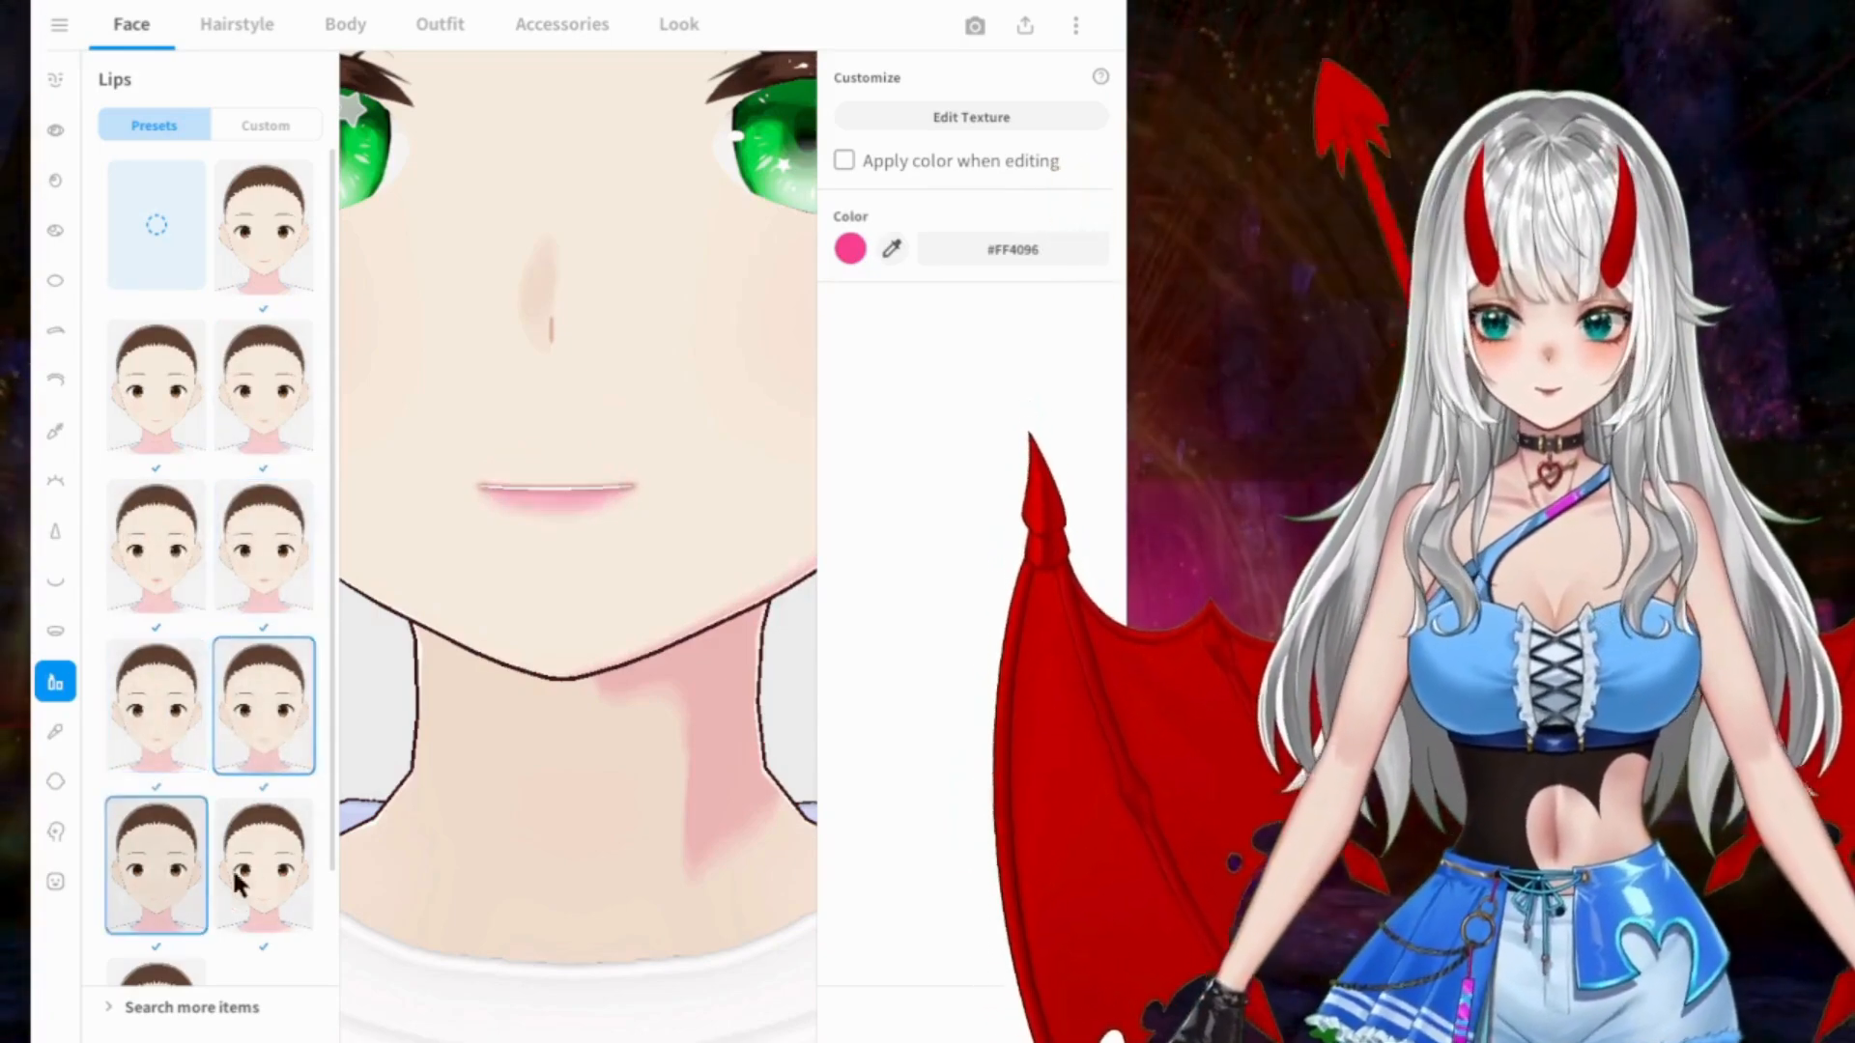
left_click(271, 870)
scroll(242, 724, "down", 1)
left_click(157, 884)
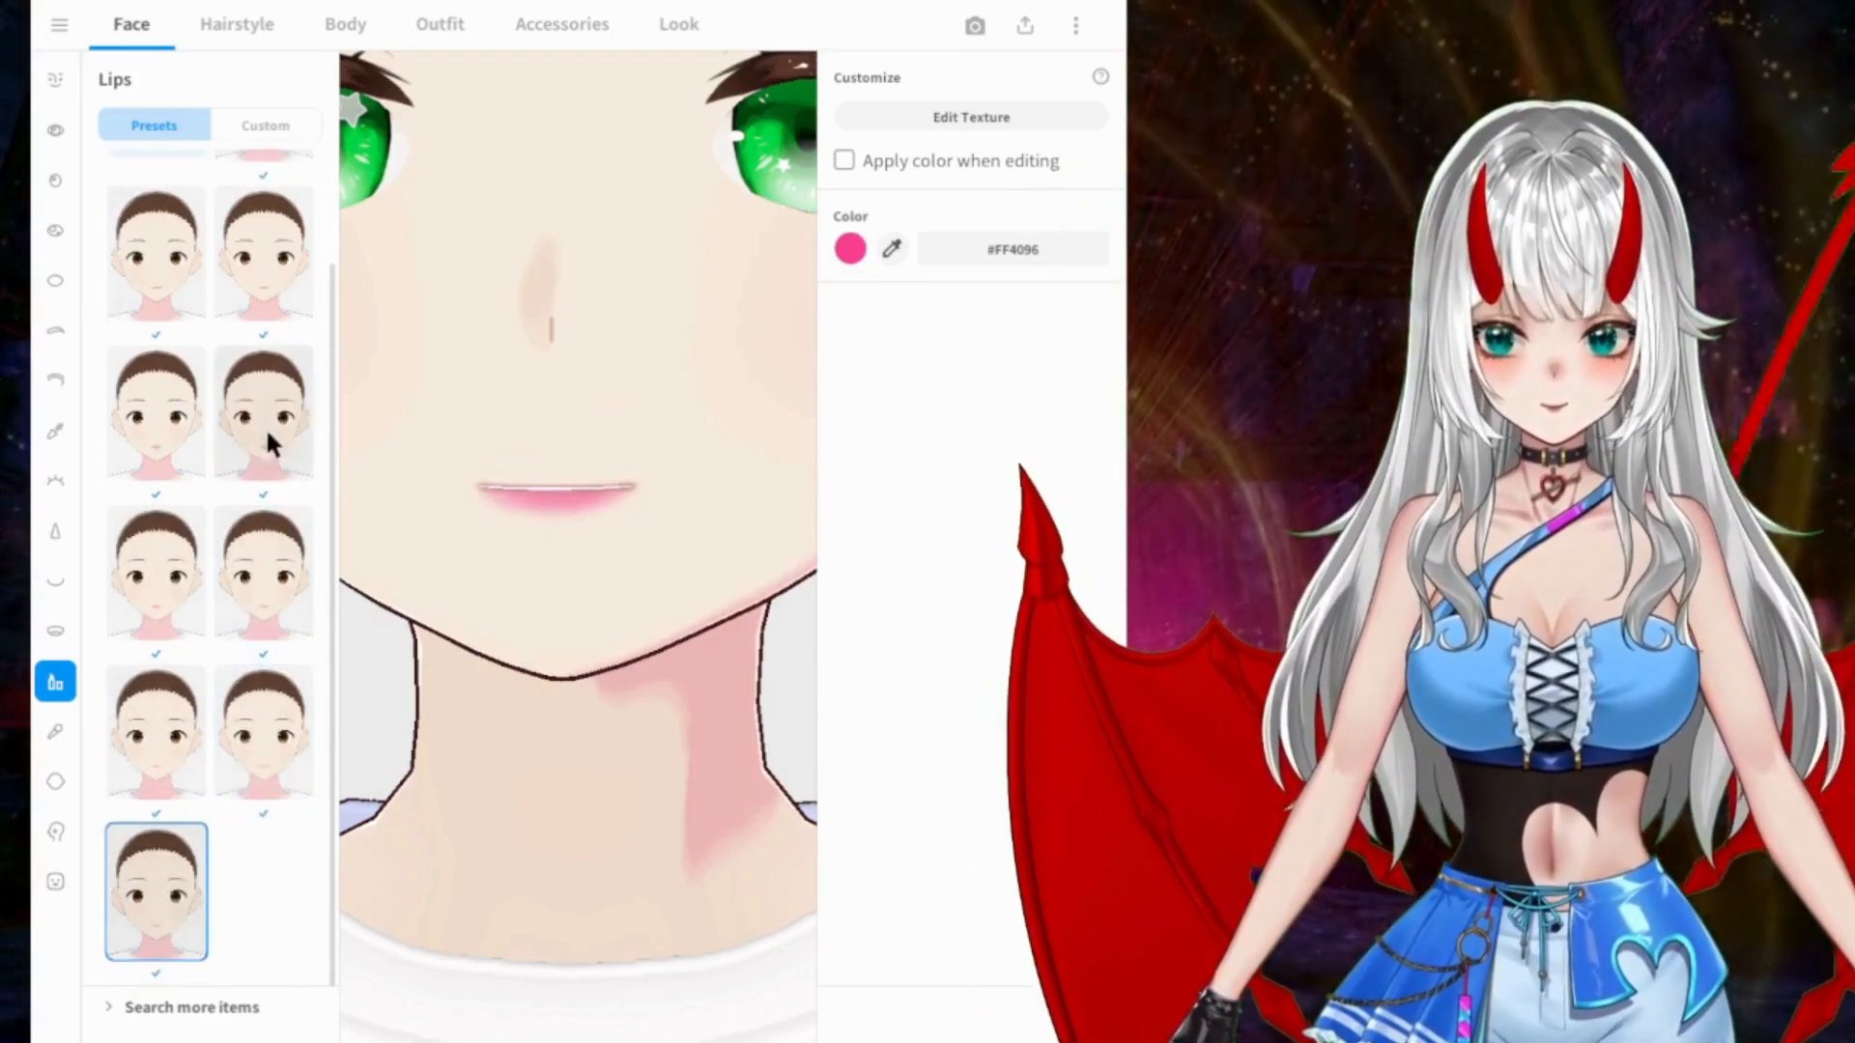
left_click(275, 425)
scroll(645, 362, "down", 6)
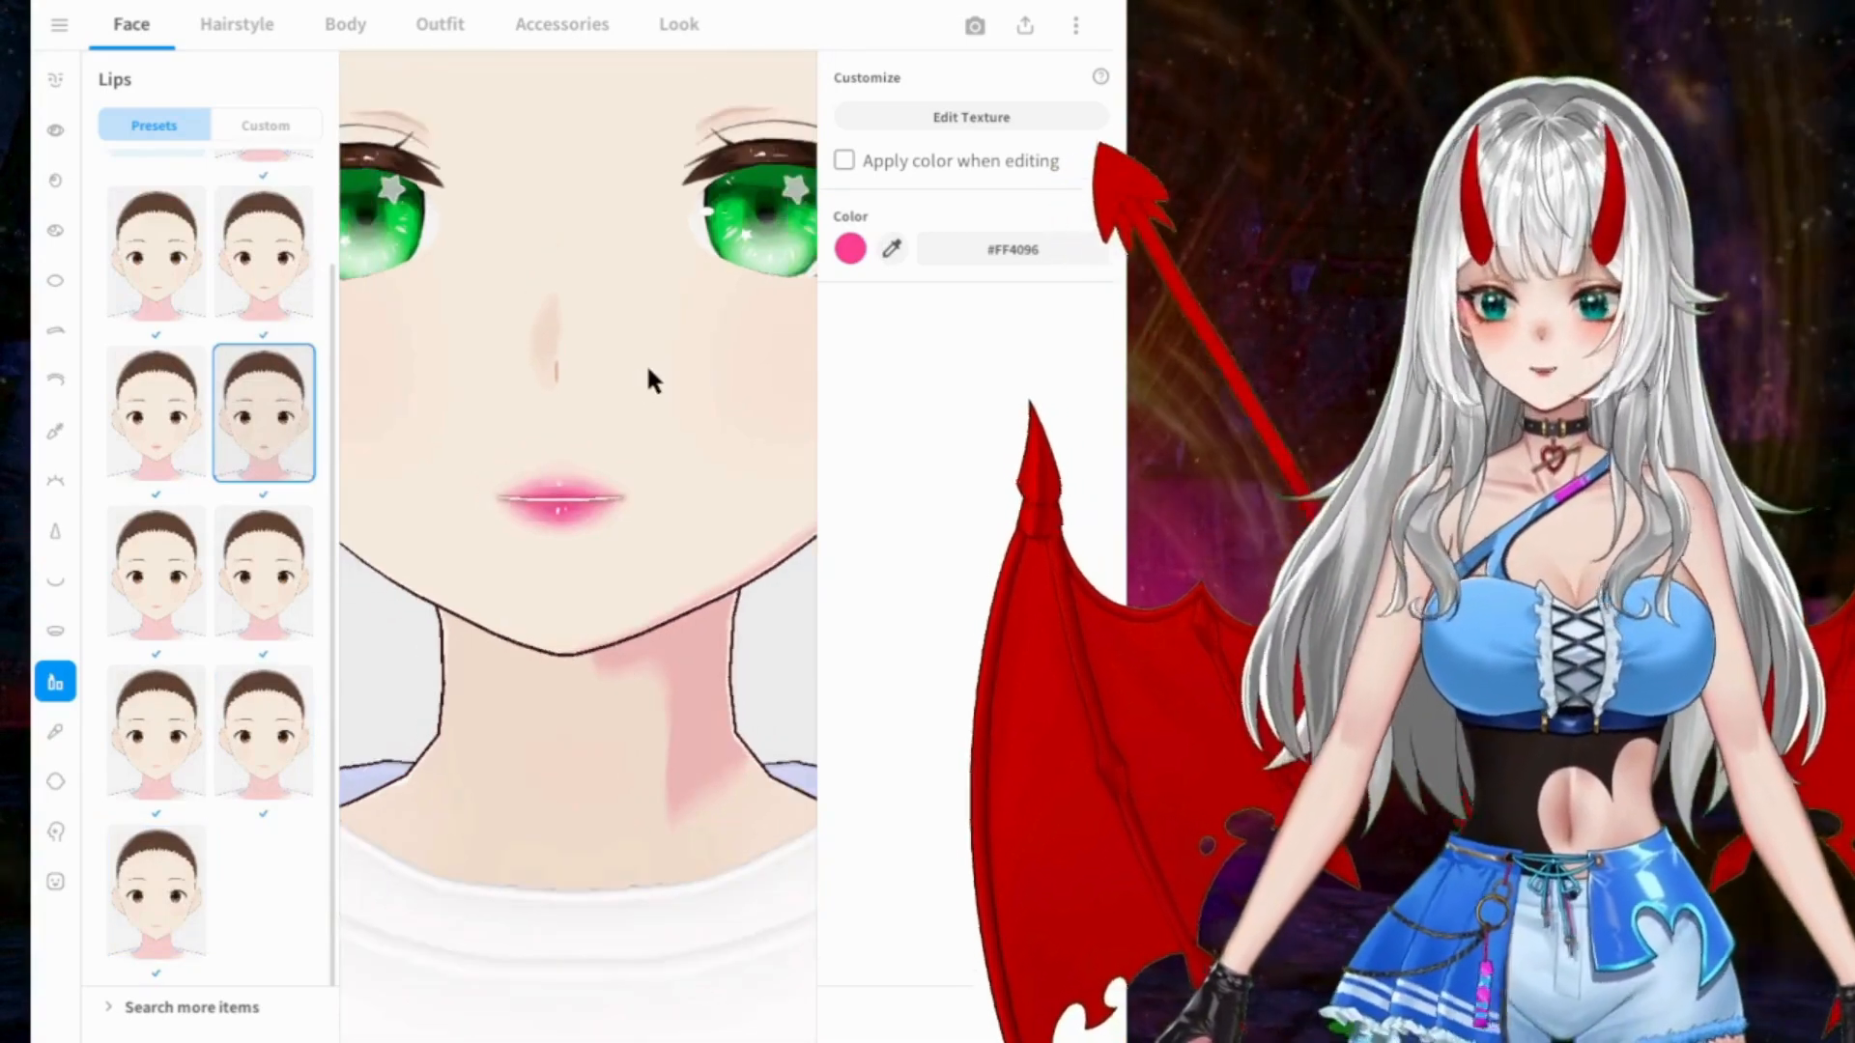
Step: Apply the cheeks preset in the second row's second column and set the blush color to #FFAE8F
left_click(54, 734)
left_click(161, 396)
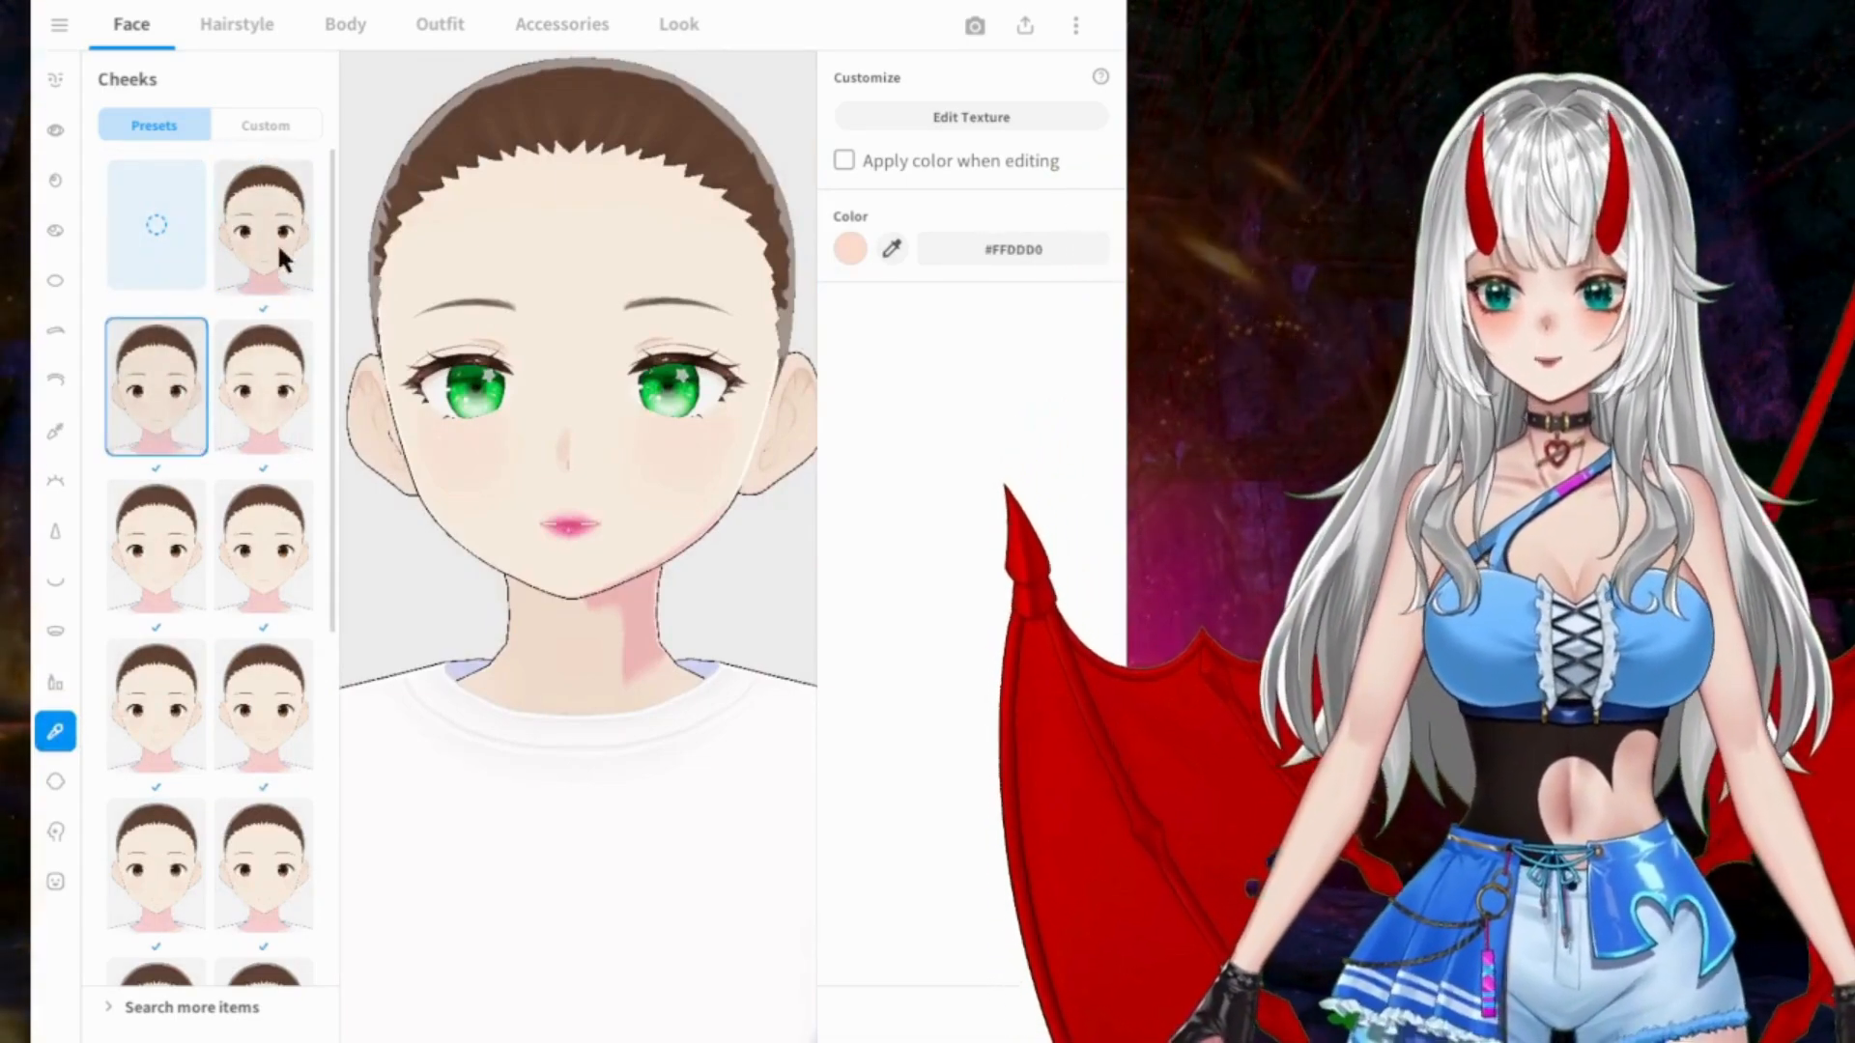
left_click(265, 386)
left_click(850, 249)
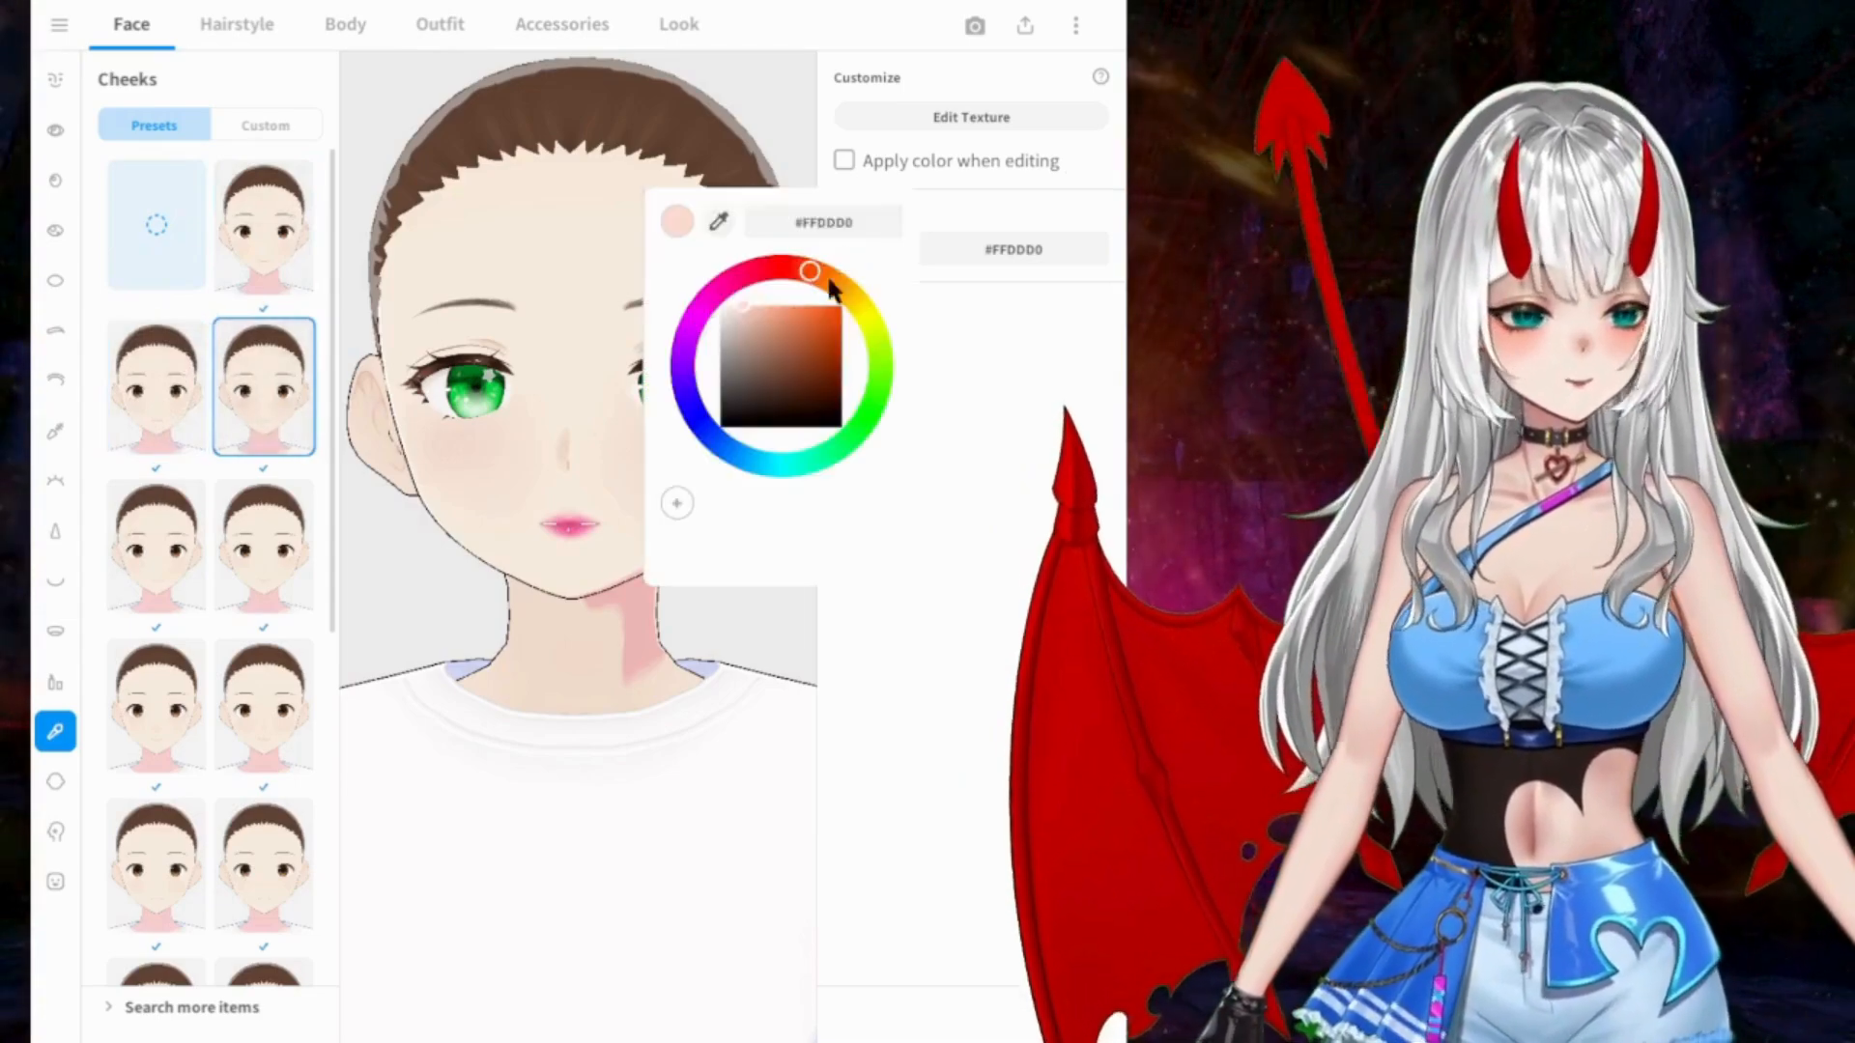
left_click(763, 304)
left_click(781, 306)
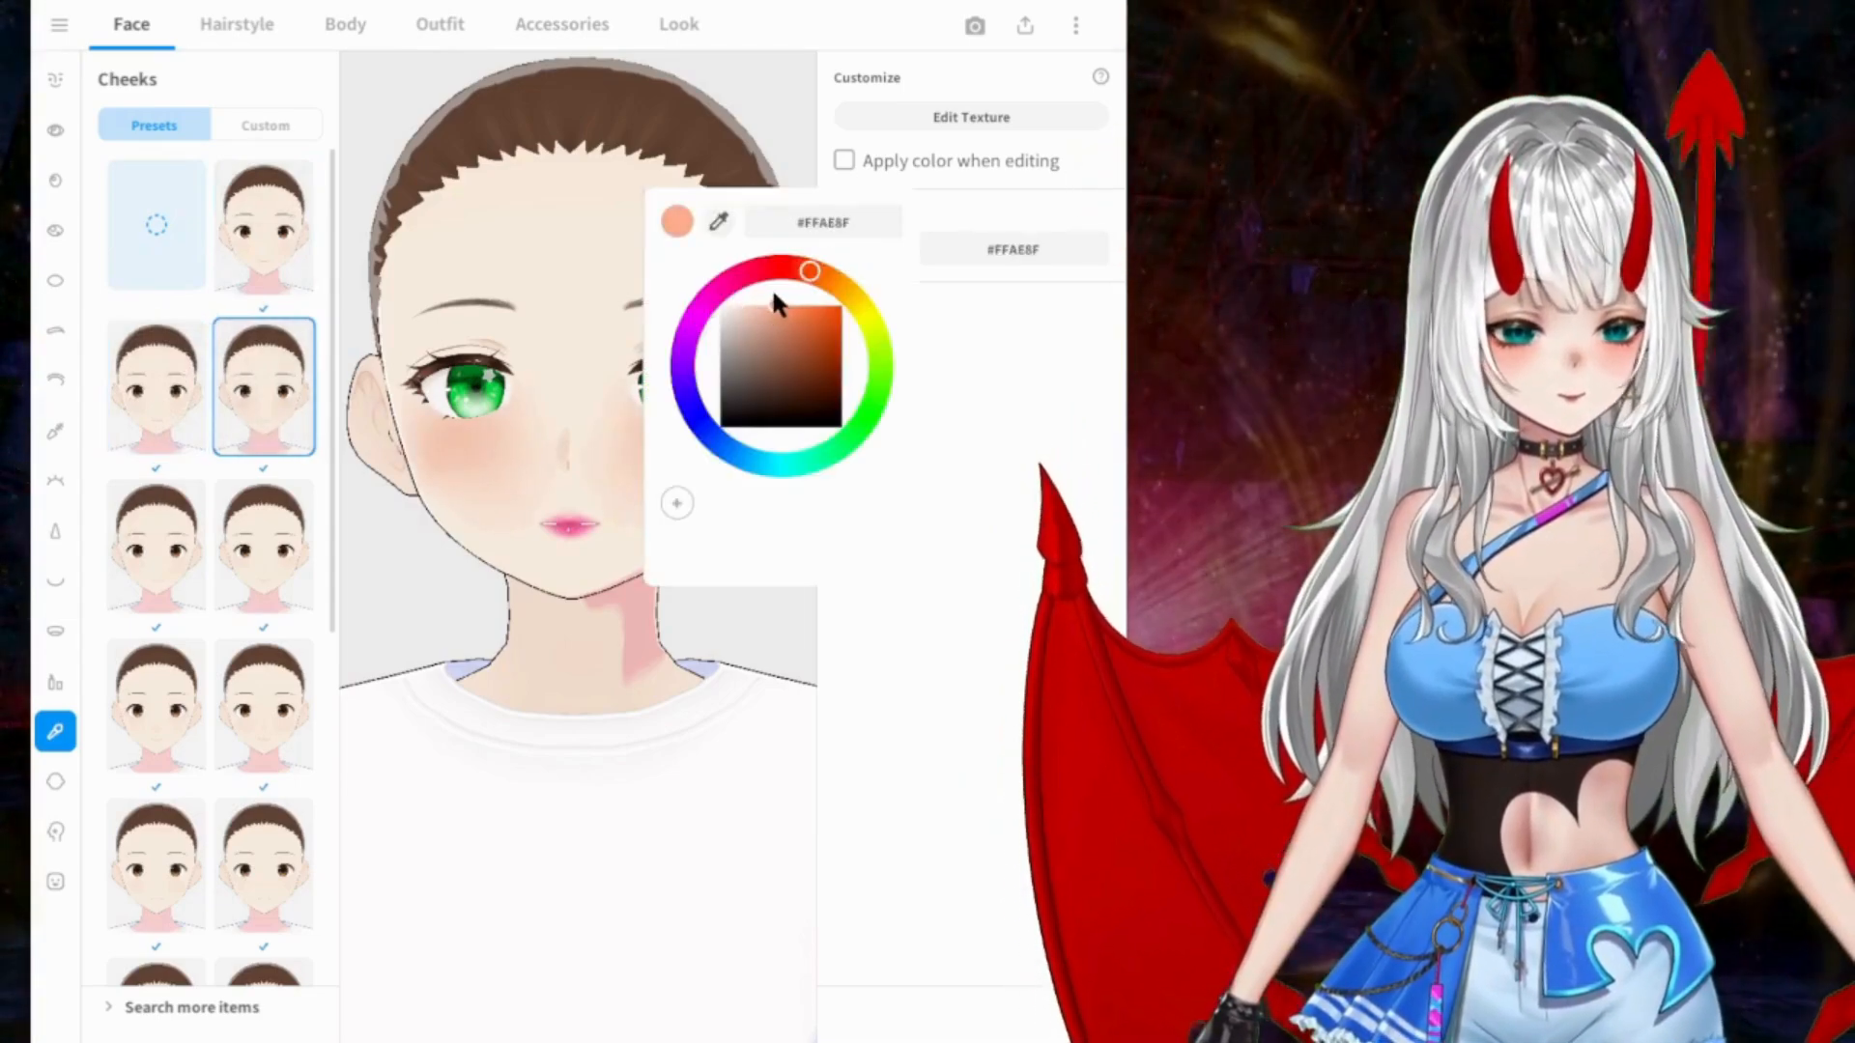
left_click(964, 377)
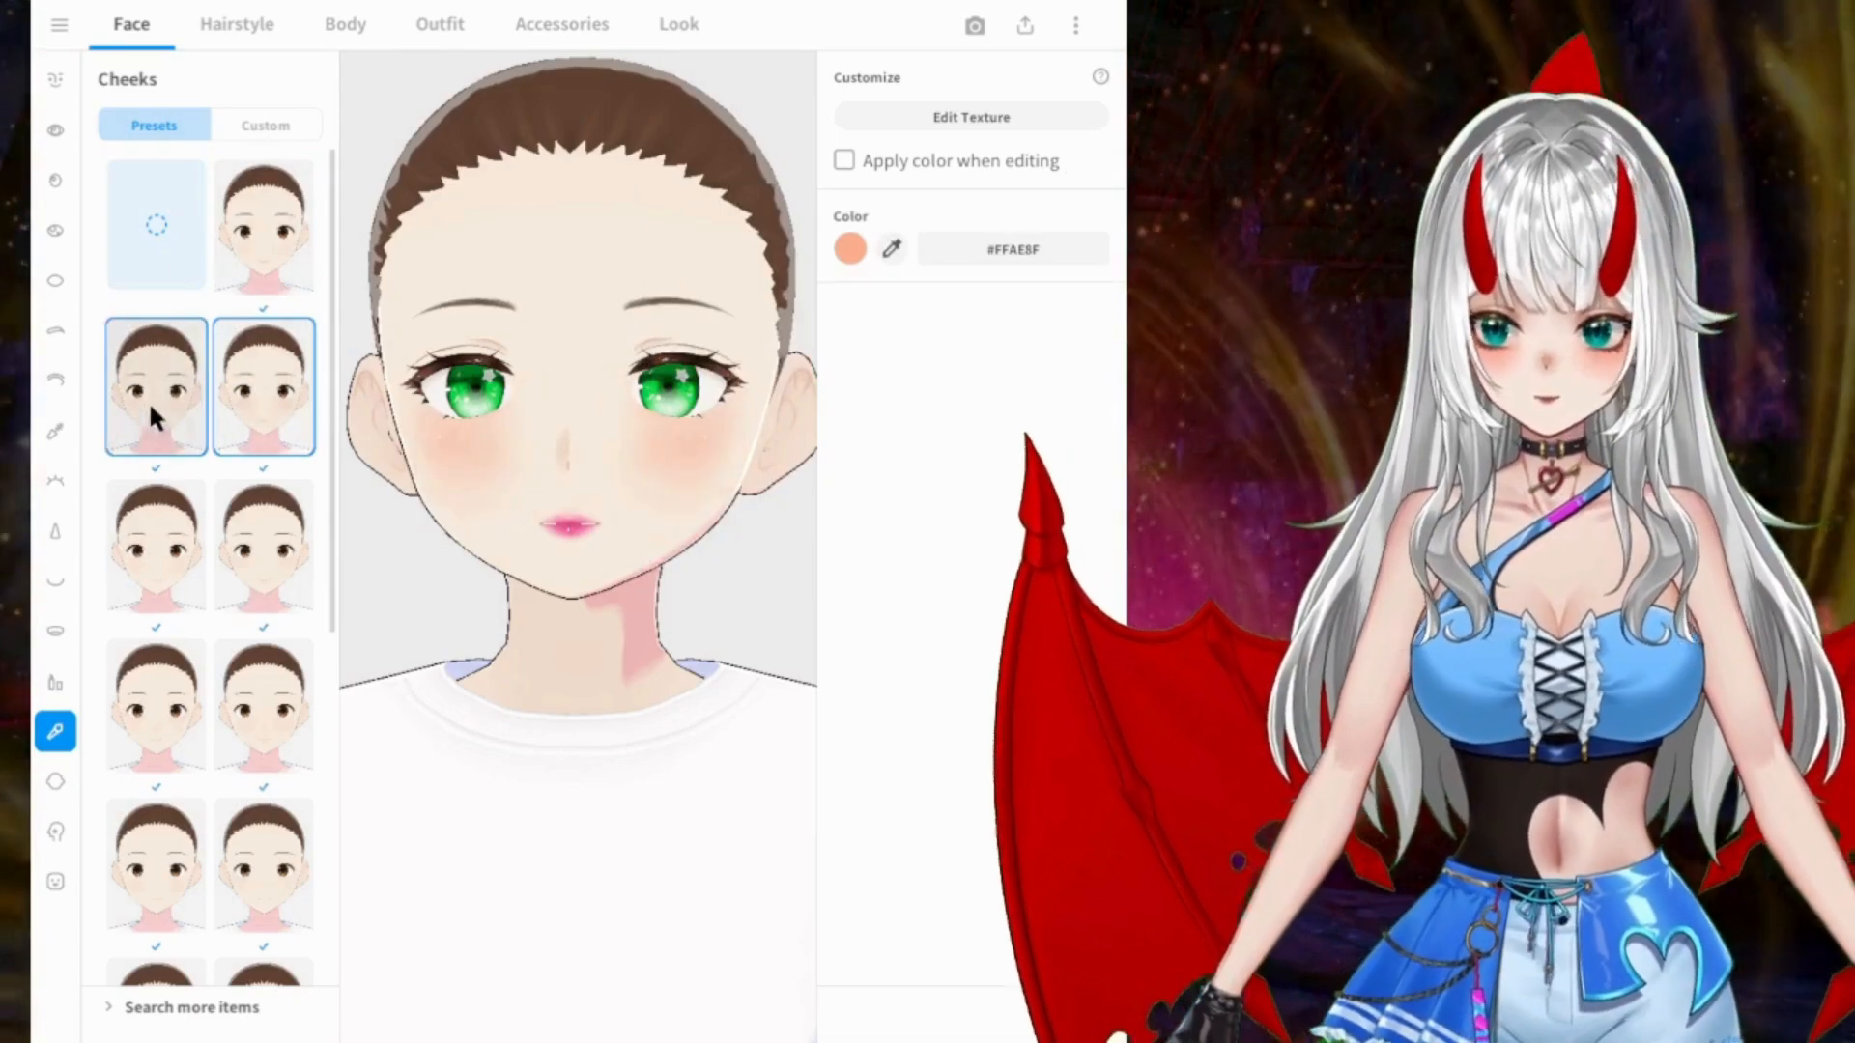
Step: Try the cheeks presets one after another on the face, through to the last one
left_click(261, 275)
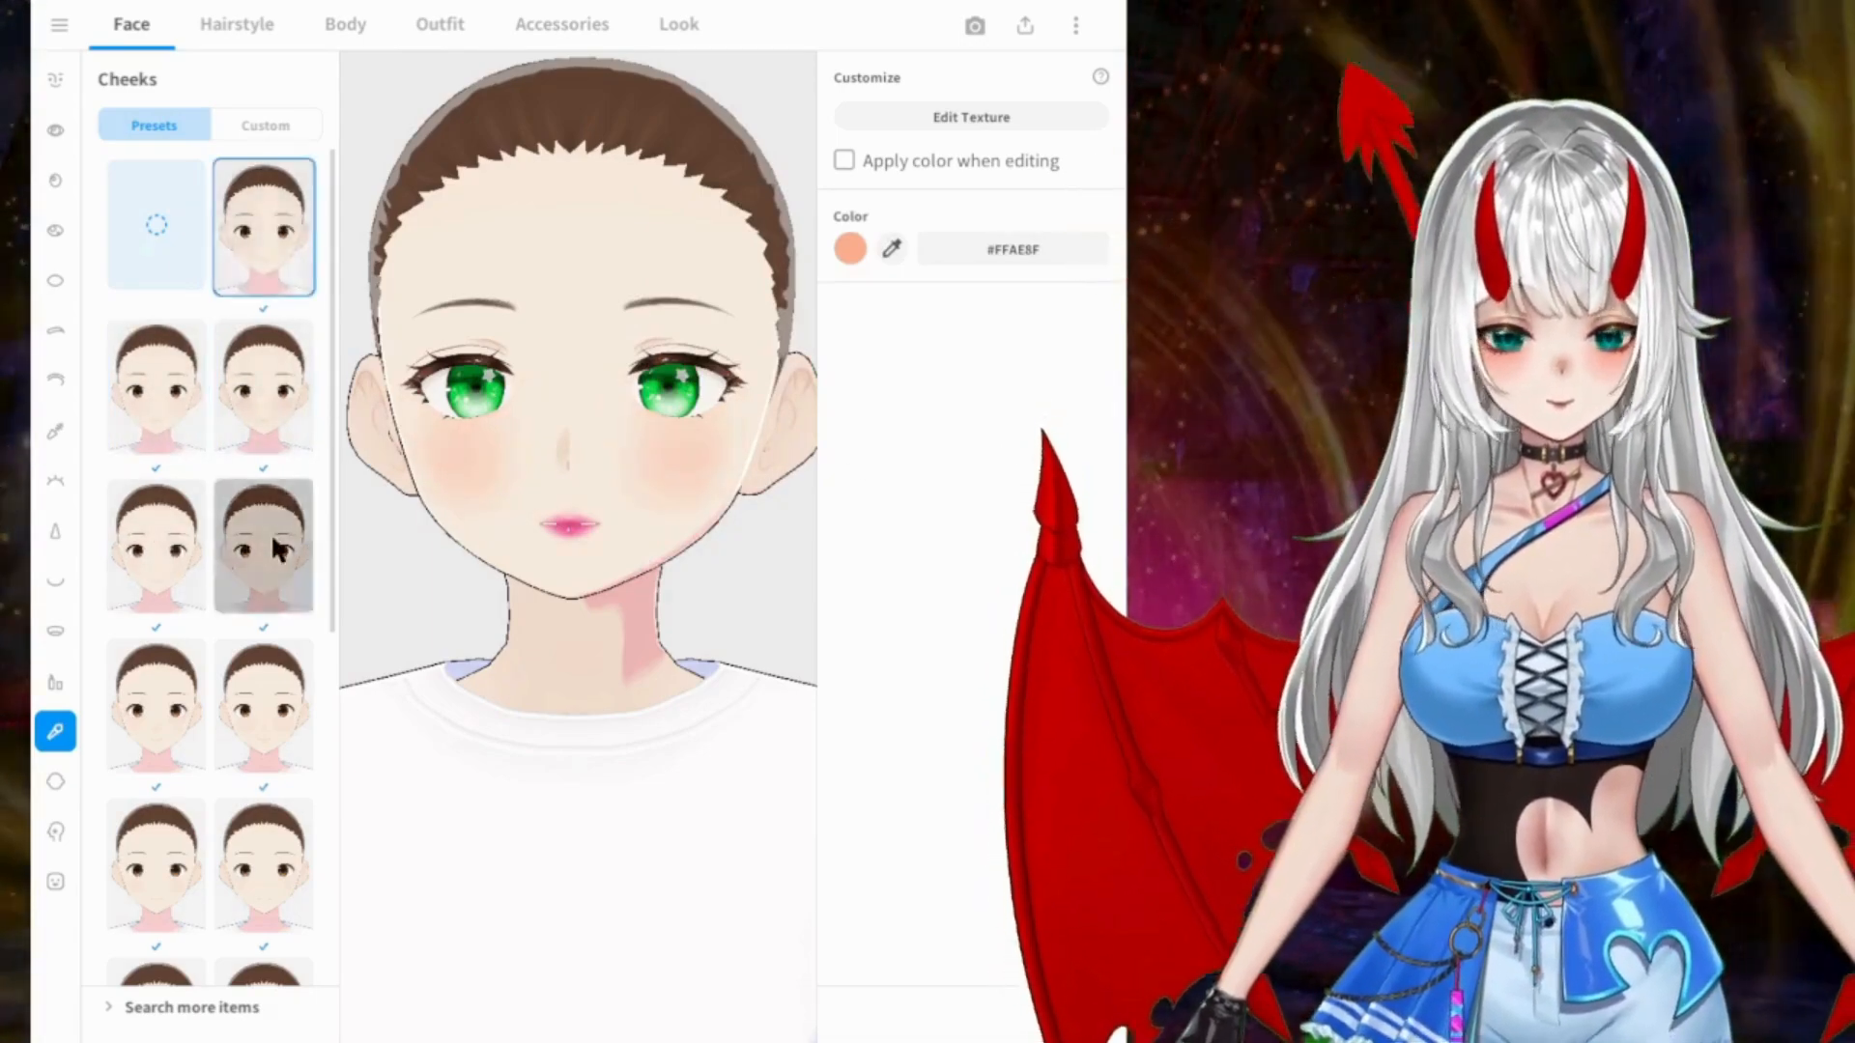
left_click(159, 553)
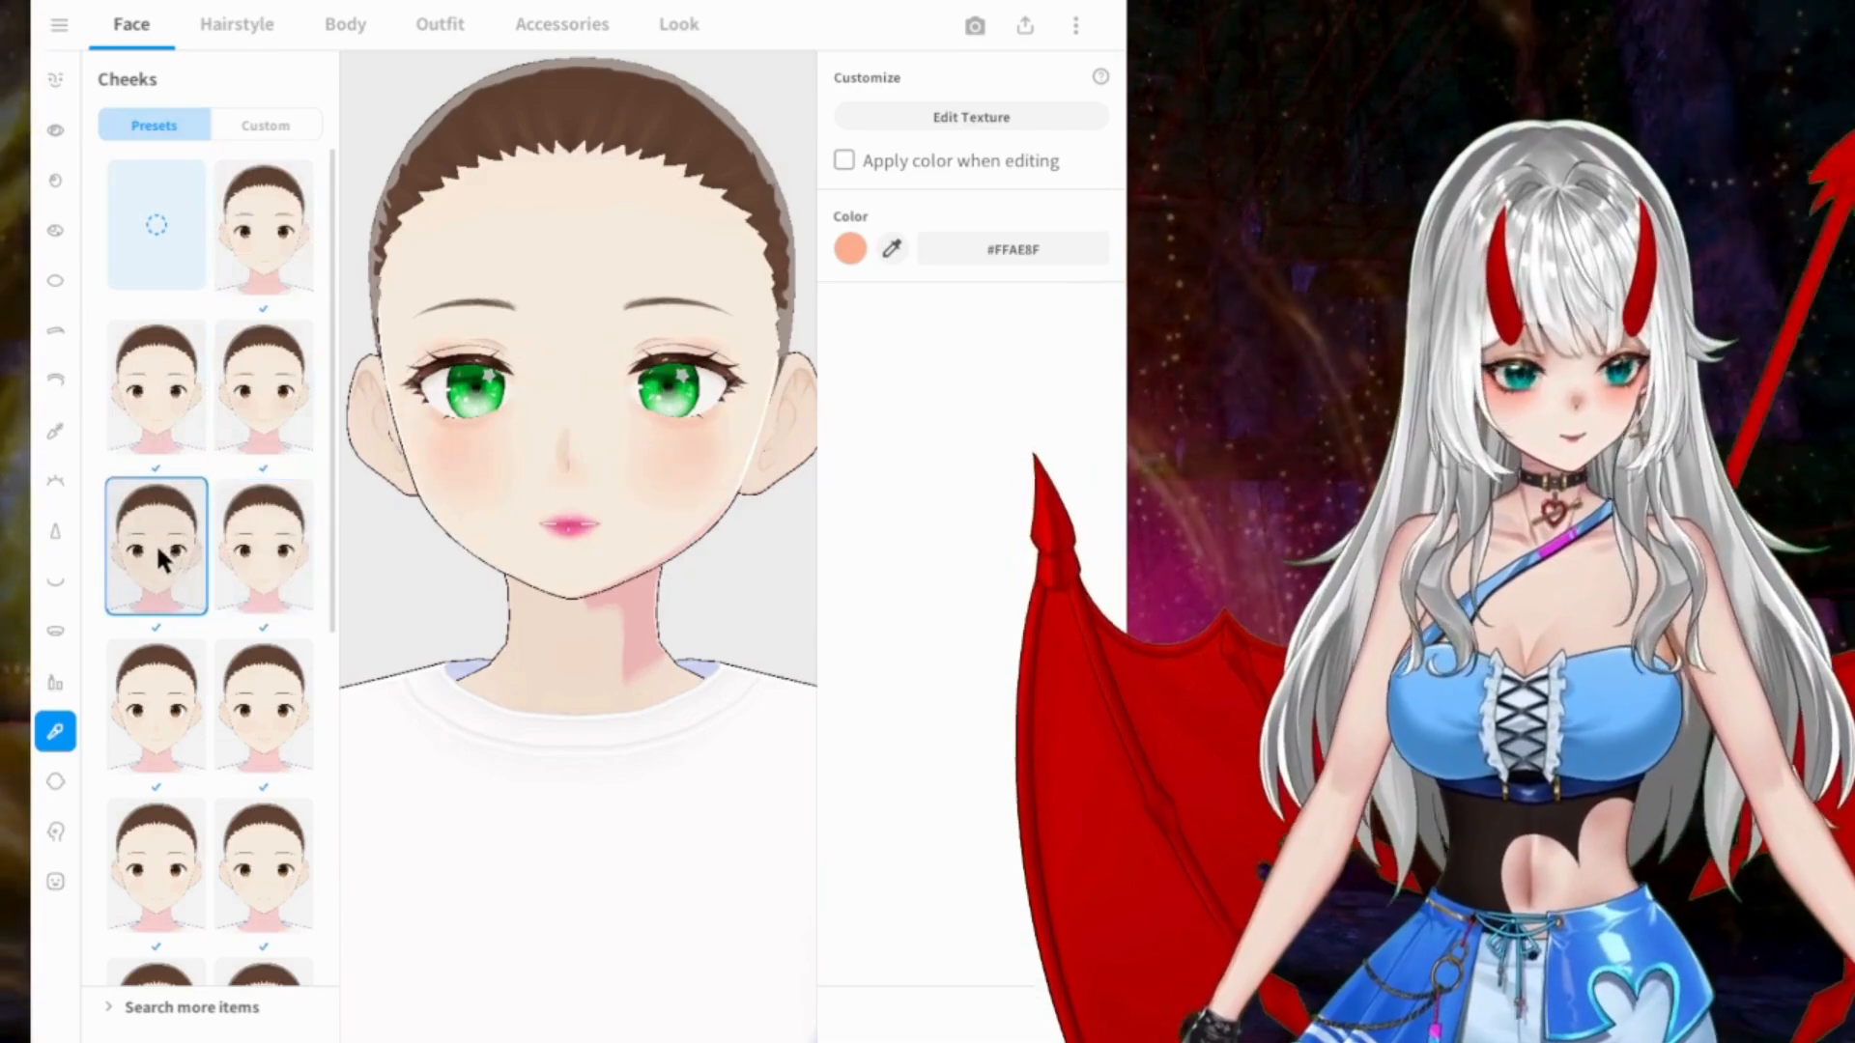
left_click(154, 703)
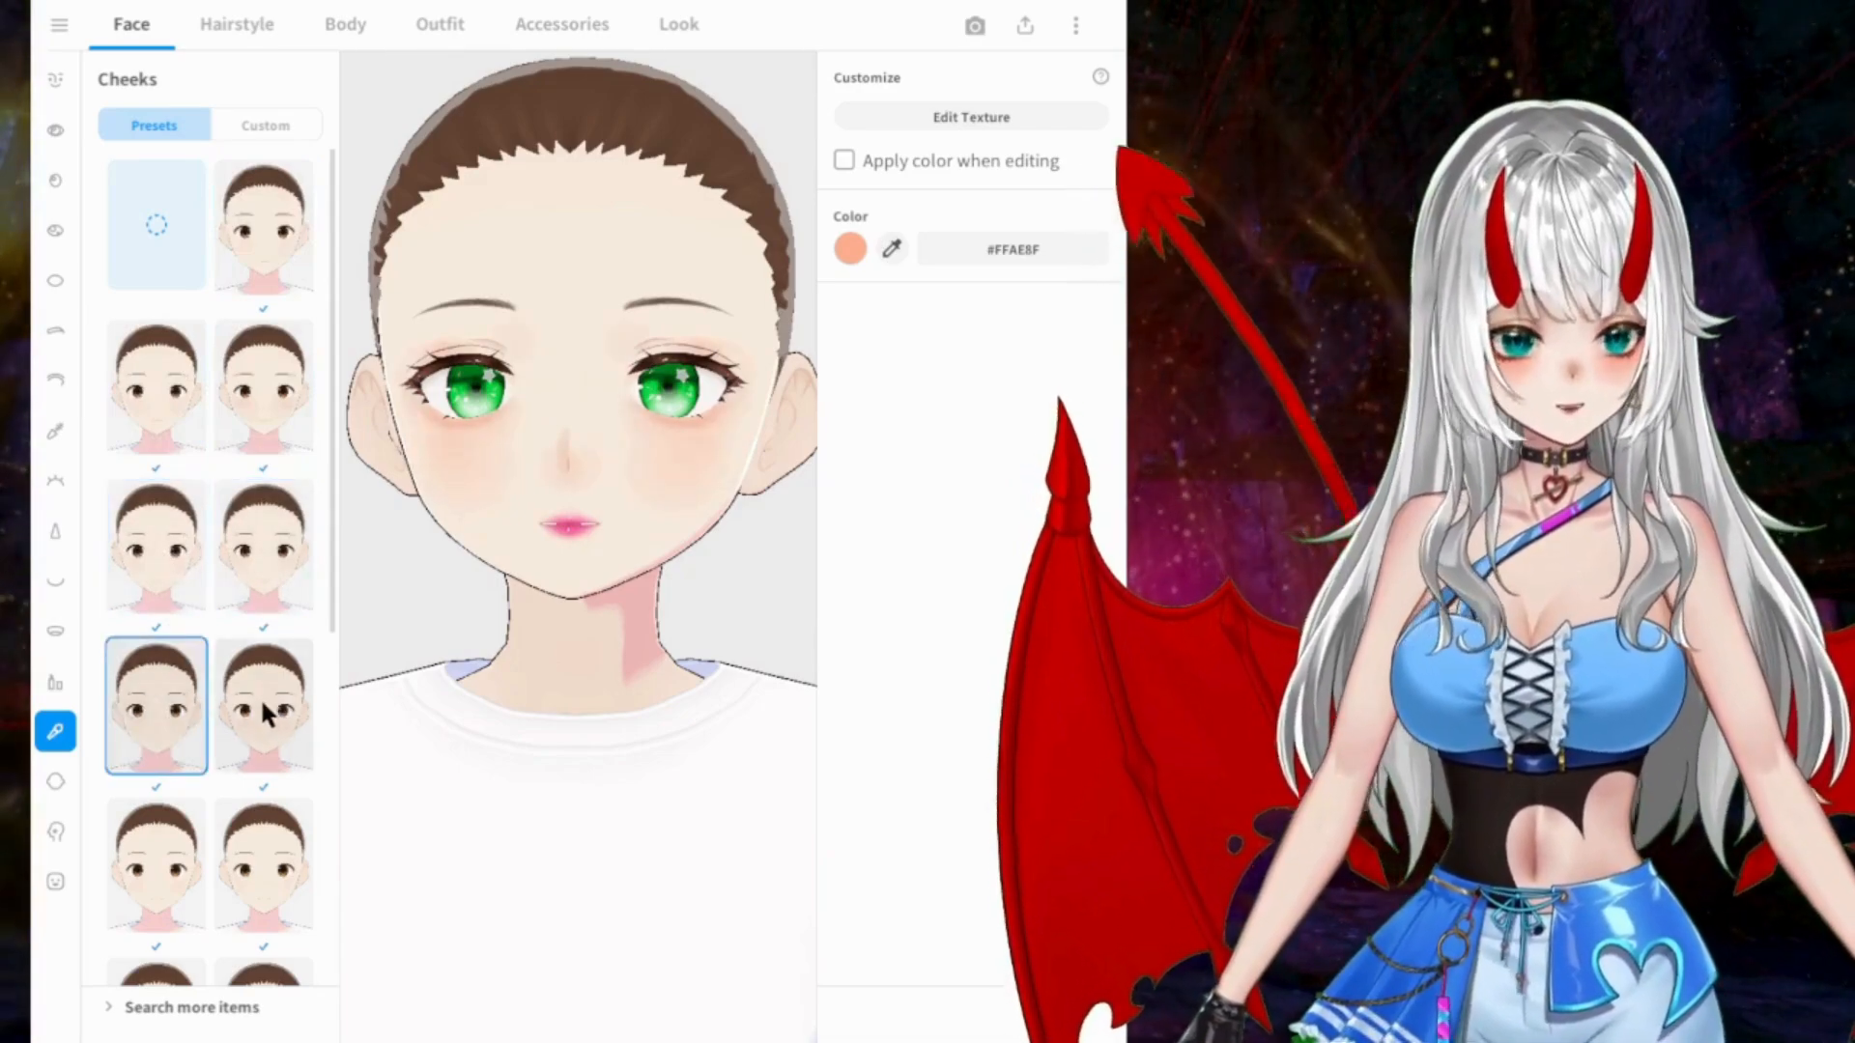
left_click(266, 715)
scroll(164, 653, "down", 3)
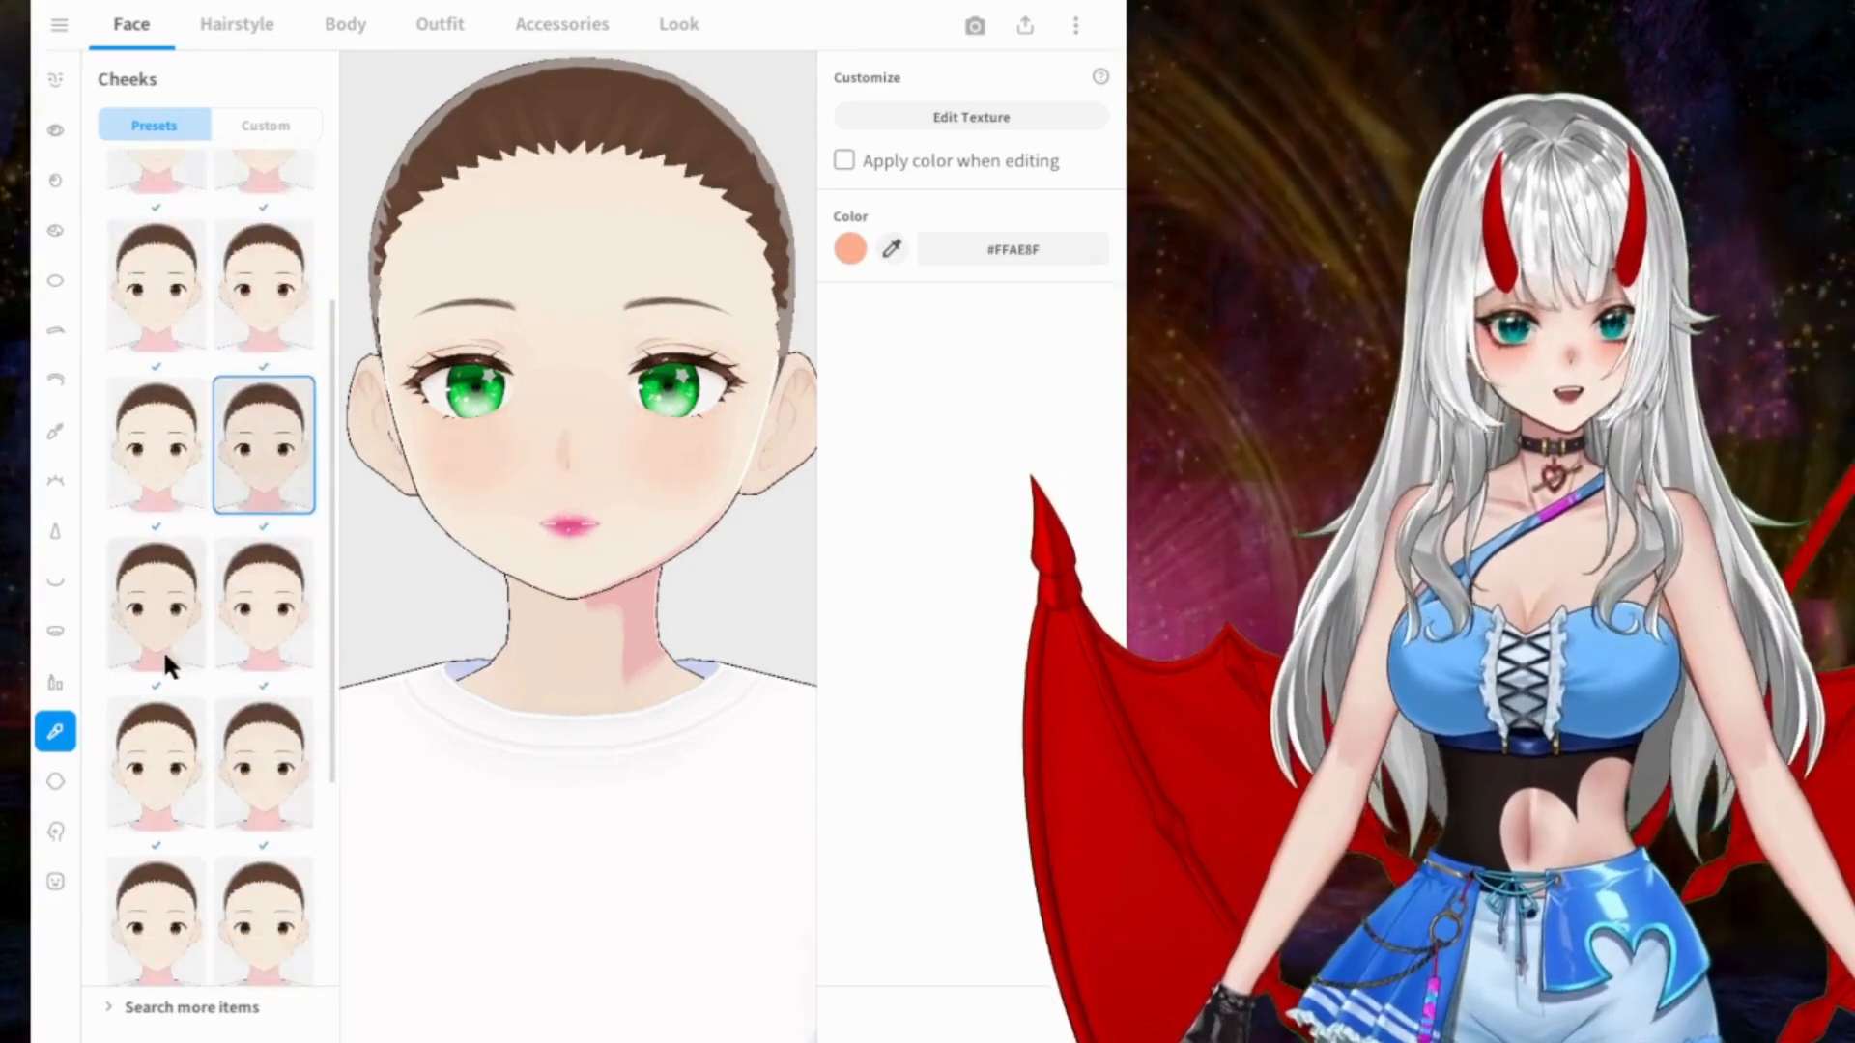
left_click(165, 653)
left_click(223, 642)
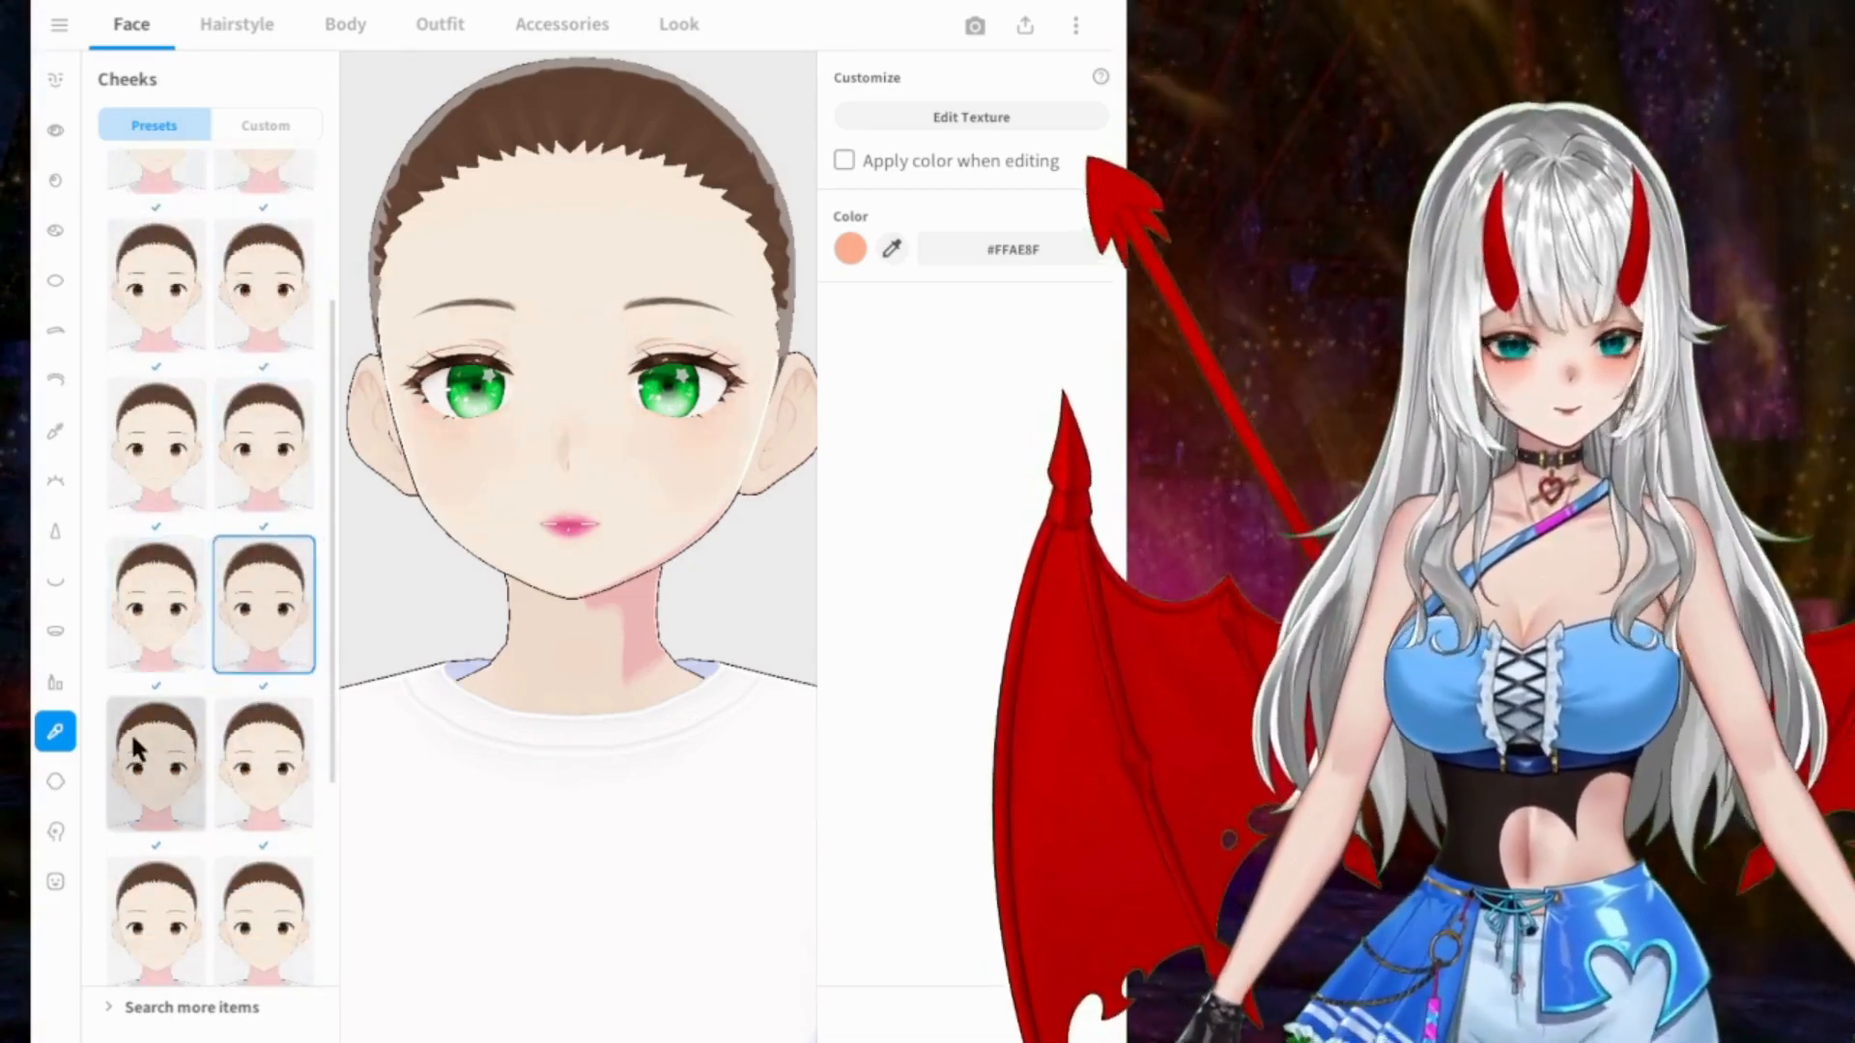
left_click(135, 749)
left_click(262, 751)
scroll(193, 649, "down", 3)
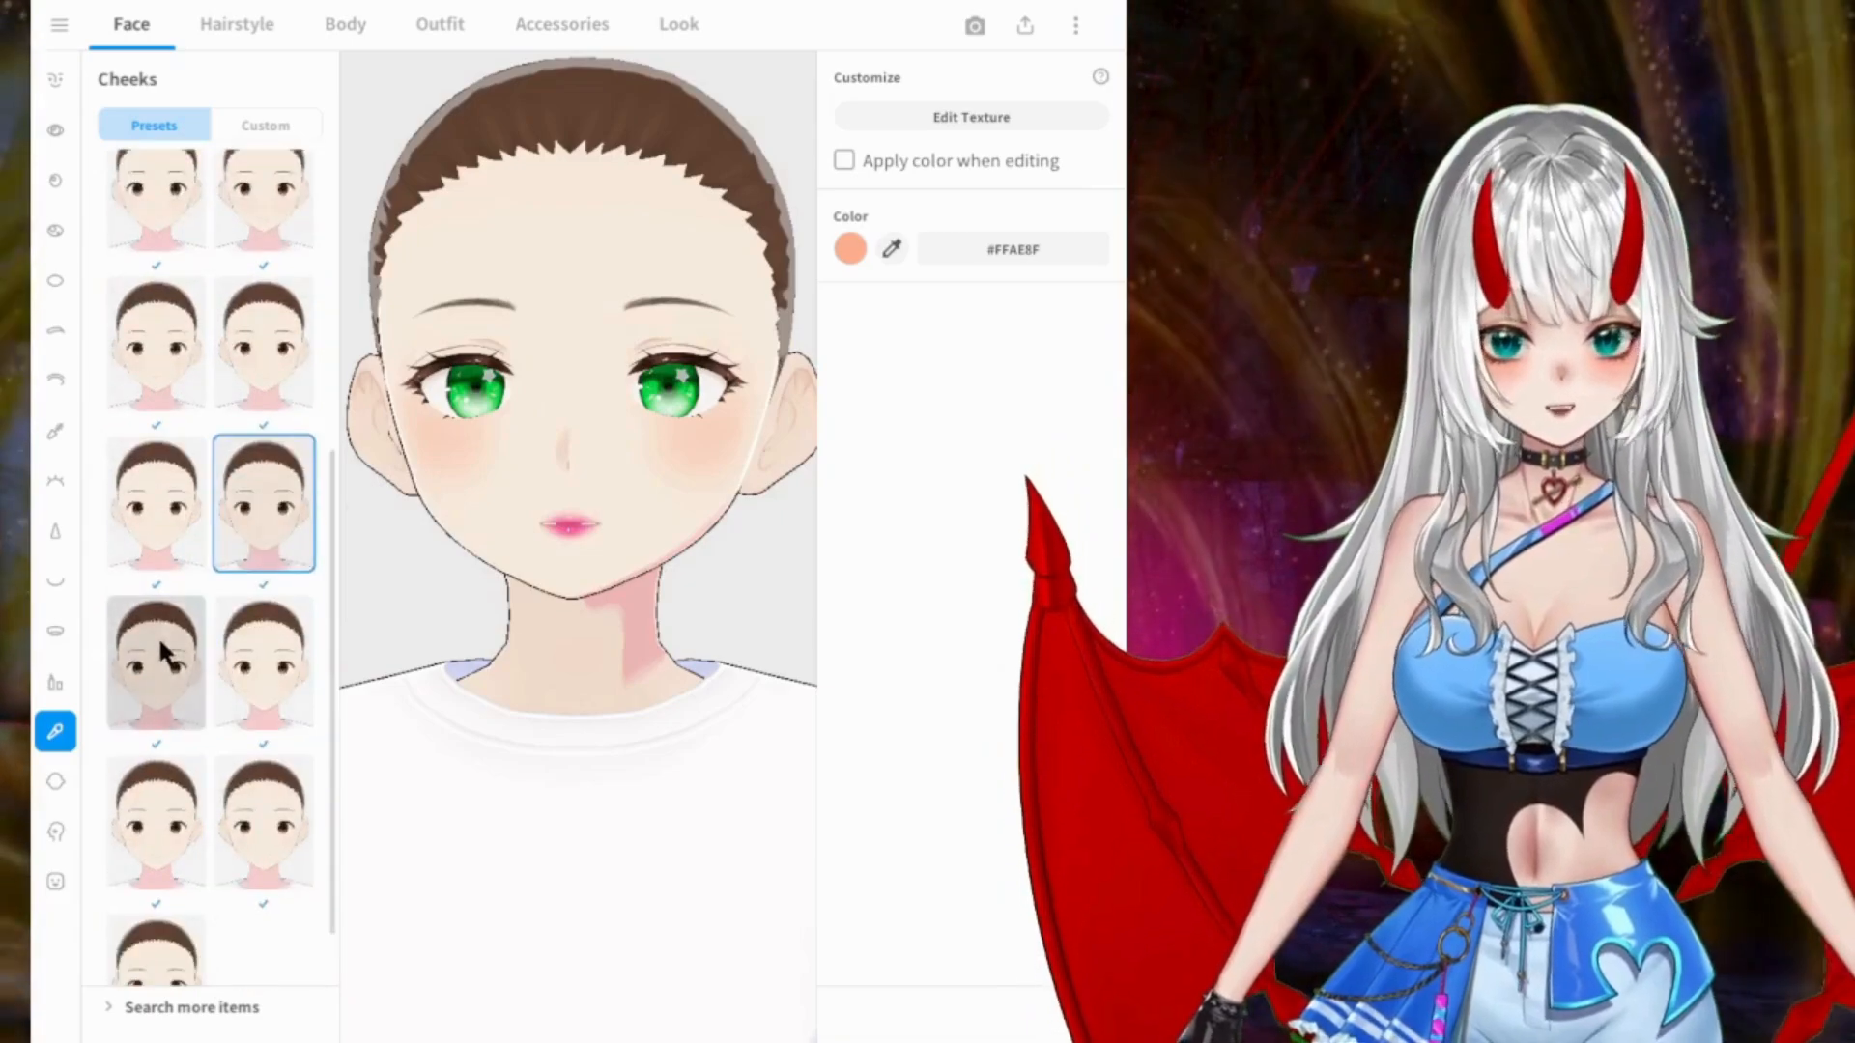
left_click(165, 653)
left_click(261, 655)
left_click(170, 821)
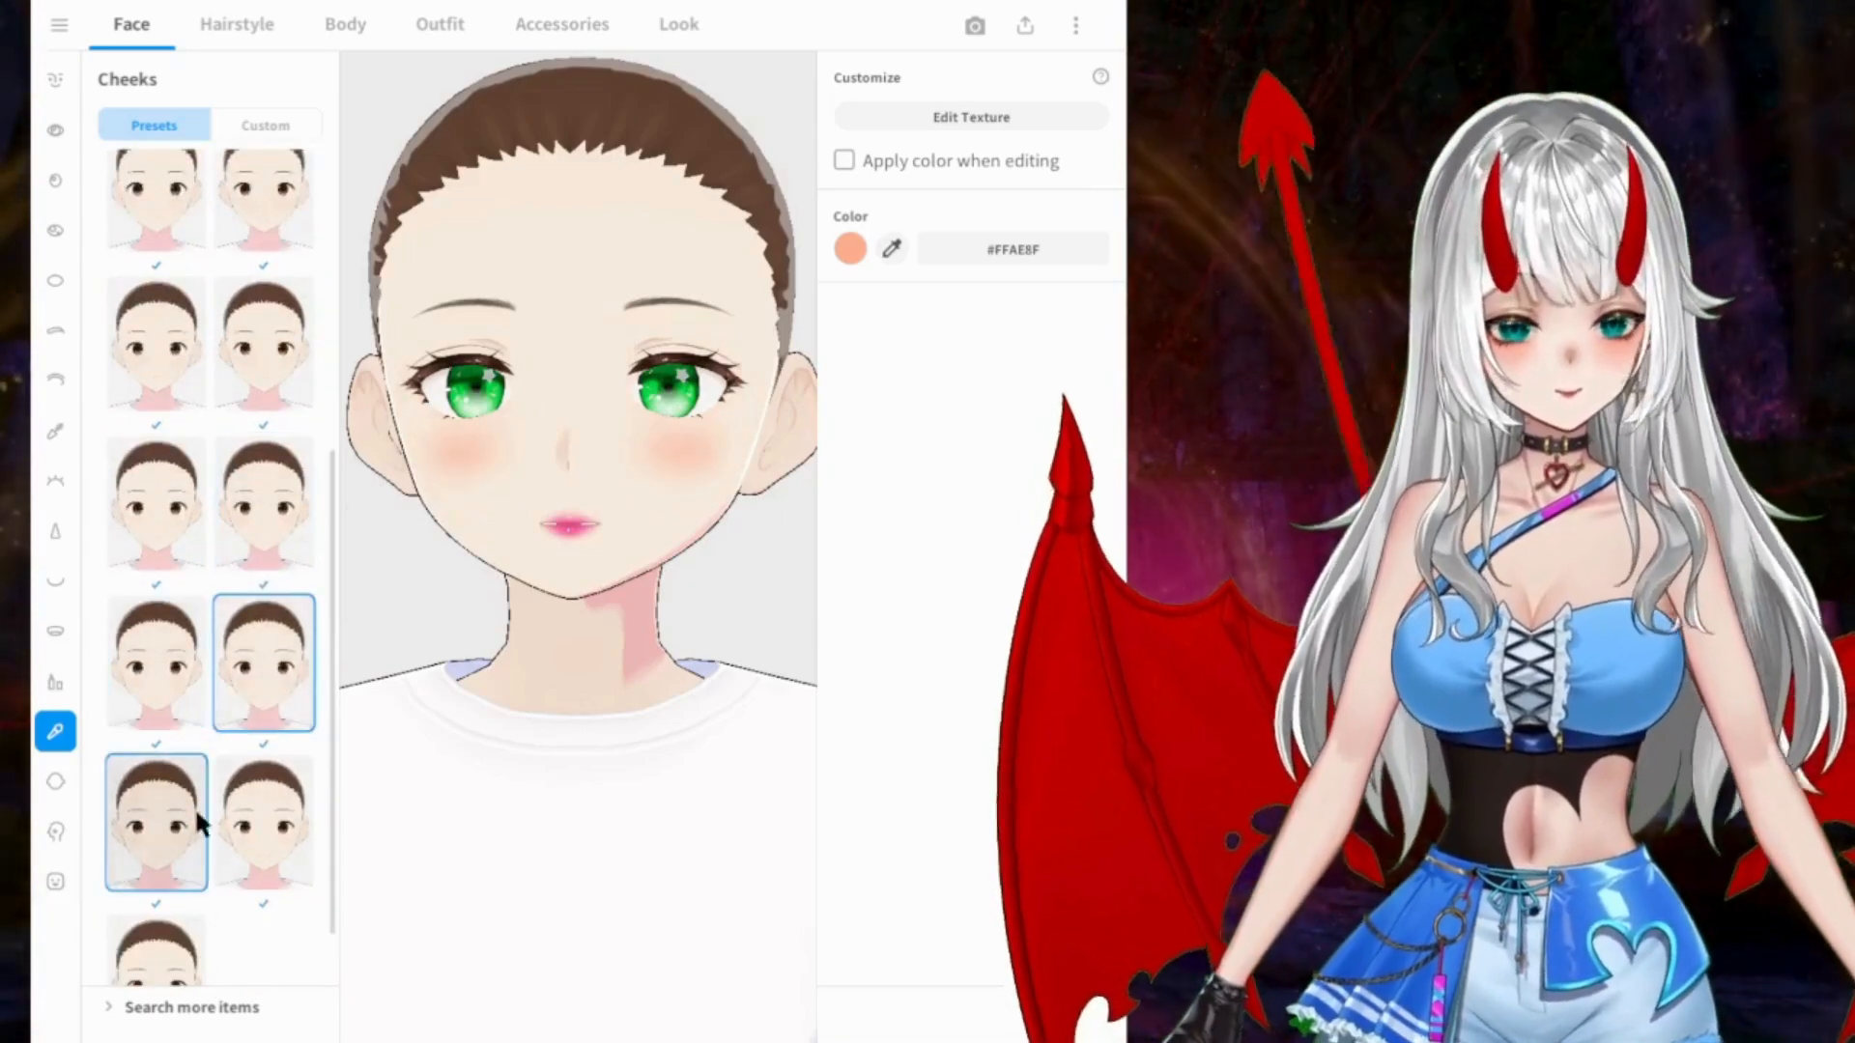
left_click(261, 821)
scroll(204, 704, "down", 1)
left_click(158, 884)
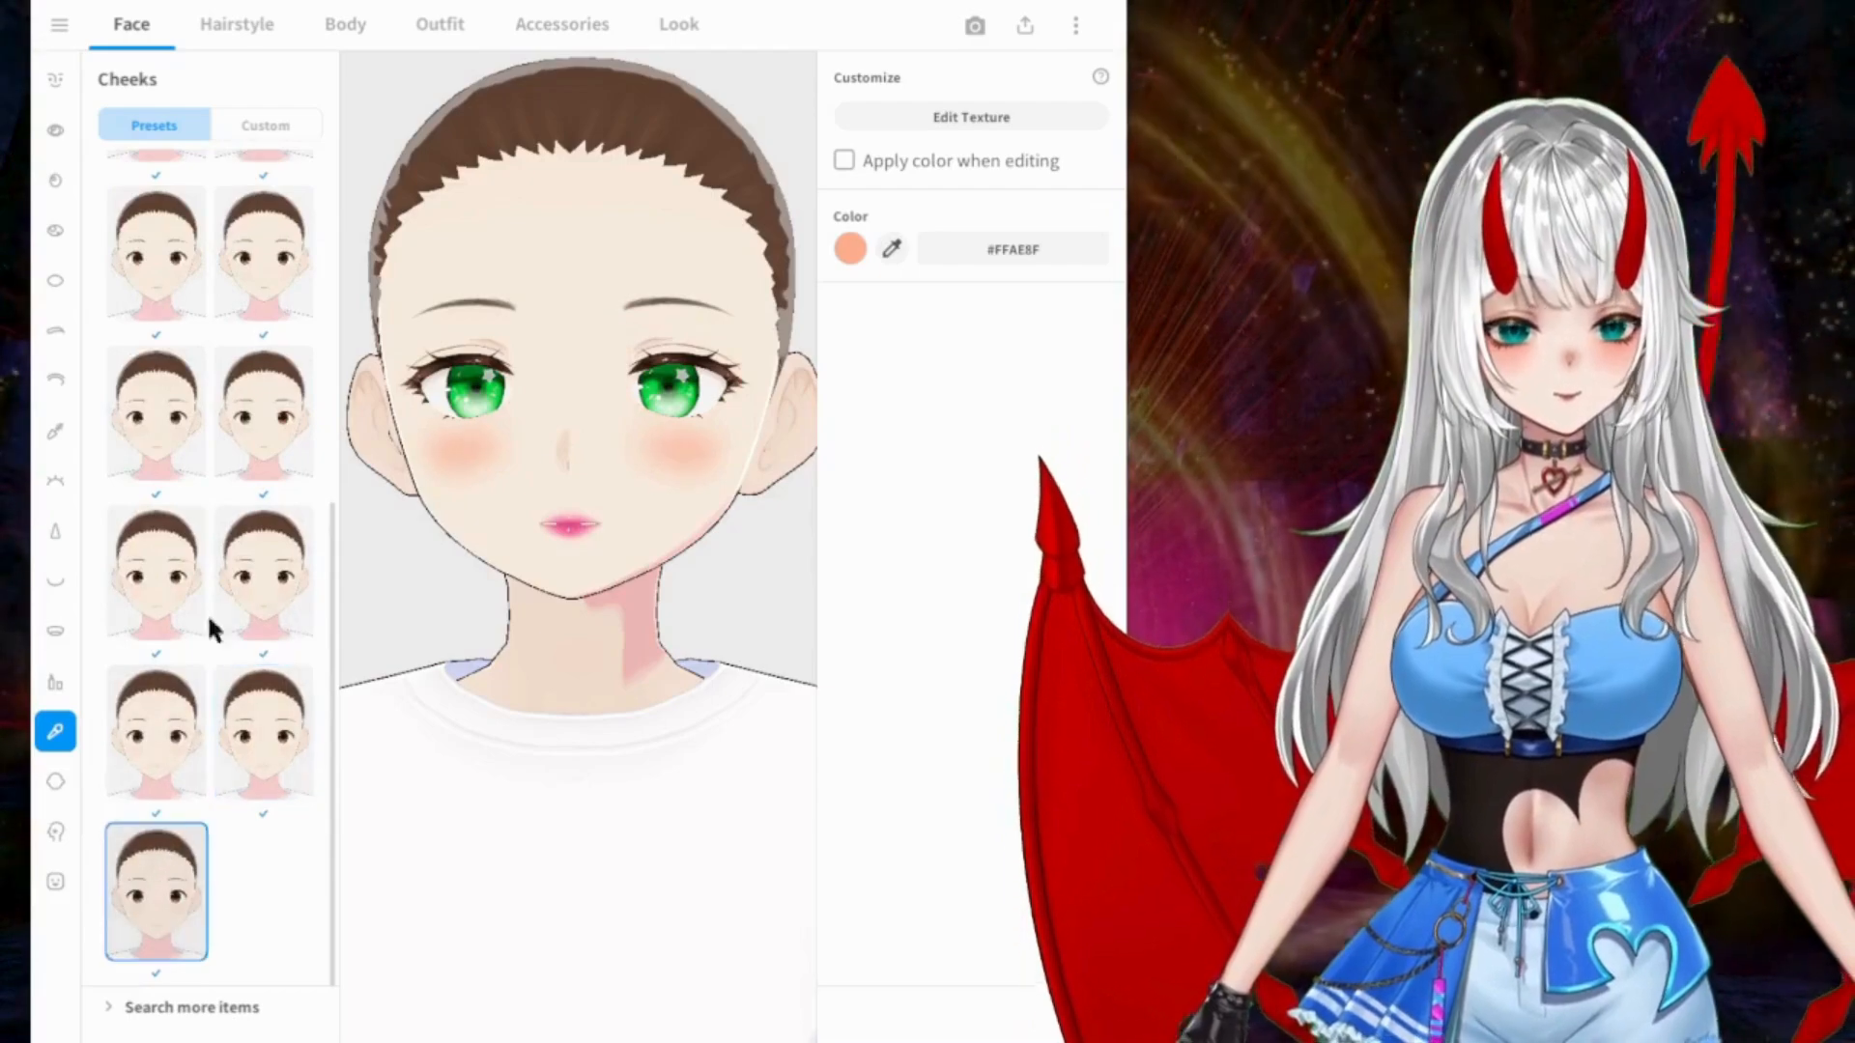
Step: Compare the earlier cheeks presets again and apply the one directly below the empty option
left_click(268, 284)
left_click(198, 253)
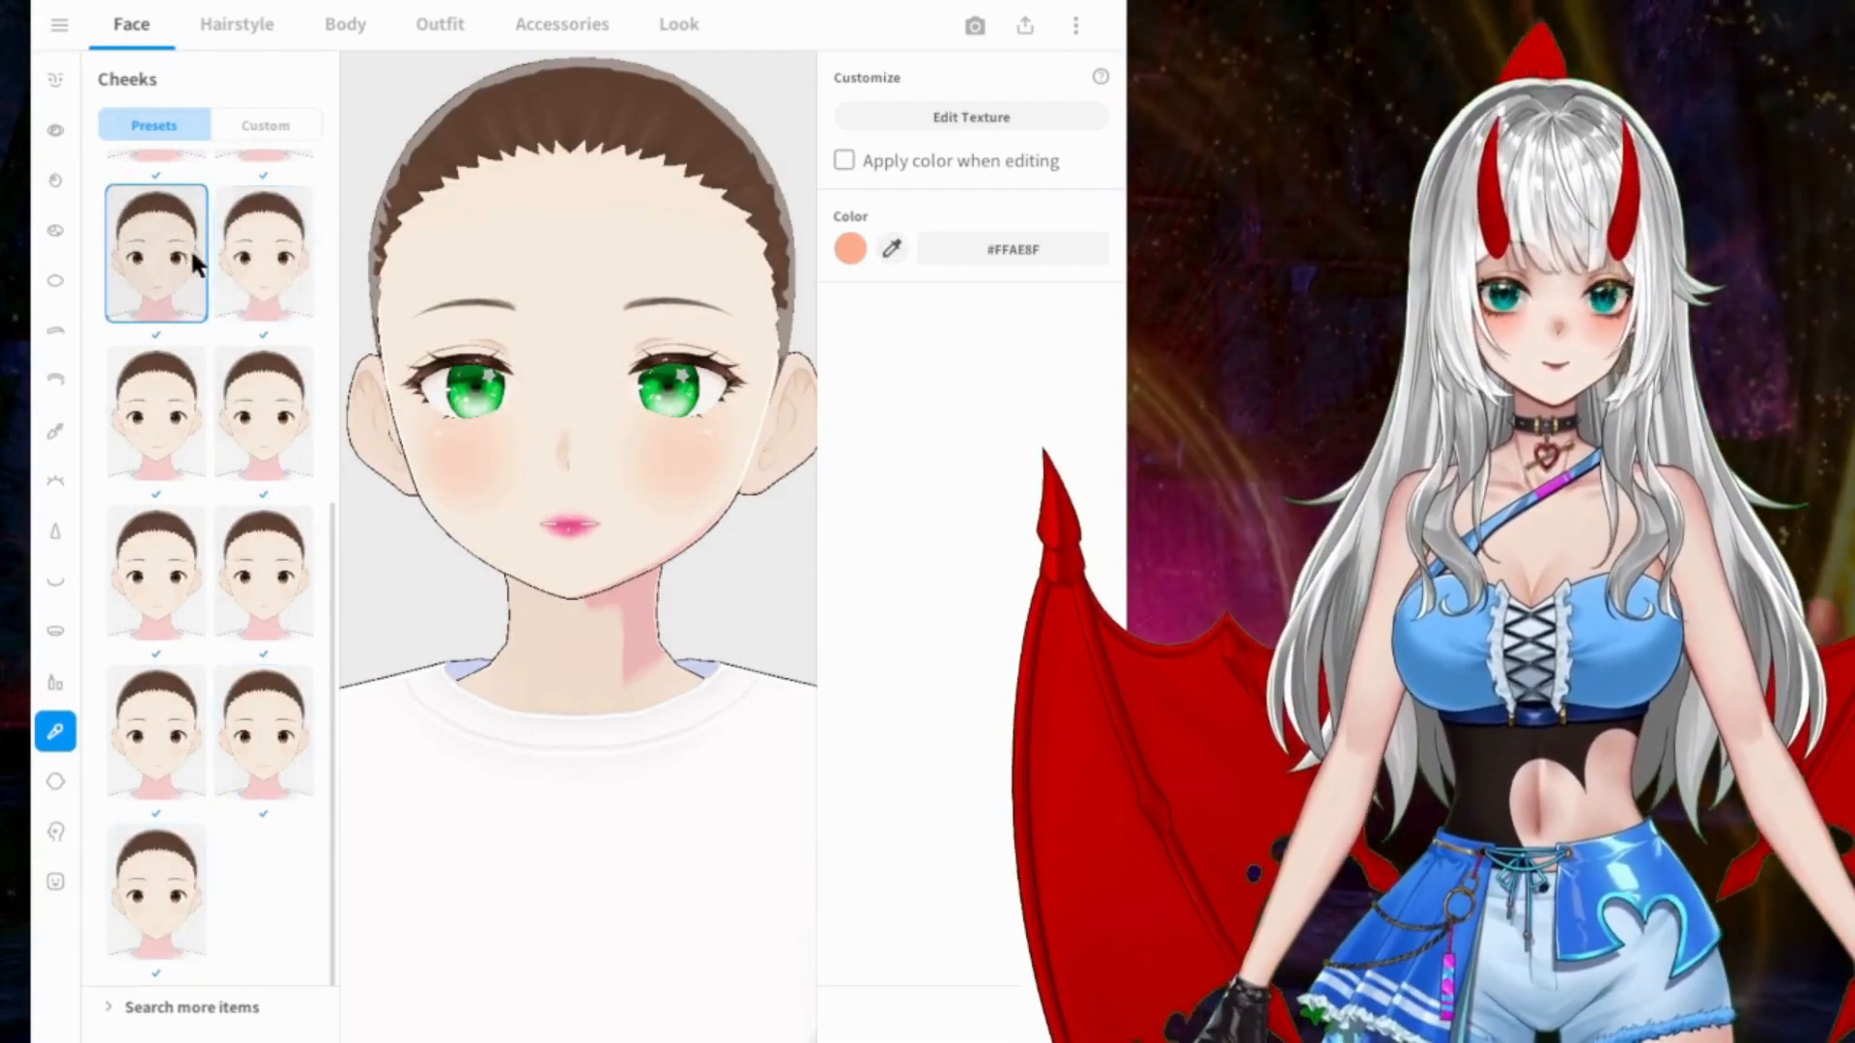
scroll(201, 254, "up", 2)
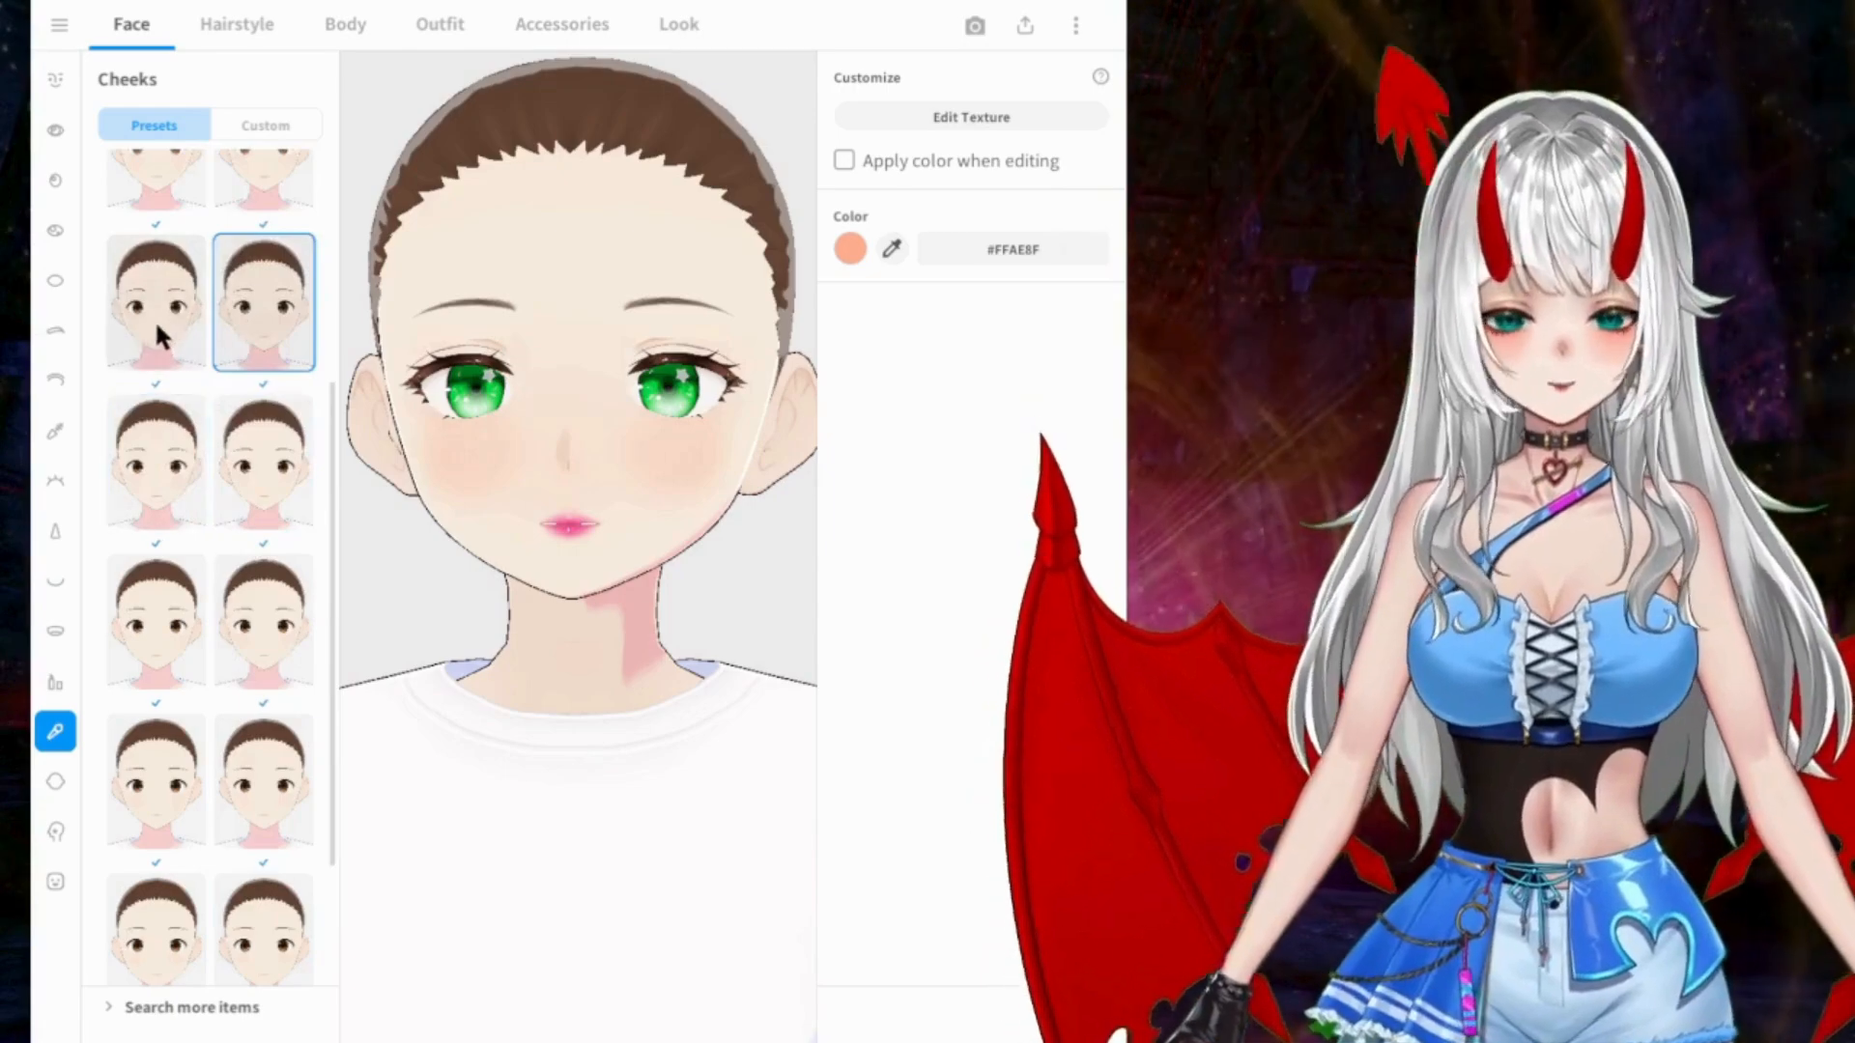
scroll(172, 311, "down", 1)
left_click(256, 256)
left_click(189, 264)
scroll(190, 275, "up", 2)
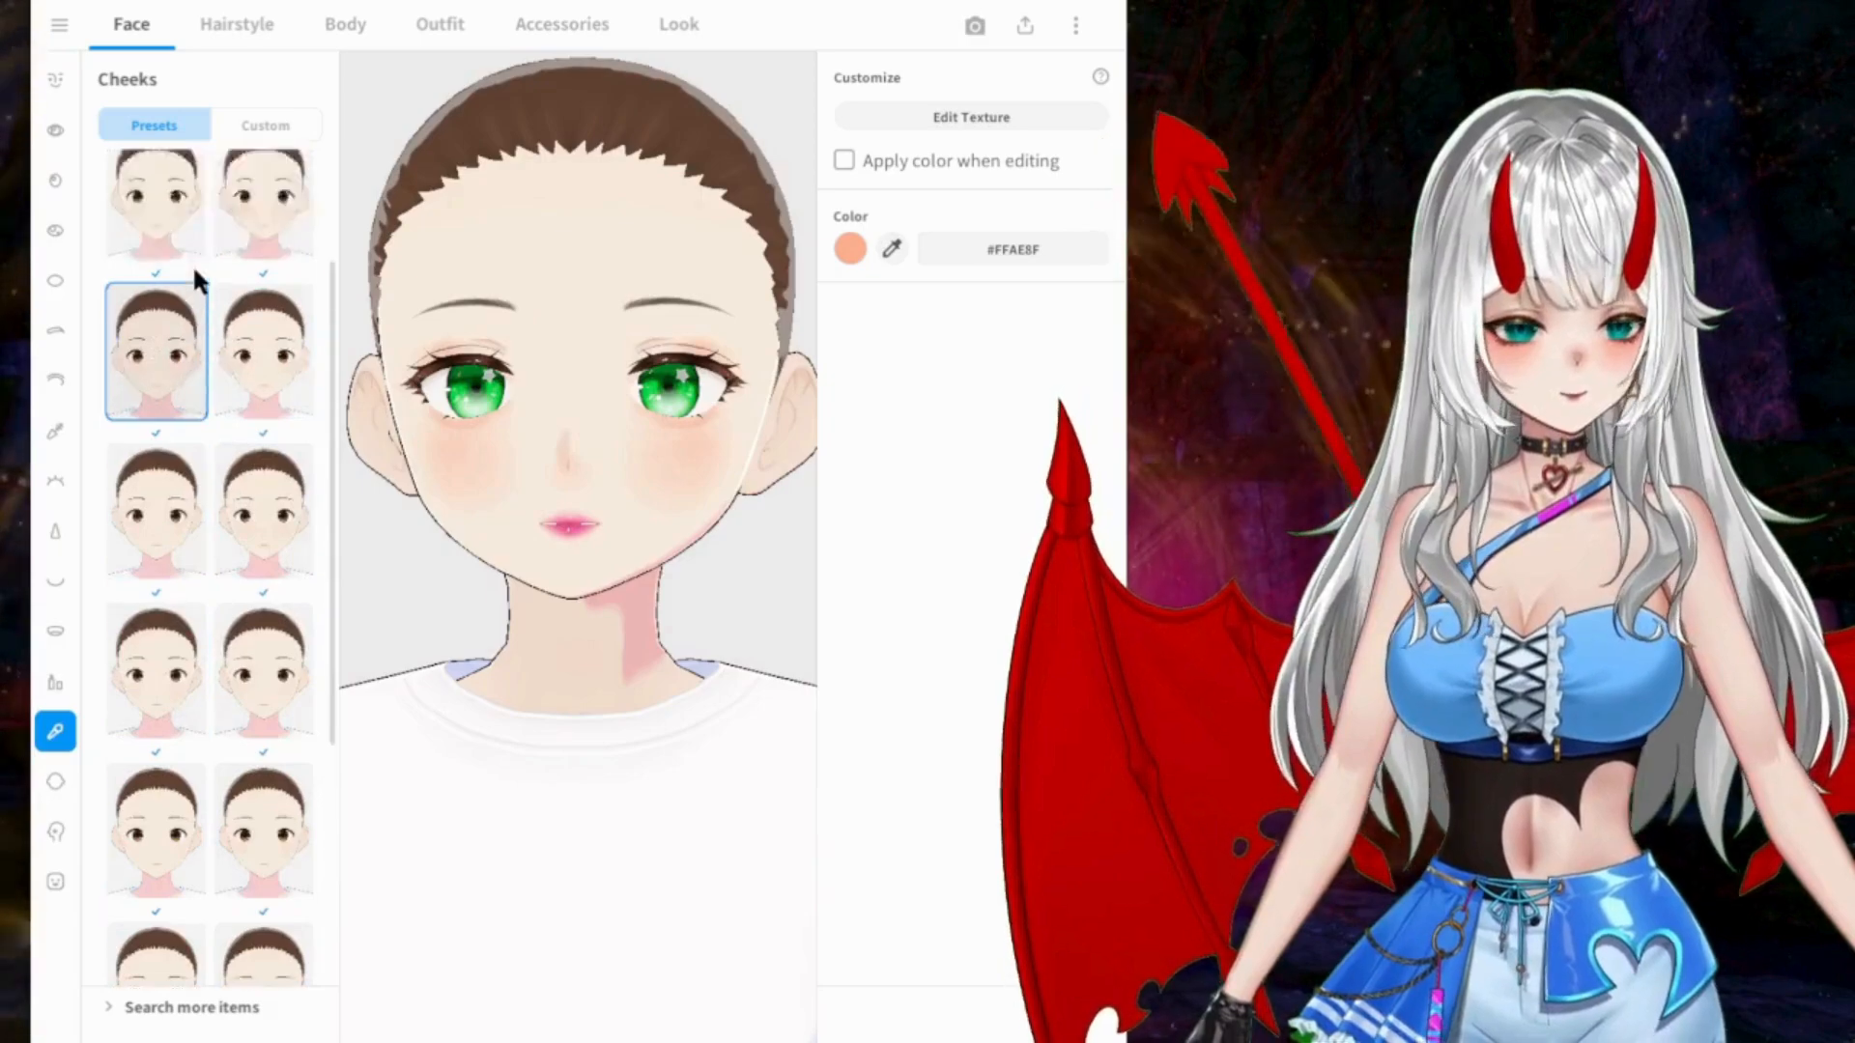
scroll(193, 280, "down", 1)
left_click(244, 302)
left_click(200, 304)
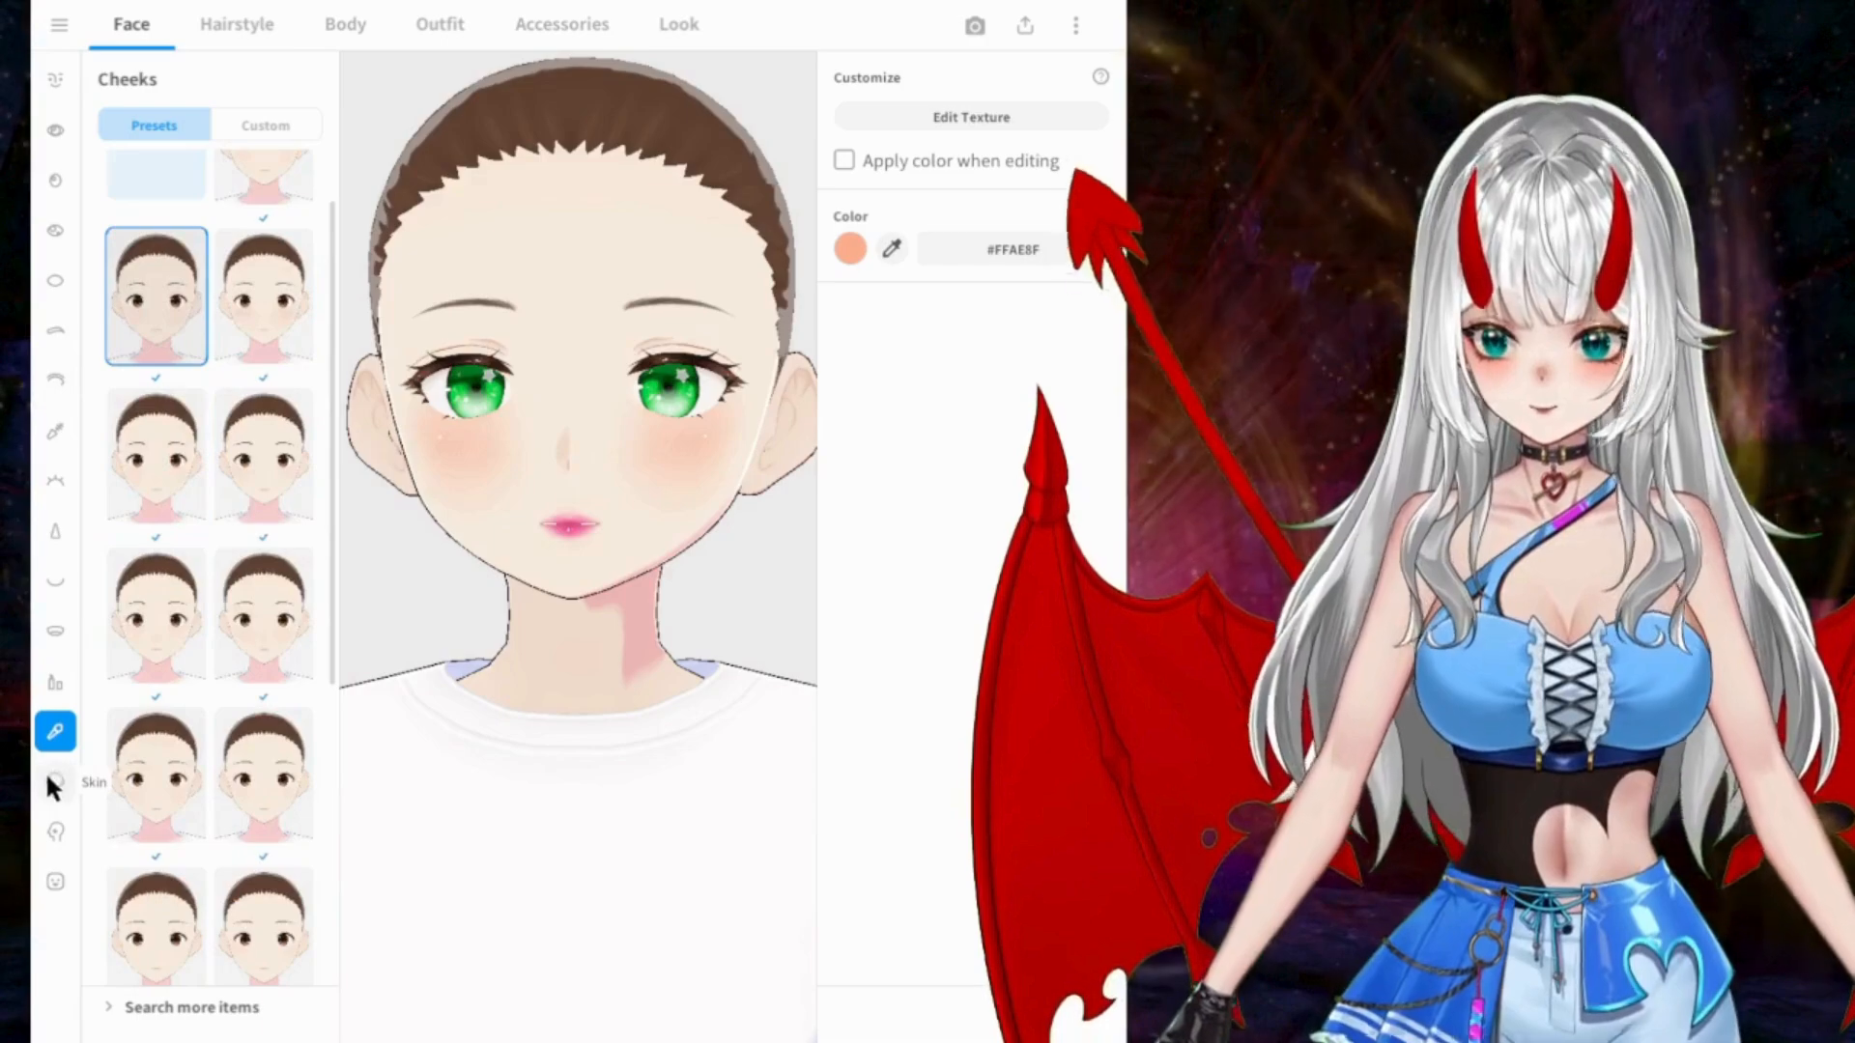
Step: Examine the face skin's base, dark and light color settings and its ear, cheek, jaw and chin parameters
left_click(54, 782)
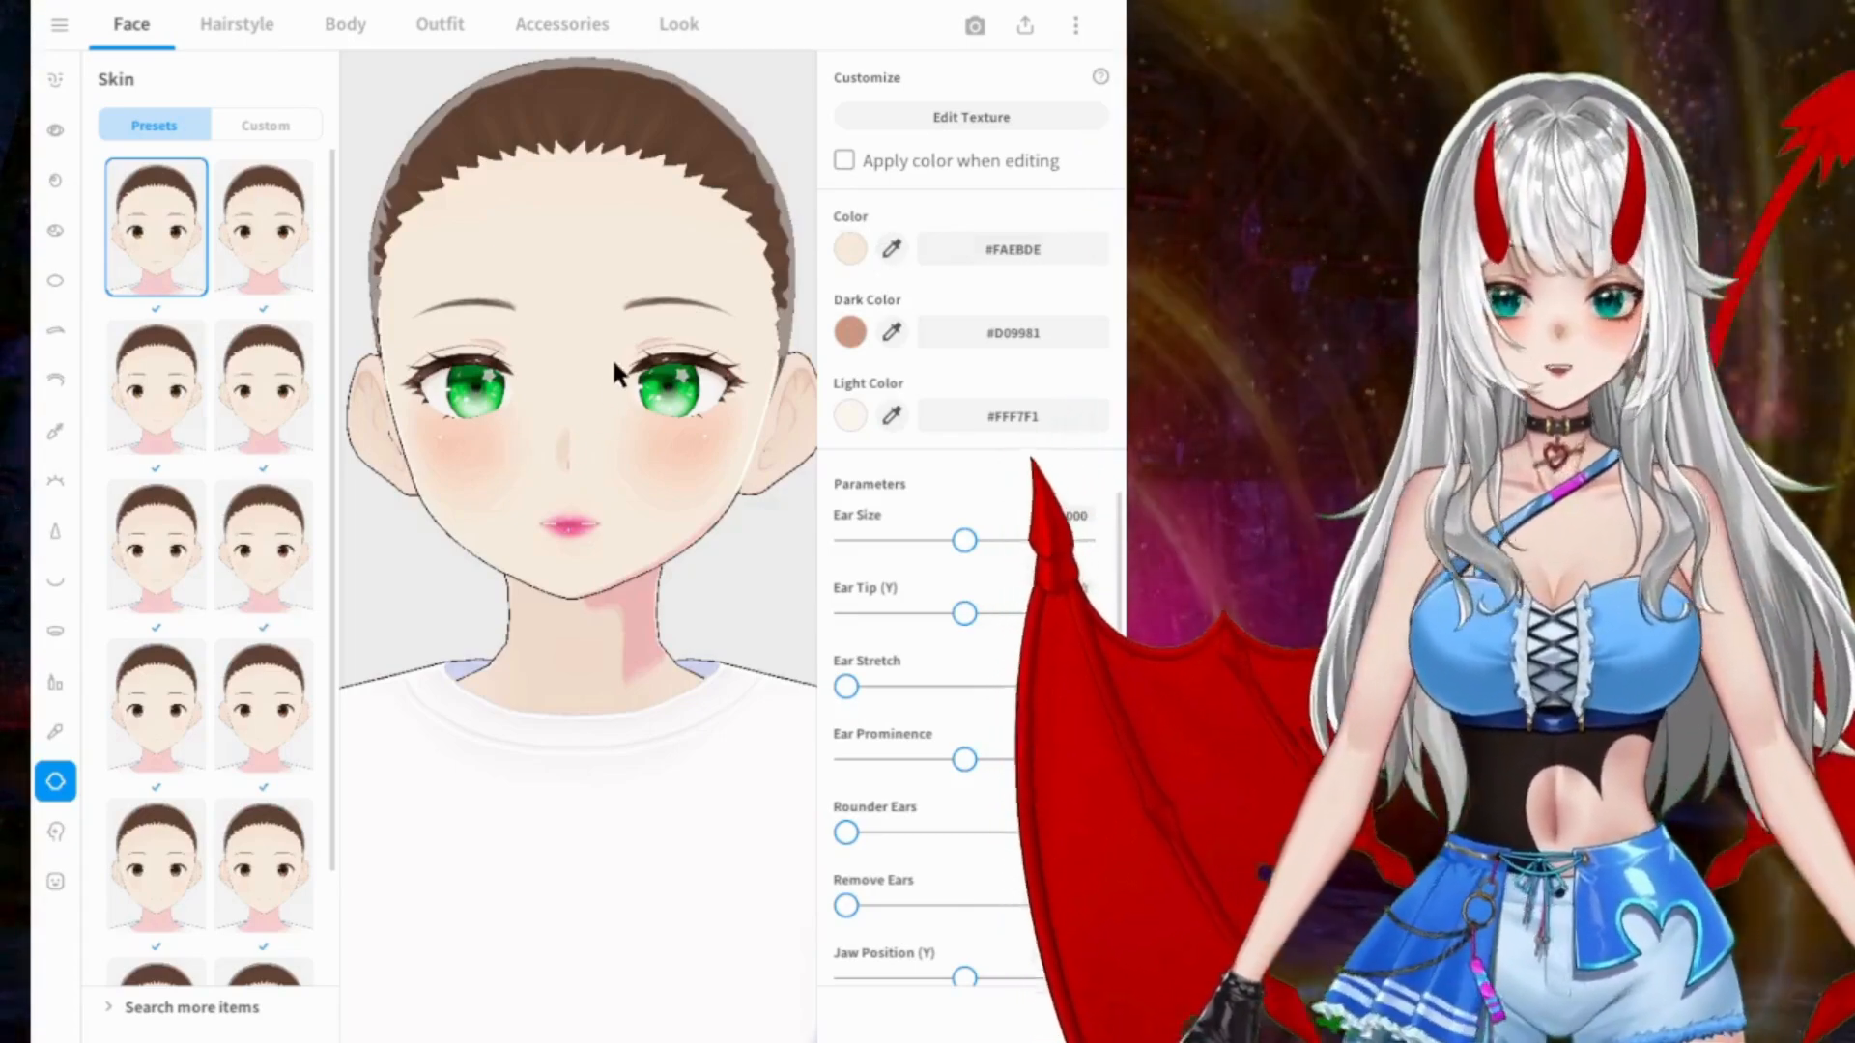
left_click(849, 251)
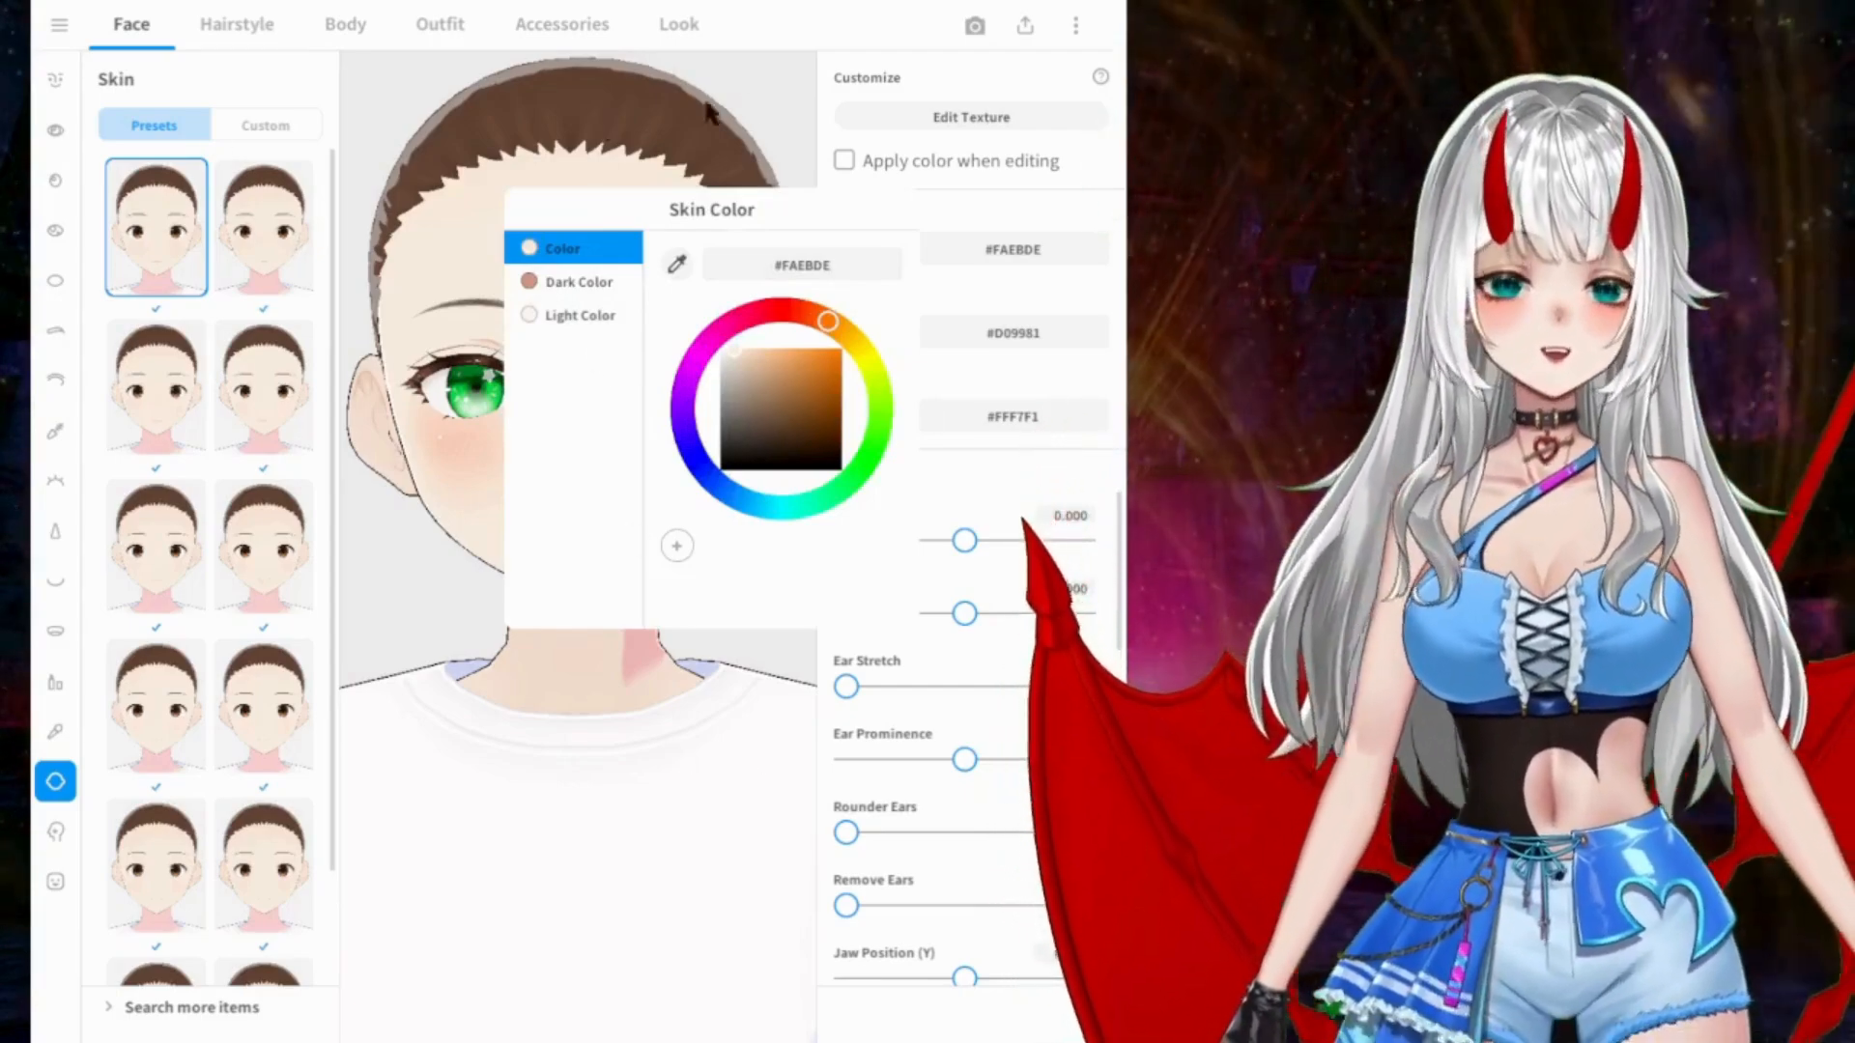
left_click(784, 97)
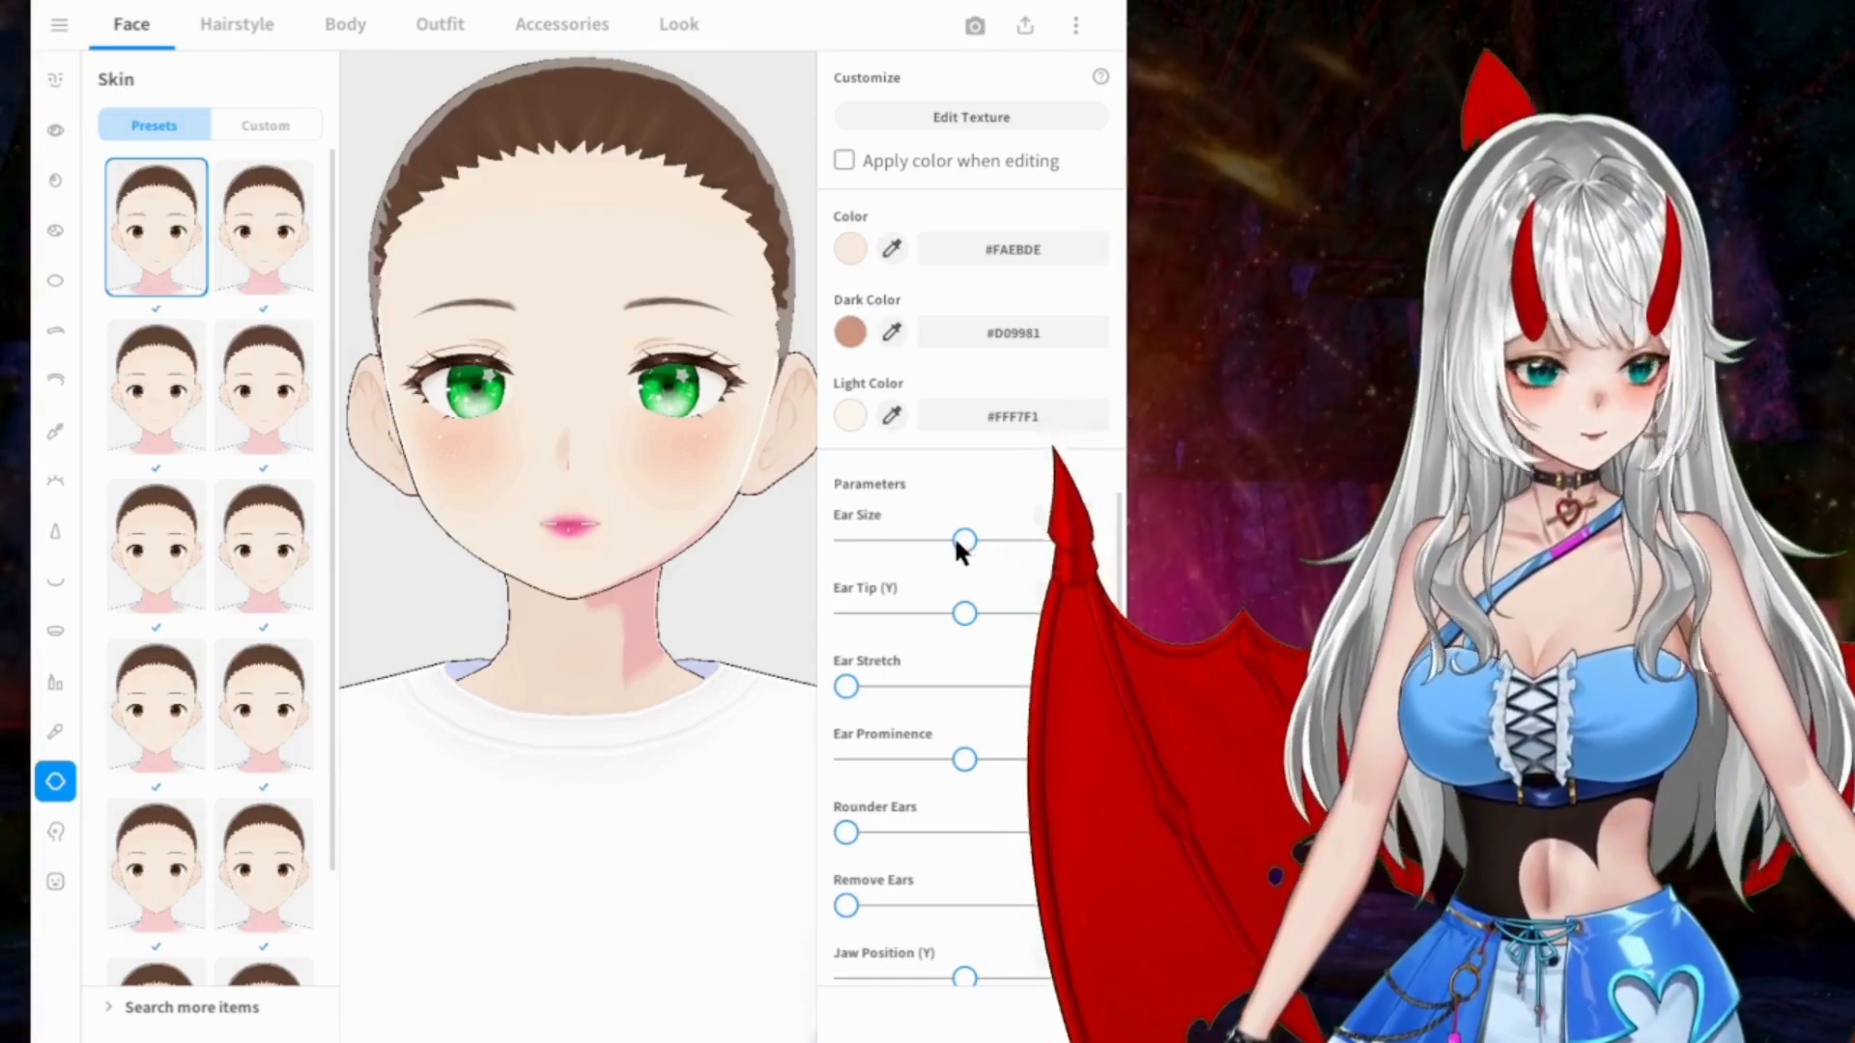
scroll(954, 535, "down", 3)
scroll(955, 544, "down", 1)
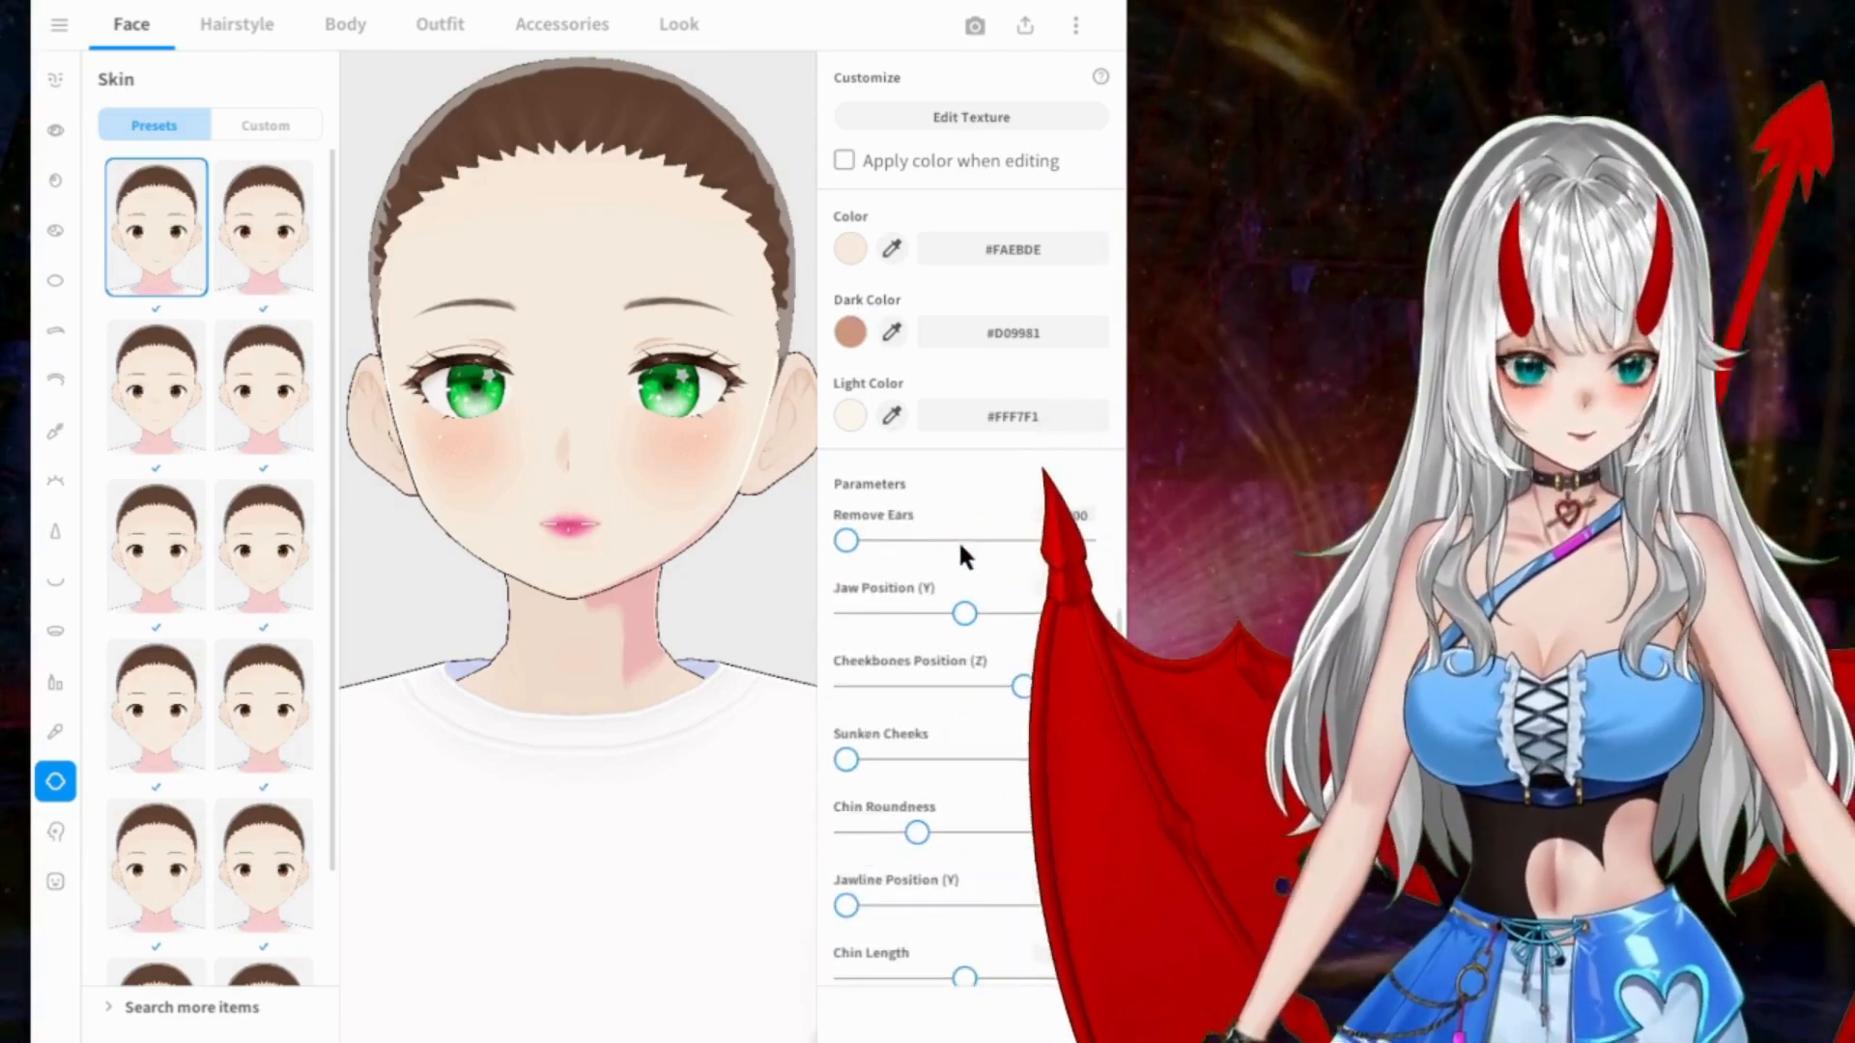
scroll(1003, 576, "down", 3)
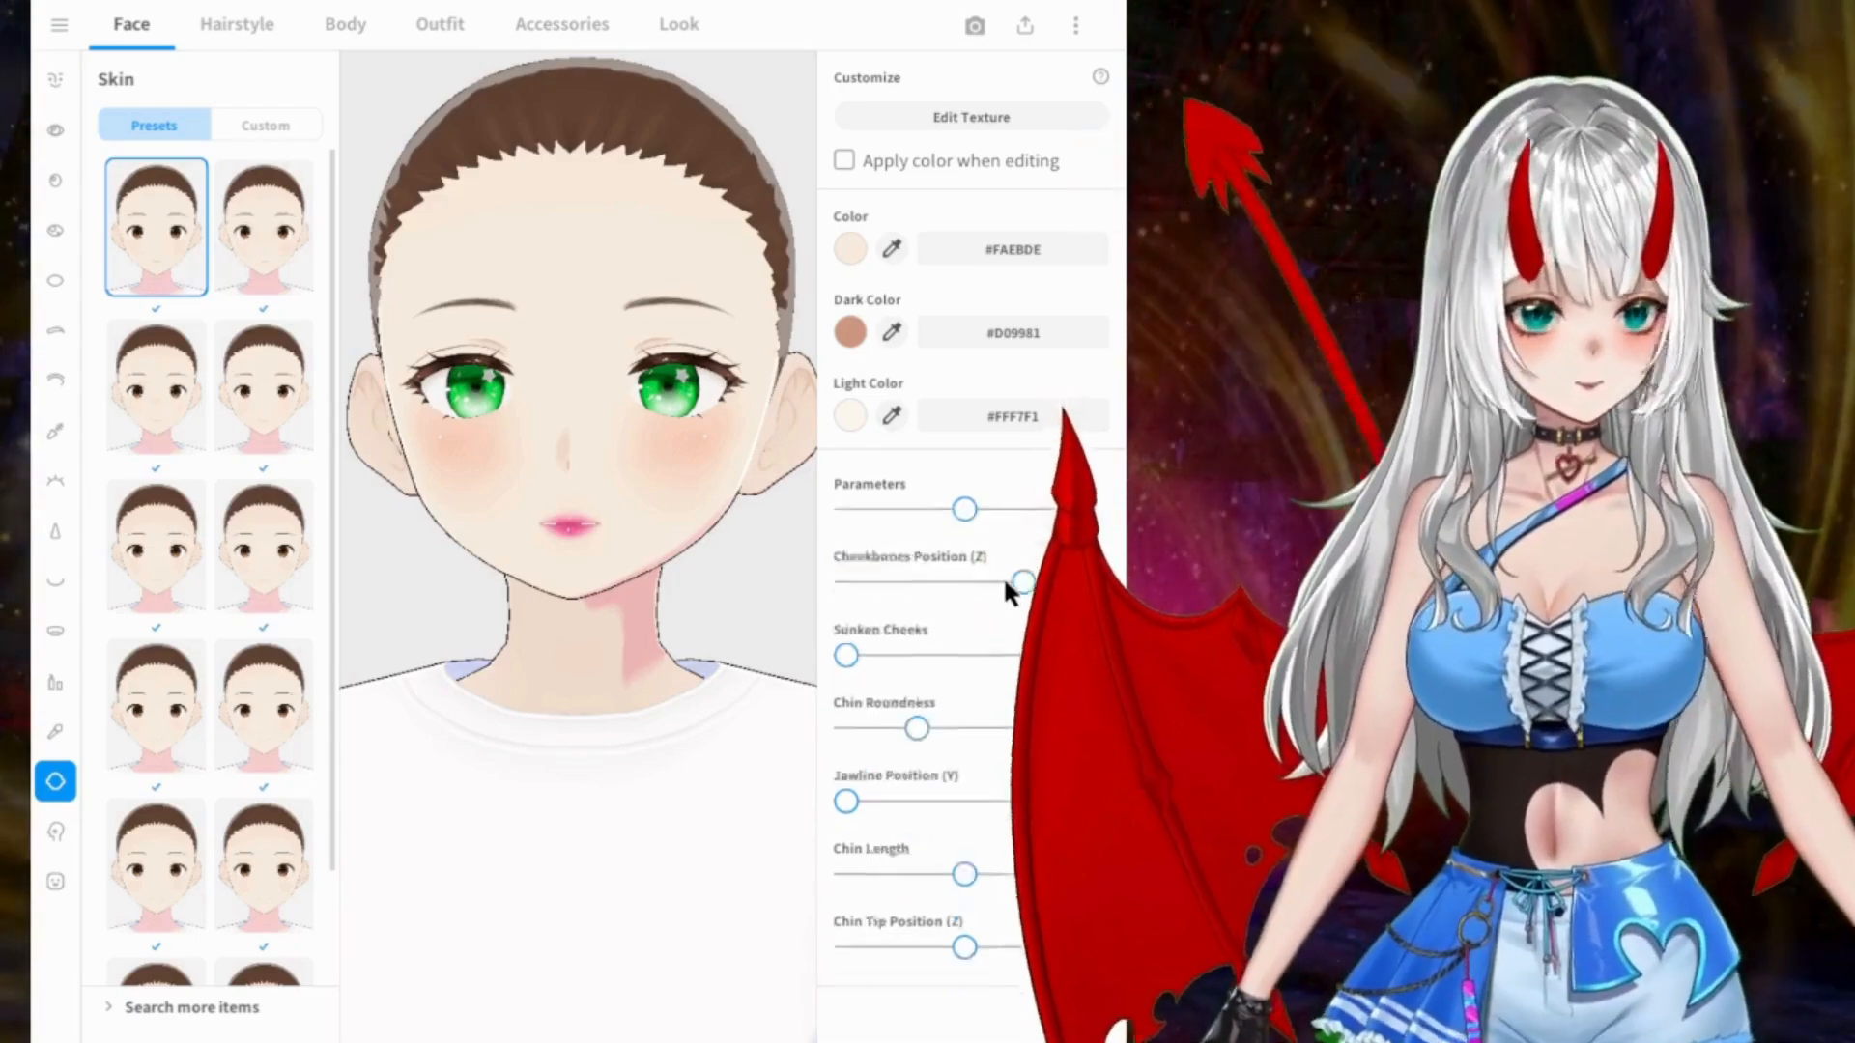
Step: Raise the skin's Remove Ears parameter to its maximum and check the sides of the head
scroll(1003, 576, "up", 4)
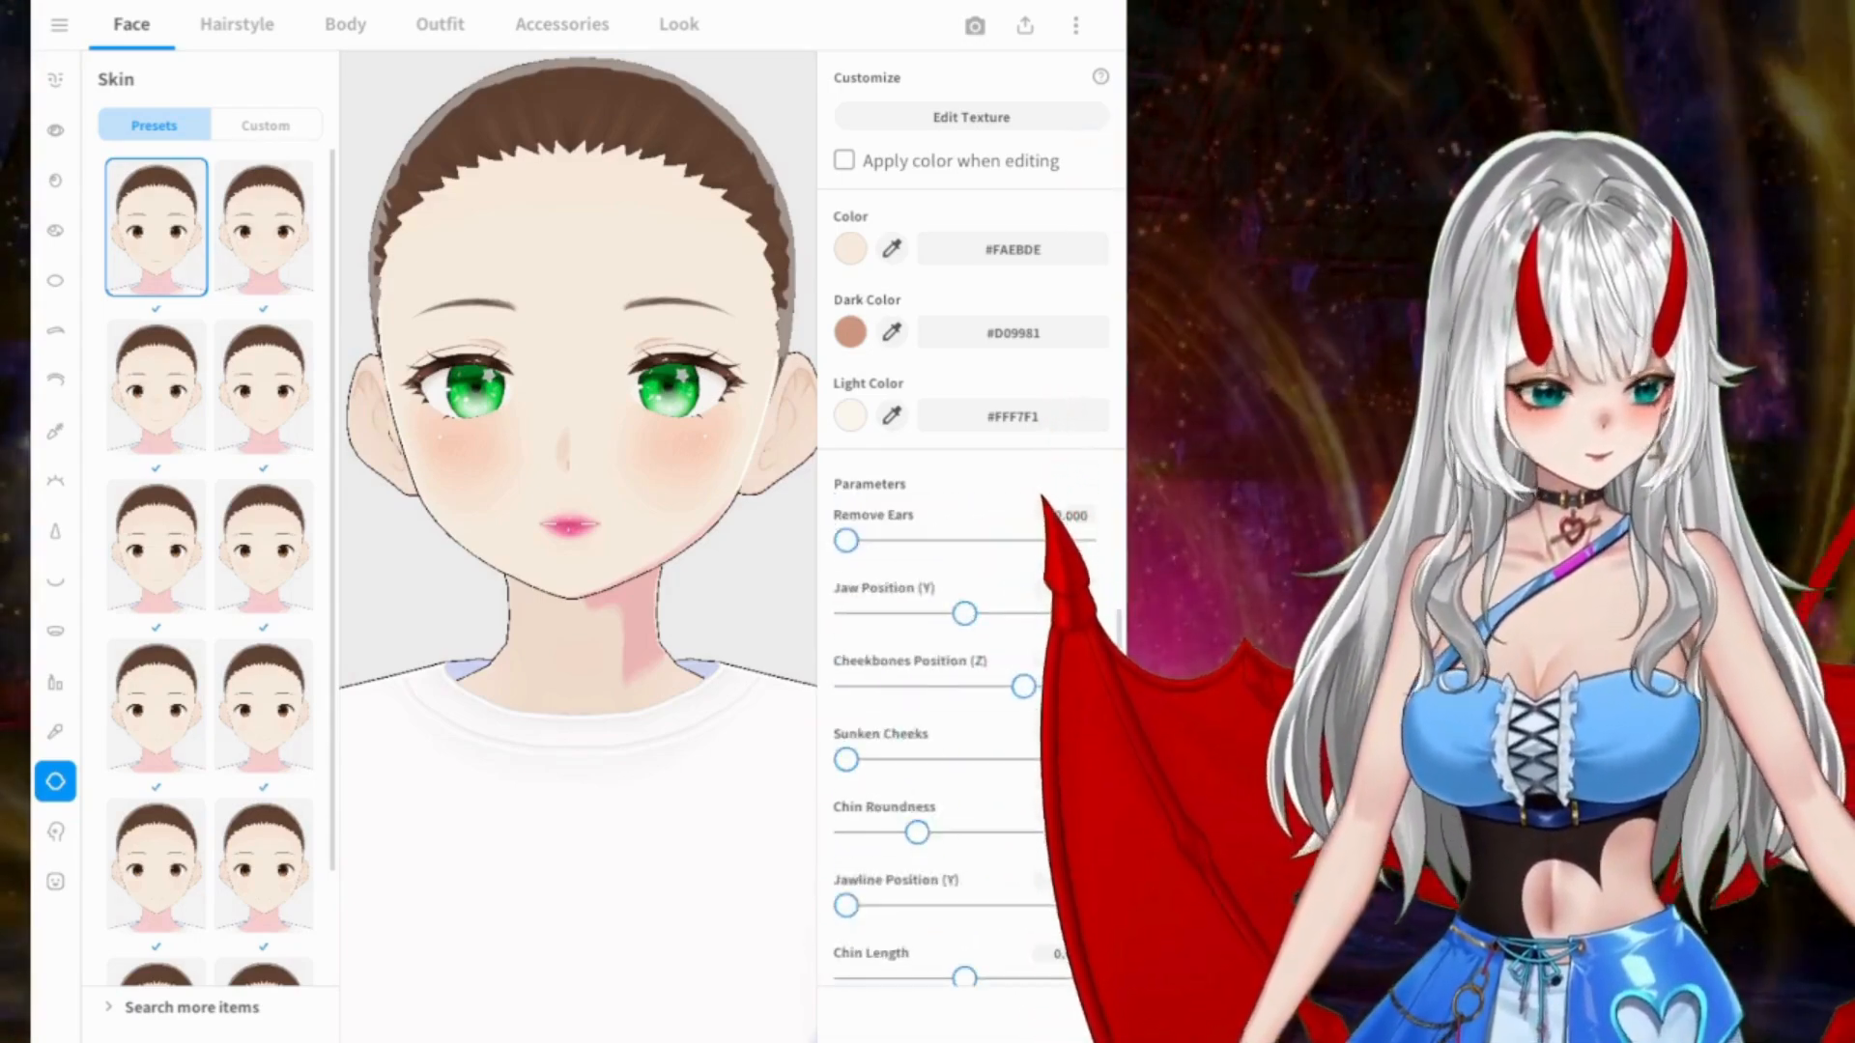
left_click_drag(848, 644, 1089, 645)
left_click_drag(804, 618, 655, 592)
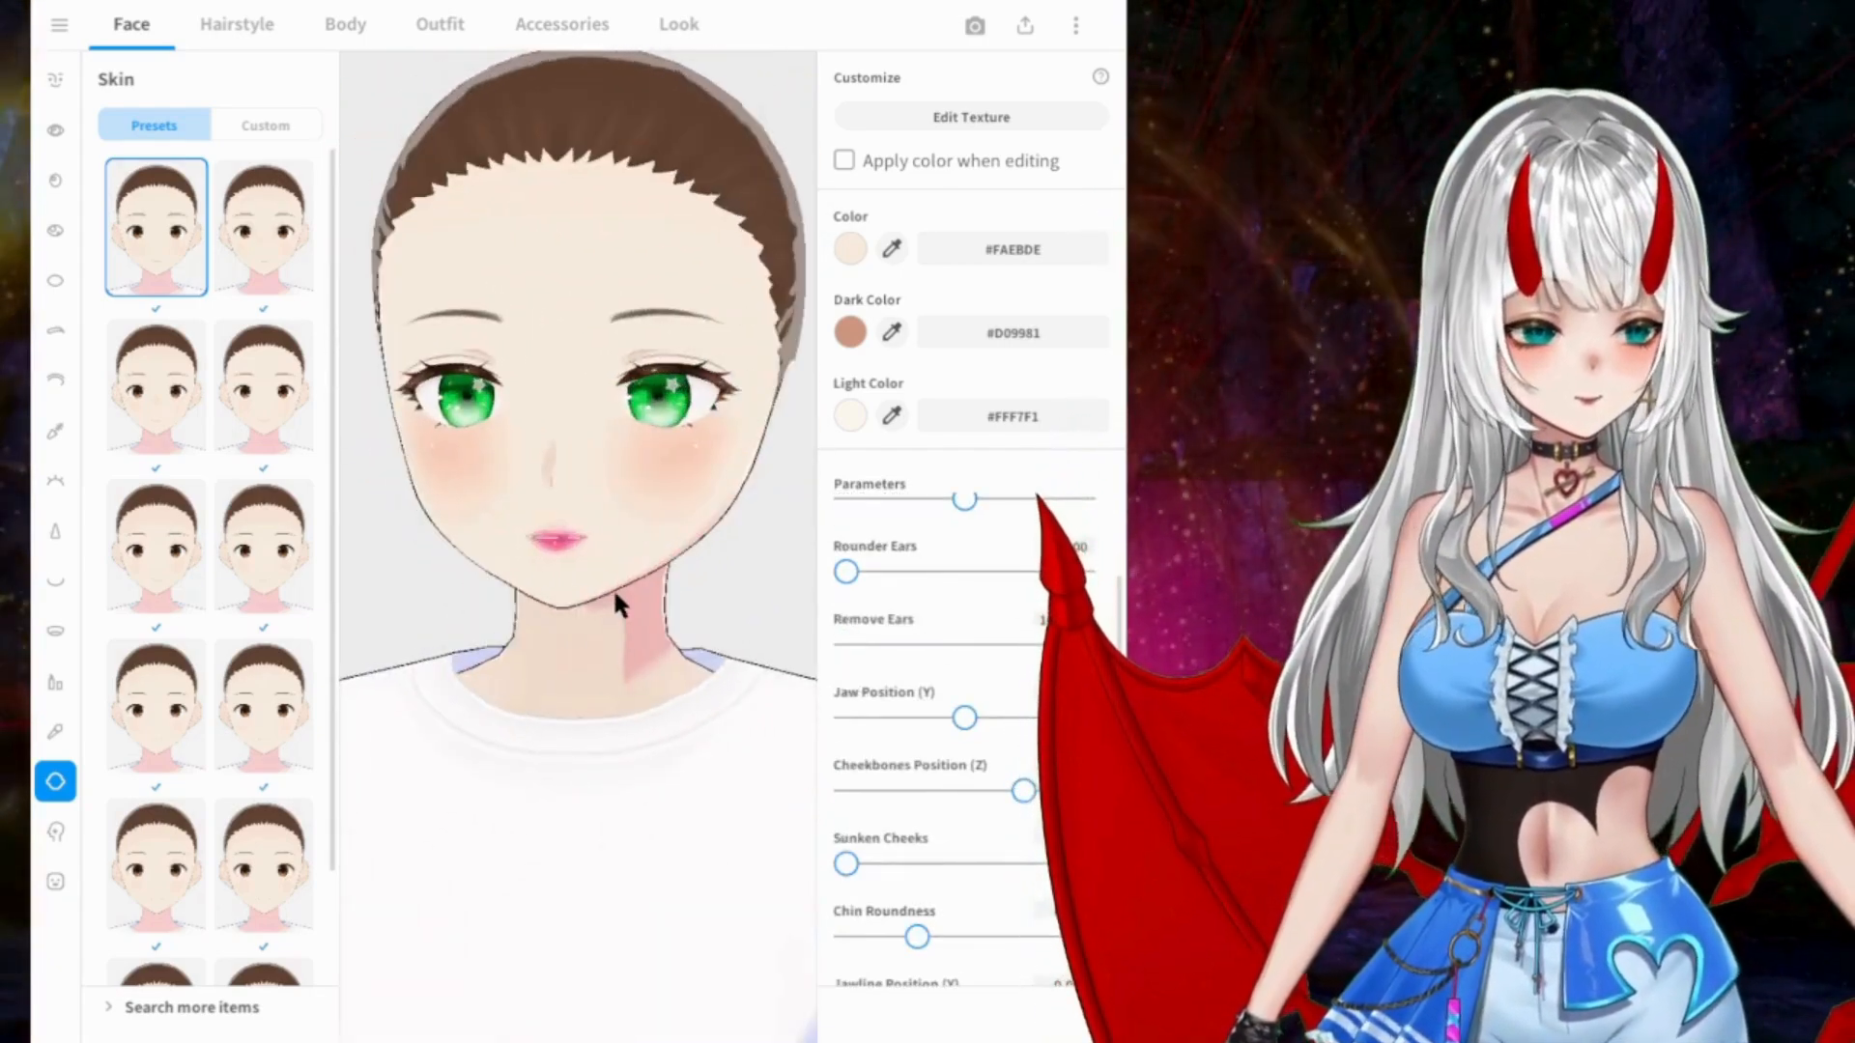
Step: Try the first face paint presets one after another on the face, up to the cat whiskers
left_click(55, 831)
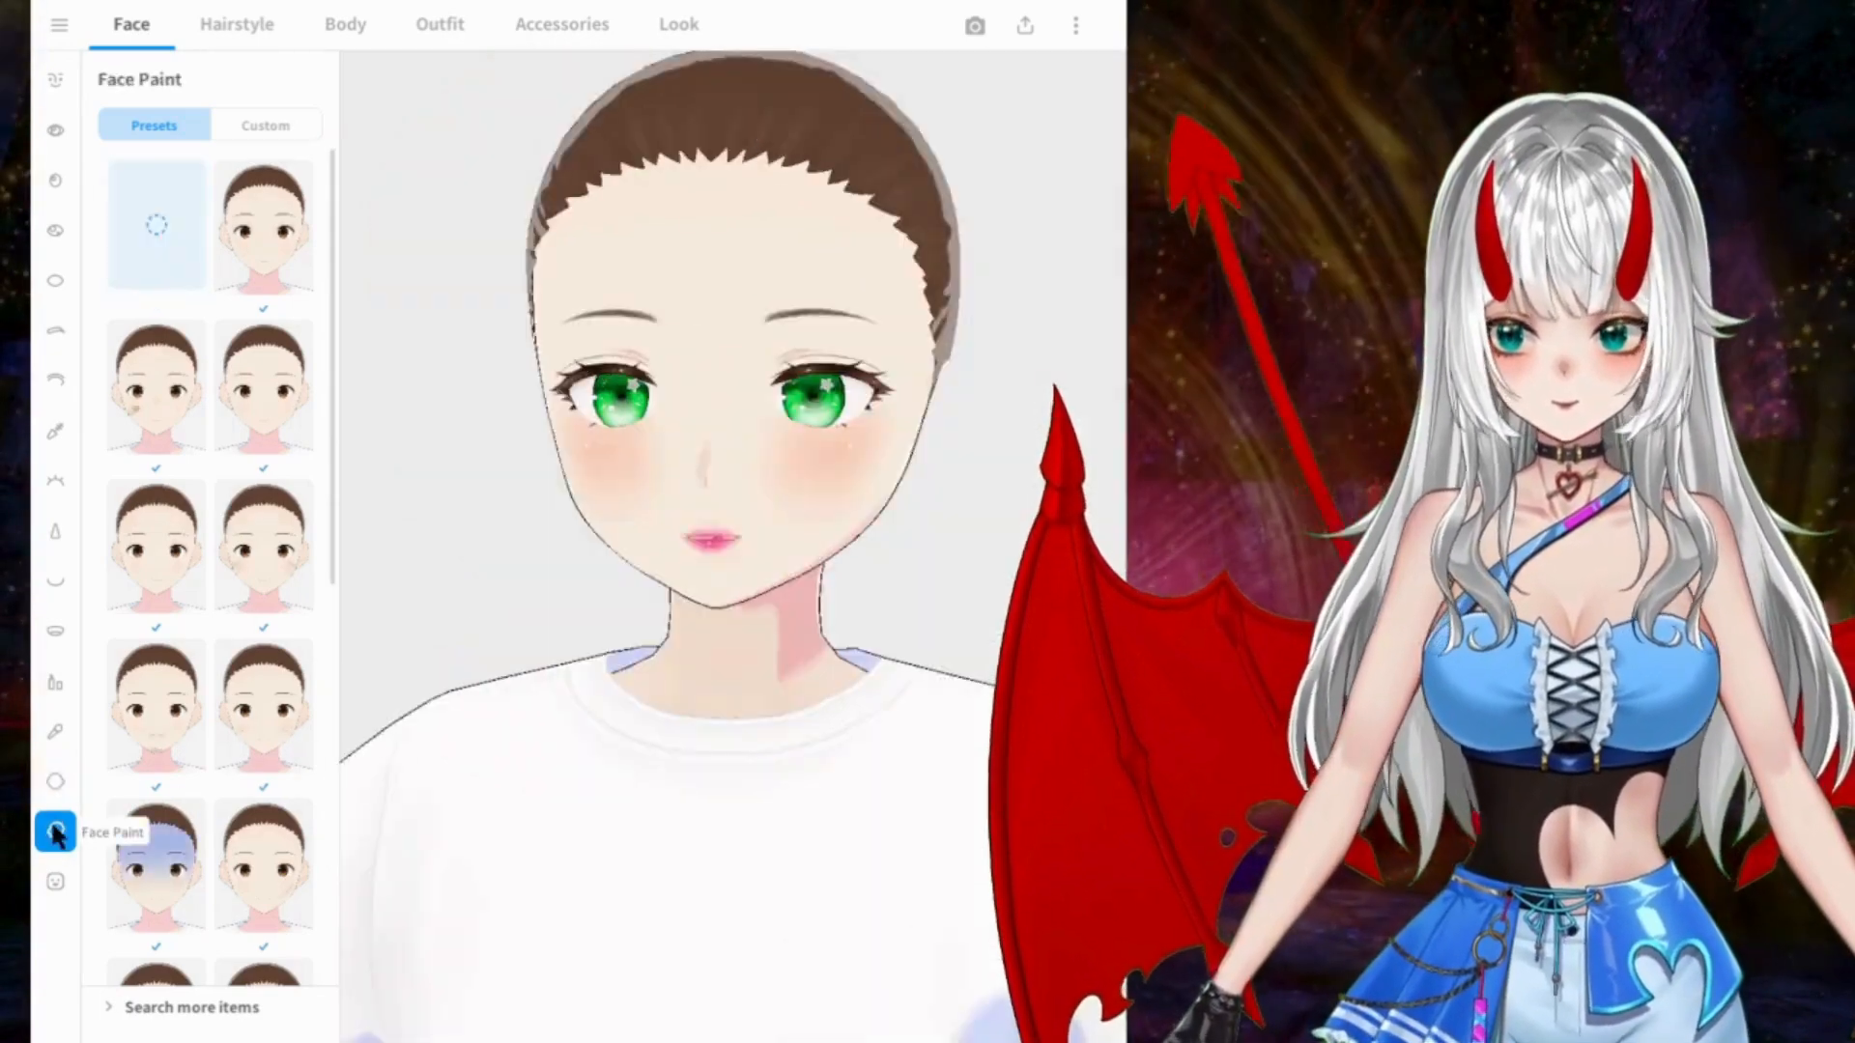
left_click(256, 242)
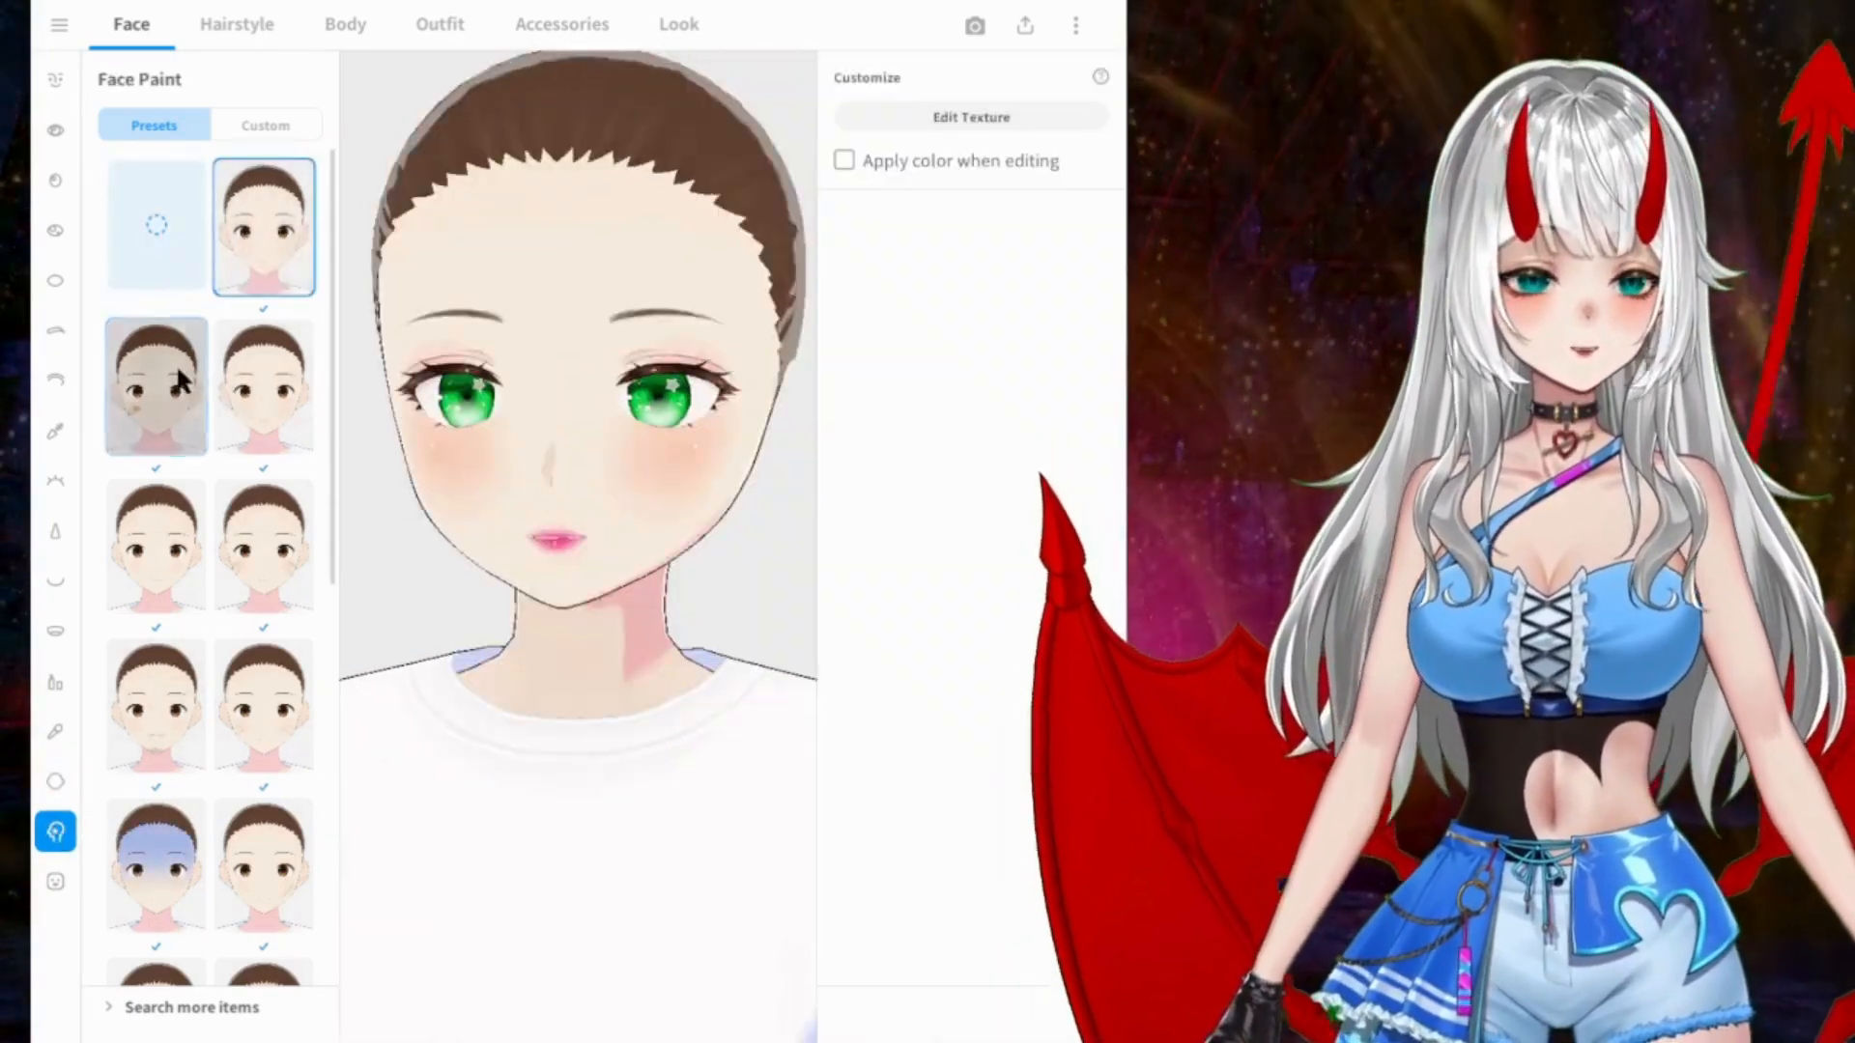
left_click(165, 377)
left_click(259, 401)
left_click(249, 249)
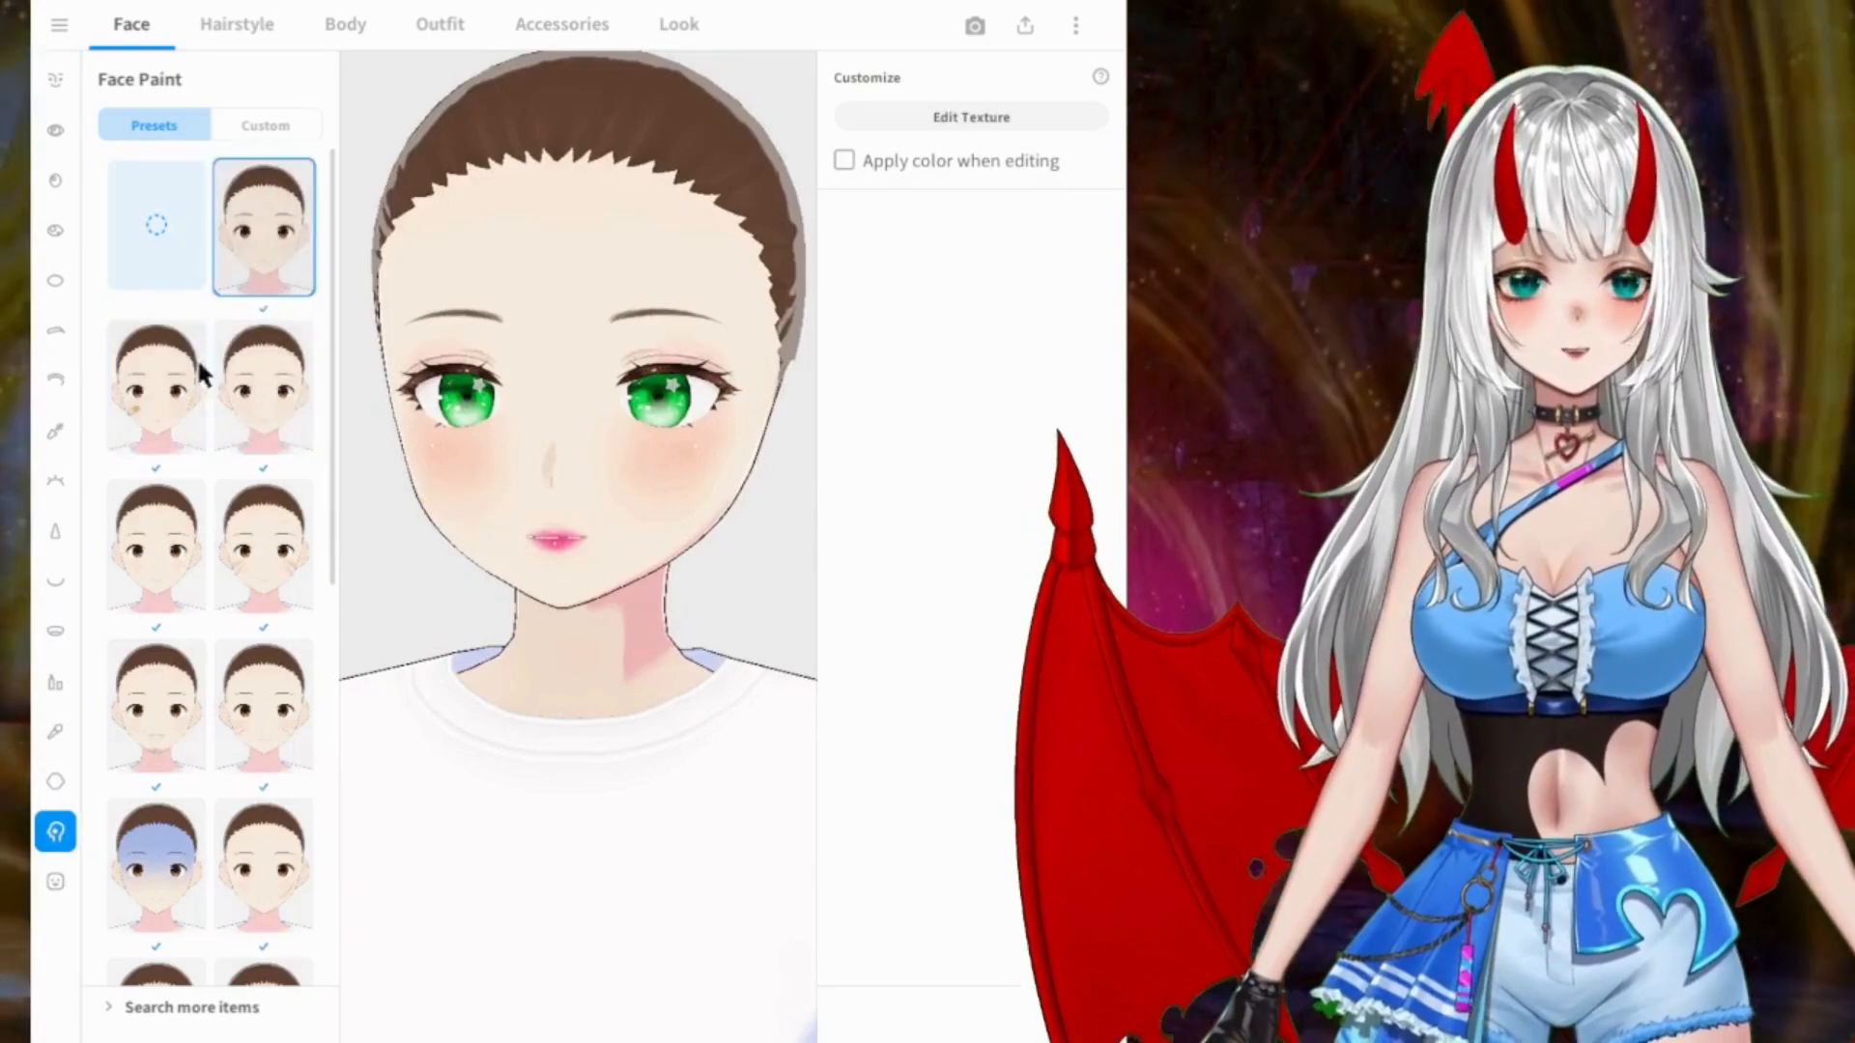
left_click(154, 386)
left_click(273, 410)
left_click(187, 565)
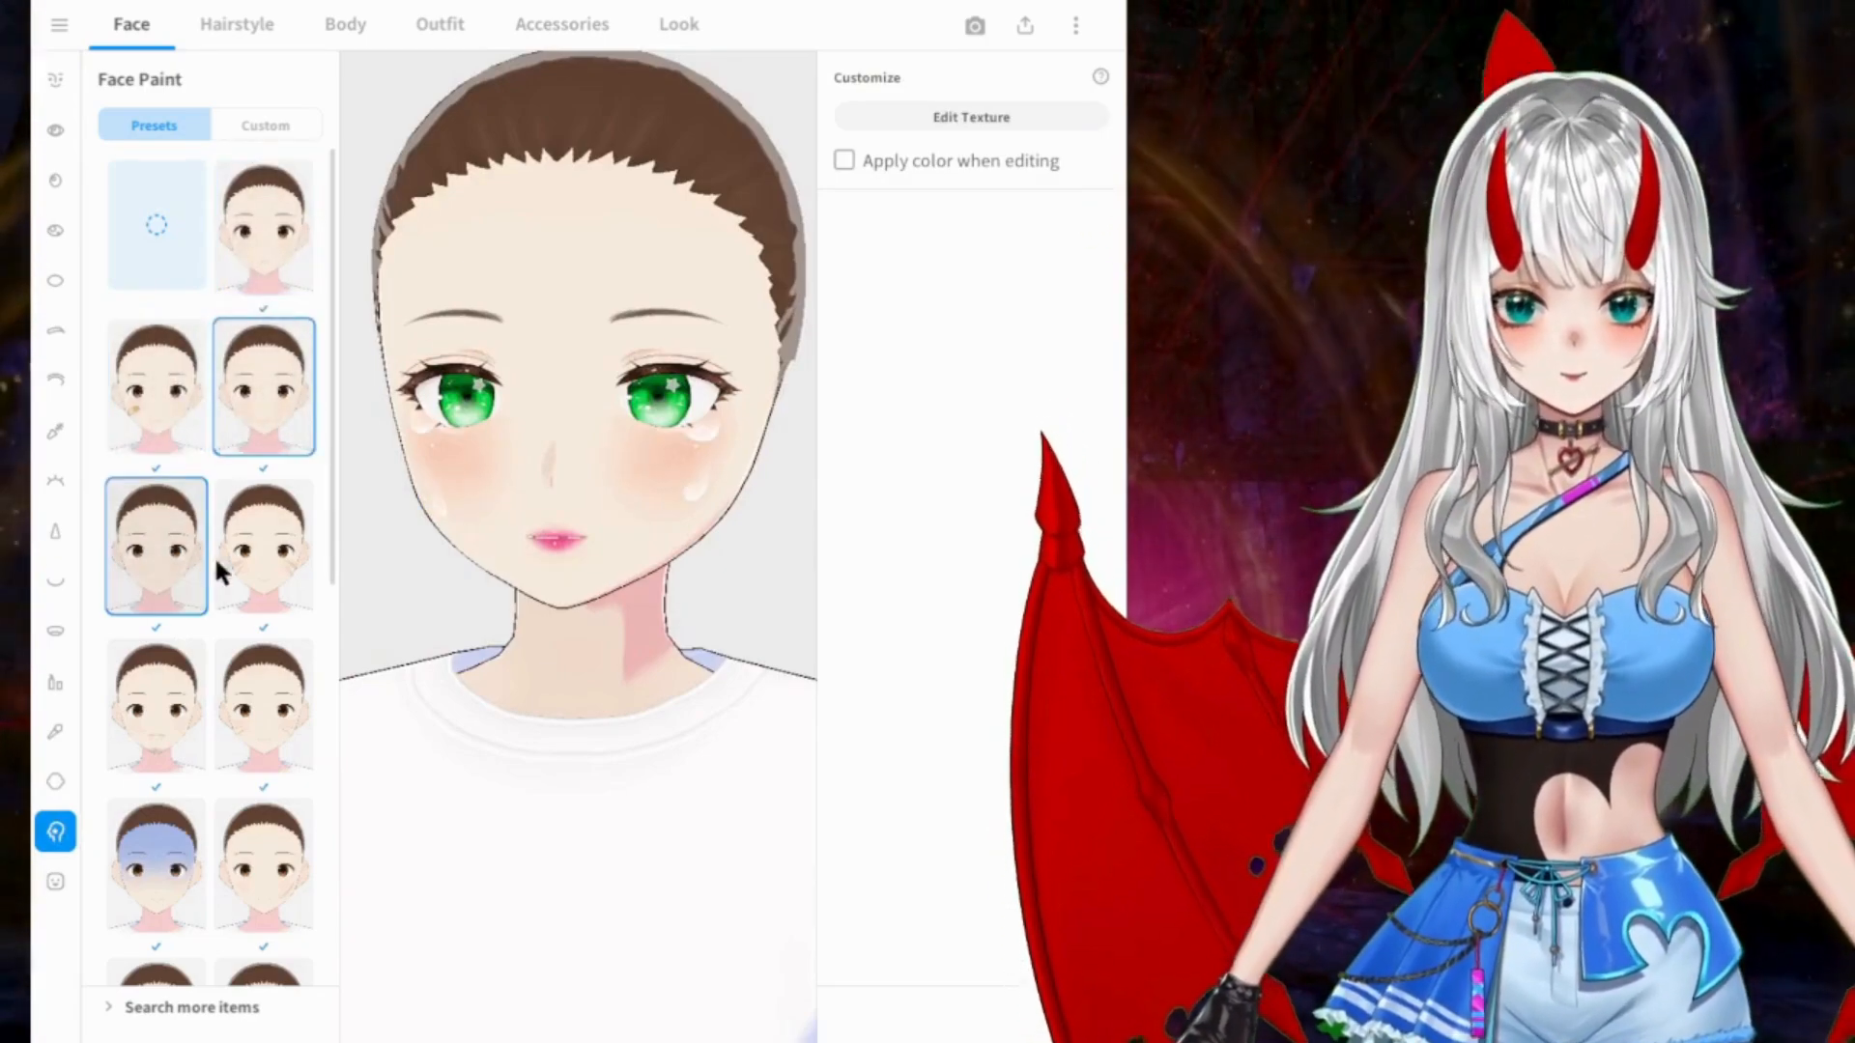
left_click(246, 566)
left_click(193, 666)
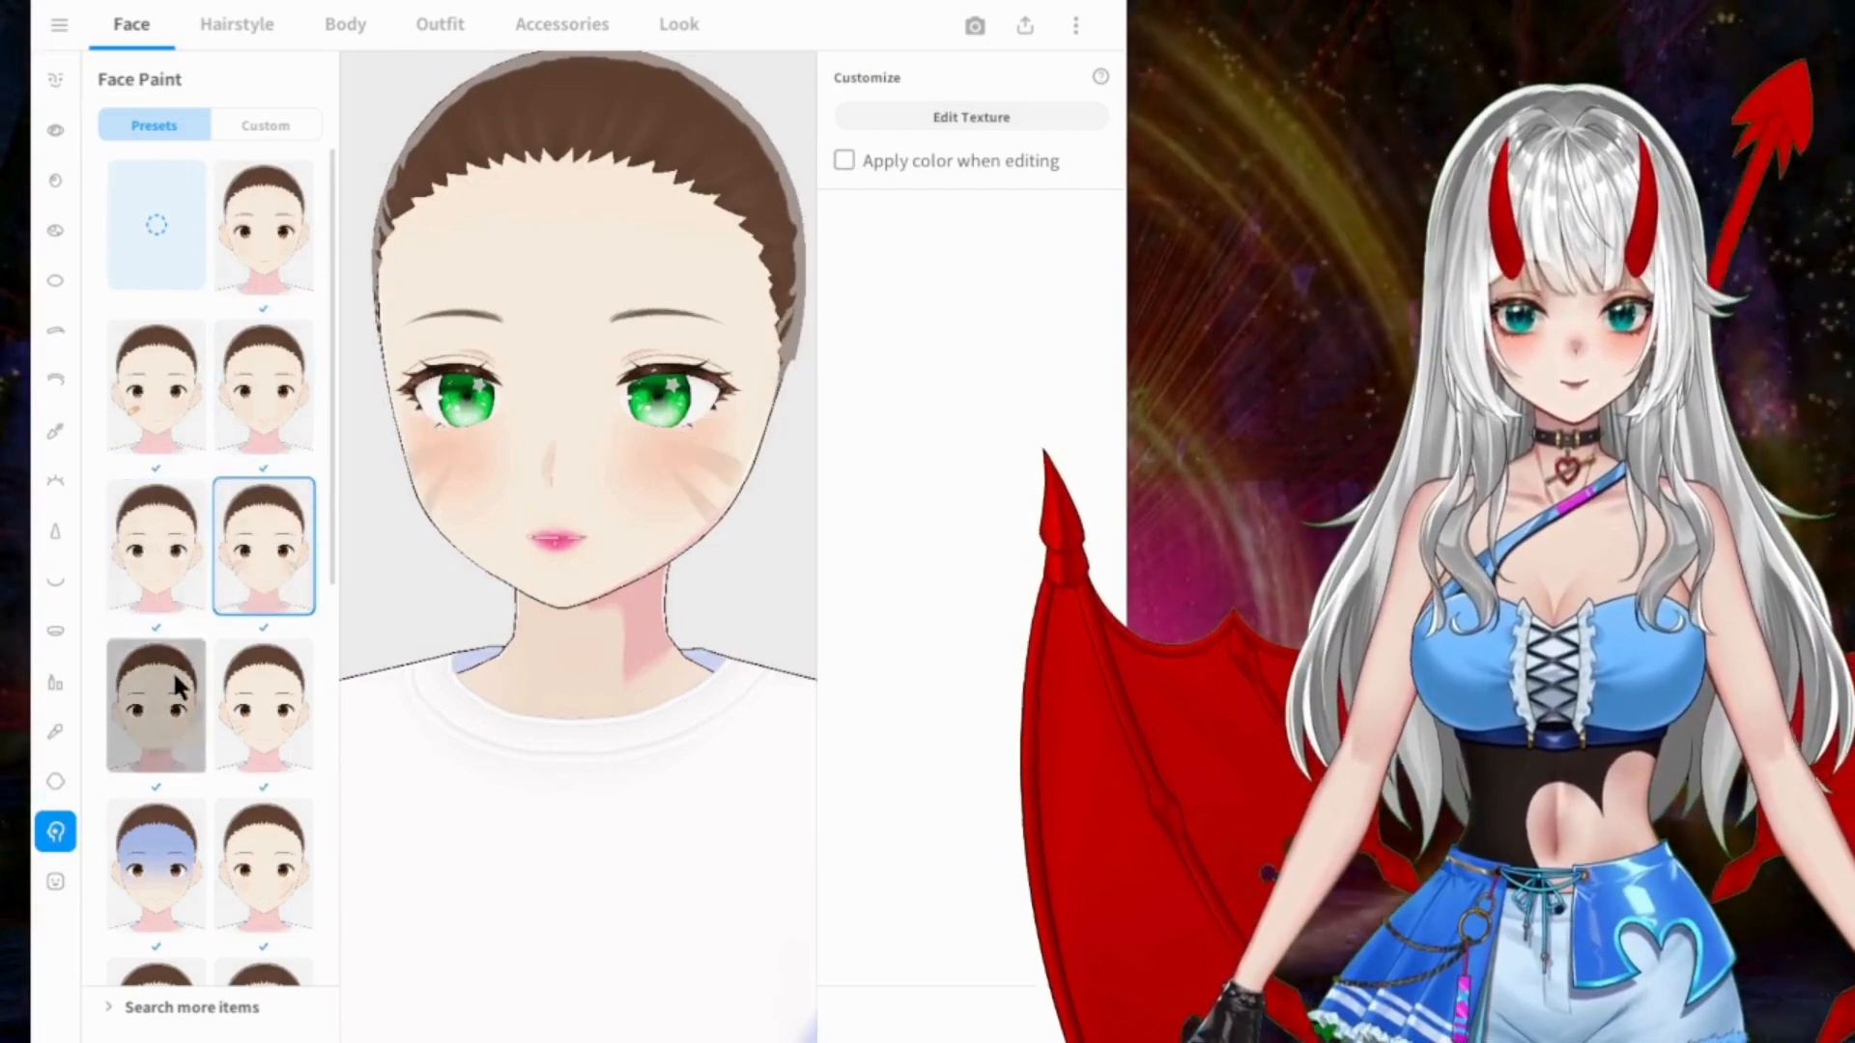
left_click(250, 705)
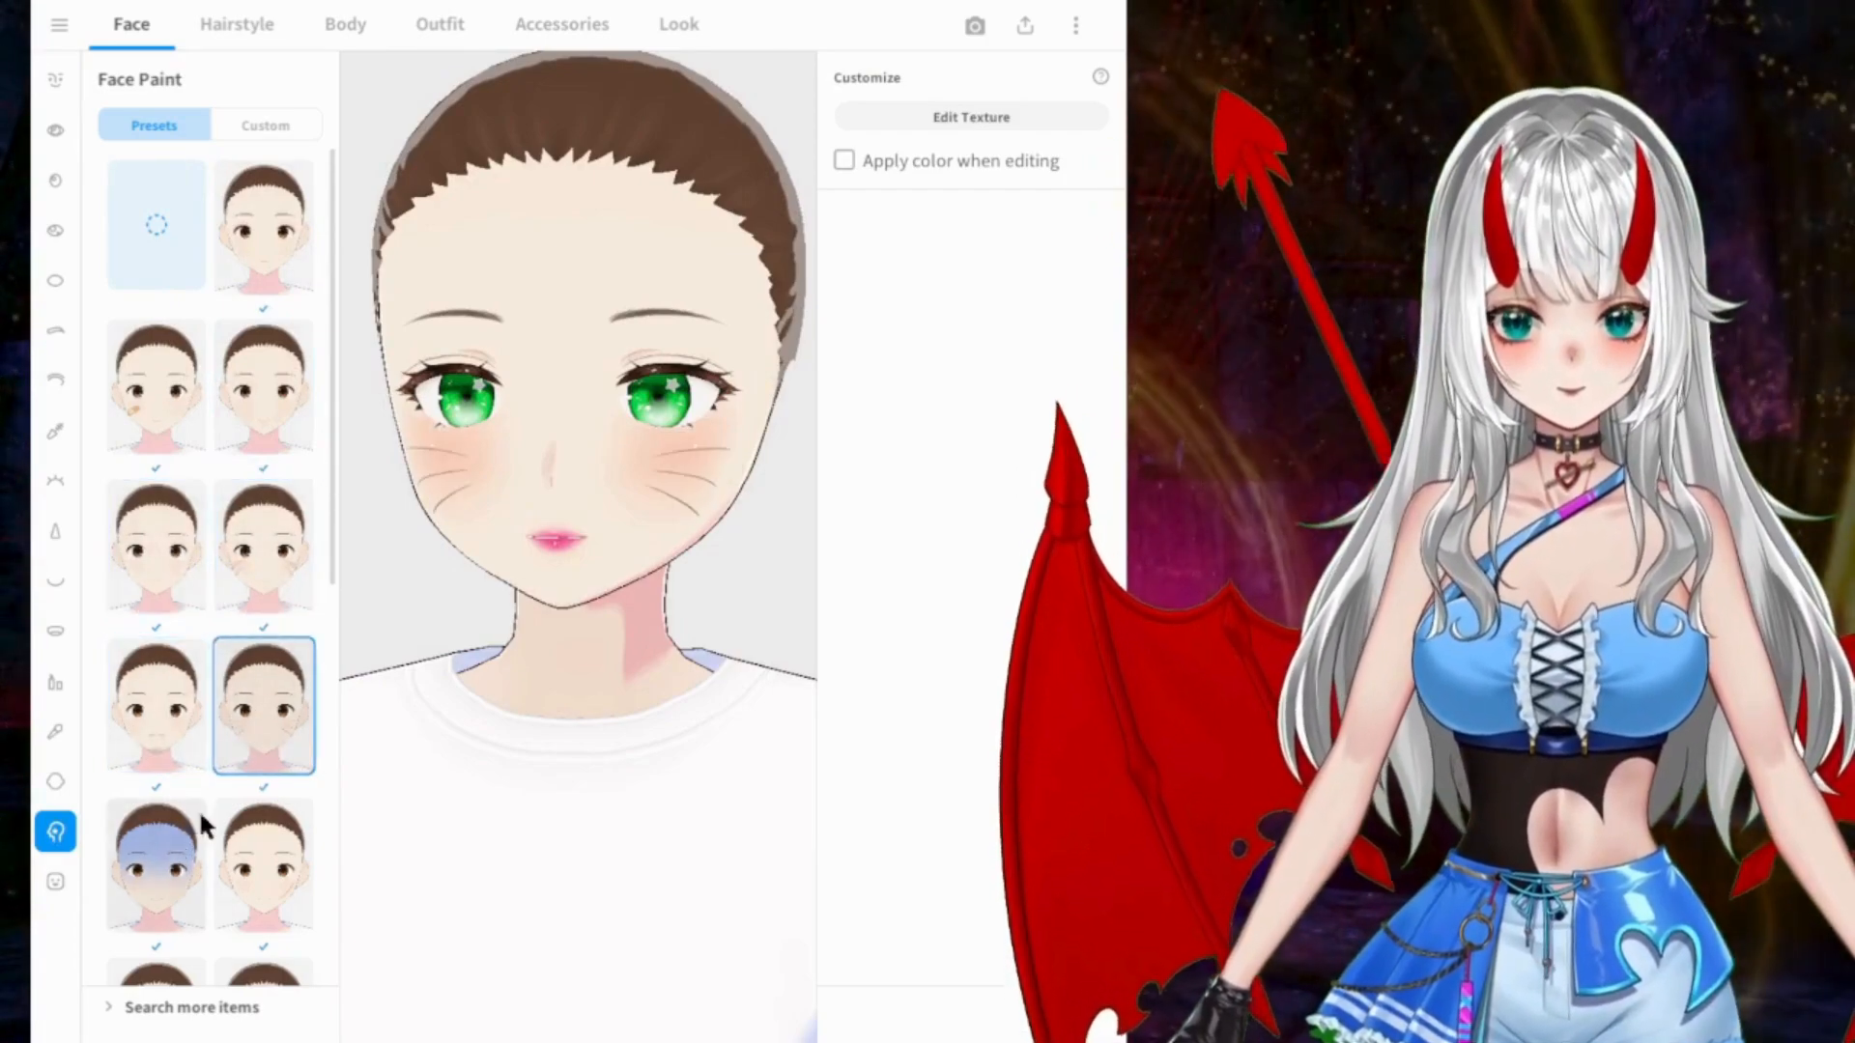
Step: Try the remaining face paint presets in turn, ending with the kiss mark on the cheek
scroll(319, 609, "down", 3)
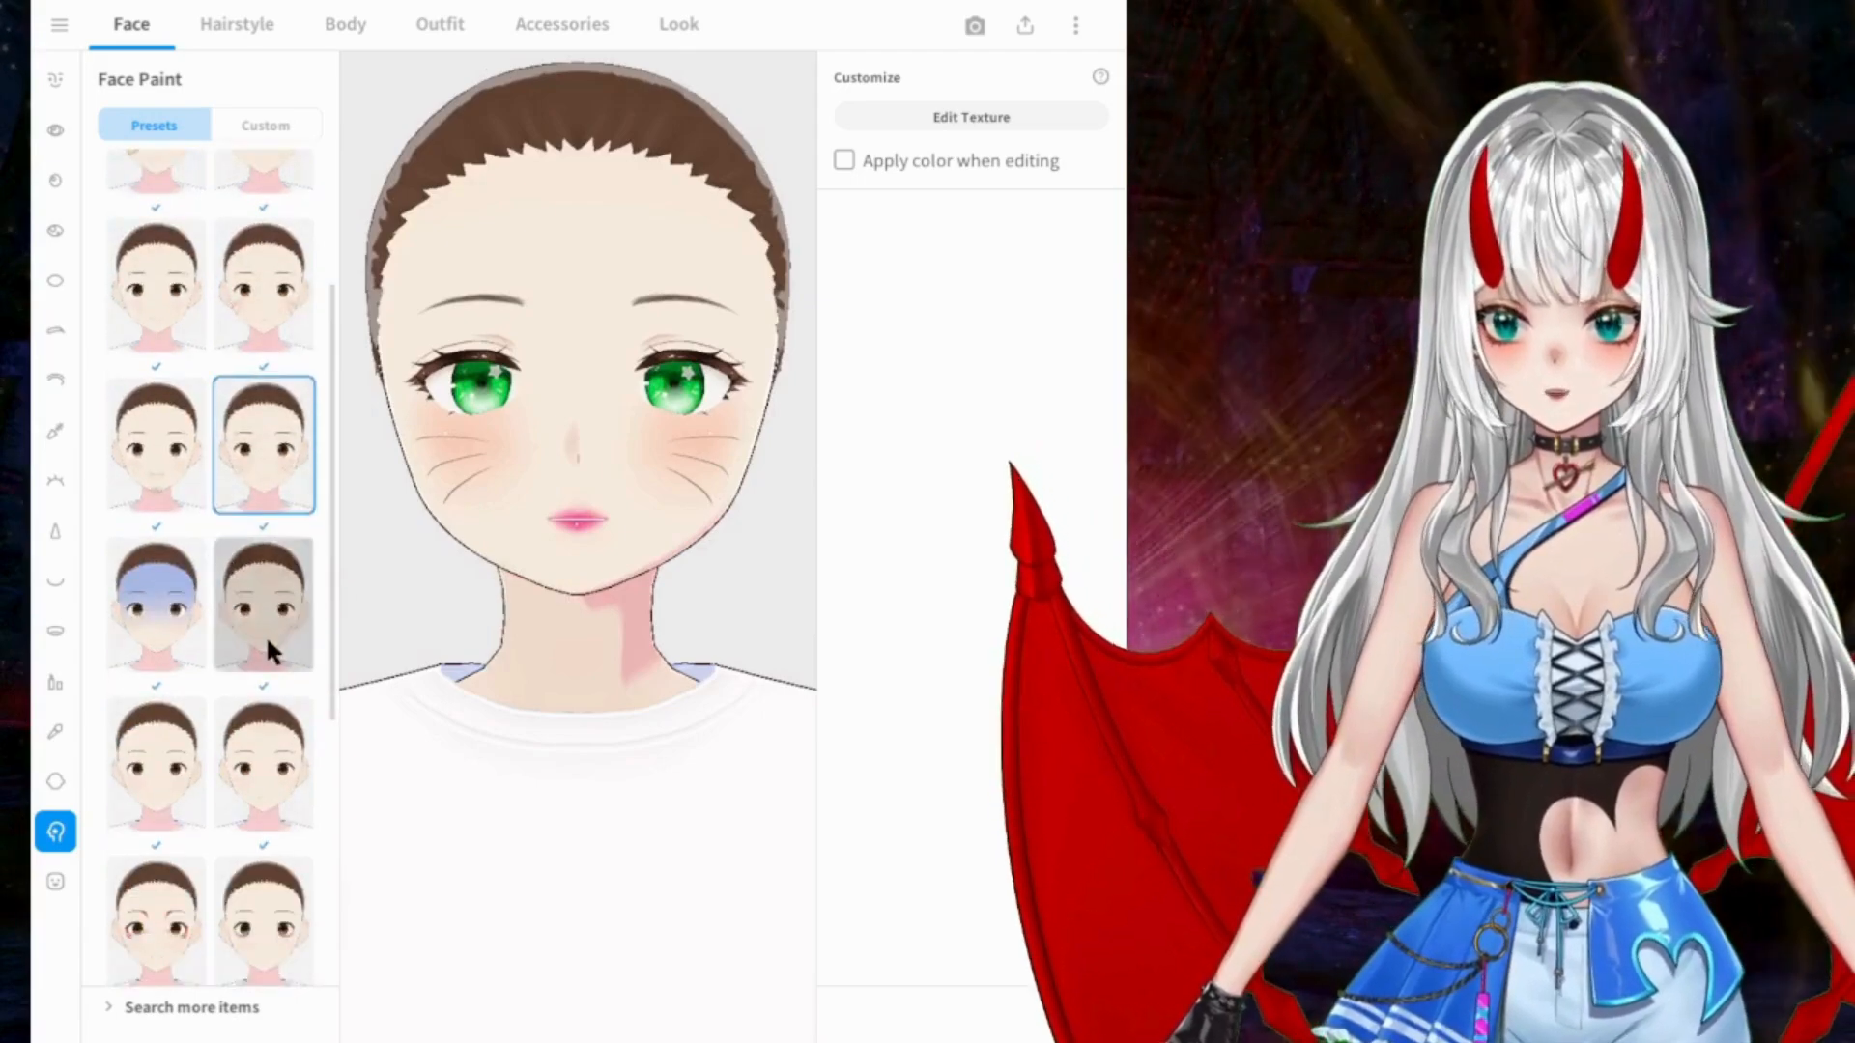
left_click(265, 633)
left_click(205, 765)
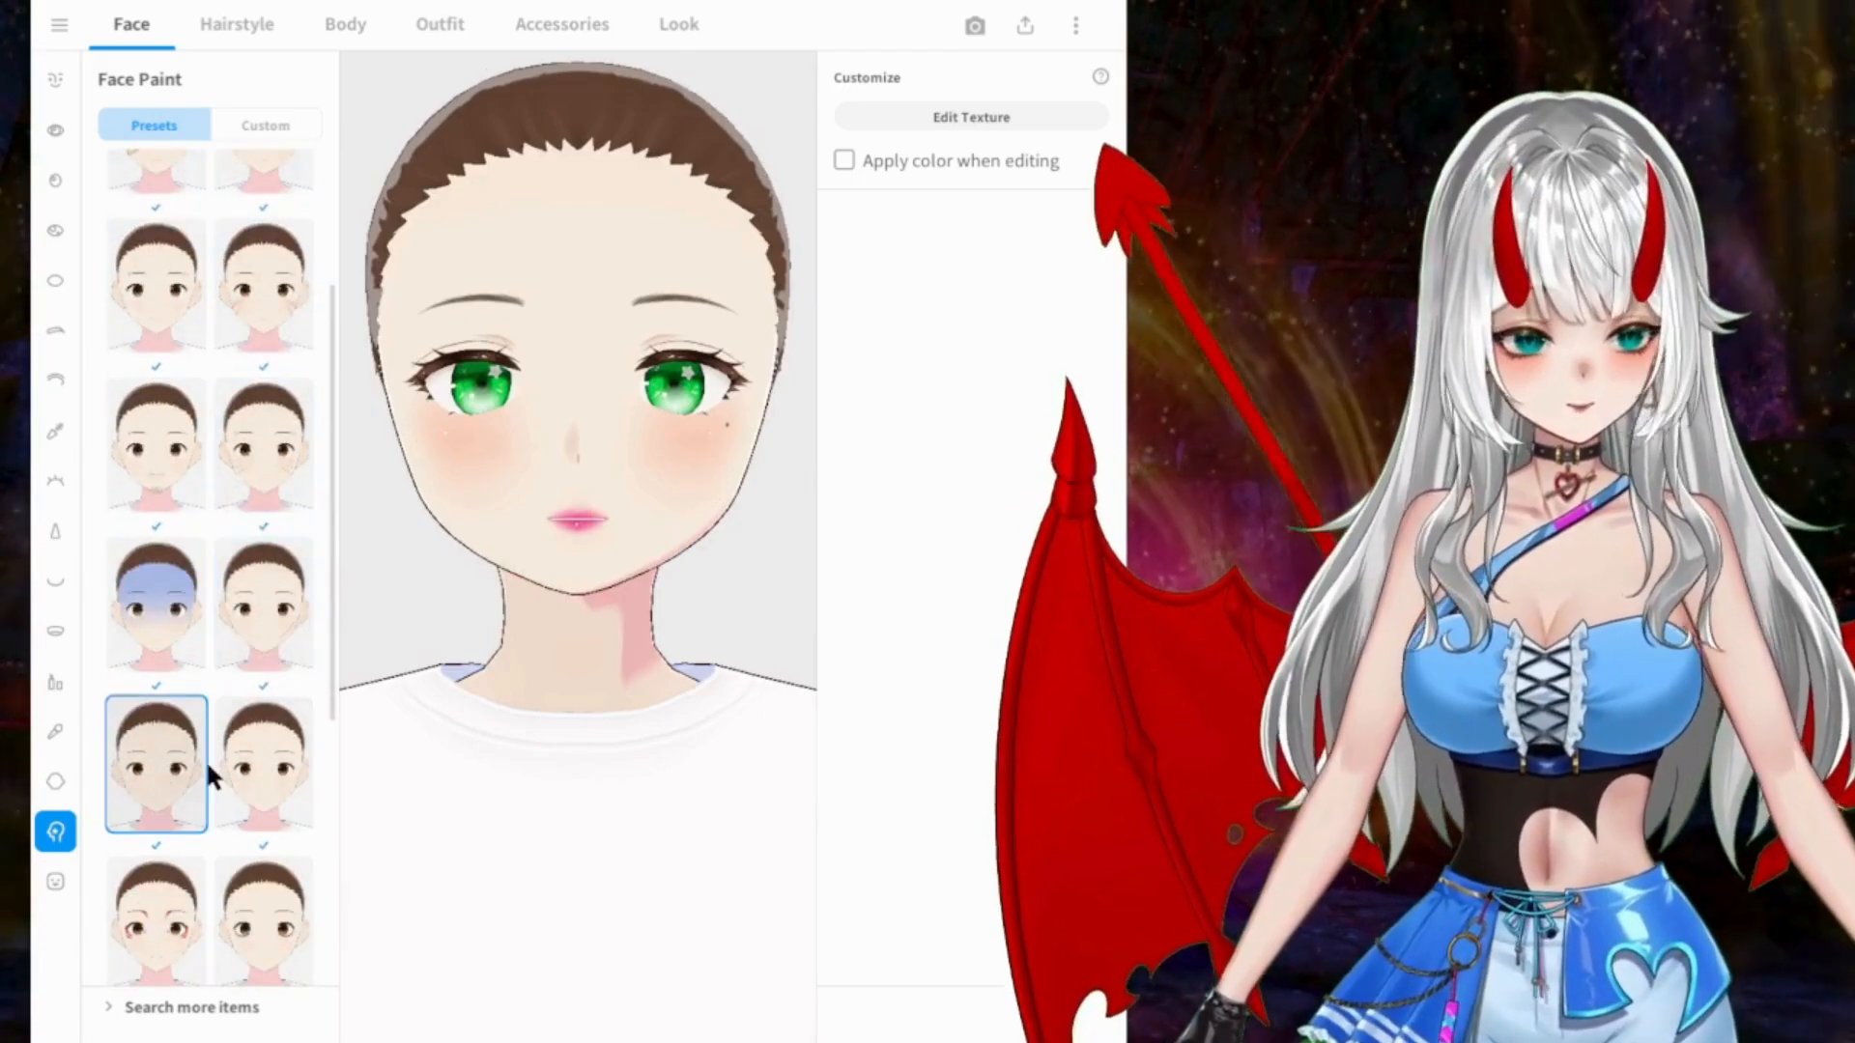
scroll(257, 745, "down", 3)
left_click(205, 726)
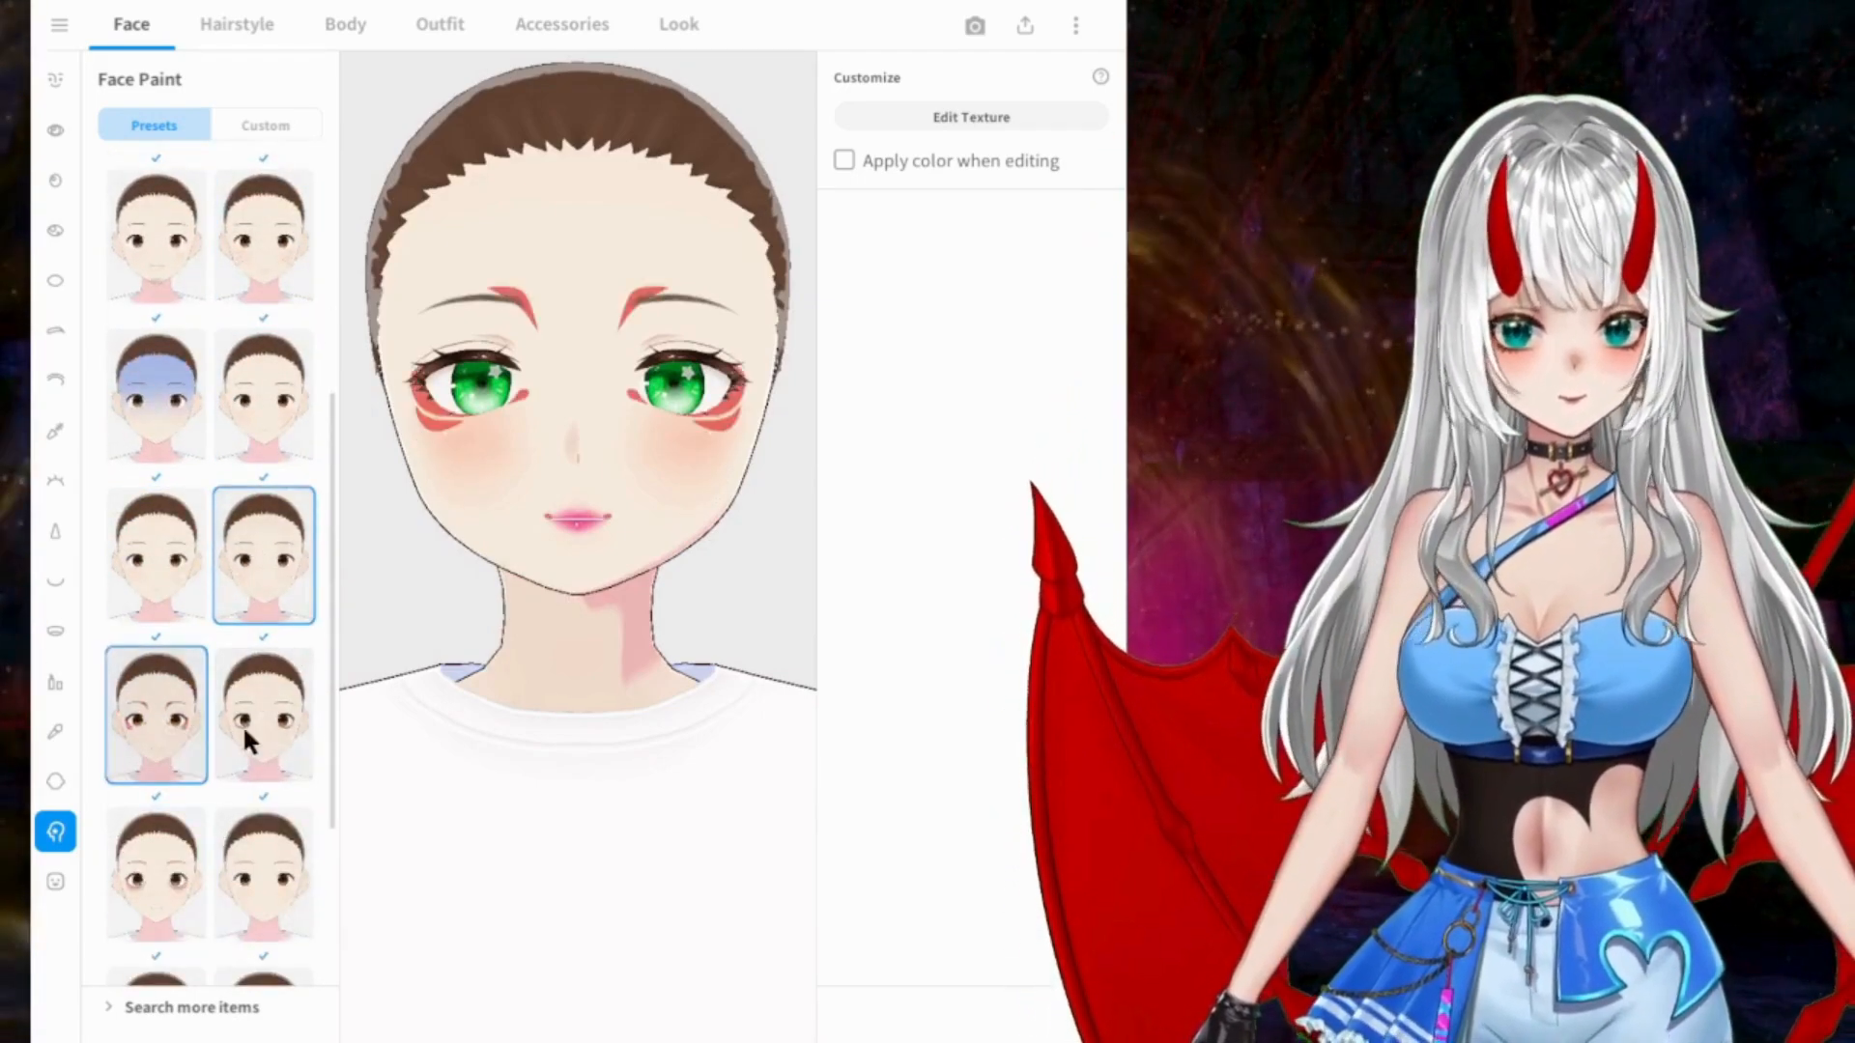
left_click(244, 725)
scroll(244, 725, "down", 3)
left_click(165, 580)
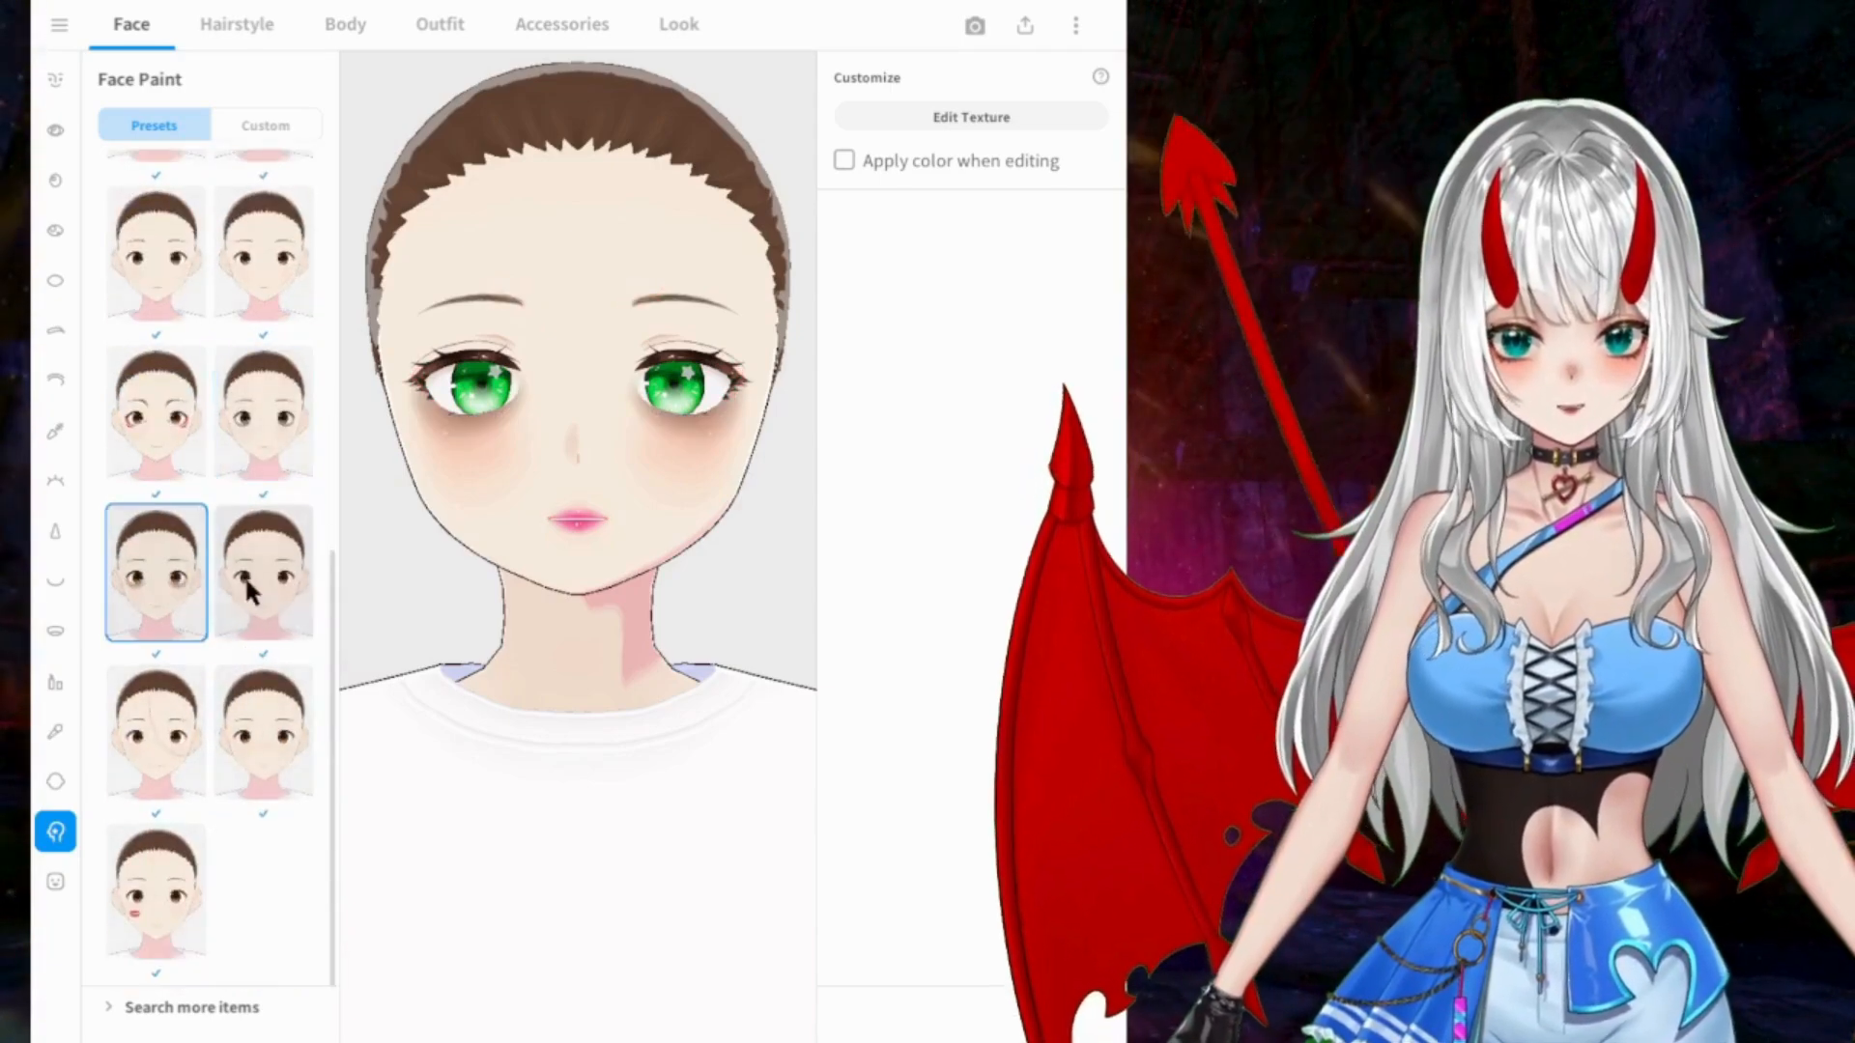
left_click(248, 579)
left_click(239, 695)
left_click(176, 740)
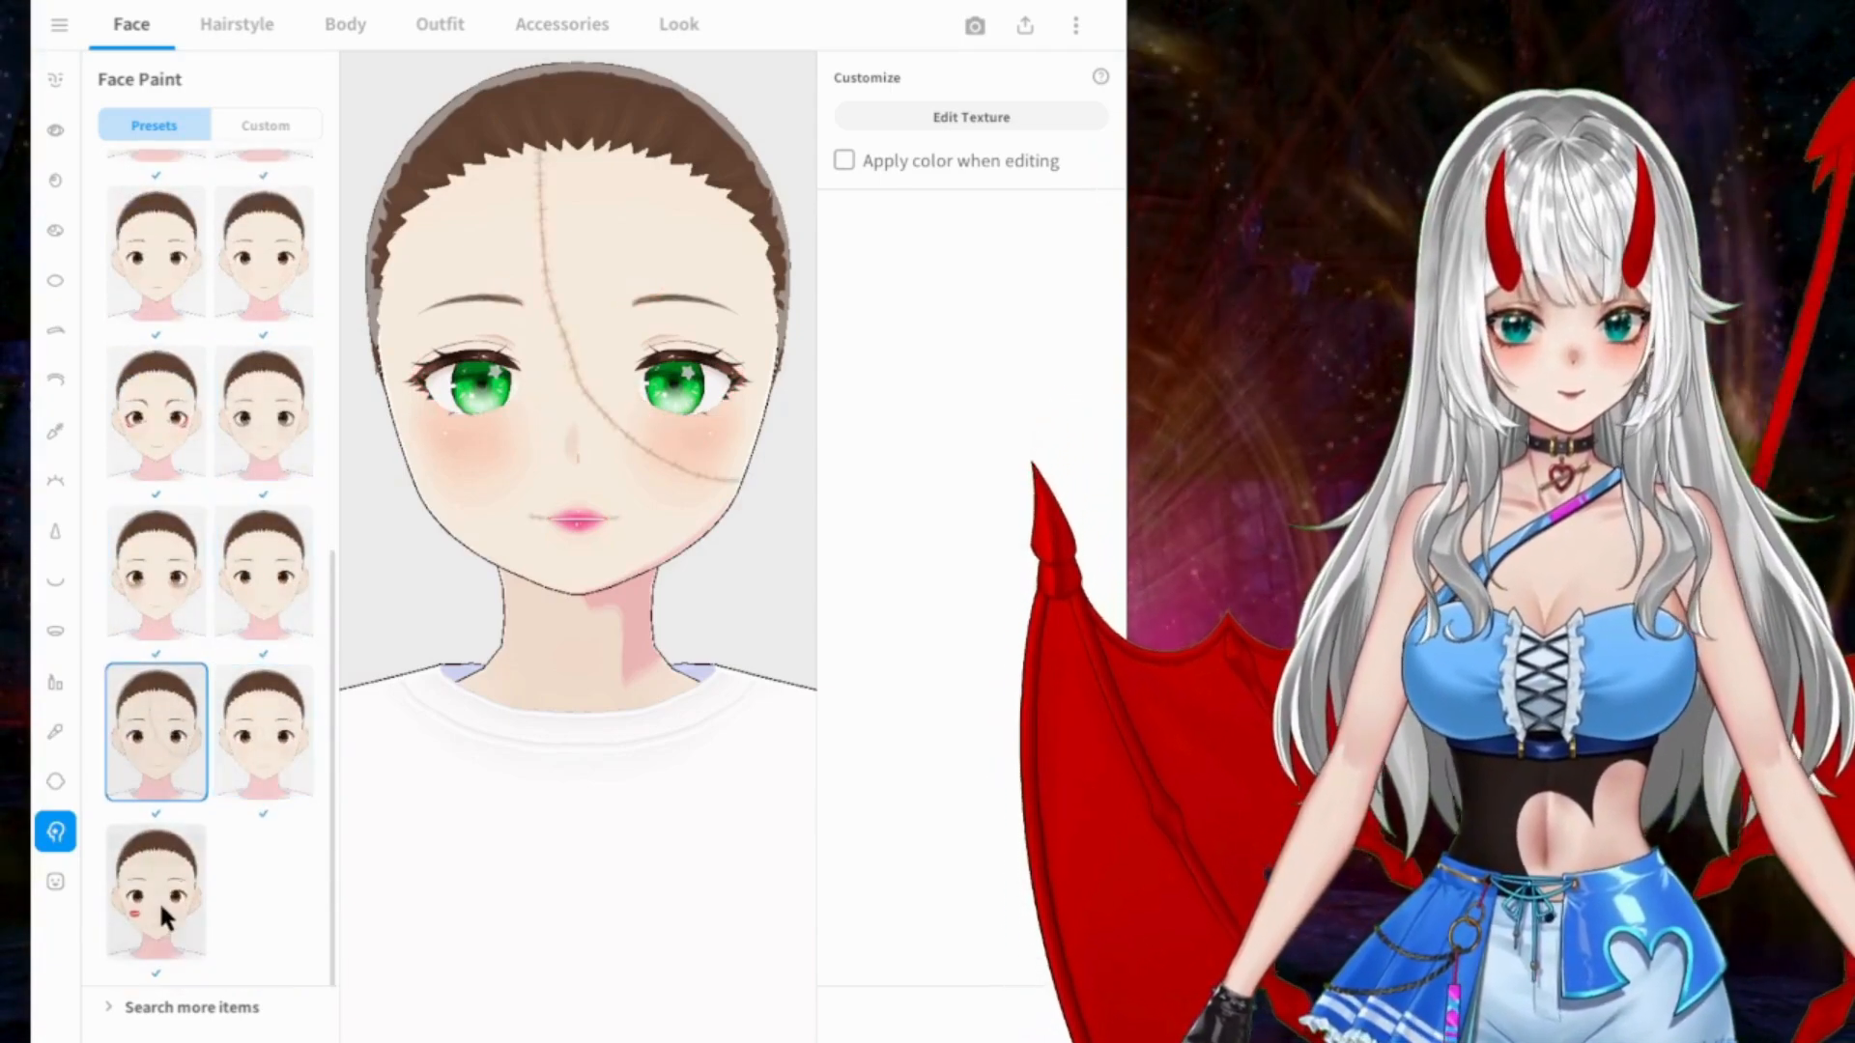
left_click(166, 918)
scroll(197, 516, "up", 10)
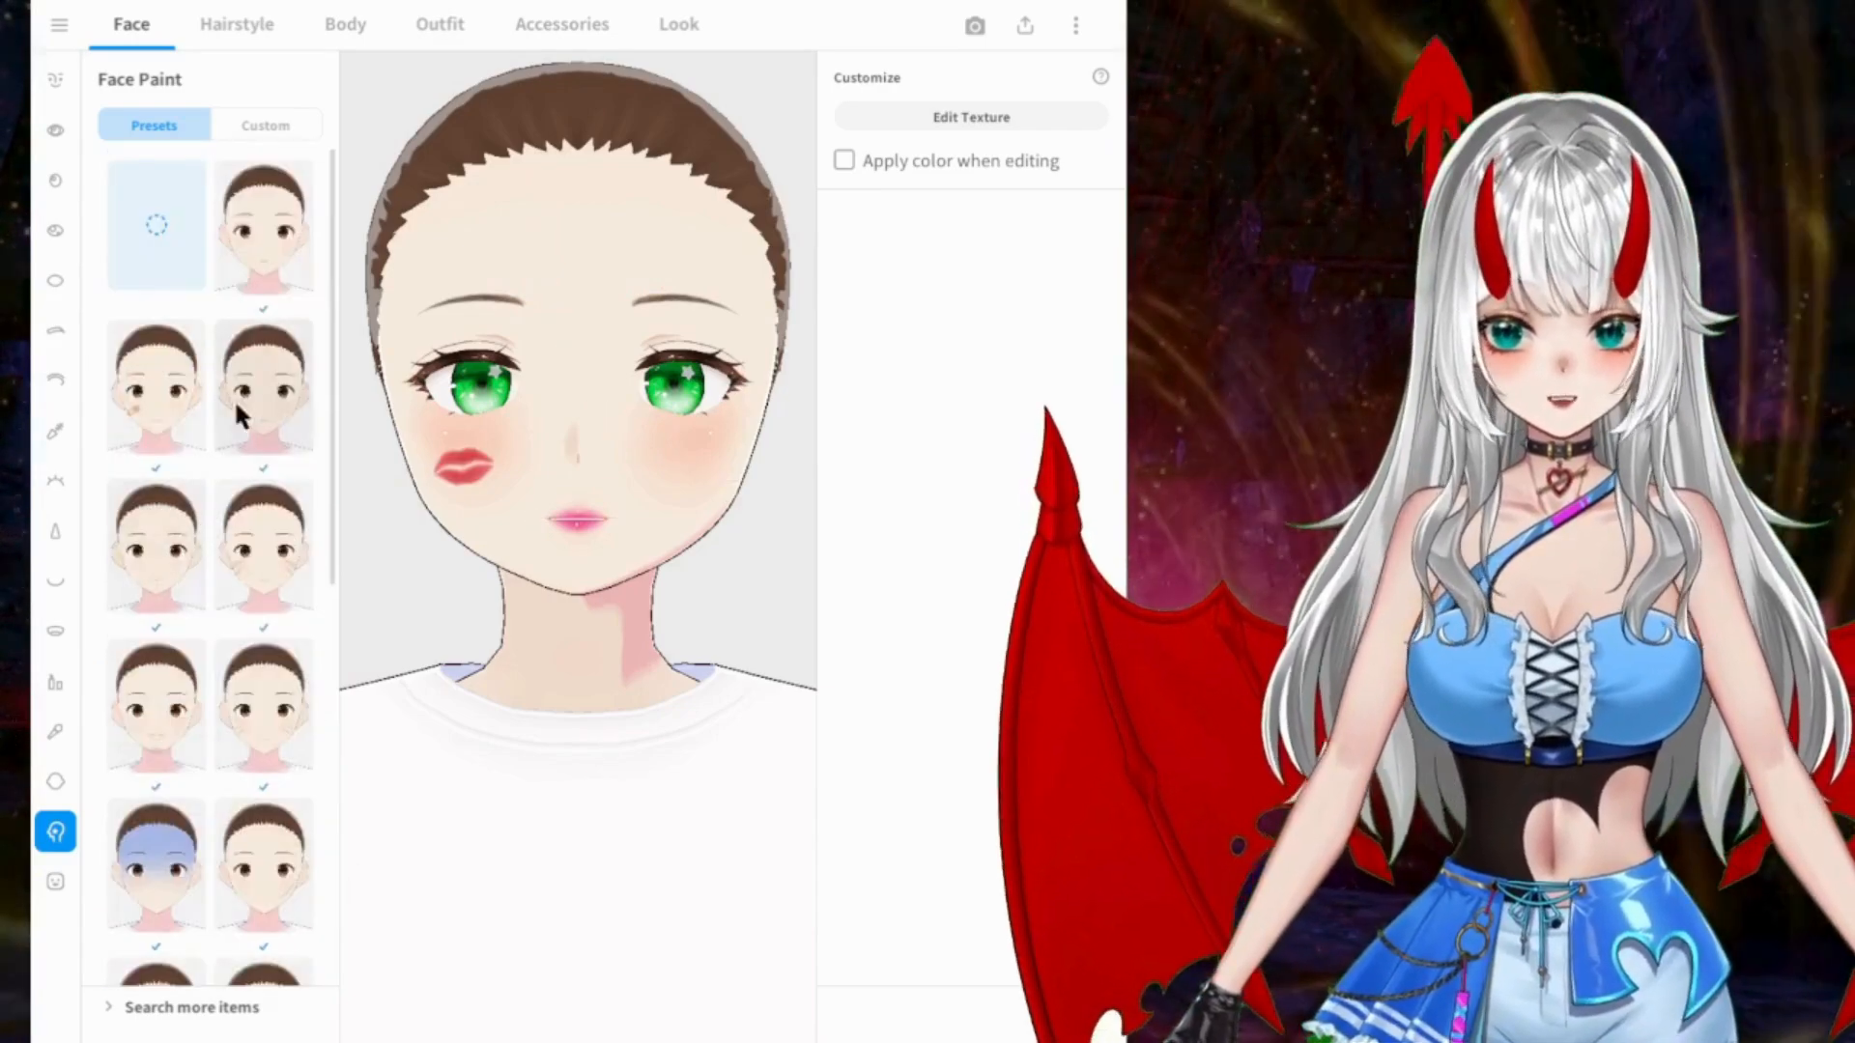
Step: Check the custom items available for face paint, skin and cheeks
left_click(267, 126)
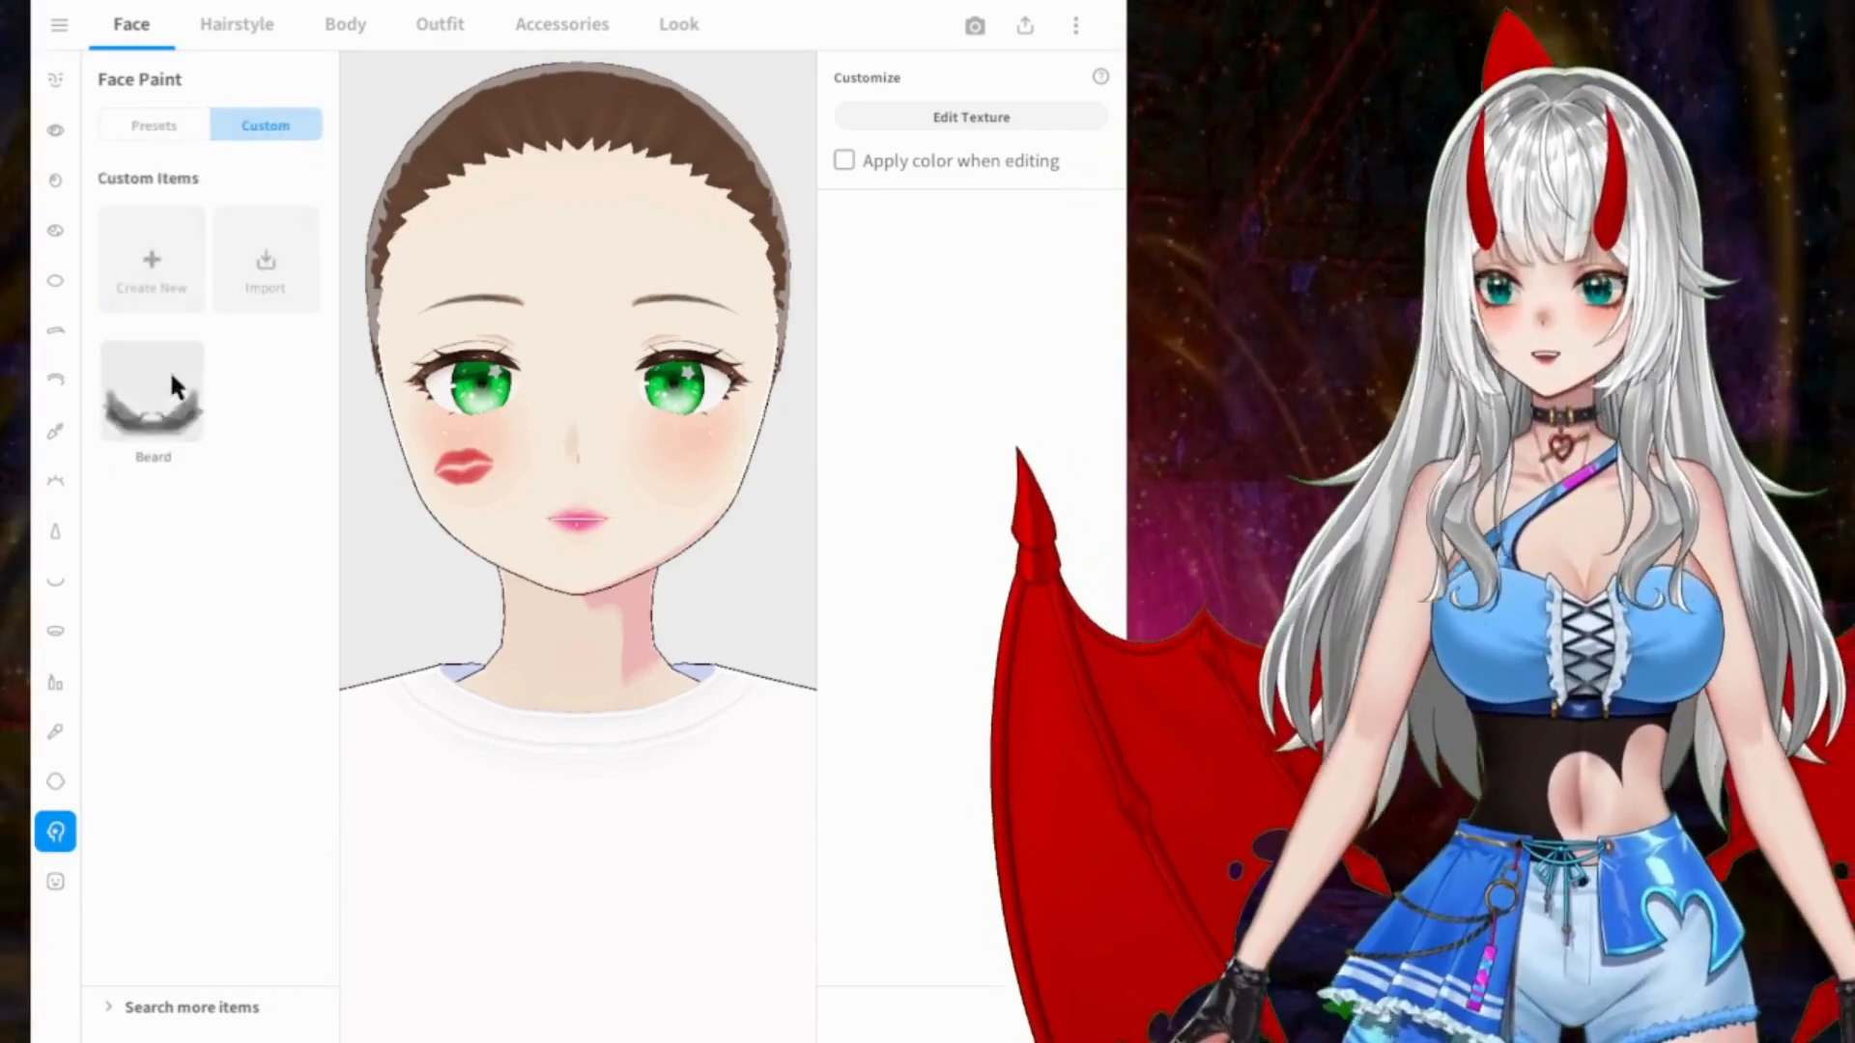
left_click(154, 124)
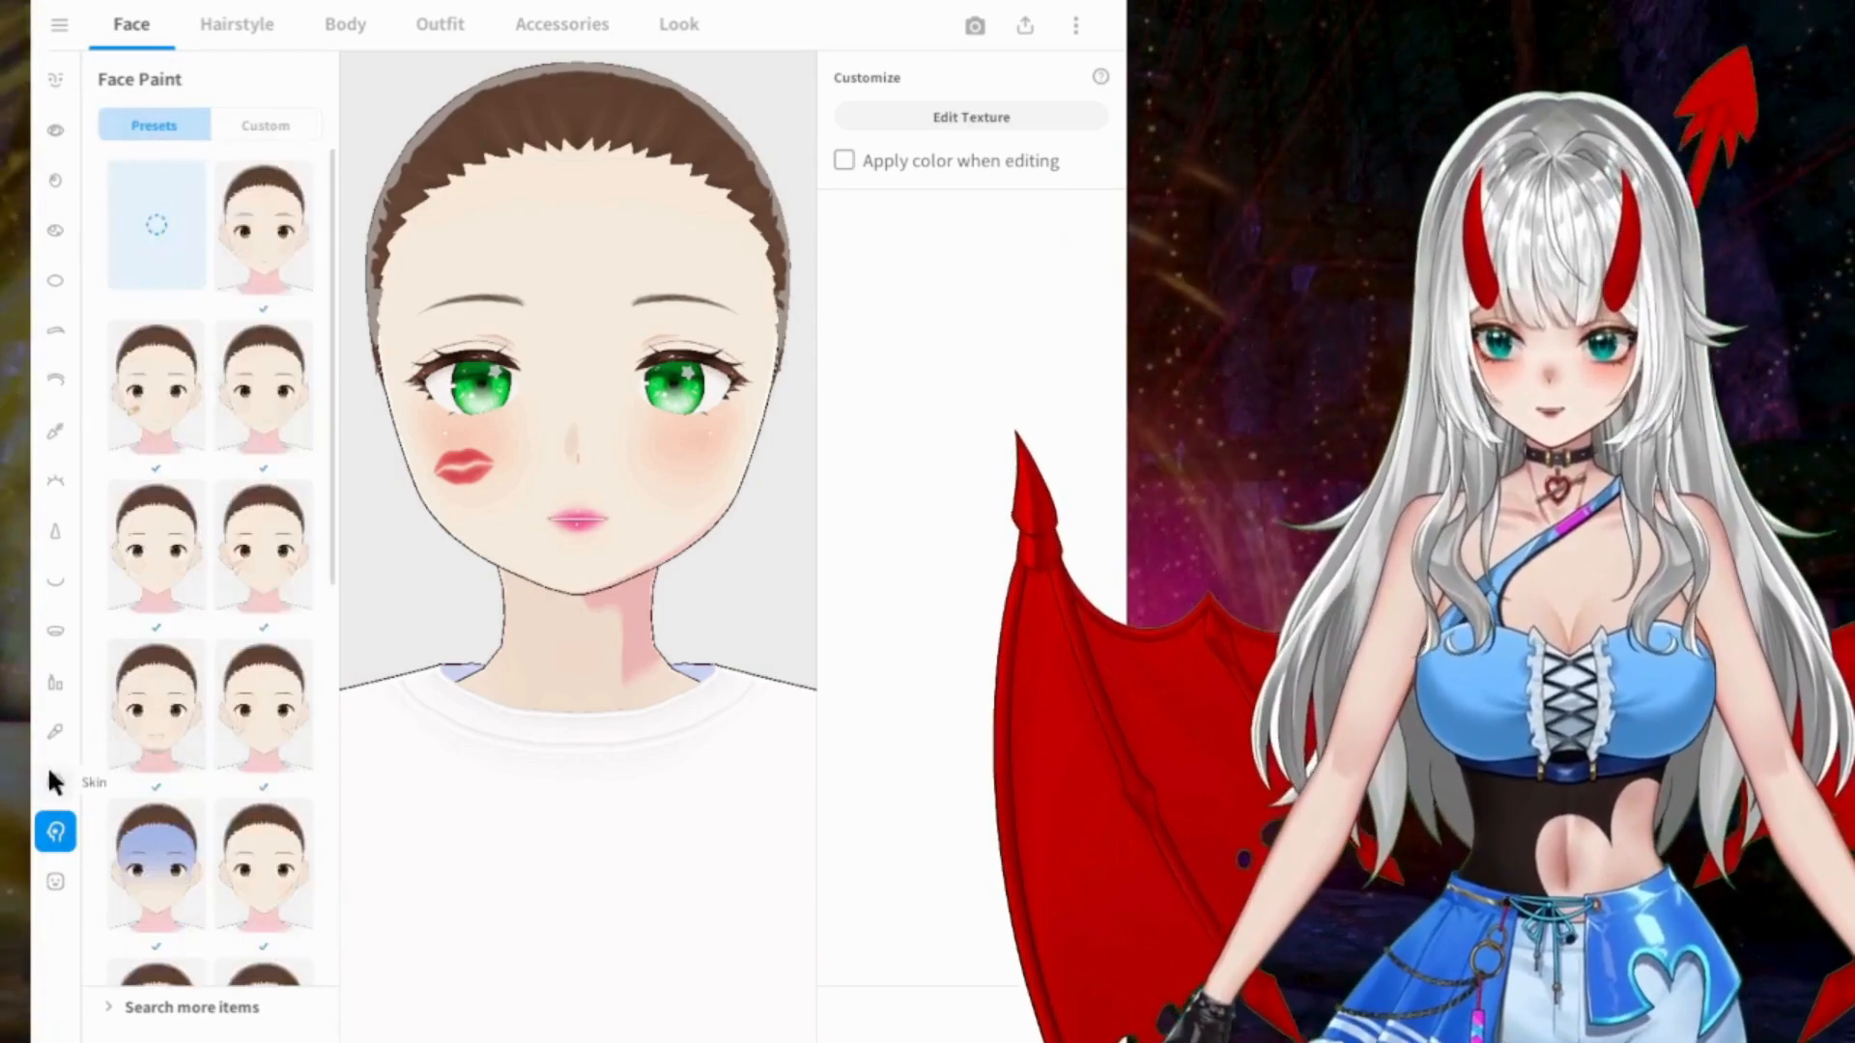
left_click(55, 783)
left_click(247, 116)
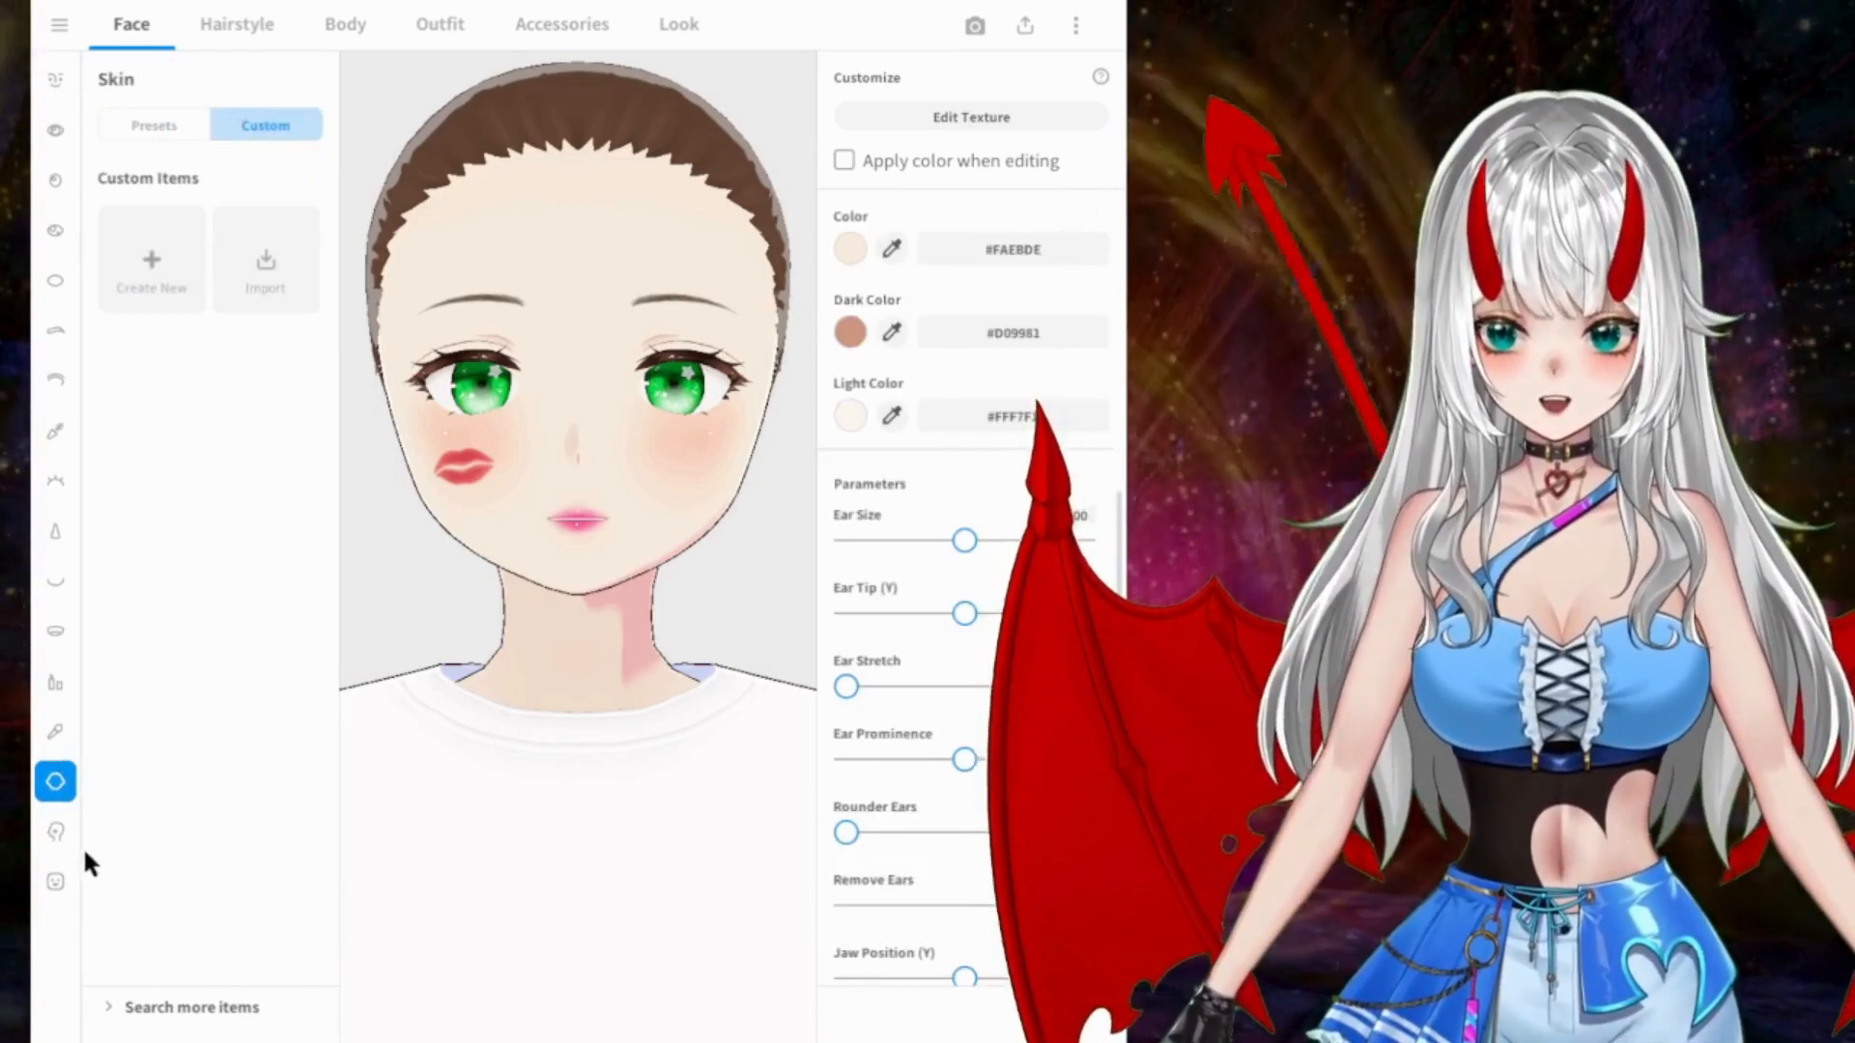
left_click(56, 732)
left_click(268, 120)
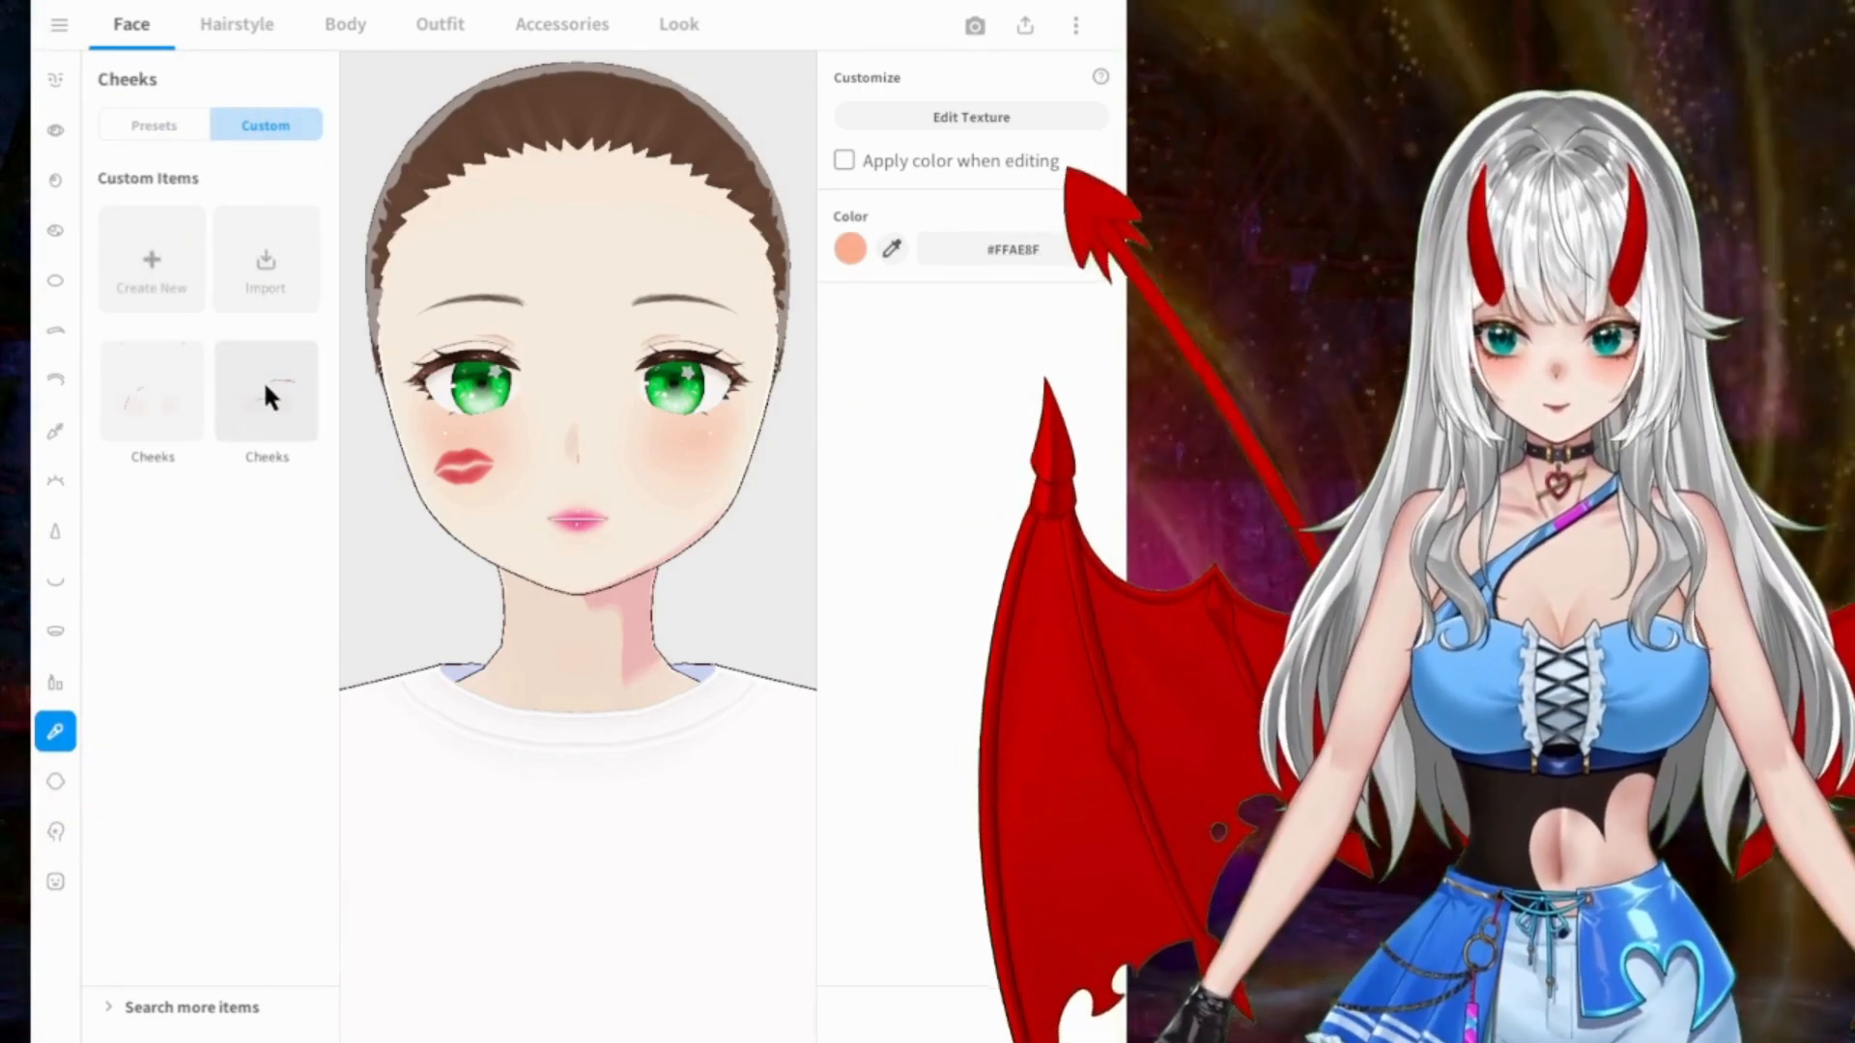
Step: Try both custom Cheeks items on the face, viewing the scar designs from slightly different angles
left_click(266, 391)
left_click(163, 396)
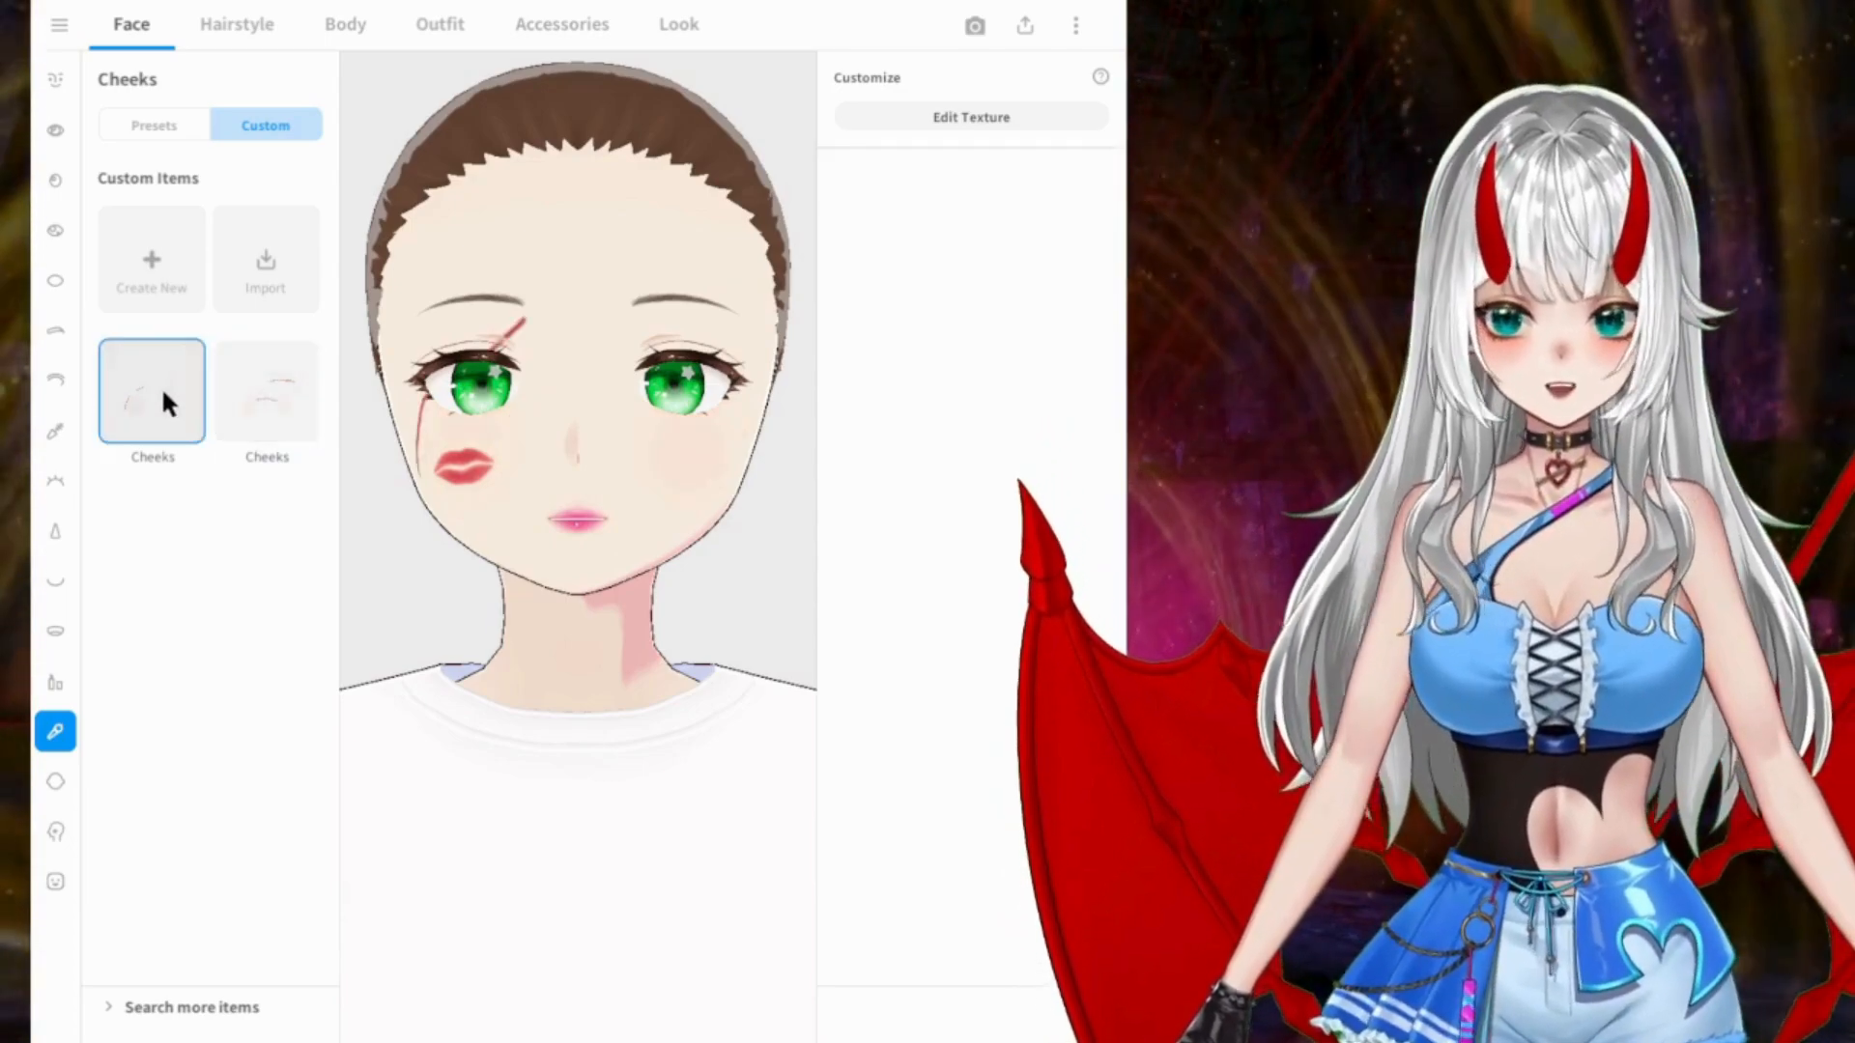
right_click_drag(578, 515, 506, 504)
left_click(263, 404)
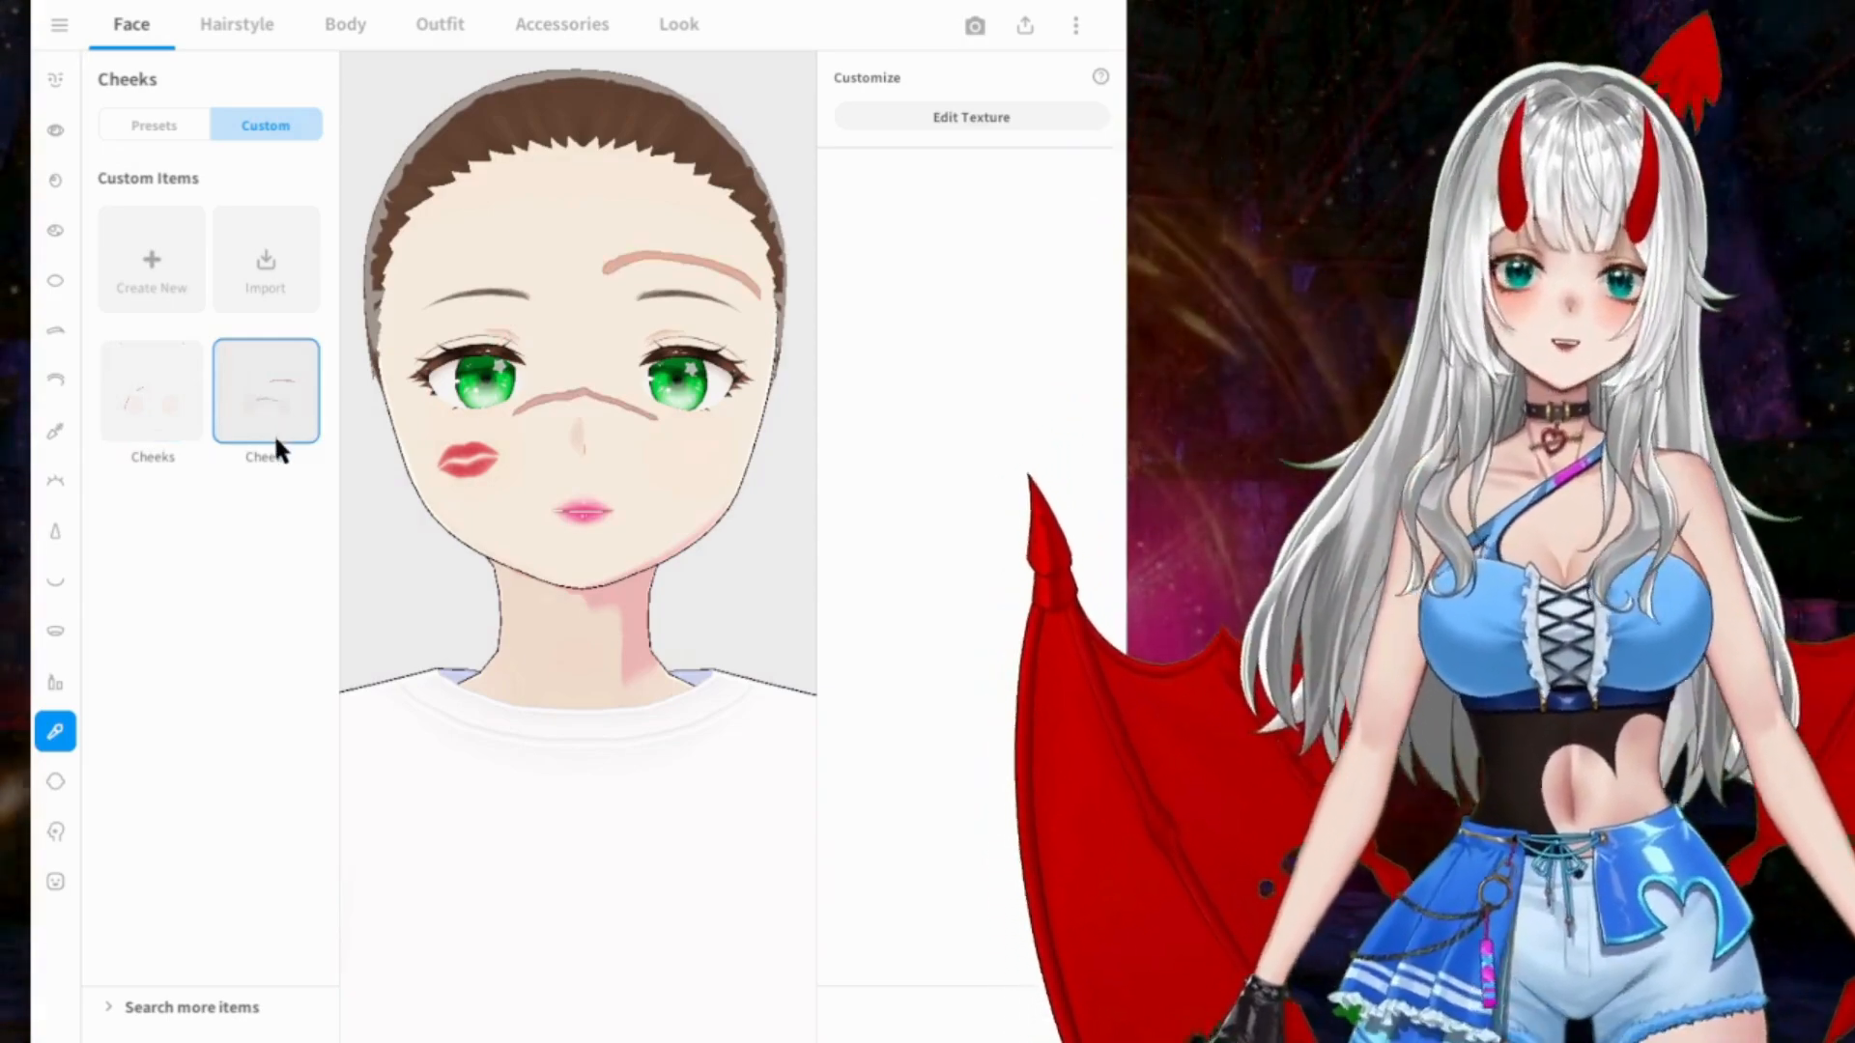
right_click_drag(468, 435, 471, 442)
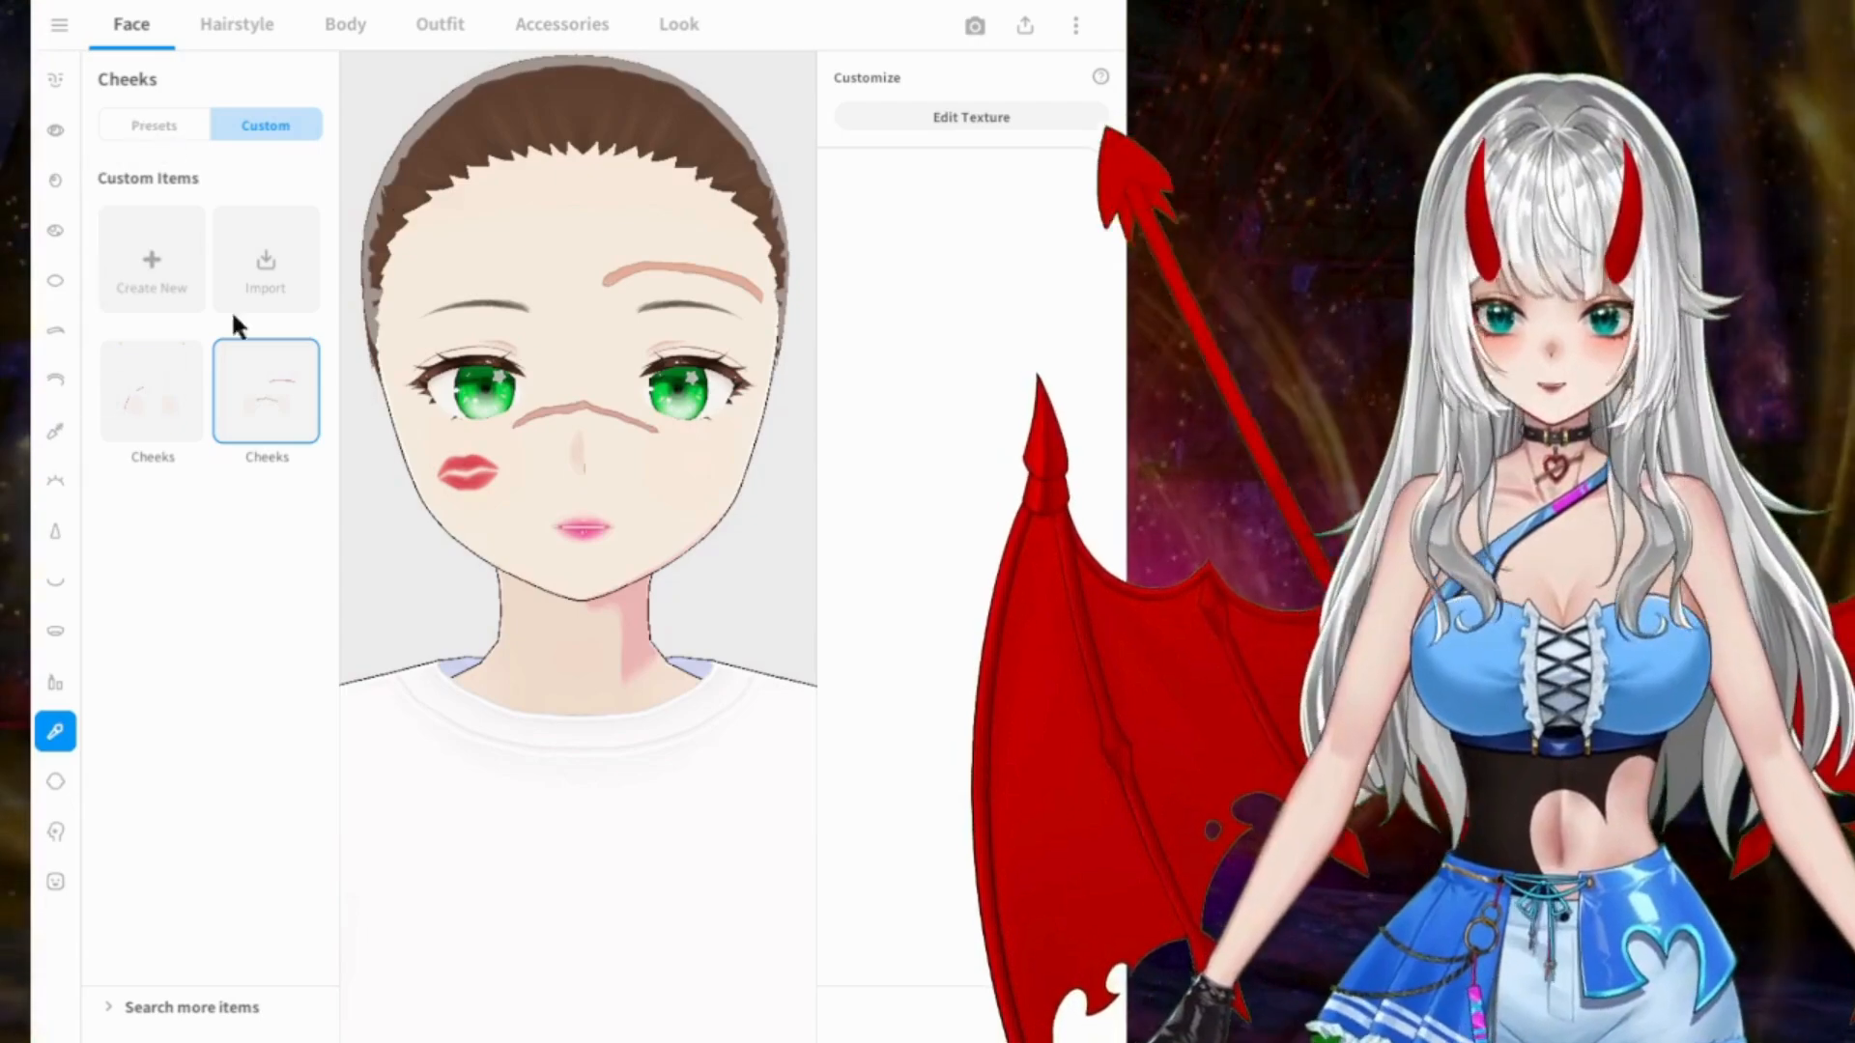
Step: Remove the custom cheeks, compare several cheeks presets and apply the second preset in the second row
left_click(154, 122)
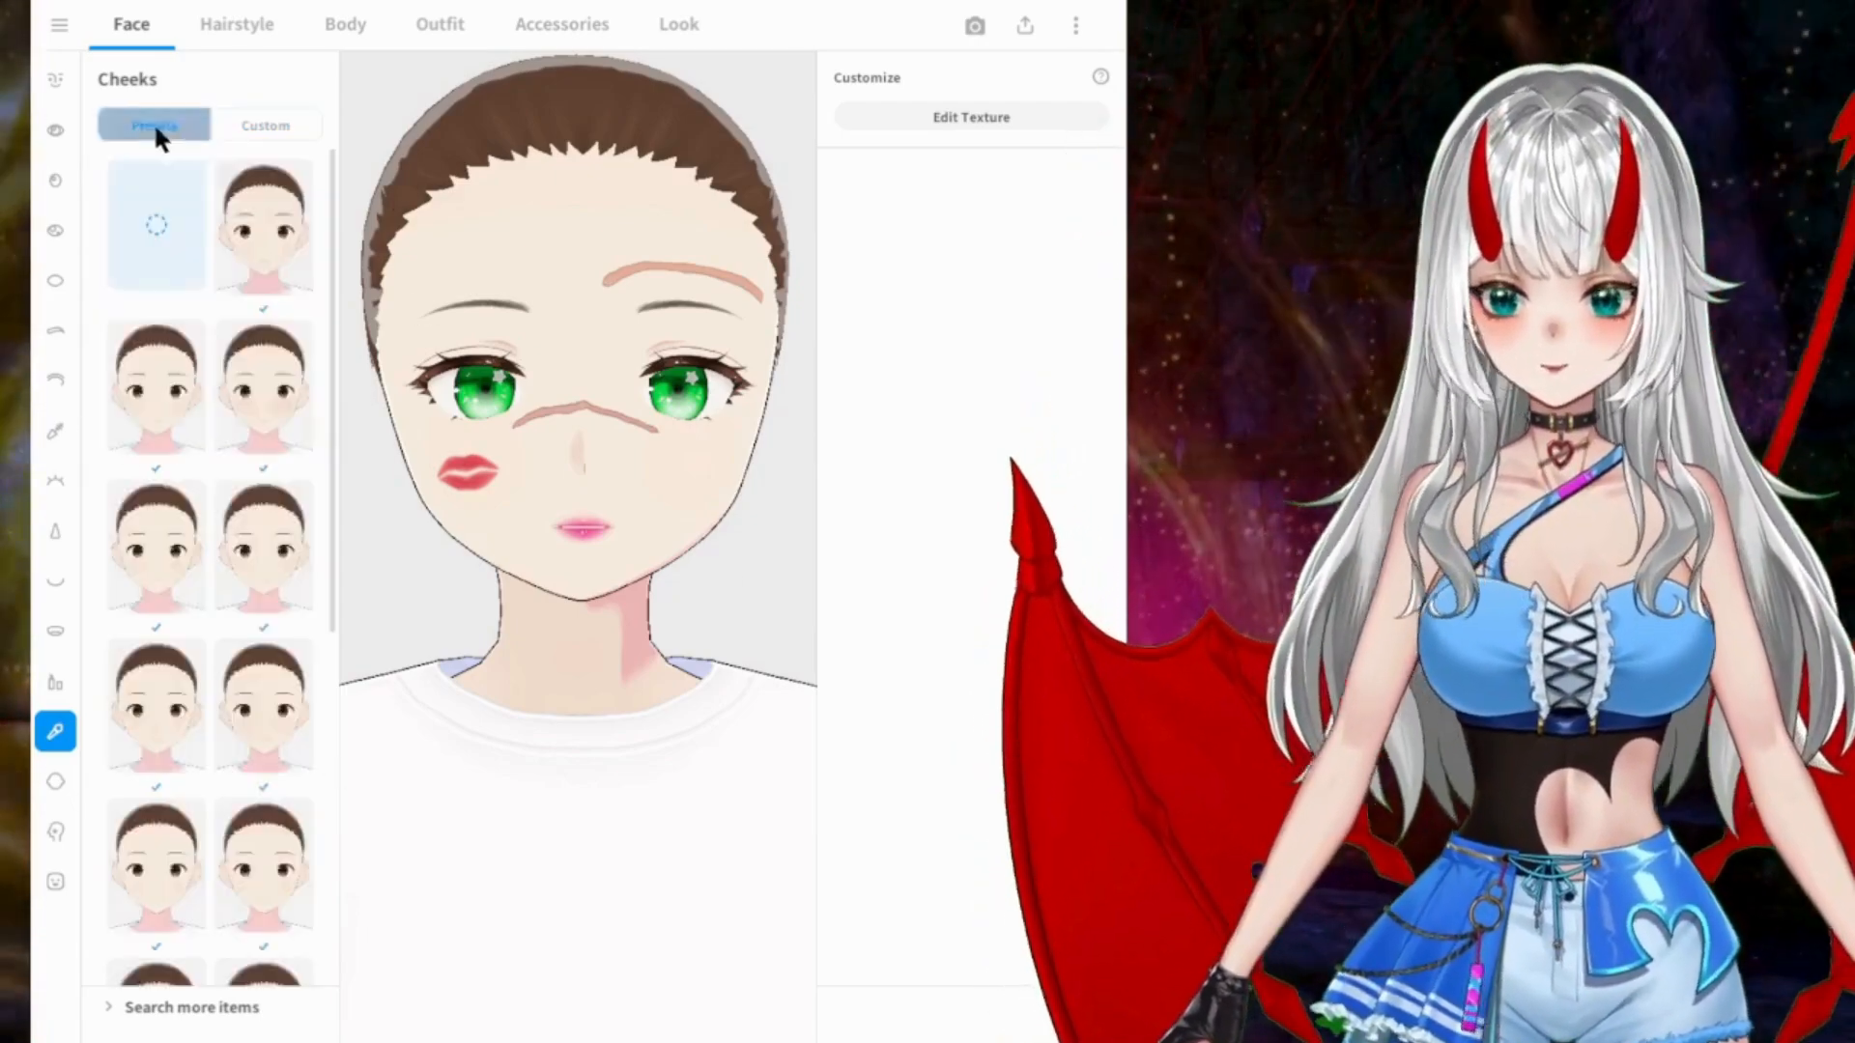
left_click(153, 228)
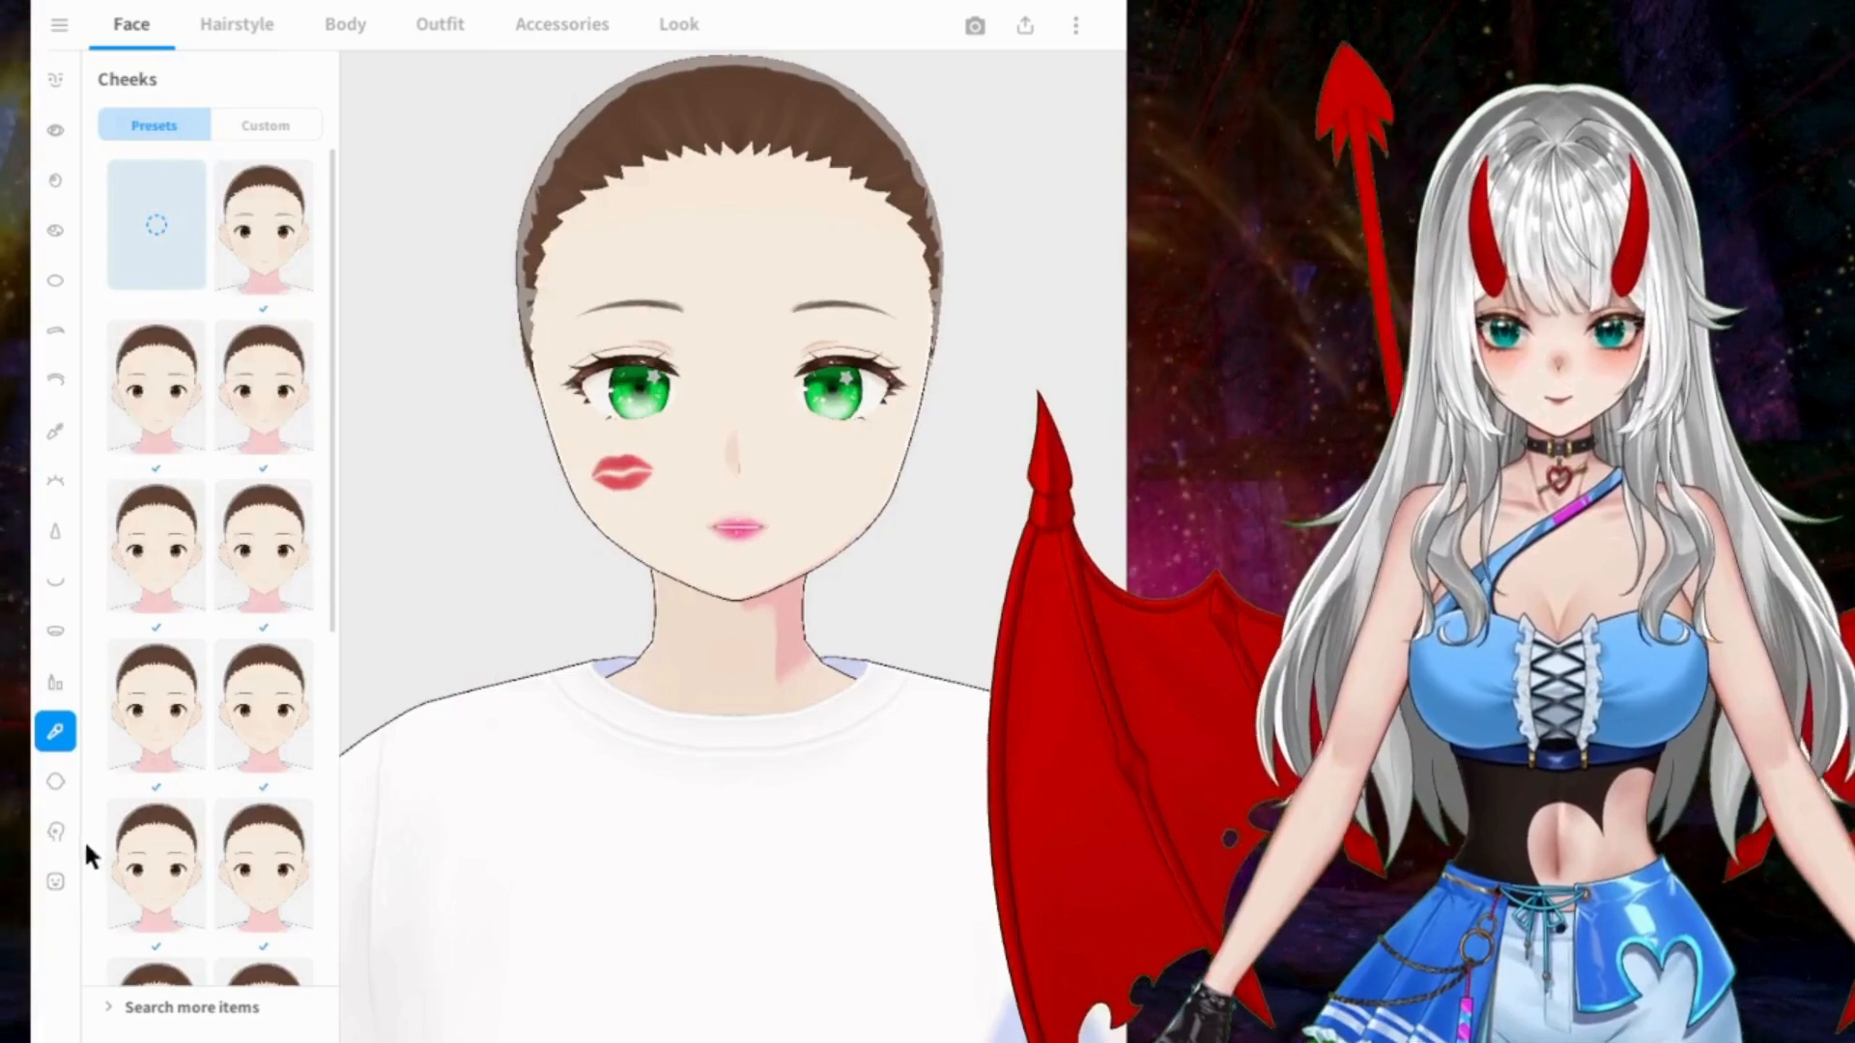
left_click(159, 362)
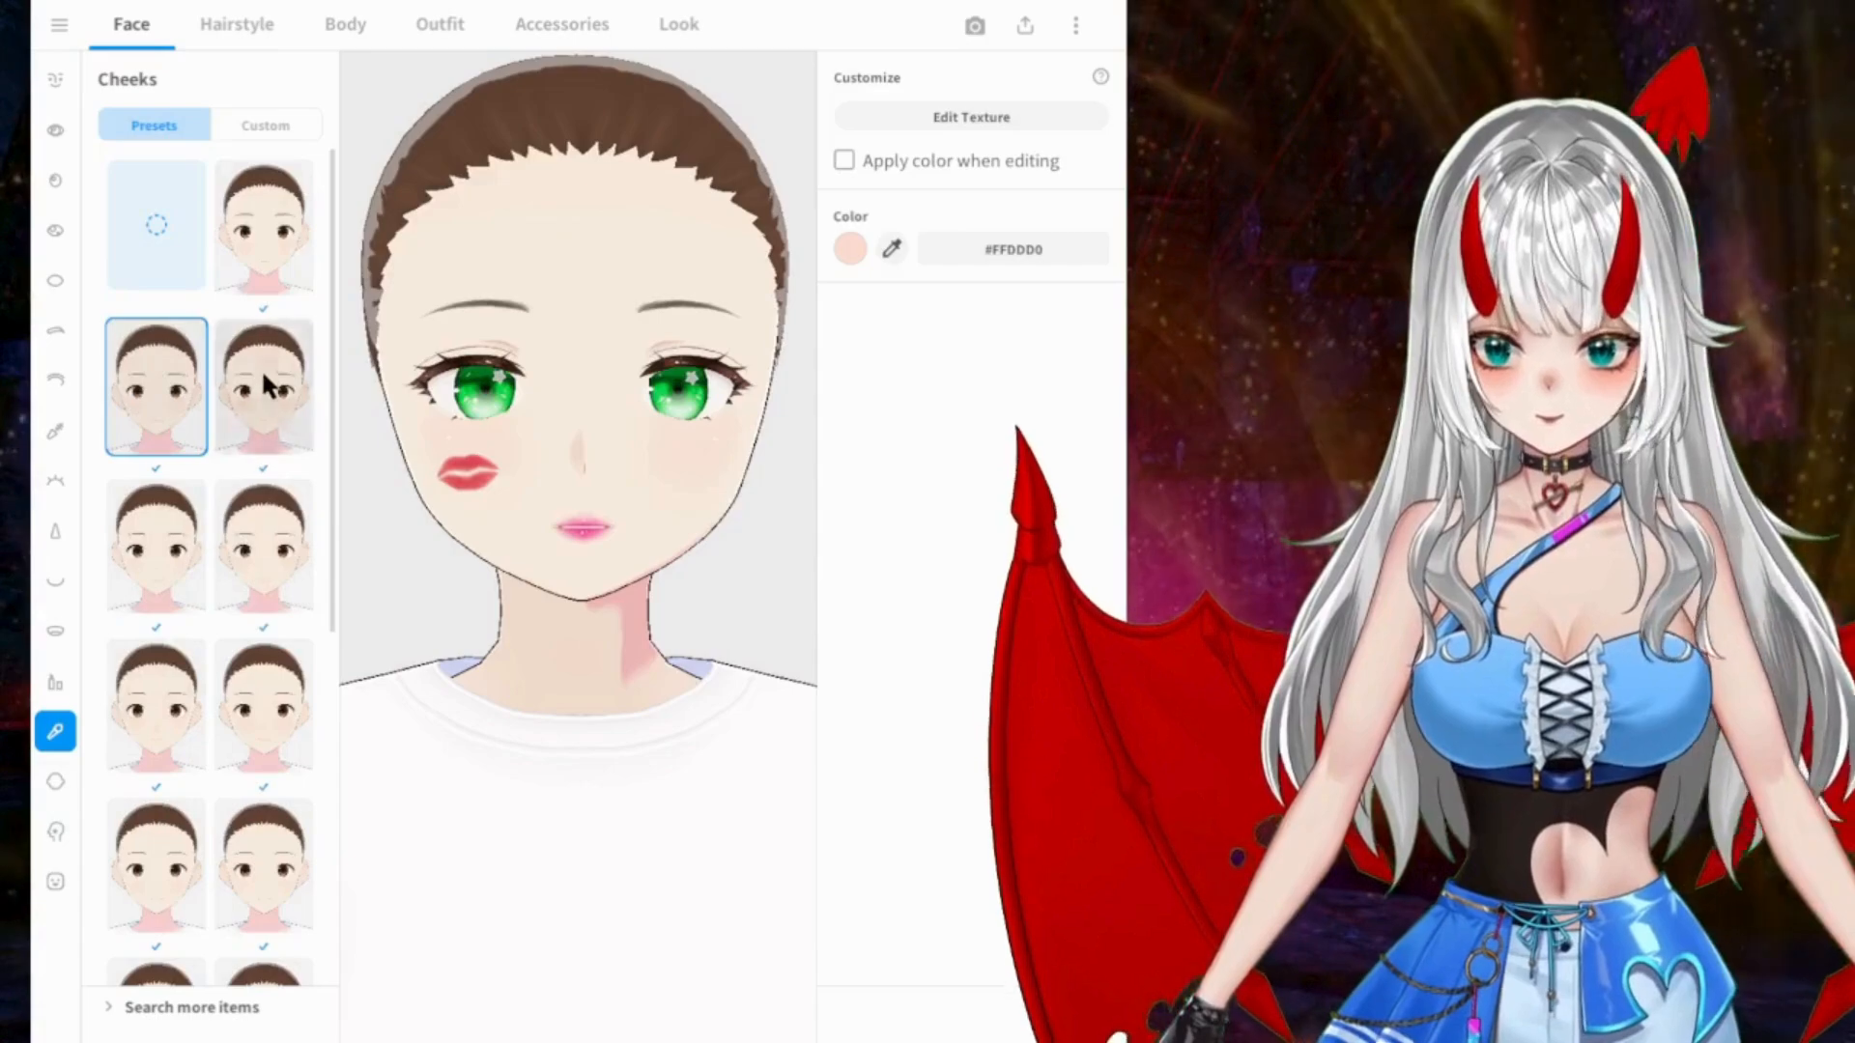
left_click(186, 537)
left_click(257, 524)
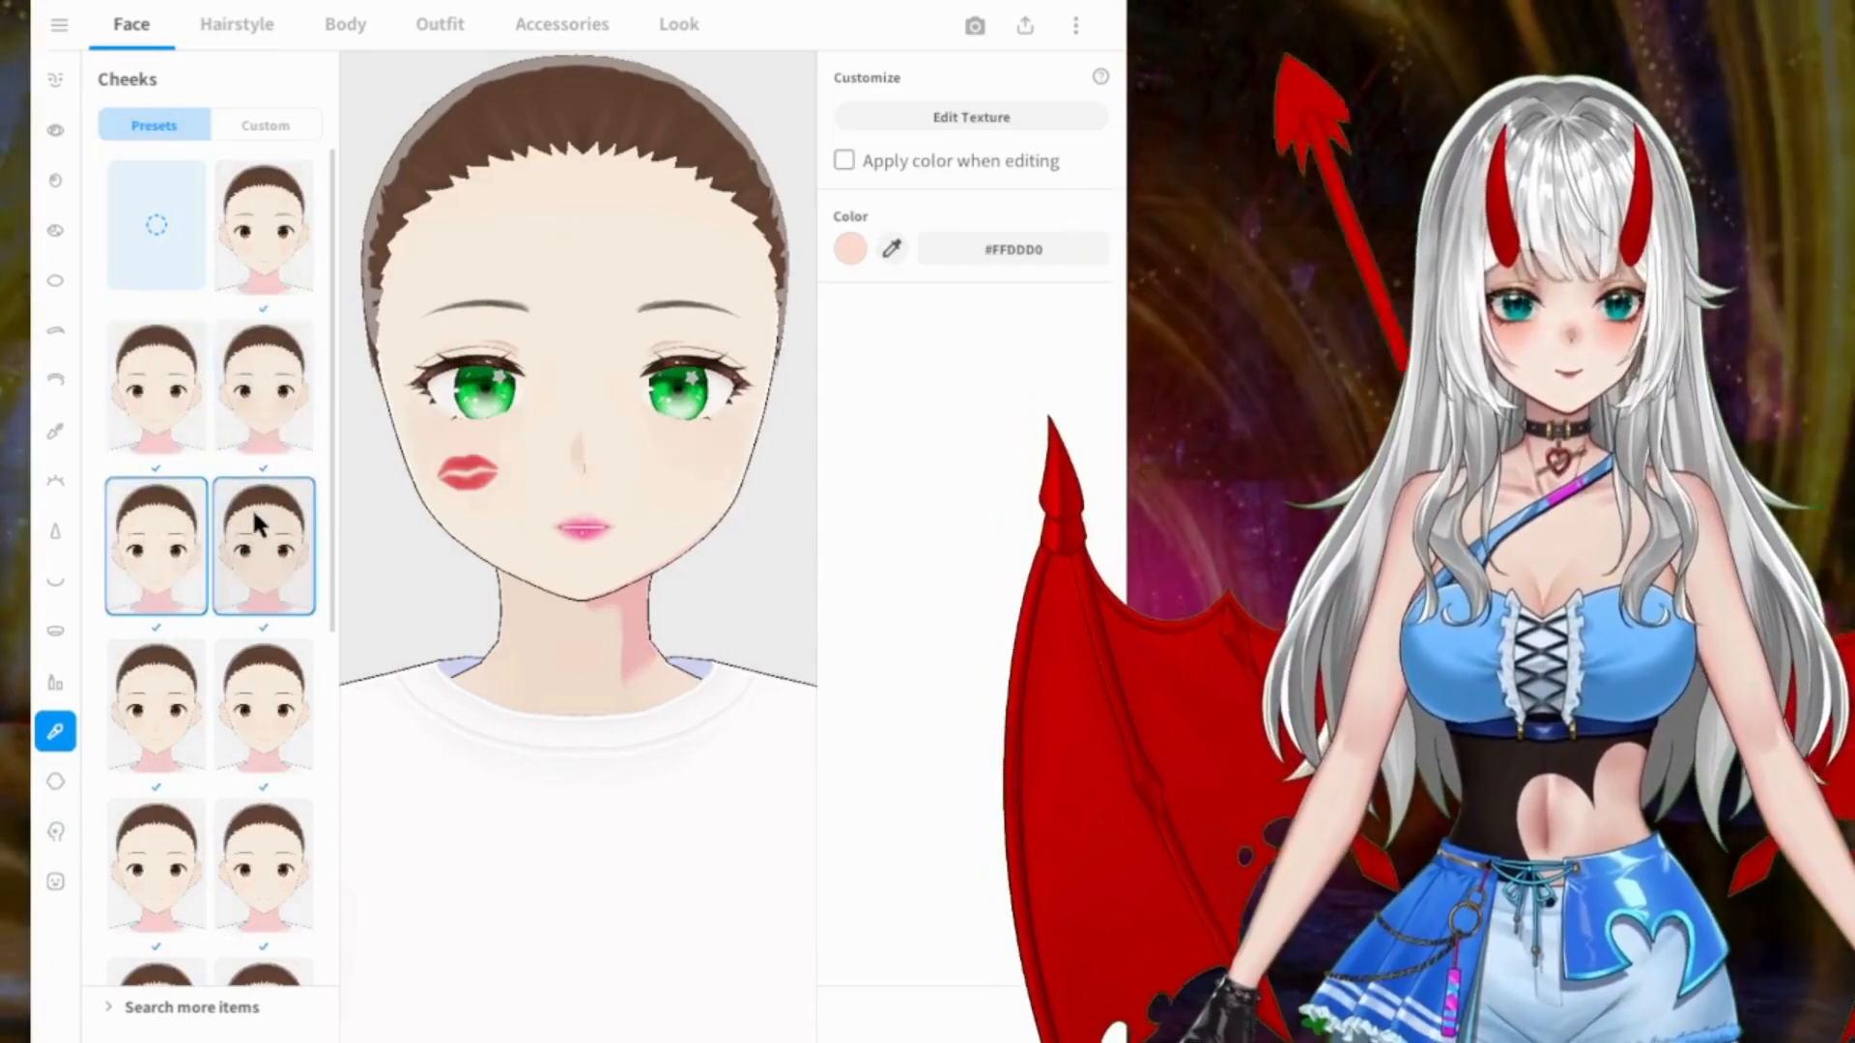
left_click(273, 404)
Step: Set the cheeks color to the stronger peach-pink #FFA78F
left_click(850, 249)
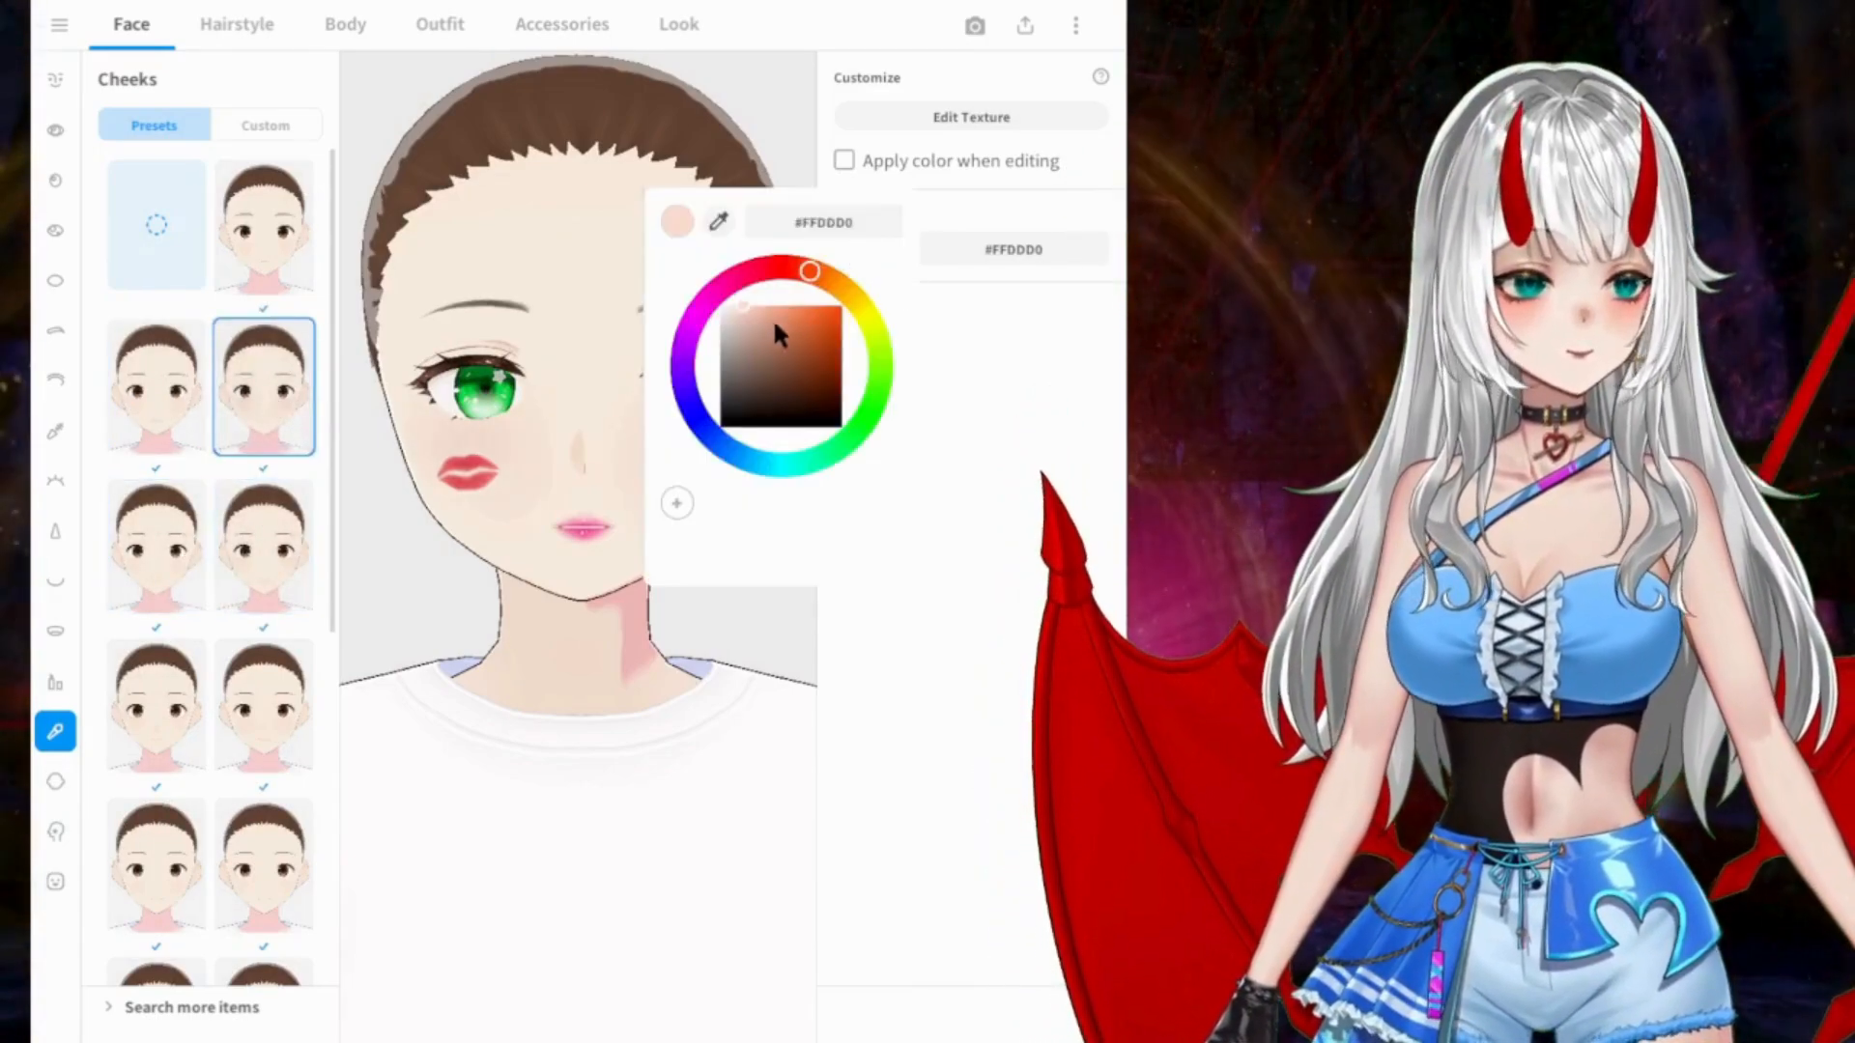
left_click(776, 301)
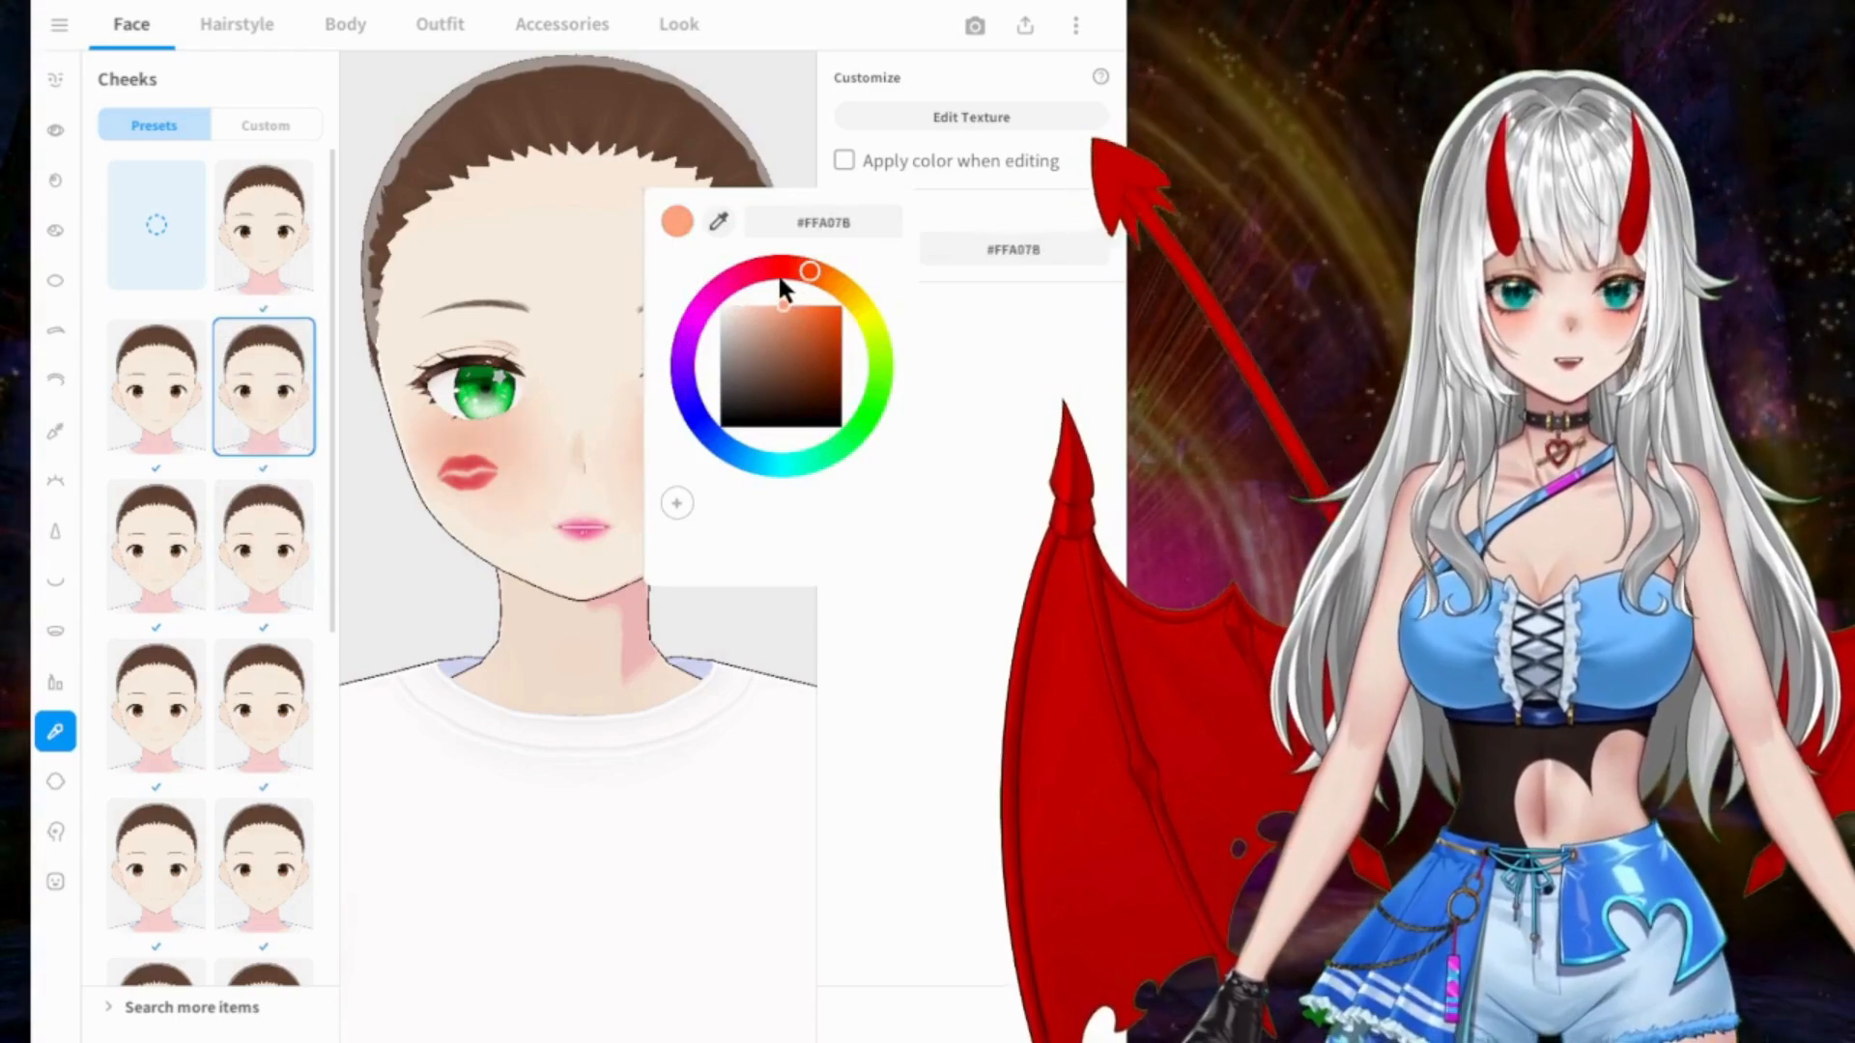
left_click(770, 272)
mouse_move(771, 278)
left_mouse_down()
mouse_move(804, 266)
mouse_move(775, 292)
left_mouse_up()
left_click(731, 554)
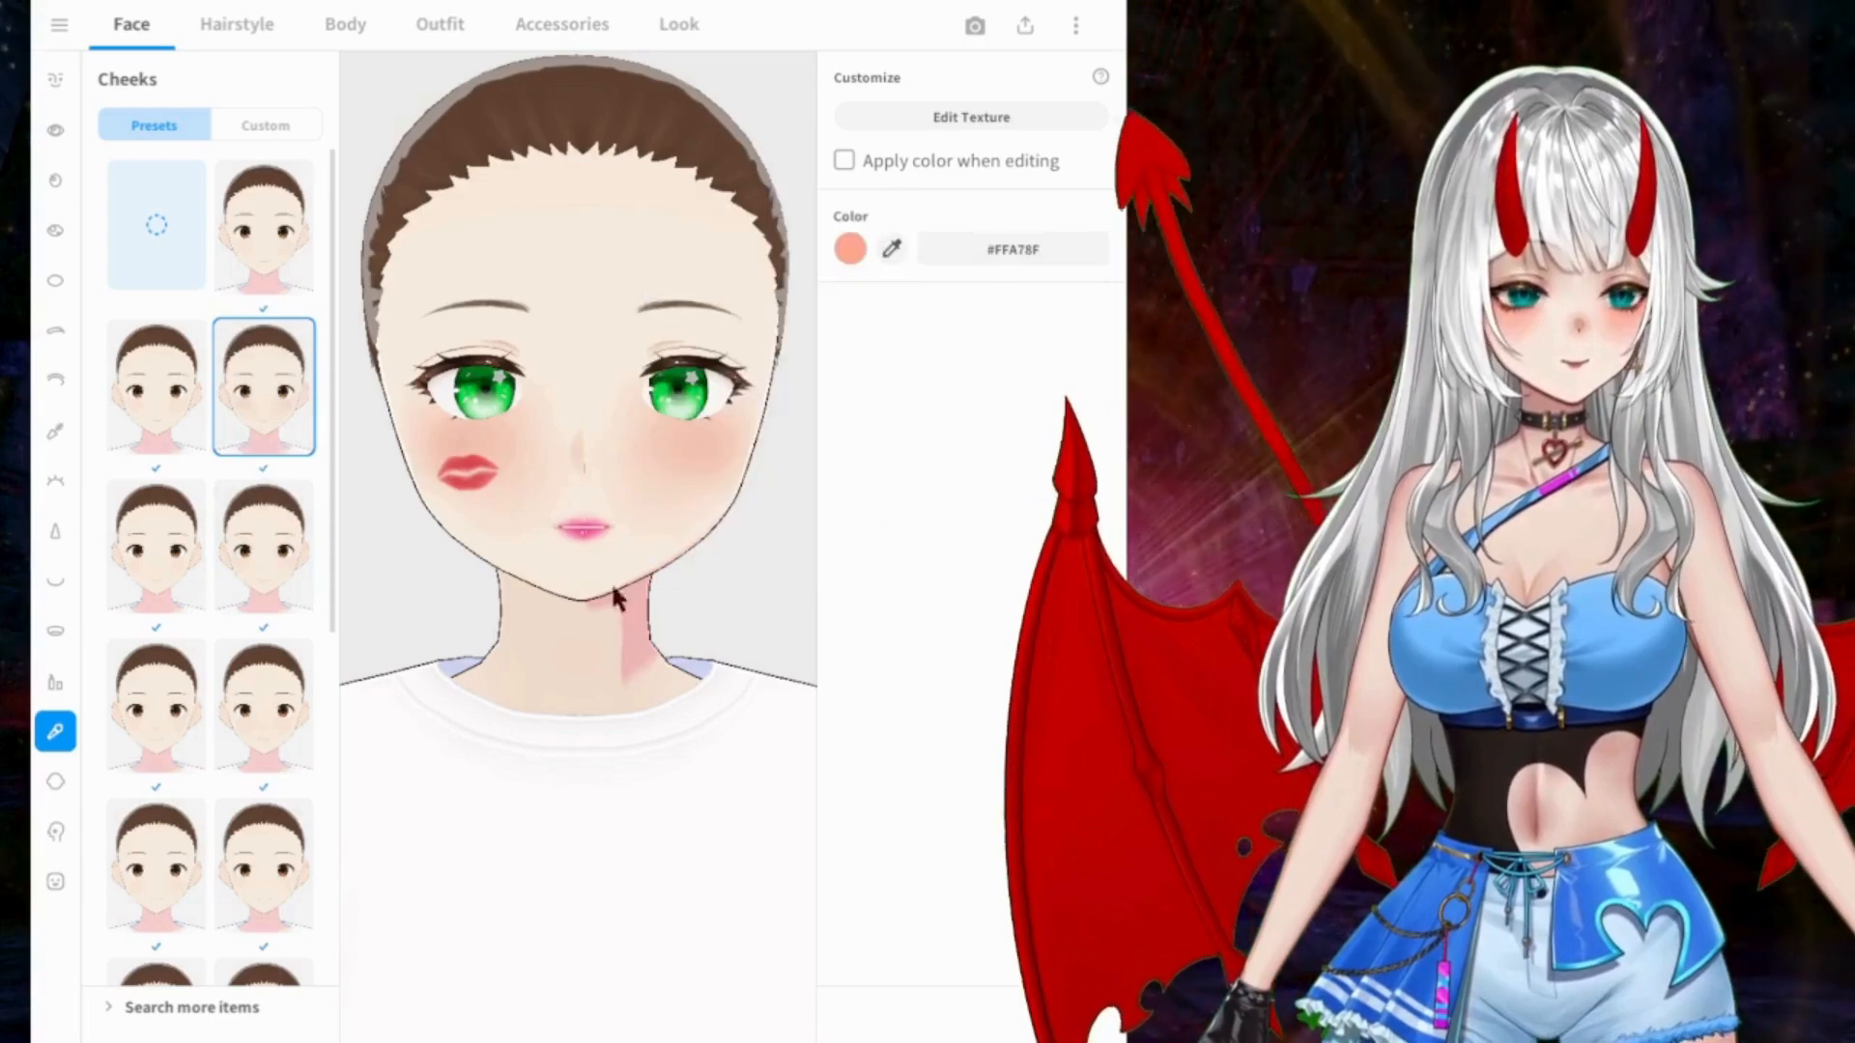
Step: Browse the face skin presets and apply the one directly below the first preset
left_click(55, 782)
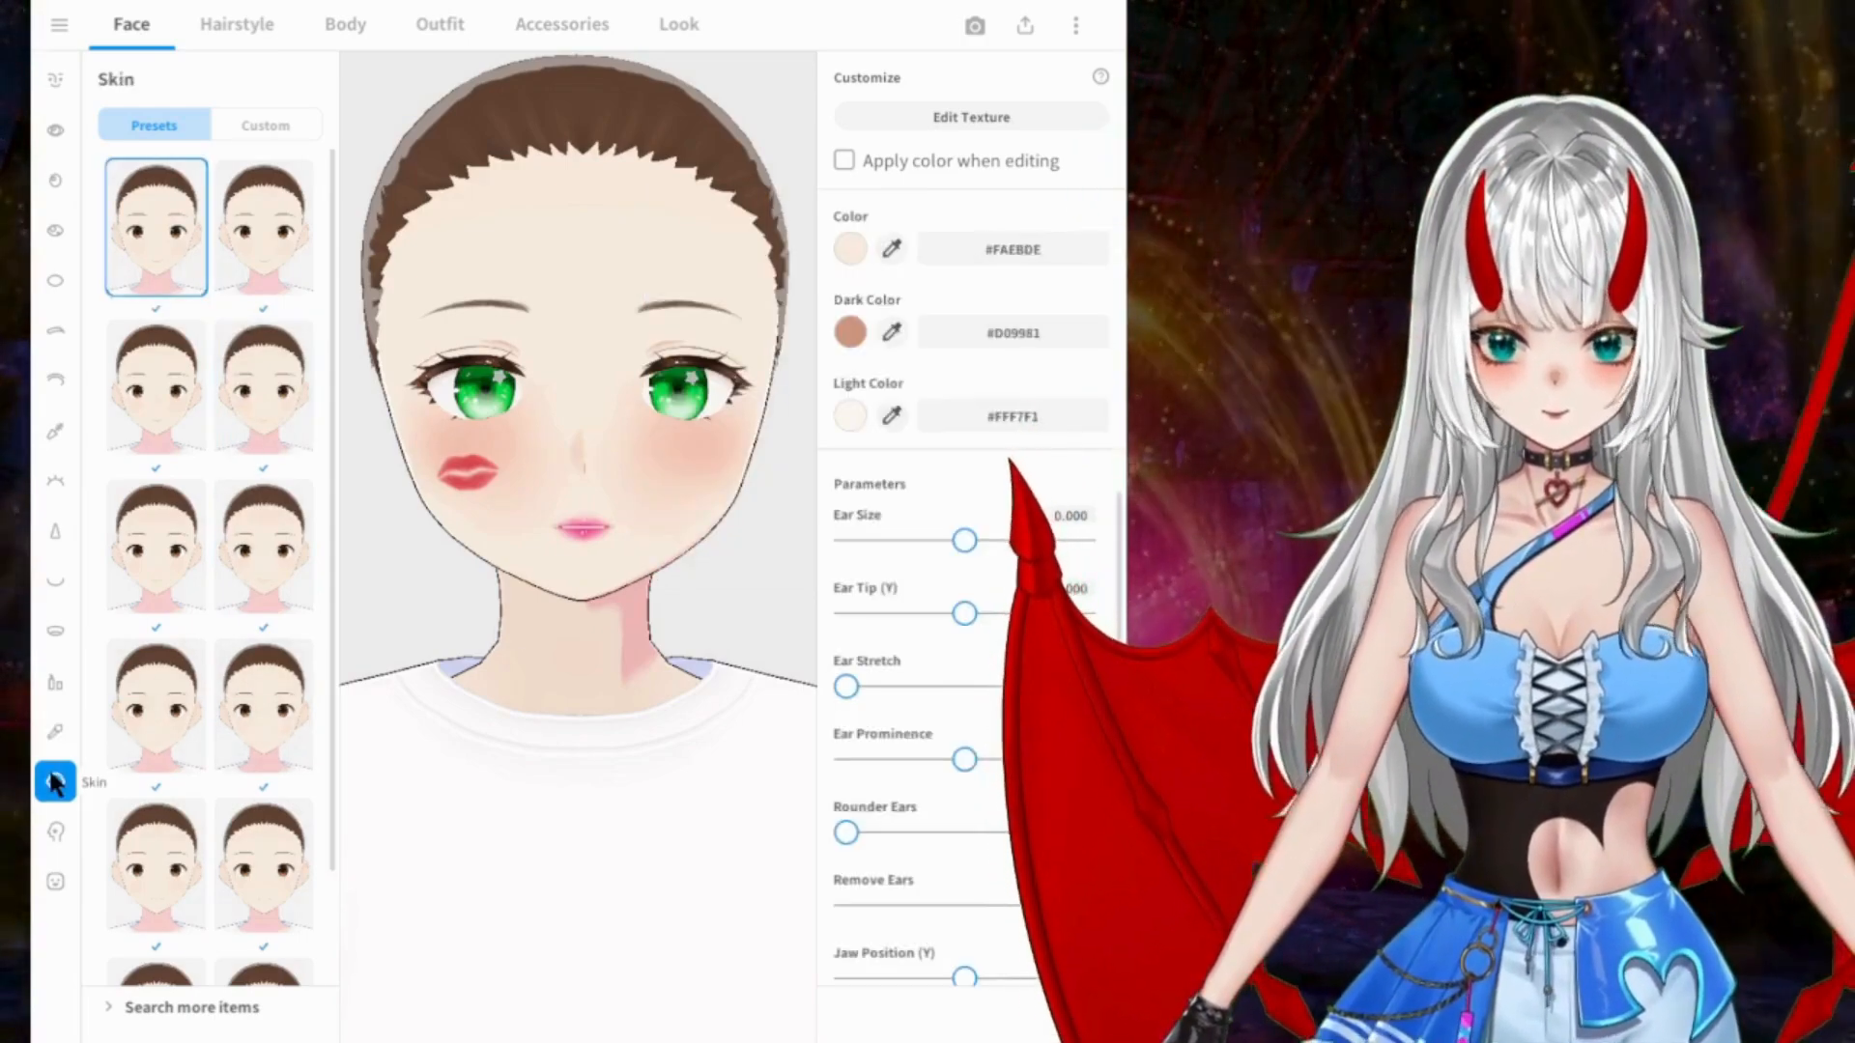
left_click(55, 833)
left_click(55, 782)
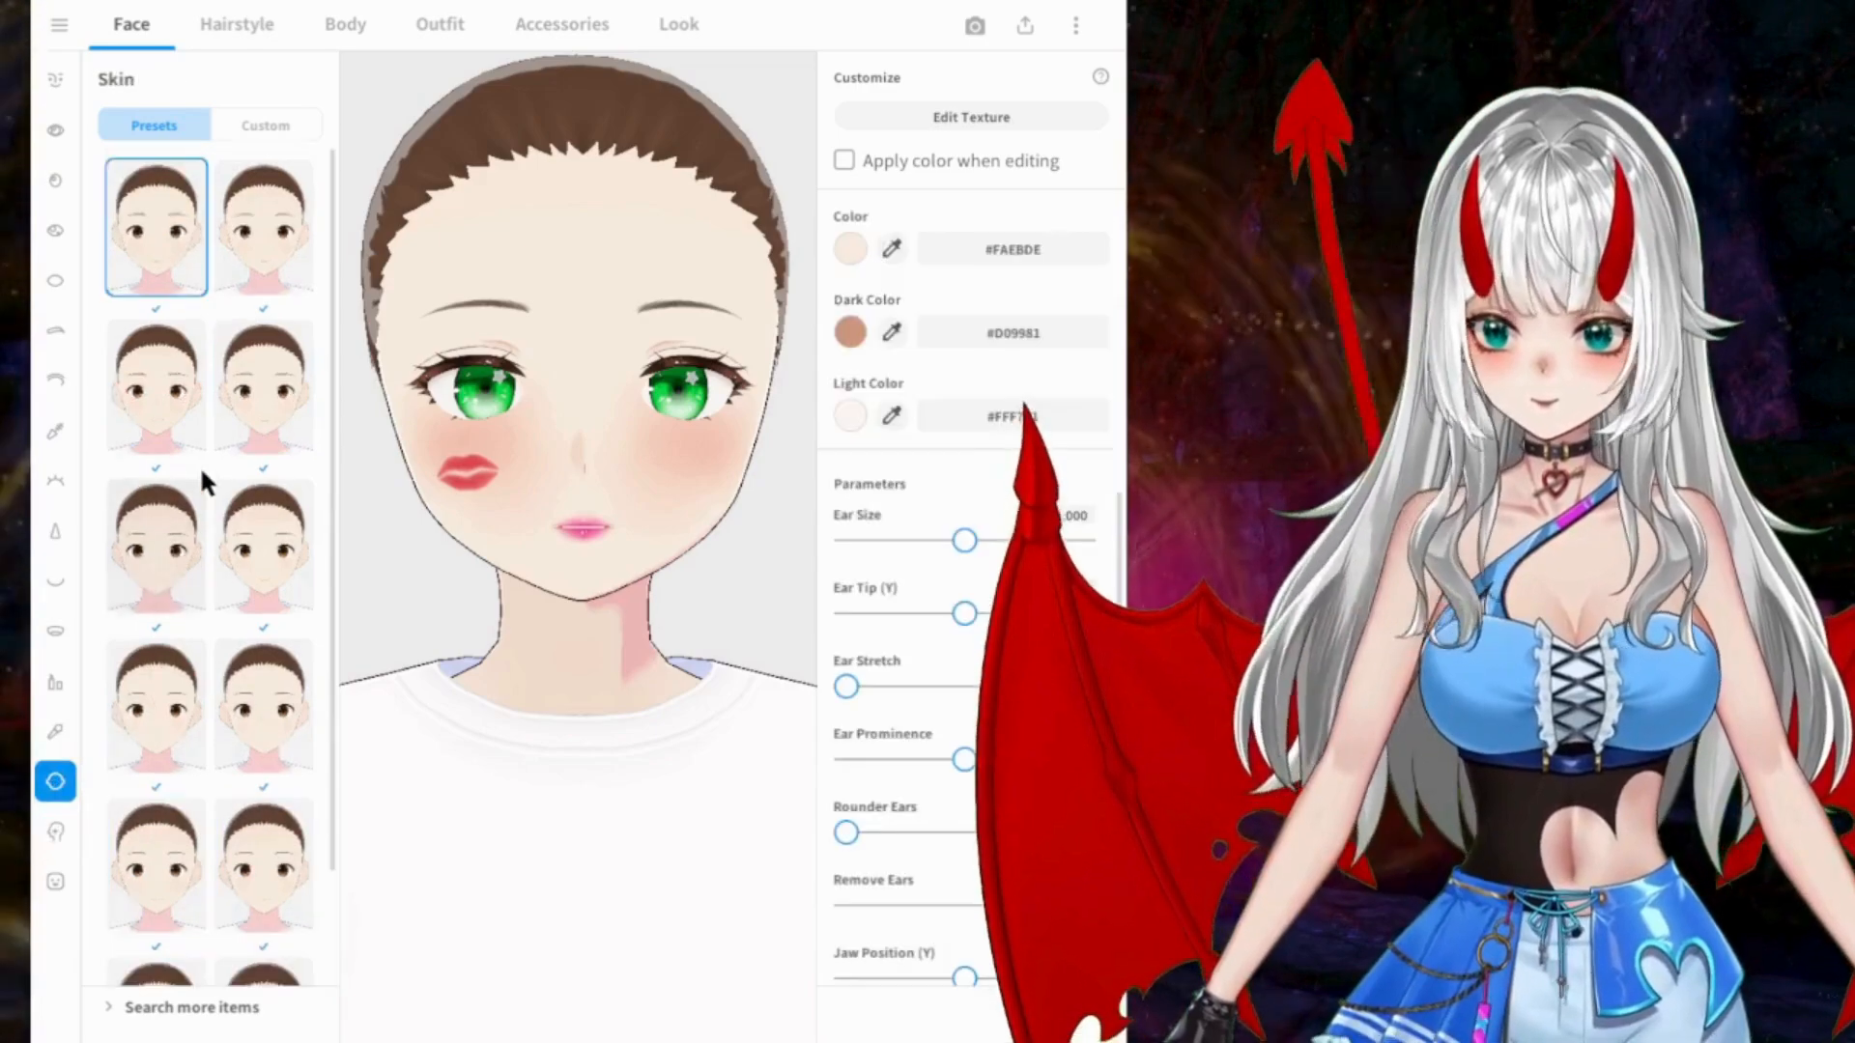
scroll(198, 473, "down", 1)
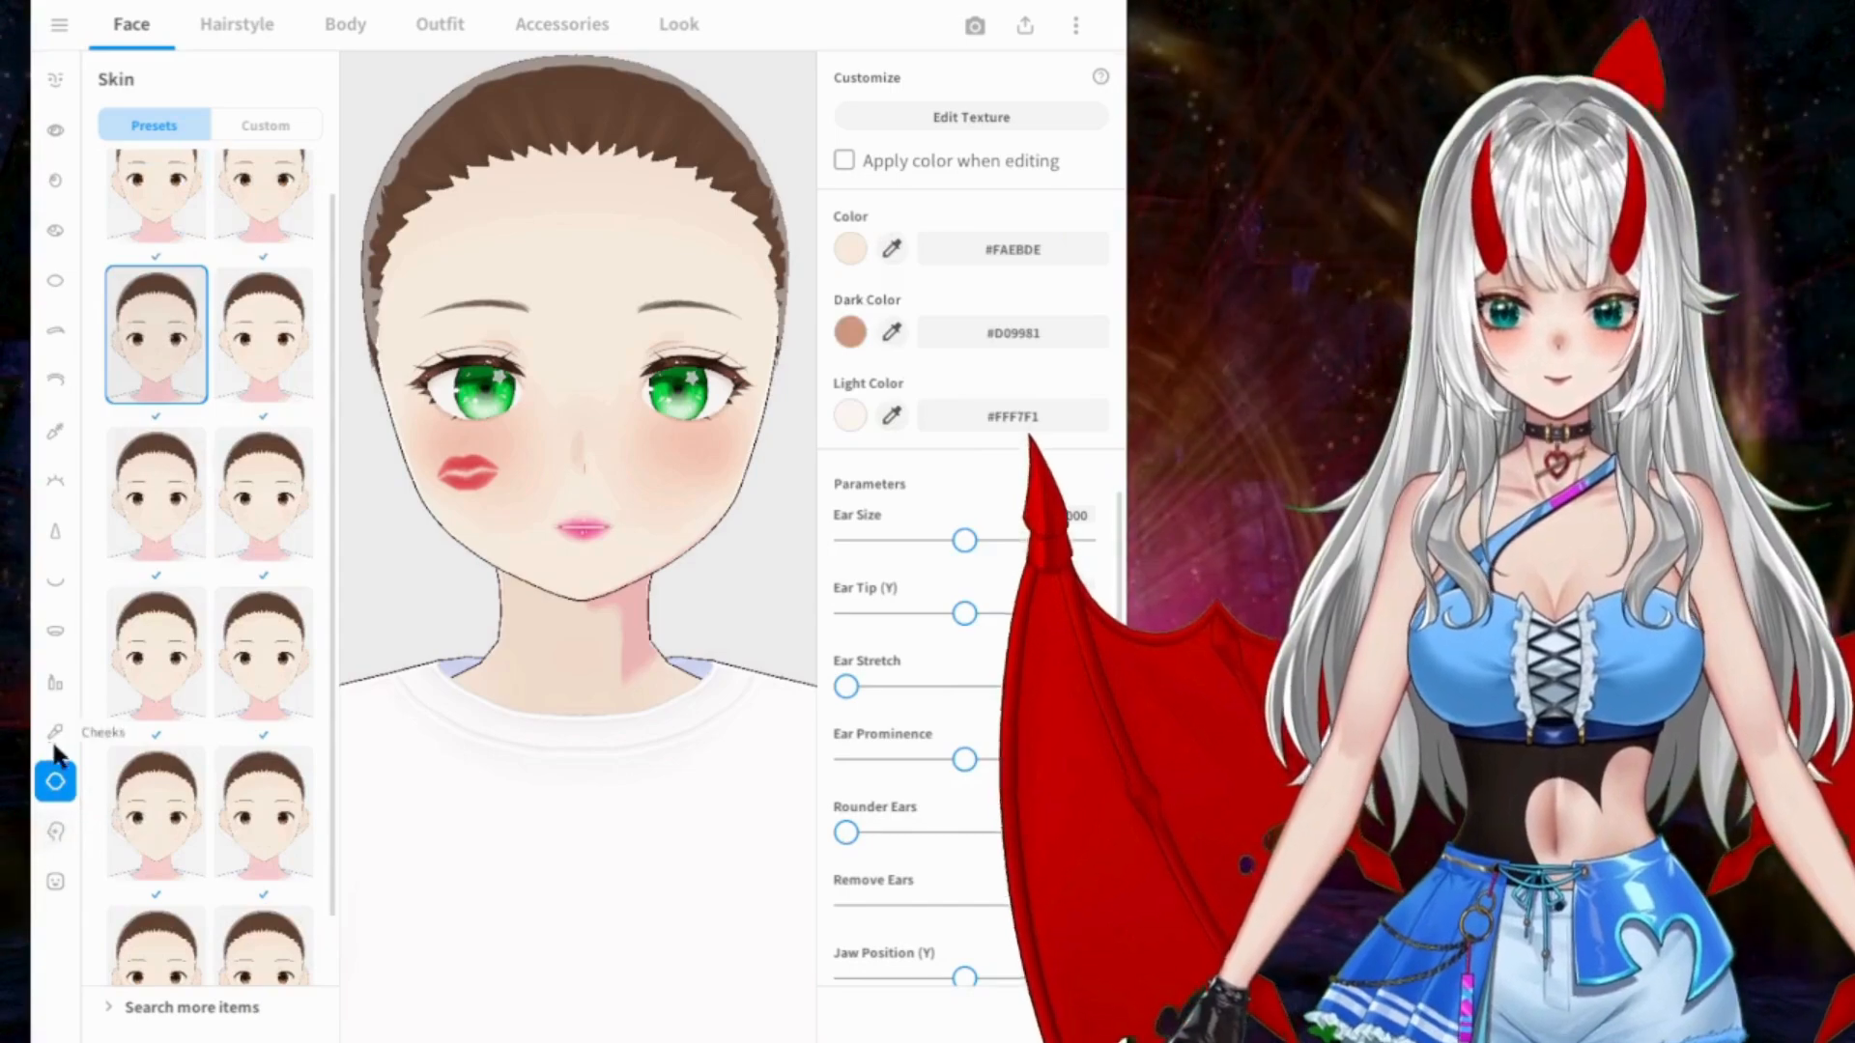
Step: Replace the kiss mark by trying other face paint presets again and apply the cat whiskers
left_click(56, 829)
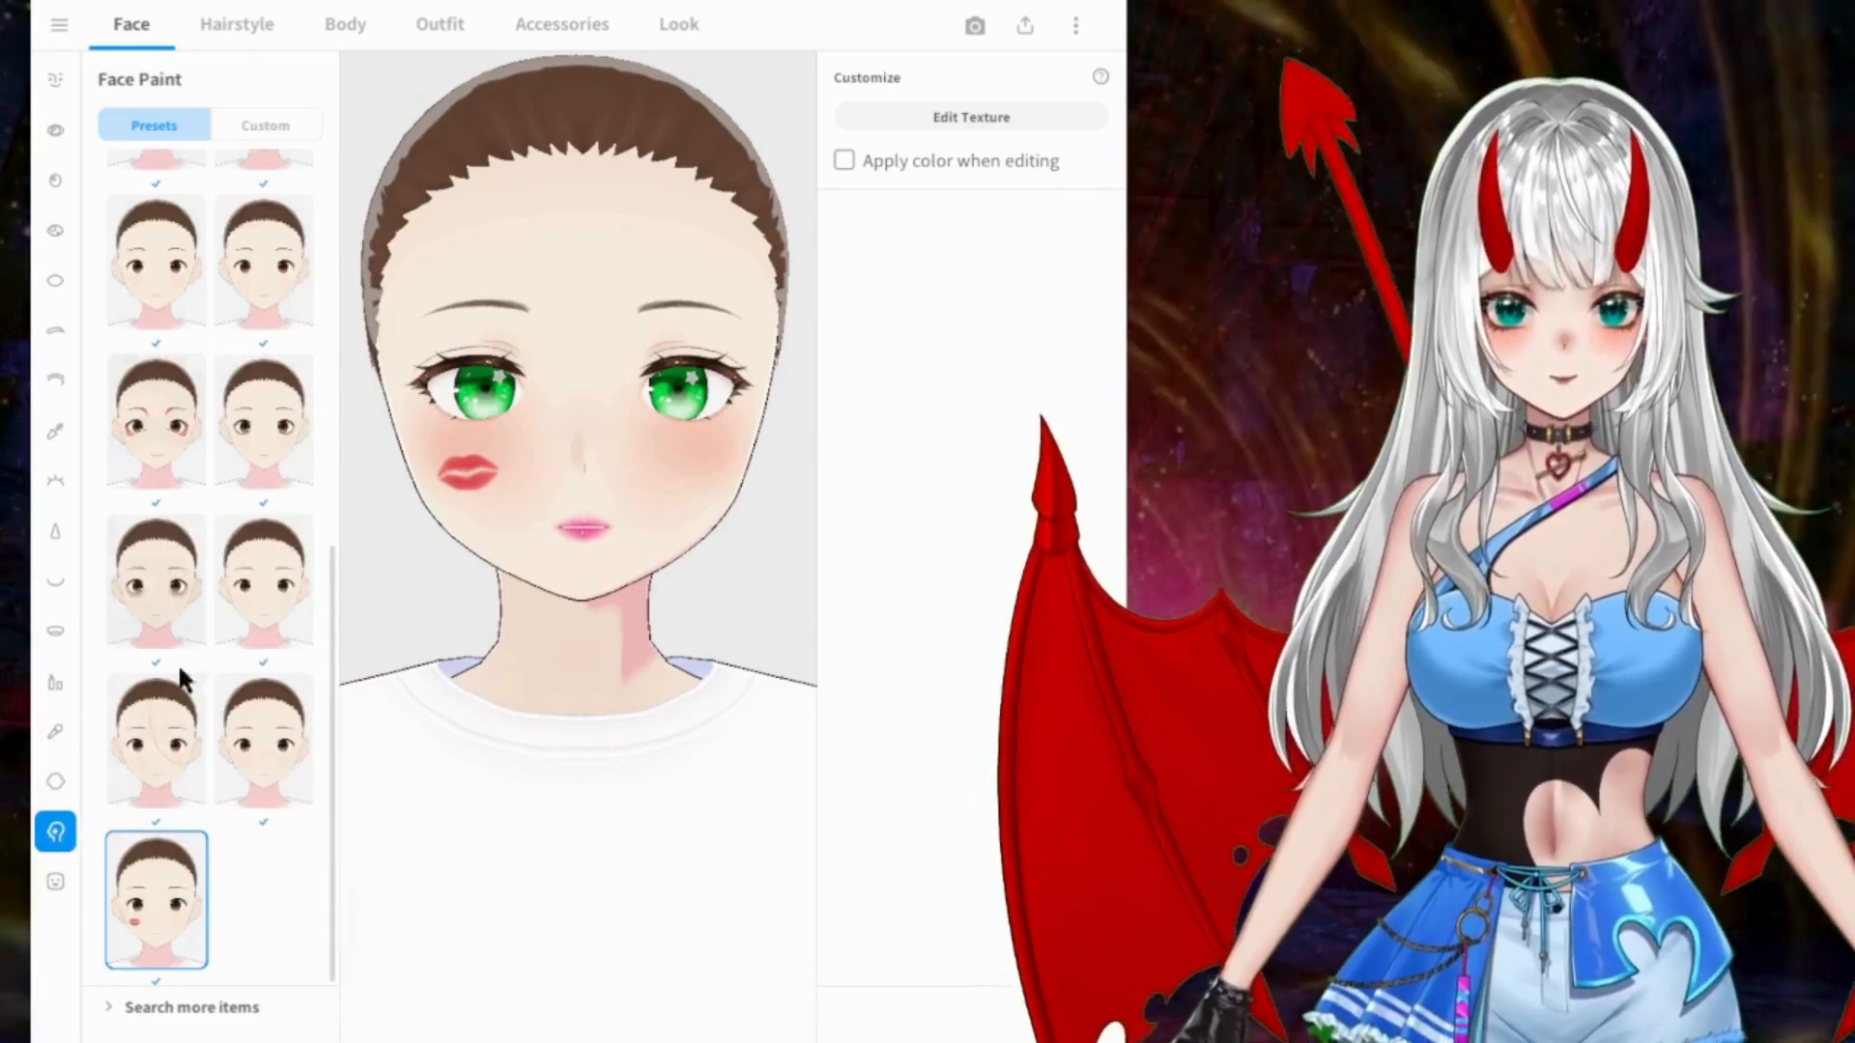
left_click(236, 744)
left_click(165, 739)
left_click(238, 565)
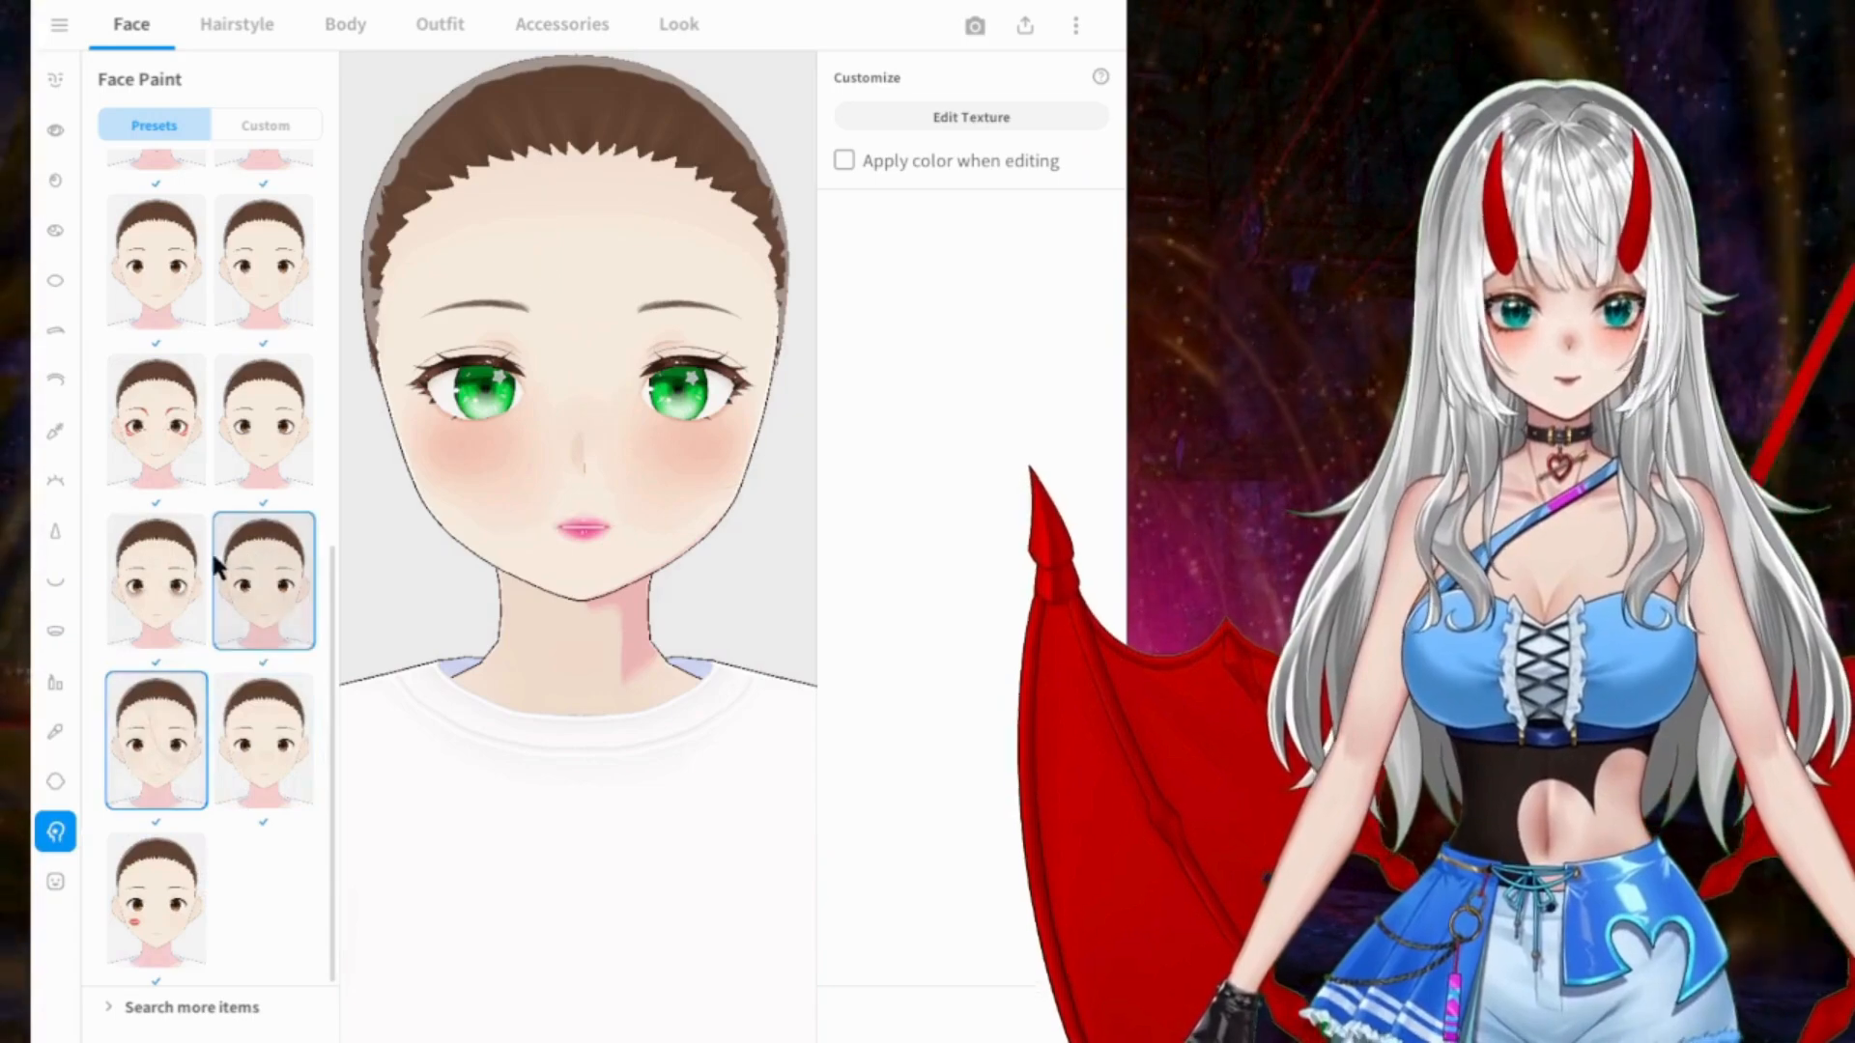
left_click(191, 572)
left_click(188, 430)
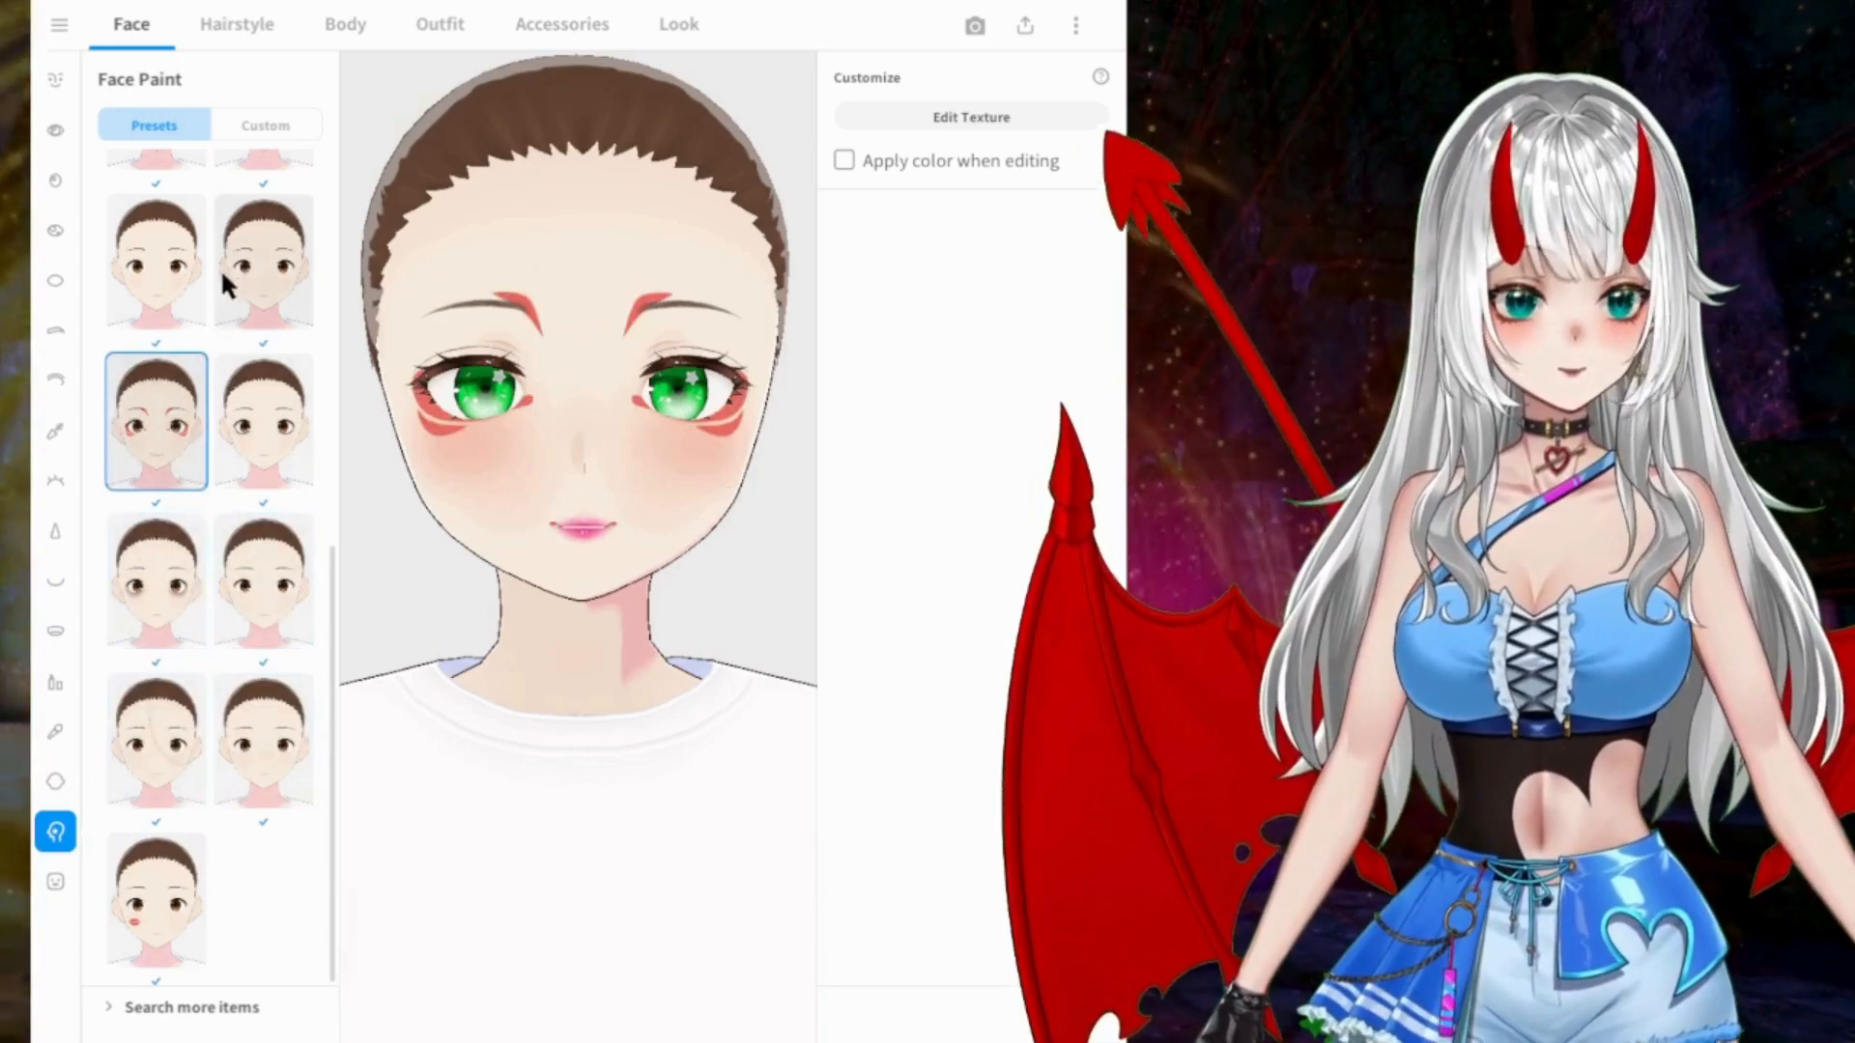
left_click(200, 254)
left_click(268, 269)
scroll(269, 289, "up", 3)
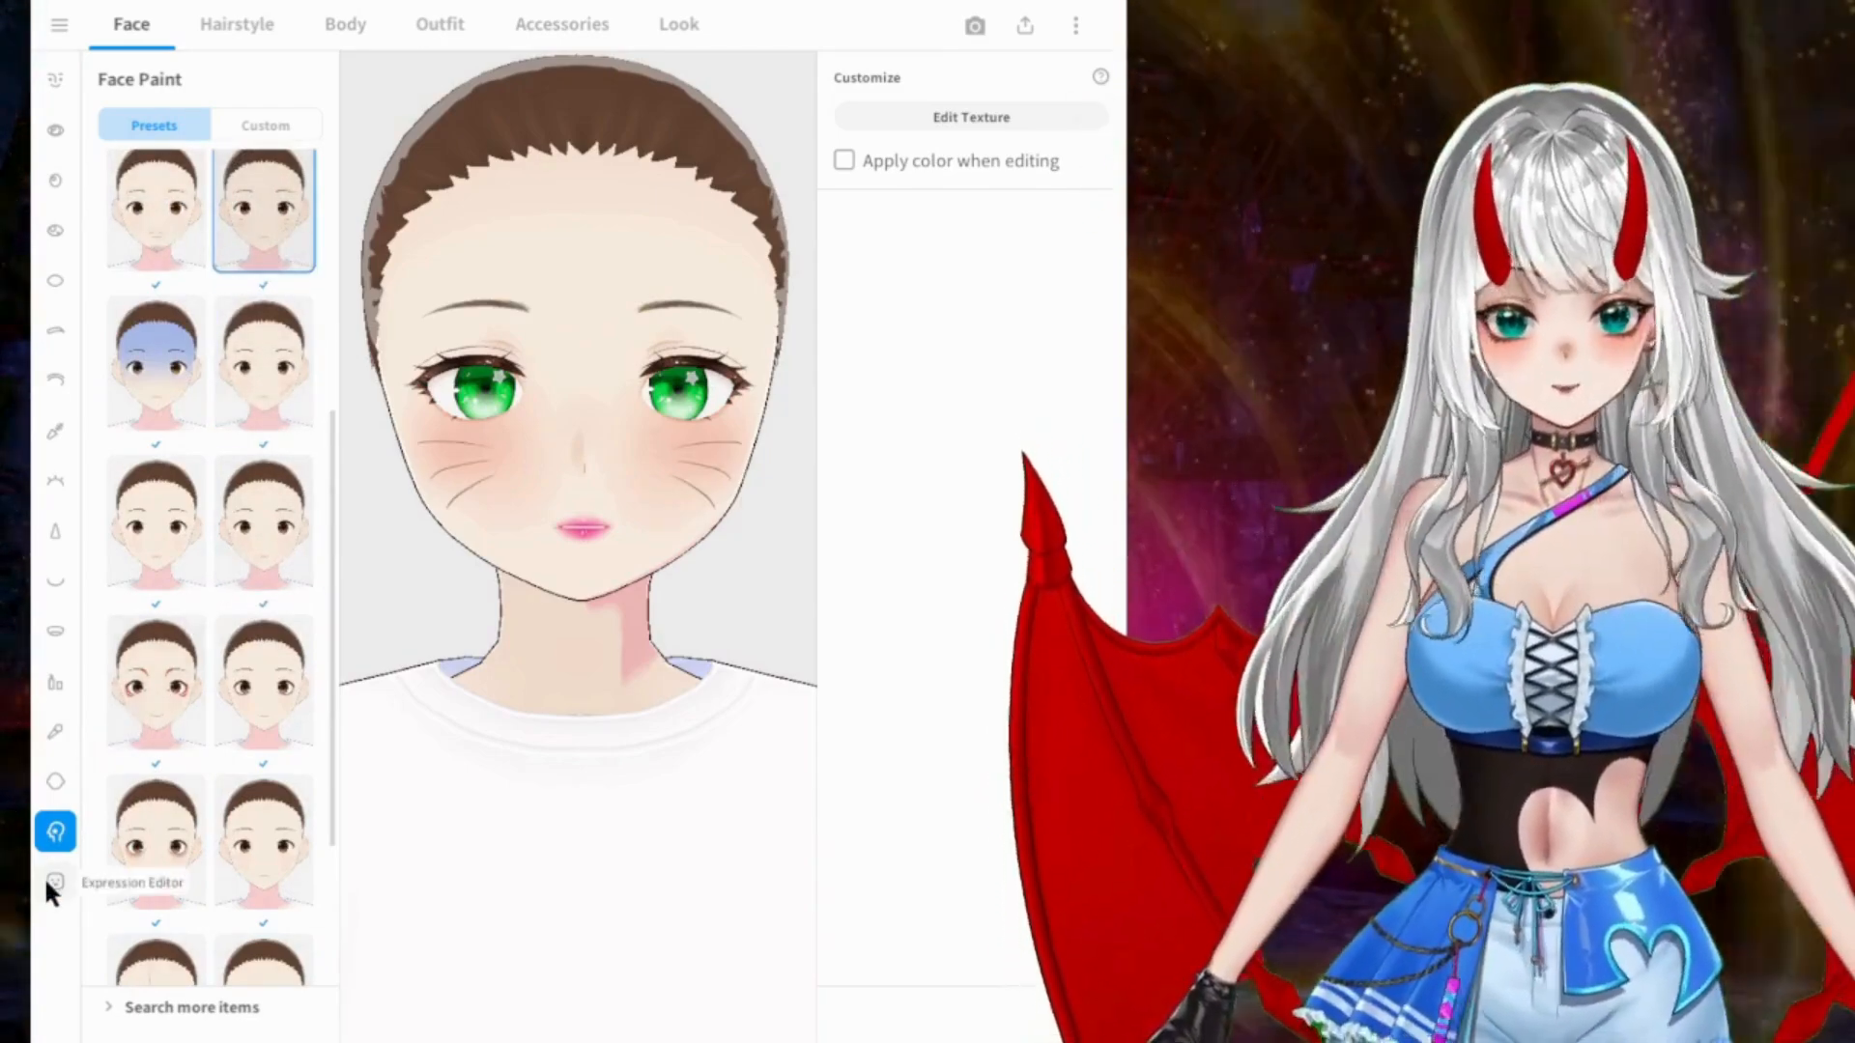
Step: Open the Expression Editor with the Neutral expression selected and check the face
left_click(48, 883)
left_click(166, 138)
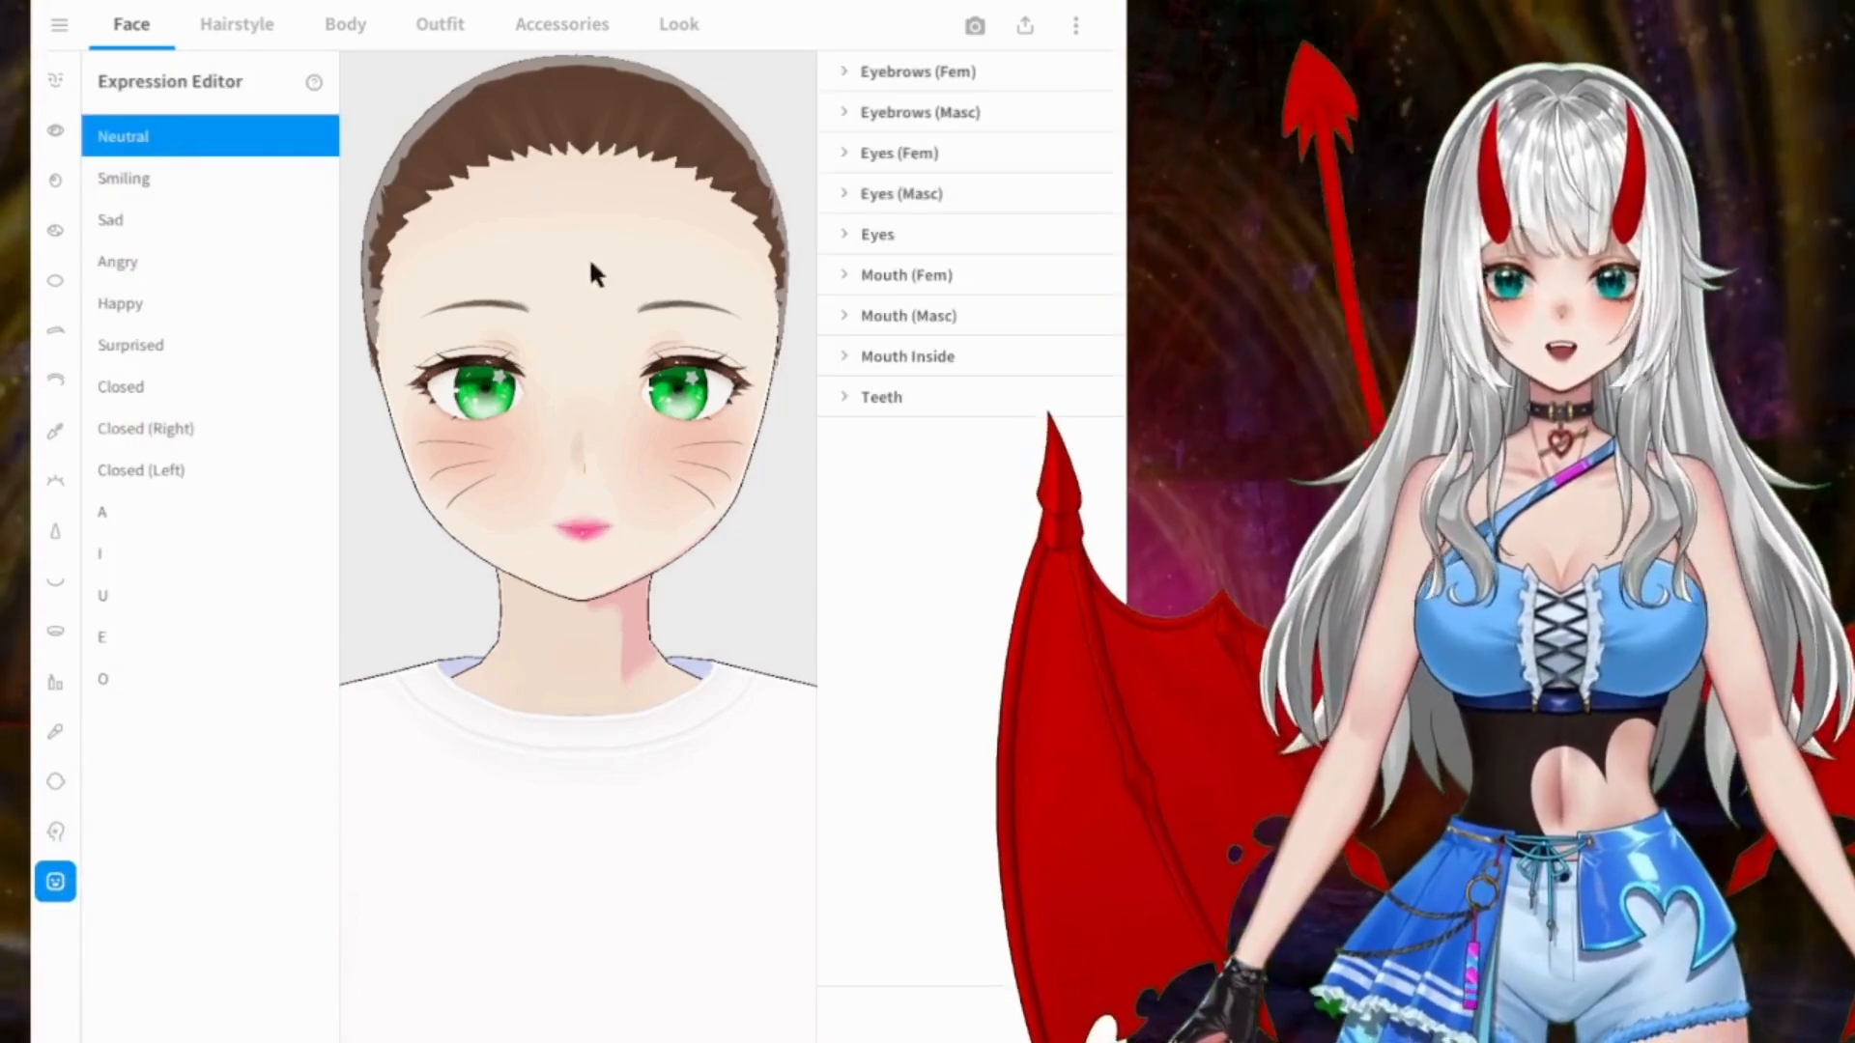
right_click_drag(676, 281, 660, 282)
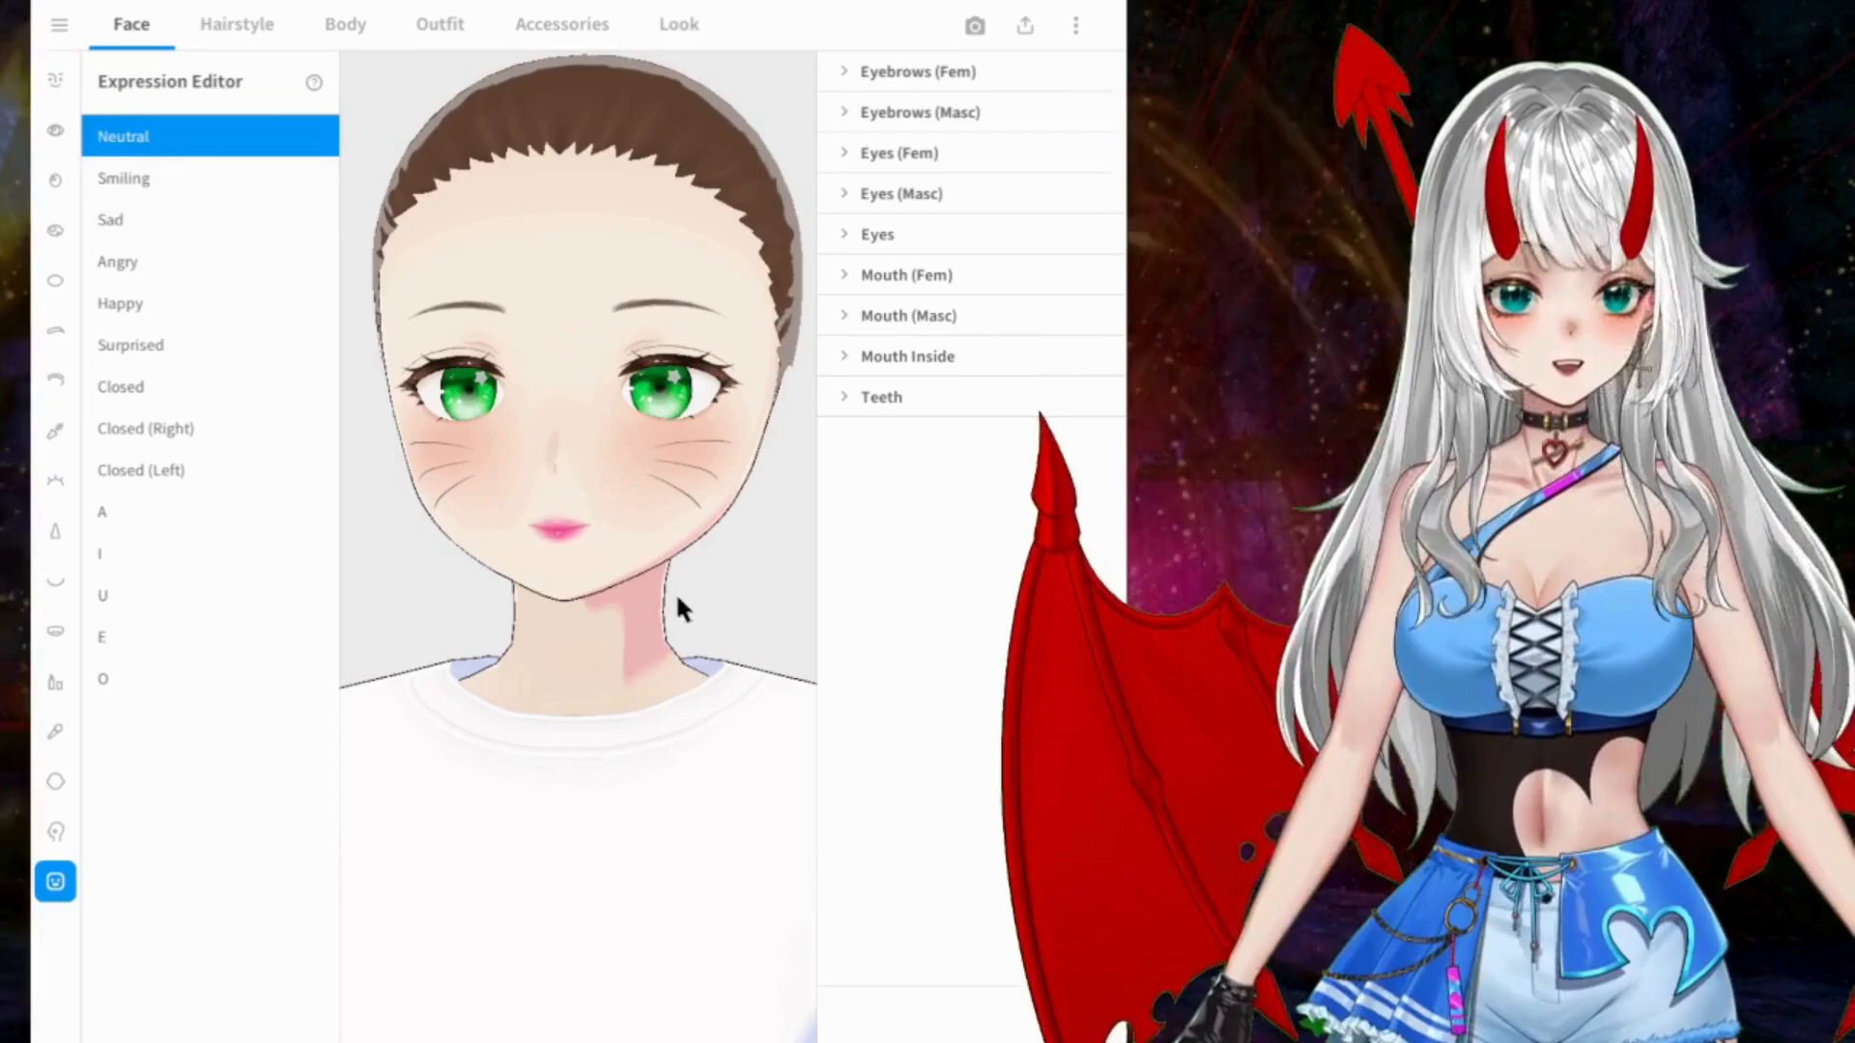
Step: Preview the Smiling, Sad, Angry and Happy expressions on the face
left_click(149, 178)
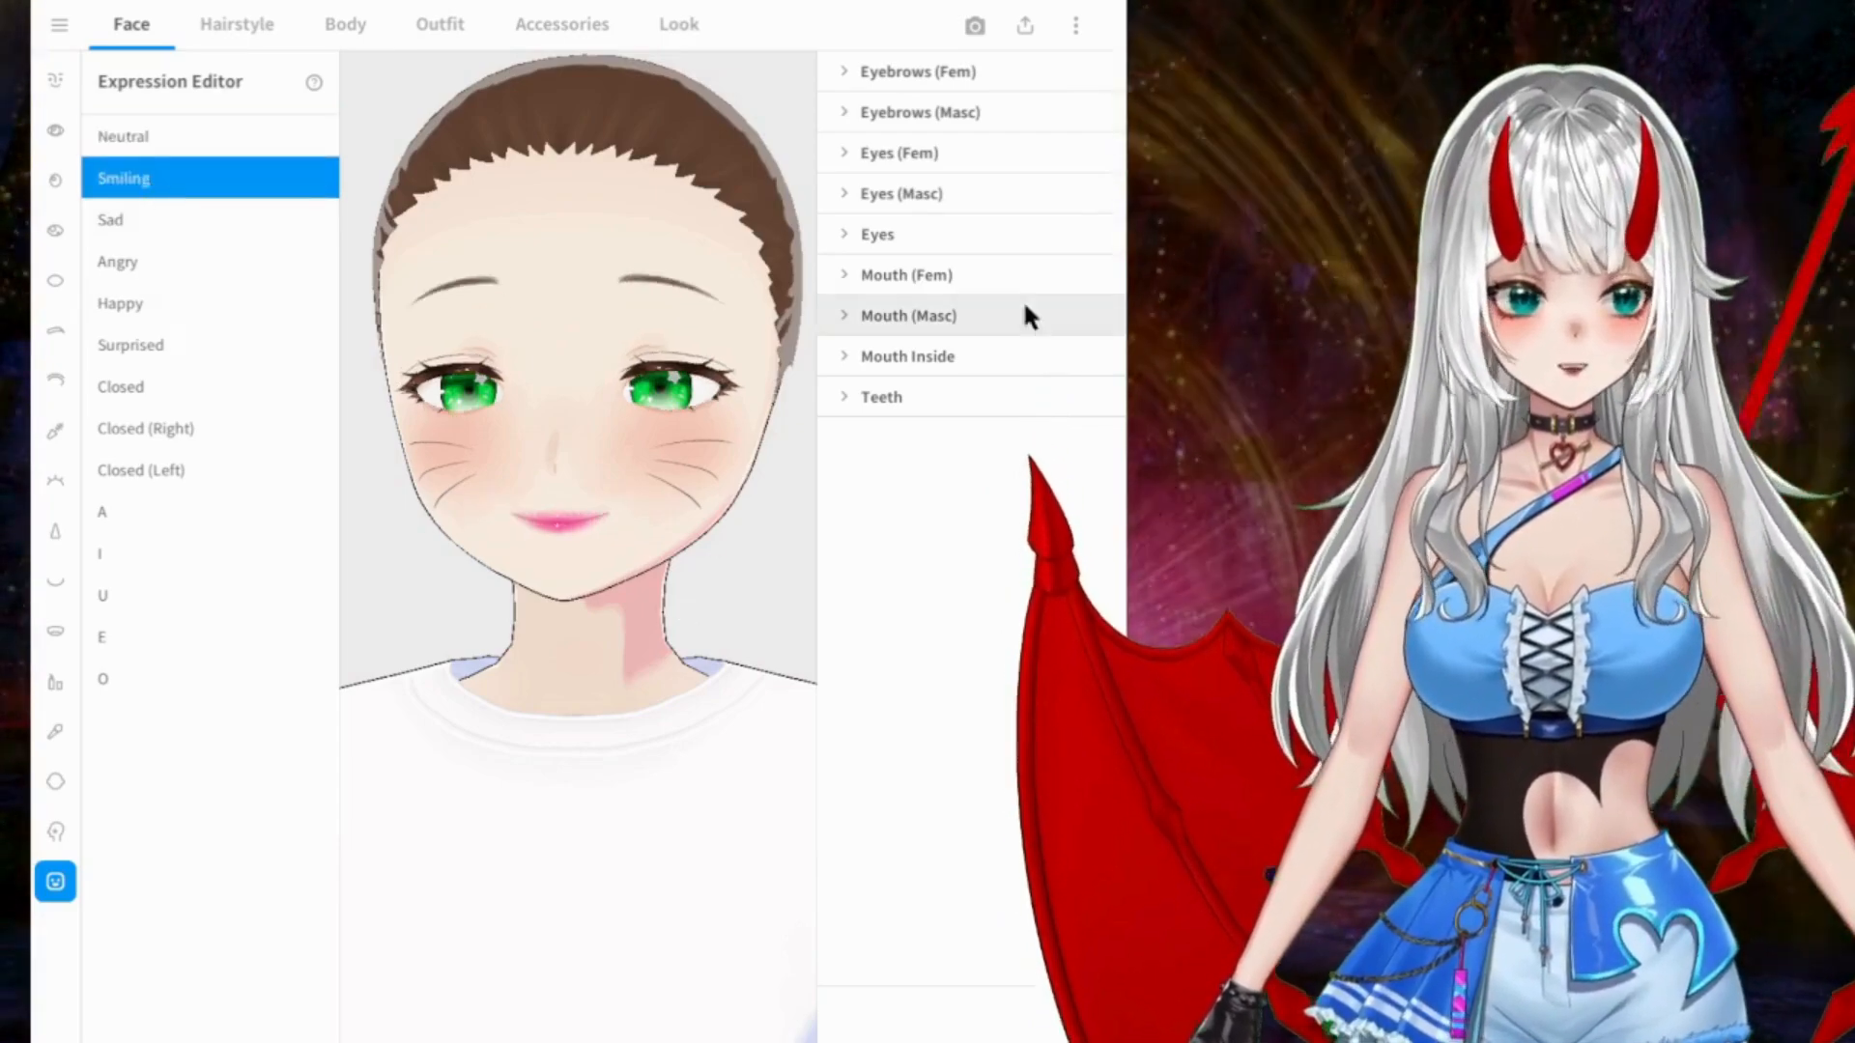
left_click(185, 221)
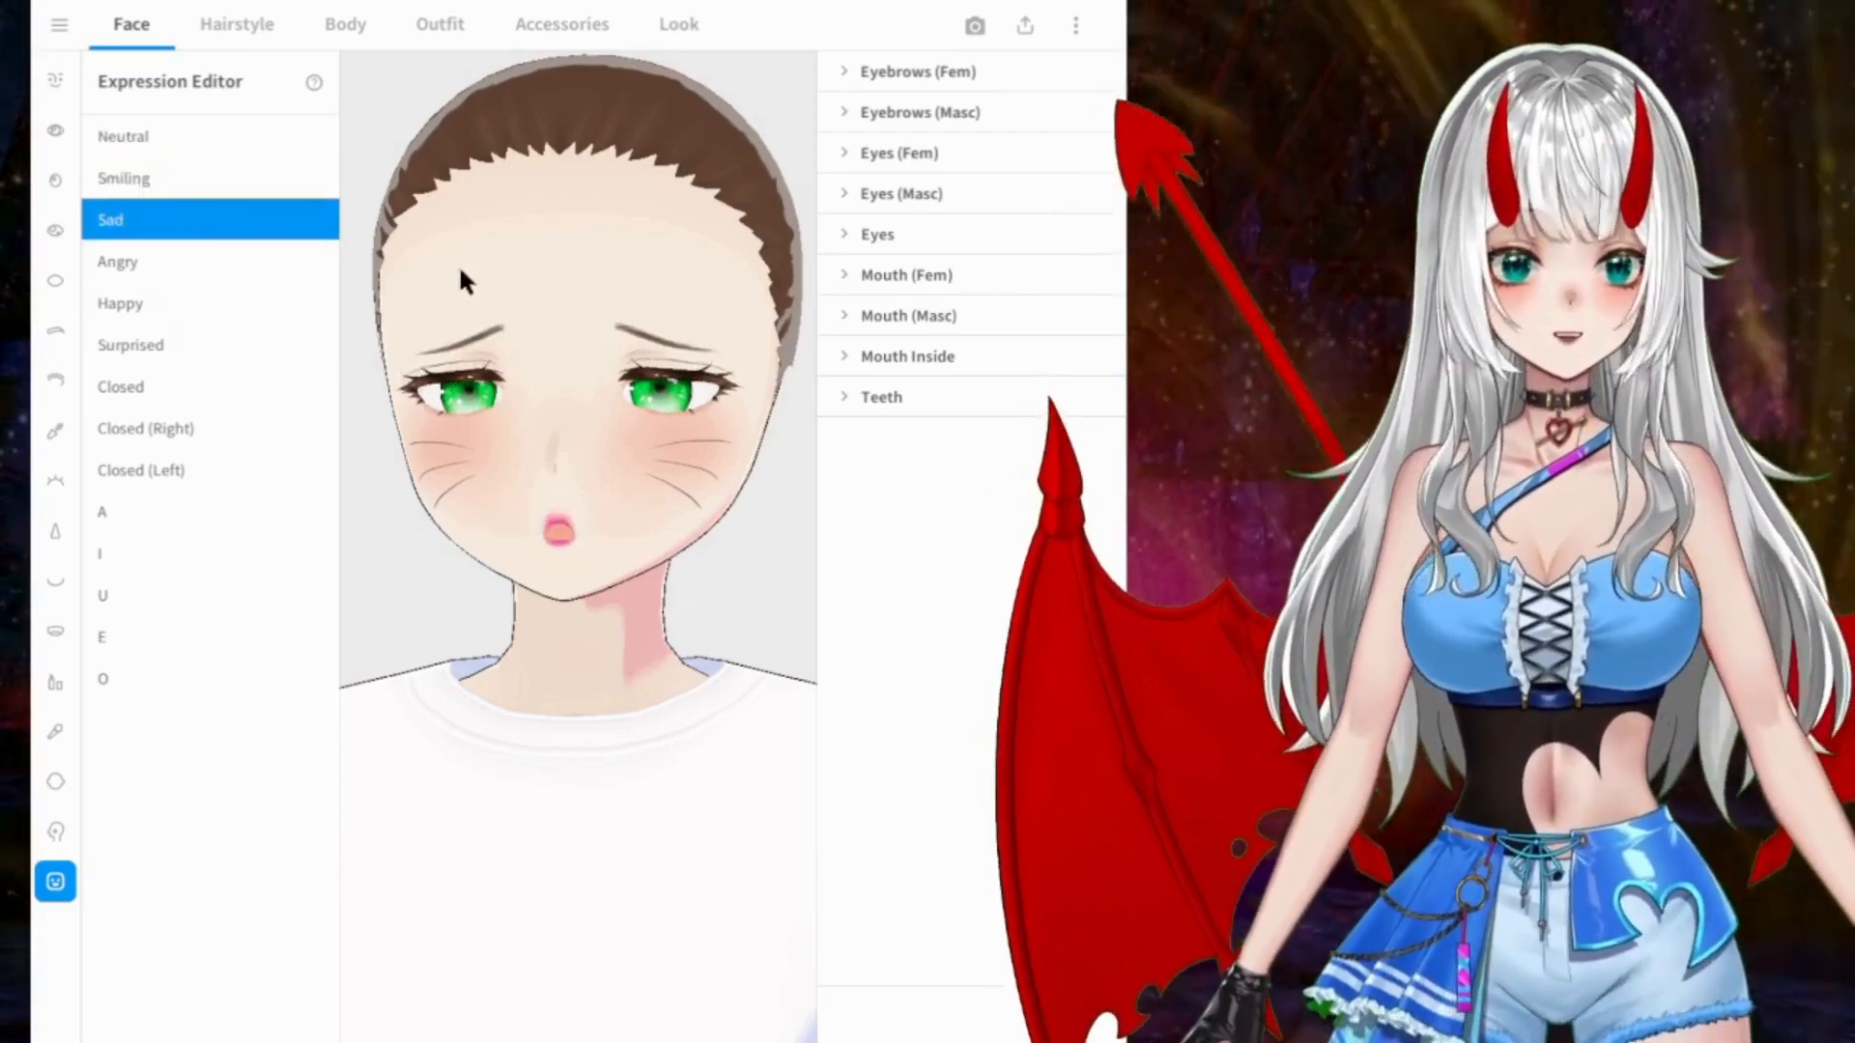
left_click(164, 259)
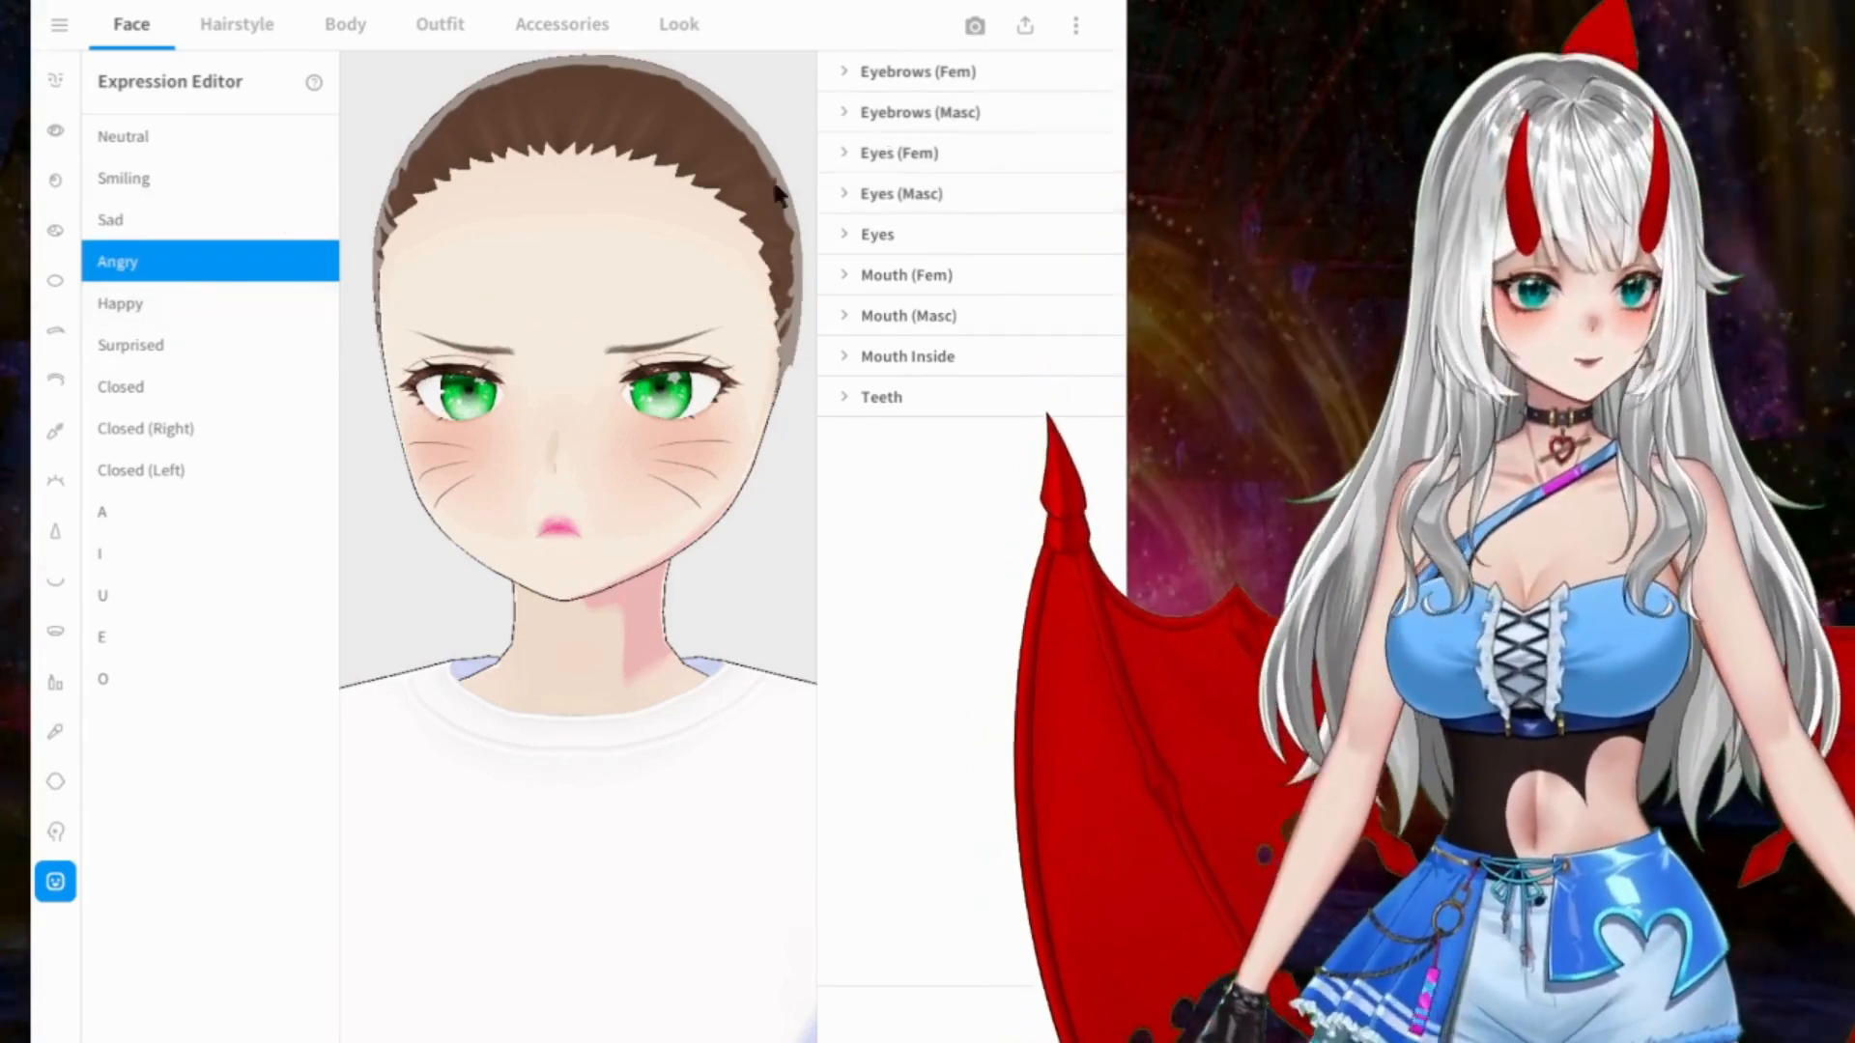
left_click(166, 305)
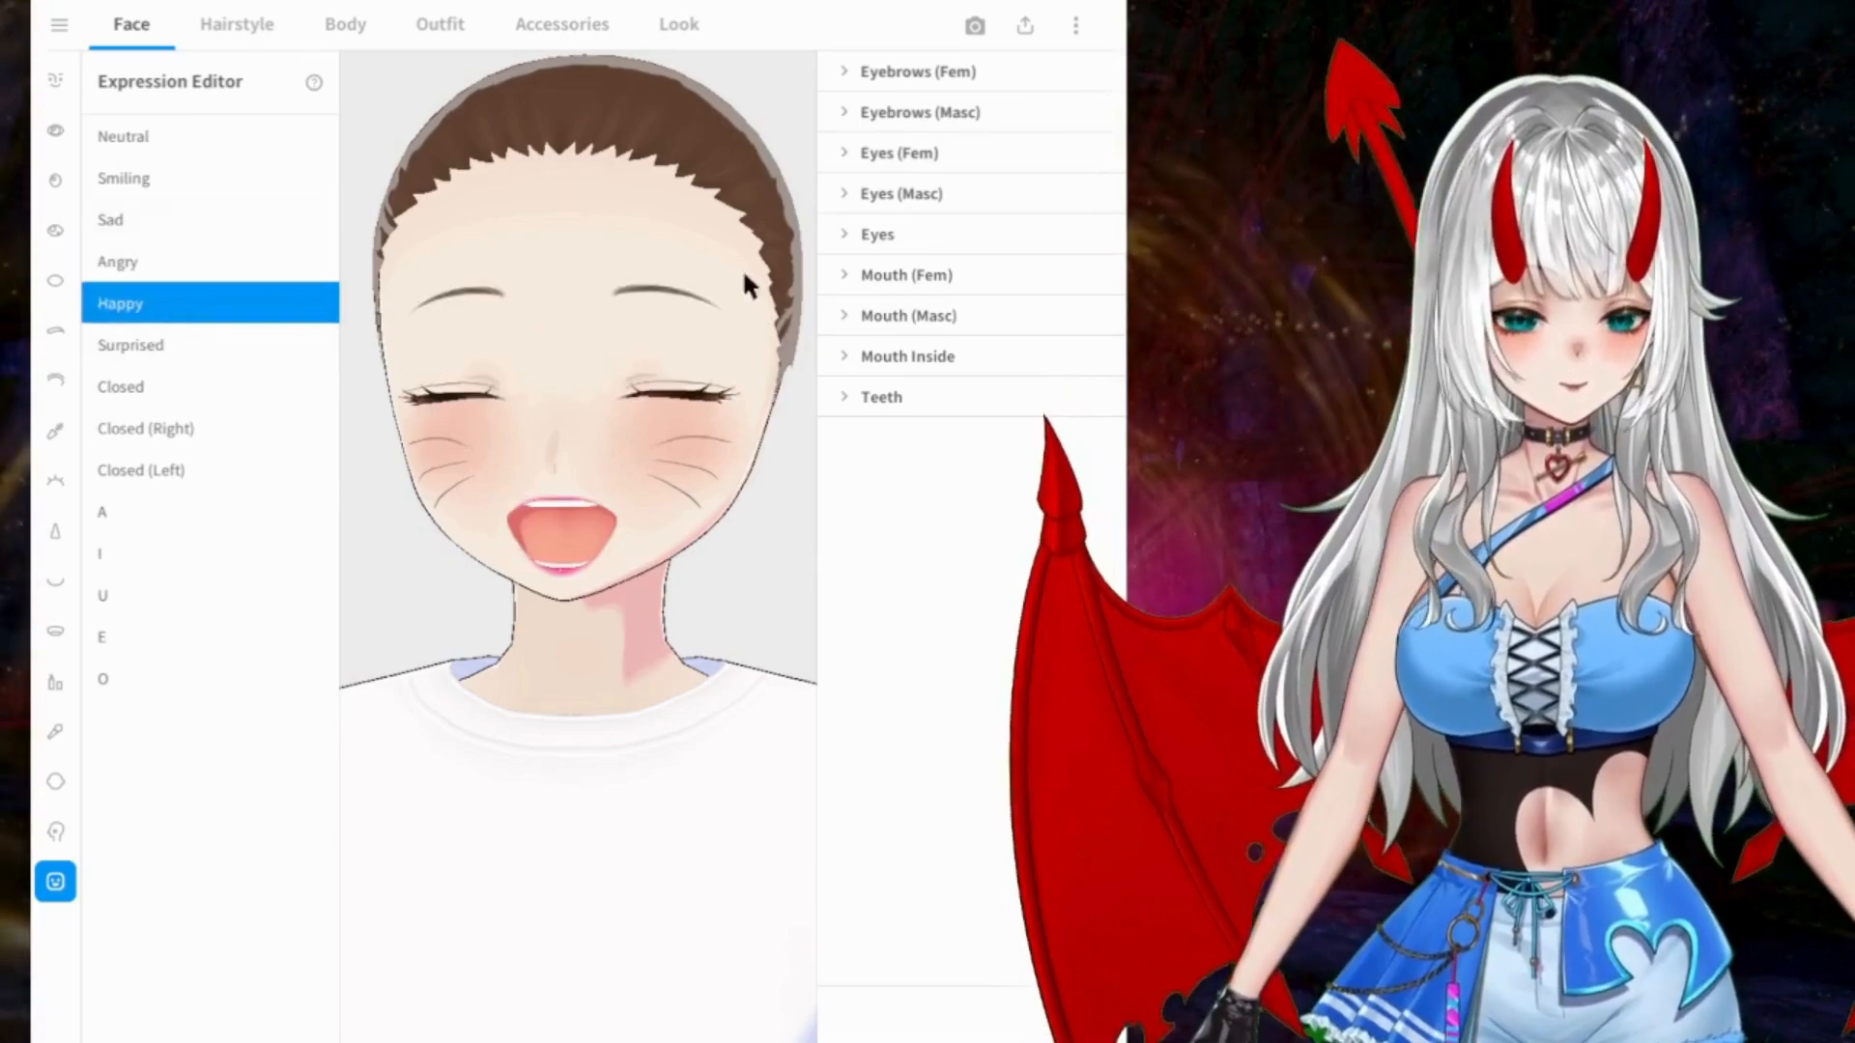
Step: Check the Happy expression's eyebrow parameters and try the masculine Sad and Happy eyebrow values, returning them to 0
left_click(995, 72)
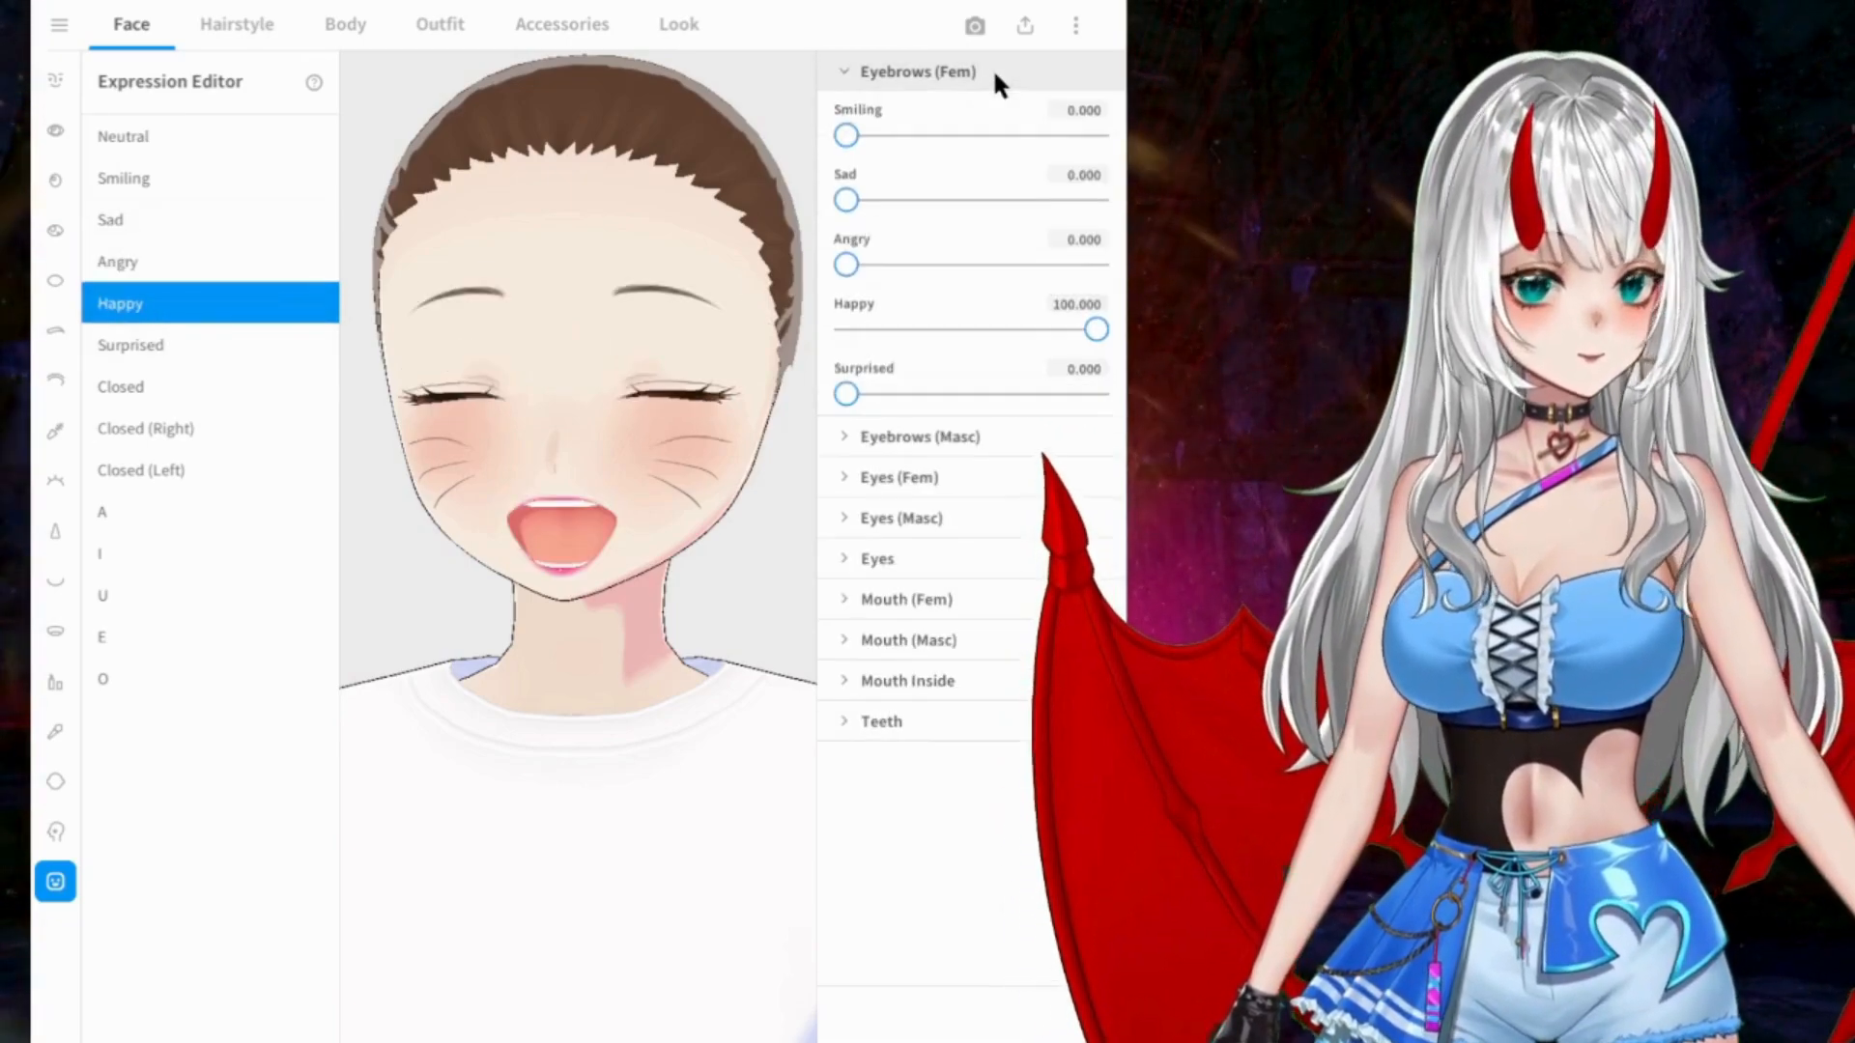
left_click(995, 71)
left_click(944, 112)
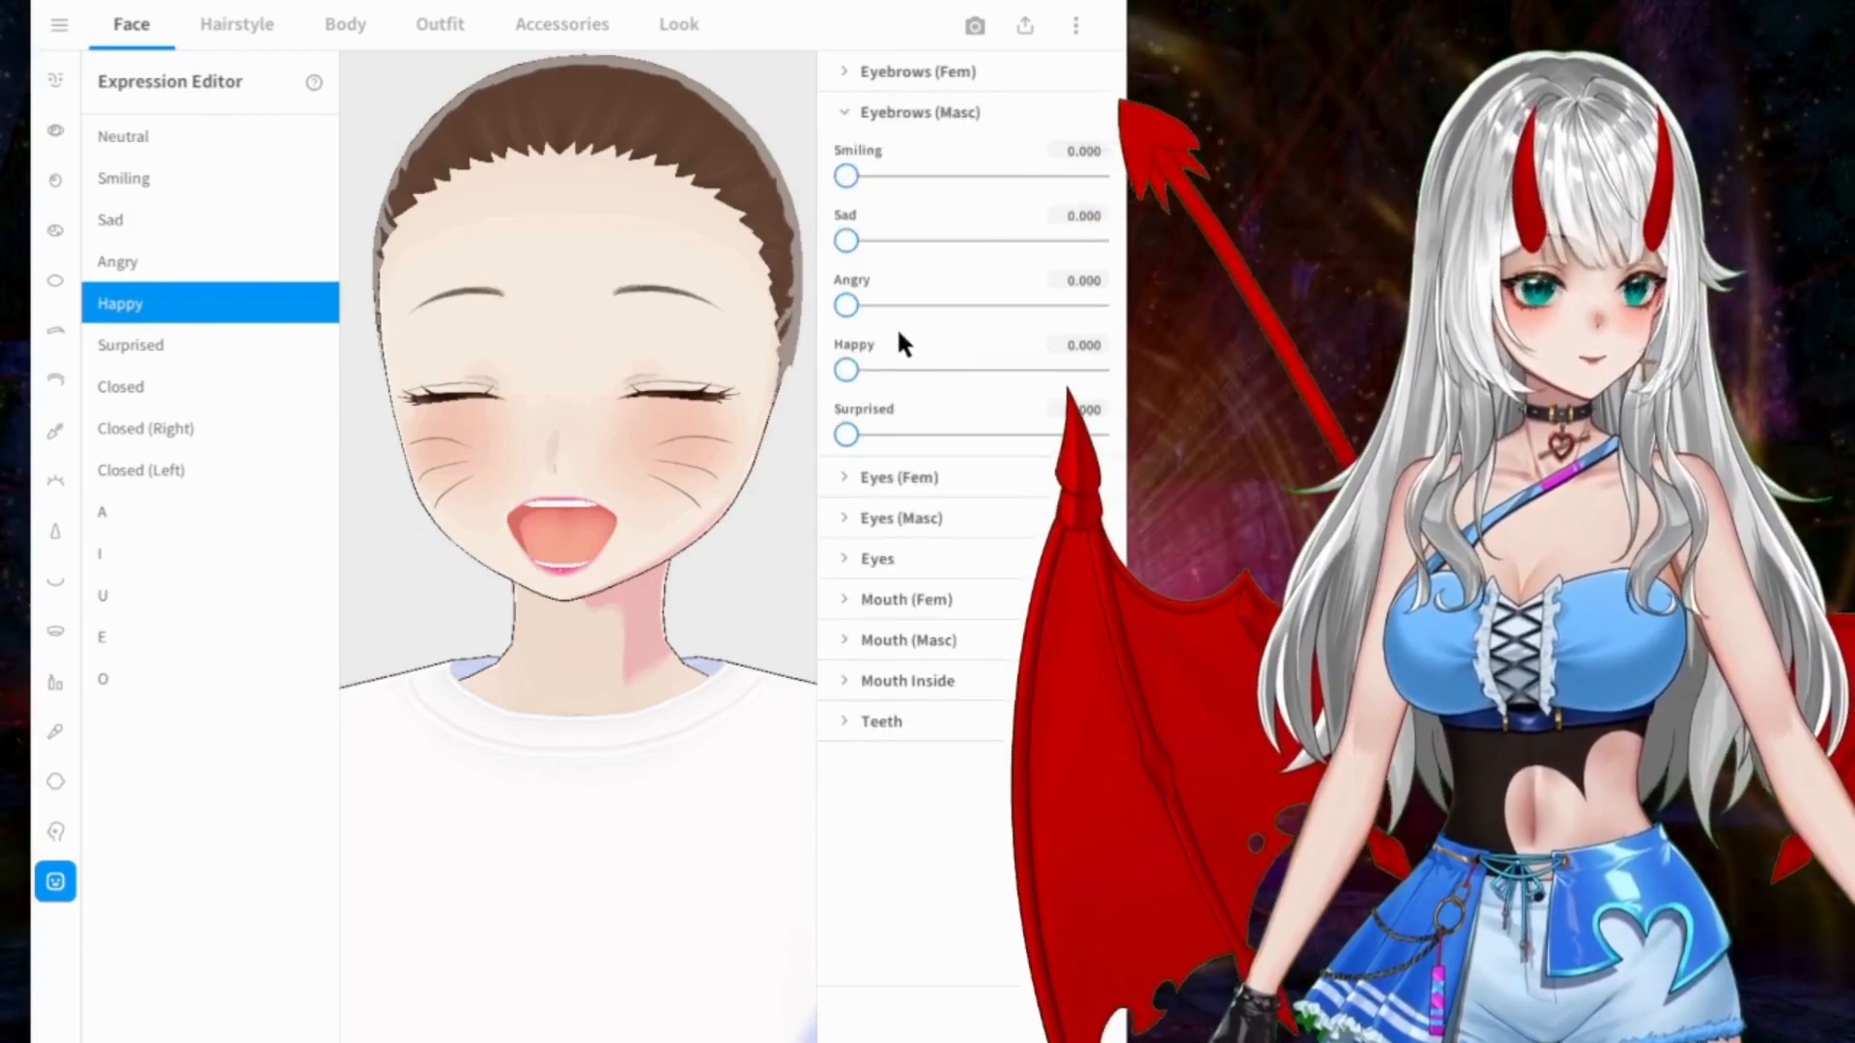
mouse_move(846, 241)
left_mouse_down()
mouse_move(1069, 241)
mouse_move(847, 241)
left_mouse_up()
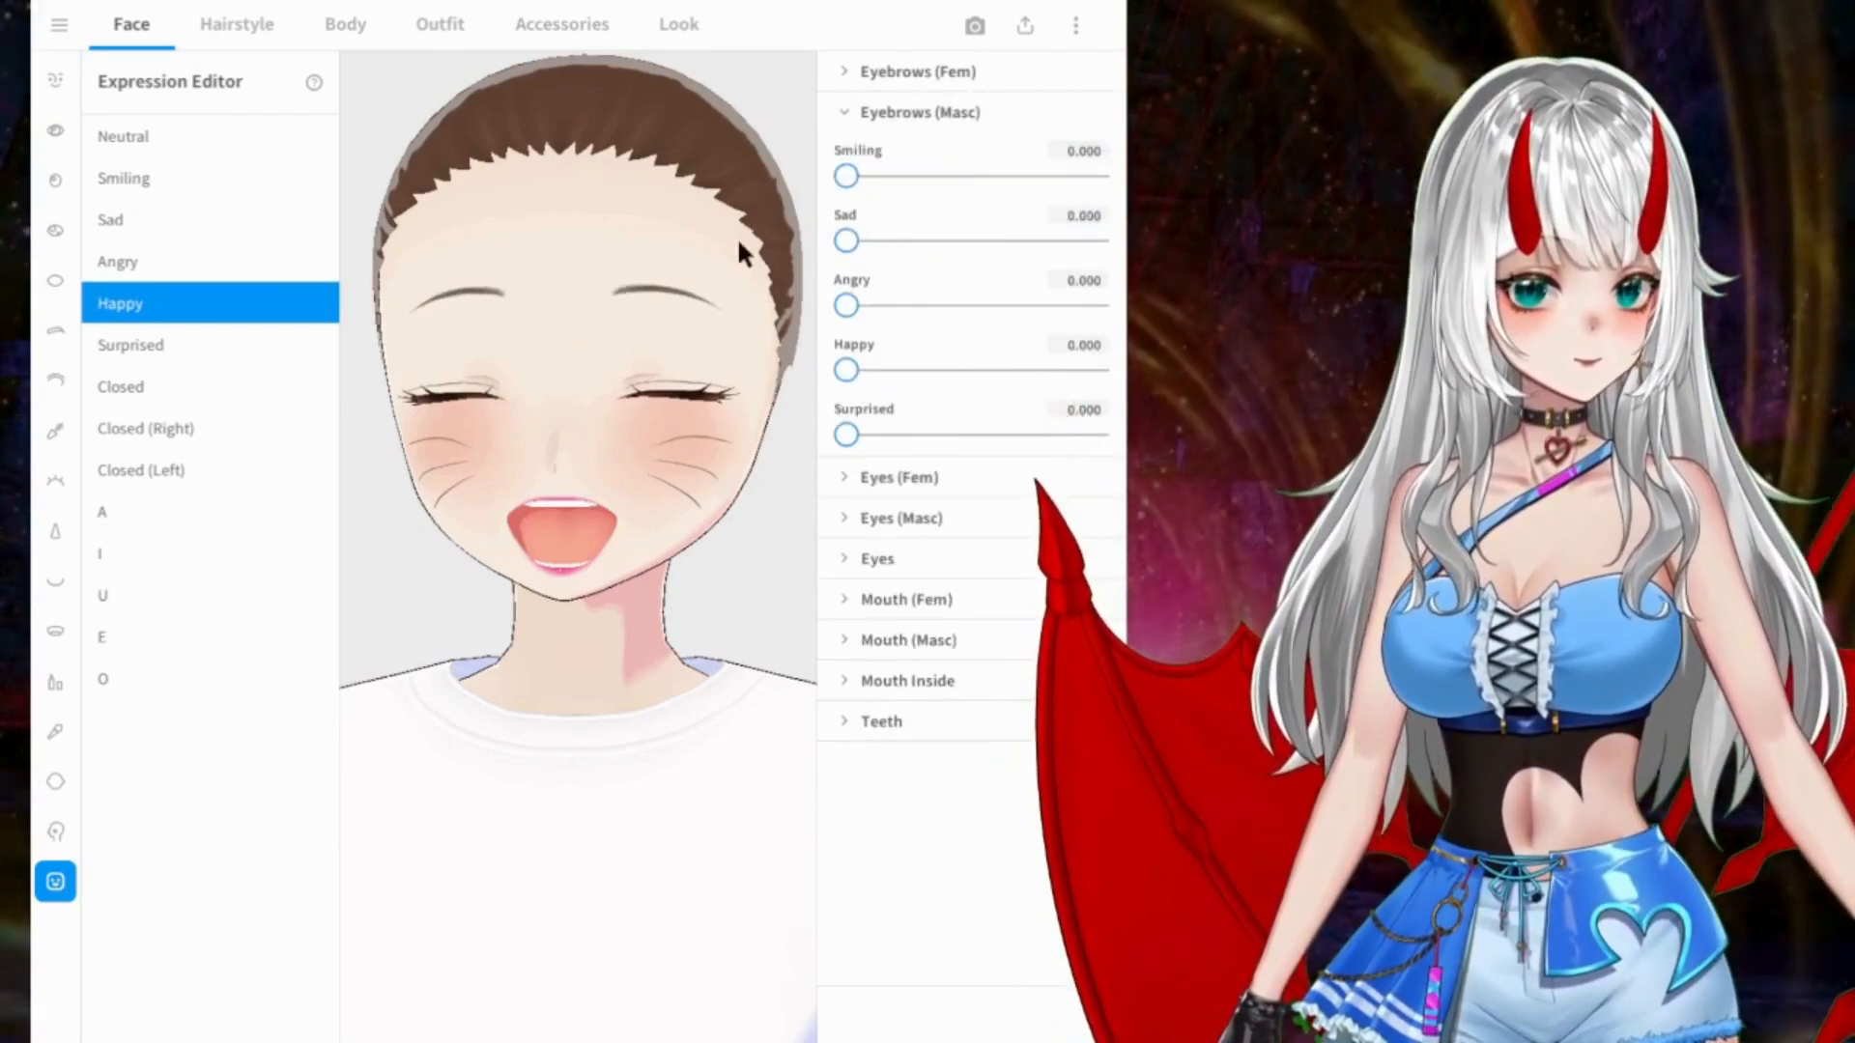
mouse_move(845, 370)
left_mouse_down()
mouse_move(1097, 368)
mouse_move(847, 370)
left_mouse_up()
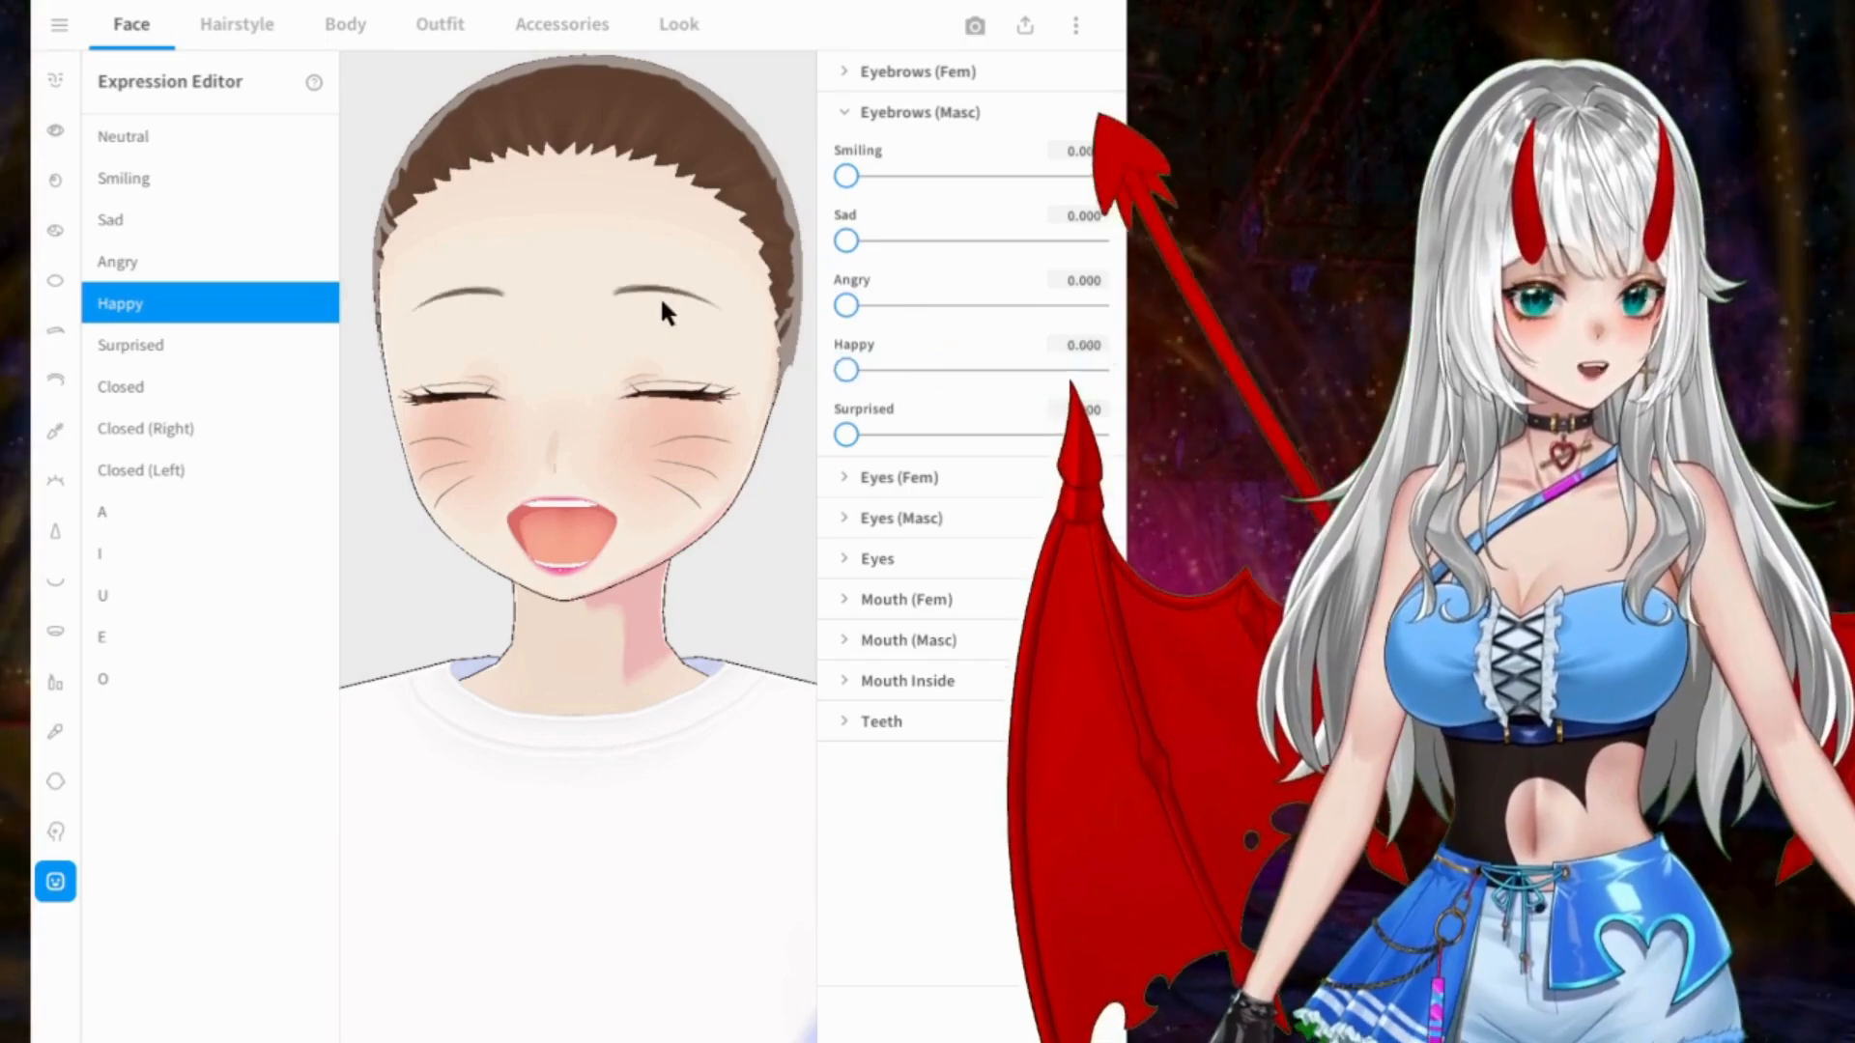
left_click(954, 97)
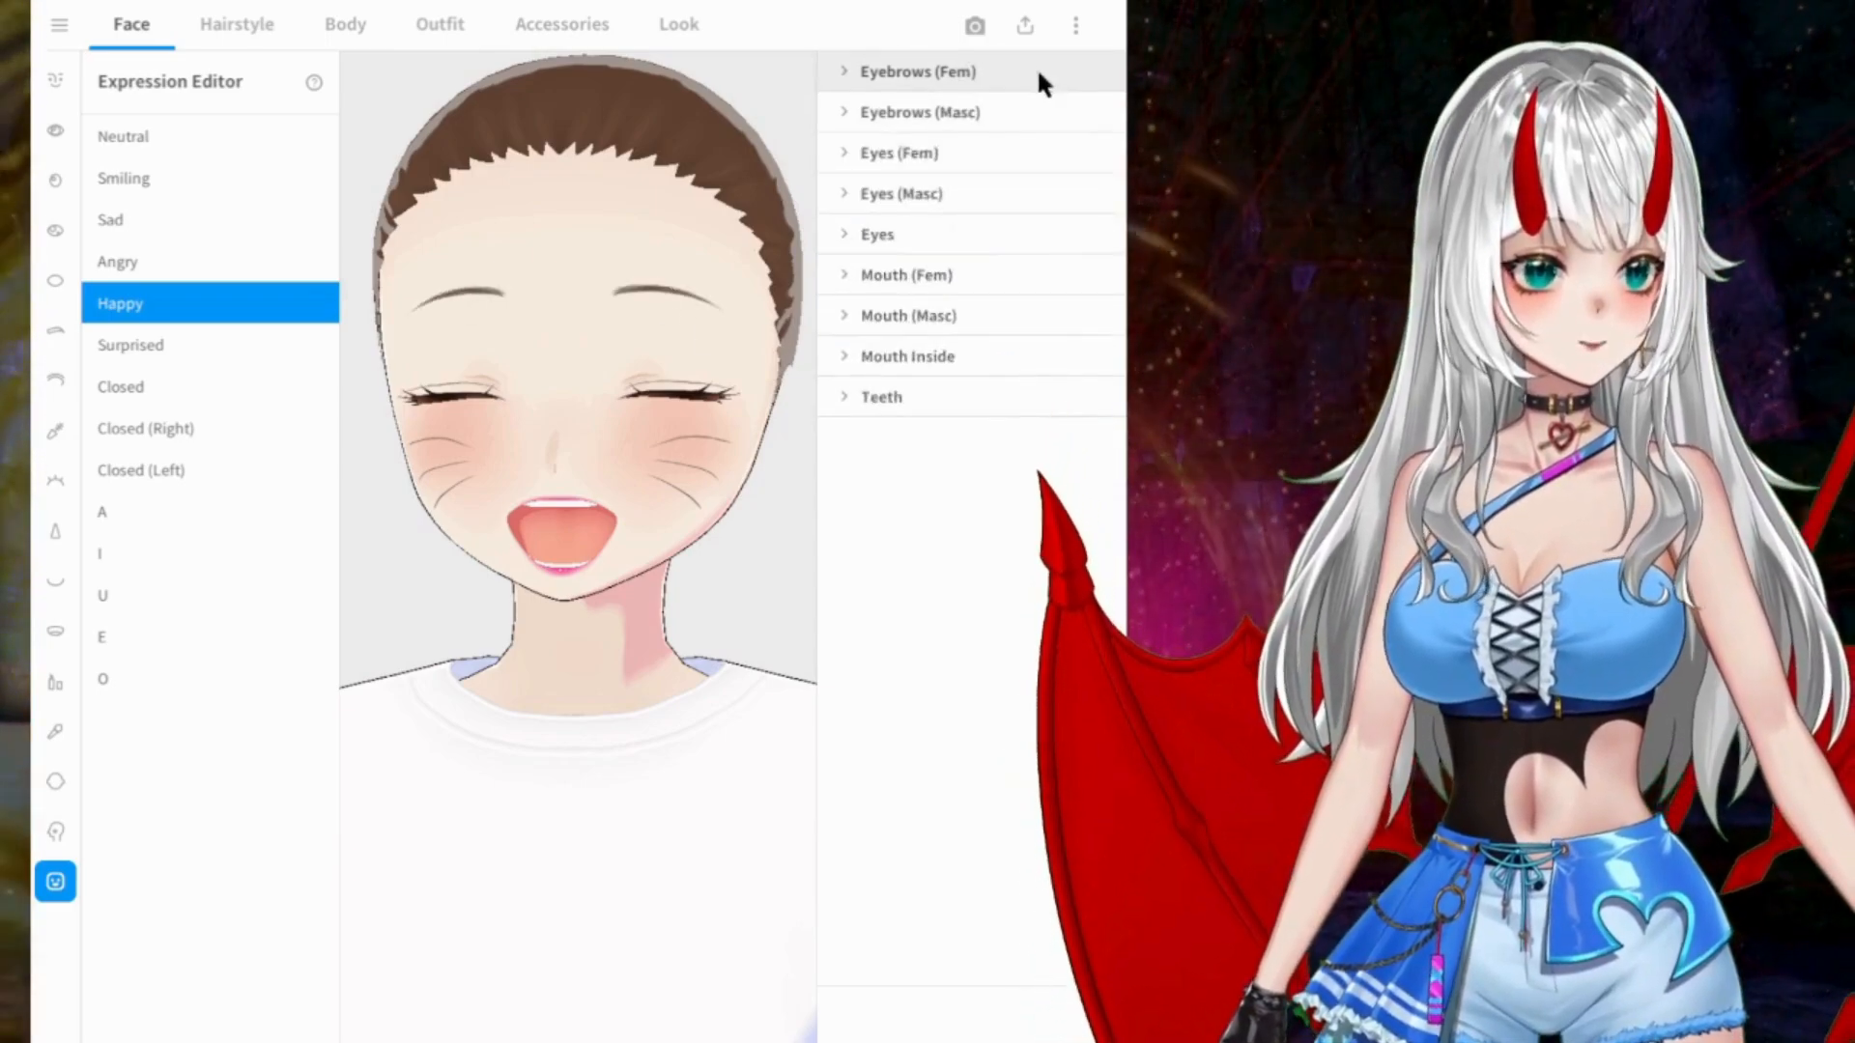
Step: Review the Happy expression's feminine and masculine eye parameters and raise the masculine Surprised eye value to its maximum
left_click(913, 154)
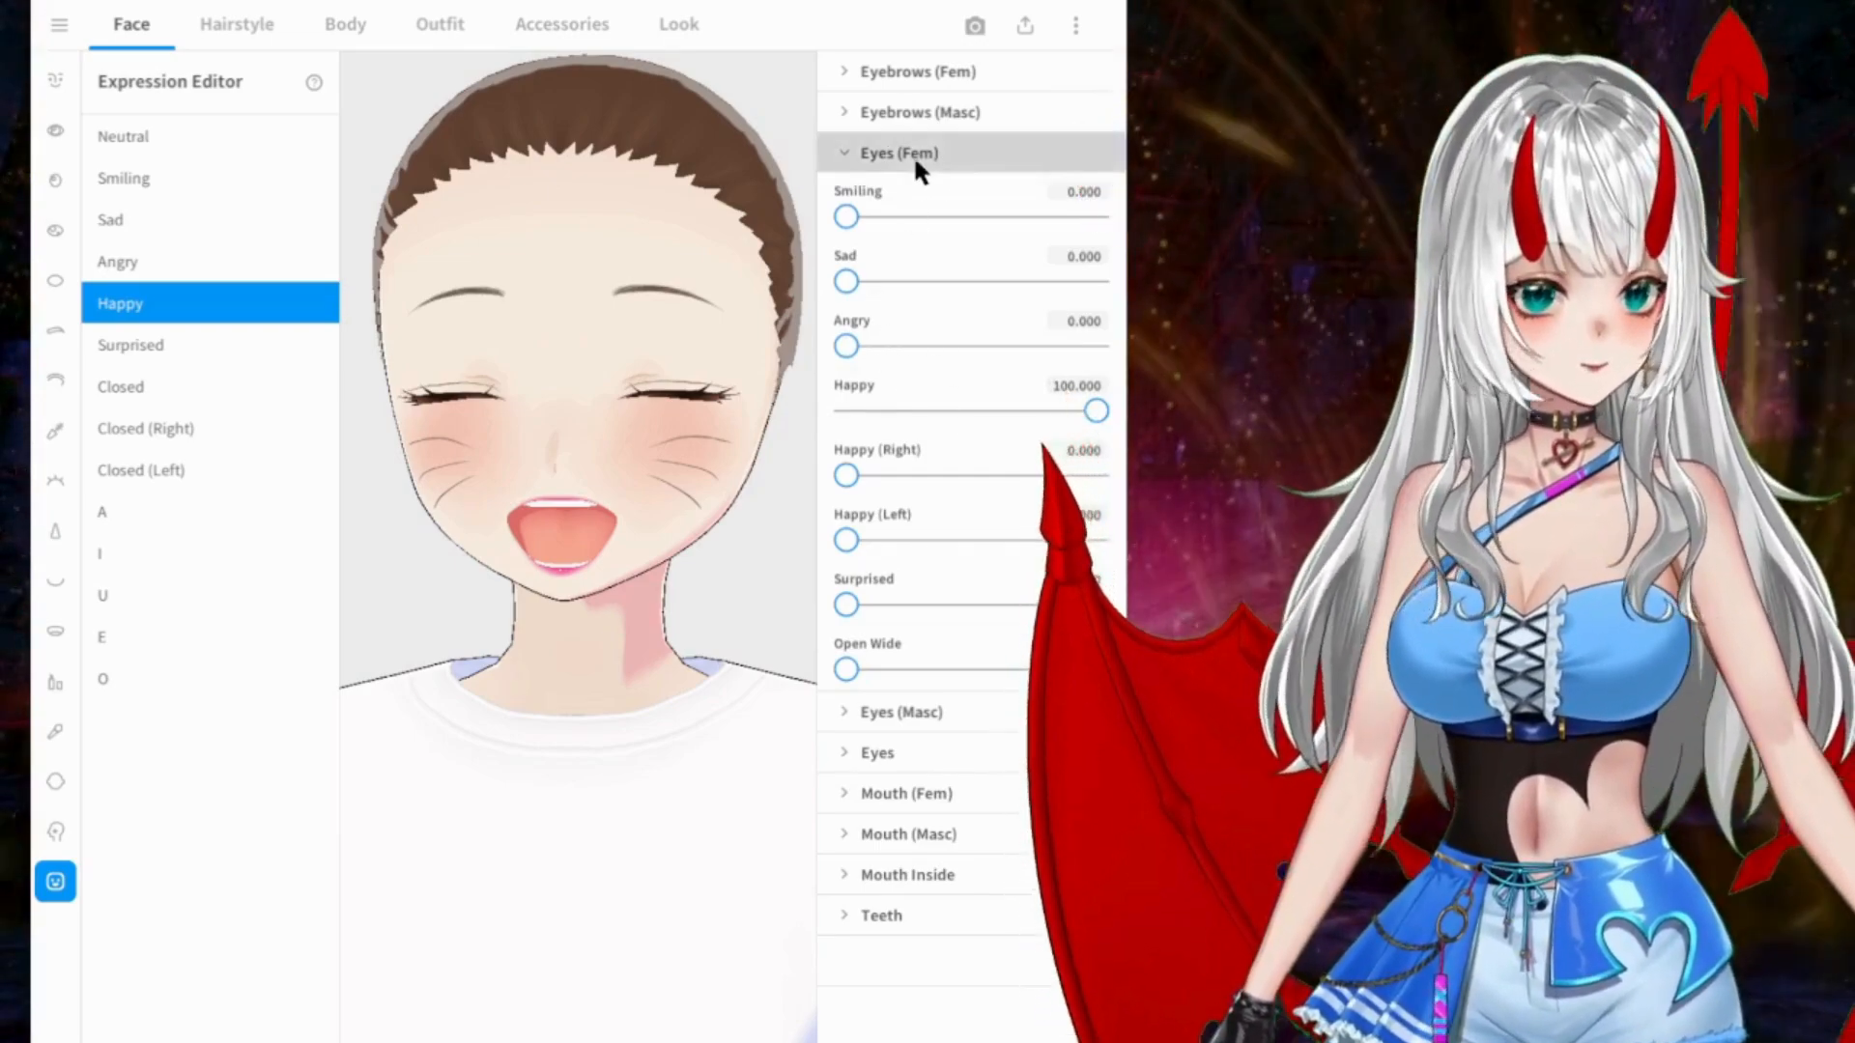
left_click(918, 152)
left_click(937, 193)
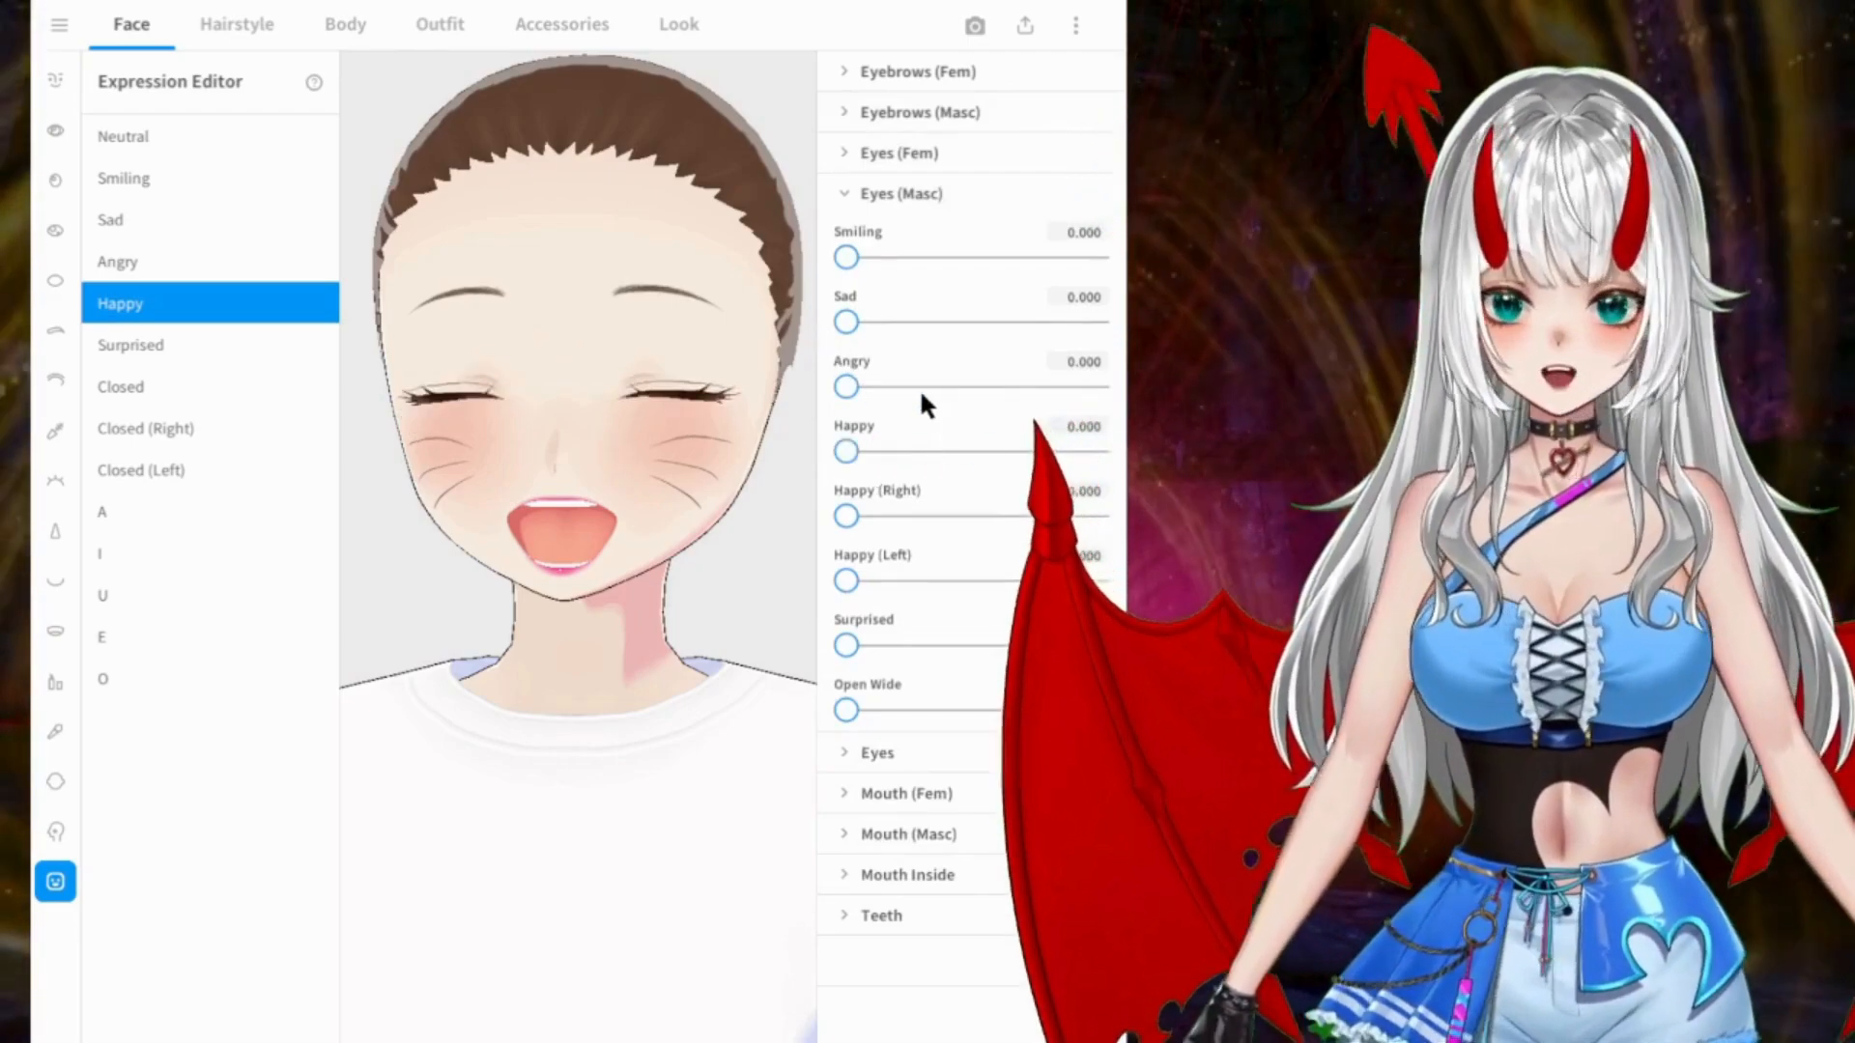
left_click_drag(847, 257, 565, 276)
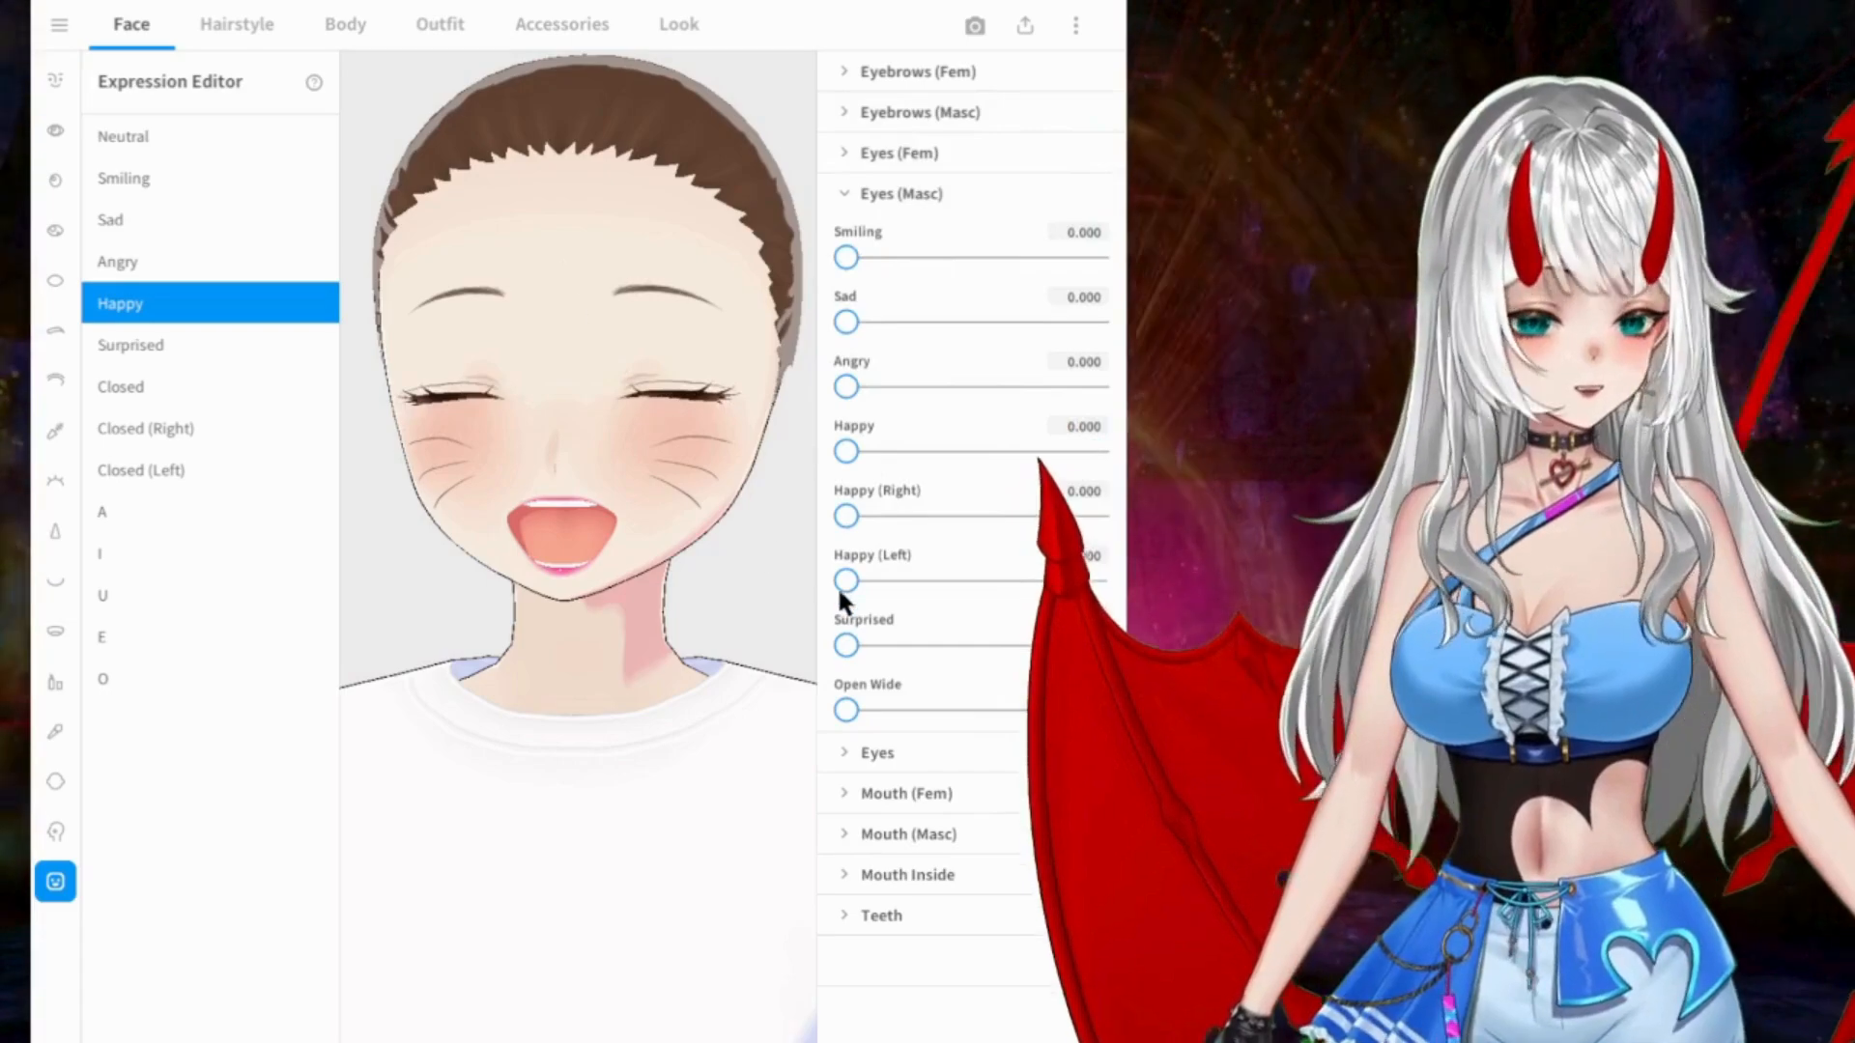
left_click_drag(846, 645, 1106, 628)
left_click_drag(561, 503, 510, 500)
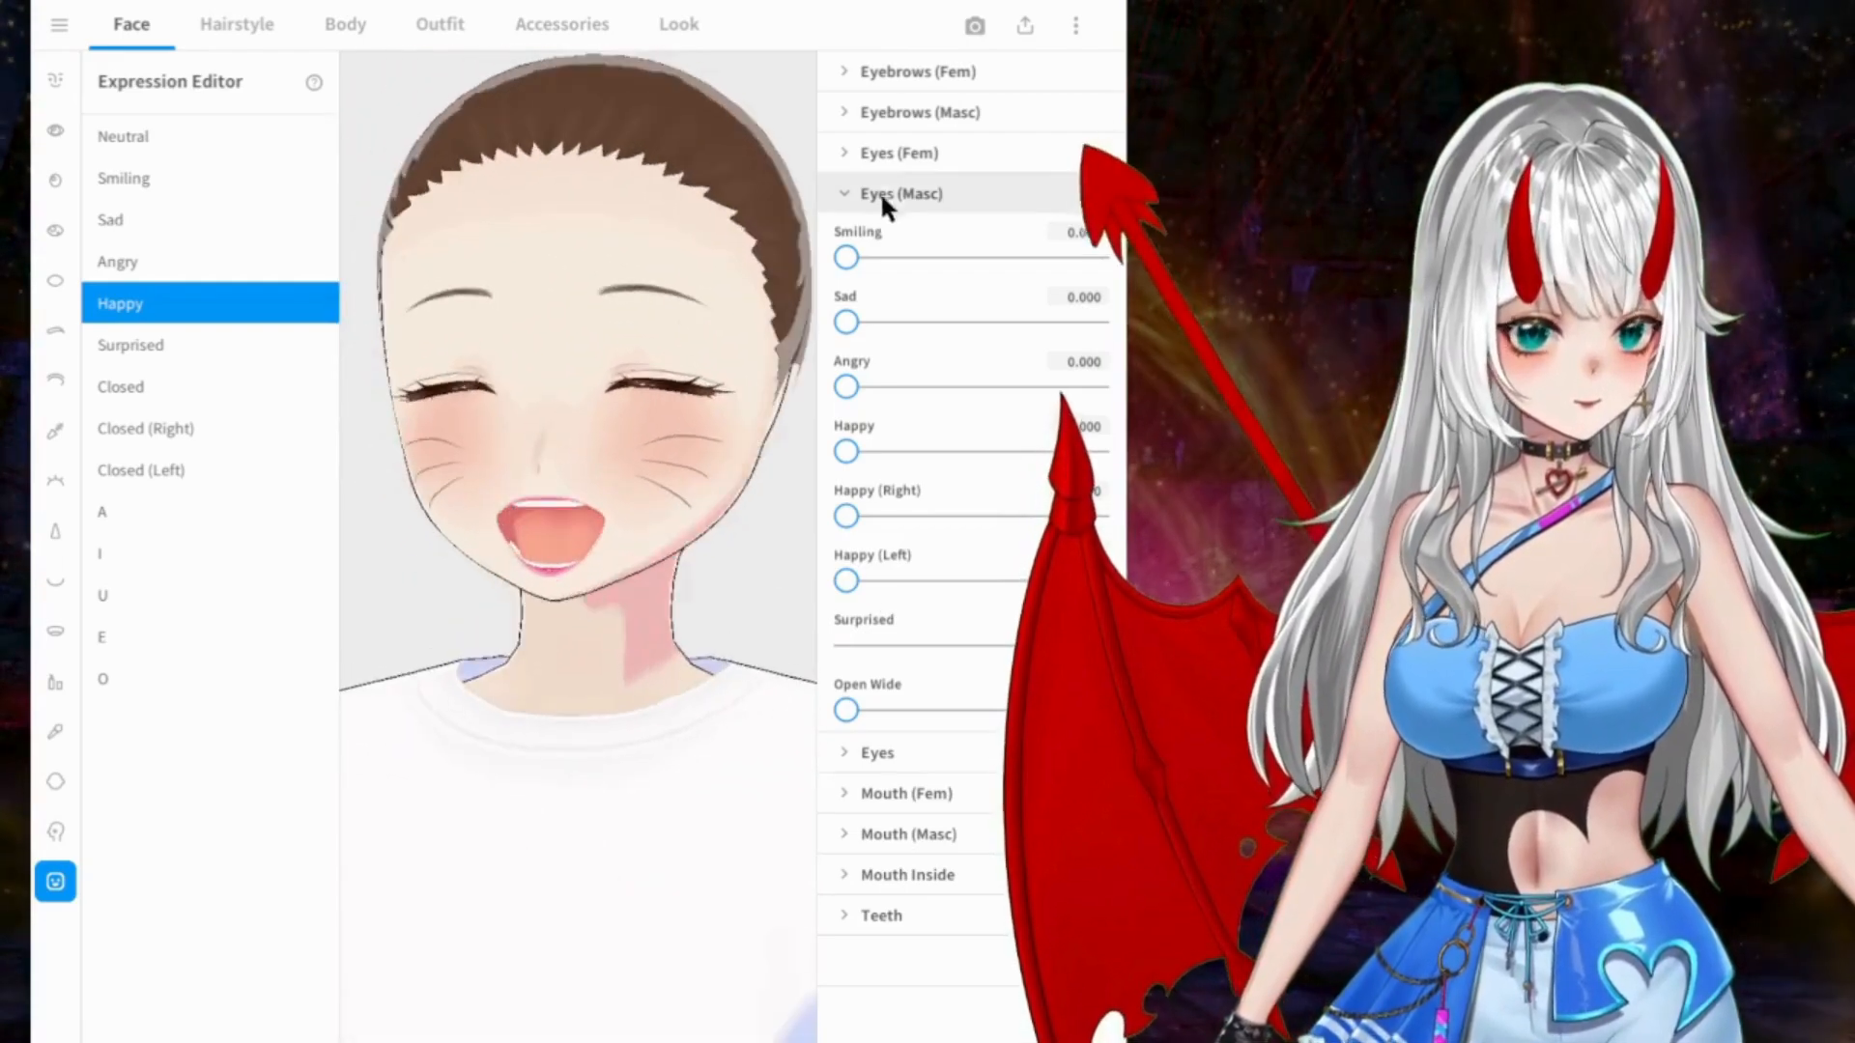
left_click(889, 191)
Step: Examine the Happy expression's general eye parameters and its feminine mouth parameters
left_click(904, 232)
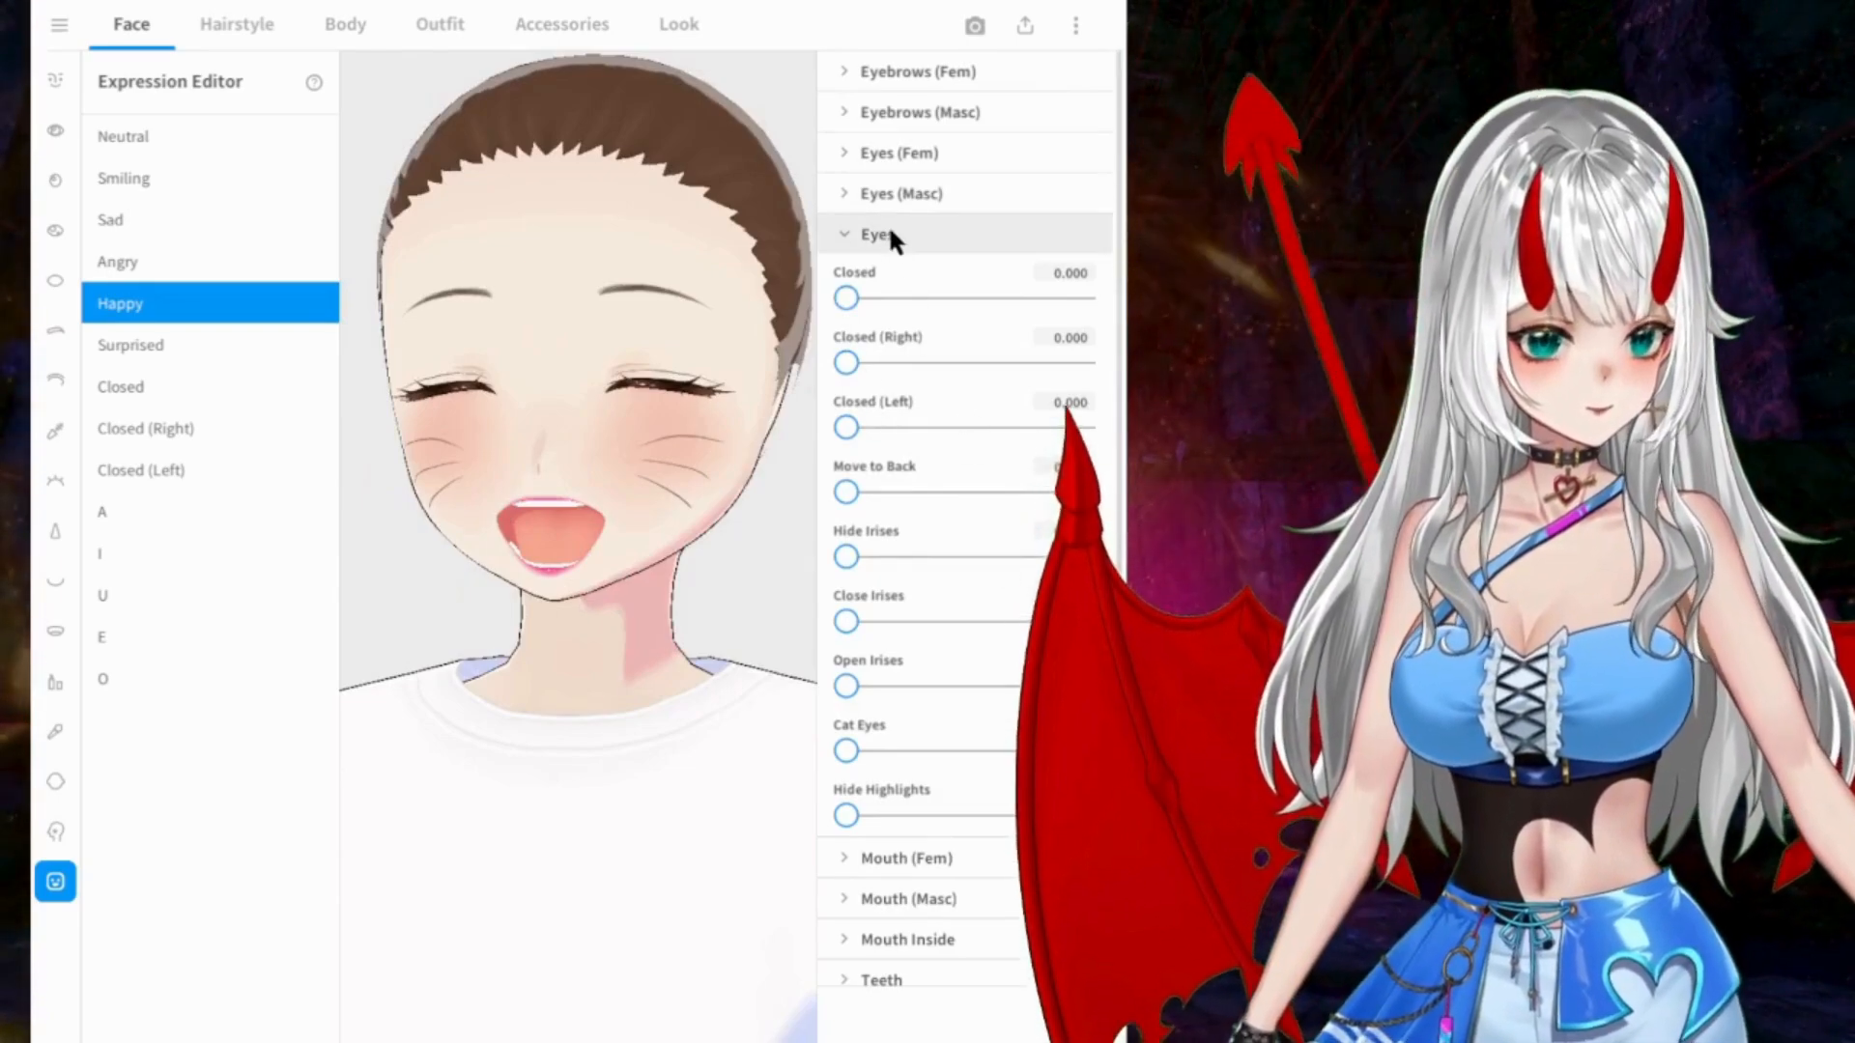
left_click(887, 230)
left_click(943, 279)
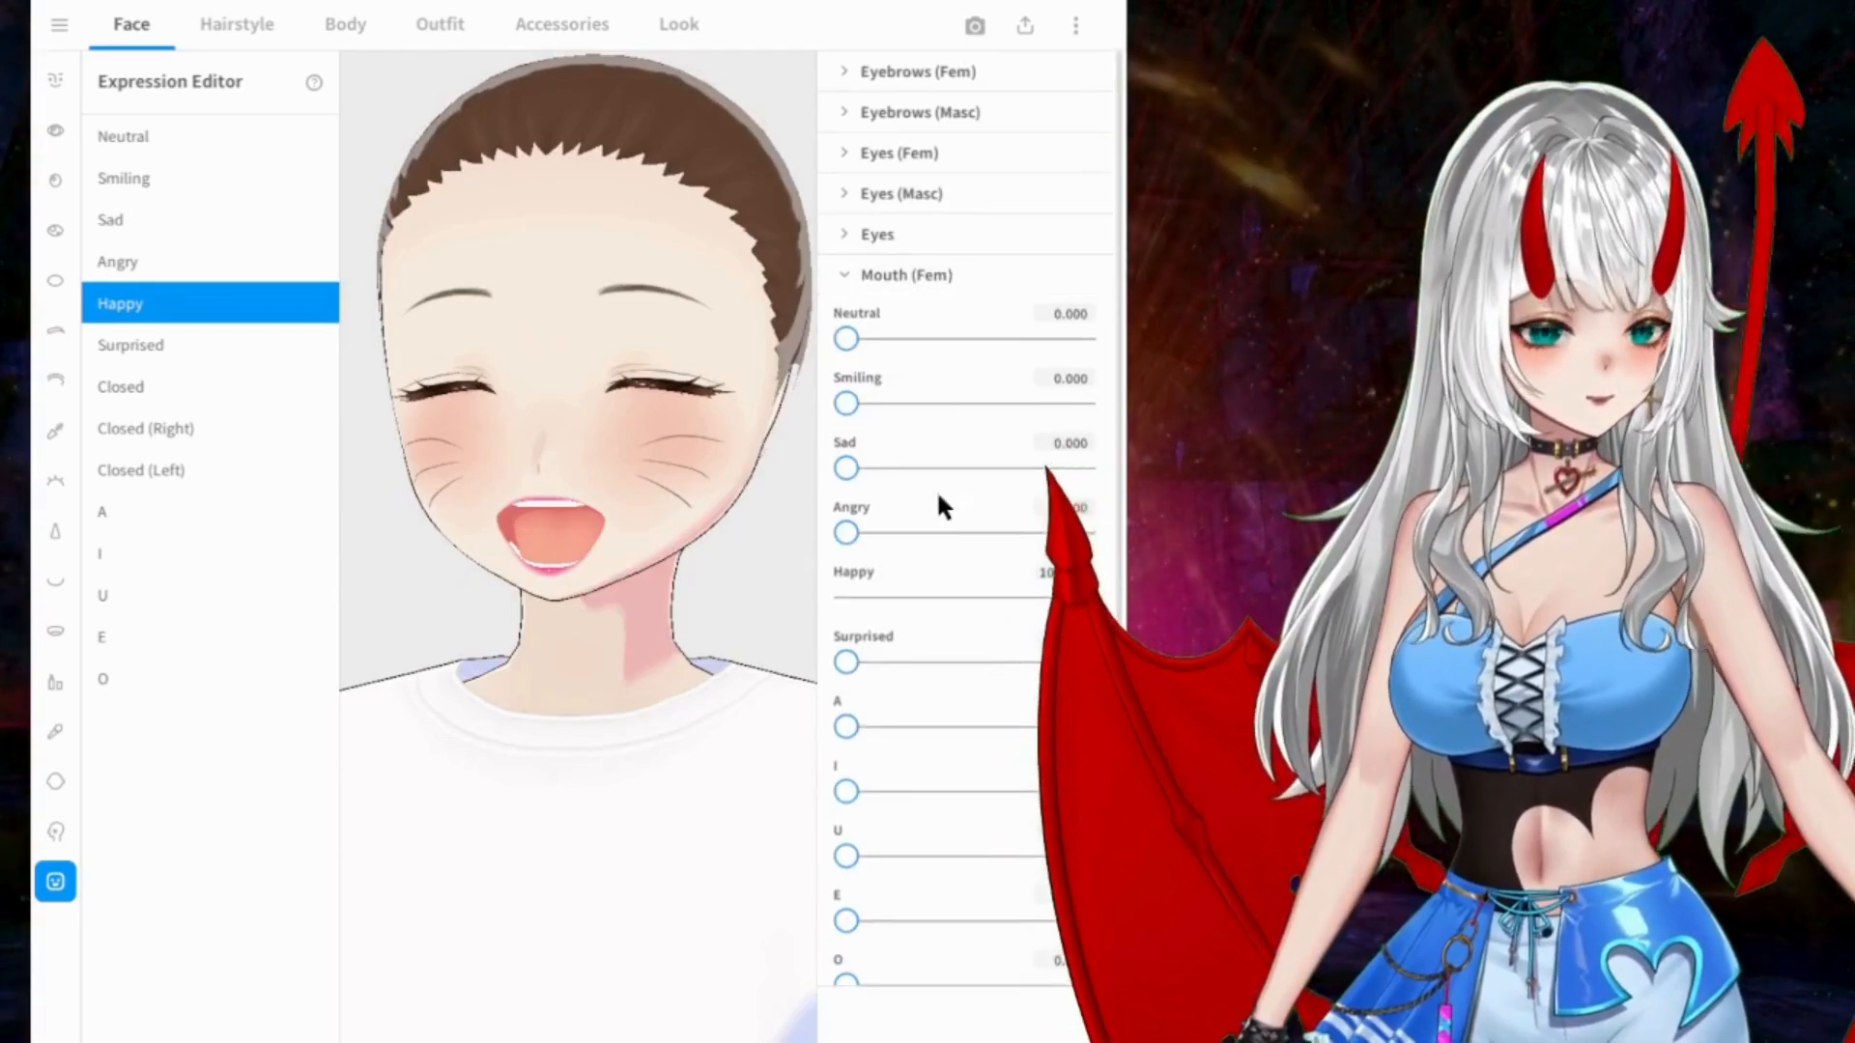
left_click(955, 276)
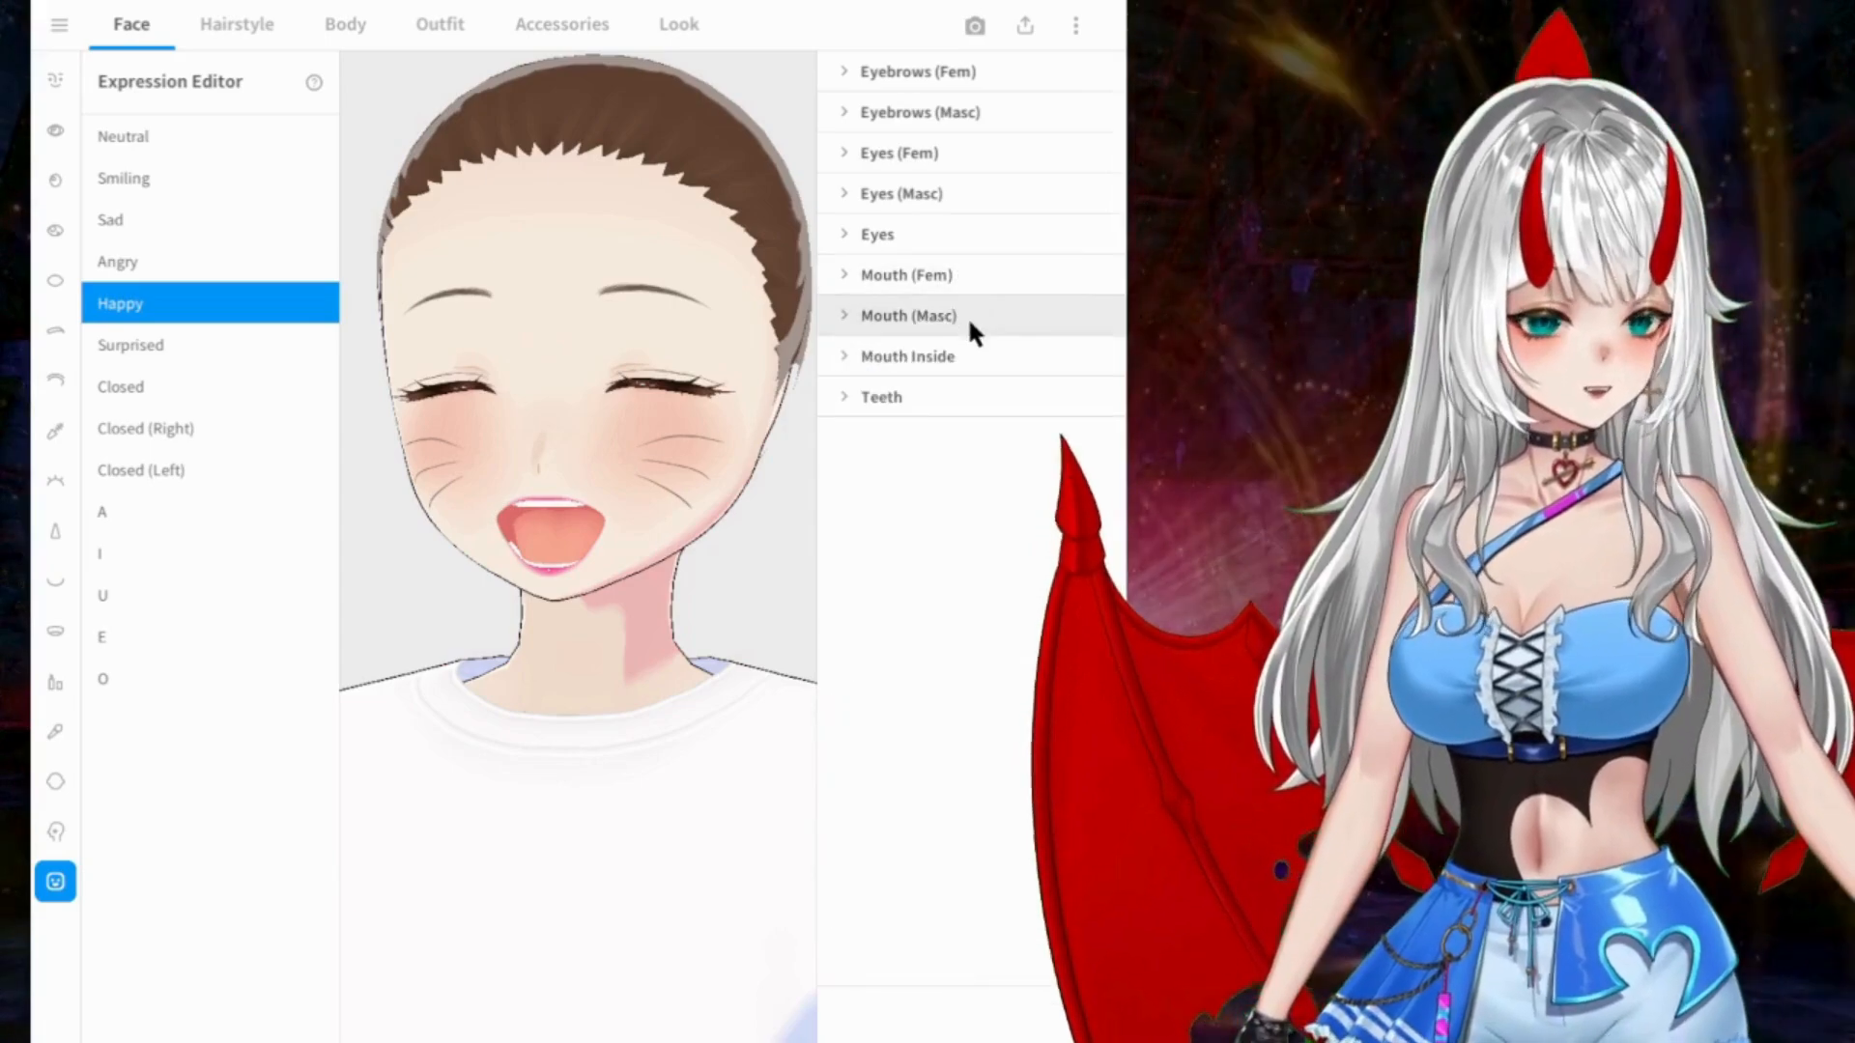
Step: Raise Cat Mouth and Cat Shaped Mouth to their maximum in the Happy expression's inside-mouth parameters
left_click(996, 357)
scroll(999, 514, "down", 1)
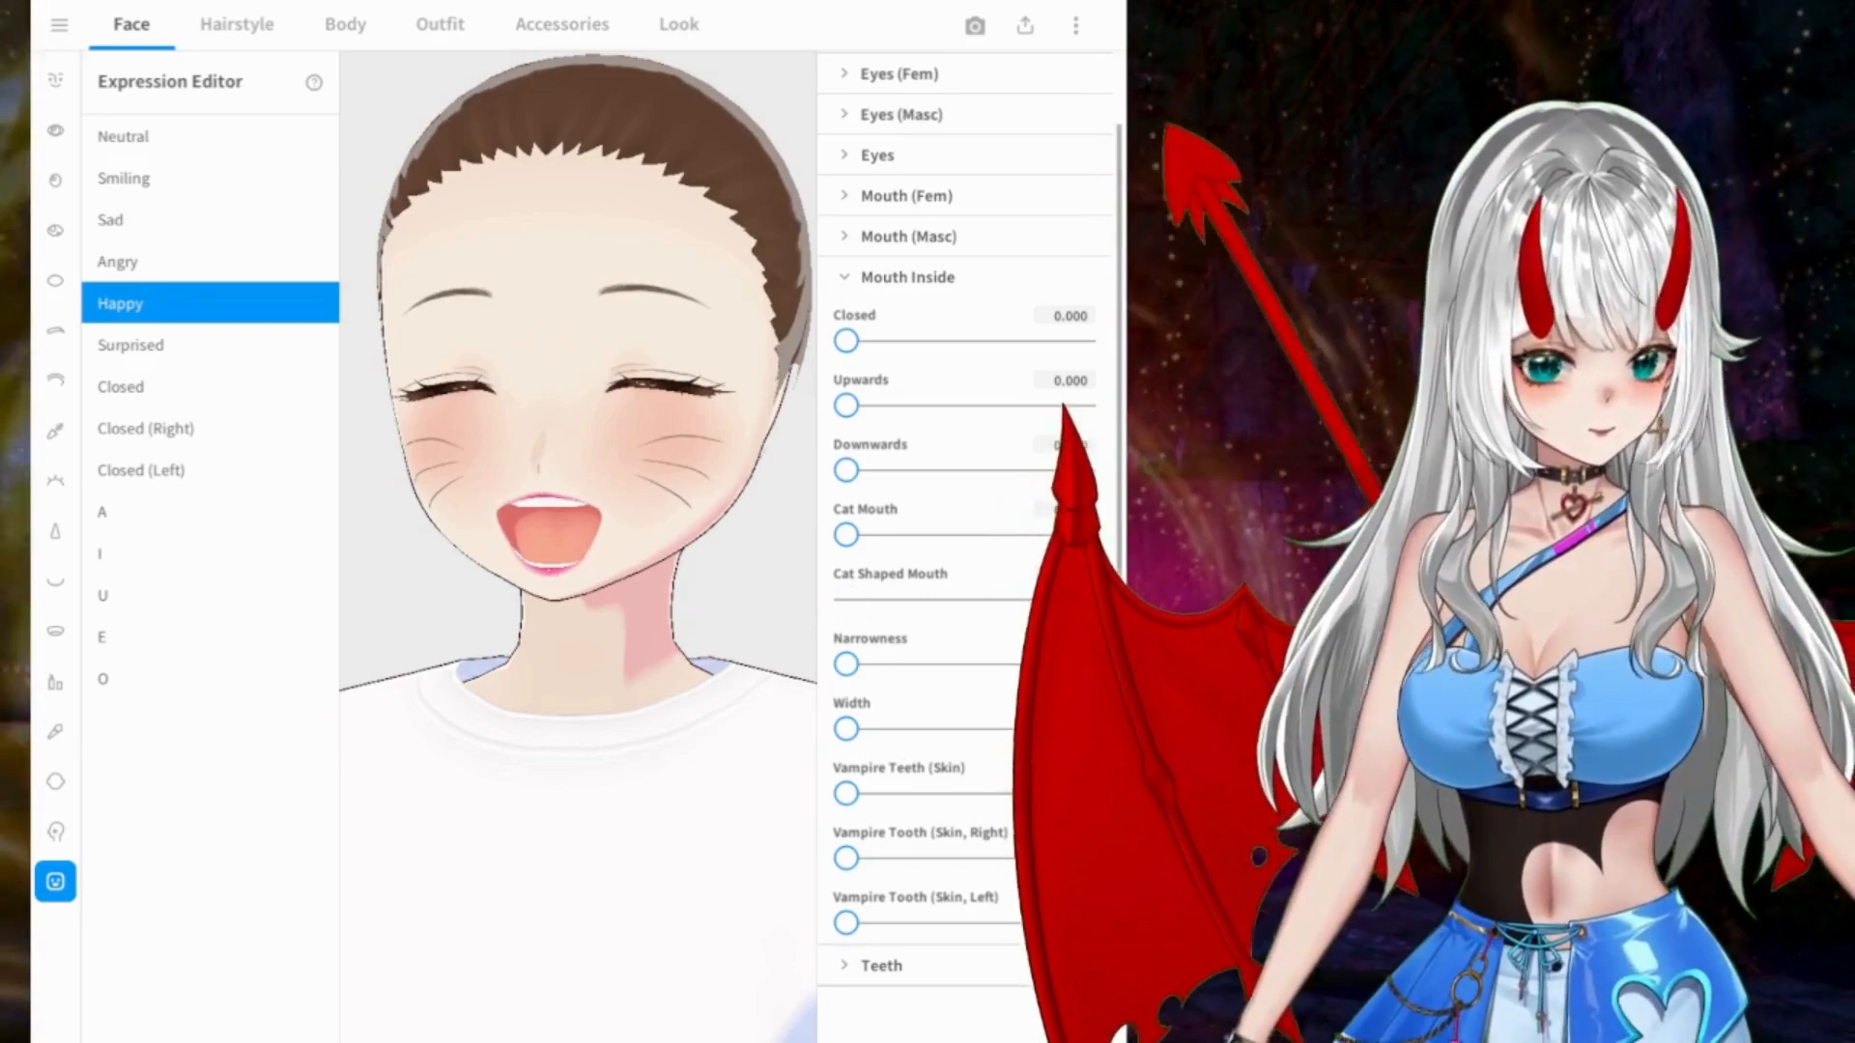
left_click_drag(846, 534, 1126, 553)
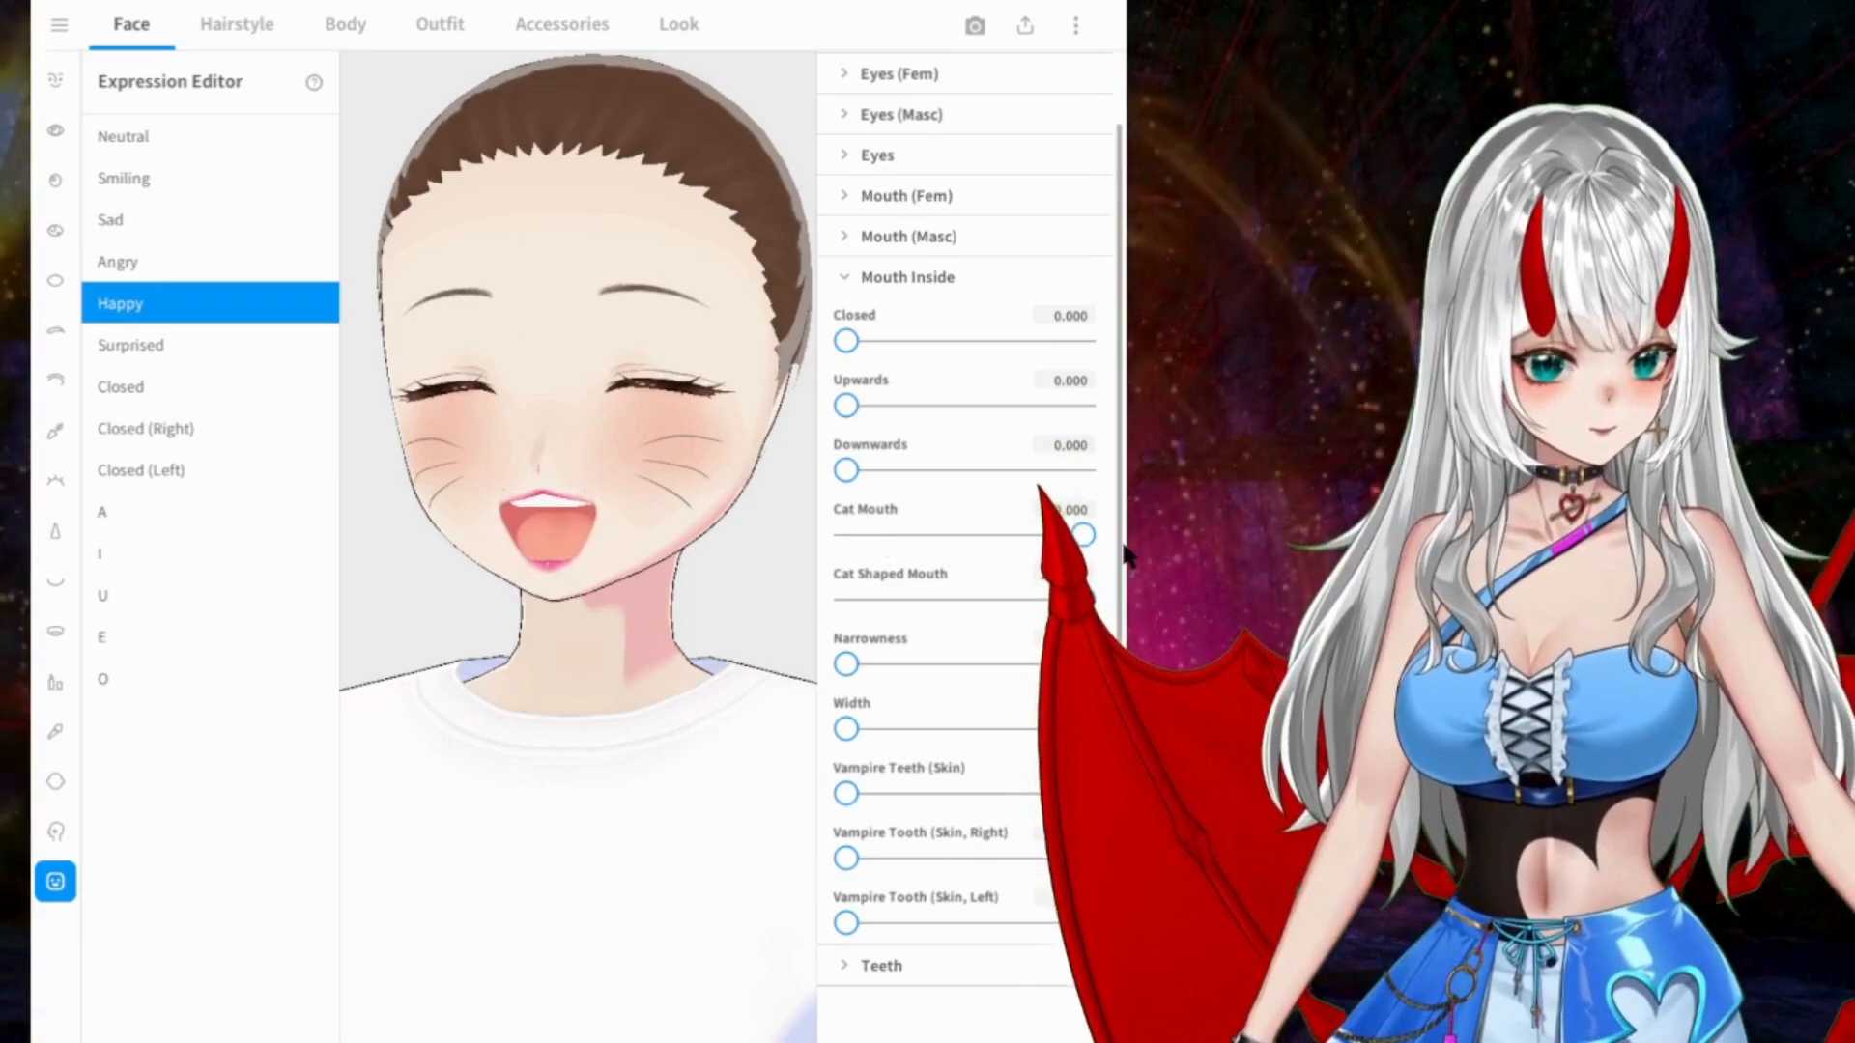
mouse_move(585, 504)
right_mouse_down()
mouse_move(625, 505)
mouse_move(600, 498)
right_mouse_up()
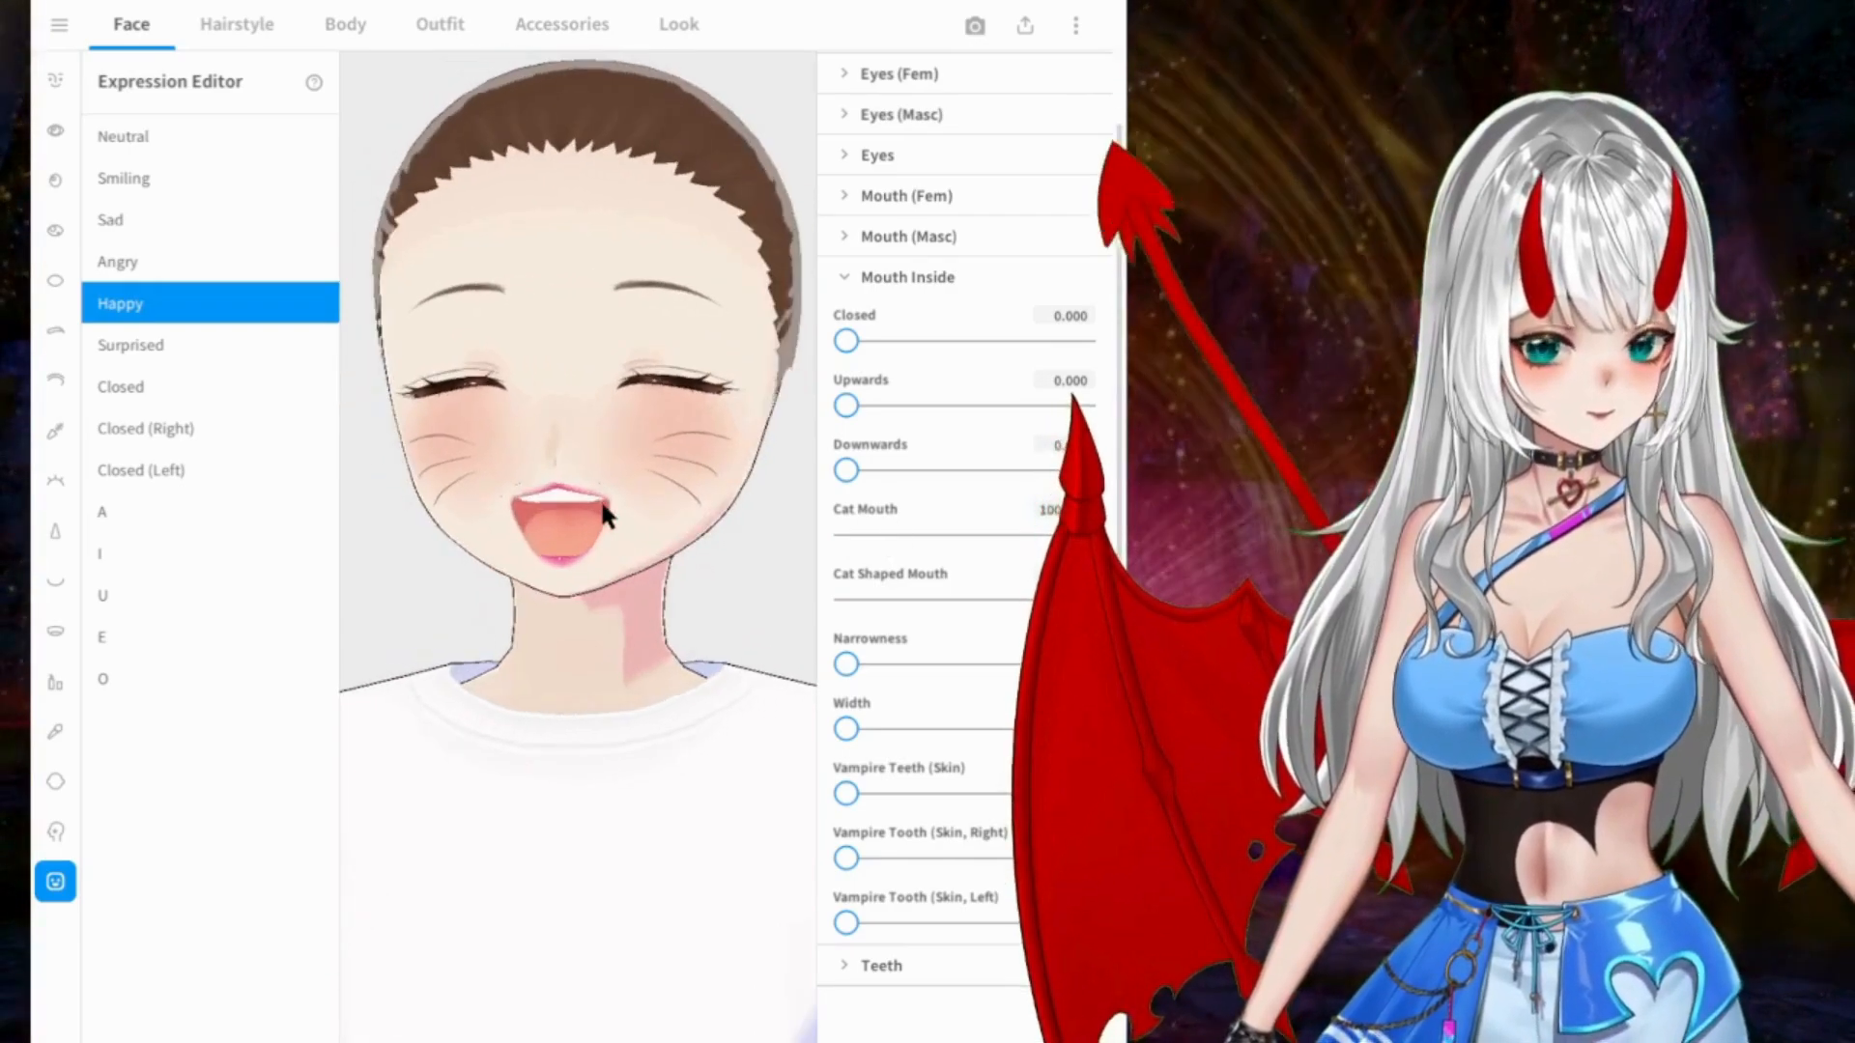
Step: Try the Downwards, Upwards, Closed, Narrowness, Width and Vampire Teeth (Skin) mouth values on the Happy expression, returning each to 0
left_click_drag(846, 471, 724, 445)
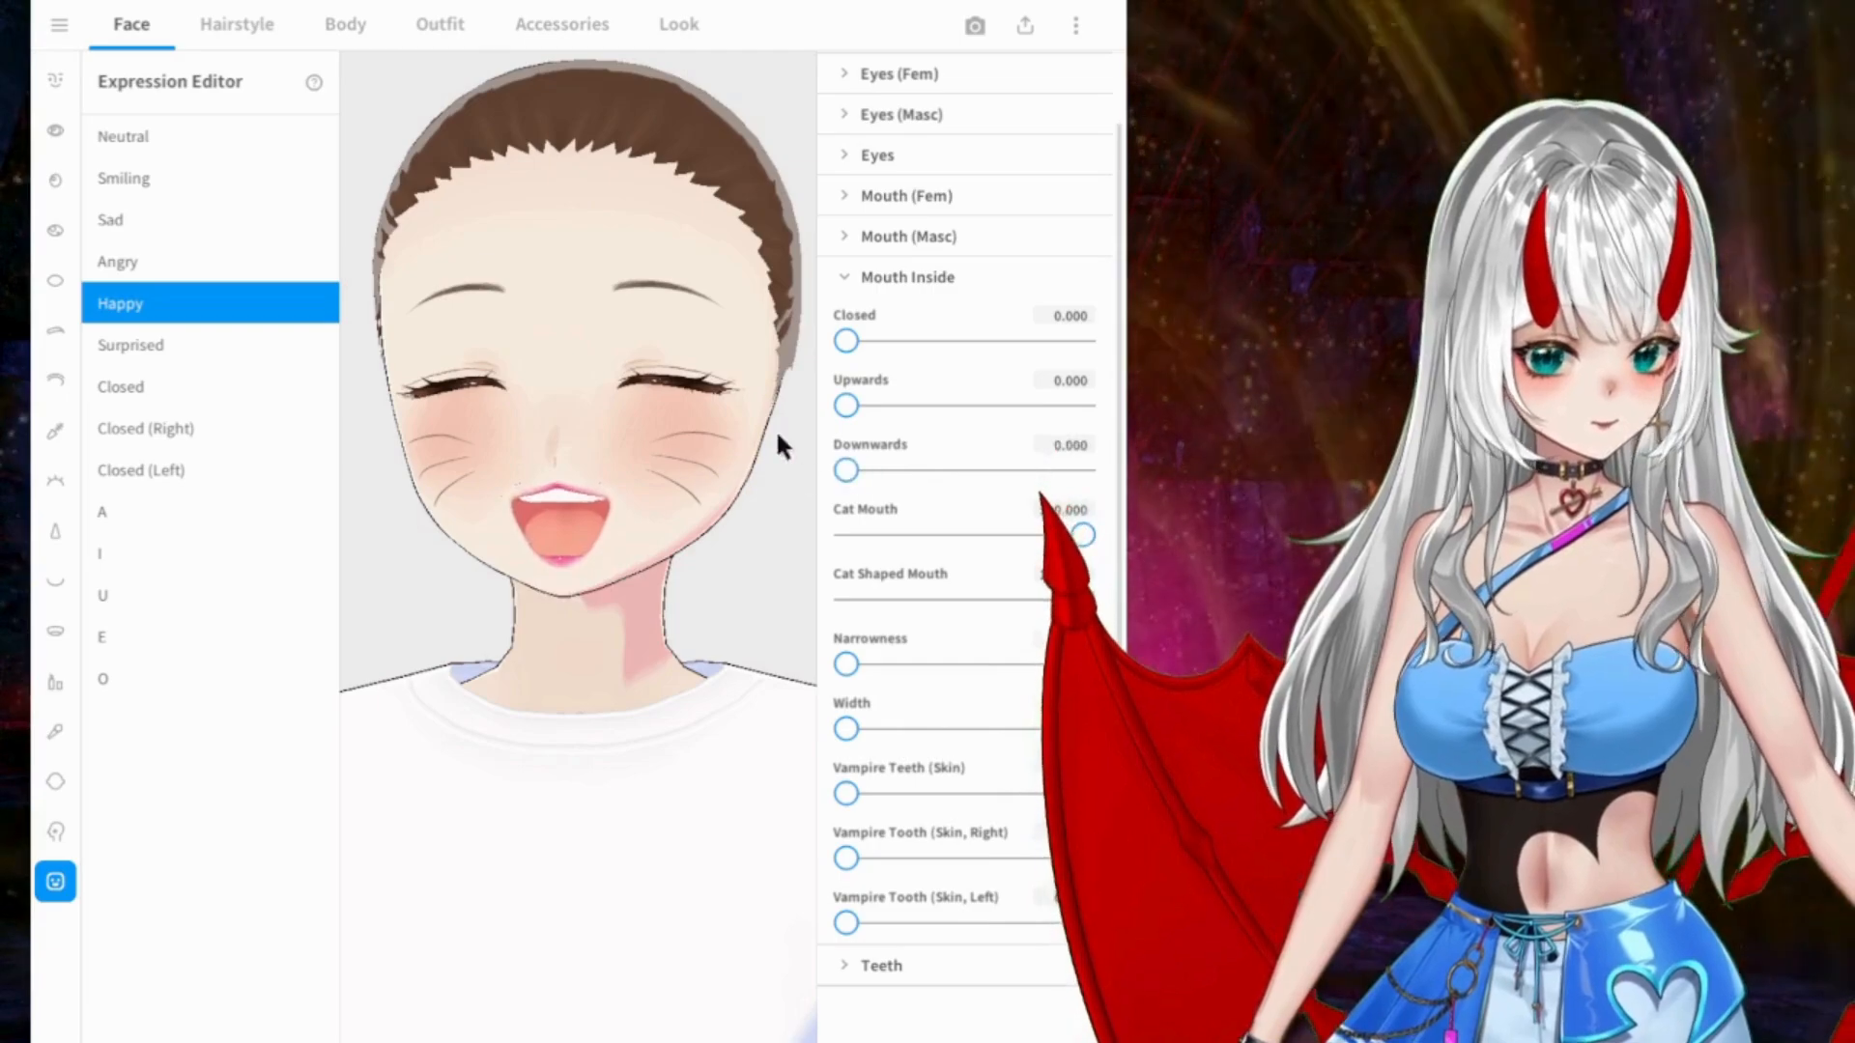
mouse_move(849, 405)
left_mouse_down()
mouse_move(908, 405)
mouse_move(834, 415)
left_mouse_up()
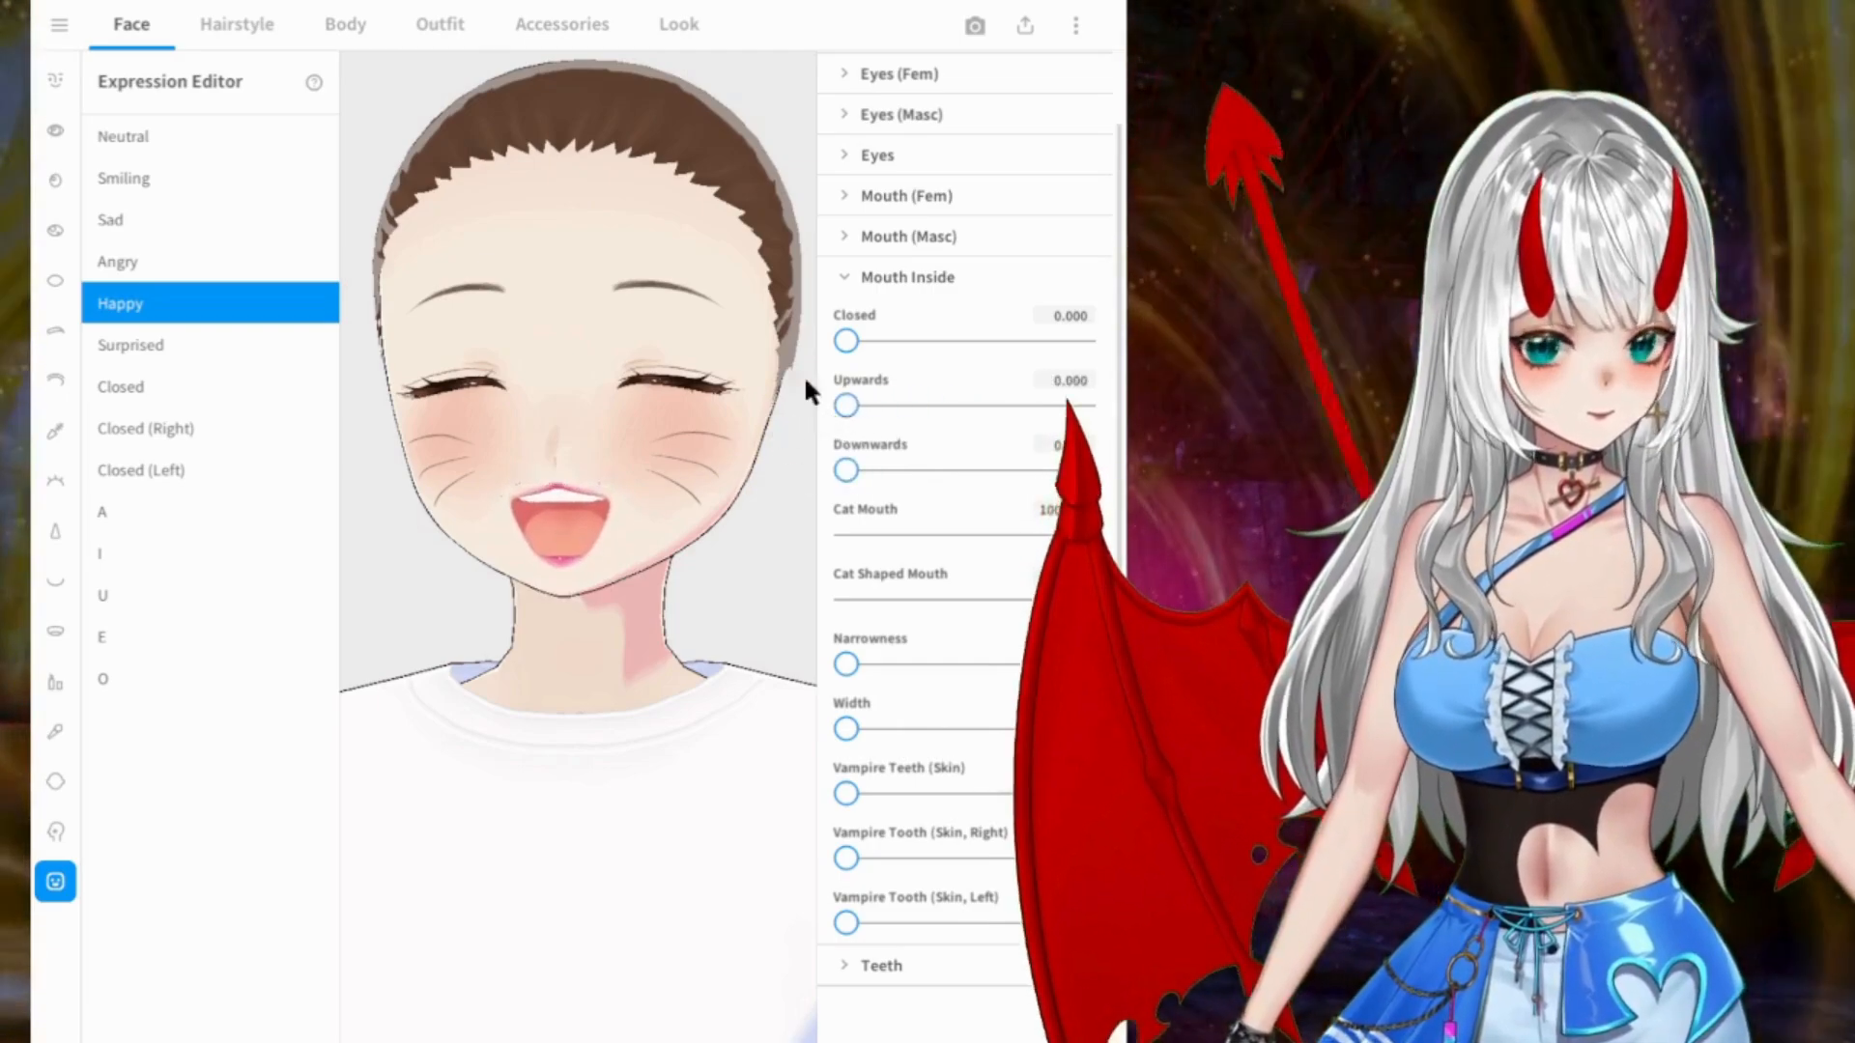
left_click_drag(847, 340, 771, 340)
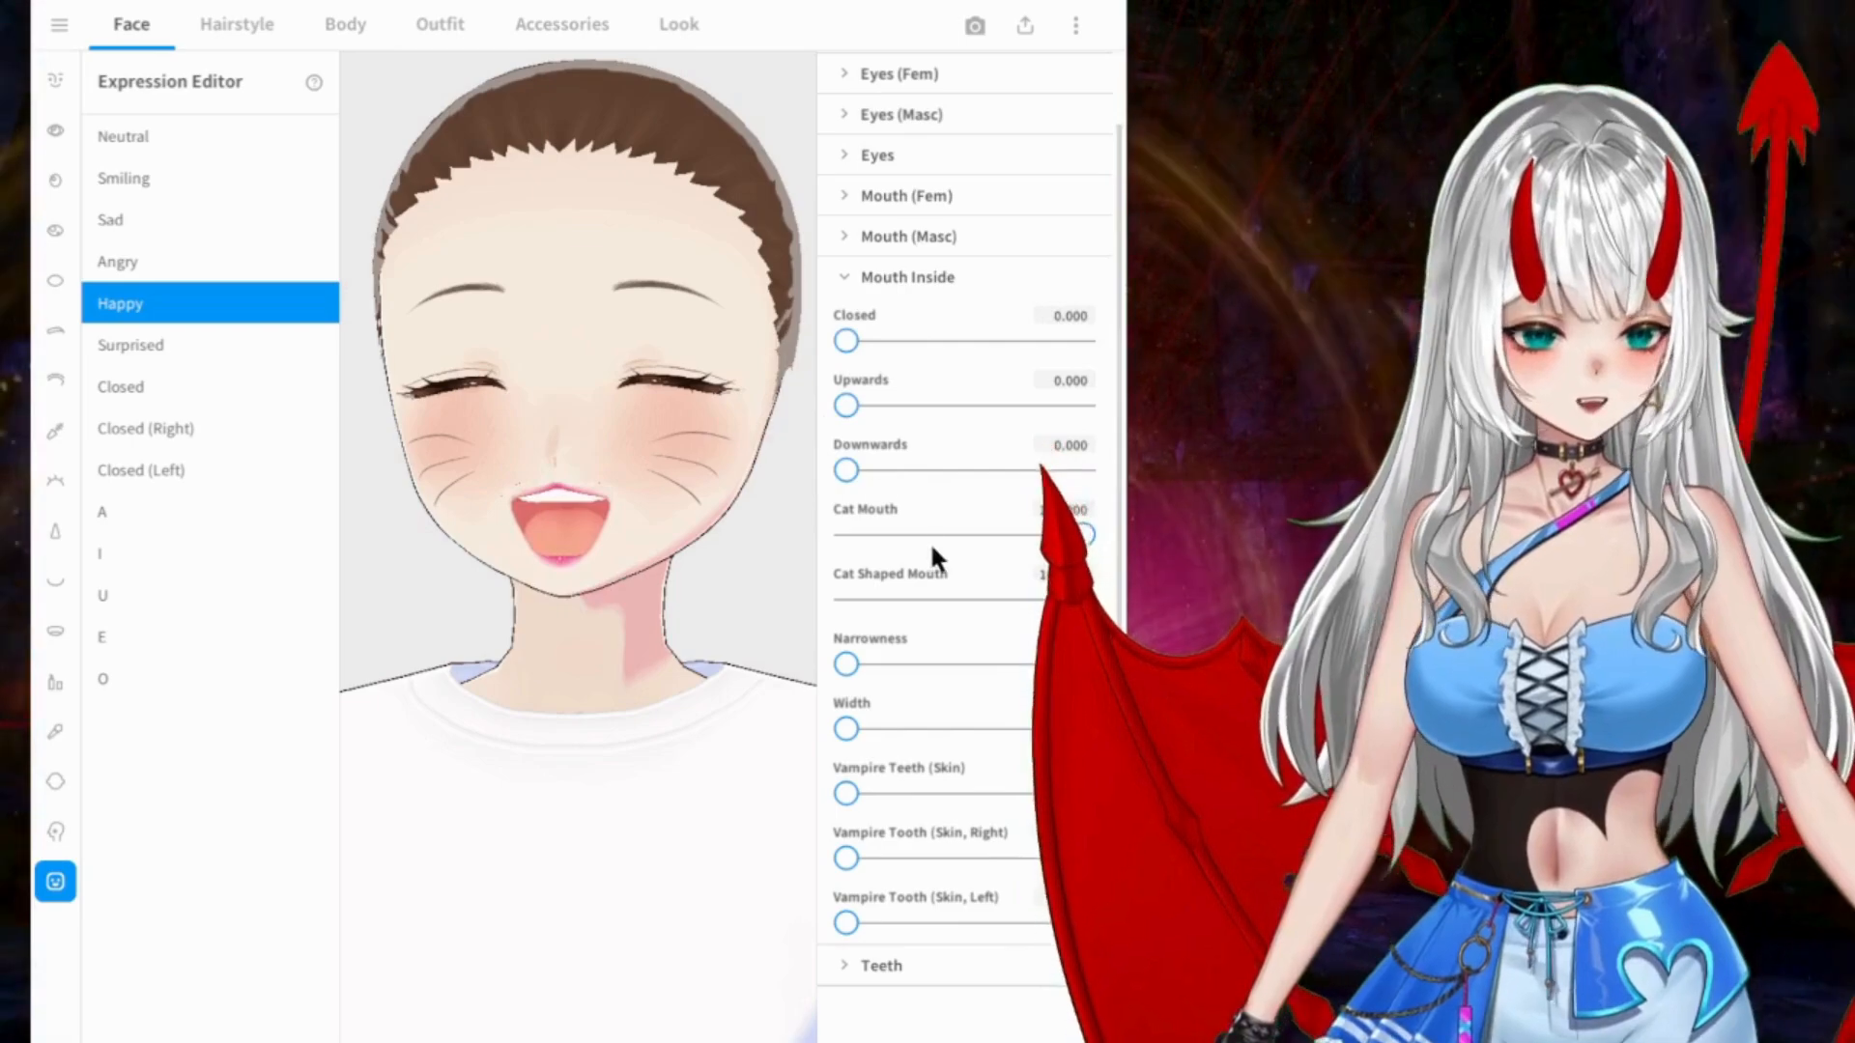
left_click_drag(844, 664, 627, 627)
left_click_drag(847, 728, 657, 698)
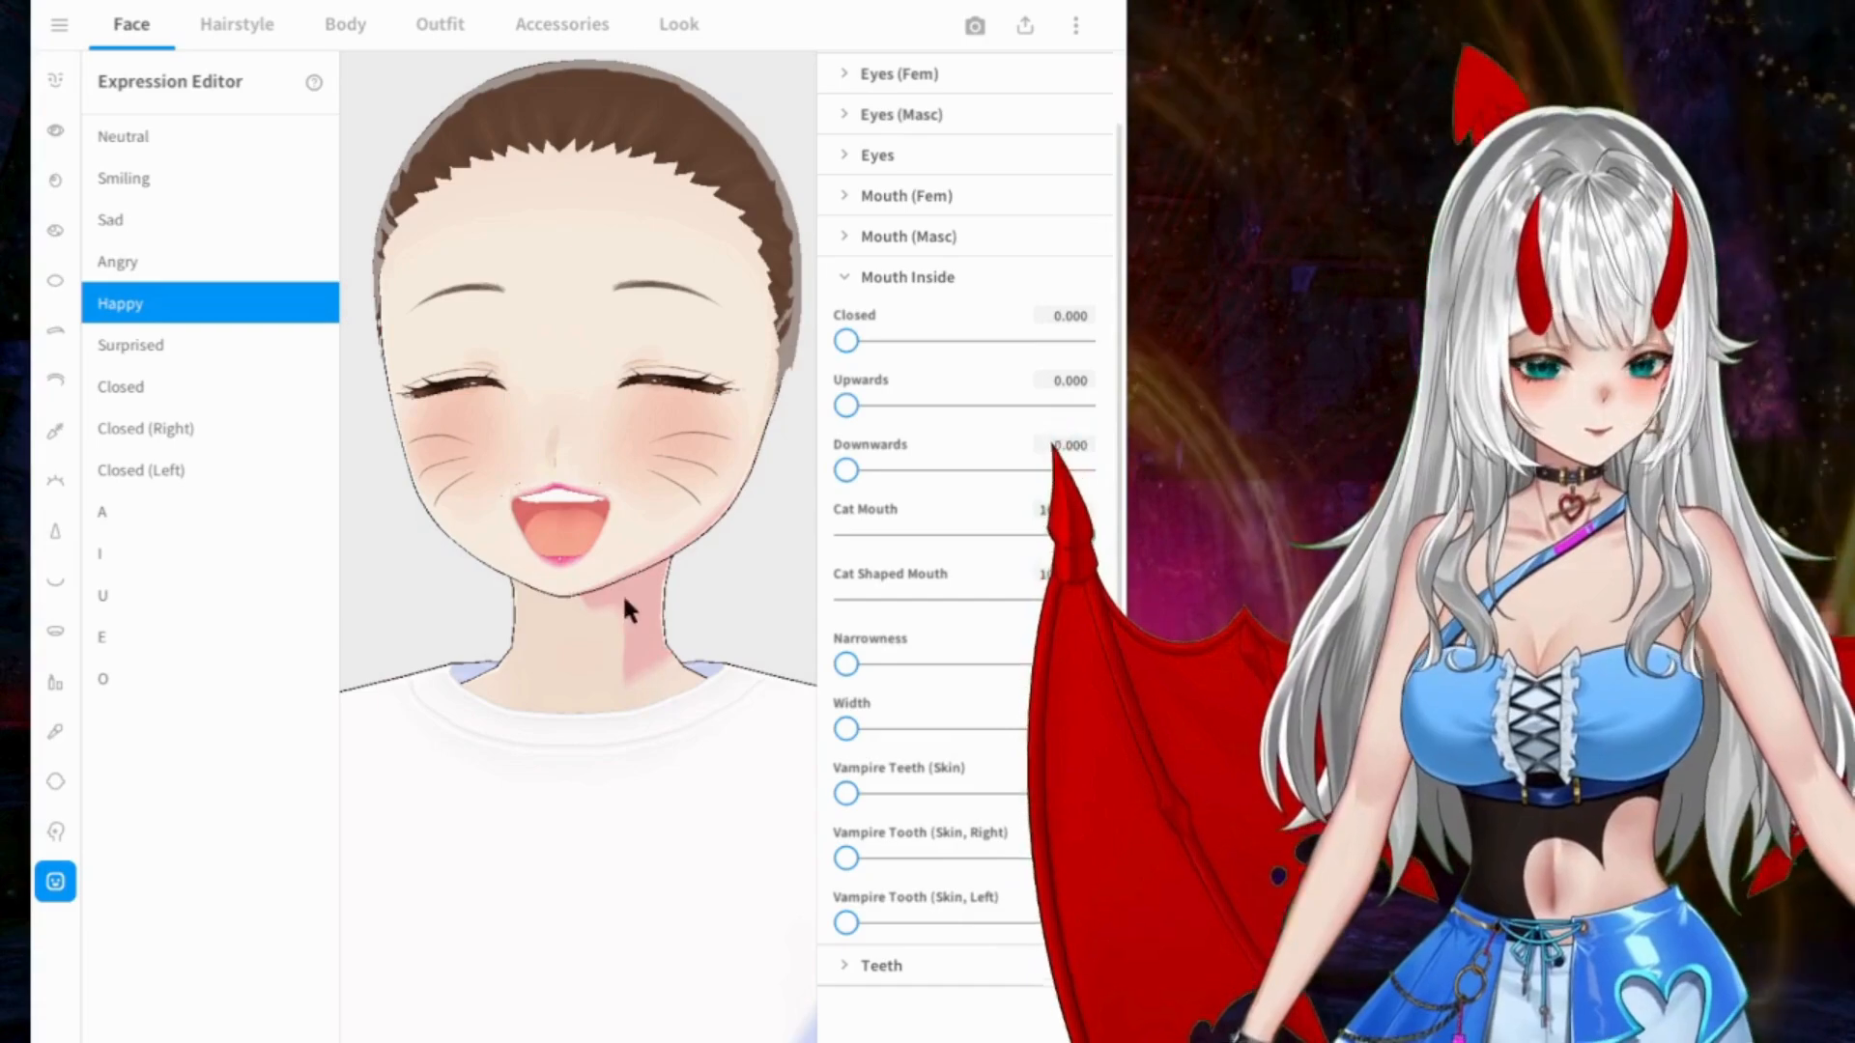
mouse_move(848, 793)
left_mouse_down()
mouse_move(904, 794)
mouse_move(847, 795)
left_mouse_up()
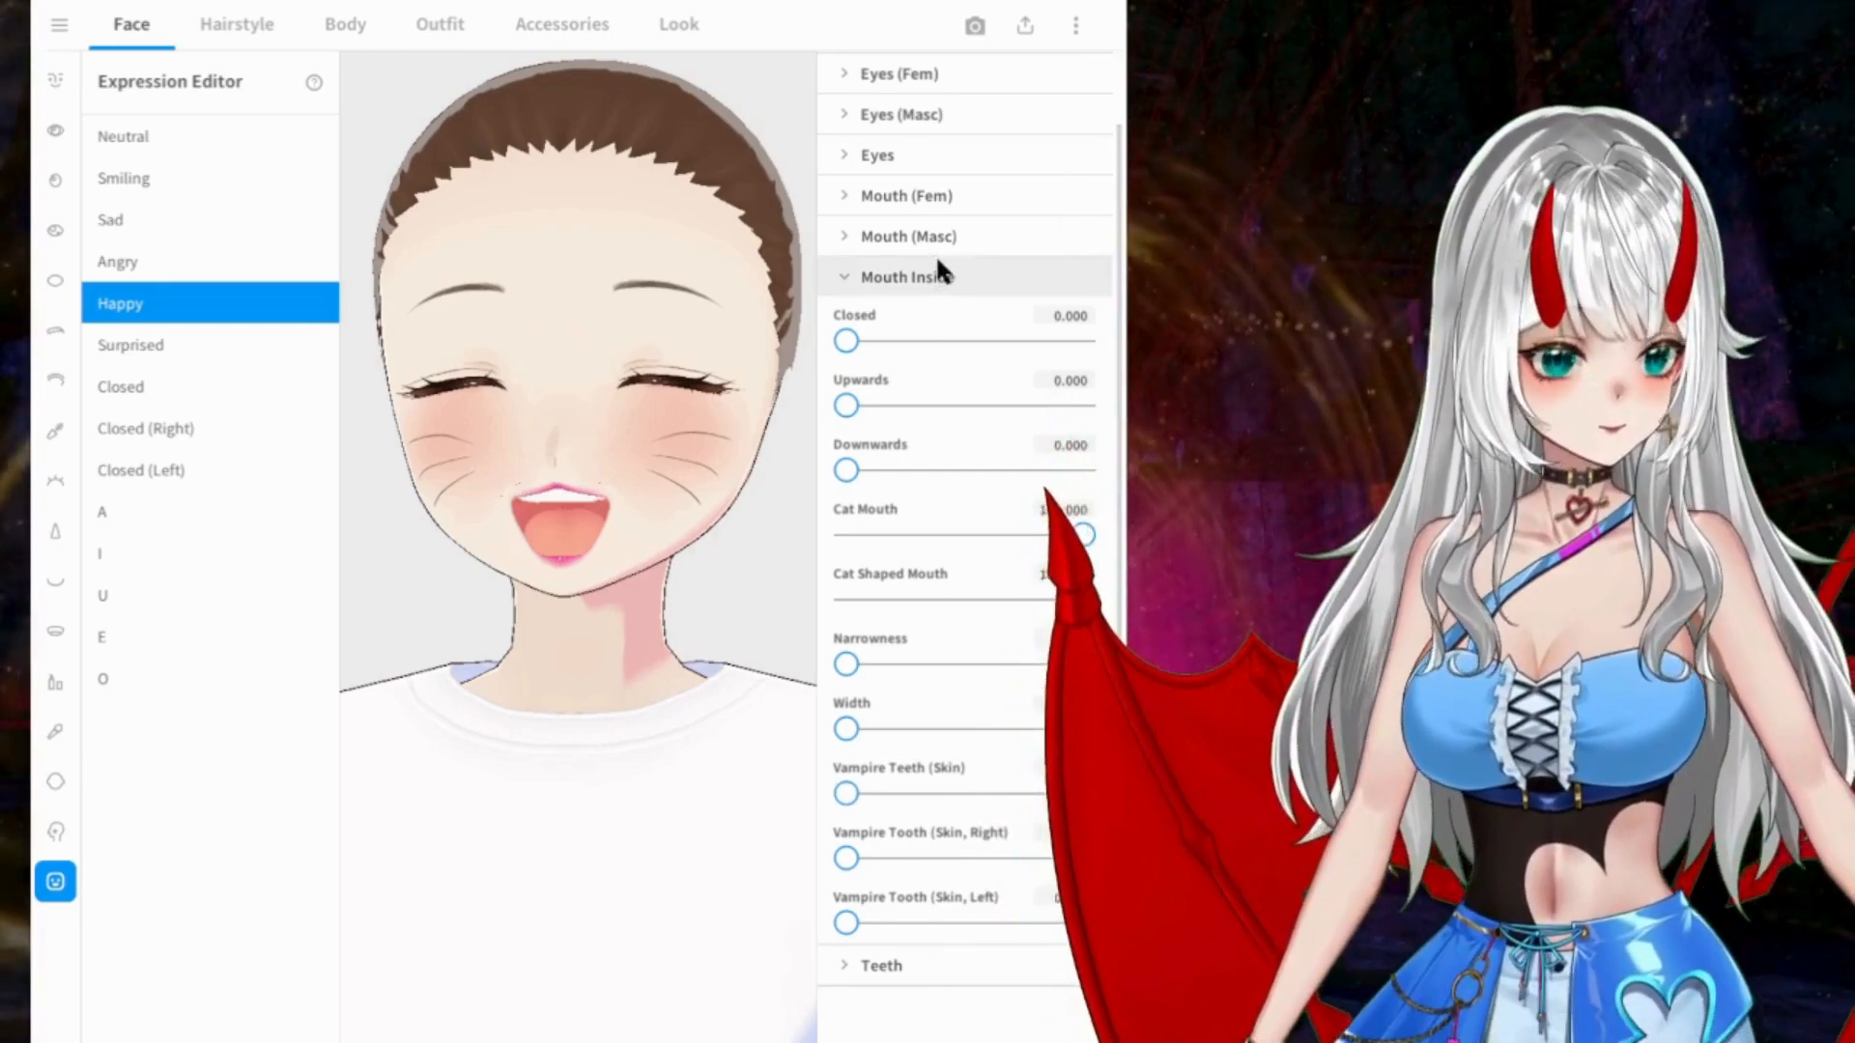
Step: Set Hide (Lower) to 41.850 in the Happy expression's teeth parameters
left_click(935, 274)
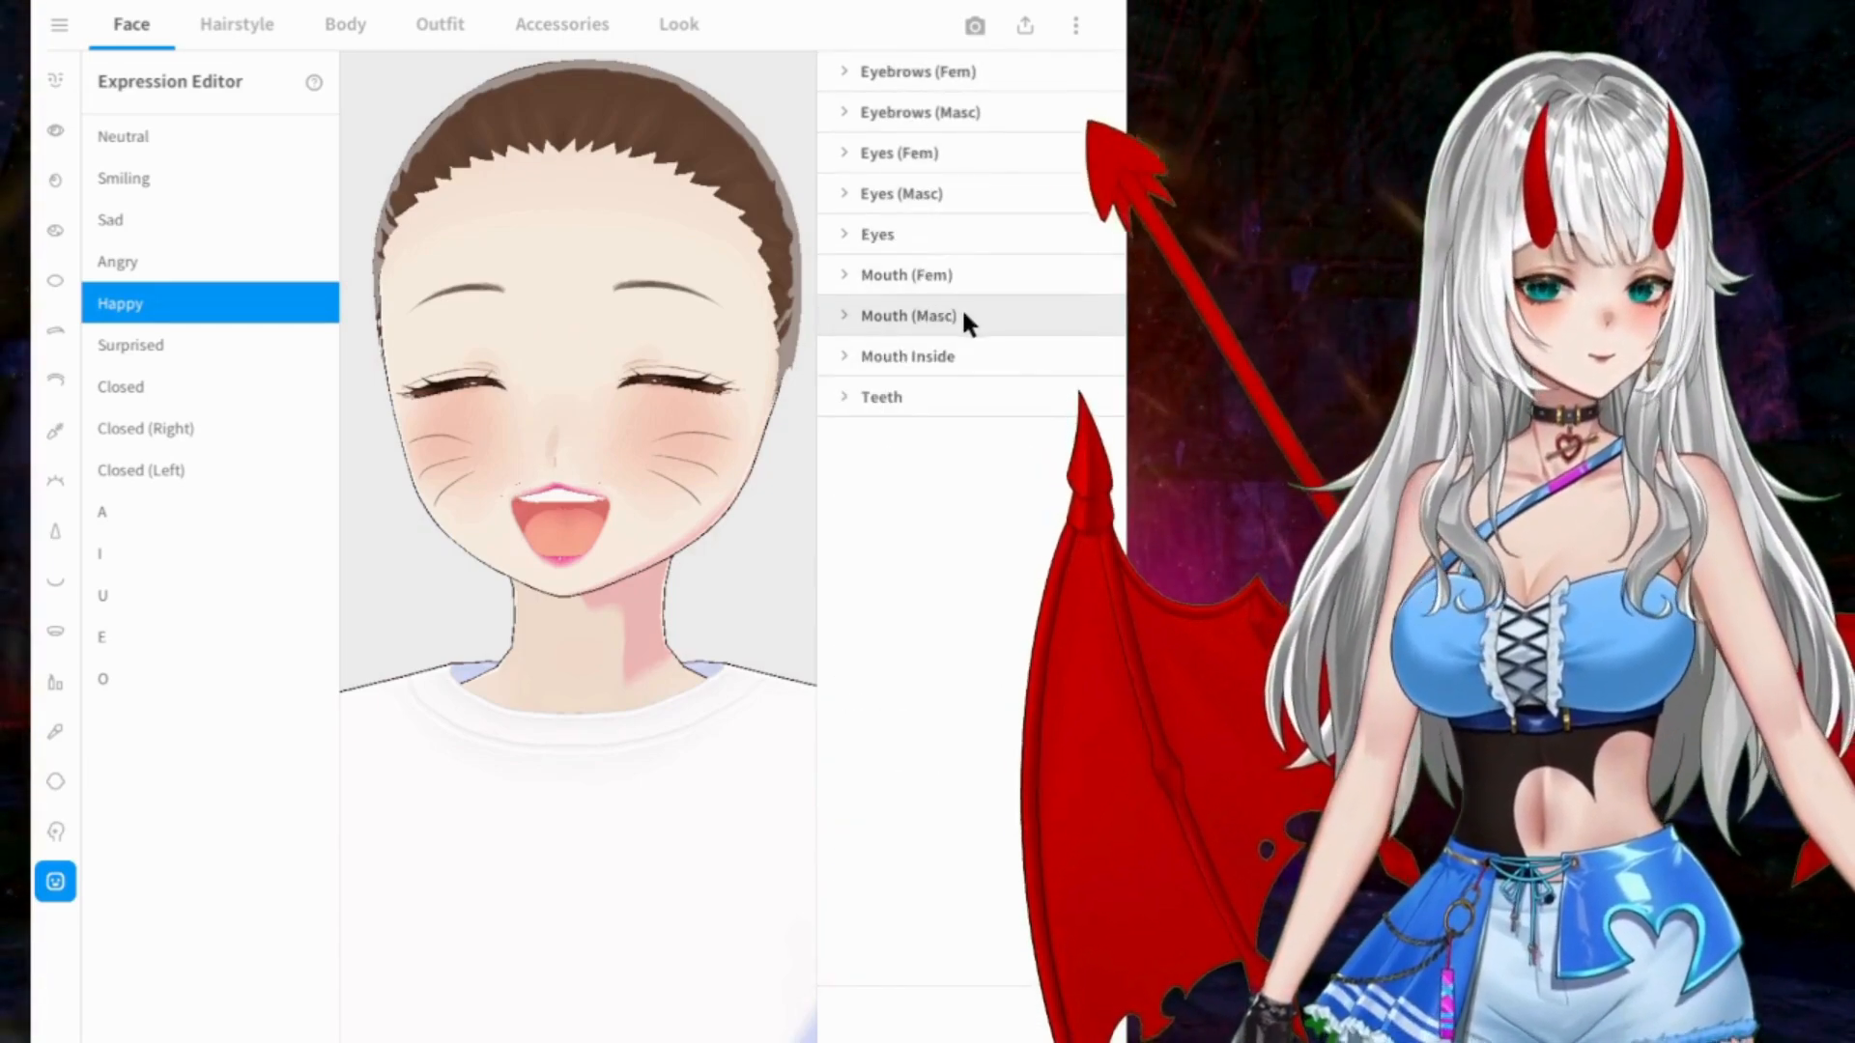
left_click(951, 397)
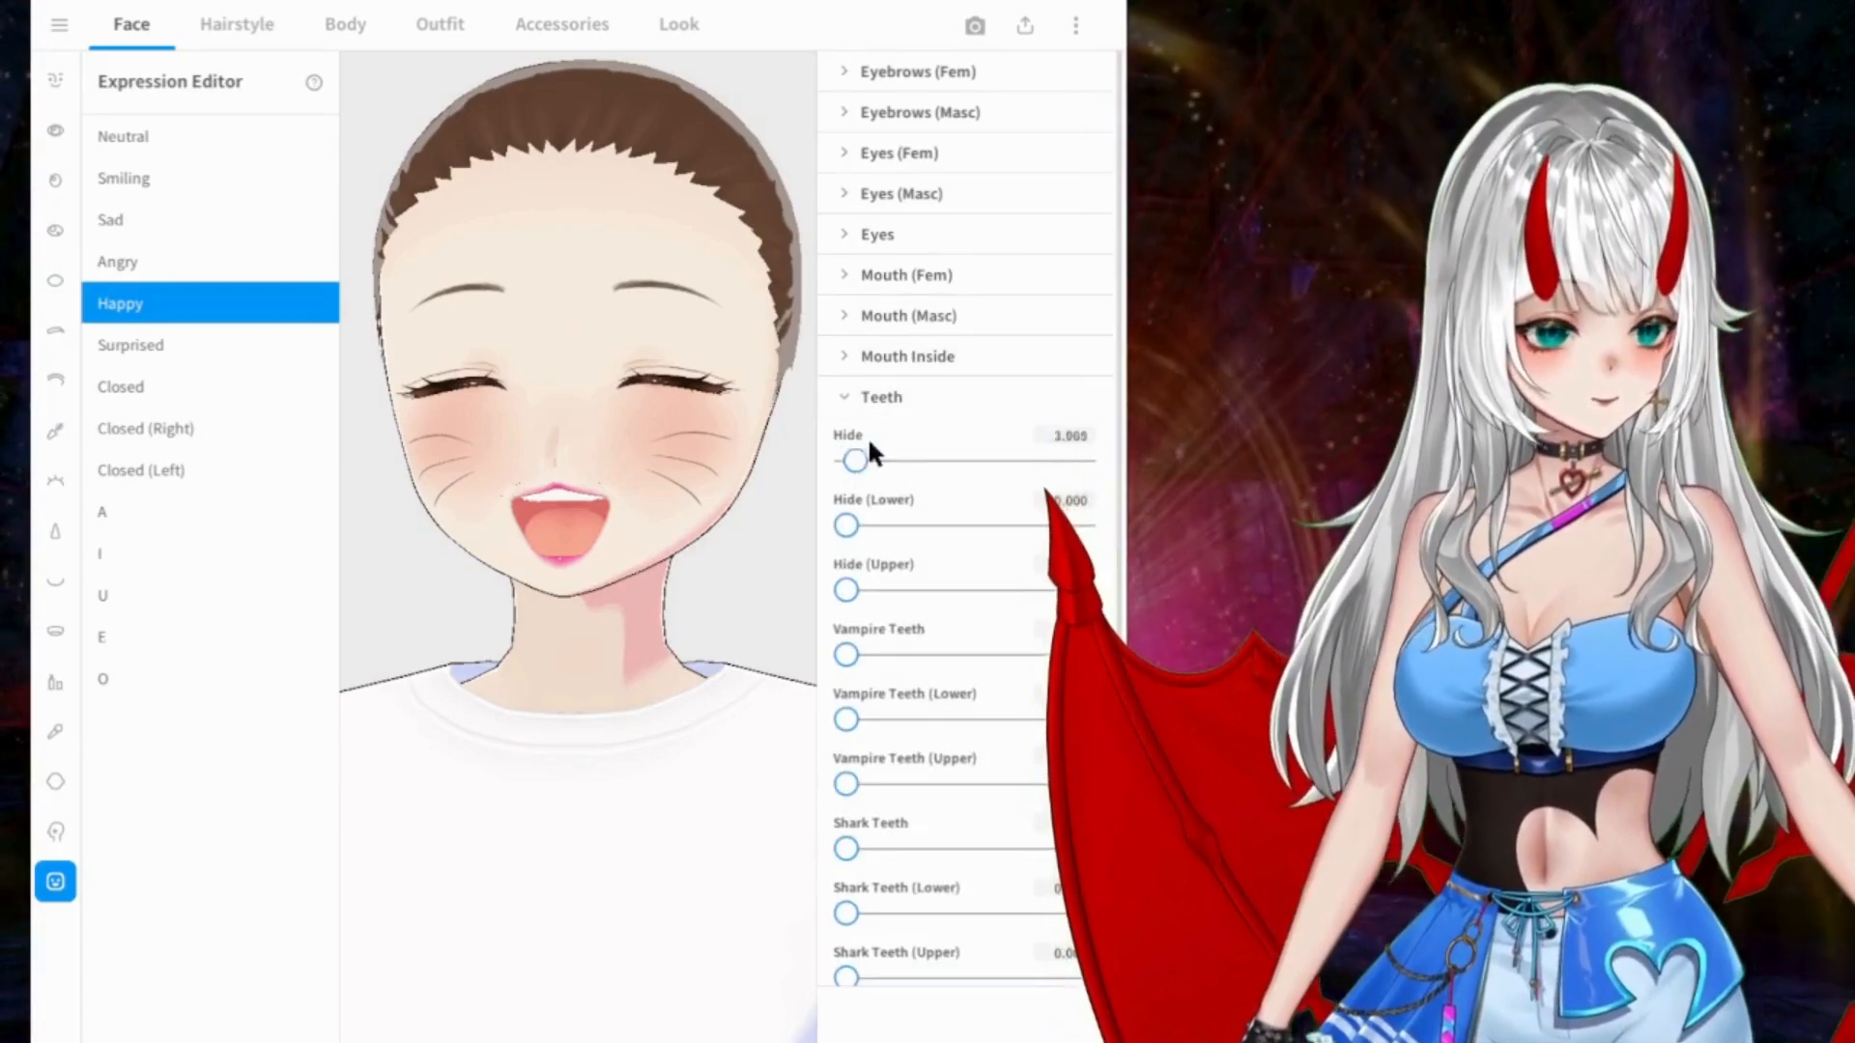
left_click_drag(847, 526, 942, 522)
Step: Try the Vampire Teeth, Shark Teeth and Front Tooth Fang values on the Happy expression, returning each to 0
left_click_drag(854, 657, 1082, 655)
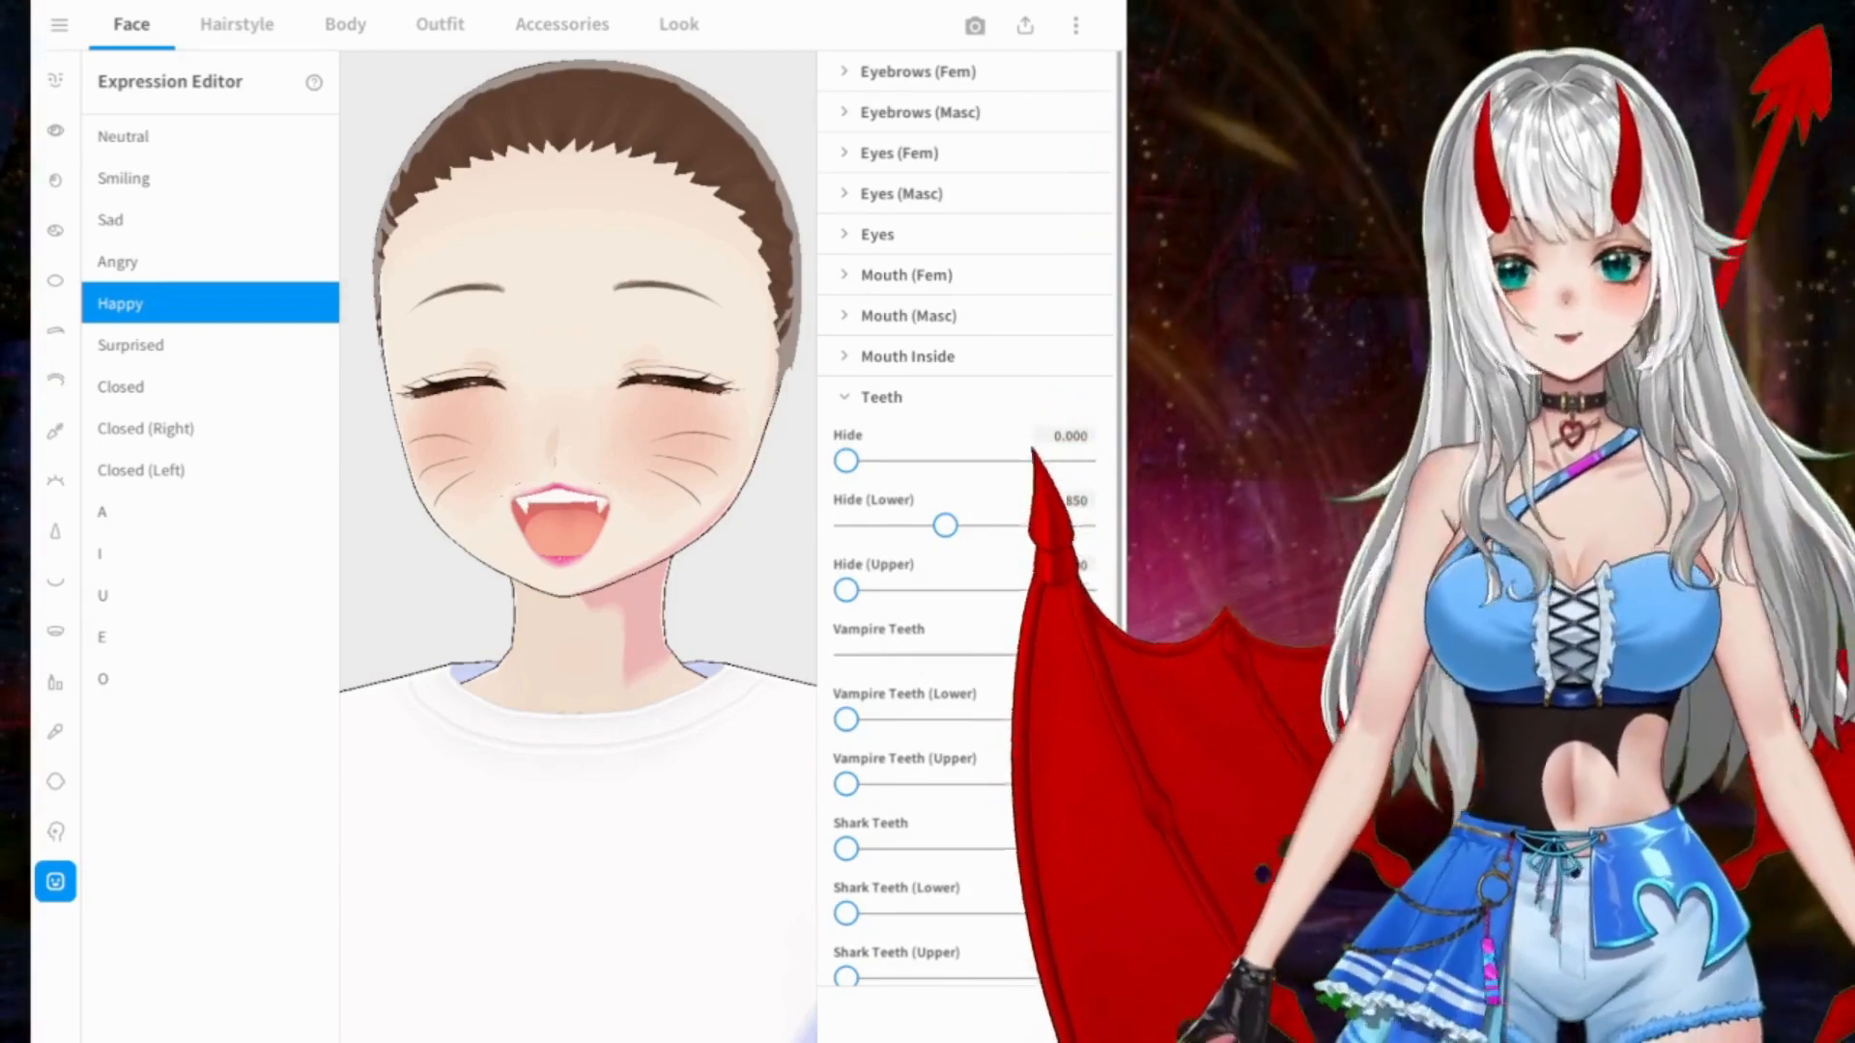
left_click_drag(1082, 655, 747, 692)
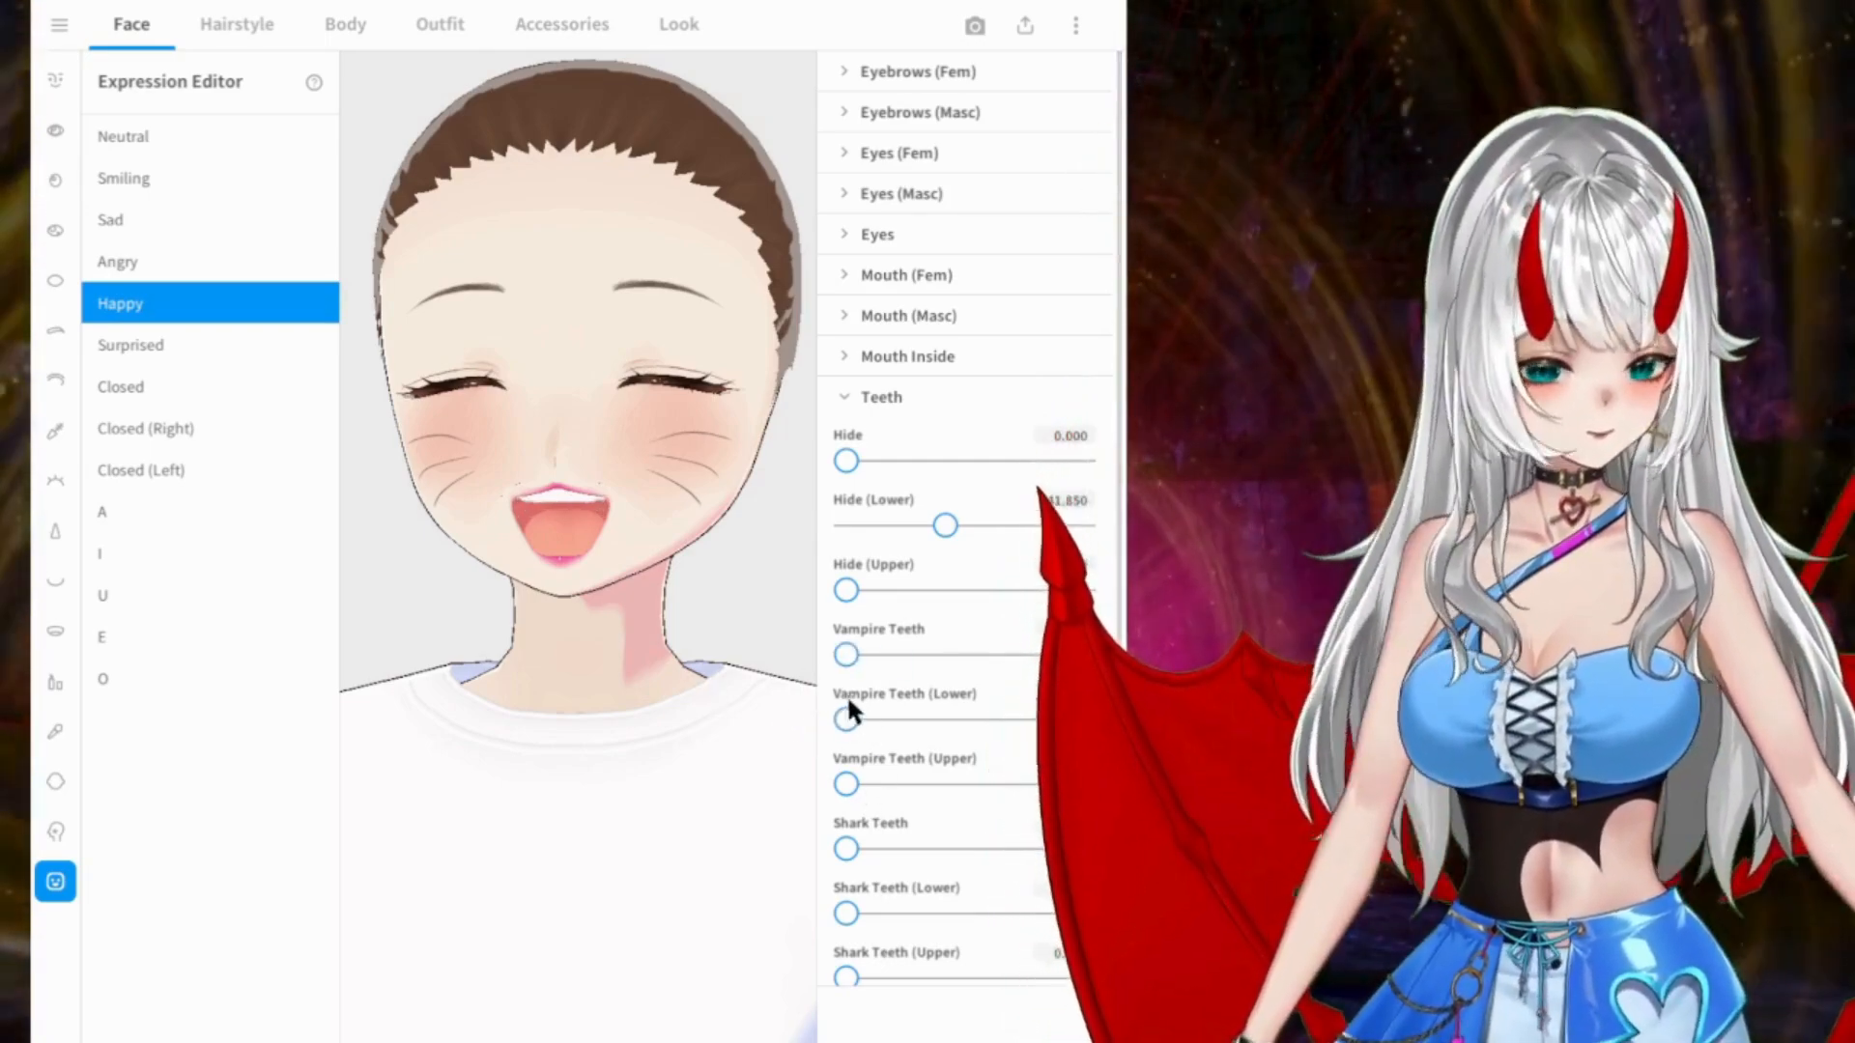
scroll(908, 725, "down", 3)
left_click_drag(850, 588, 739, 595)
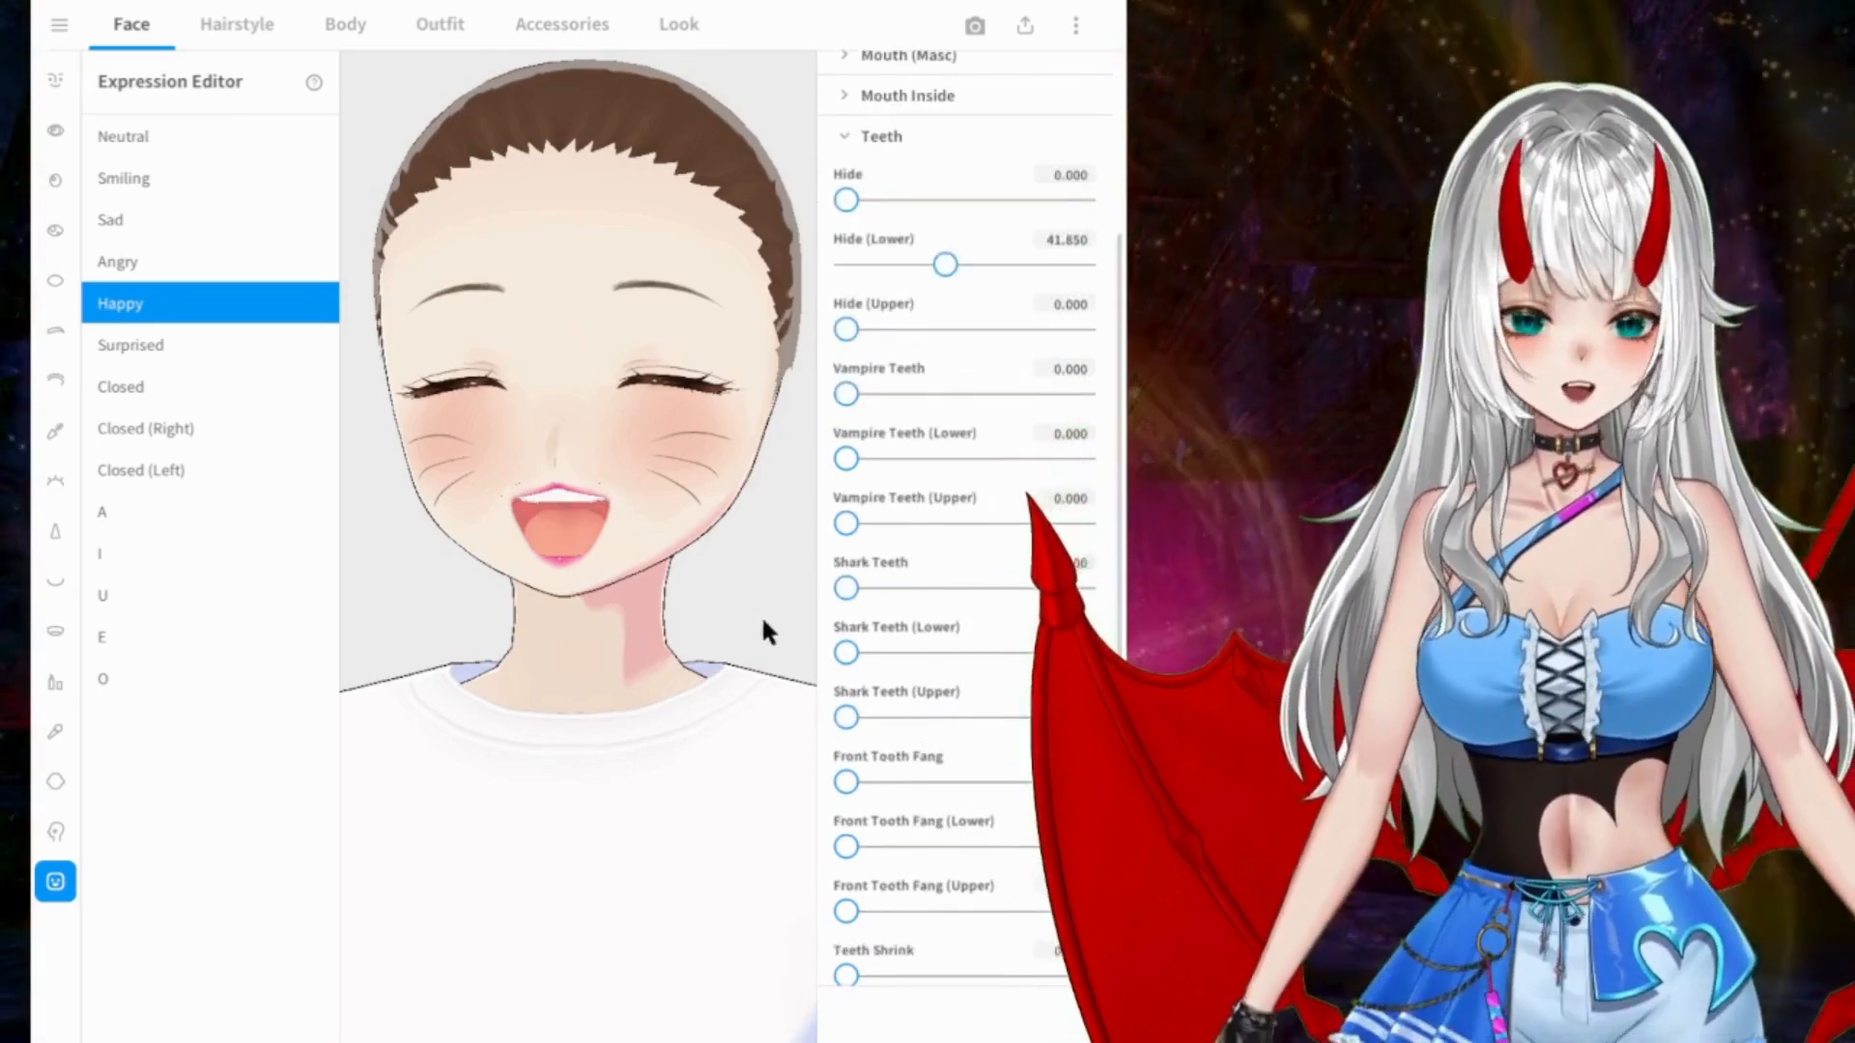
scroll(856, 804, "down", 2)
left_click_drag(846, 640, 808, 688)
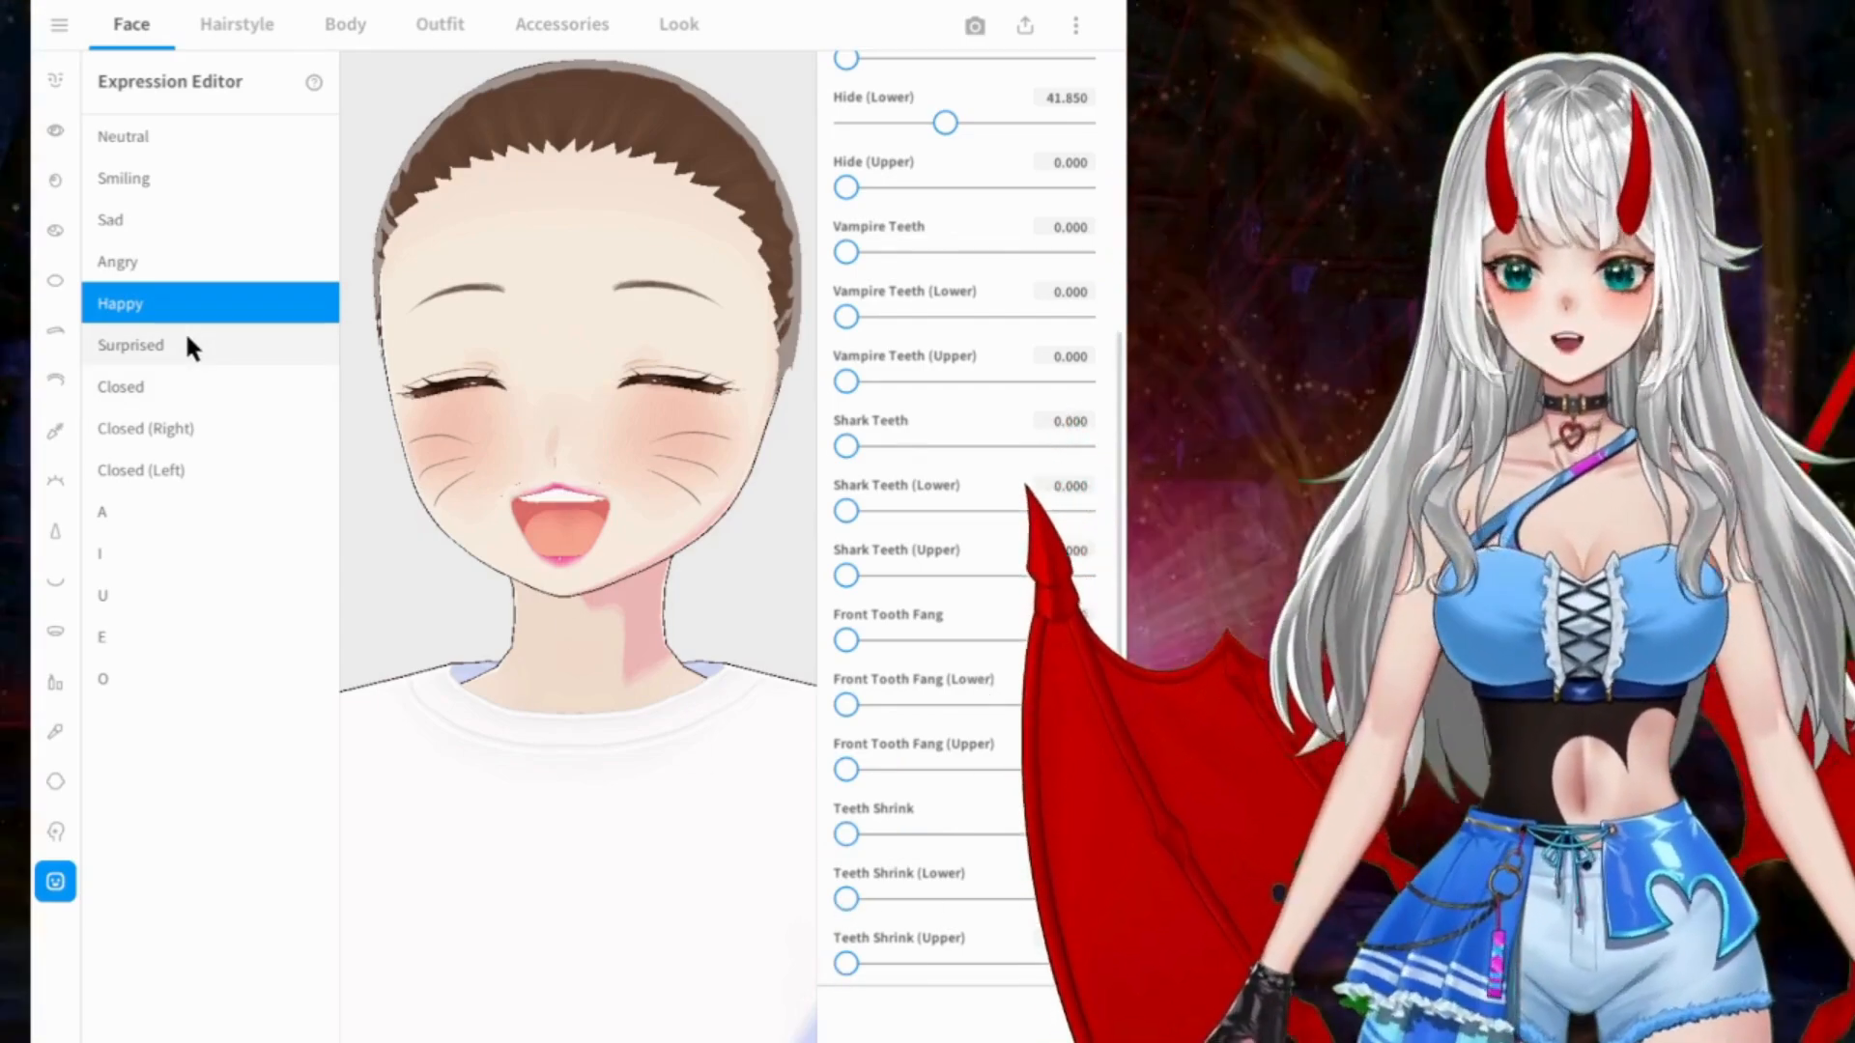
Step: Select the Surprised expression and raise its masculine Surprised eye value to the maximum
left_click(189, 346)
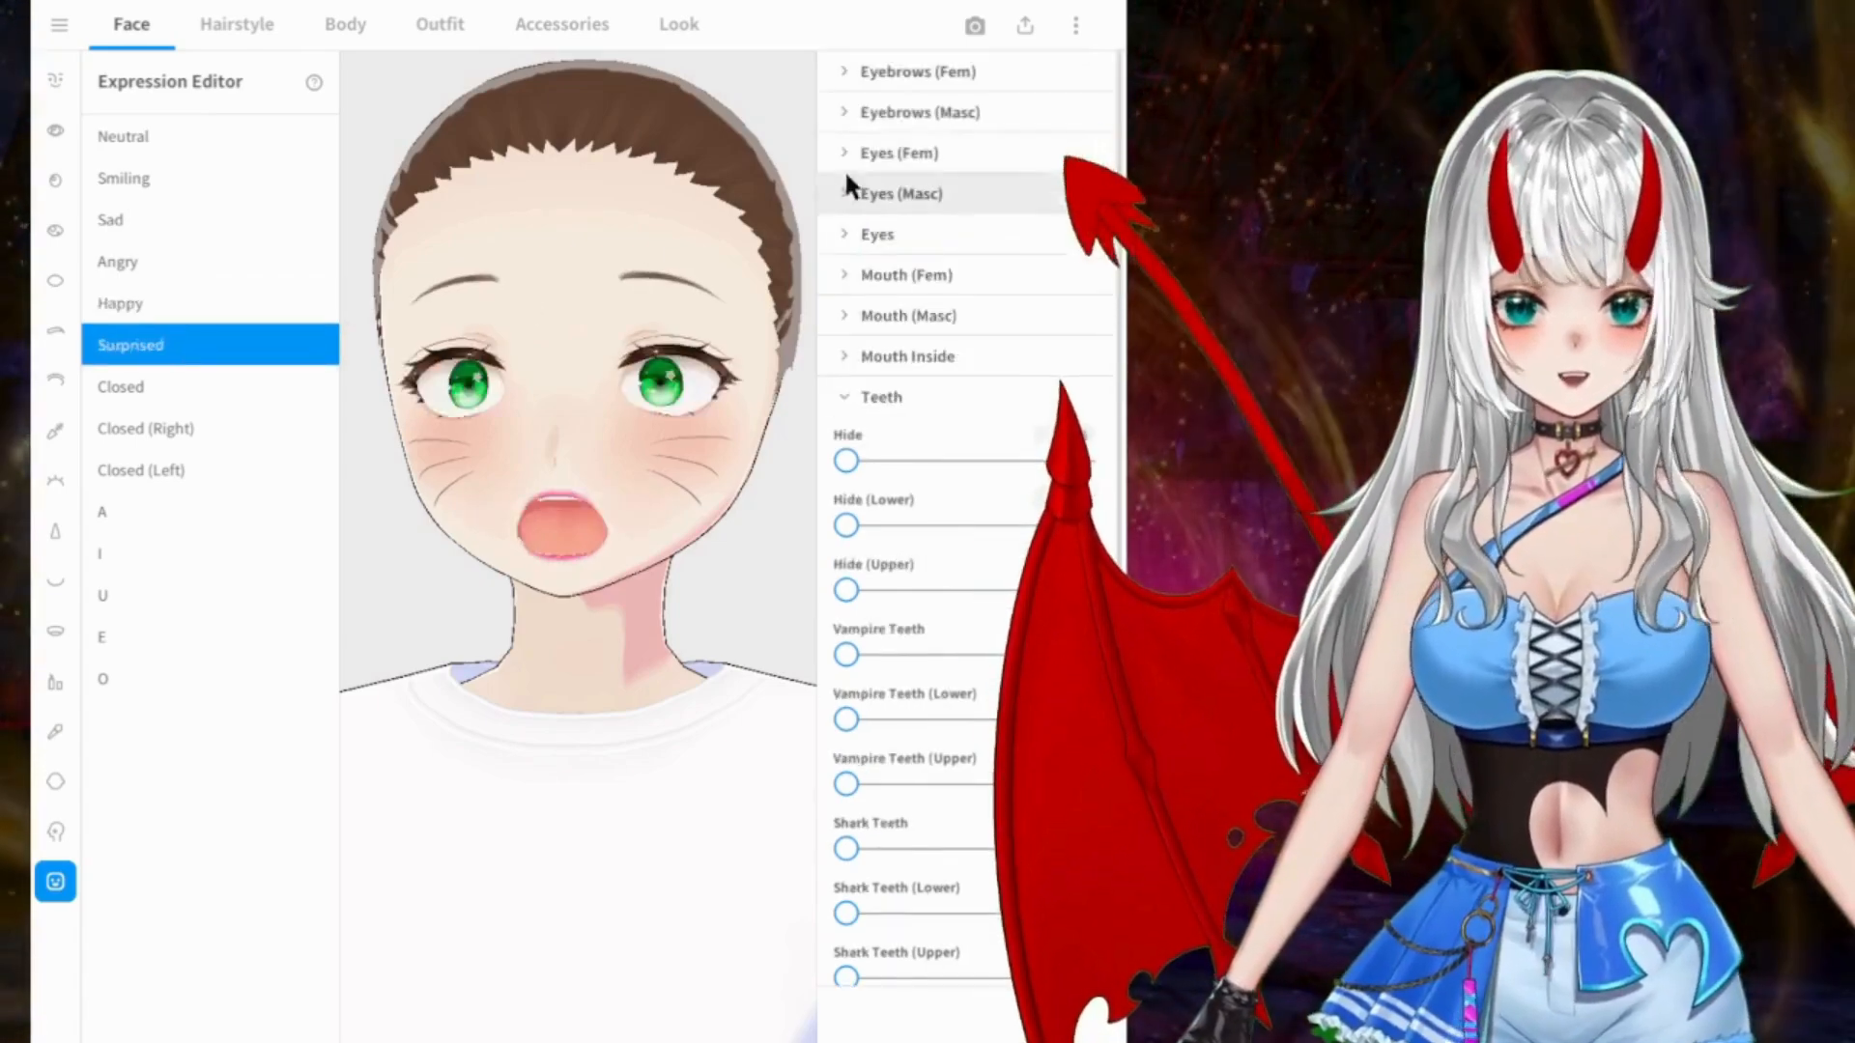
left_click(900, 394)
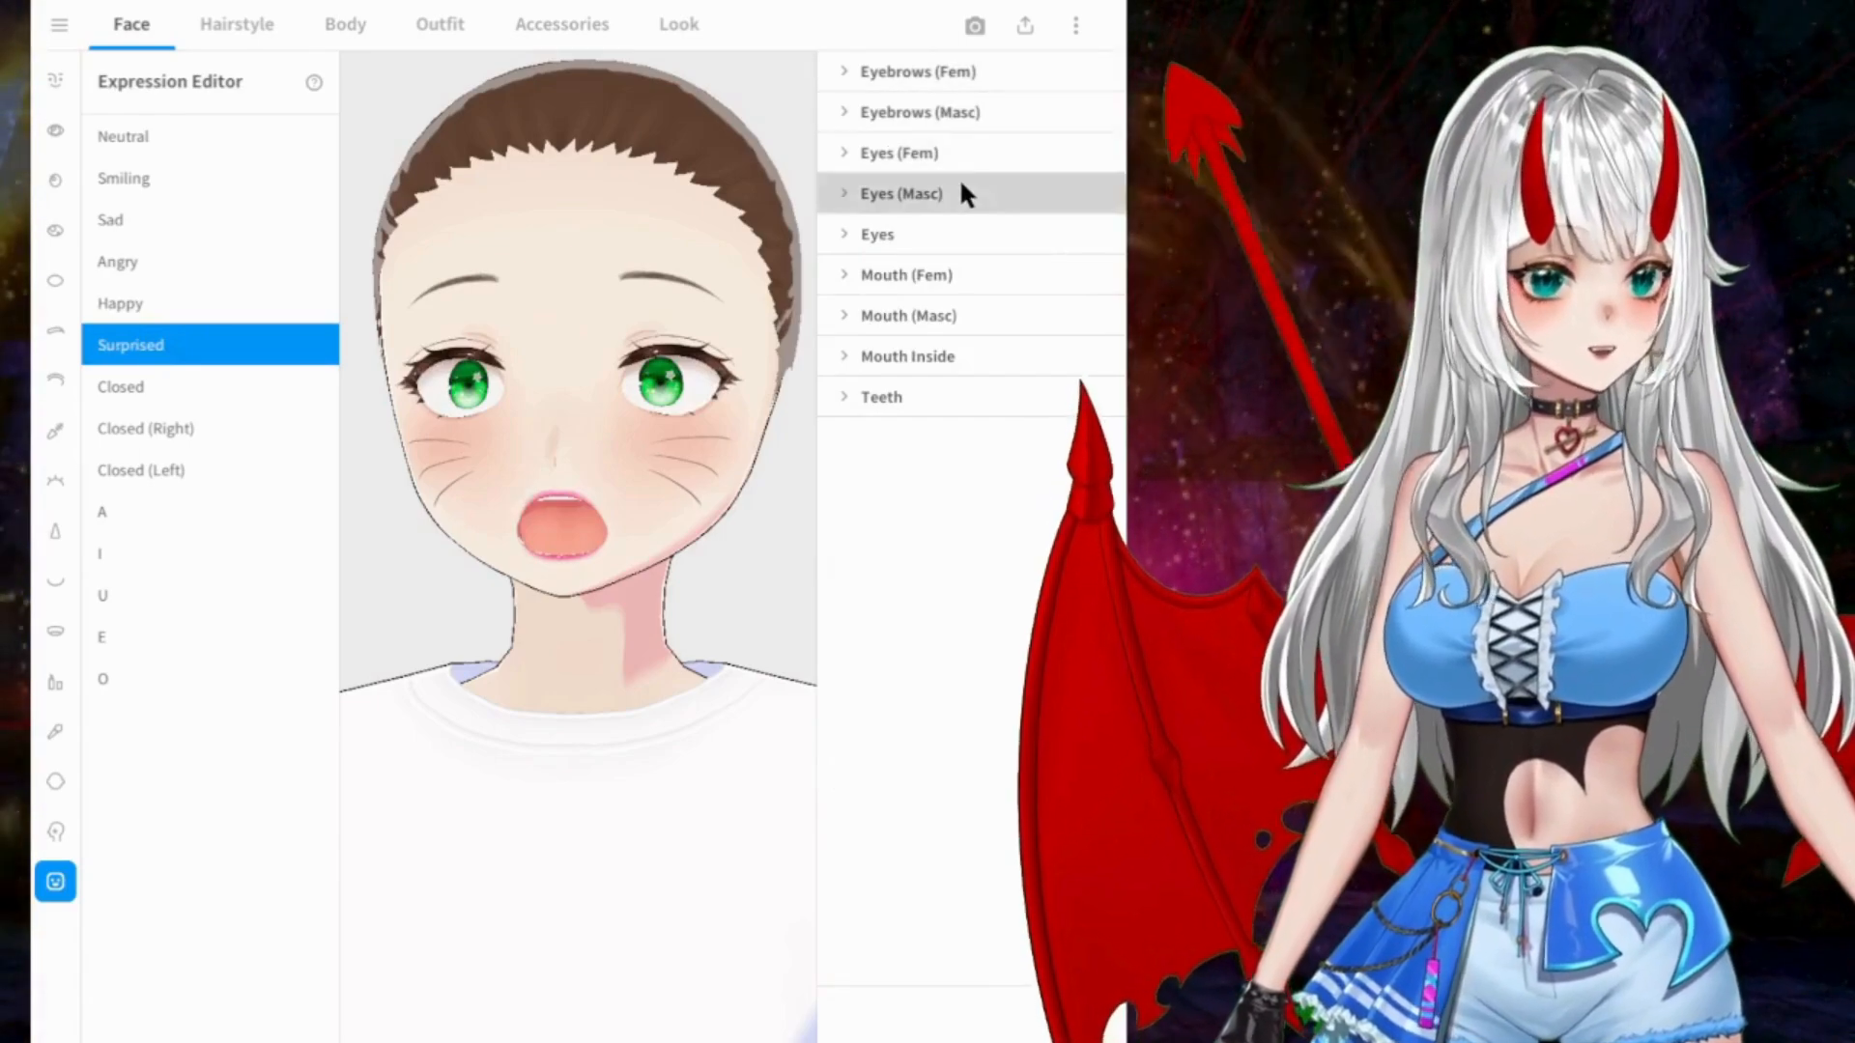
left_click(960, 191)
left_click_drag(845, 645, 1102, 646)
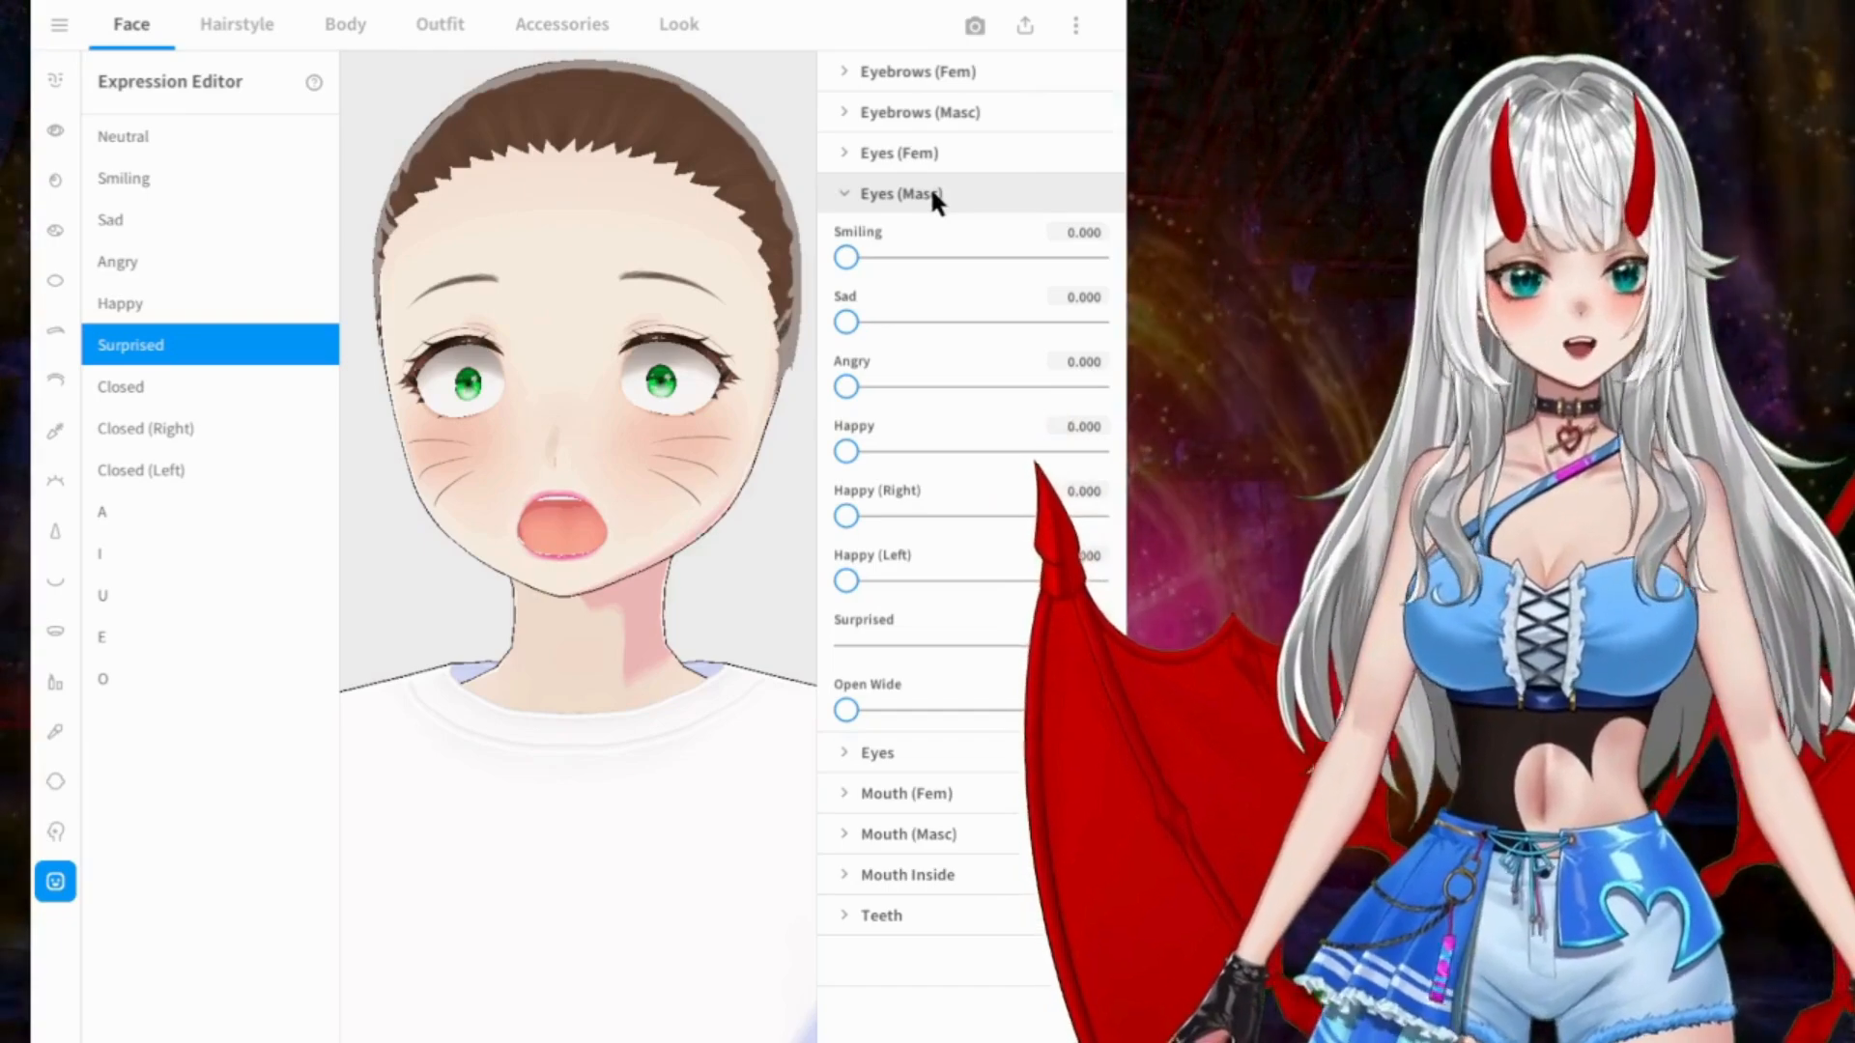
left_click(932, 195)
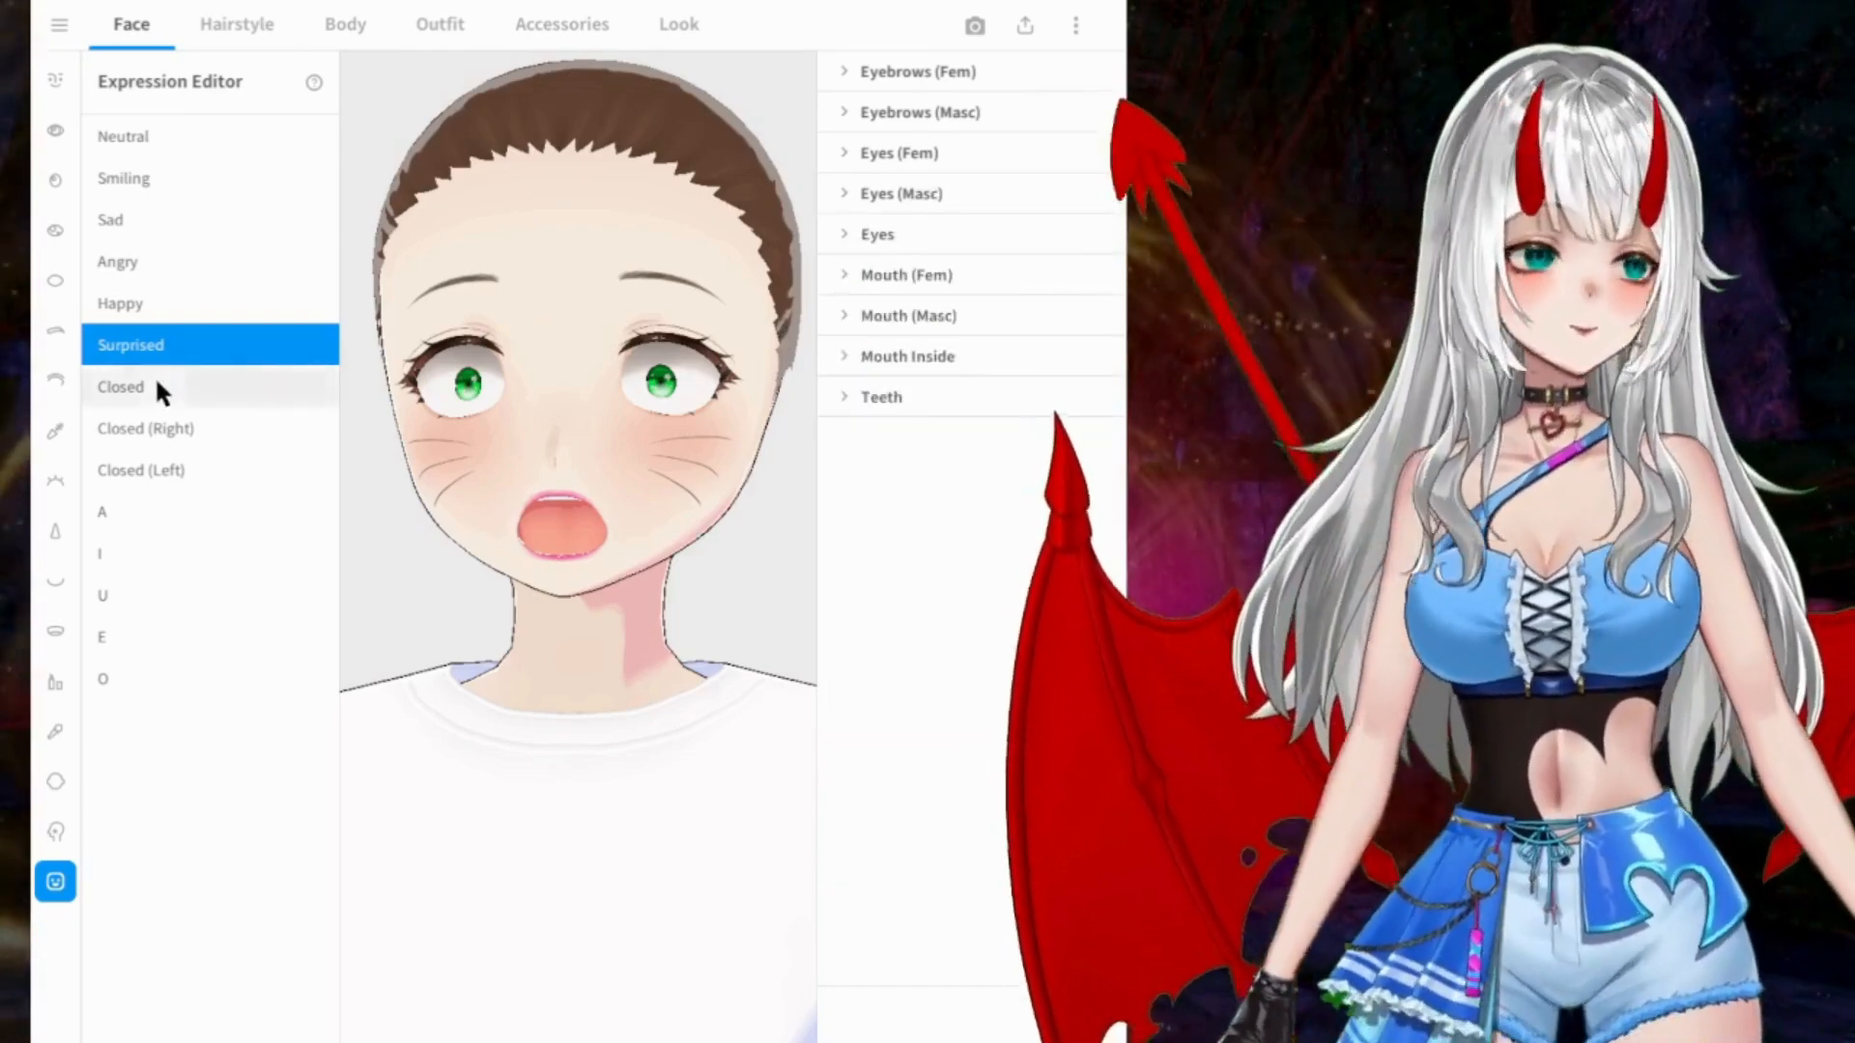
Step: Select the Closed expression and try its feminine Happy (Left) eye value, returning it to 0
left_click(157, 384)
left_click(1030, 64)
left_click(1030, 64)
left_click(961, 153)
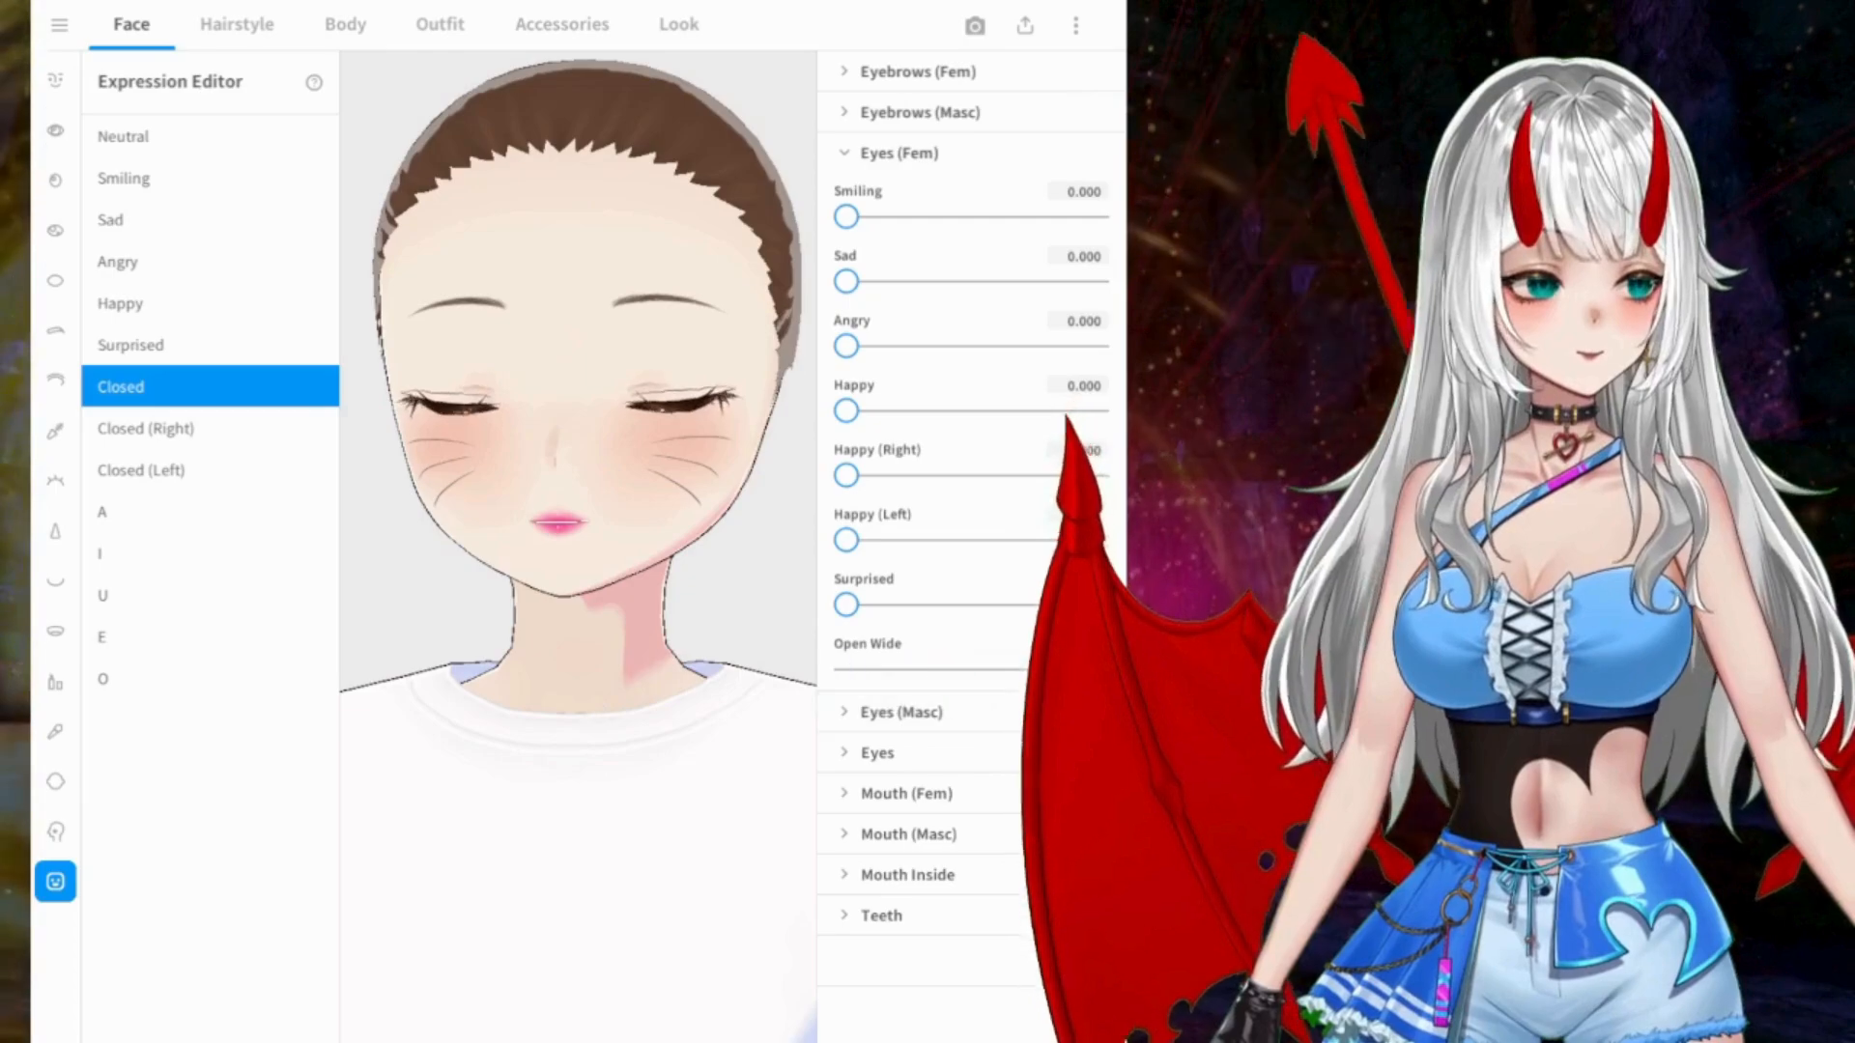
mouse_move(604, 454)
left_mouse_down()
mouse_move(540, 461)
mouse_move(593, 456)
left_mouse_up()
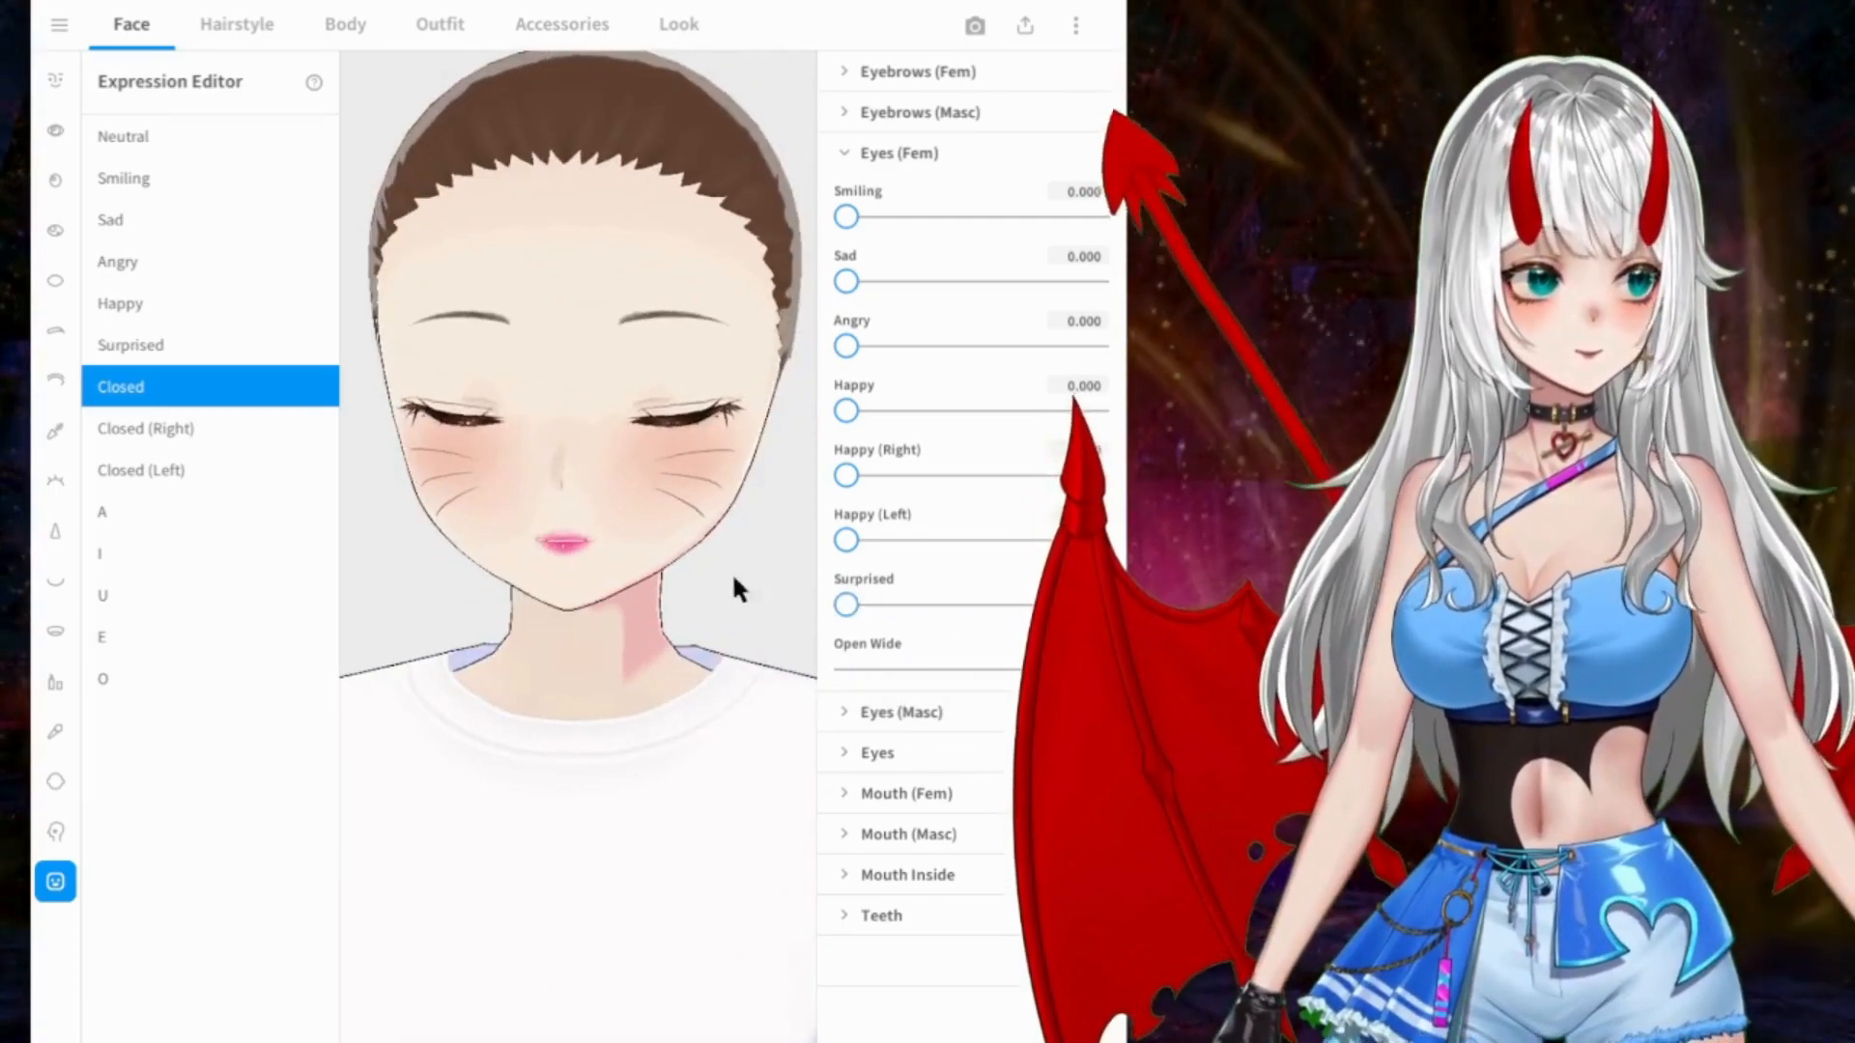
left_click_drag(847, 540, 971, 540)
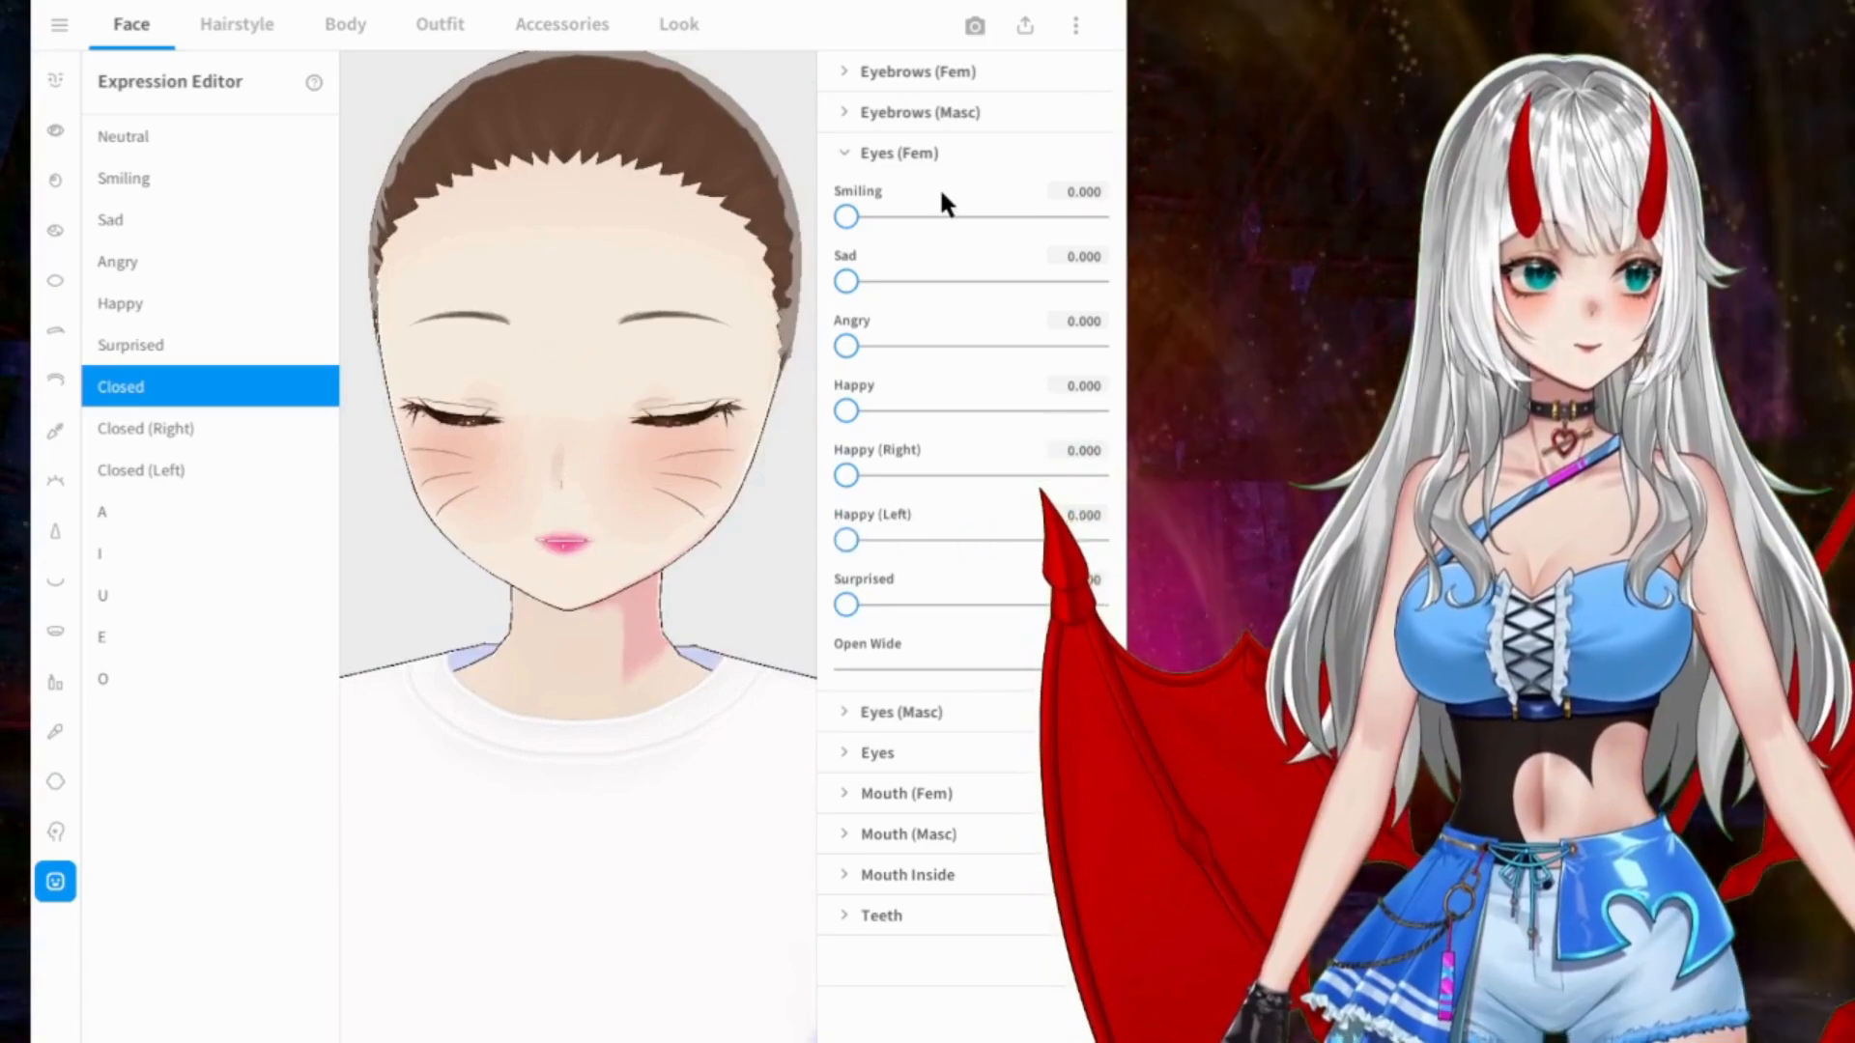
left_click(927, 153)
Step: Preview the Closed (Right), Closed (Left), A, I, U and O expressions, finishing on Neutral
left_click(205, 427)
left_click(174, 469)
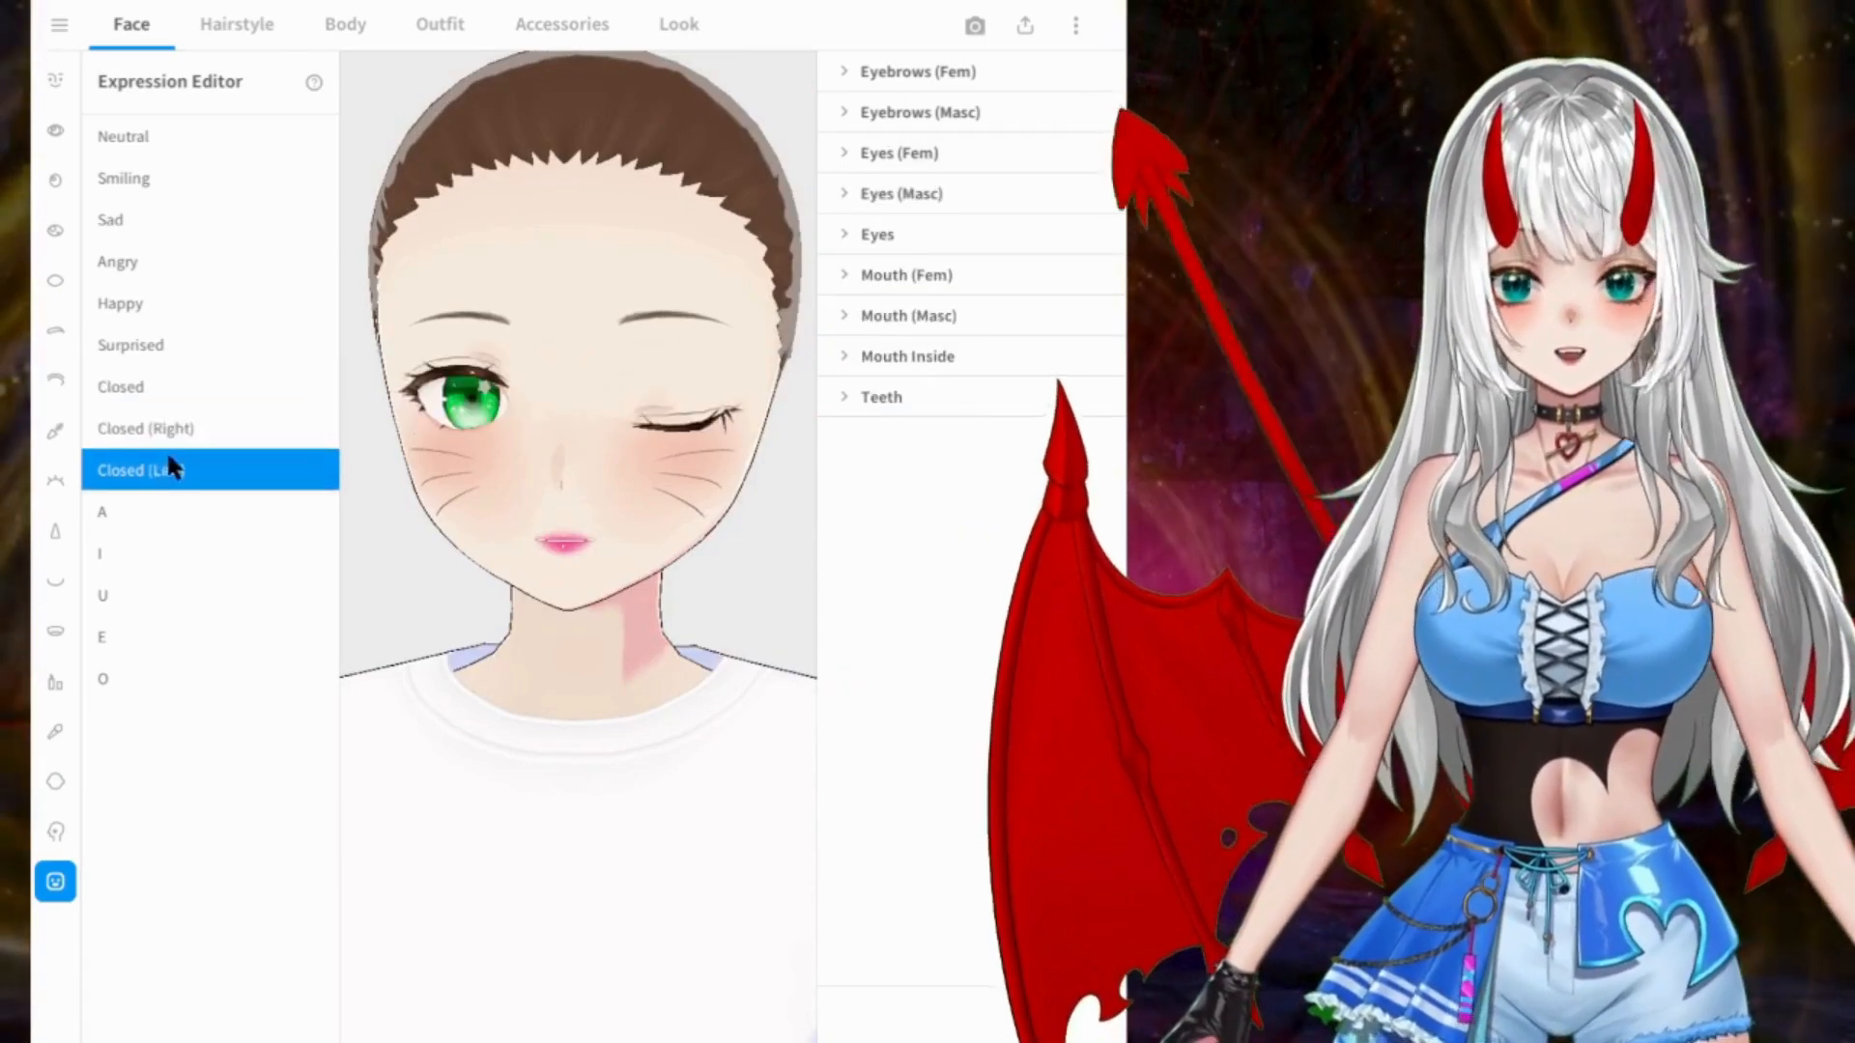
left_click(206, 432)
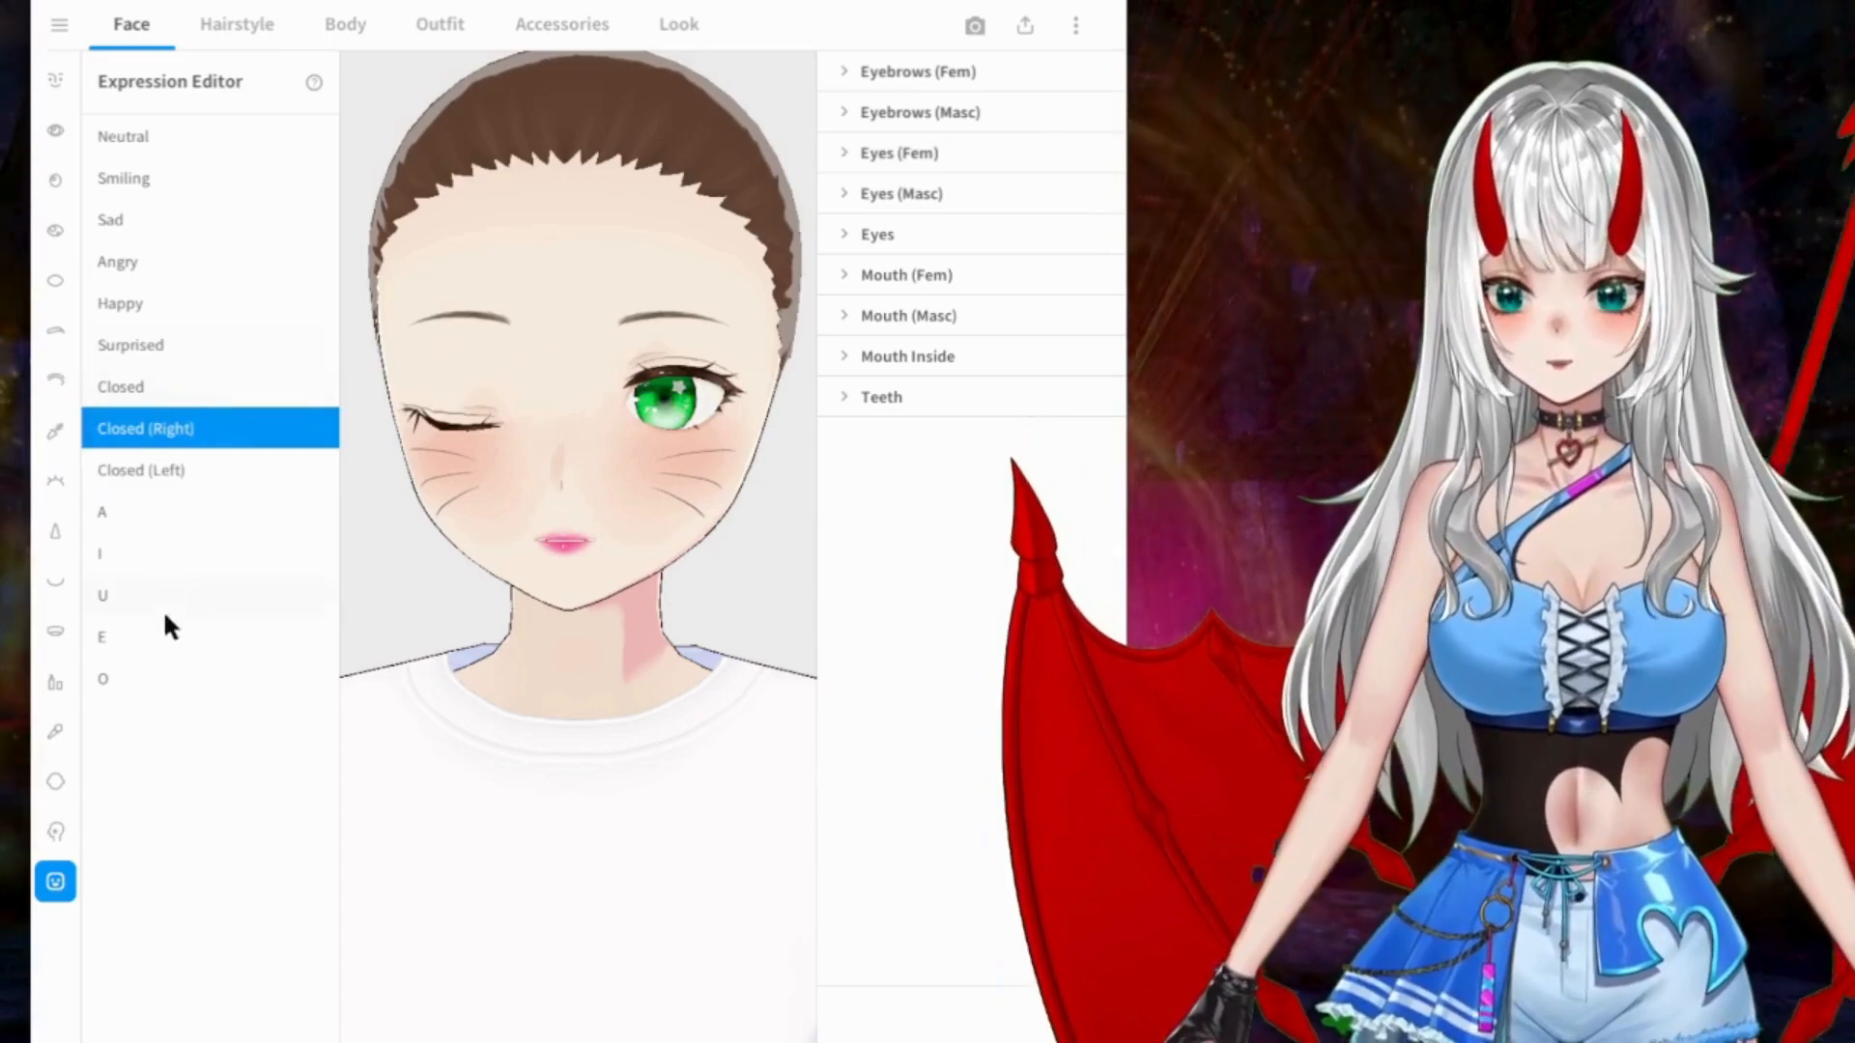
left_click(126, 512)
left_click(136, 552)
left_click(152, 593)
left_click(183, 680)
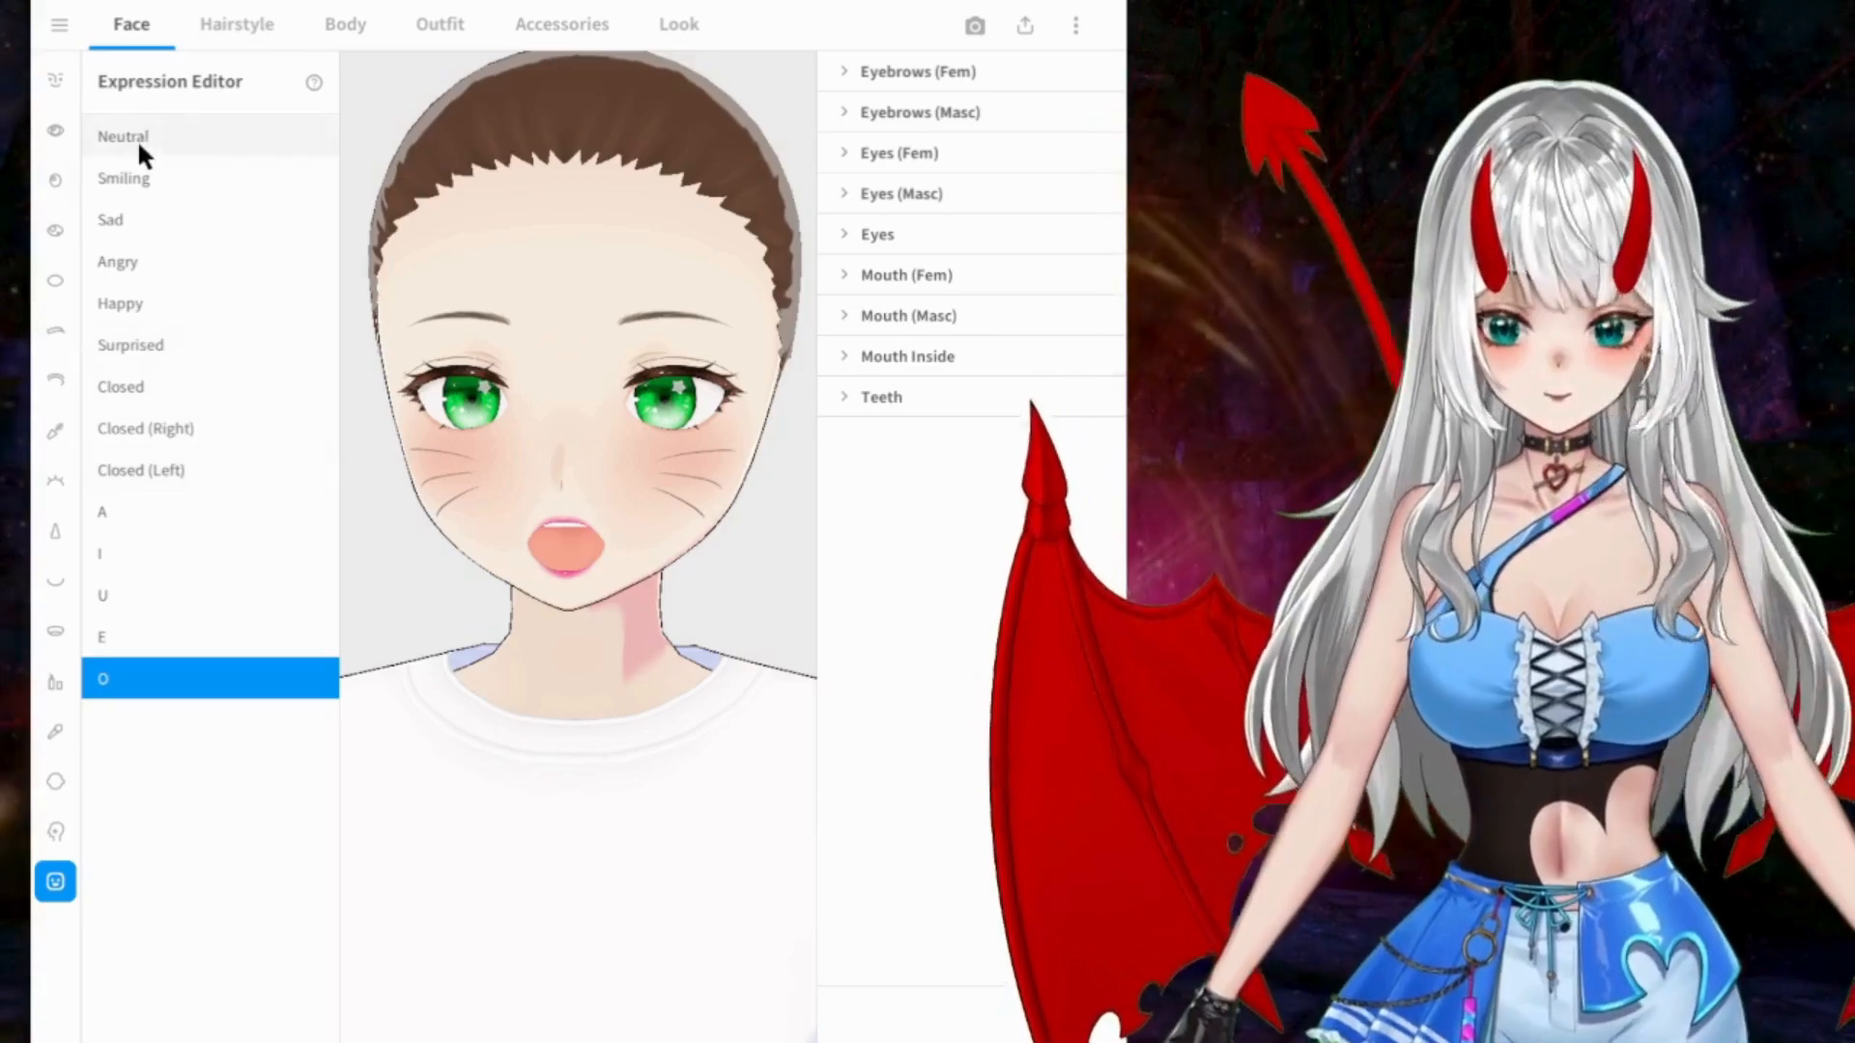
left_click(137, 139)
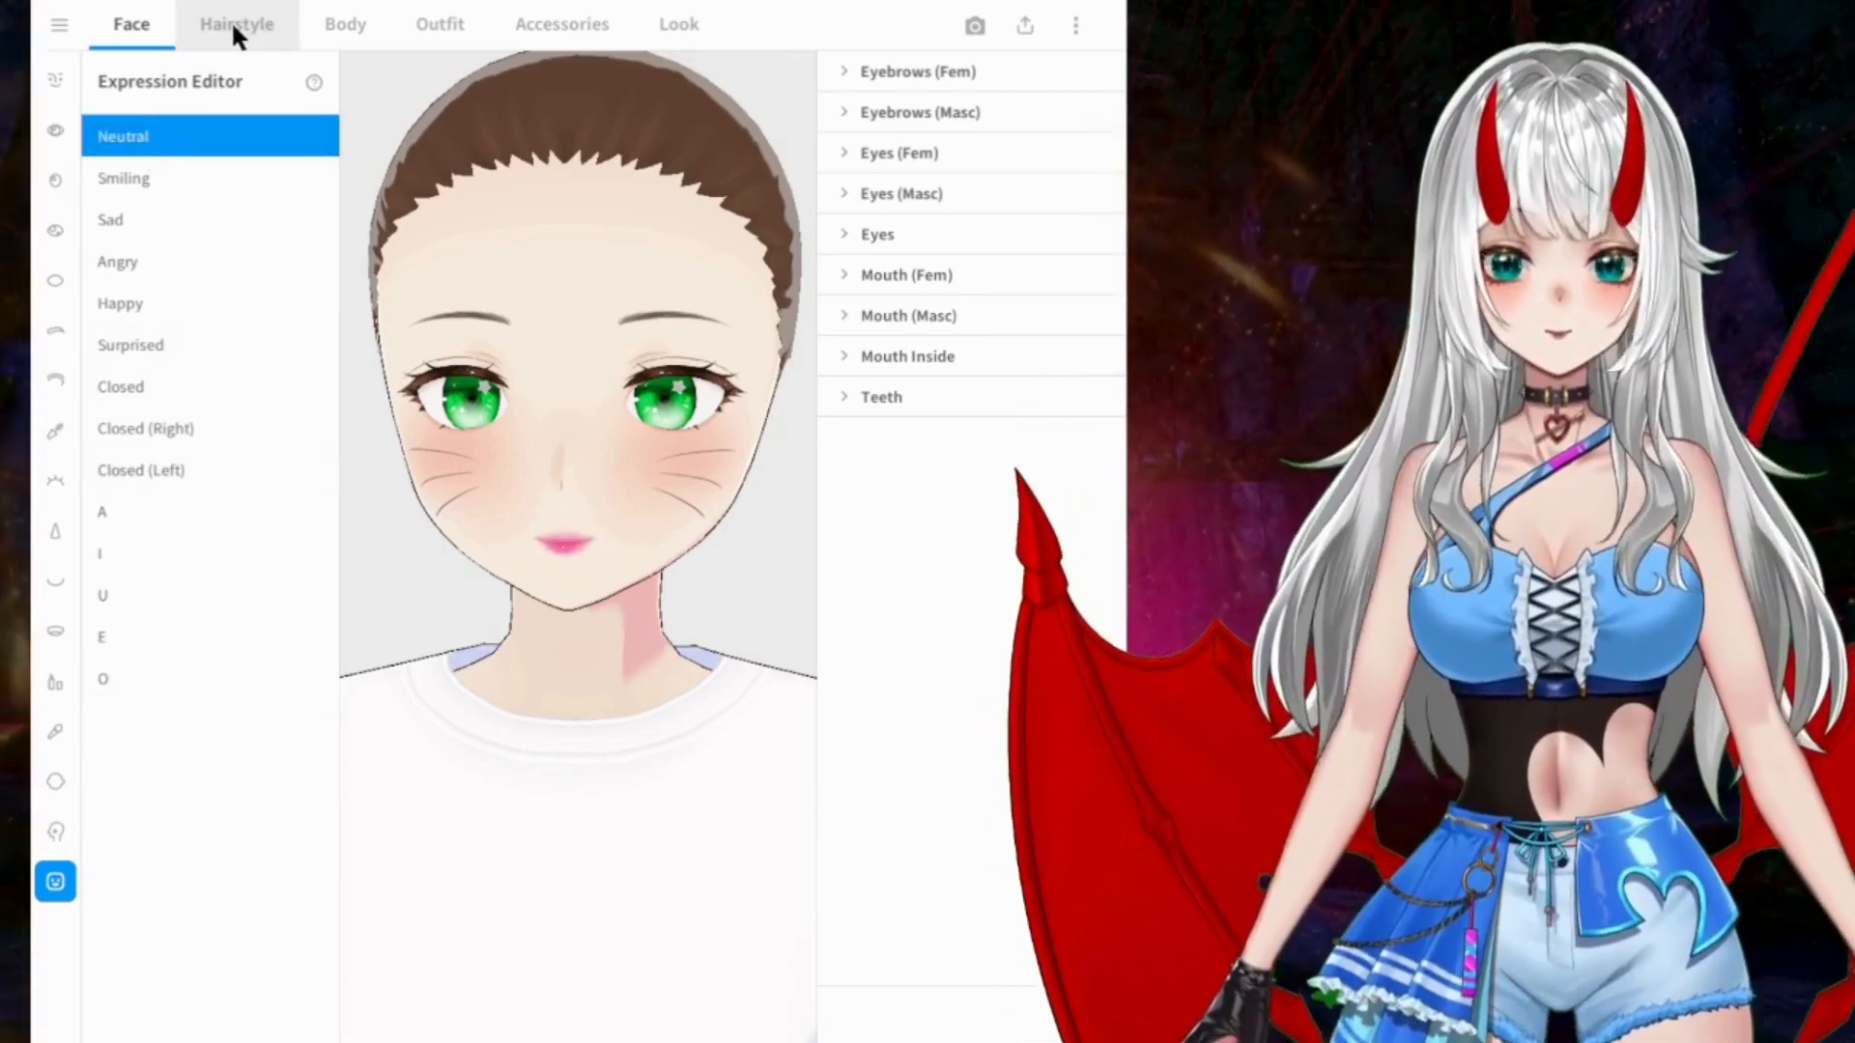
Step: Try the short cropped, long, braided shoulder-length and short full-fringe hairstyle sets on the character
left_click(235, 27)
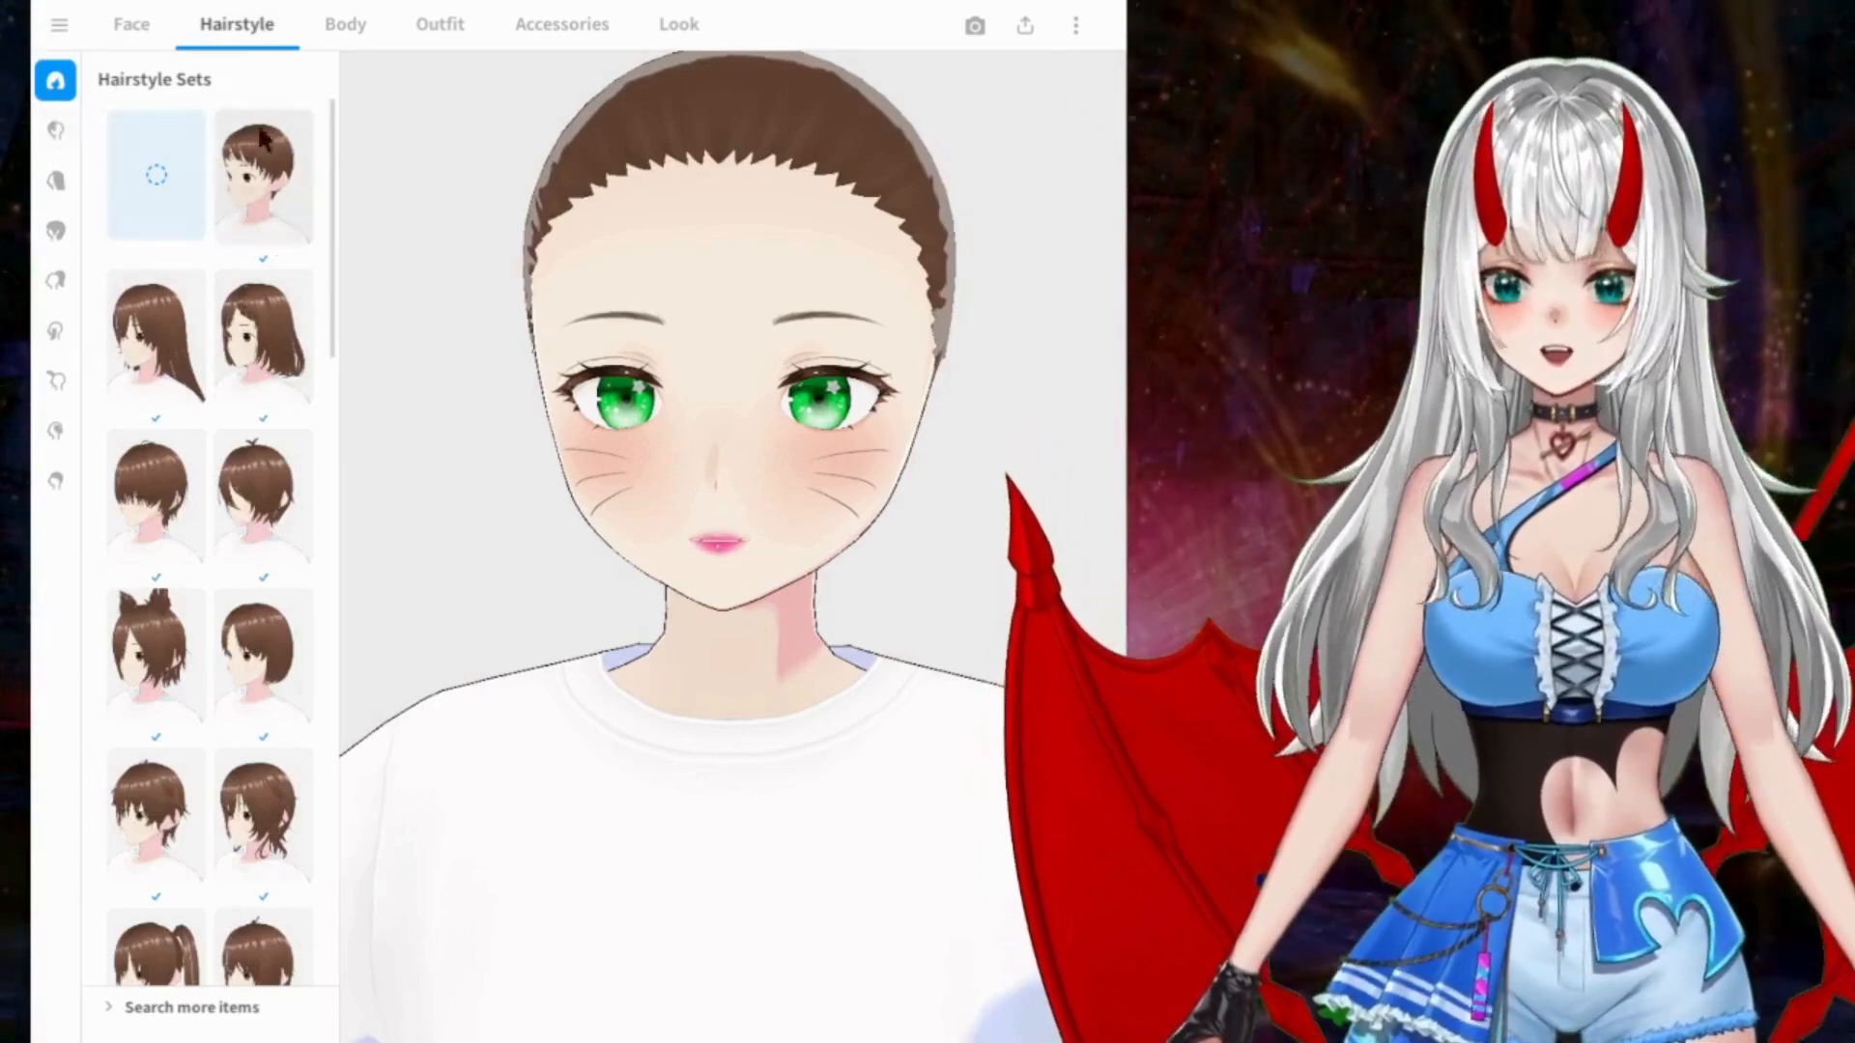
left_click(262, 173)
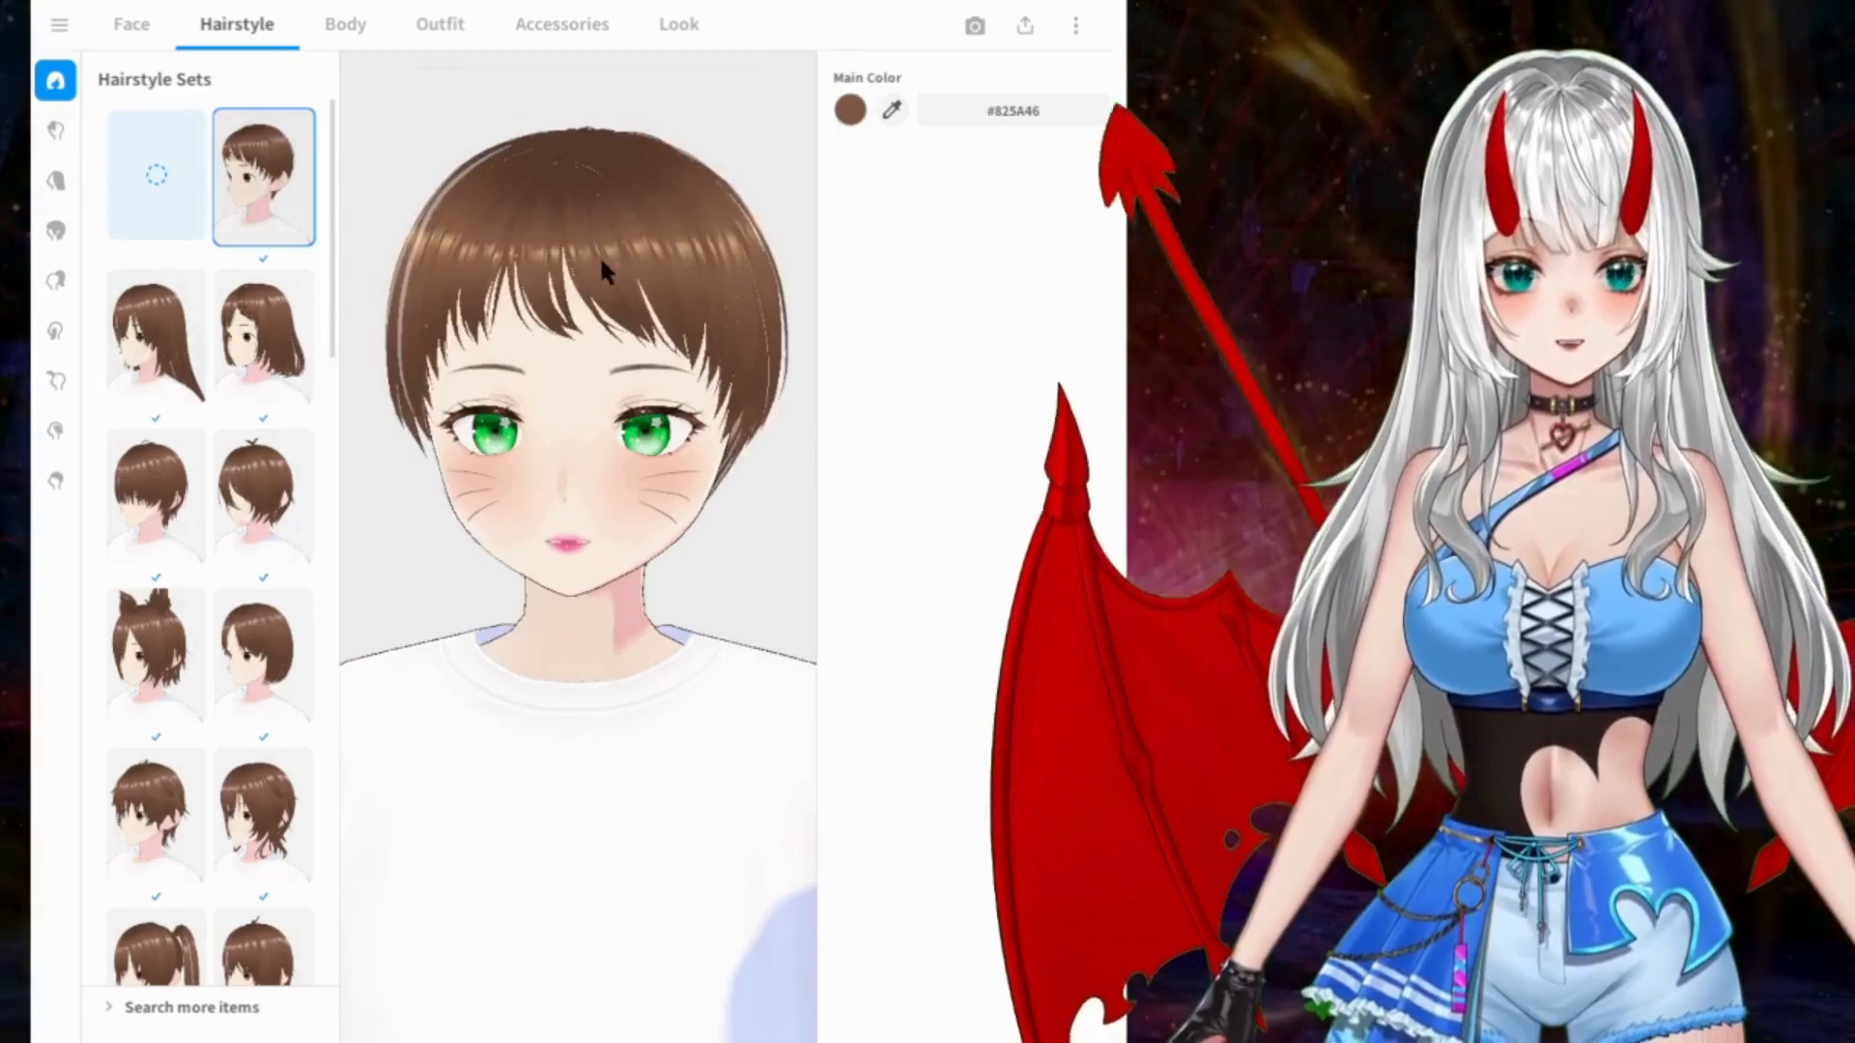
left_click(194, 357)
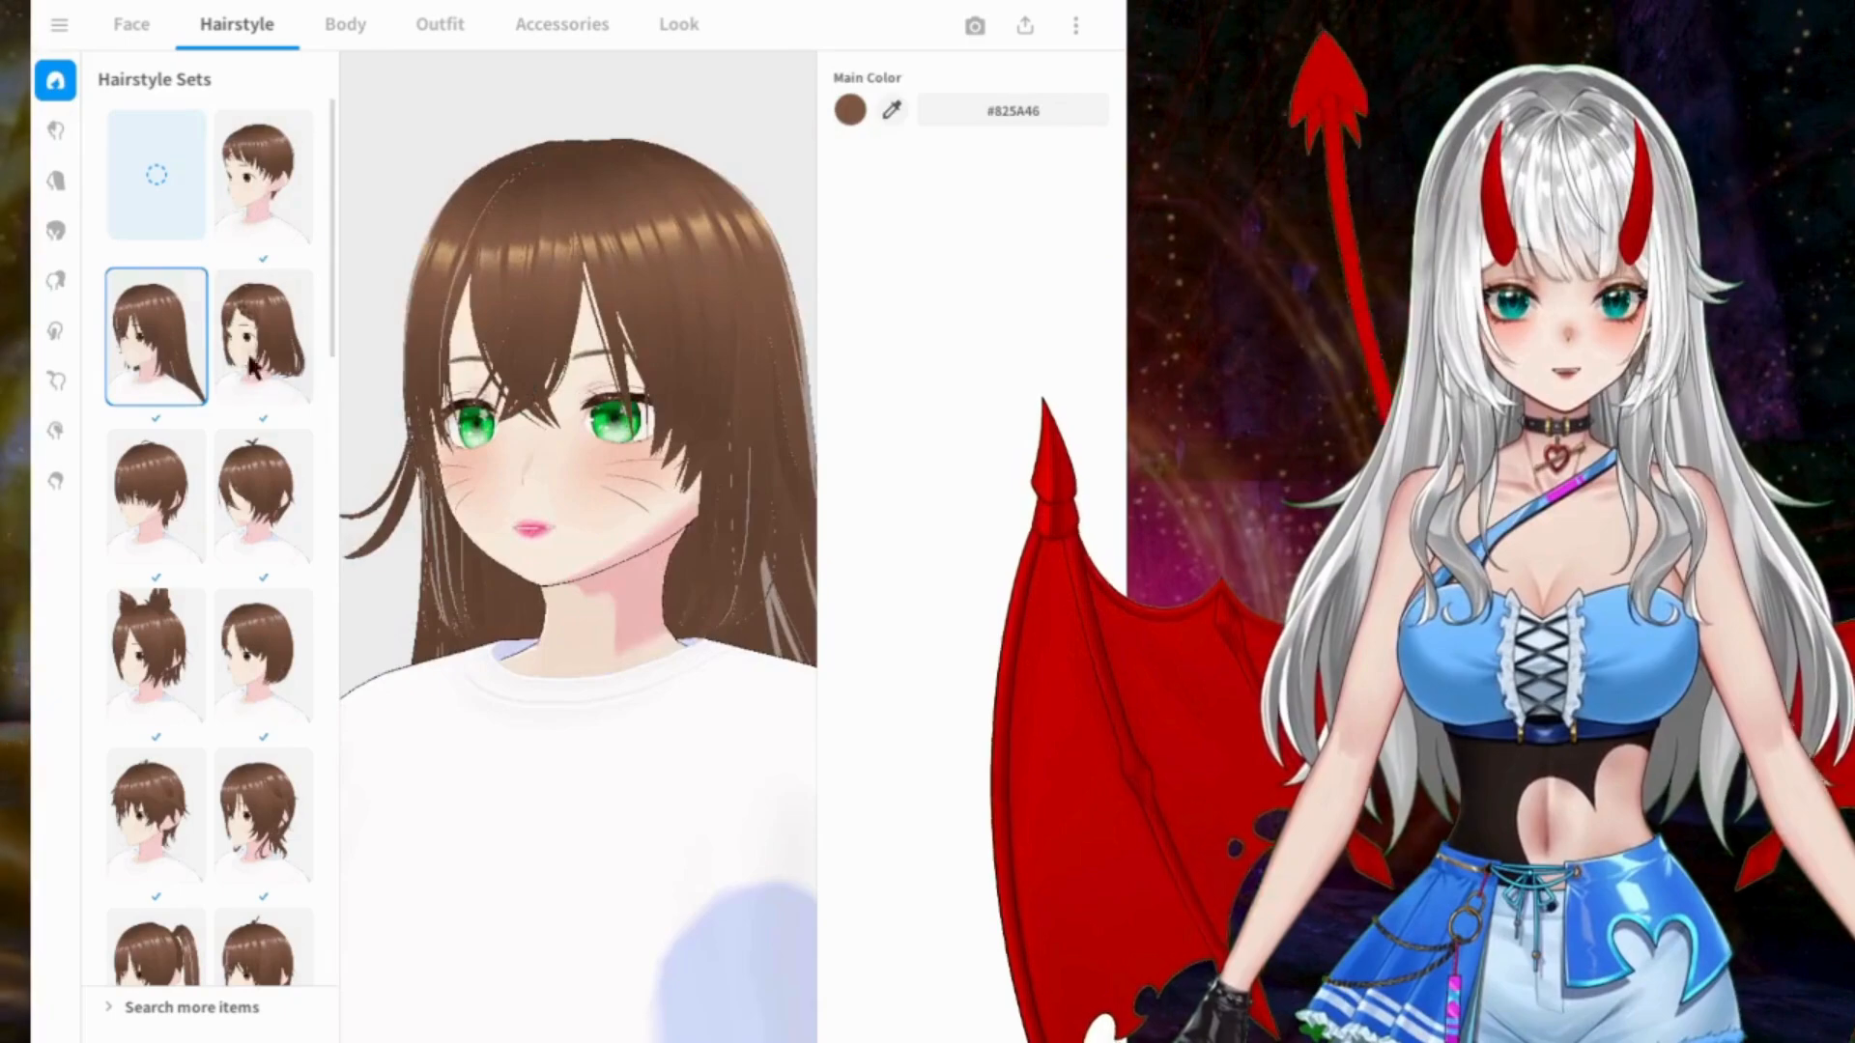
left_click(290, 372)
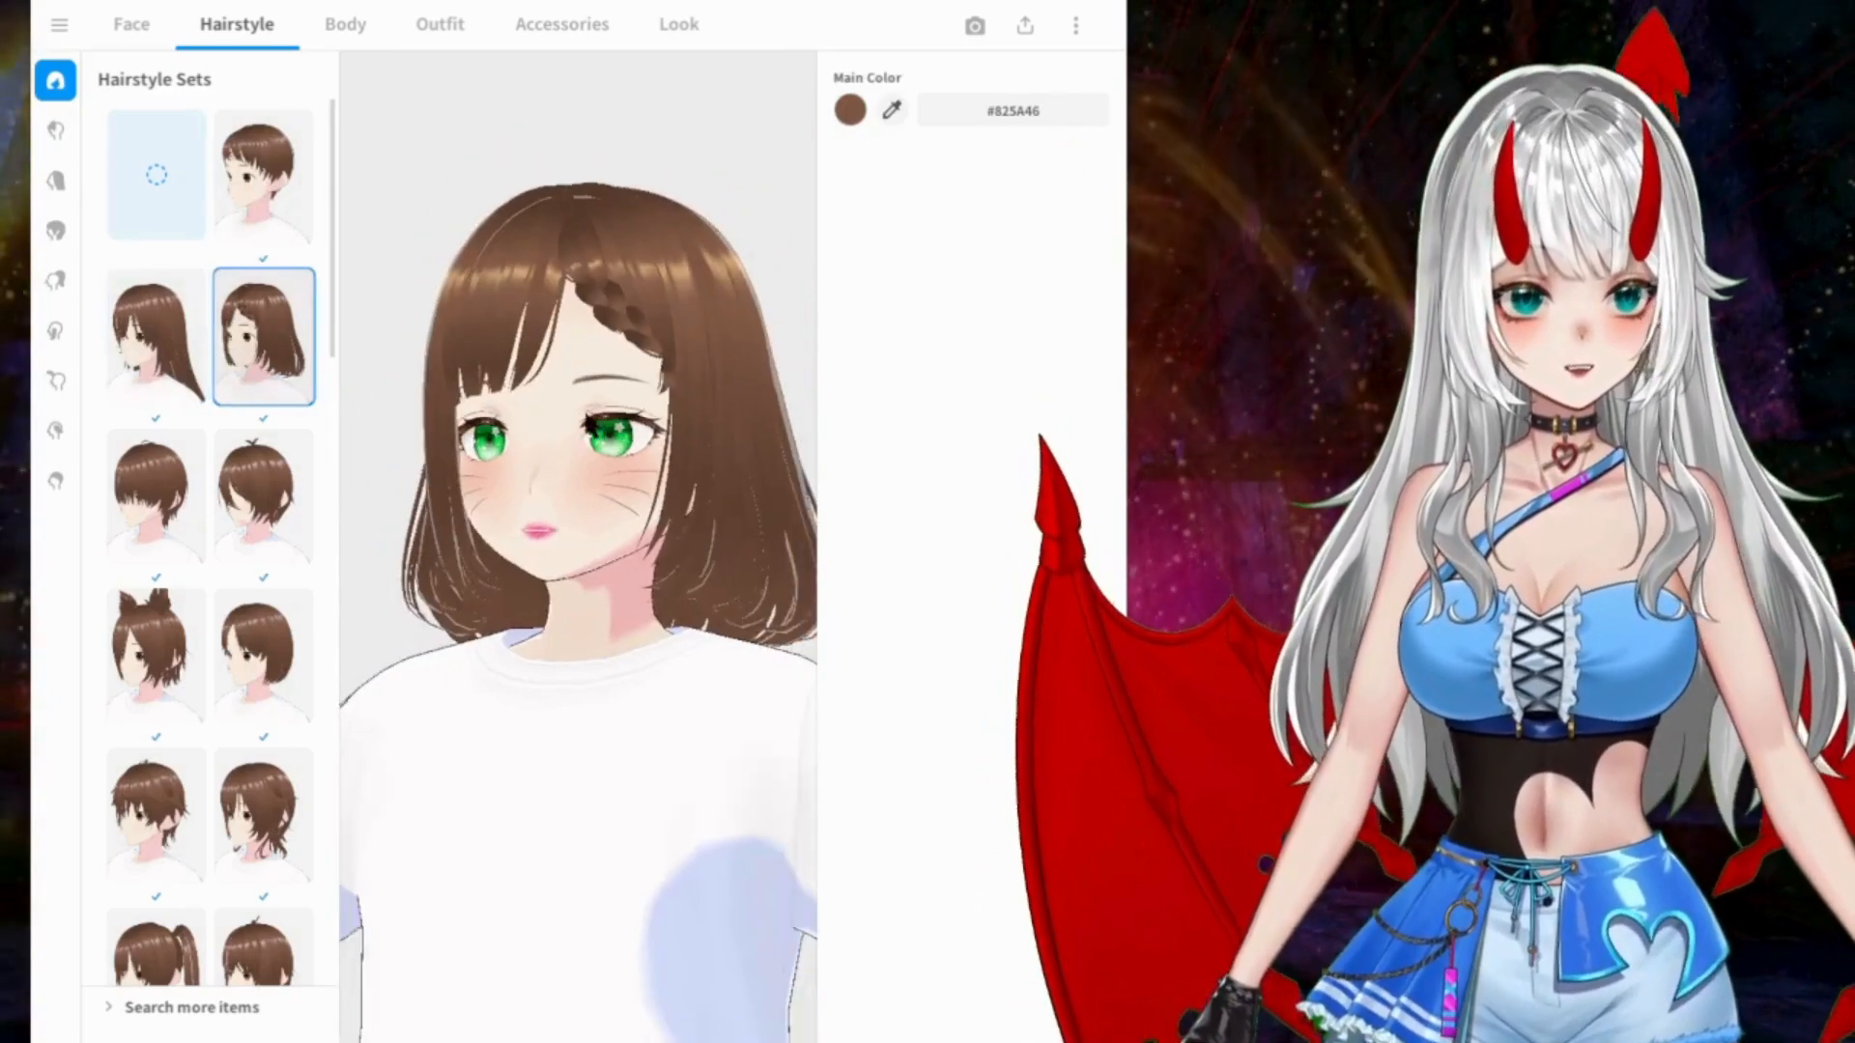
left_click(166, 512)
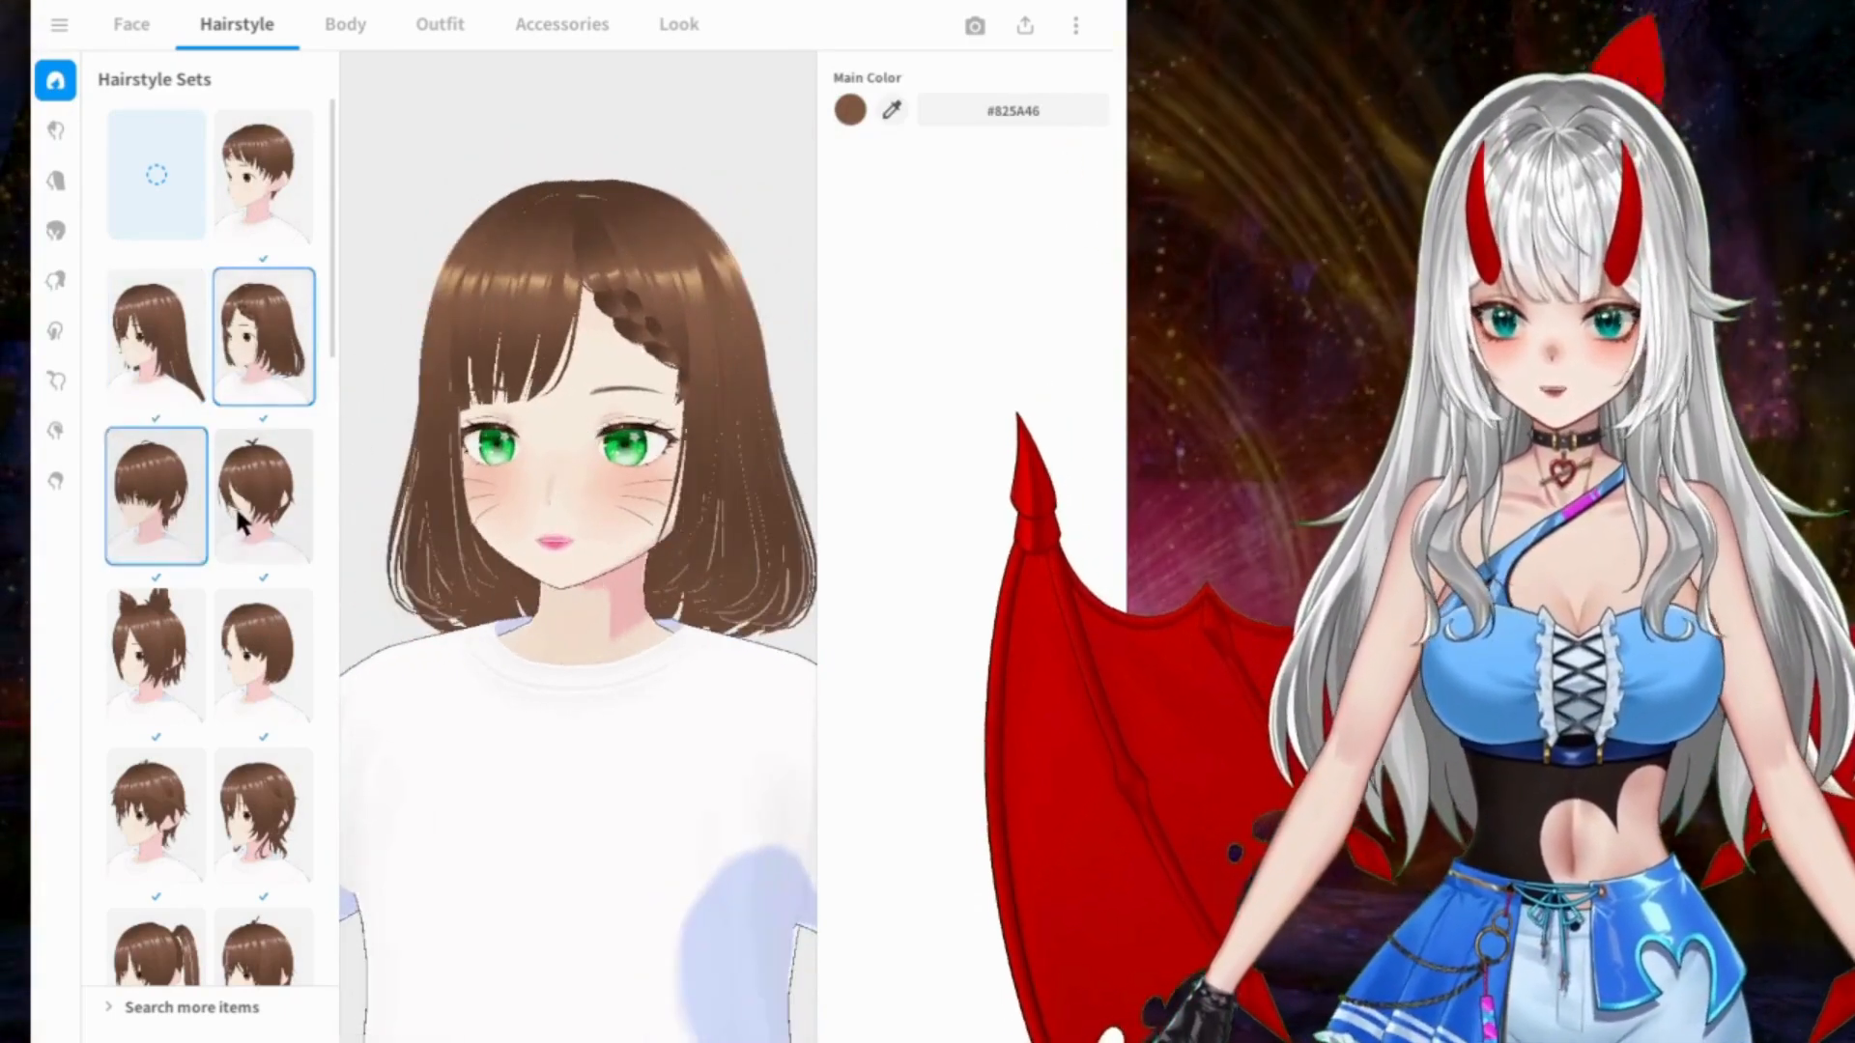
Step: Try the cat-ear, centre-parted bob, shaggy layered, long twin-tail and short tufted hairstyle sets
left_click(189, 644)
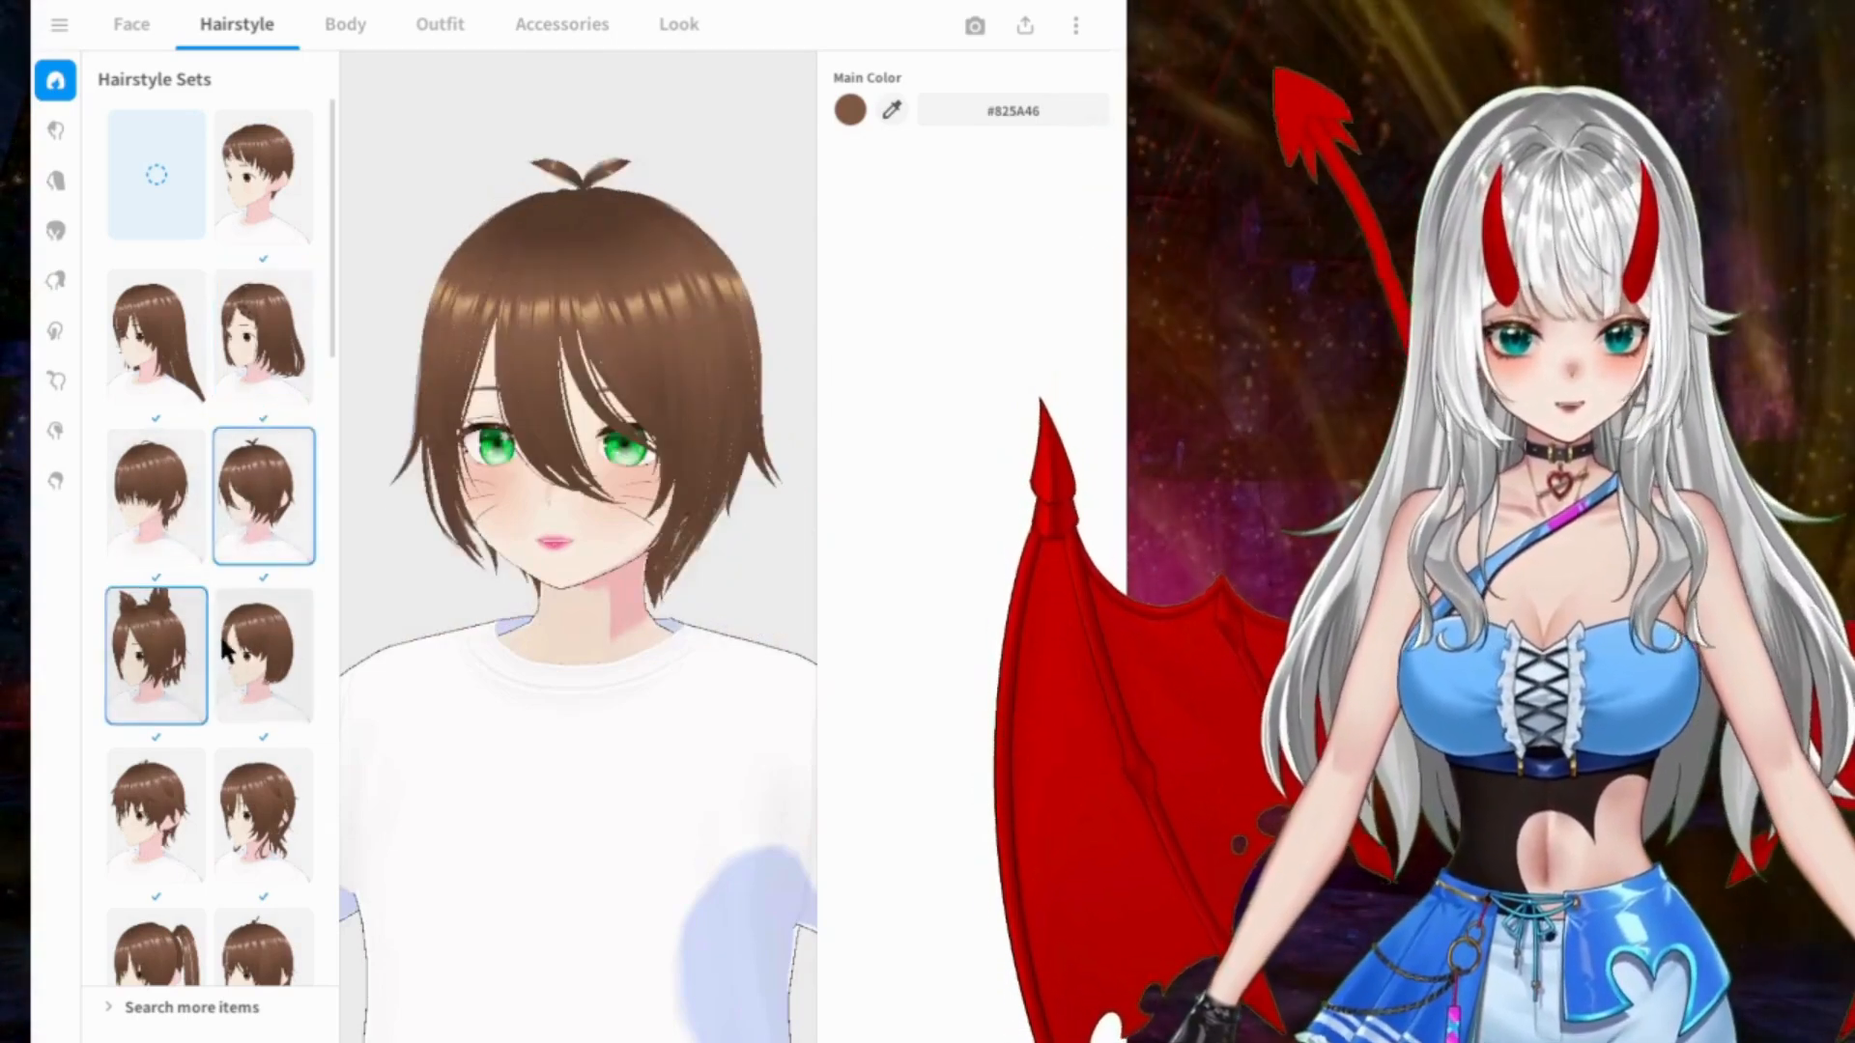
left_click(259, 647)
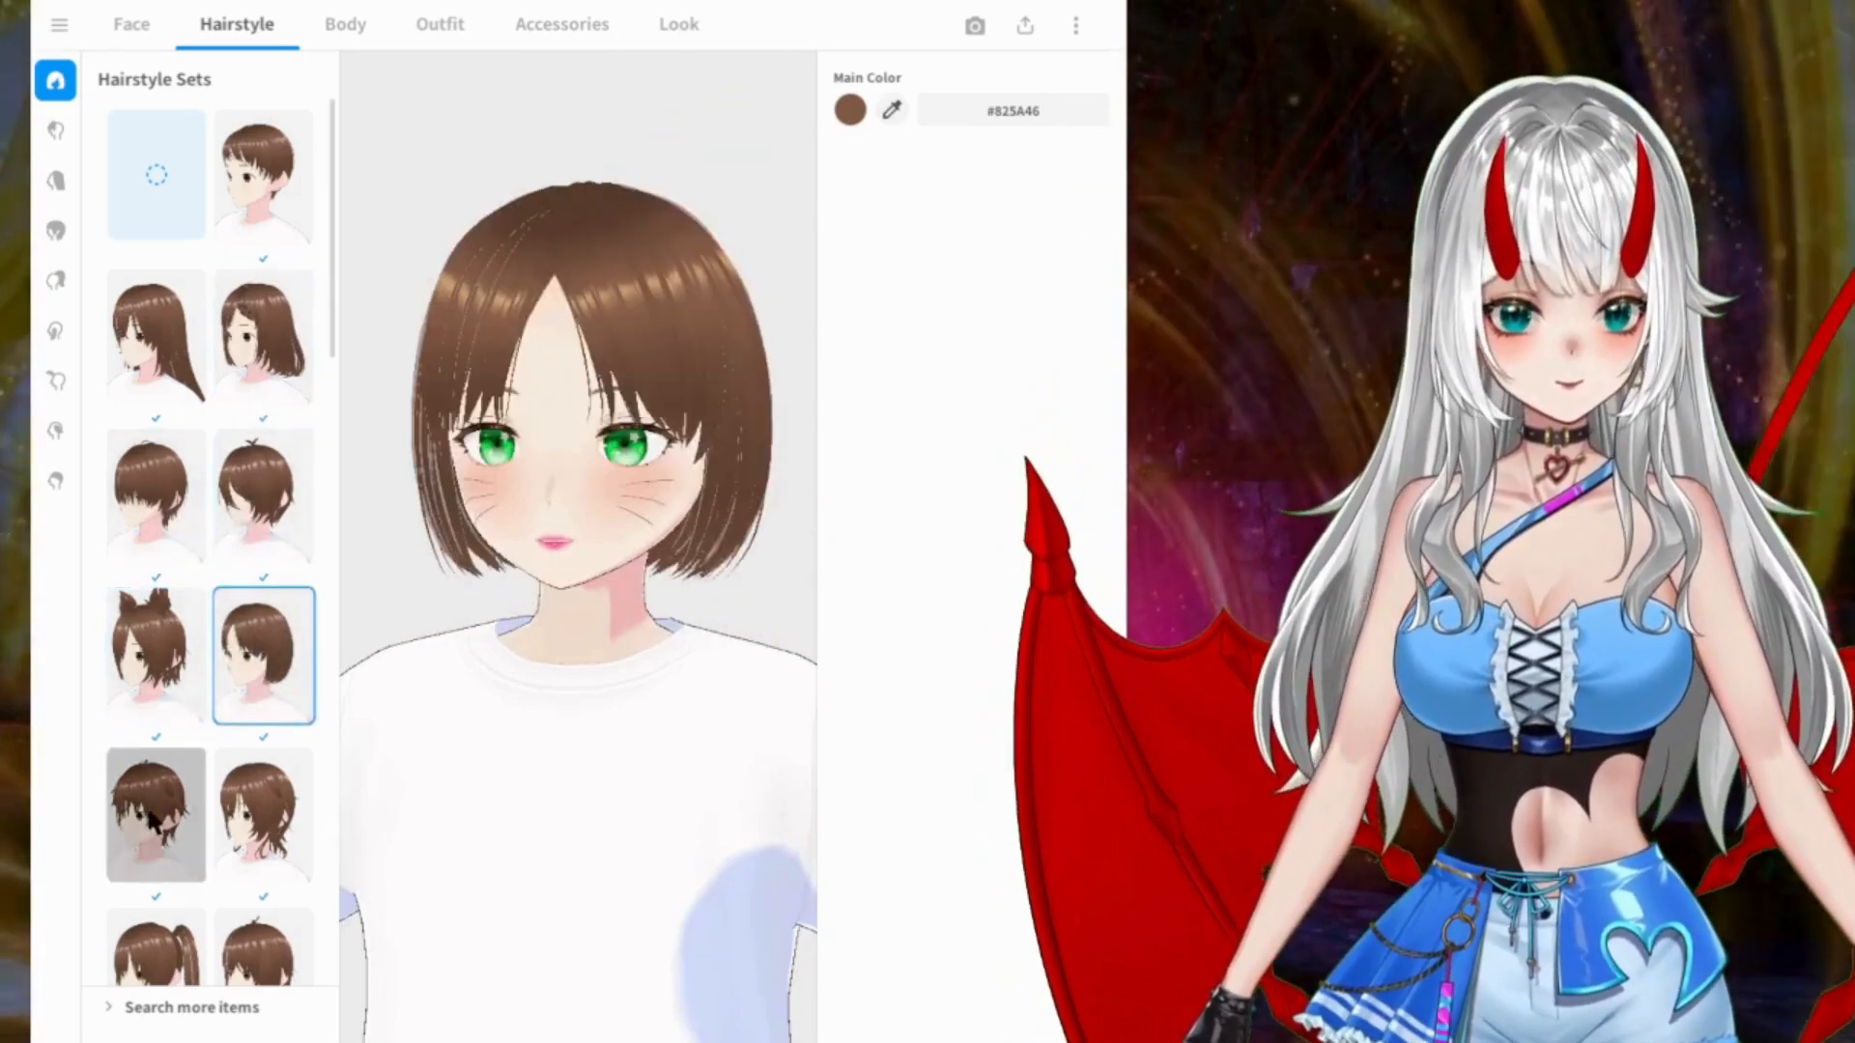
left_click(258, 816)
scroll(241, 676, "down", 3)
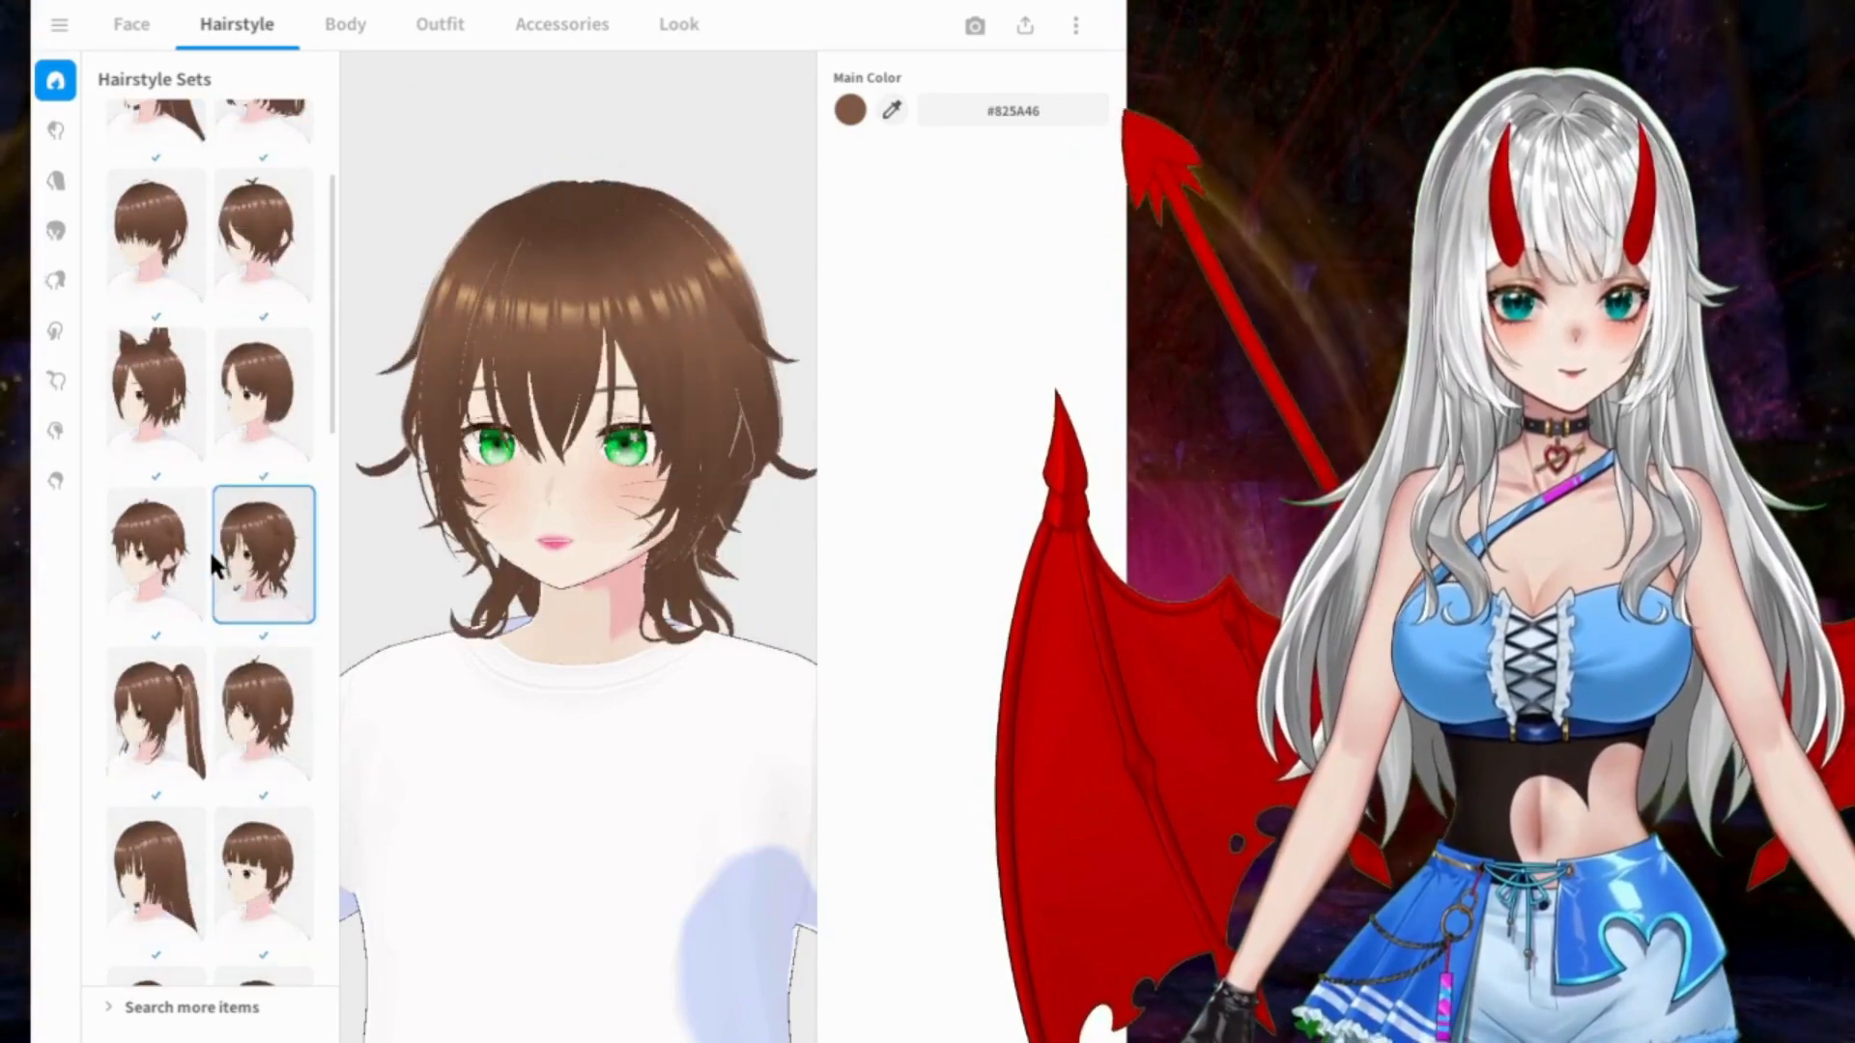
left_click(189, 719)
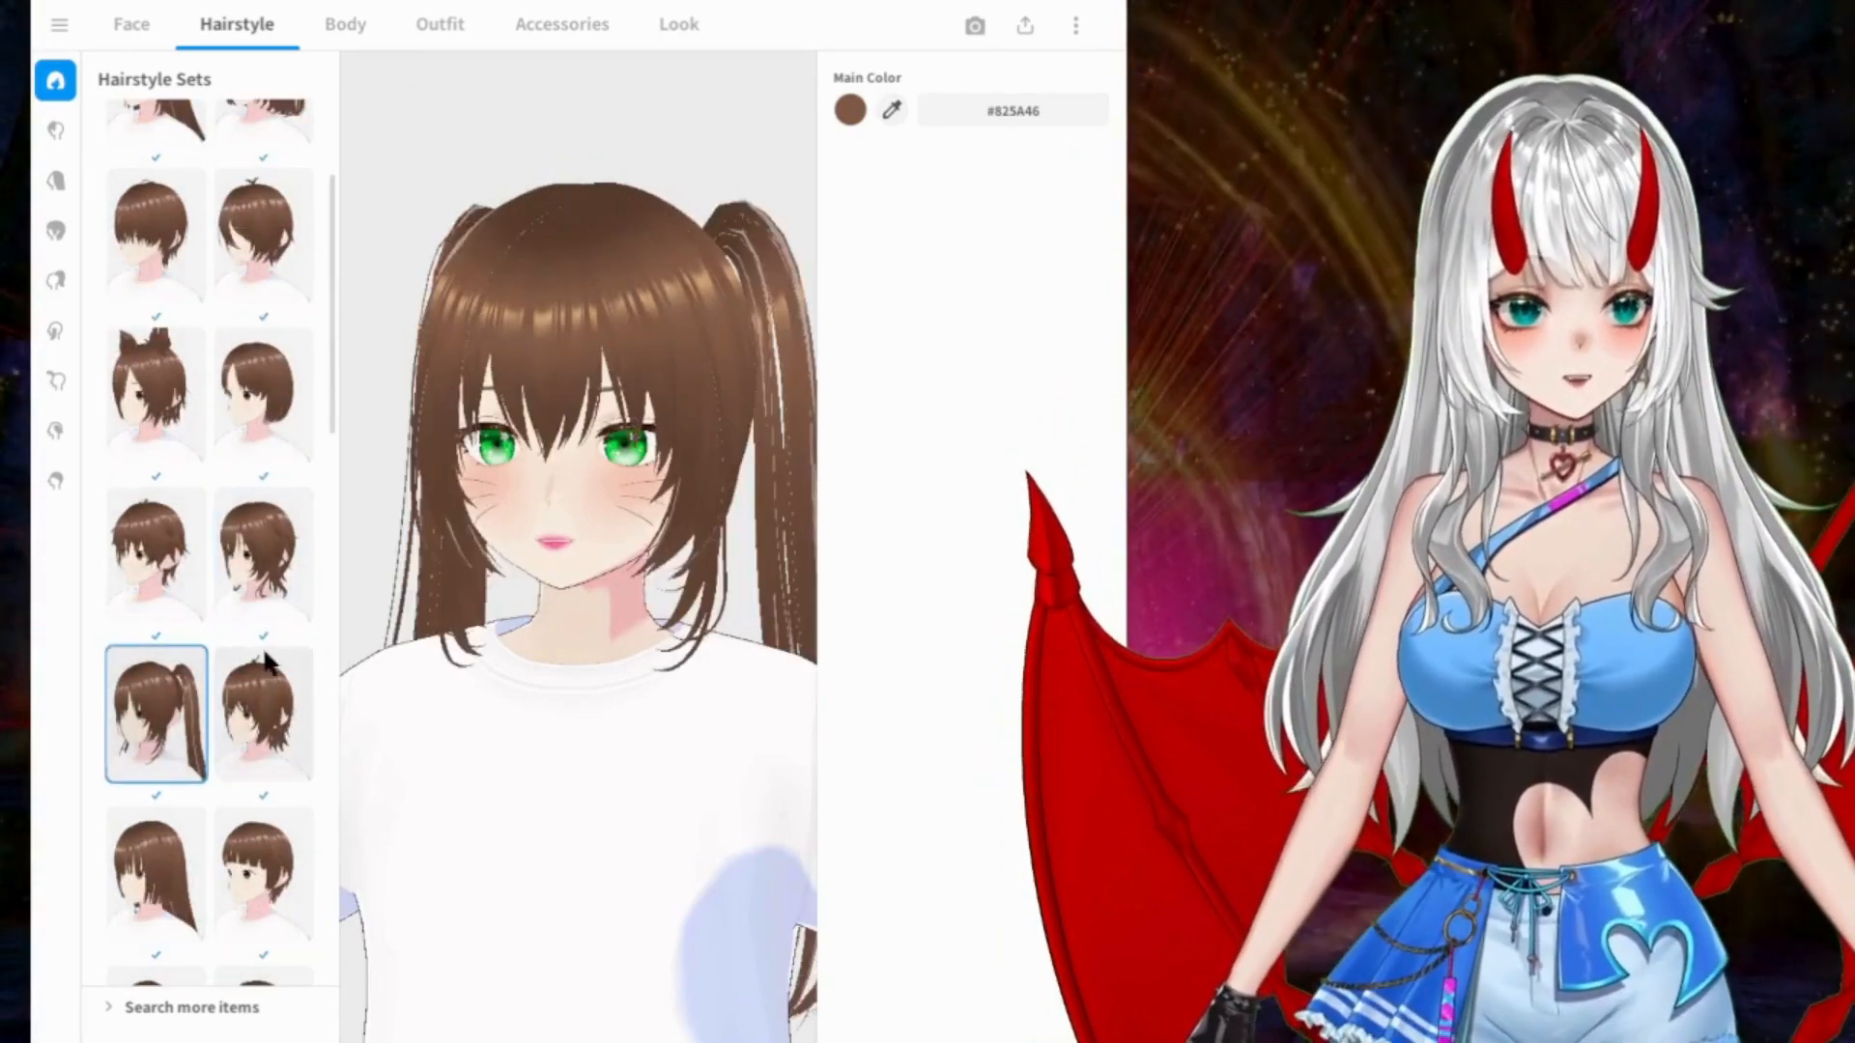
left_click(274, 663)
scroll(261, 638, "down", 3)
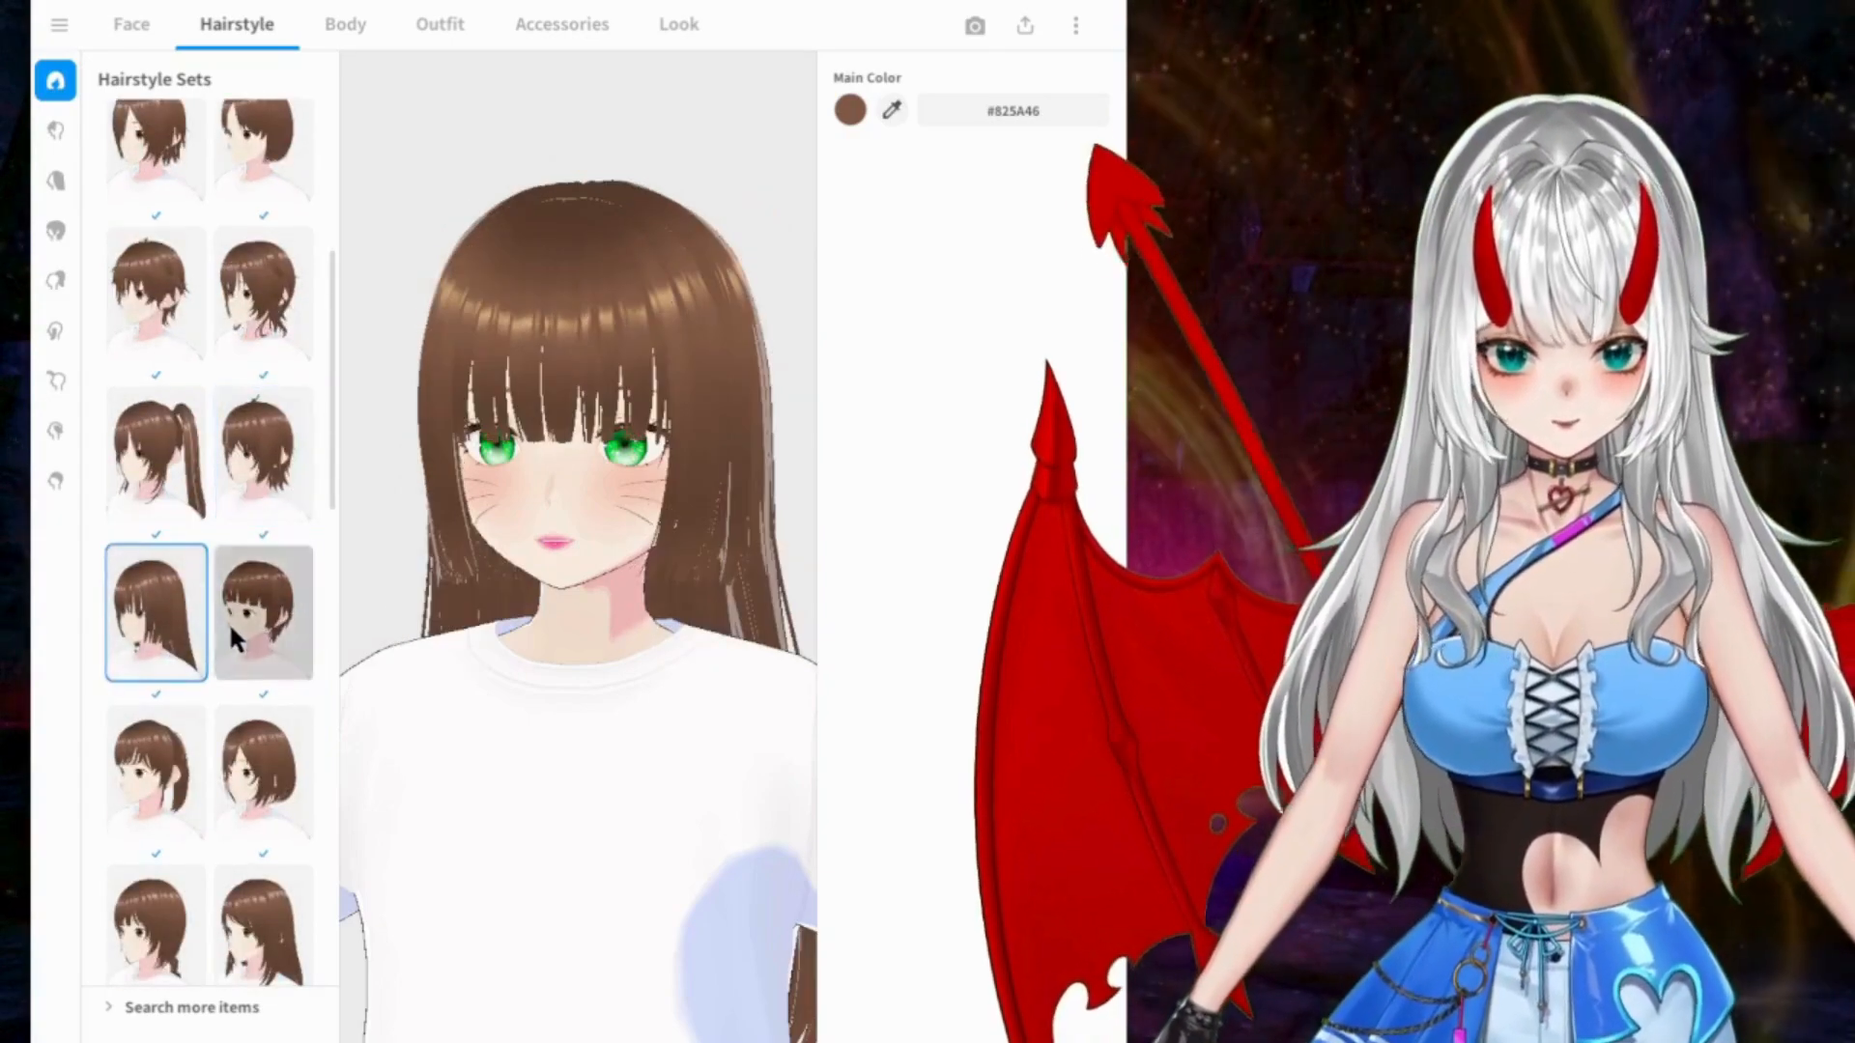
Step: Try the short-fringe, bob and ponytail hairstyle sets, ending on the long hair with a side-swept fringe
left_click(235, 643)
left_click(253, 773)
left_click(142, 783)
scroll(254, 483, "down", 3)
right_click_drag(735, 475, 694, 468)
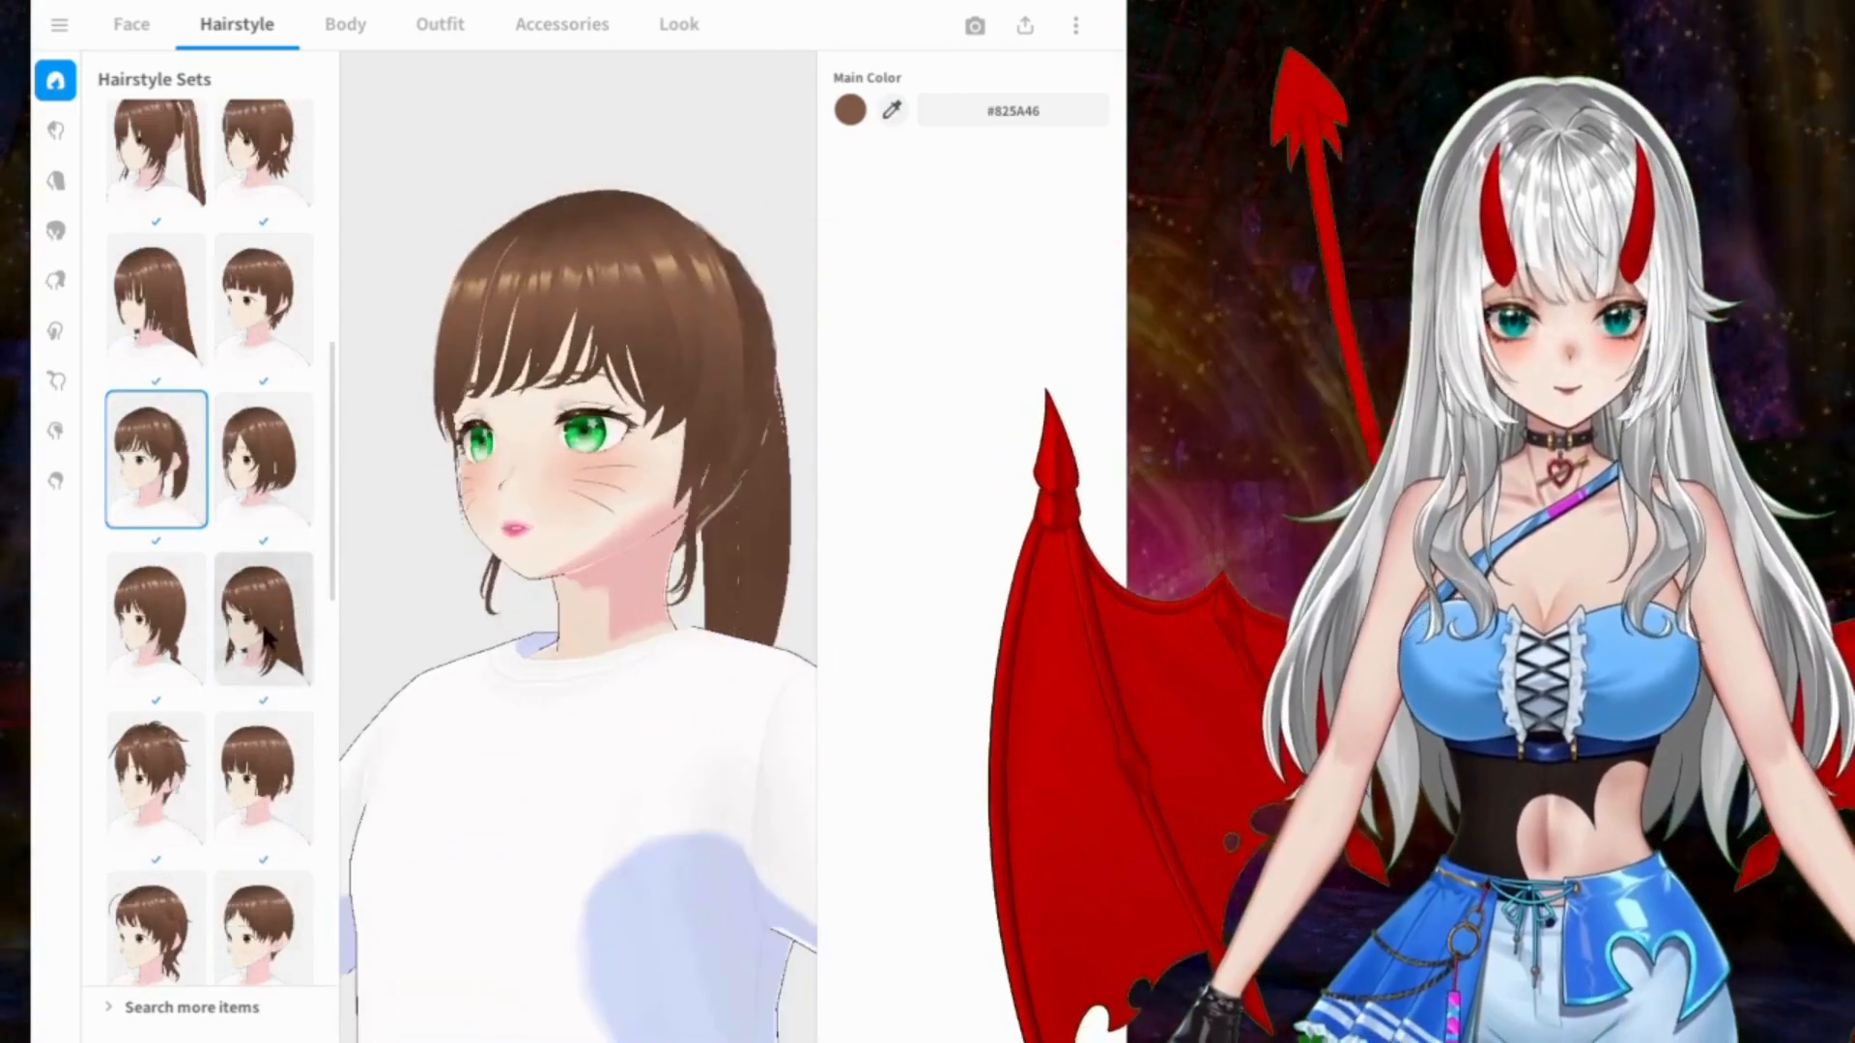
left_click(265, 634)
right_click_drag(609, 517, 650, 526)
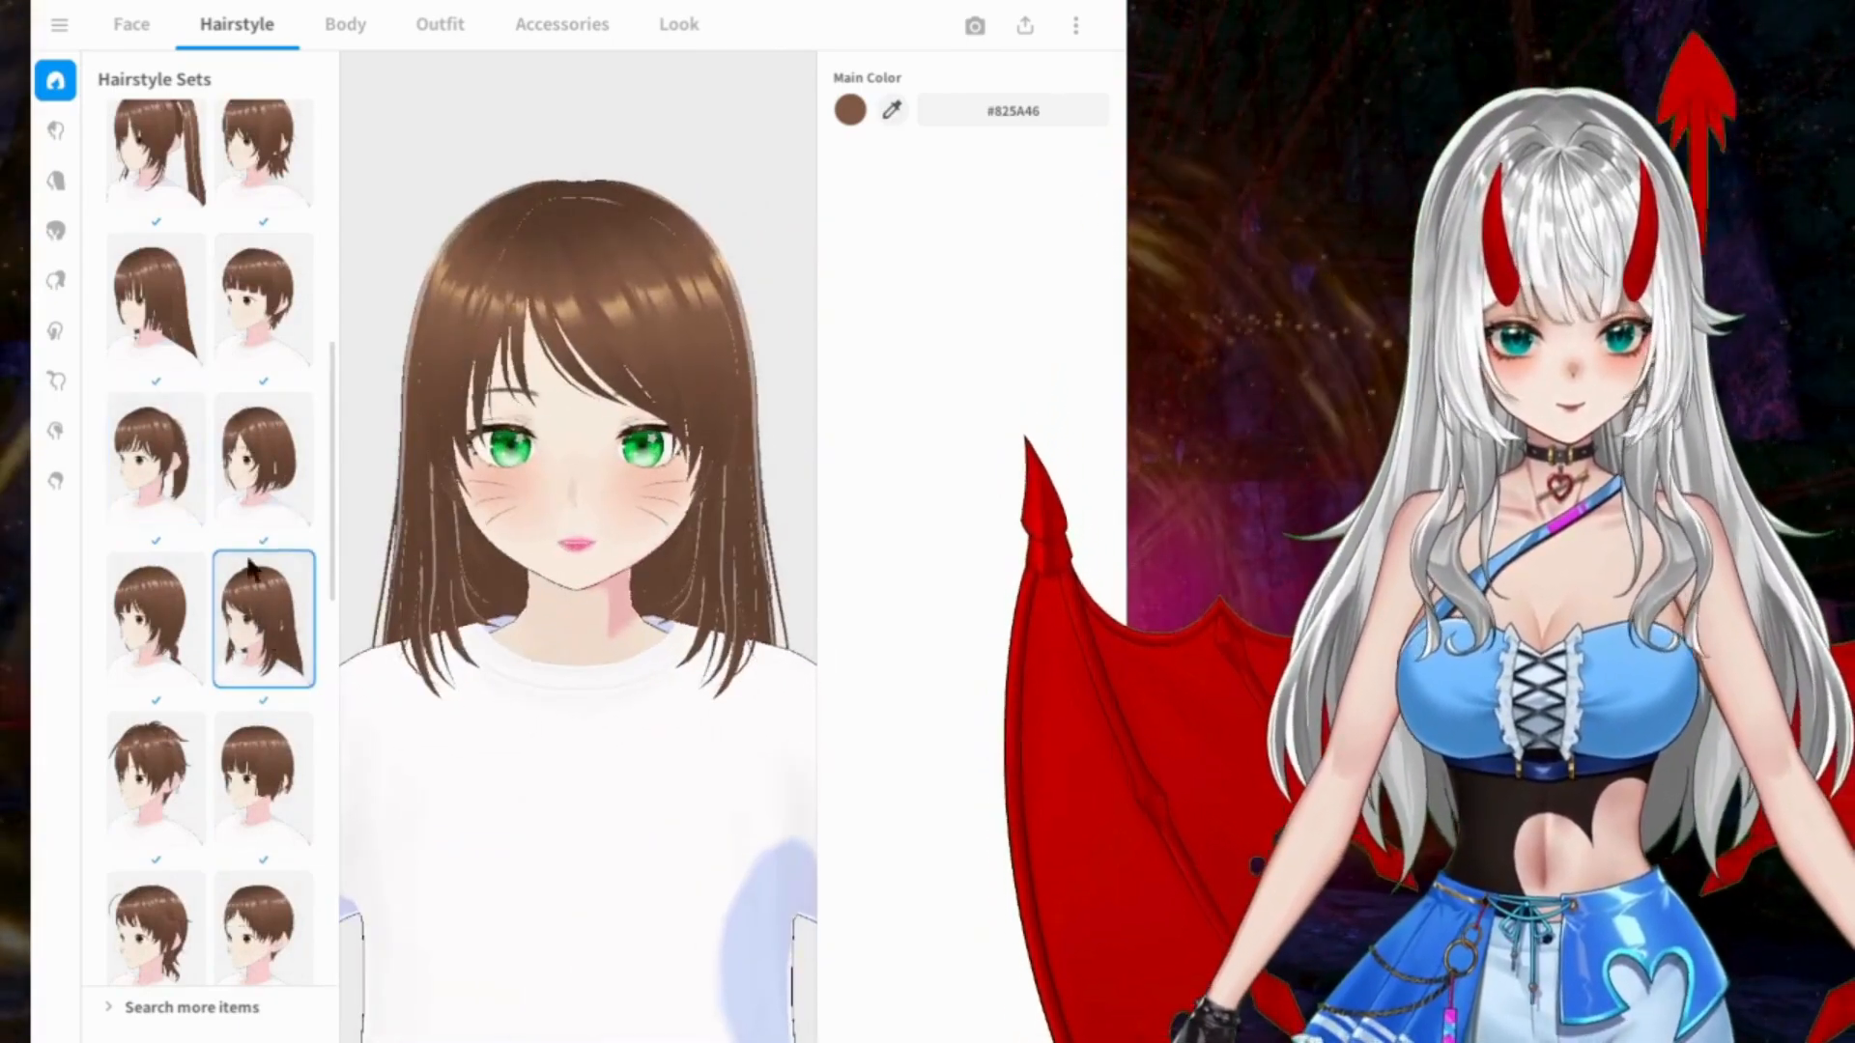
Step: Browse the Overall Hair presets and try the layered short style and the side ponytail
scroll(193, 575, "down", 4)
scroll(193, 575, "down", 10)
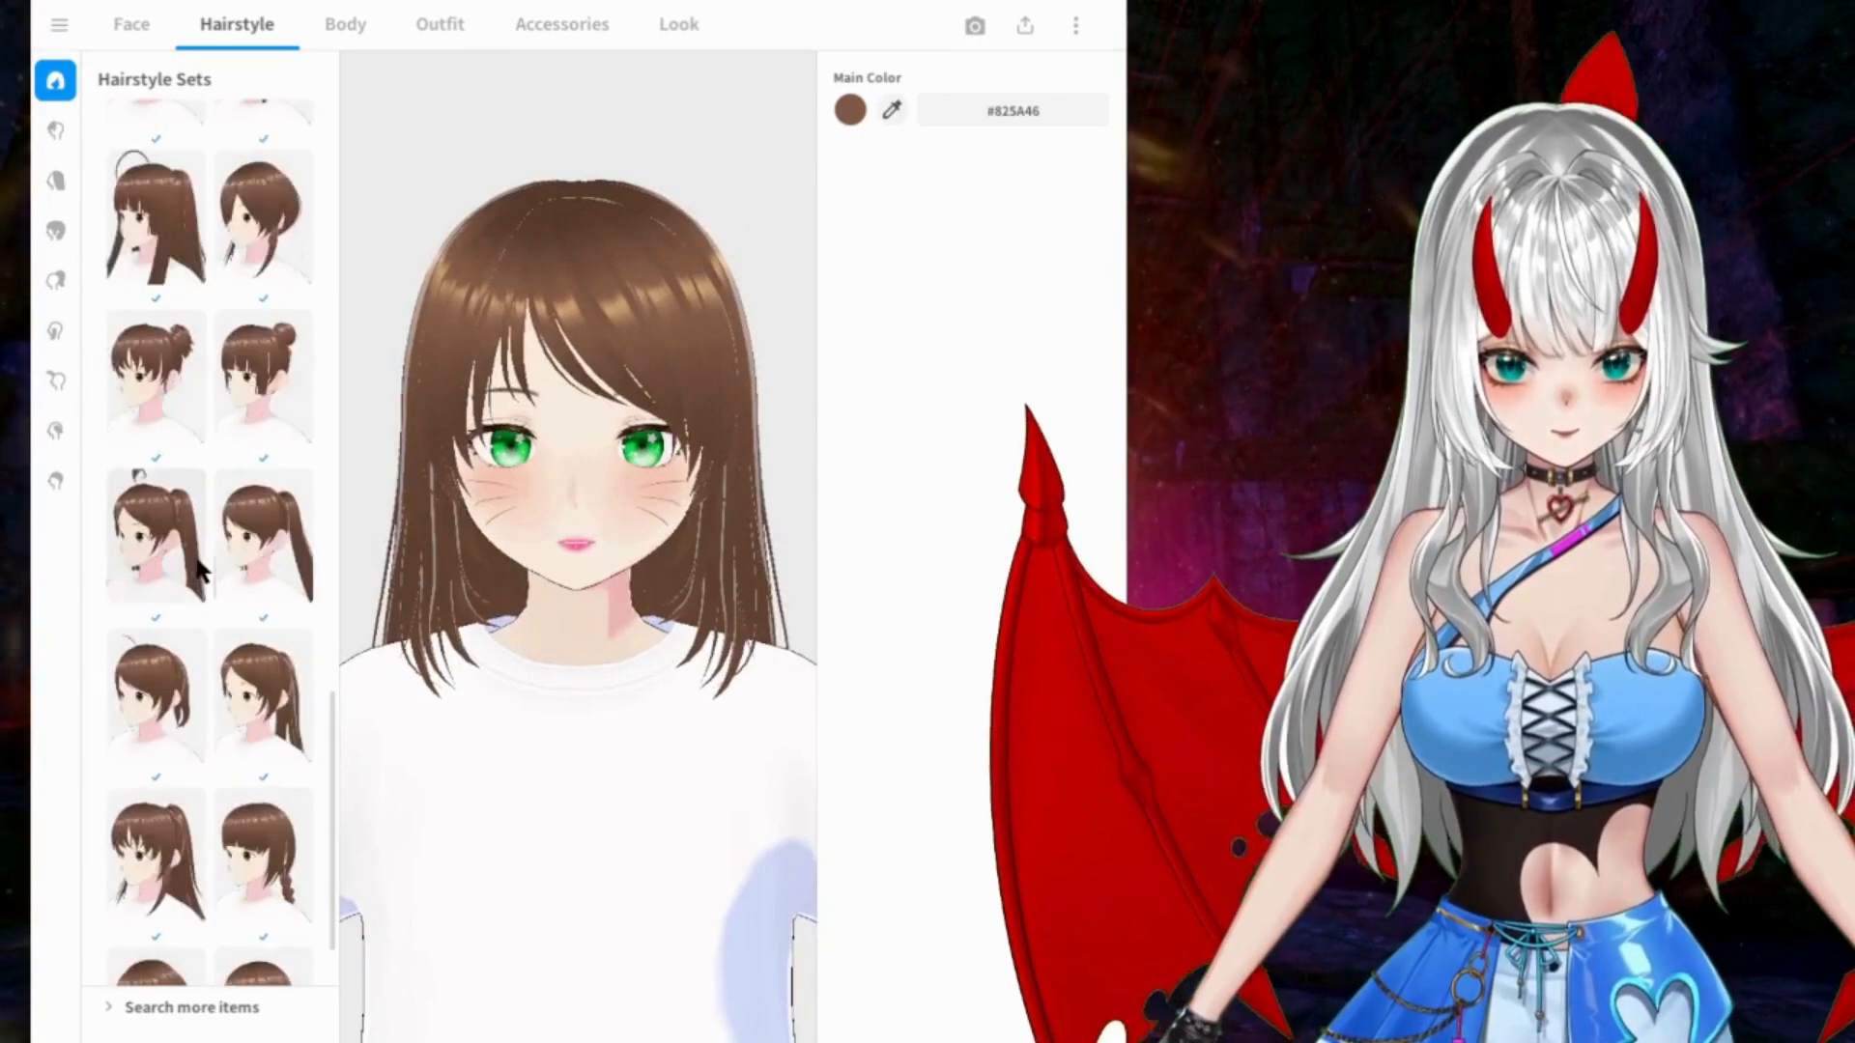
left_click(55, 232)
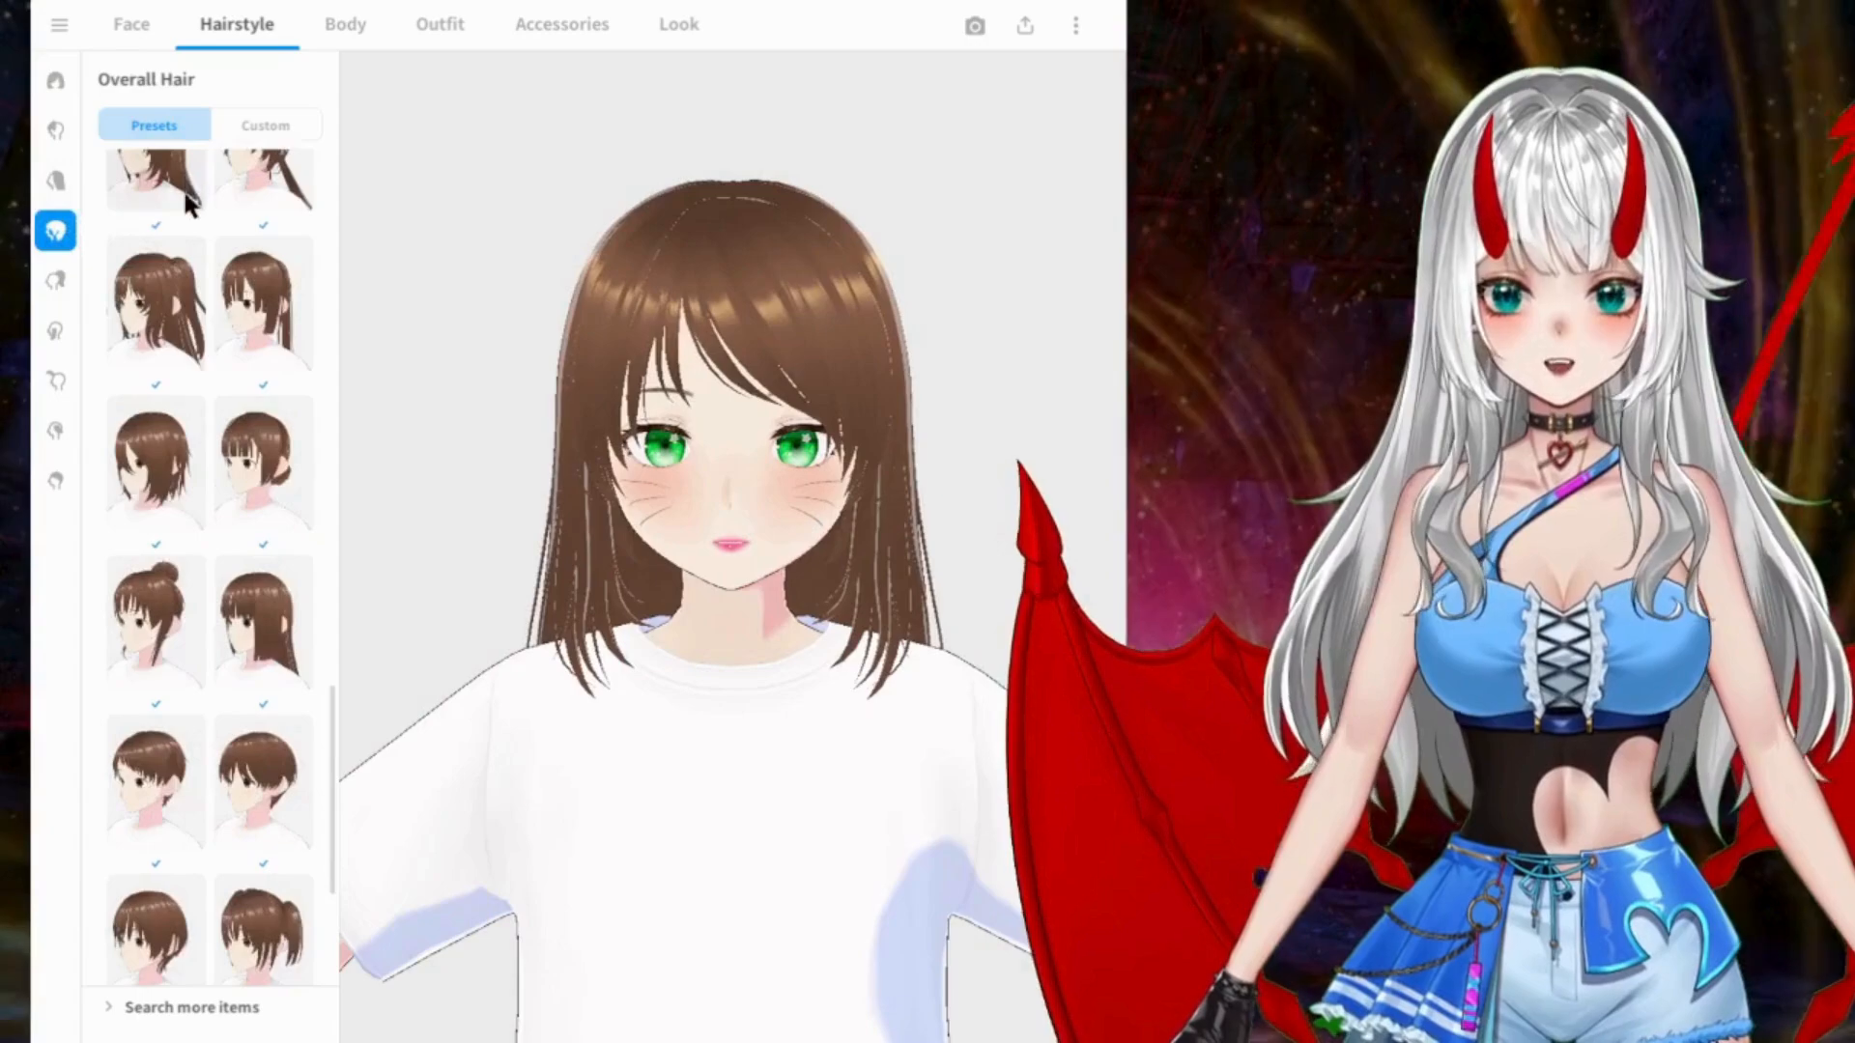
scroll(177, 242, "up", 5)
scroll(179, 247, "up", 3)
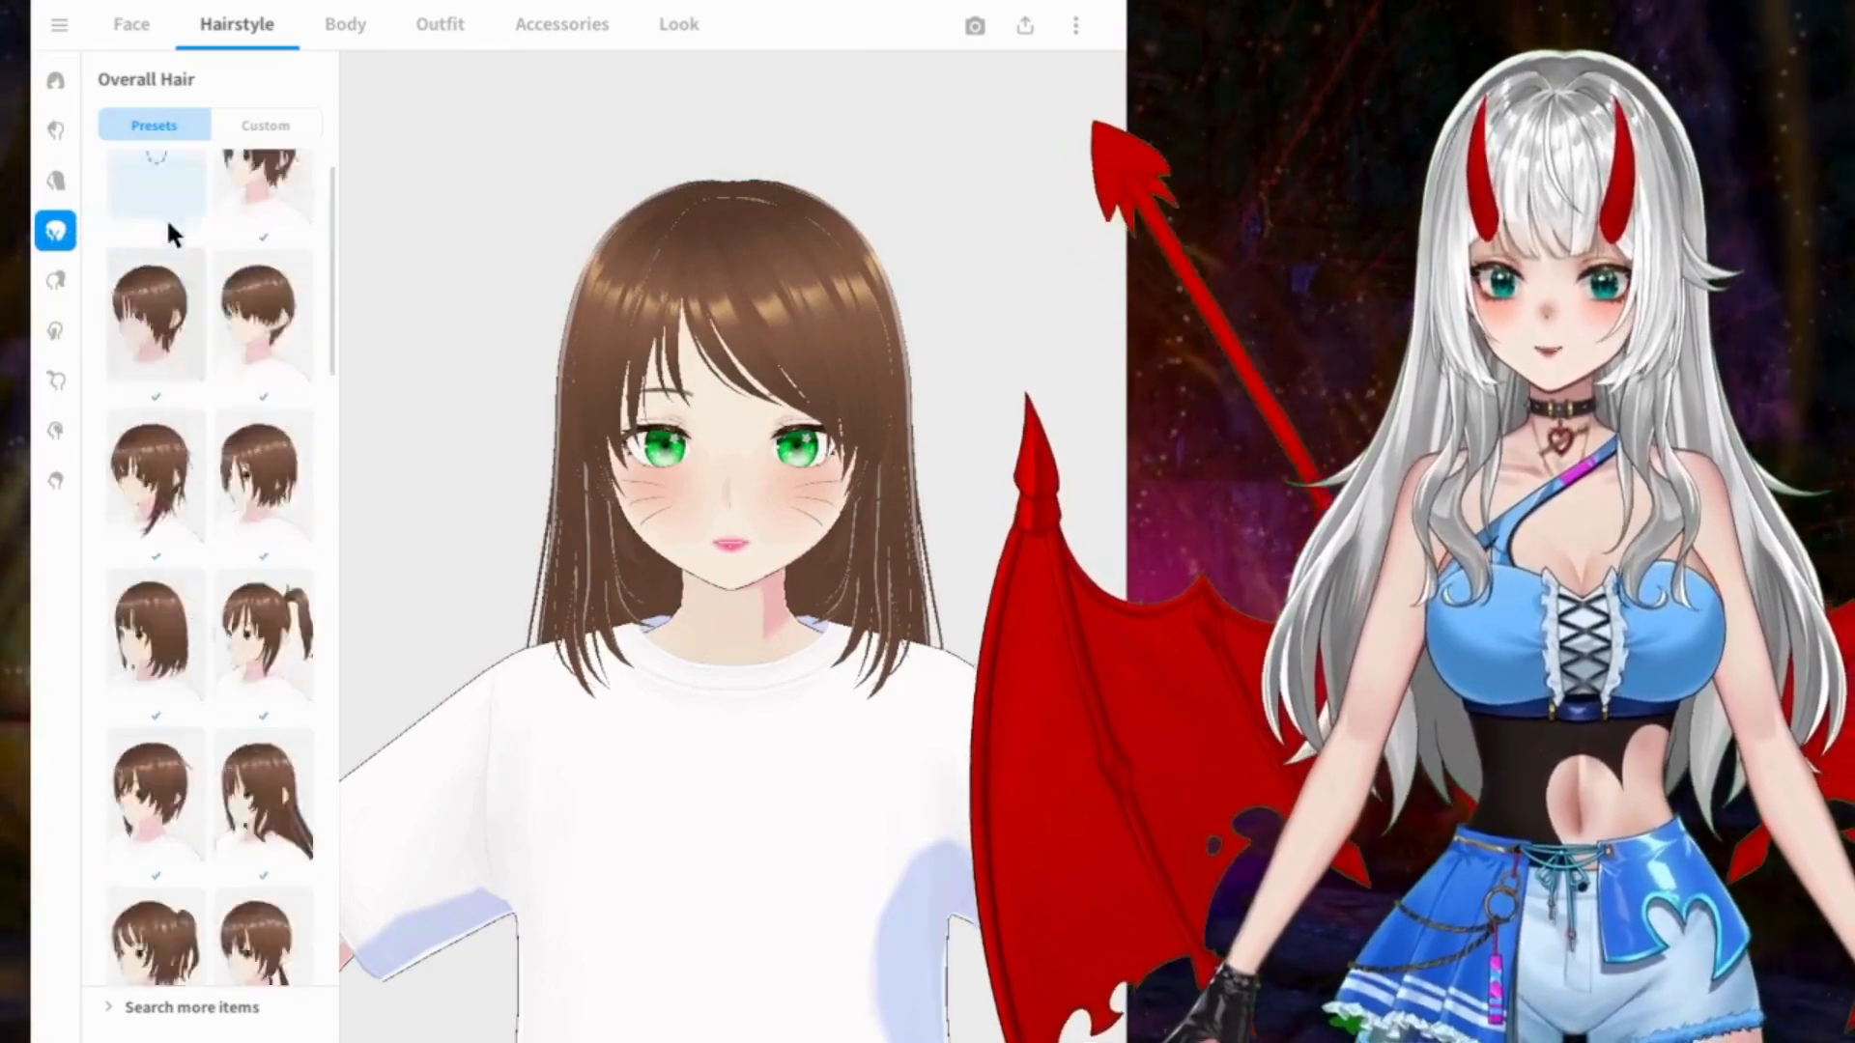
scroll(193, 387, "down", 2)
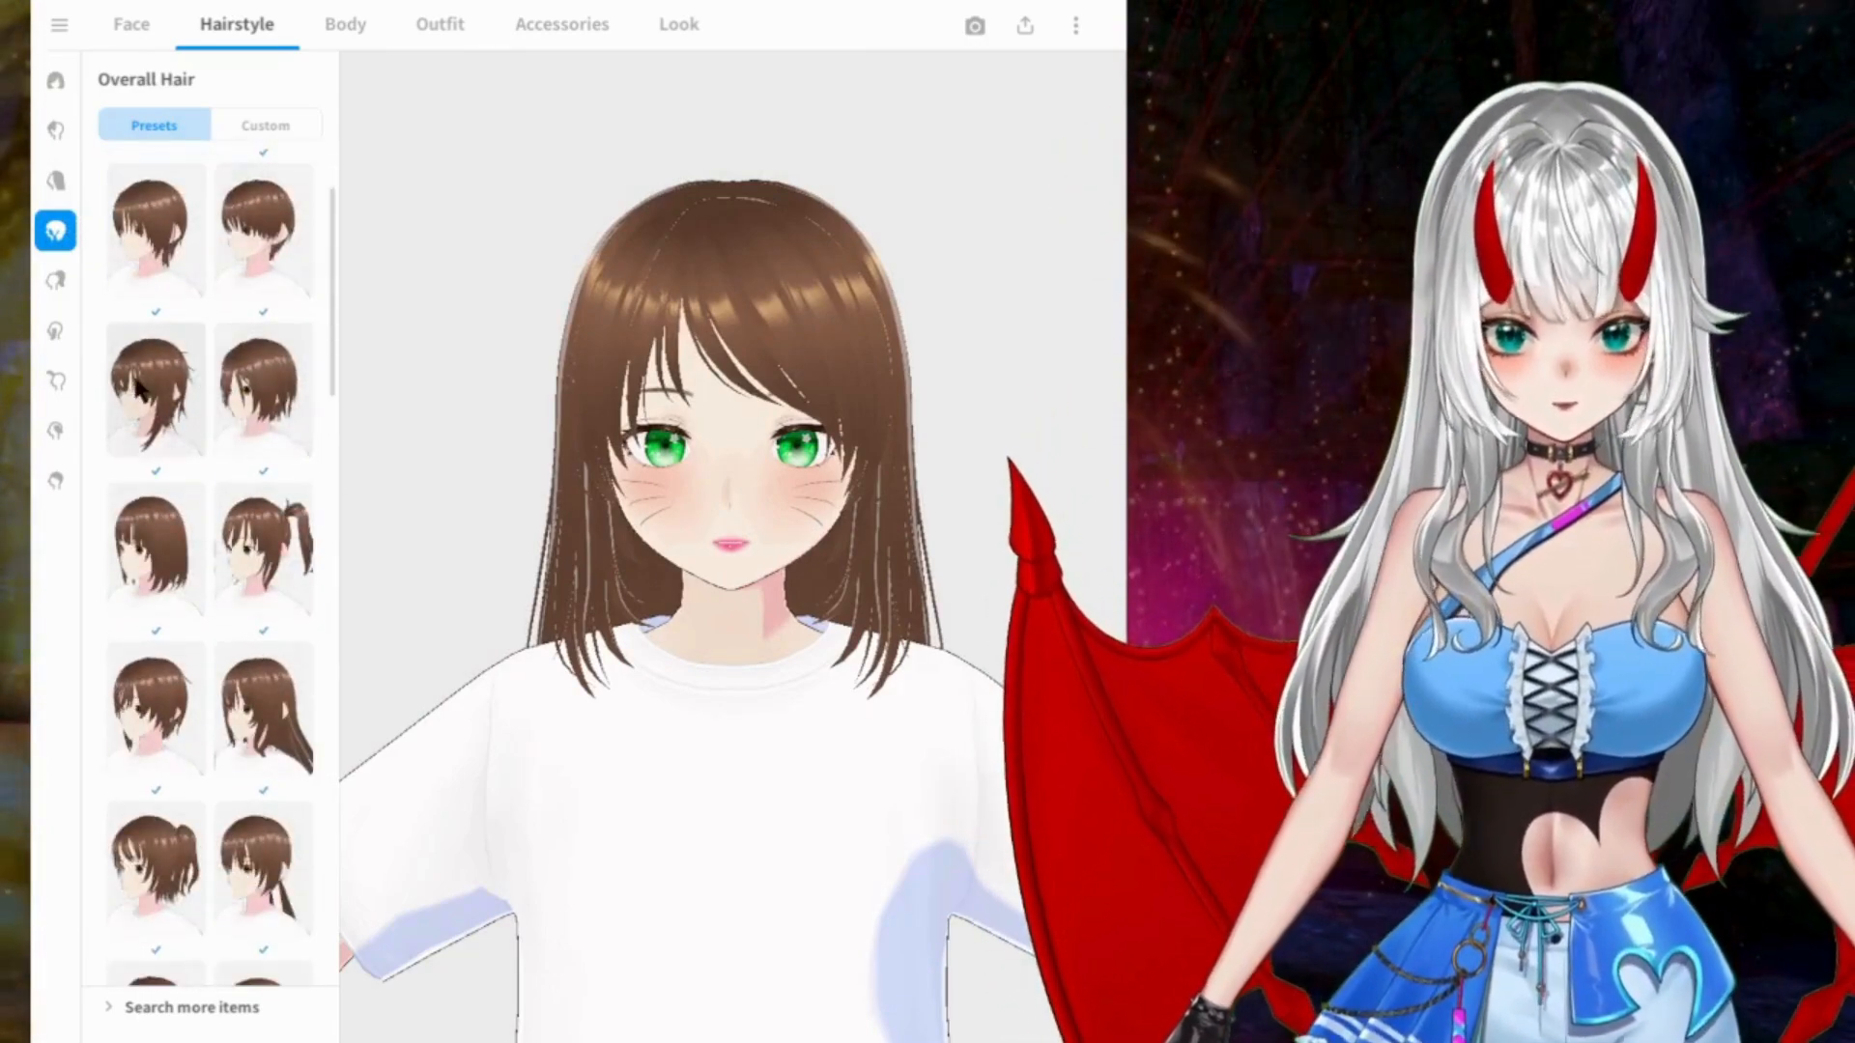
left_click(156, 389)
left_click(287, 553)
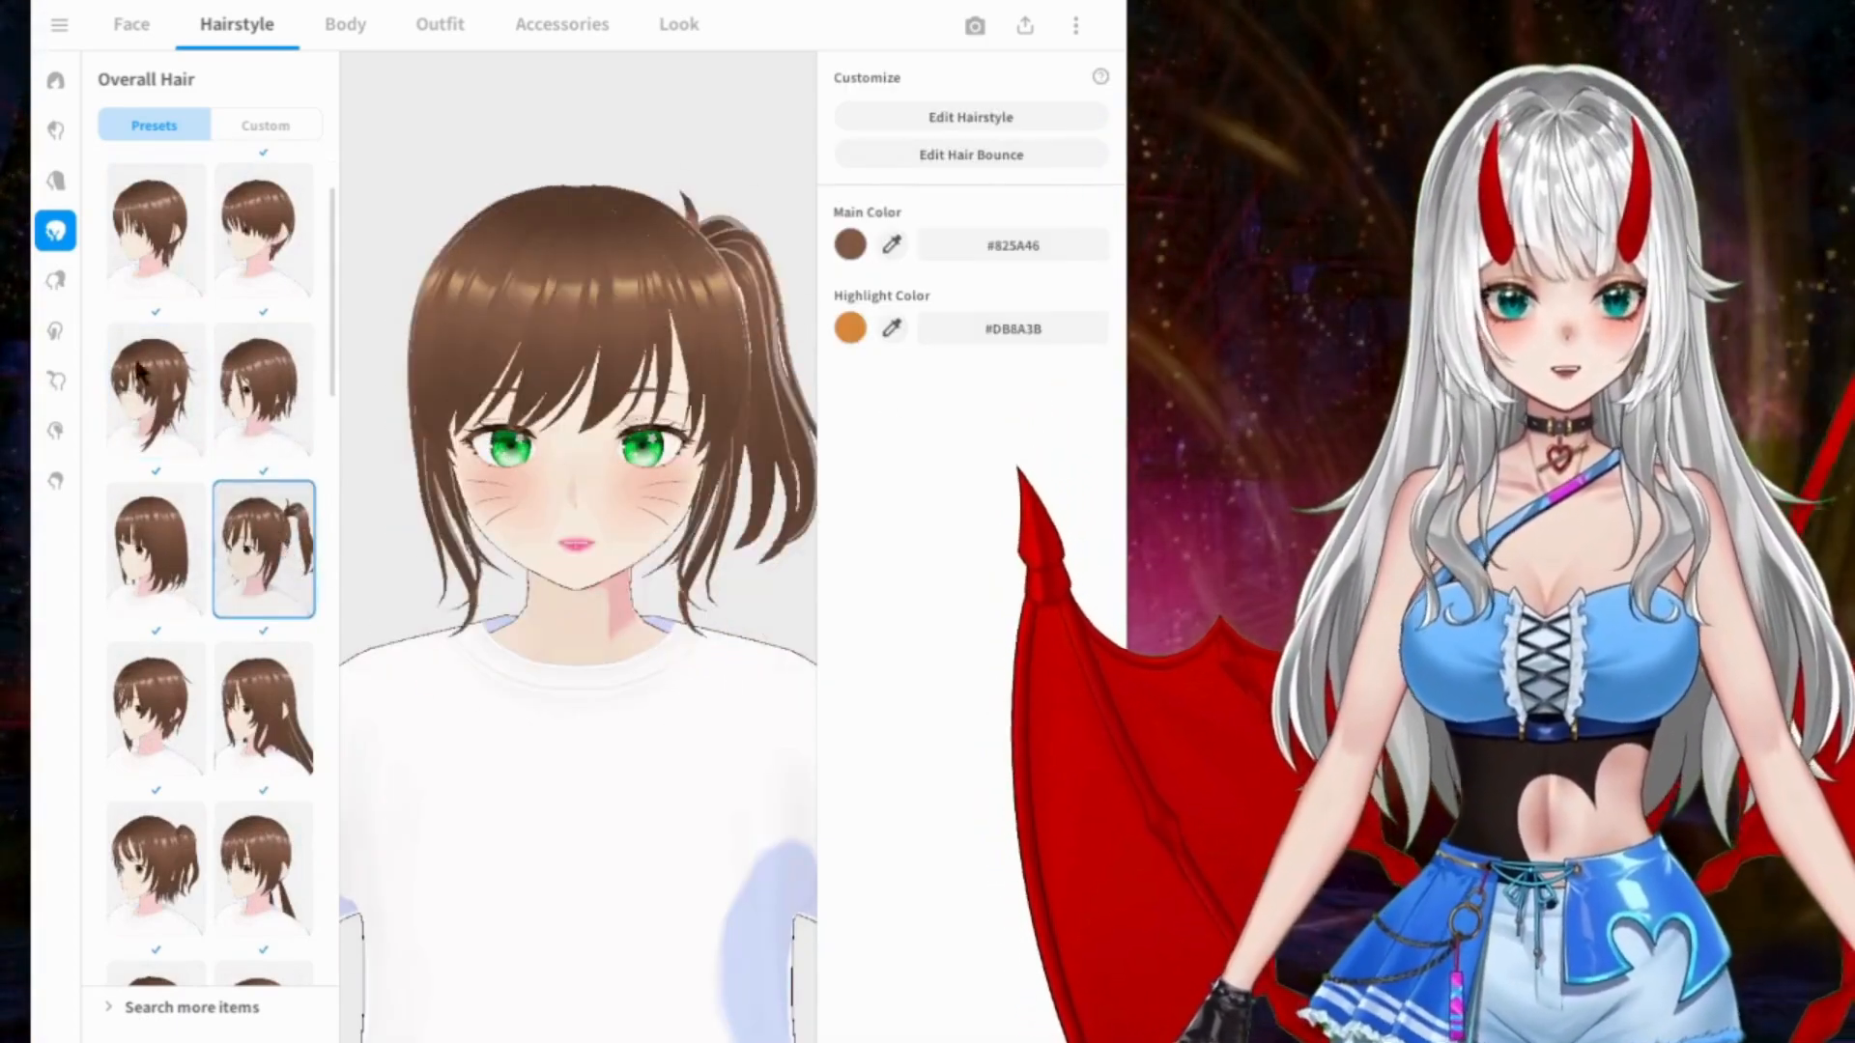
Step: Try the short choppy pigtails and the straight low ponytail from the Overall Hair presets
scroll(154, 507, "down", 2)
scroll(244, 492, "down", 2)
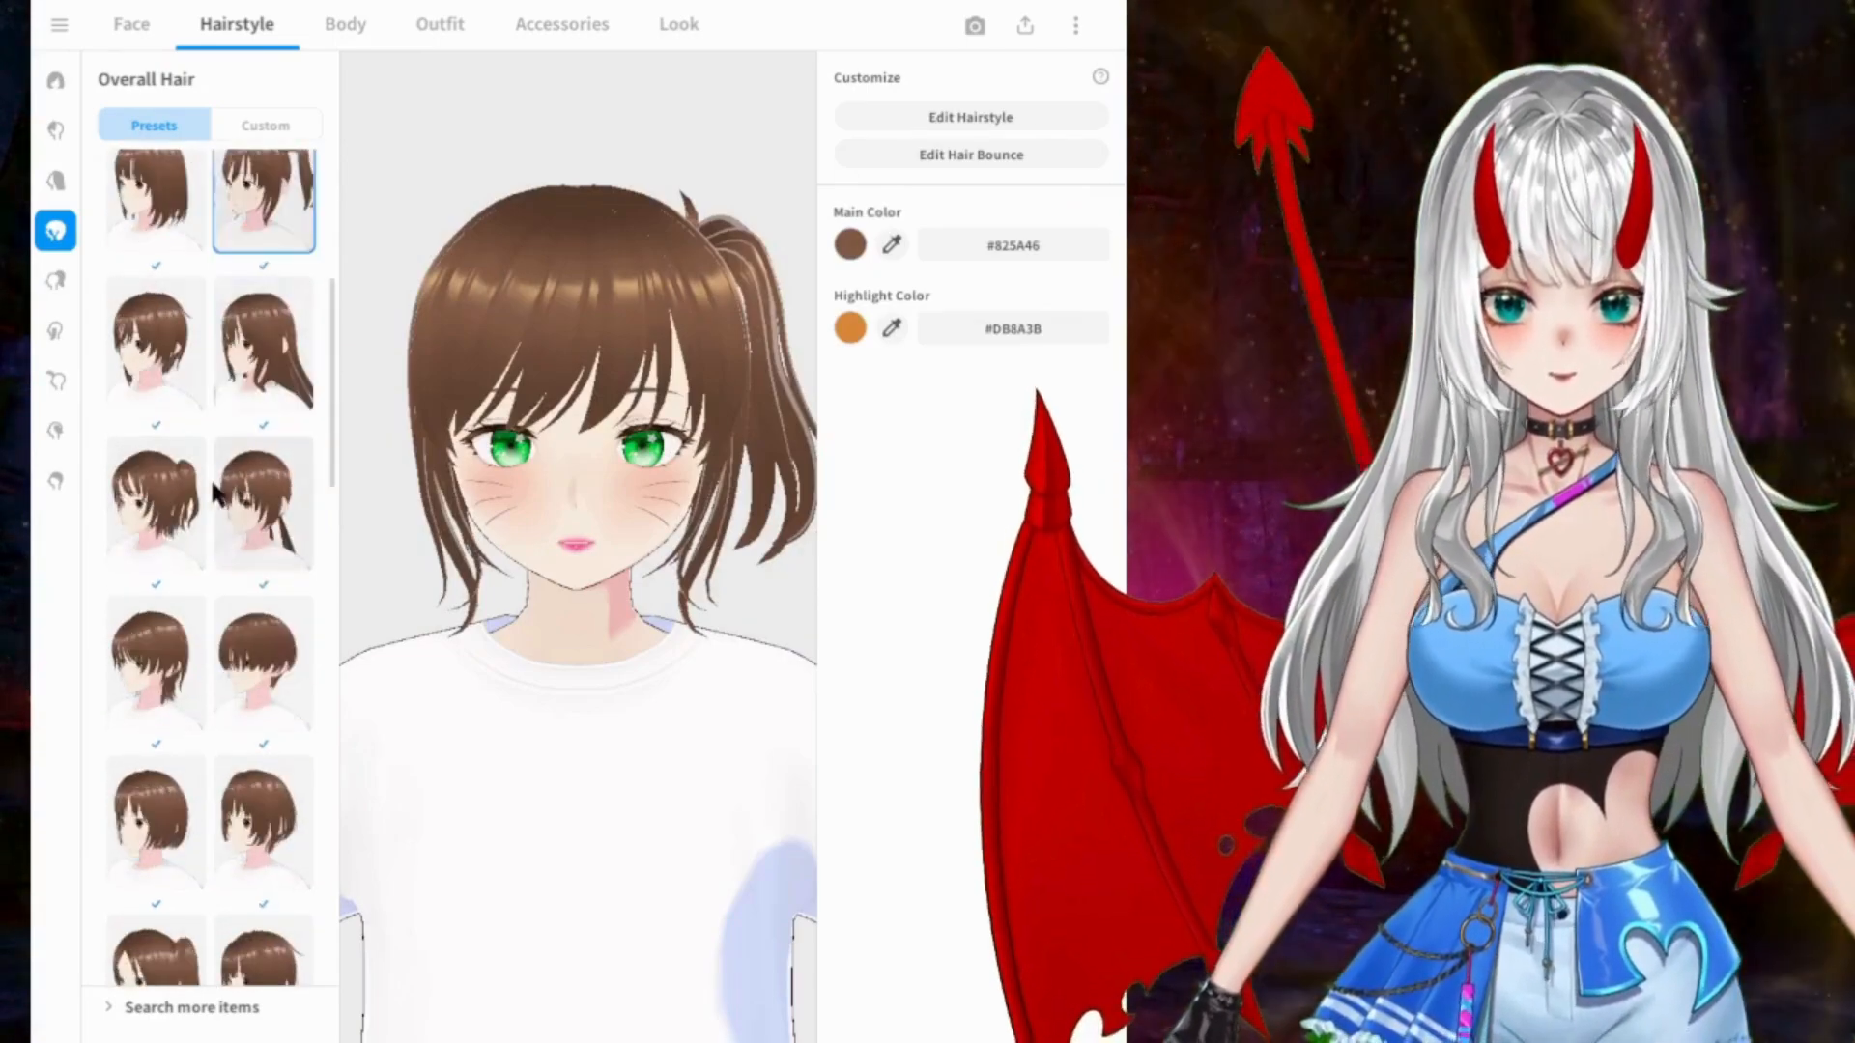
left_click(156, 502)
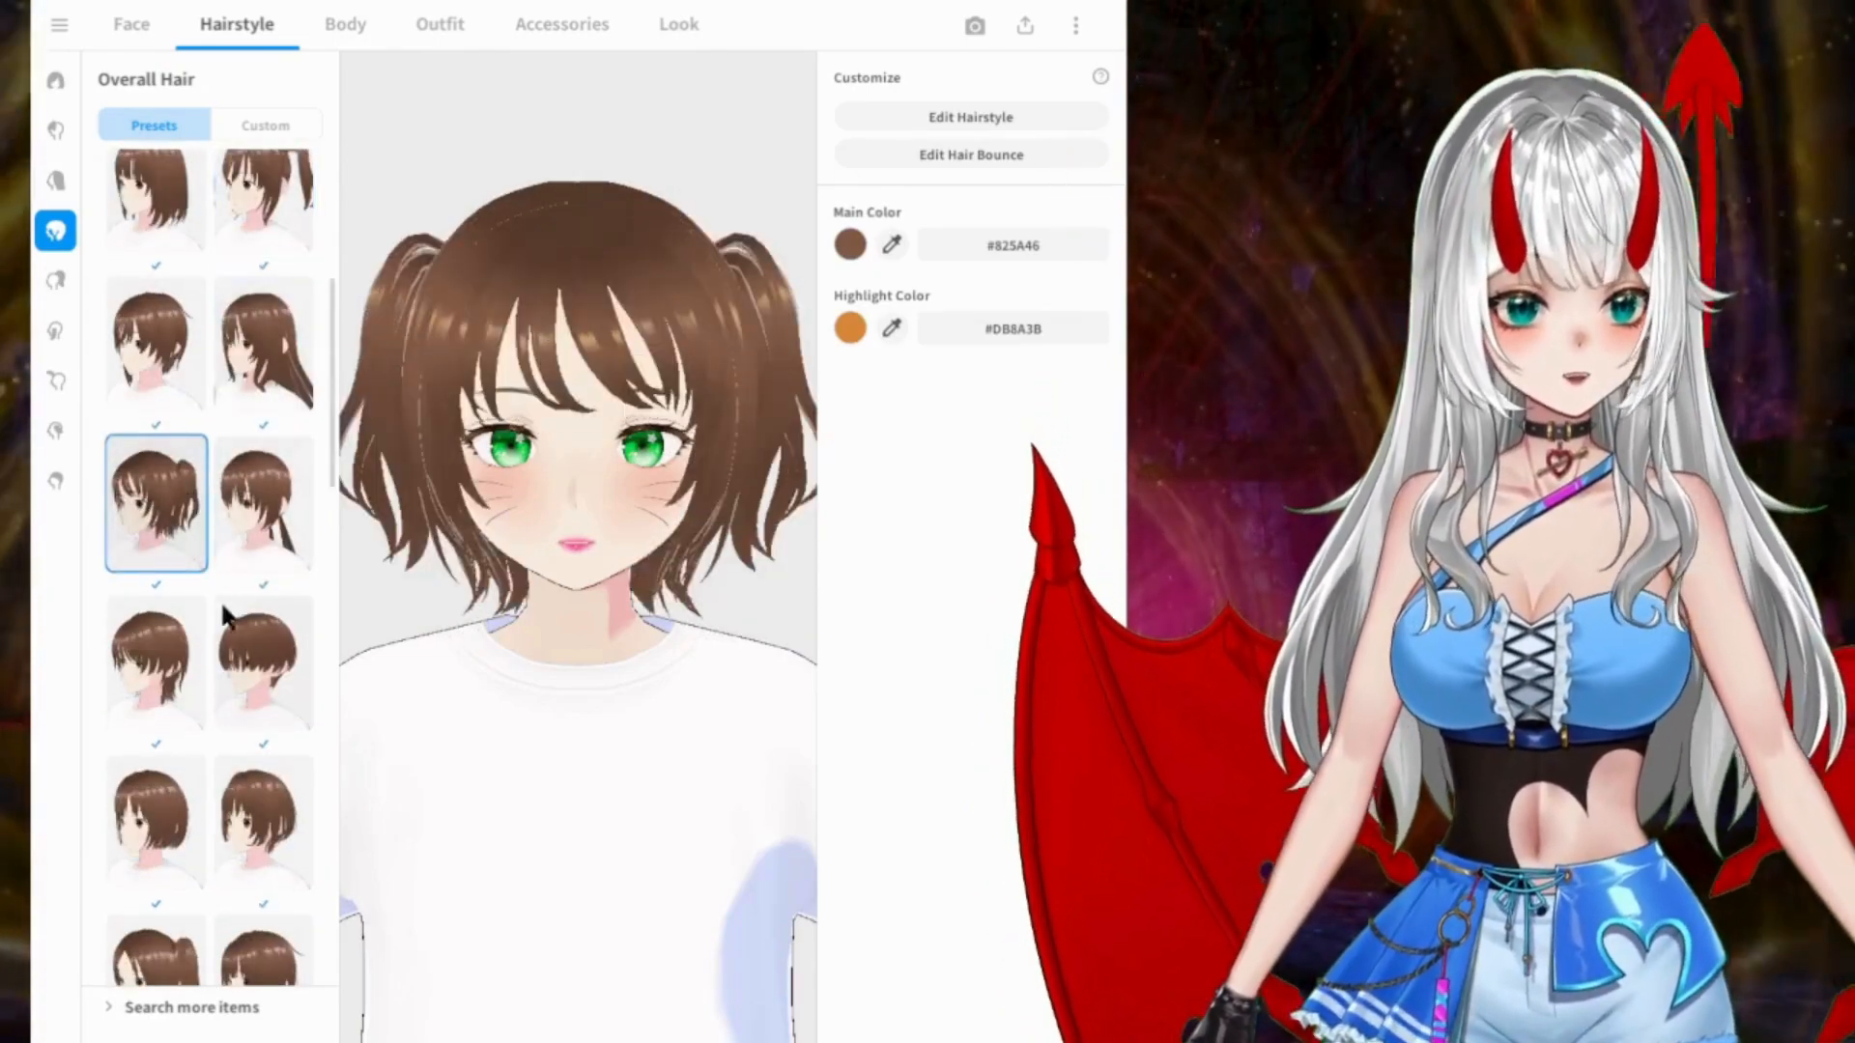
left_click(263, 503)
mouse_move(691, 562)
left_mouse_down()
mouse_move(486, 553)
mouse_move(676, 558)
left_mouse_up()
scroll(127, 522, "down", 3)
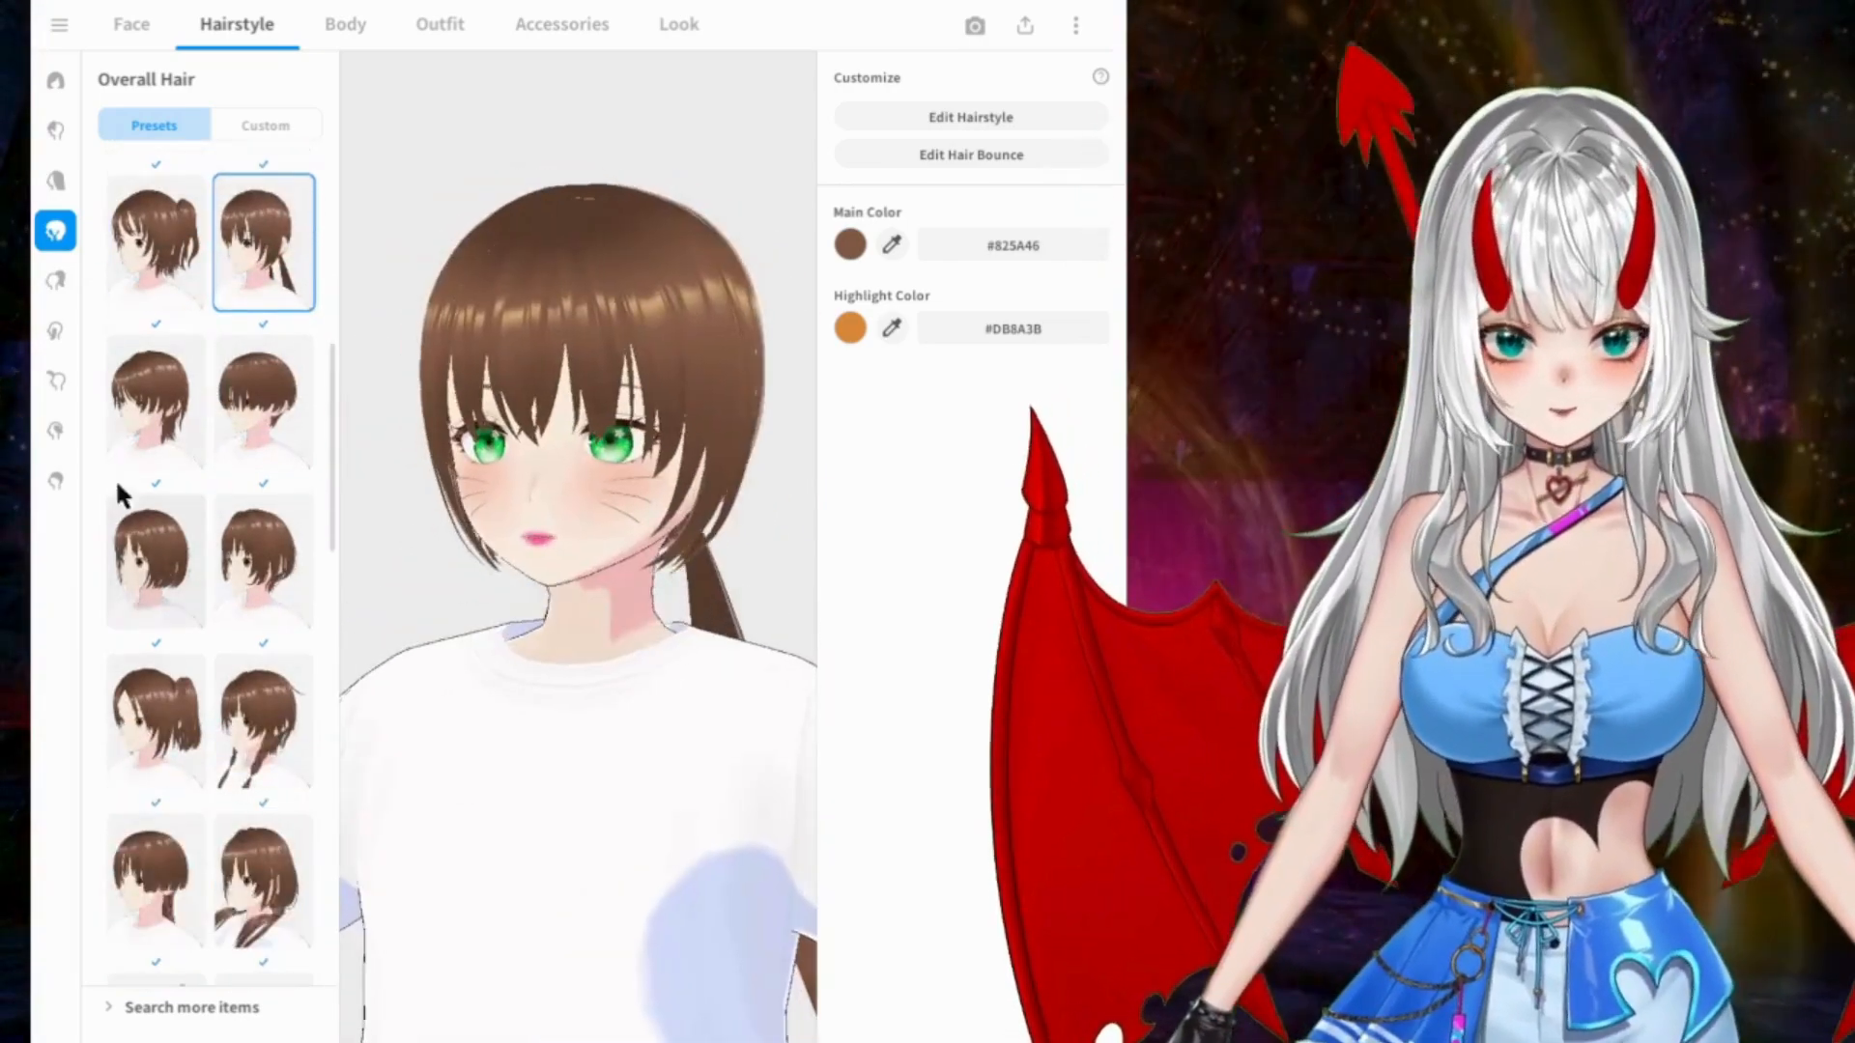
Step: Try the braided pigtails, parted-fringe pigtails, loose front-draped style and looped braids with buns as overall hair
left_click(266, 760)
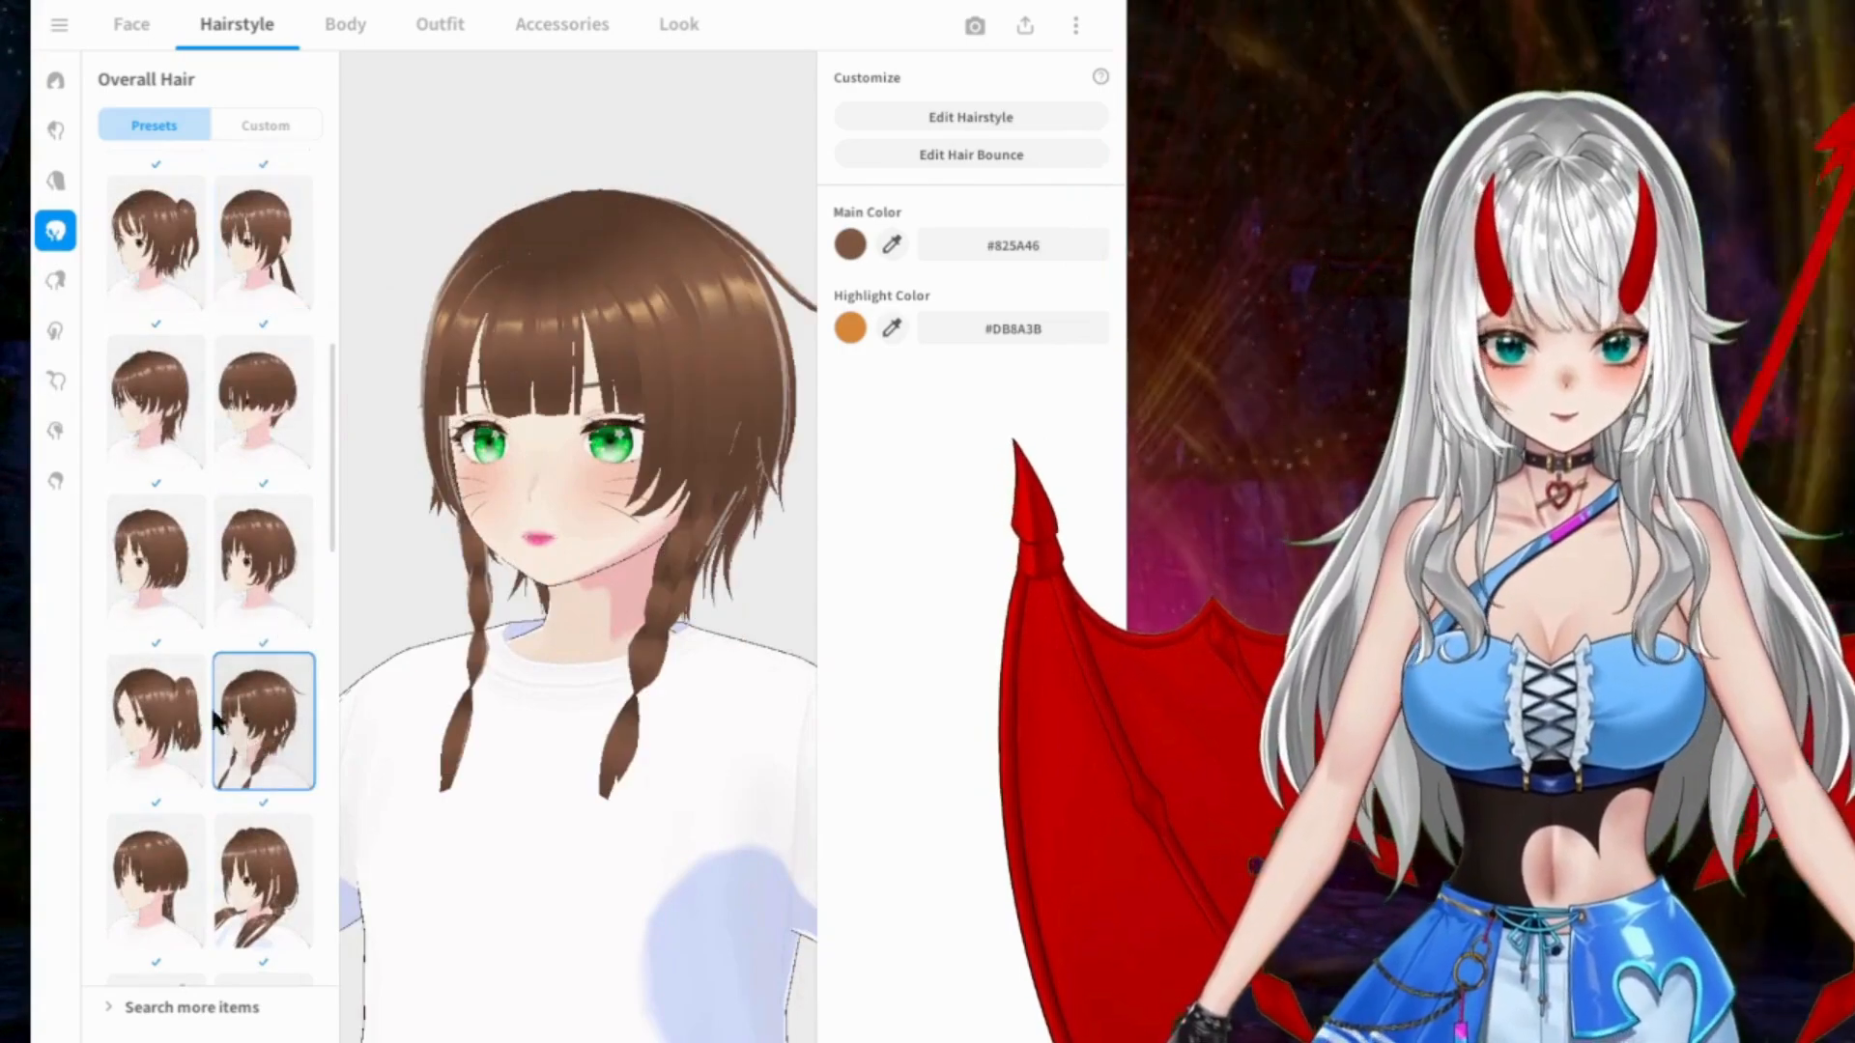
left_click(170, 694)
scroll(222, 618, "down", 3)
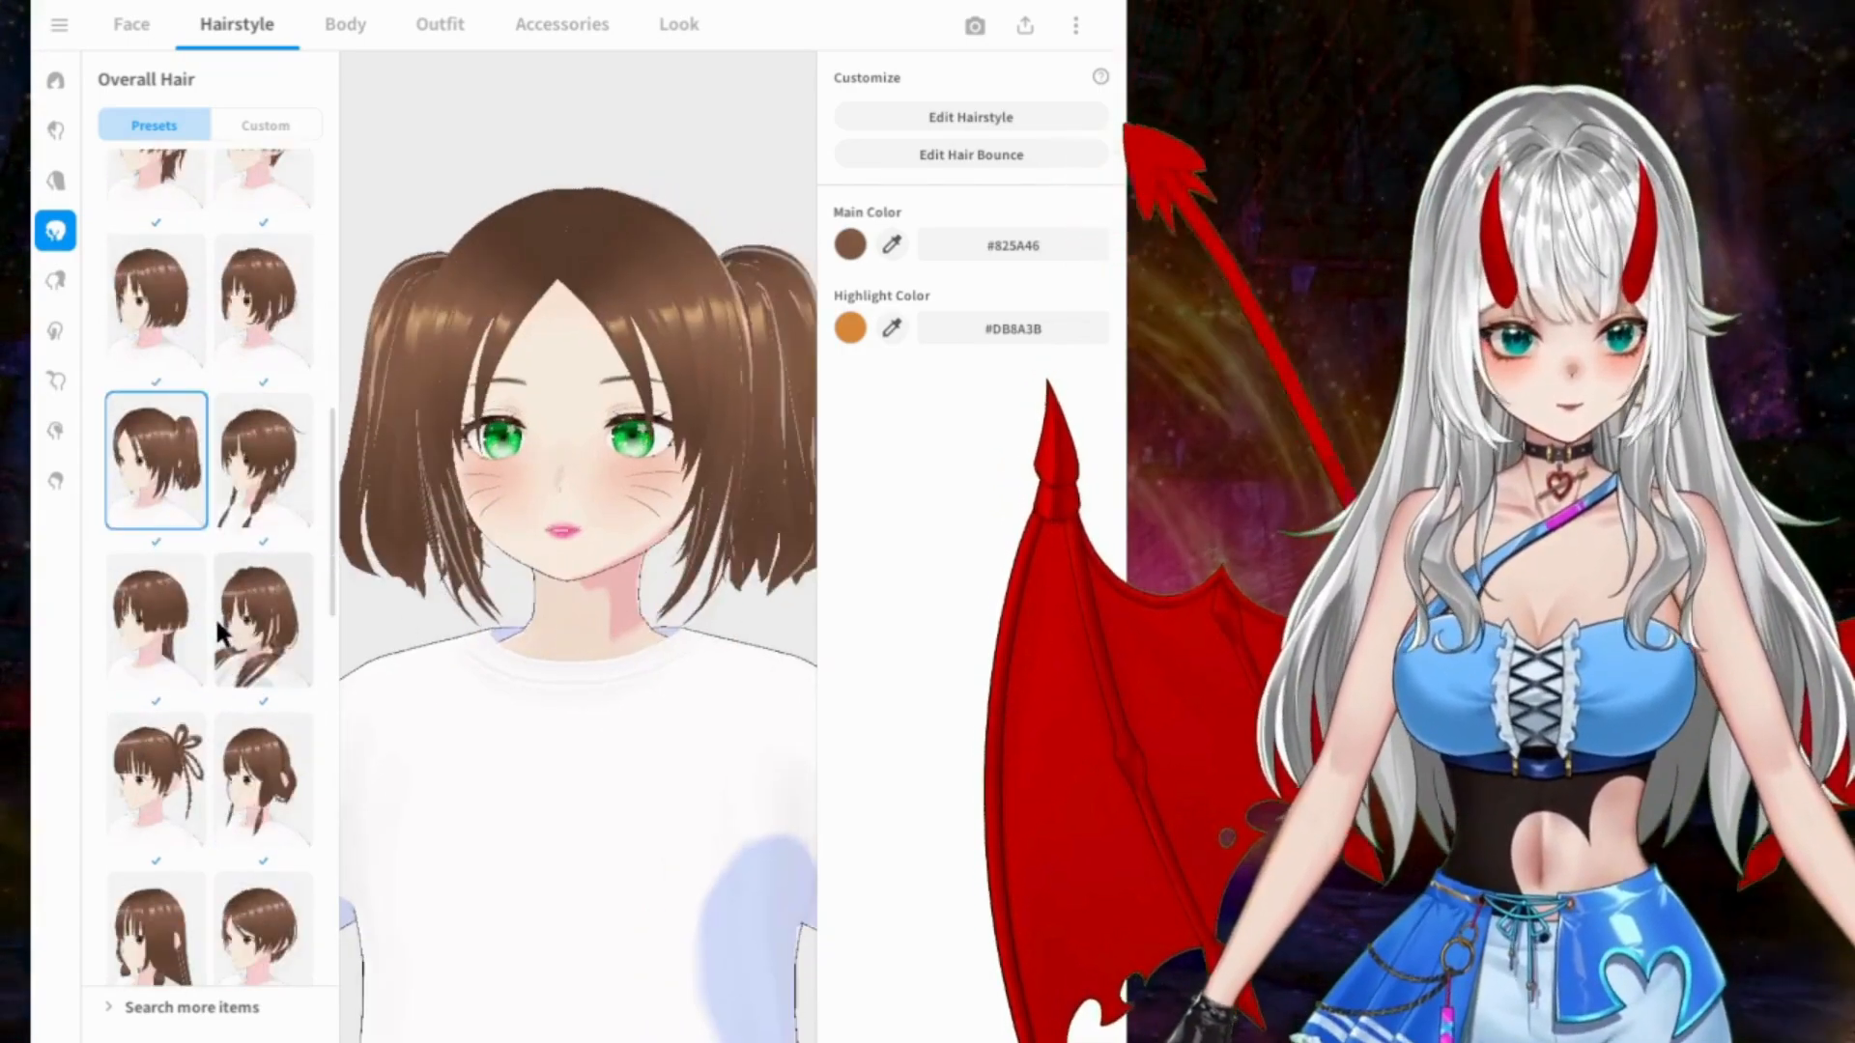
left_click(263, 636)
left_click(184, 764)
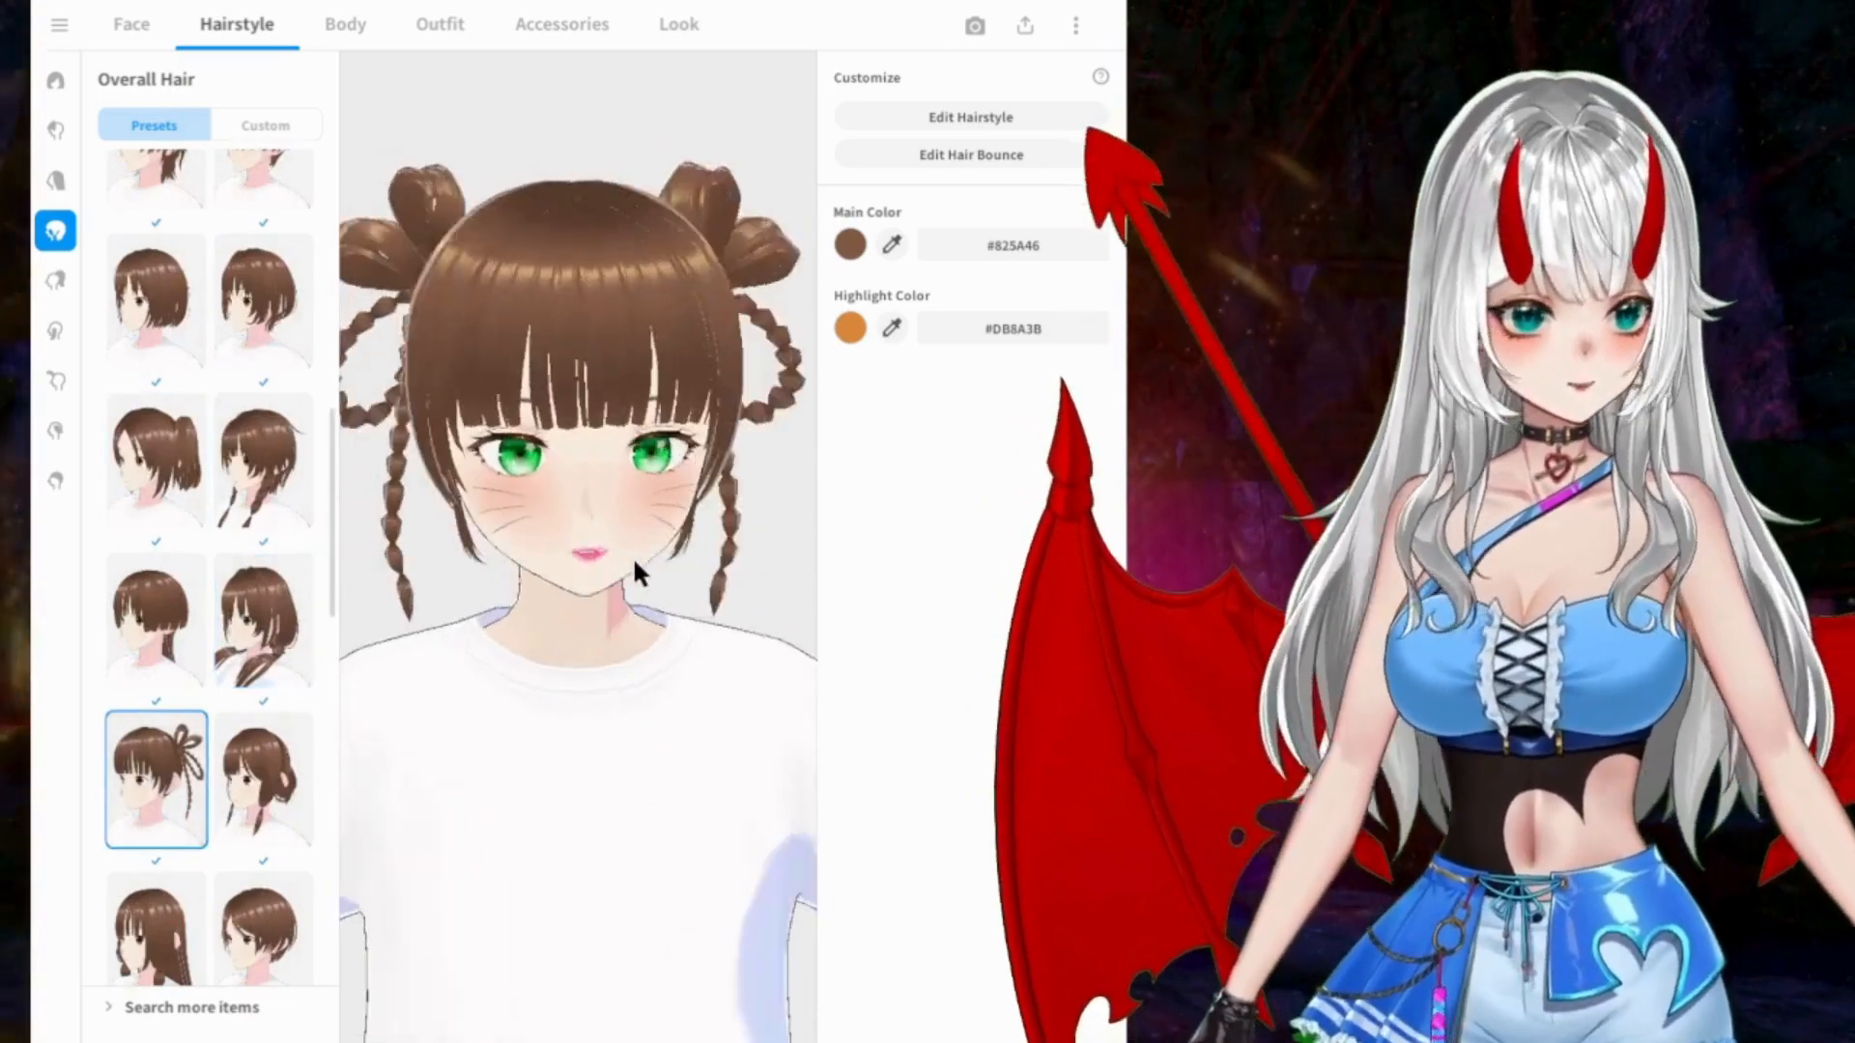
scroll(174, 657, "down", 5)
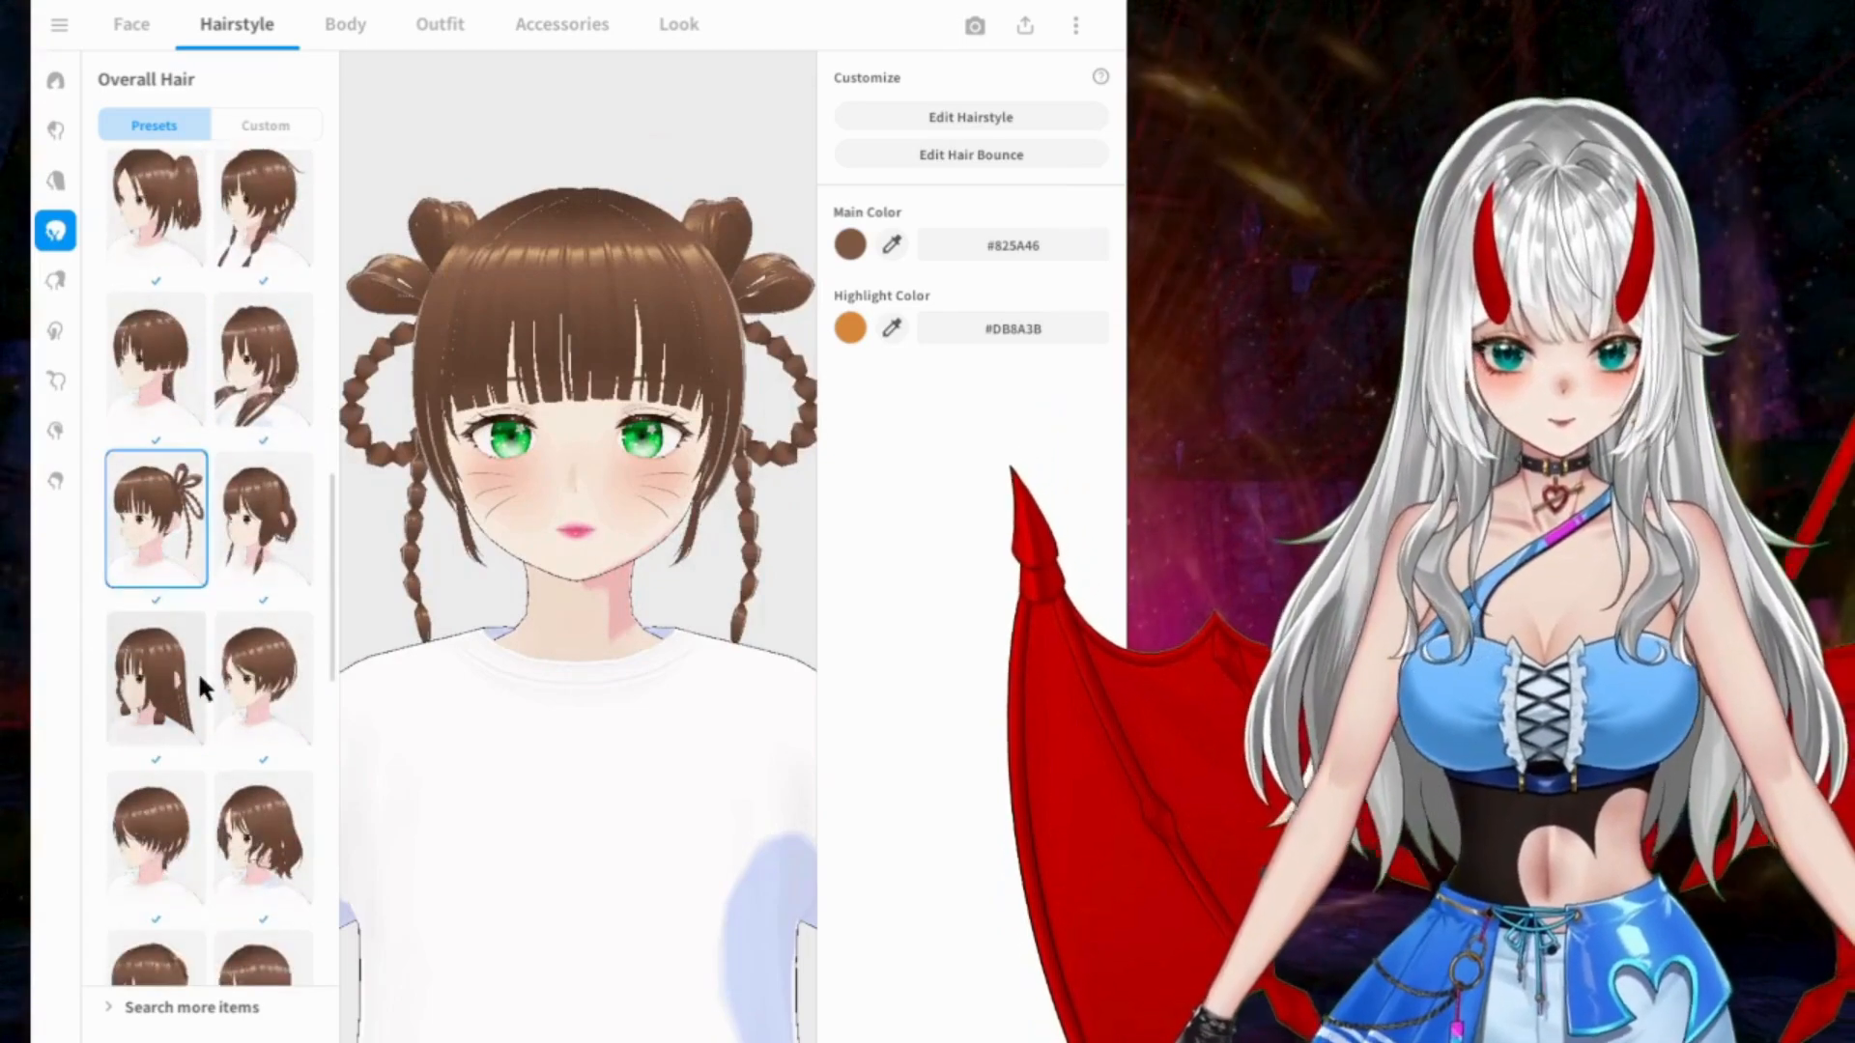
Step: Try the wavy shoulder-length, low pigtail and long half-up overall hair presets, ending on the long high twin tails
left_click(268, 444)
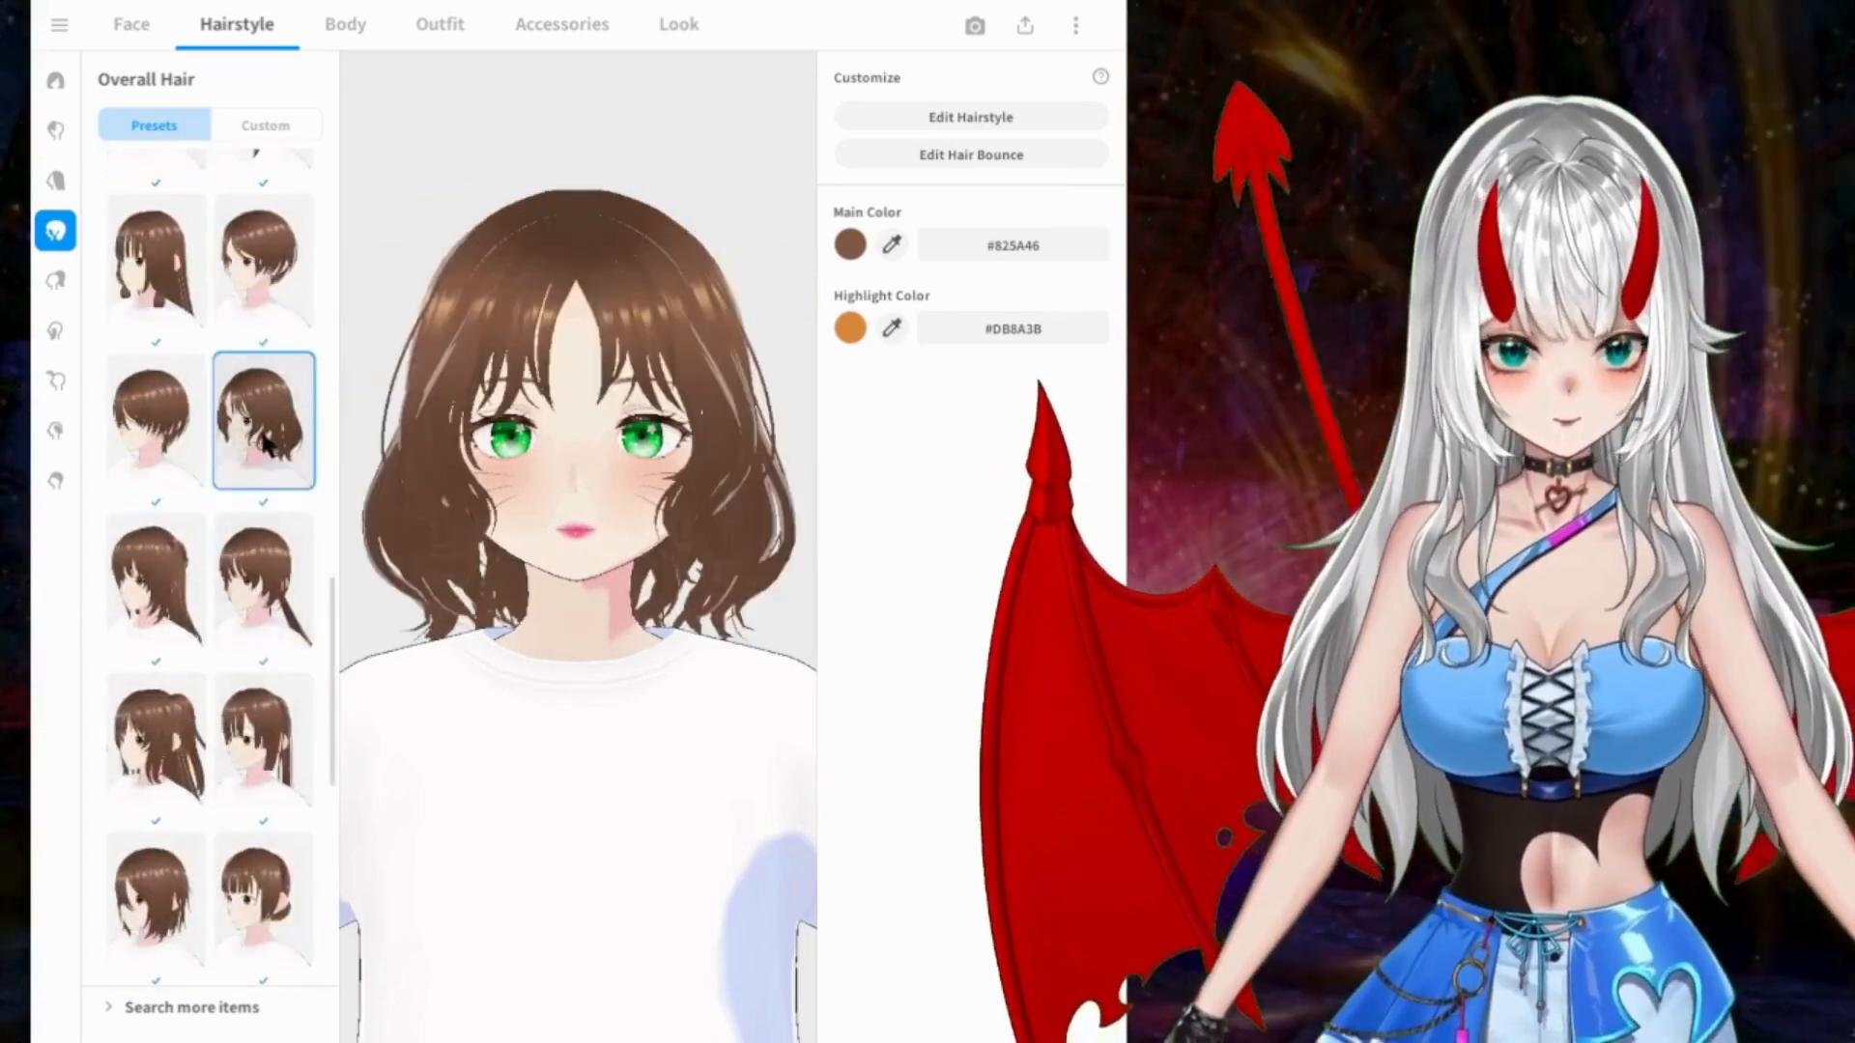
left_click(285, 595)
mouse_move(586, 577)
right_mouse_down()
mouse_move(455, 583)
mouse_move(565, 582)
right_mouse_up()
scroll(182, 556, "down", 2)
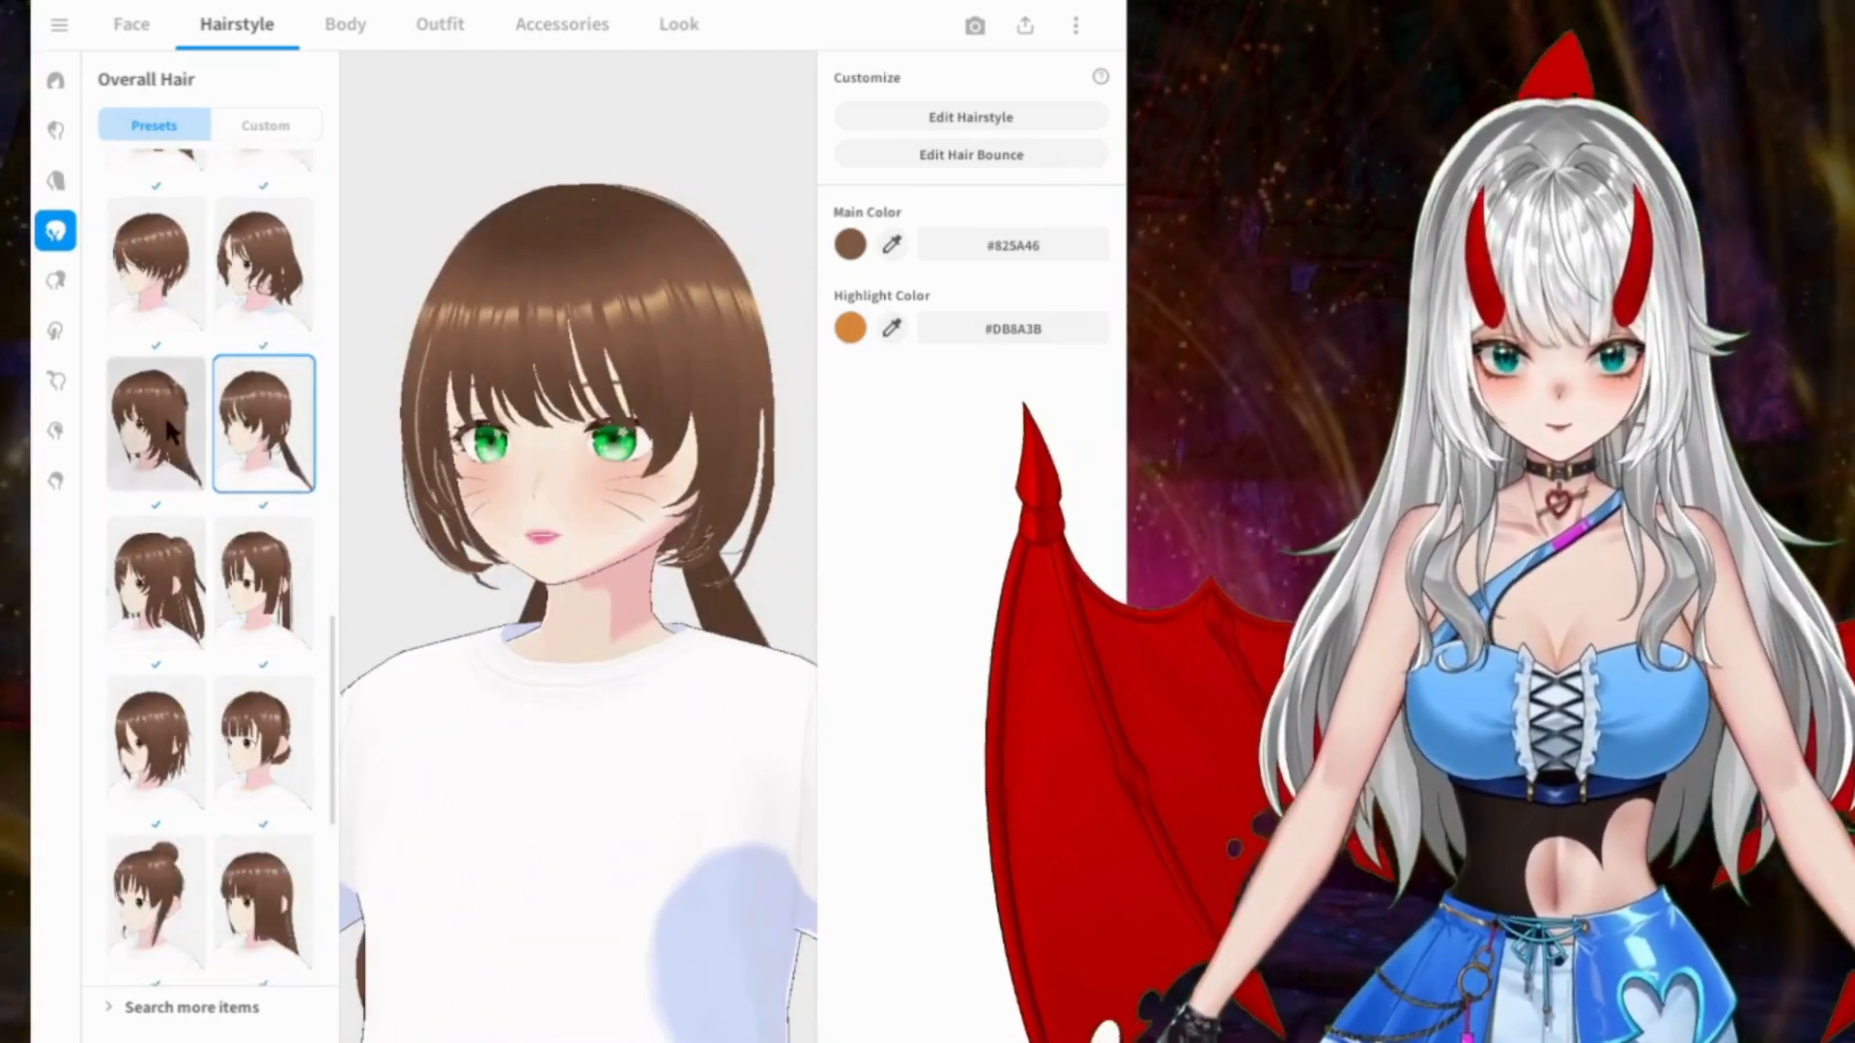
left_click(156, 425)
mouse_move(554, 473)
right_mouse_down()
mouse_move(383, 481)
mouse_move(583, 480)
right_mouse_up()
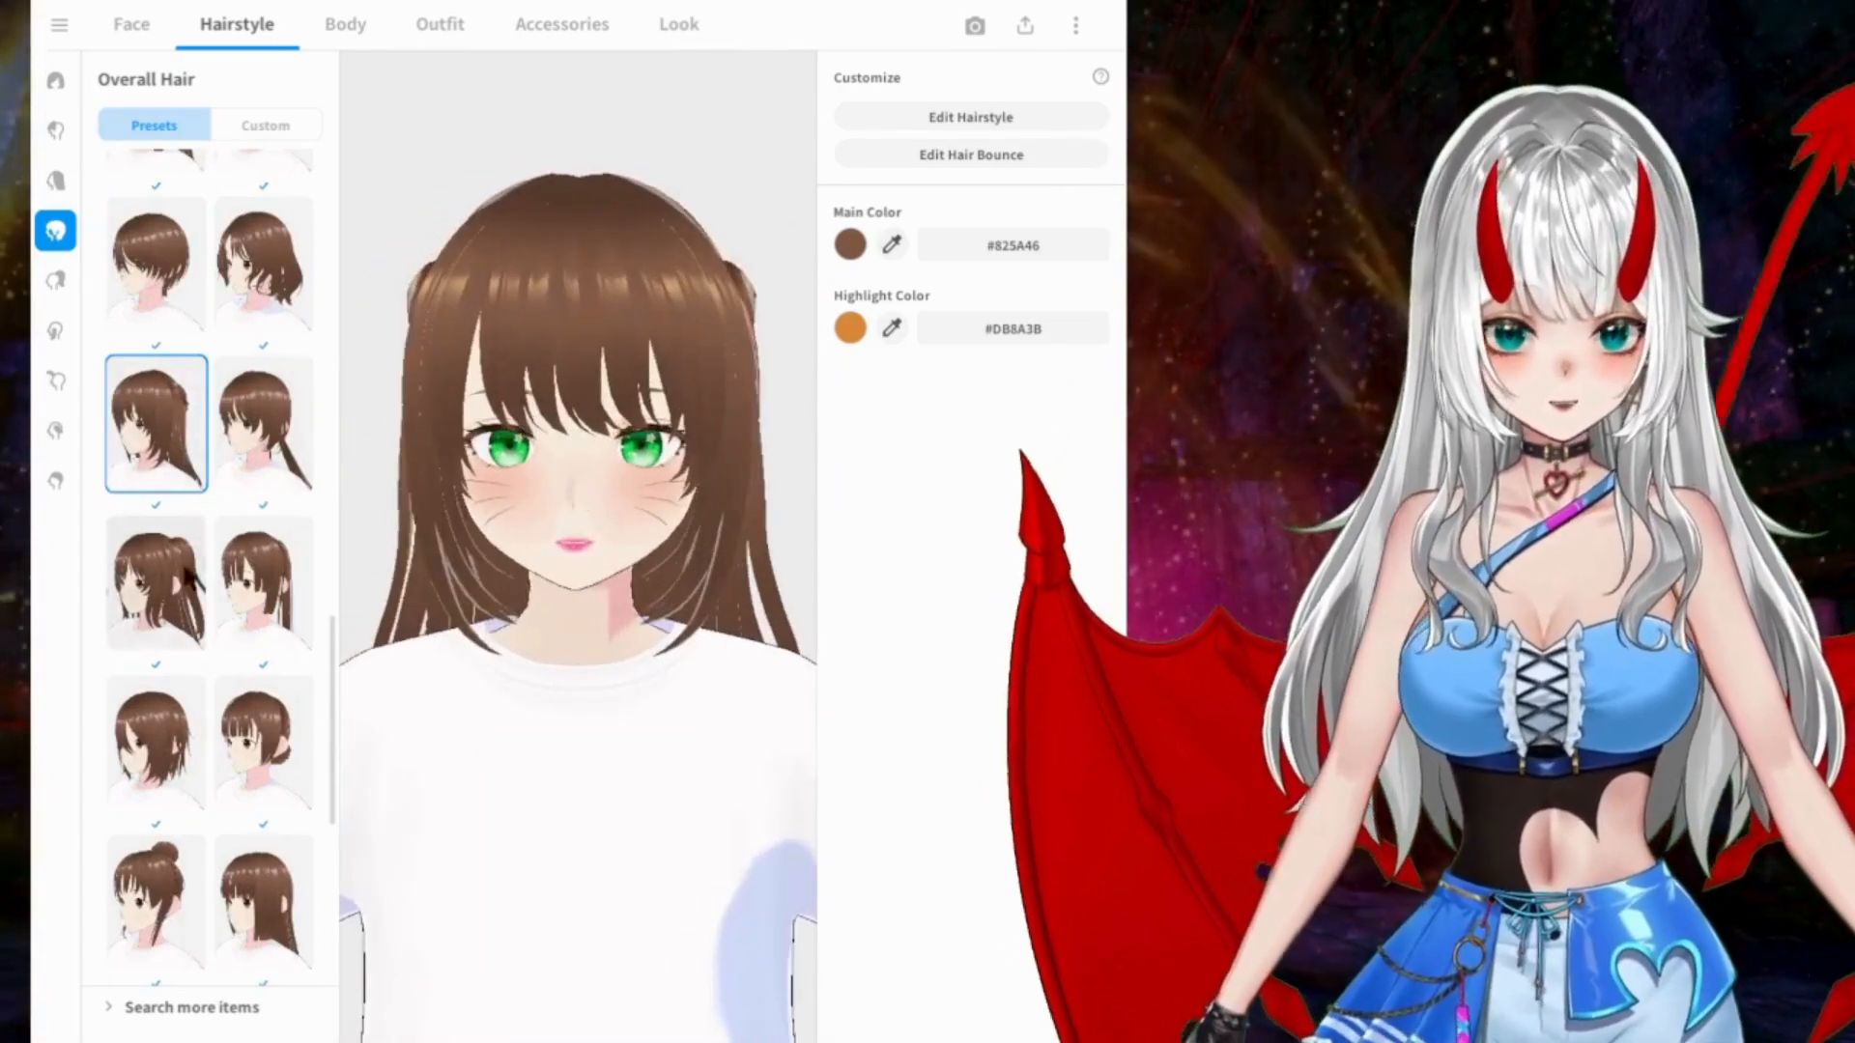
left_click(156, 580)
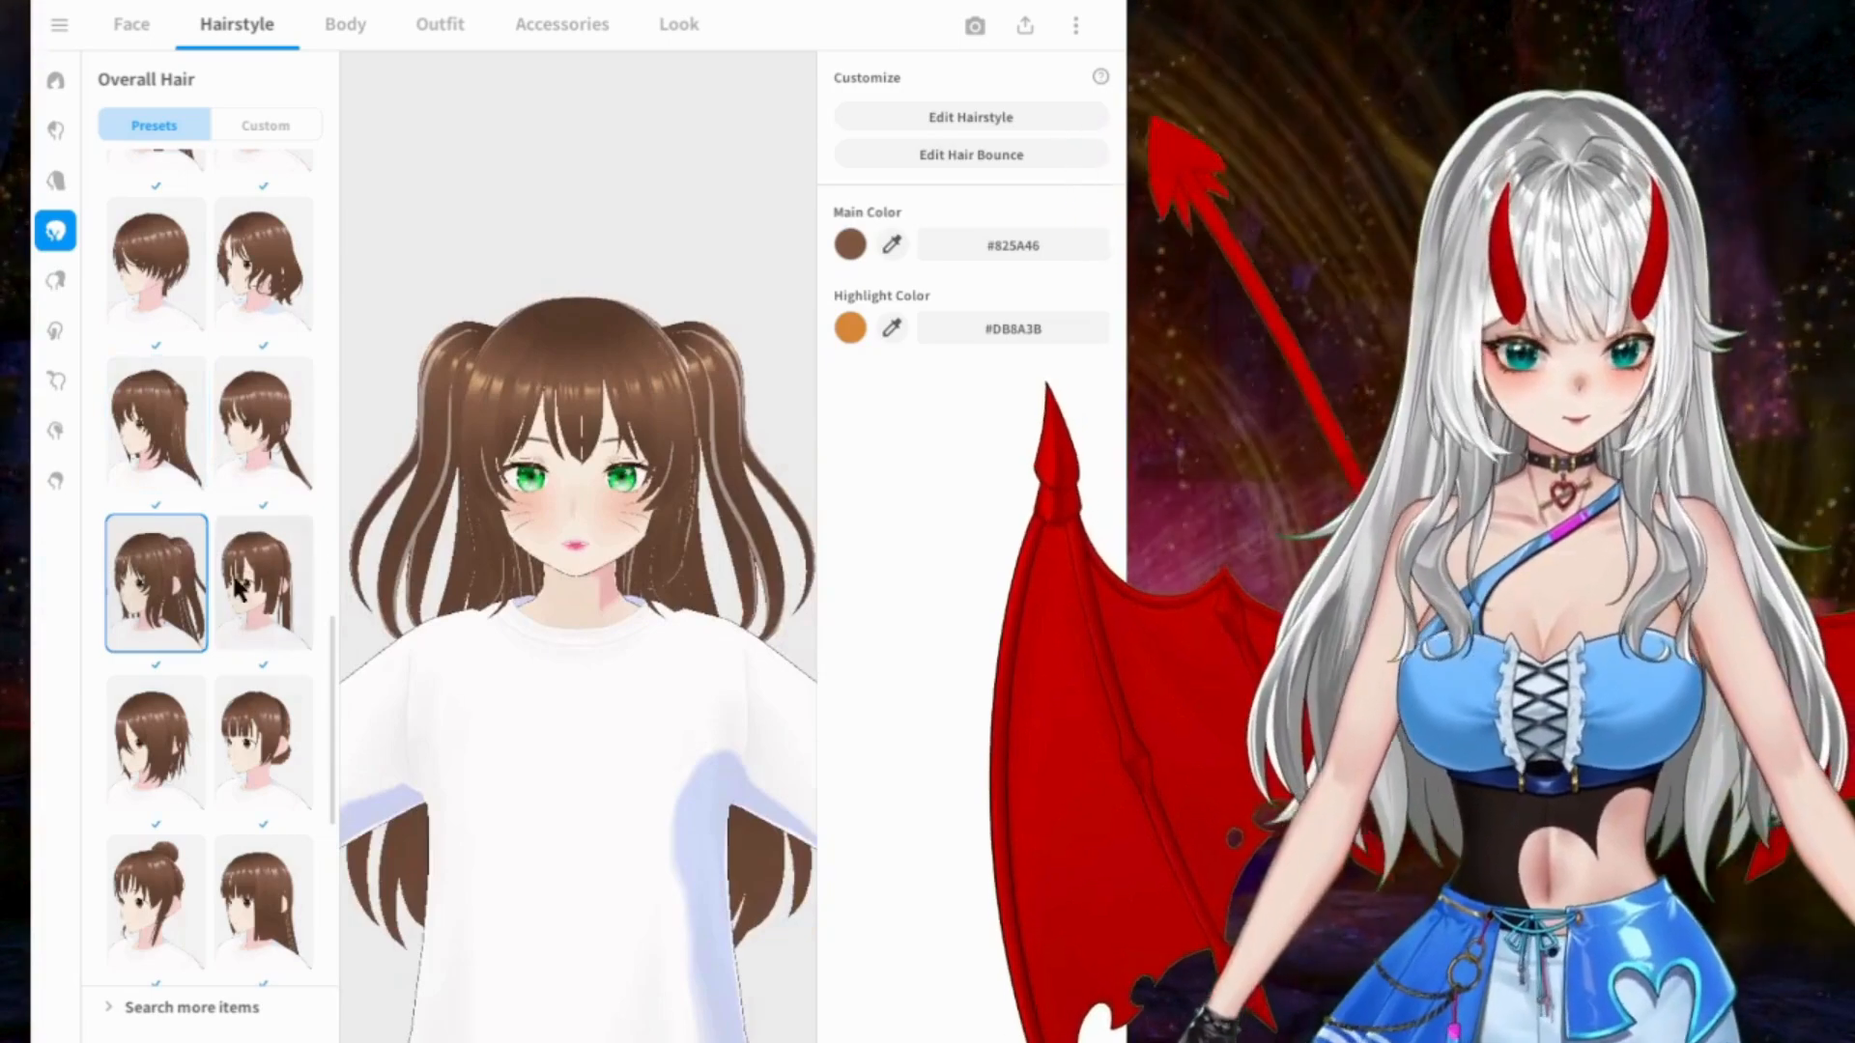
Step: Try the long straight-fringe ponytail and the top bun from the Overall Hair presets, viewing each from another angle
left_click(247, 589)
right_click_drag(554, 570, 462, 562)
scroll(213, 576, "down", 3)
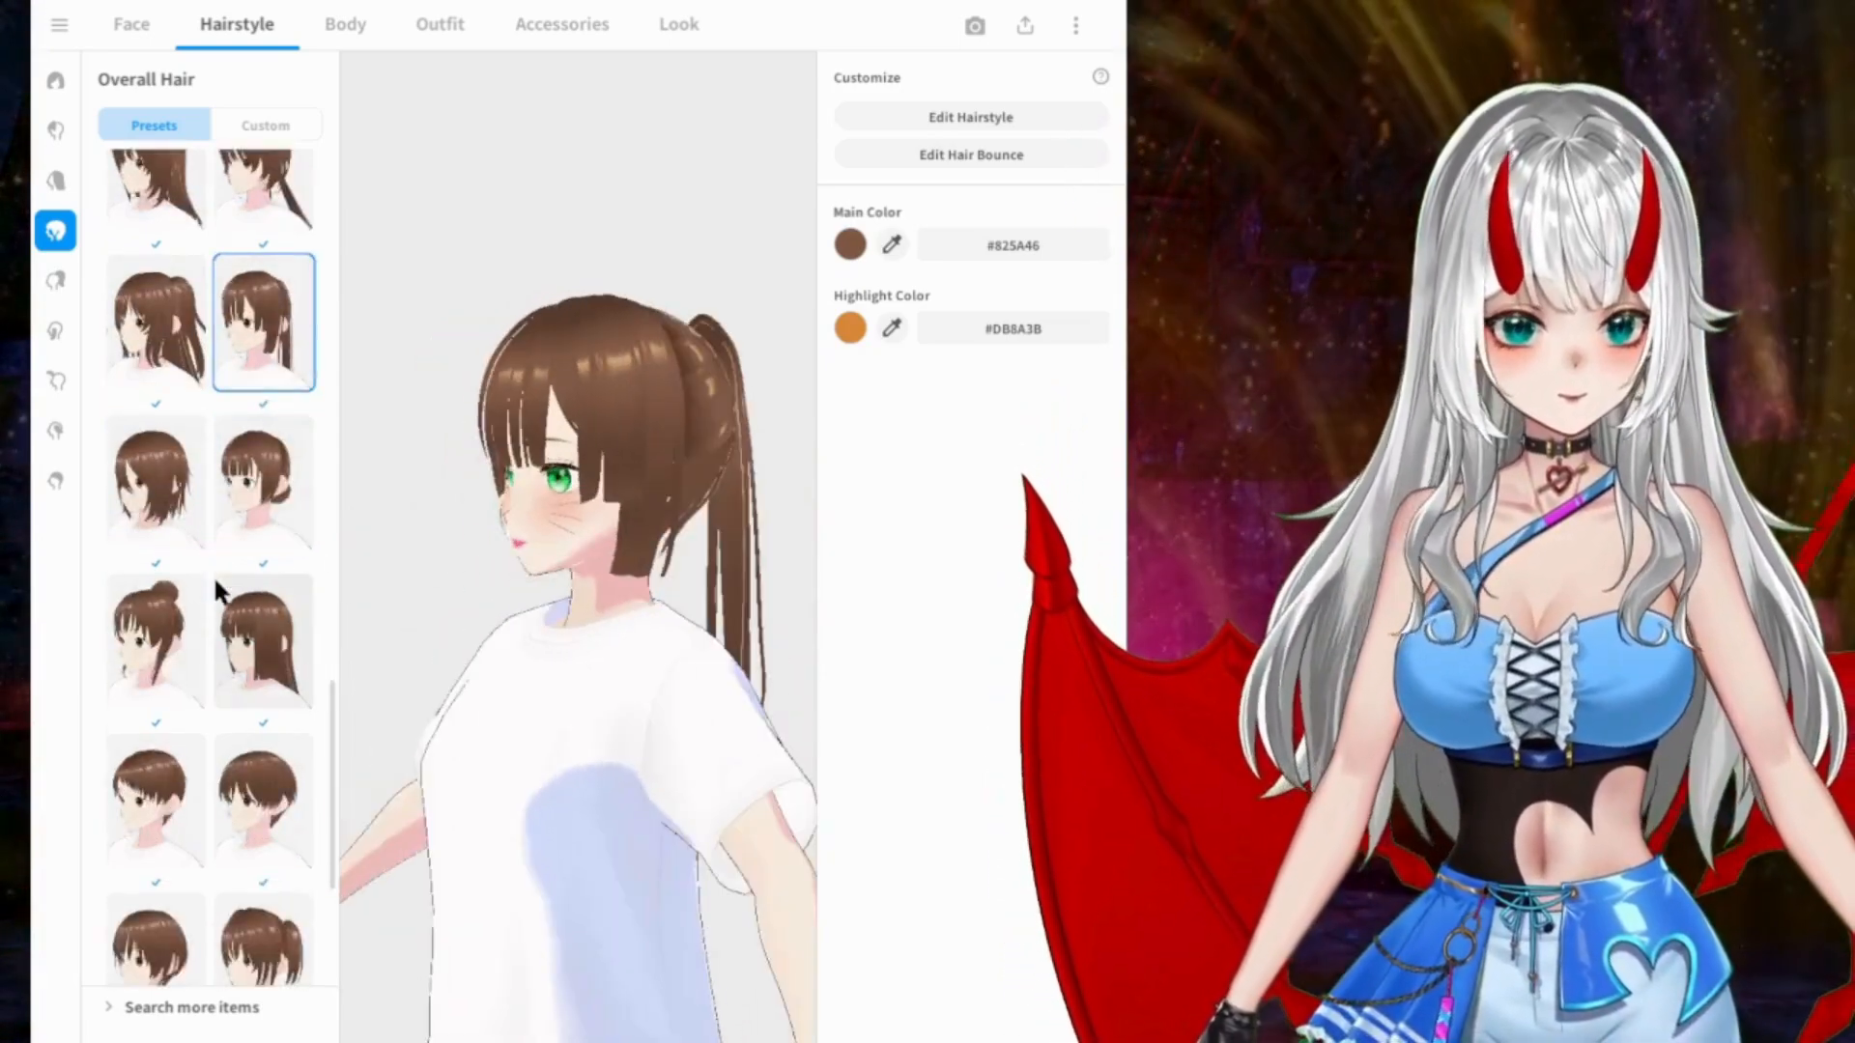
left_click(164, 622)
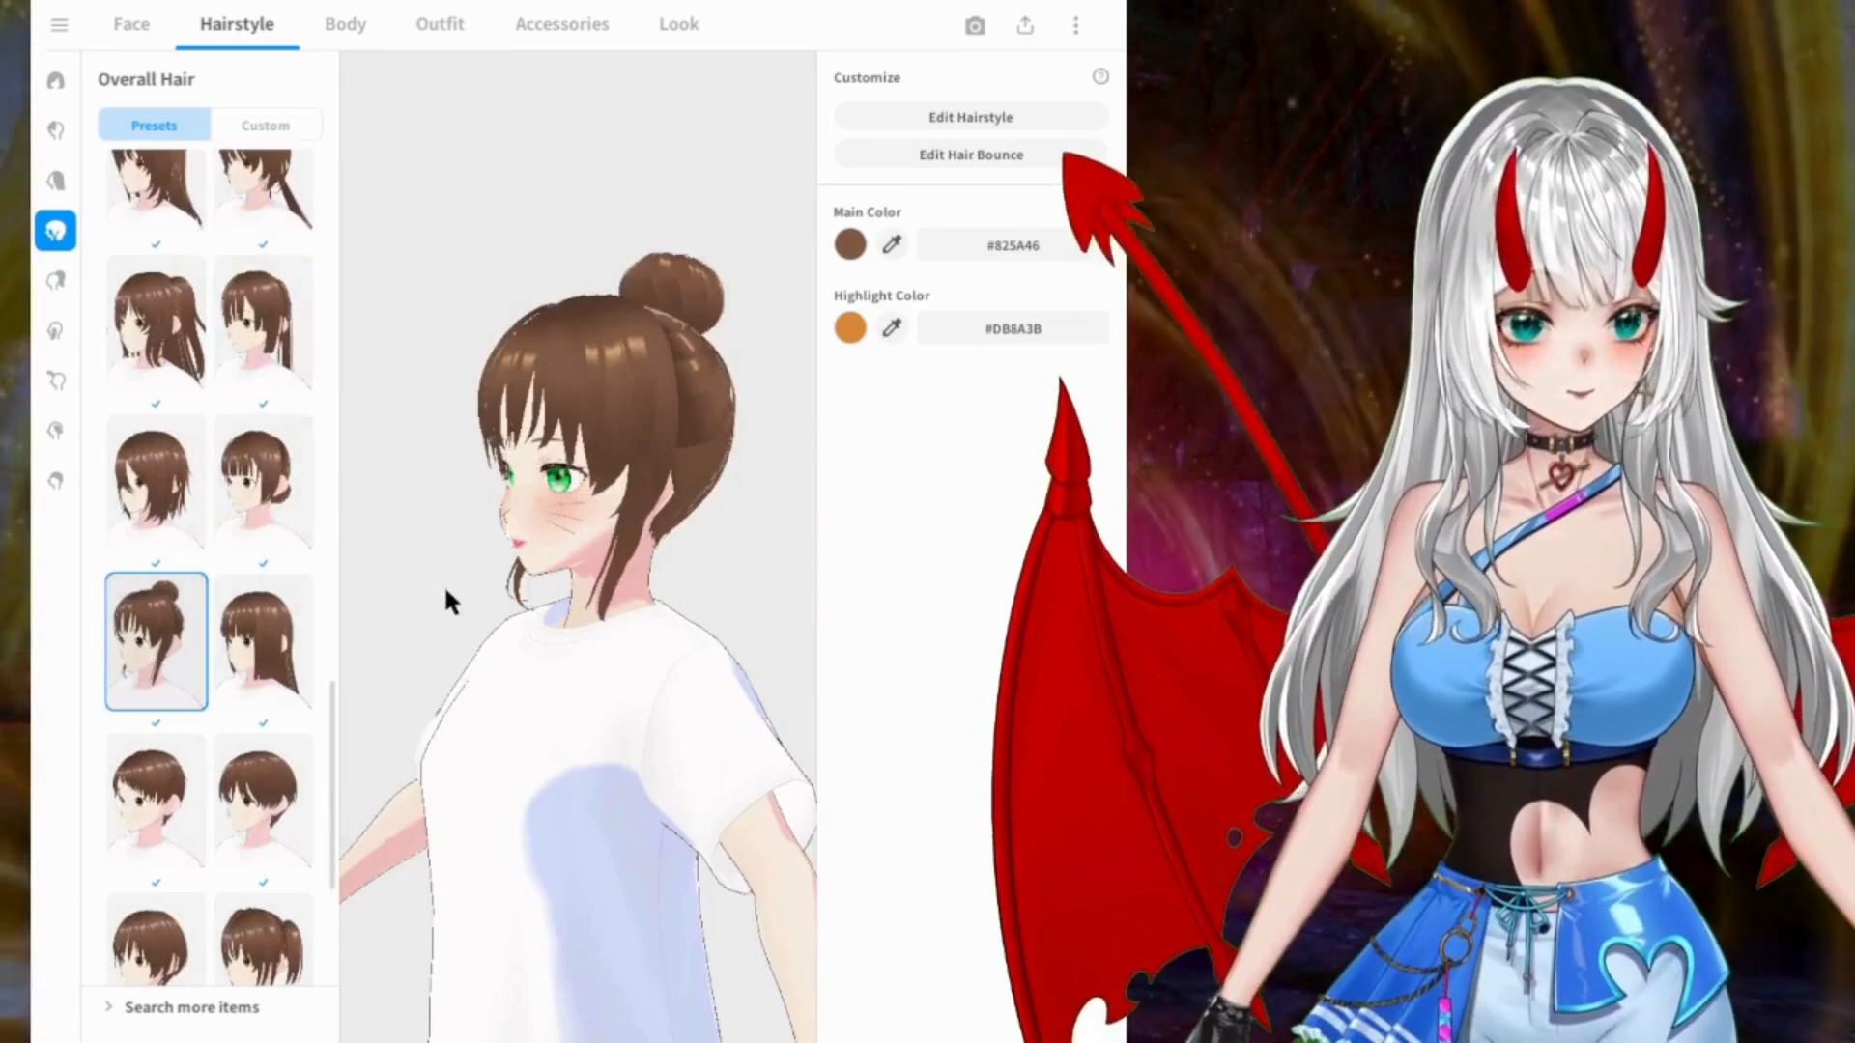
right_click_drag(428, 596, 507, 576)
scroll(253, 688, "down", 3)
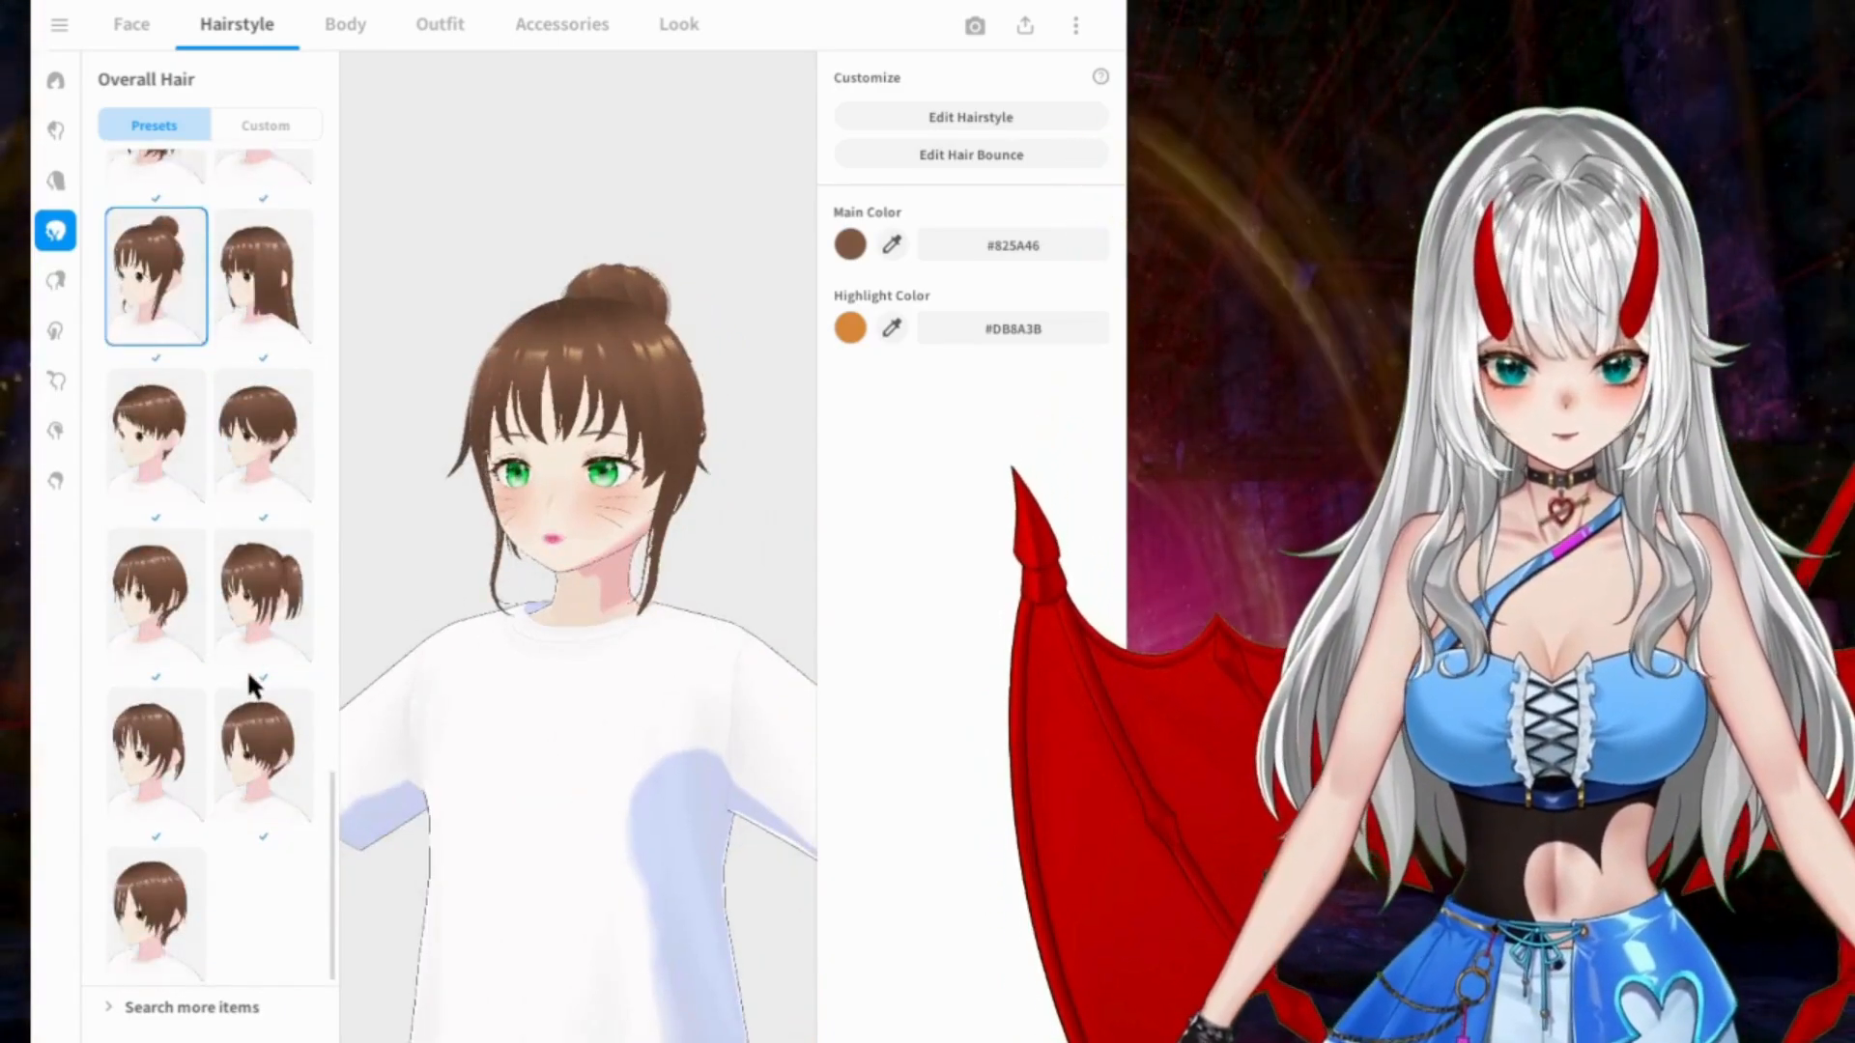
Step: Try the short ponytail, the short cut swept over one eye and the two short styles above it as overall hair
left_click(259, 599)
left_click(153, 860)
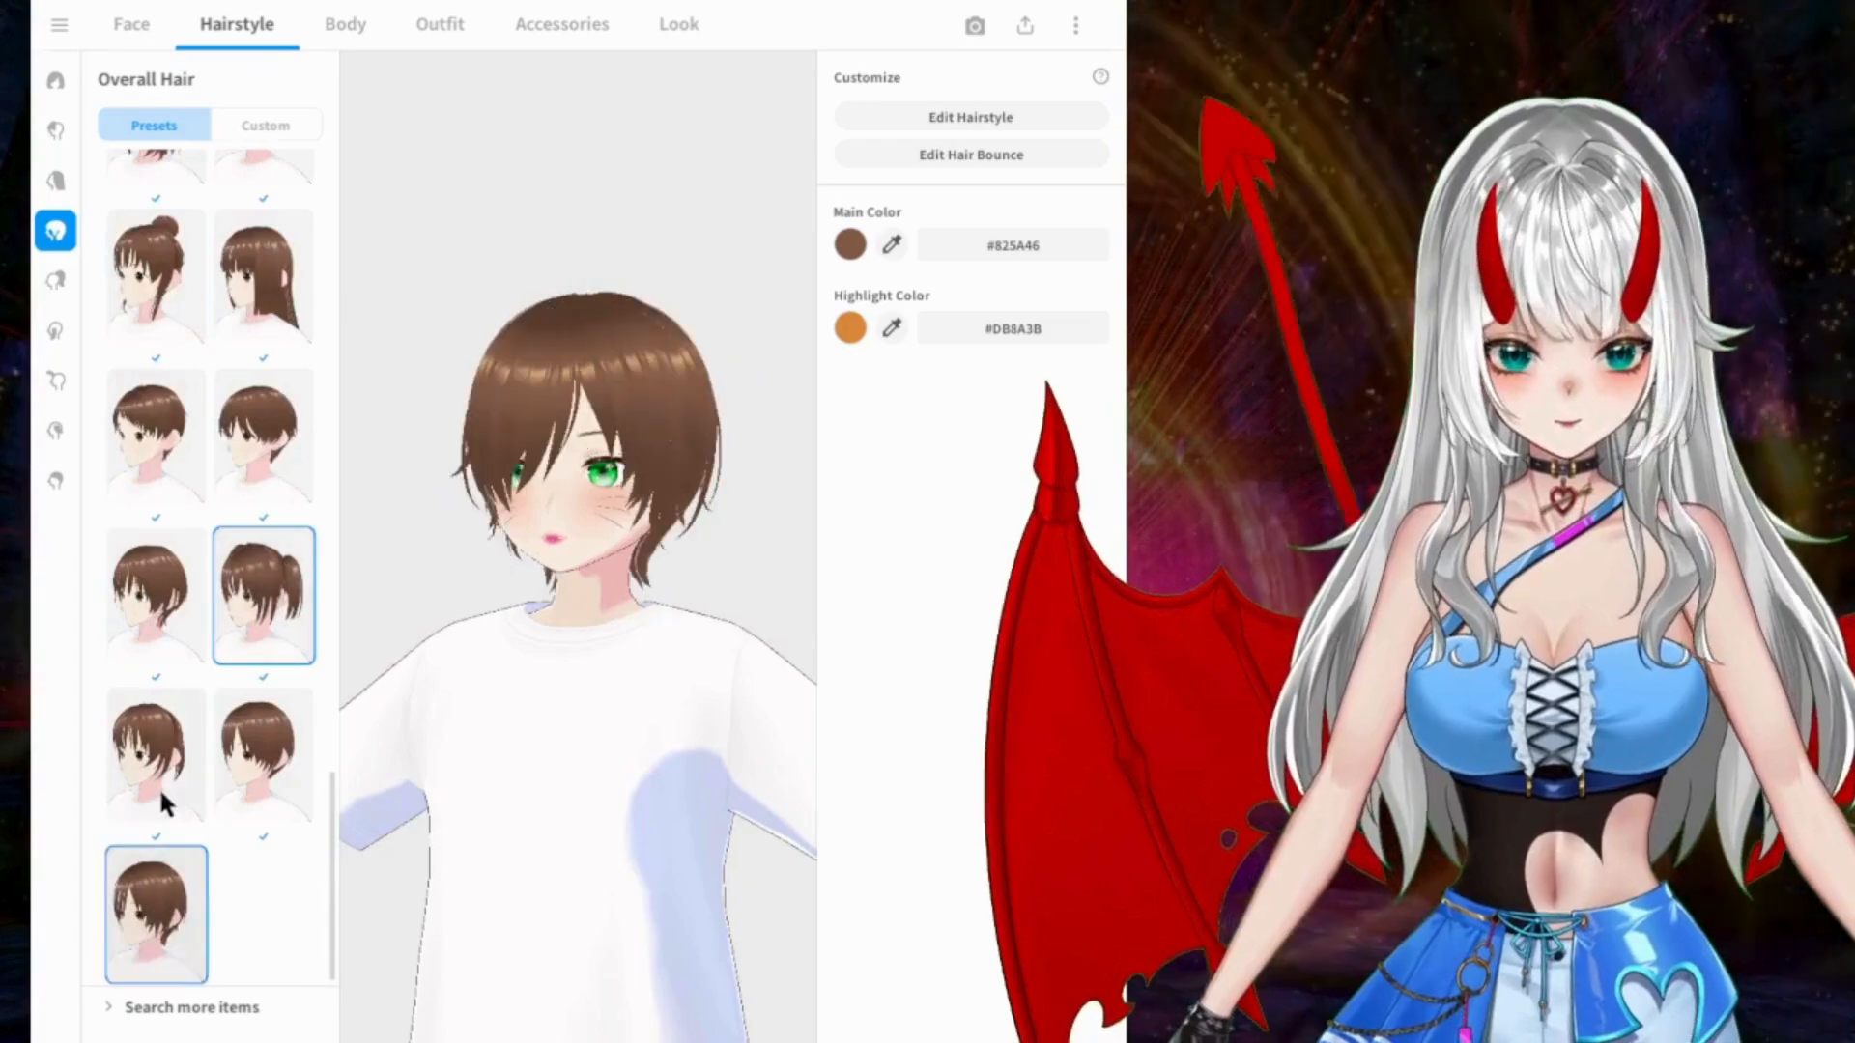
left_click(154, 749)
left_click(263, 753)
scroll(216, 580, "up", 2)
scroll(107, 541, "up", 3)
Step: Try the long high twin tails, the long half-up style and the low buns with loose front strands as overall hair
left_click(169, 454)
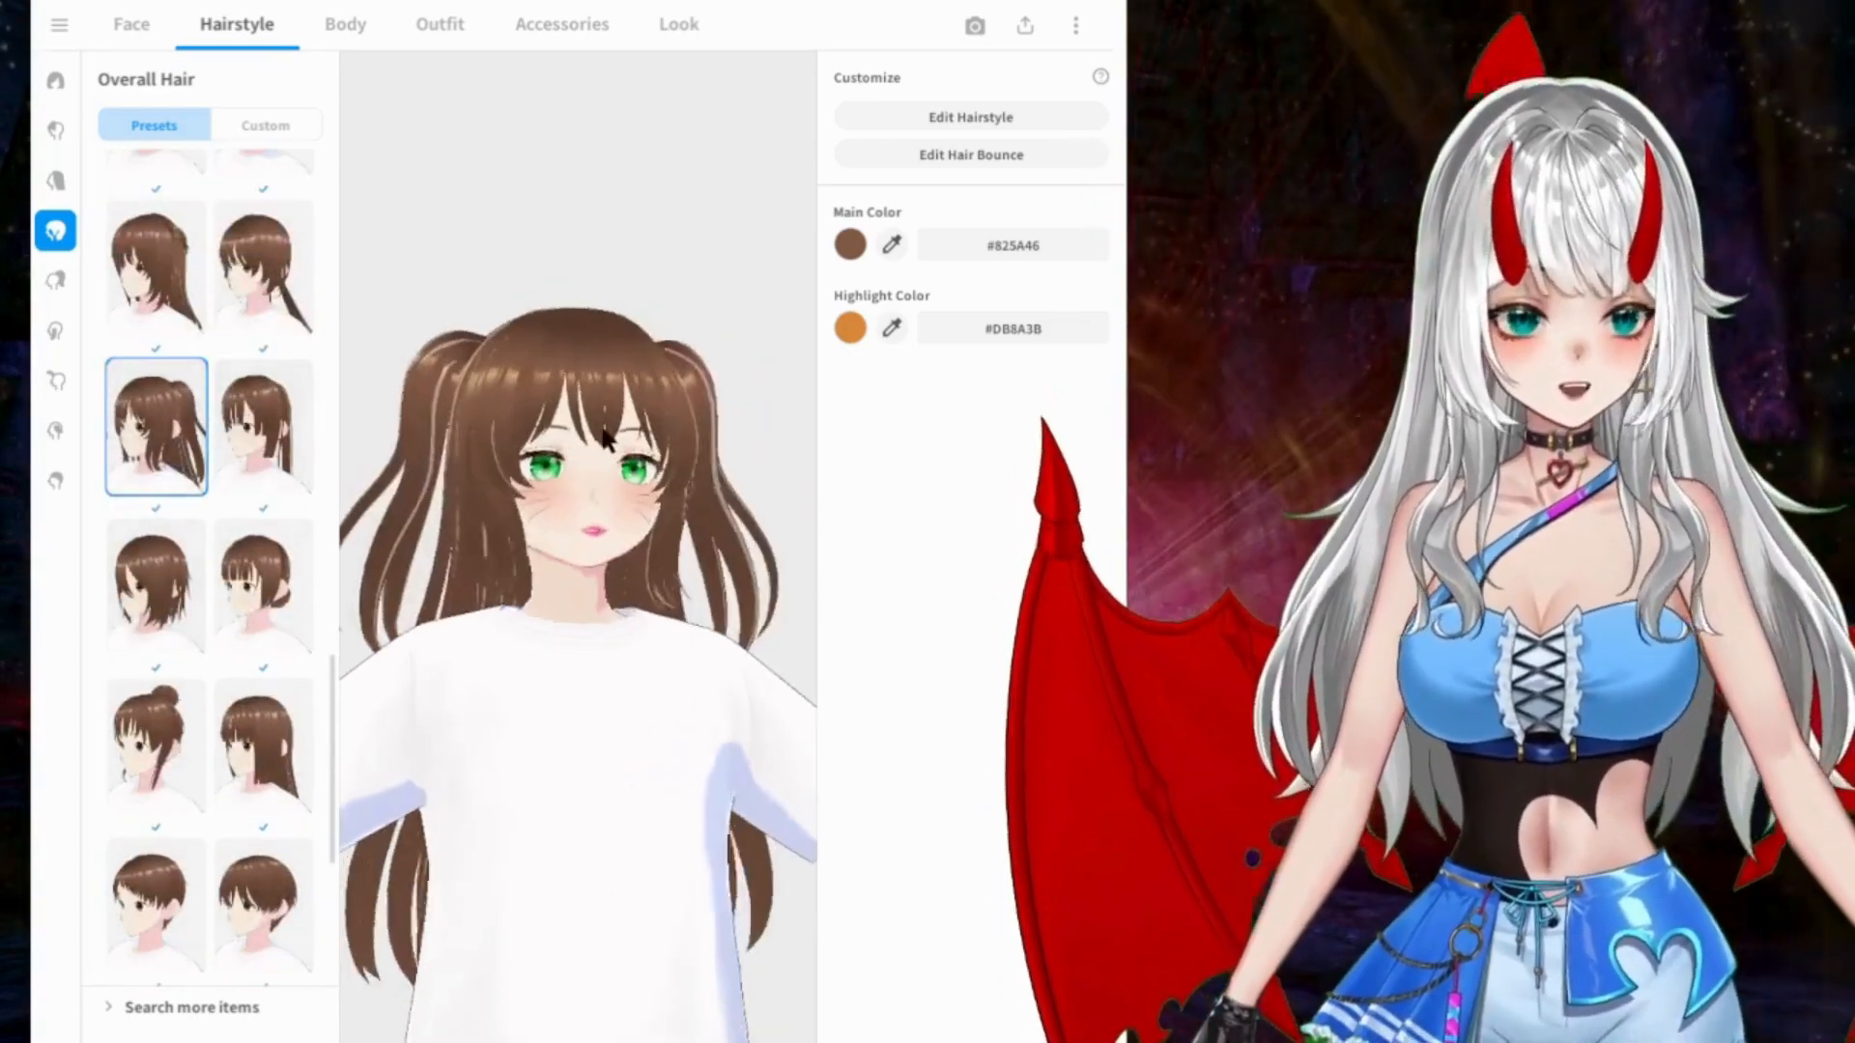
left_click(187, 267)
scroll(194, 263, "up", 6)
scroll(235, 318, "up", 1)
left_click(280, 382)
mouse_move(659, 413)
left_mouse_down()
mouse_move(484, 408)
mouse_move(743, 415)
mouse_move(652, 413)
left_mouse_up()
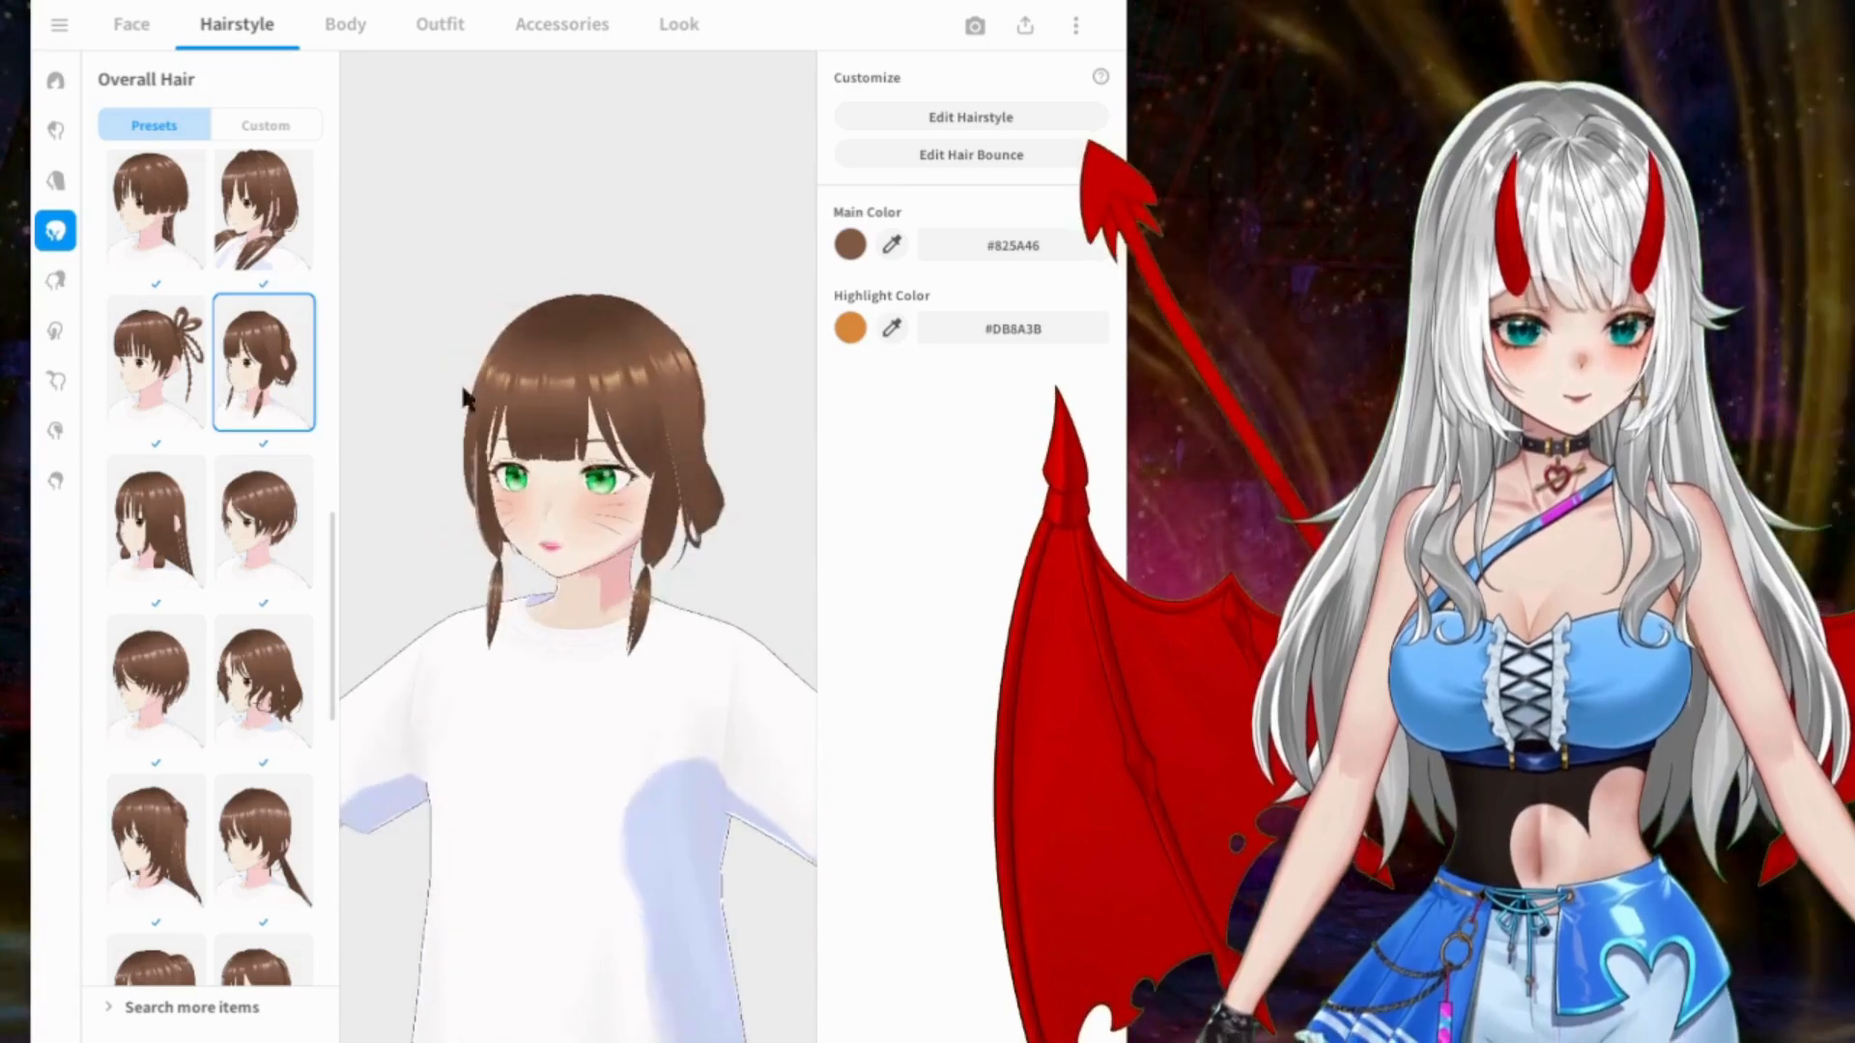
Step: Try the low front-draped pigtails, the braided pigtails and the parted-fringe pigtails from the Overall Hair presets
scroll(309, 307, "up", 2)
left_click(309, 307)
scroll(290, 319, "up", 5)
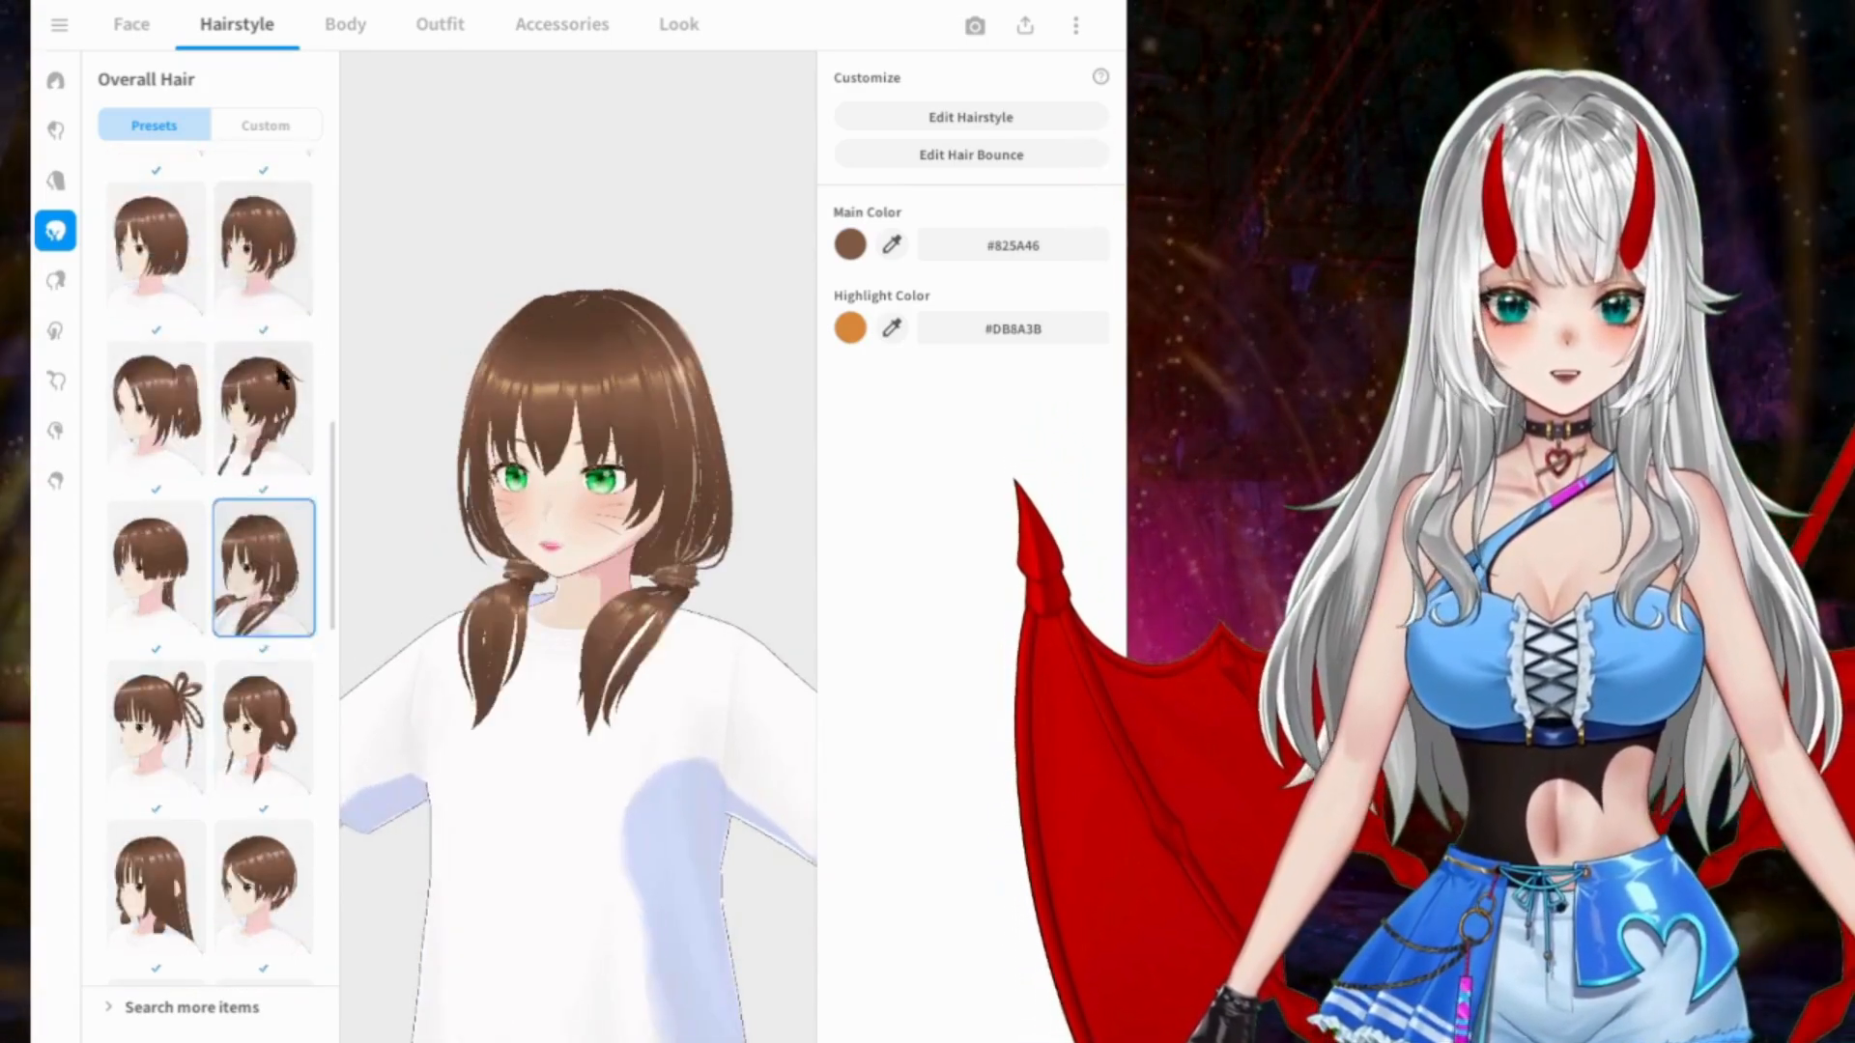
left_click(261, 406)
left_click(135, 416)
scroll(165, 403, "up", 10)
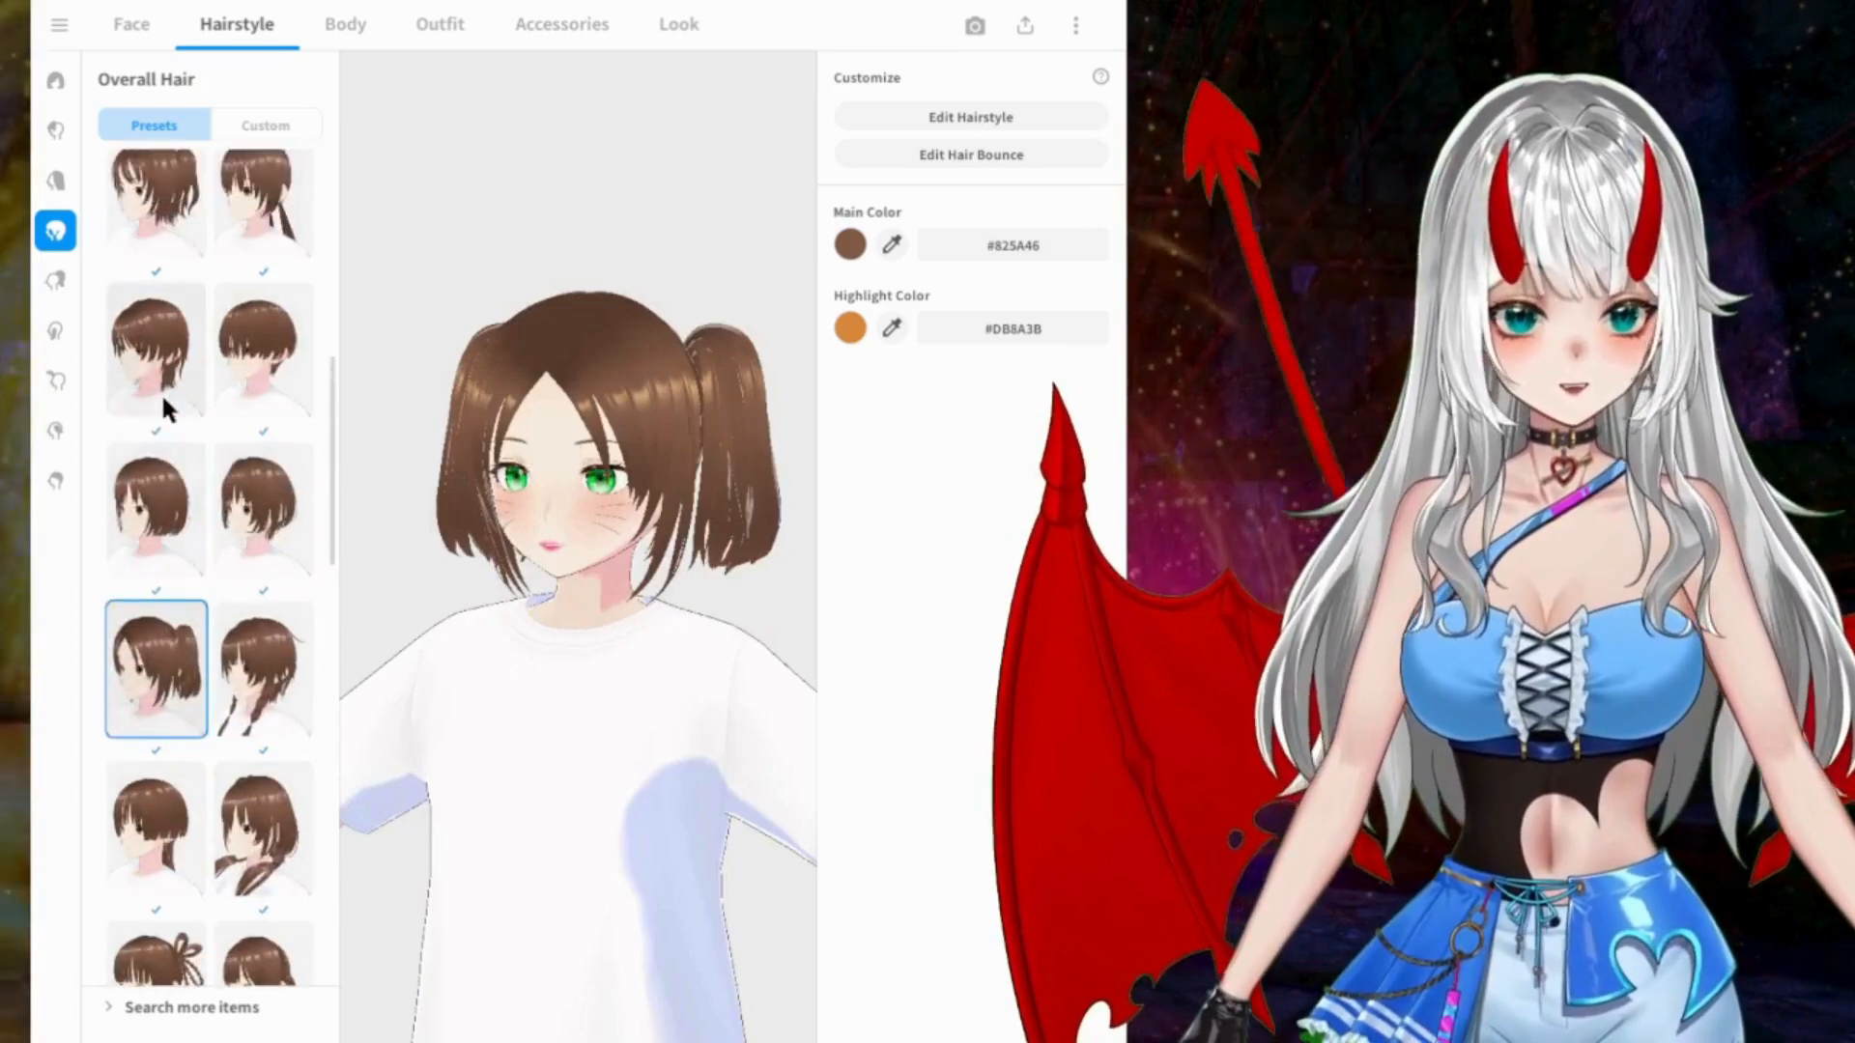
scroll(162, 400, "up", 2)
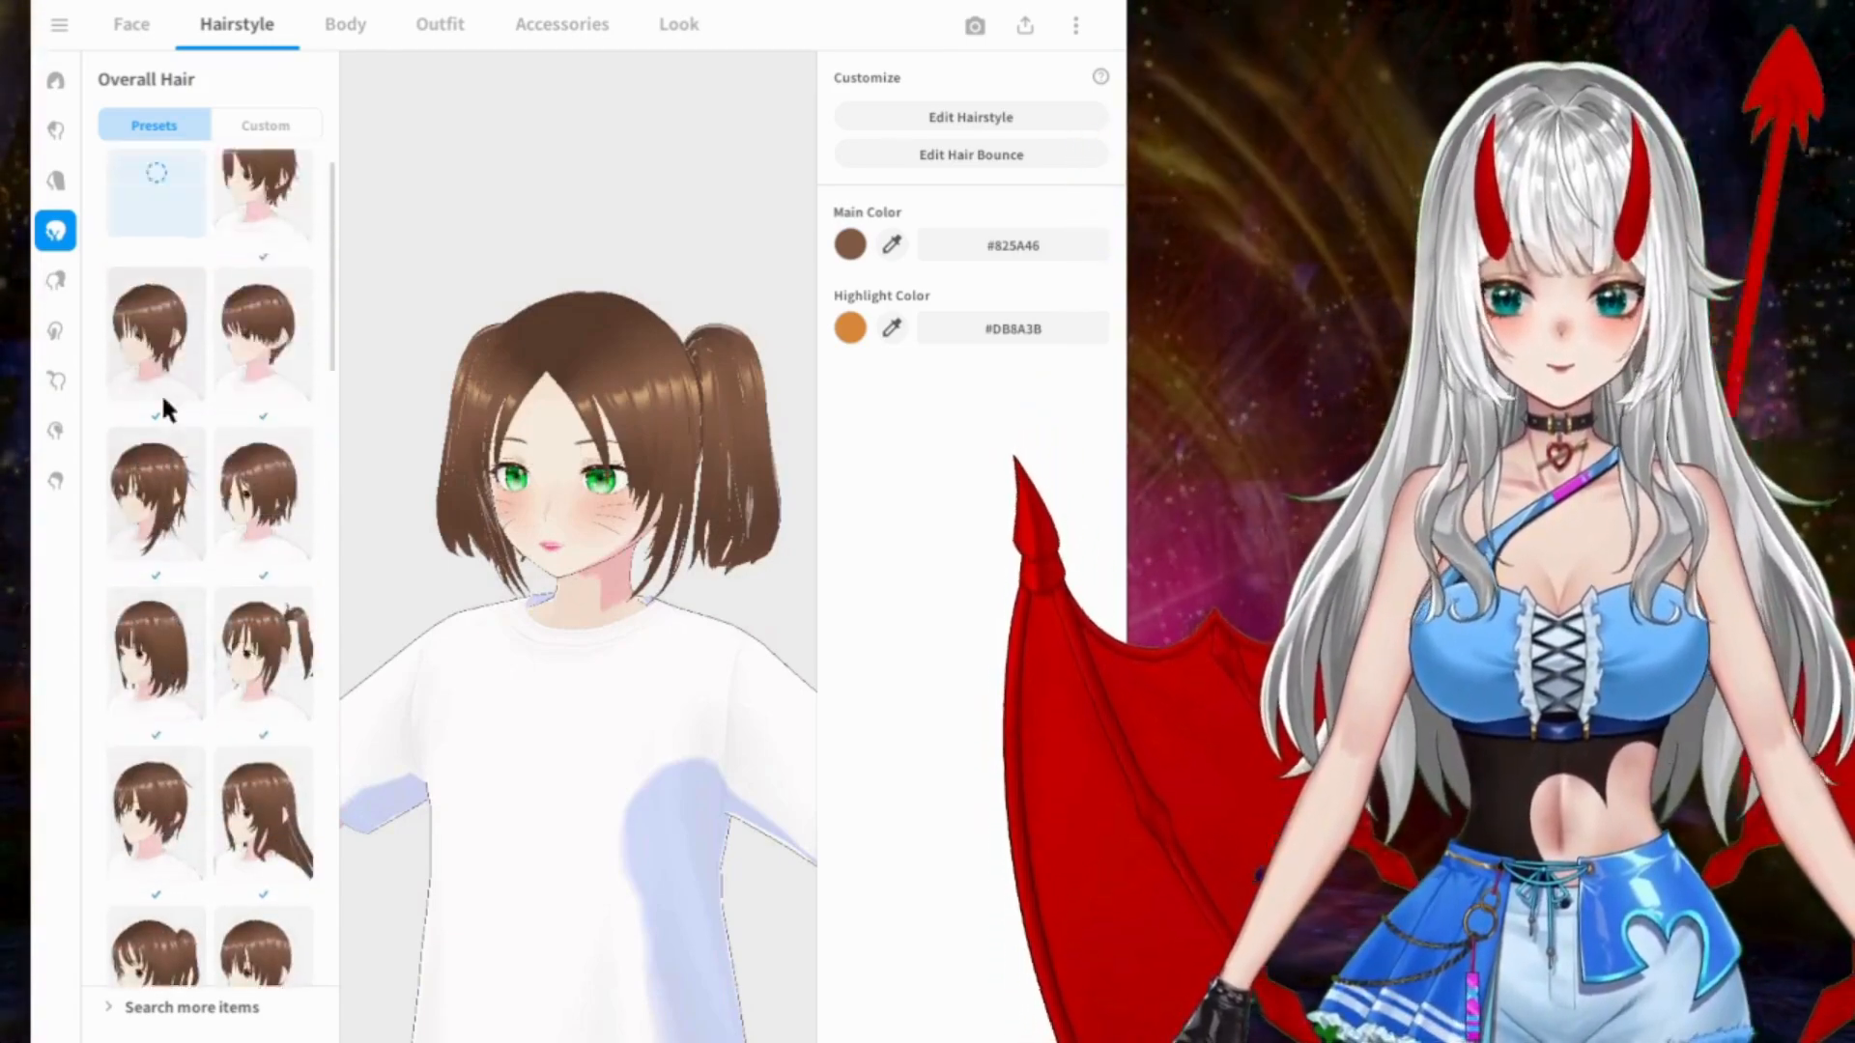
Step: Compare the long half-up preset, and apply the long high twin tails as the overall hair
scroll(162, 400, "down", 10)
scroll(166, 400, "down", 10)
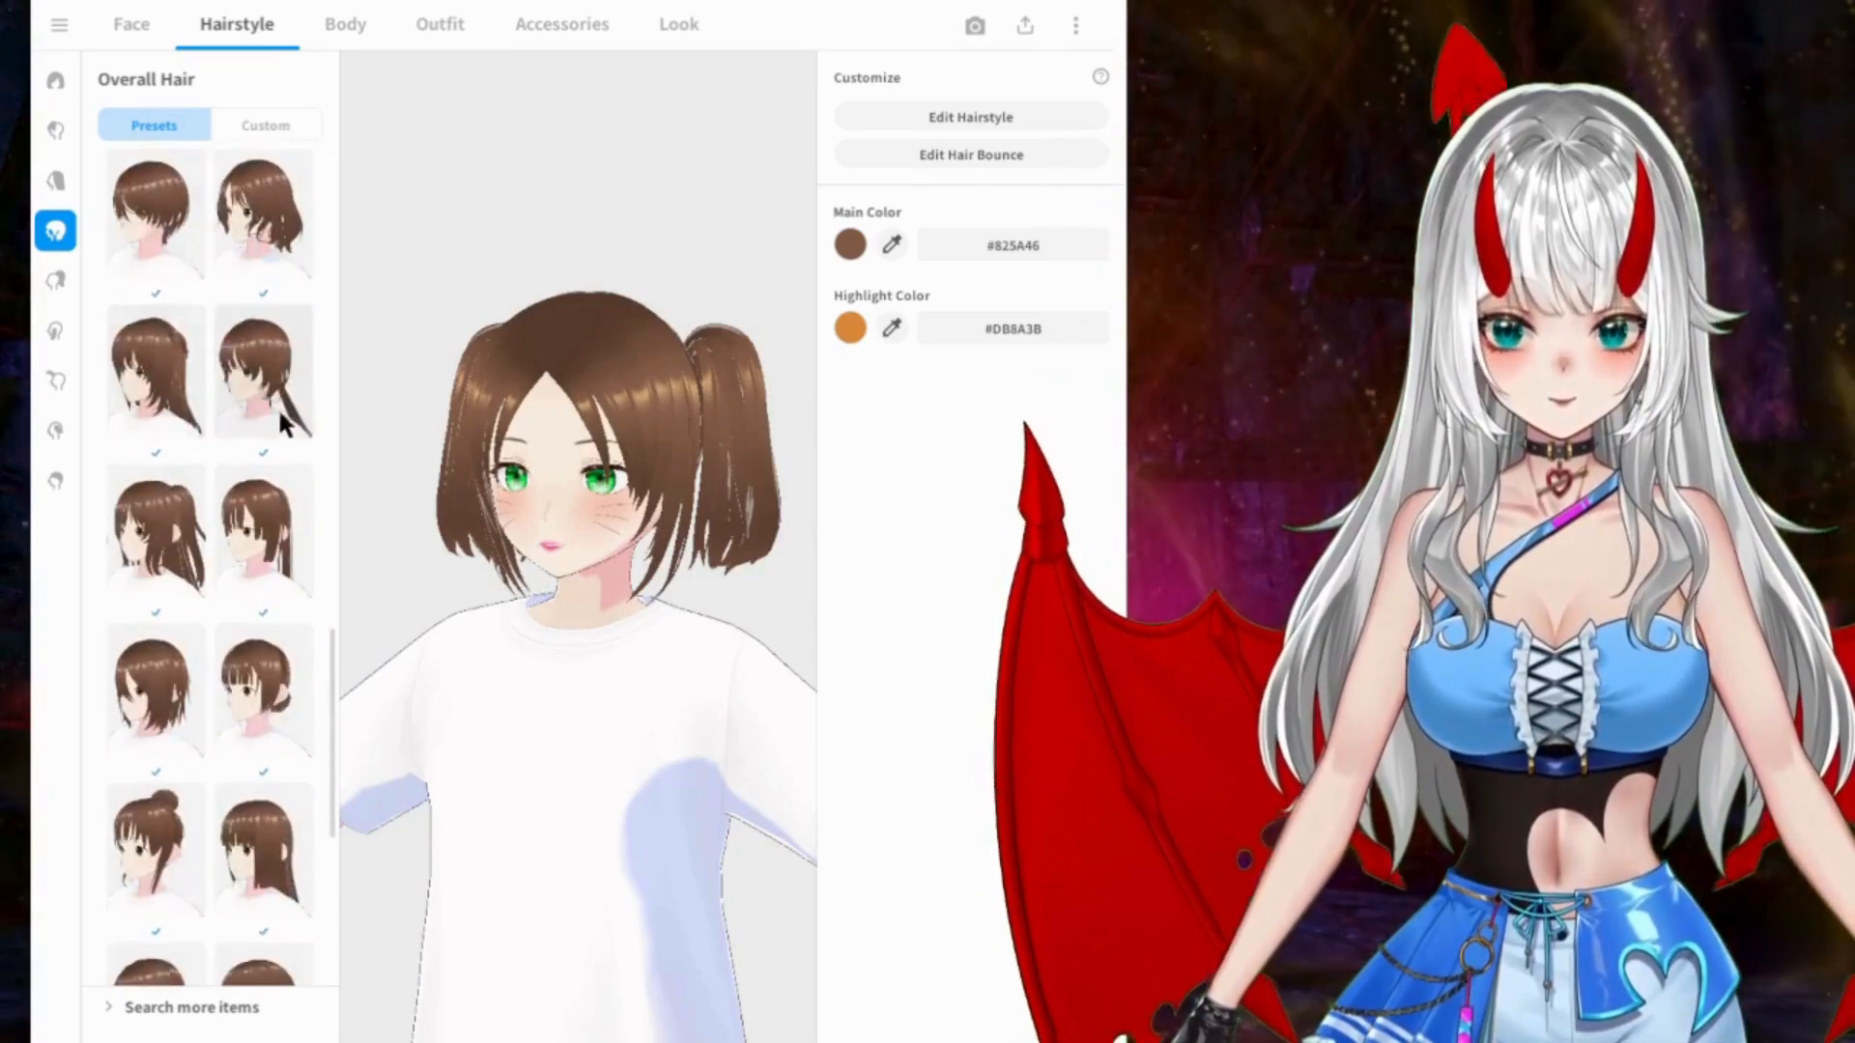
left_click(155, 377)
left_click(170, 514)
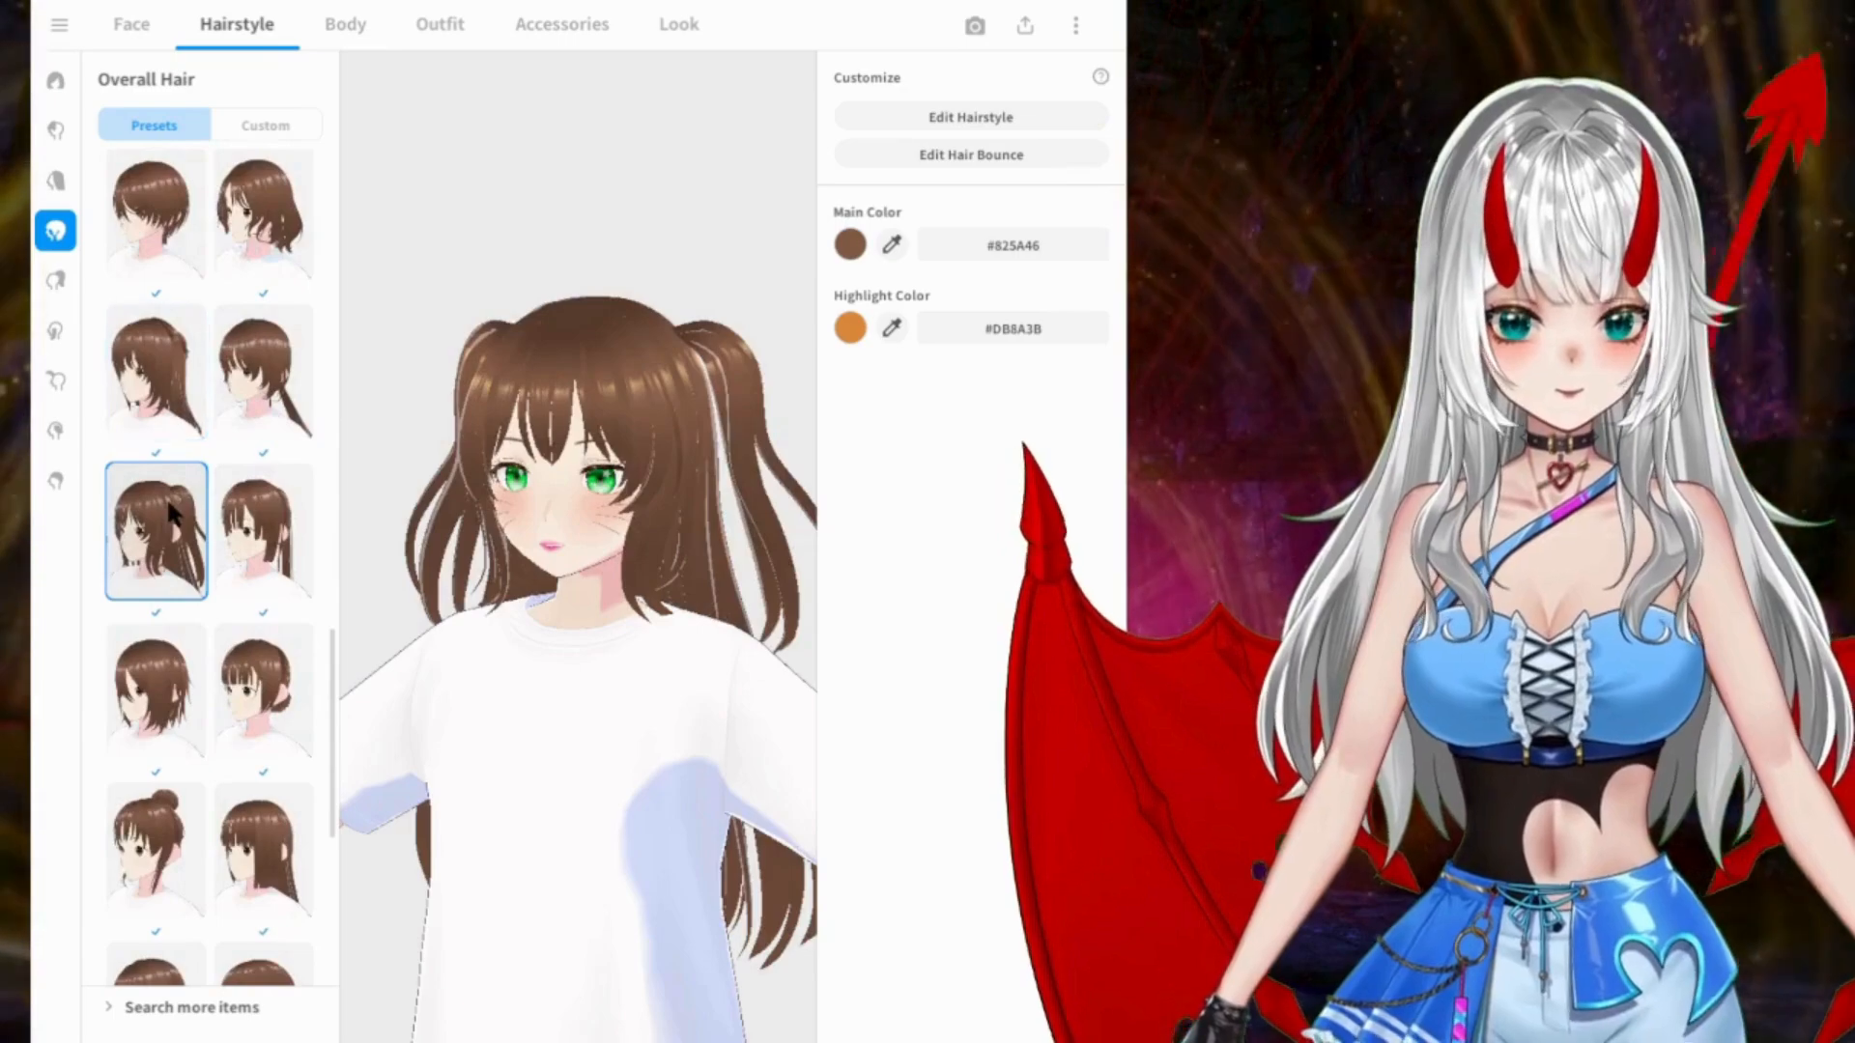
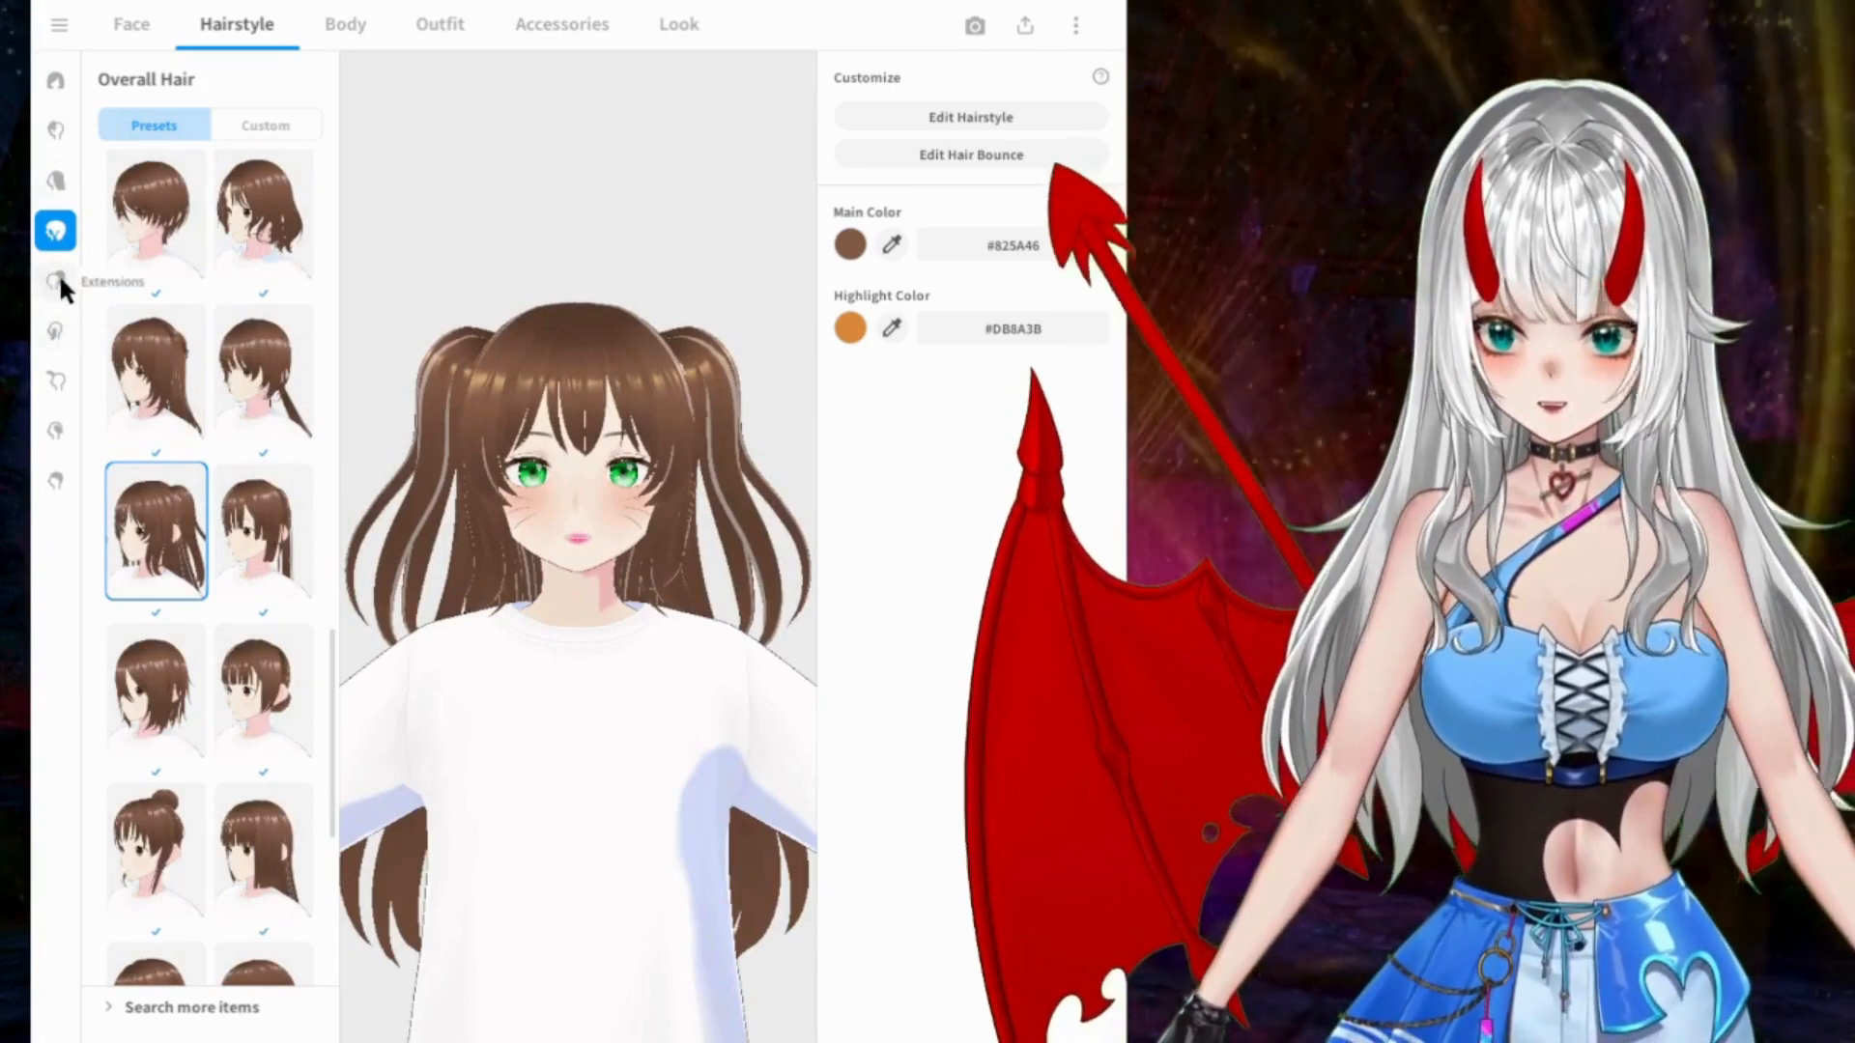
Step: Look through the Extensions, Front, Extra, Ahoge and Side hair presets
left_click(56, 281)
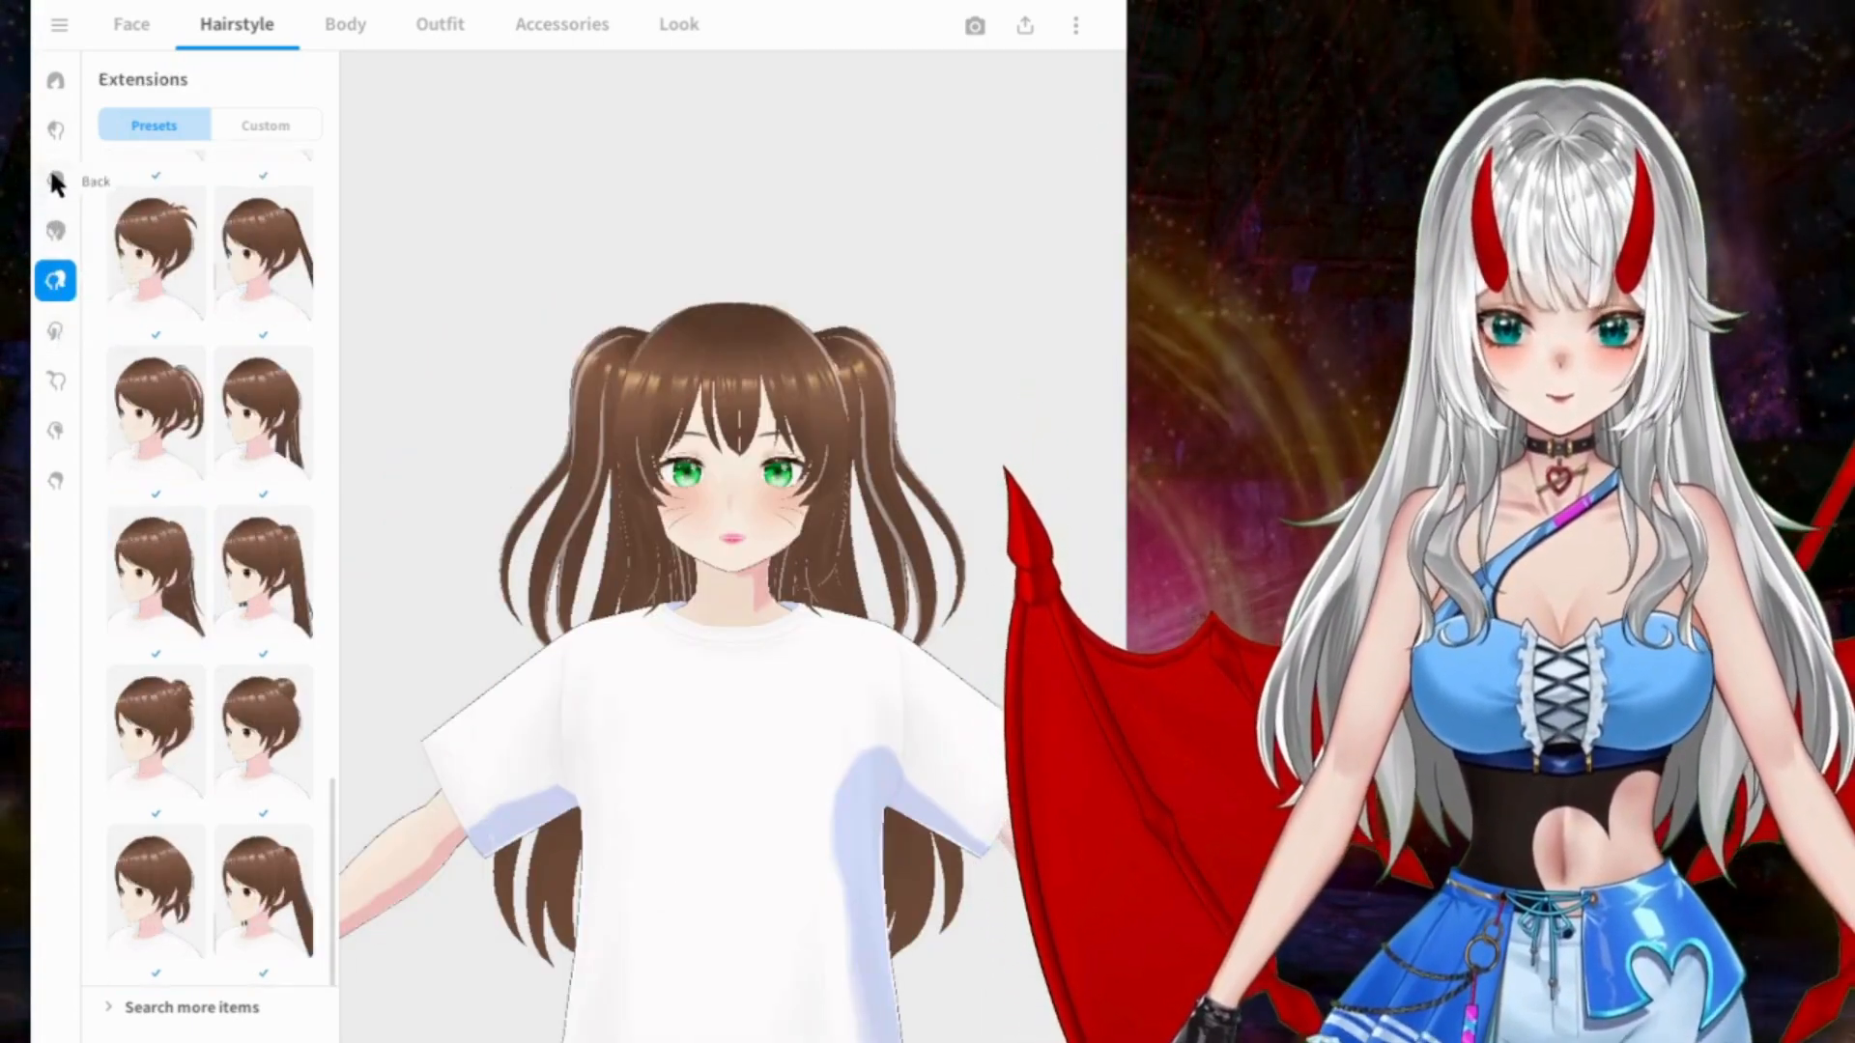
left_click(55, 182)
left_click(55, 135)
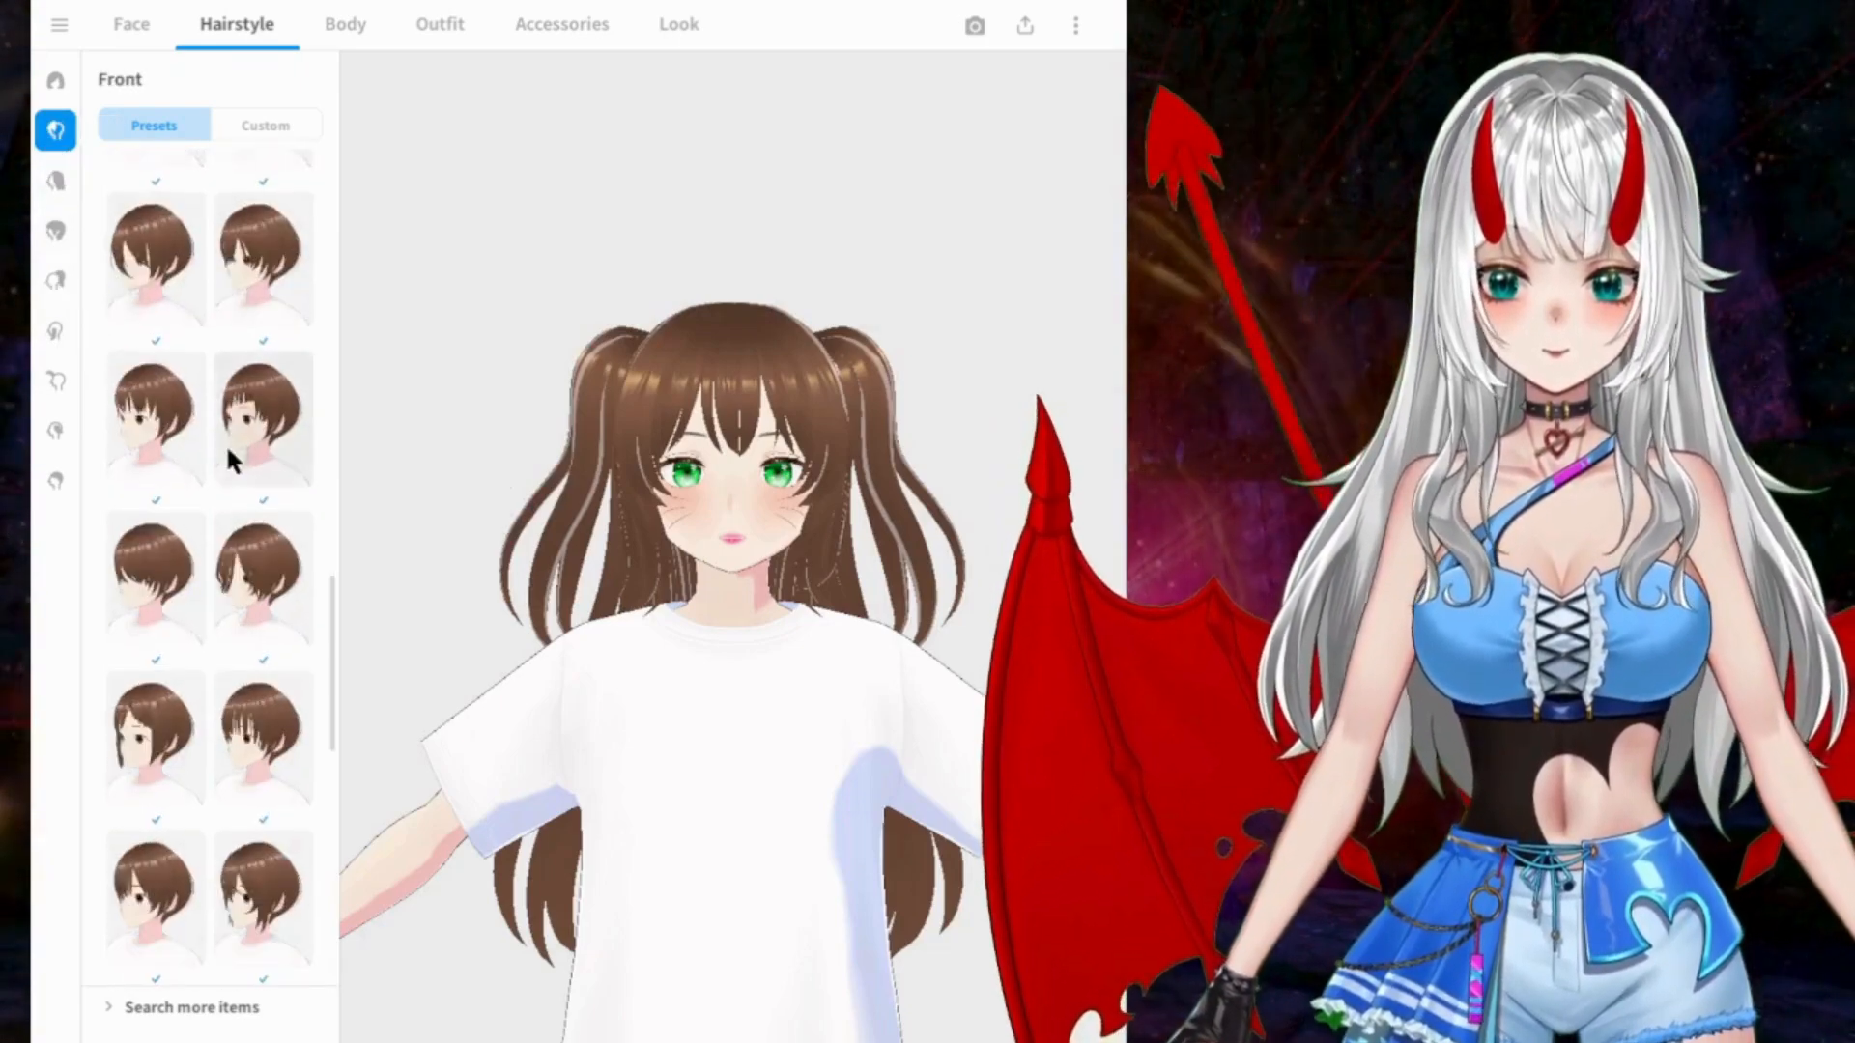
scroll(225, 444, "down", 10)
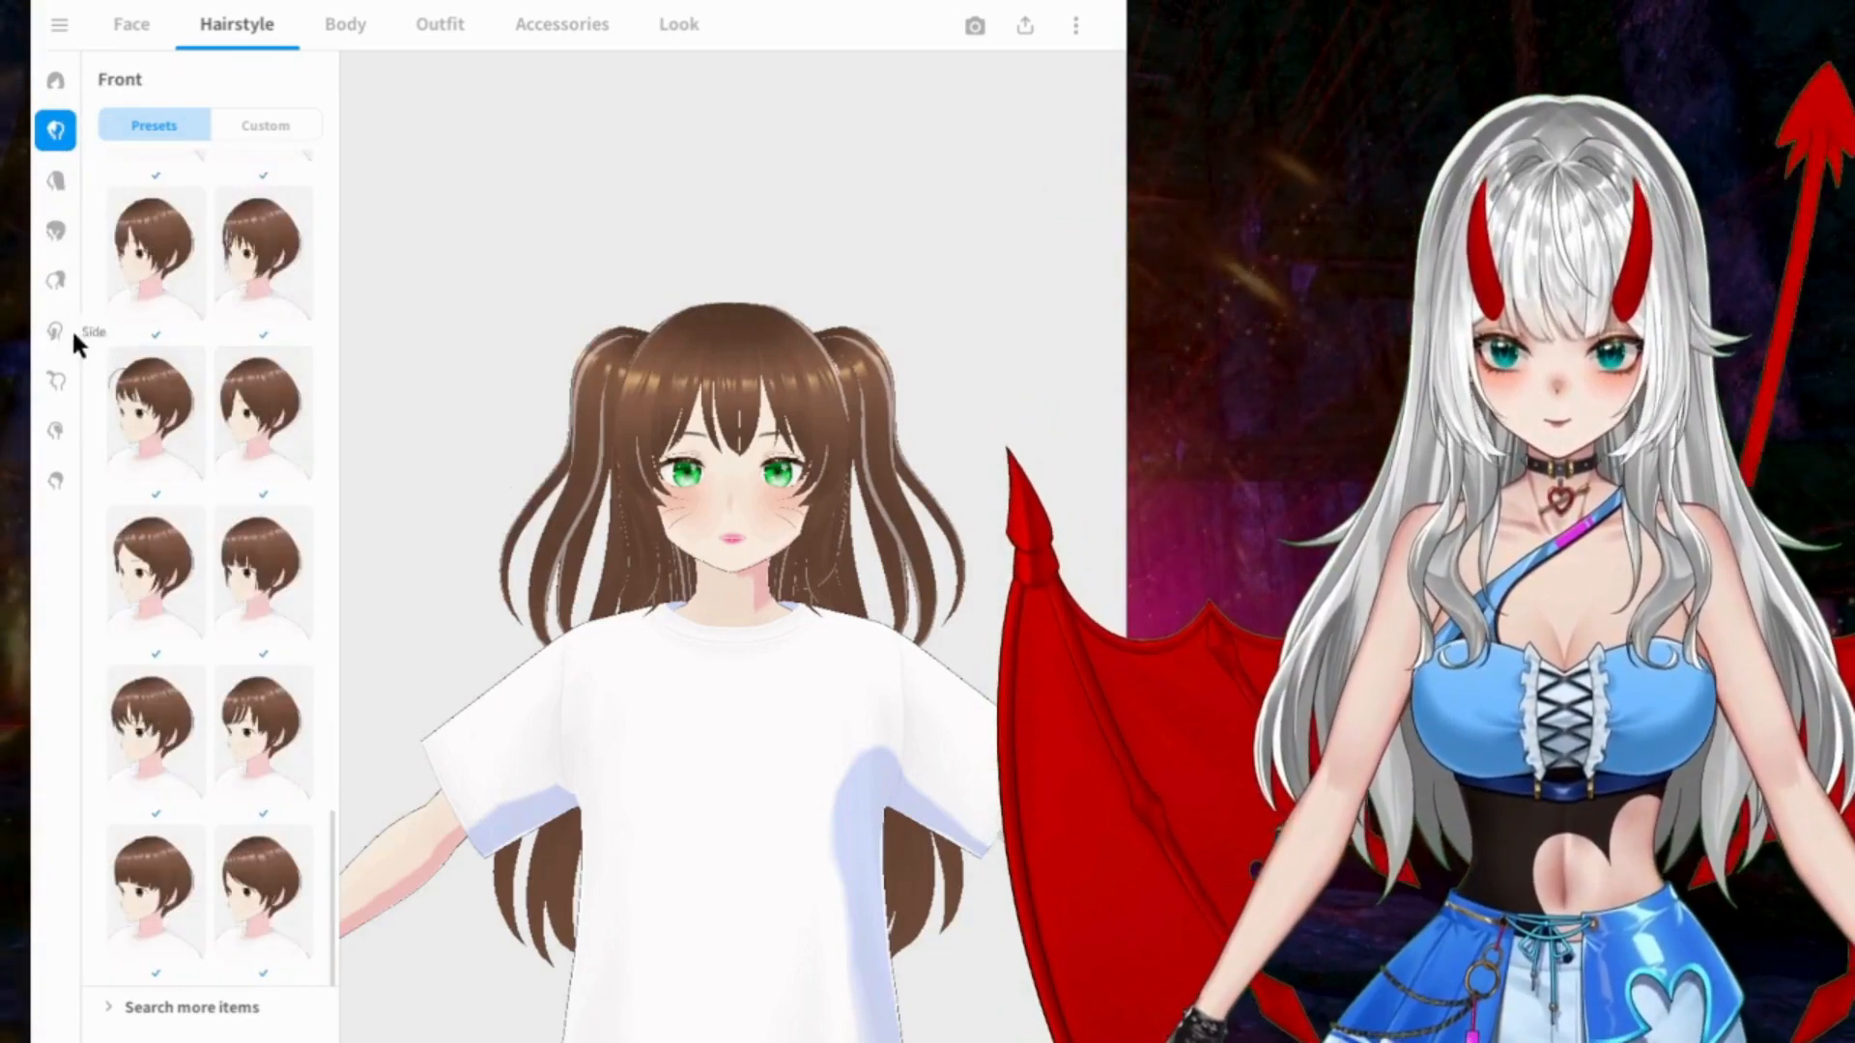
left_click(48, 429)
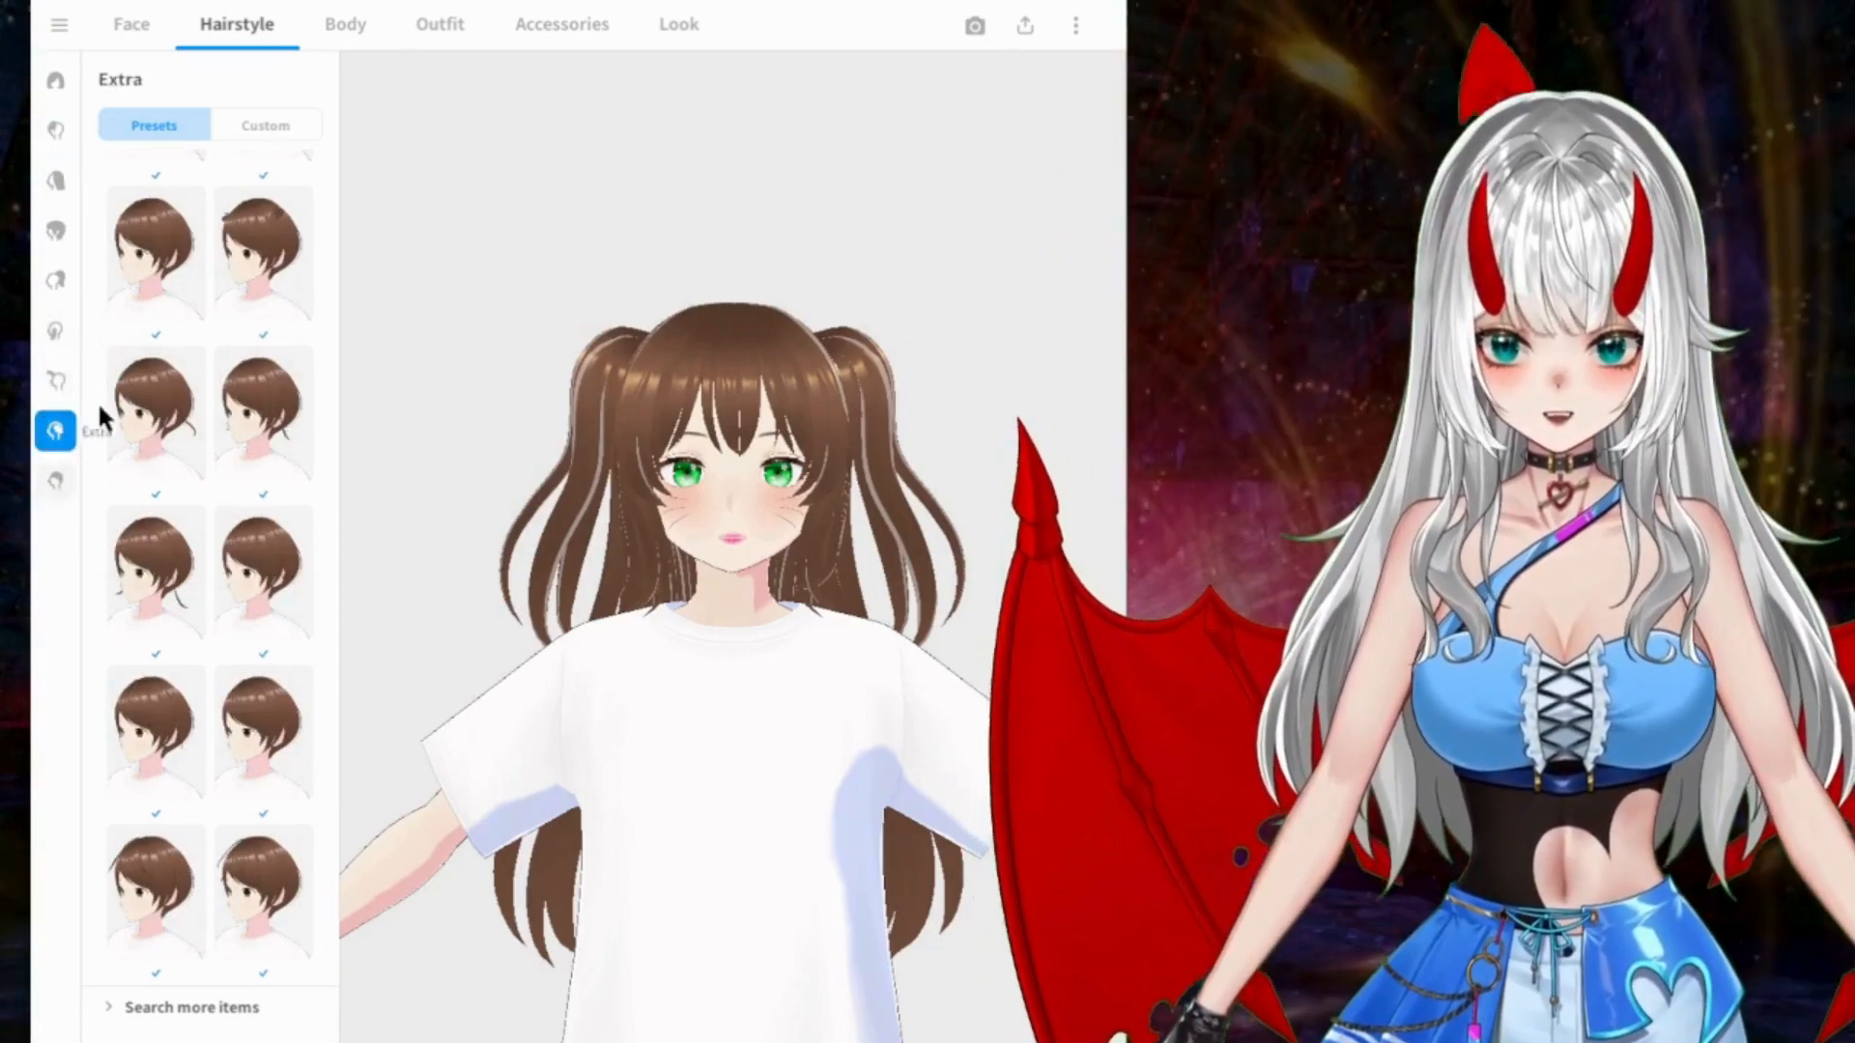
scroll(274, 539, "up", 5)
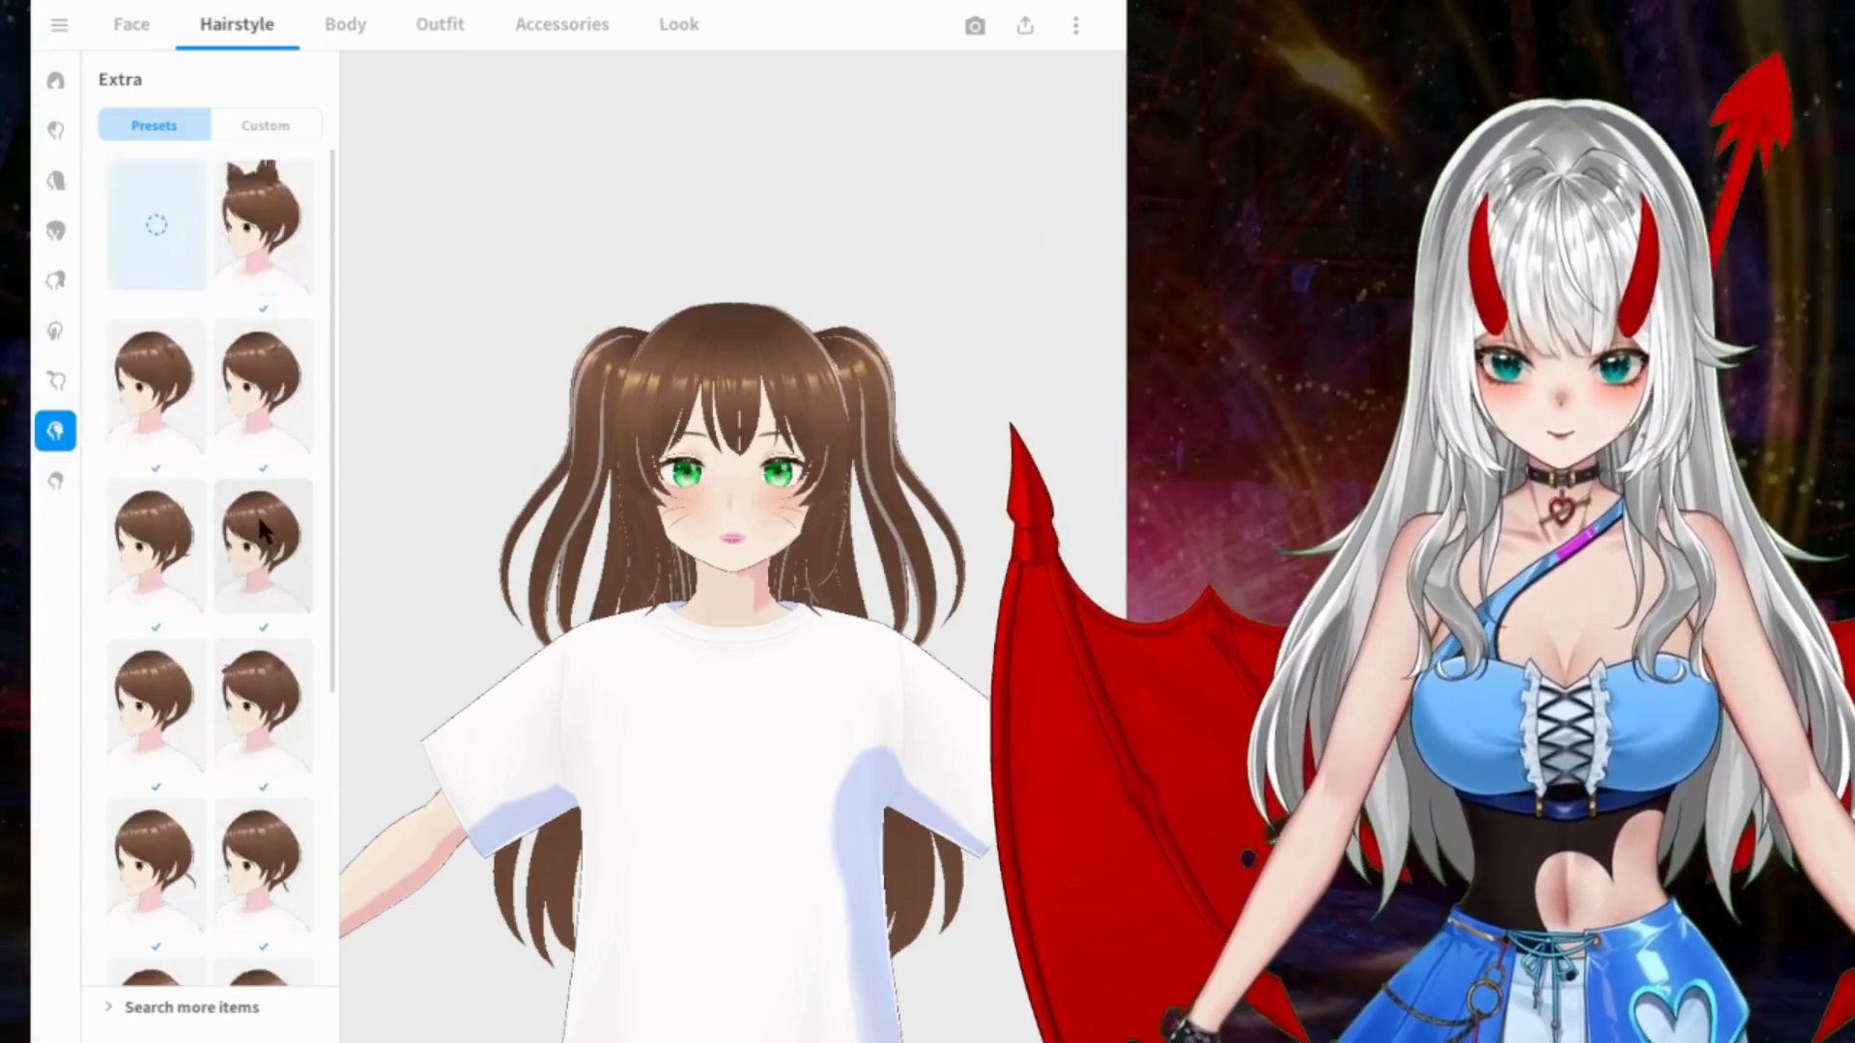
left_click(56, 382)
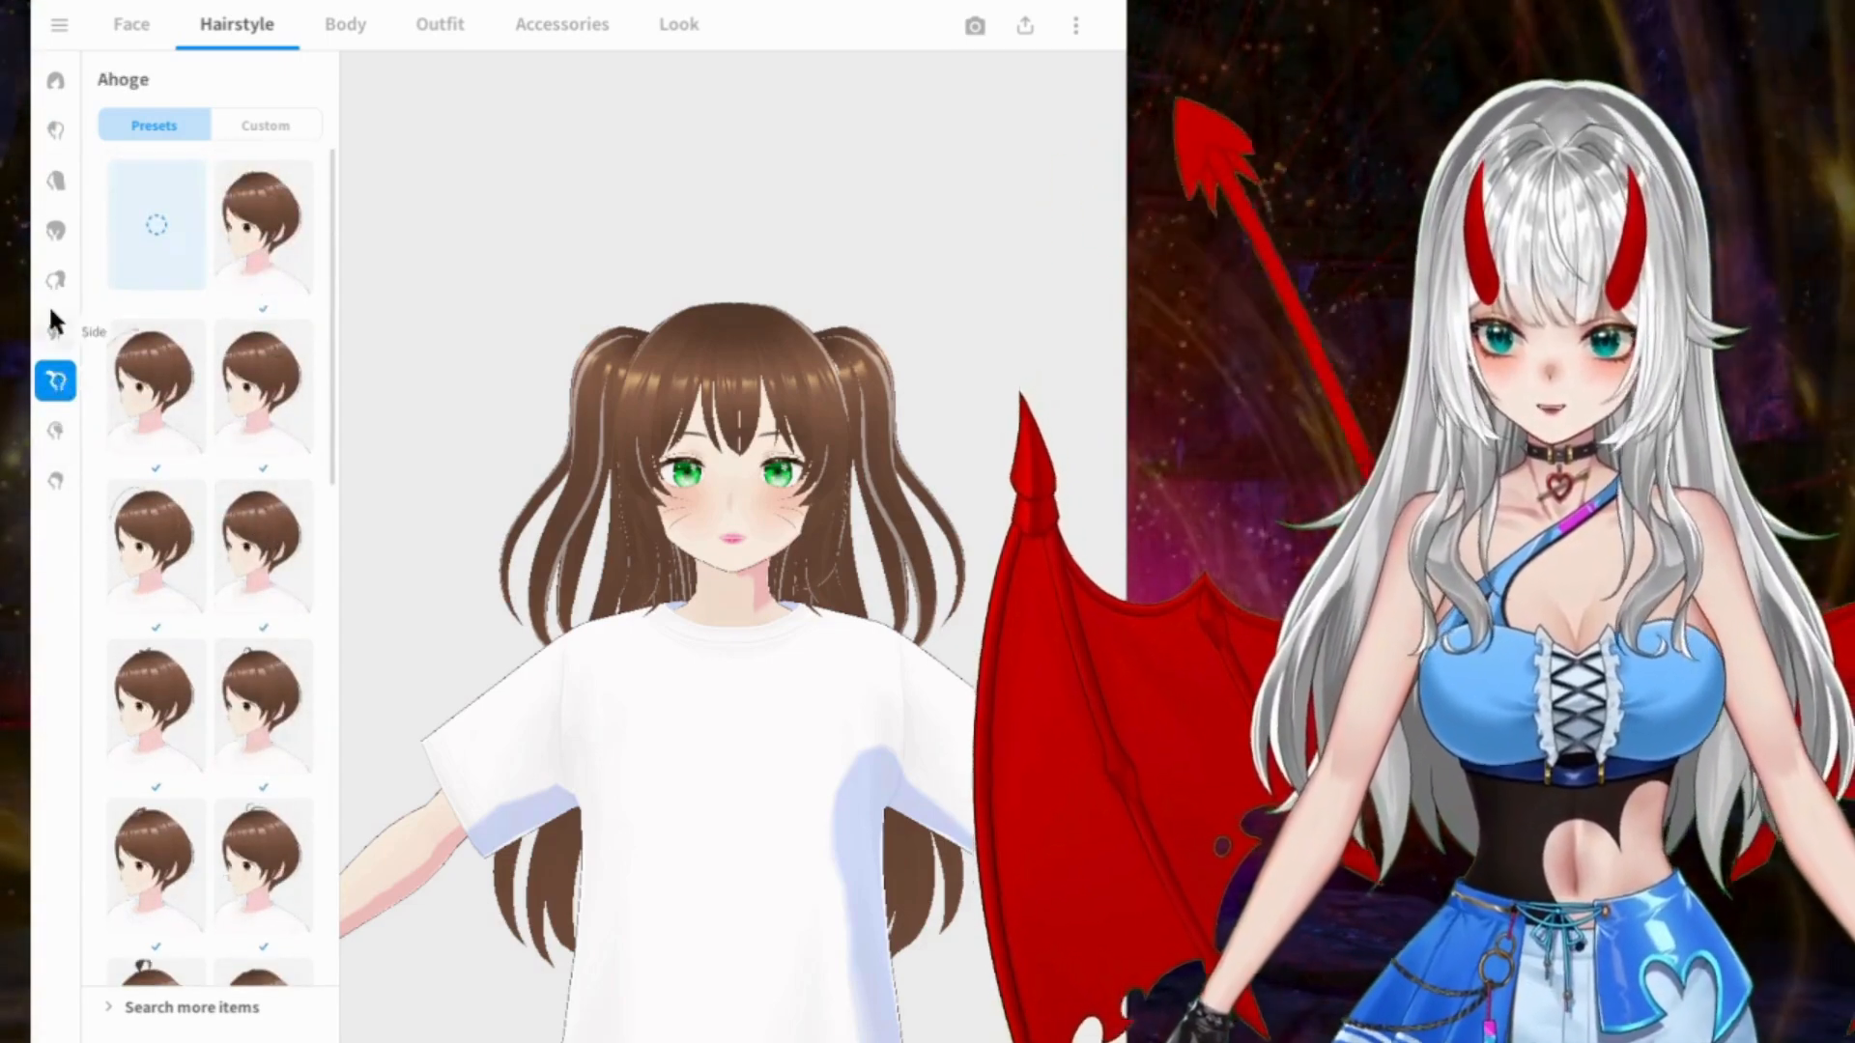
left_click(55, 332)
scroll(197, 343, "down", 3)
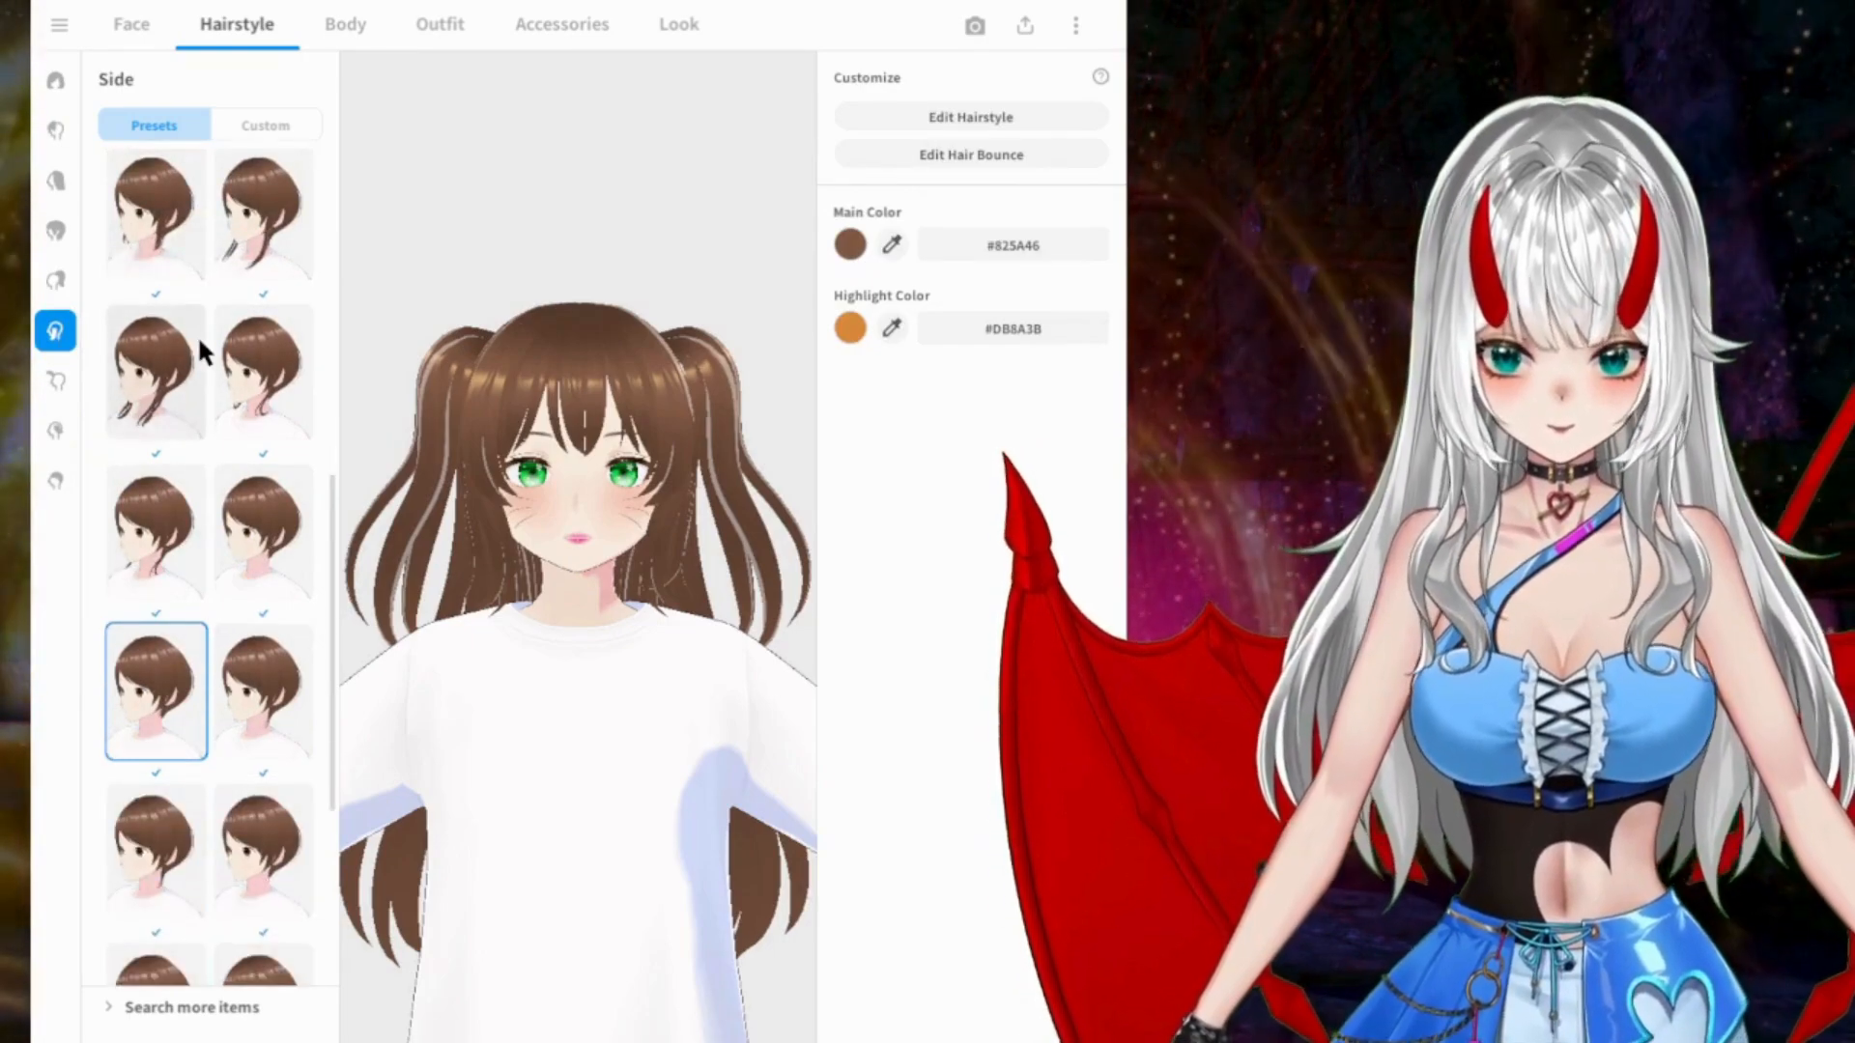
scroll(201, 348, "down", 1)
scroll(193, 343, "down", 3)
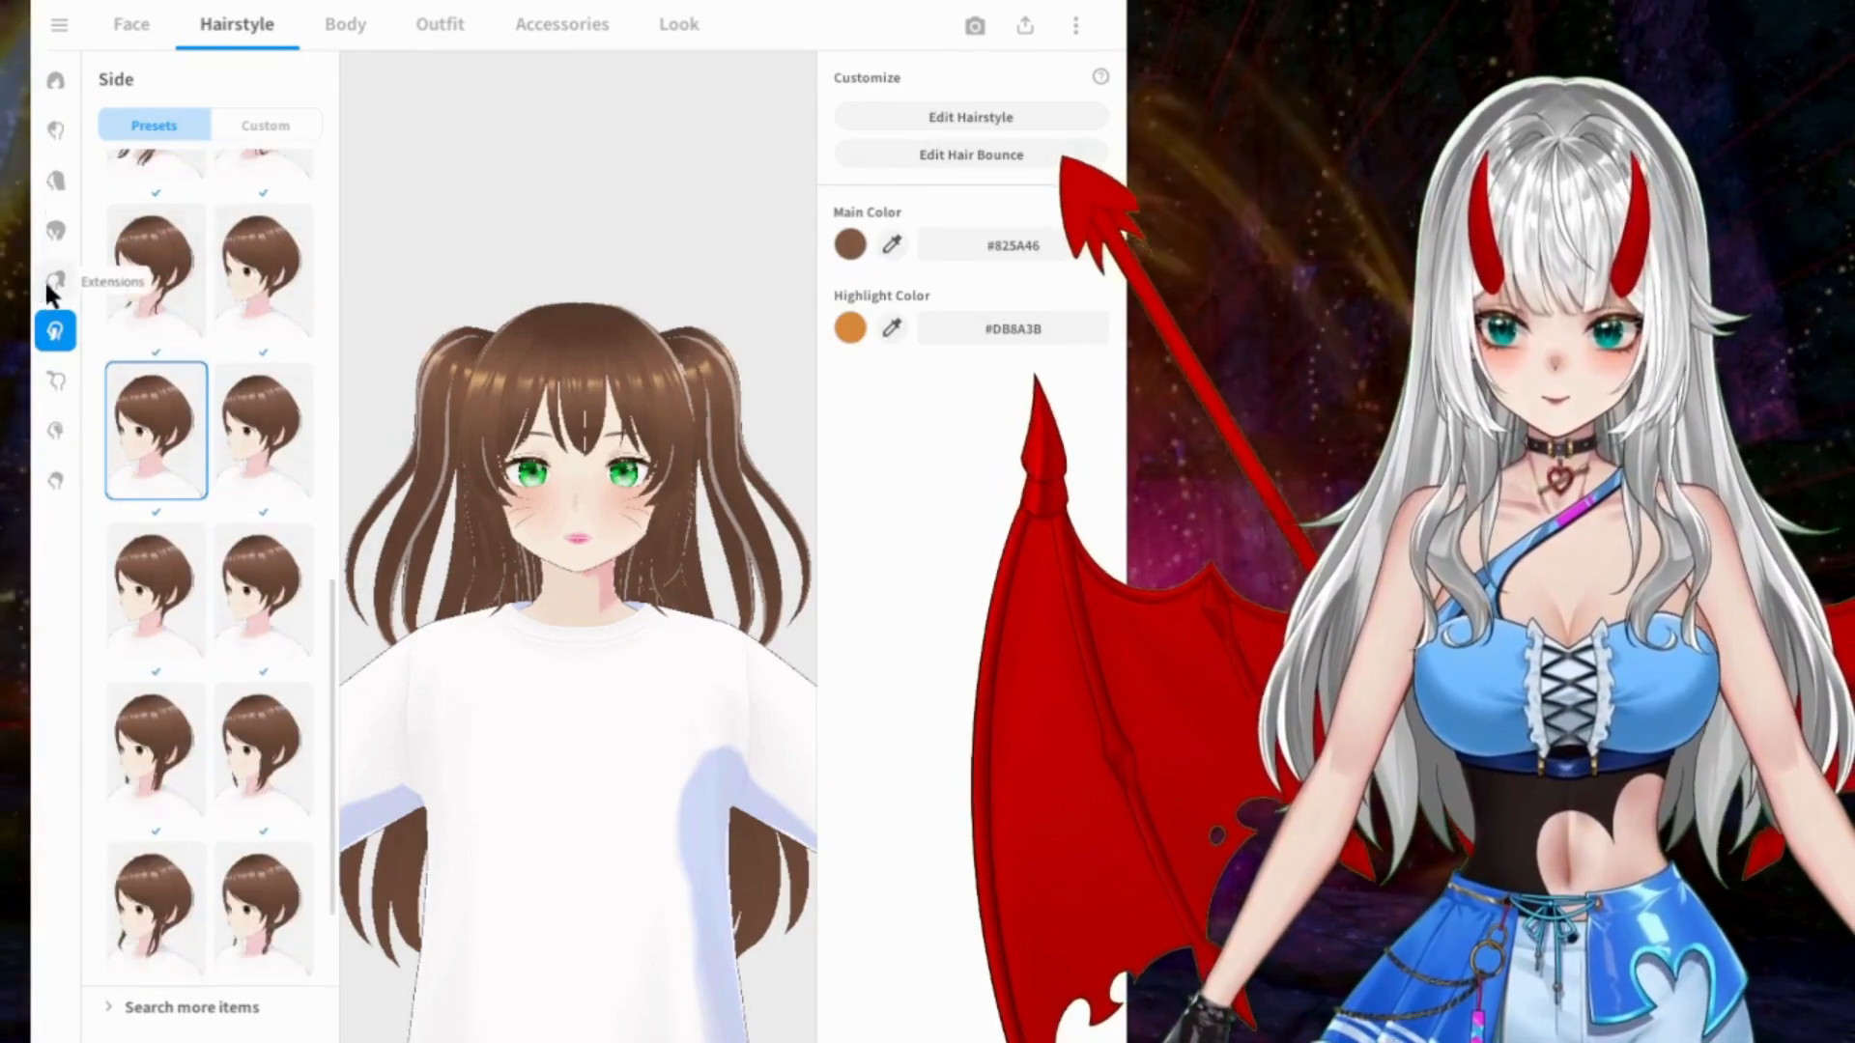
Step: Try the first three short tied-up presets from Extensions together with the long twin tails
left_click(54, 282)
scroll(184, 425, "down", 8)
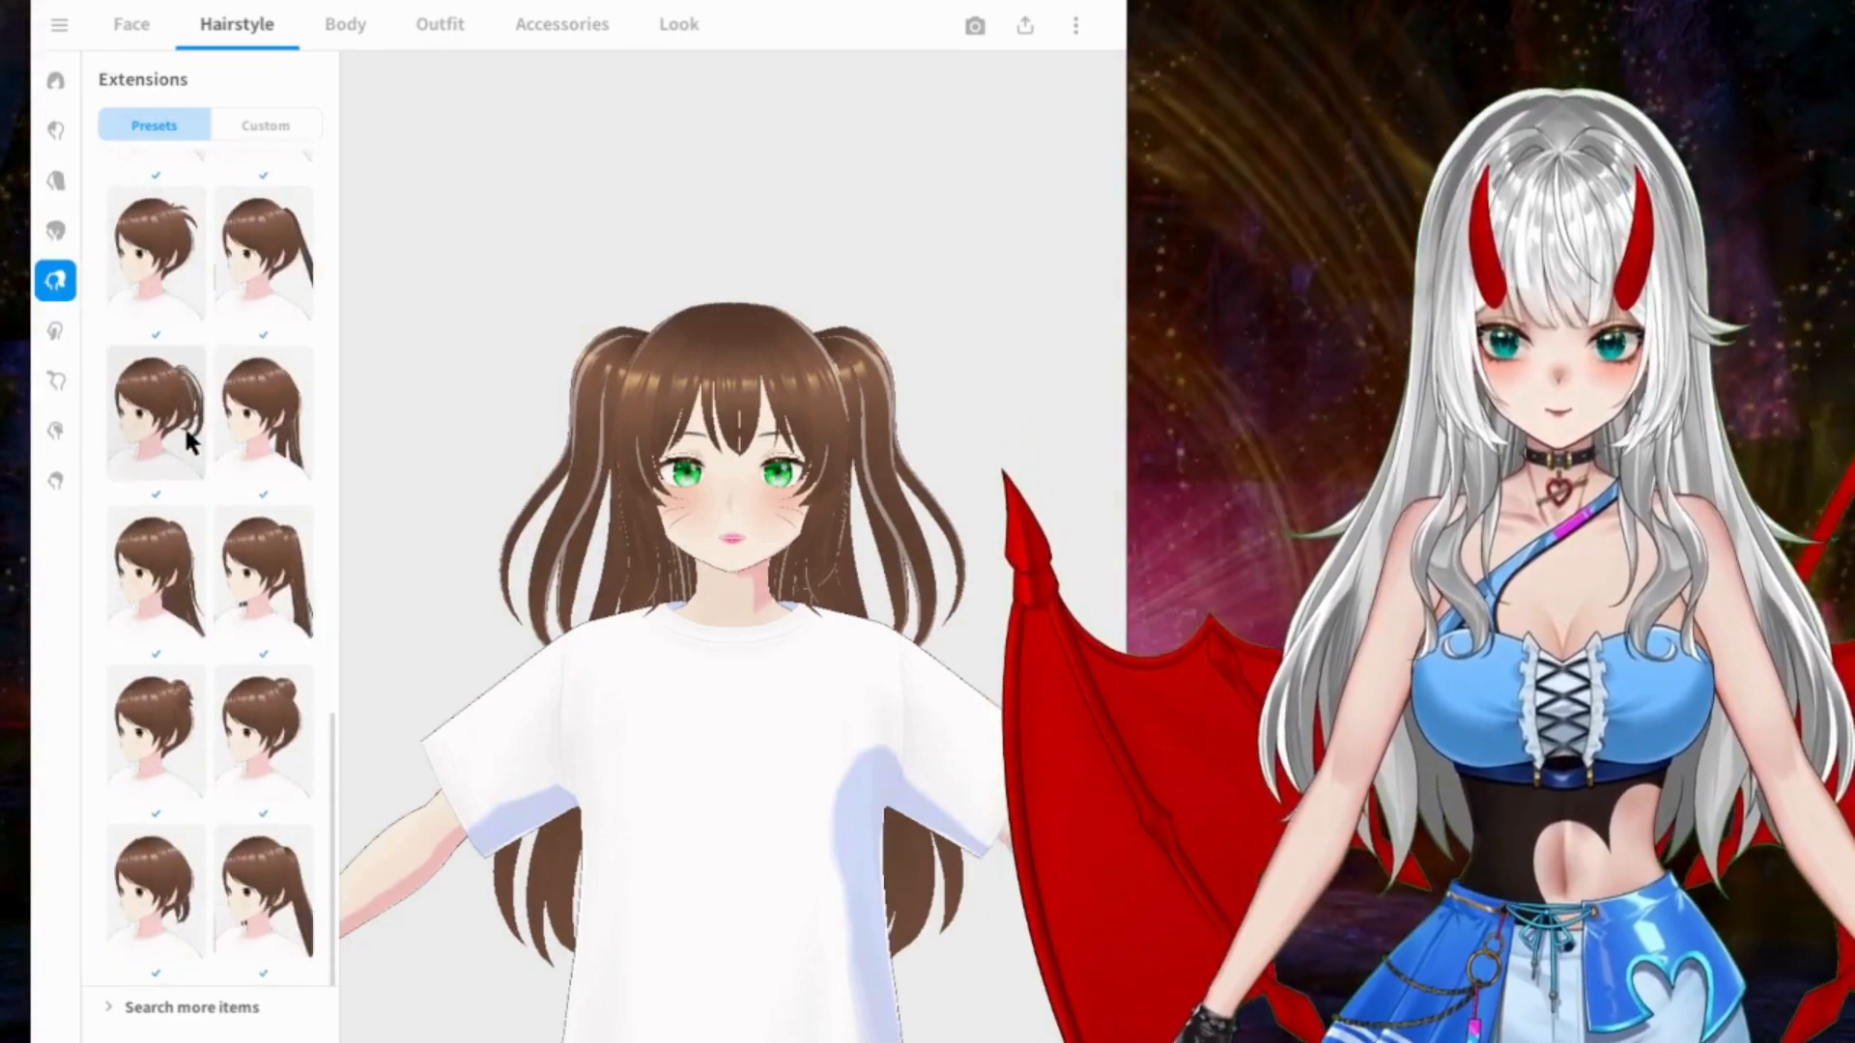
scroll(188, 435, "up", 10)
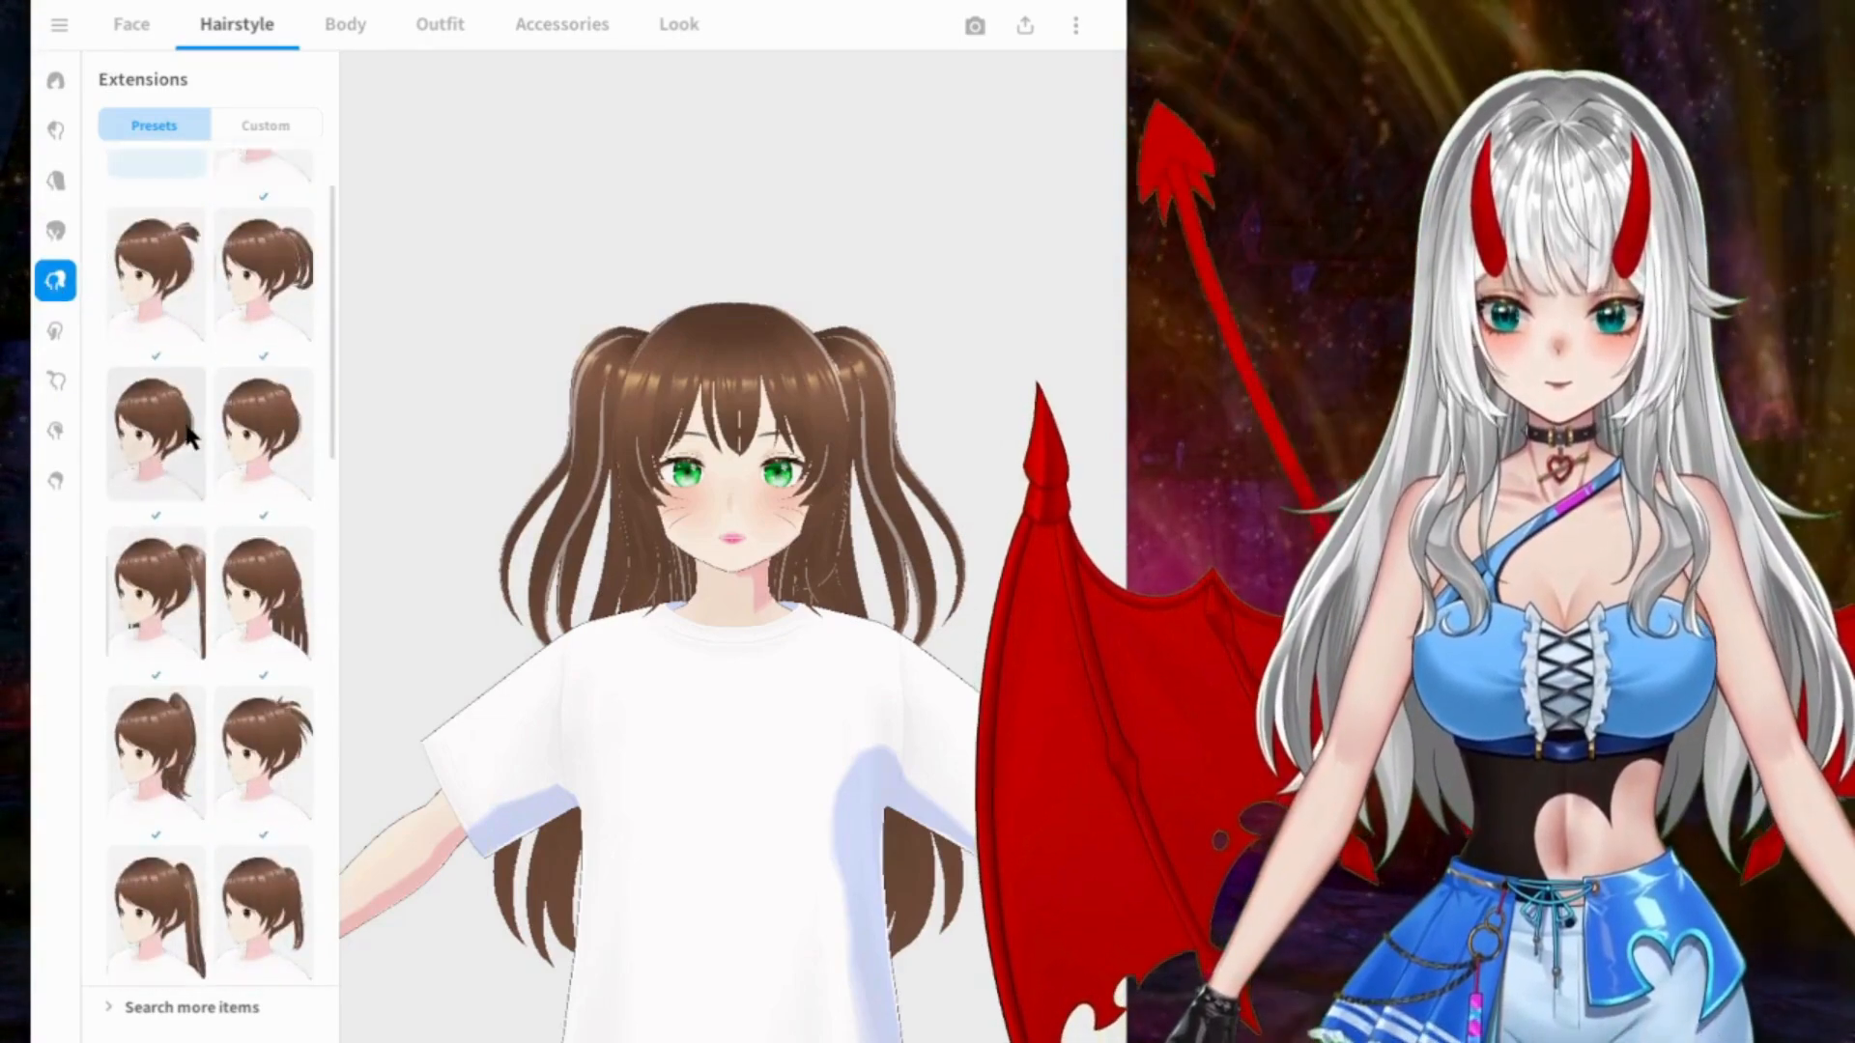
left_click(275, 198)
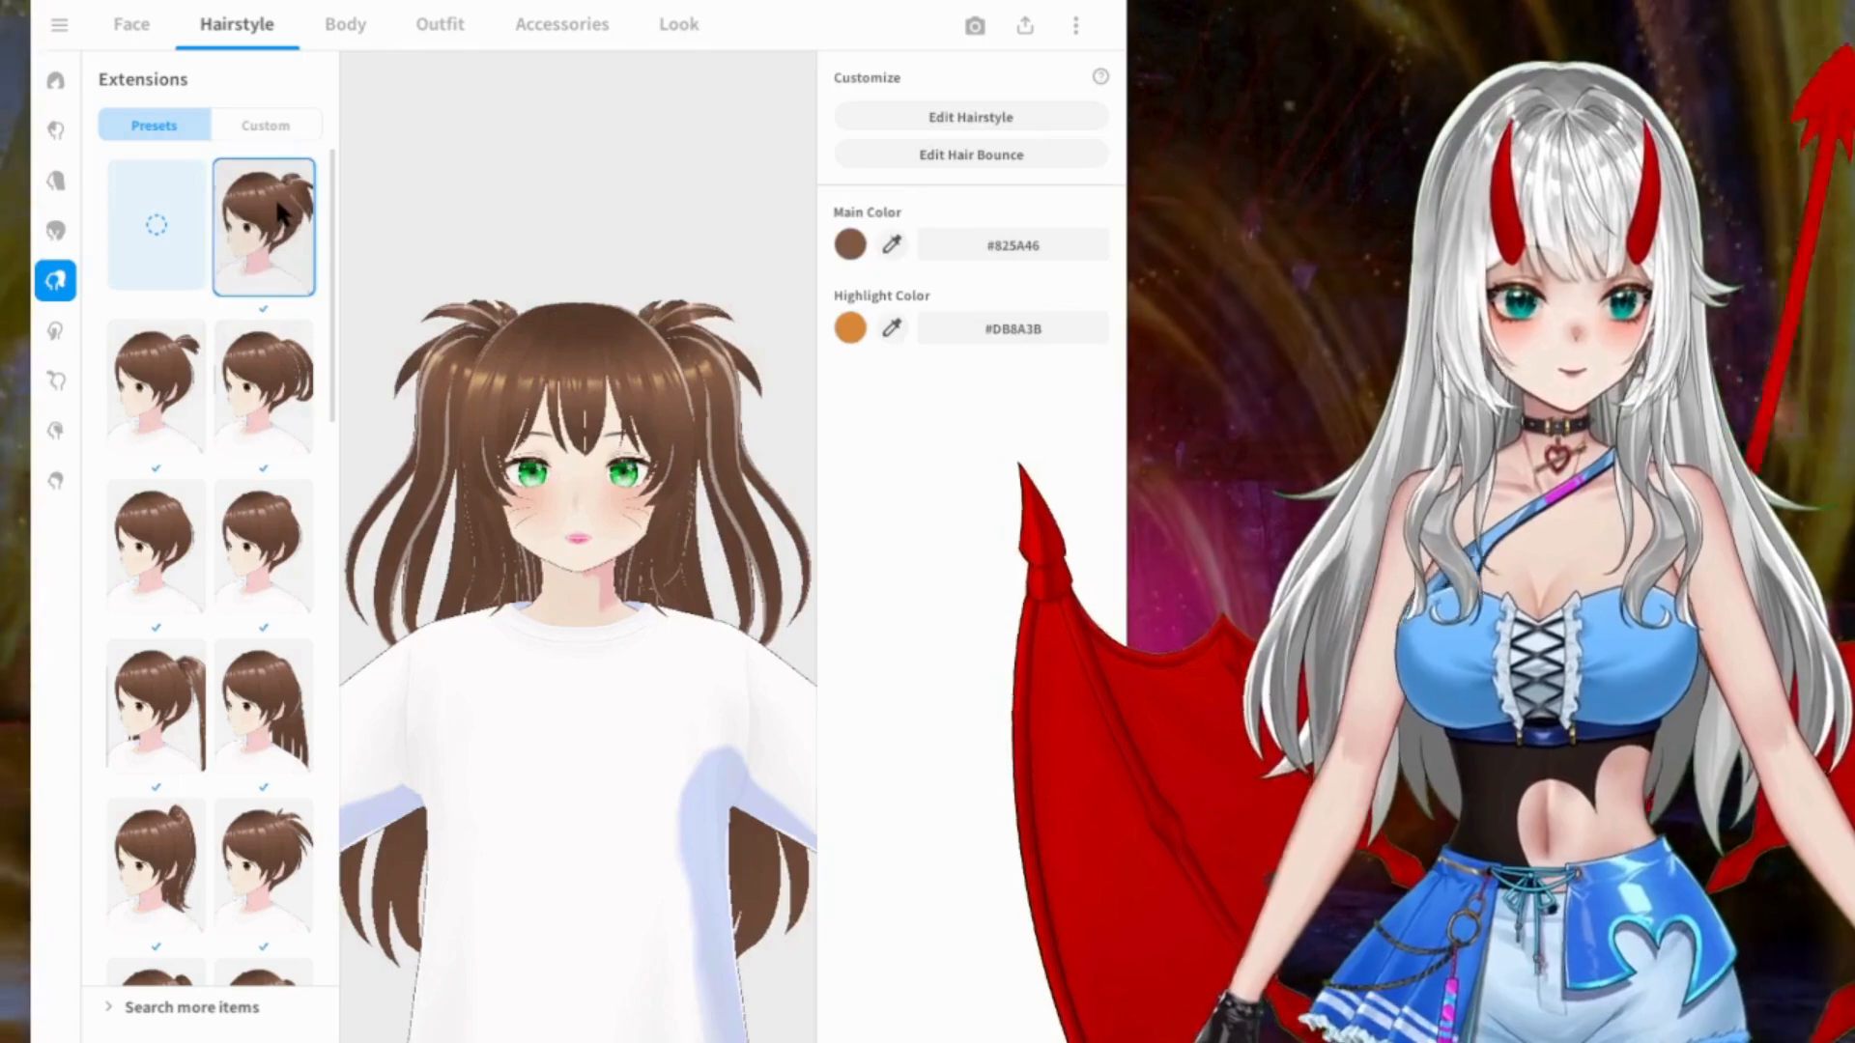
left_click(174, 339)
left_click(274, 401)
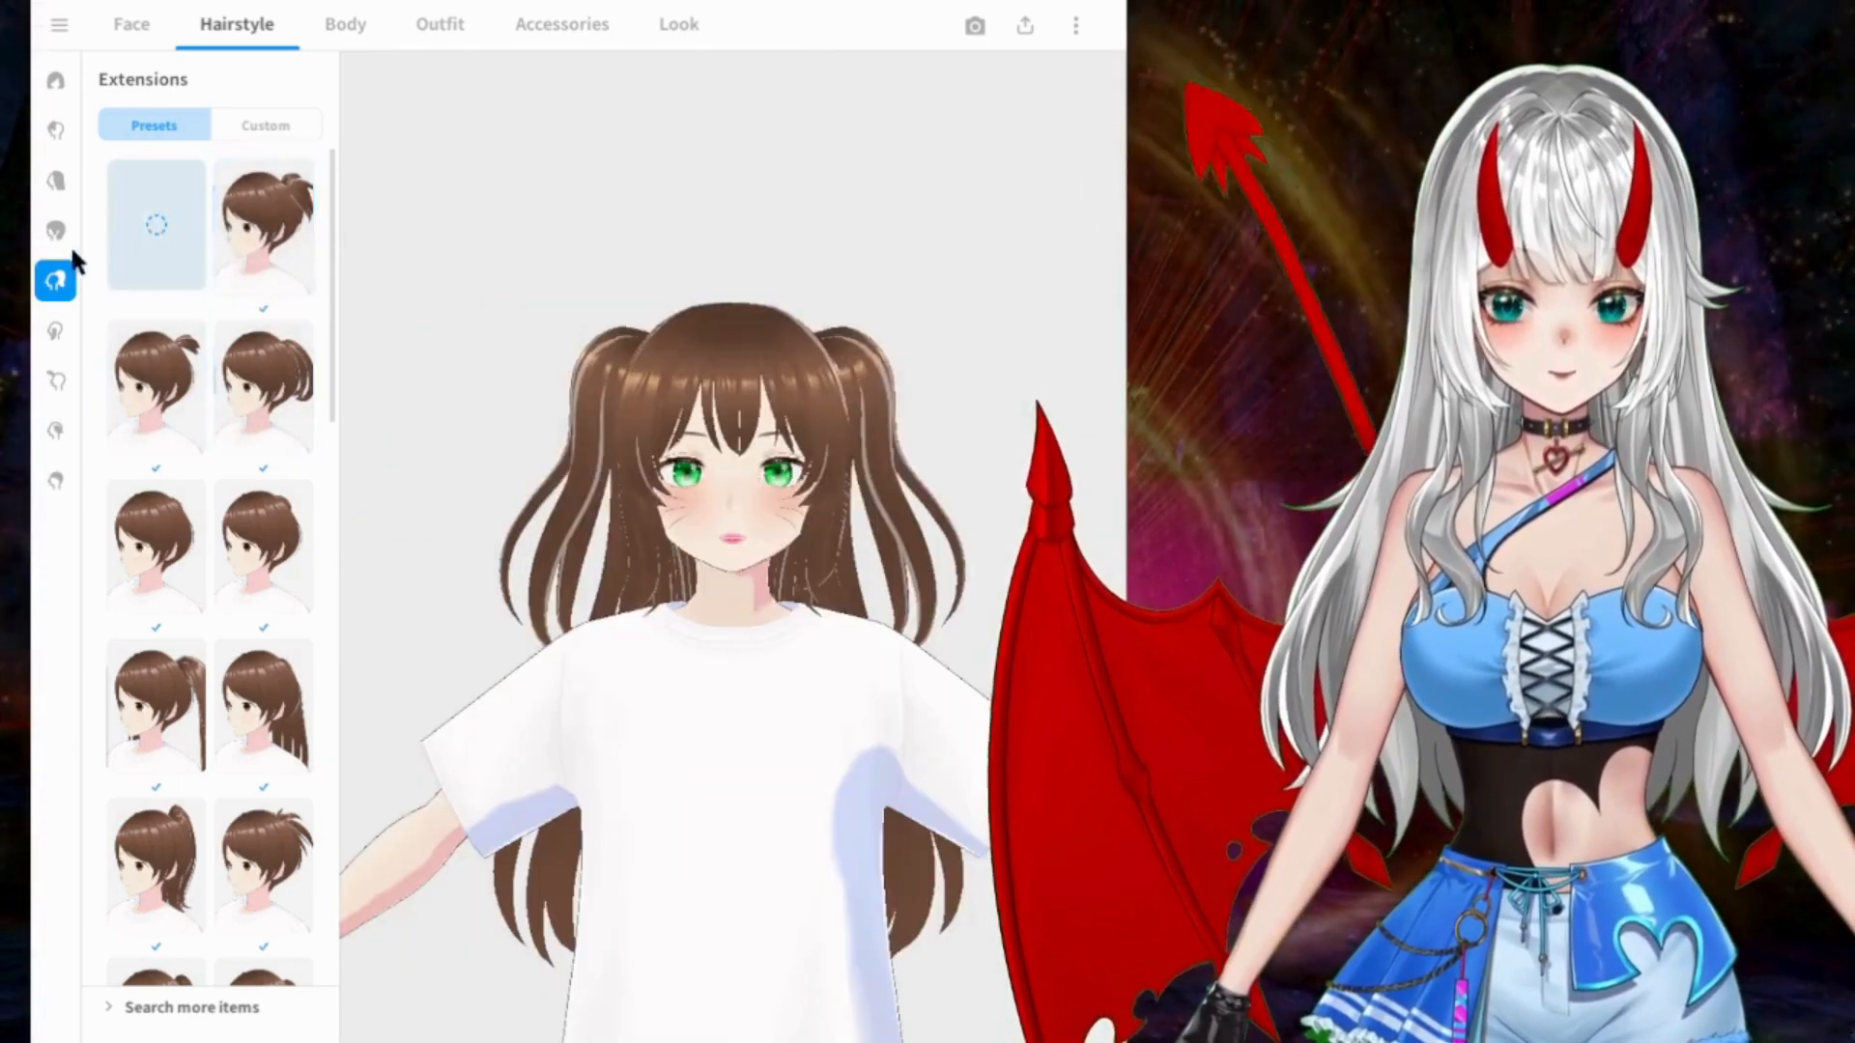
Step: Replace the twin-tailed overall hair with the long straight Back preset that has long strands falling over the shoulders
left_click(55, 232)
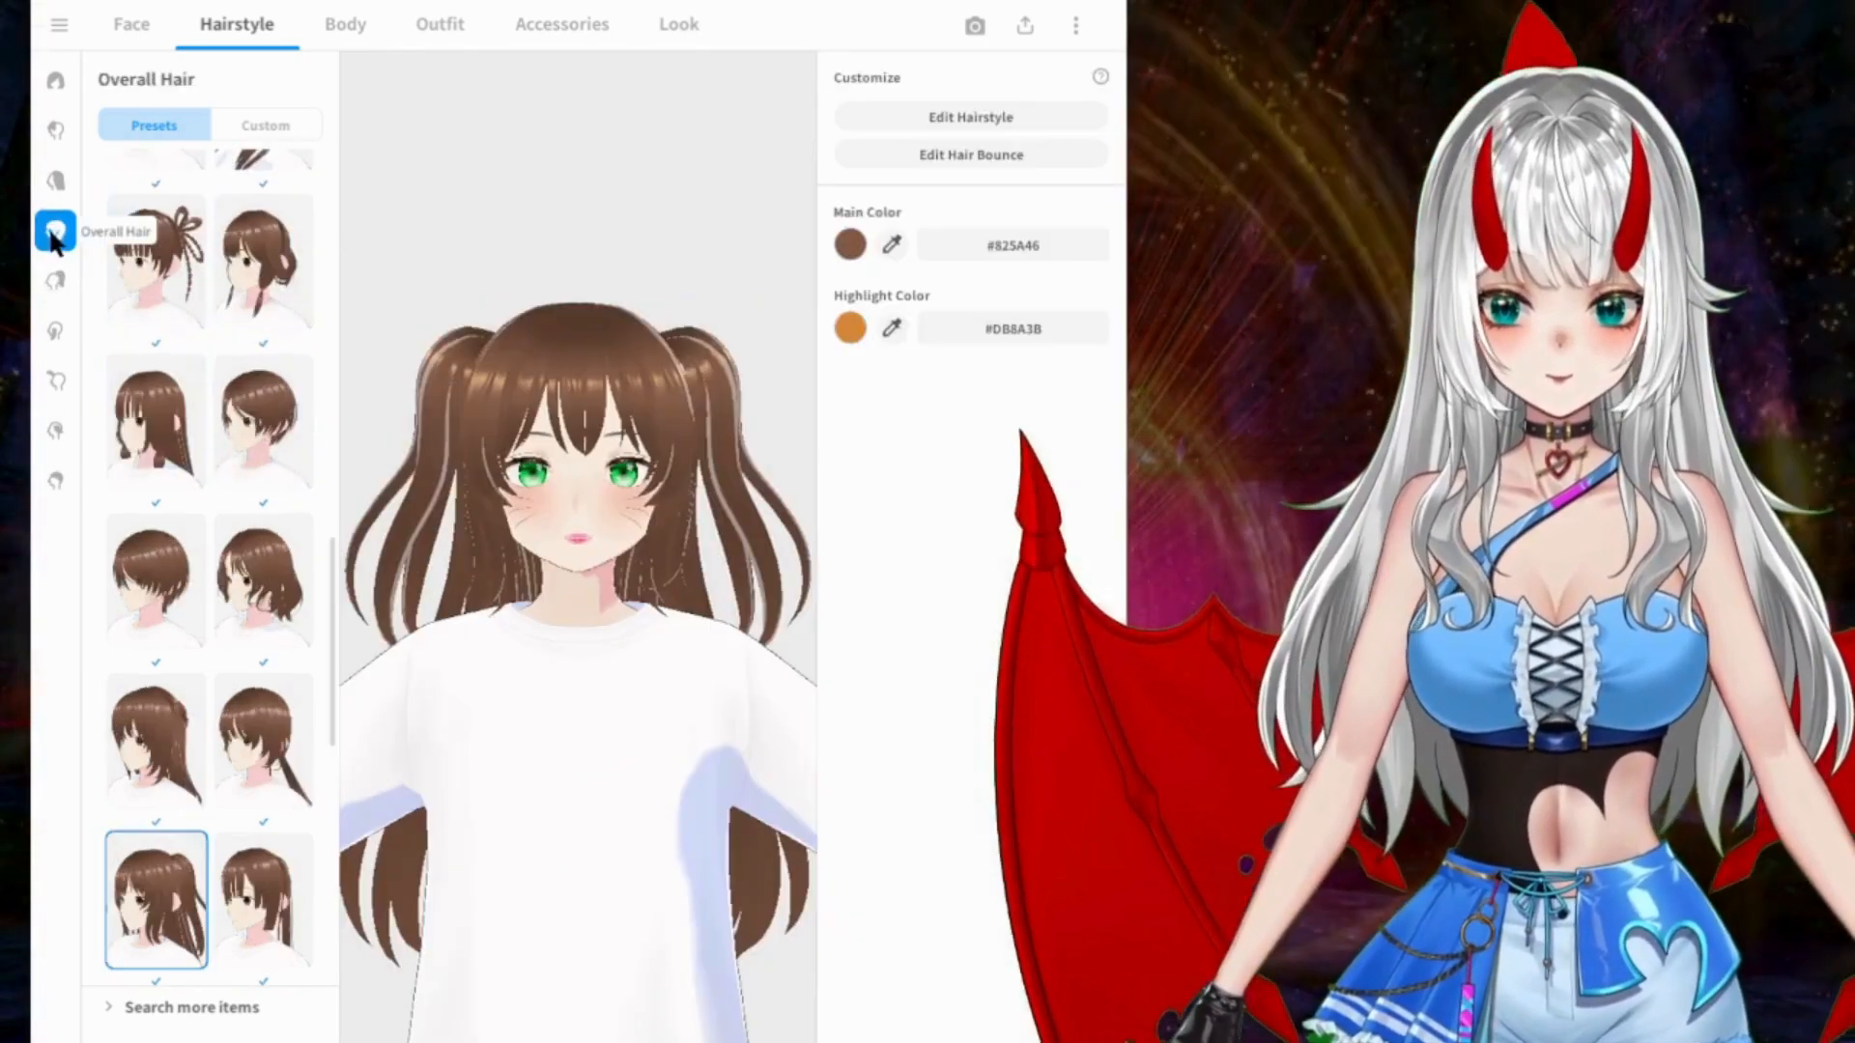
left_click(55, 184)
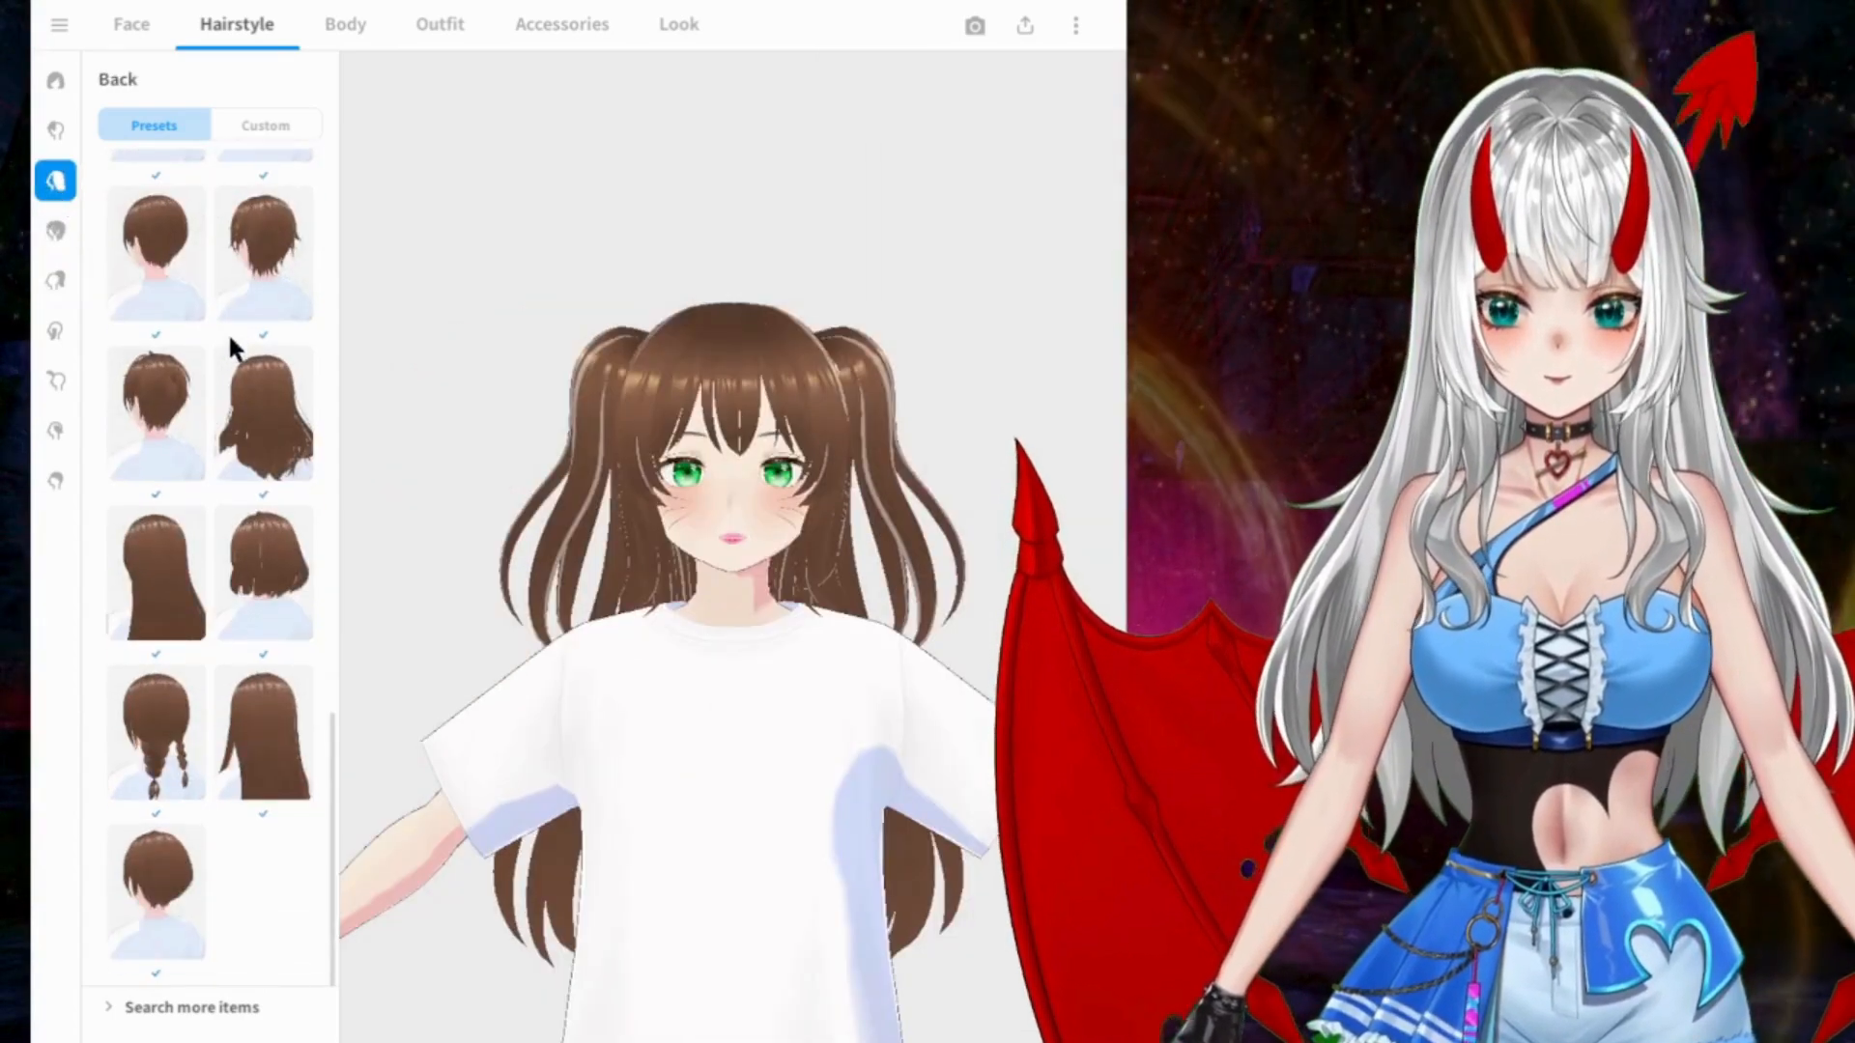
left_click(249, 718)
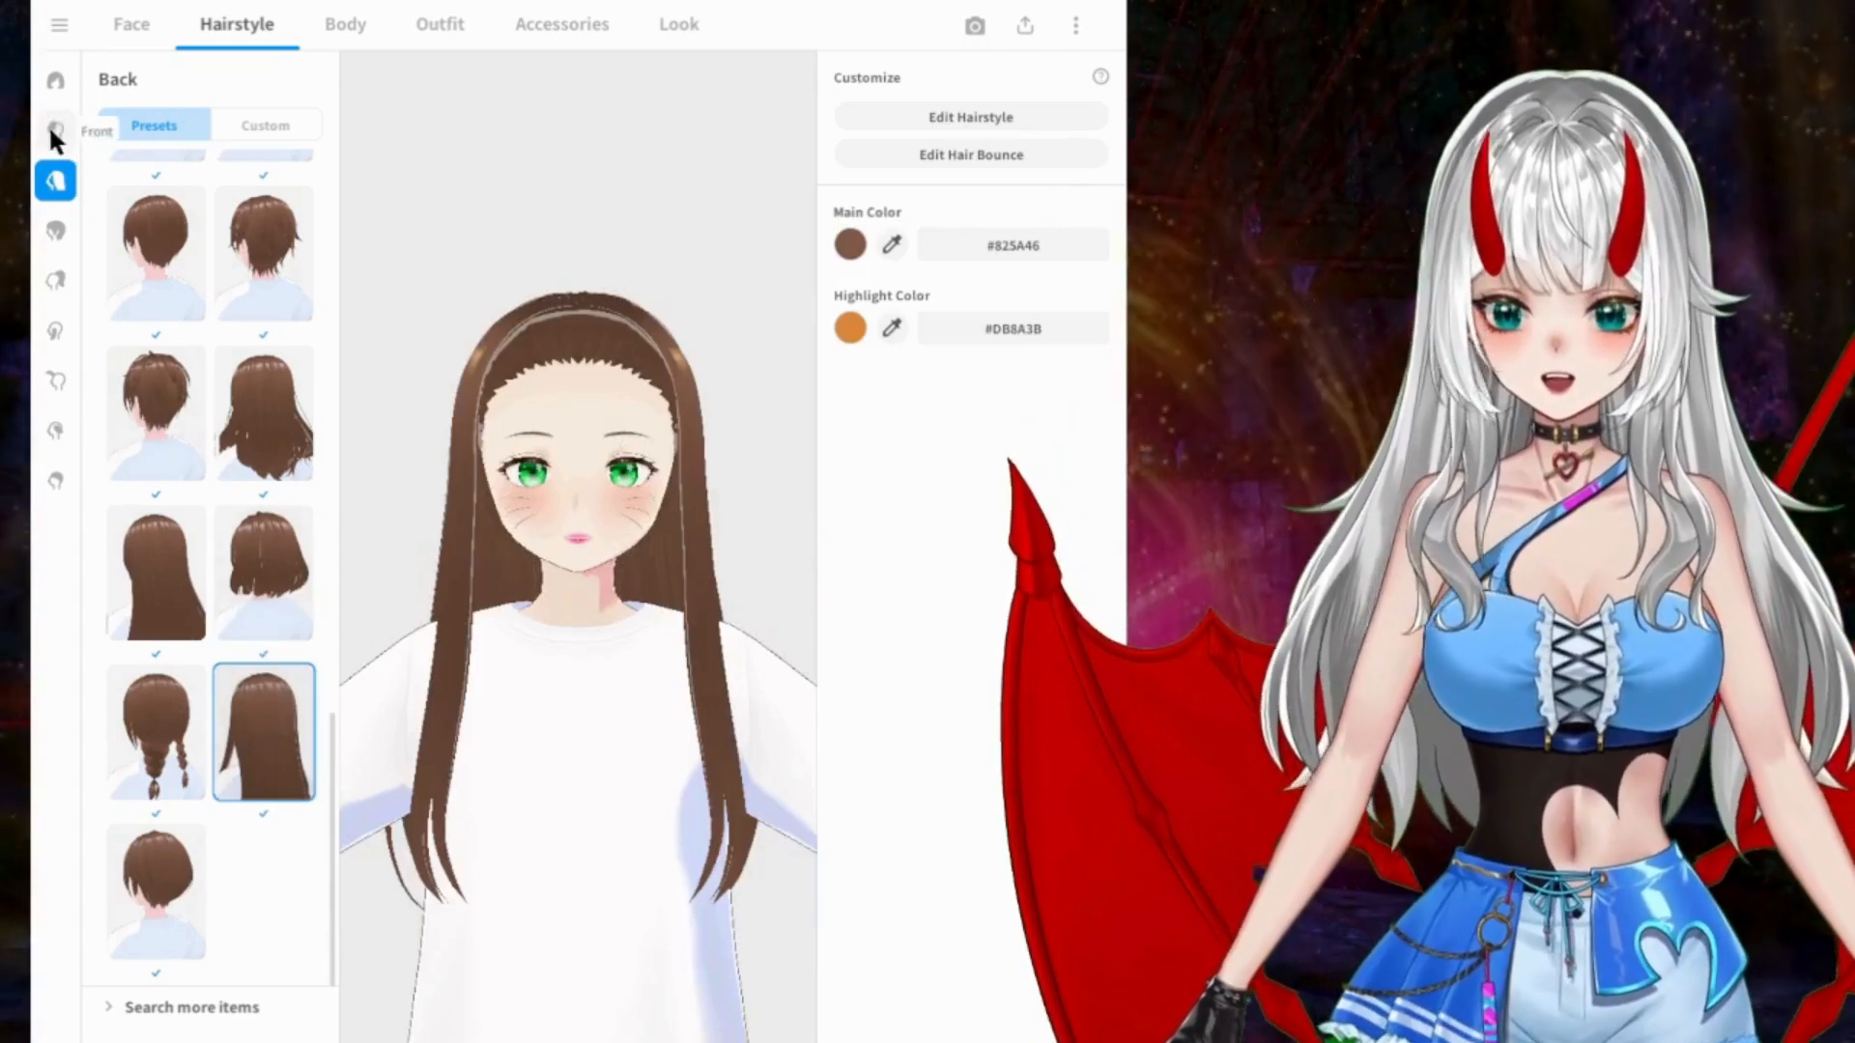
Step: Try the side-swept fringe, the two fringes after it and the centre-parted fringe from the Front presets
left_click(55, 131)
left_click(158, 267)
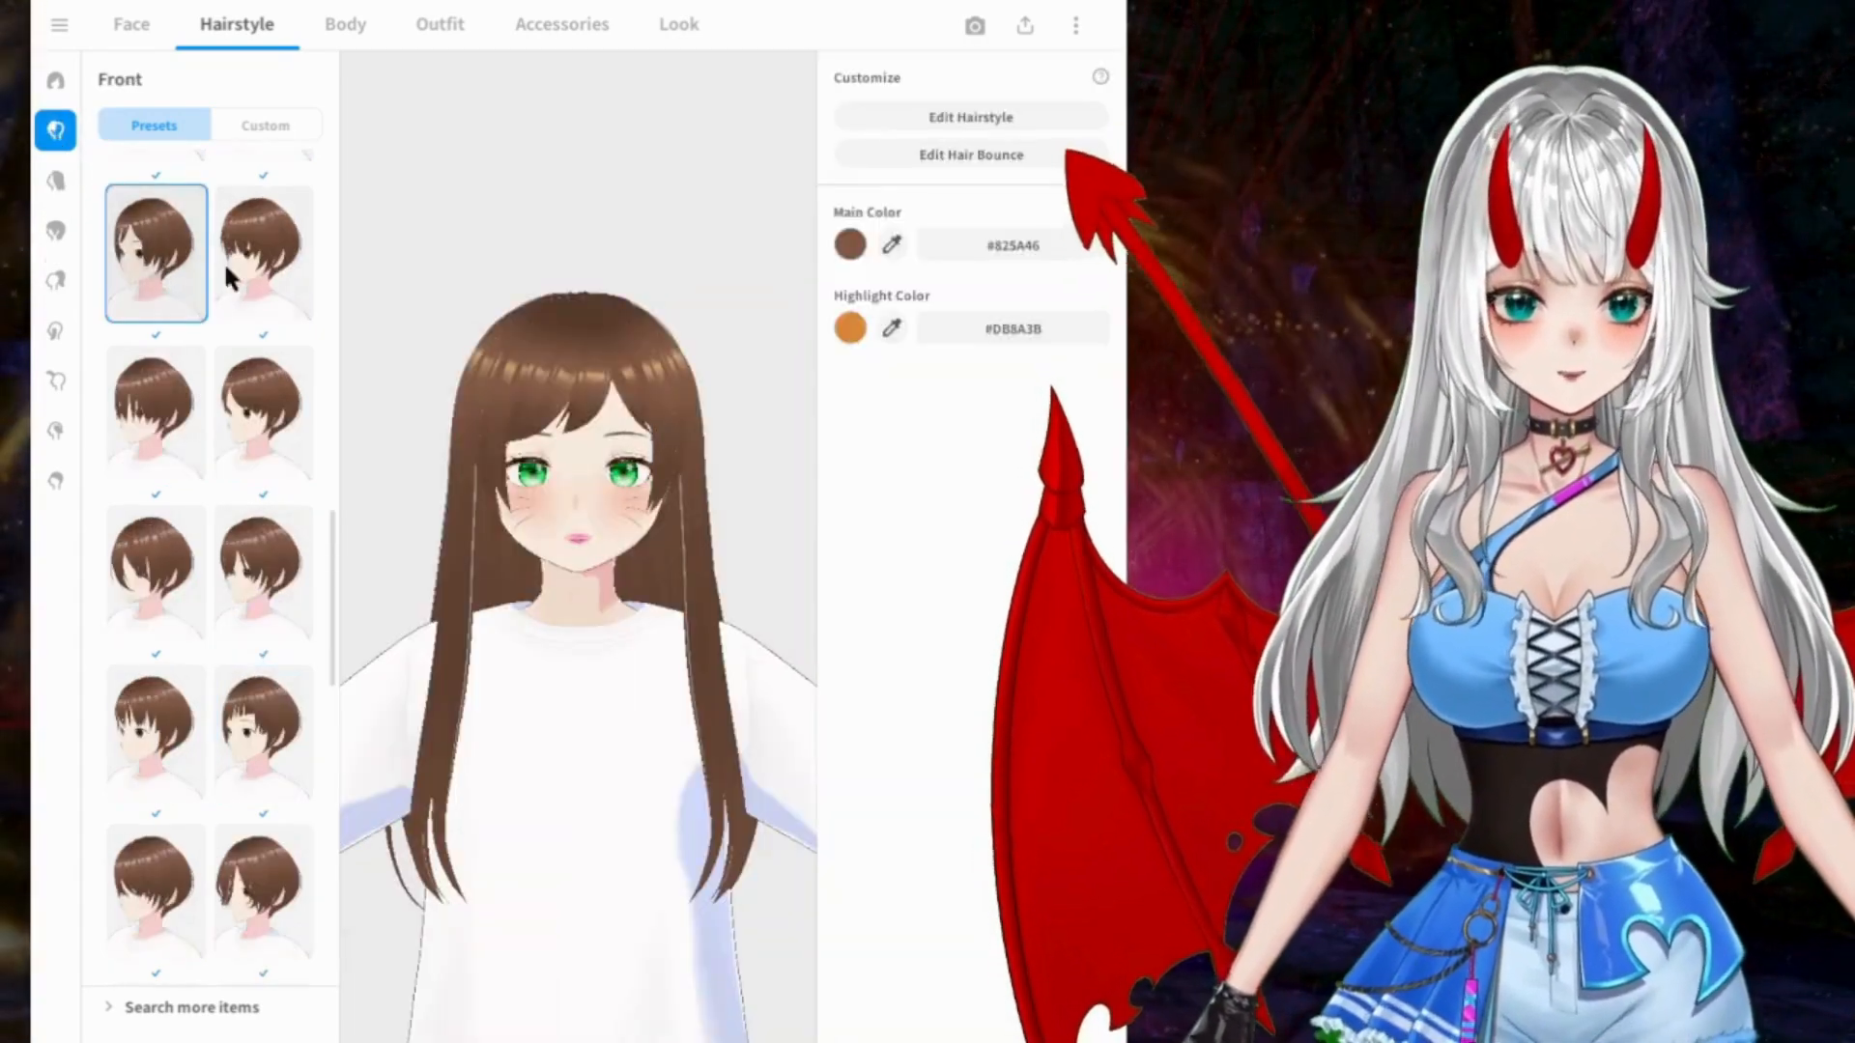
left_click(254, 264)
left_click(162, 396)
left_click(261, 415)
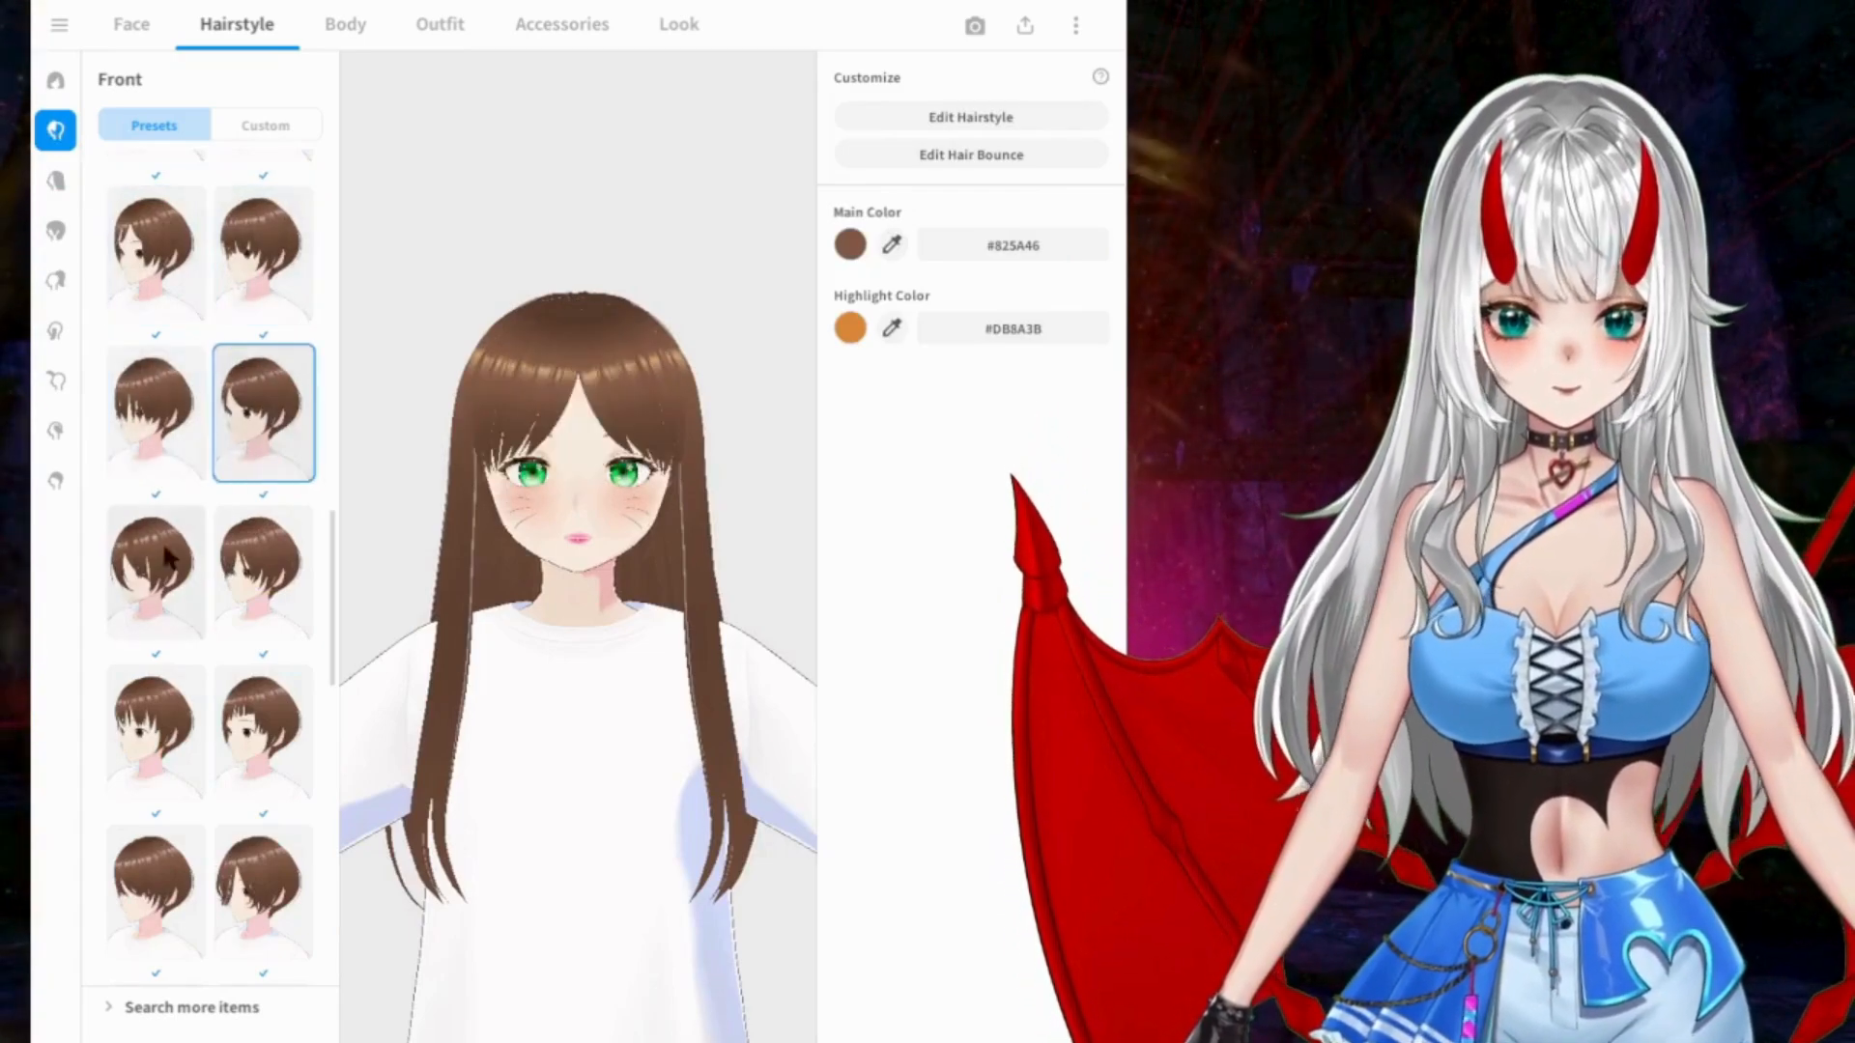
Step: Try further Front presets, including the jagged straight fringe and the long strand crossing the nose
left_click(177, 538)
left_click(269, 587)
left_click(182, 712)
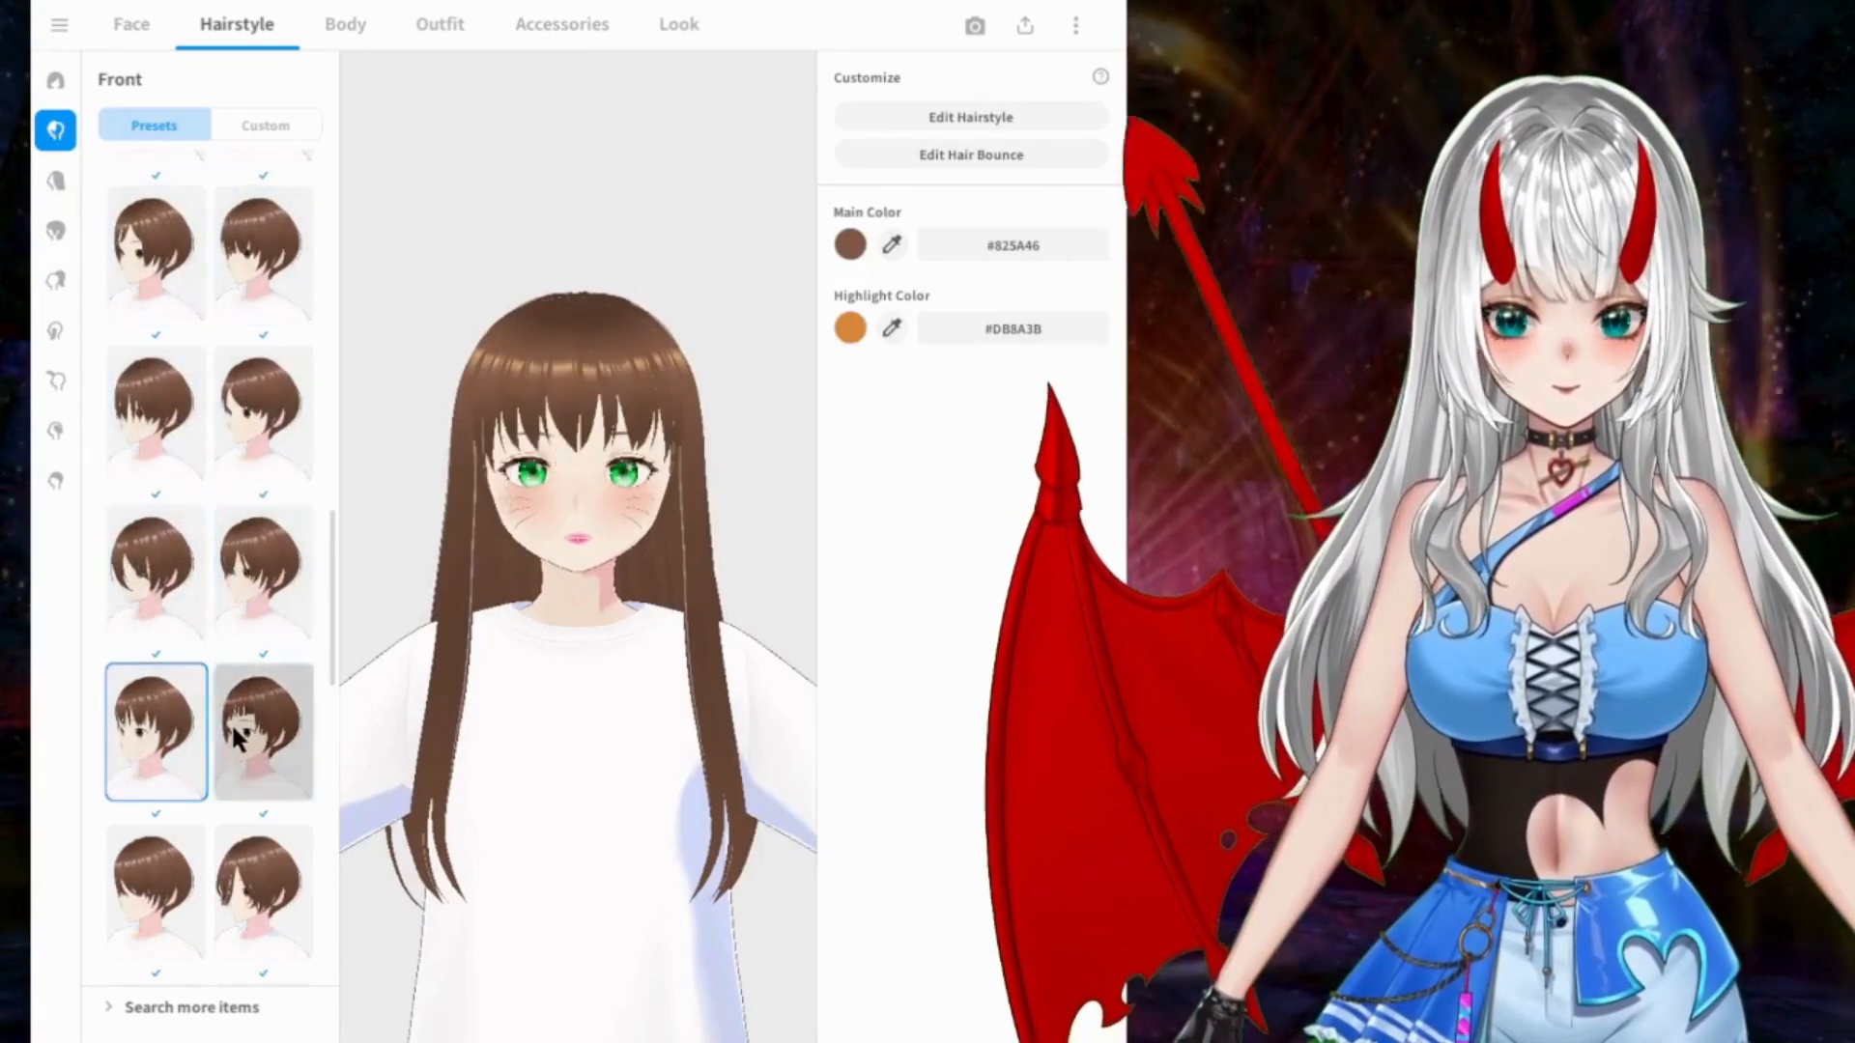
left_click(255, 736)
scroll(218, 532, "down", 3)
left_click(184, 651)
left_click(240, 643)
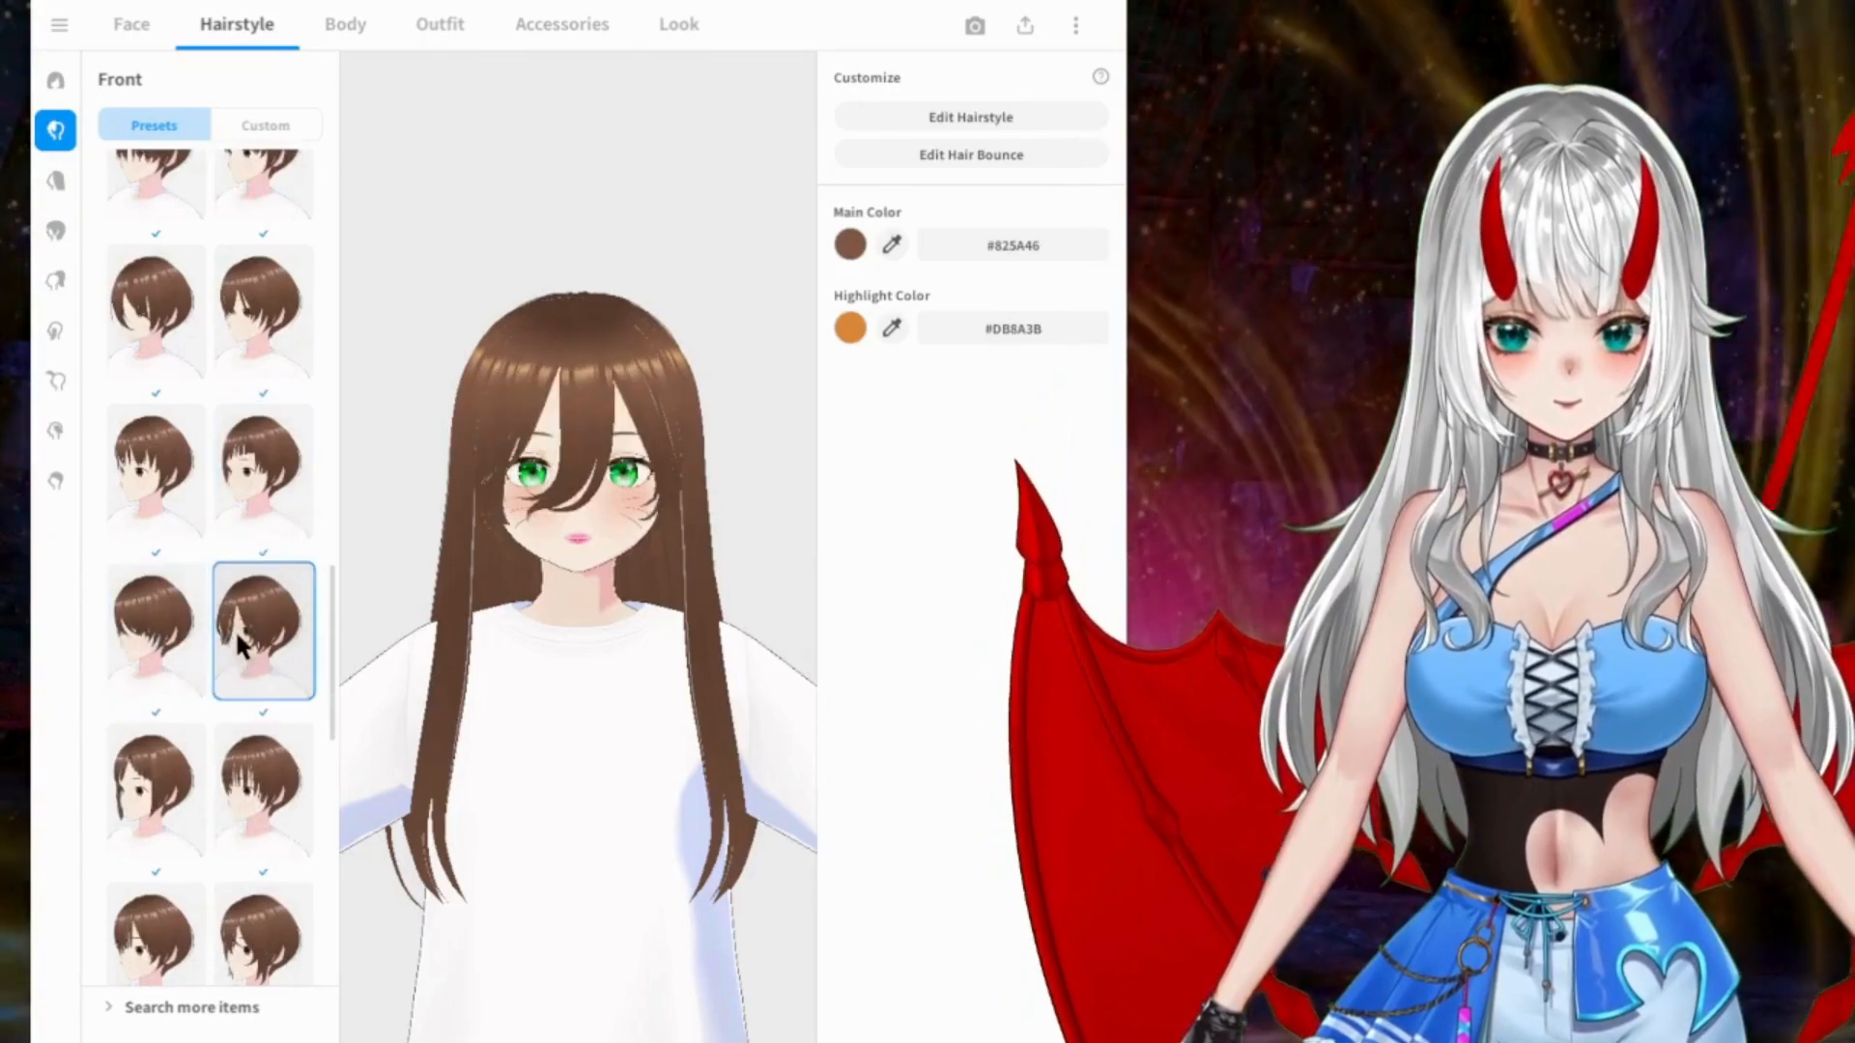
Step: Try the braided side fringe, its neighbour and the two fringes in the row below from the Front presets
scroll(232, 615, "down", 5)
left_click(191, 534)
left_click(261, 539)
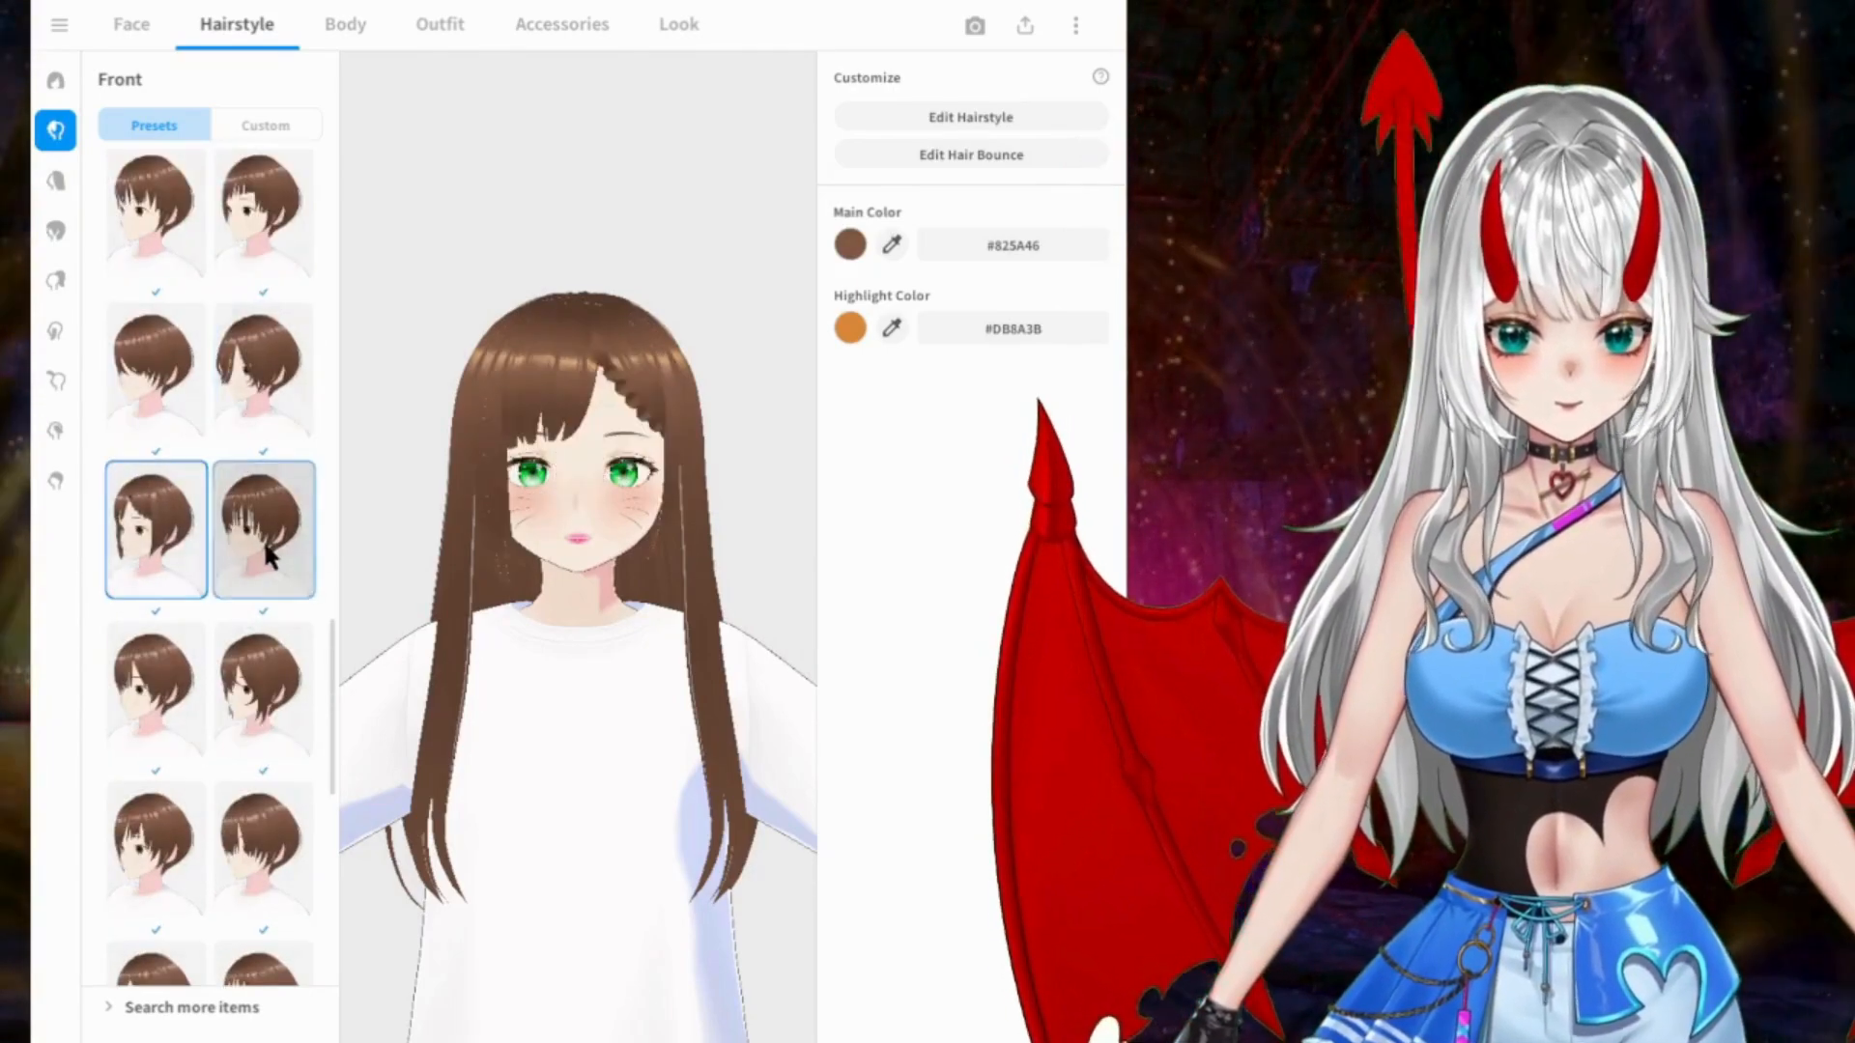
scroll(261, 538, "down", 1)
scroll(259, 539, "down", 2)
left_click(186, 520)
left_click(240, 522)
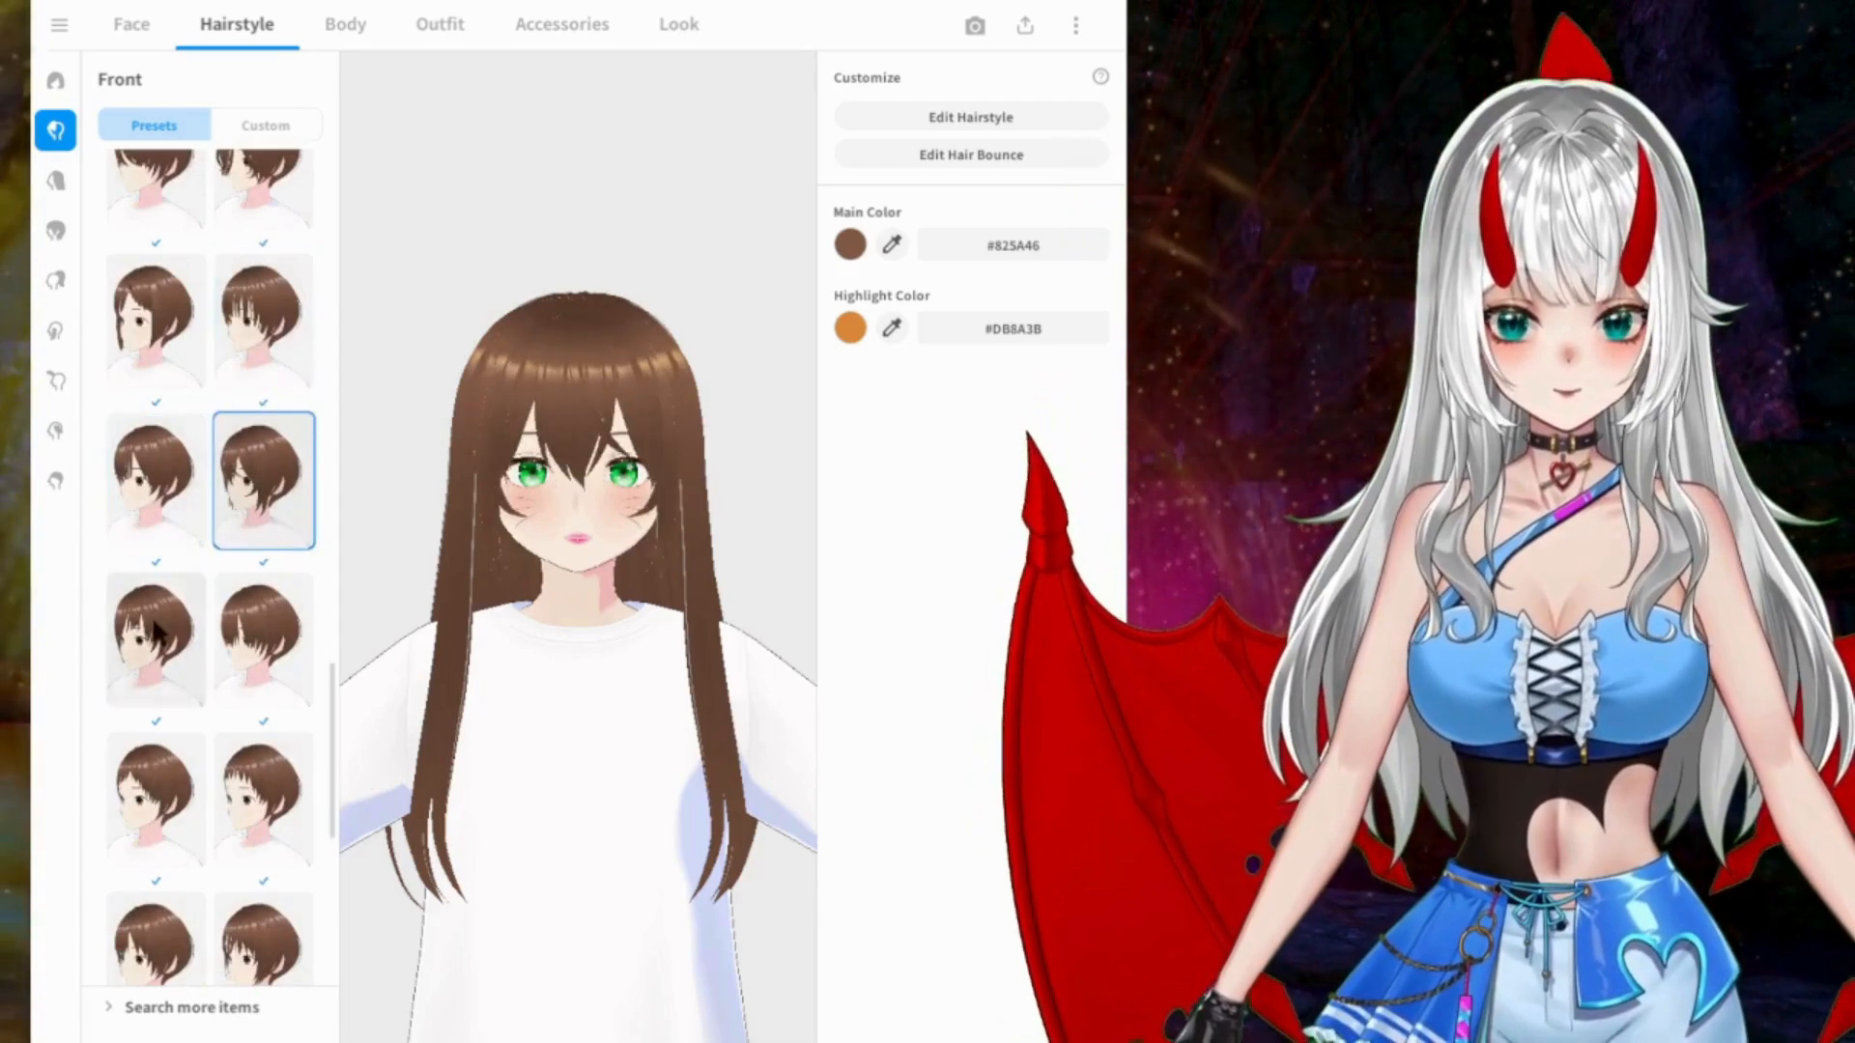
Step: Try the Front presets in the next three rows, including the short even fringe and the uneven wispy fringe
left_click(184, 628)
left_click(247, 634)
scroll(222, 599, "down", 2)
left_click(201, 479)
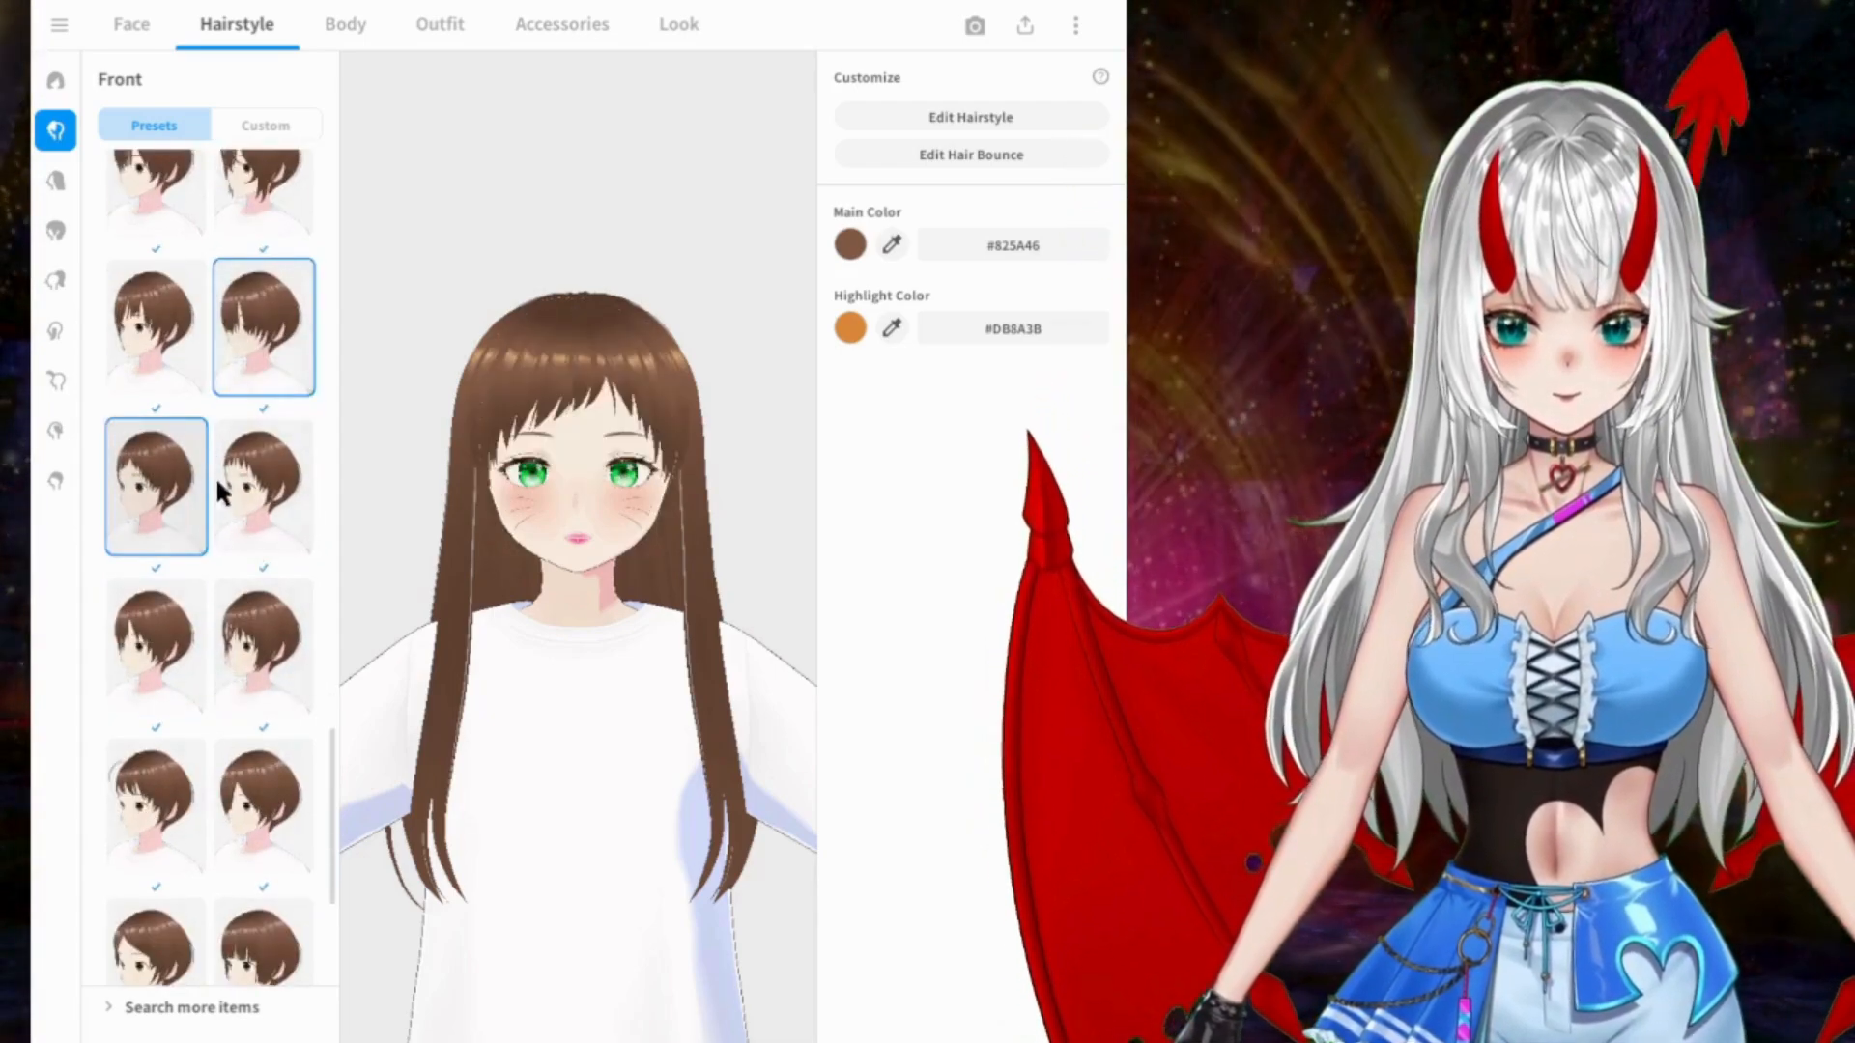
left_click(256, 497)
left_click(160, 642)
left_click(261, 628)
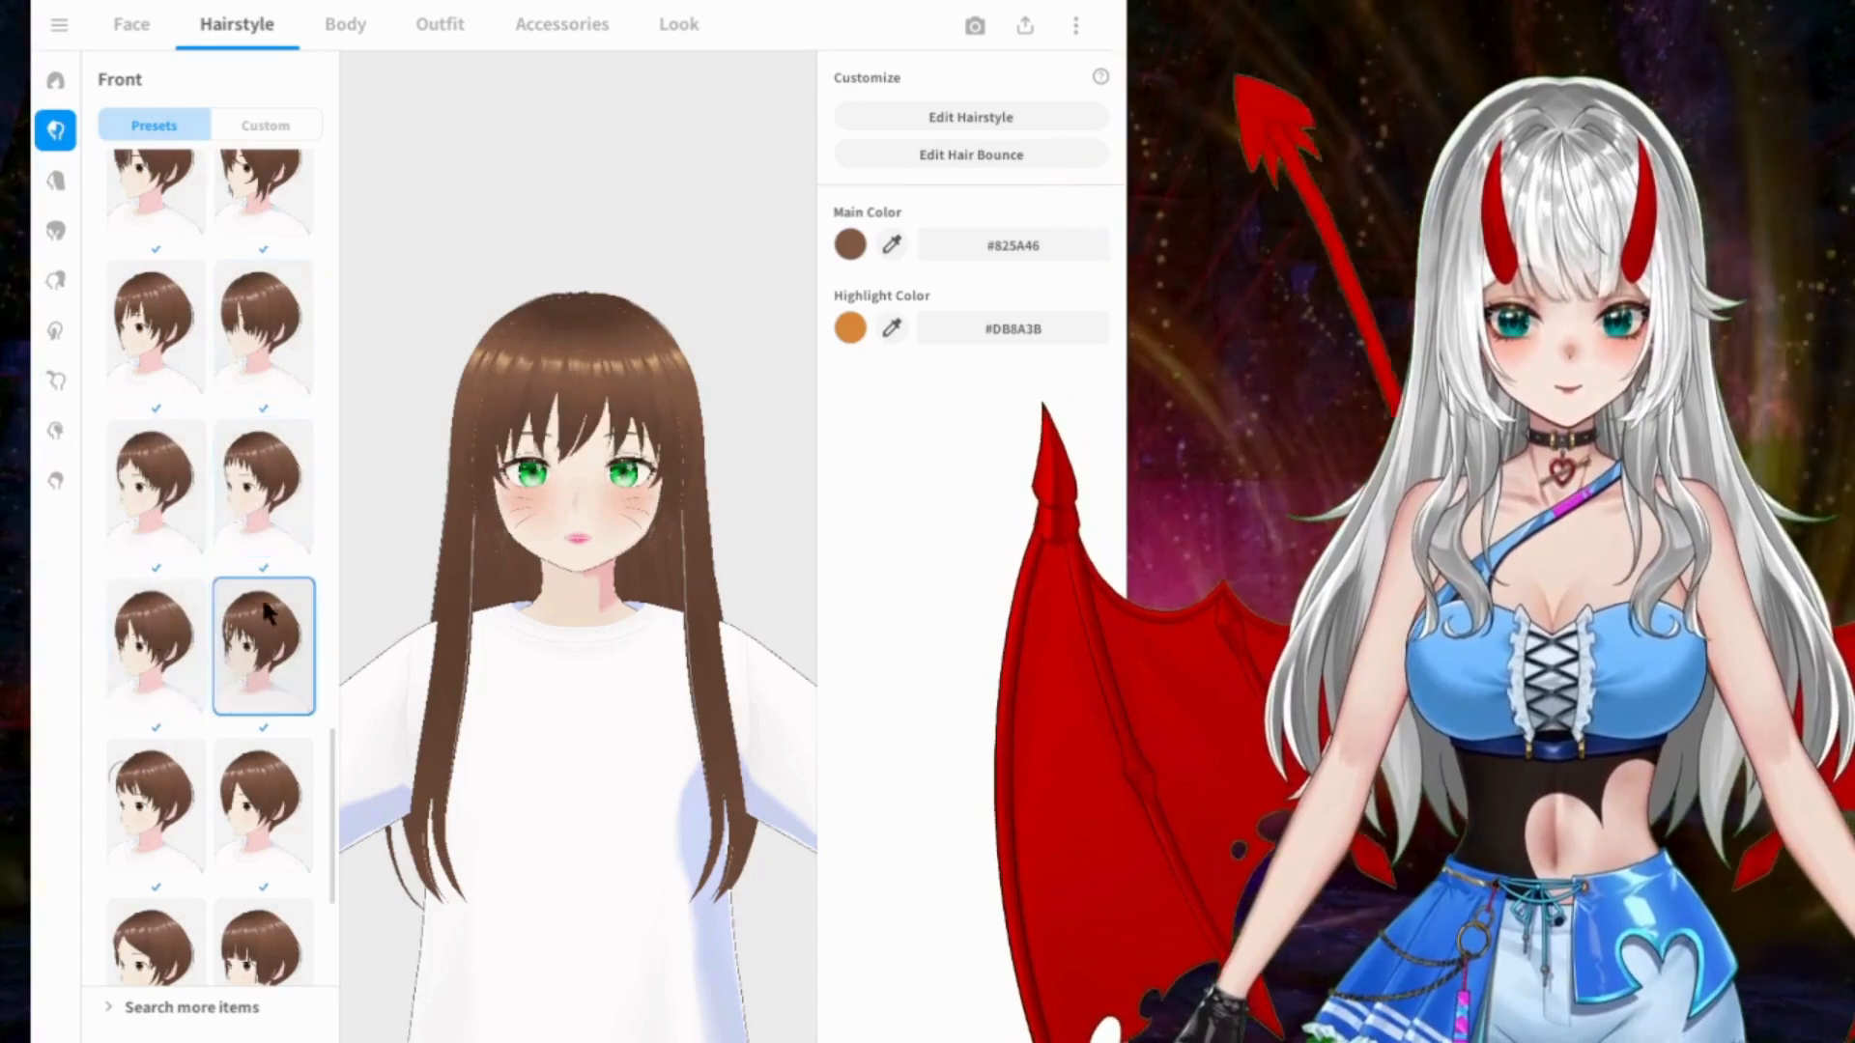
Step: Try the thin fringe with a looped strand, its neighbour and the centre parting with an open forehead
scroll(261, 595, "down", 2)
left_click(155, 541)
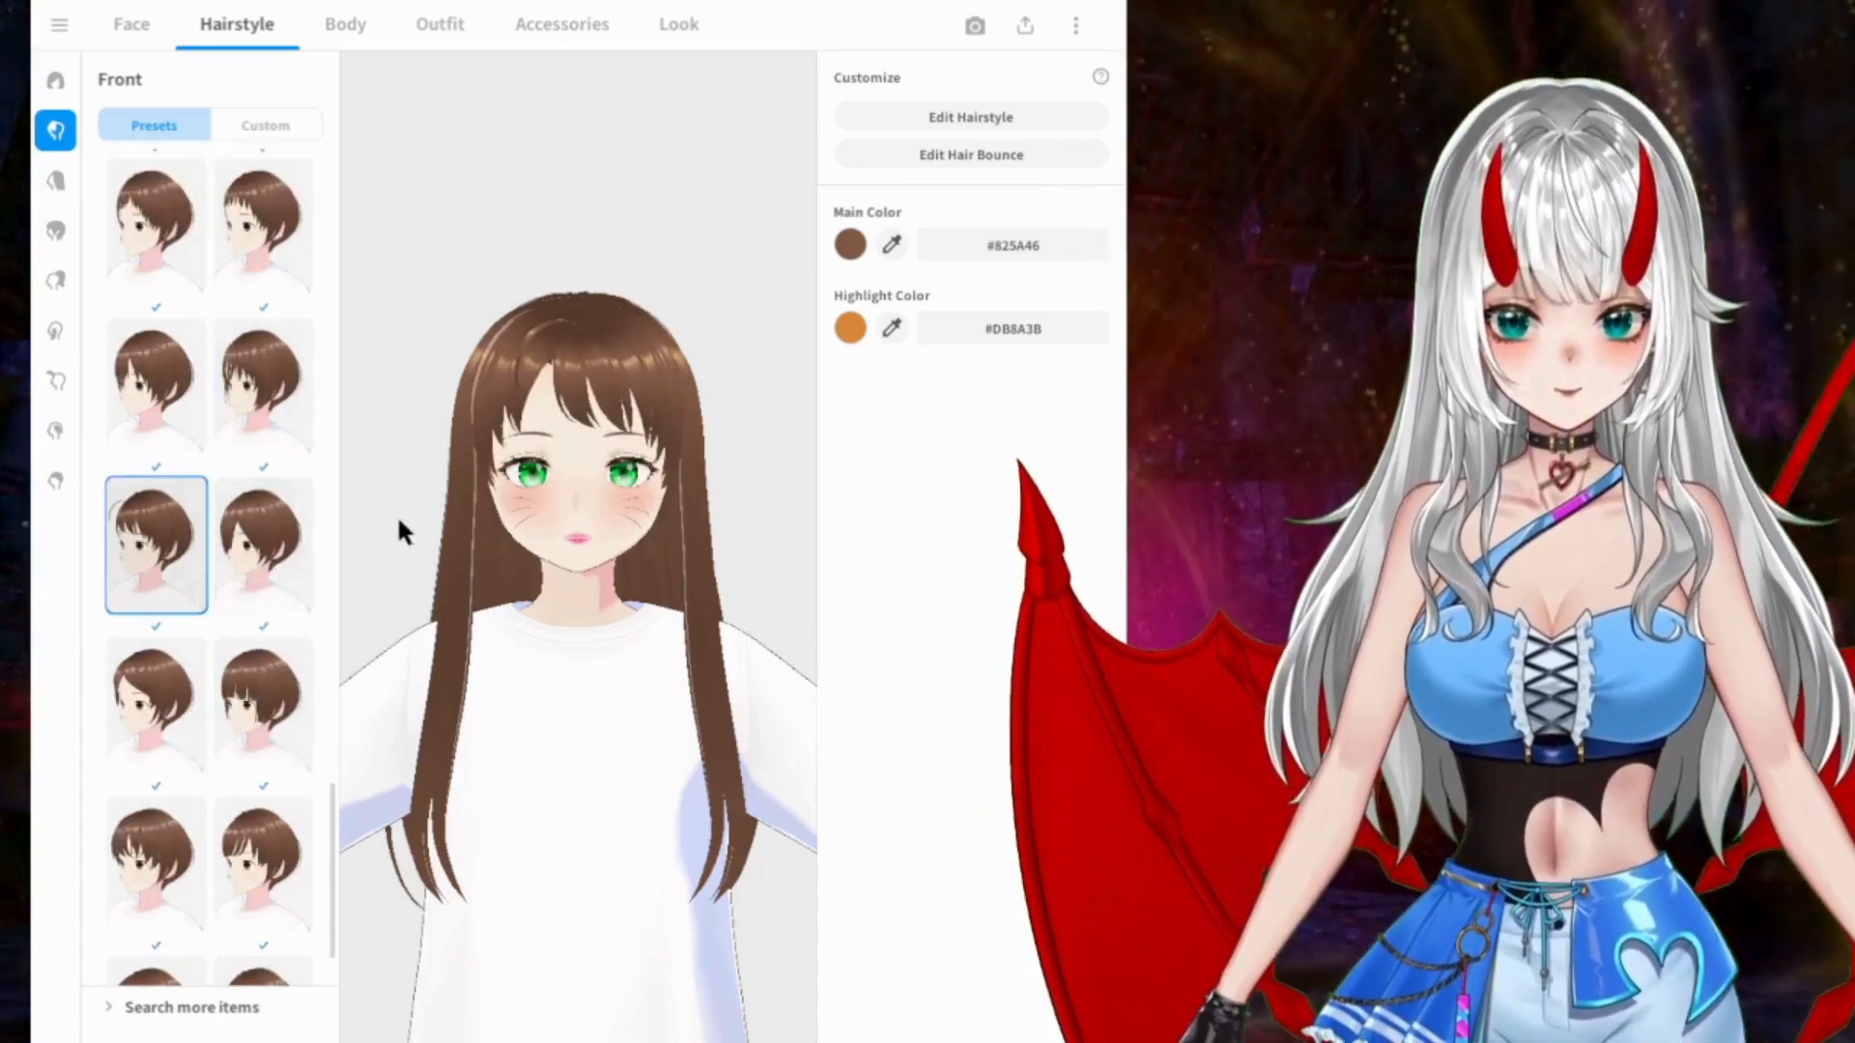
left_click(276, 564)
left_click(188, 705)
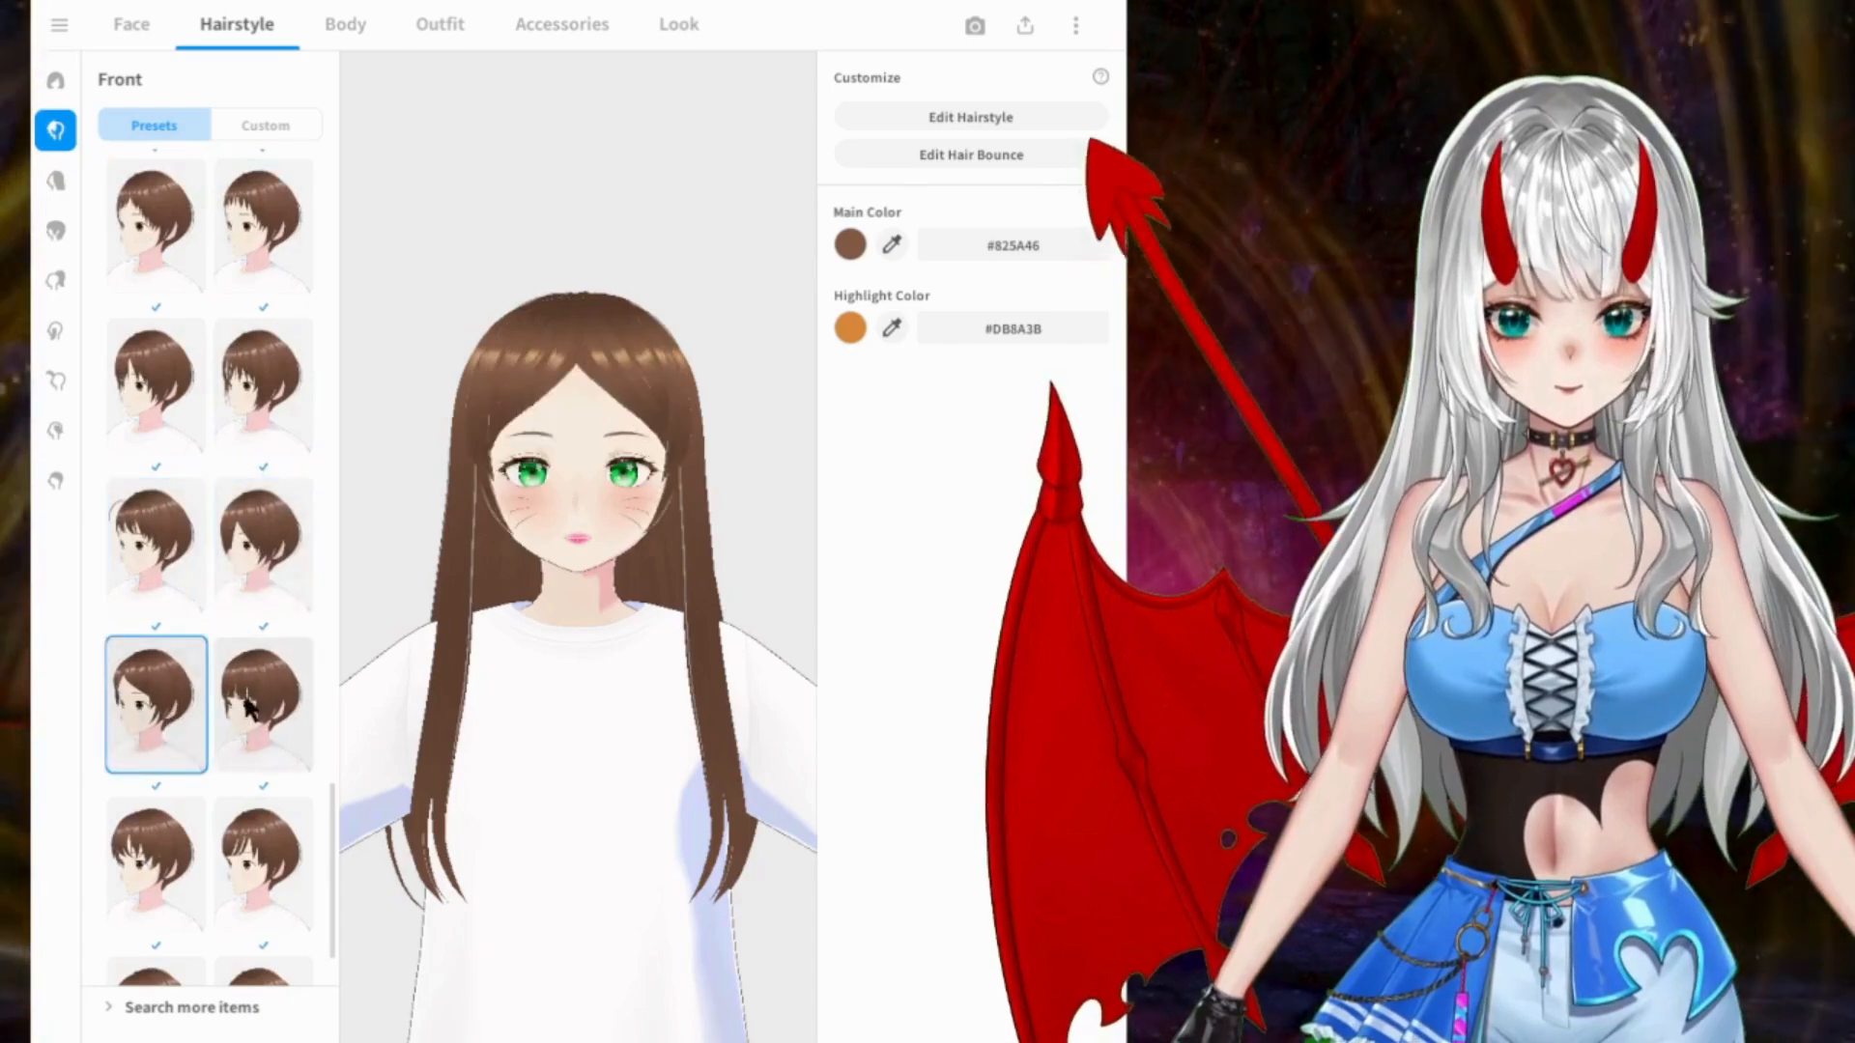
Step: Compare the last Front presets and apply the full side-swept fringe that covers the forehead
left_click(247, 708)
left_click(200, 837)
left_click(287, 850)
scroll(200, 574, "down", 1)
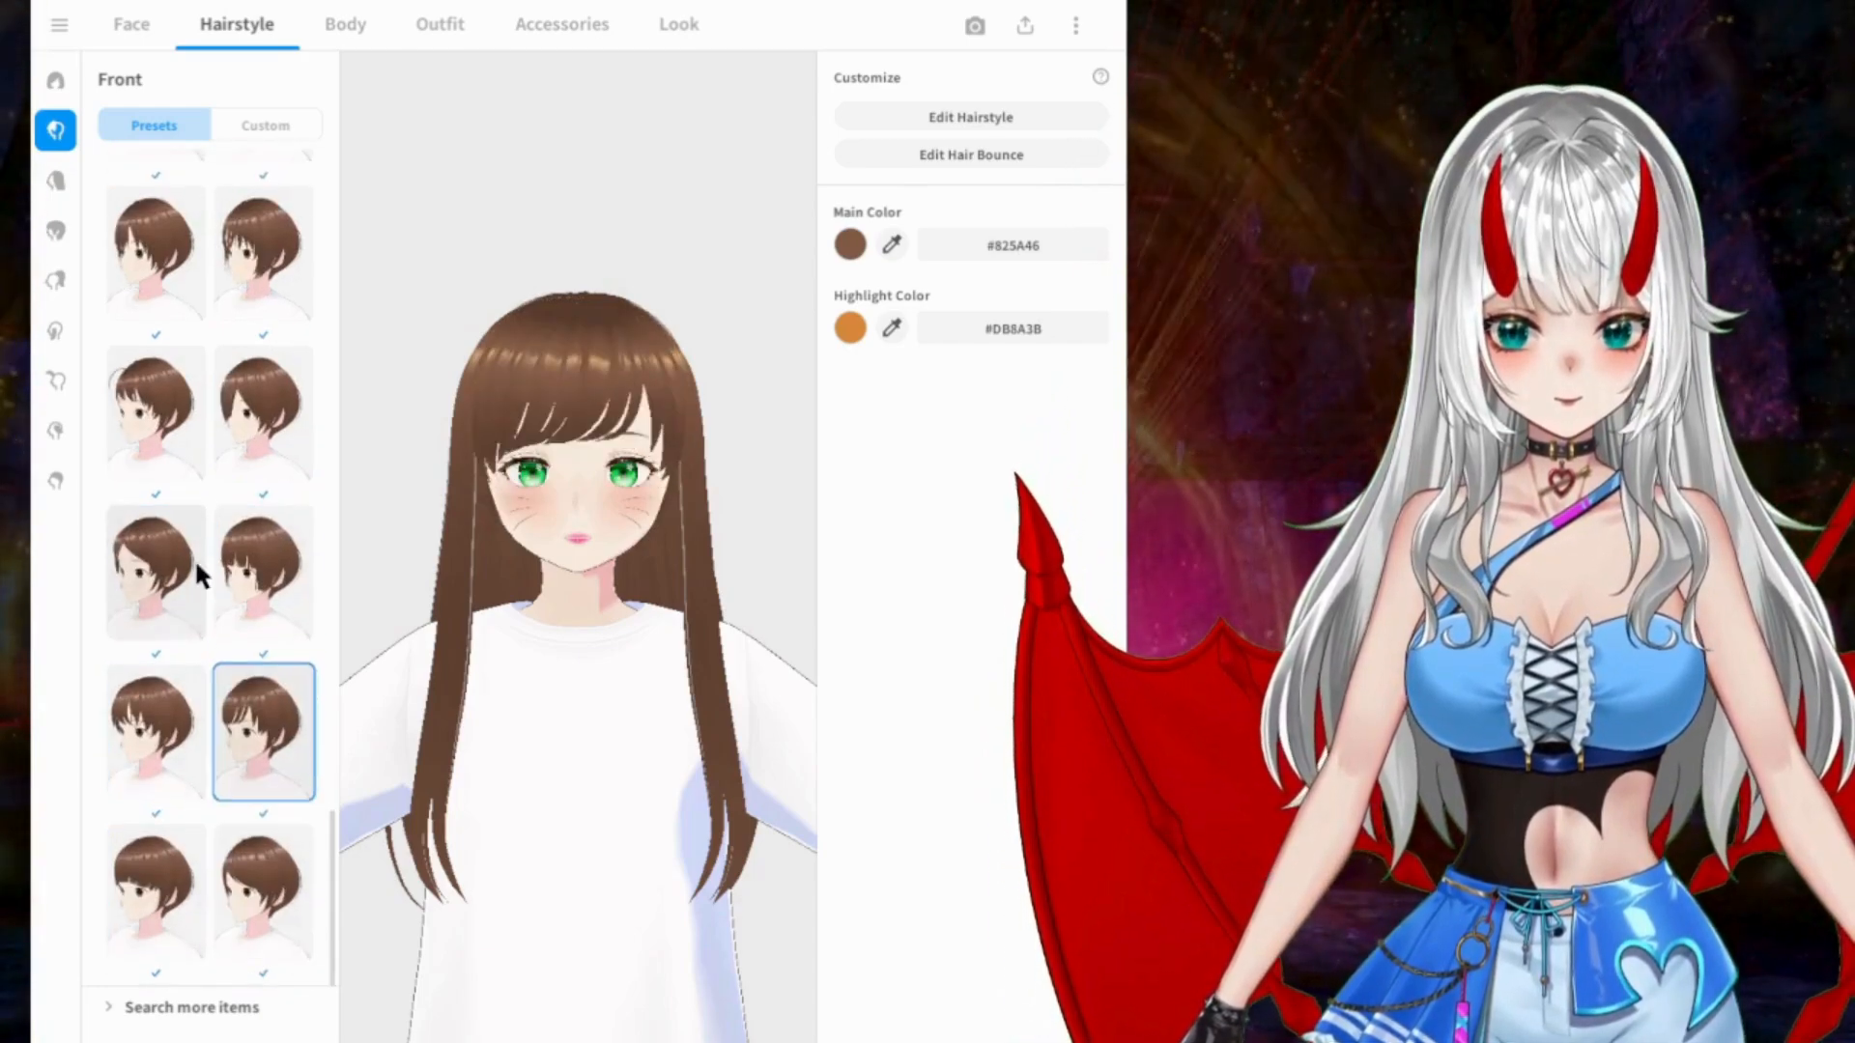
left_click(270, 909)
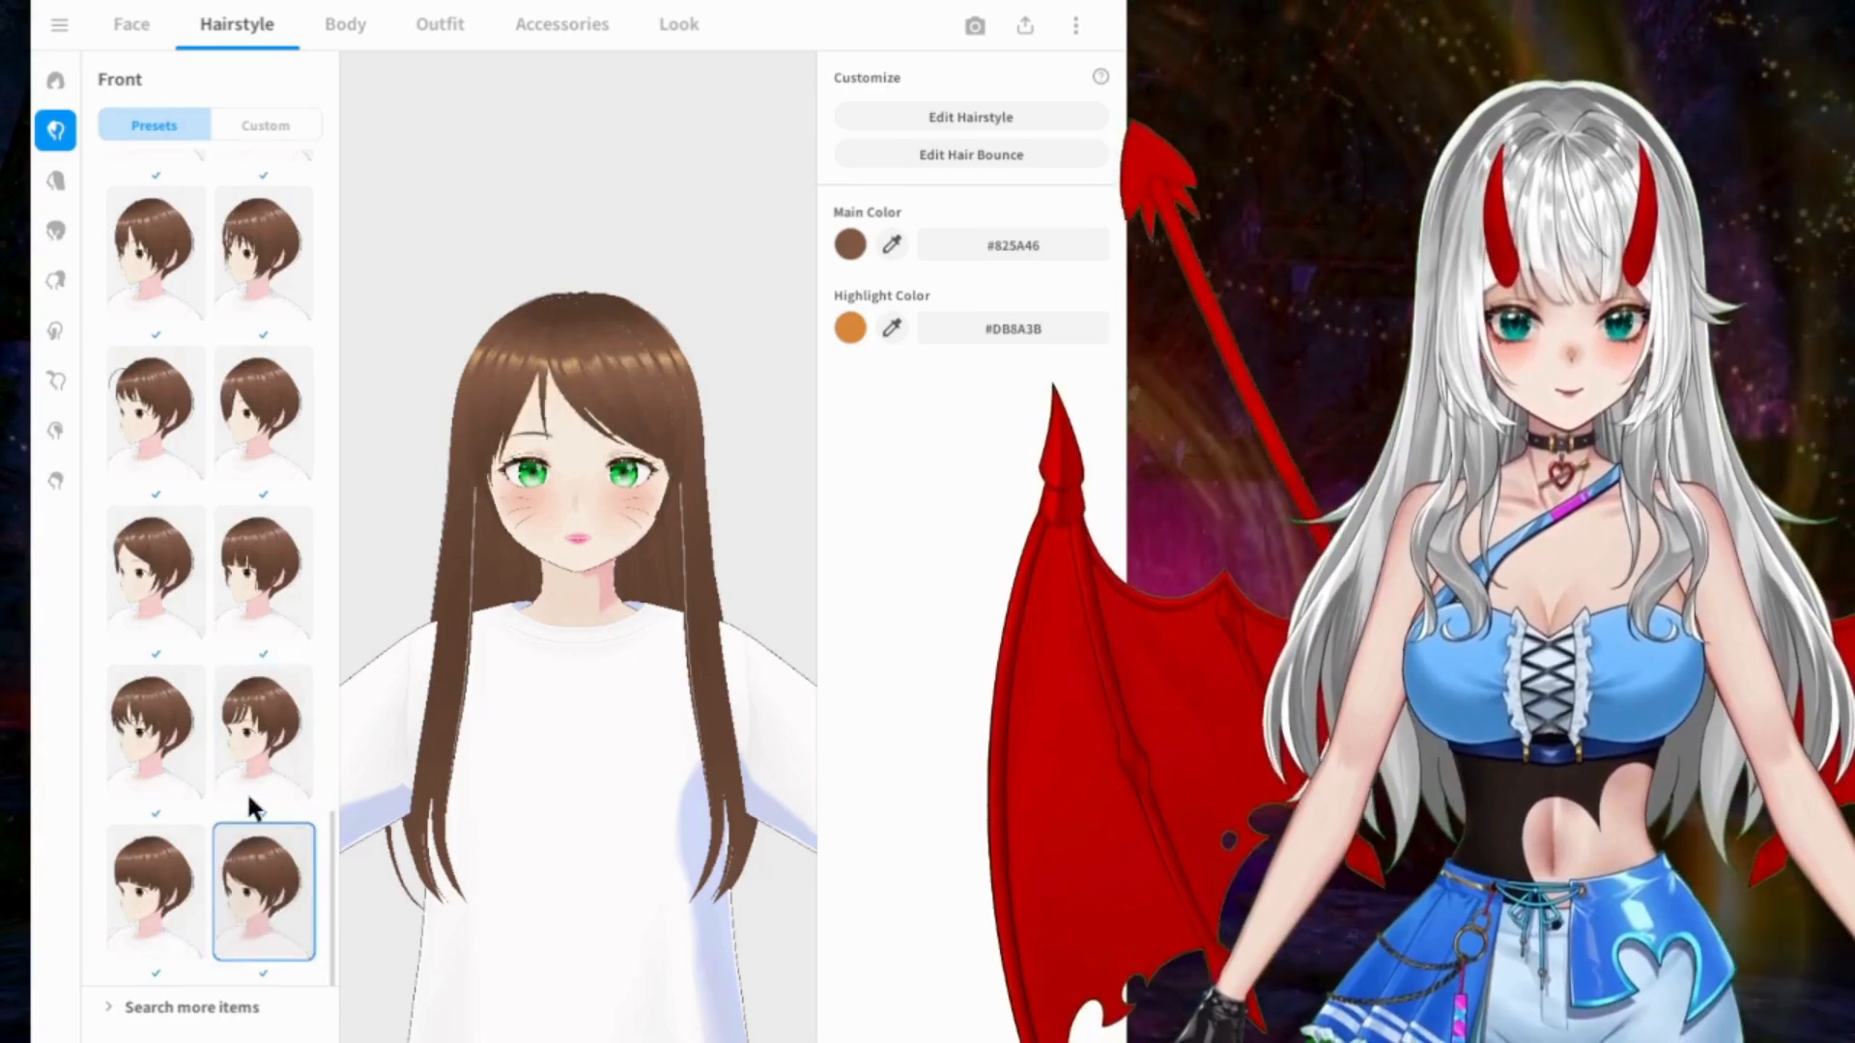
Step: Try the short spiky pigtails and the two small presets below them as hair extensions
left_click(54, 178)
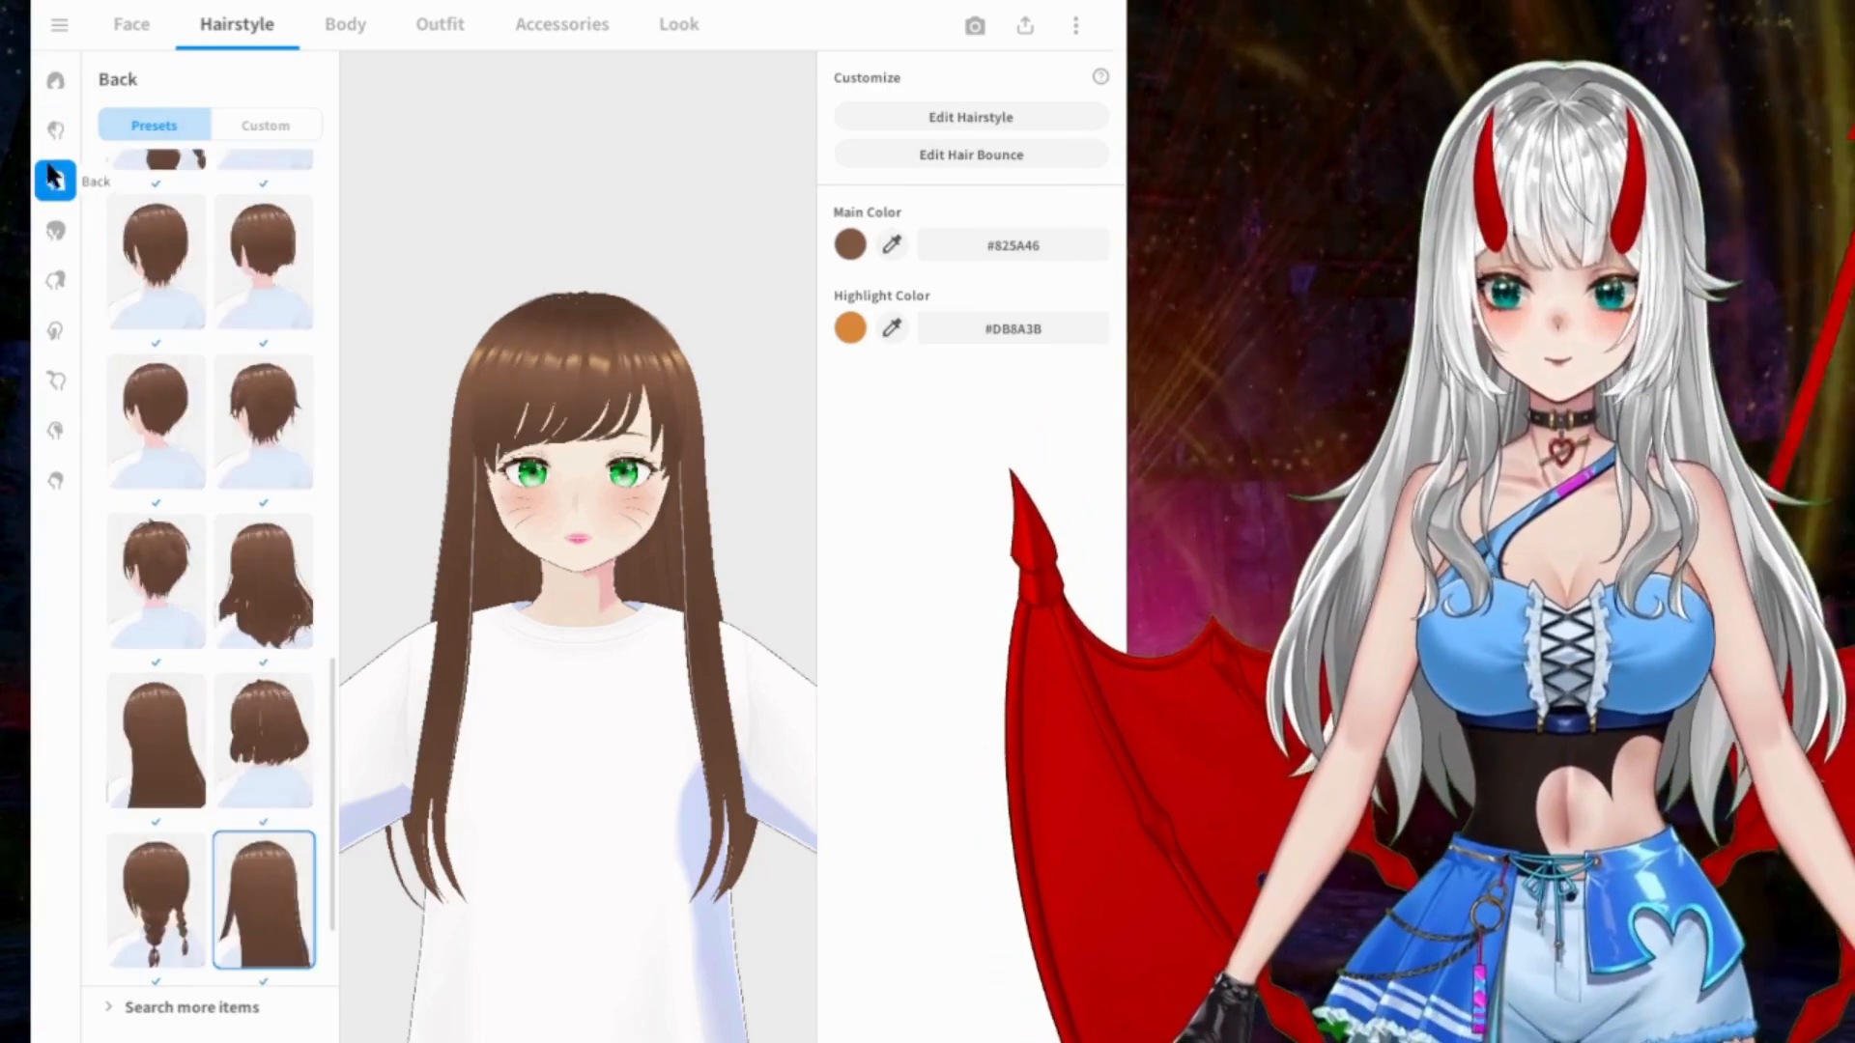
left_click(54, 232)
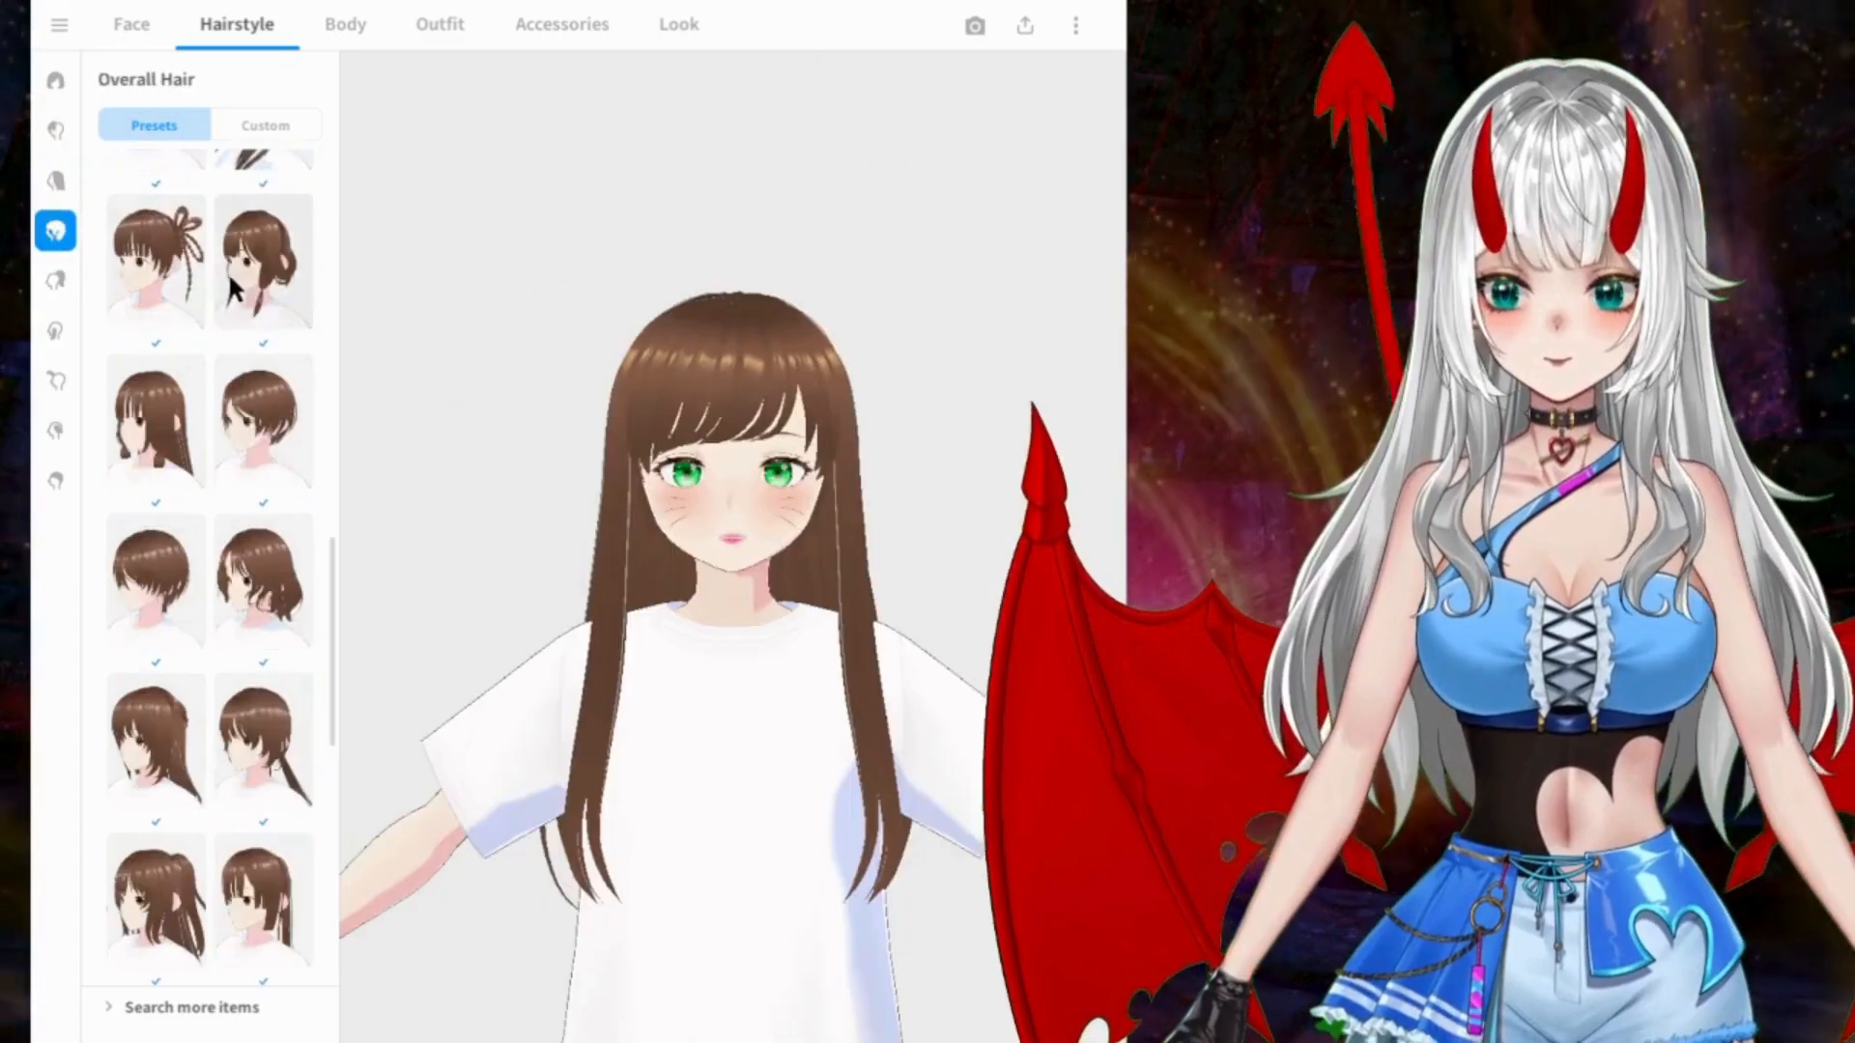
left_click(48, 280)
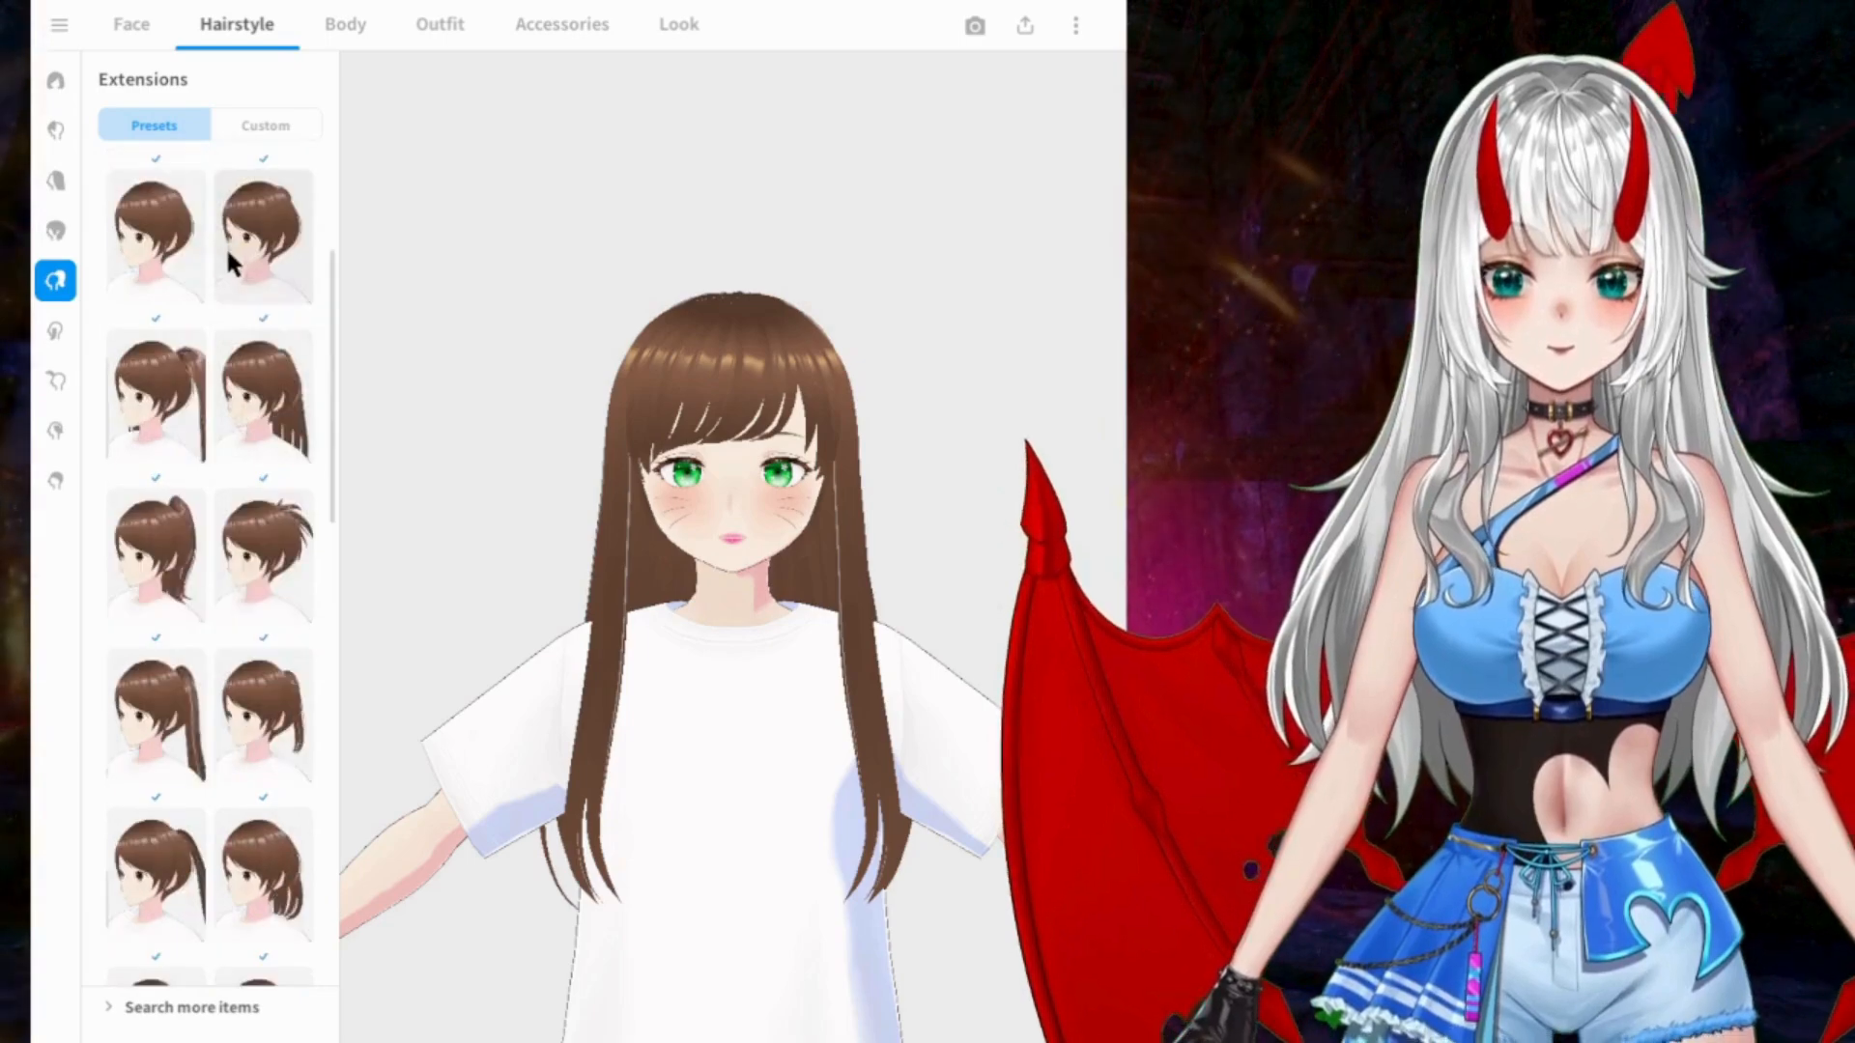
left_click(155, 387)
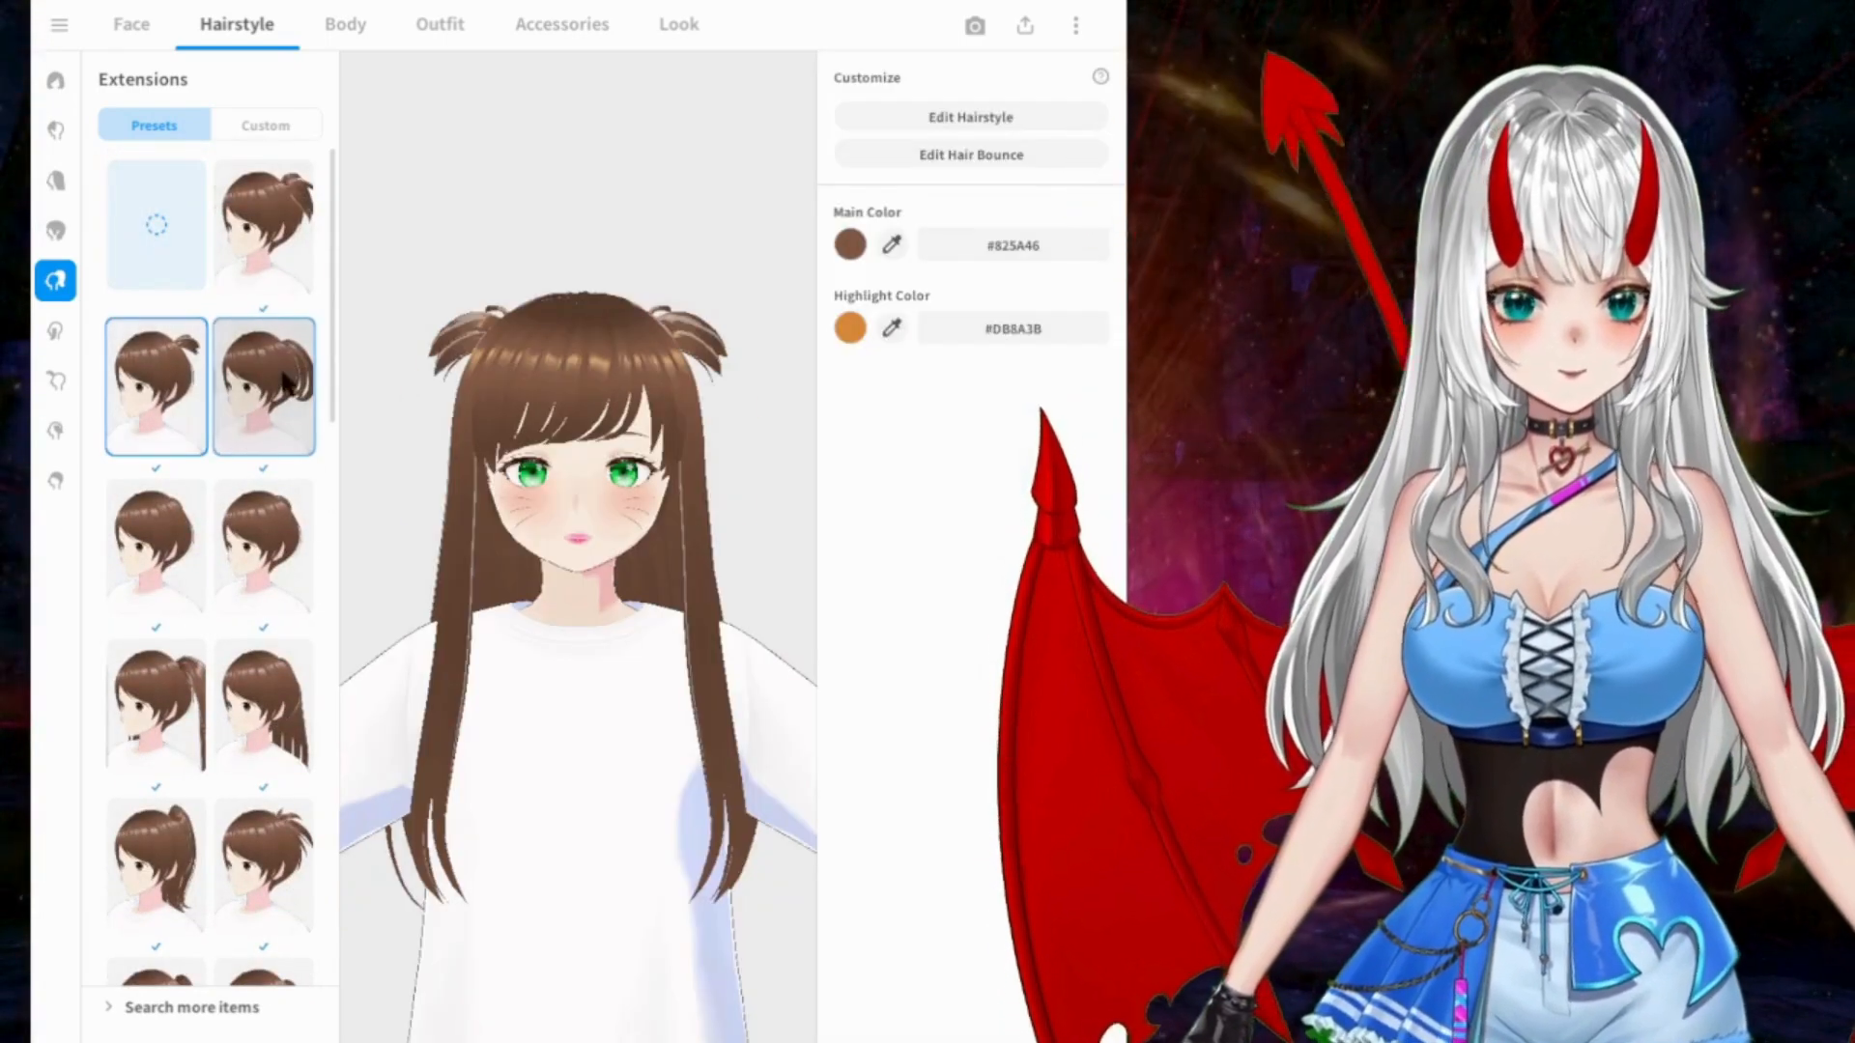
left_click(155, 546)
left_click(249, 549)
Step: Compare the very long high twin tails with the neighbouring Extensions preset, and apply the very long twin tails
left_click(154, 701)
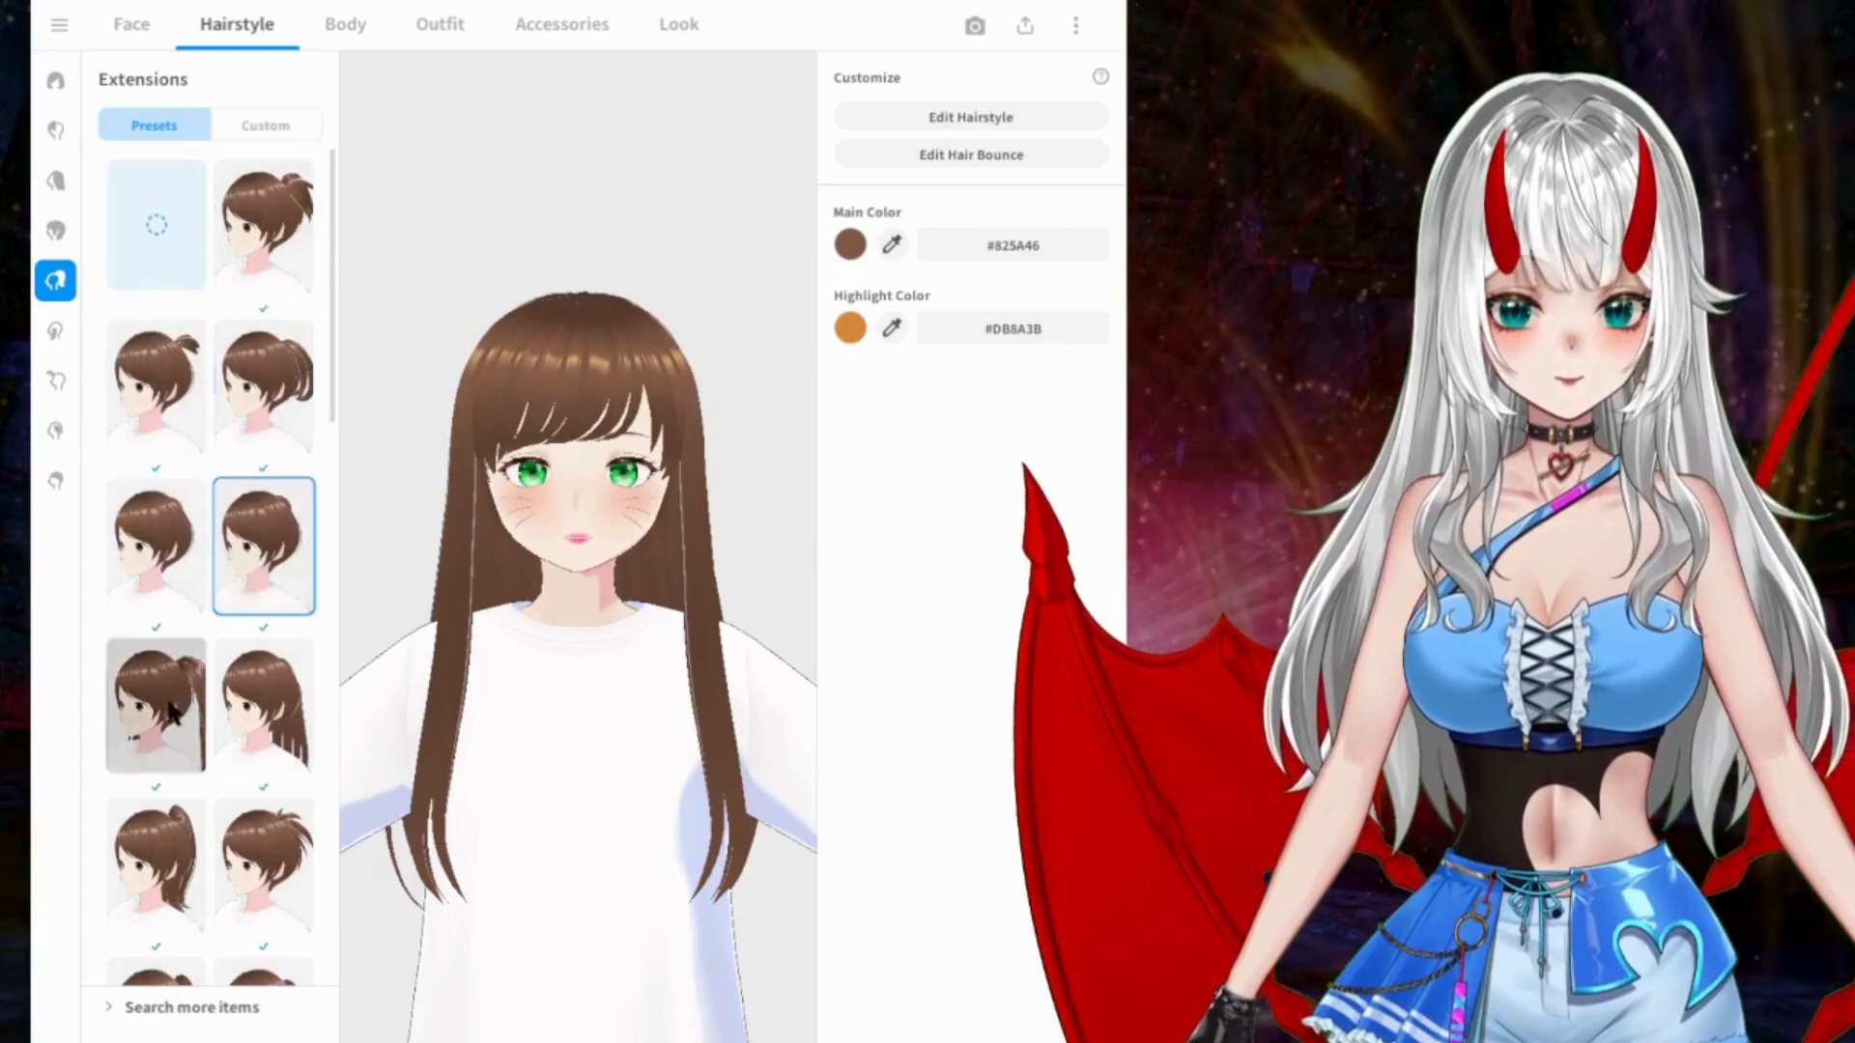
mouse_move(573, 566)
left_mouse_down()
mouse_move(420, 560)
mouse_move(570, 568)
left_mouse_up()
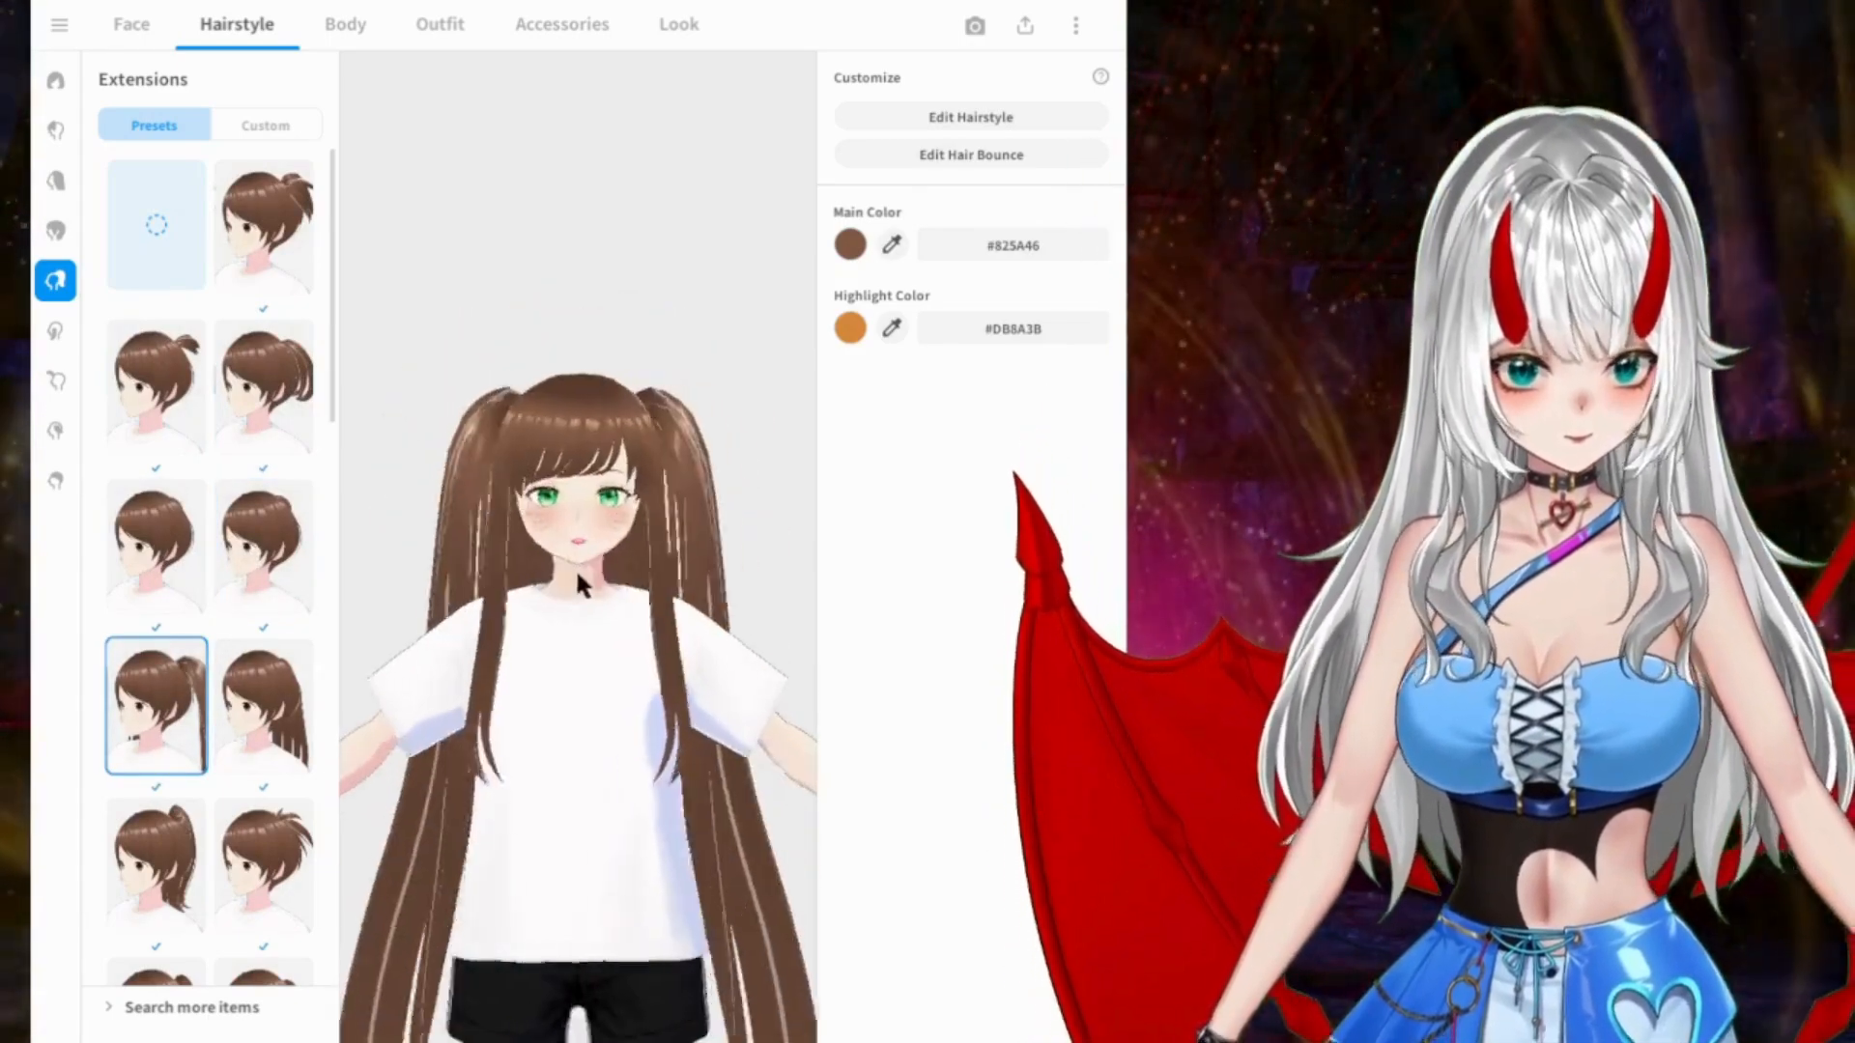
left_click(246, 727)
left_click(154, 705)
Step: Replace the long back hair with the short cropped Back preset and check it together with the full-length twin tails
scroll(160, 676, "down", 2)
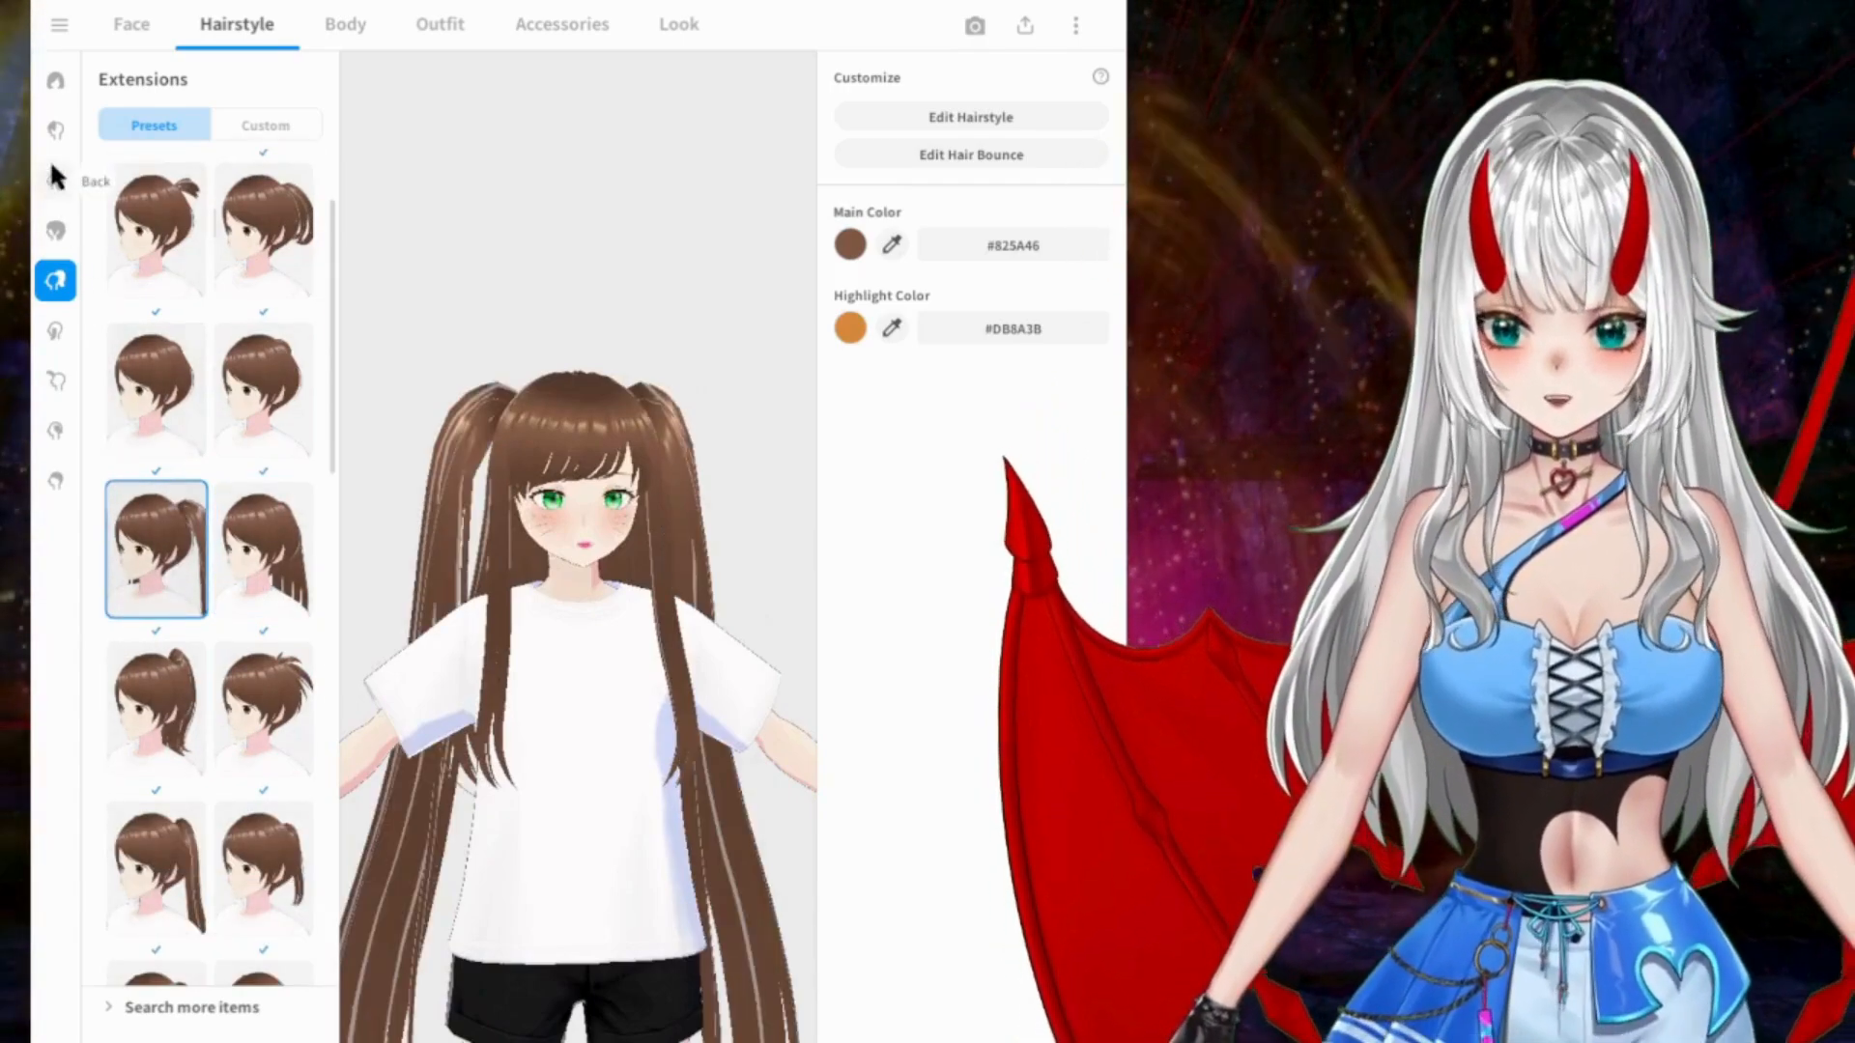
left_click(55, 178)
scroll(218, 481, "up", 10)
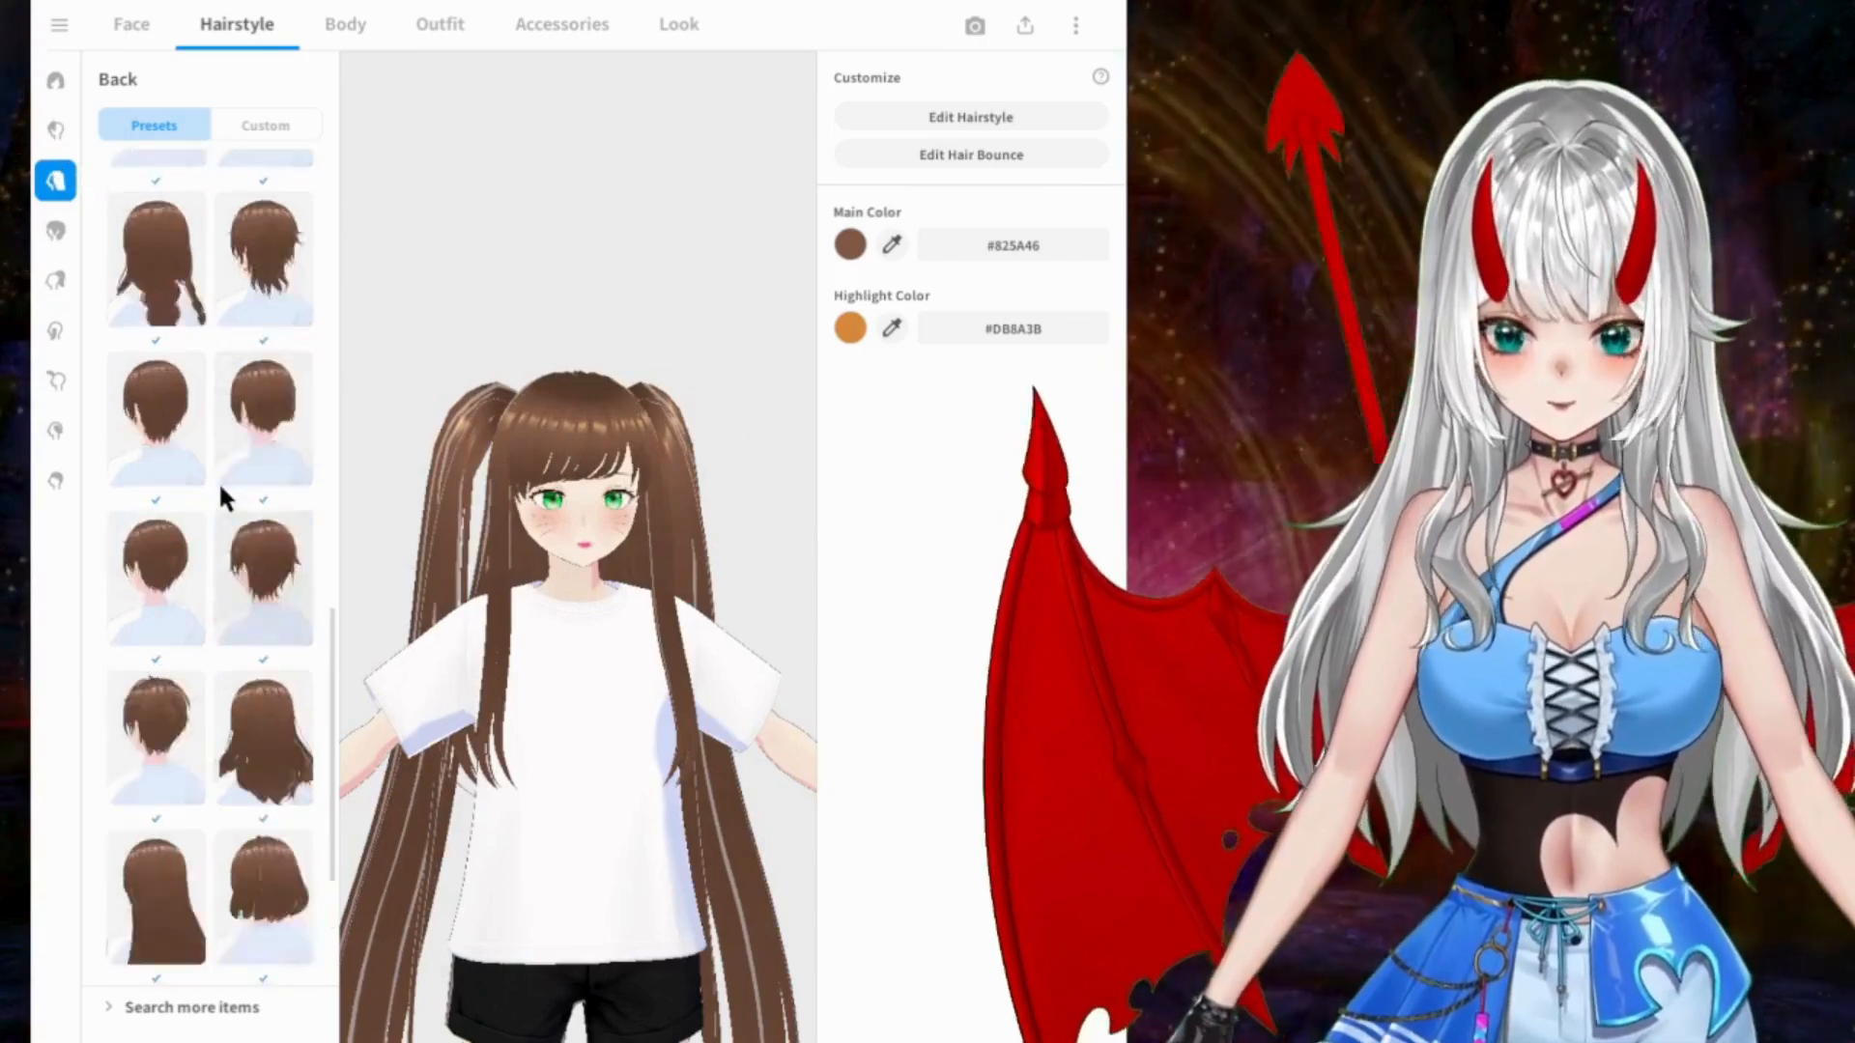
scroll(206, 348, "up", 2)
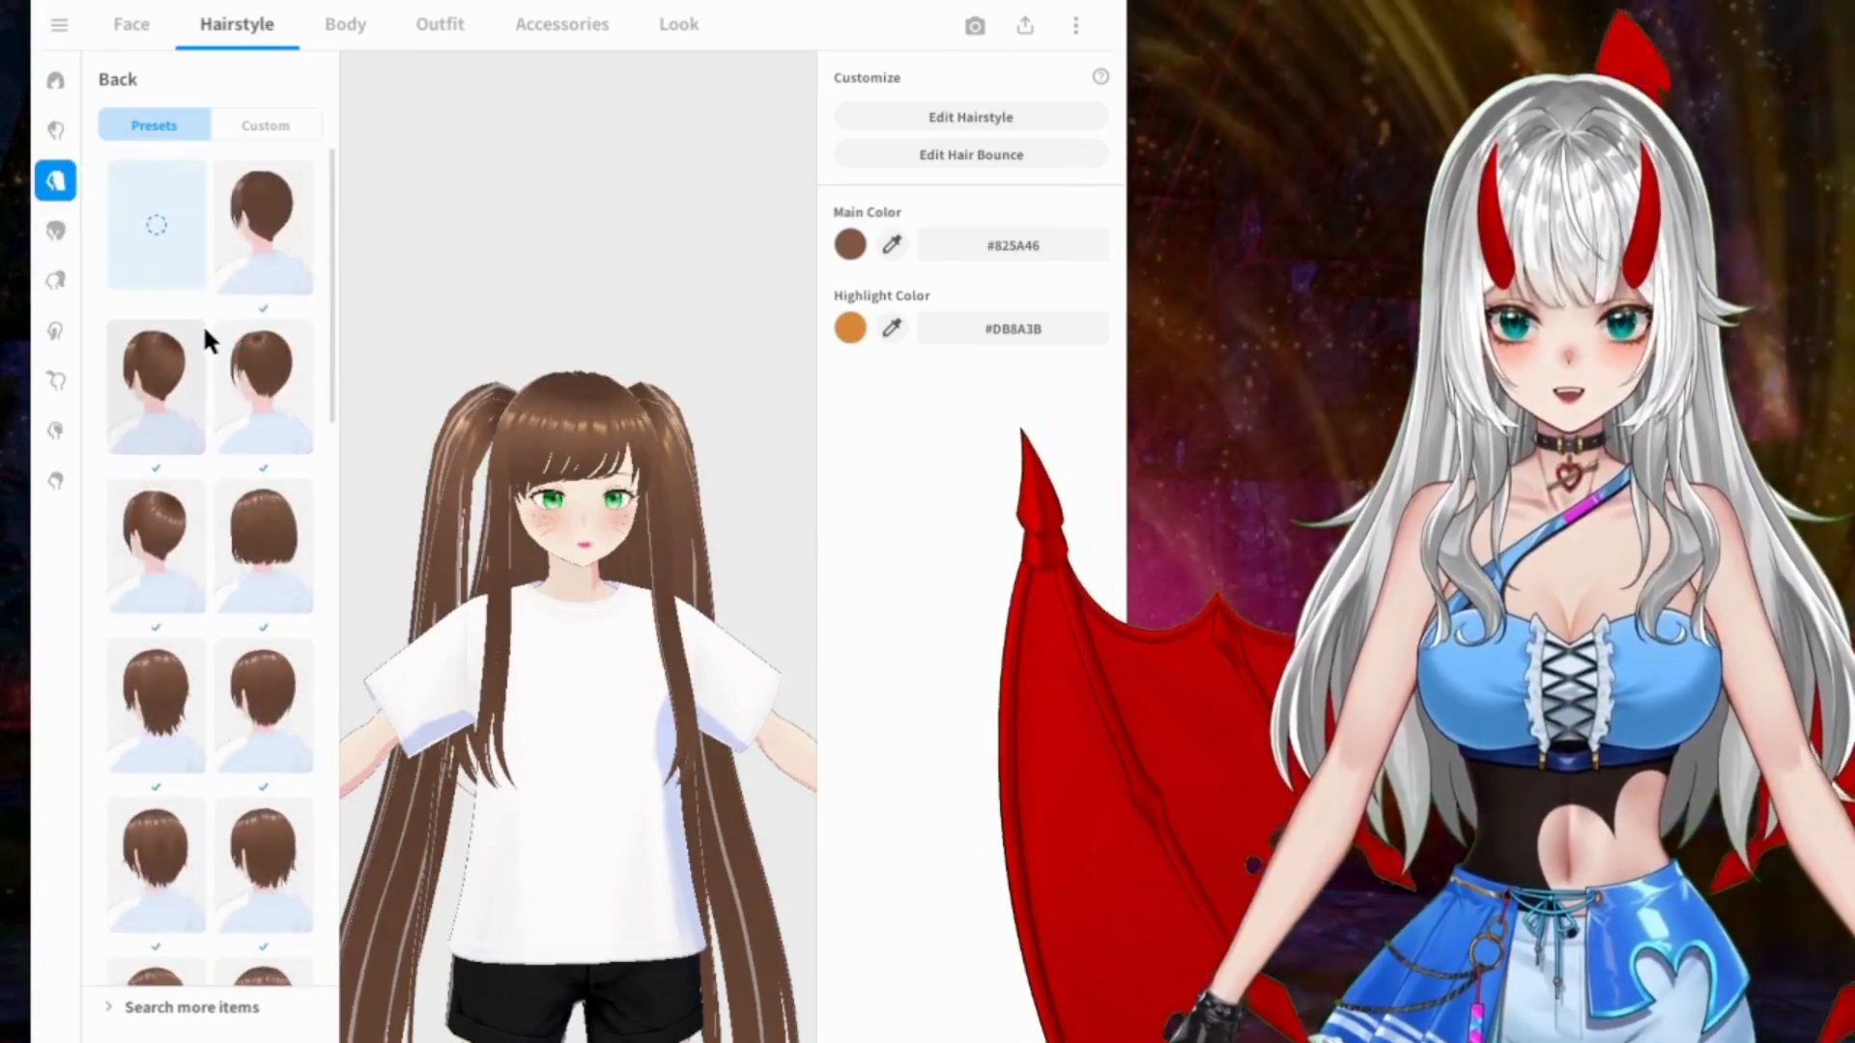
left_click(262, 387)
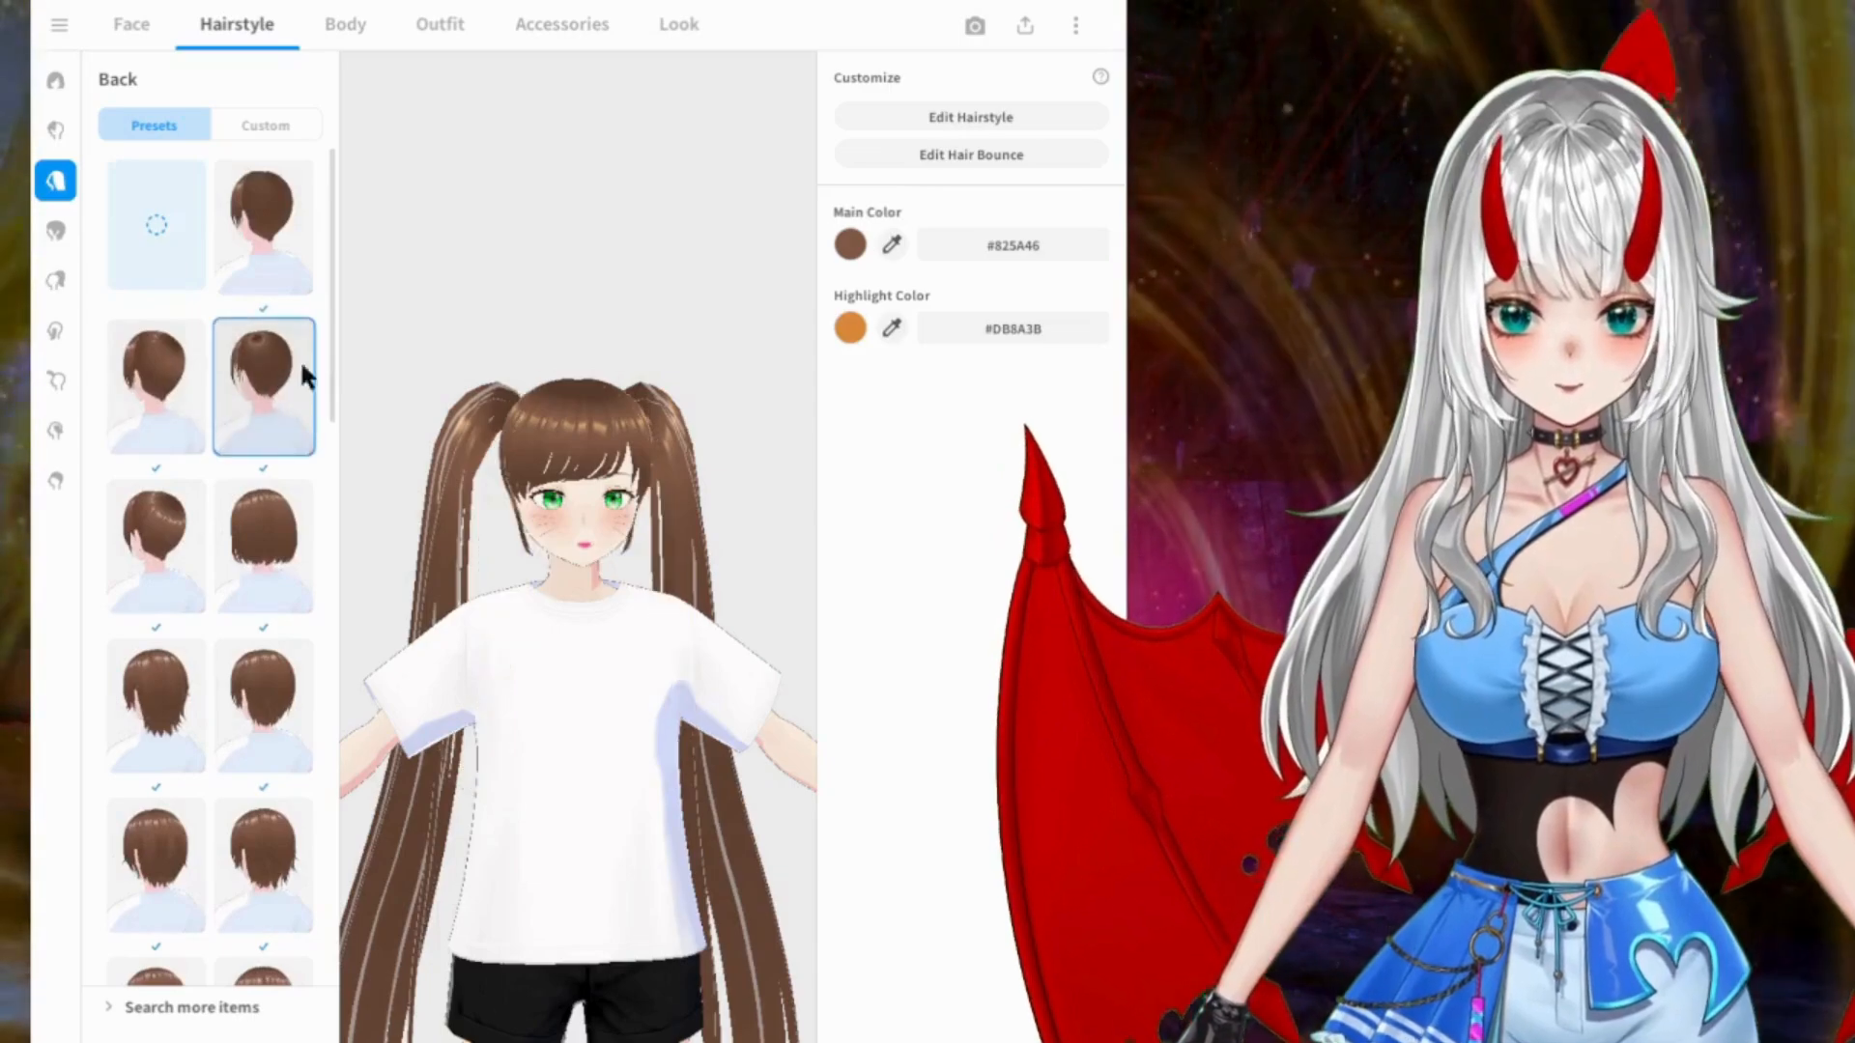
right_click_drag(612, 357, 601, 588)
middle_click_drag(599, 572, 600, 326)
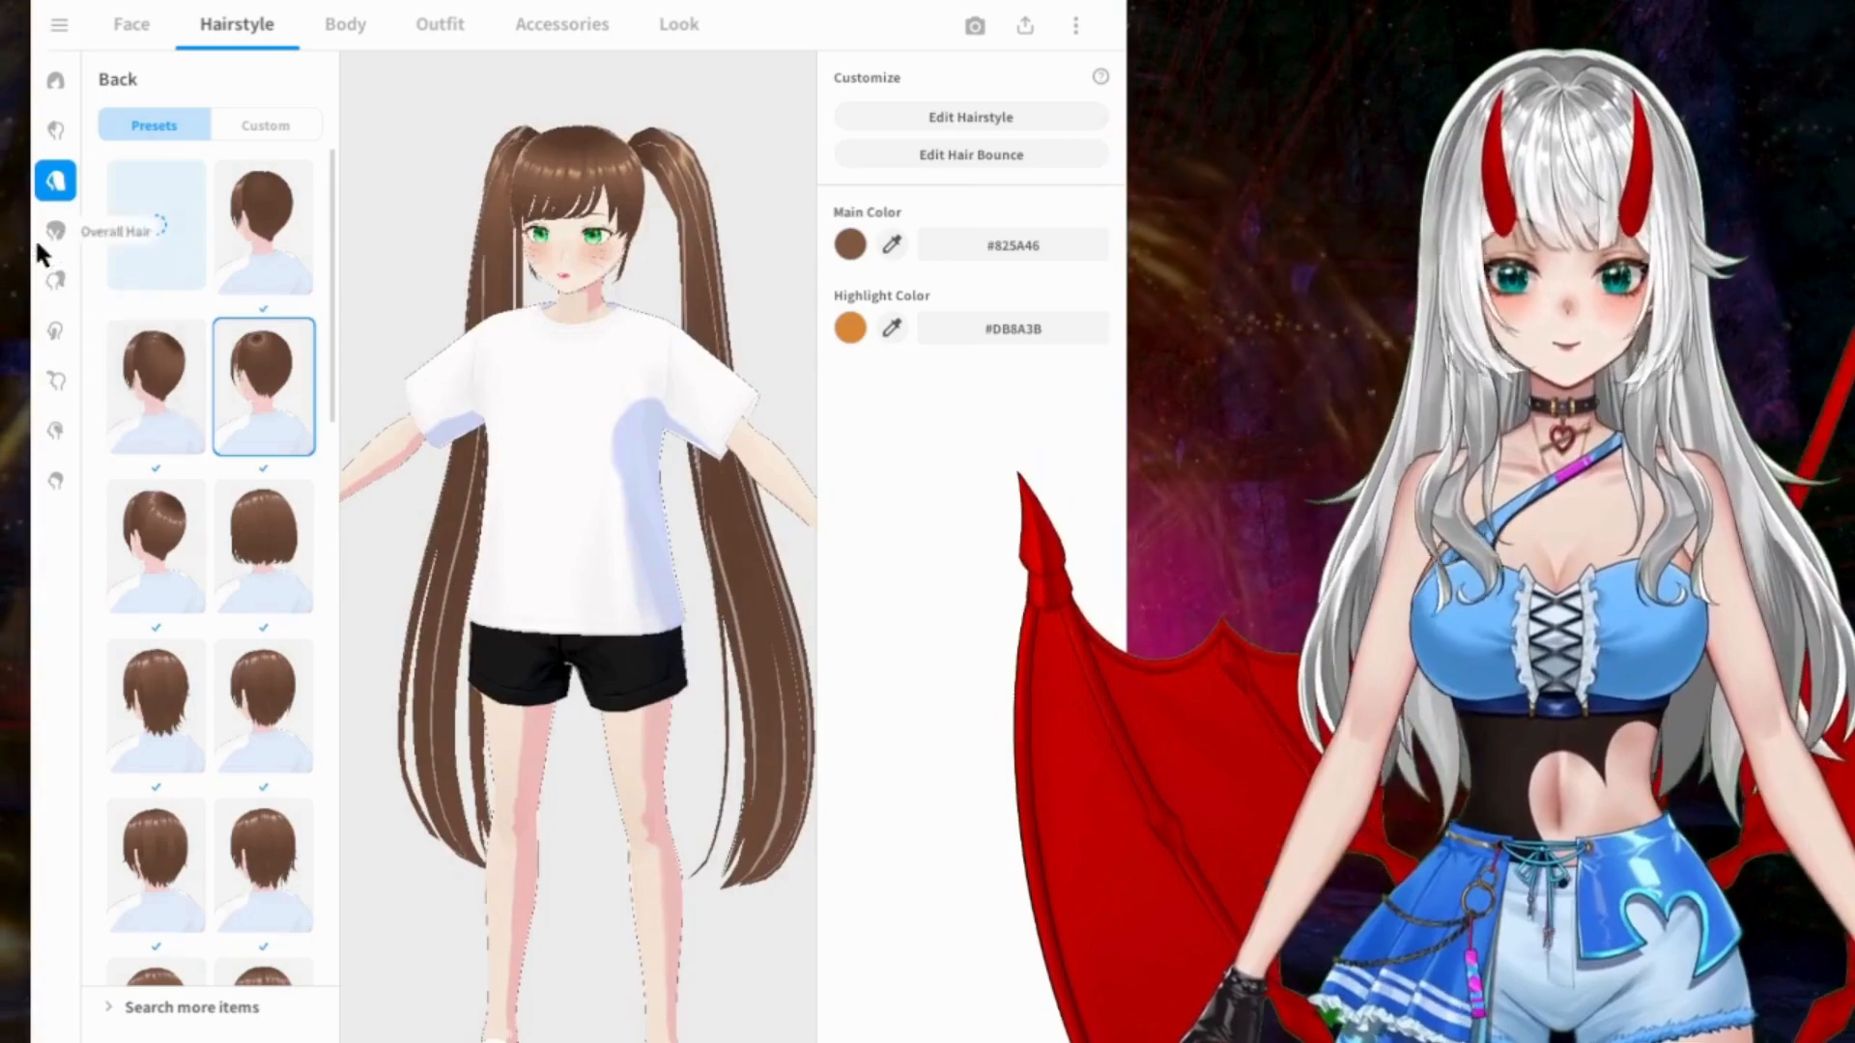
Step: Try the first small Ahoge presets with thin curved strands and check them close up on the crown
left_click(50, 382)
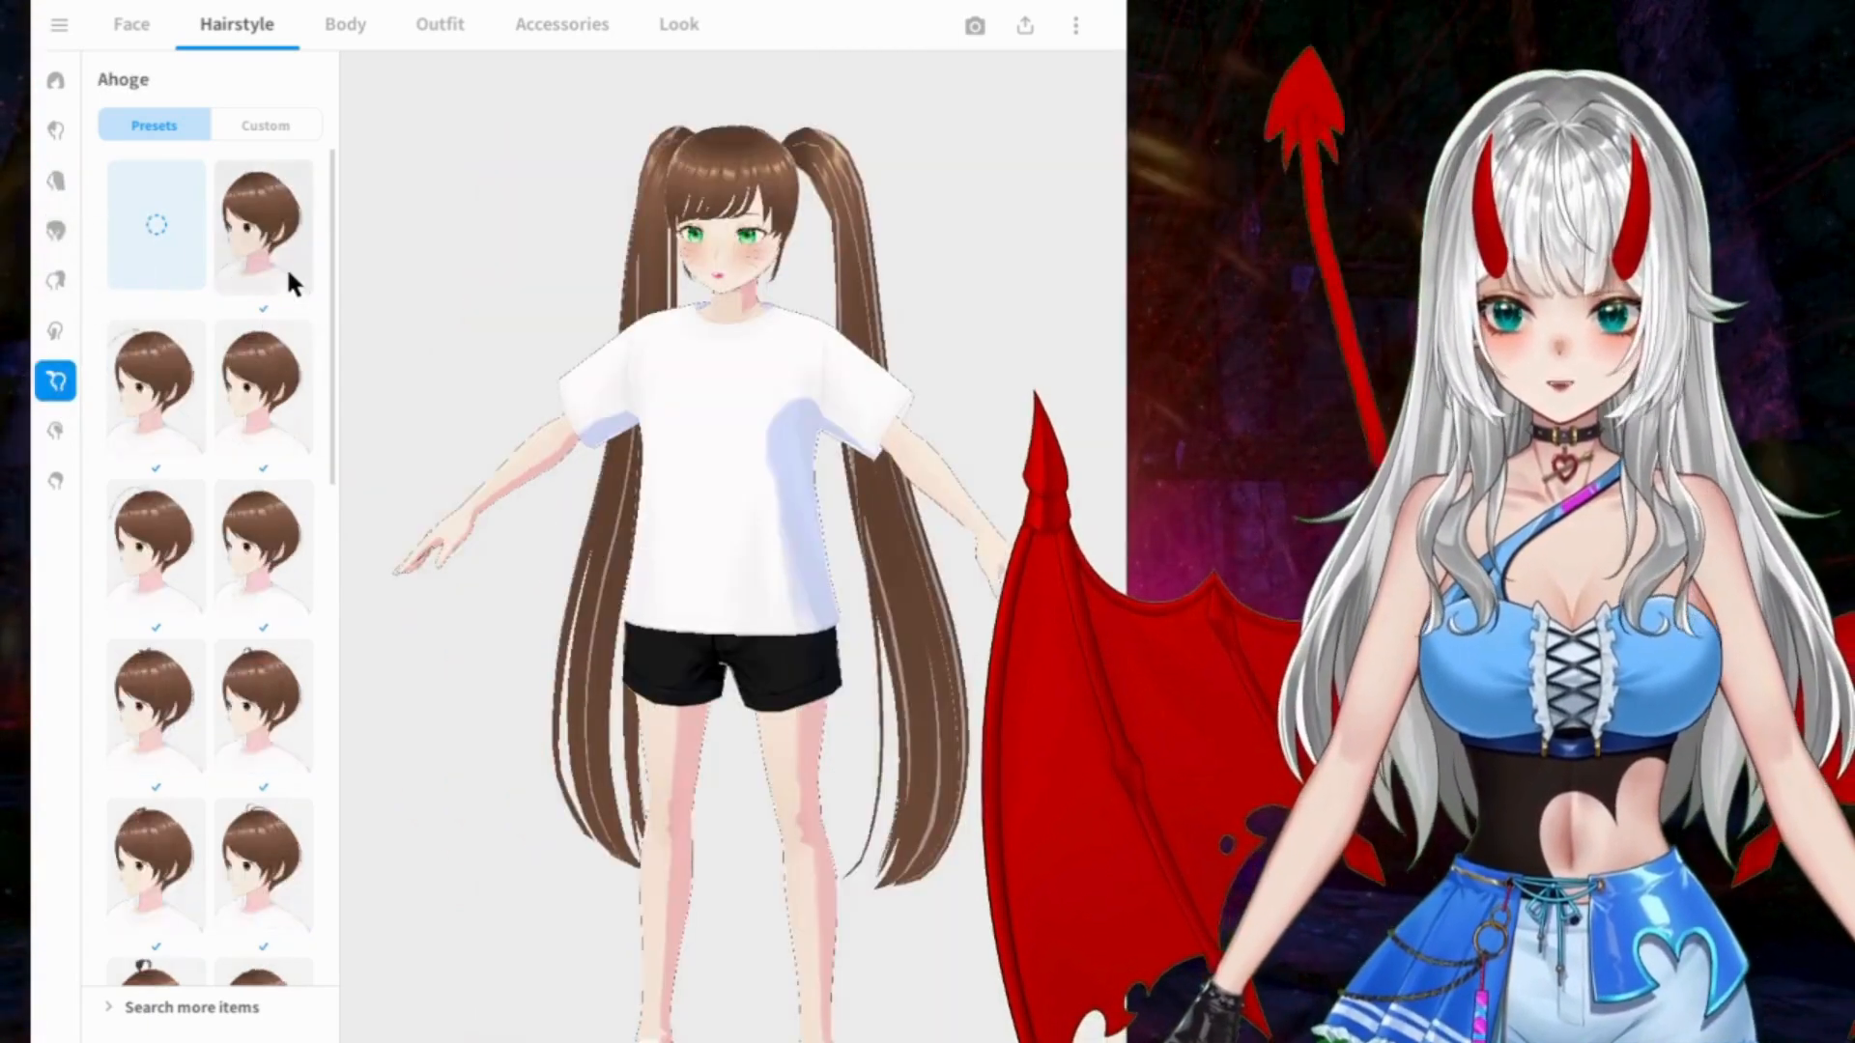
left_click(182, 379)
left_click(265, 434)
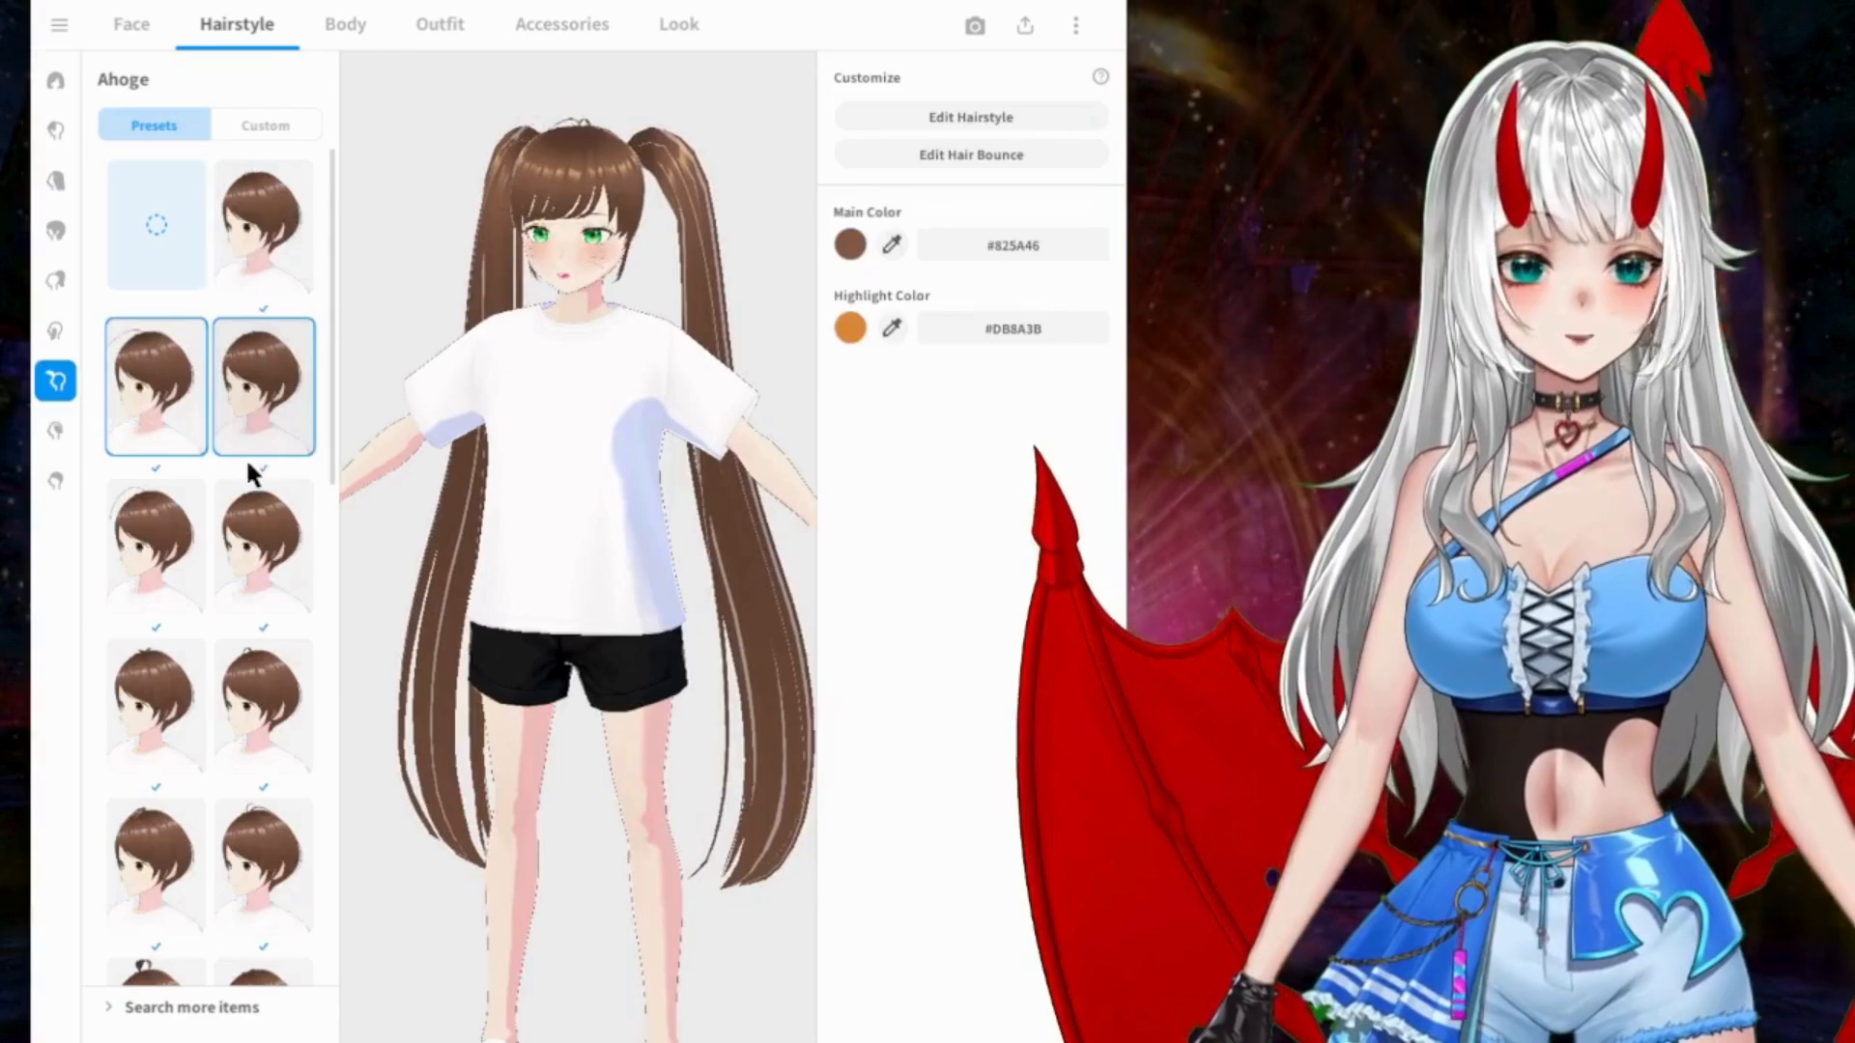
scroll(568, 203, "up", 4)
middle_click_drag(582, 154, 581, 398)
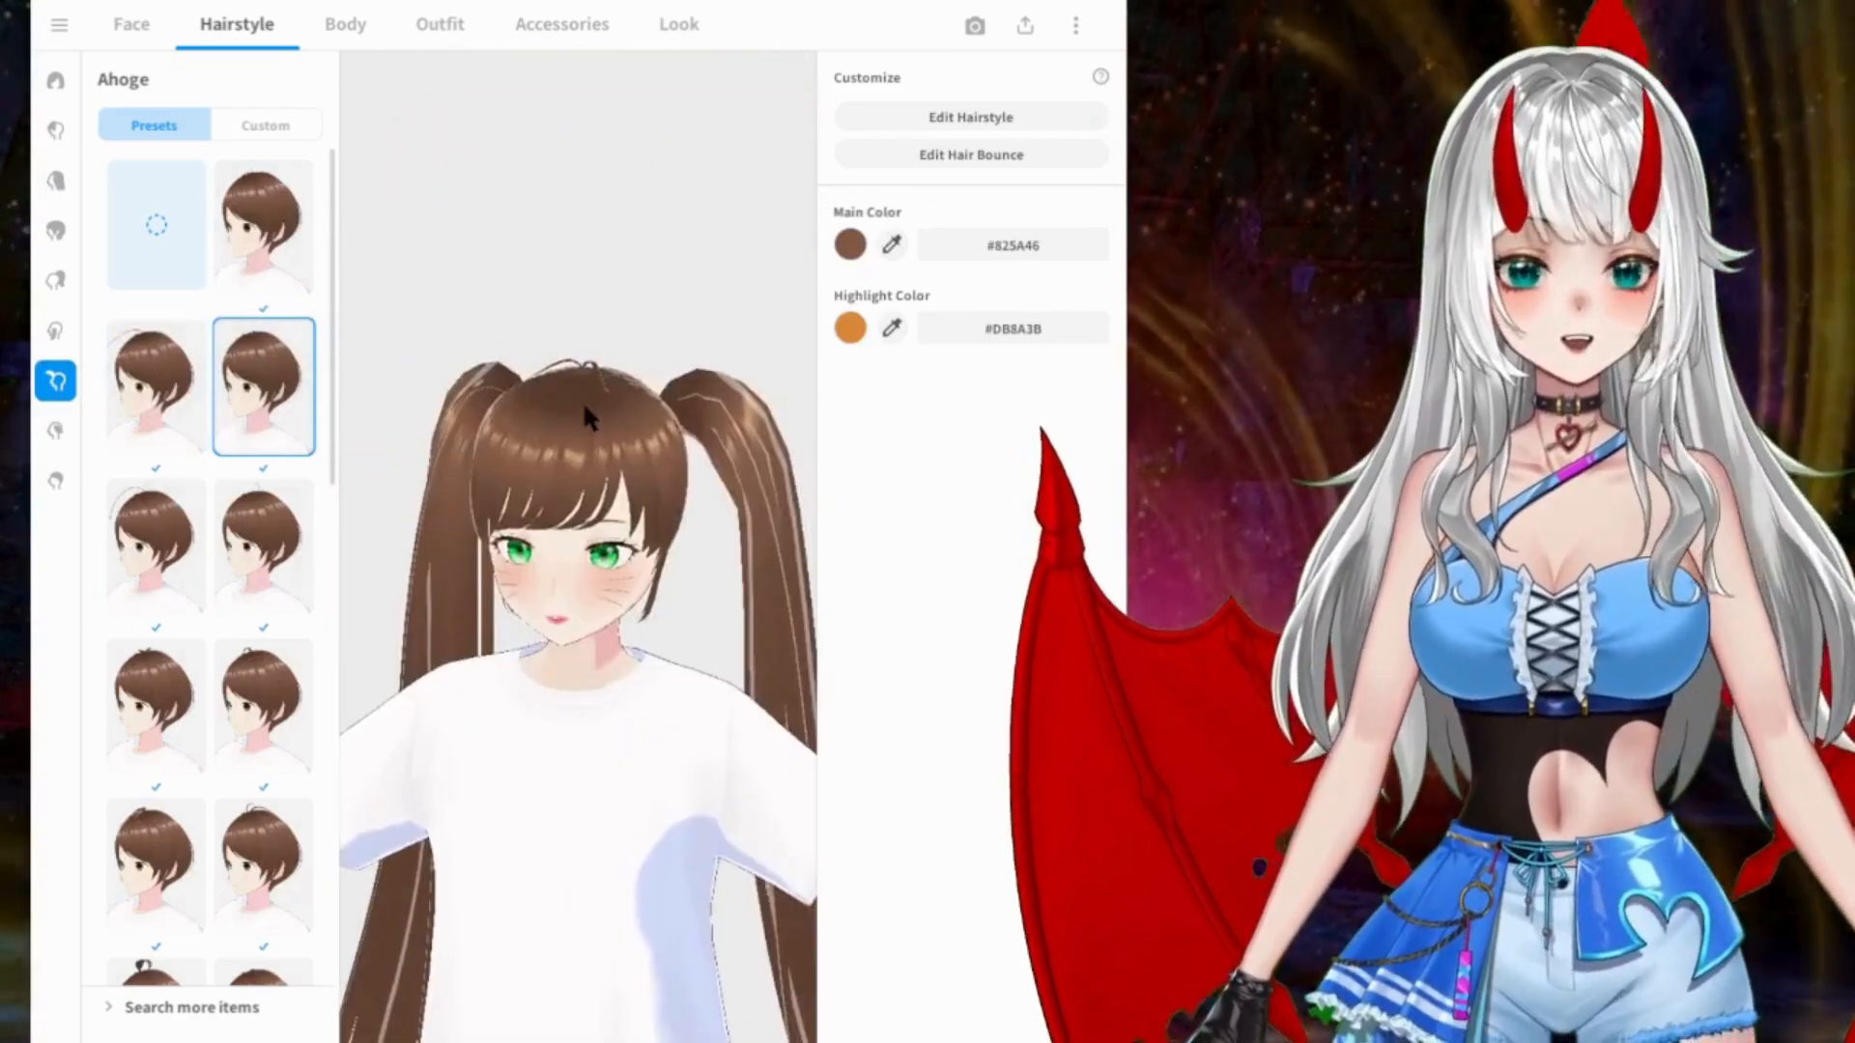
scroll(593, 391, "up", 3)
scroll(594, 392, "up", 4)
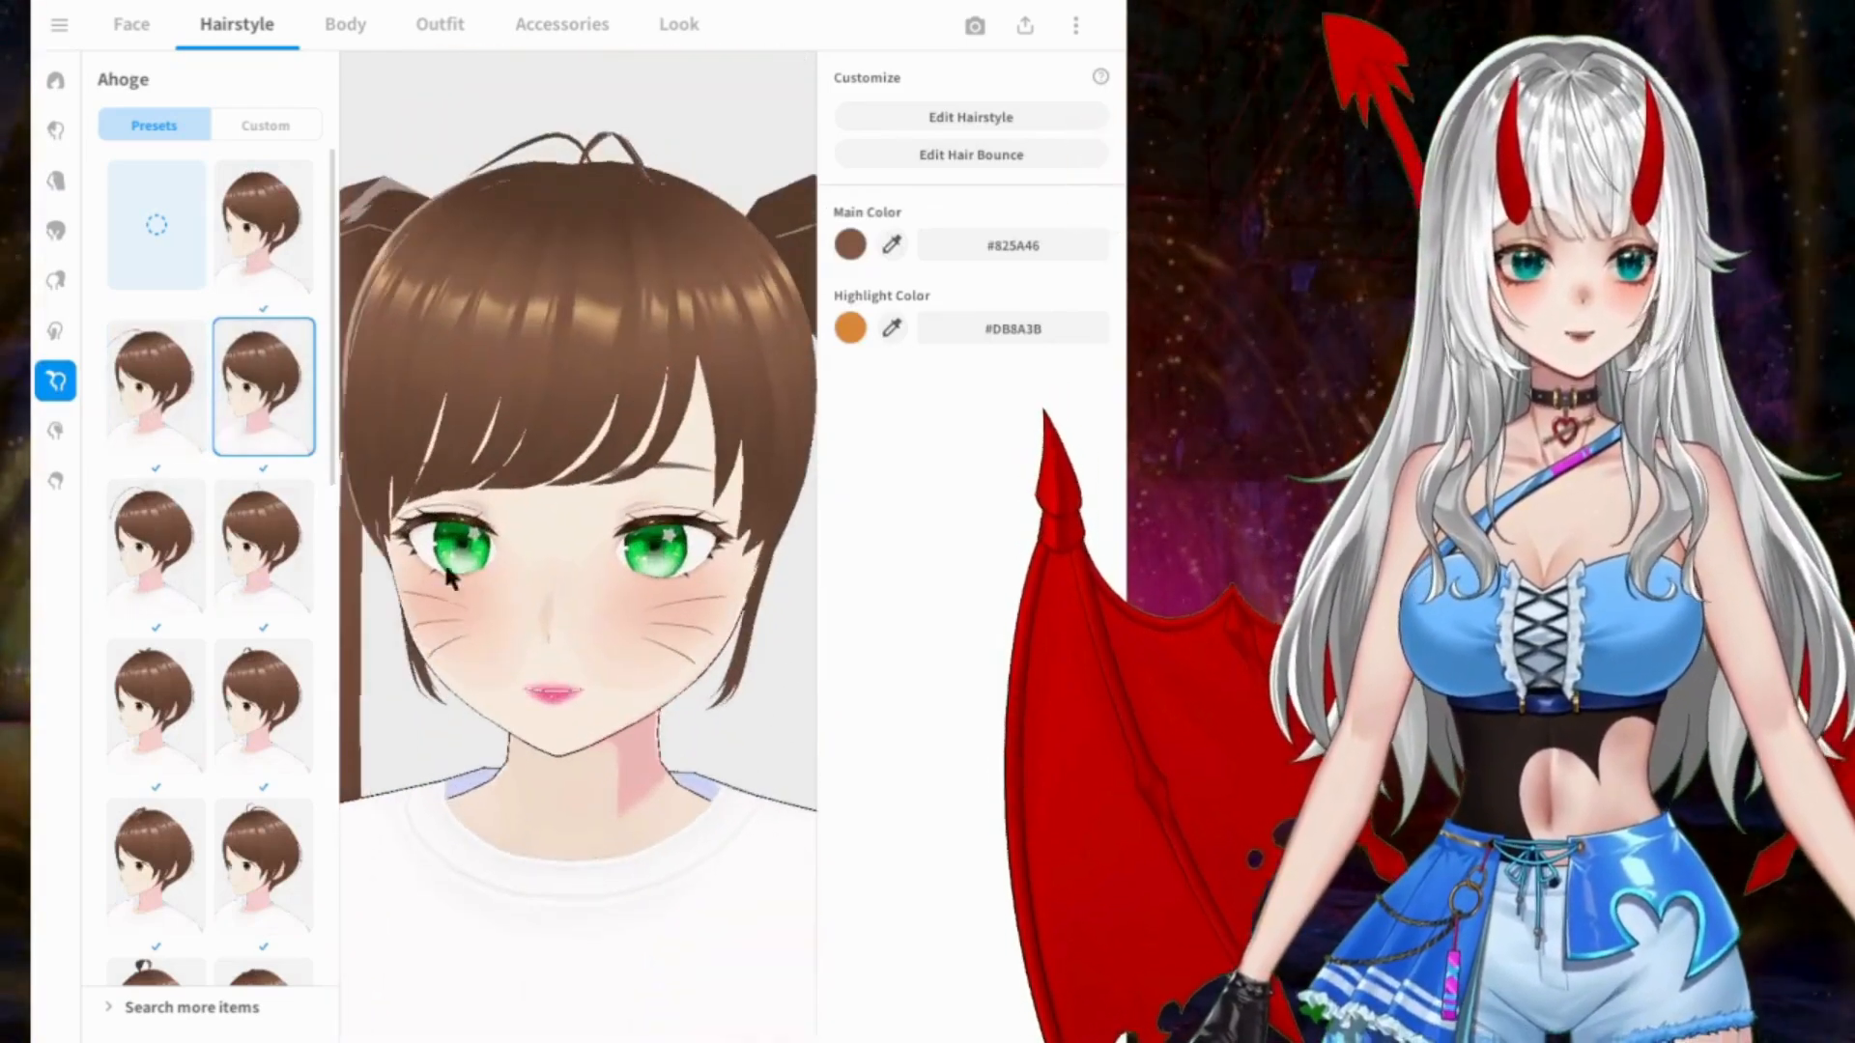
Step: Try the long thin arching ahoge, the small looped strand and the short wavy curl
left_click(184, 547)
left_click(261, 546)
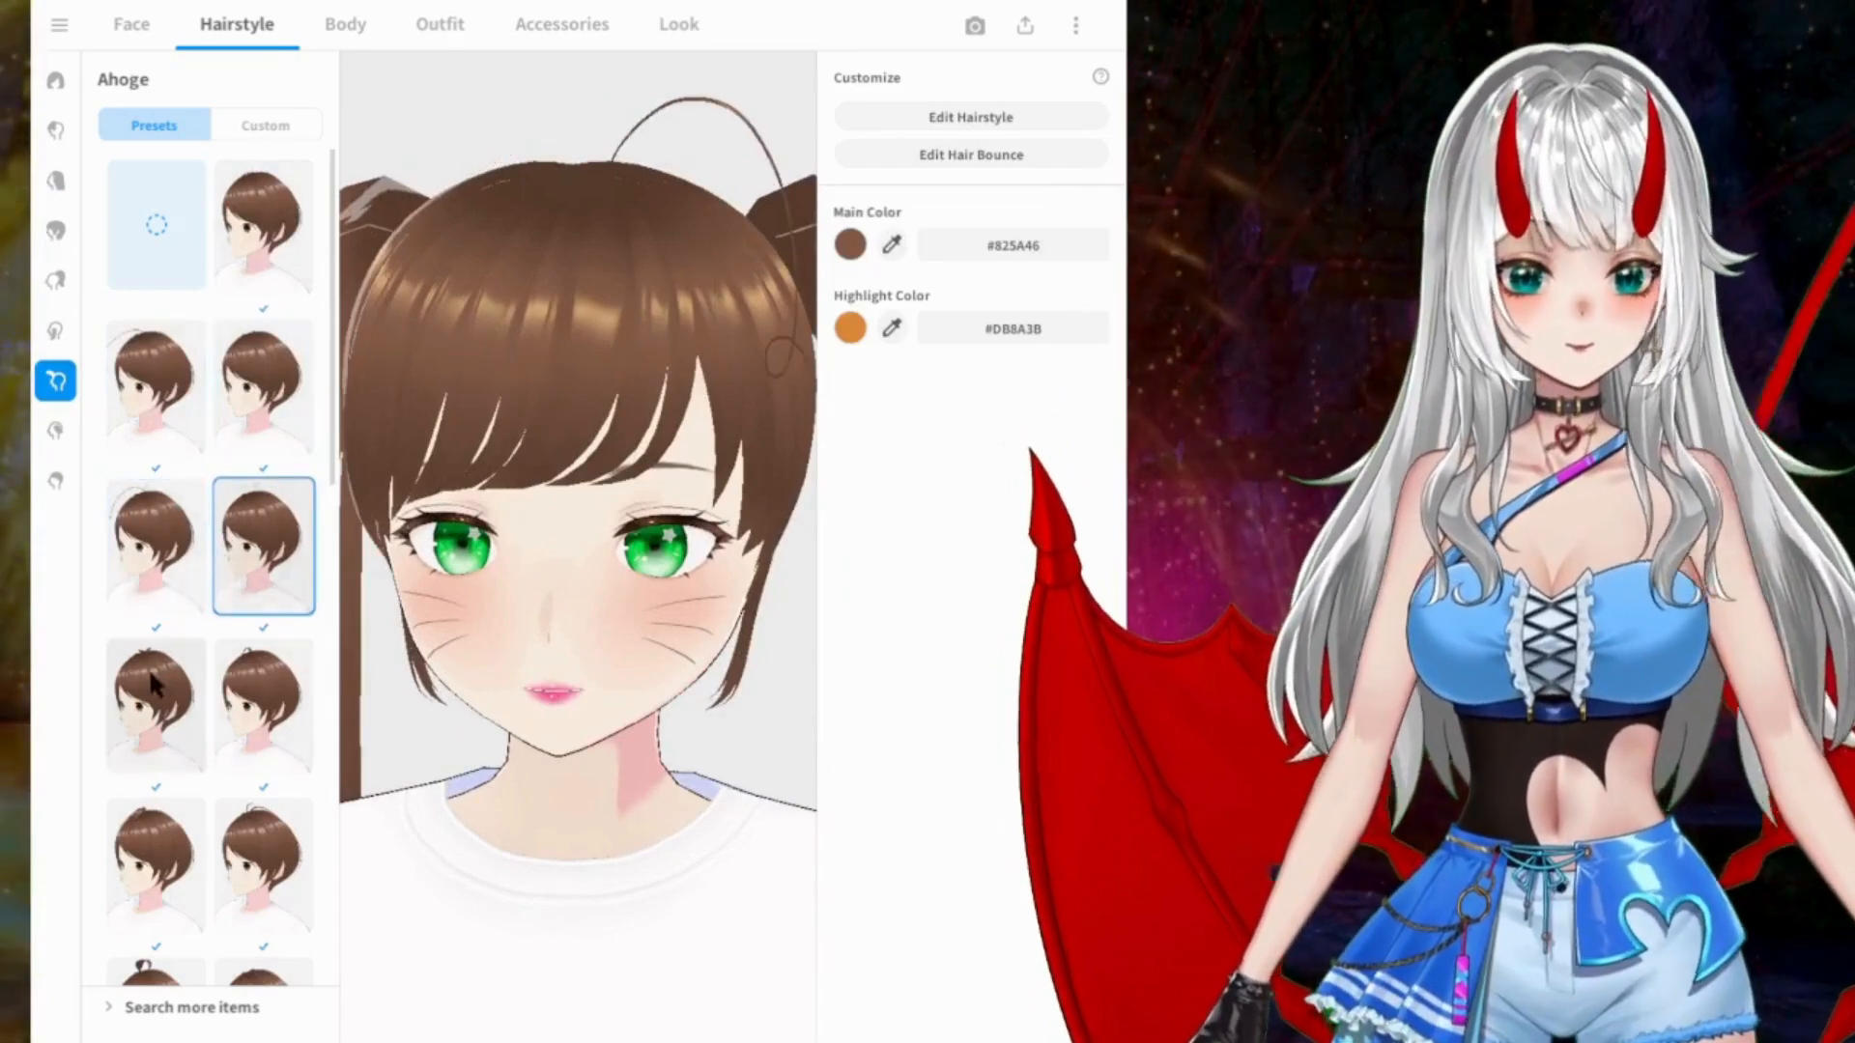
left_click(149, 669)
left_click(242, 700)
scroll(263, 599, "down", 3)
left_click(170, 721)
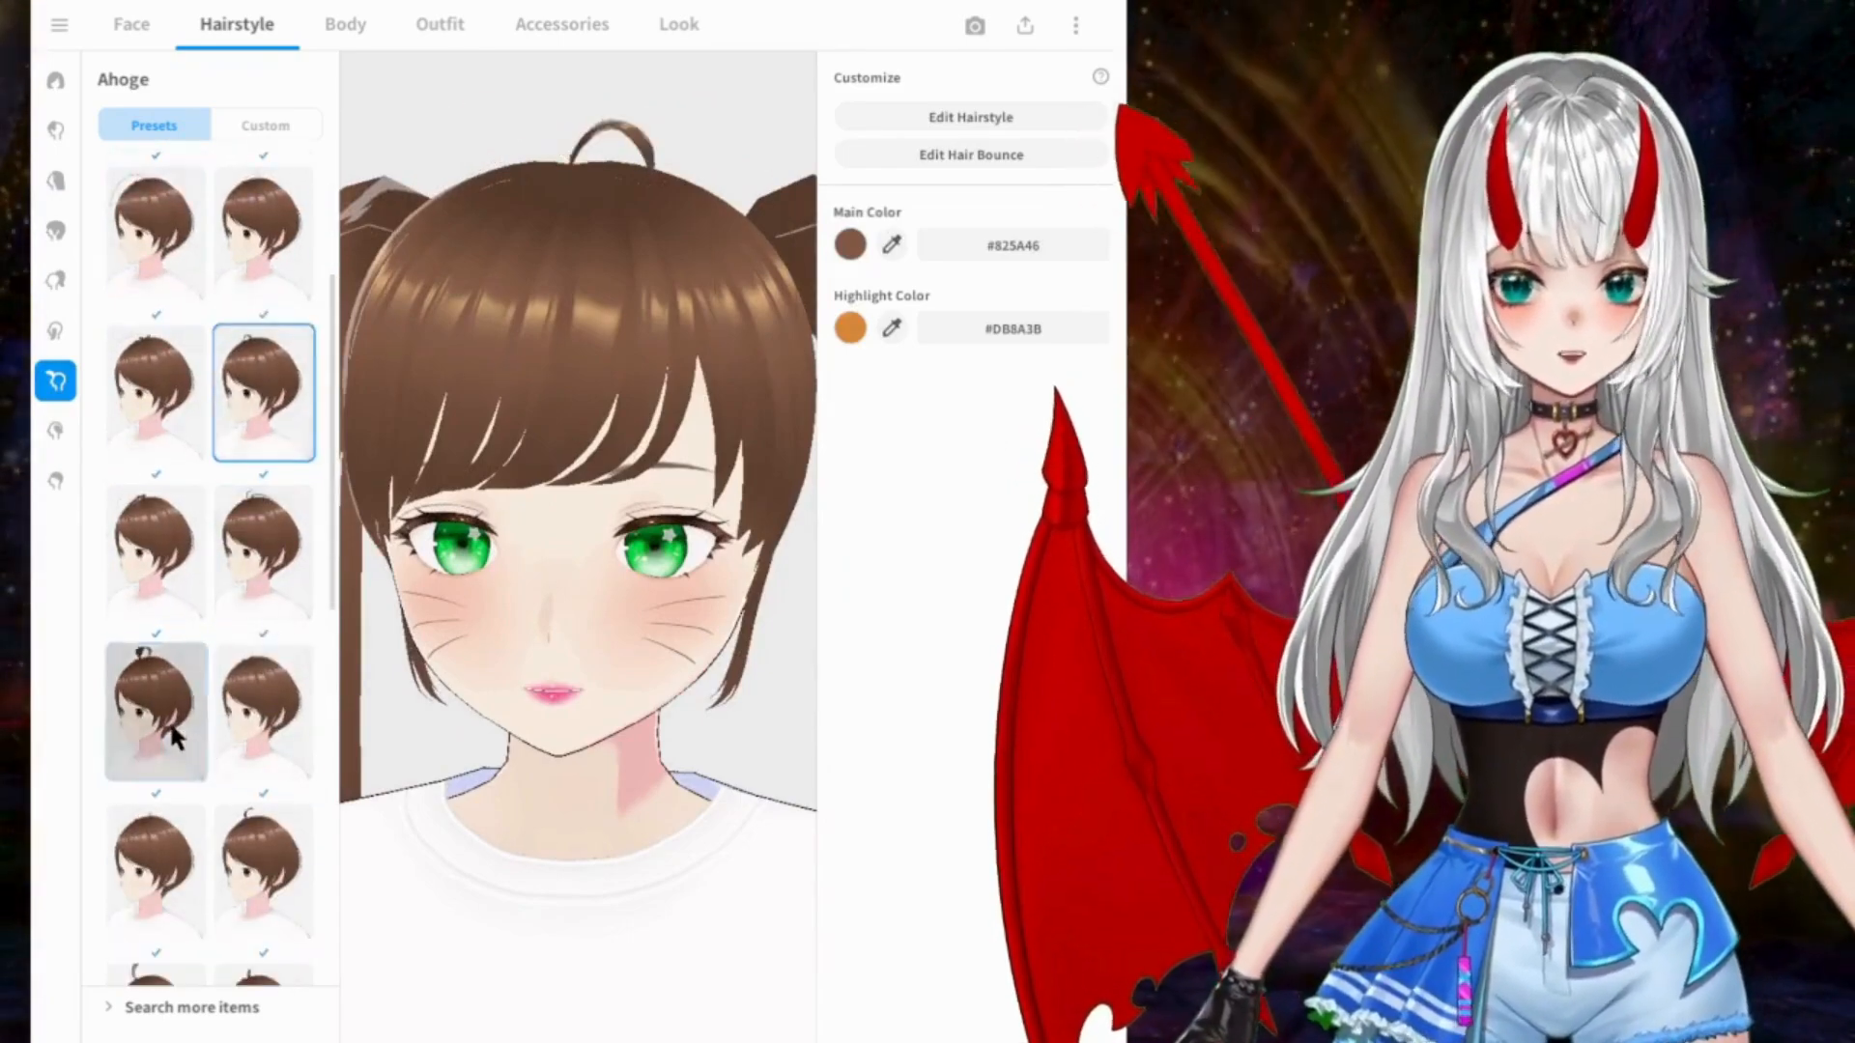
left_click(245, 713)
scroll(253, 723, "down", 8)
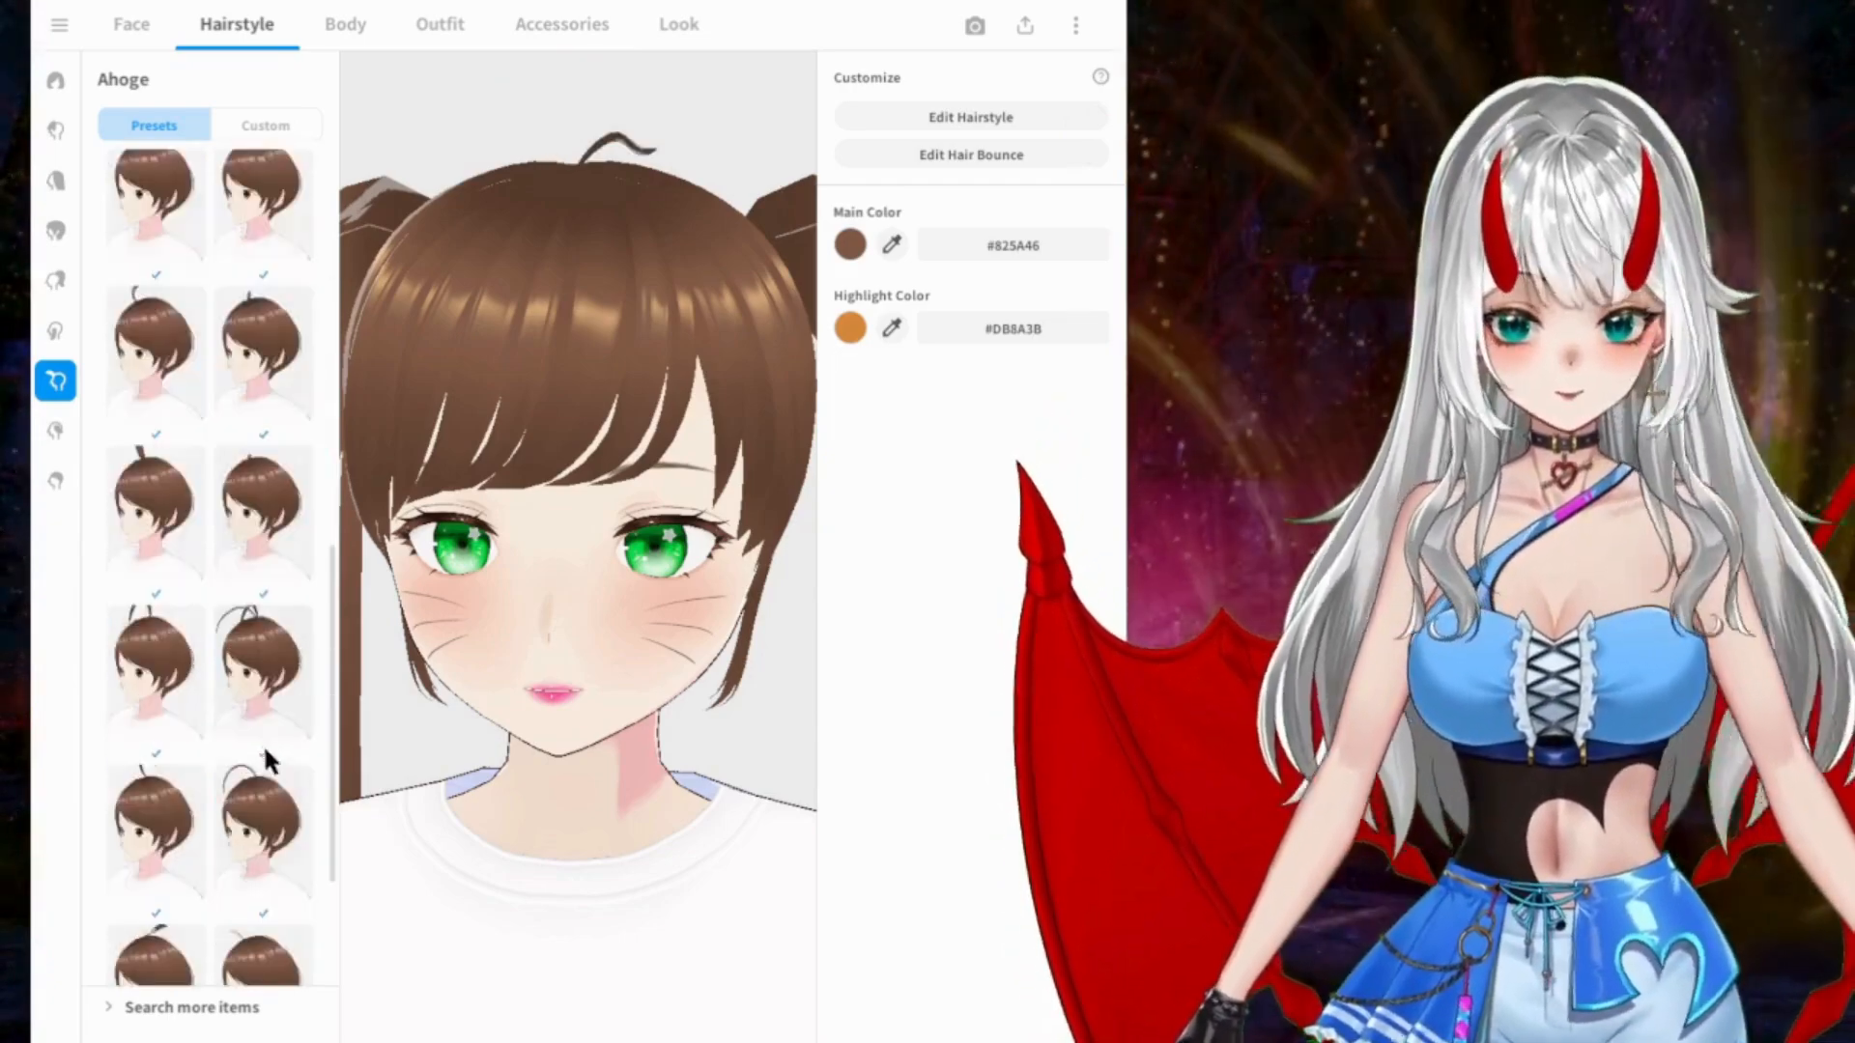
Step: Compare the single upright strand and the large open curl at the end of the Ahoge presets, and apply the heart-shaped ahoge
left_click(269, 816)
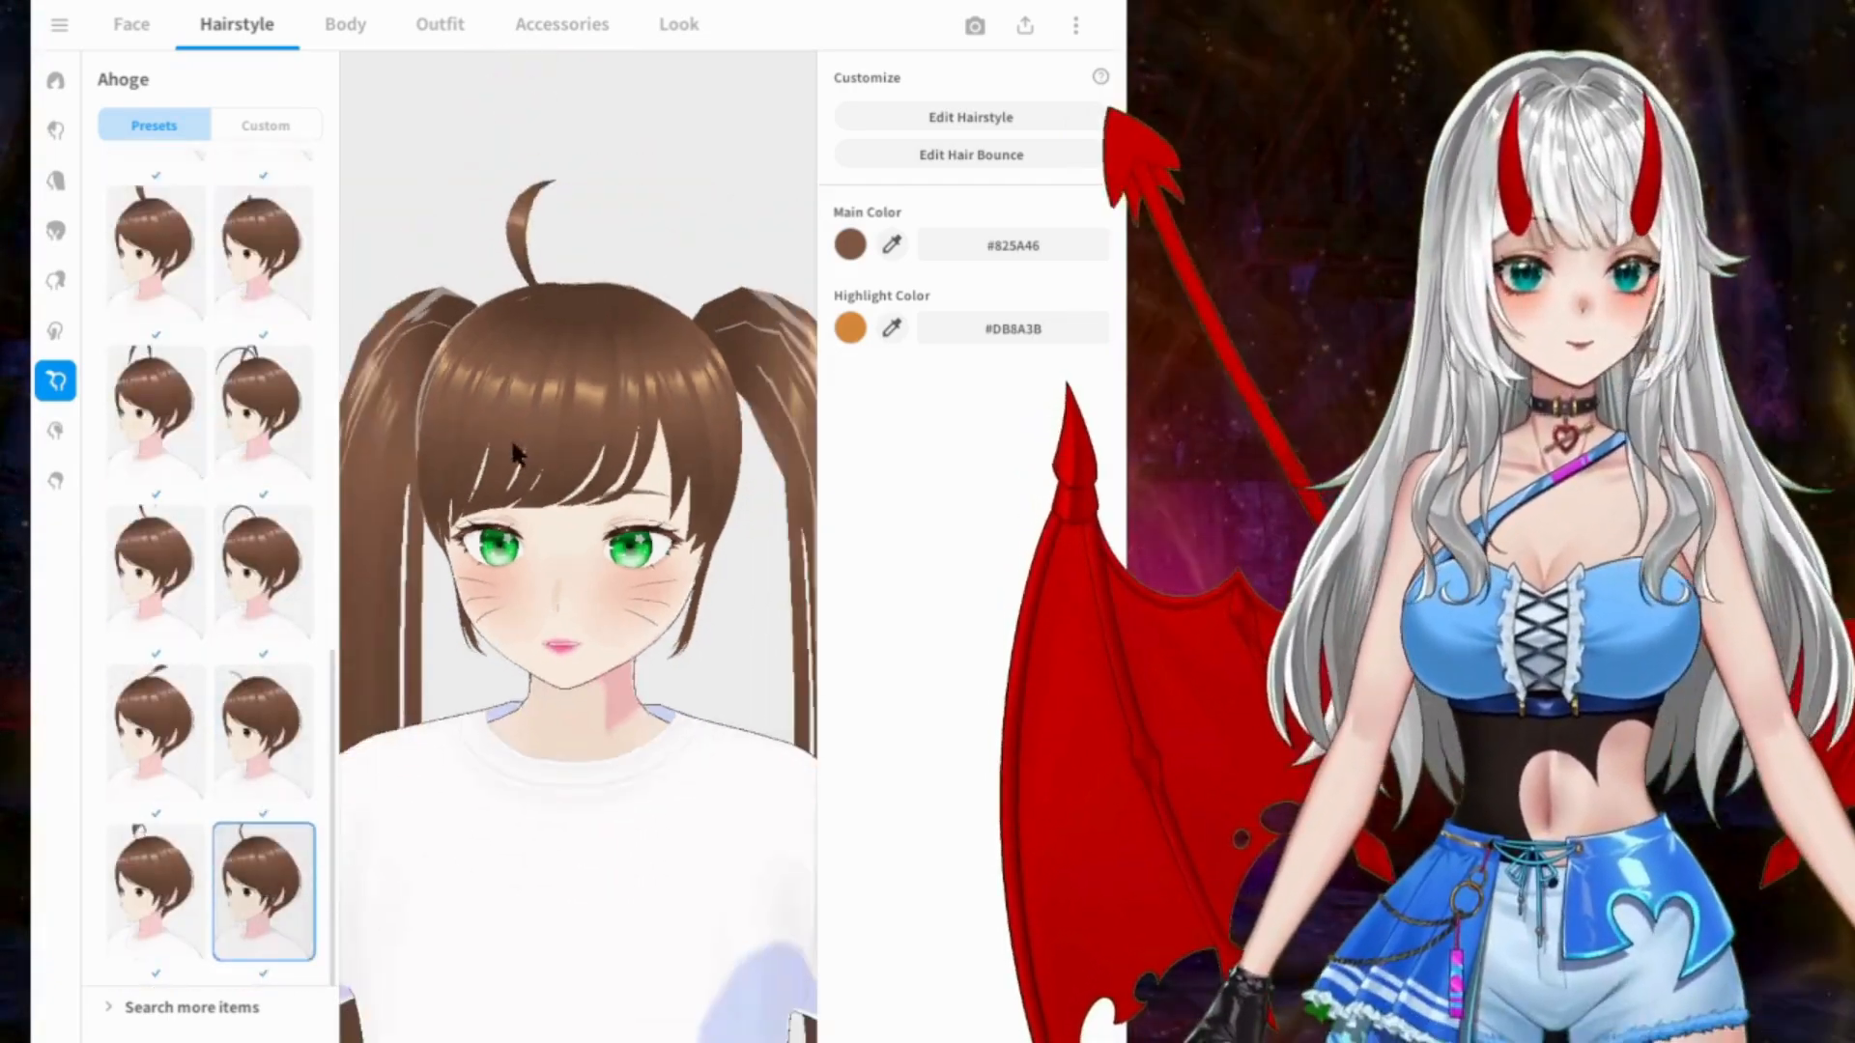
left_click(154, 851)
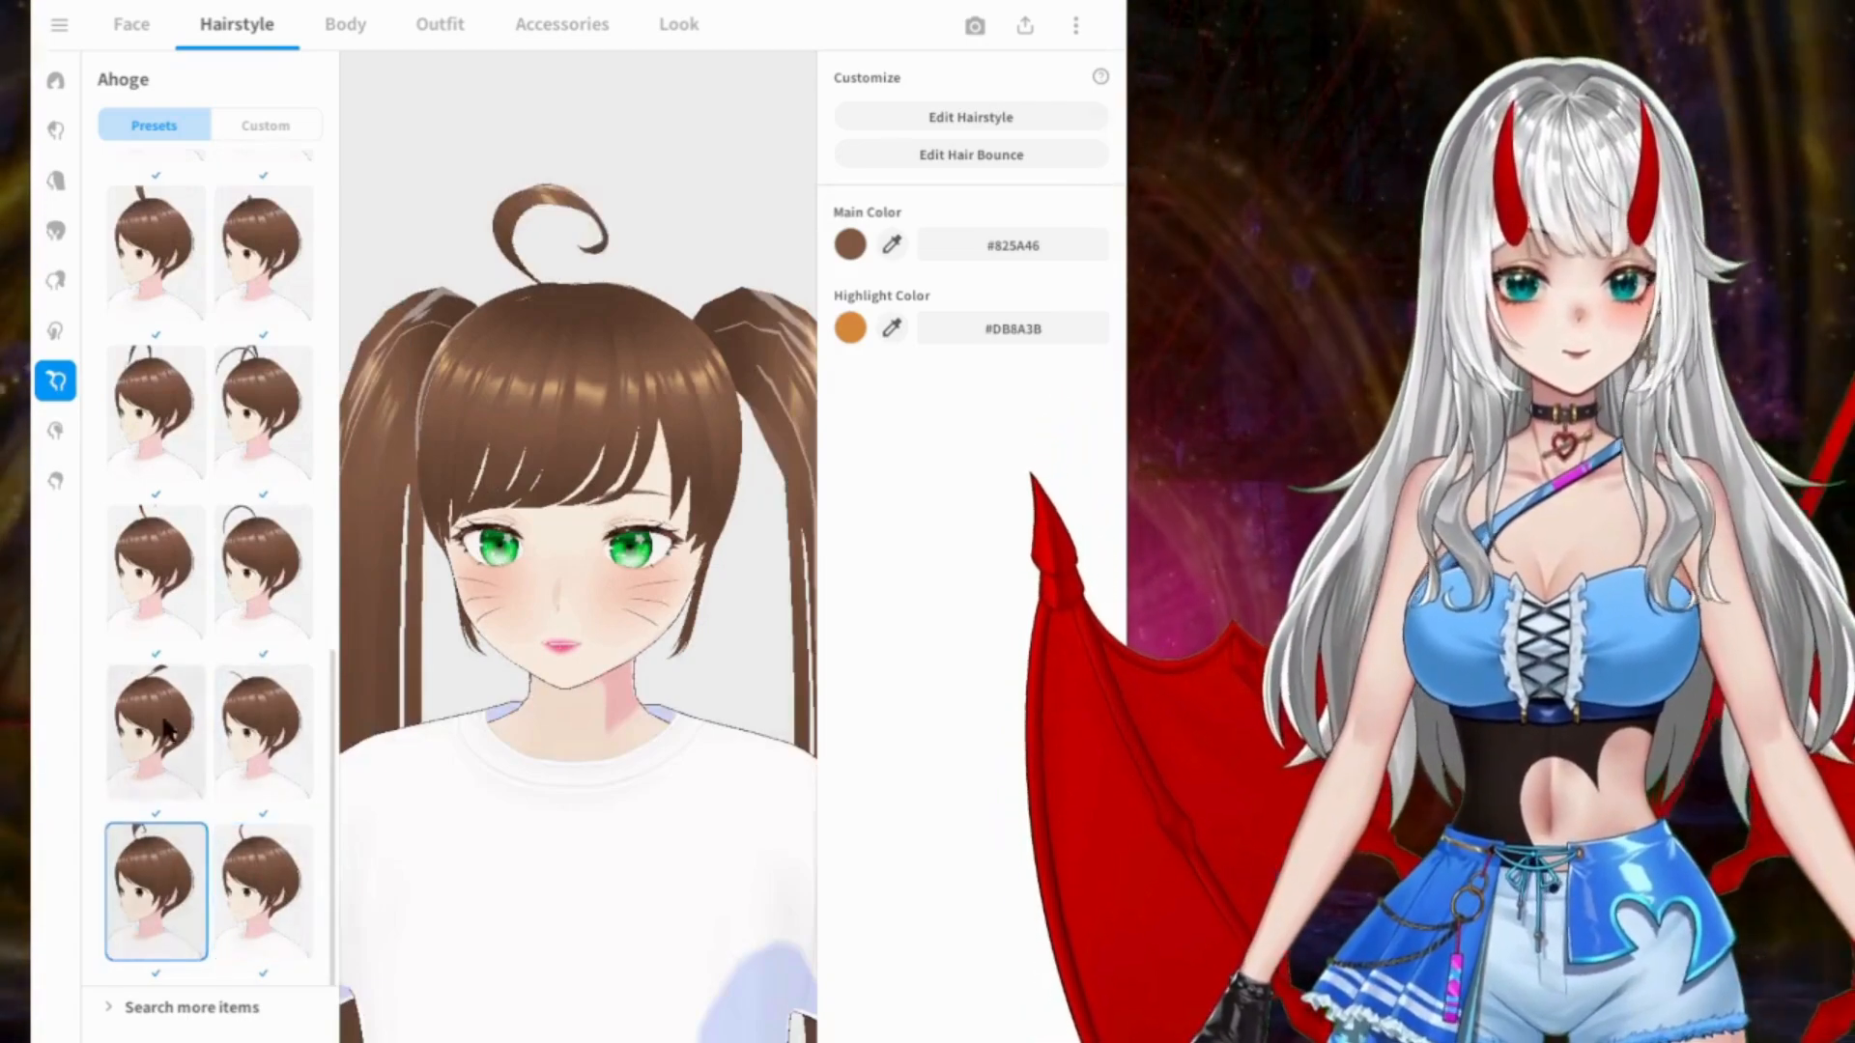
left_click(164, 715)
left_click(160, 570)
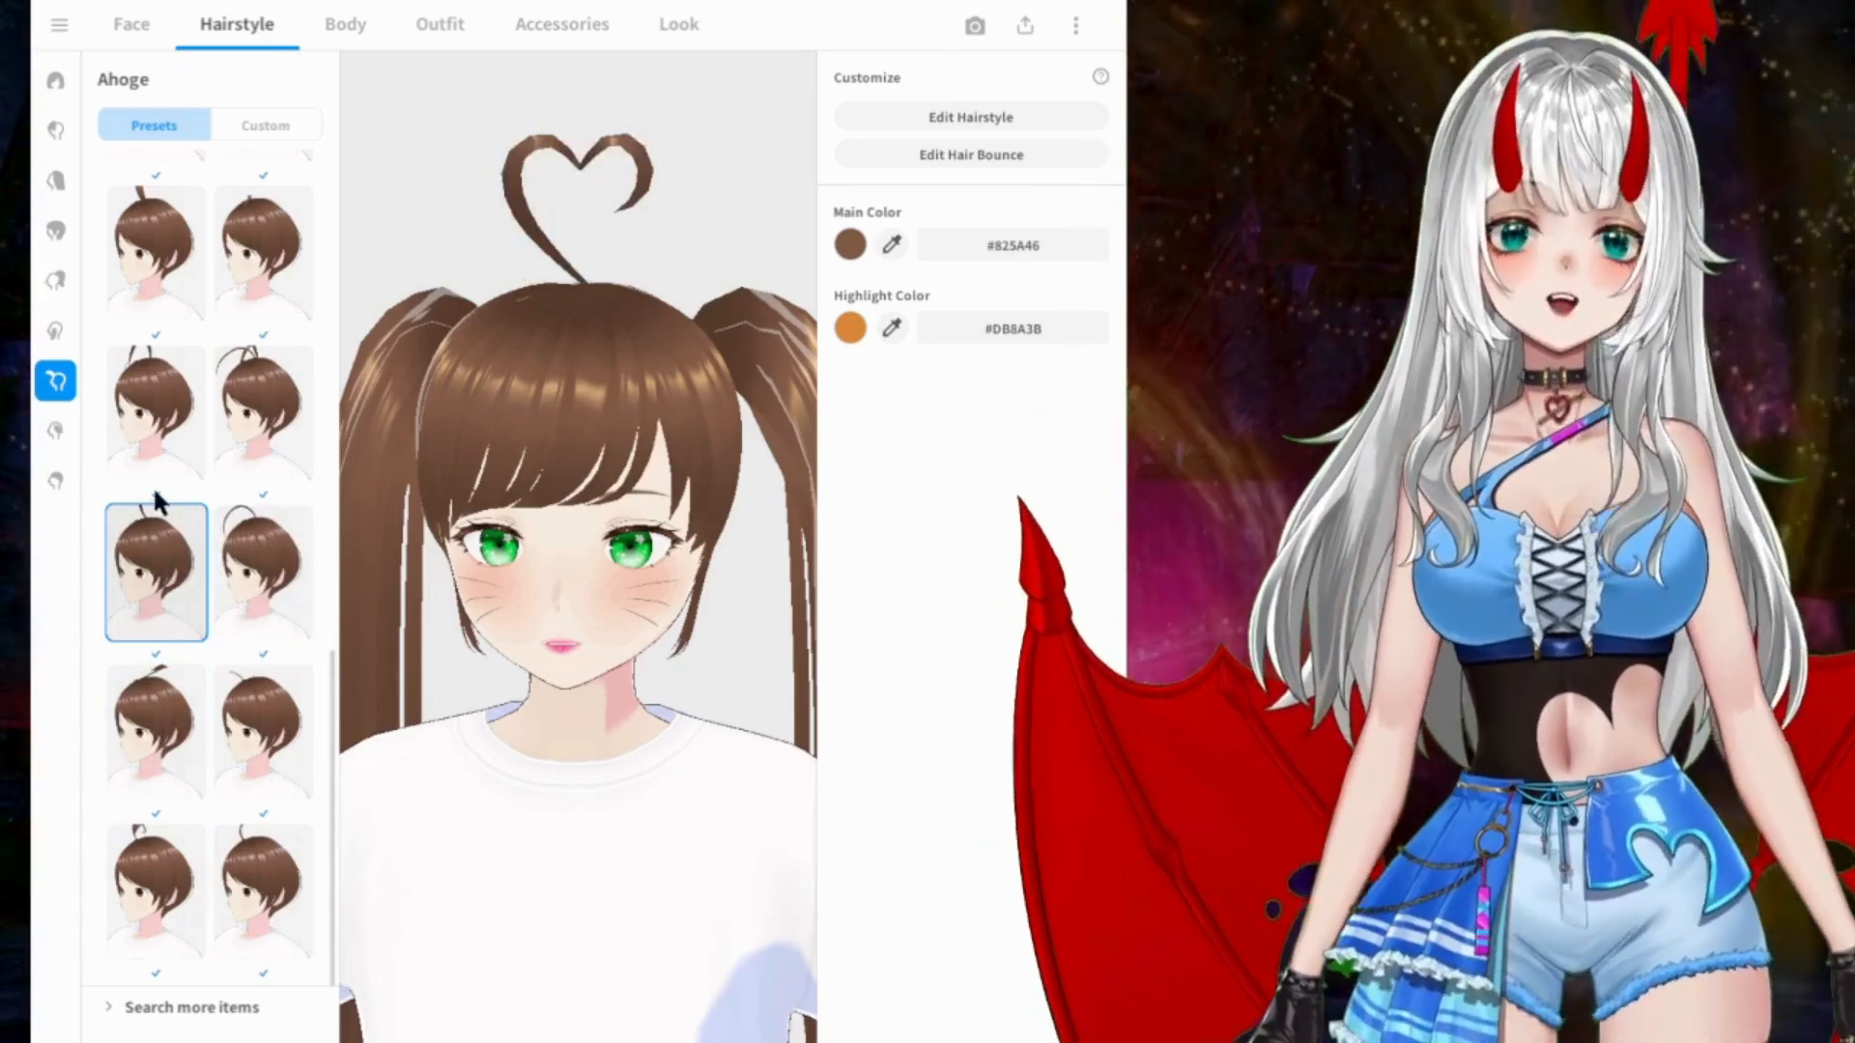
Step: Try the Extra presets that add small loose strands, including those at the nape
left_click(55, 433)
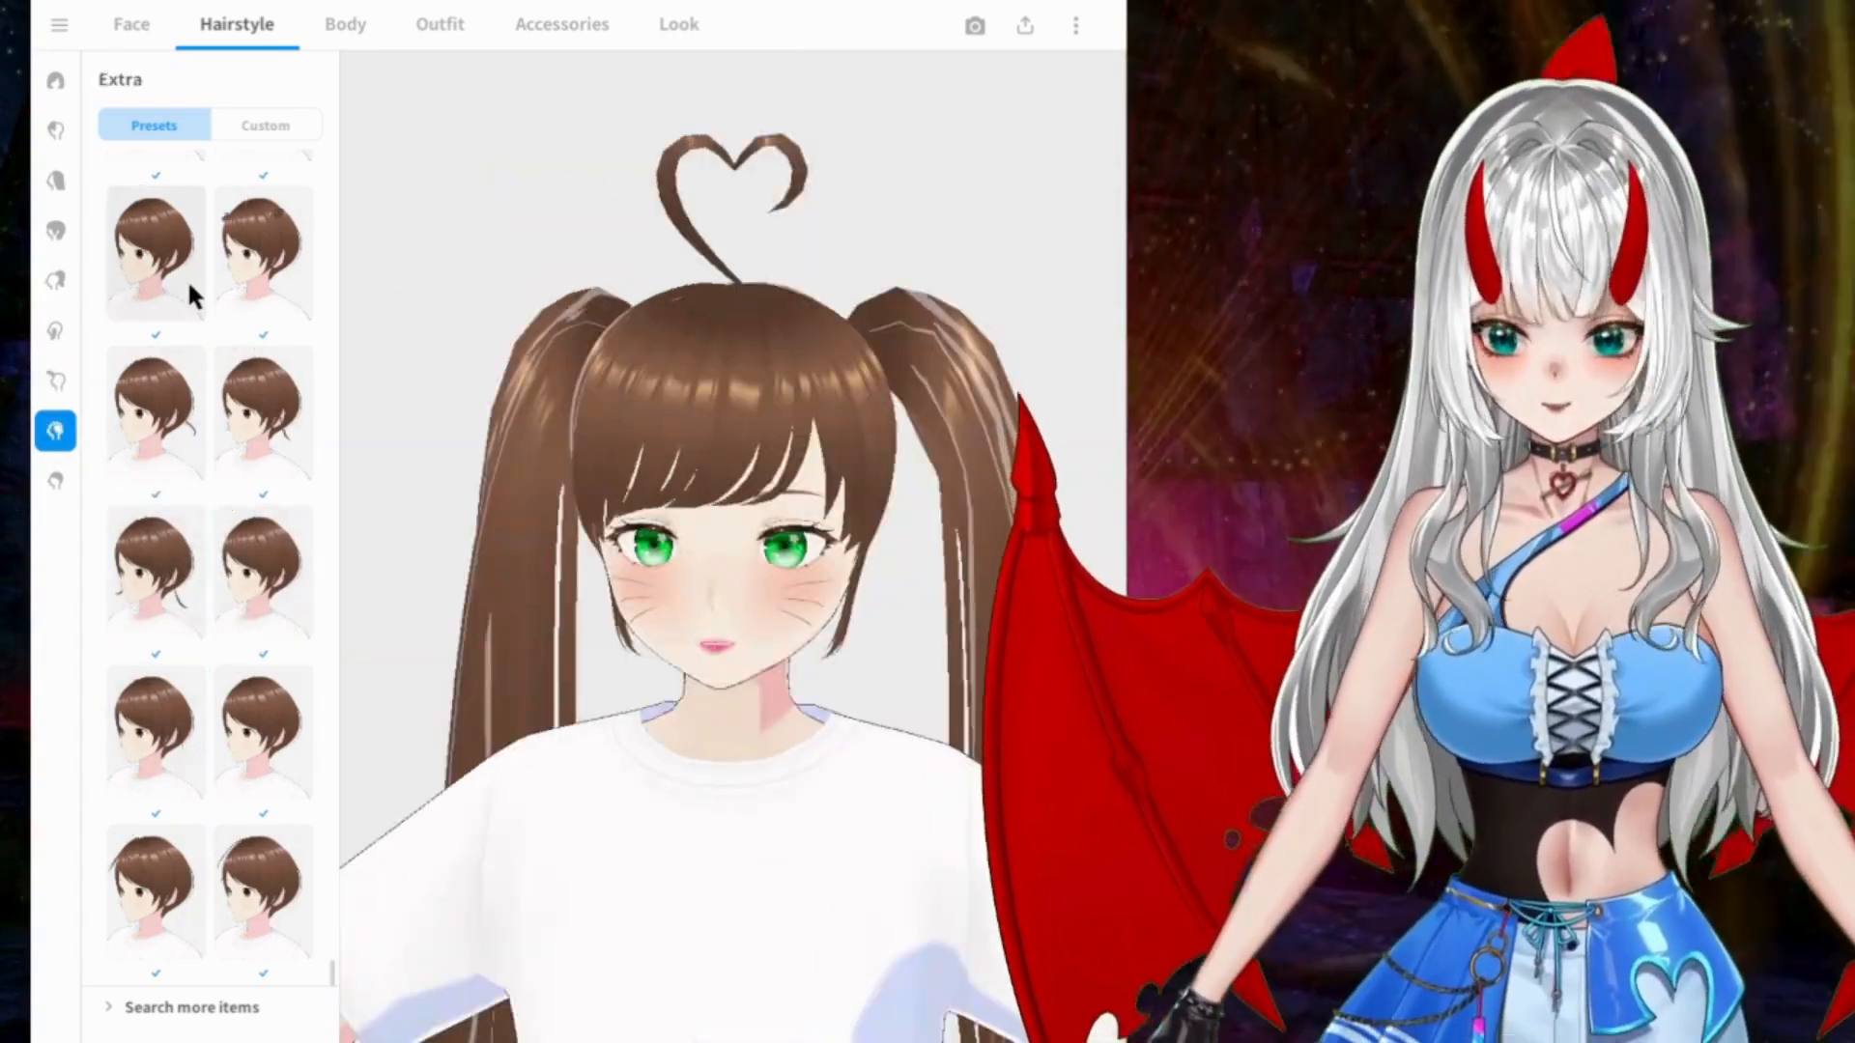
left_click(270, 246)
left_click(160, 397)
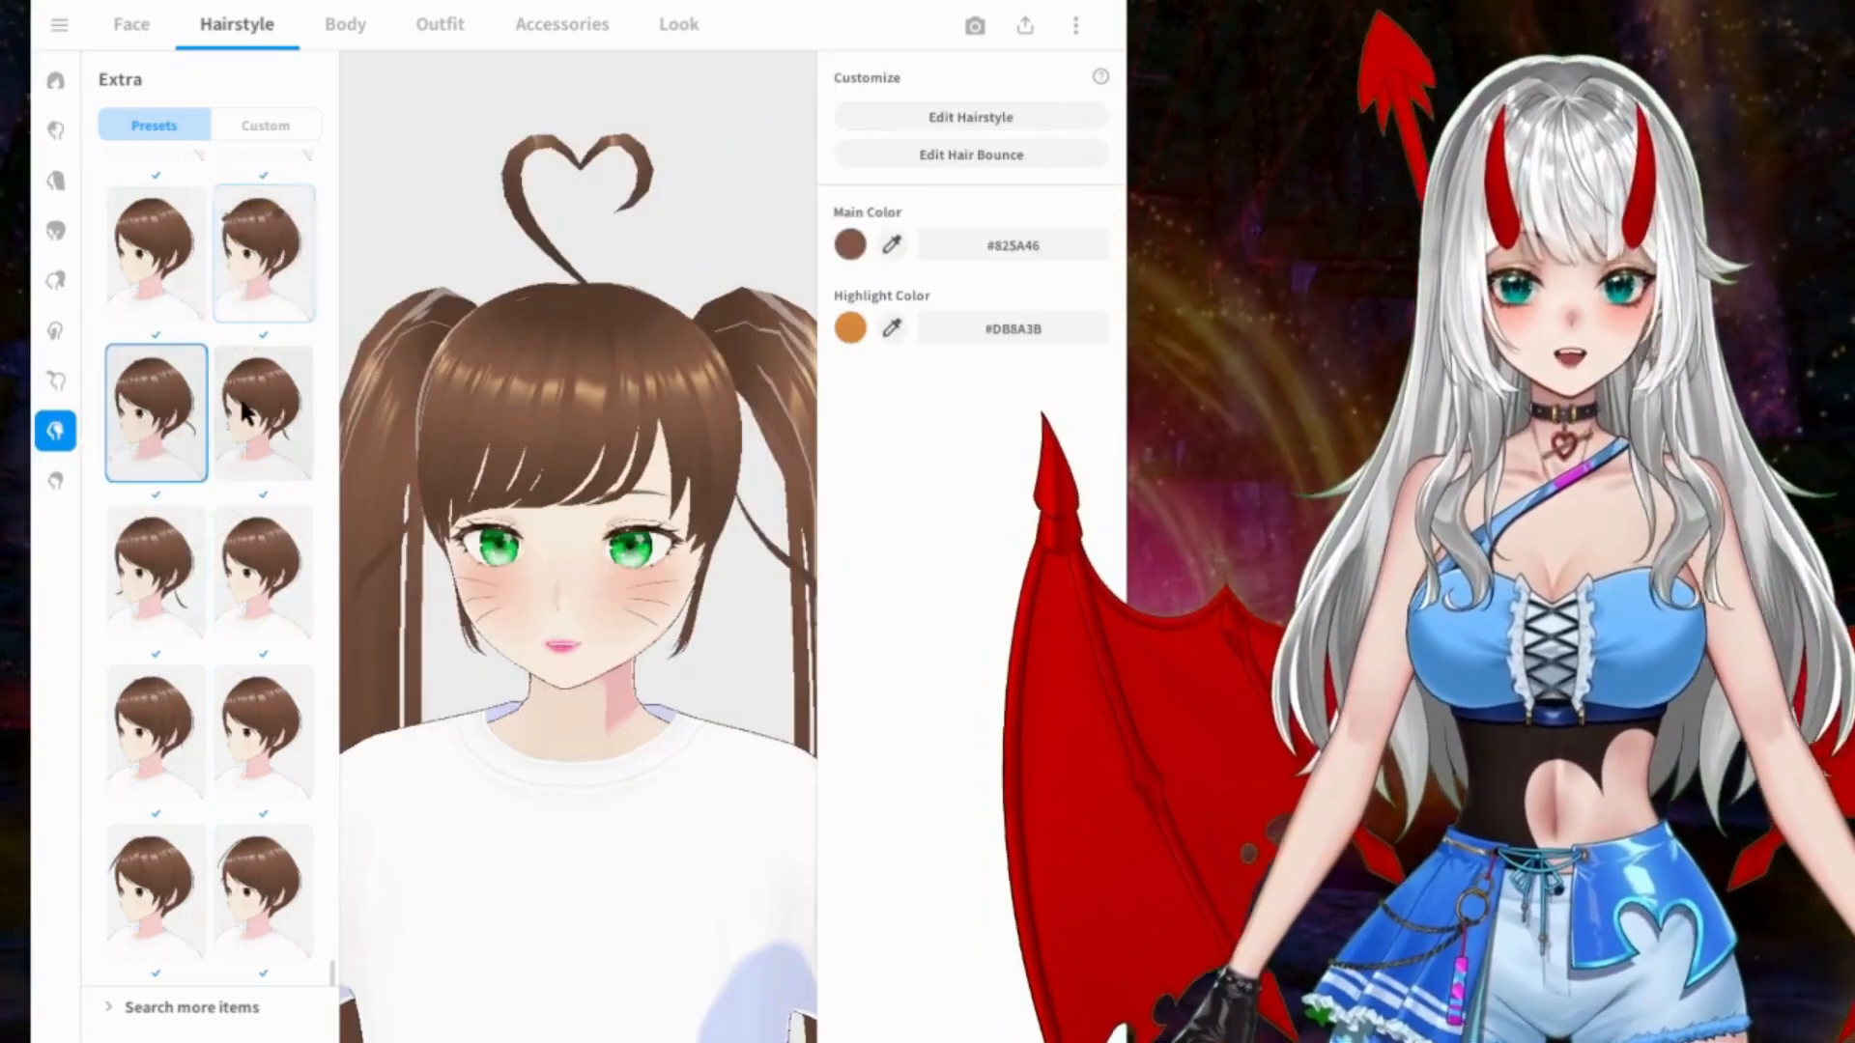
left_click(259, 411)
left_click(193, 574)
left_click(253, 574)
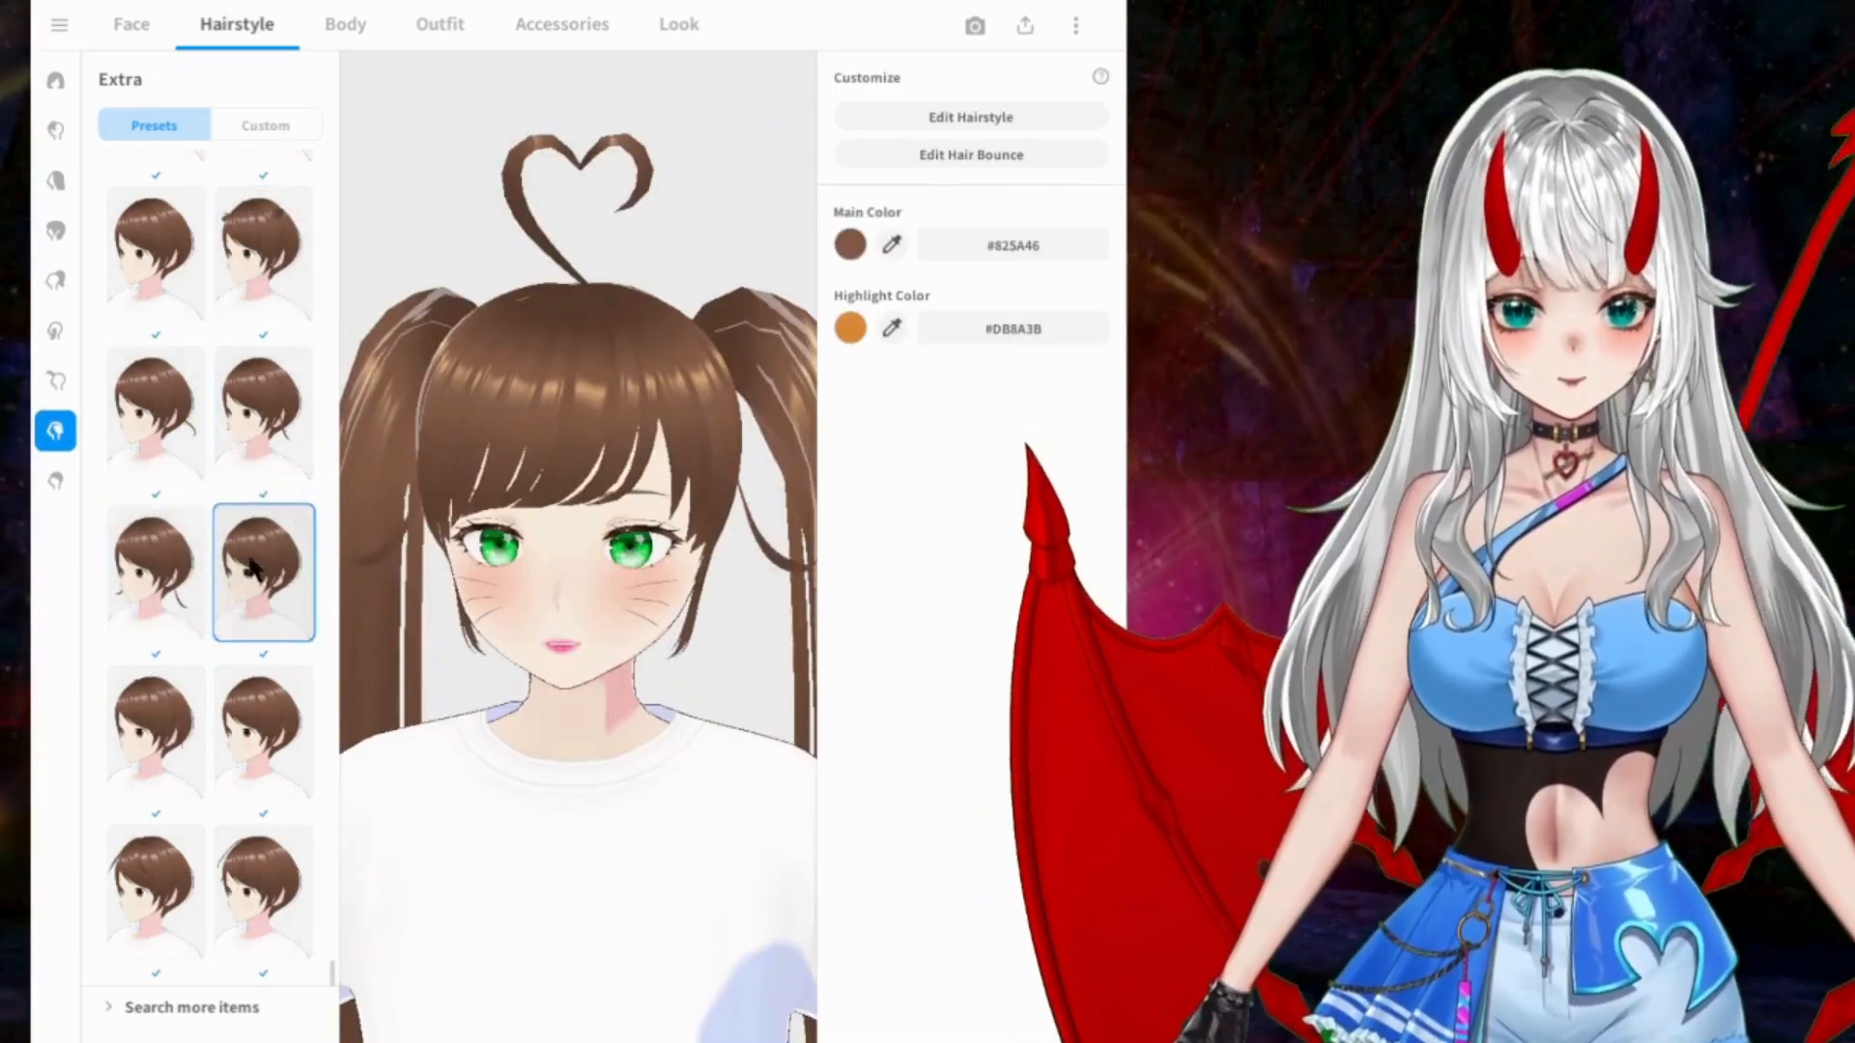
Step: Compare the last four Extra presets on the model and apply the final one
left_click(144, 727)
left_click(261, 731)
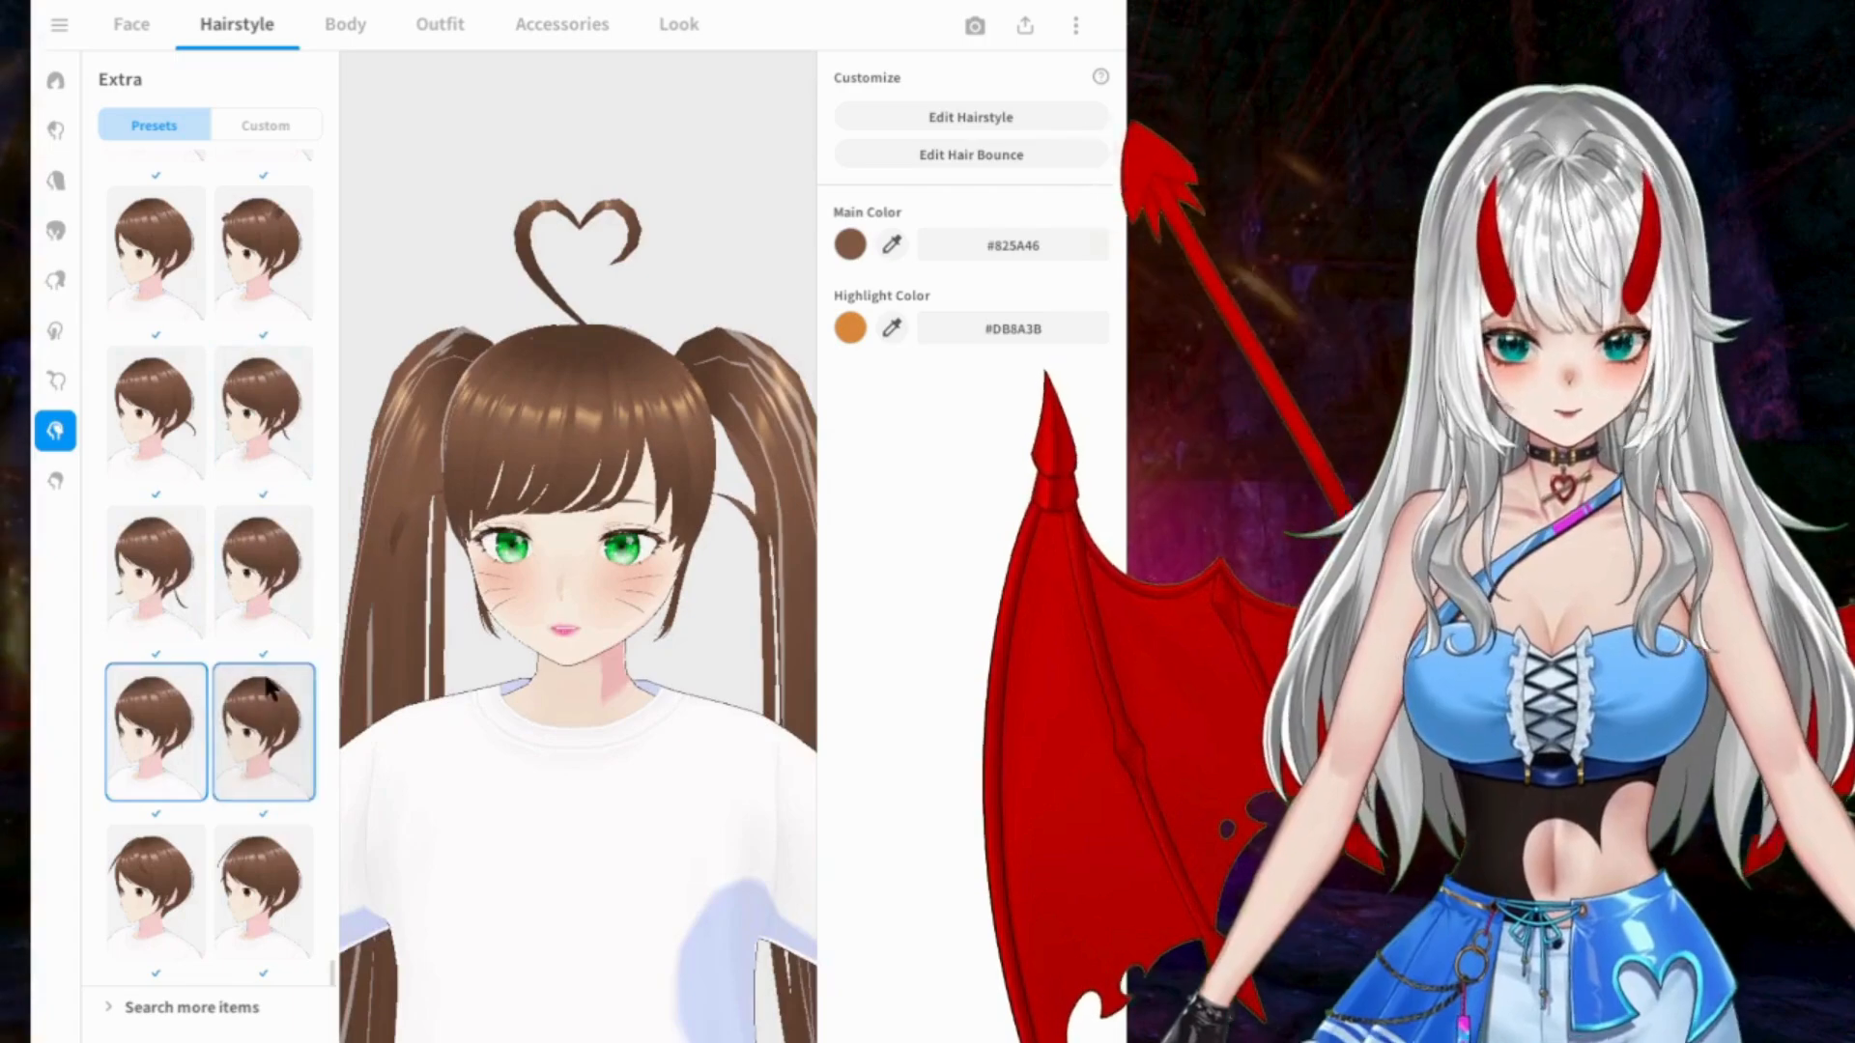
left_click(160, 894)
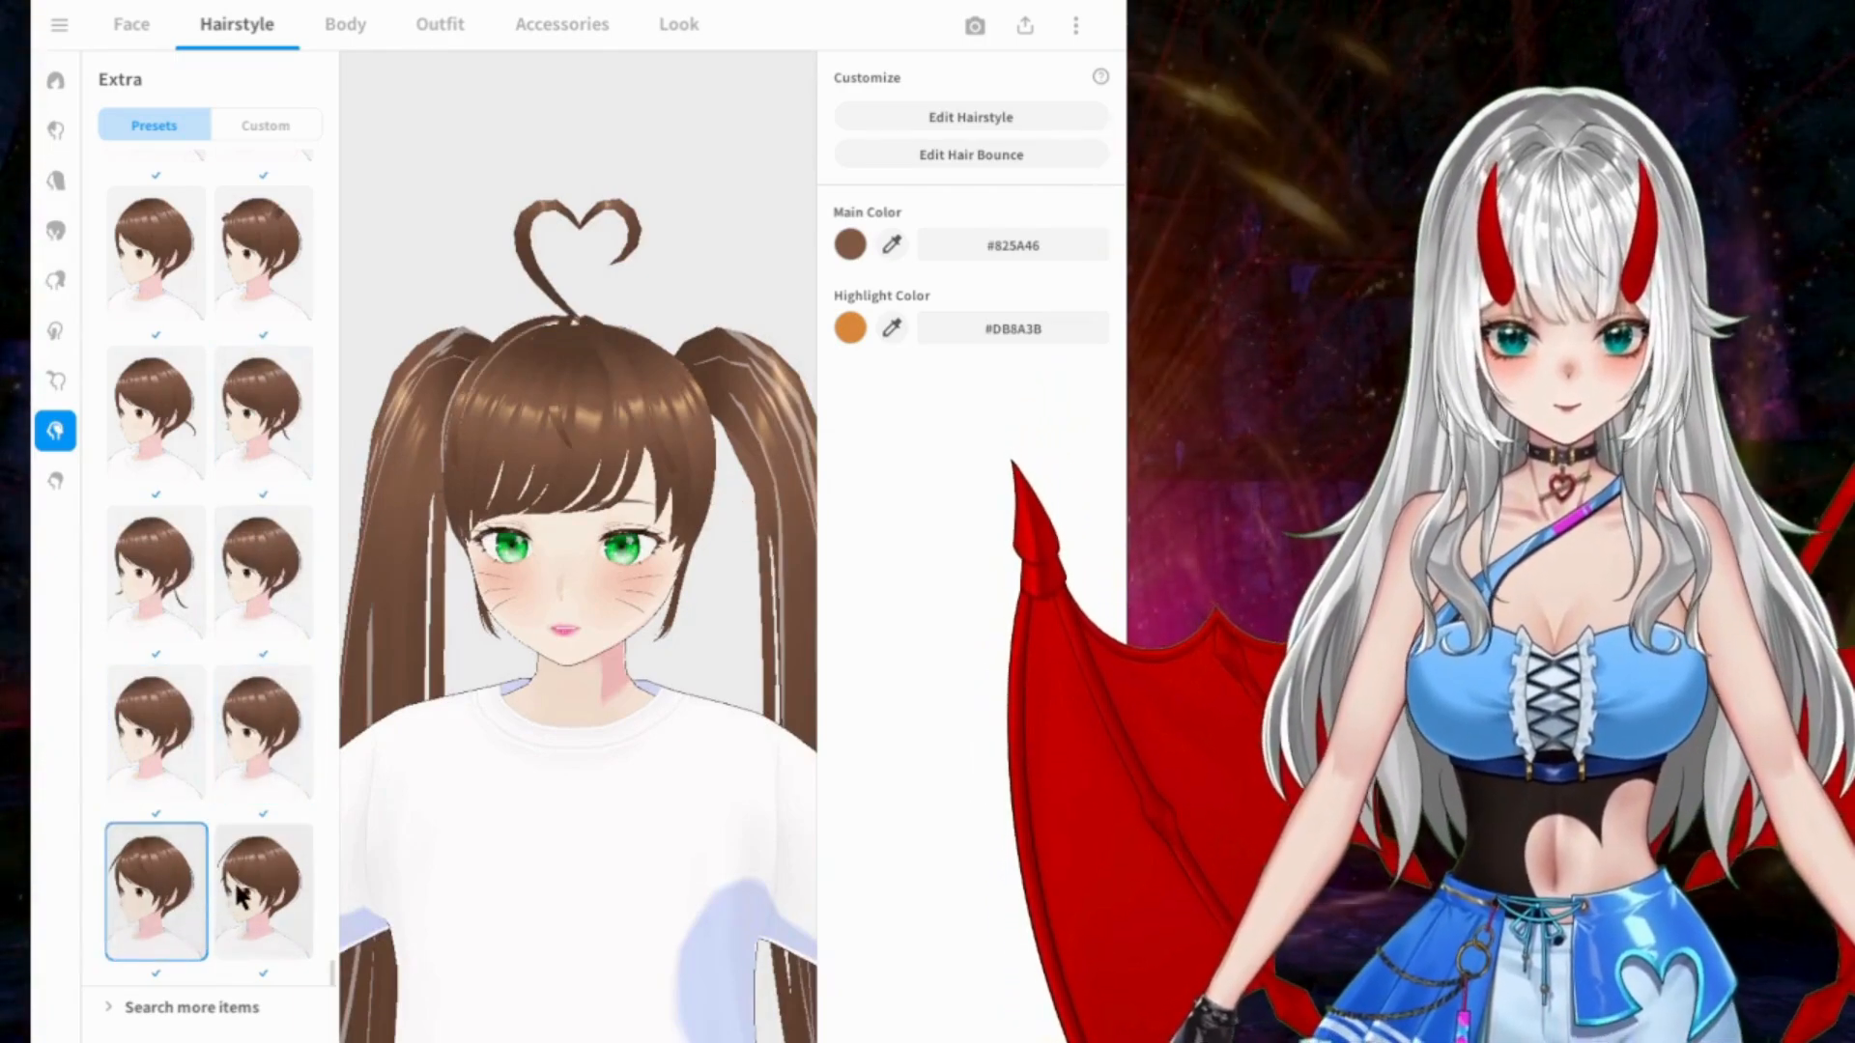
left_click(241, 896)
mouse_move(509, 551)
right_mouse_down()
mouse_move(442, 562)
mouse_move(513, 563)
right_mouse_up()
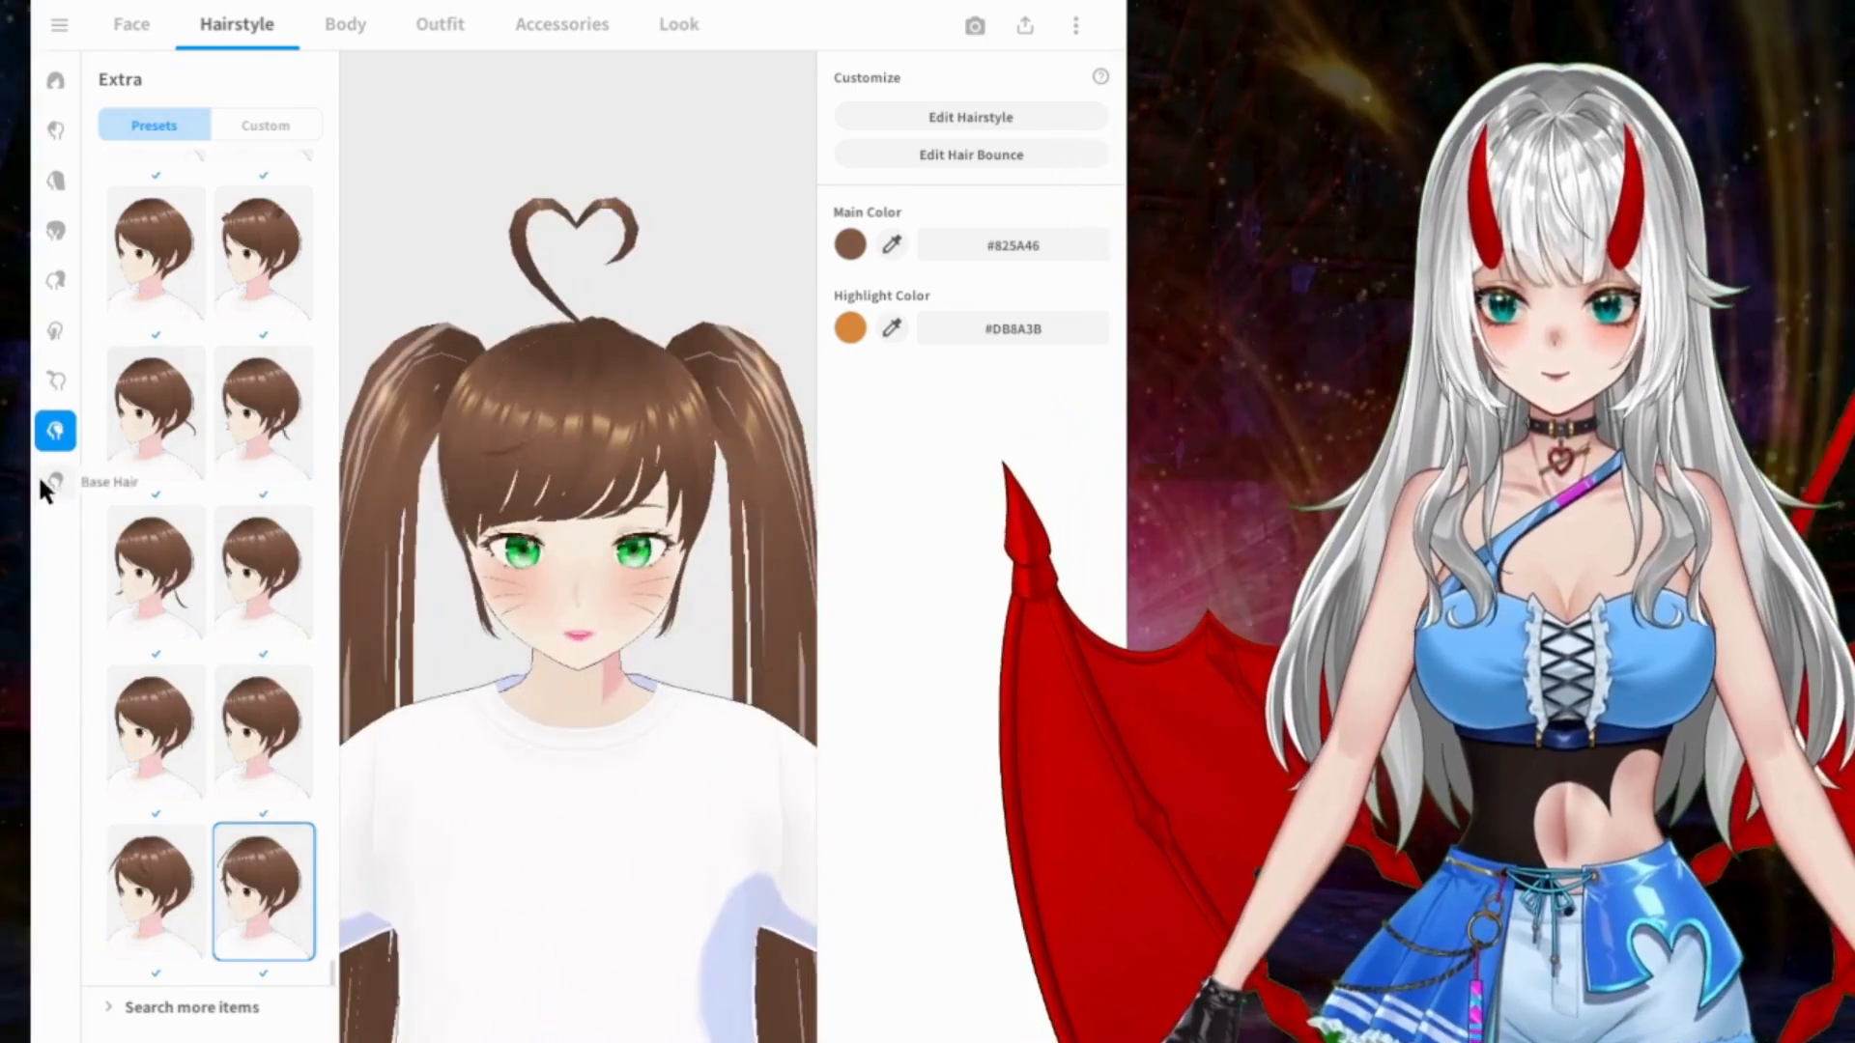
Step: Try the long straight side strands and the short braided sidelocks from the Side presets
left_click(53, 383)
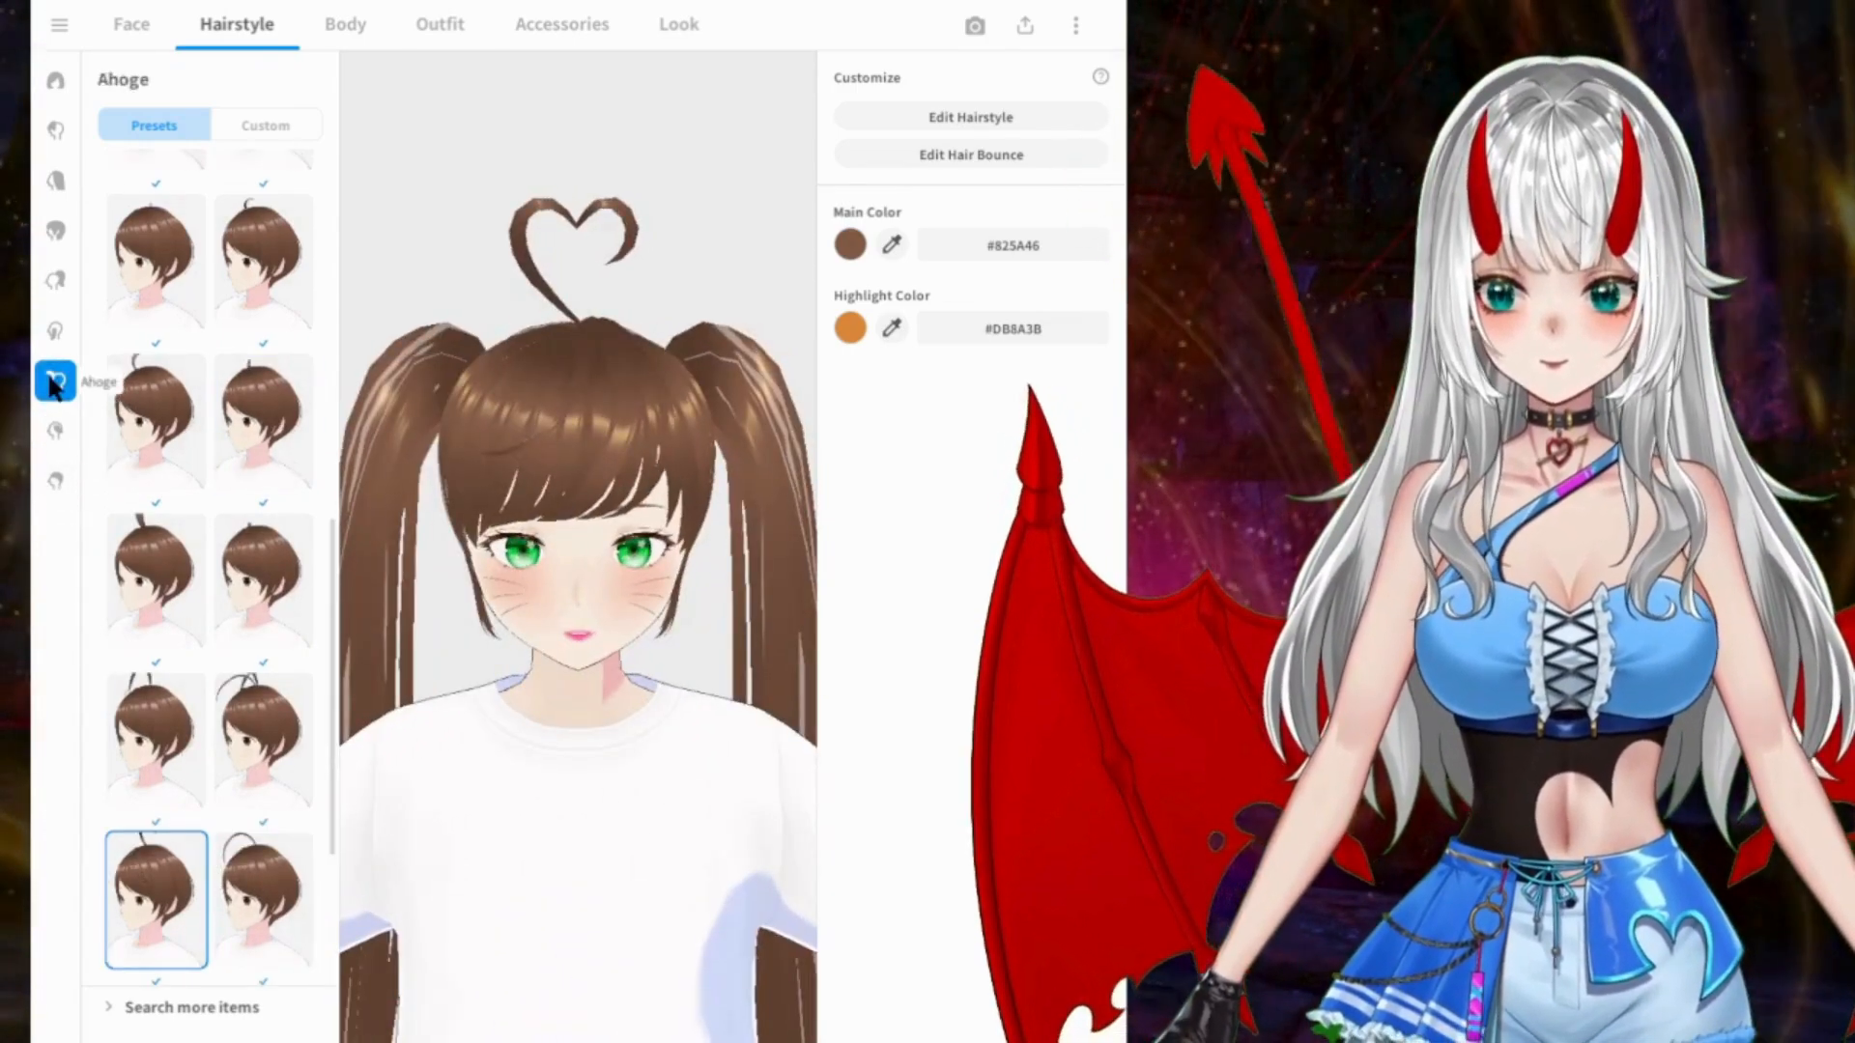
left_click(48, 333)
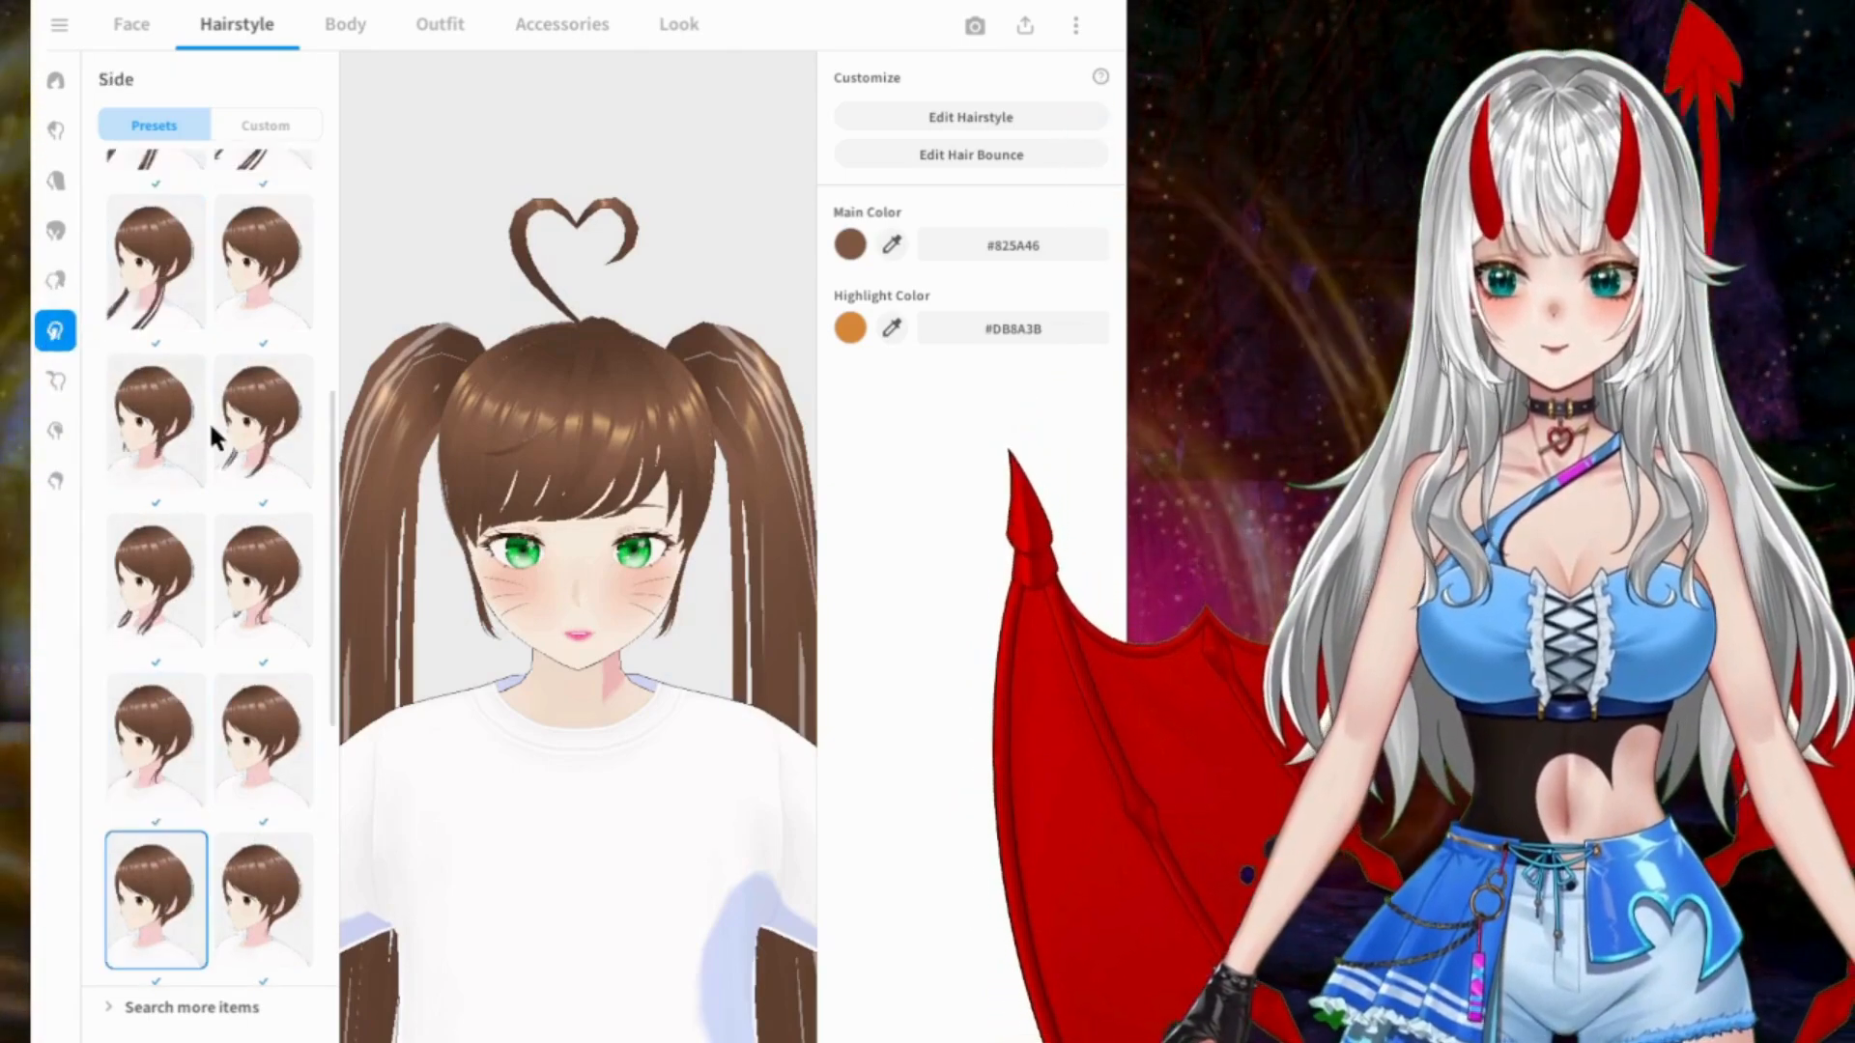
left_click(166, 288)
scroll(220, 290, "up", 6)
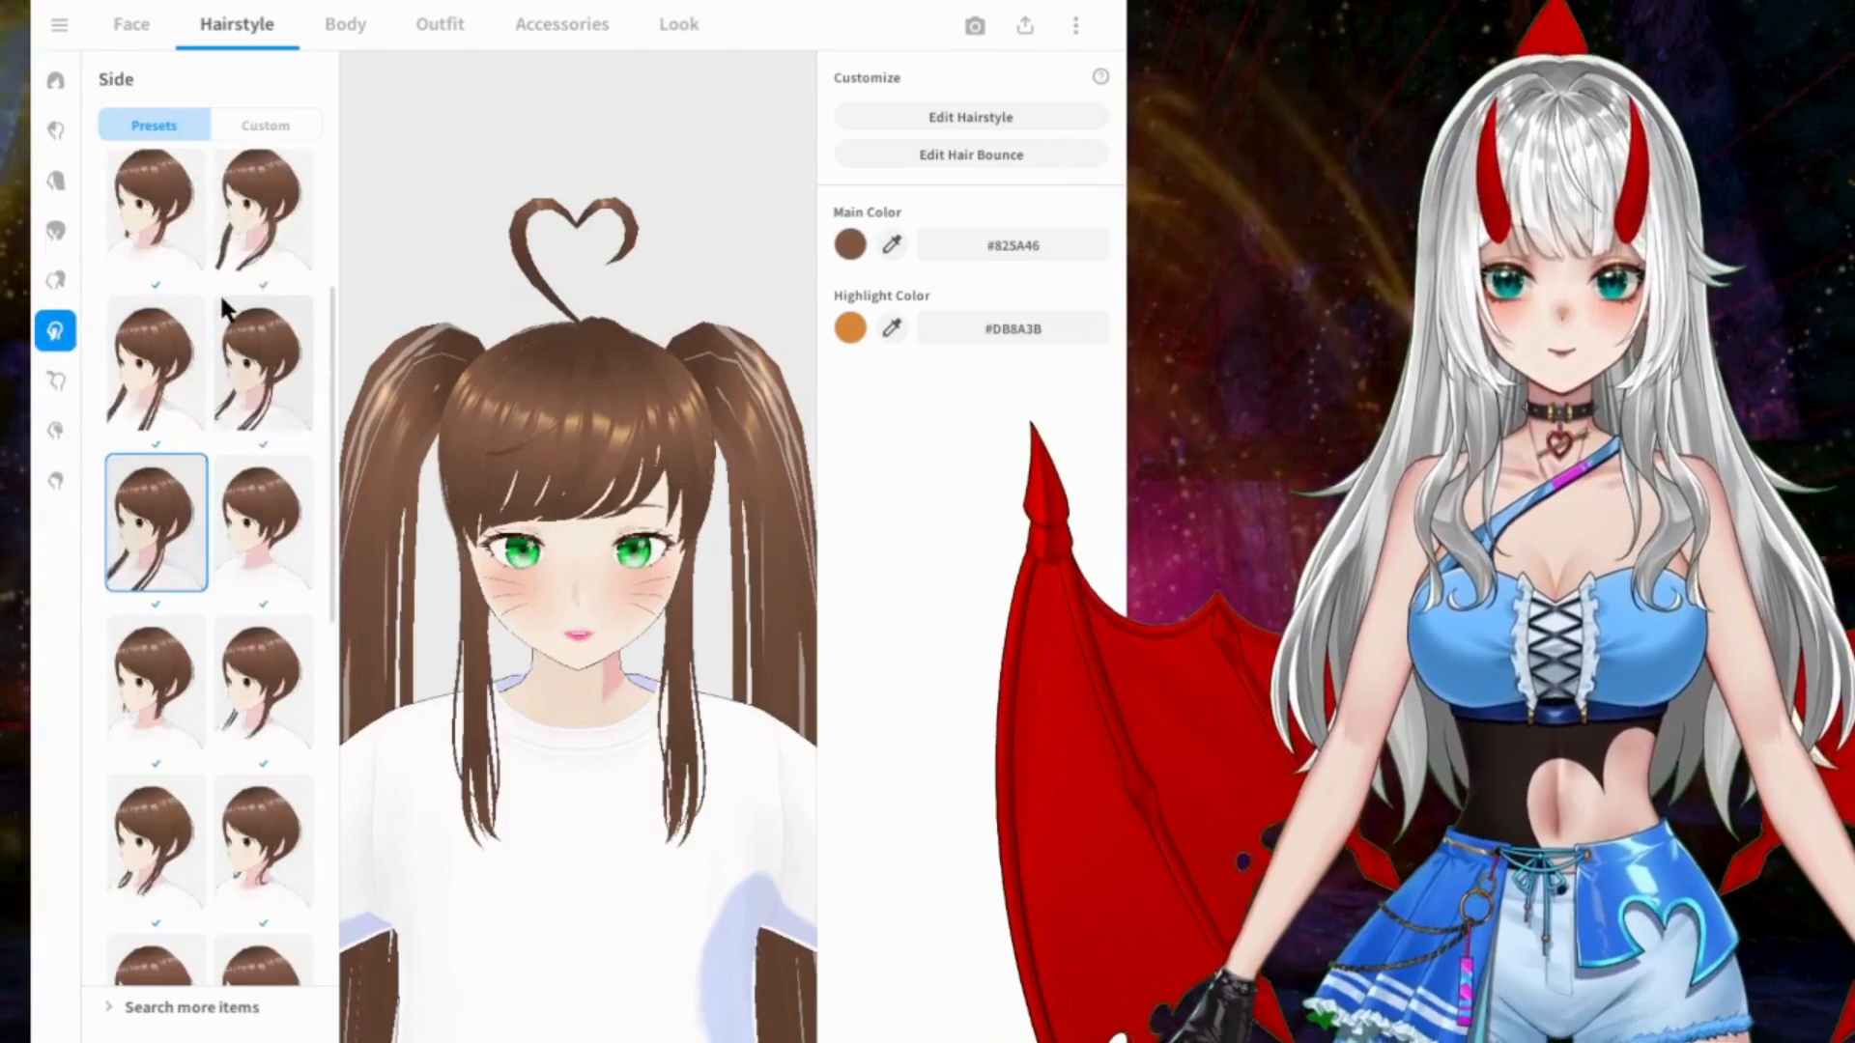
left_click(220, 240)
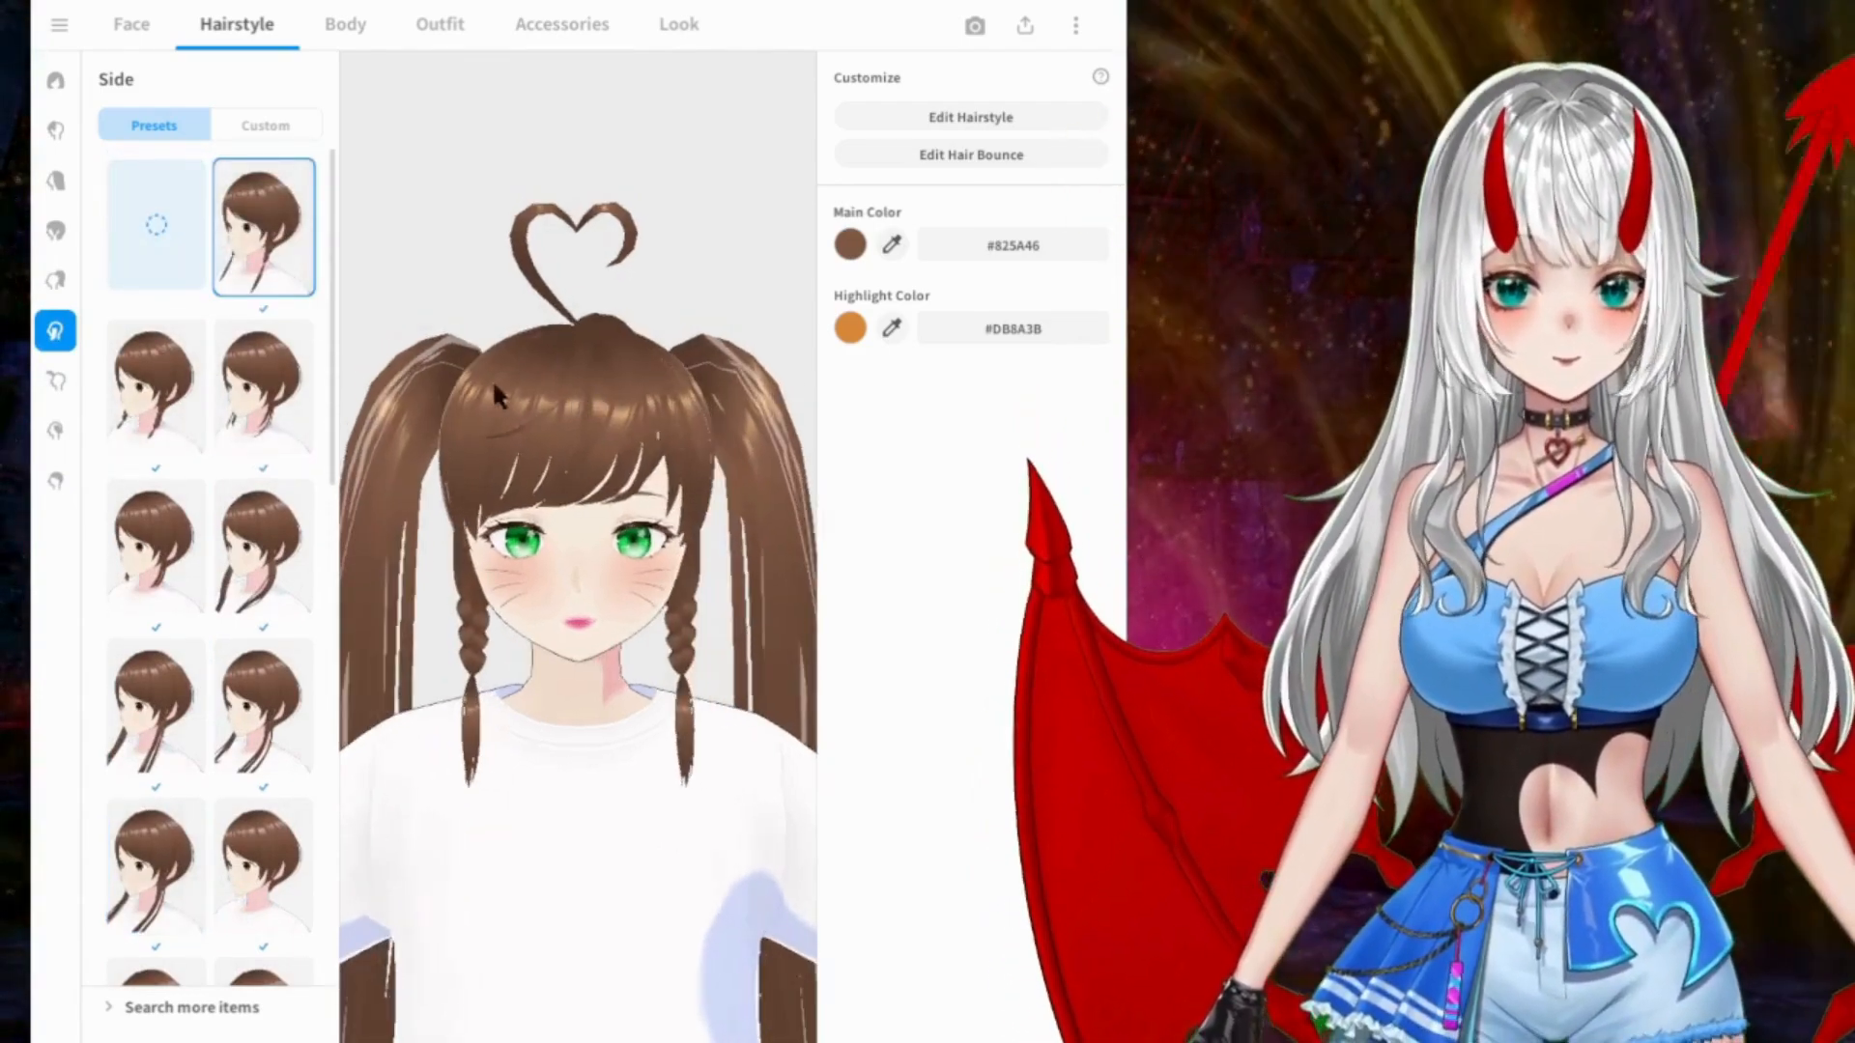
Step: Try the Side presets following the braids, from the shoulder-length wispy locks to the long straight strands
left_click(155, 387)
left_click(264, 387)
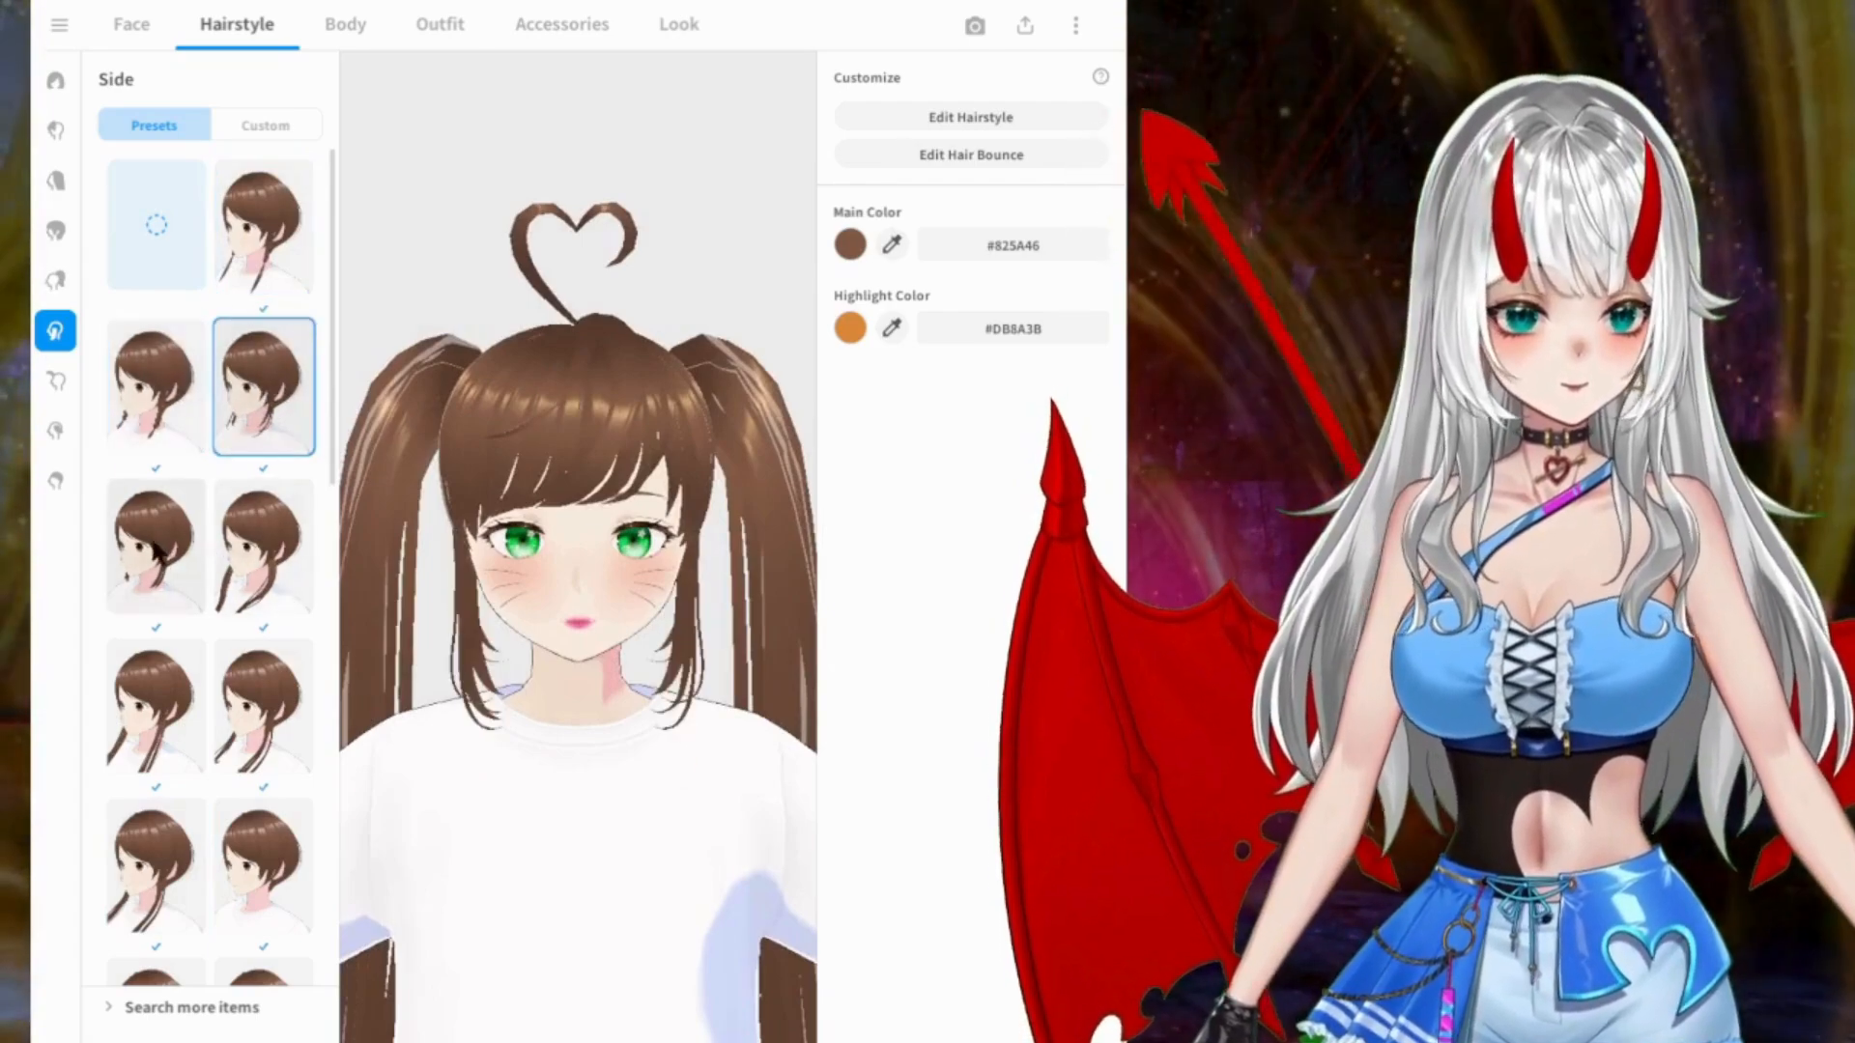
left_click(155, 546)
left_click(263, 546)
left_click(193, 701)
left_click(264, 705)
scroll(227, 676, "down", 3)
left_click(184, 559)
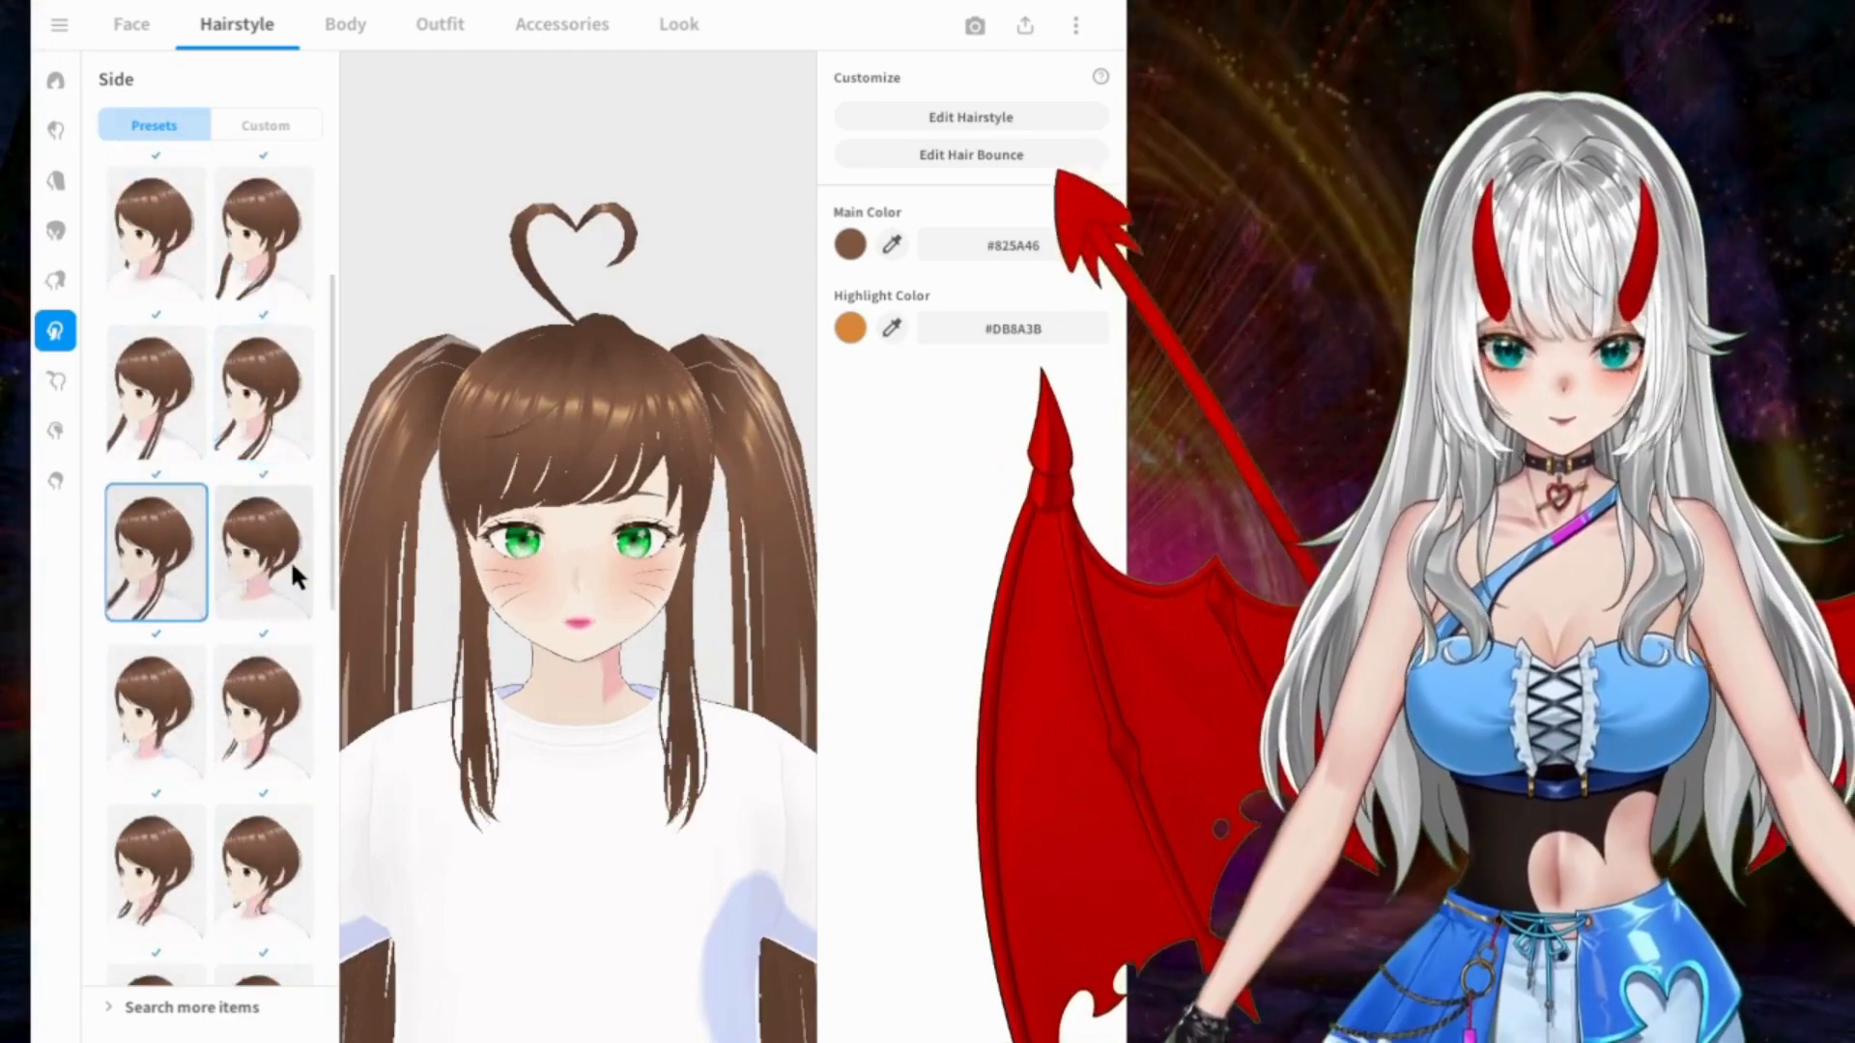
Step: Try the medium-length straight sidelocks, their neighbours and the chin-length ones with outward-curling tips
left_click(292, 568)
left_click(201, 742)
left_click(232, 736)
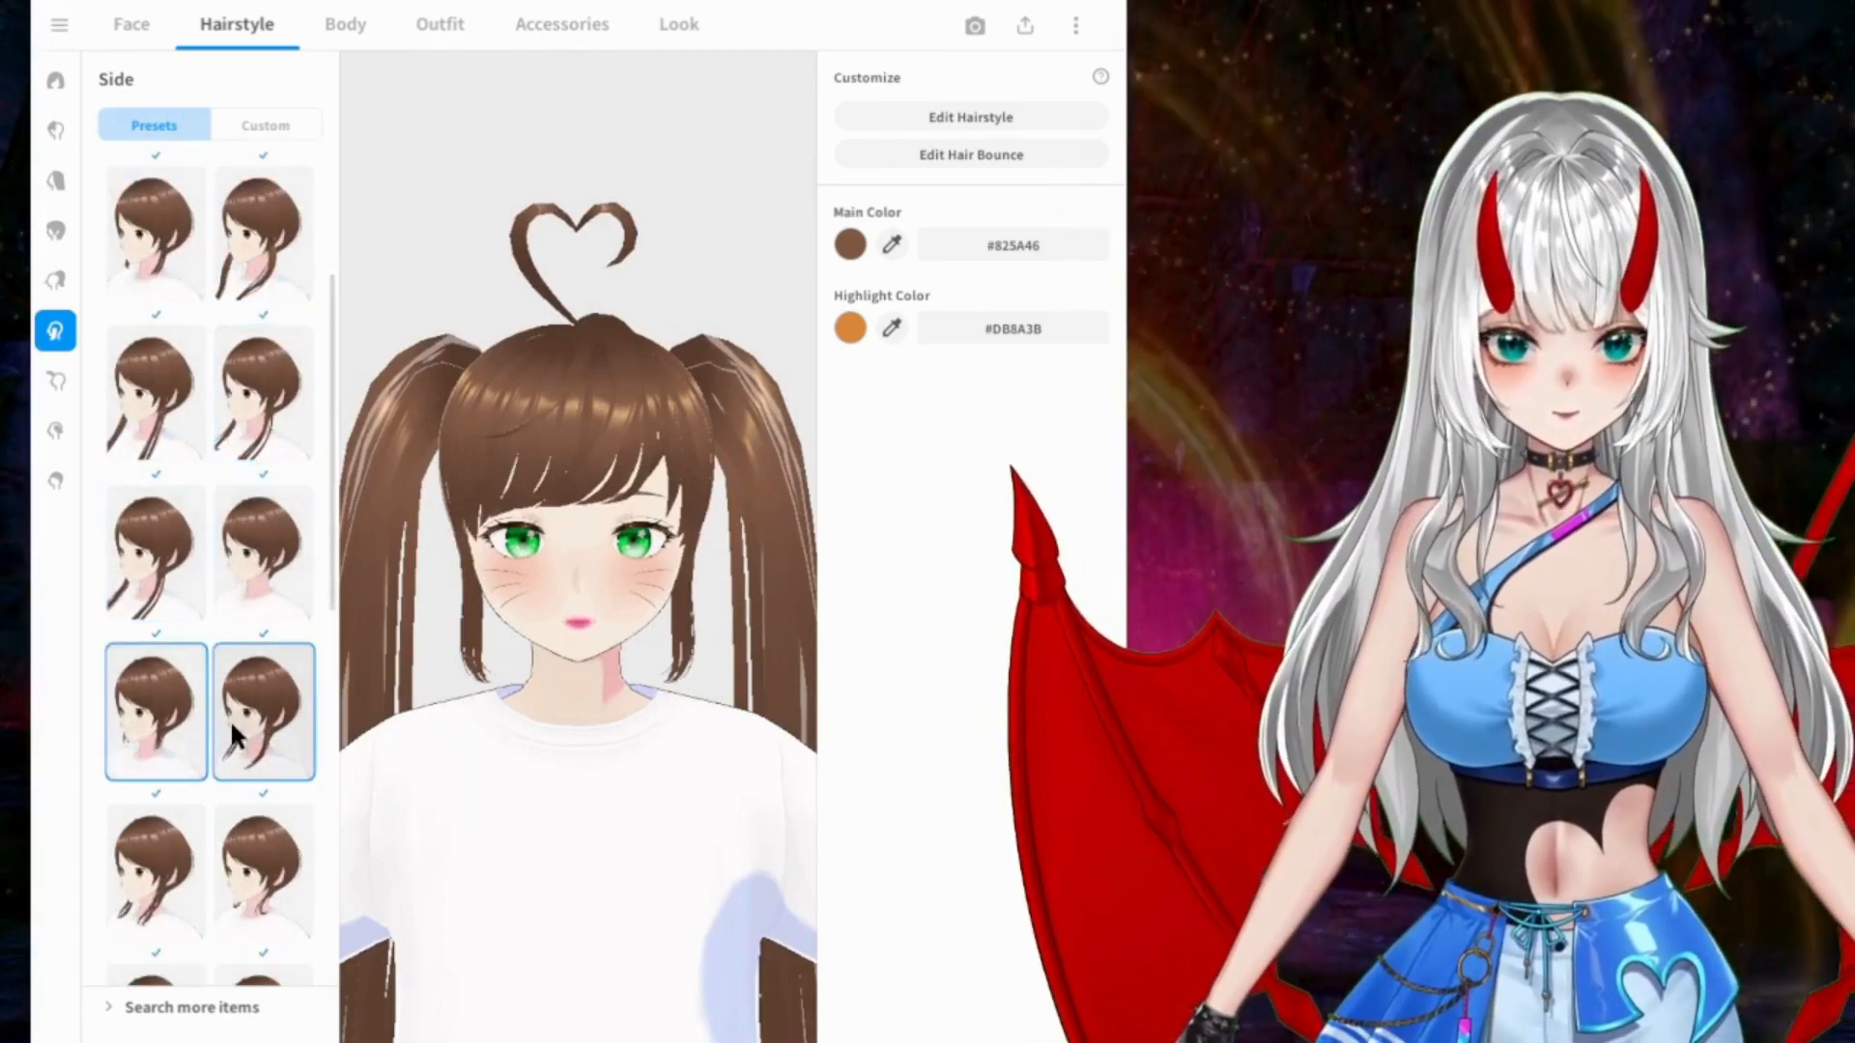
scroll(230, 719, "down", 3)
left_click(124, 589)
left_click(247, 584)
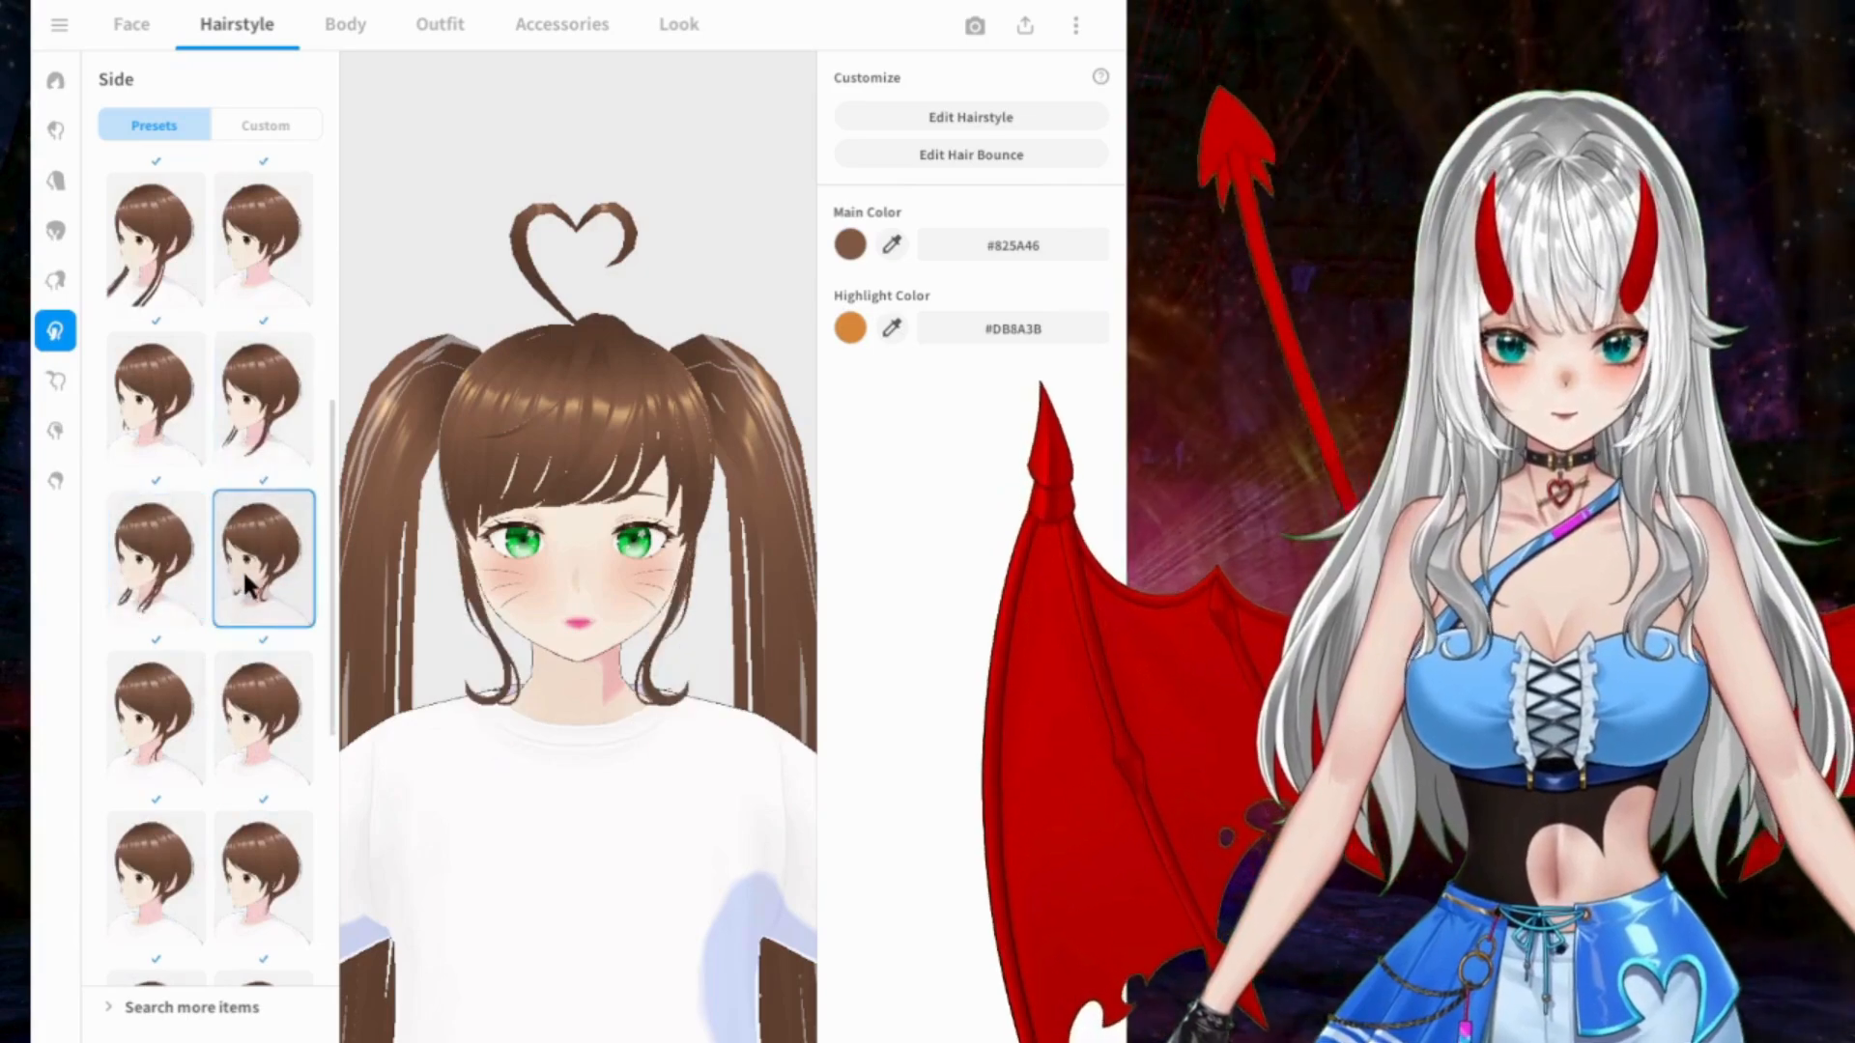
Step: Try the short Side presets with thin strands ending around the cheeks
left_click(198, 720)
left_click(249, 725)
scroll(232, 720, "down", 3)
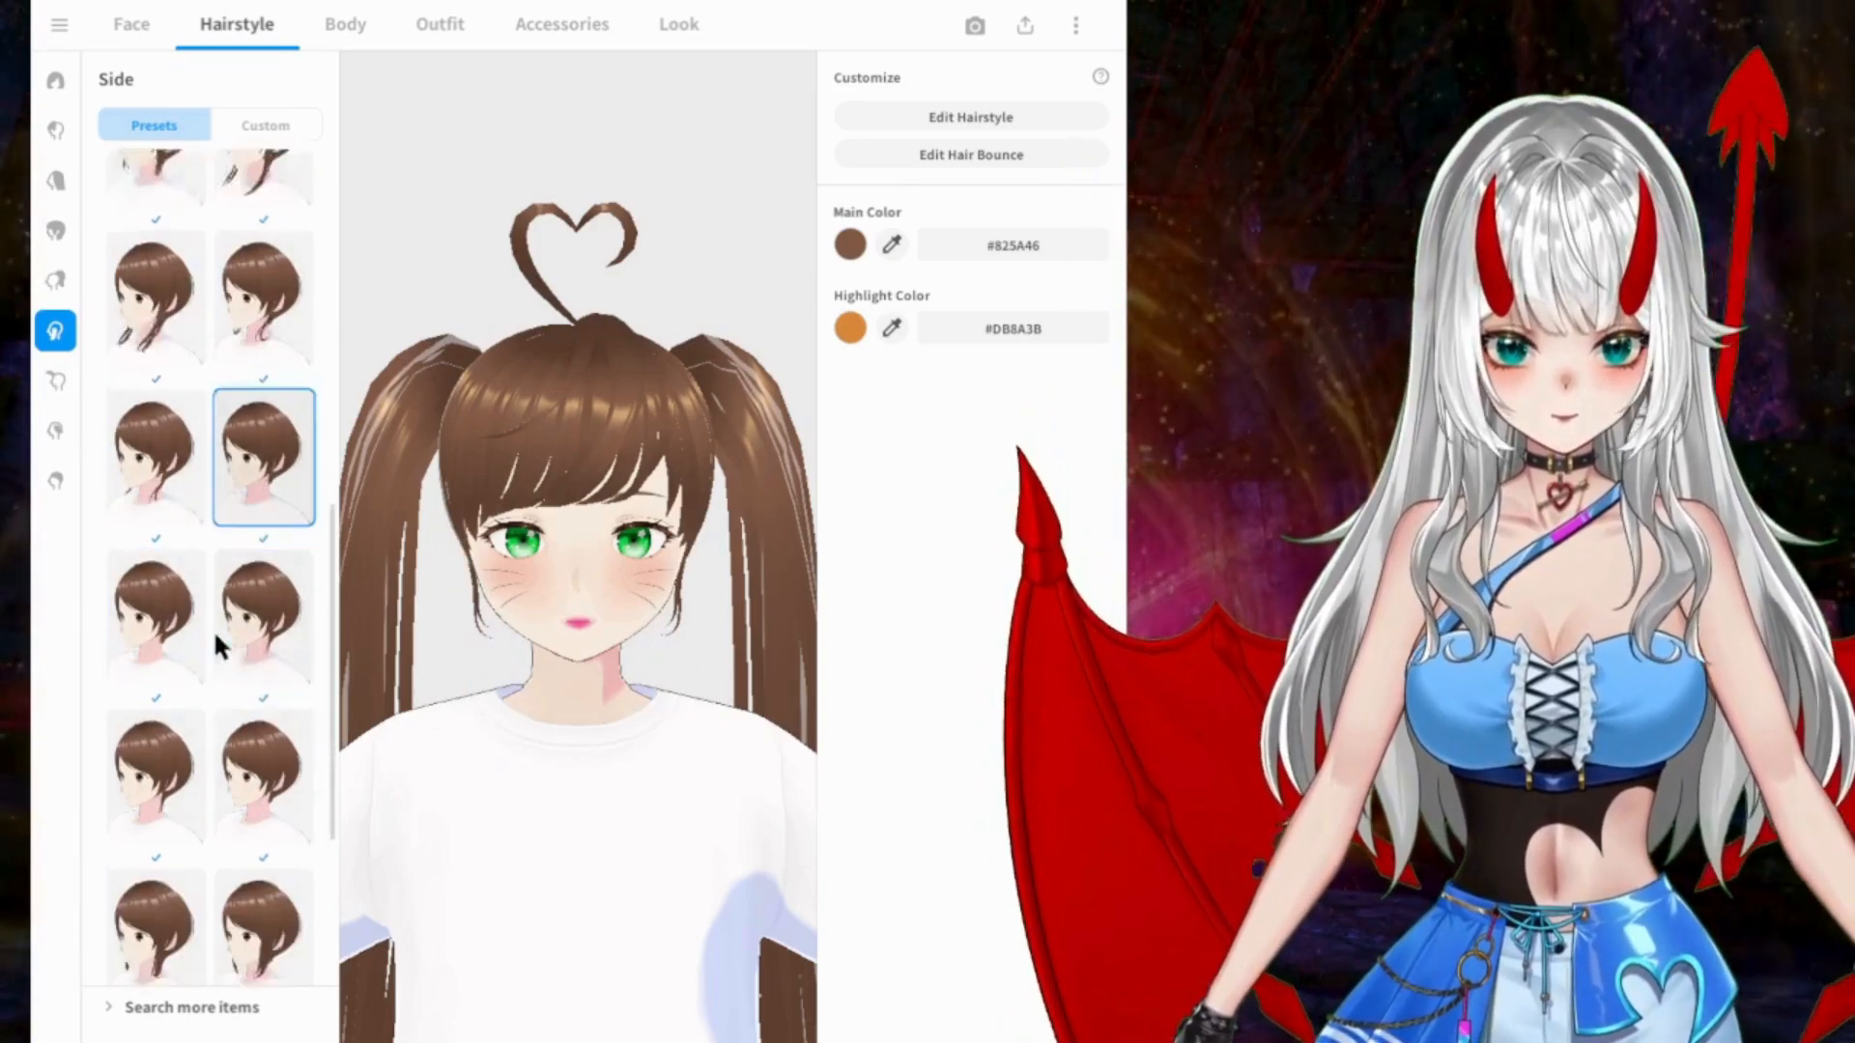
left_click(164, 723)
left_click(253, 725)
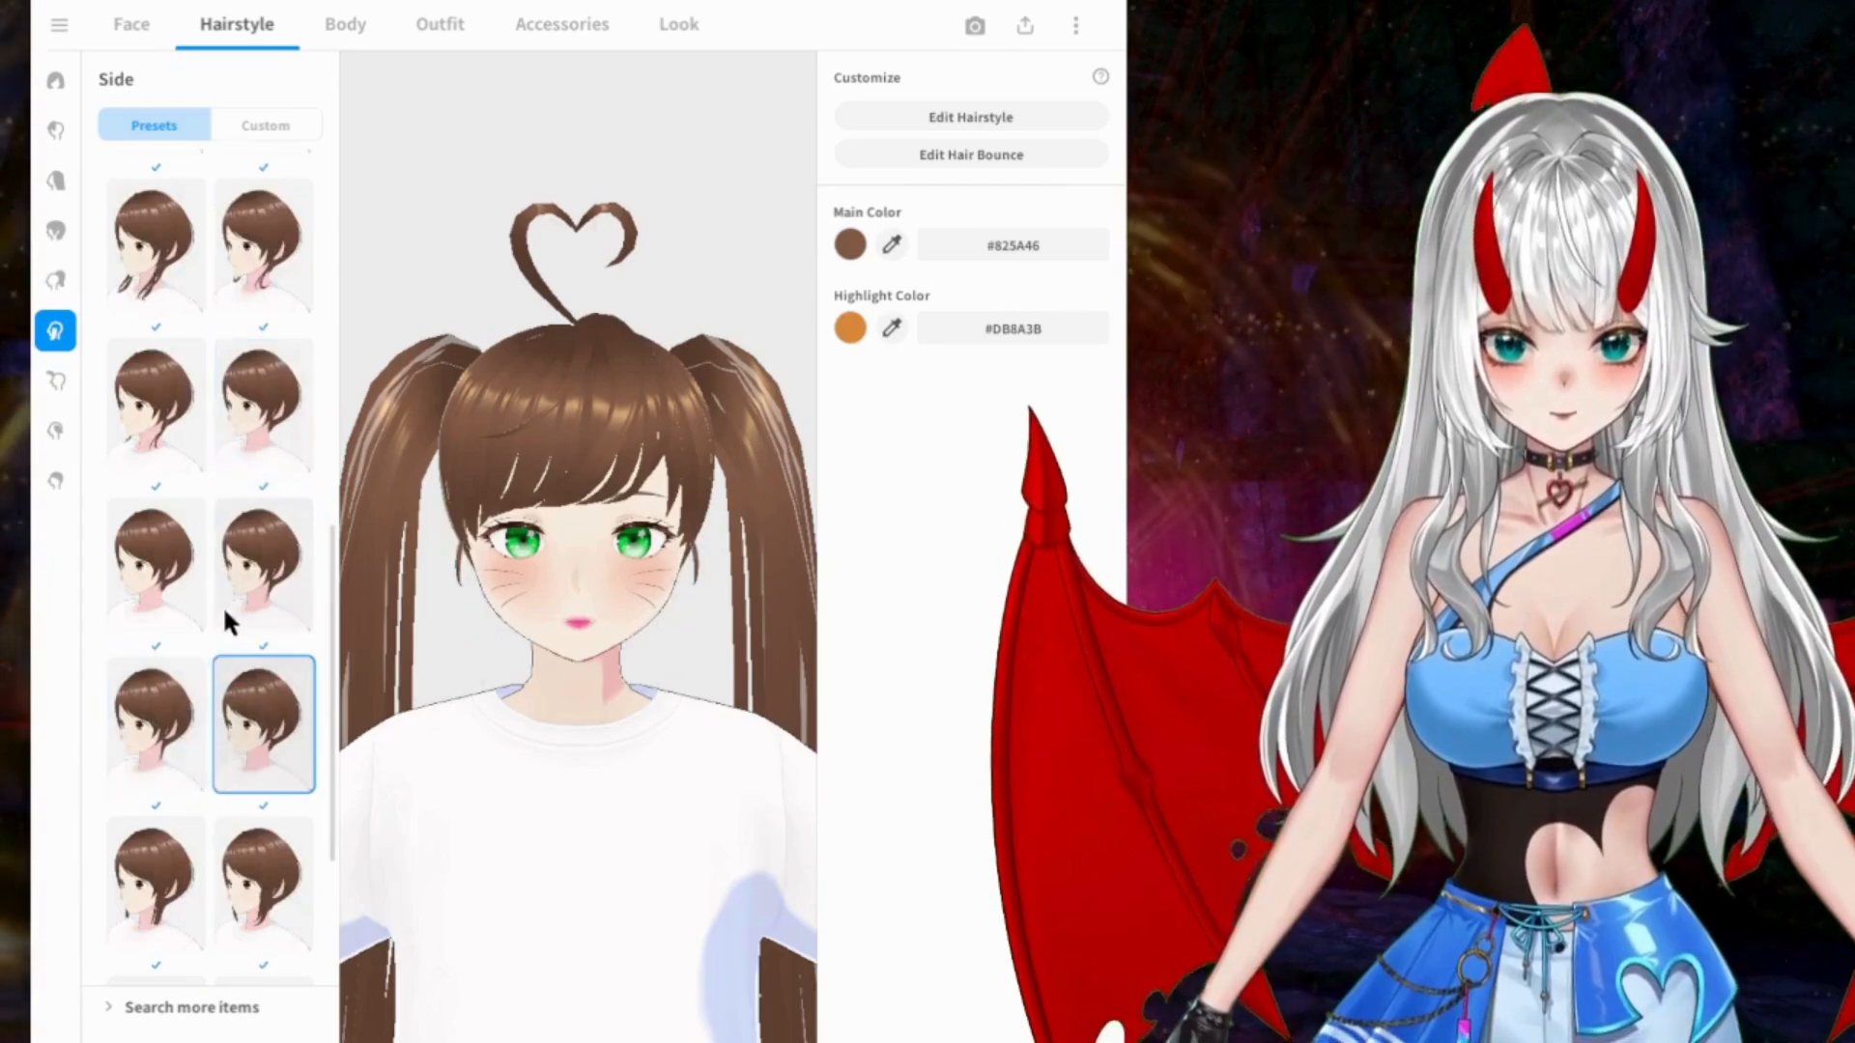
Step: Try the sidelocks that curve inward below the chin and the thin side braids
scroll(198, 667, "down", 3)
left_click(198, 666)
left_click(256, 623)
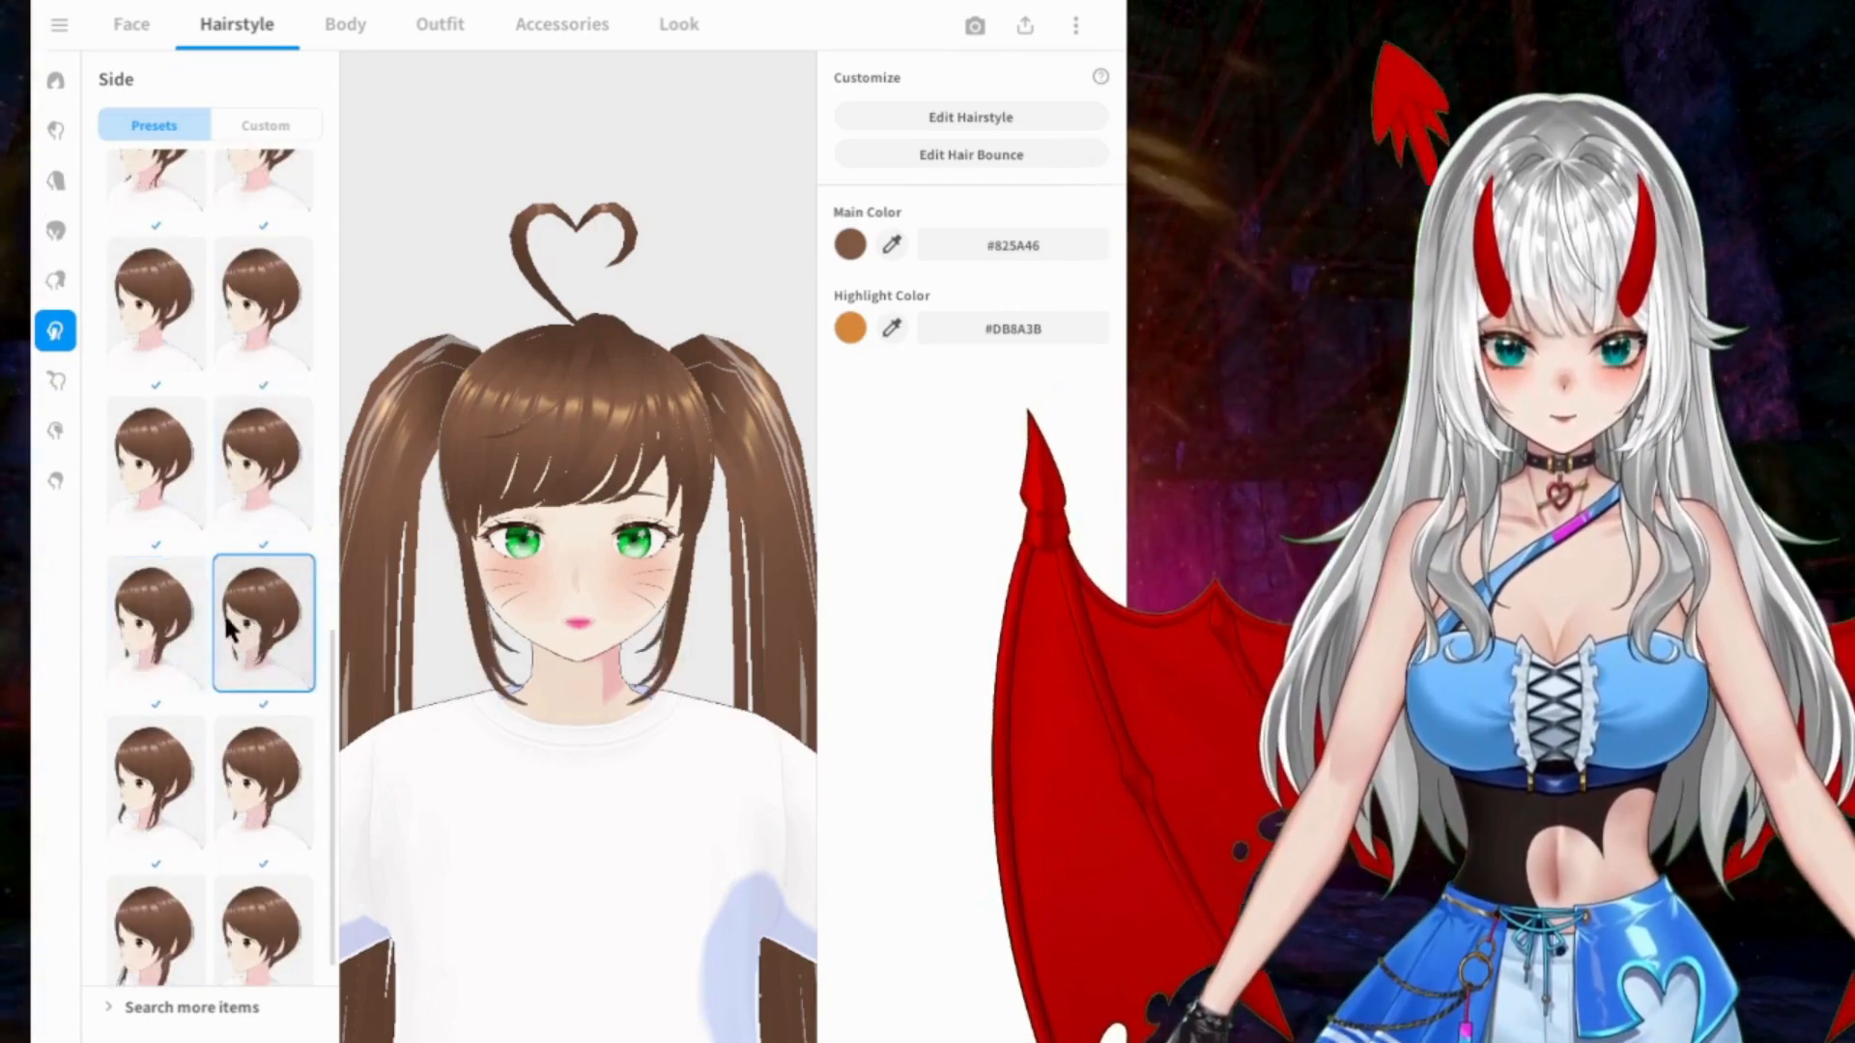
scroll(174, 695, "down", 1)
left_click(172, 697)
left_click(258, 698)
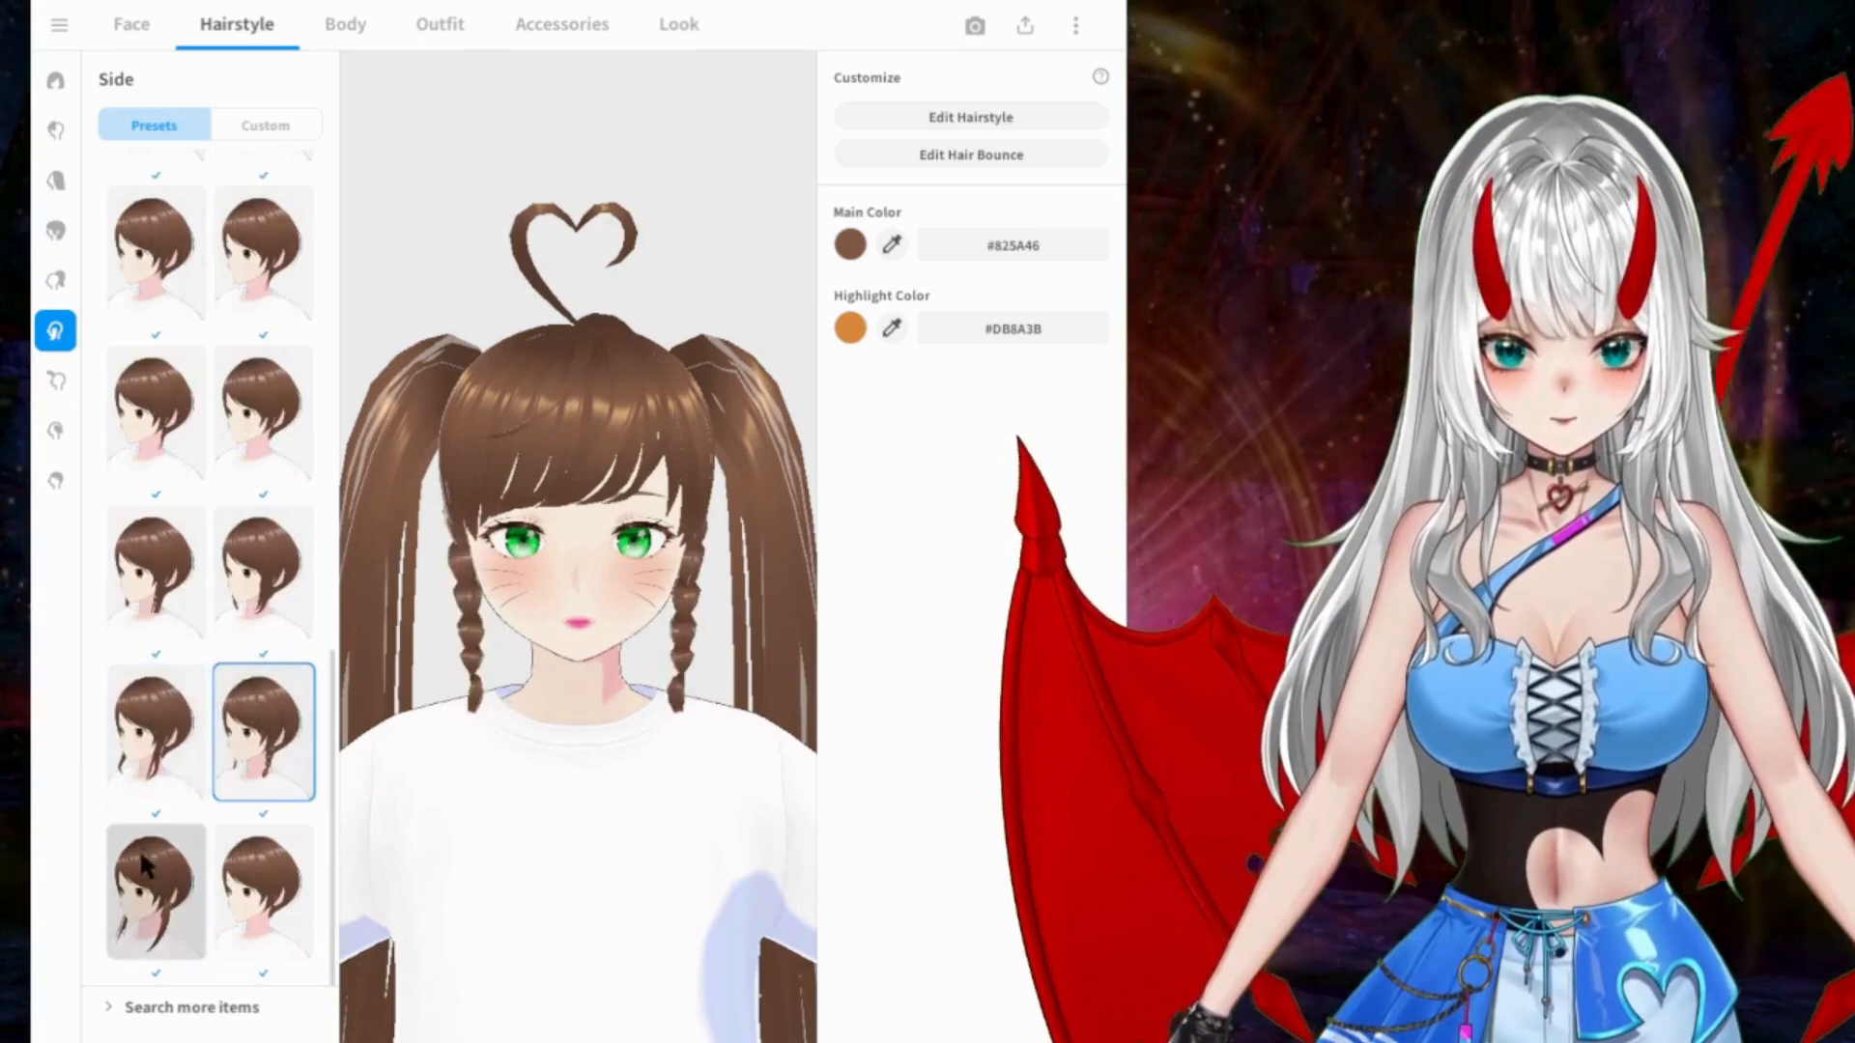
Step: Try the last Side presets in the list and the curled wispy sidelock styles further up
left_click(145, 850)
left_click(253, 851)
left_click(246, 410)
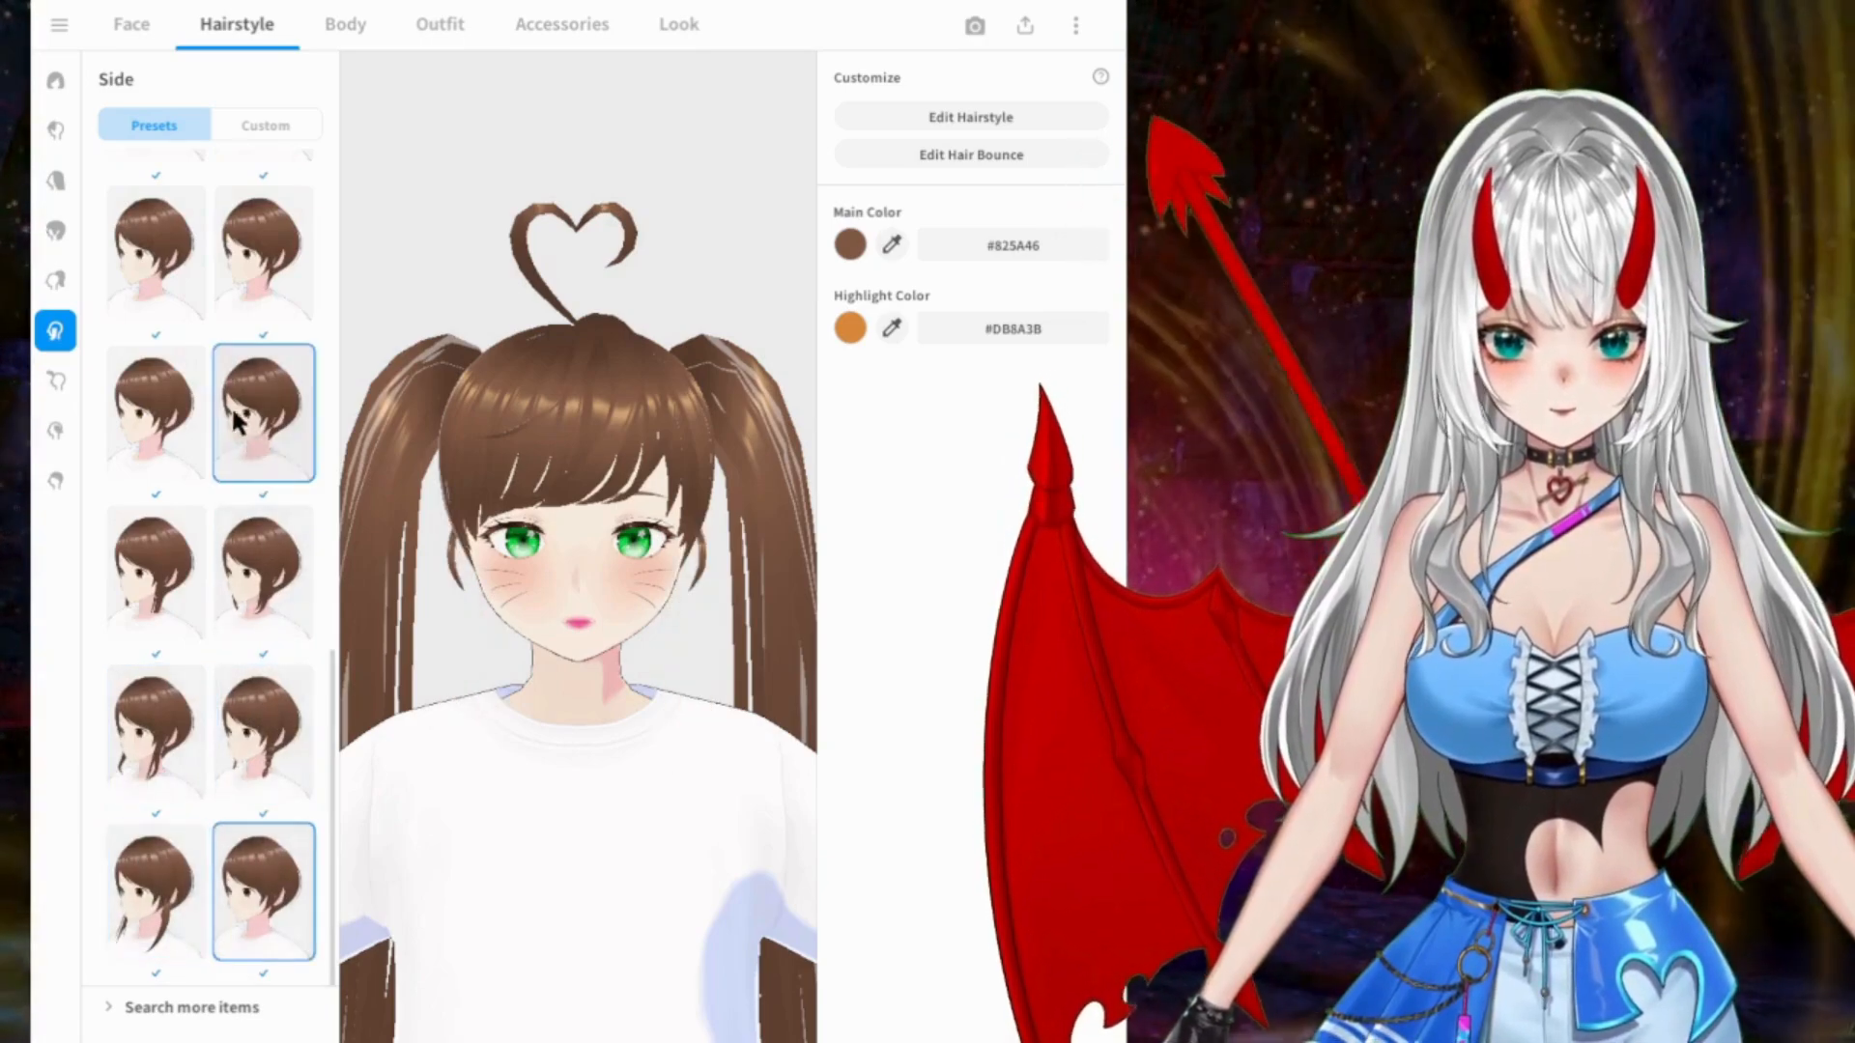
left_click(196, 410)
left_click(261, 253)
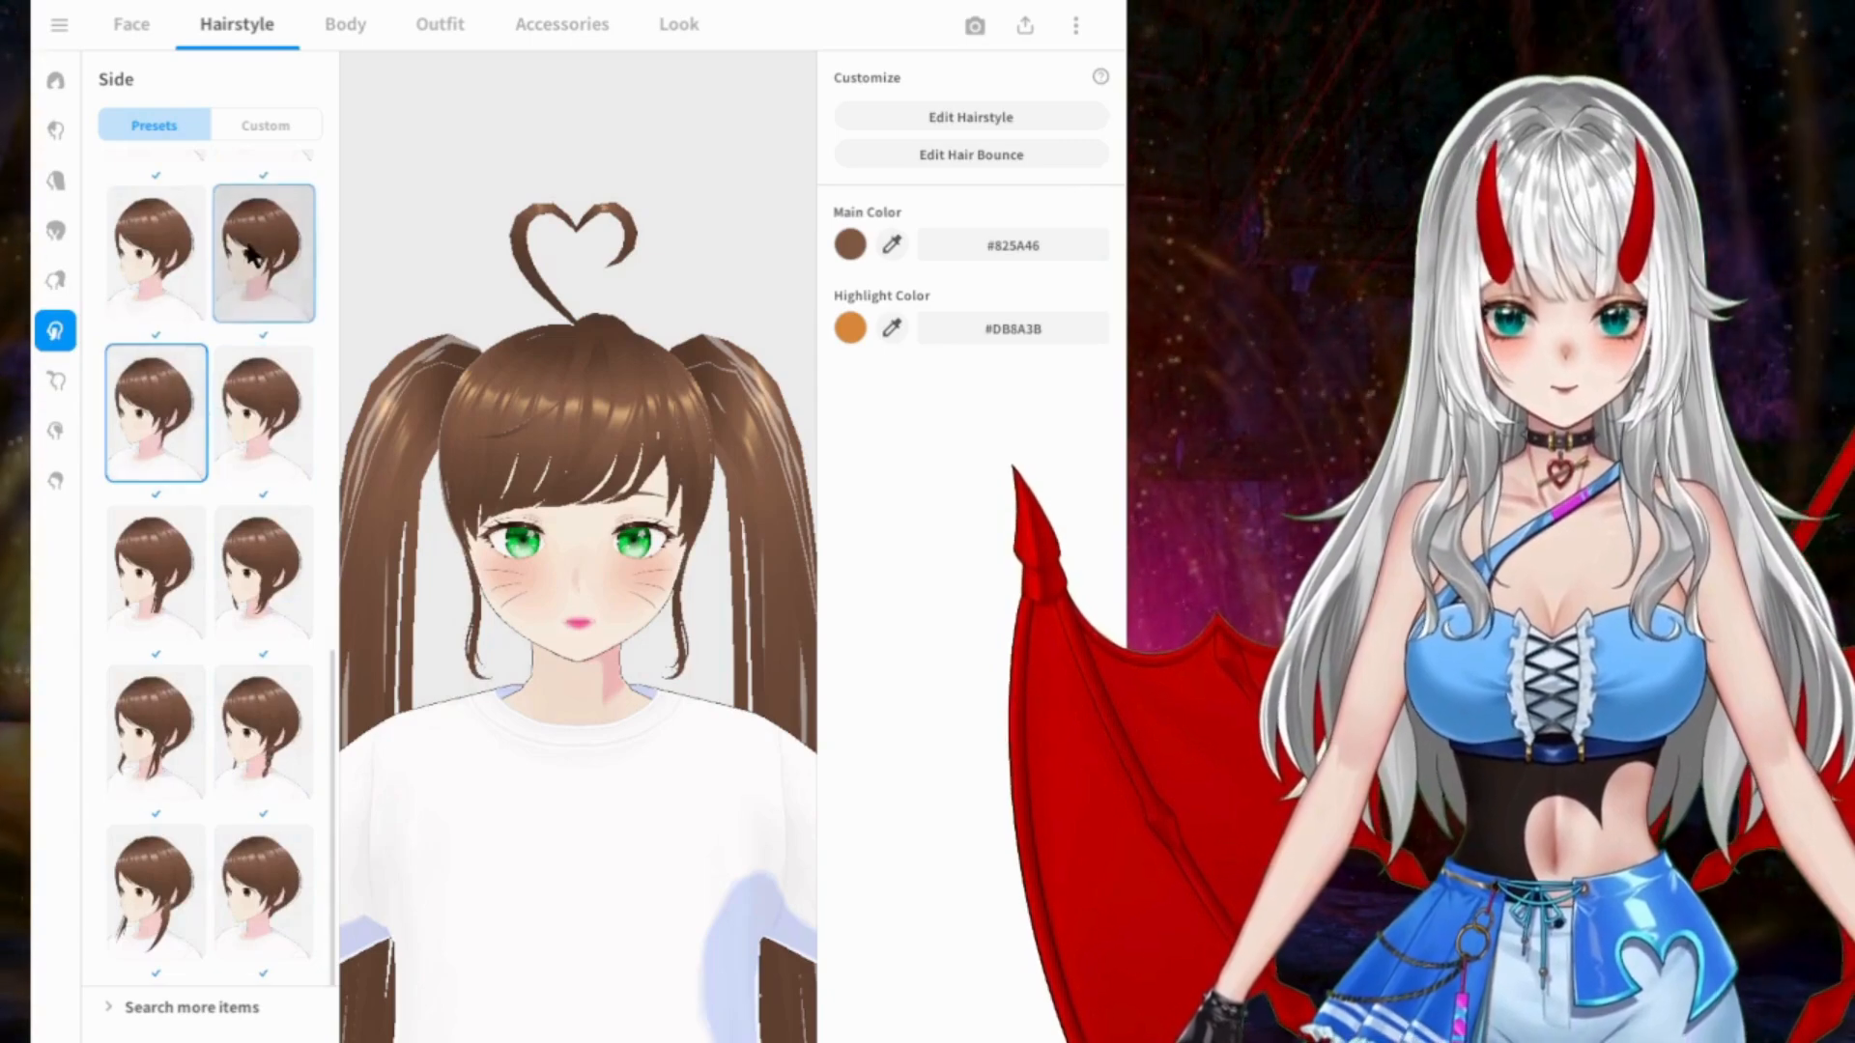
Step: Compare the two neighbouring short sidelock presets and keep the one with thin strands ending around the cheeks
left_click(155, 253)
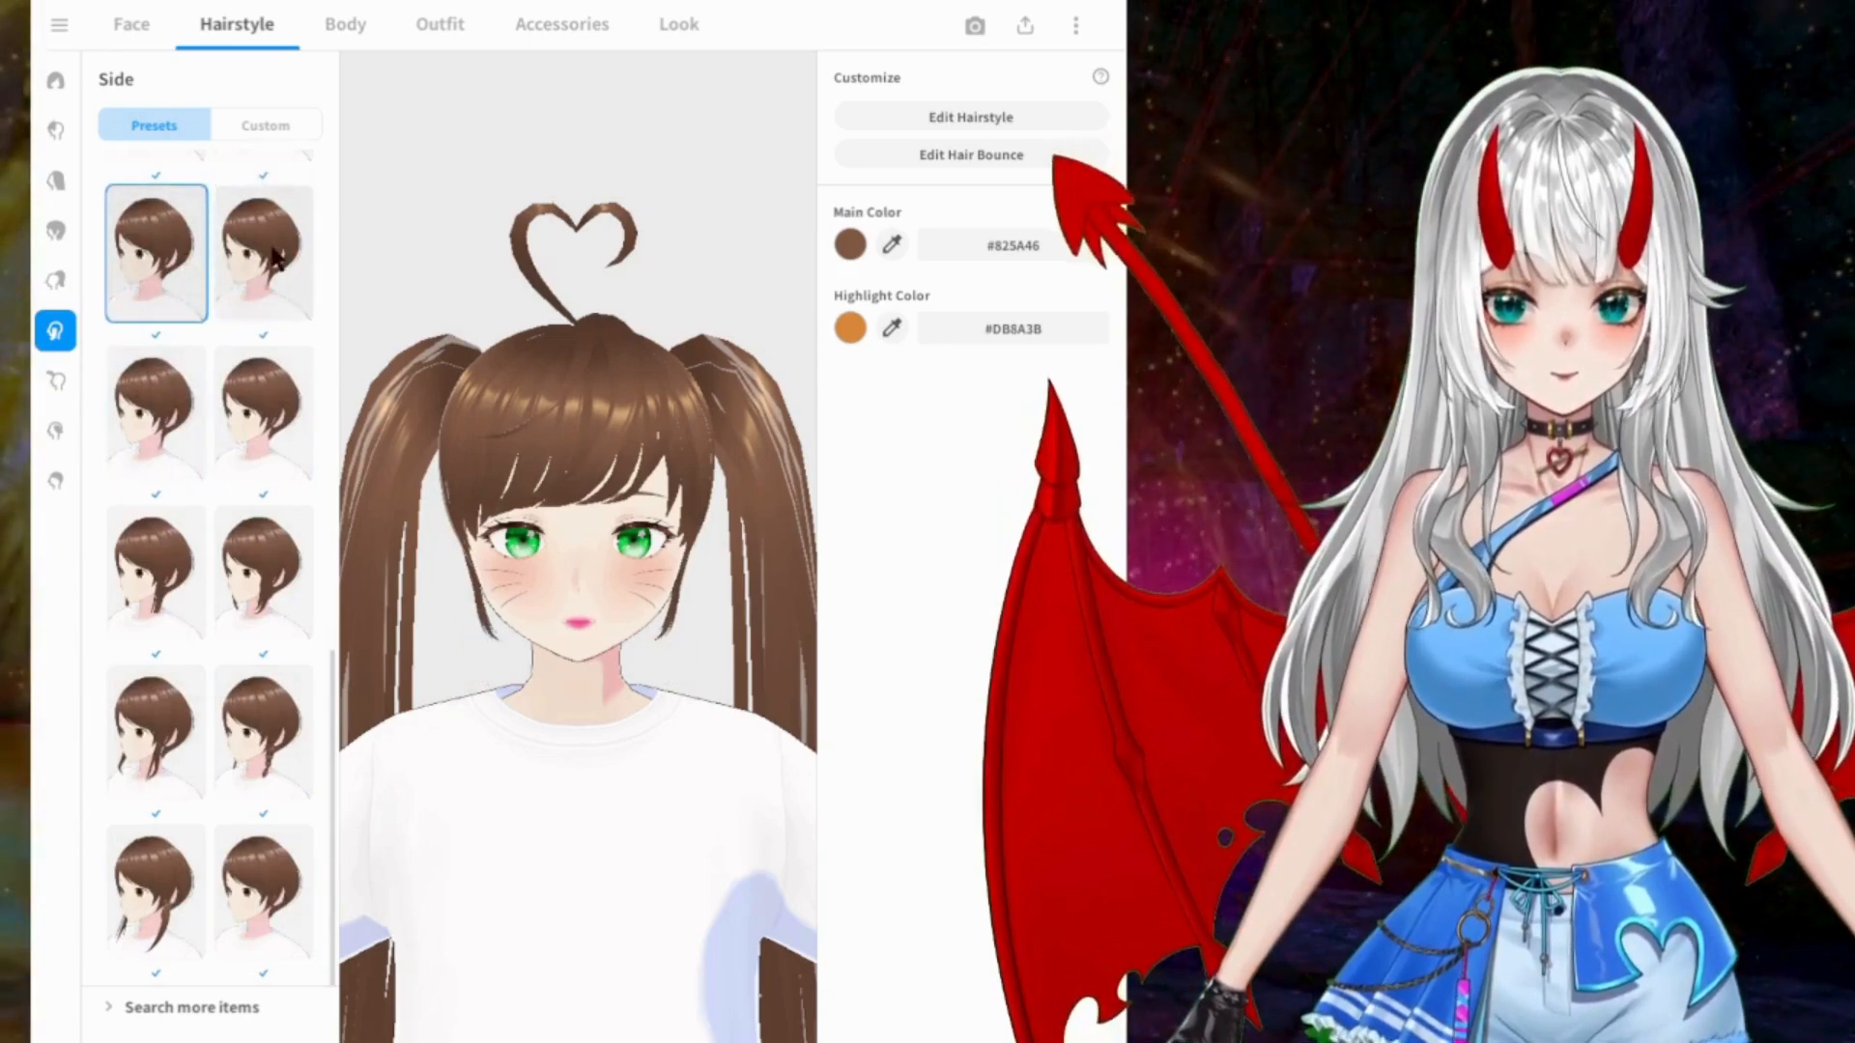
left_click(268, 256)
mouse_move(573, 398)
left_mouse_down()
mouse_move(499, 390)
mouse_move(547, 402)
left_mouse_up()
left_click(184, 261)
left_click_drag(386, 329, 426, 299)
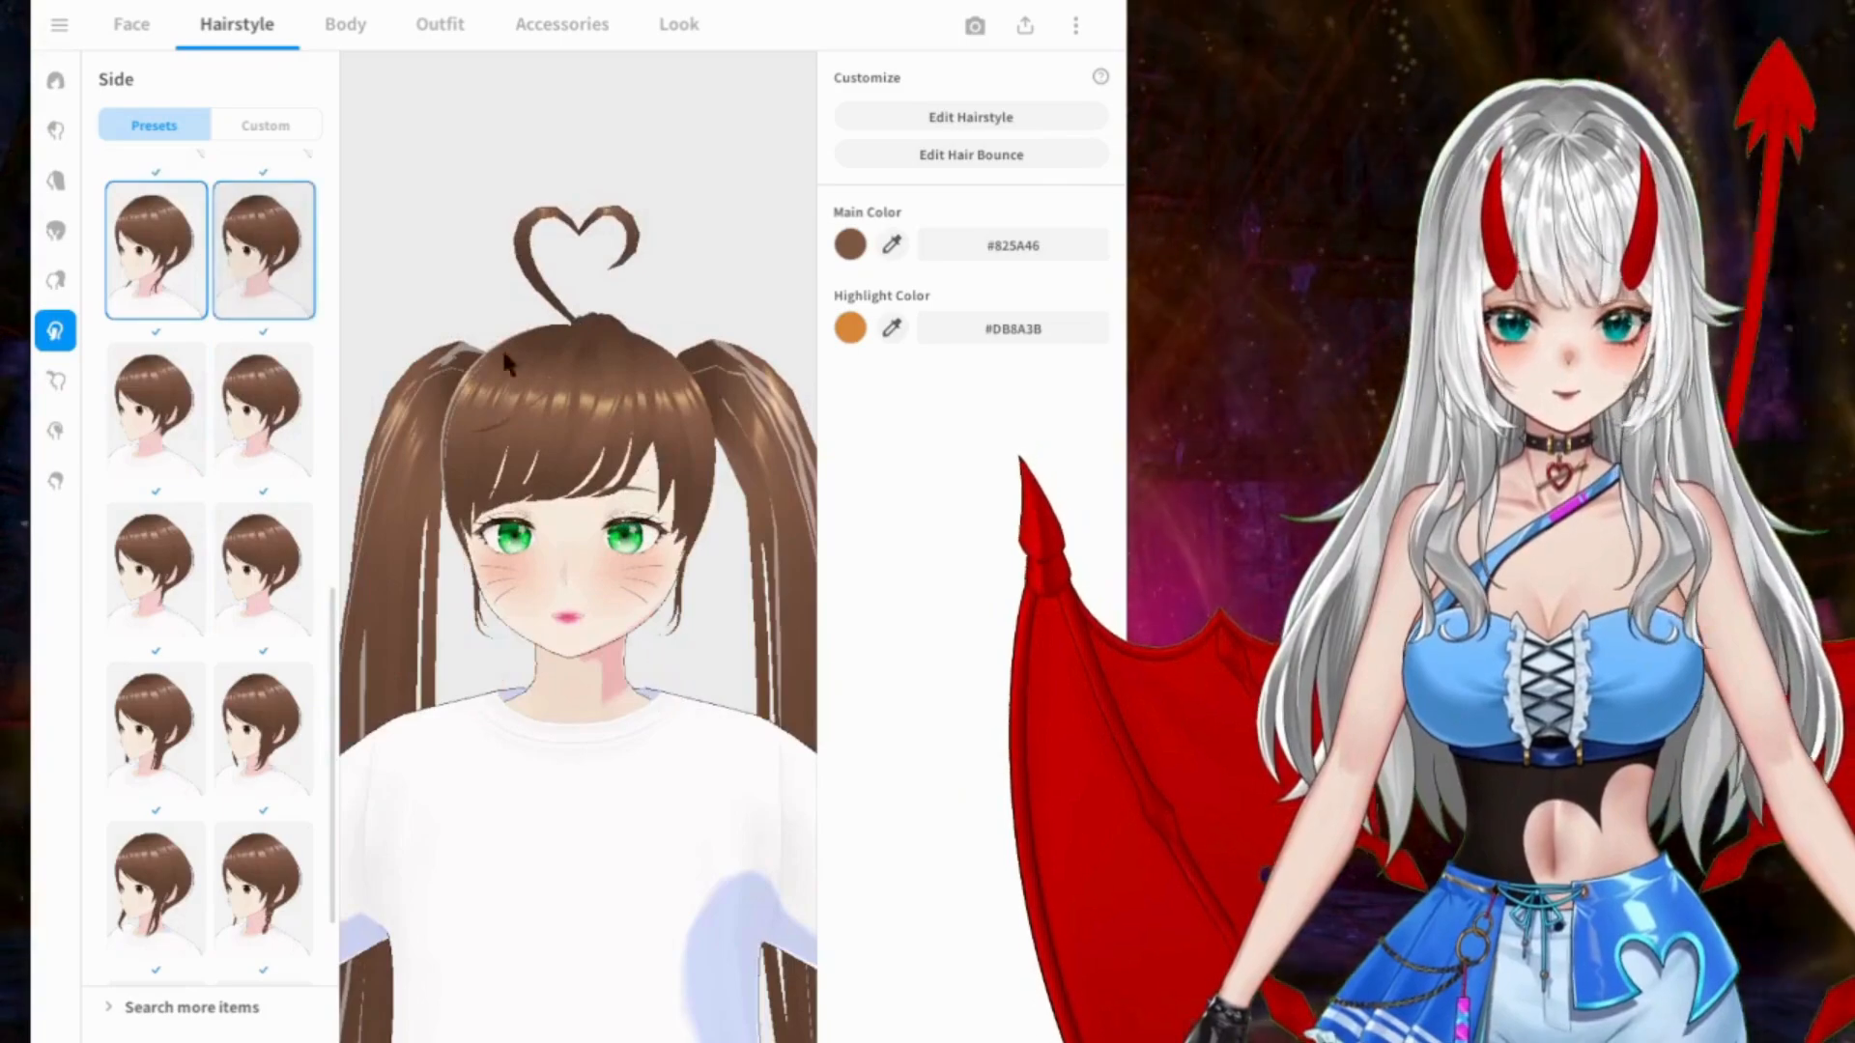
Step: Try a reddish brown, #BA5522, as the hair's main color
left_click(851, 242)
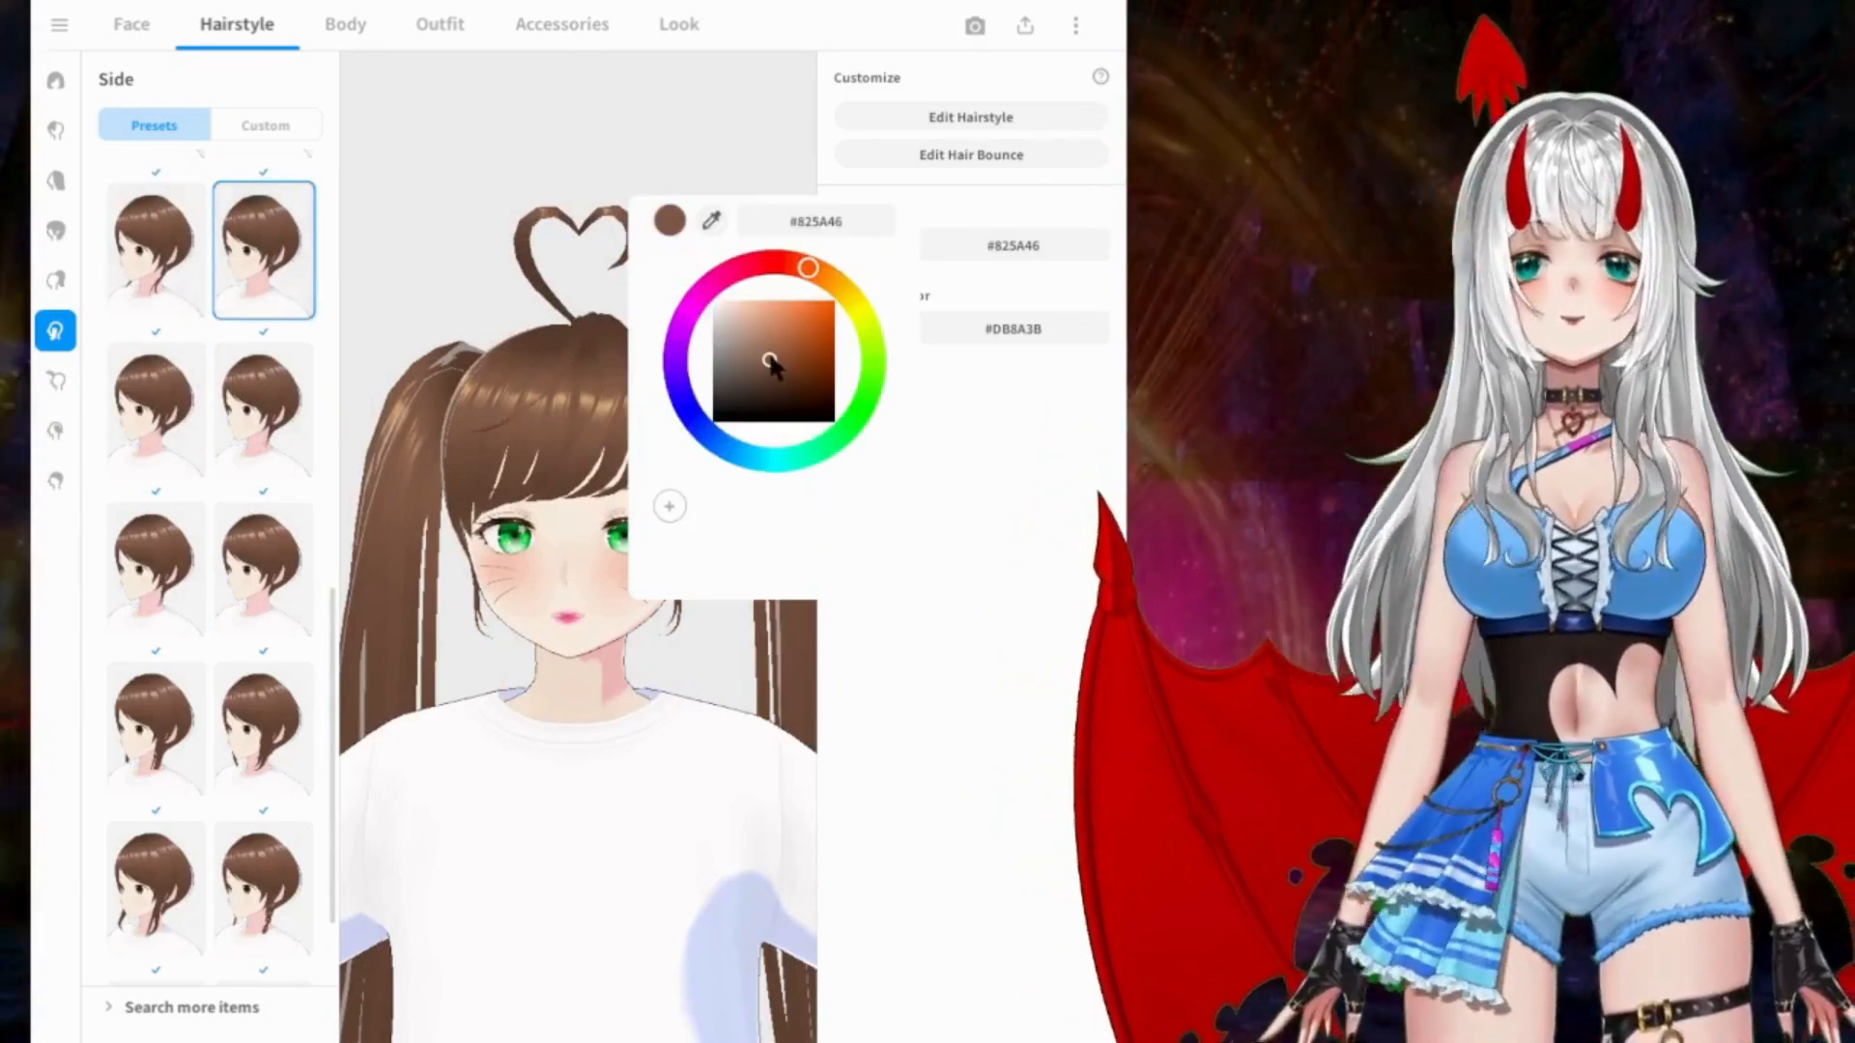
left_click_drag(796, 354, 801, 343)
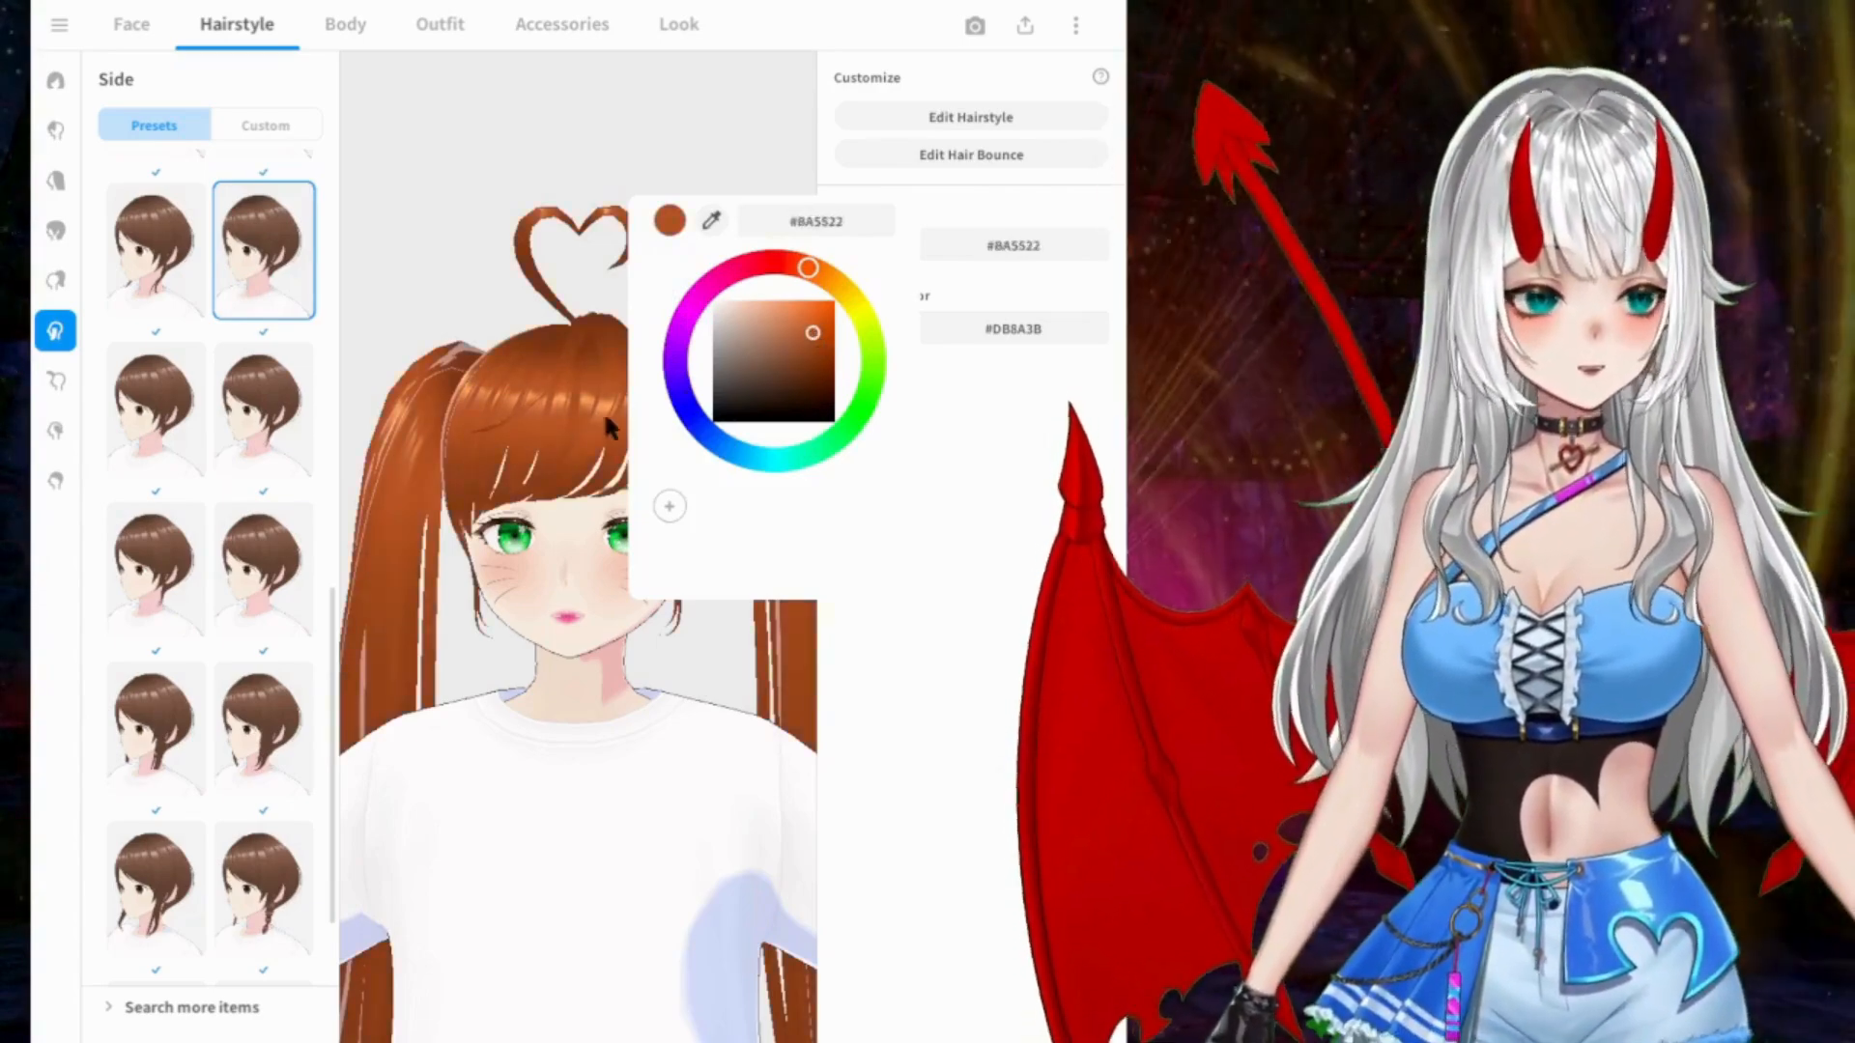
left_click(531, 386)
Step: Set the hair's main color to turquoise #00FCD0
left_click(849, 248)
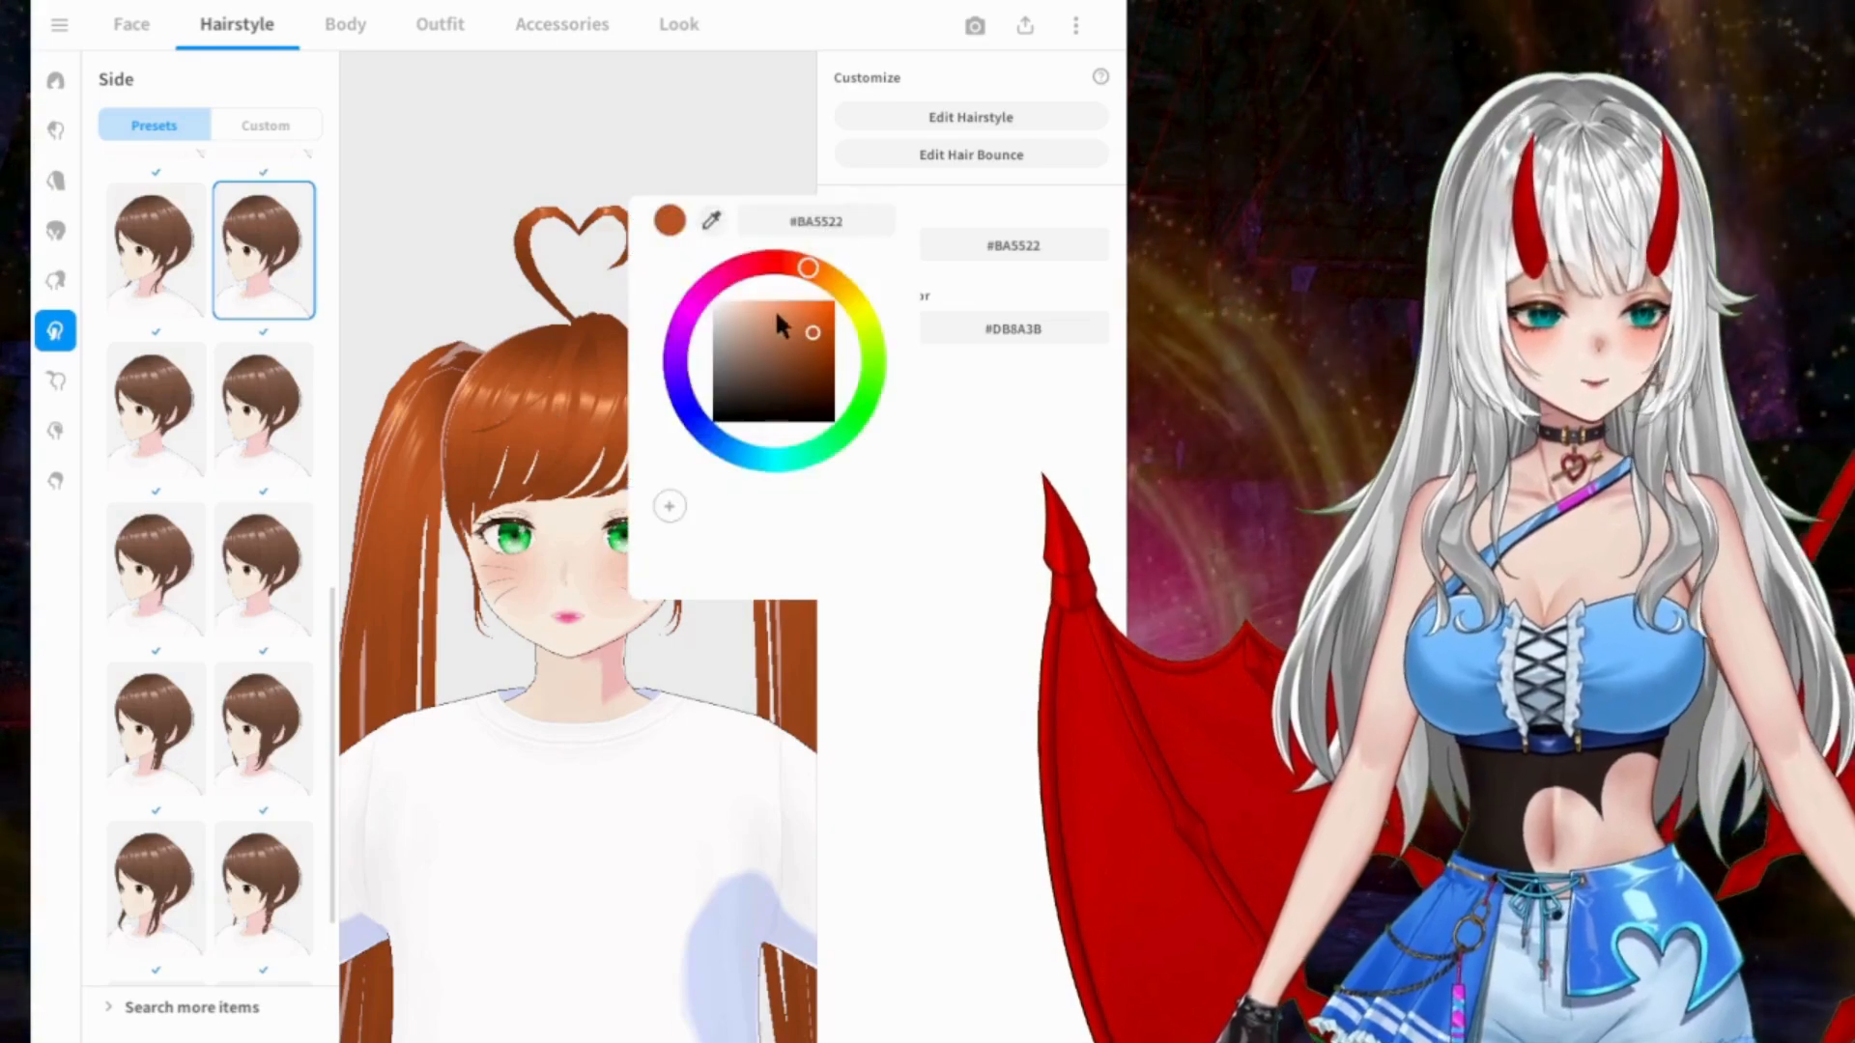
left_click(757, 263)
mouse_move(782, 266)
left_mouse_down()
mouse_move(860, 359)
mouse_move(862, 329)
mouse_move(787, 318)
mouse_move(869, 289)
mouse_move(800, 302)
mouse_move(866, 299)
mouse_move(879, 402)
mouse_move(843, 466)
mouse_move(801, 490)
mouse_move(818, 485)
mouse_move(682, 484)
mouse_move(738, 524)
mouse_move(762, 510)
mouse_move(729, 509)
mouse_move(833, 531)
mouse_move(801, 541)
left_mouse_up()
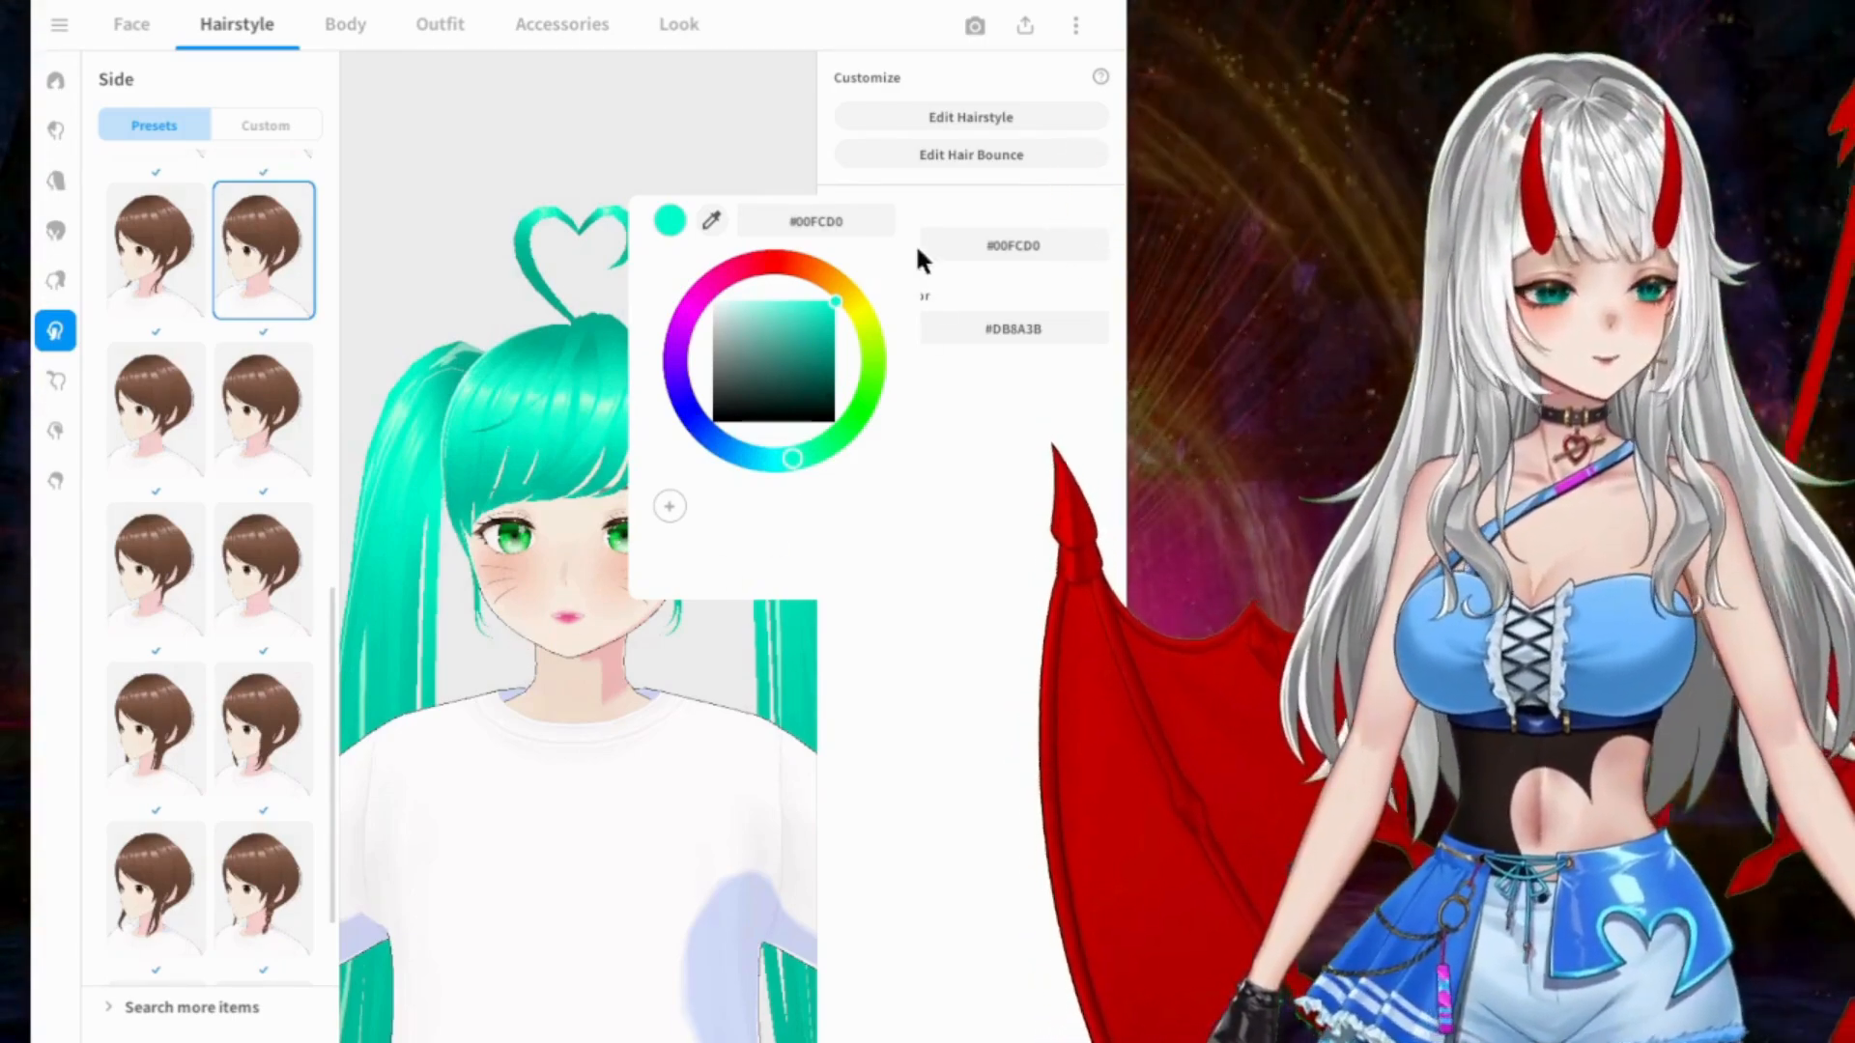
left_click(982, 471)
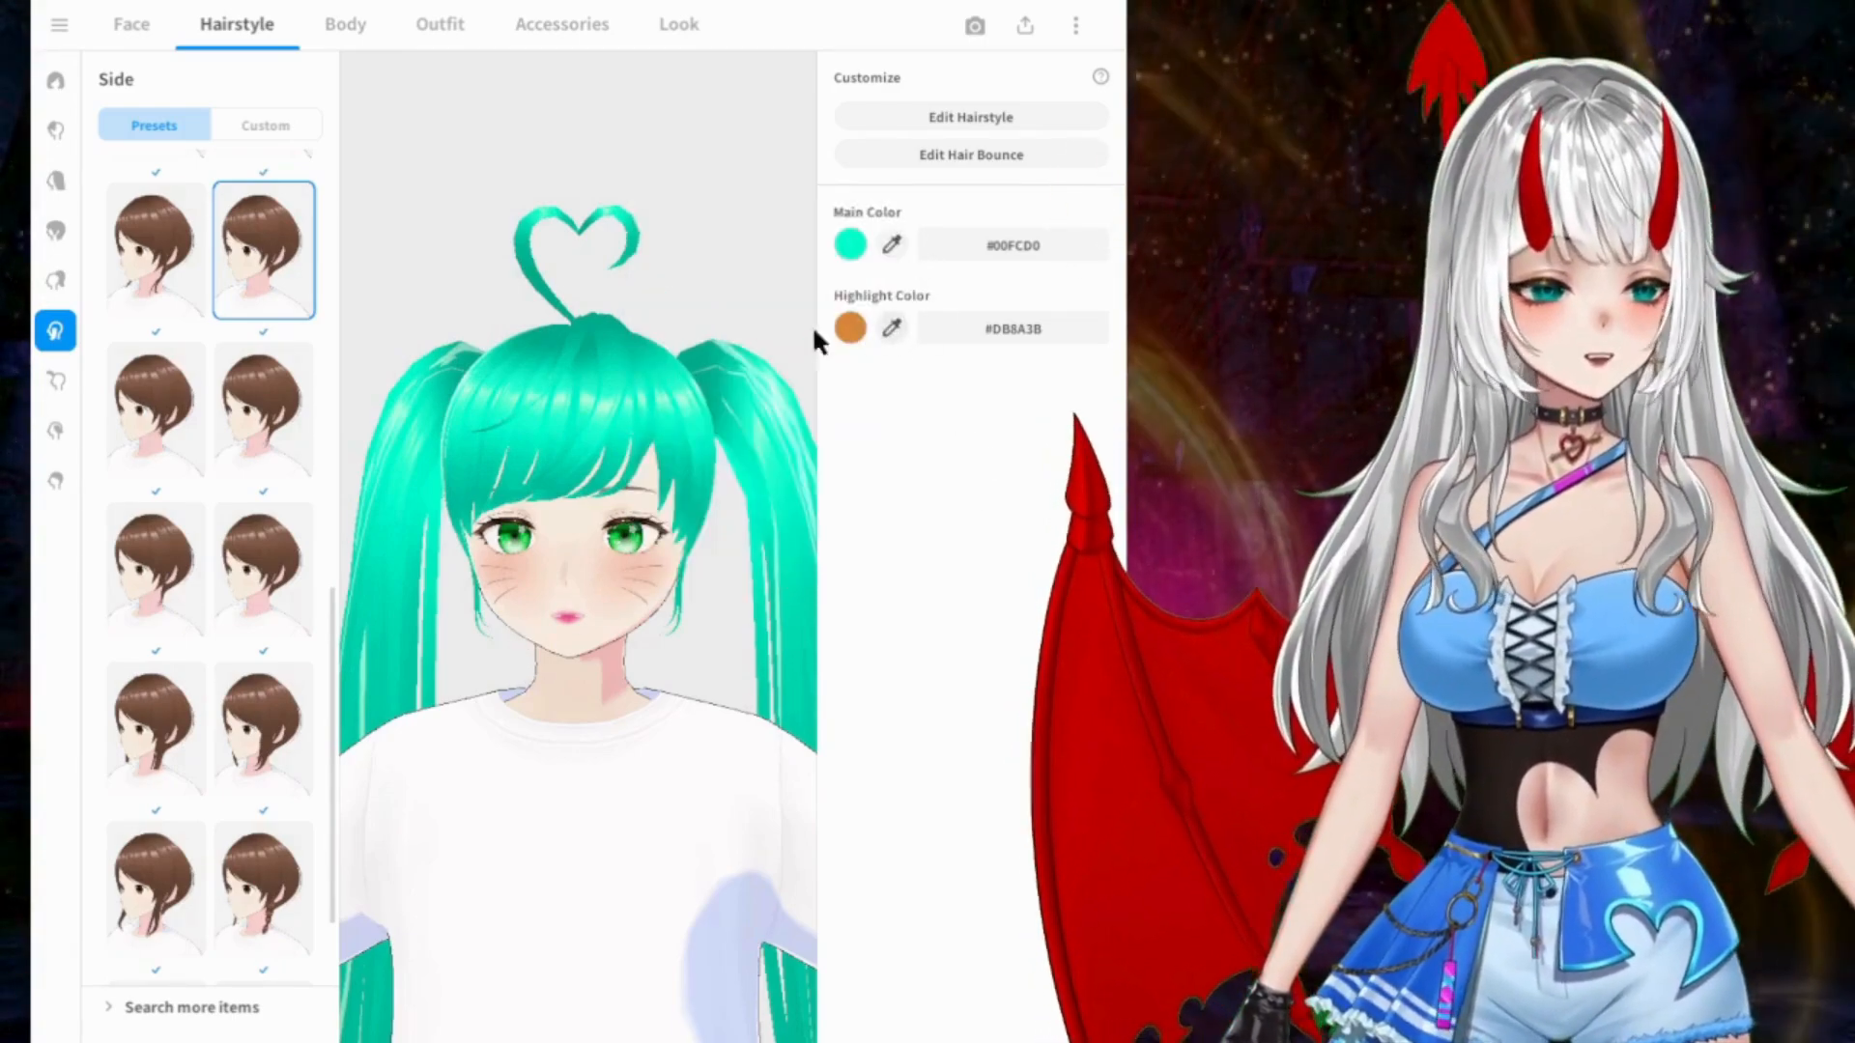
Step: Try pink #FF00B7 as the hair's highlight color and settle on turquoise #00FFDC
left_click(850, 328)
mouse_move(827, 359)
left_mouse_down()
mouse_move(799, 351)
mouse_move(824, 360)
mouse_move(816, 562)
left_mouse_up()
mouse_move(773, 353)
left_mouse_down()
mouse_move(799, 397)
mouse_move(728, 383)
mouse_move(893, 363)
left_mouse_up()
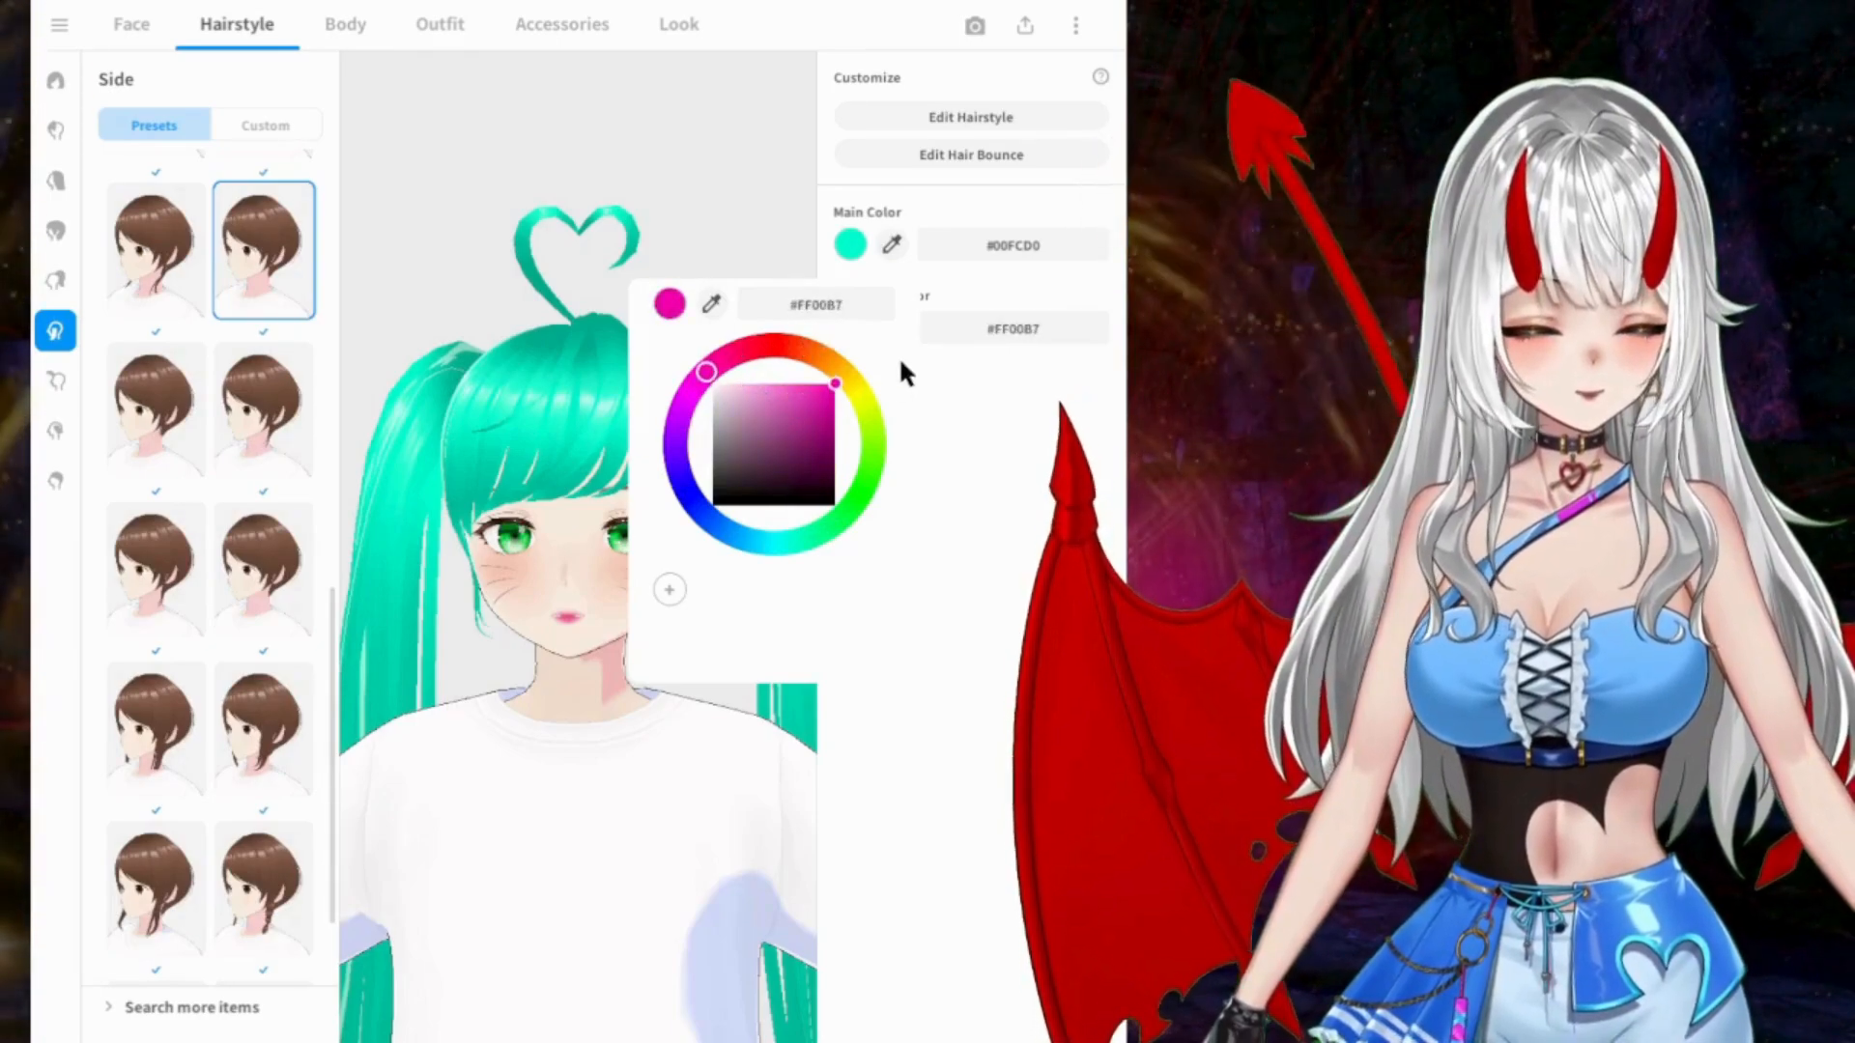
mouse_move(769, 544)
left_mouse_down()
mouse_move(711, 536)
mouse_move(765, 548)
mouse_move(895, 522)
mouse_move(751, 546)
mouse_move(786, 547)
left_mouse_up()
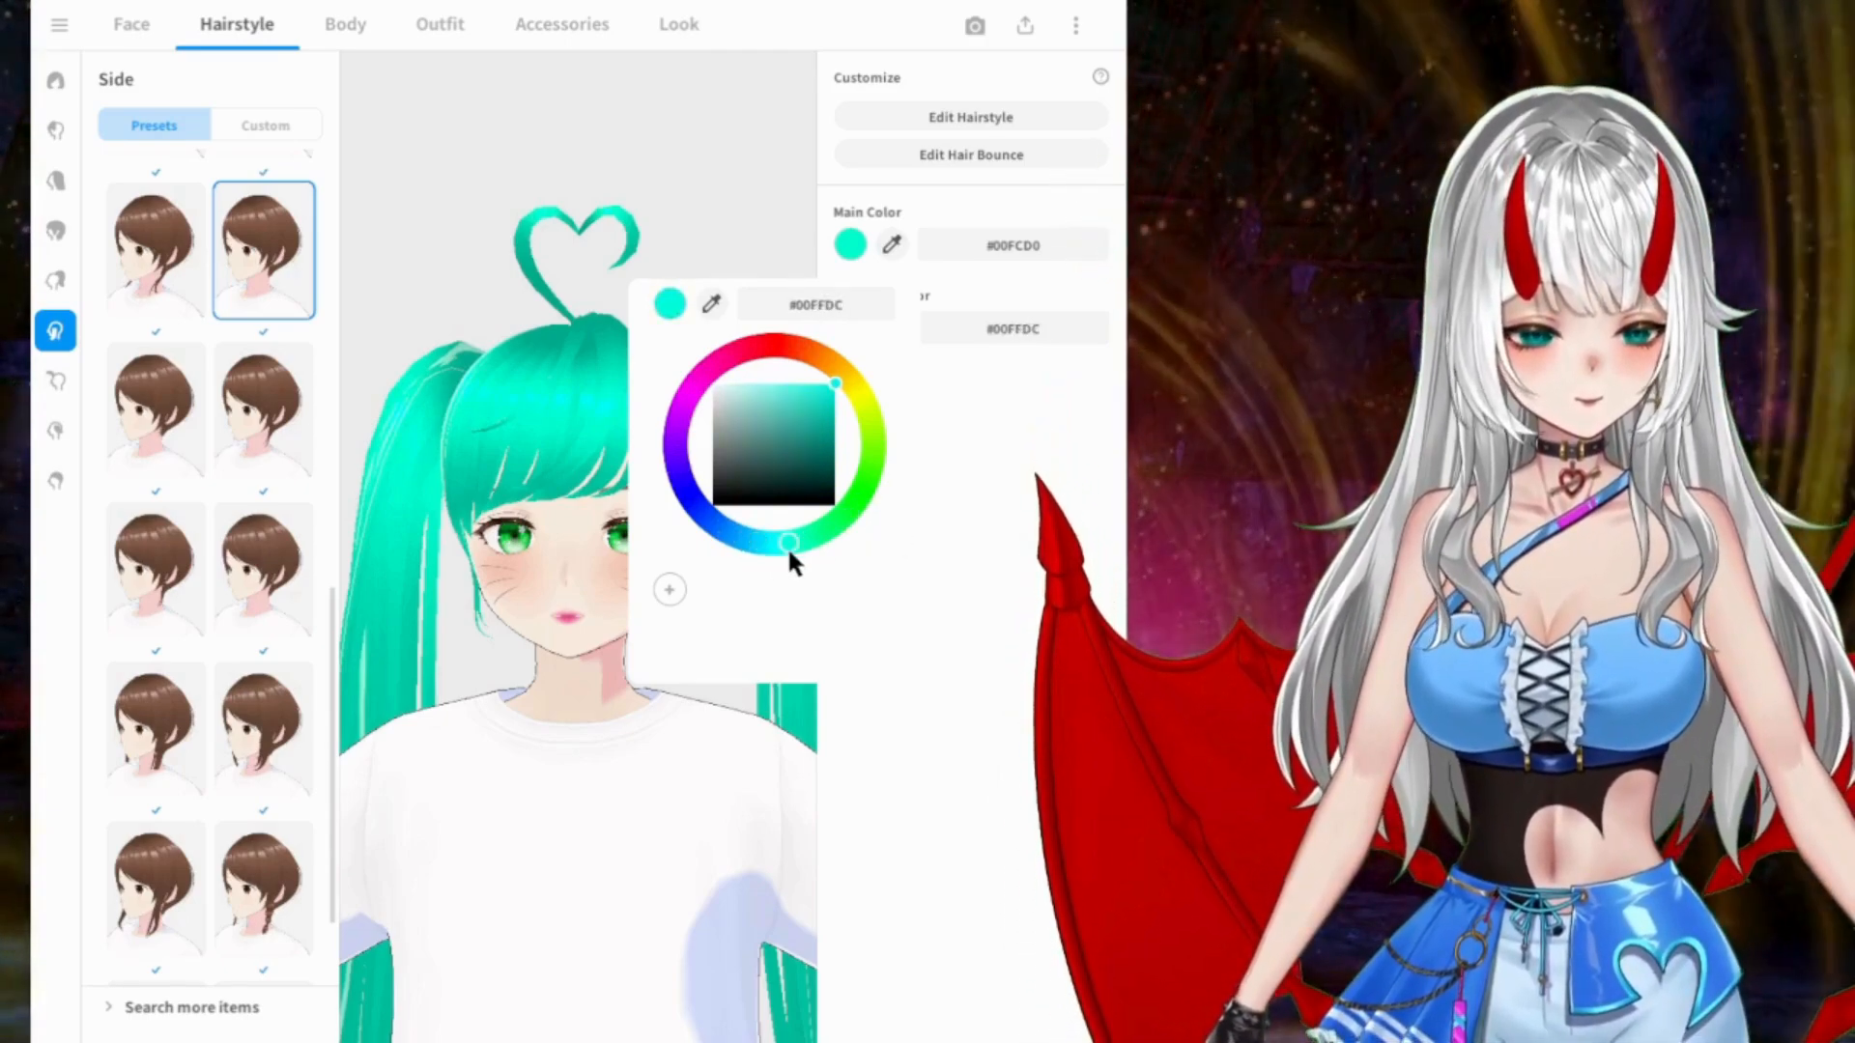
left_click(578, 585)
middle_click_drag(678, 652, 678, 564)
mouse_move(678, 570)
right_mouse_down()
mouse_move(655, 550)
mouse_move(514, 546)
mouse_move(717, 541)
mouse_move(661, 553)
right_mouse_up()
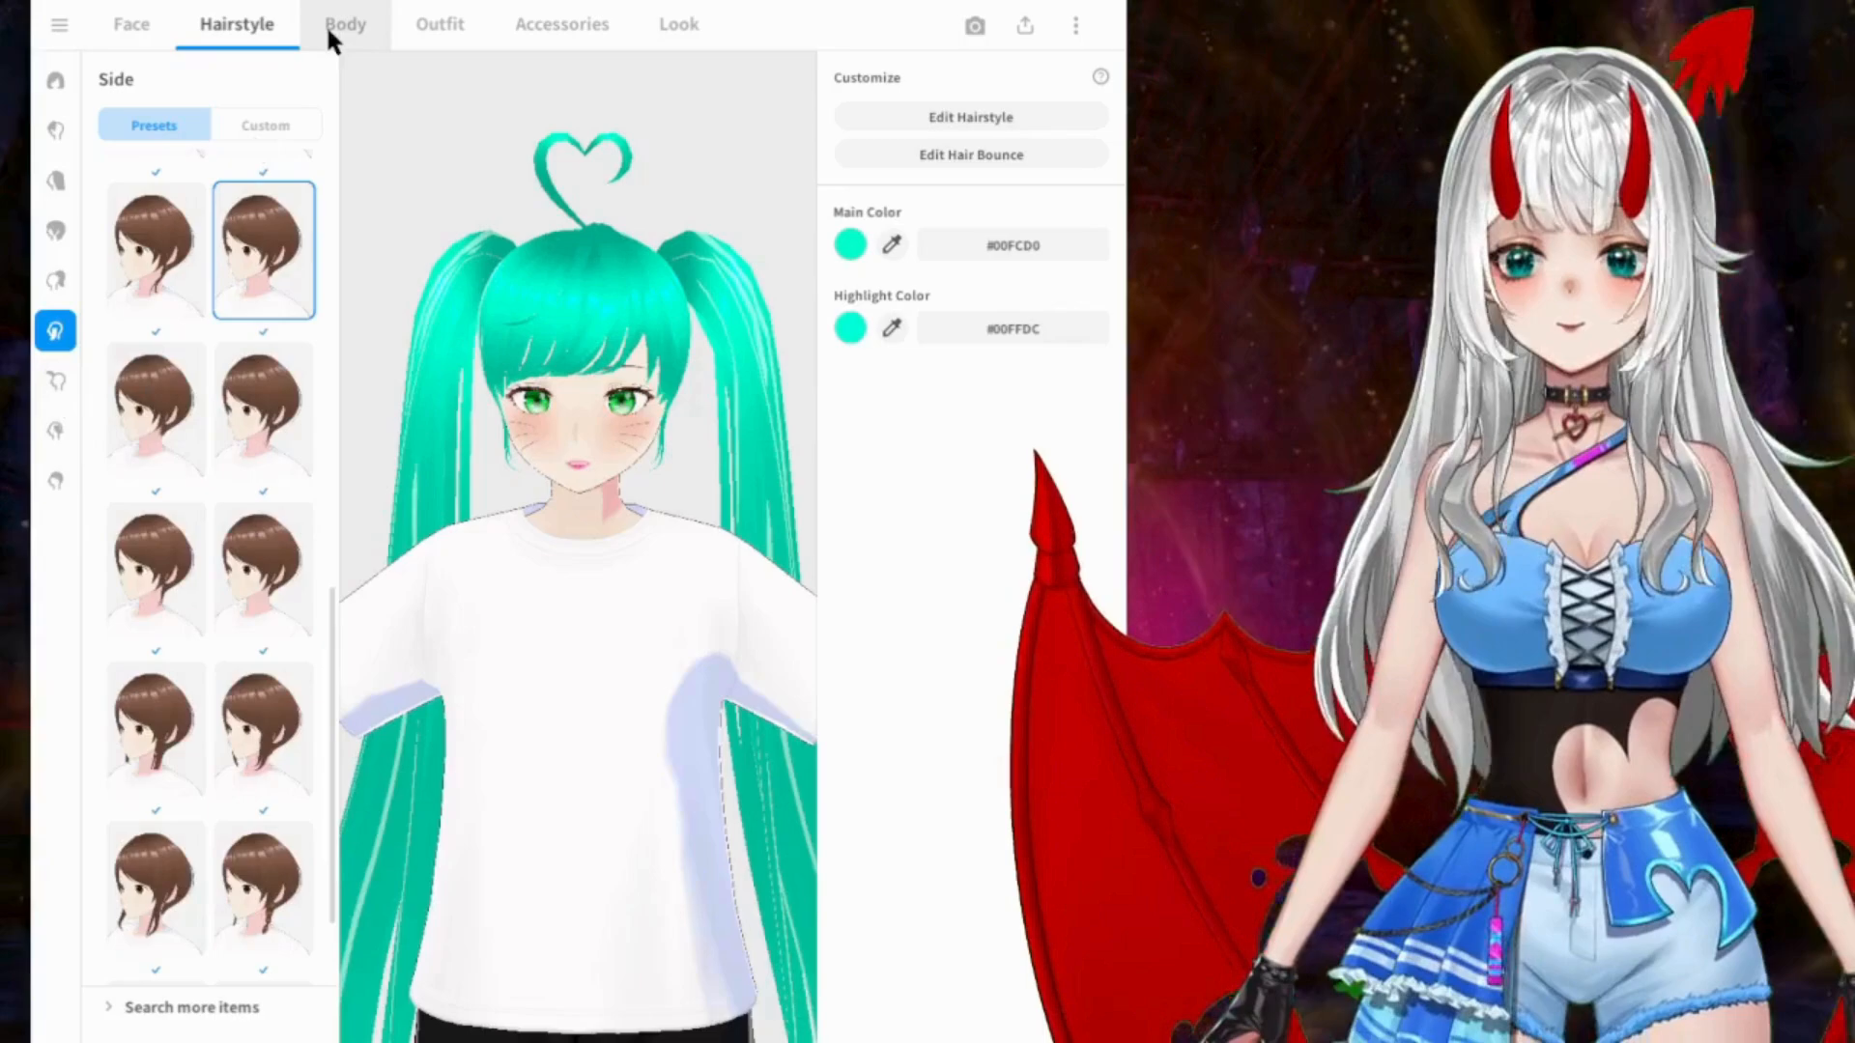
Step: Check the custom items for Base Hair and browse the Extra ones, such as horns and headsets
left_click(55, 482)
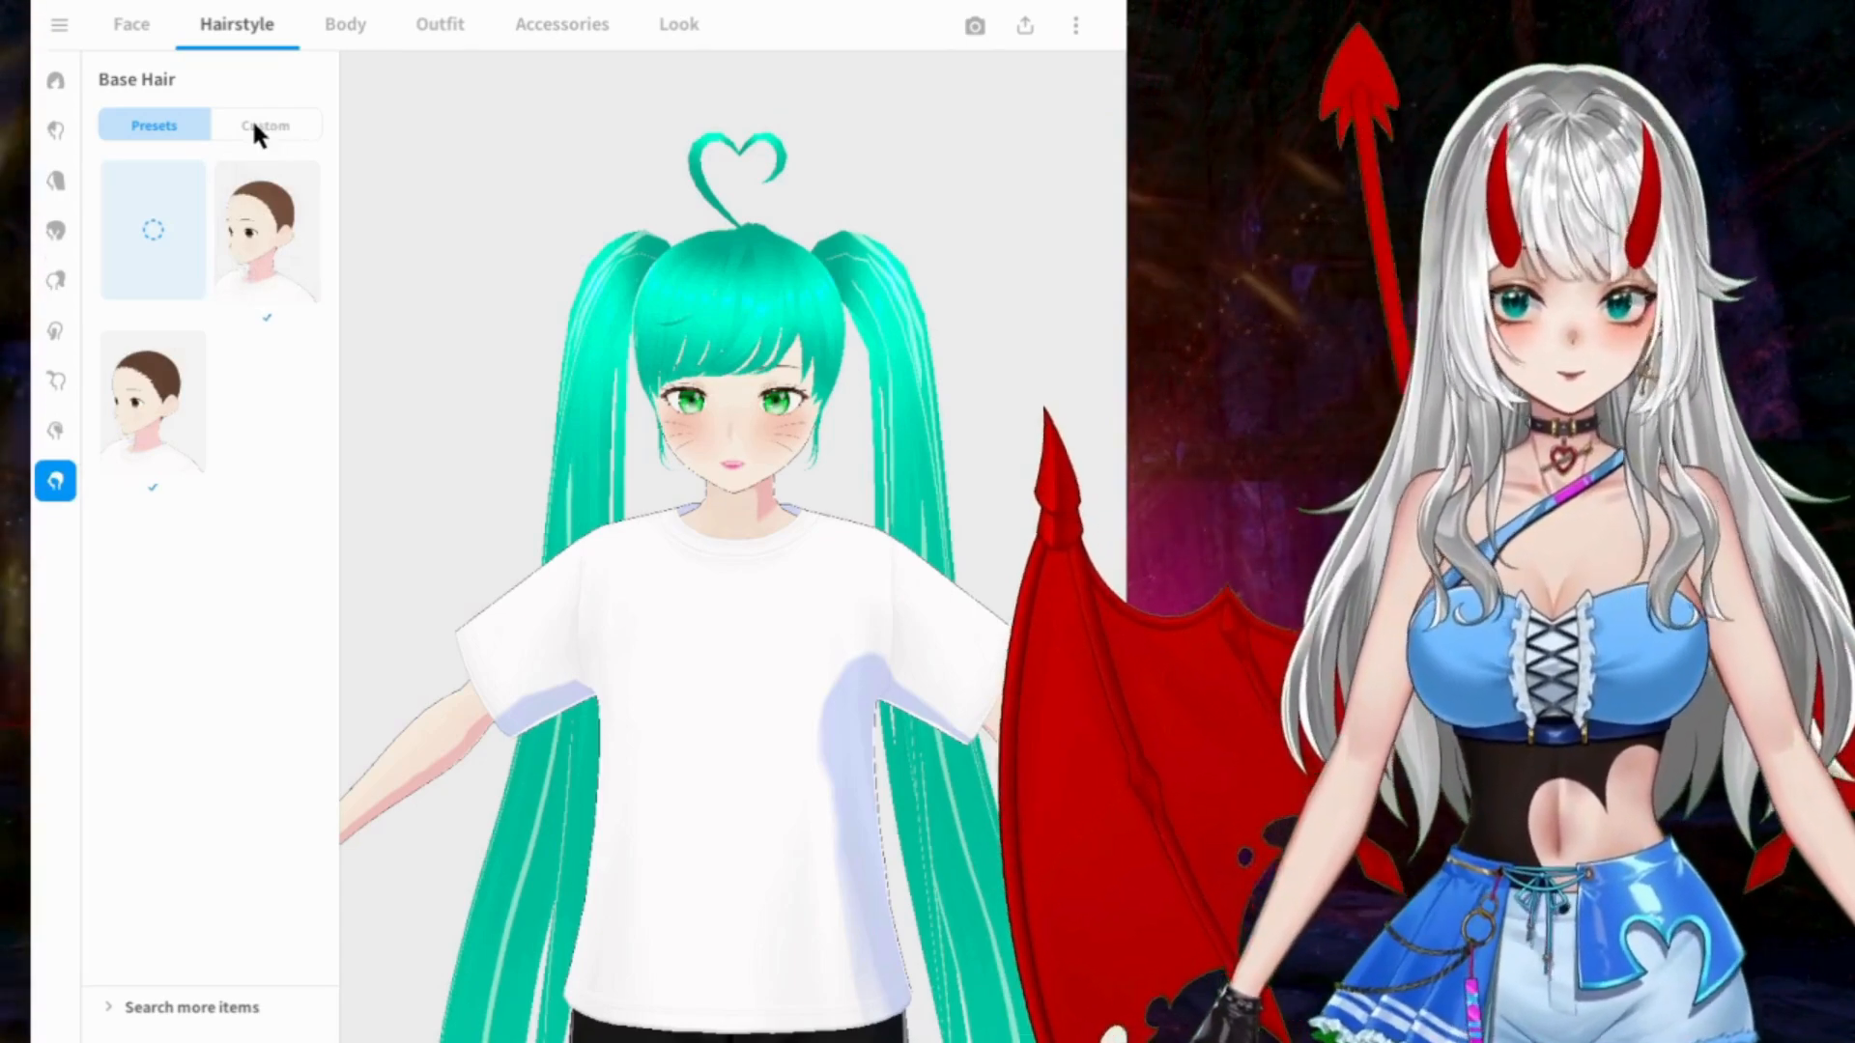
left_click(251, 129)
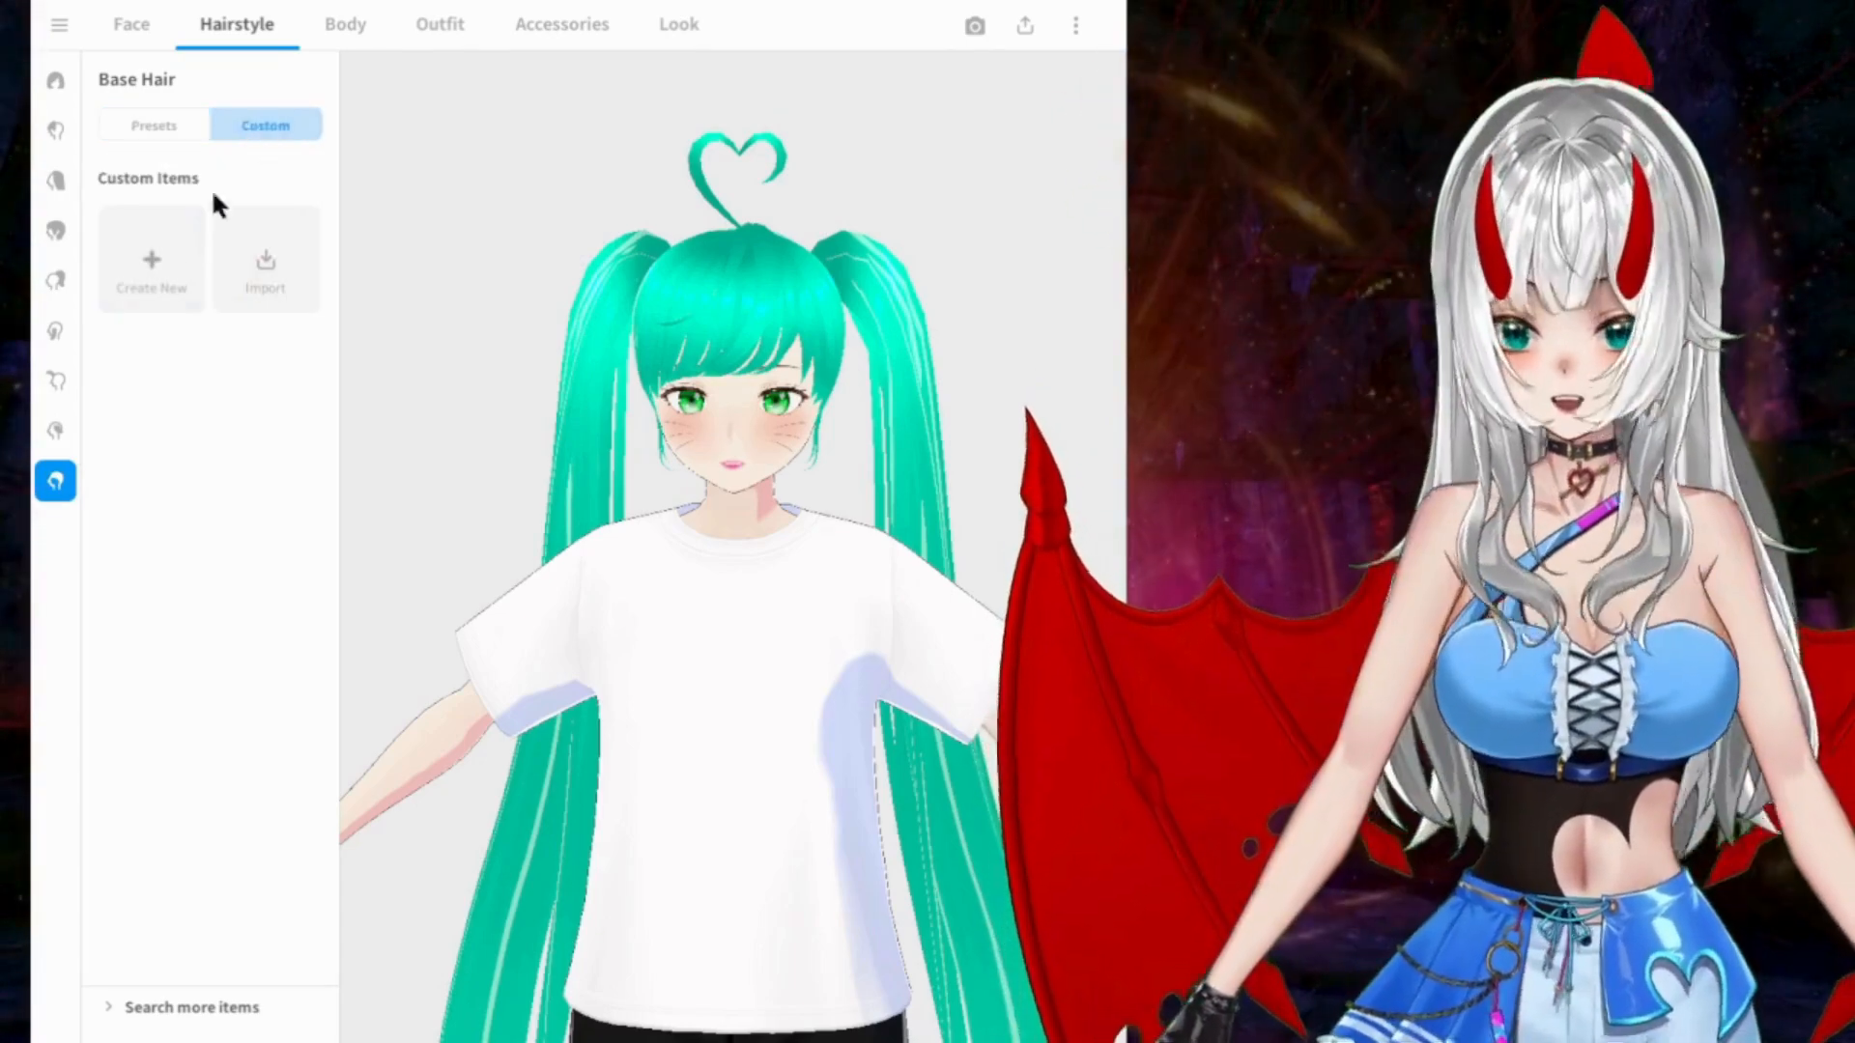
left_click(54, 432)
left_click(264, 124)
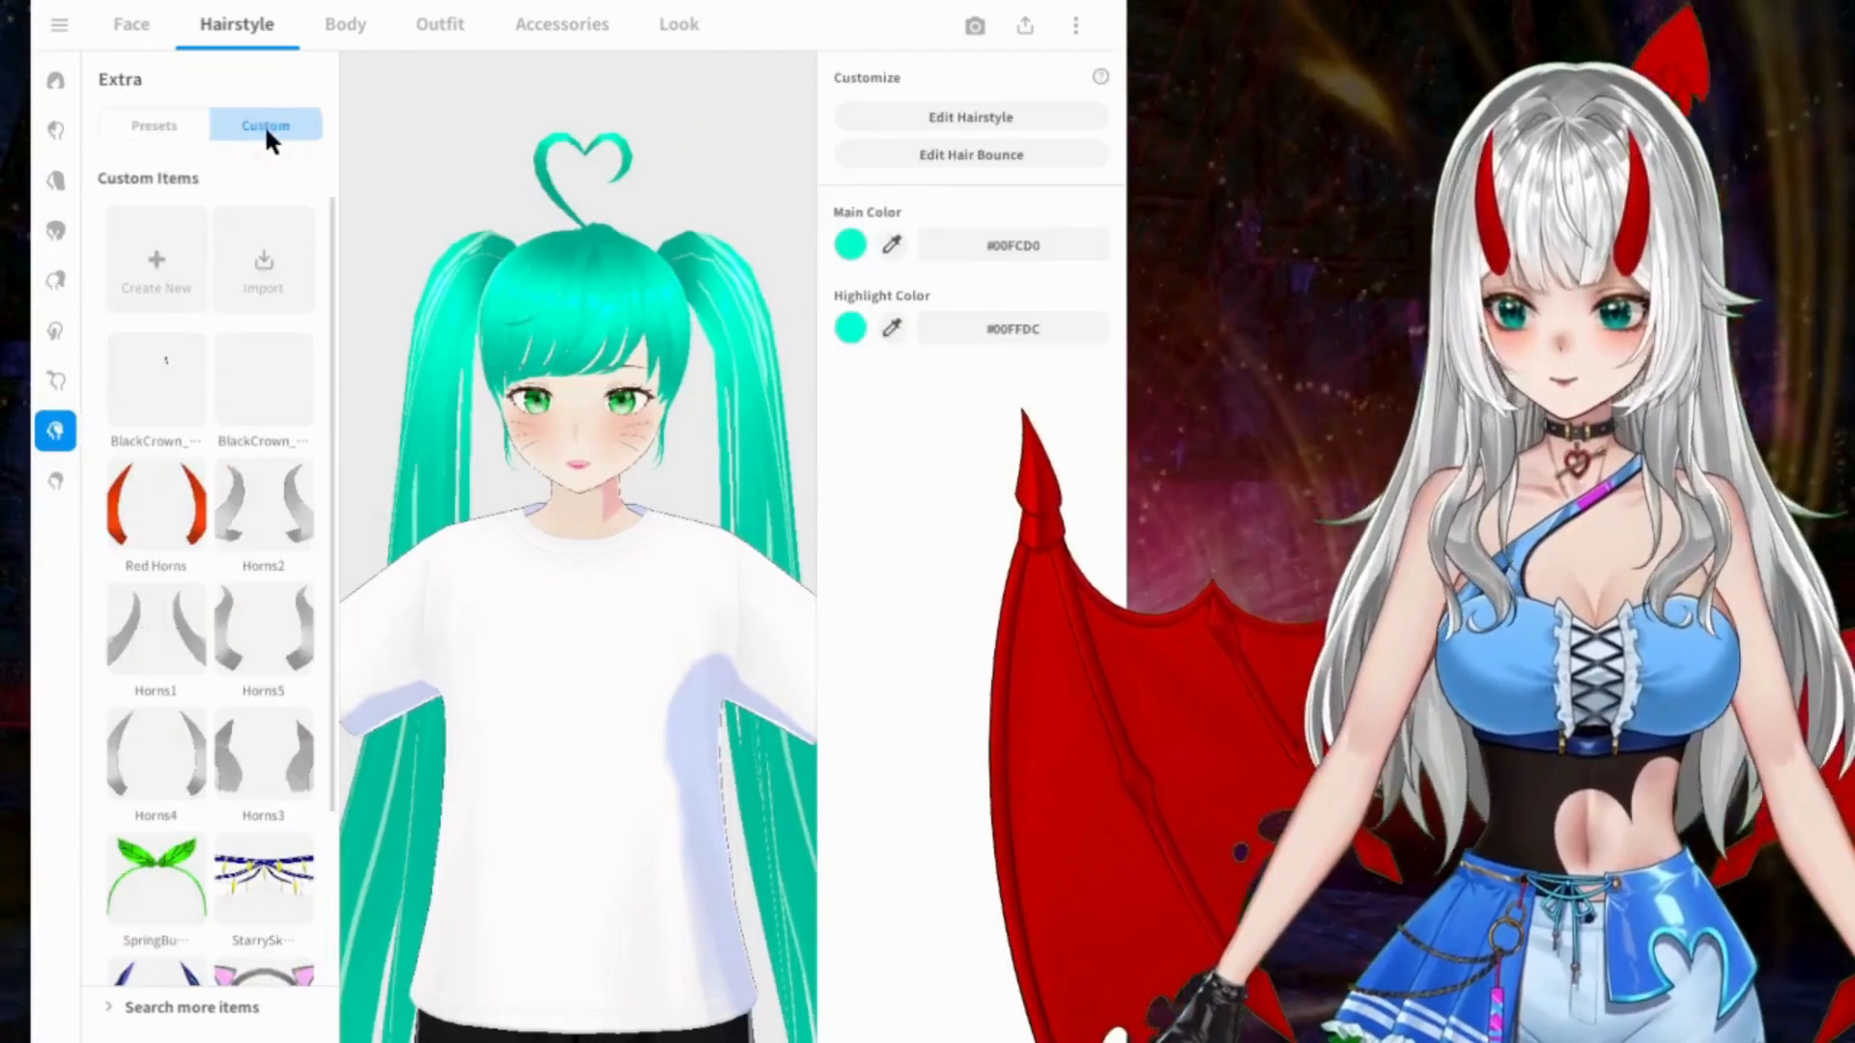
scroll(282, 357, "down", 2)
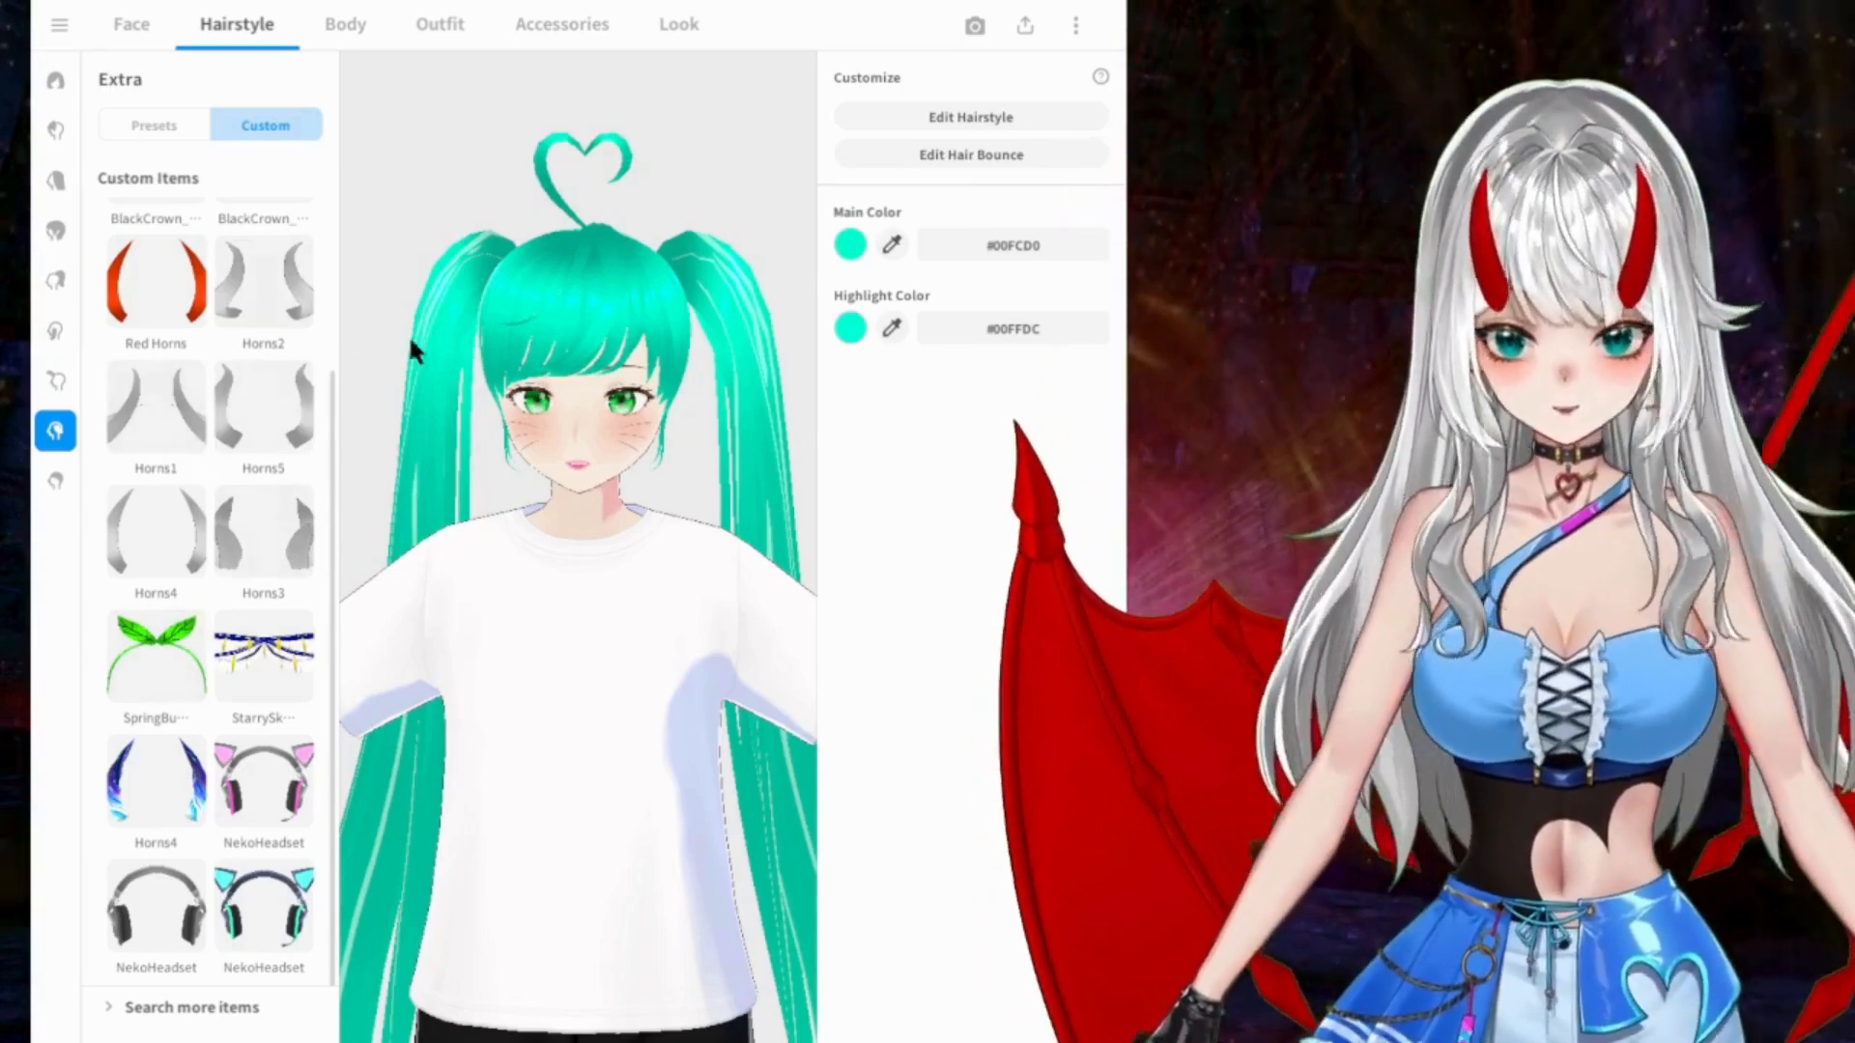
Step: Try the custom Ahoge item with the blue flower hair ornament and undo it
left_click(58, 383)
left_click(280, 126)
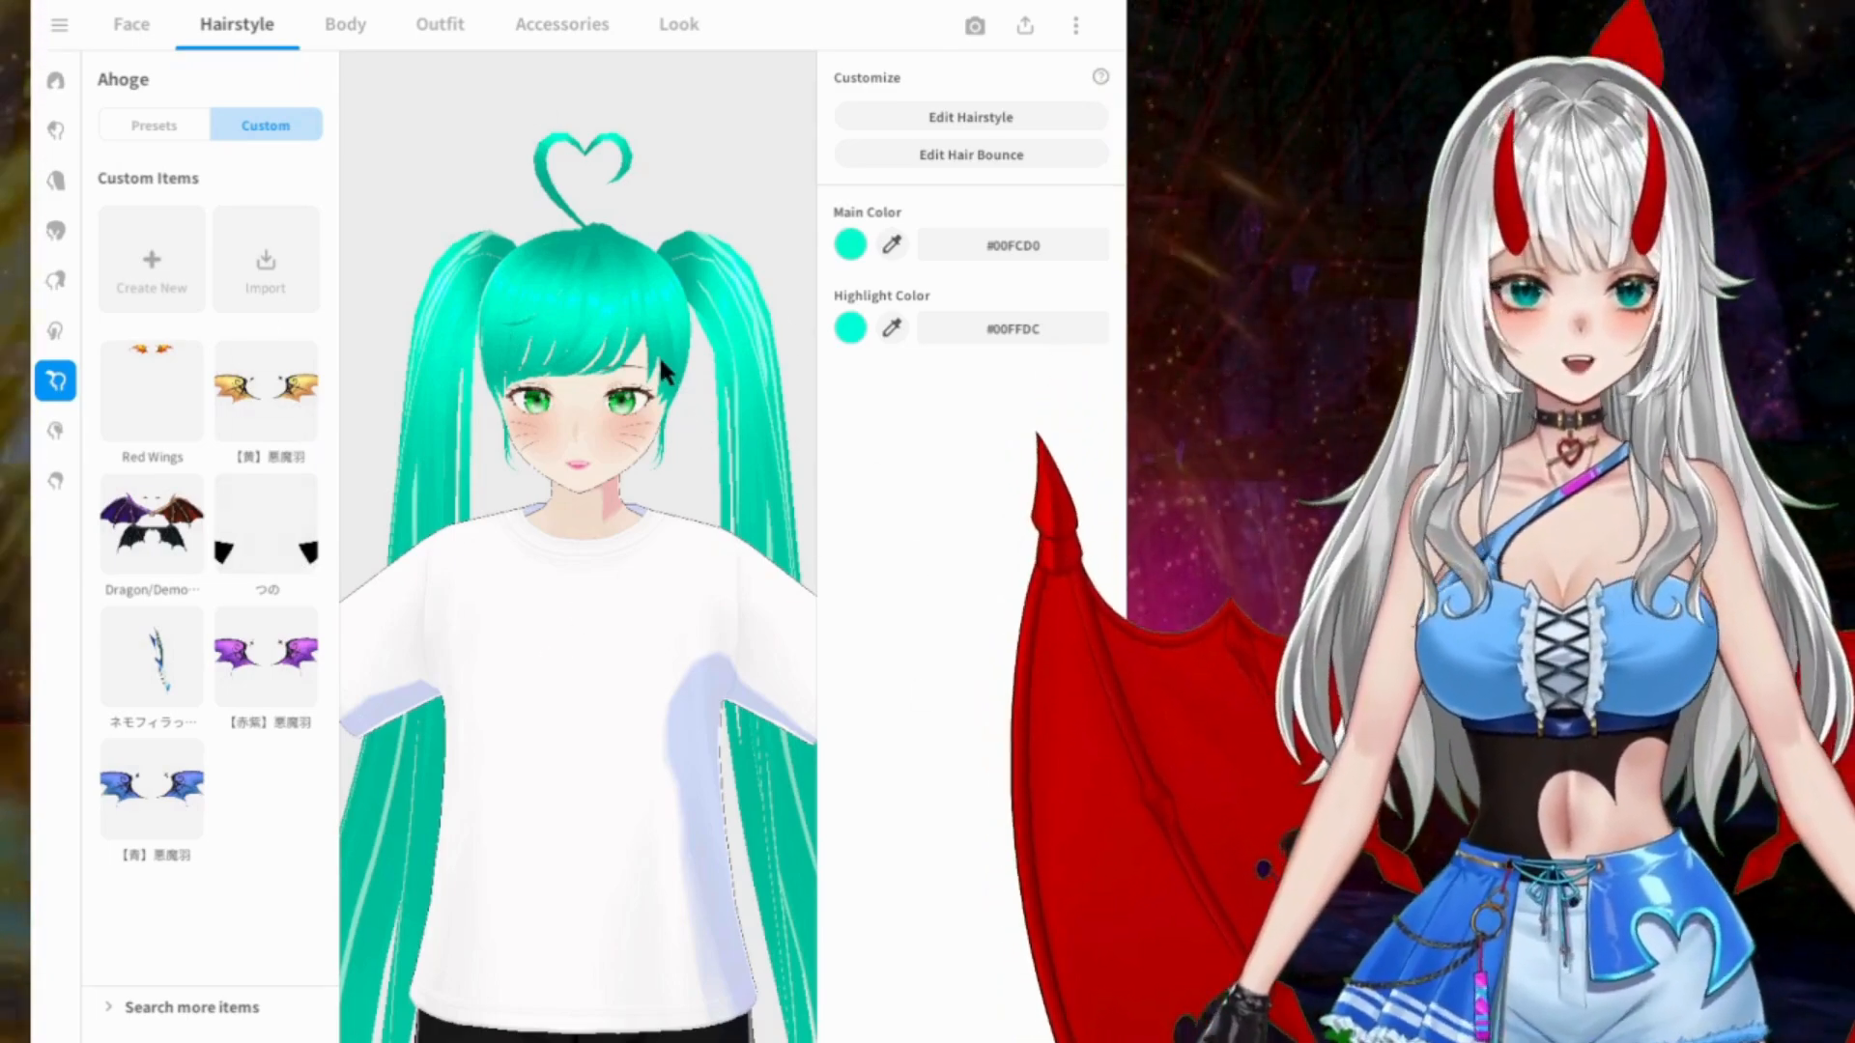
scroll(609, 359, "down", 3)
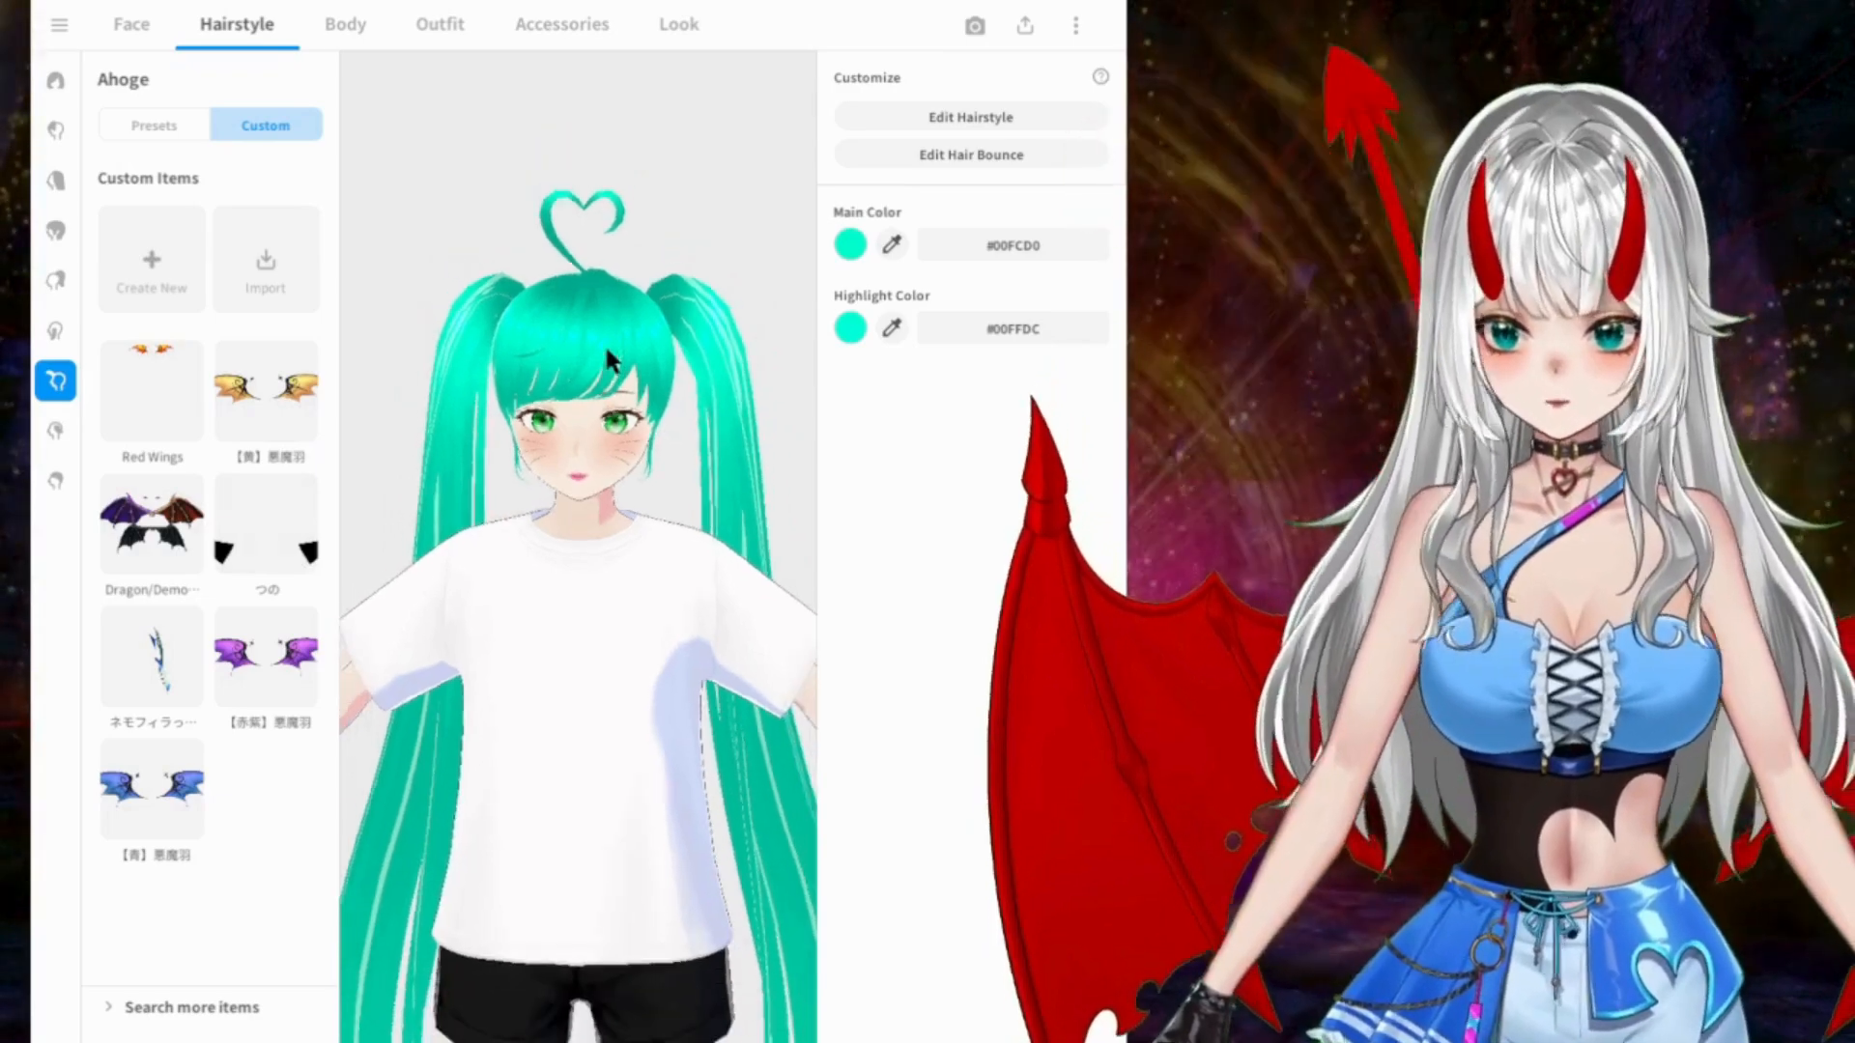
middle_click_drag(650, 501, 654, 458)
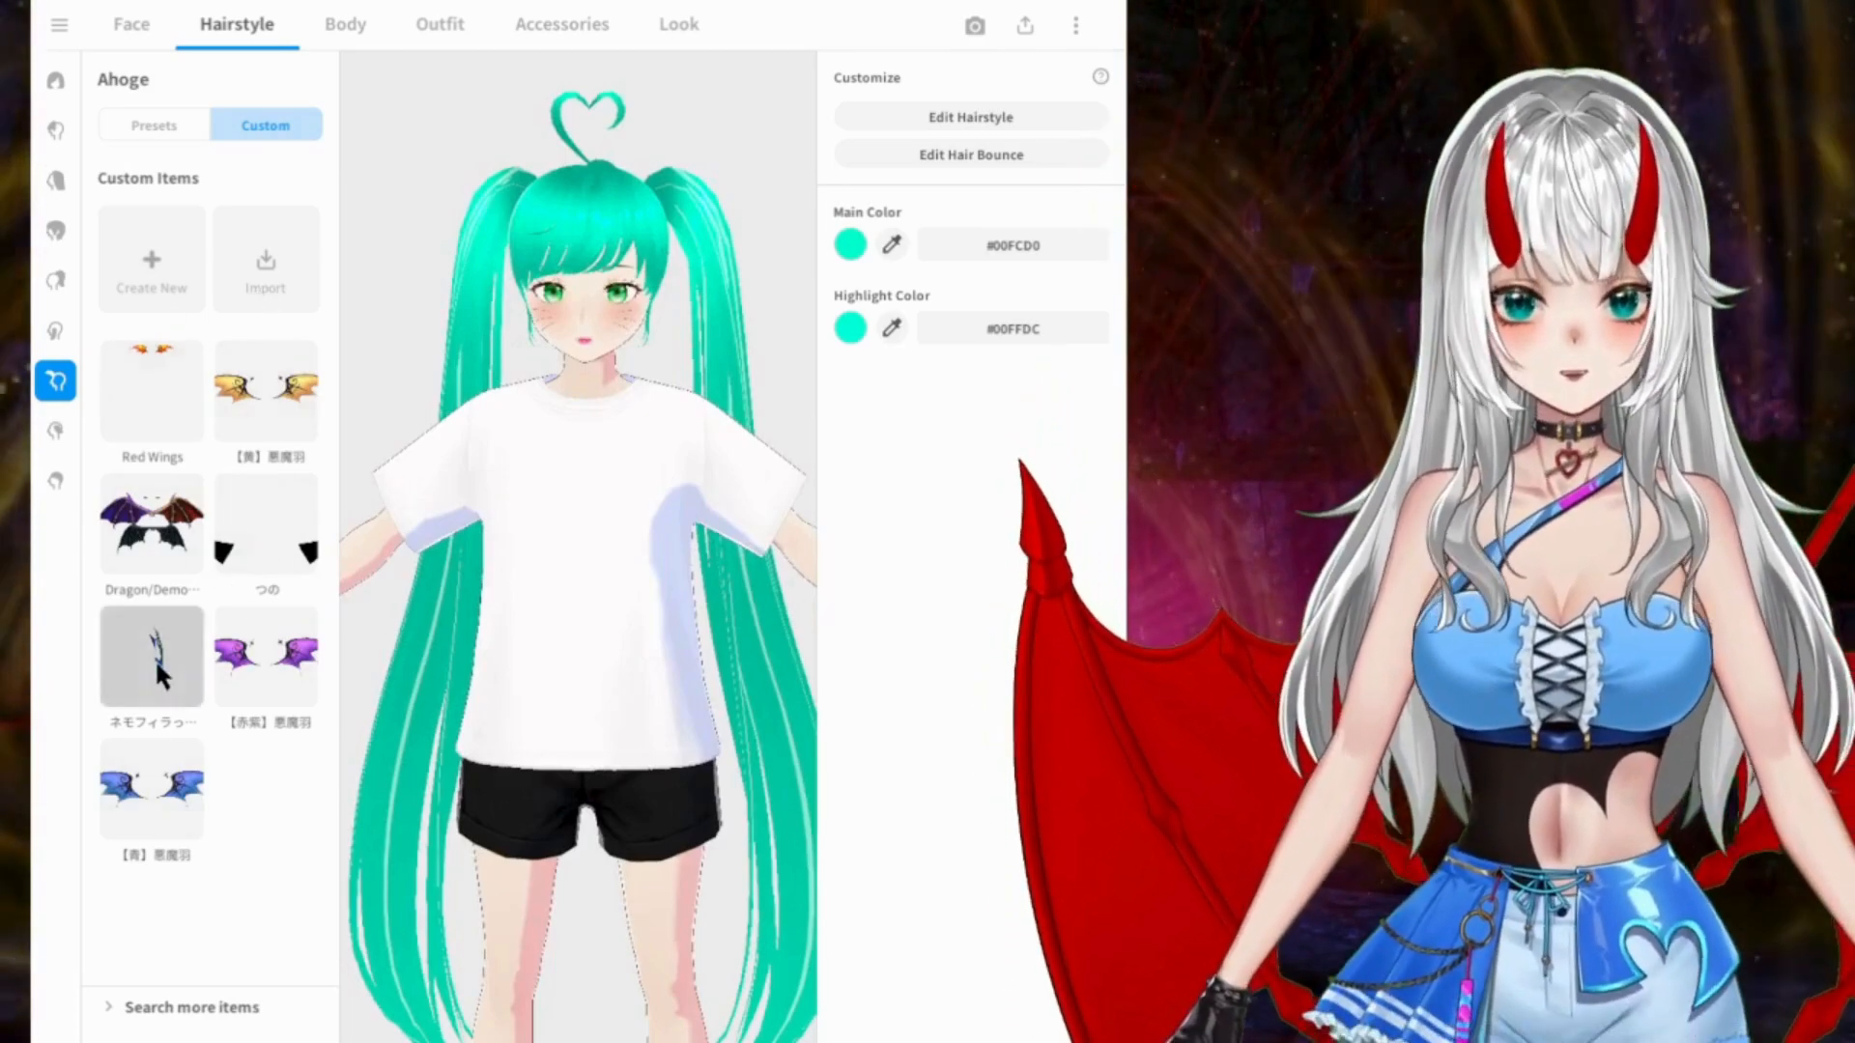
left_click(155, 658)
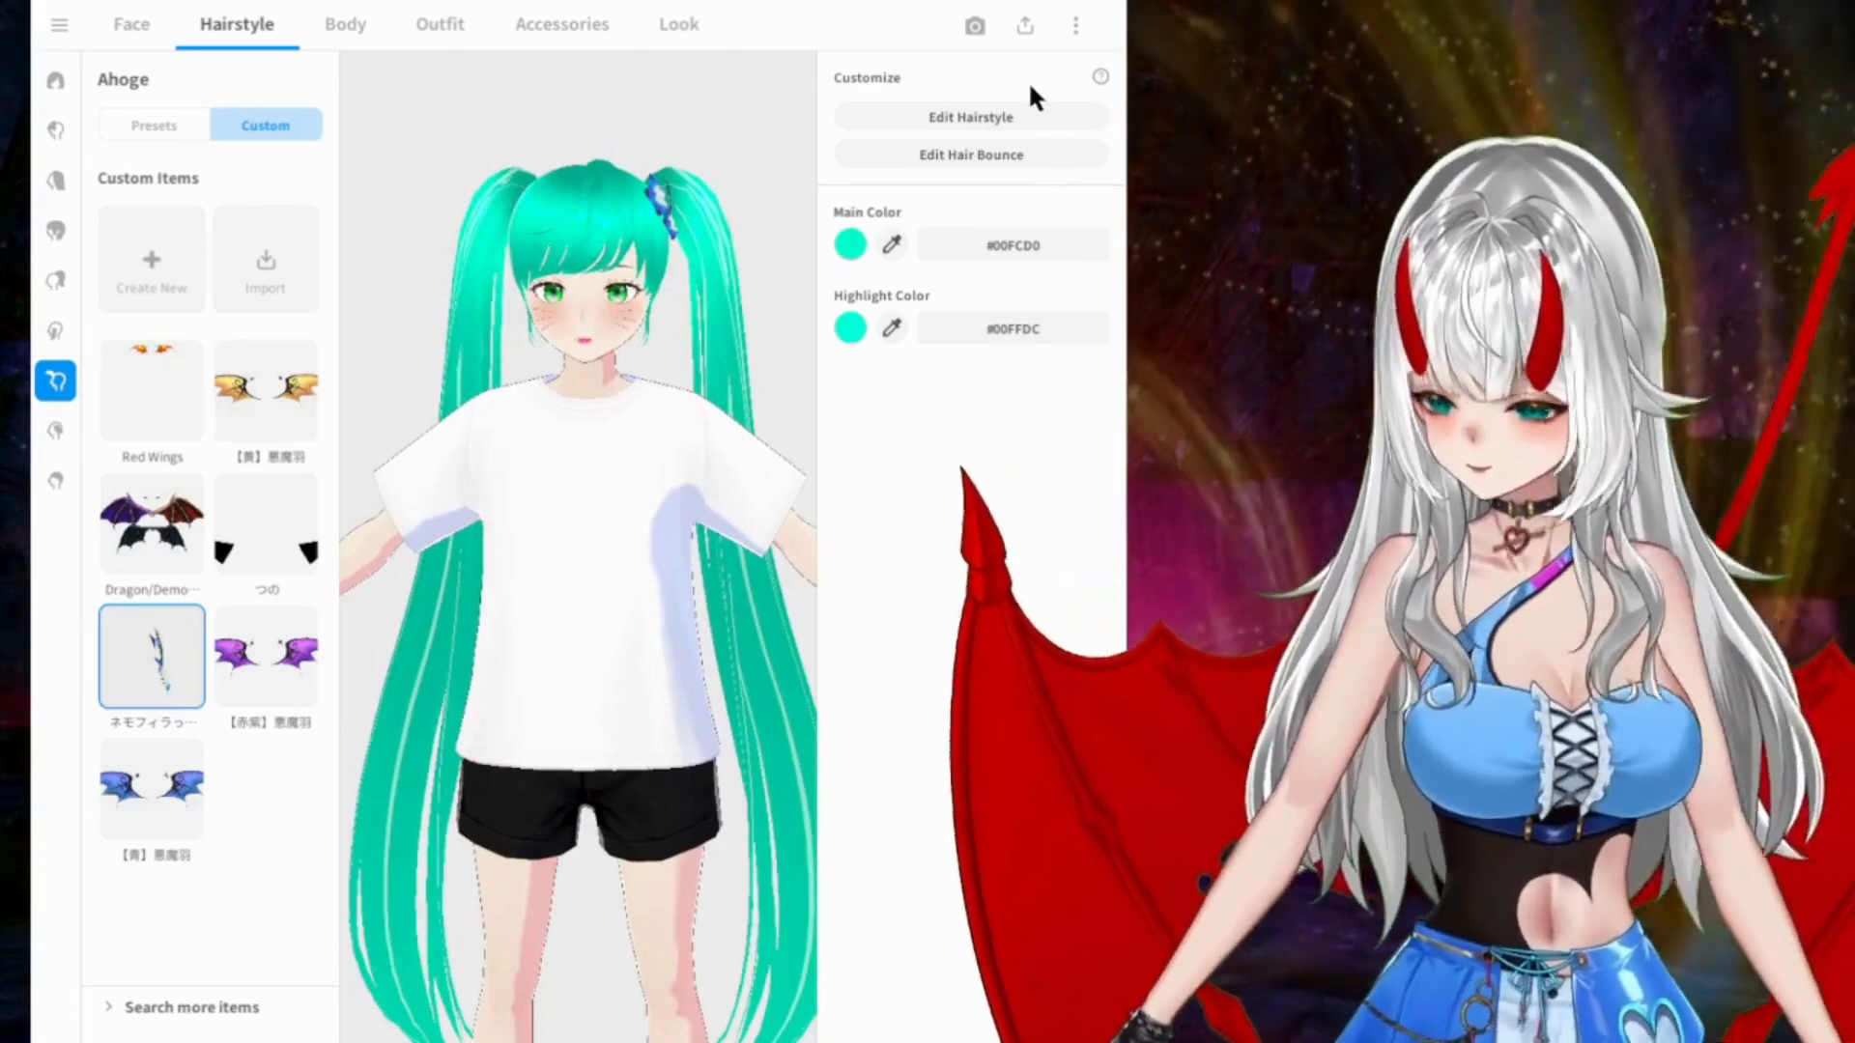
key("ctrl+z")
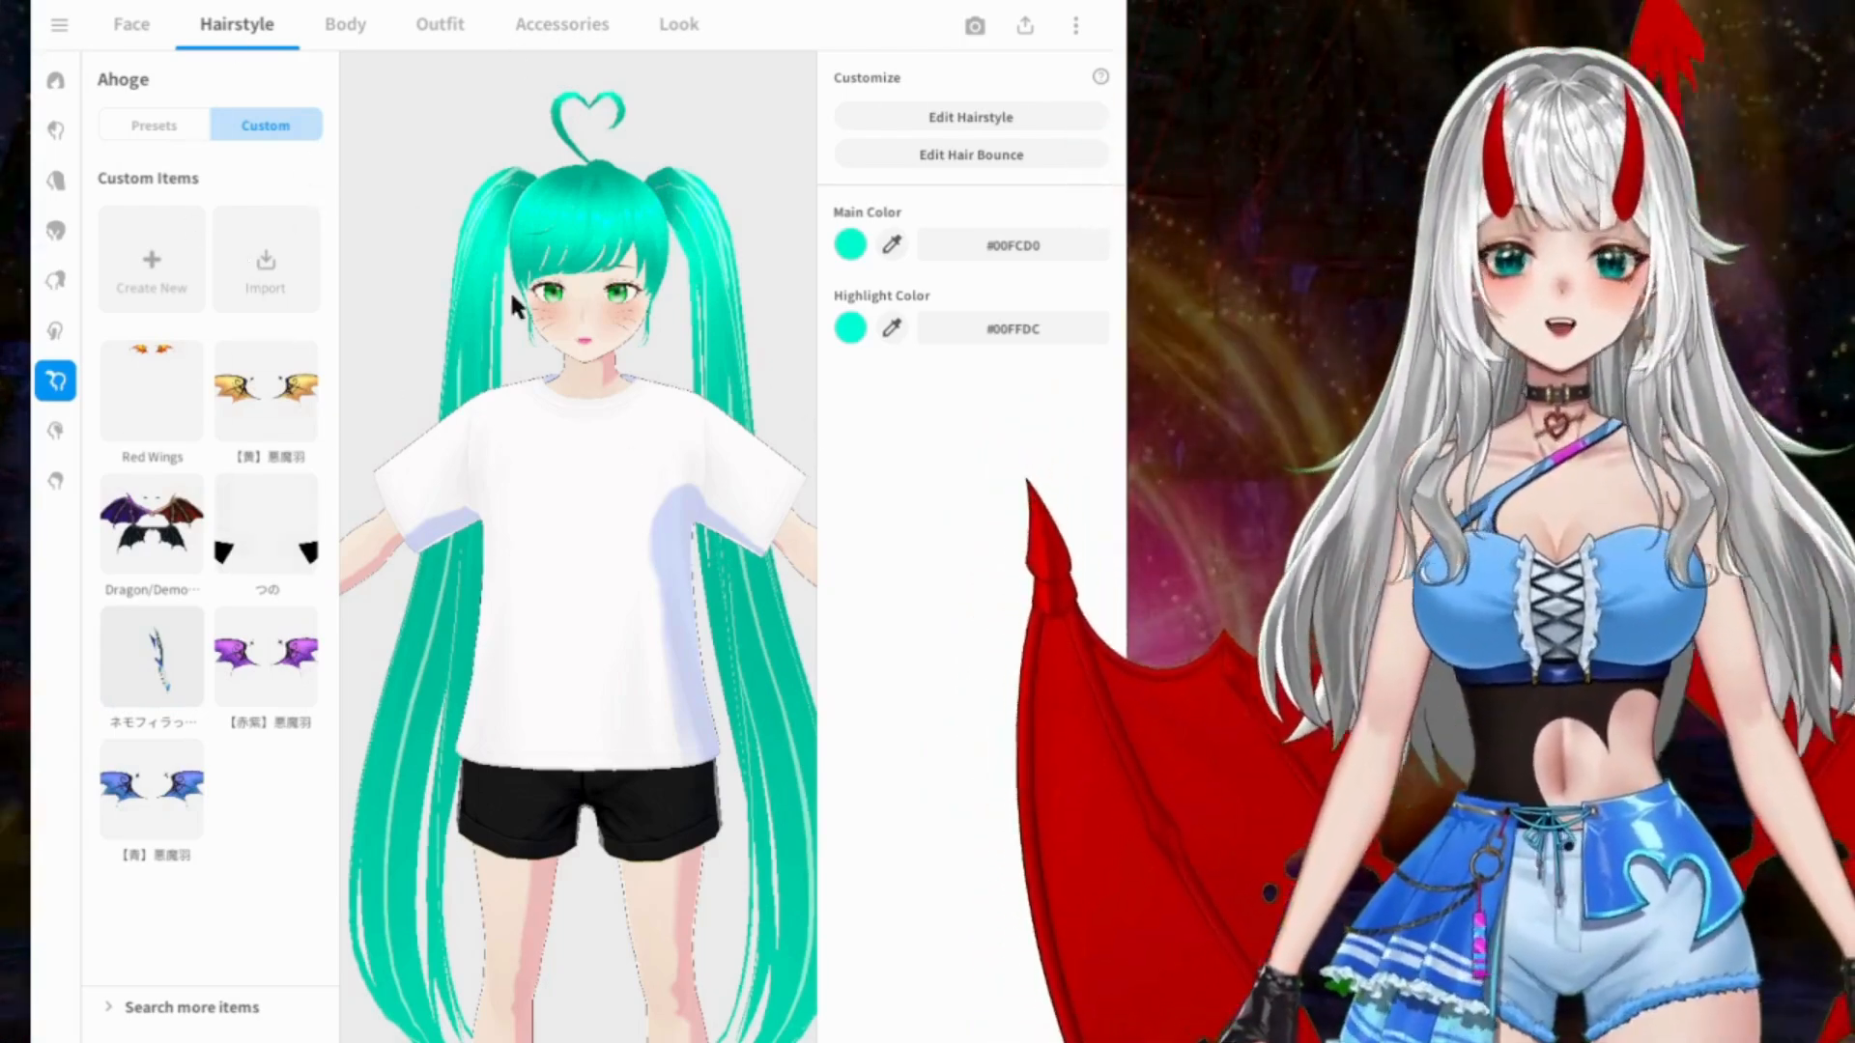
Step: Check the custom items for the Side, Extensions, Overall Hair, Back and Front hair parts
left_click(55, 330)
left_click(253, 126)
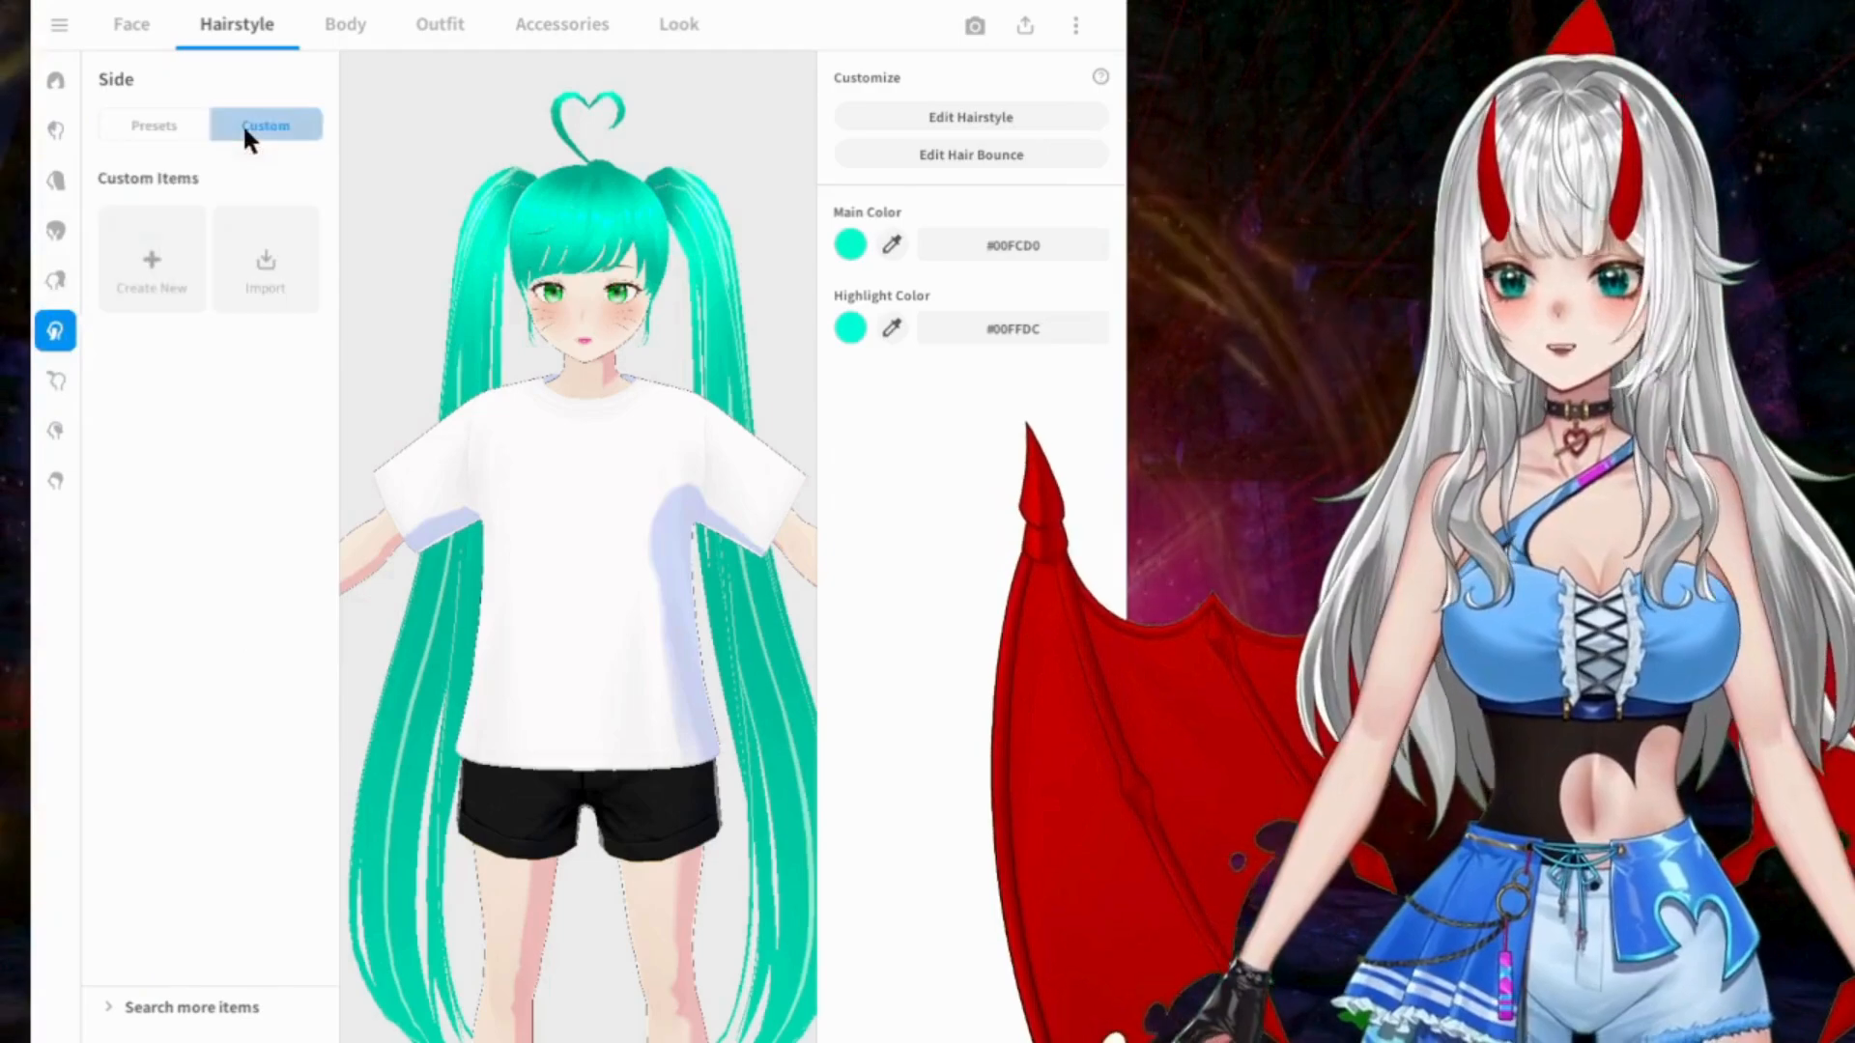
left_click(55, 280)
left_click(288, 125)
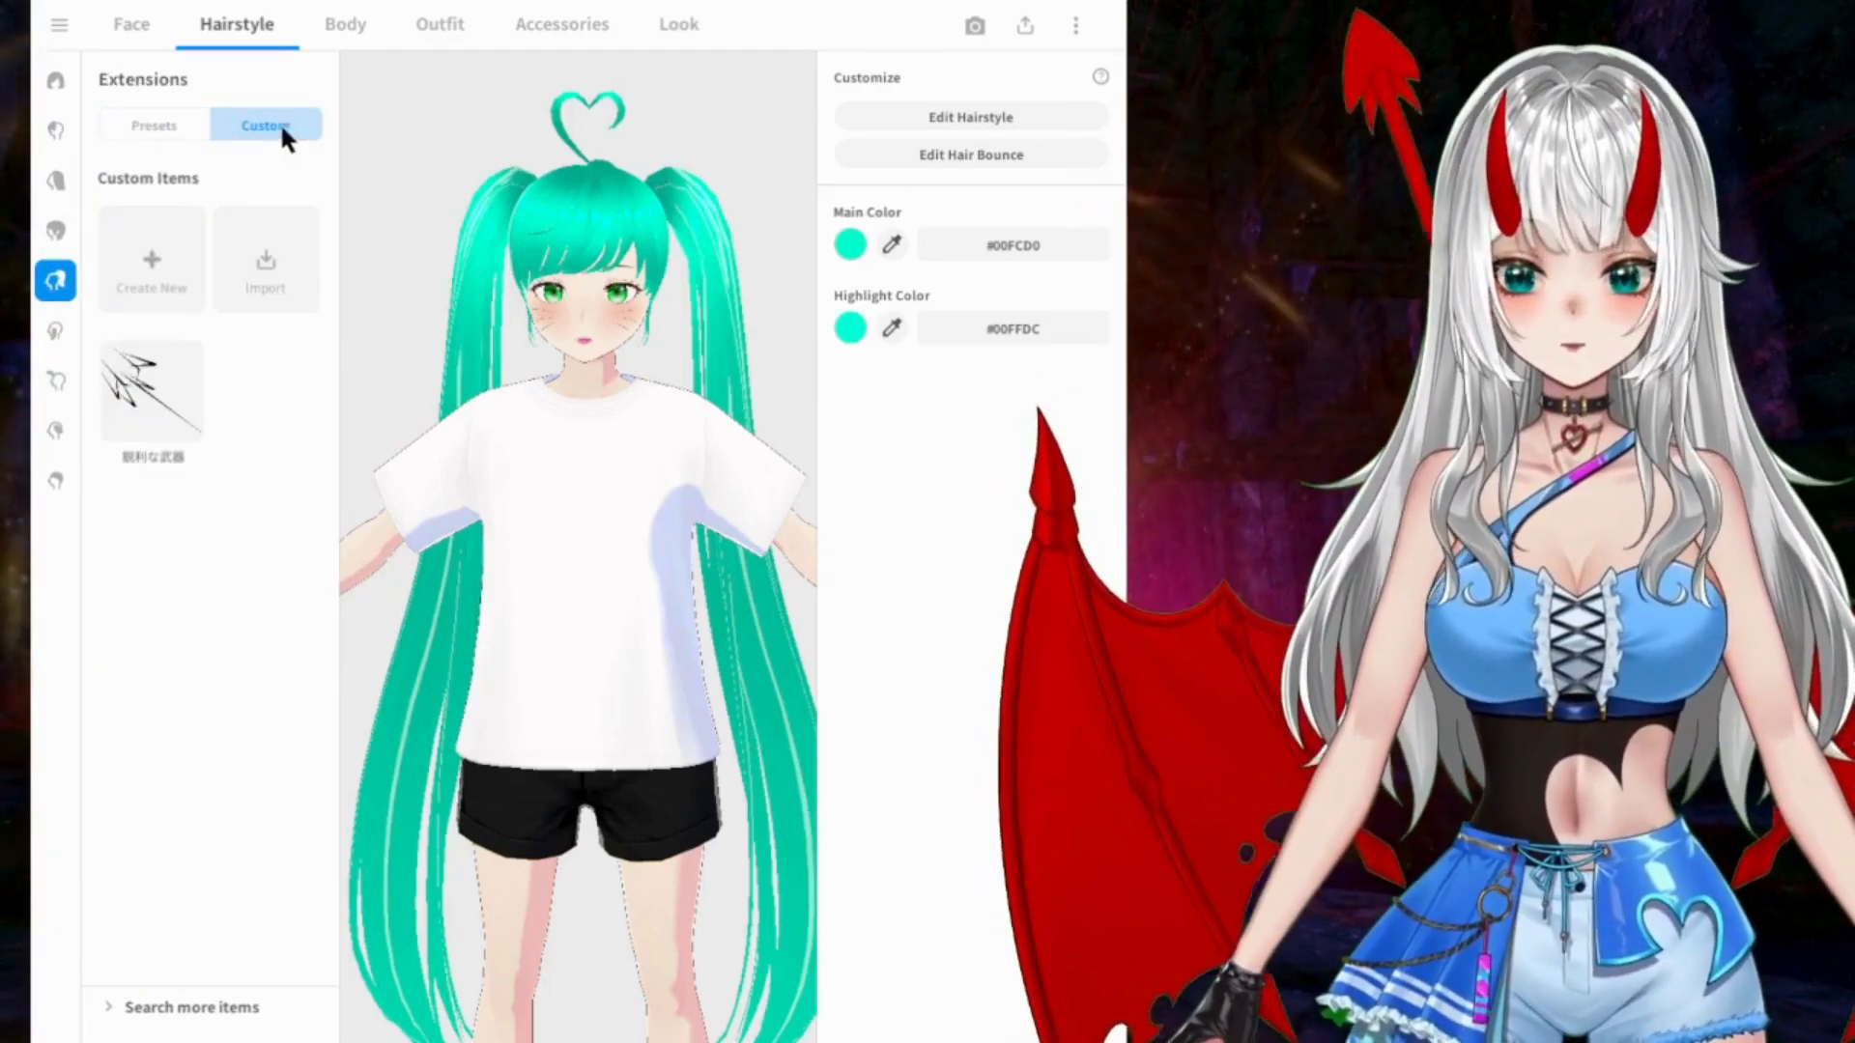
left_click(55, 230)
left_click(284, 125)
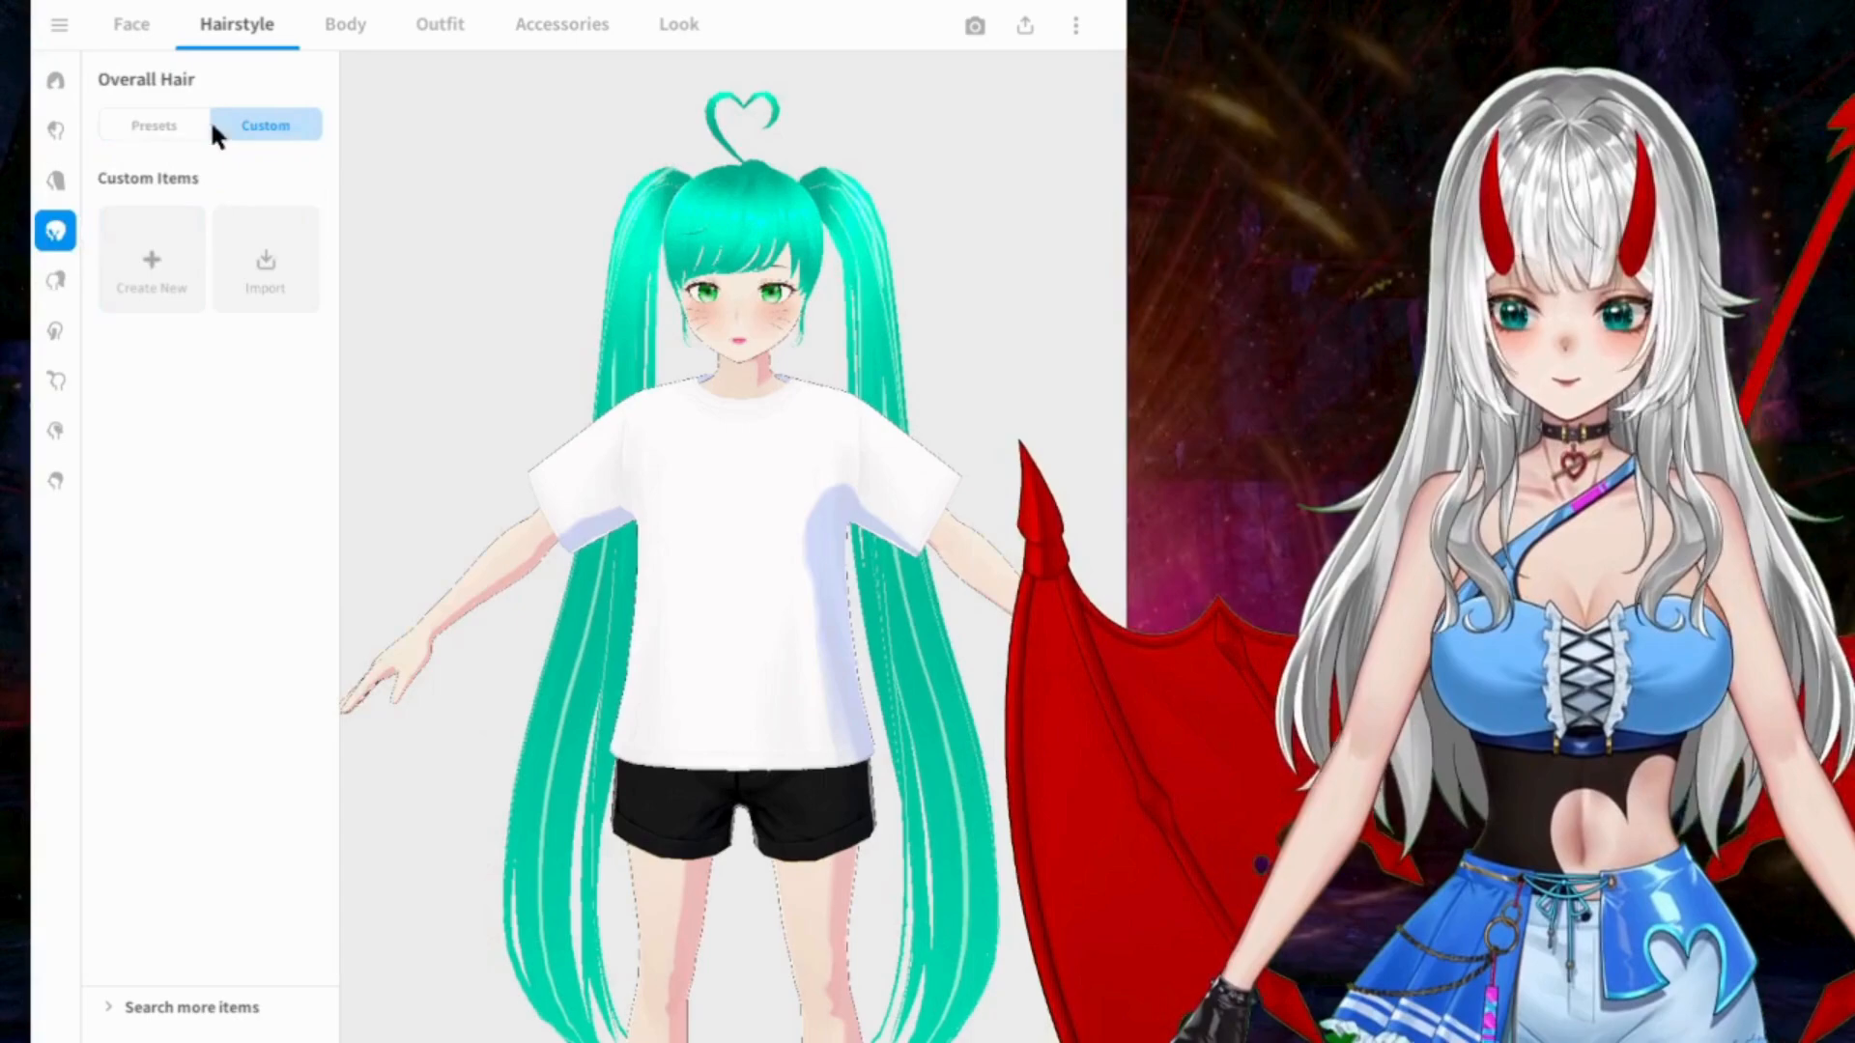
left_click(55, 181)
left_click(271, 125)
left_click(55, 131)
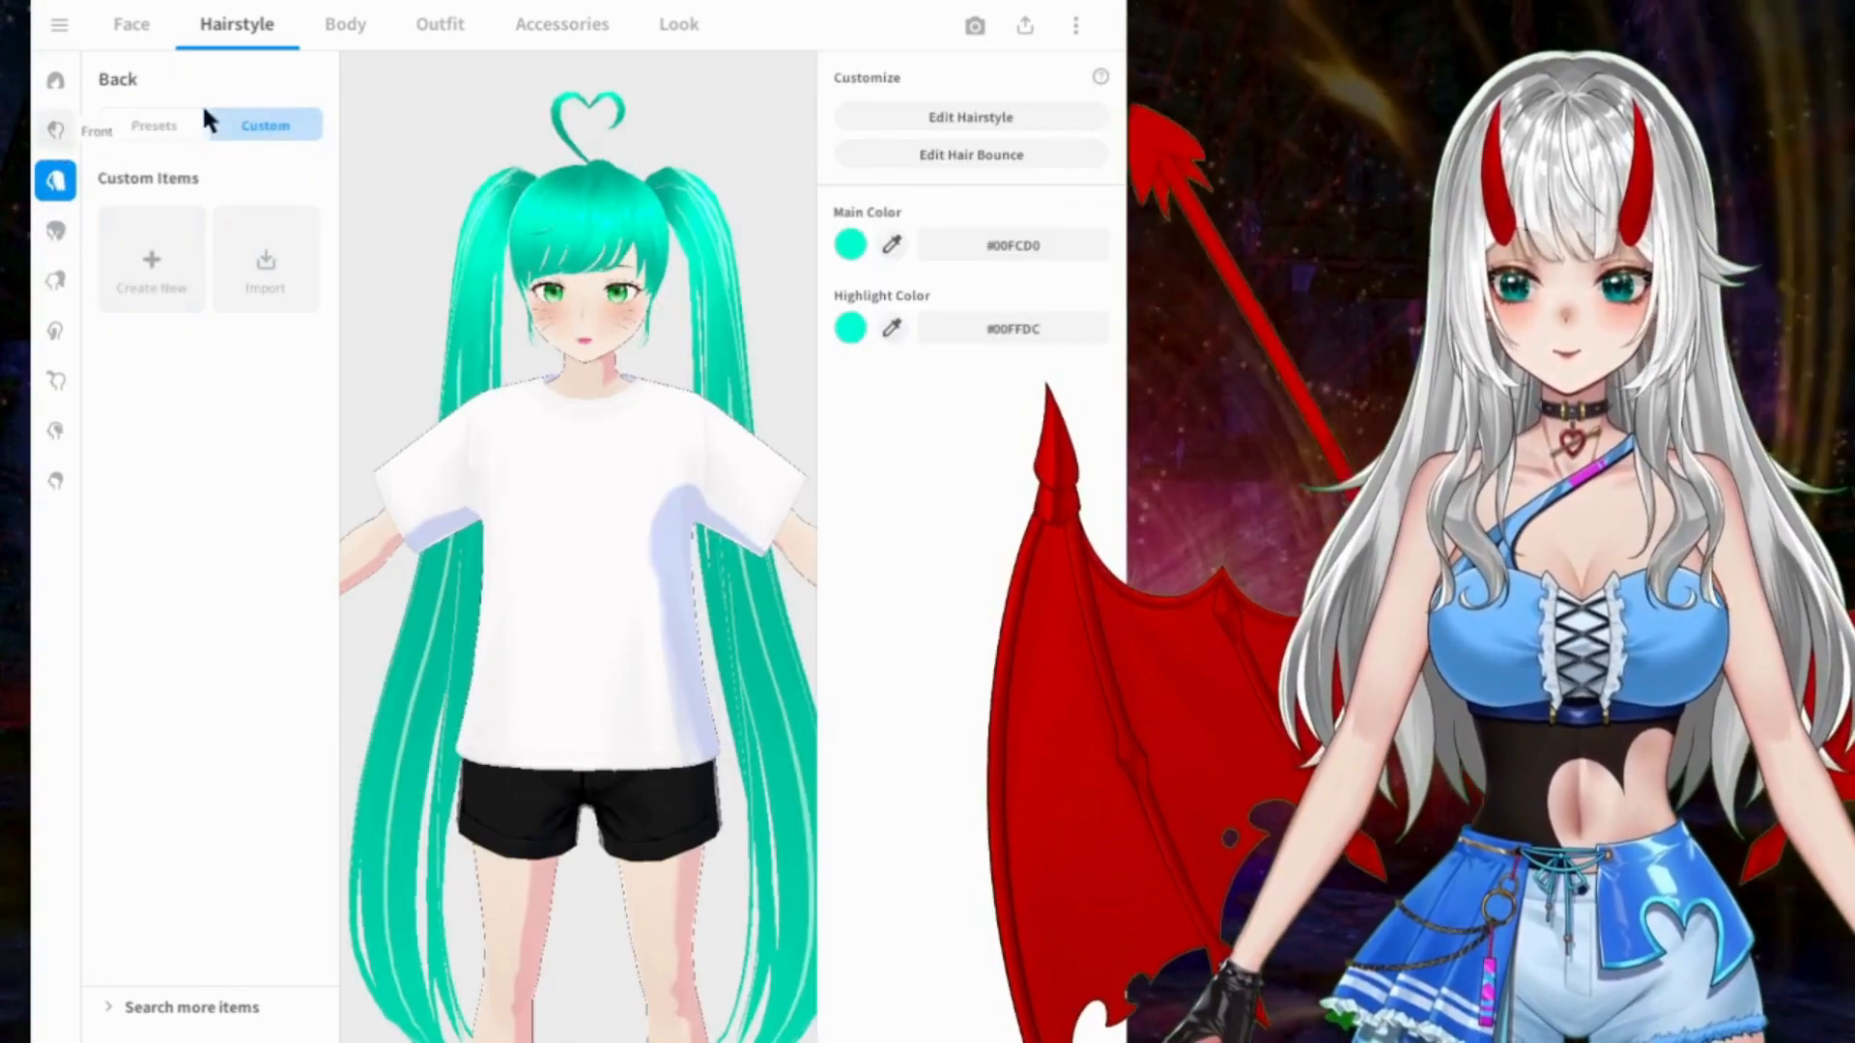
left_click(273, 126)
Step: Try the first two Whole Body presets and keep the second one
left_click(342, 21)
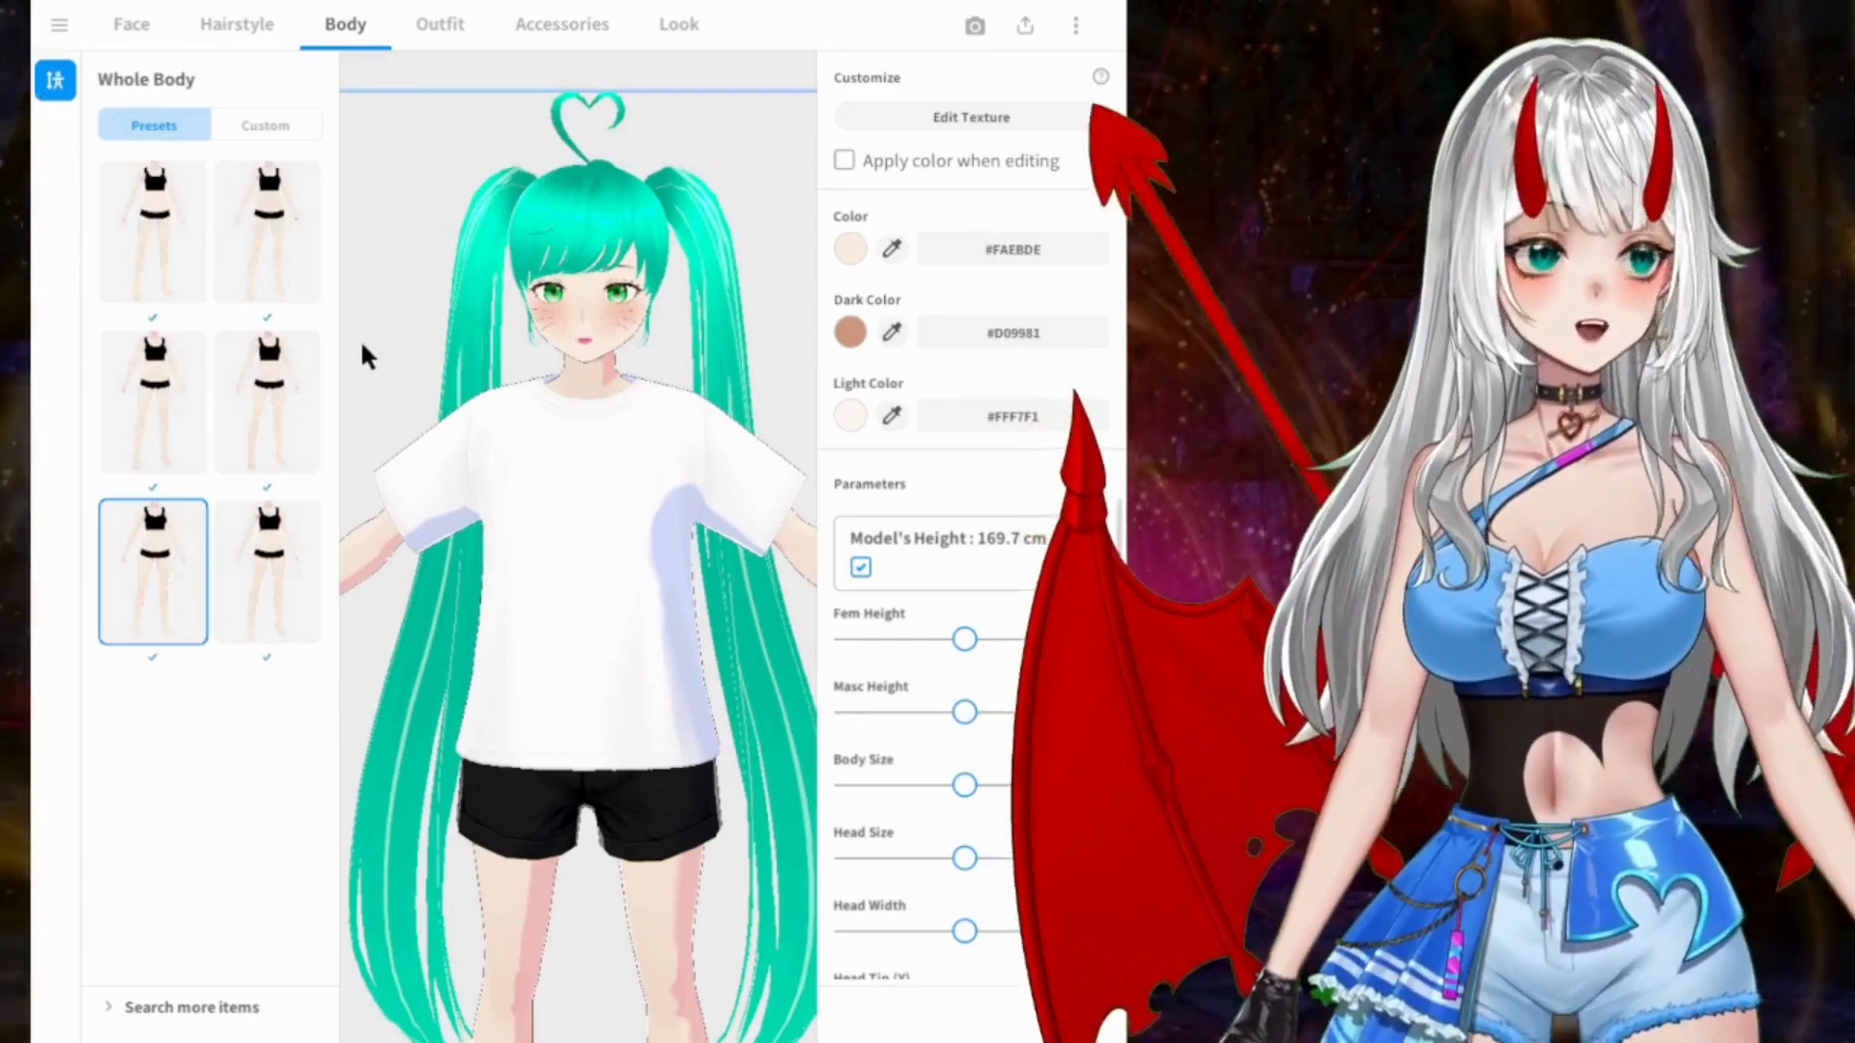
left_click(155, 236)
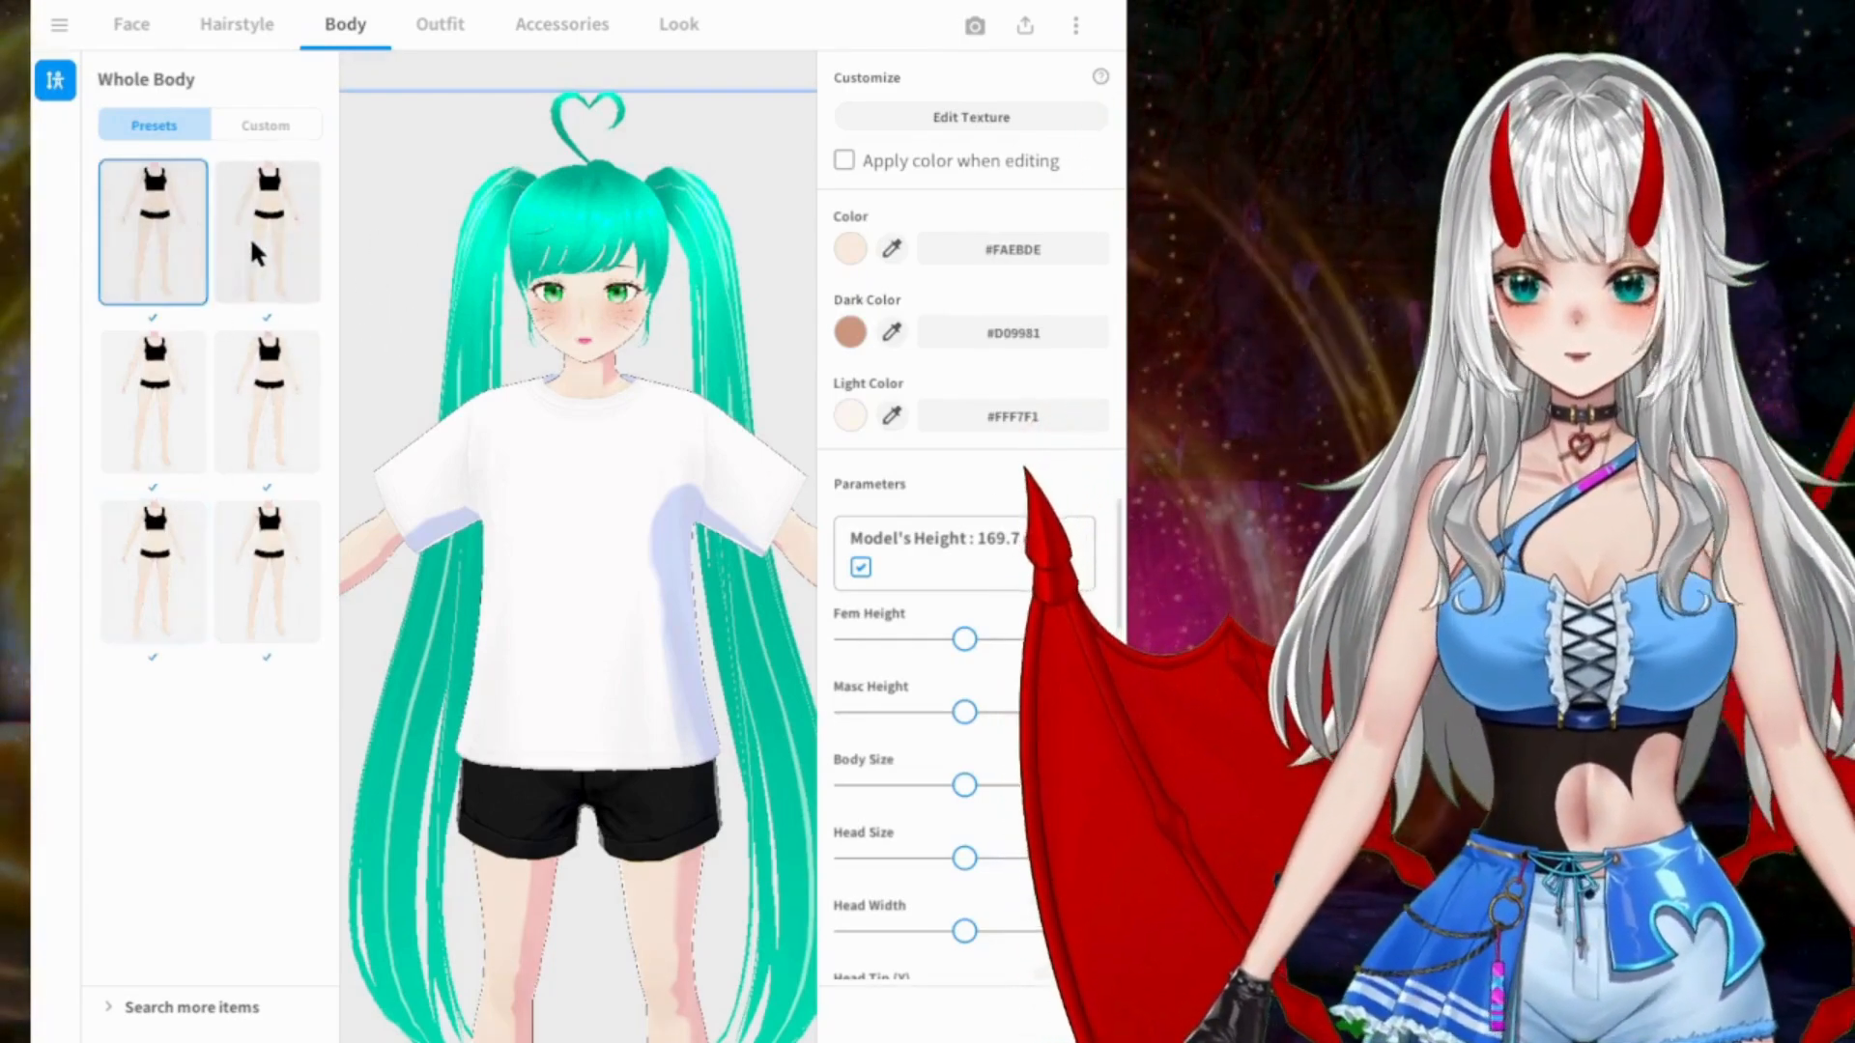
left_click(251, 243)
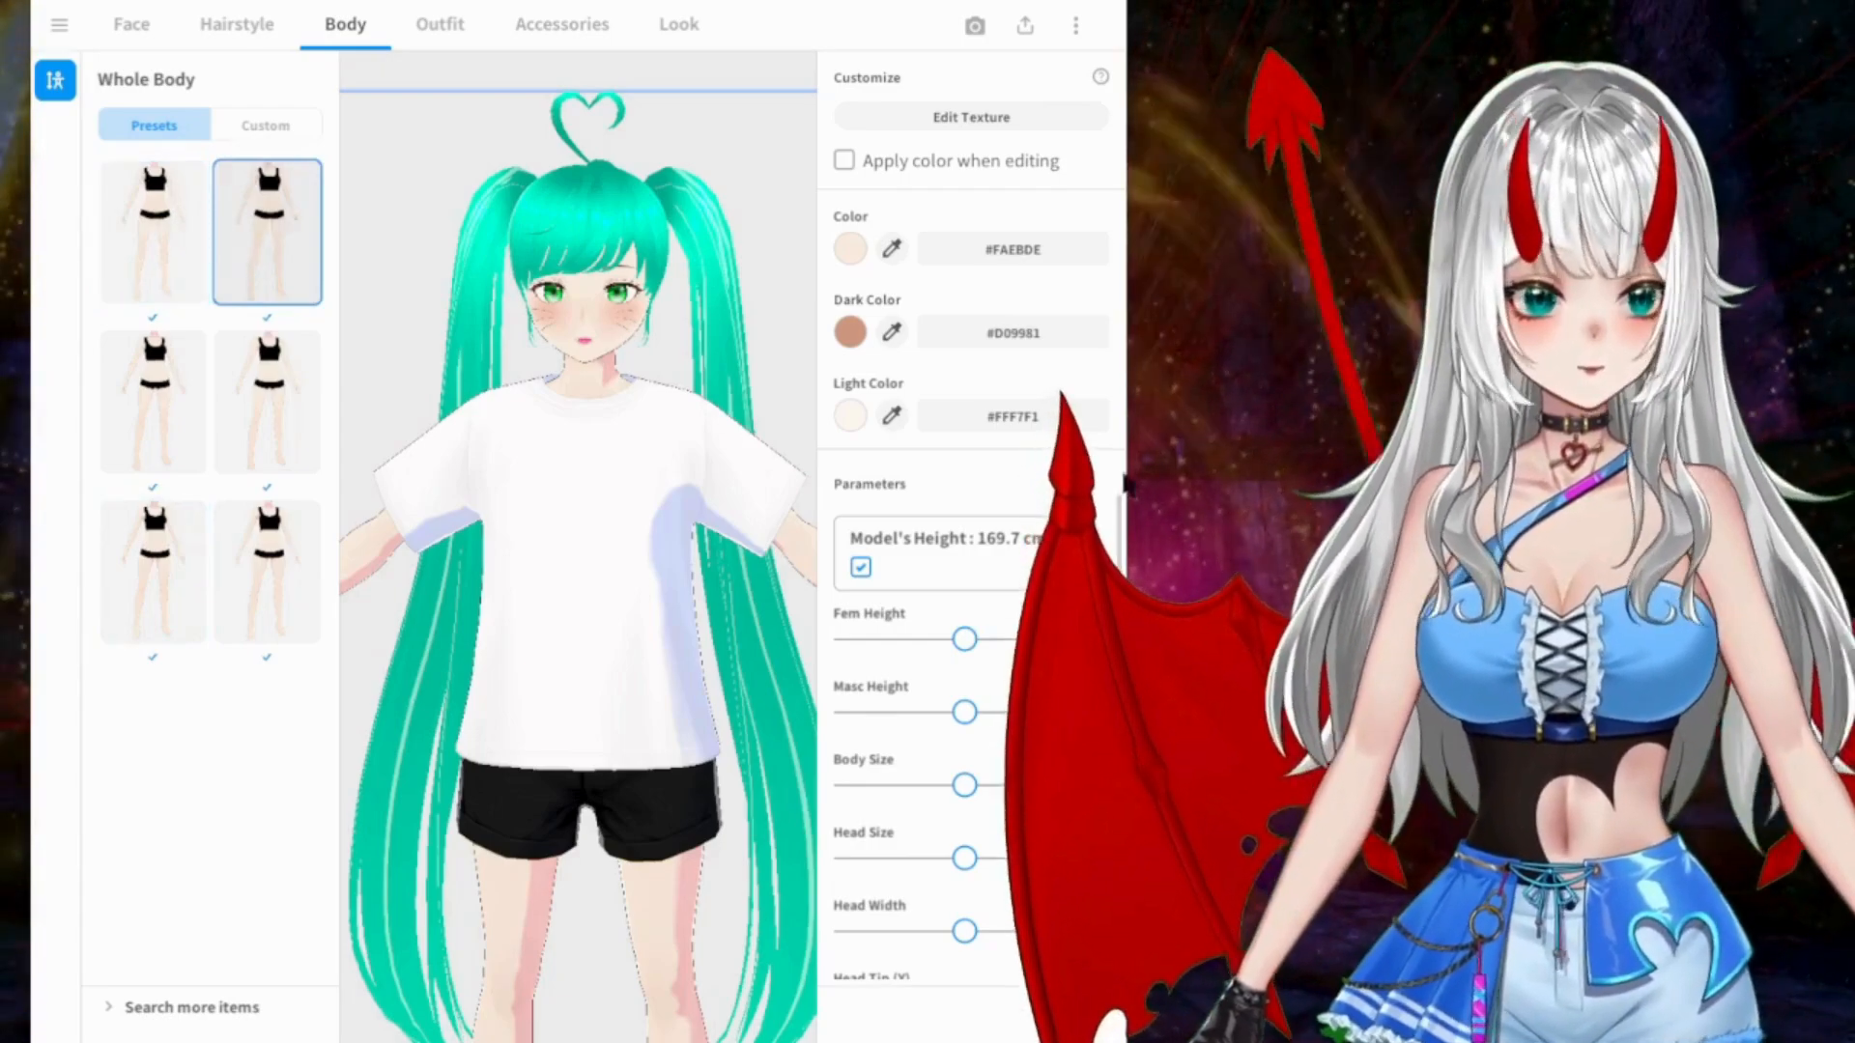
scroll(1039, 545, "down", 1)
scroll(1005, 541, "up", 1)
right_click_drag(759, 474, 686, 454)
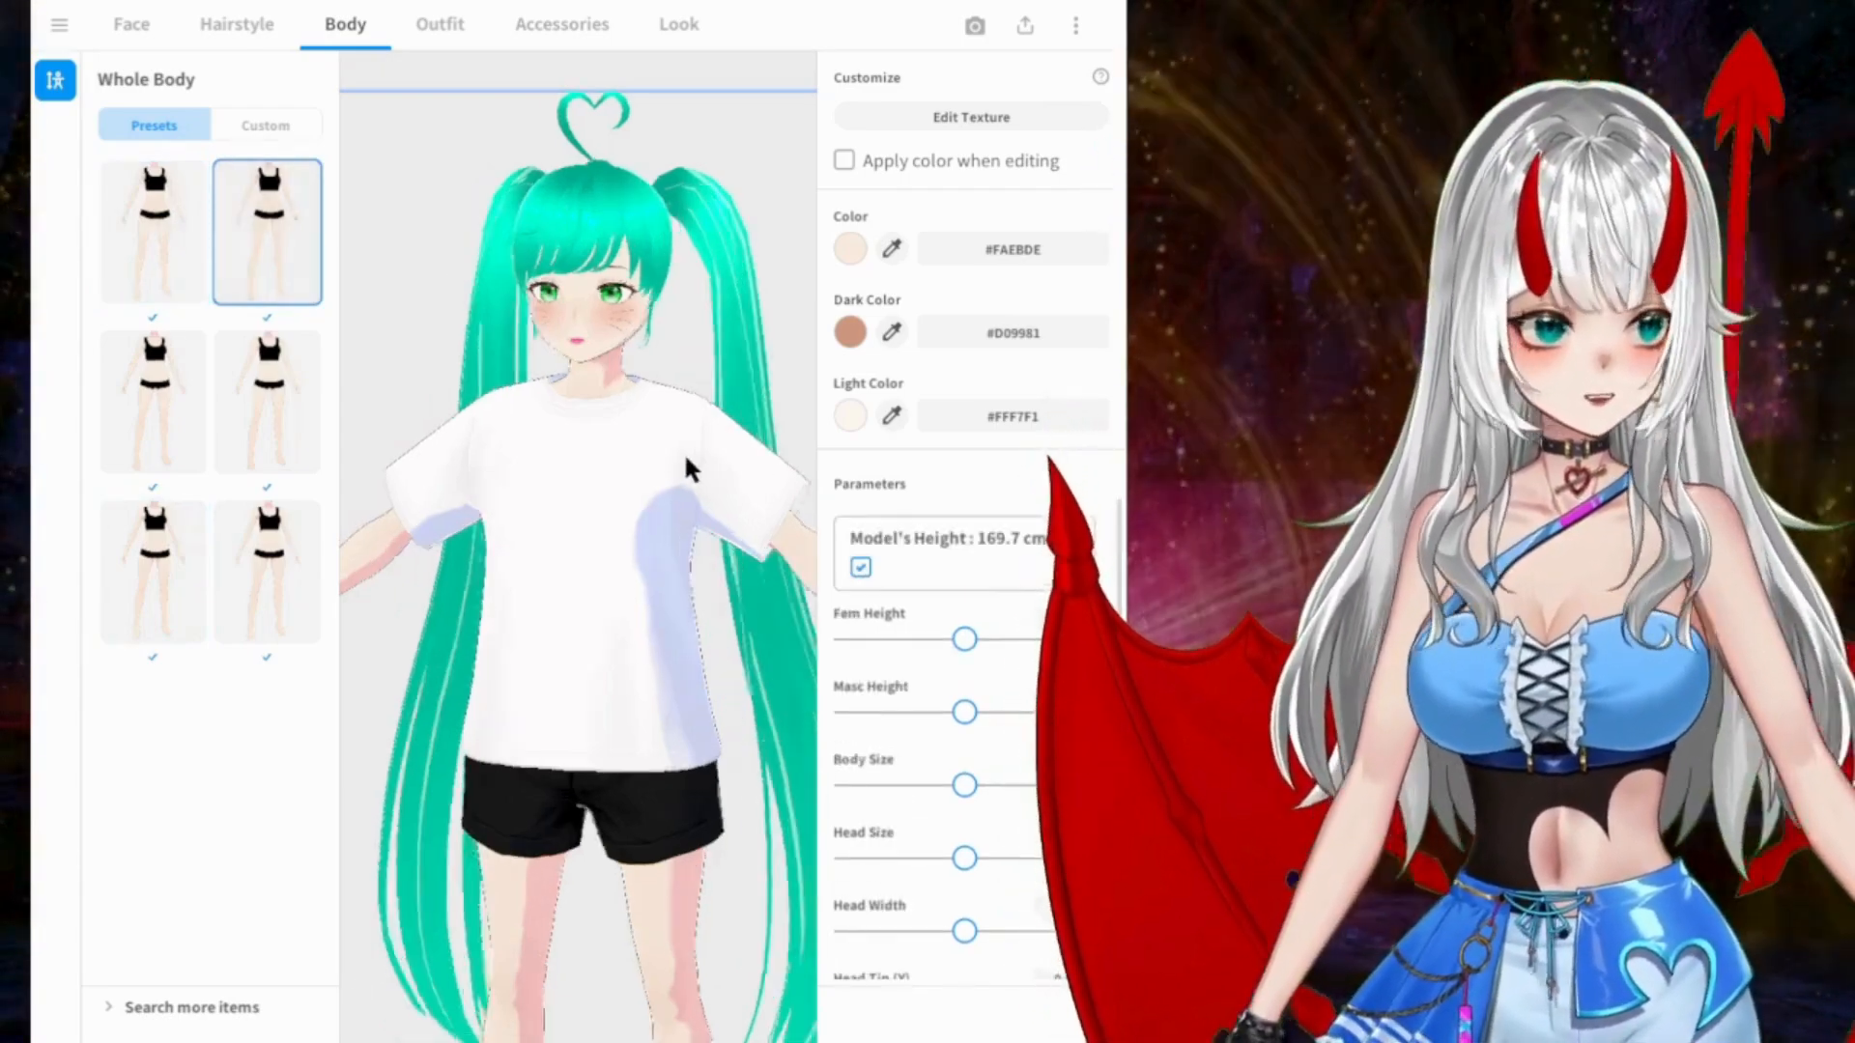
Step: Lower the body's Fem Height and slightly reduce its Masc Height to make the model about 130.3 cm tall
scroll(682, 454, "down", 2)
scroll(681, 450, "down", 3)
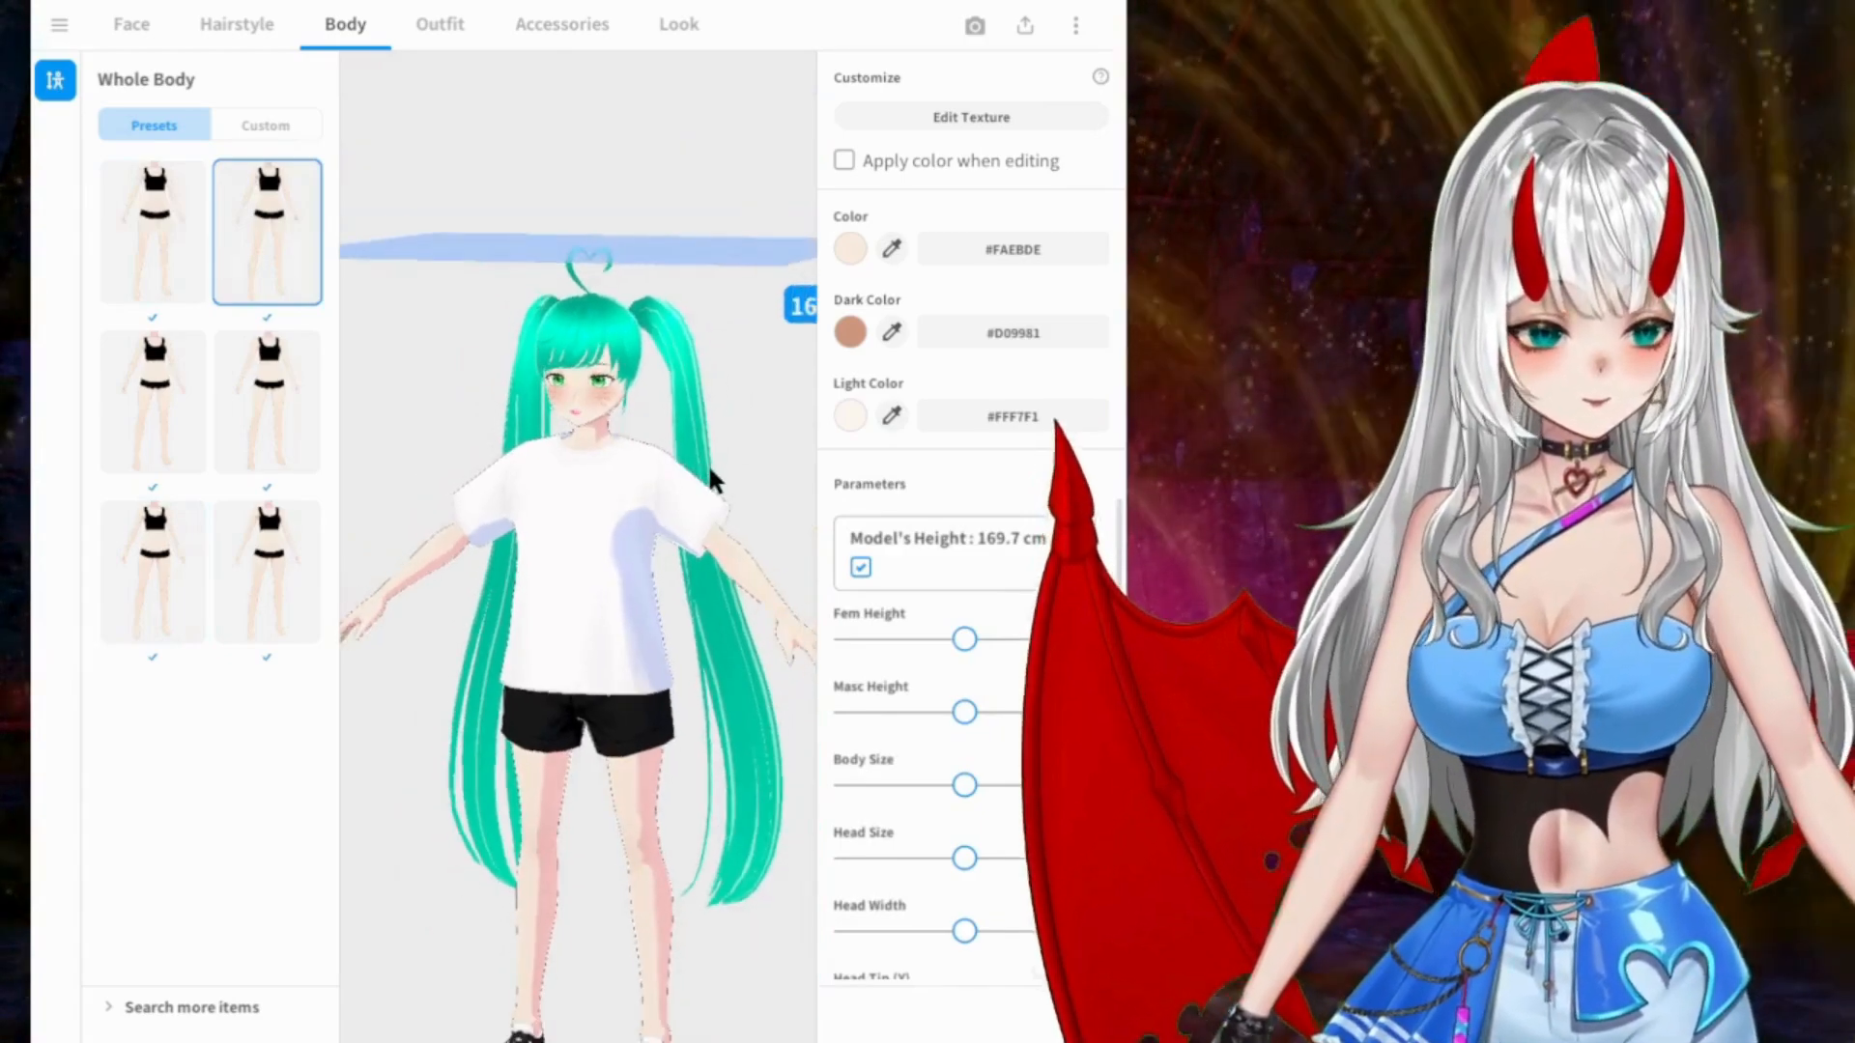
middle_click_drag(597, 416, 555, 373)
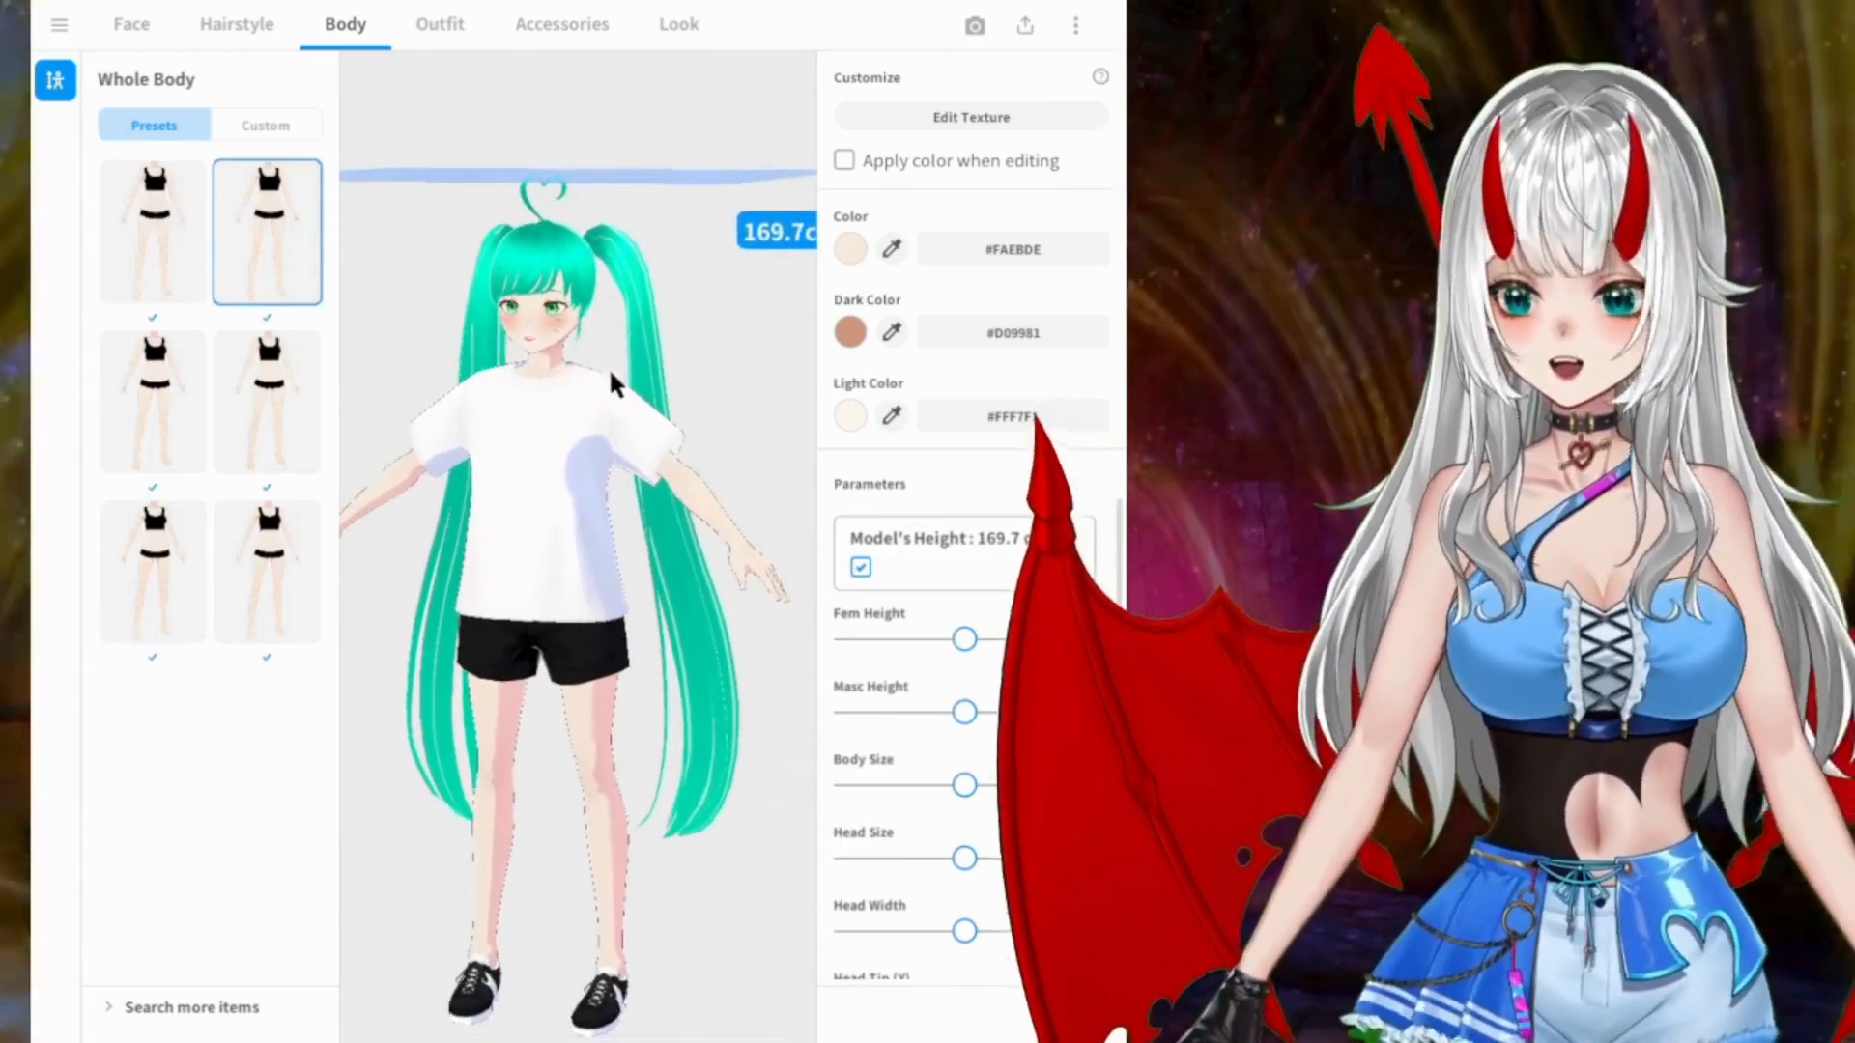
right_click_drag(577, 368, 592, 368)
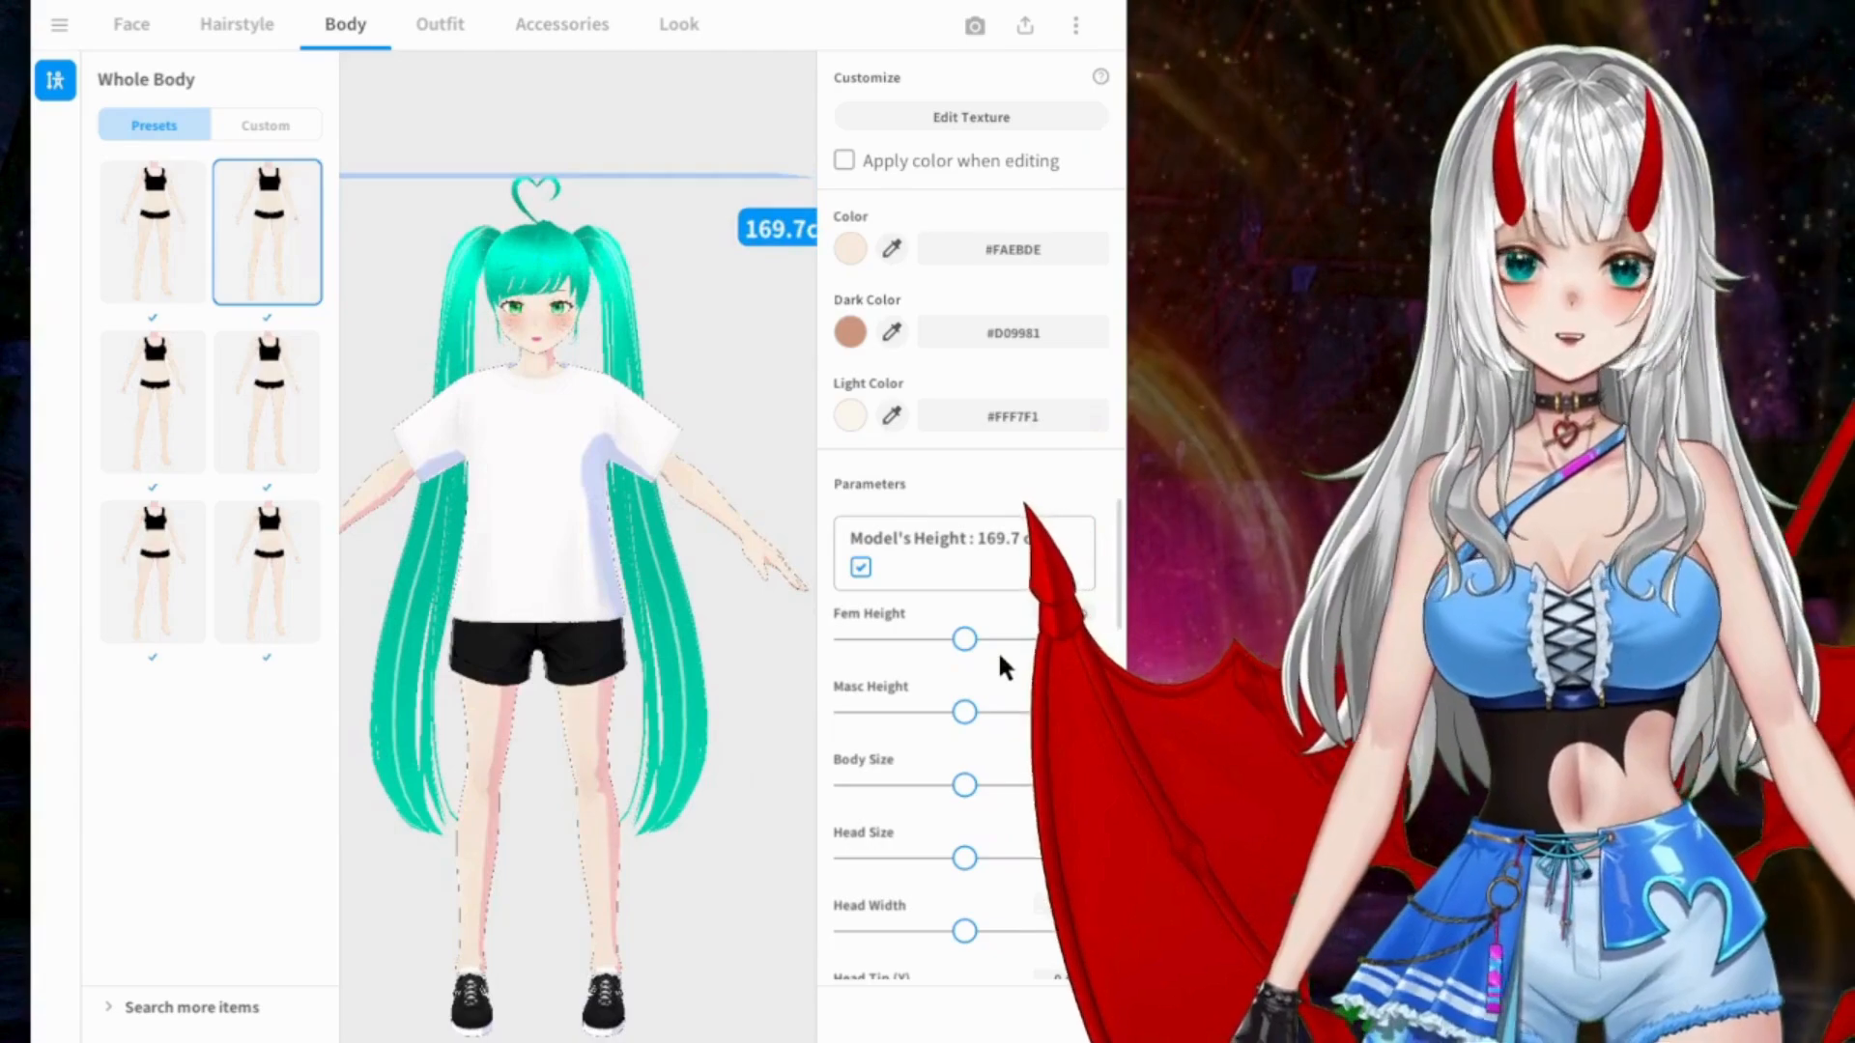
left_click_drag(965, 638, 845, 640)
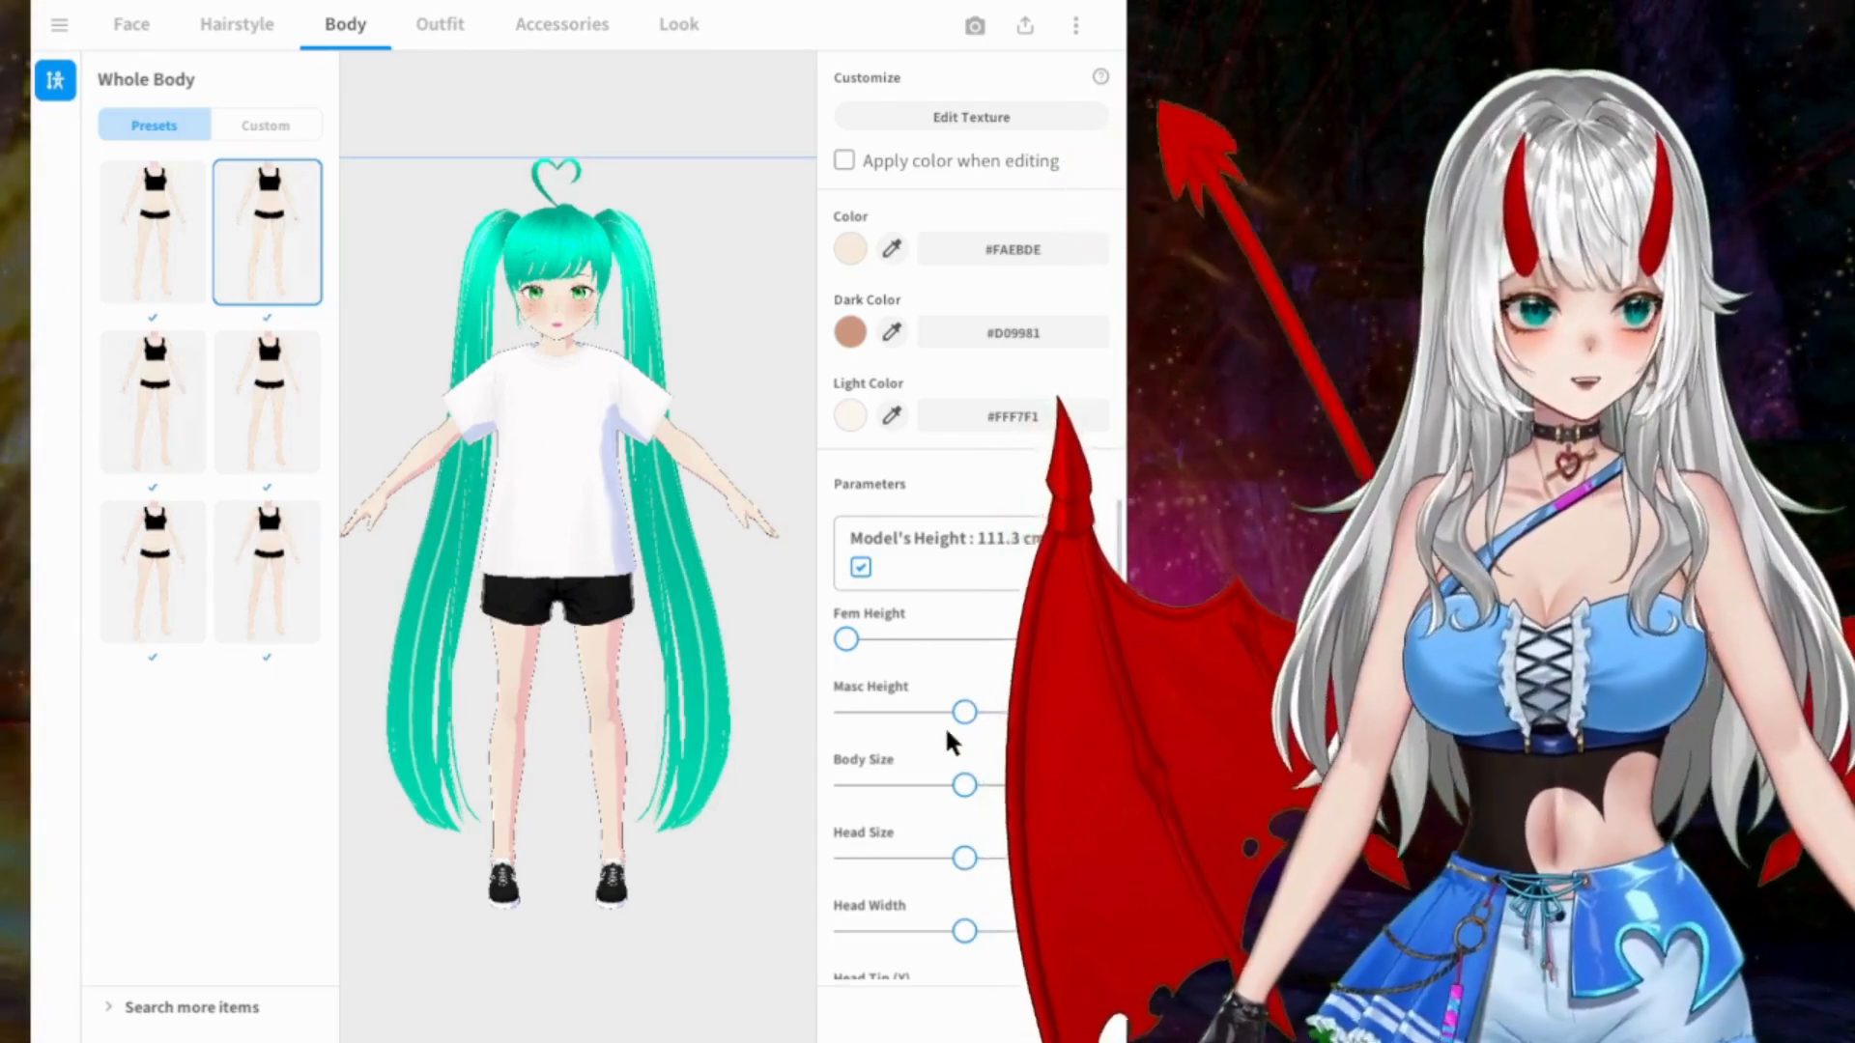
mouse_move(961, 711)
left_mouse_down()
mouse_move(783, 720)
mouse_move(982, 715)
mouse_move(955, 715)
left_mouse_up()
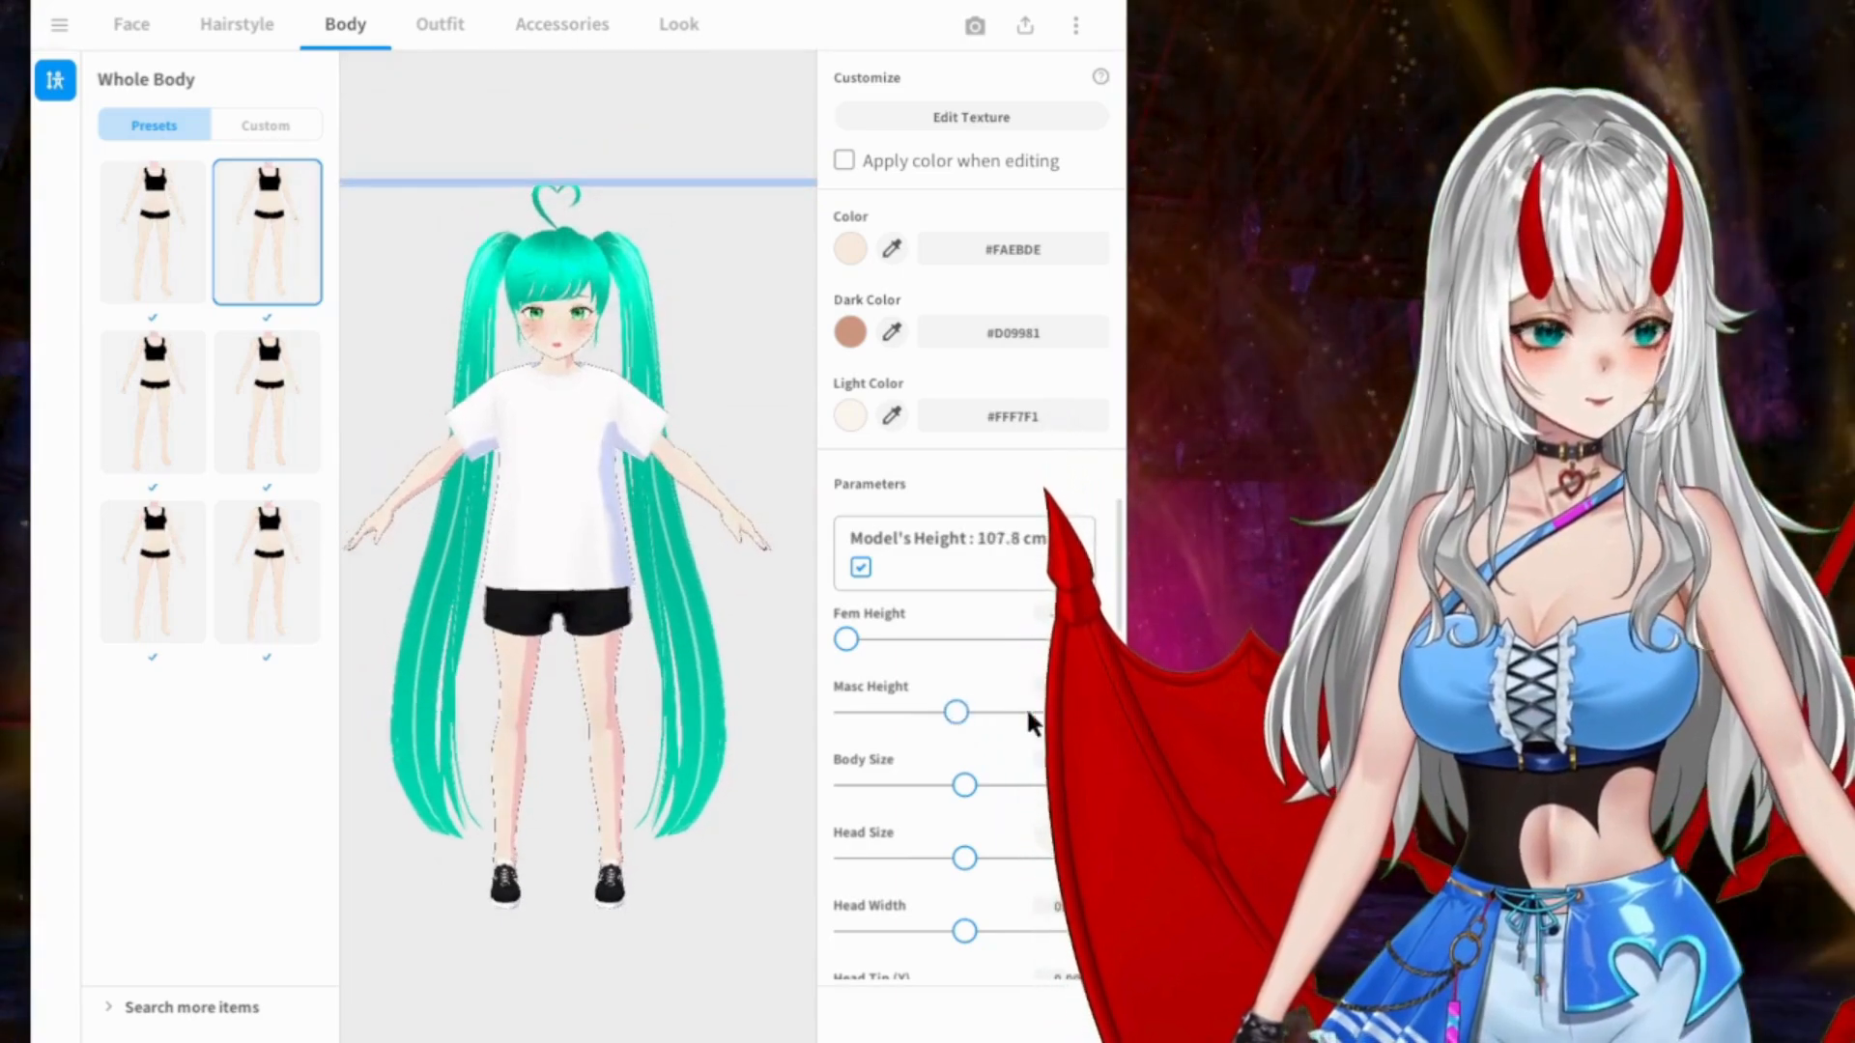
left_click_drag(947, 639, 891, 639)
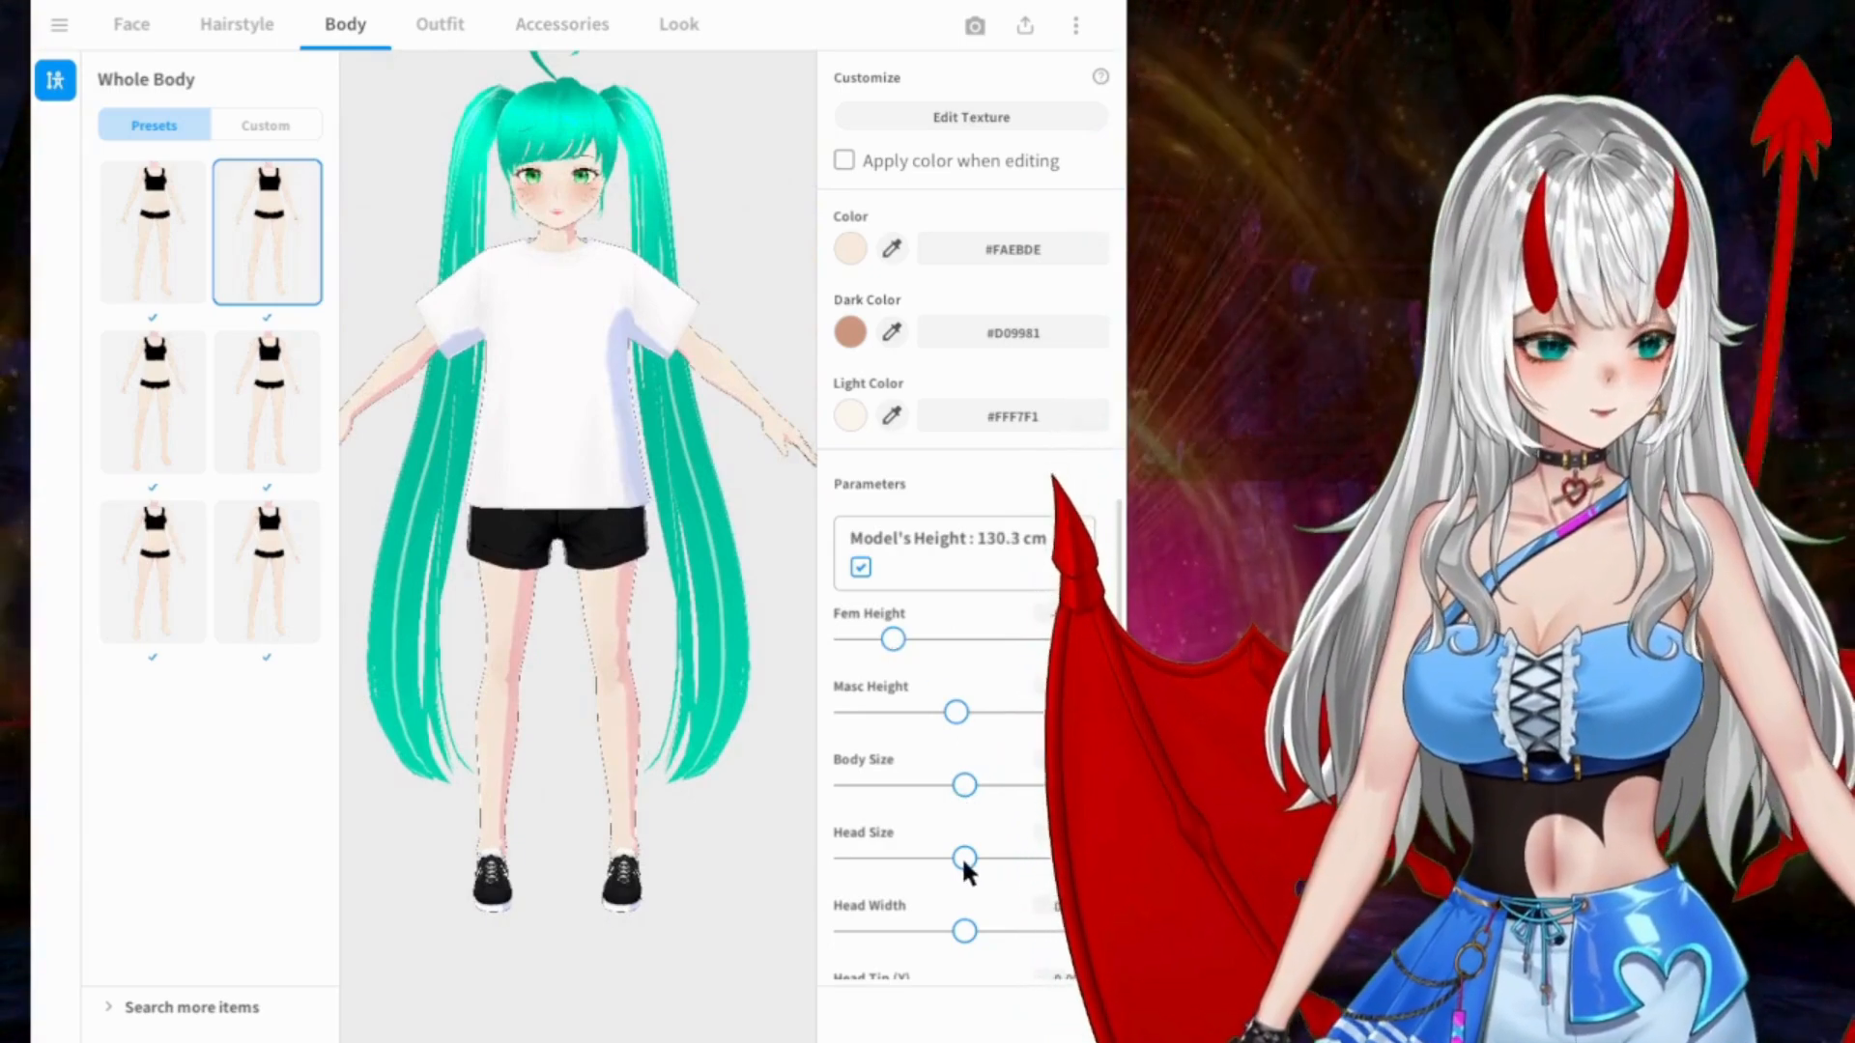
Step: Increase the body's Chest Size substantially and check the enlarged chest from the side
scroll(966, 734, "down", 5)
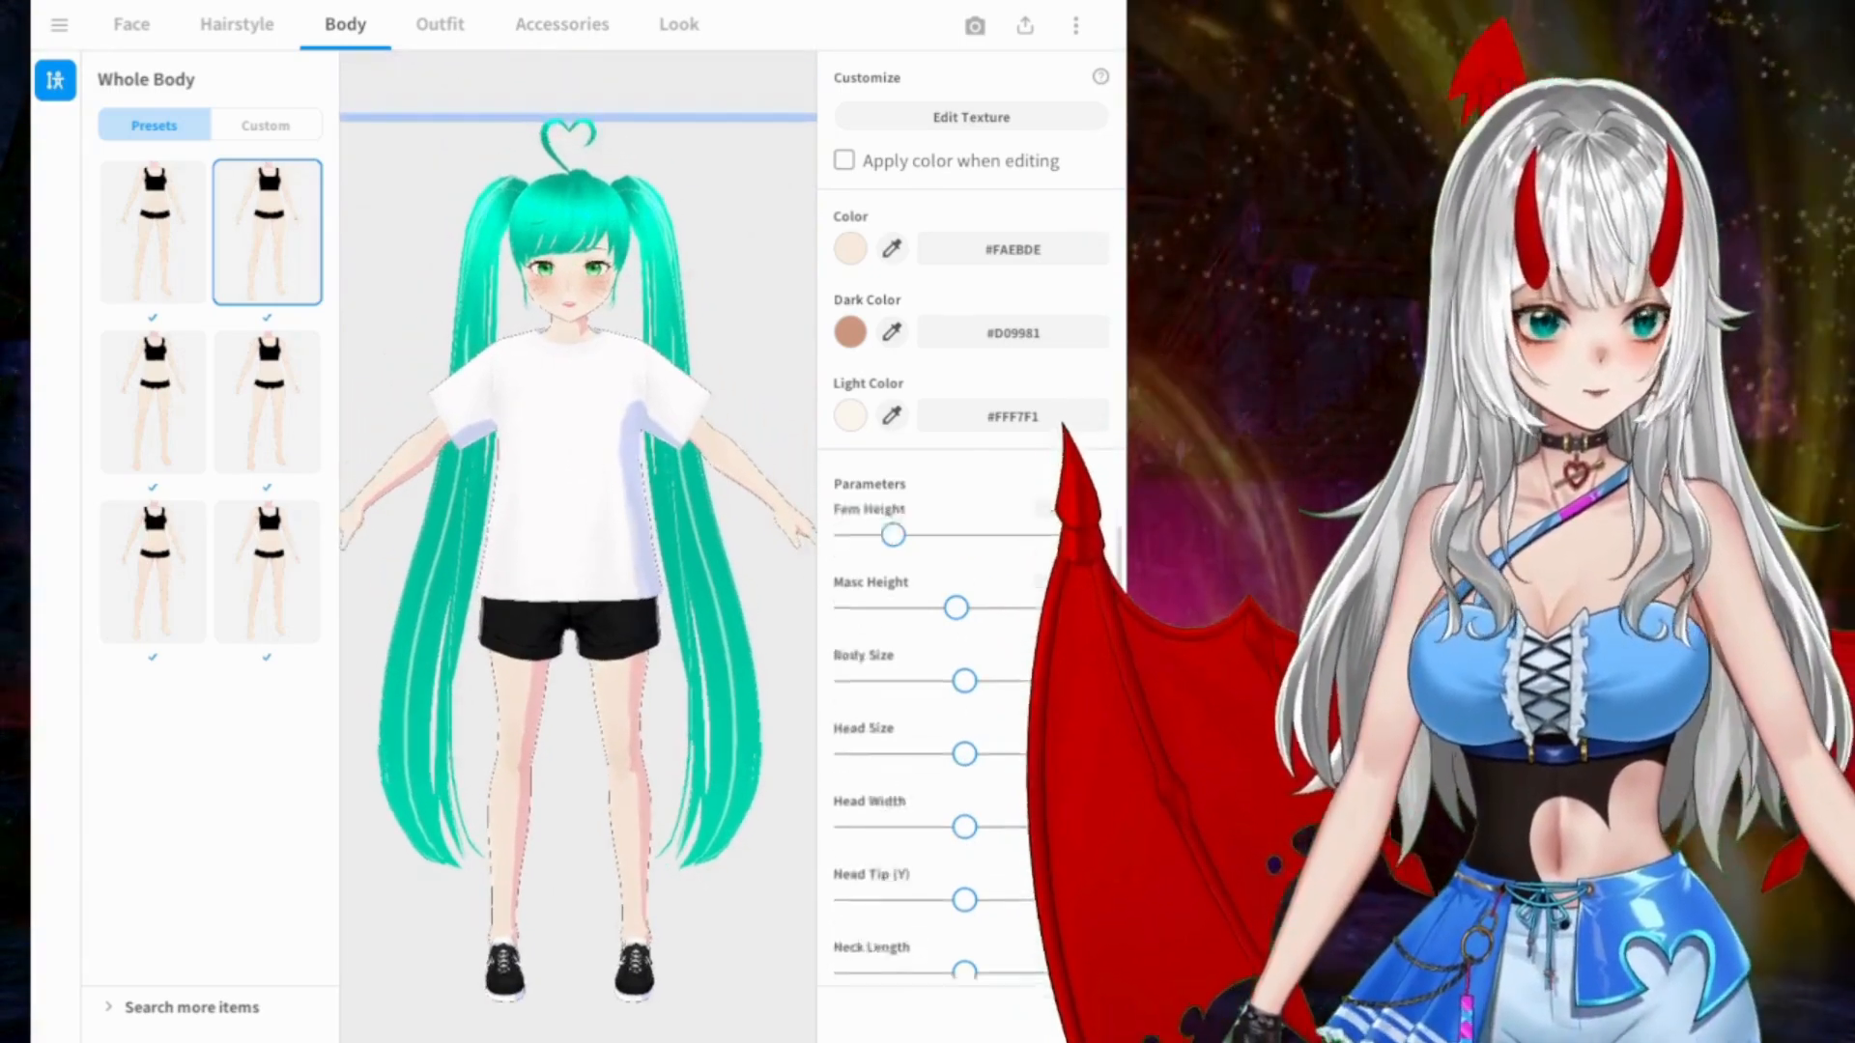
scroll(962, 653, "down", 3)
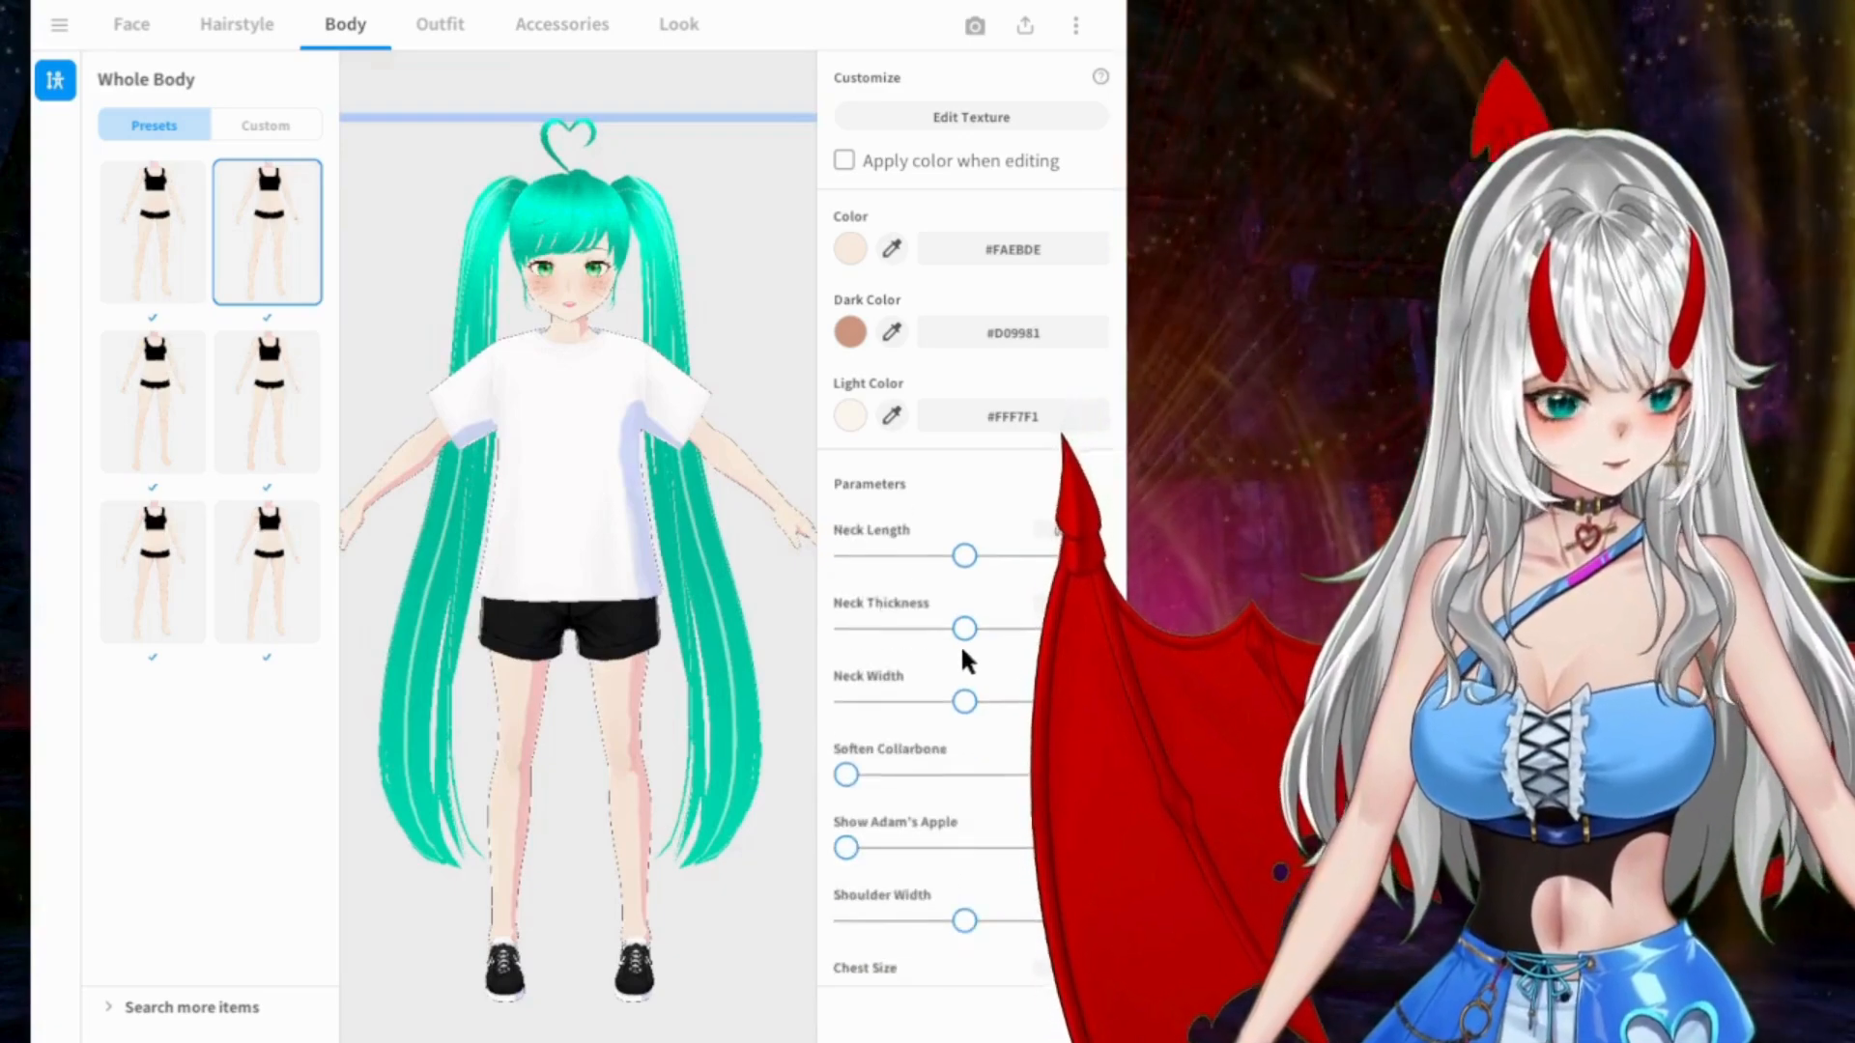
scroll(962, 652, "down", 2)
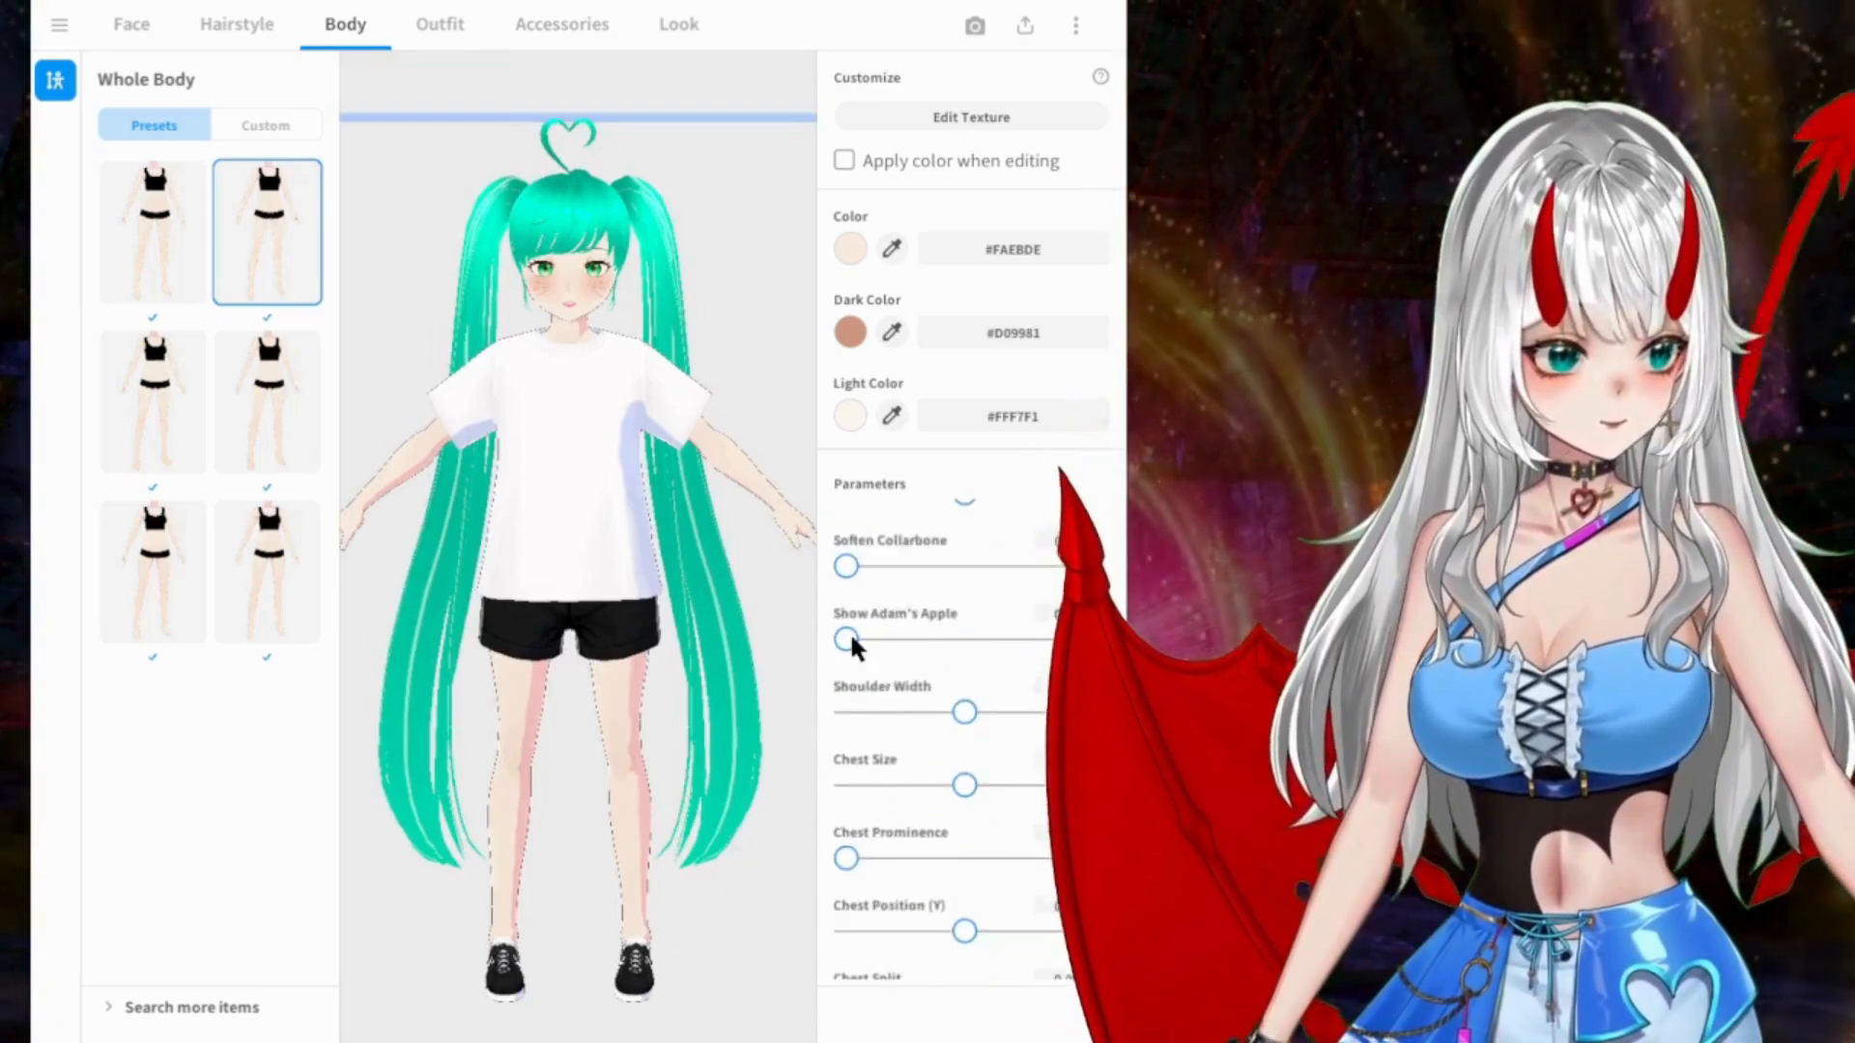
scroll(957, 589, "down", 1)
left_click_drag(963, 682, 1075, 673)
left_click_drag(555, 543, 504, 539)
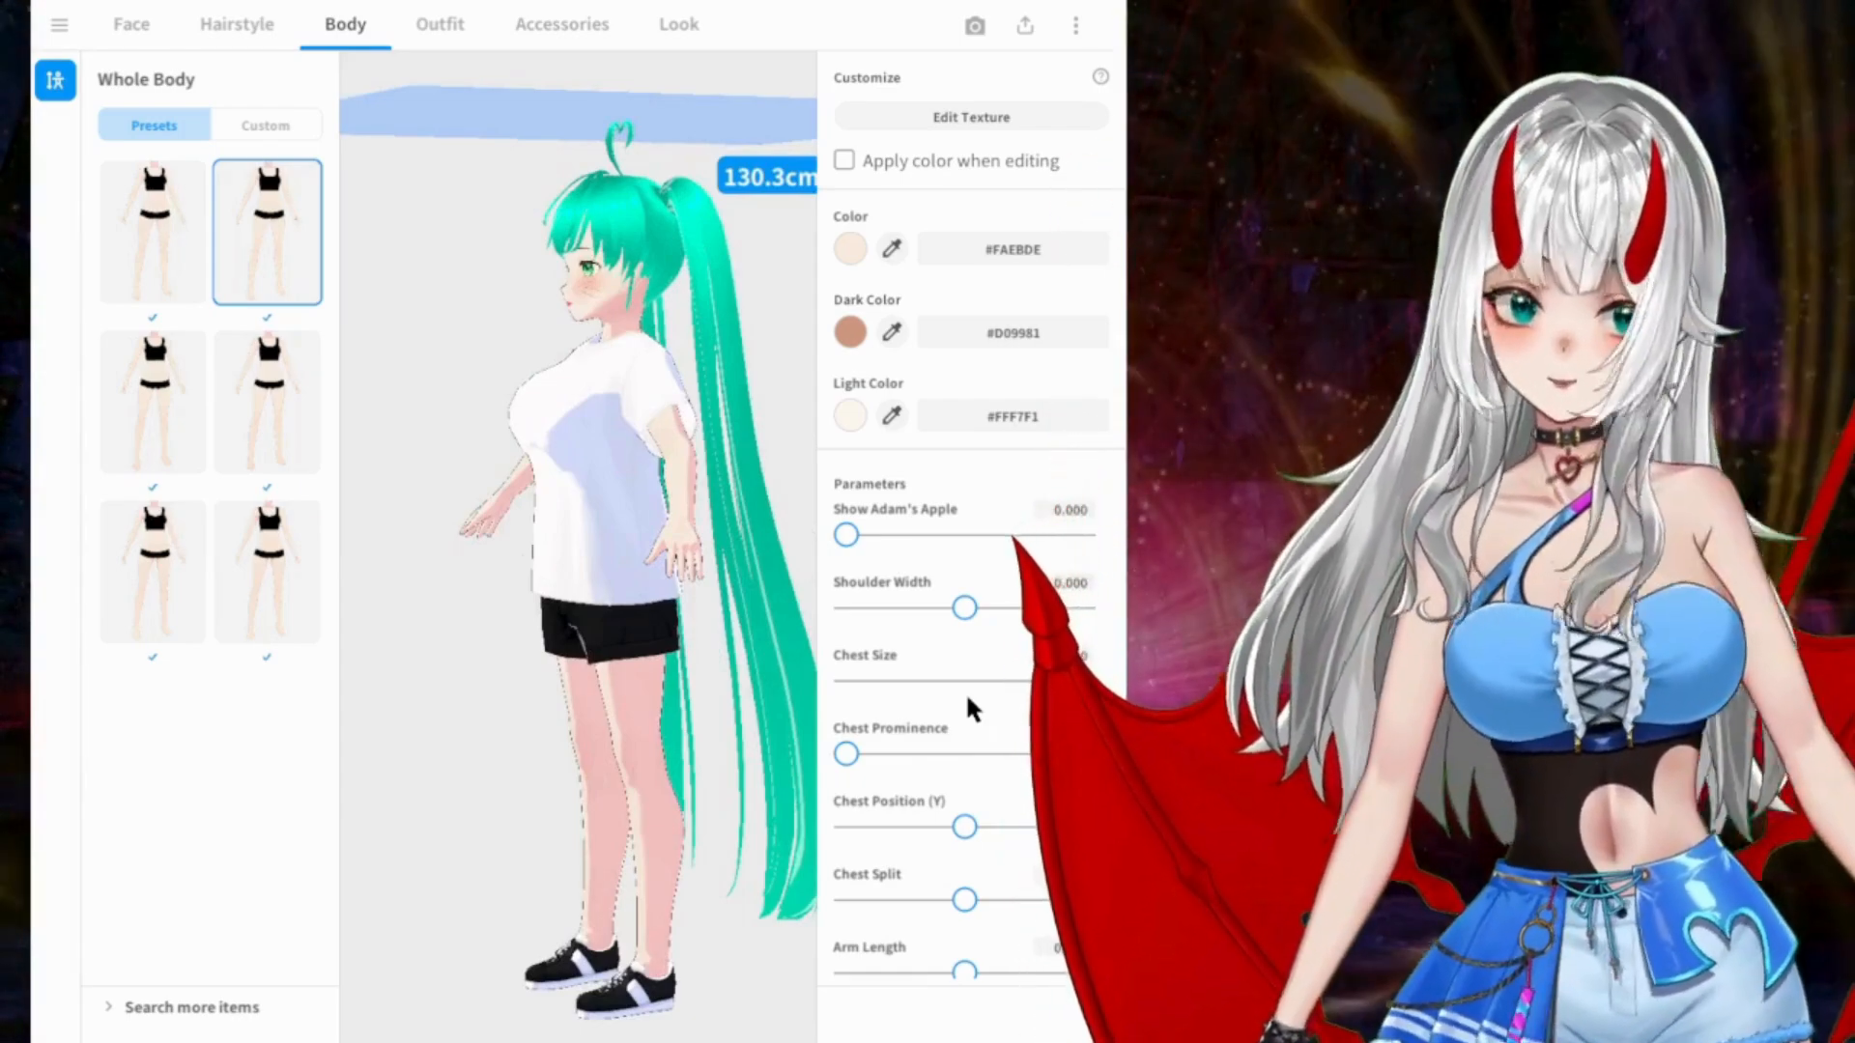
Step: Raise Chest Prominence to its maximum and look through the remaining body parameters down to Foot Size
left_click_drag(848, 756, 1090, 752)
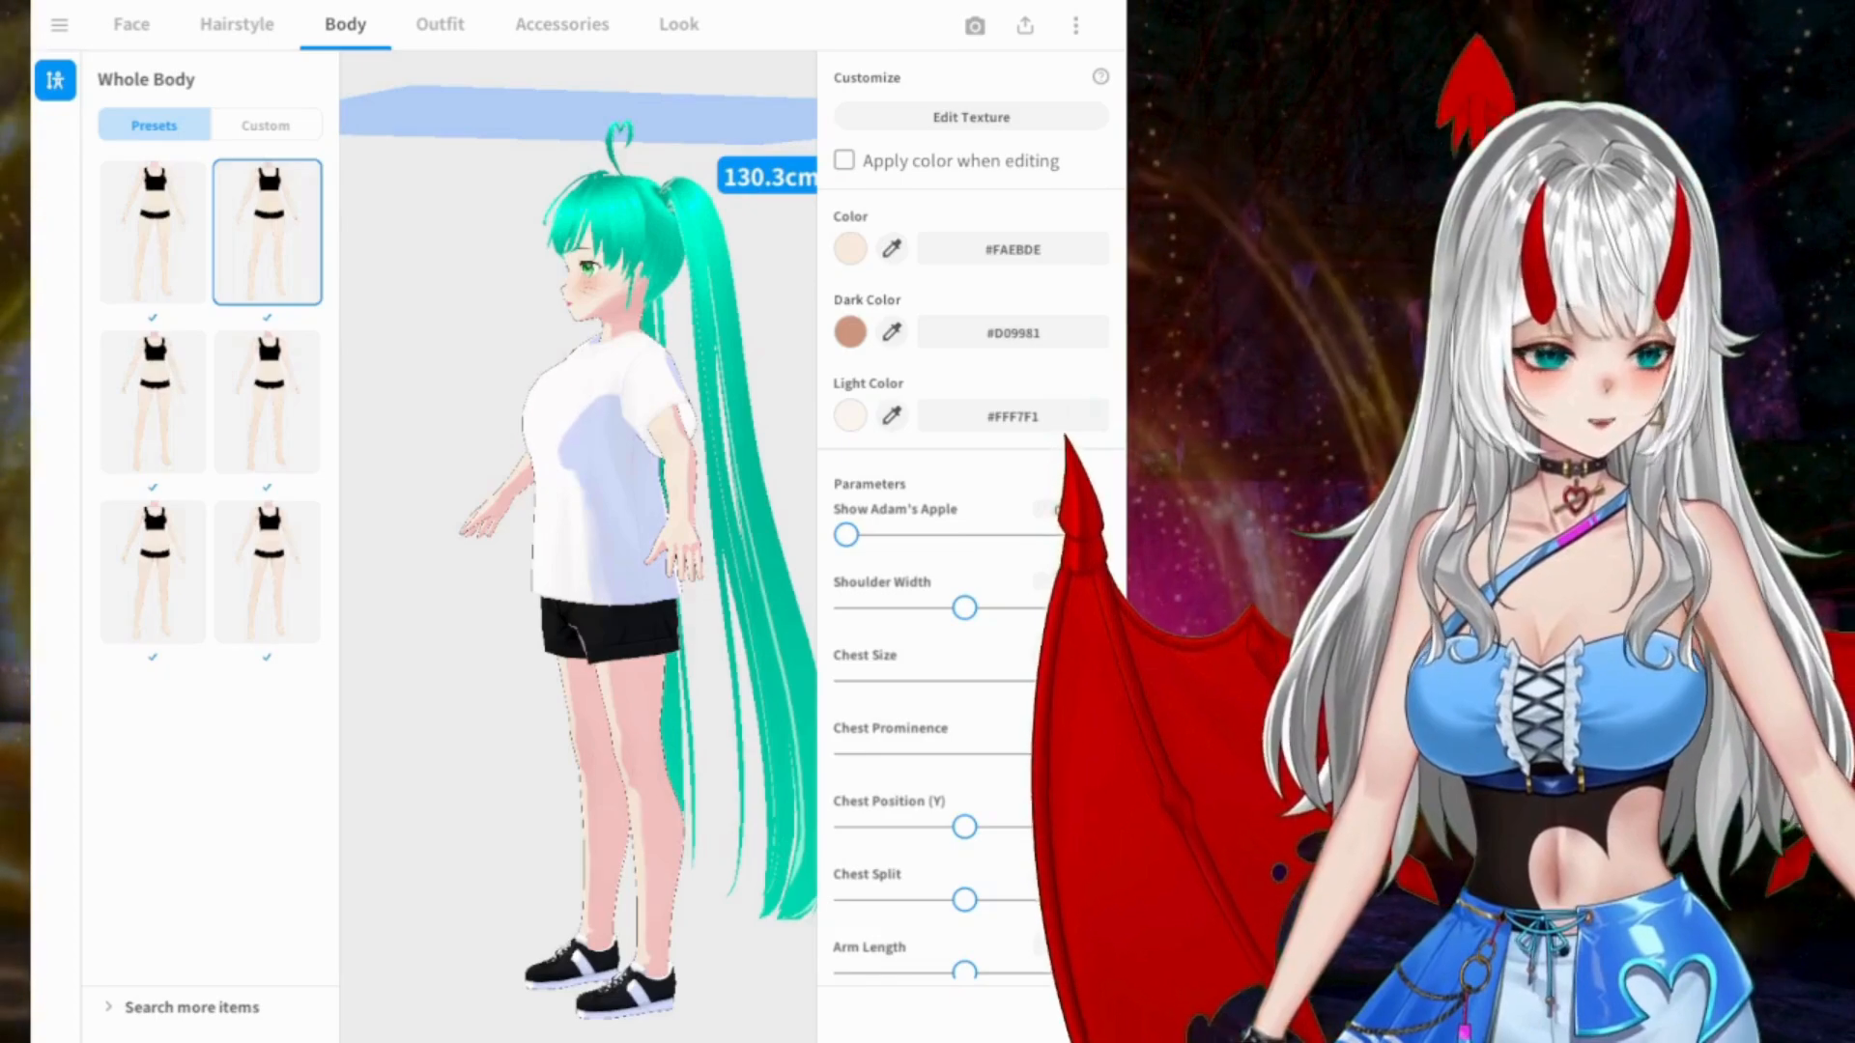
right_click_drag(493, 609, 531, 608)
scroll(963, 698, "down", 3)
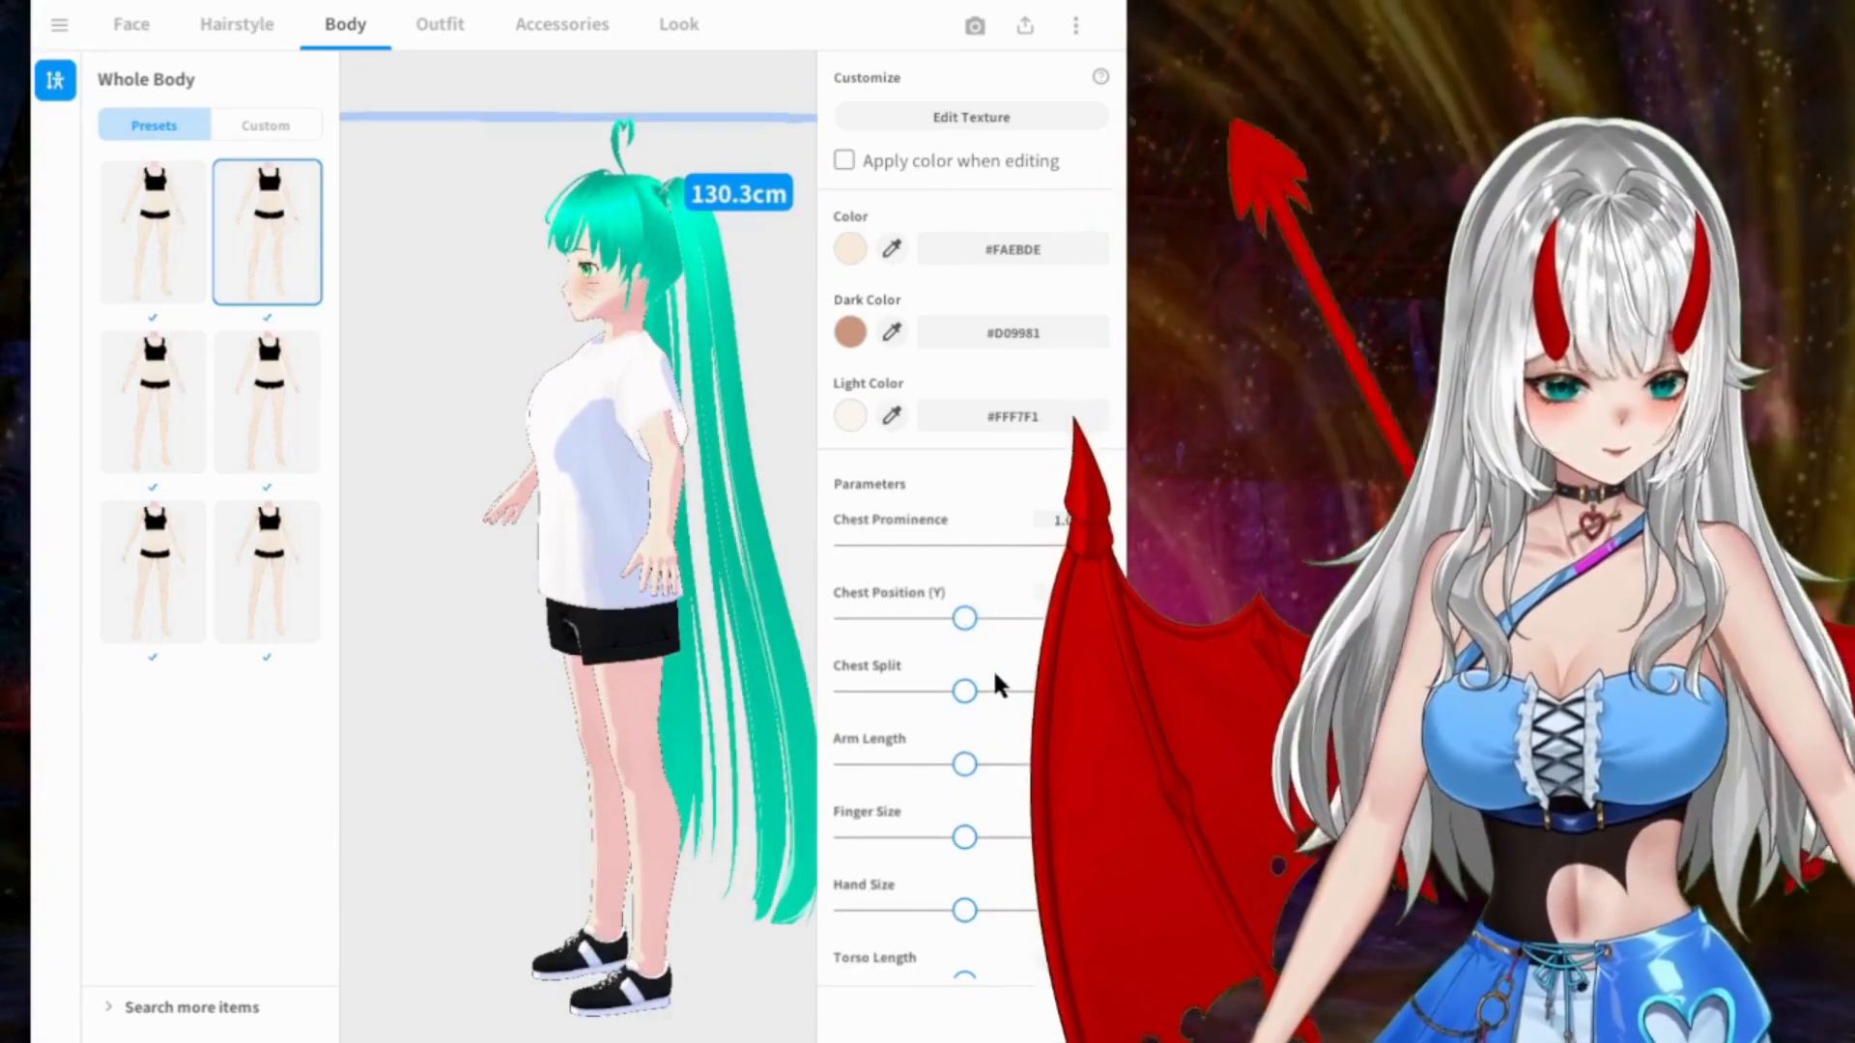
scroll(990, 667, "down", 3)
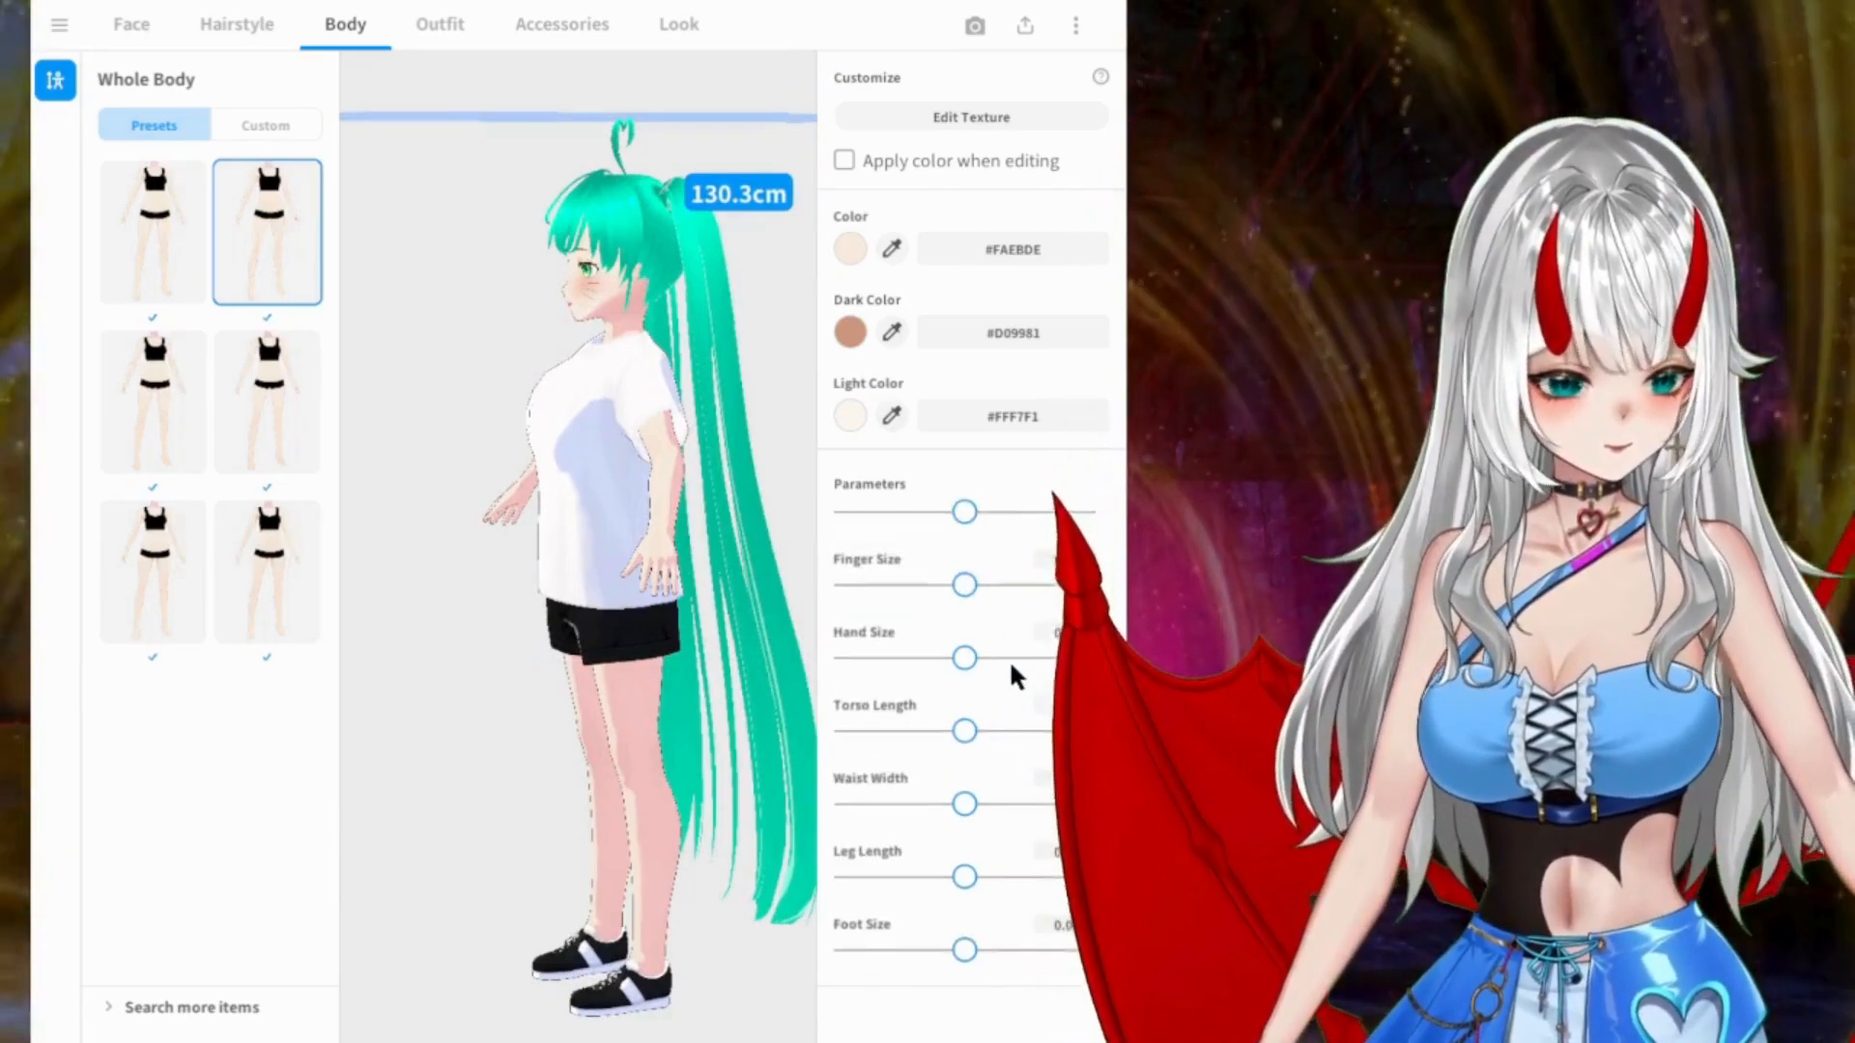
right_click_drag(624, 570, 717, 545)
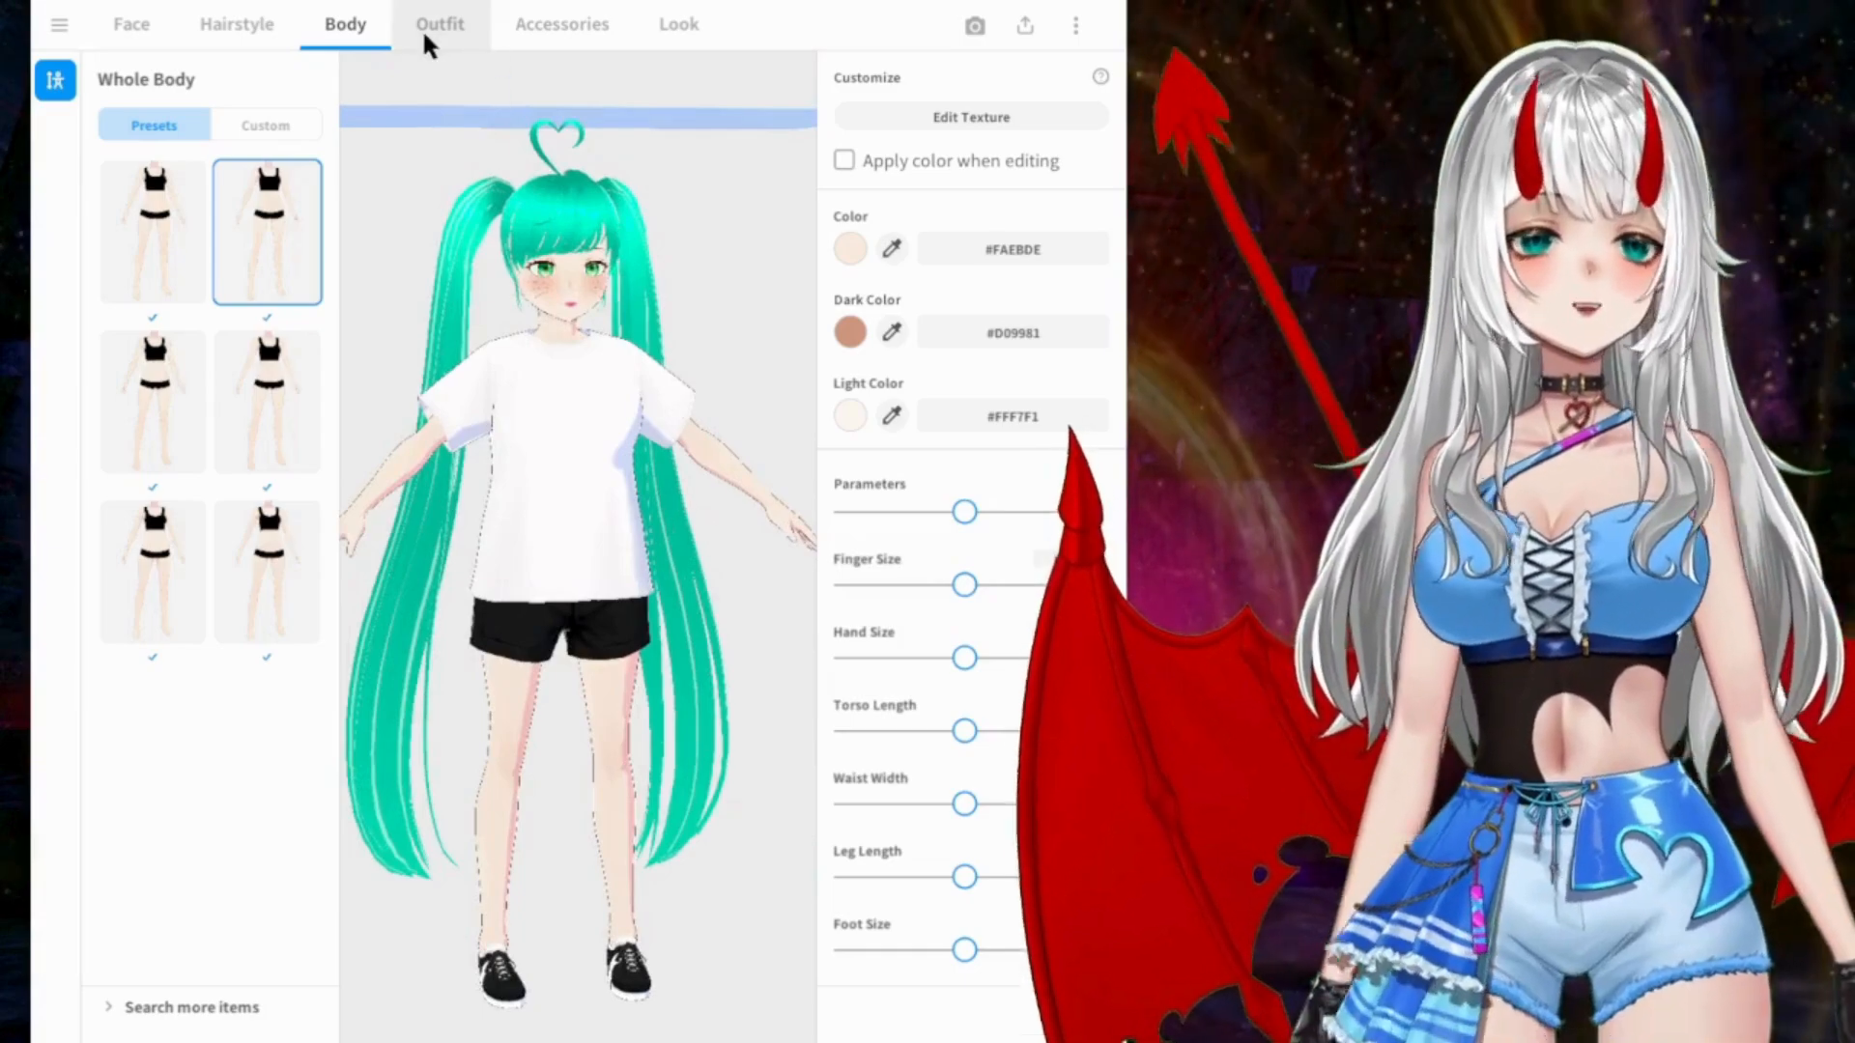
Step: Browse the available Whole Sets in the outfit presets
left_click(423, 26)
scroll(201, 334, "down", 5)
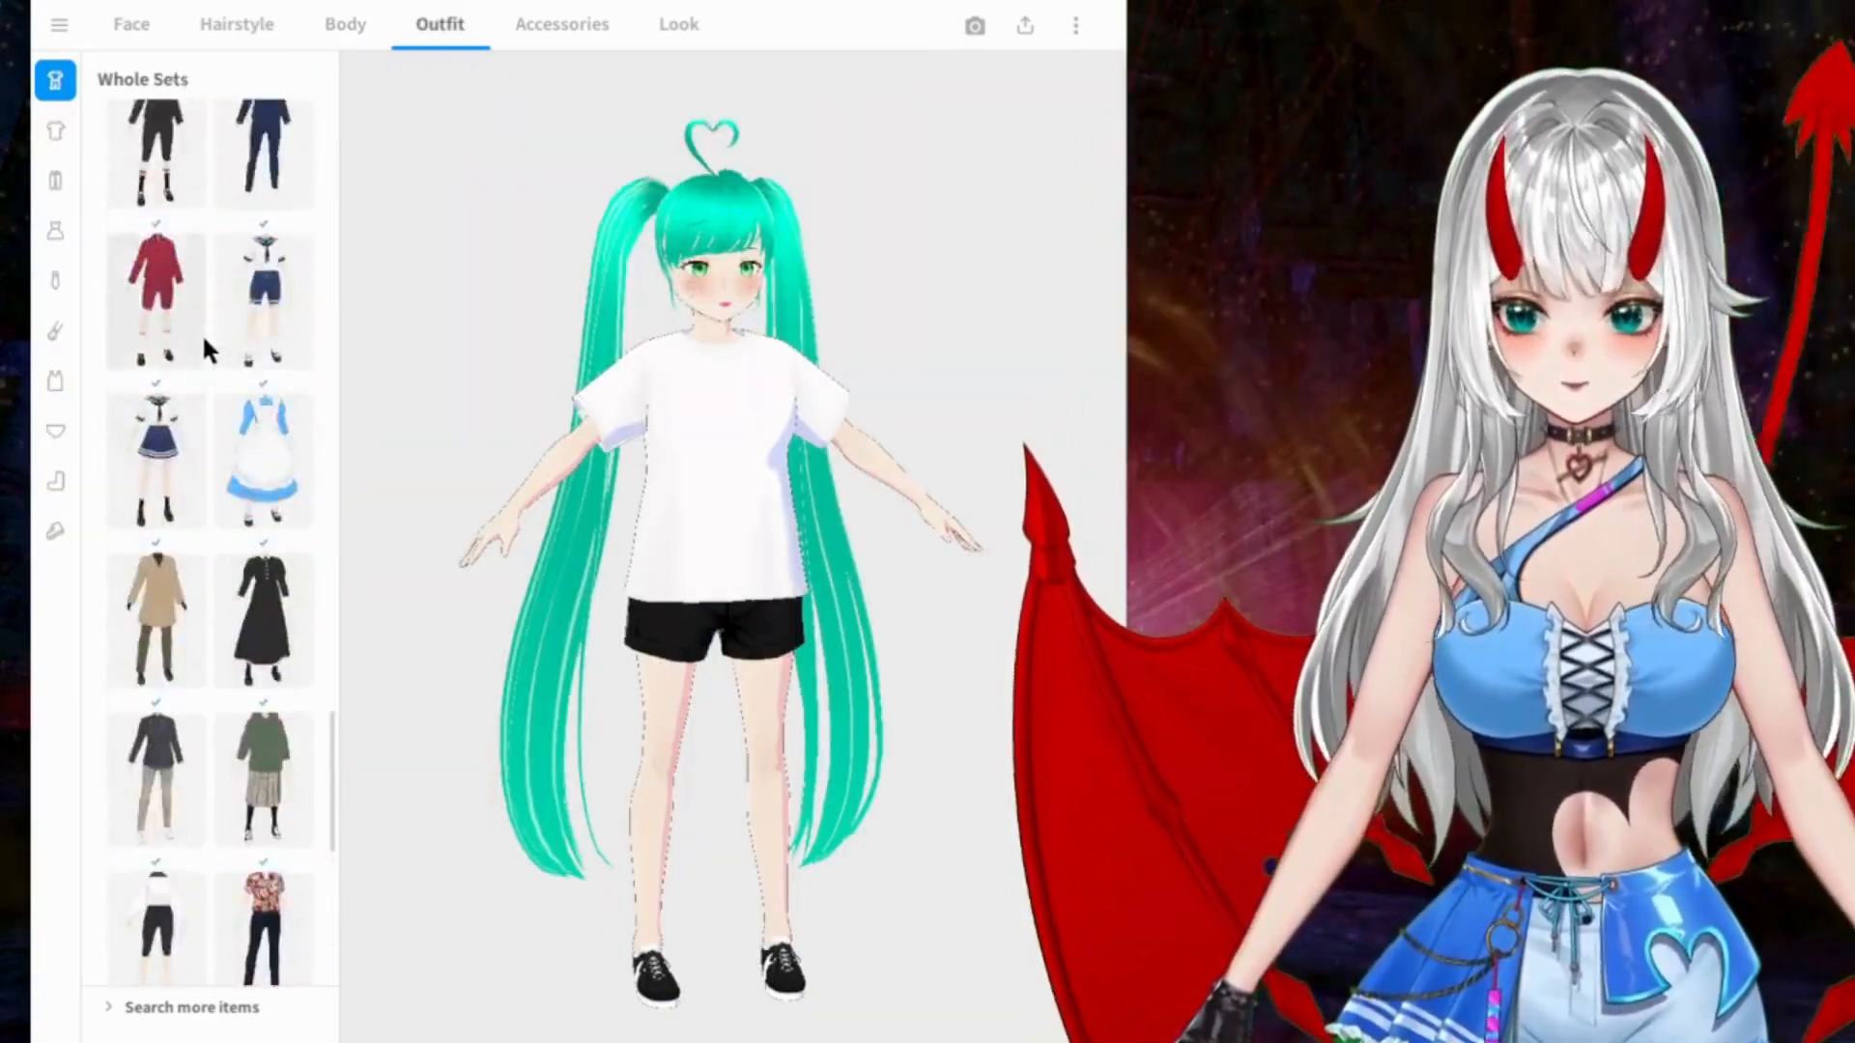
scroll(183, 319, "up", 10)
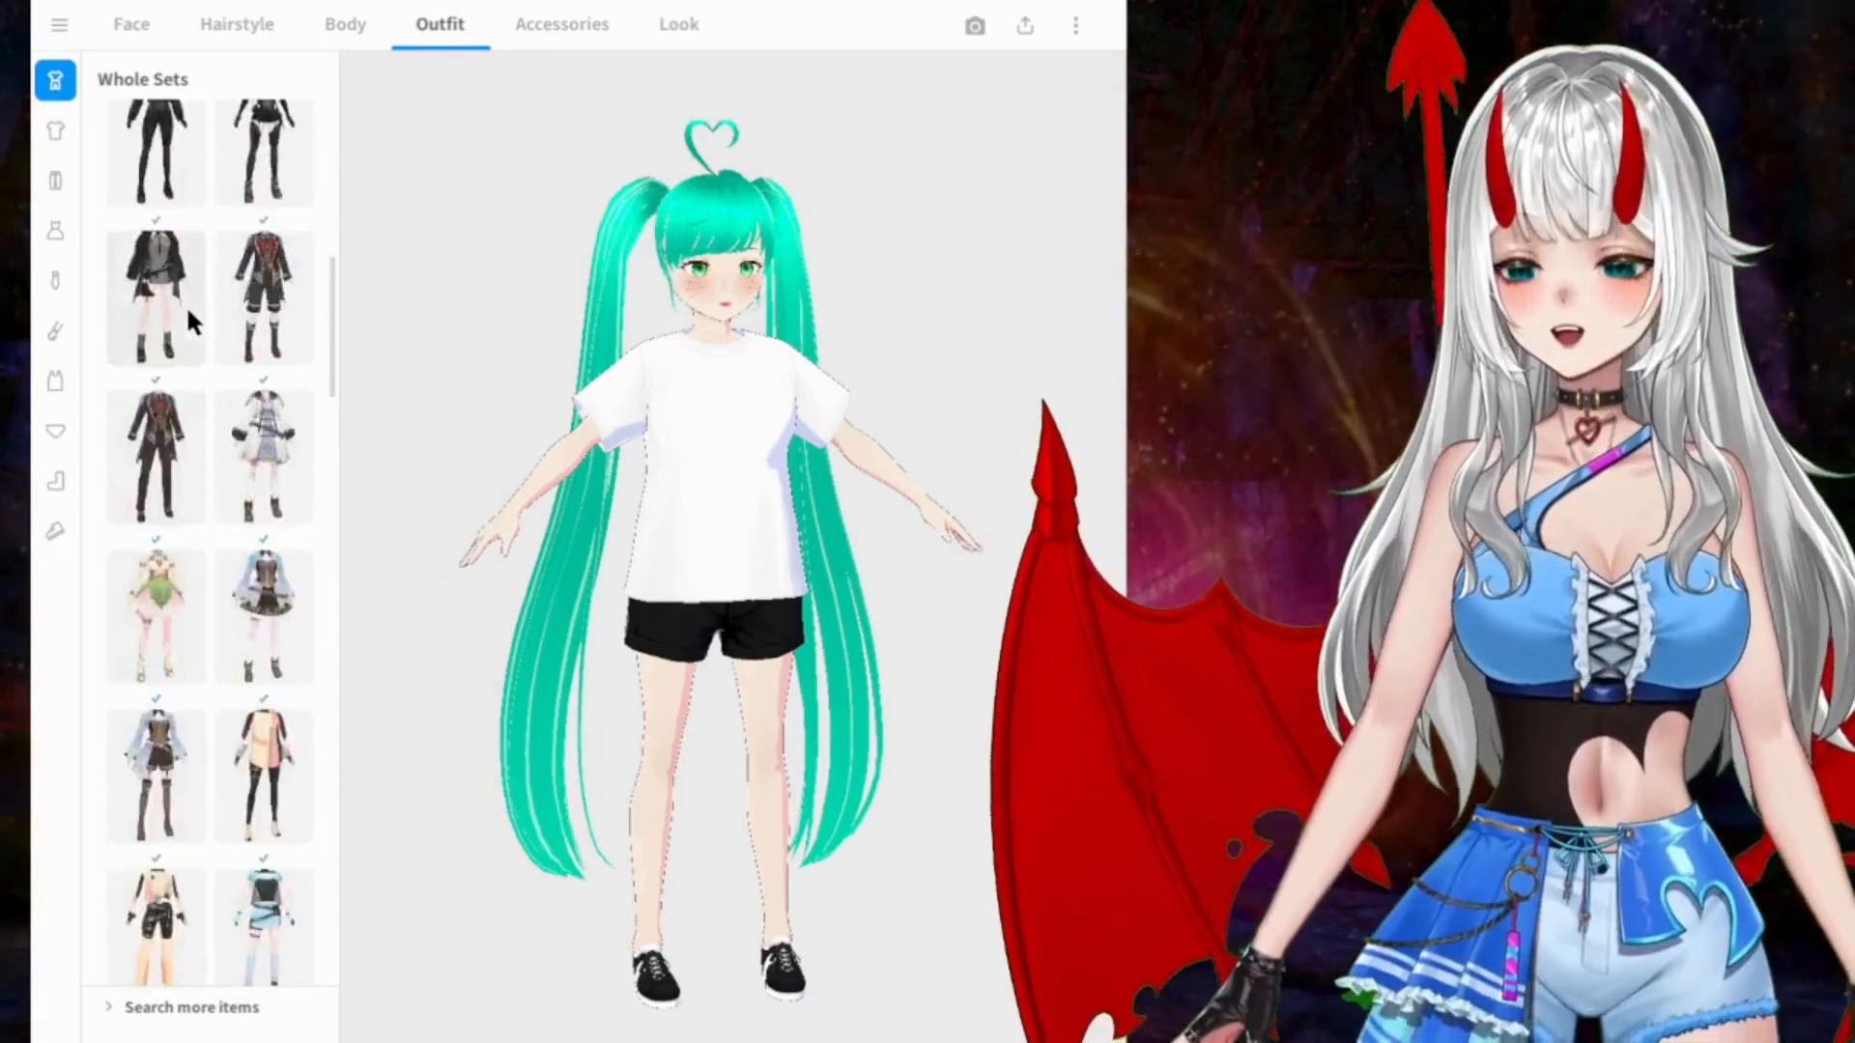
scroll(187, 307, "up", 8)
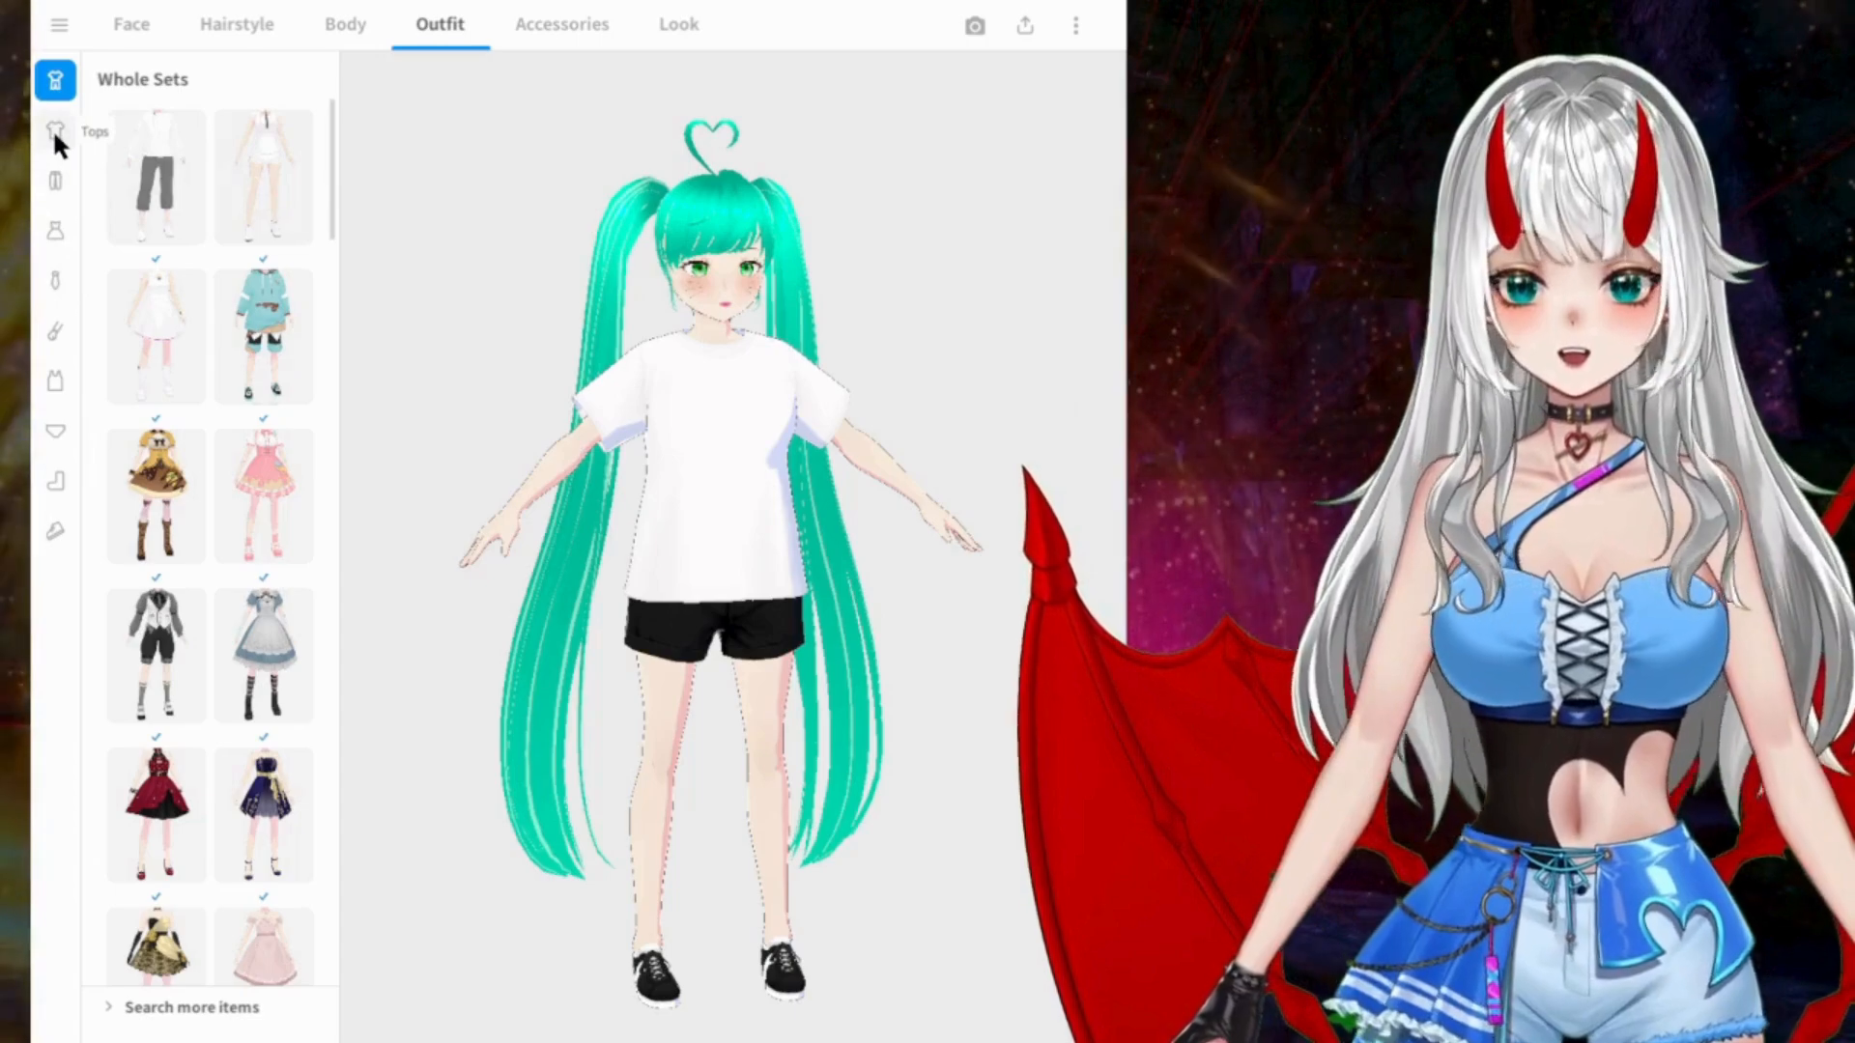
Step: Check the custom items for Tops, Bottoms, Dresses and Neck Accessories
left_click(54, 131)
left_click(267, 127)
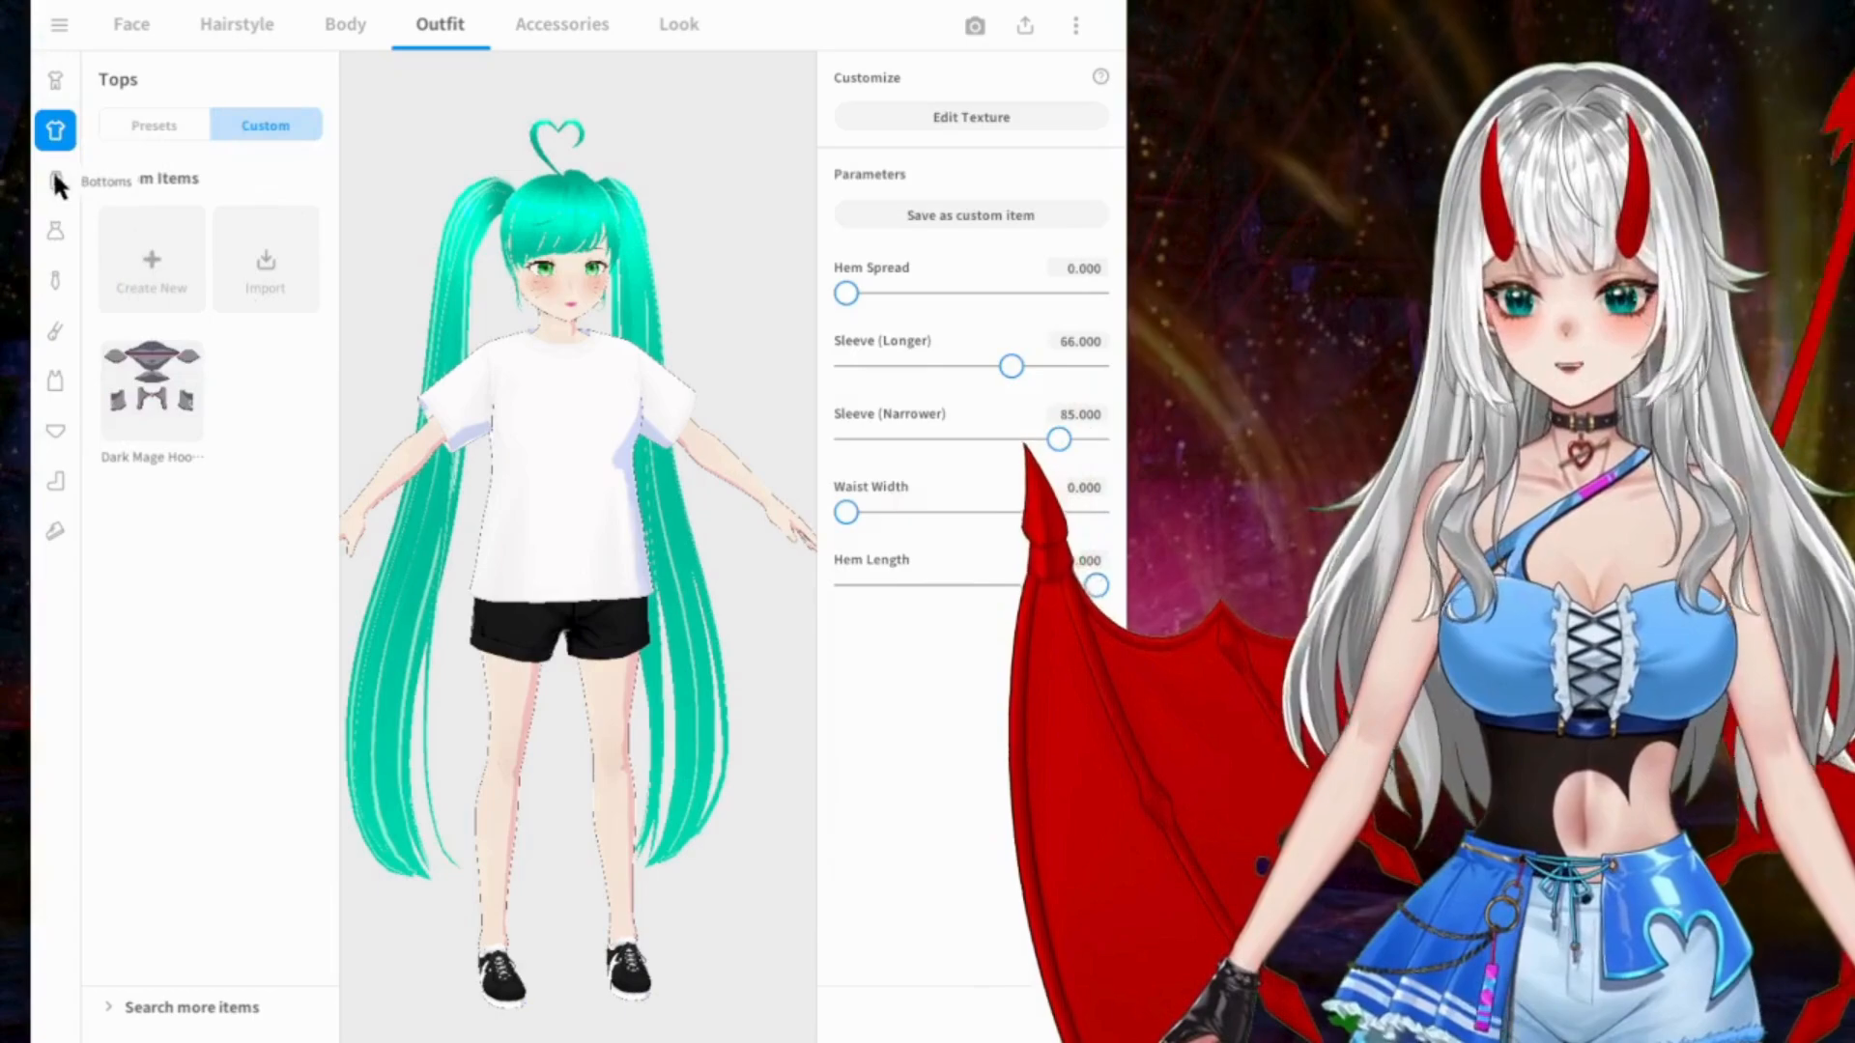
left_click(55, 181)
left_click(268, 123)
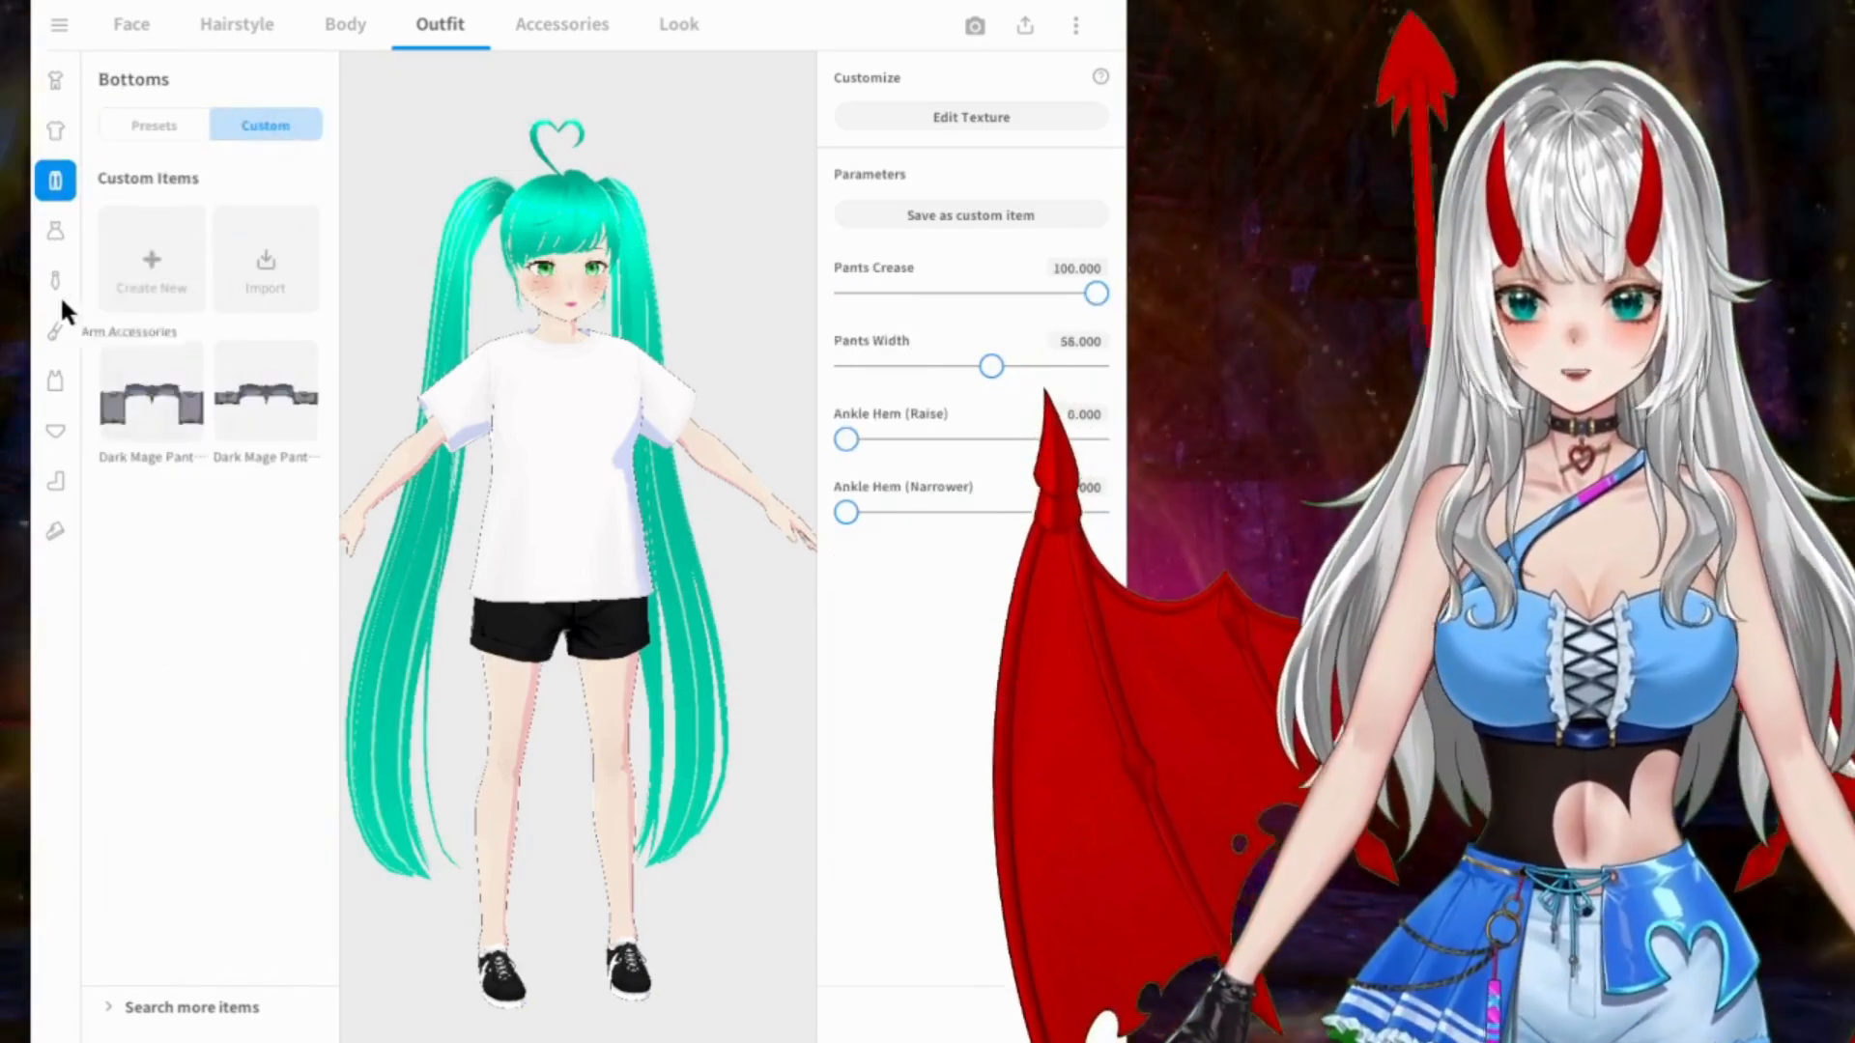
left_click(55, 230)
left_click(281, 124)
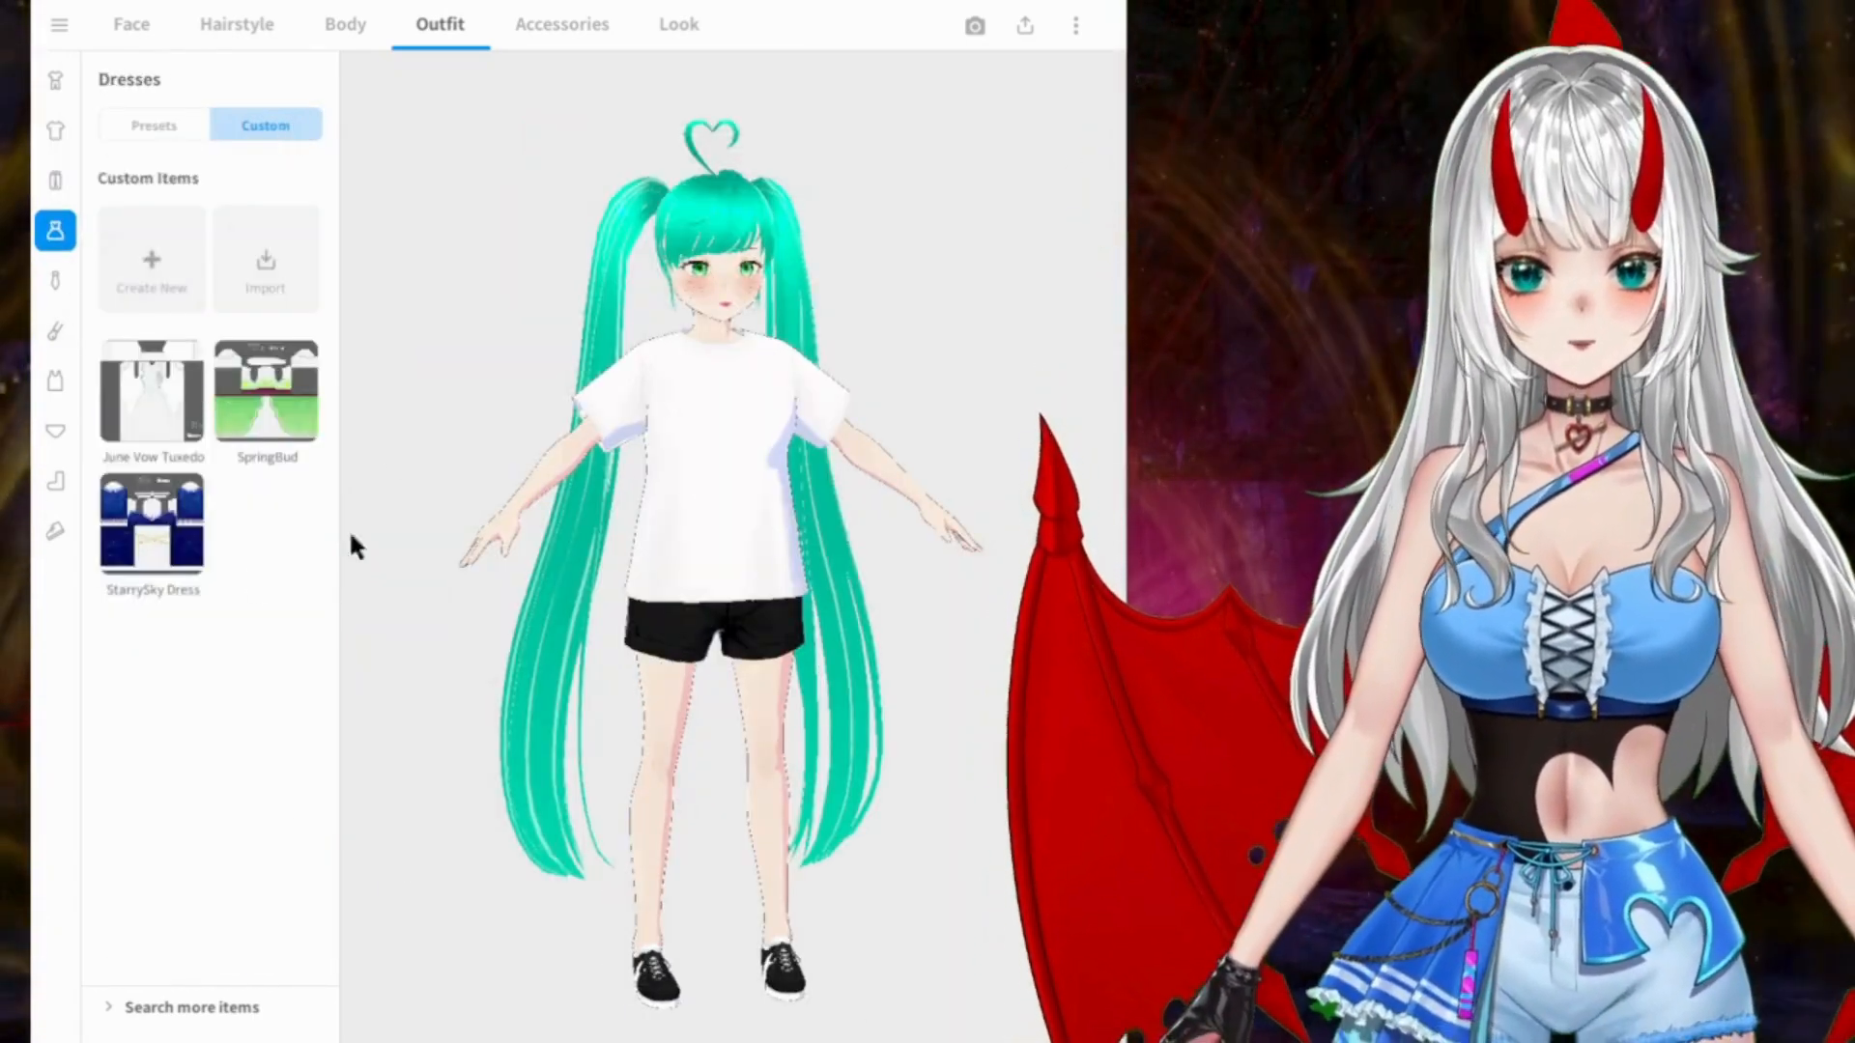
left_click(53, 279)
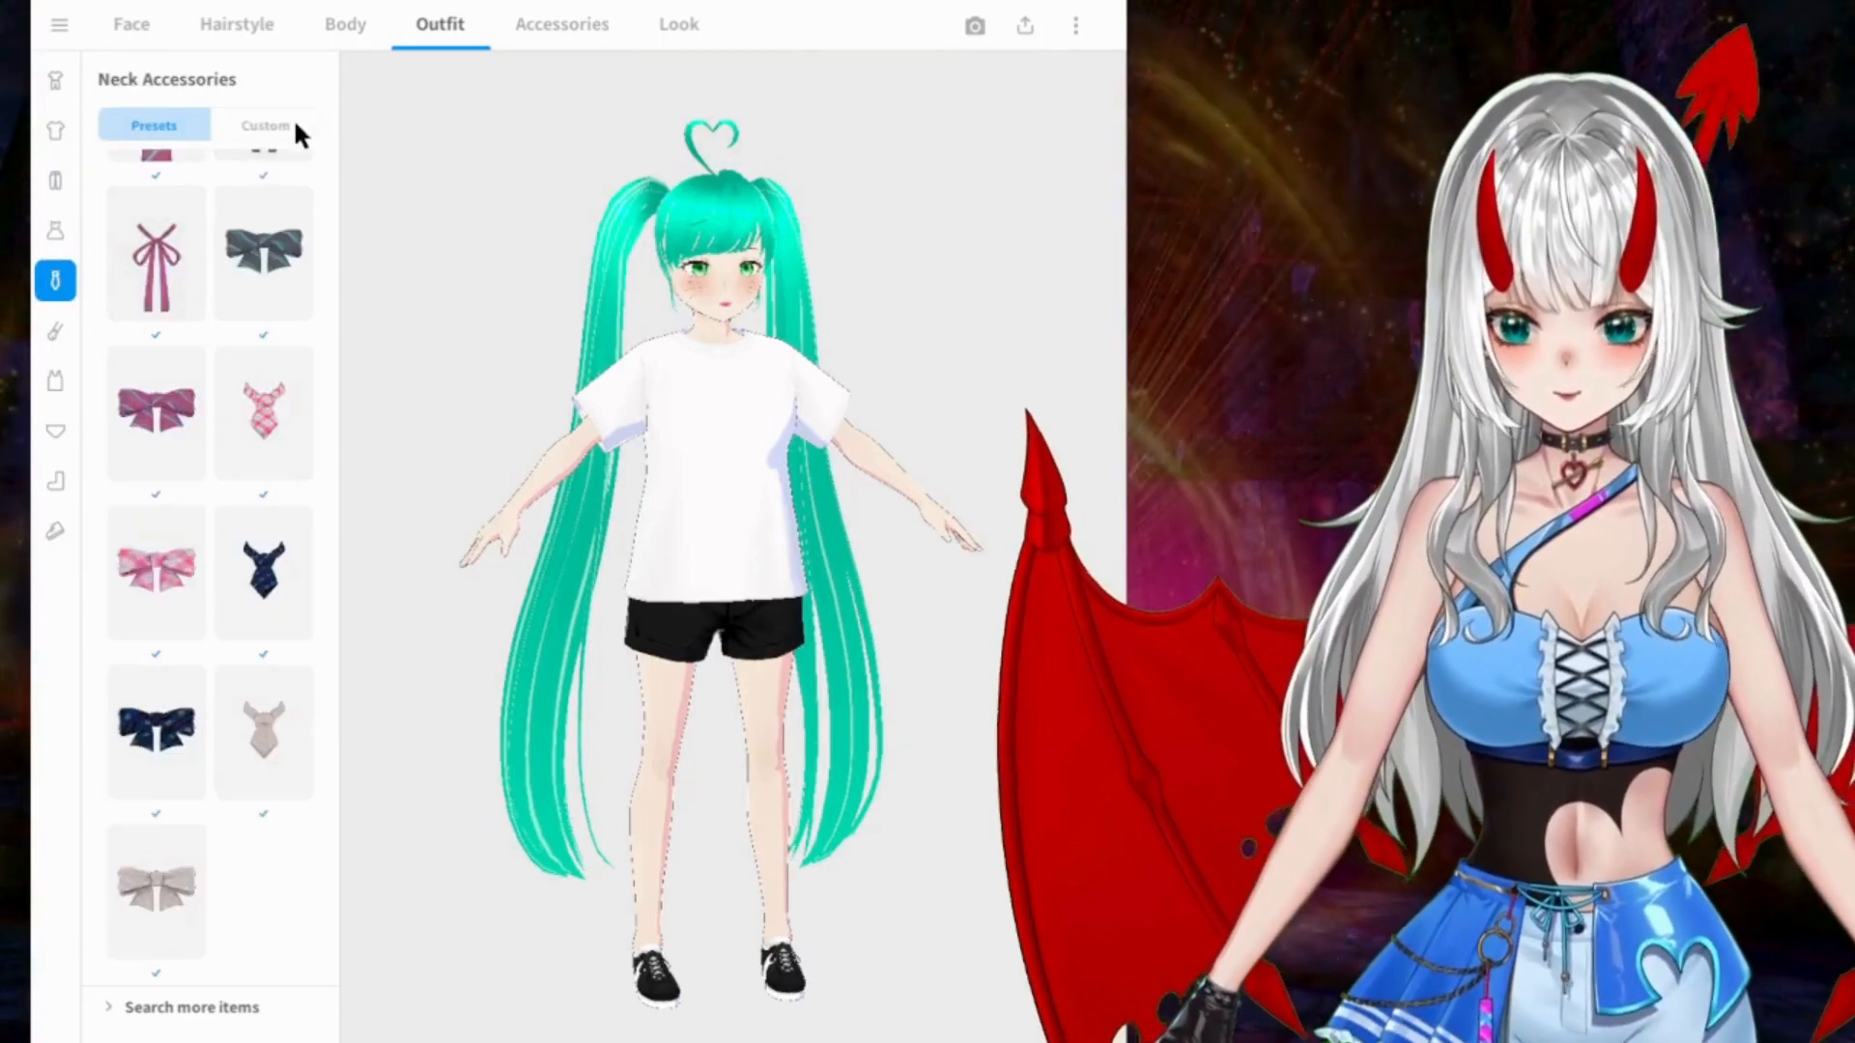
left_click(294, 125)
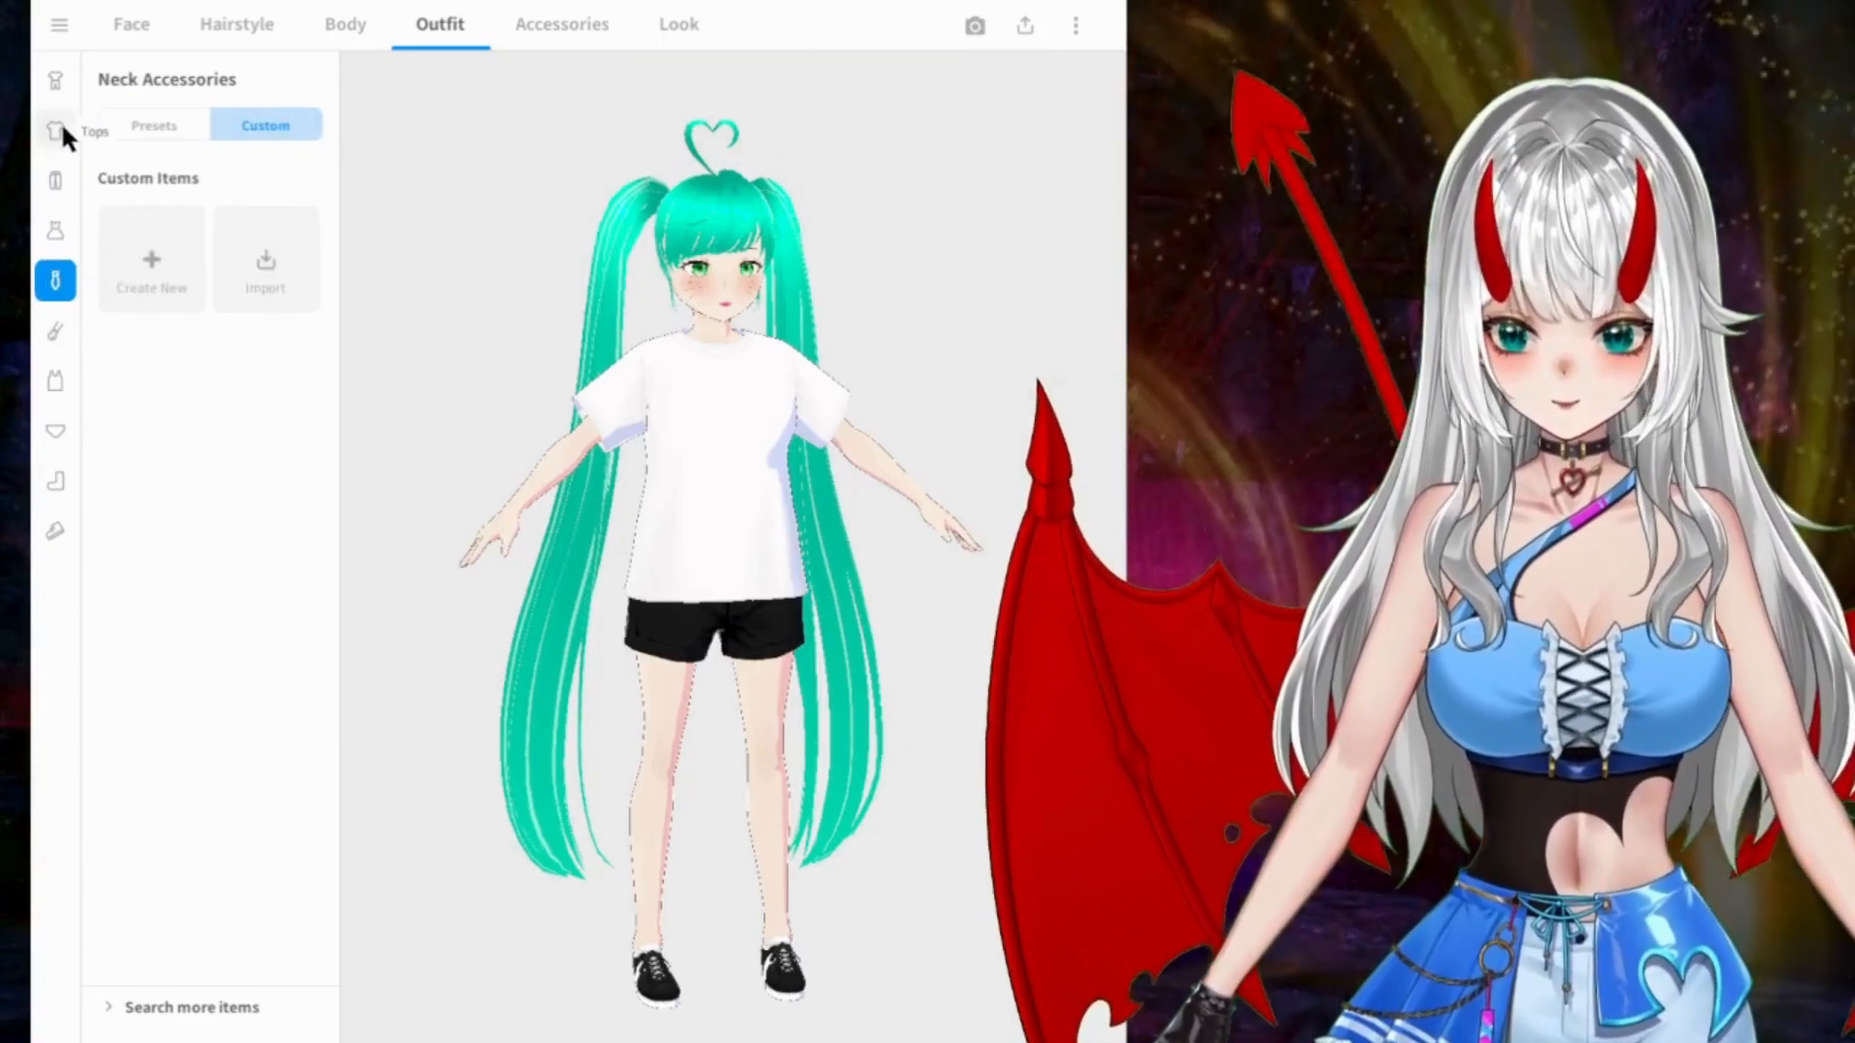
Step: Try the yellow and brown chocolate-themed dress set with brown boots and inspect it from several angles
left_click(55, 131)
left_click(55, 80)
scroll(312, 715, "down", 5)
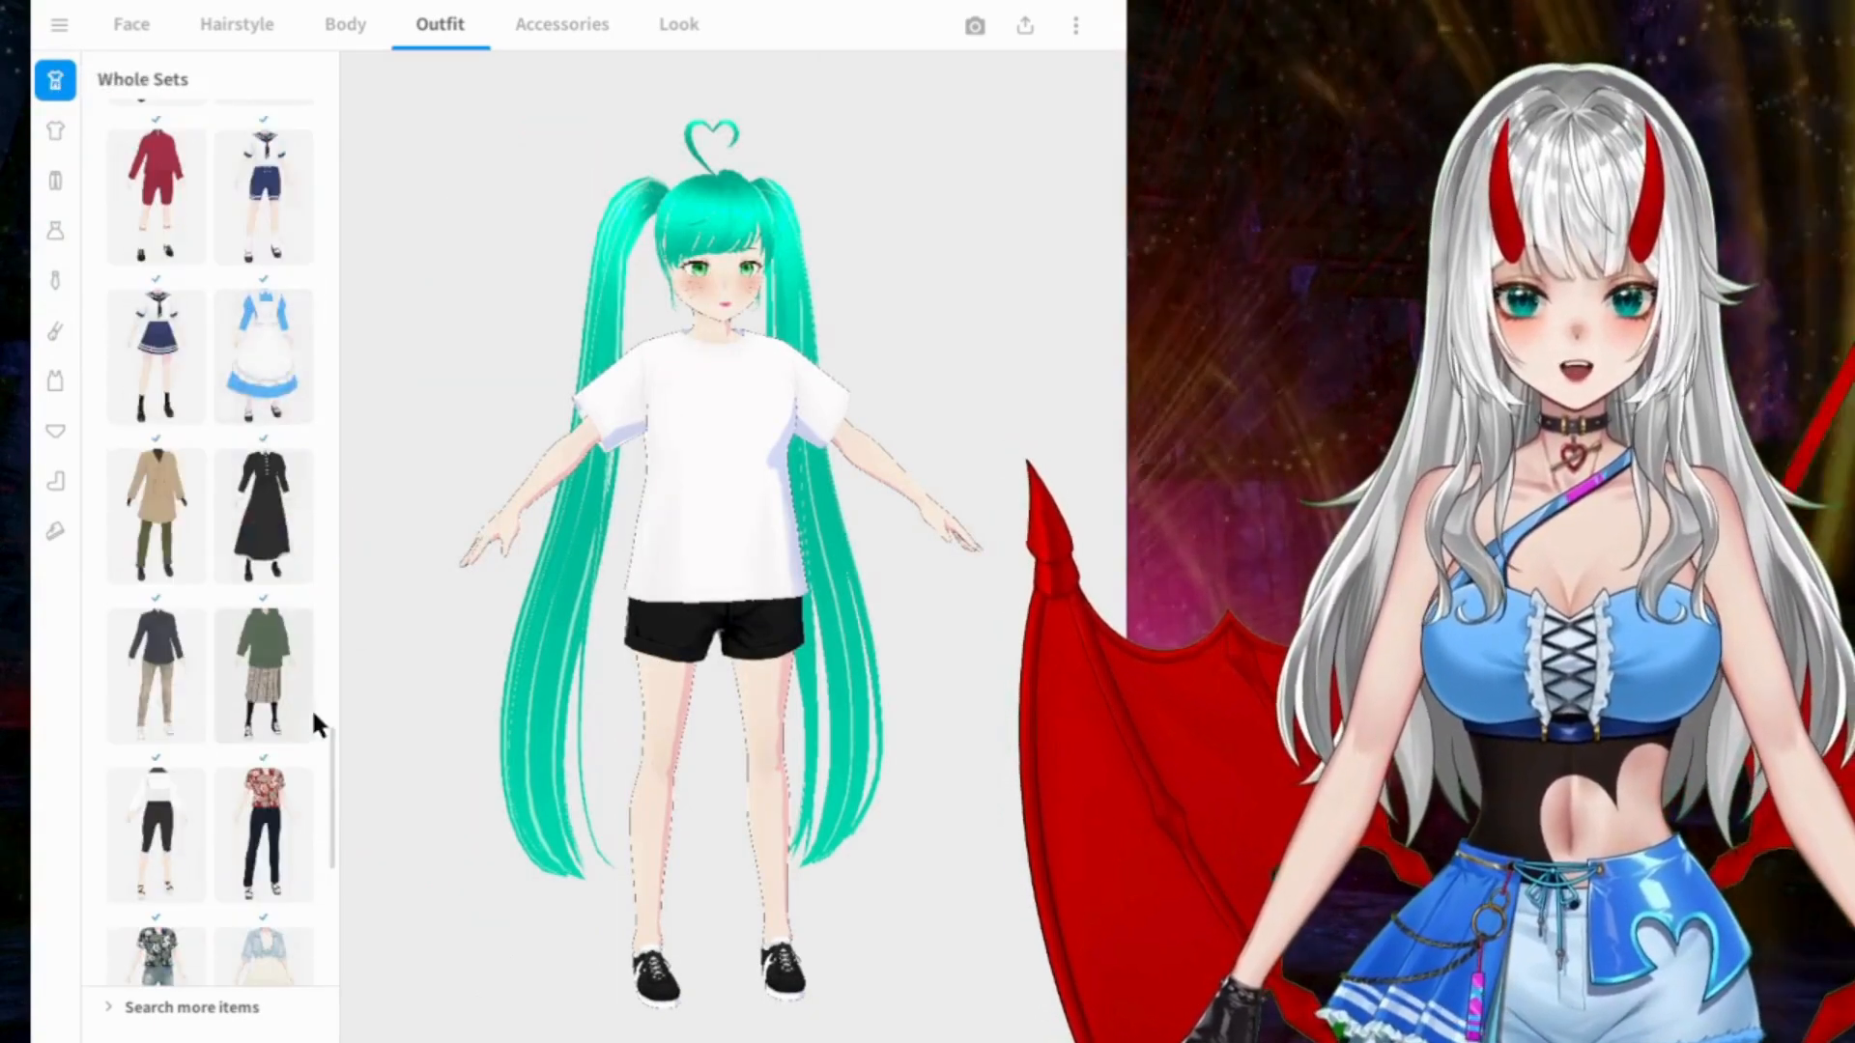
left_click_drag(331, 763, 344, 109)
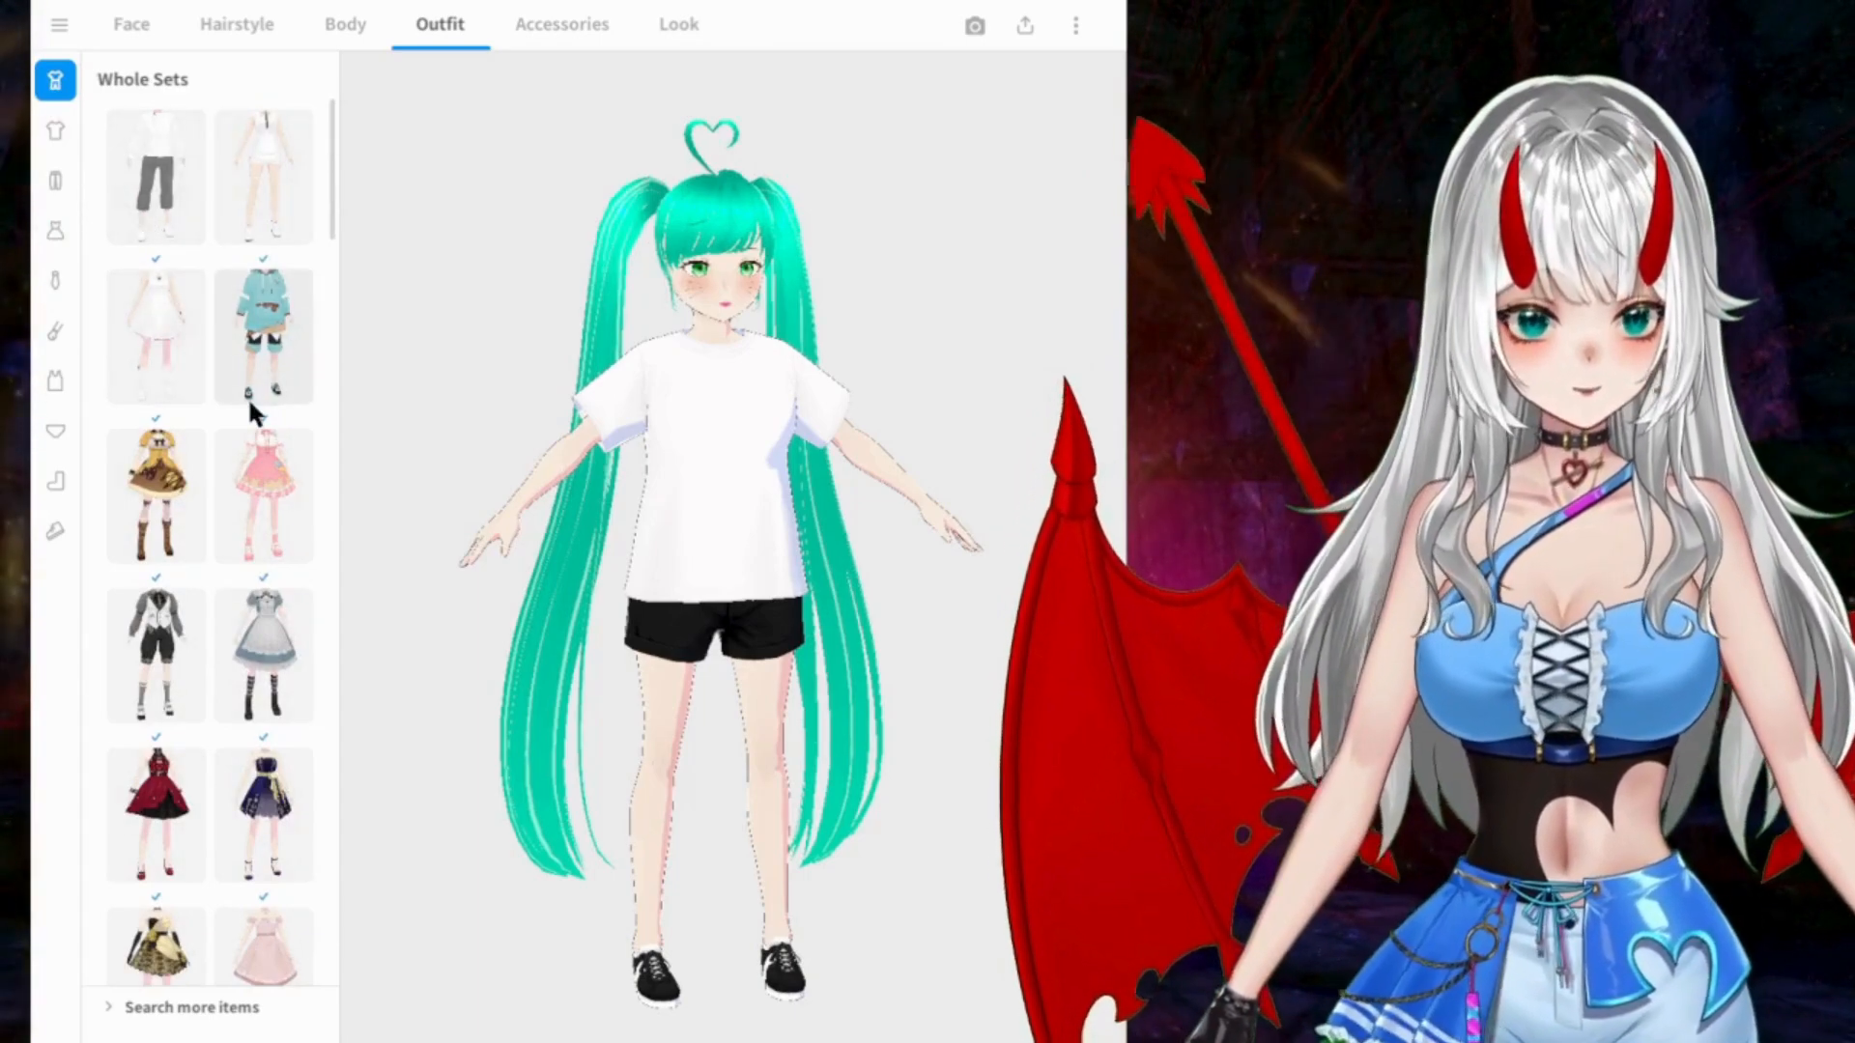
left_click(166, 514)
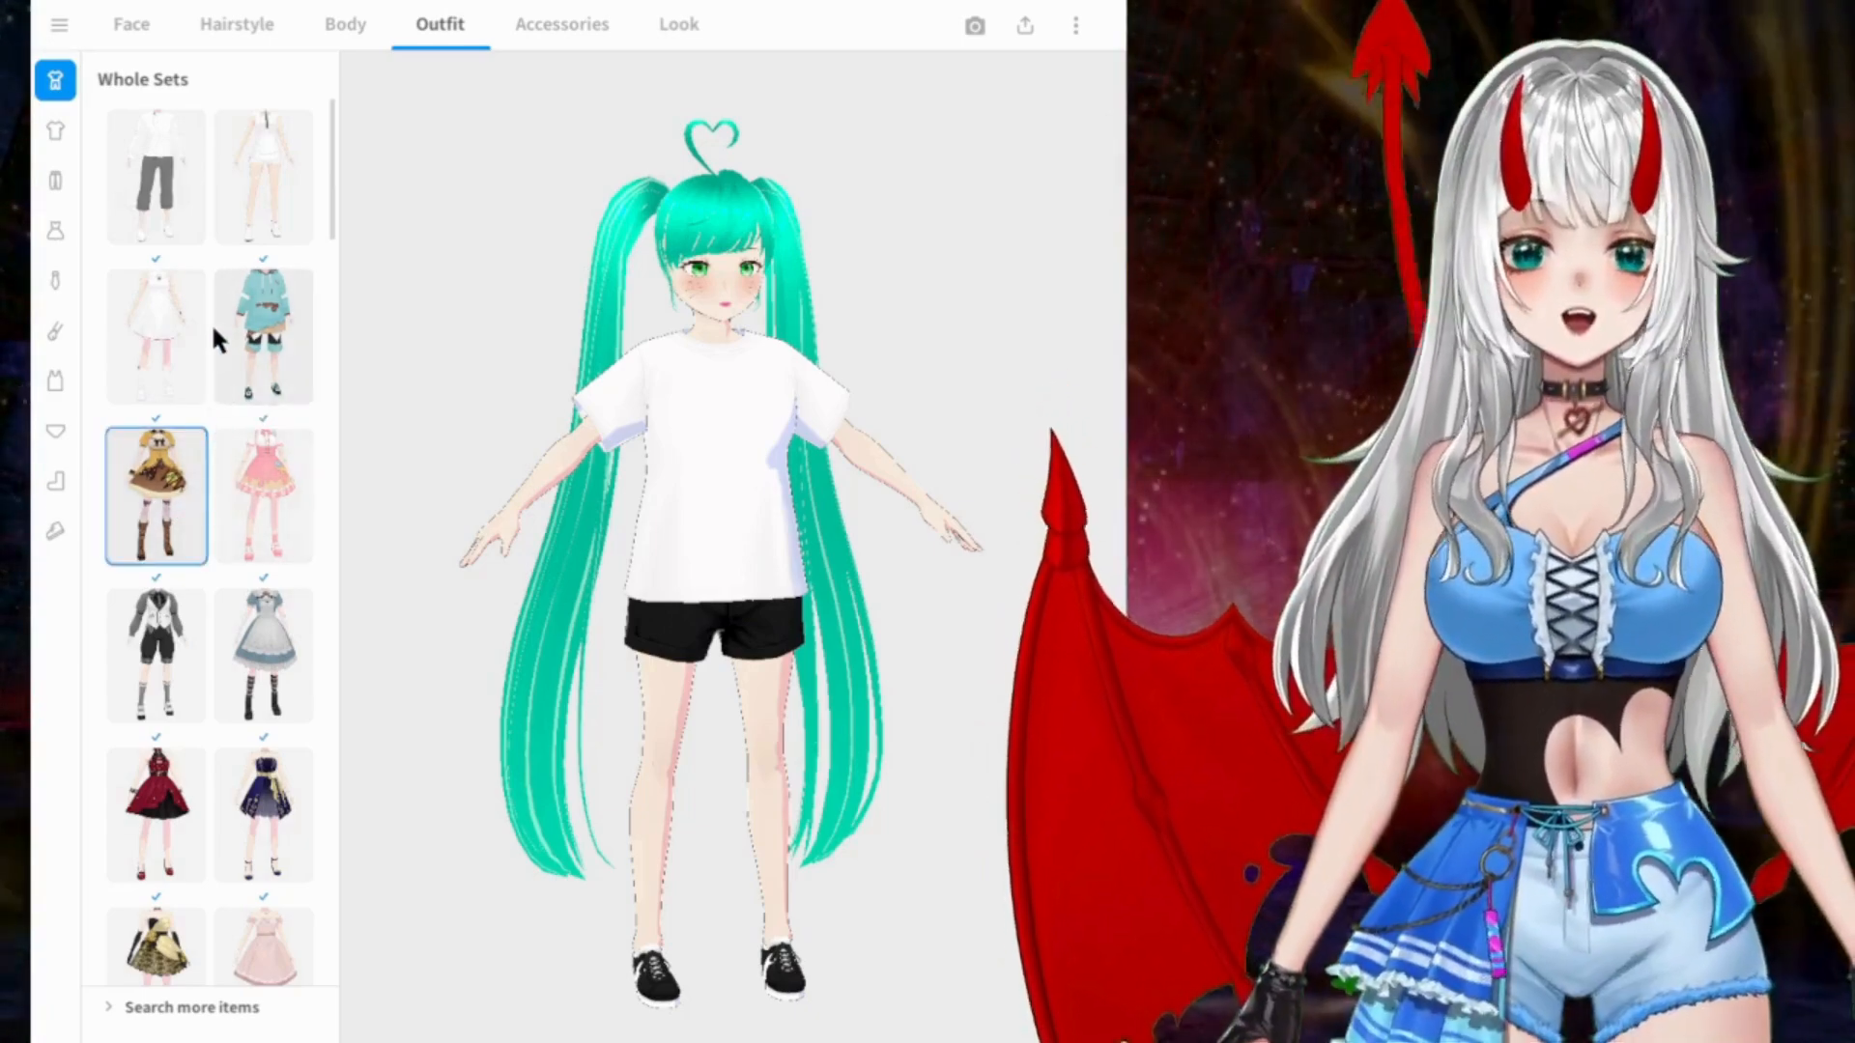
left_click_drag(820, 442, 853, 468)
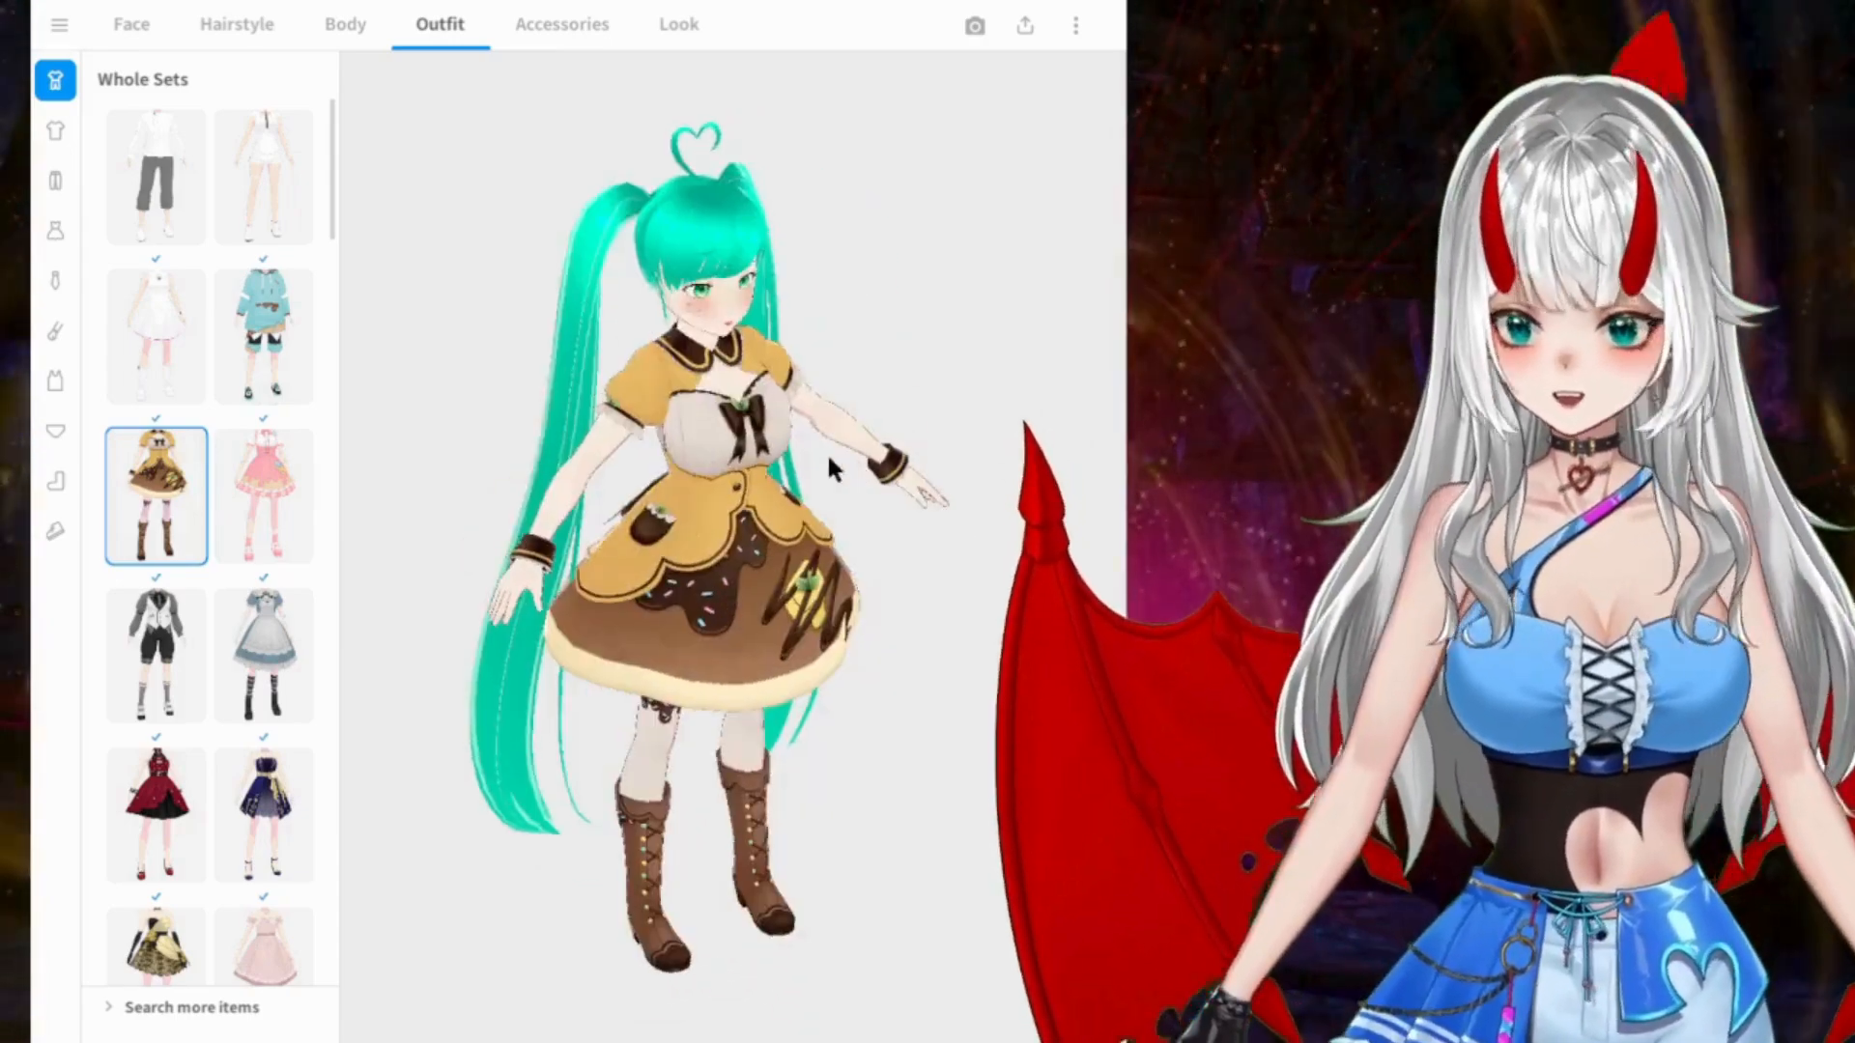
left_click_drag(415, 454, 634, 407)
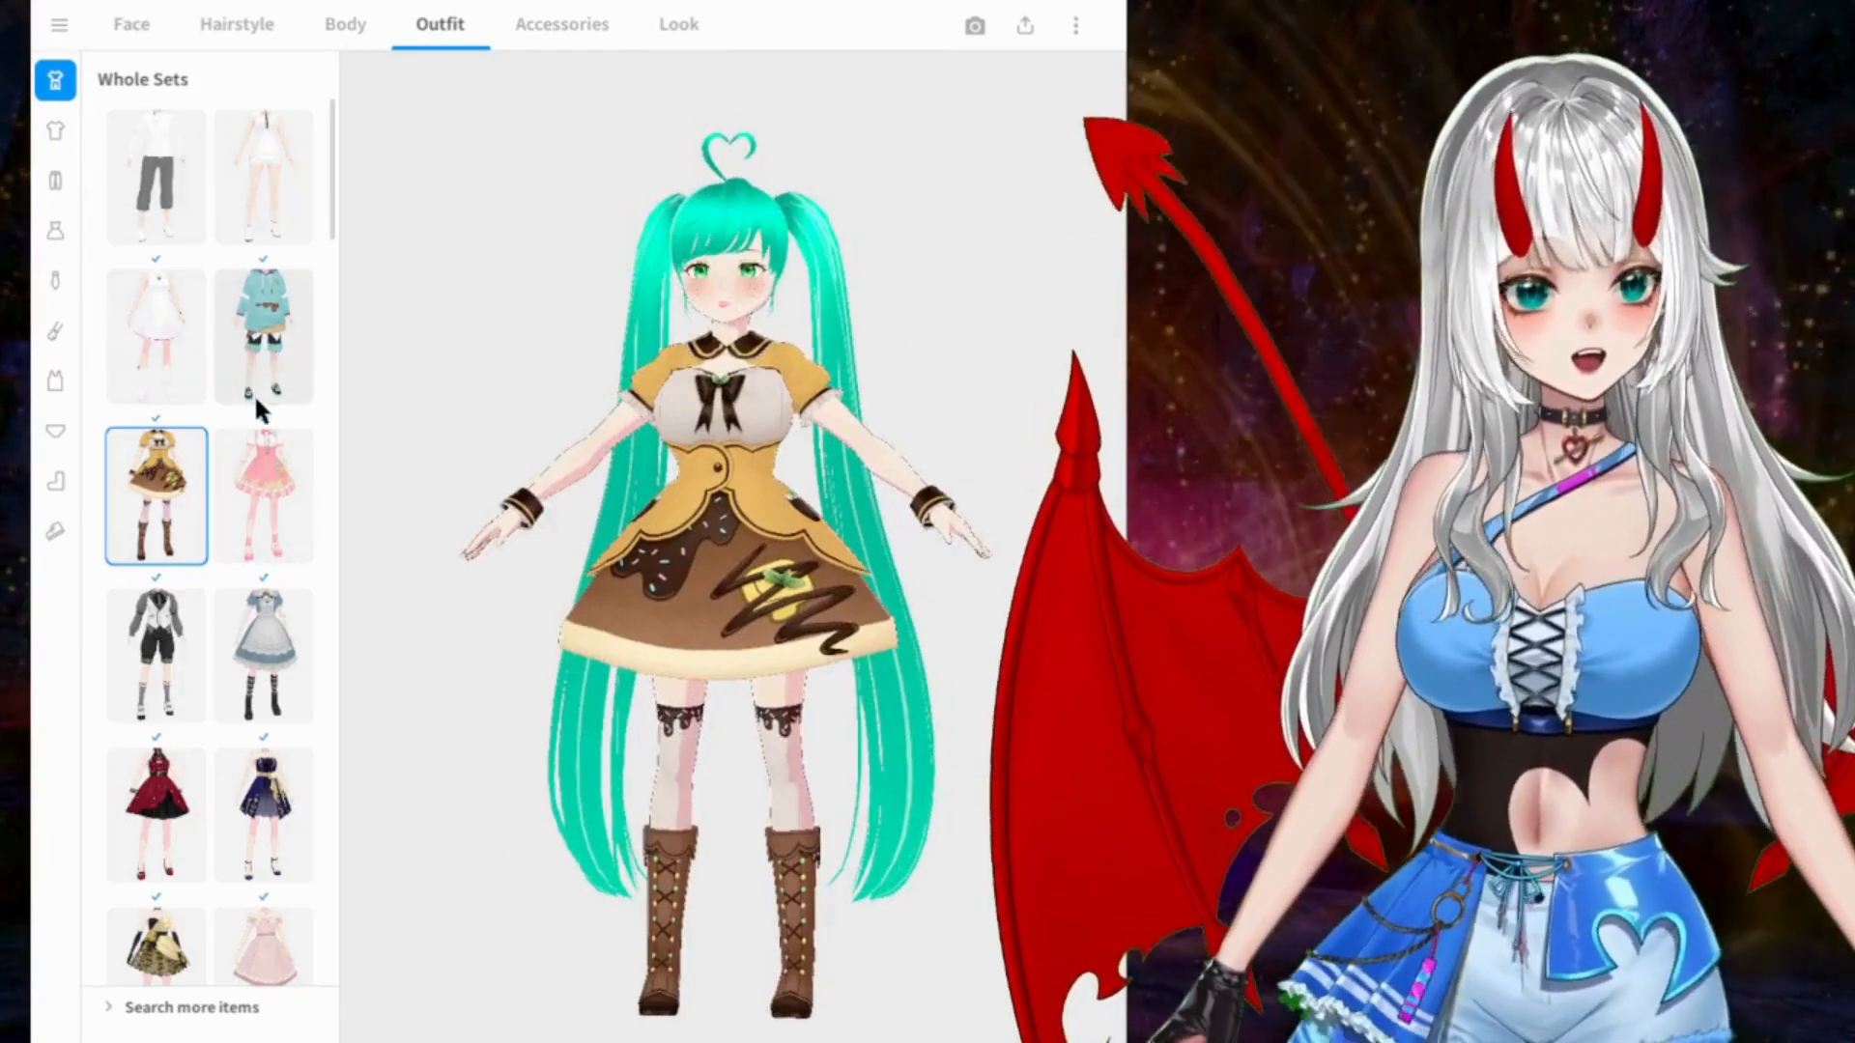
Step: Try the dark red halter dress set and the navy strapless dress set with the gold sash
scroll(213, 437, "down", 4)
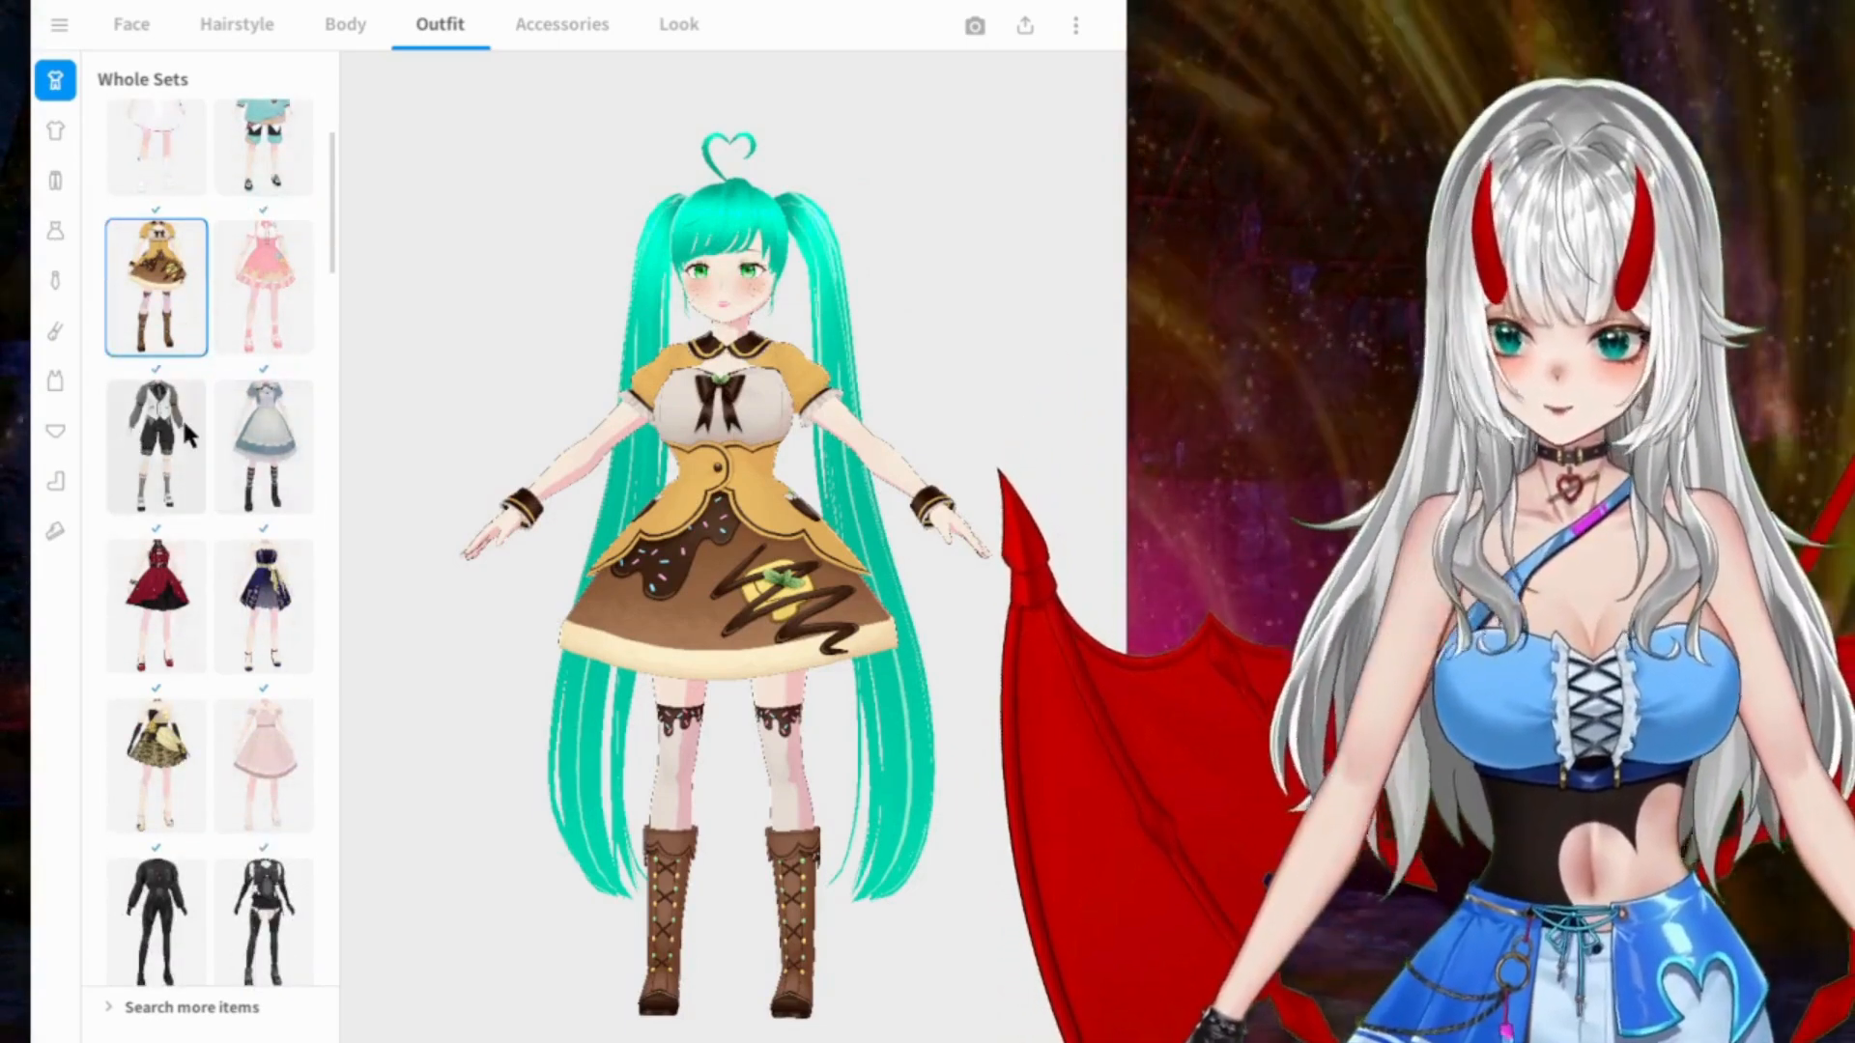
scroll(269, 380, "down", 2)
left_click(156, 501)
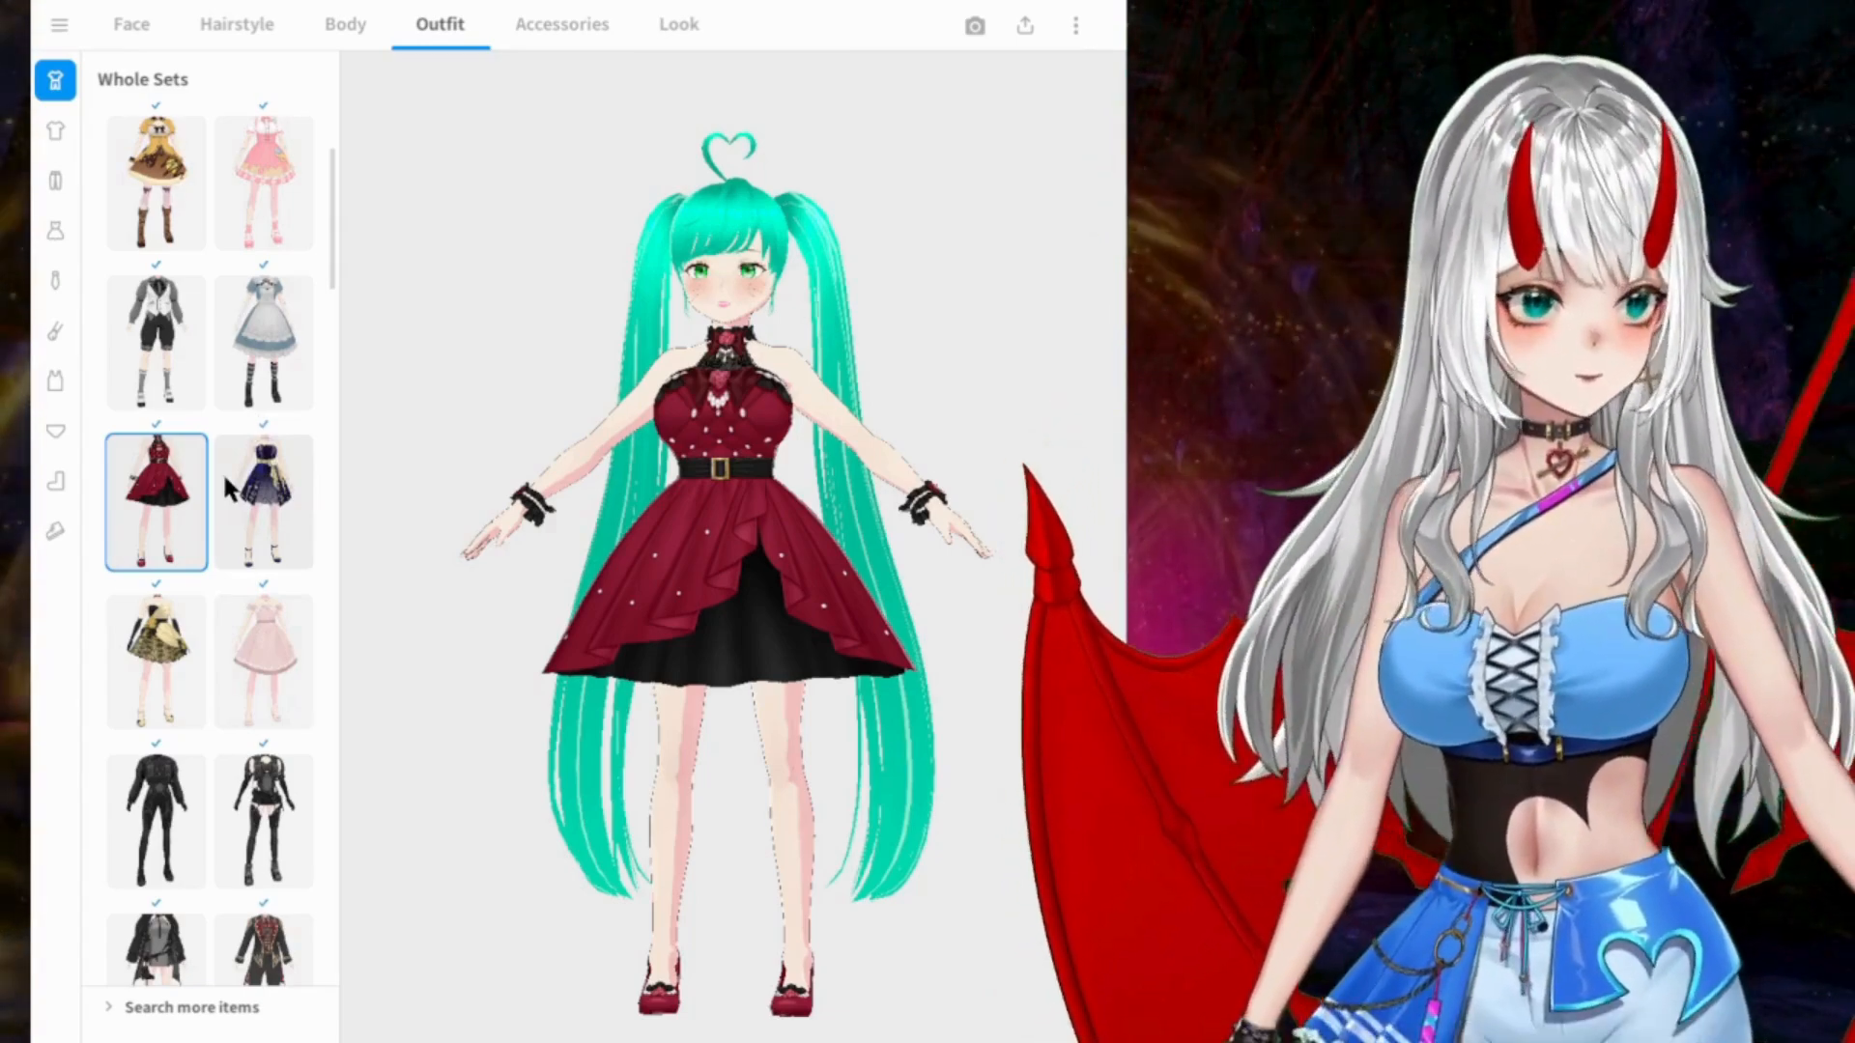
mouse_move(674, 458)
right_mouse_down()
mouse_move(585, 452)
mouse_move(671, 471)
right_mouse_up()
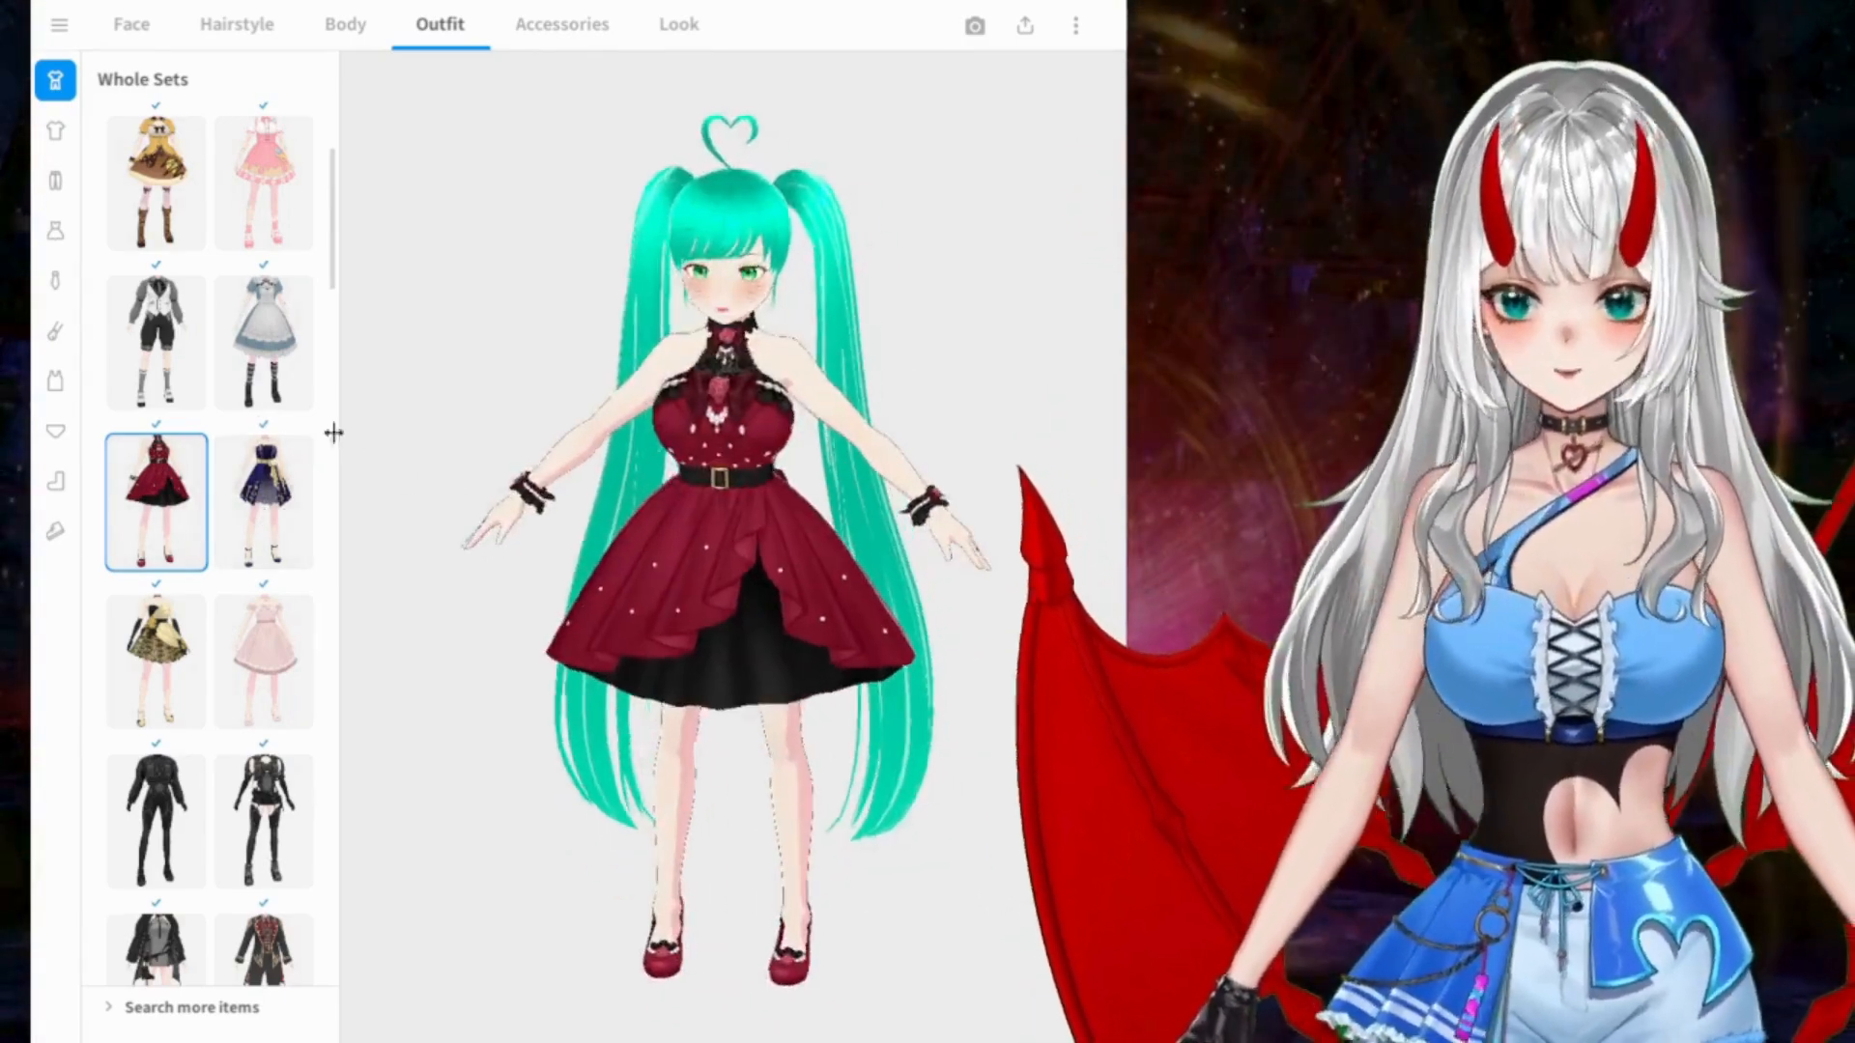
left_click(264, 502)
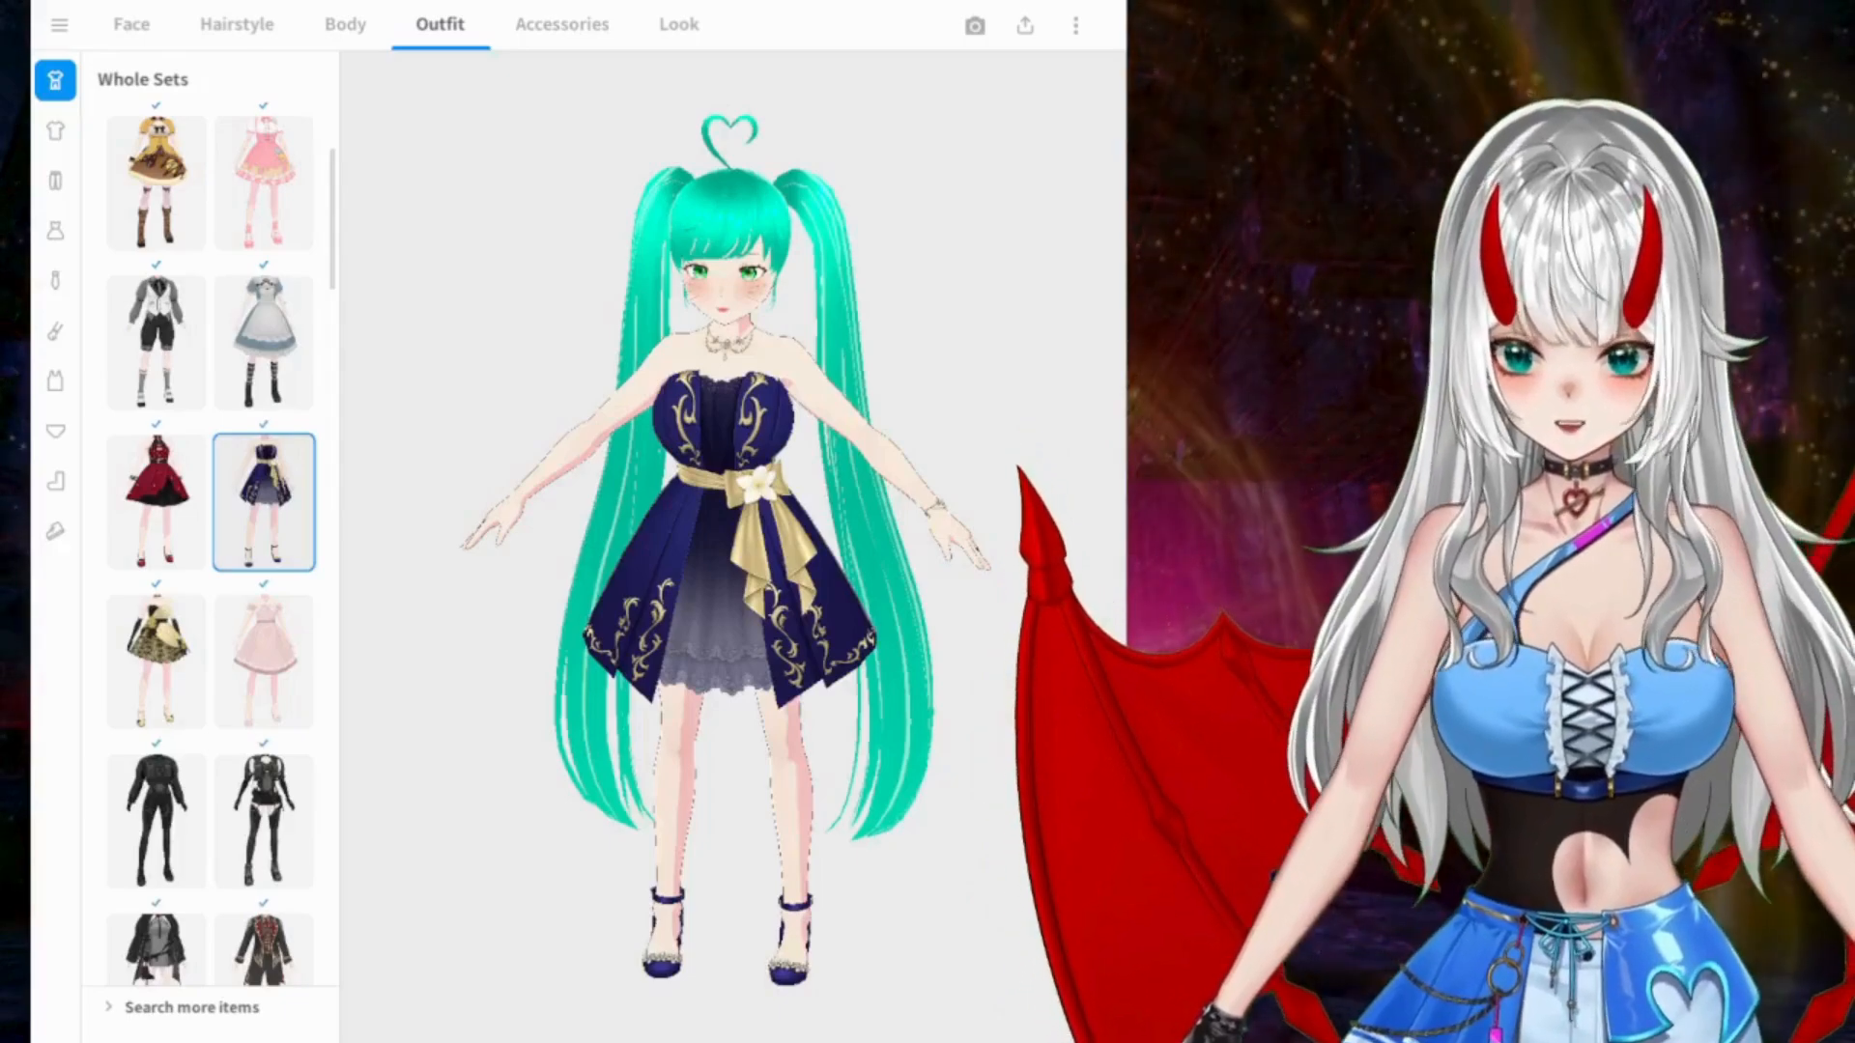
Step: Browse further through the whole sets and try the long blue dress with the white apron
scroll(355, 460, "down", 2)
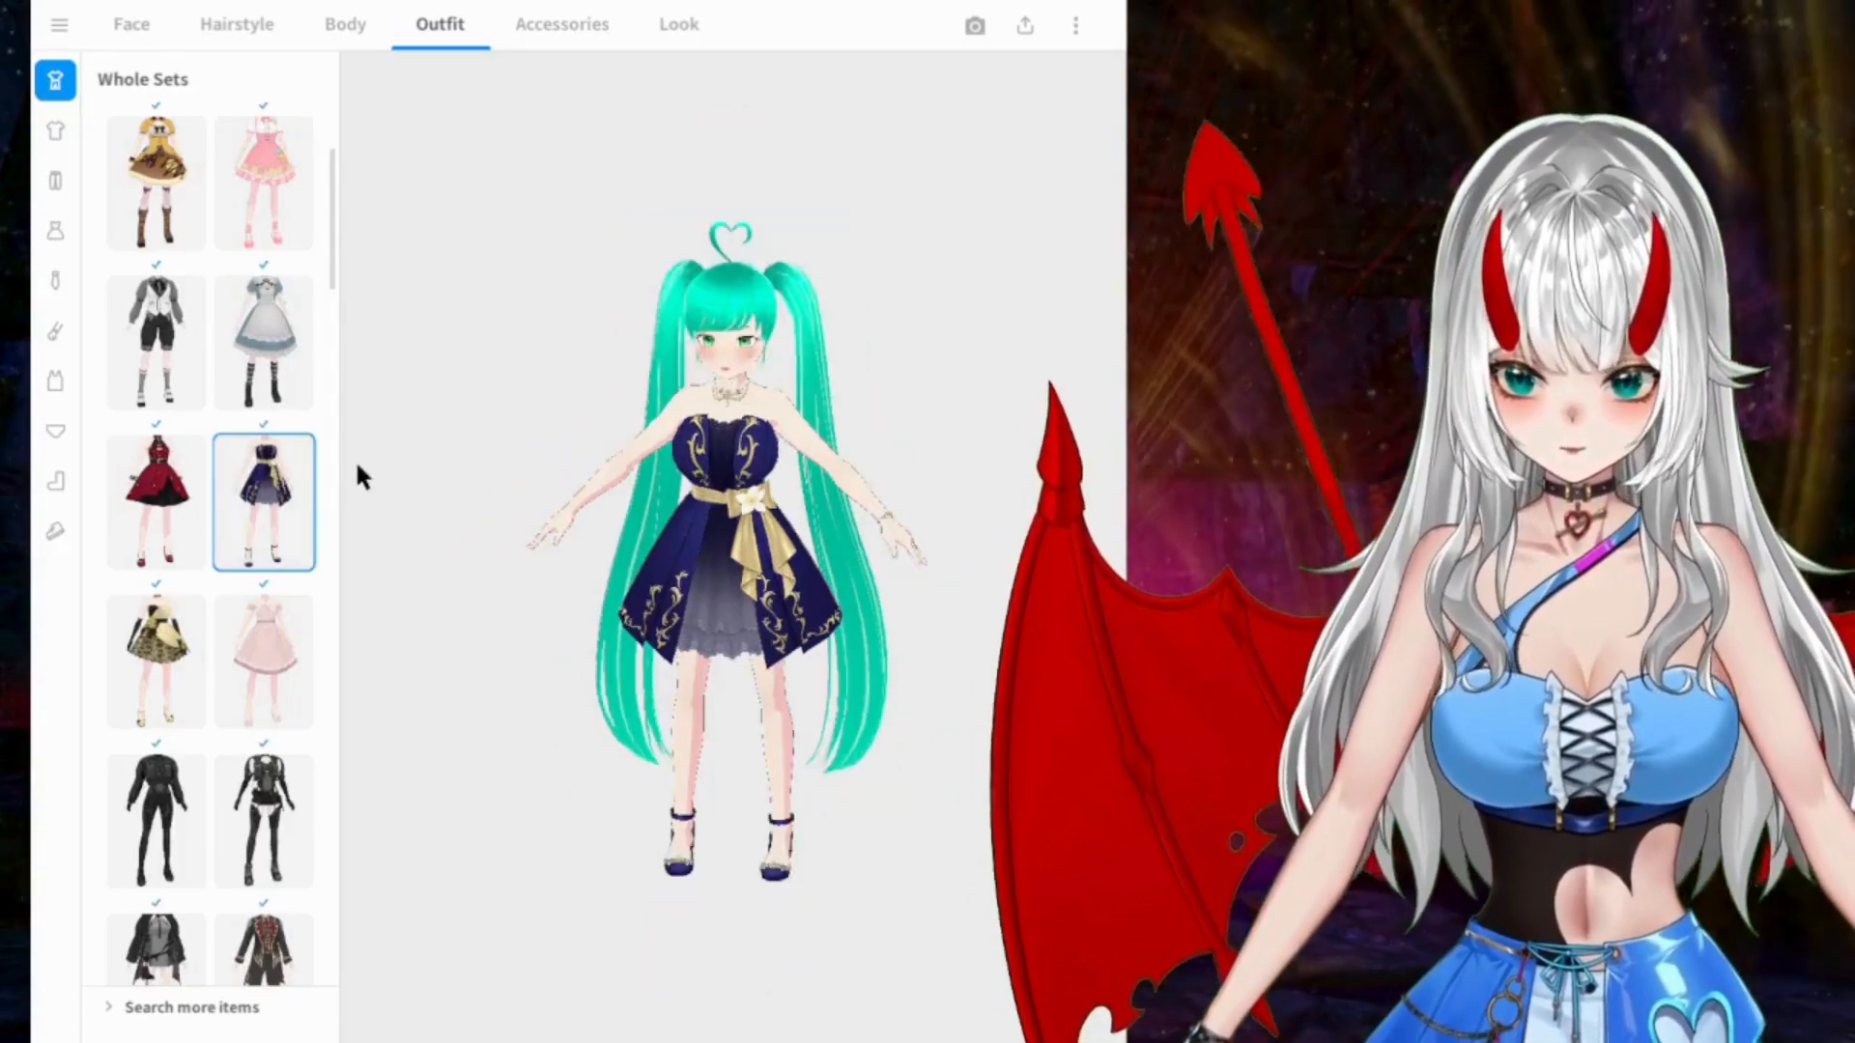
scroll(257, 643, "down", 10)
scroll(258, 644, "down", 4)
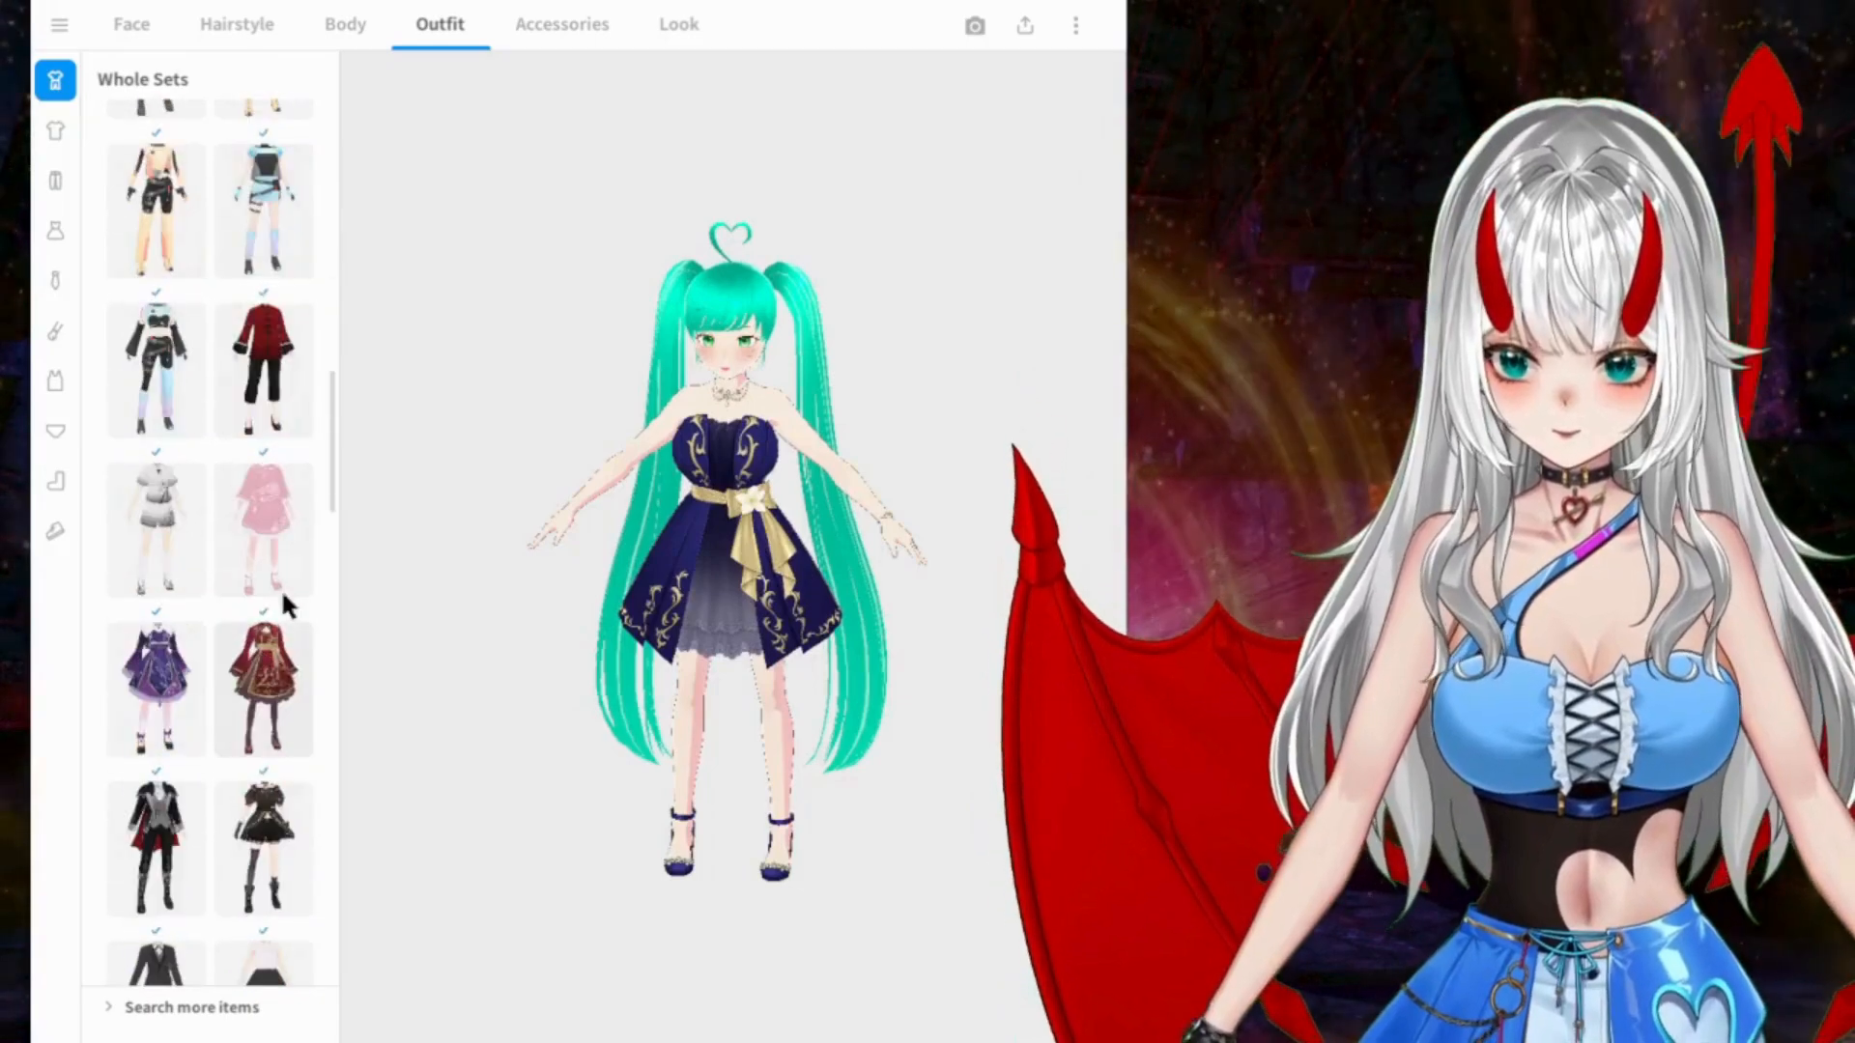
left_click_drag(329, 466, 356, 995)
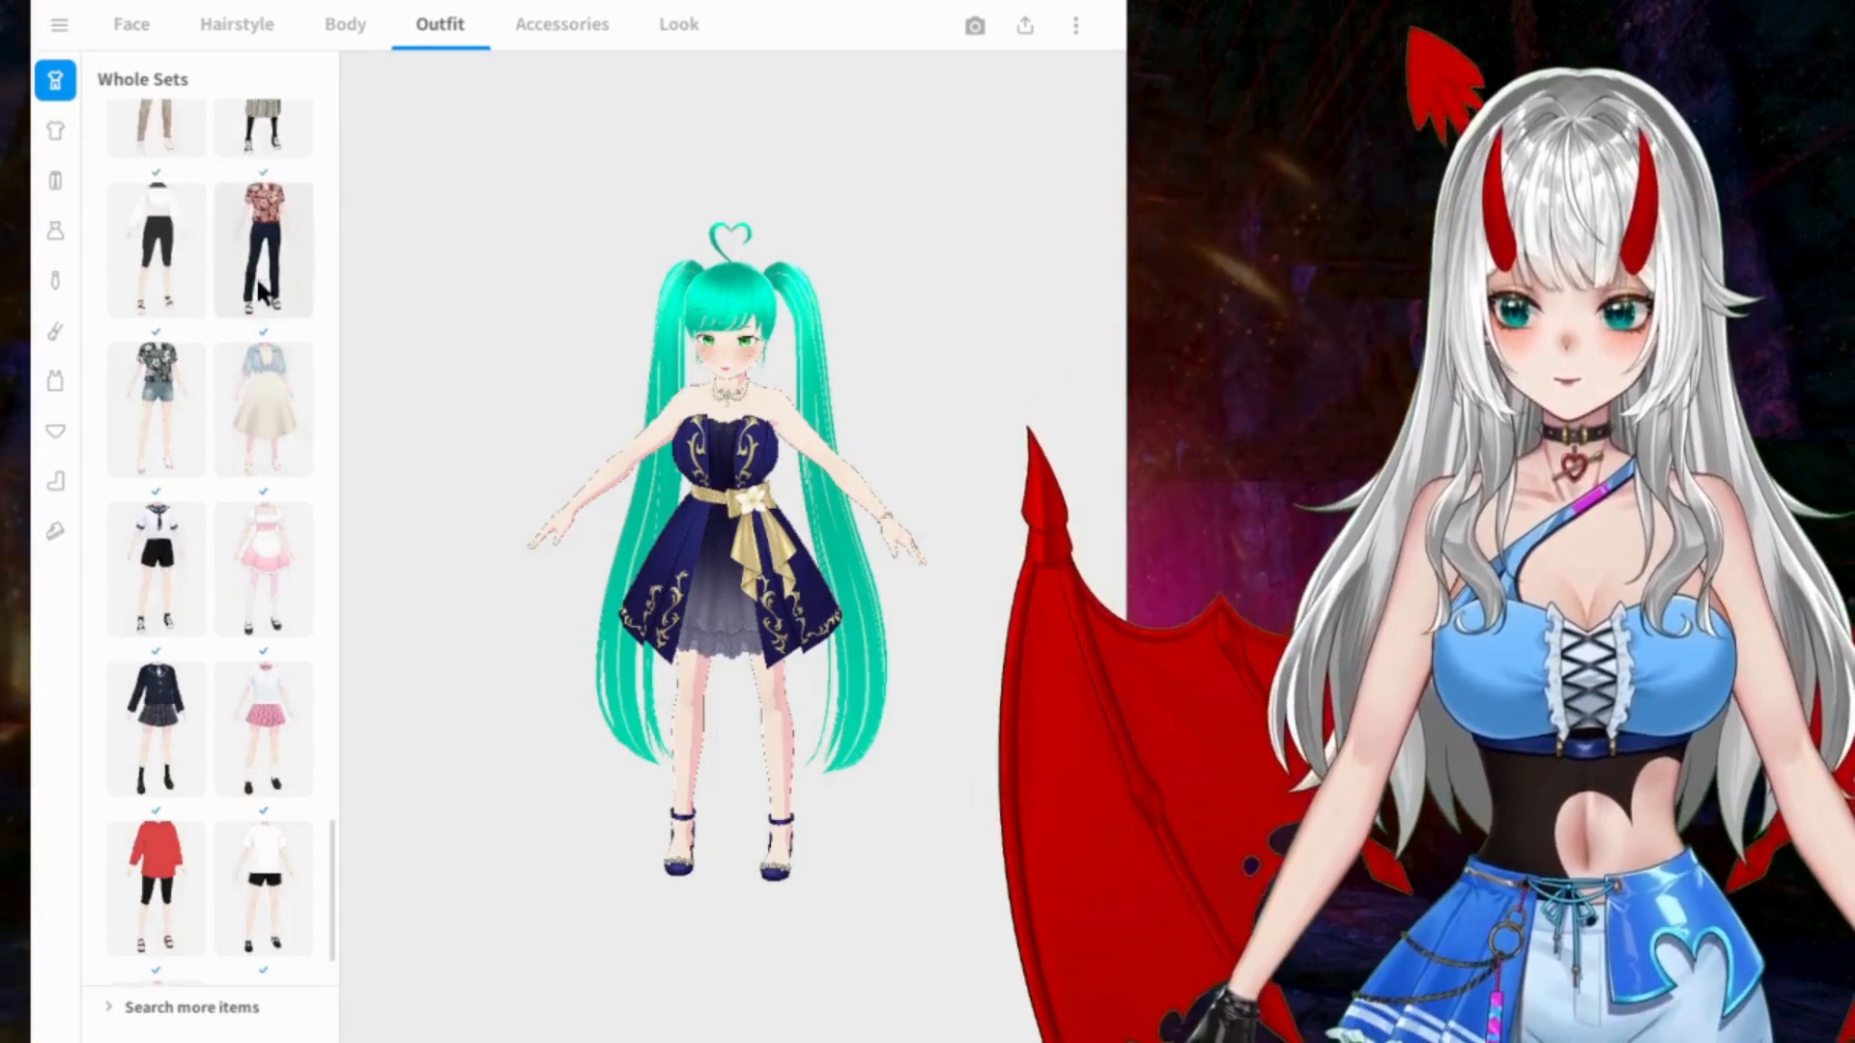
scroll(271, 251, "up", 6)
scroll(273, 320, "up", 1)
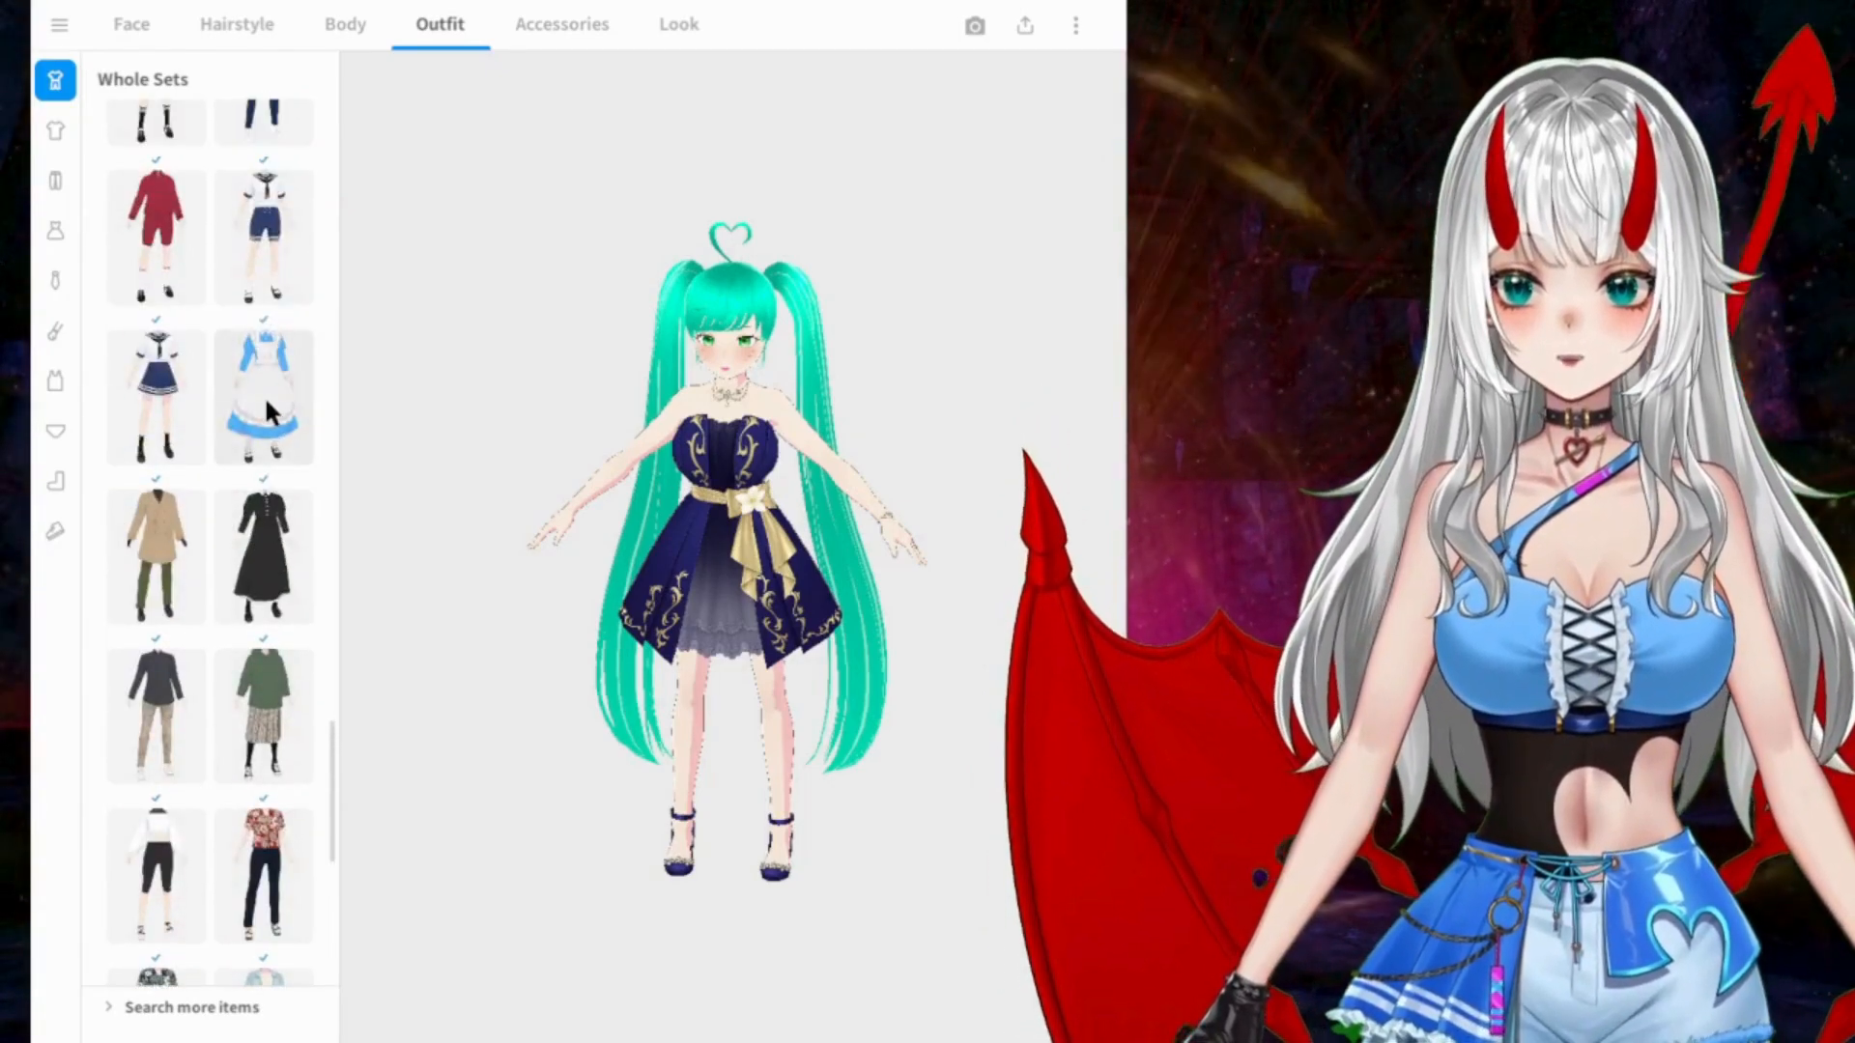
left_click(259, 391)
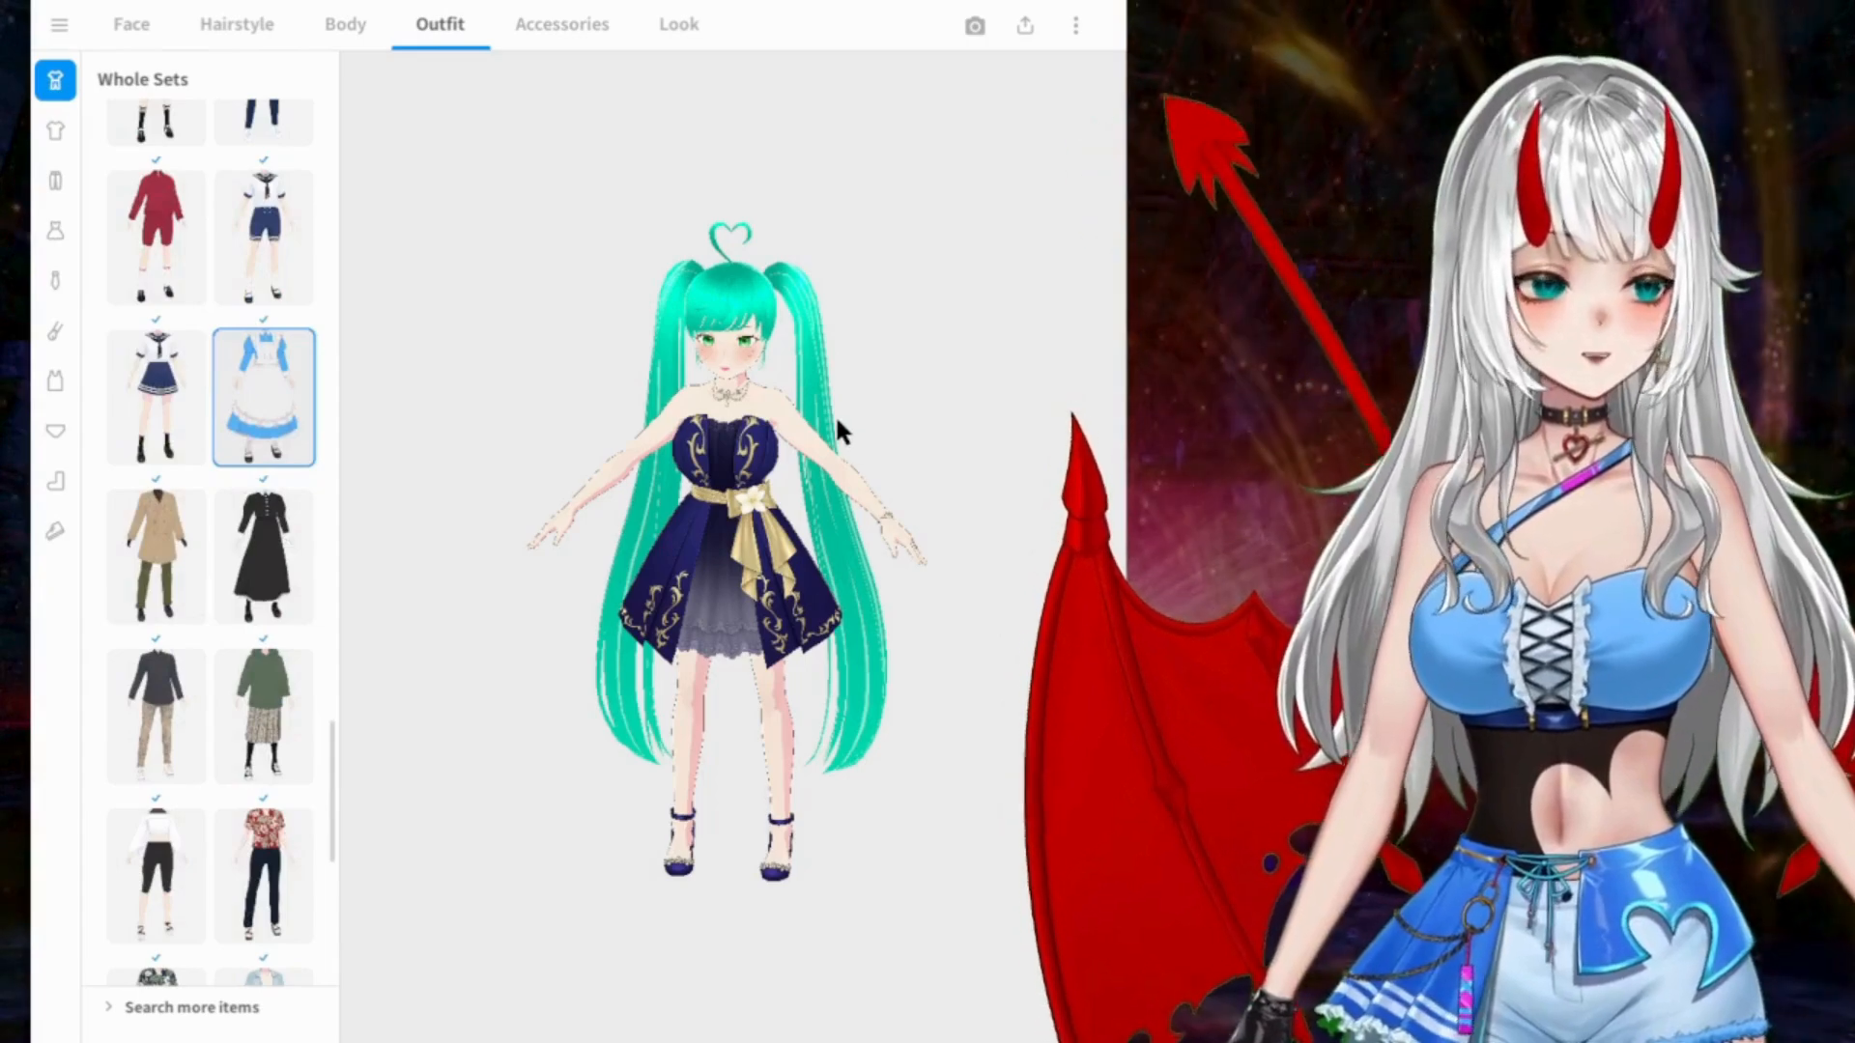
scroll(837, 417, "up", 4)
right_click_drag(837, 417, 845, 389)
Step: Try the black-and-white frilled whole sets and end with the sleeveless white blouse and plain black skirt
scroll(276, 386, "up", 8)
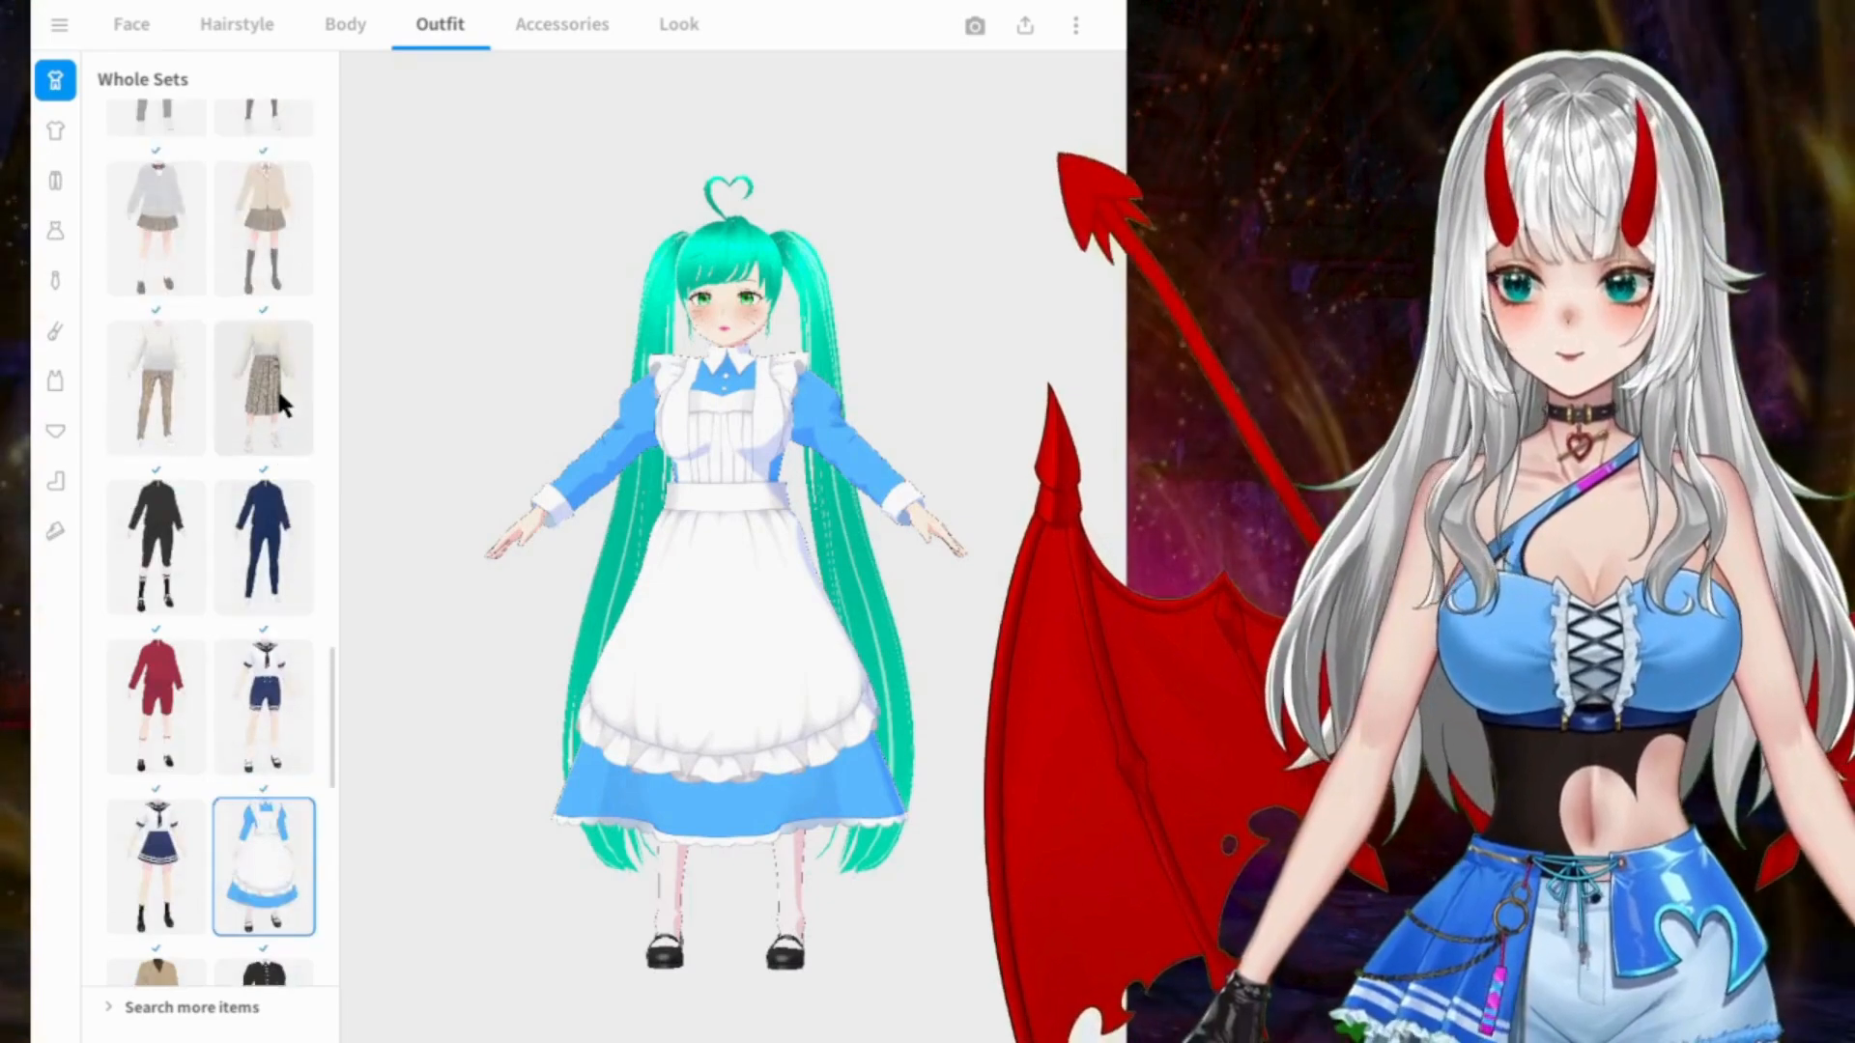
scroll(253, 425, "up", 6)
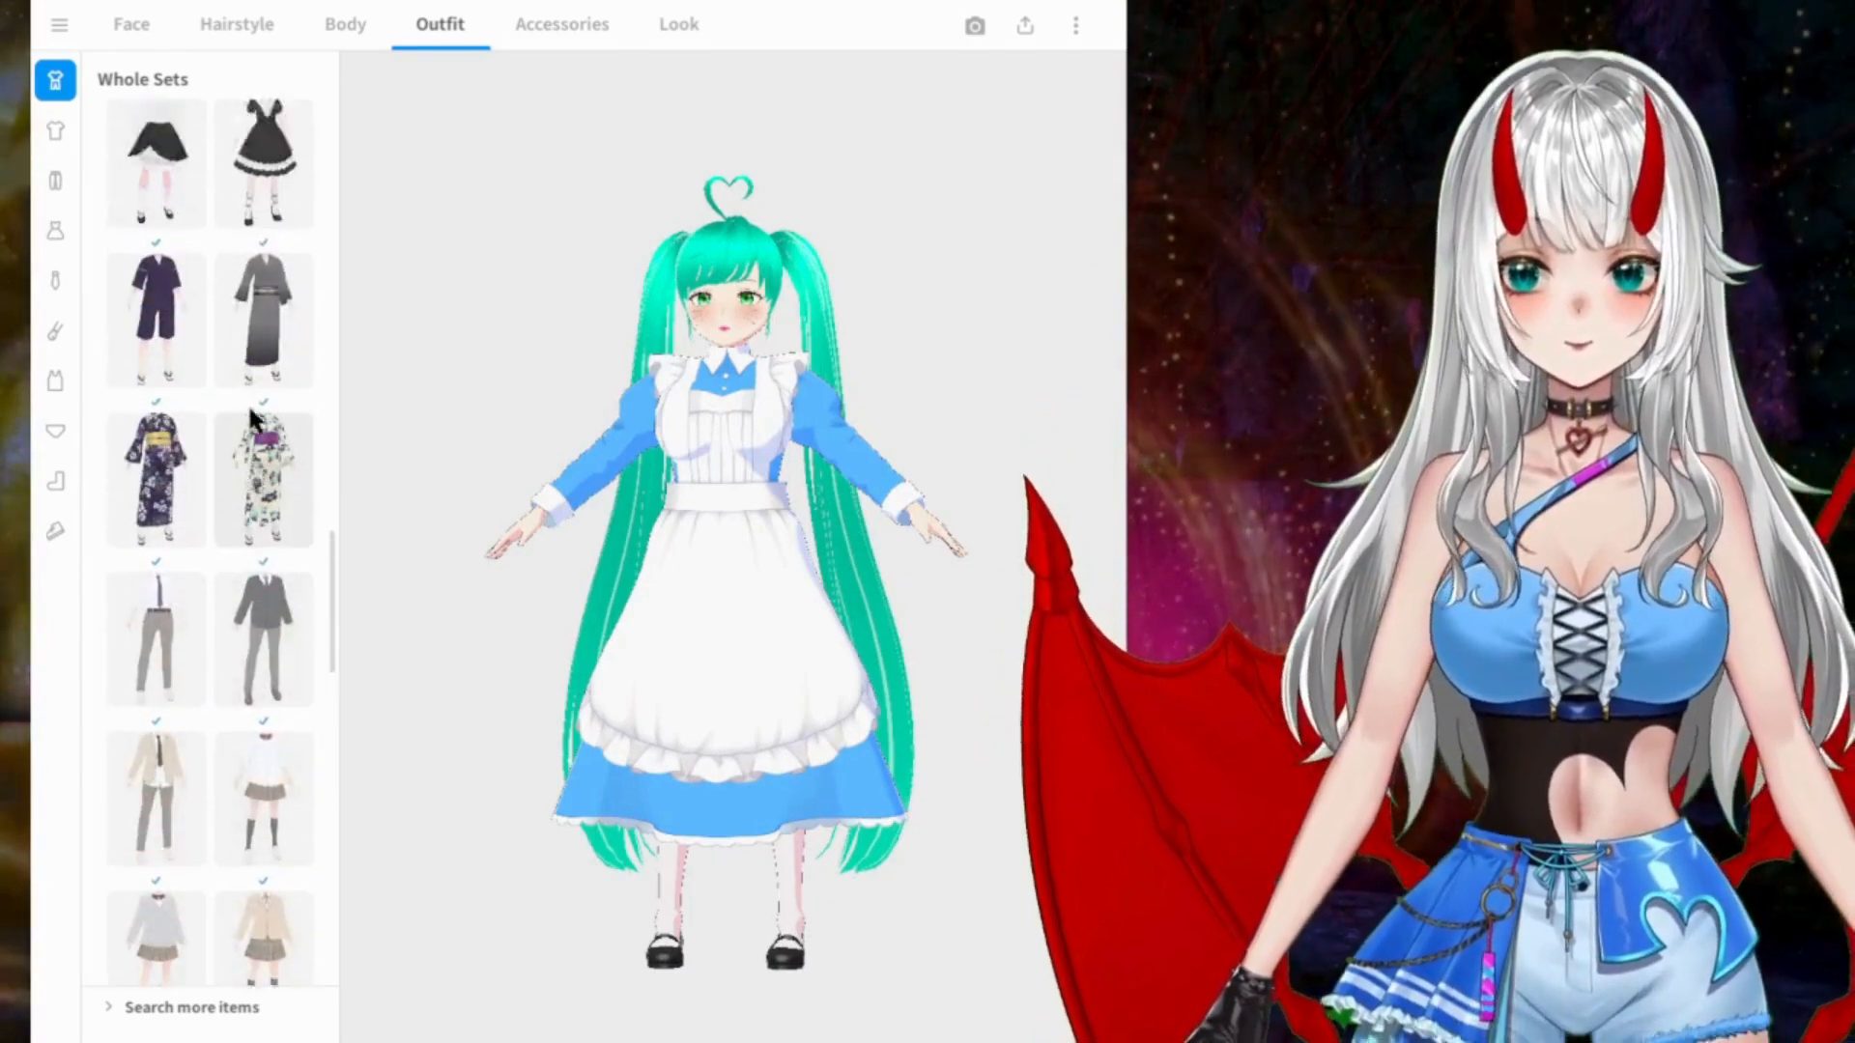
left_click(270, 407)
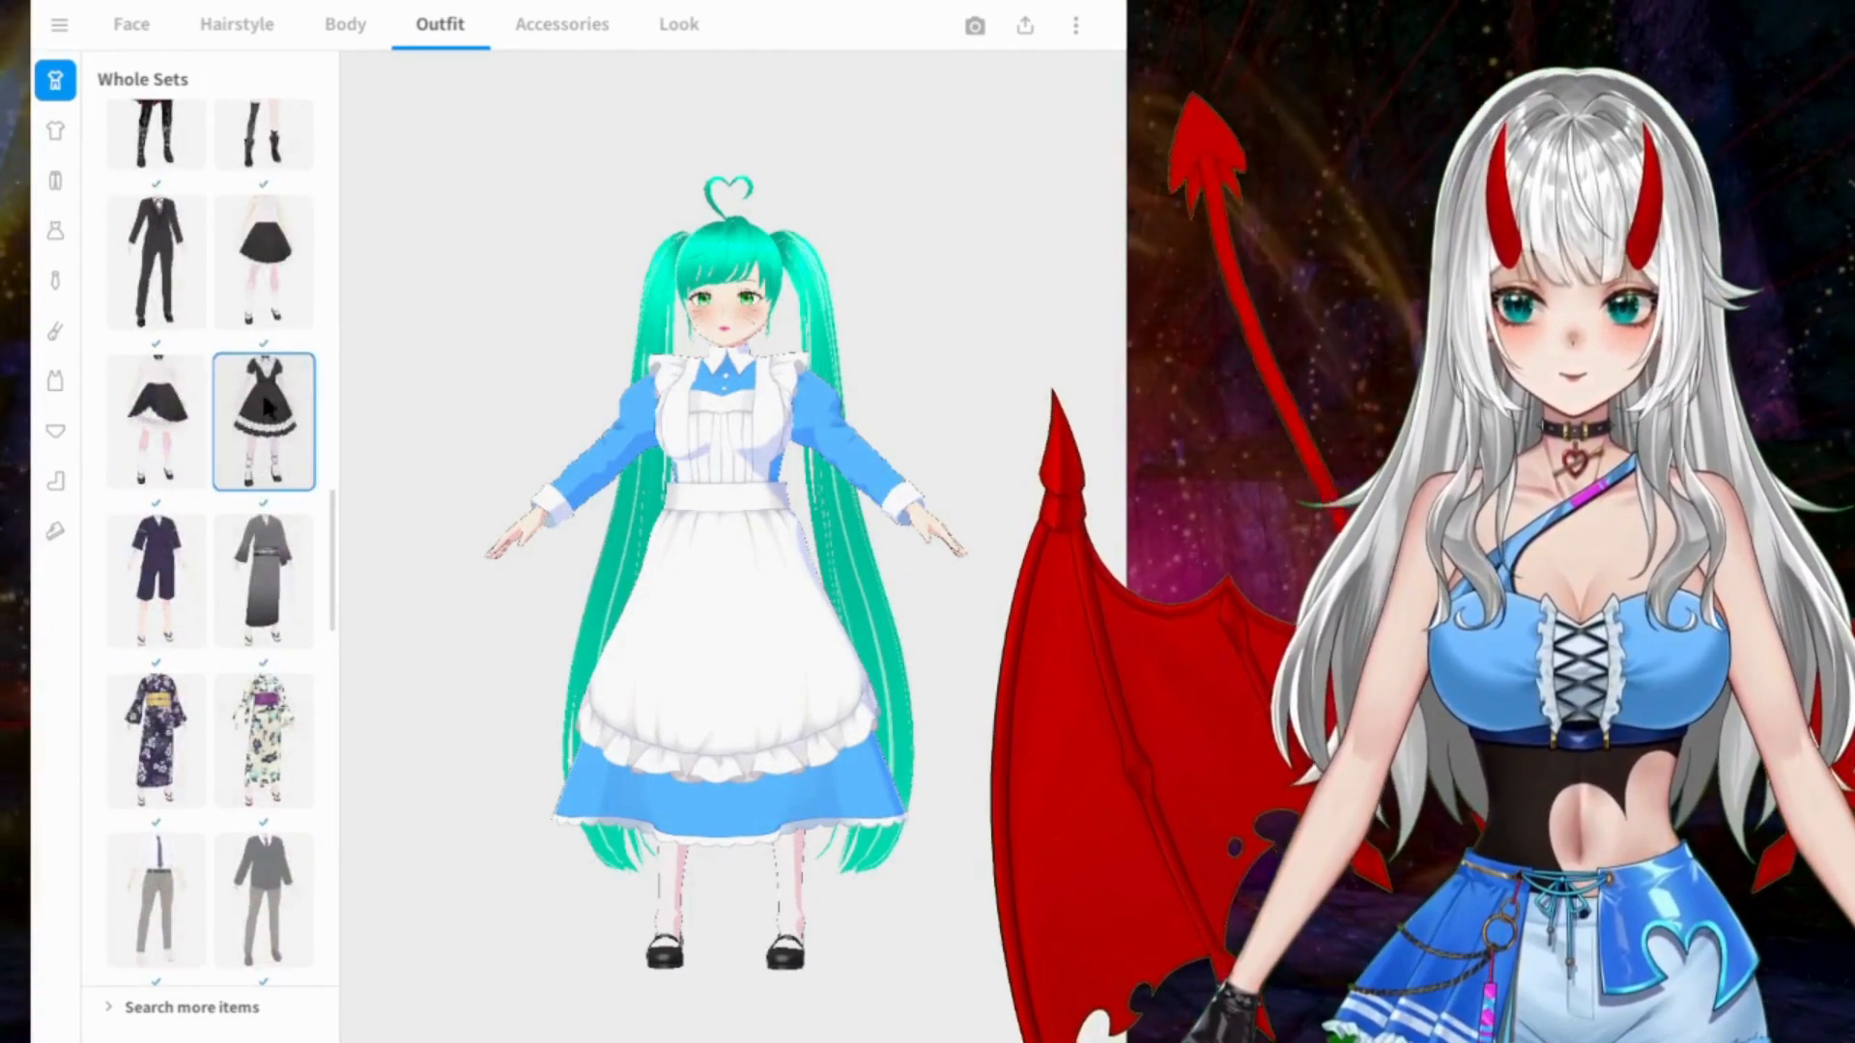
left_click(158, 414)
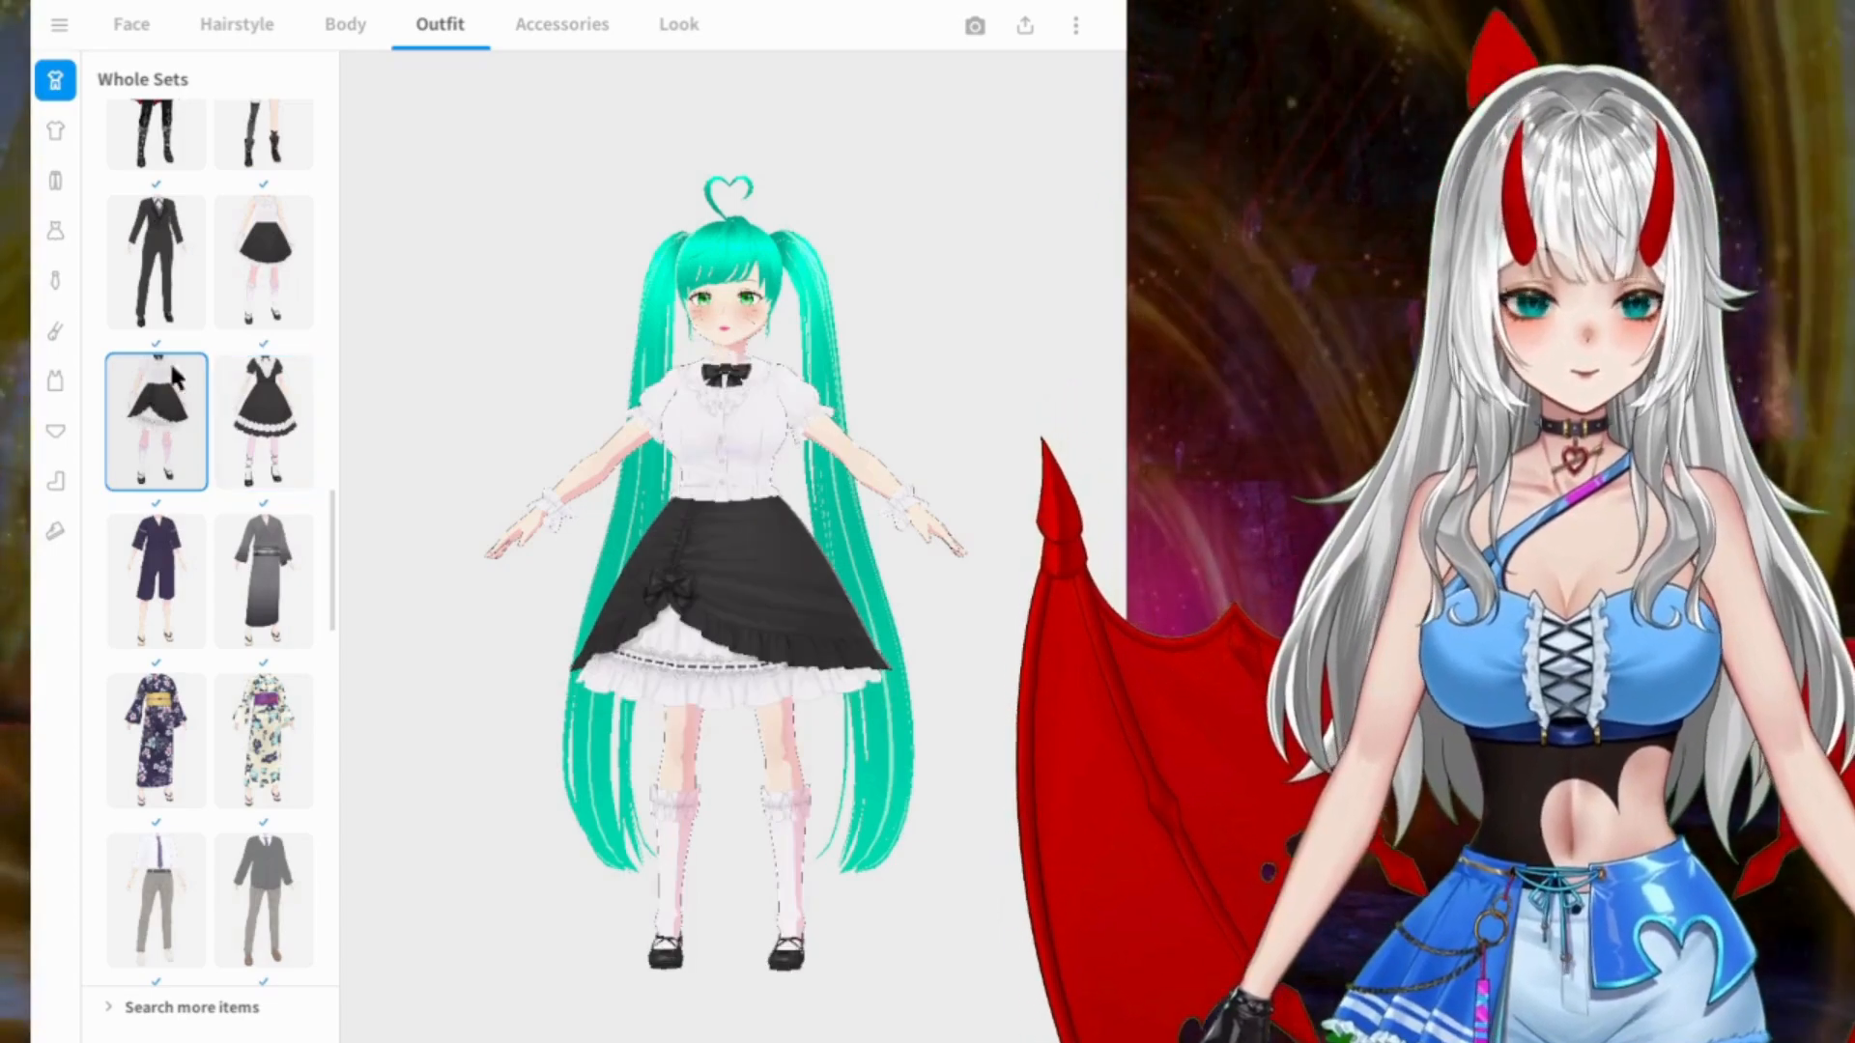
scroll(311, 416, "up", 2)
left_click(285, 388)
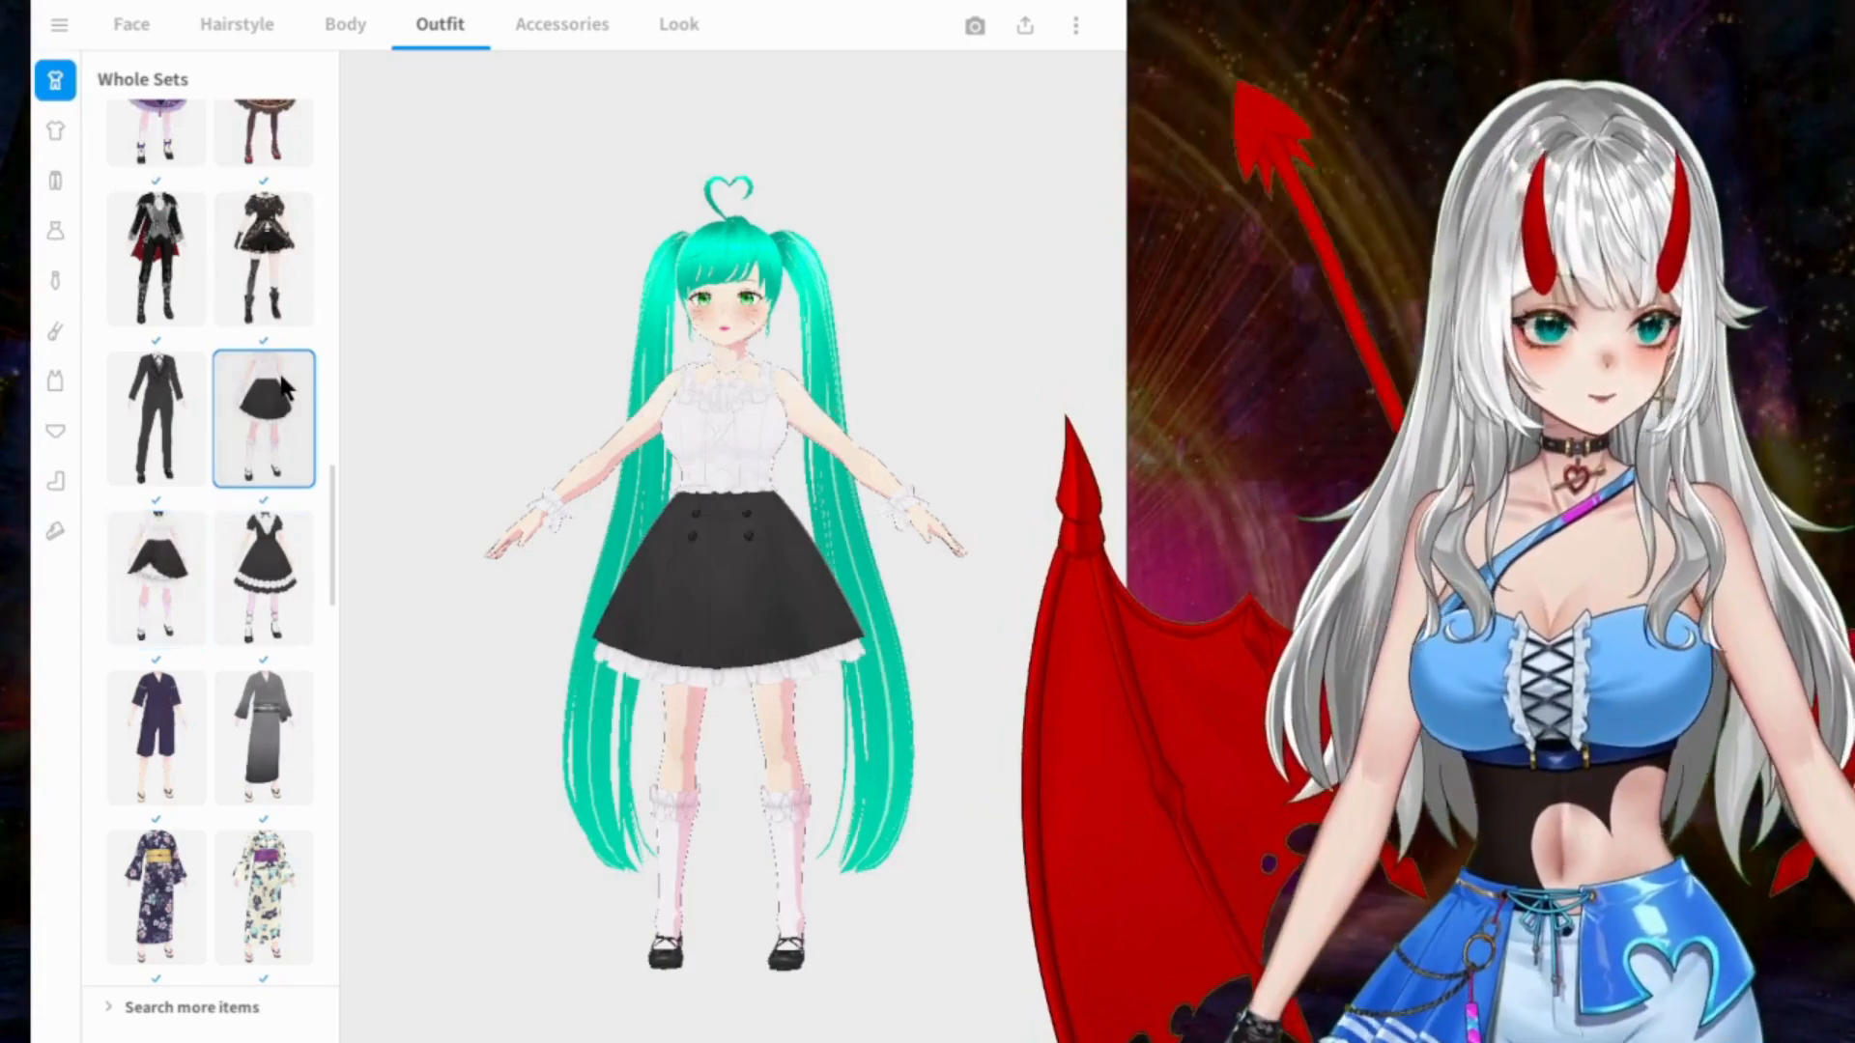
Step: Try the pink embroidered whole set with wide frilled sleeves and a matching skirt
scroll(622, 397, "up", 3)
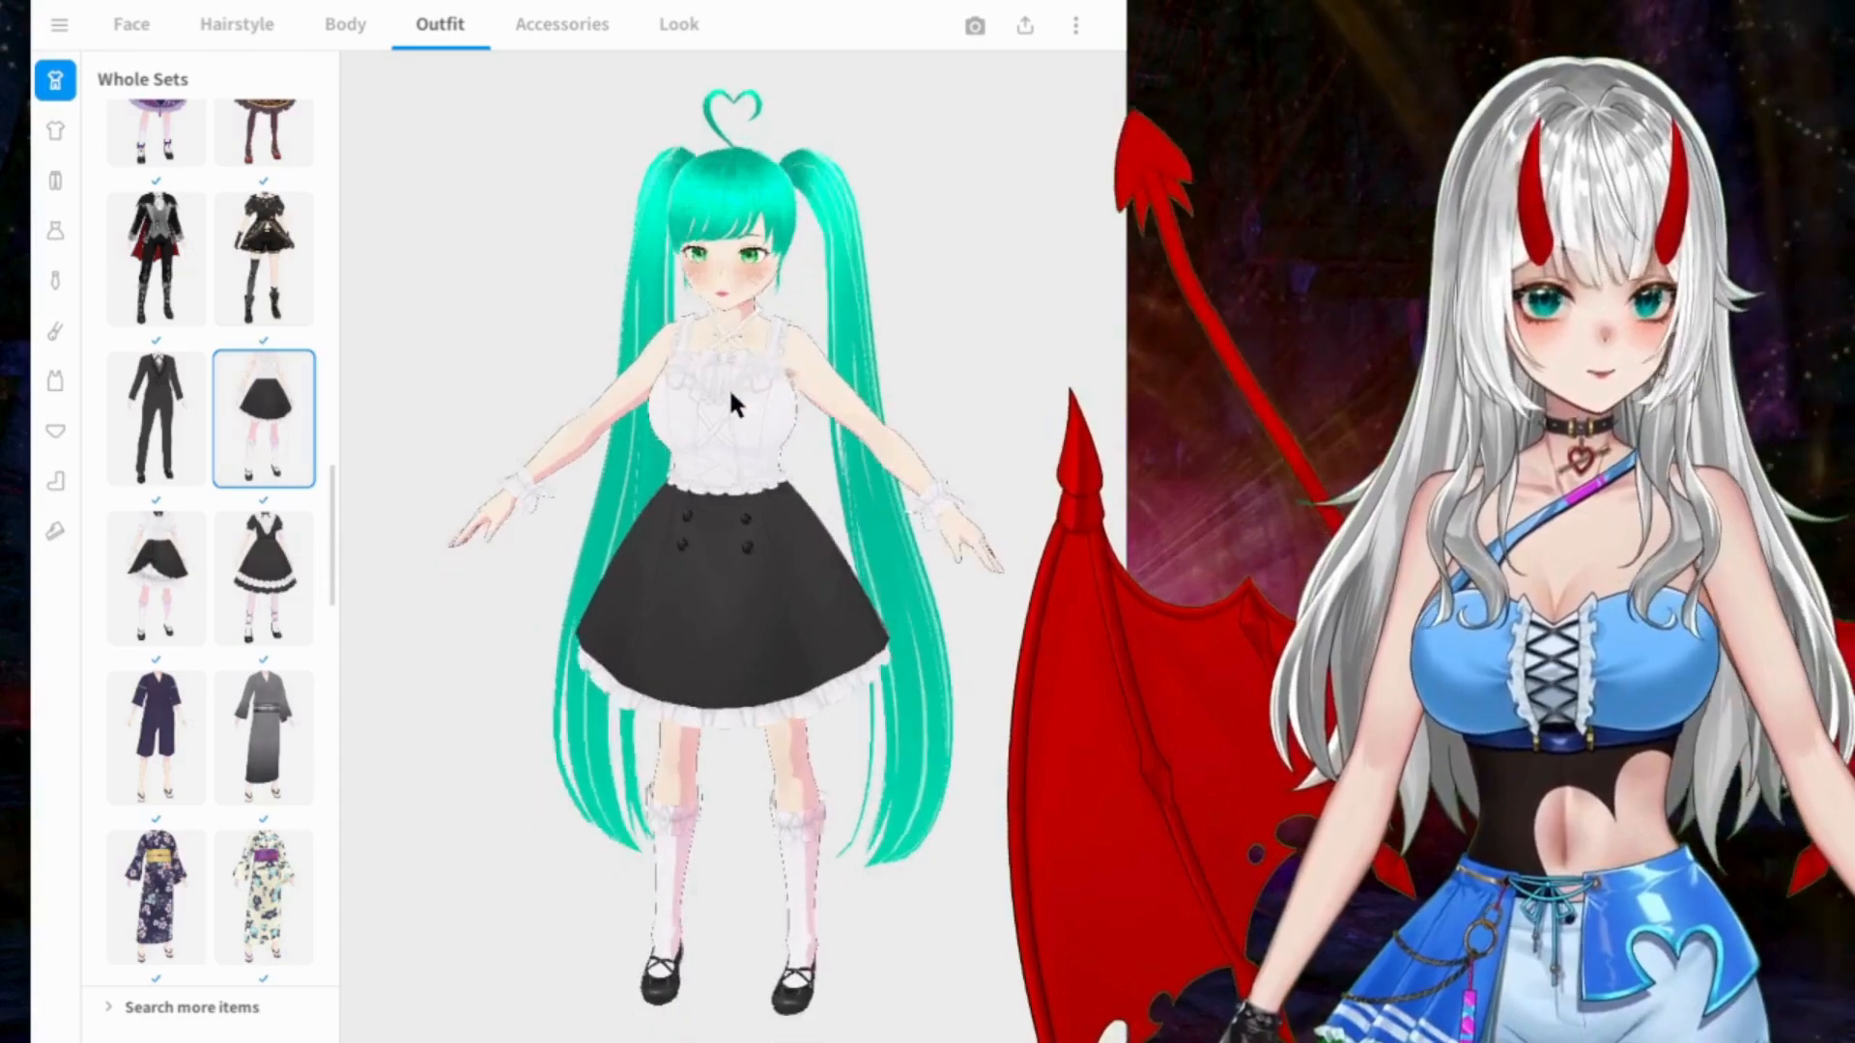
scroll(269, 343, "up", 2)
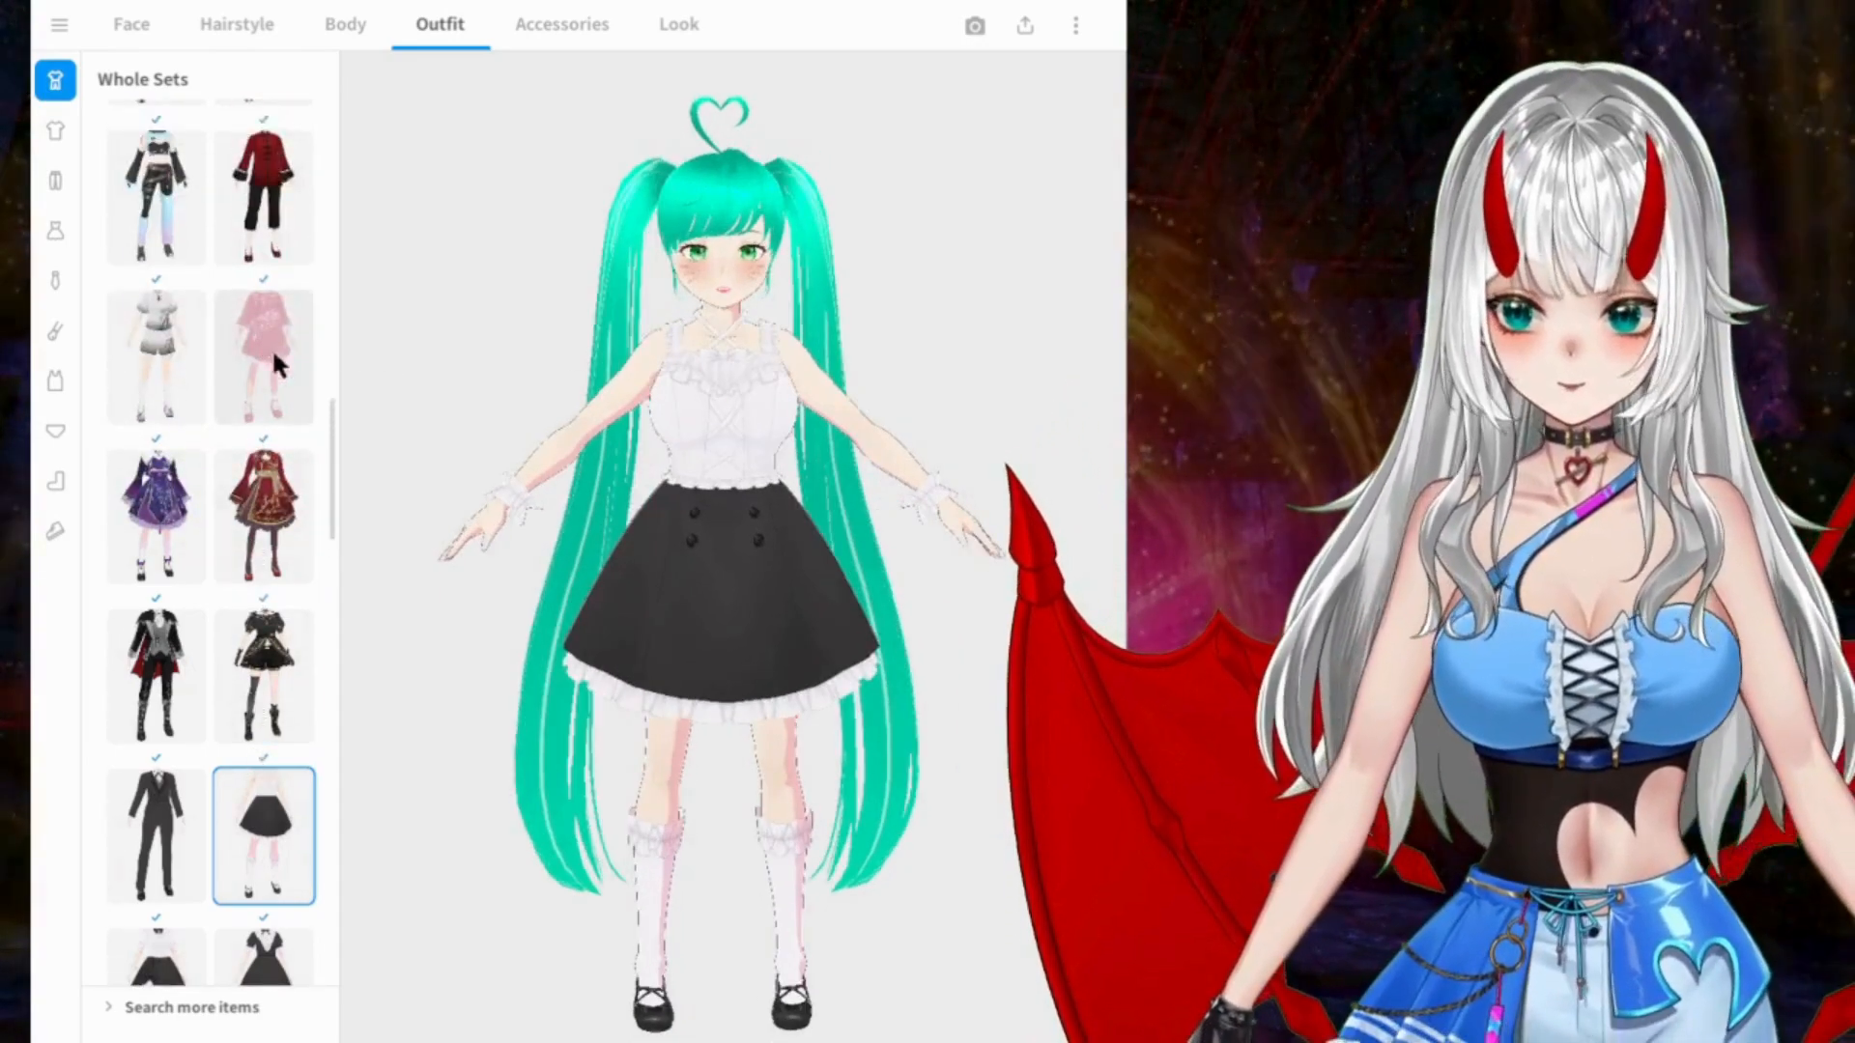
left_click(258, 350)
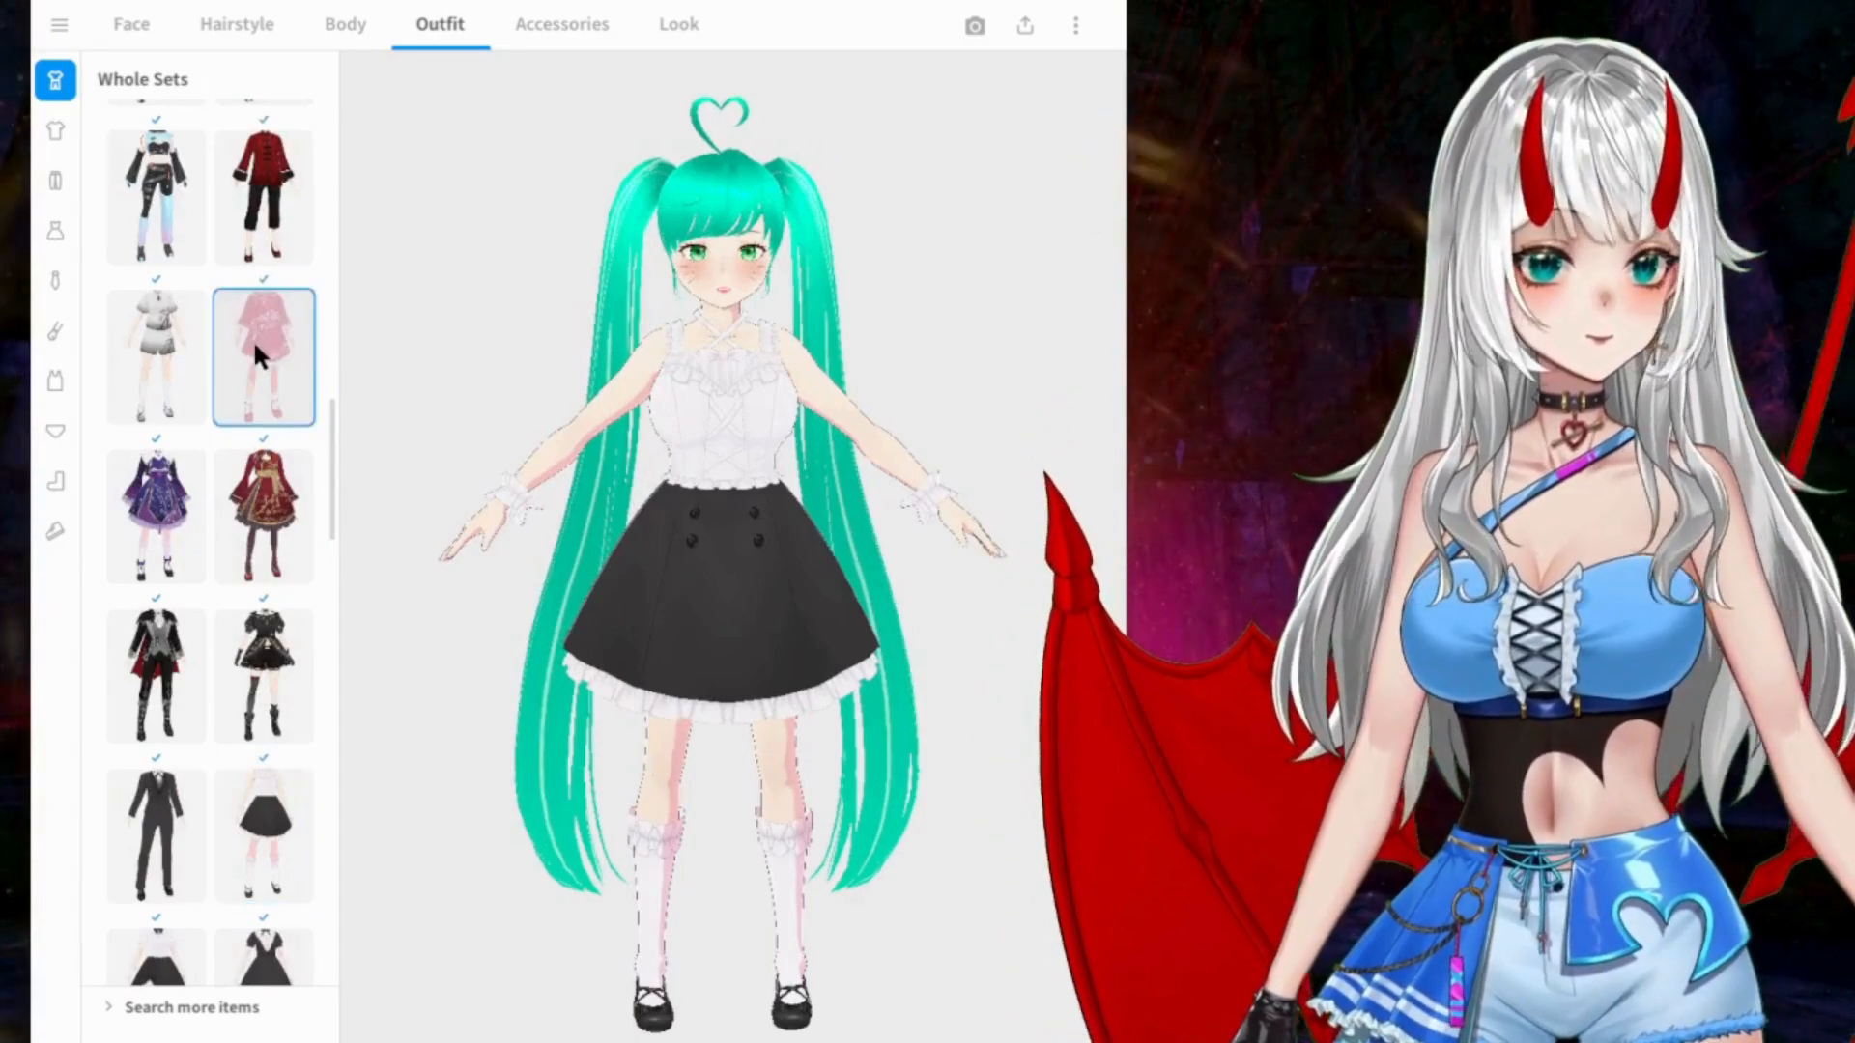
Step: Try the pink donut-themed dress set, and end with the yellow and brown chocolate-themed dress set with brown boots
scroll(255, 348, "up", 6)
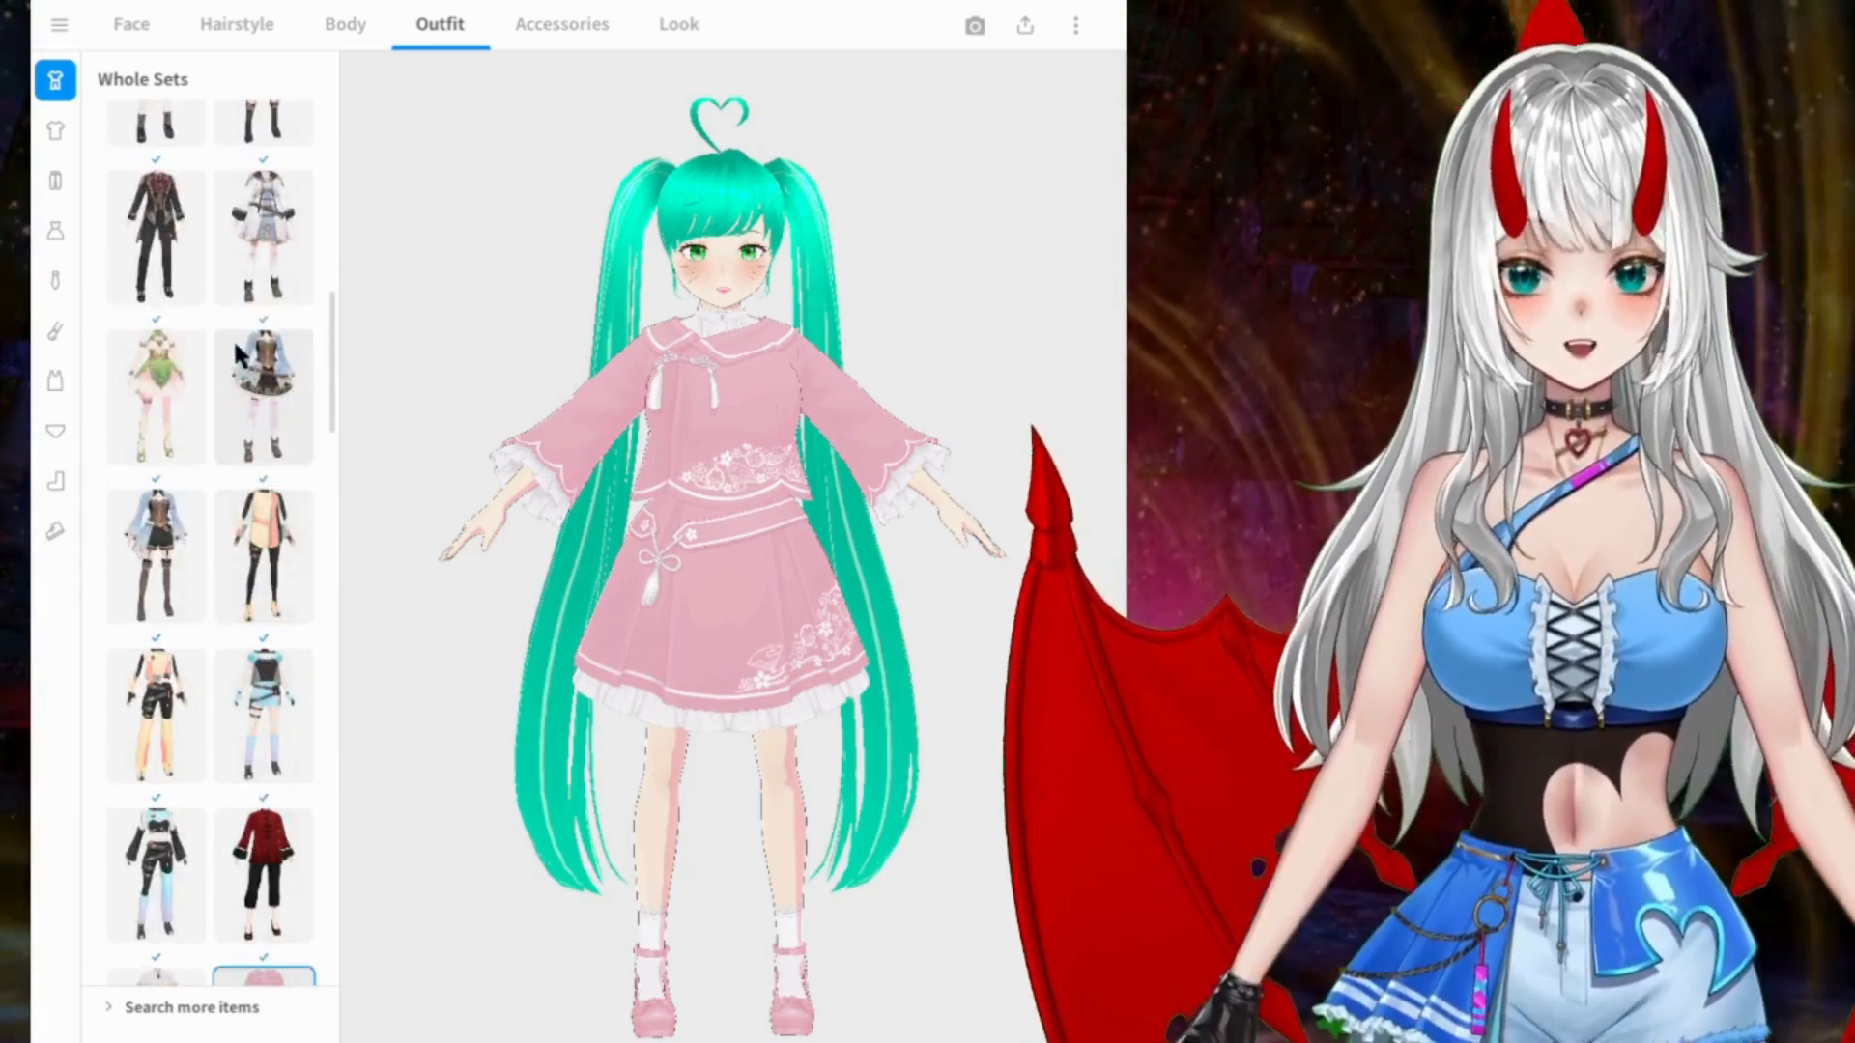
scroll(239, 354, "up", 5)
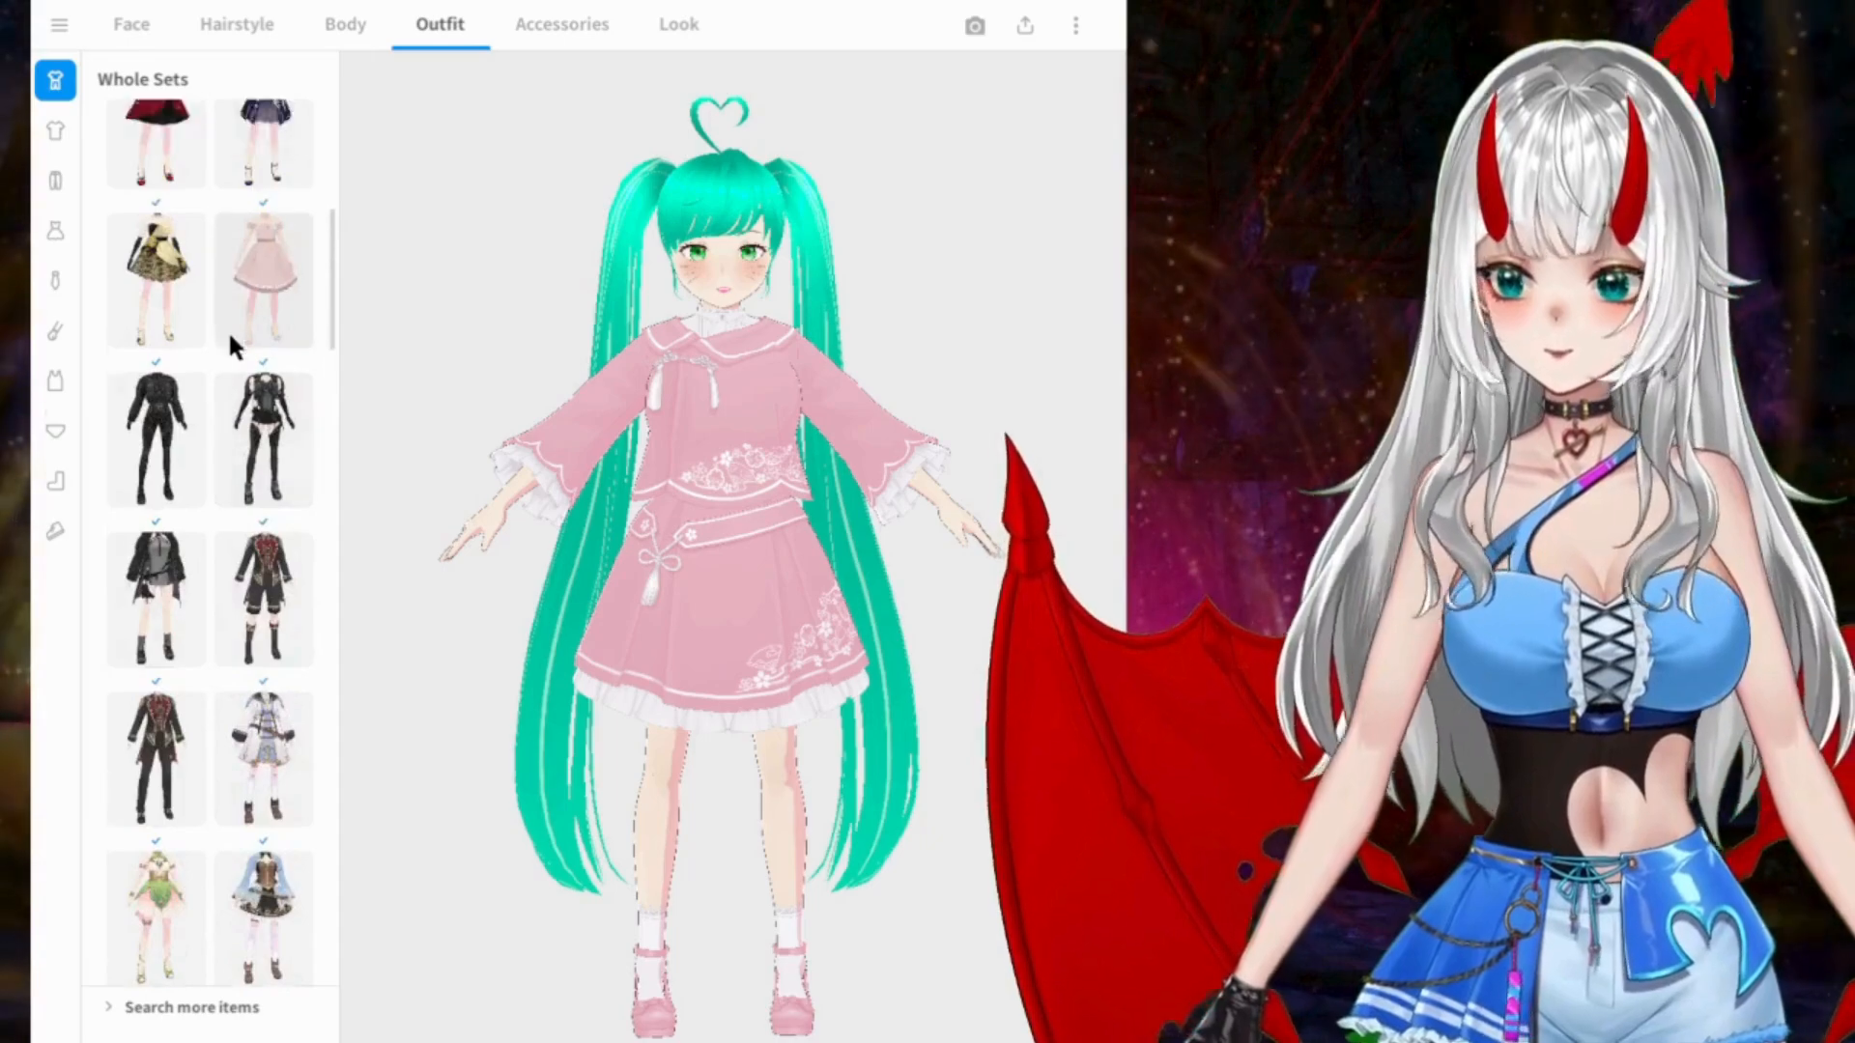
scroll(232, 340, "up", 5)
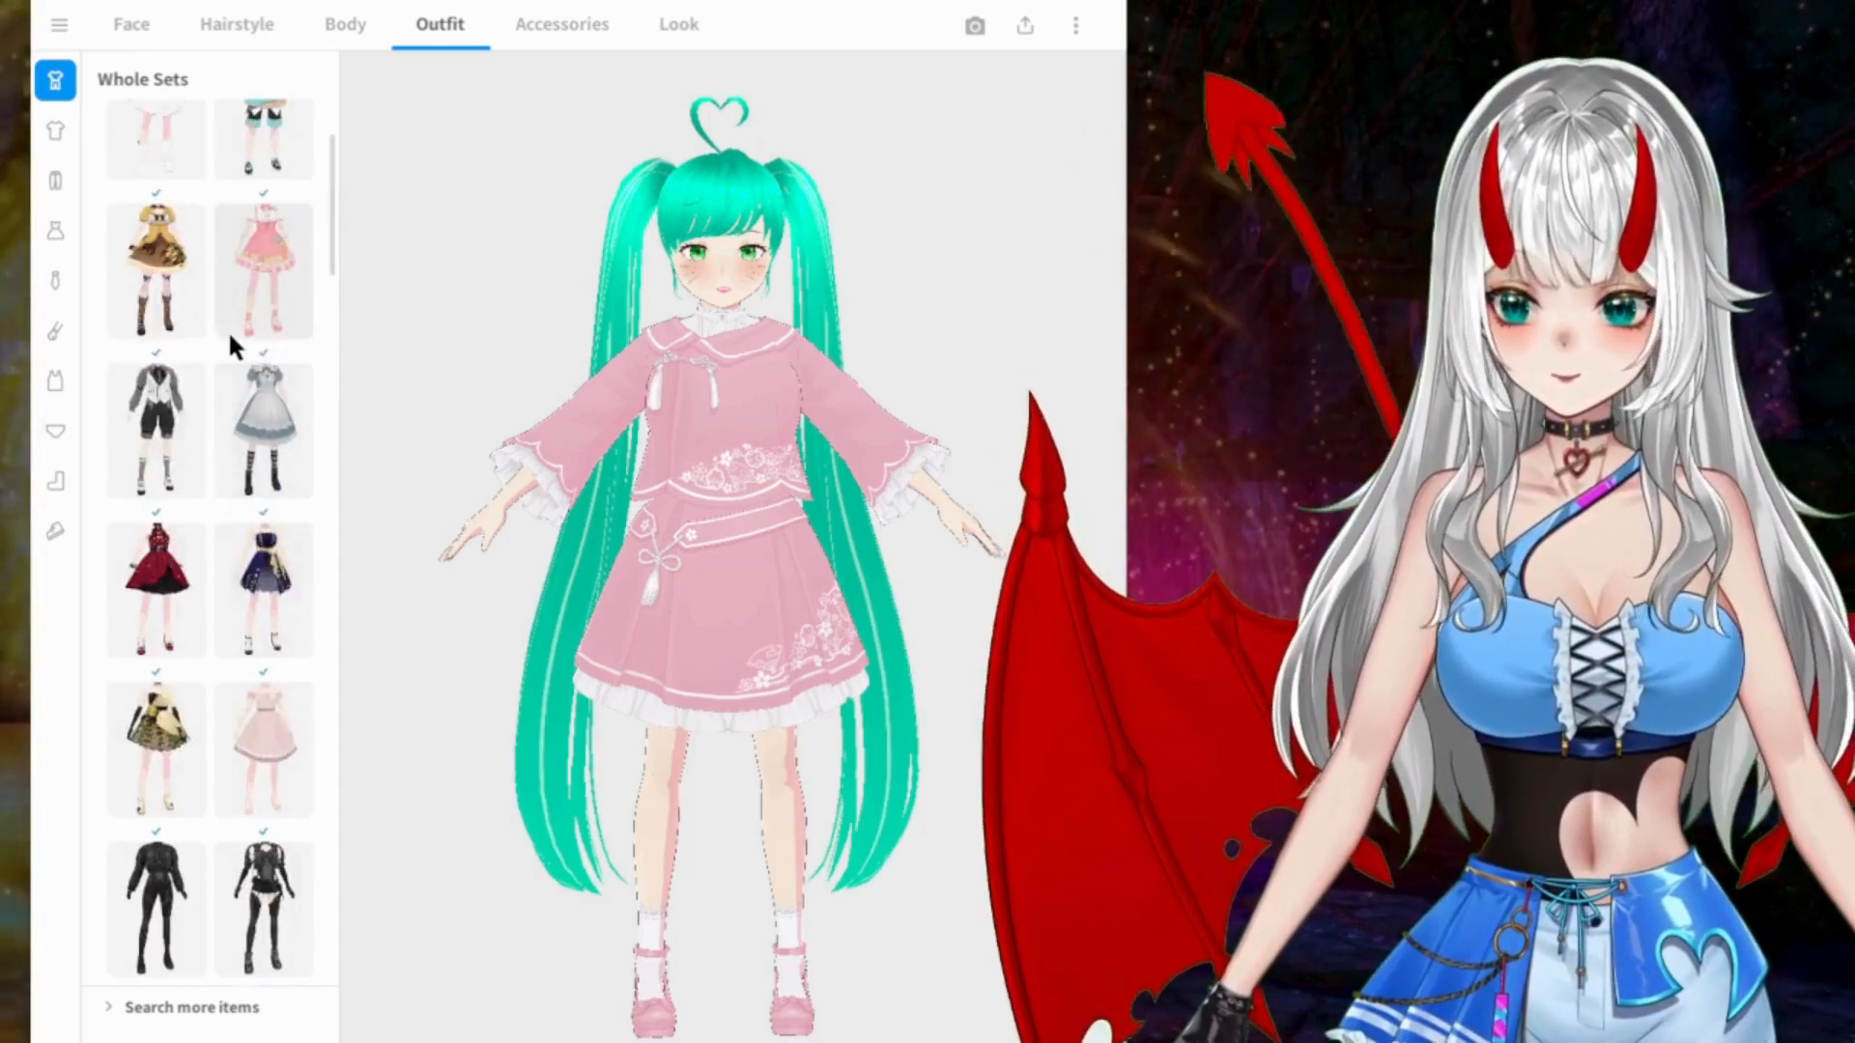
left_click(278, 259)
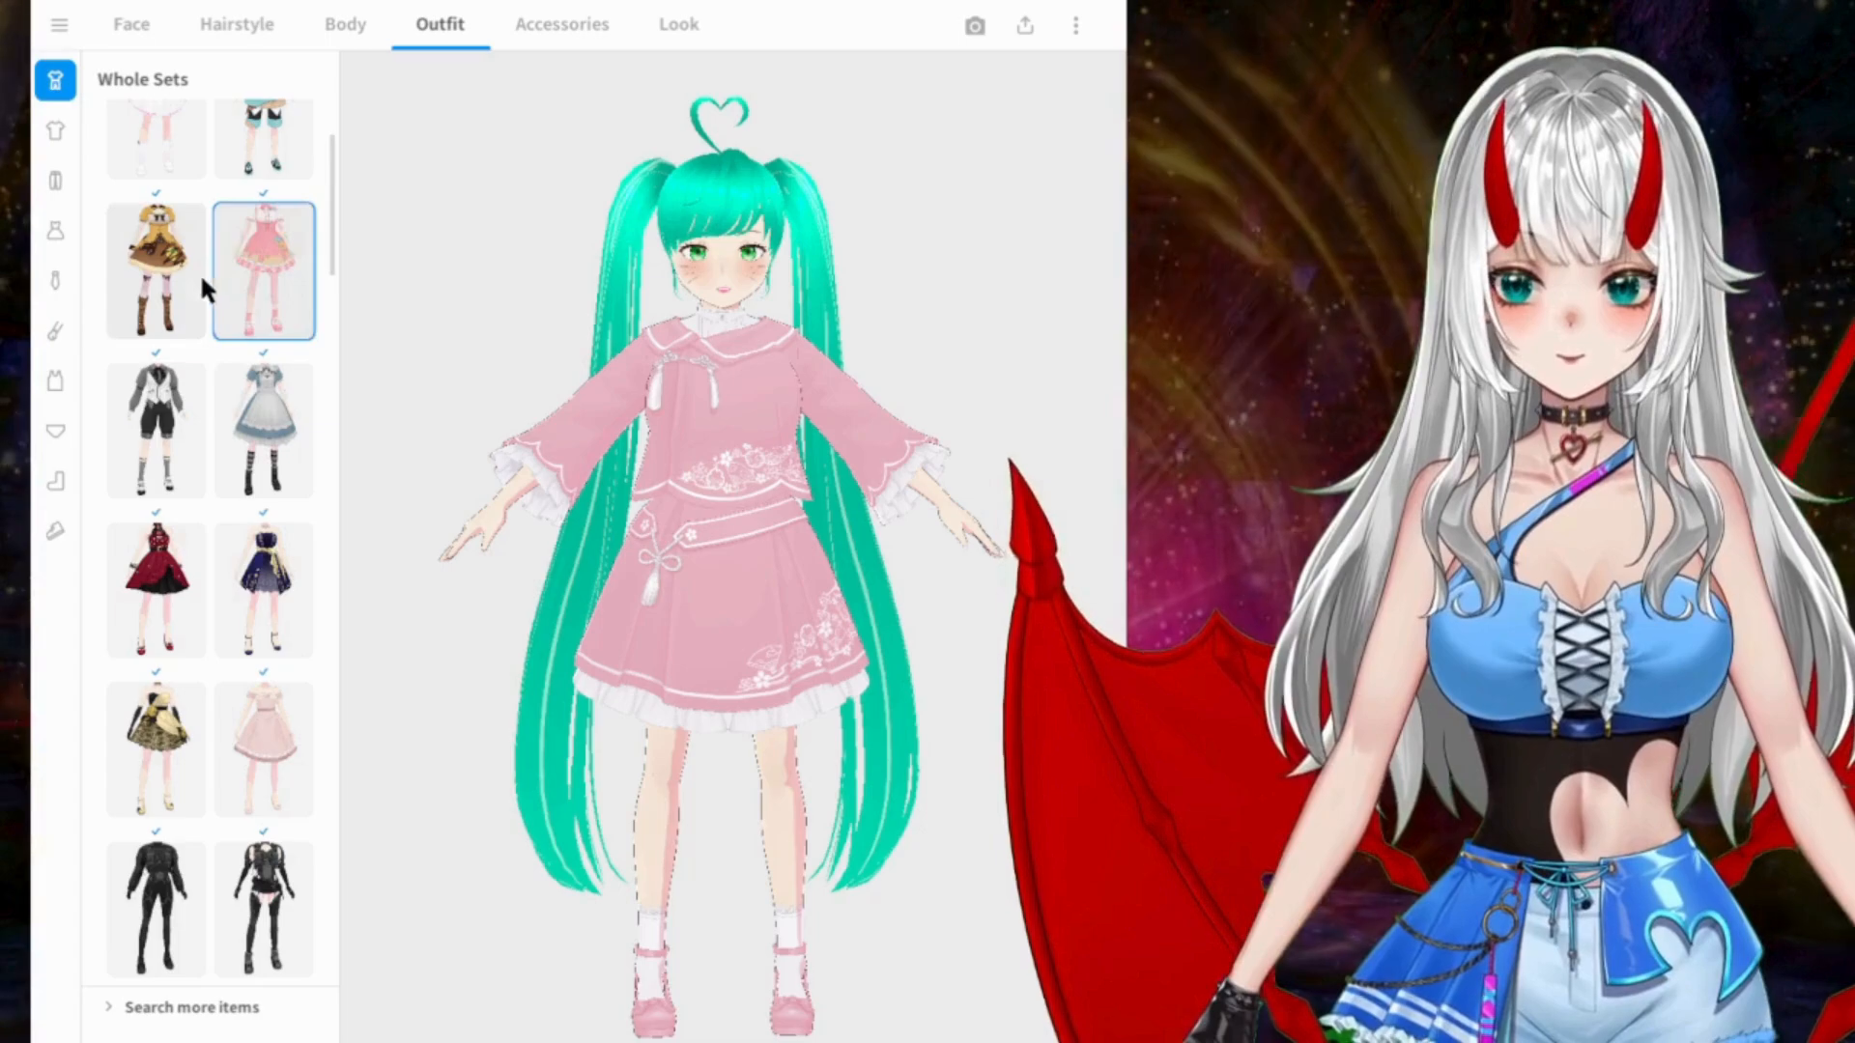
left_click(152, 280)
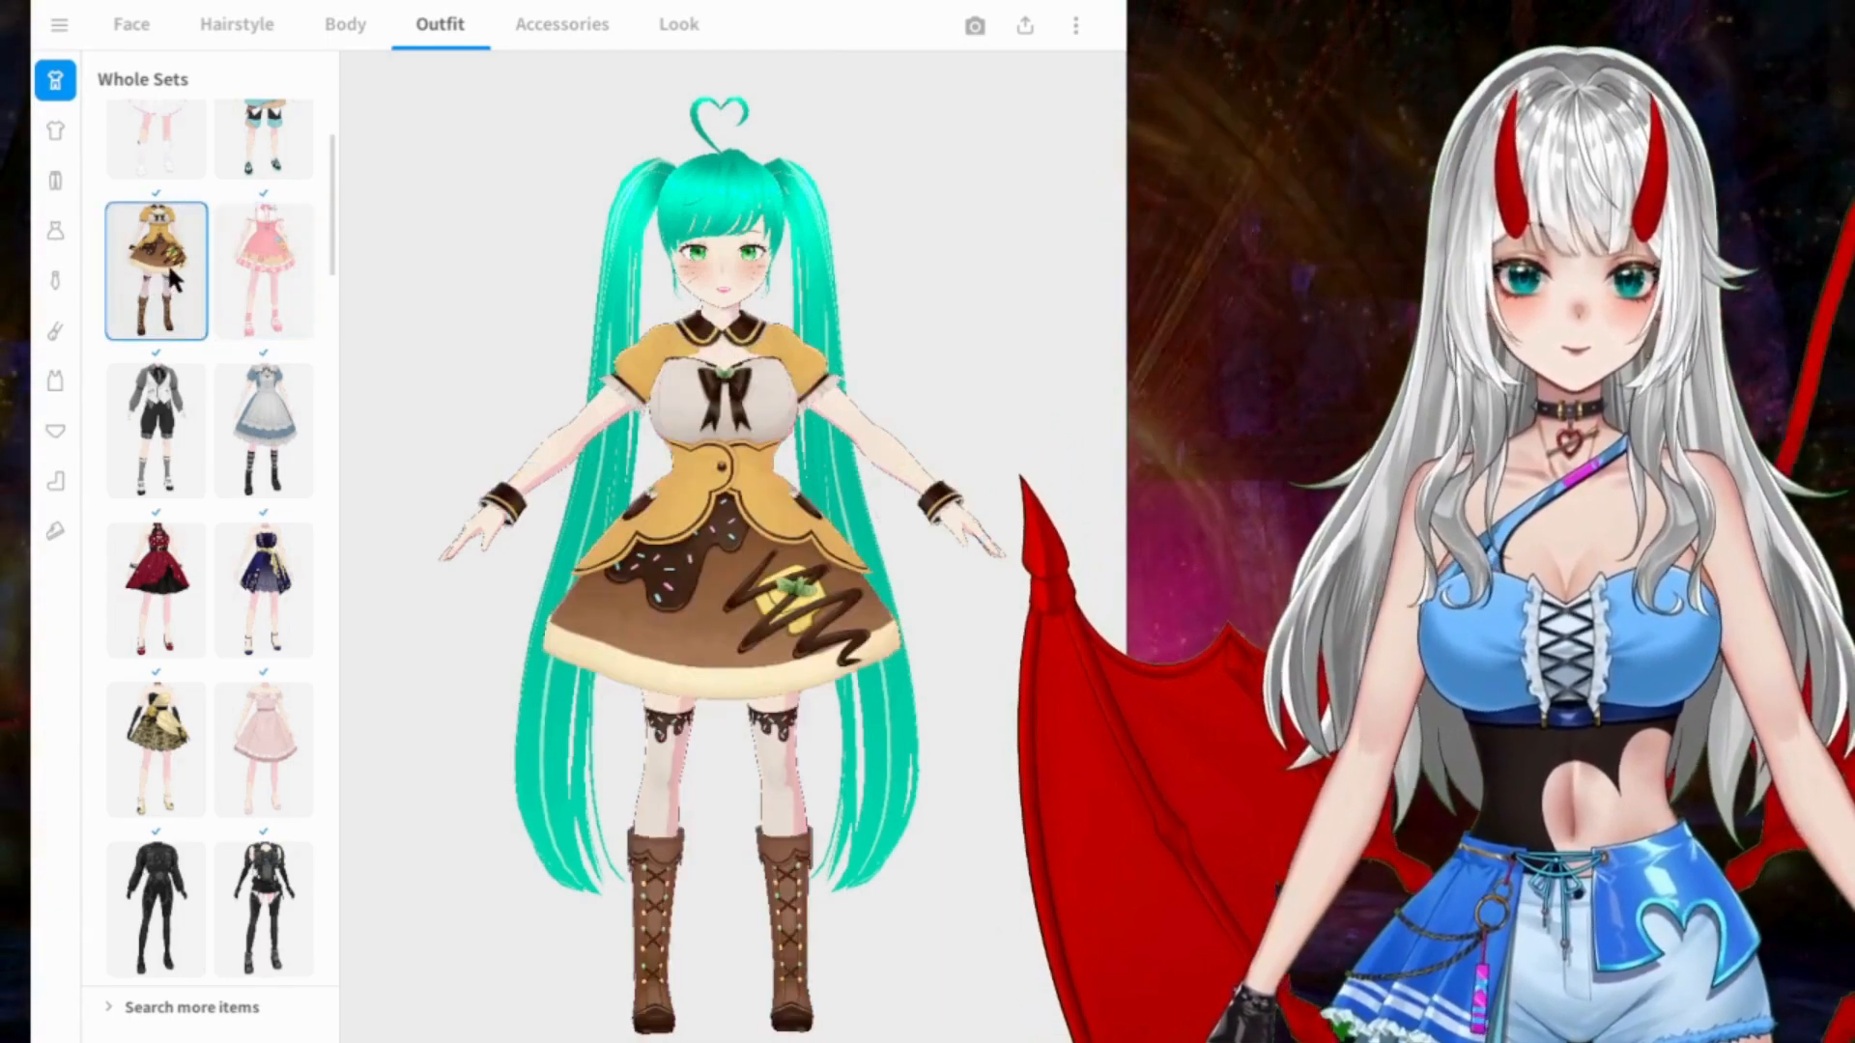
Step: Browse the preset tops and try the black sleeveless crop top with the chest cutout
scroll(170, 276, "up", 2)
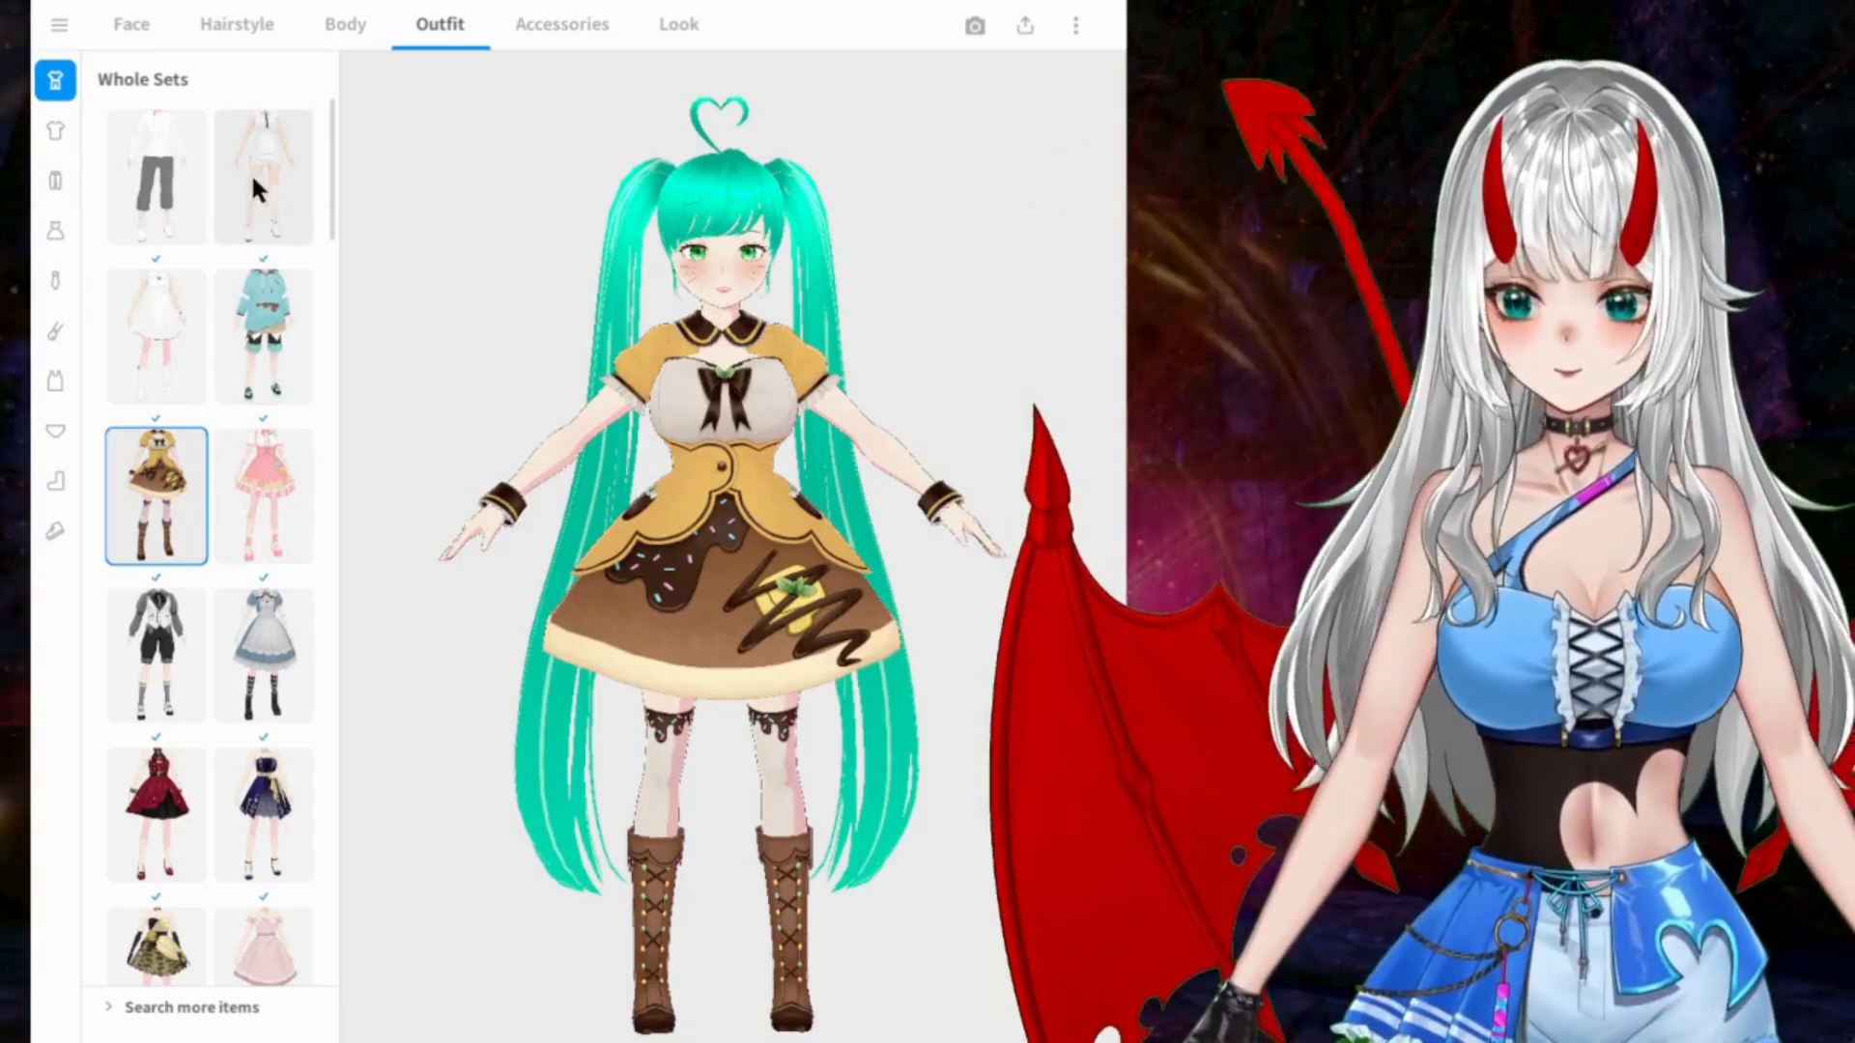
left_click(55, 130)
scroll(281, 425, "down", 2)
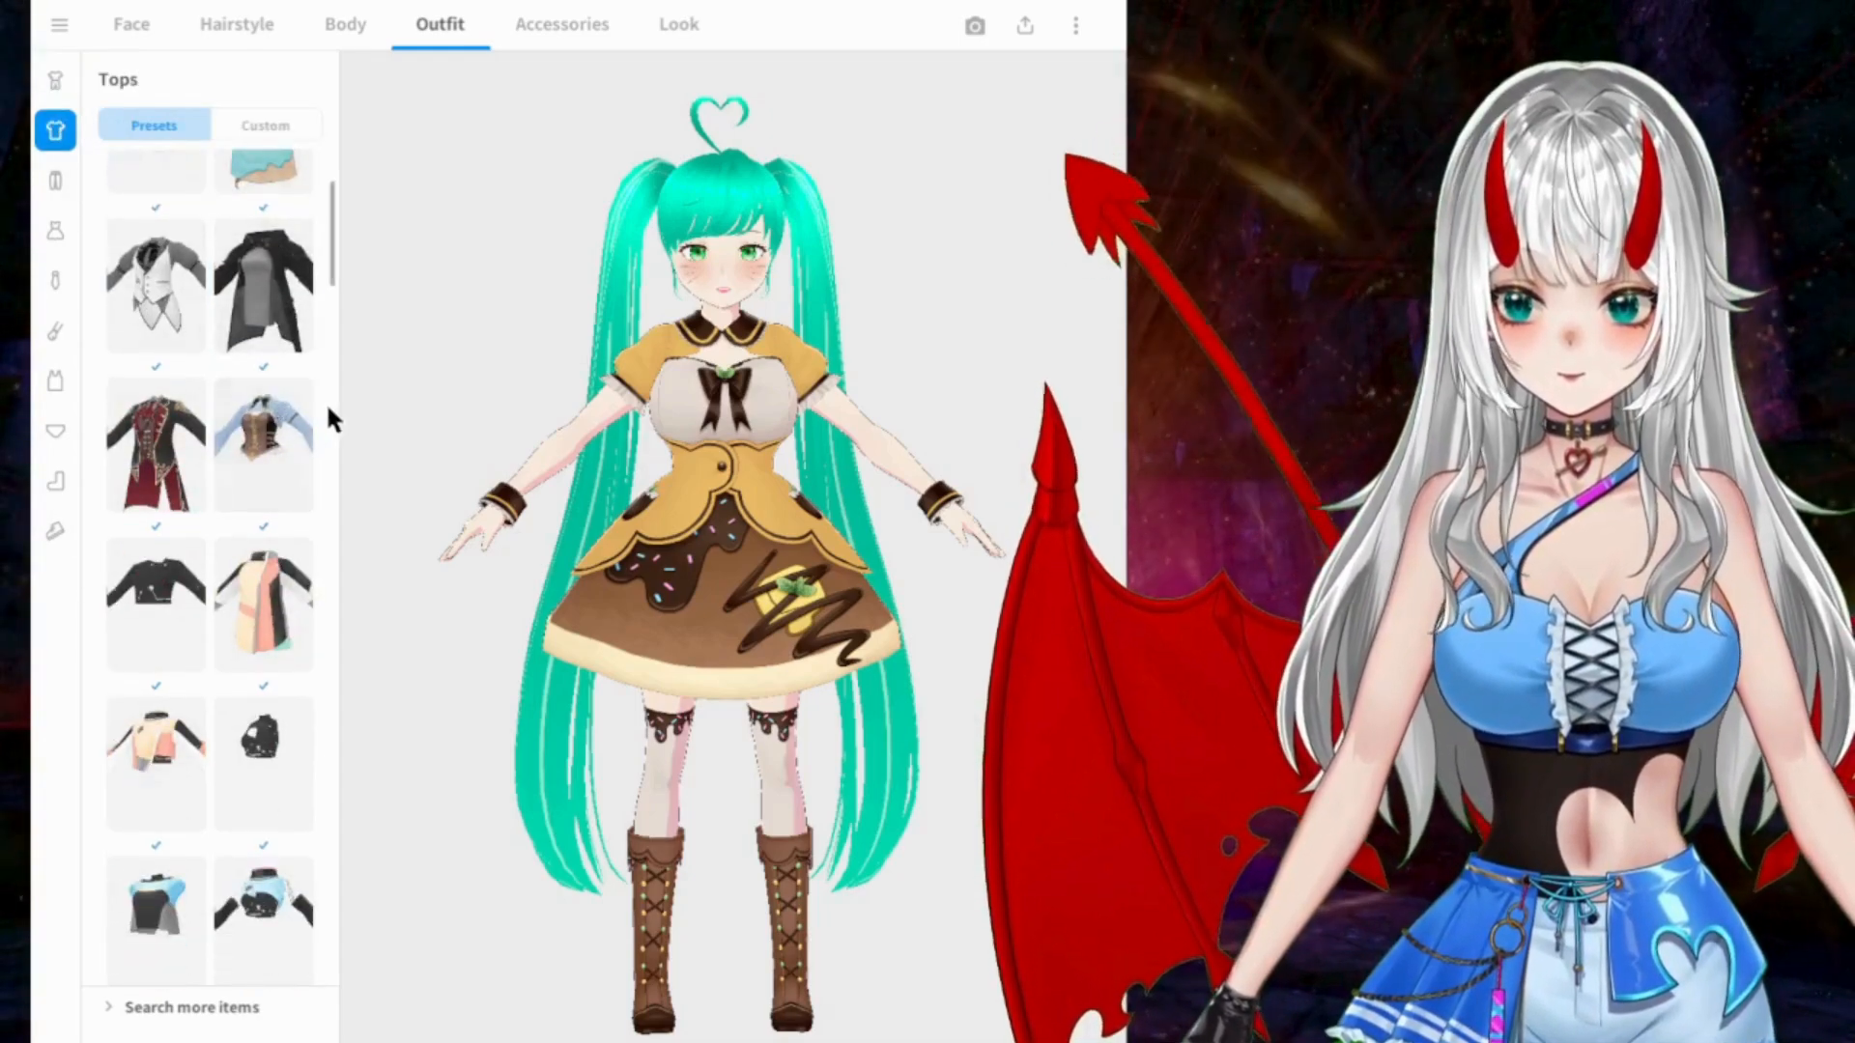
scroll(290, 400, "down", 4)
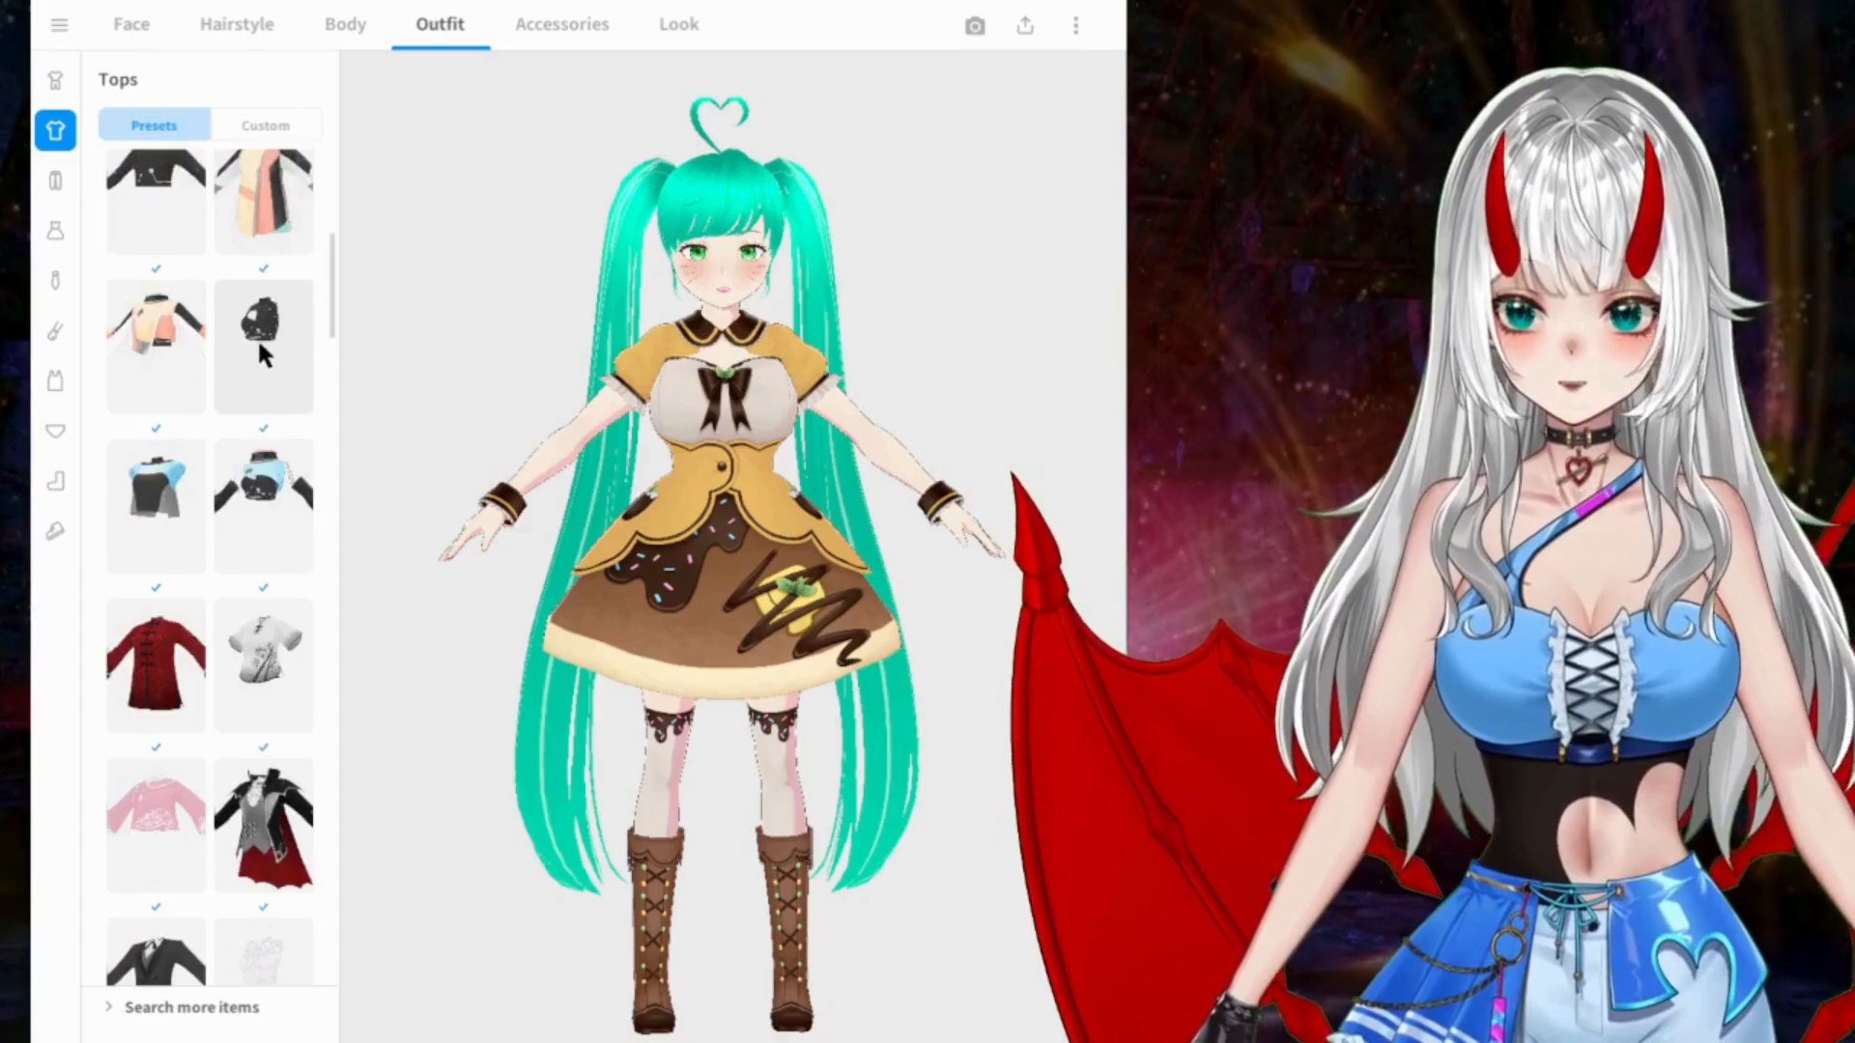
left_click(259, 340)
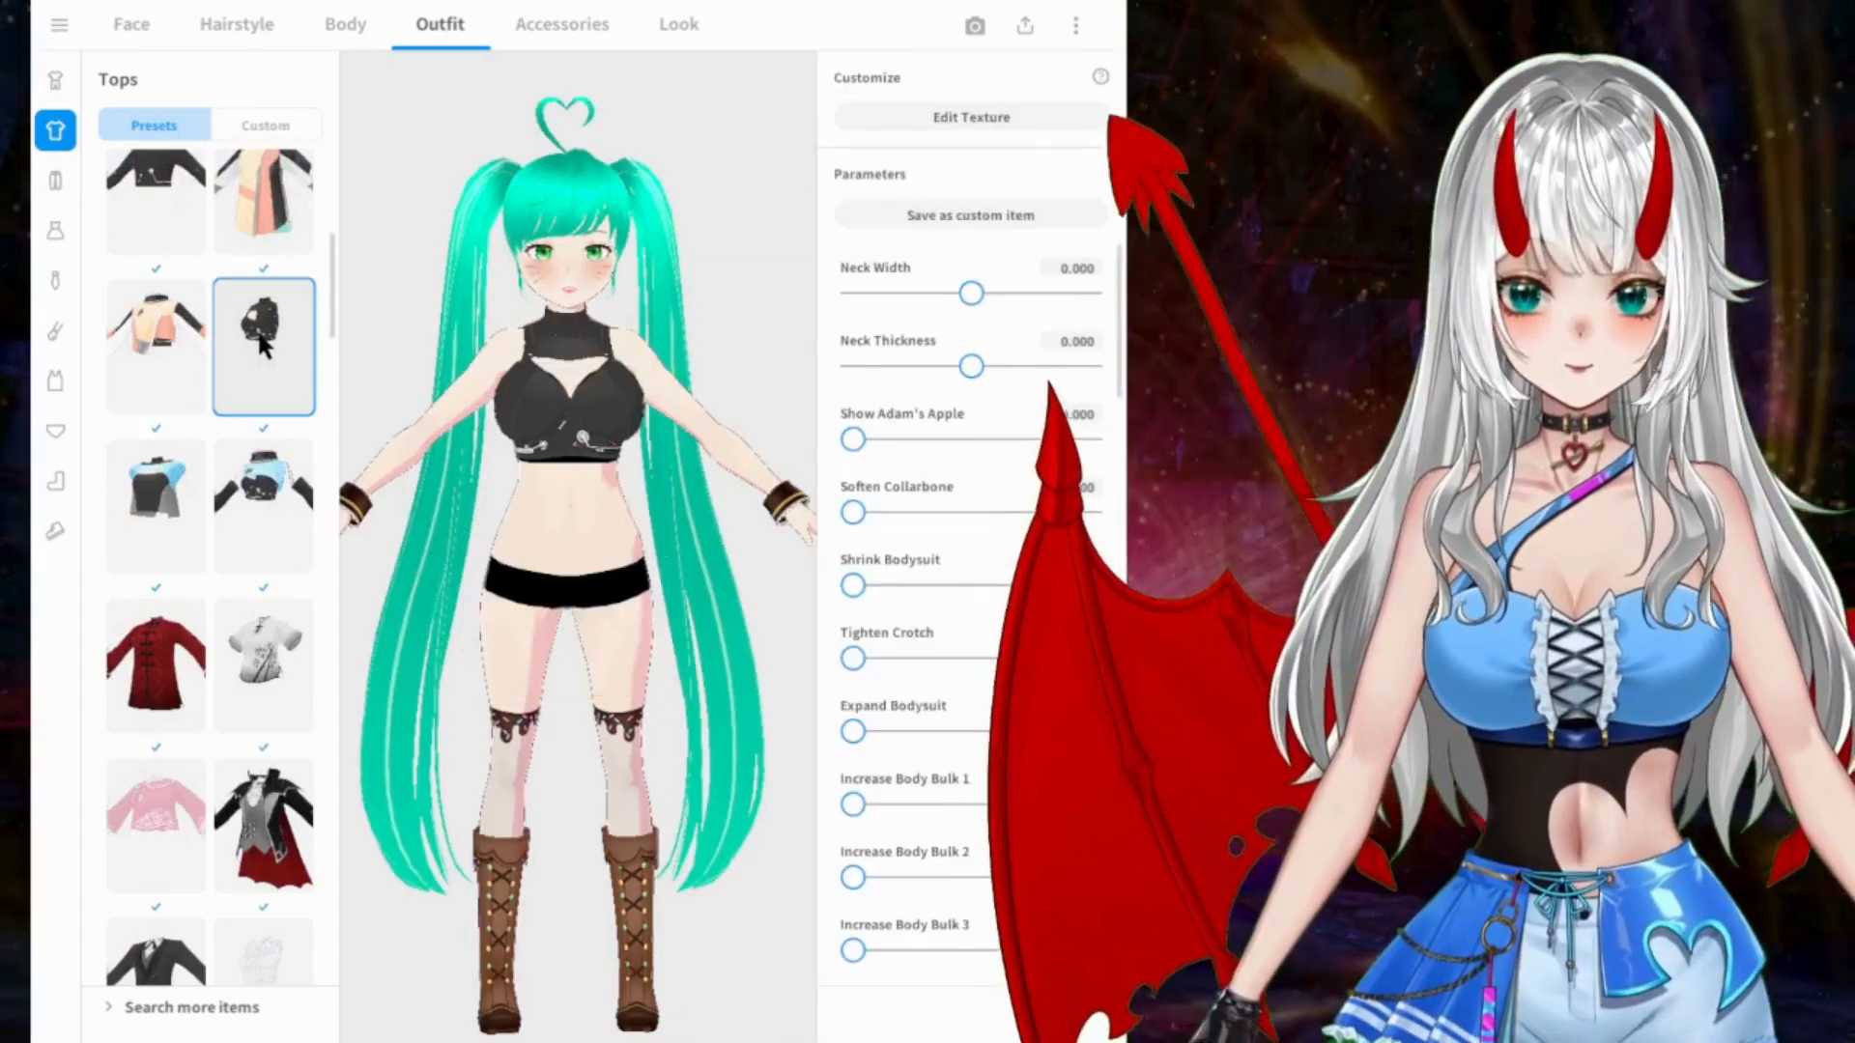
mouse_move(435, 352)
left_mouse_down()
mouse_move(368, 360)
mouse_move(464, 360)
left_mouse_up()
Step: Try the pink embroidered top, the sleeveless white frilled blouse and the short-sleeved white frilled blouse
scroll(230, 334, "down", 2)
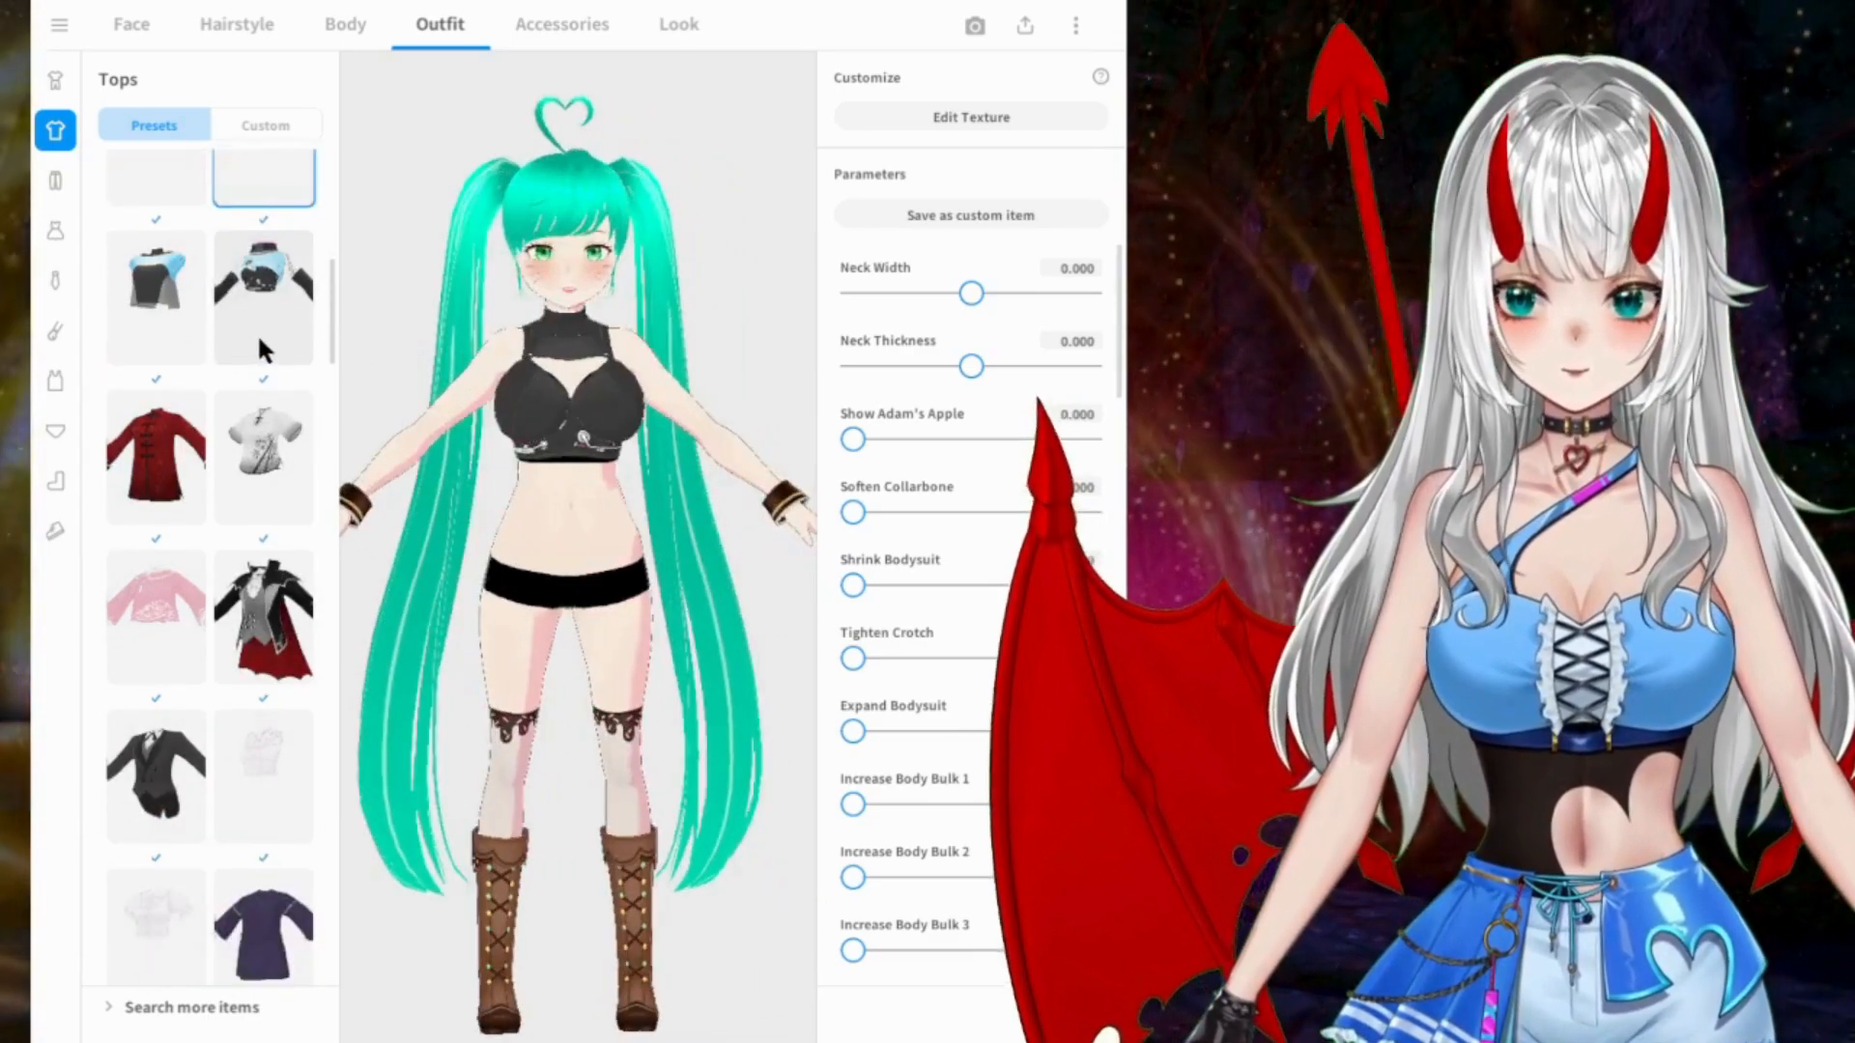
scroll(166, 414, "down", 2)
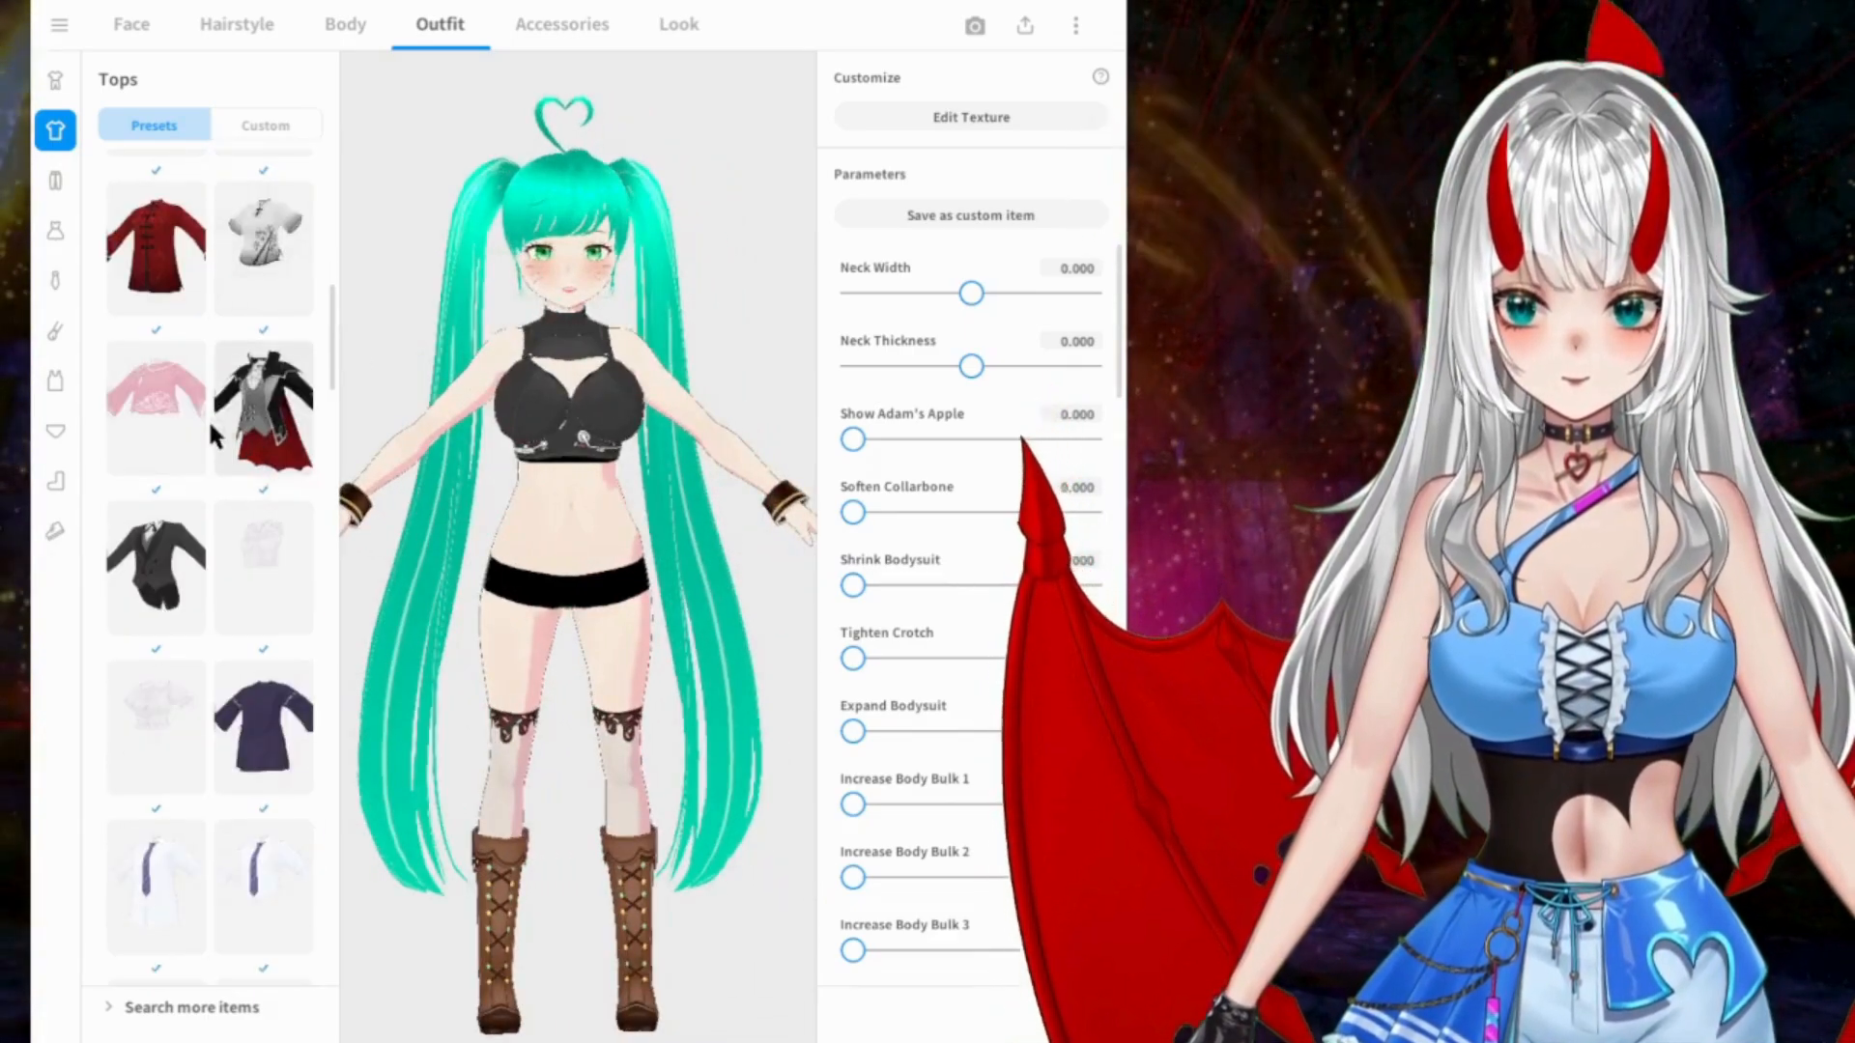
left_click(171, 423)
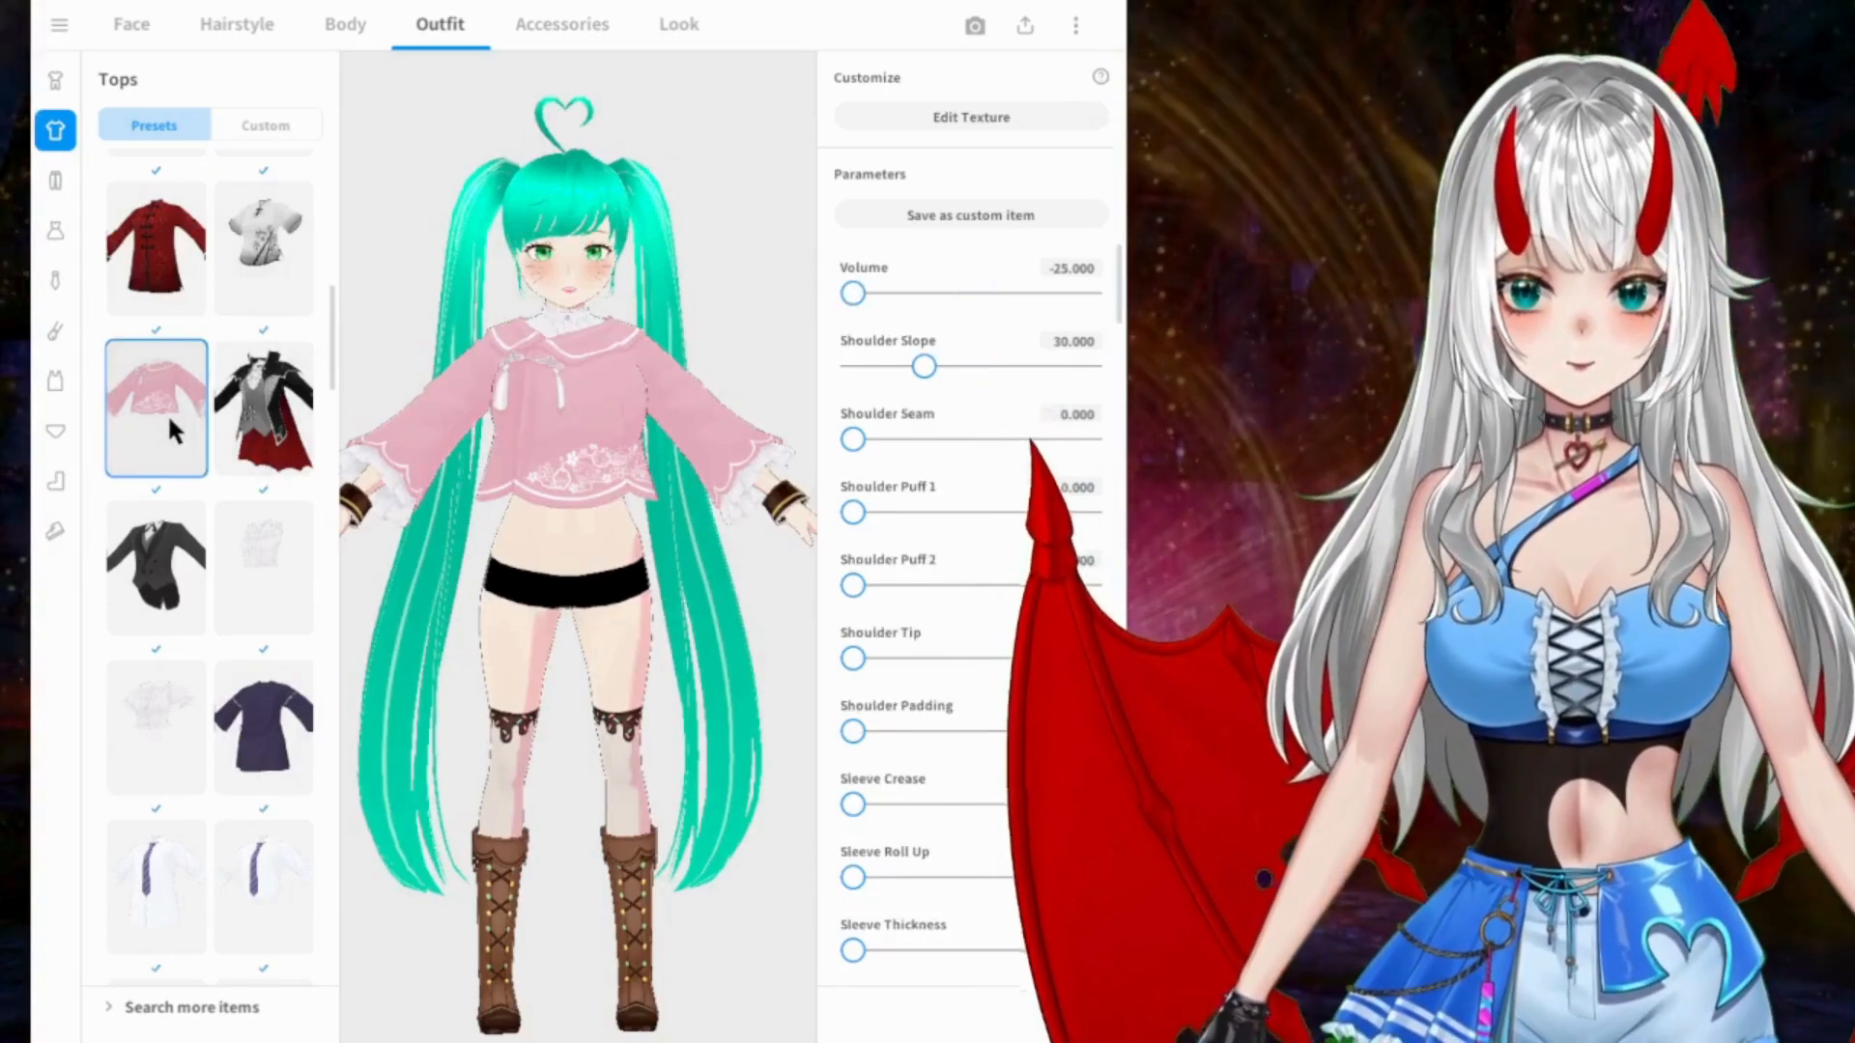
scroll(166, 413, "down", 3)
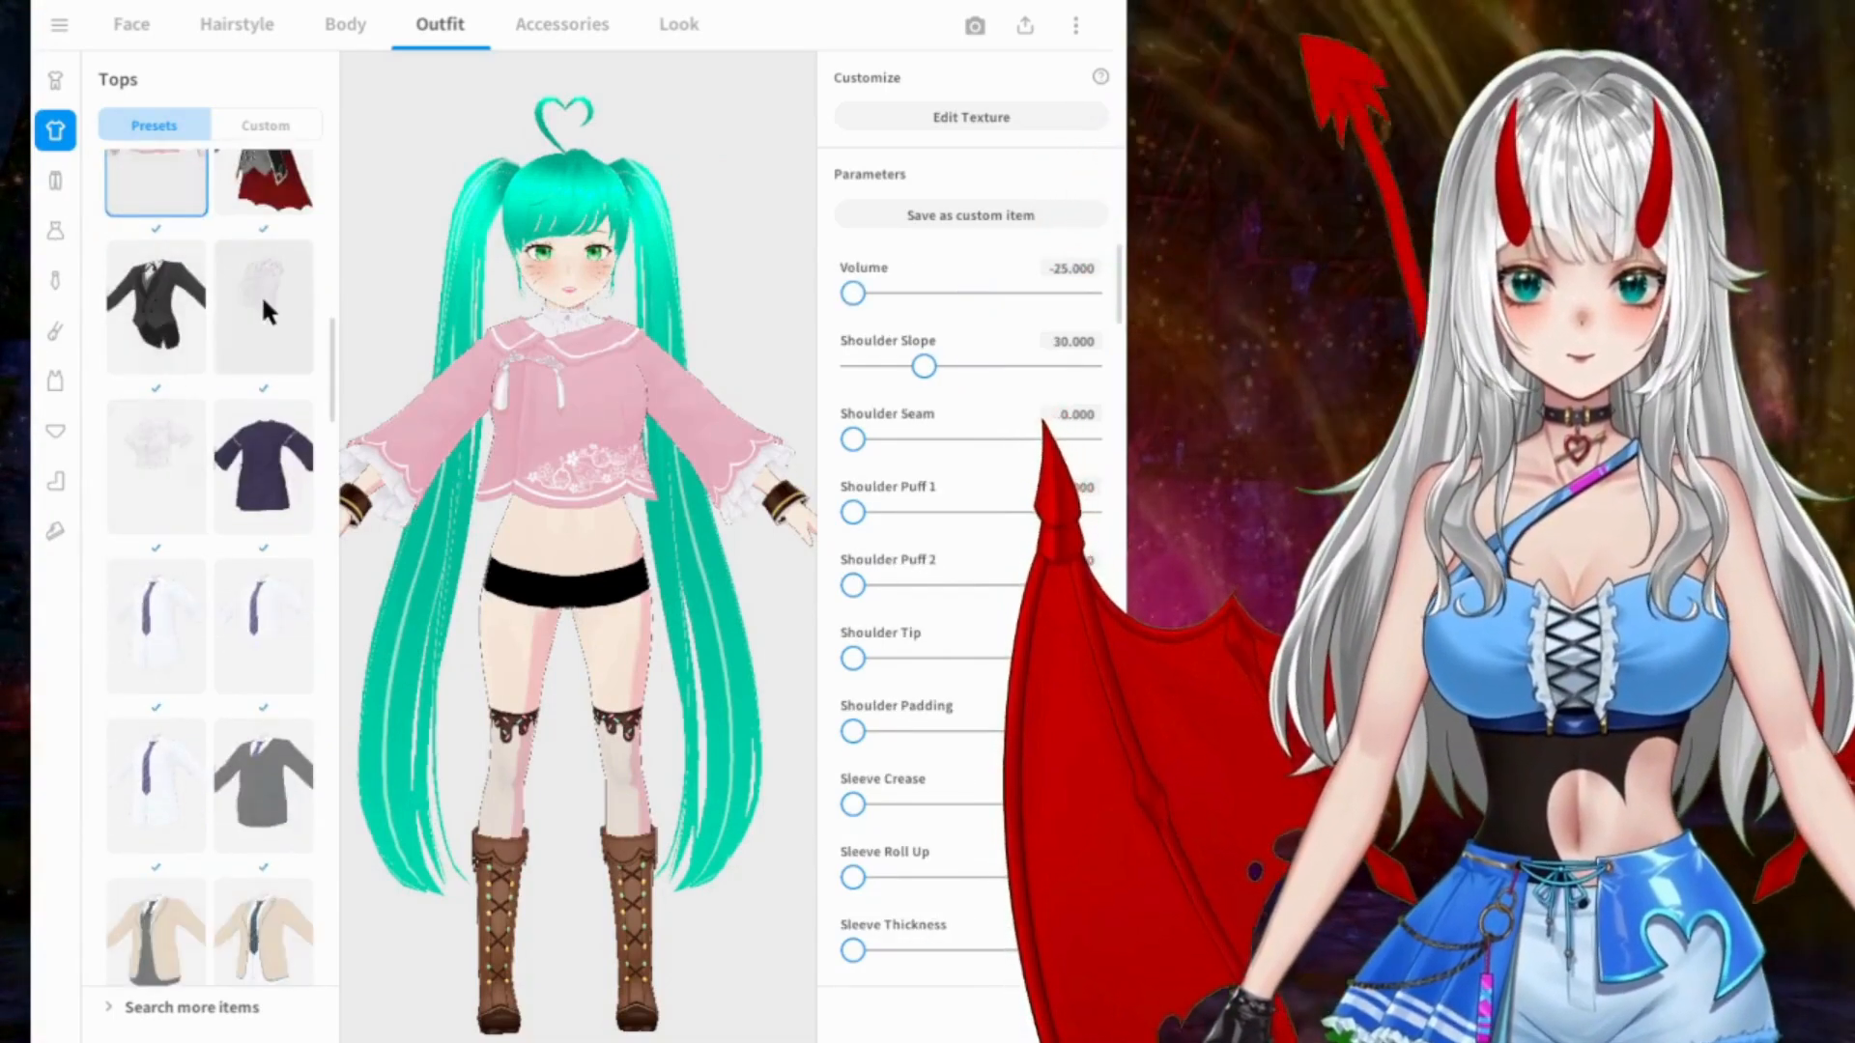
left_click(264, 290)
left_click(176, 473)
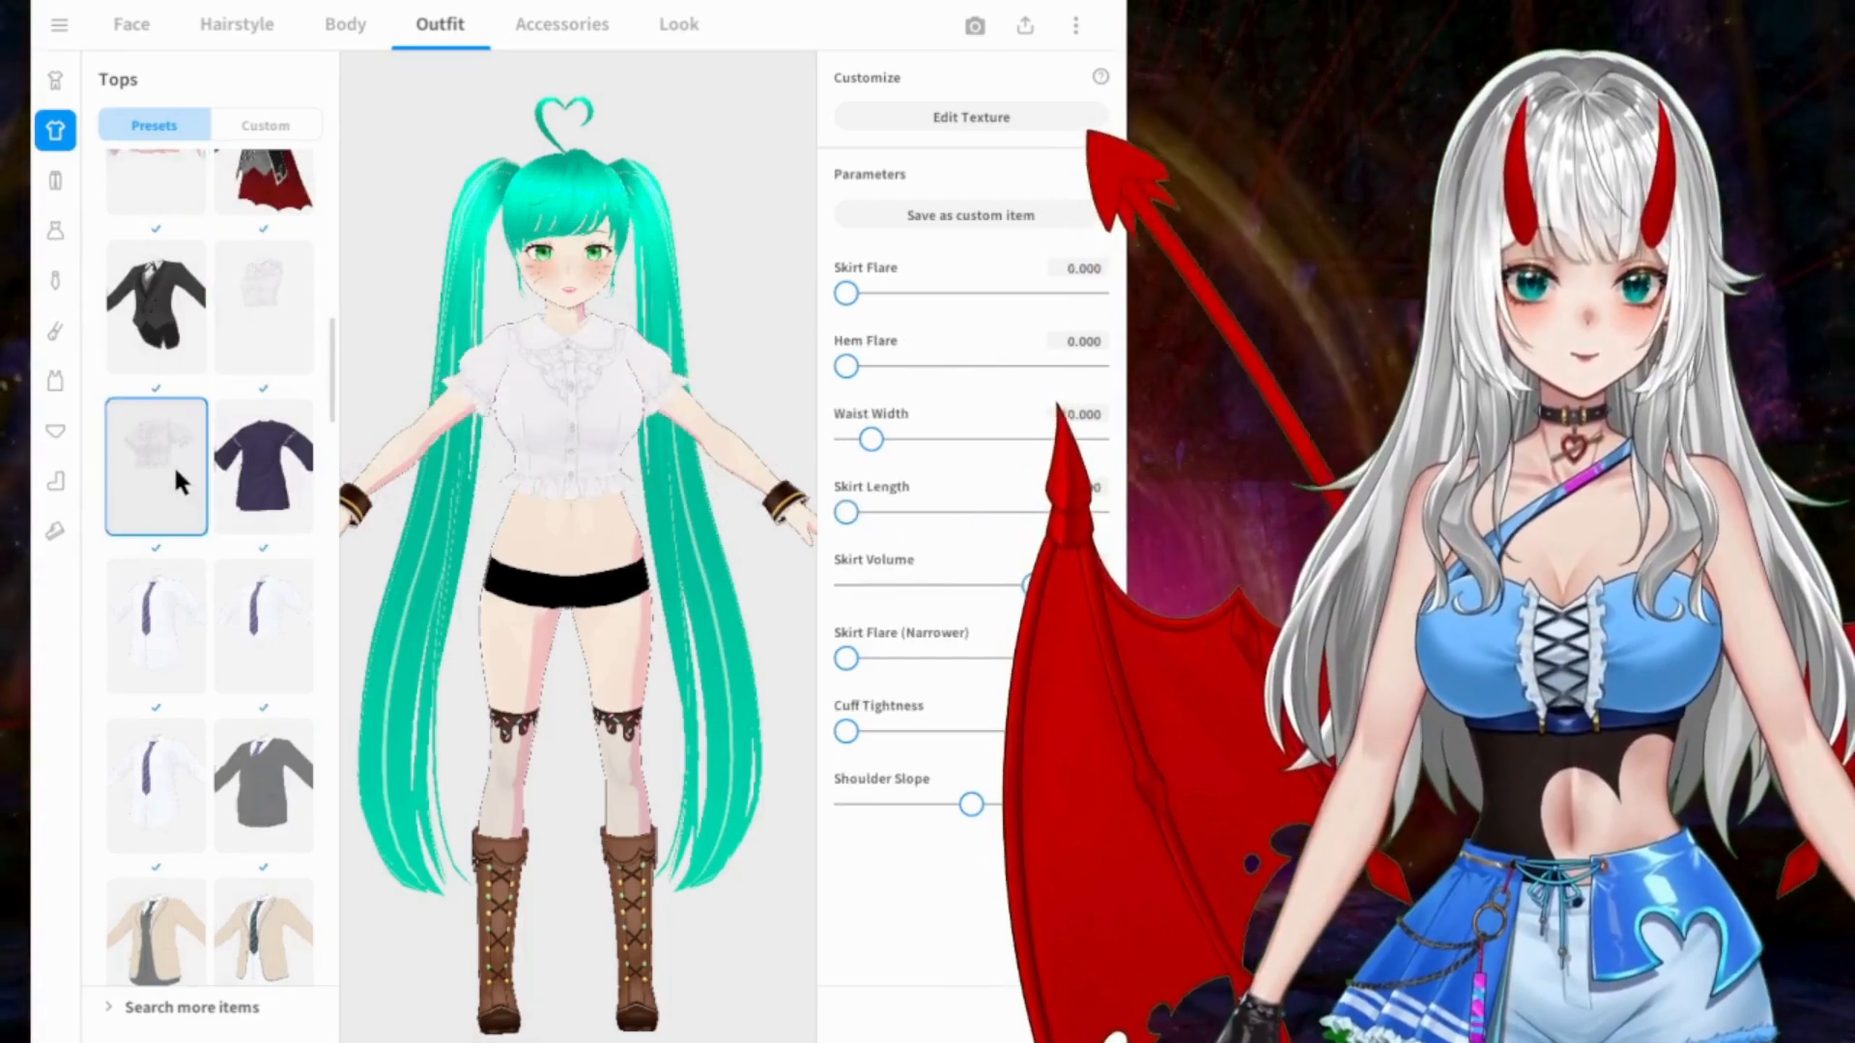
Step: Browse further through the preset tops and put on the white off-shoulder cropped sweater with the black high neck
scroll(172, 463, "down", 5)
scroll(170, 449, "down", 3)
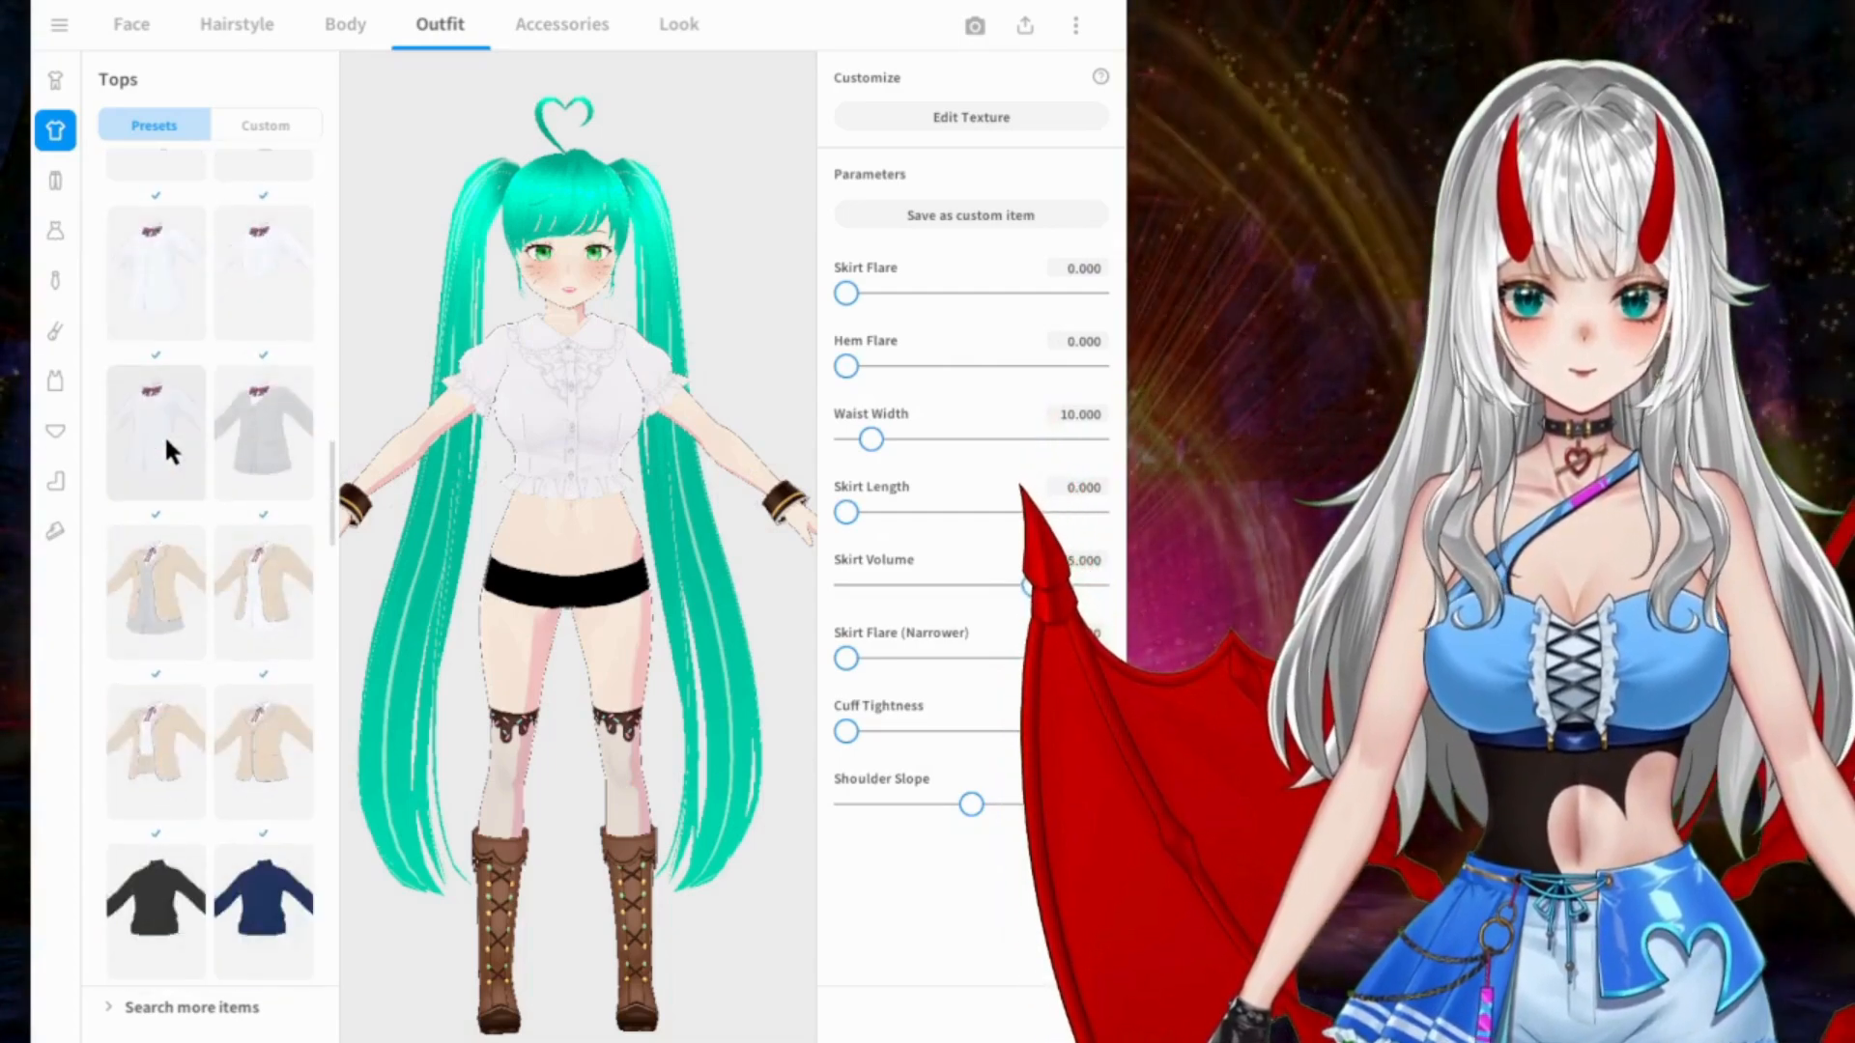
scroll(164, 434, "down", 8)
scroll(165, 432, "down", 10)
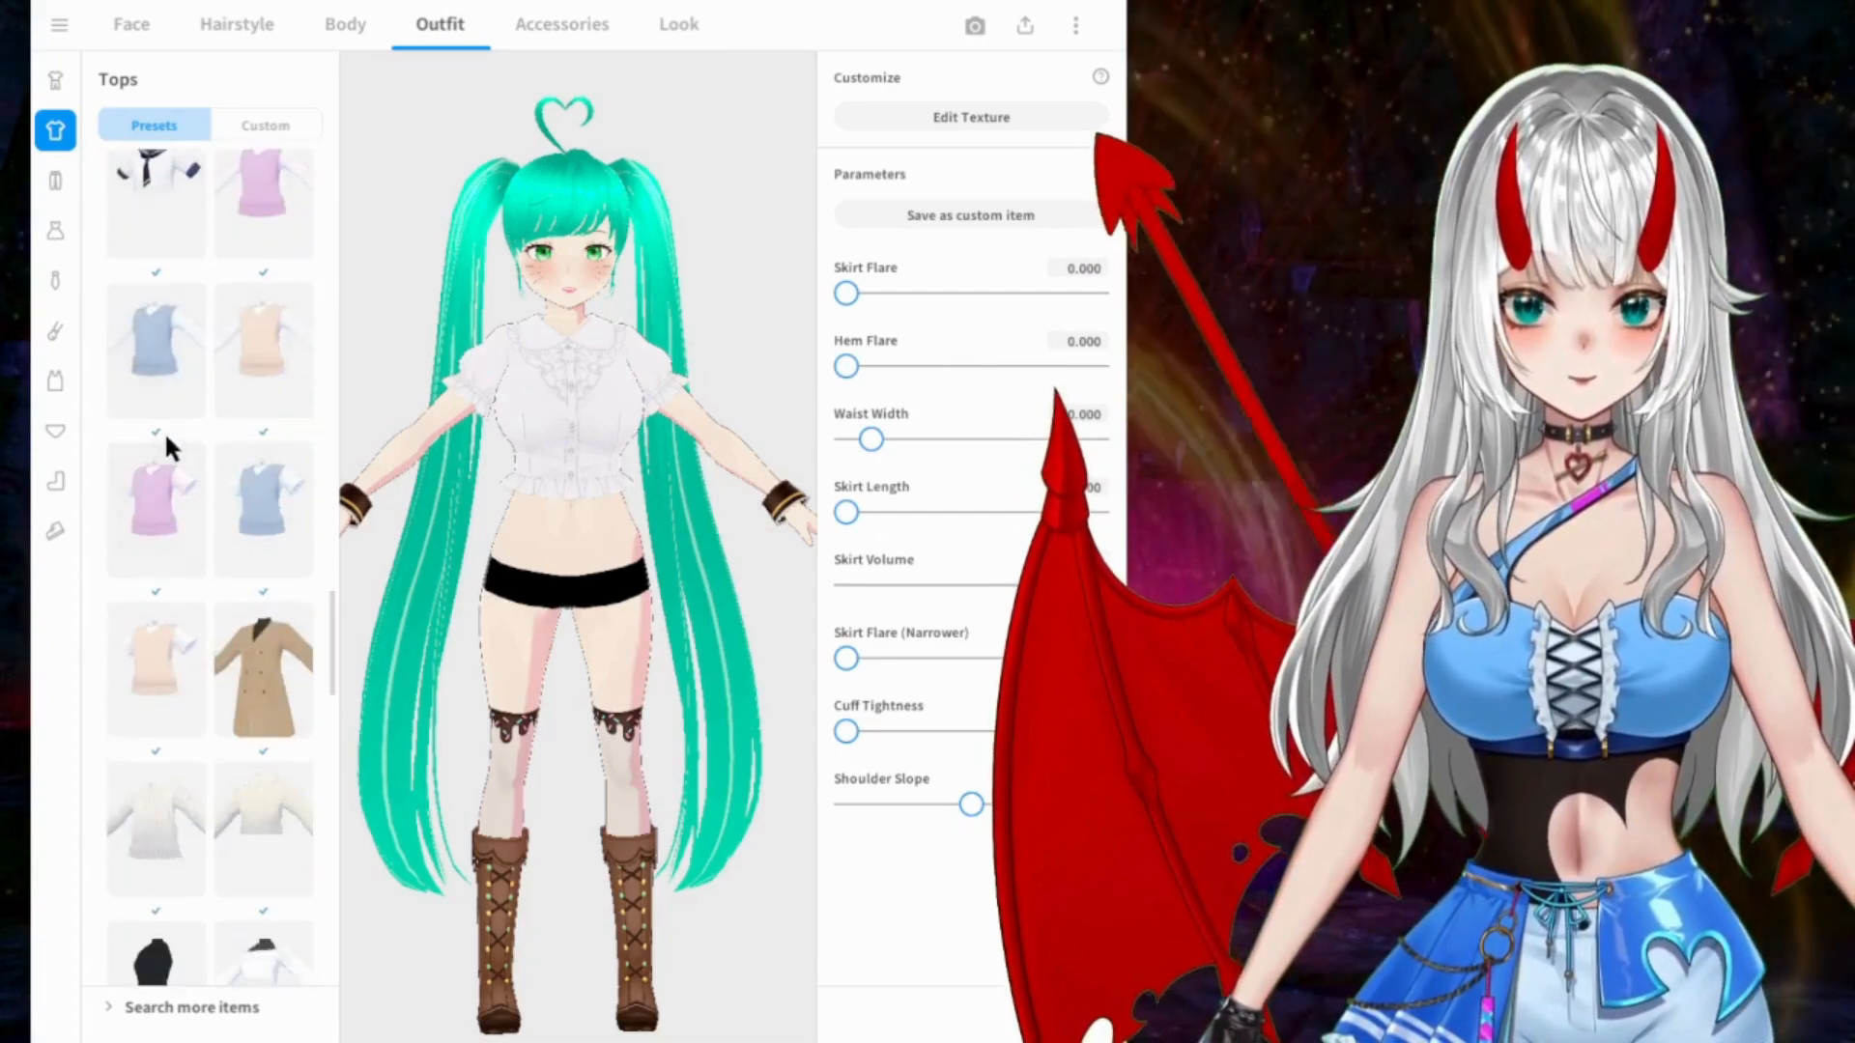
scroll(166, 440, "down", 1)
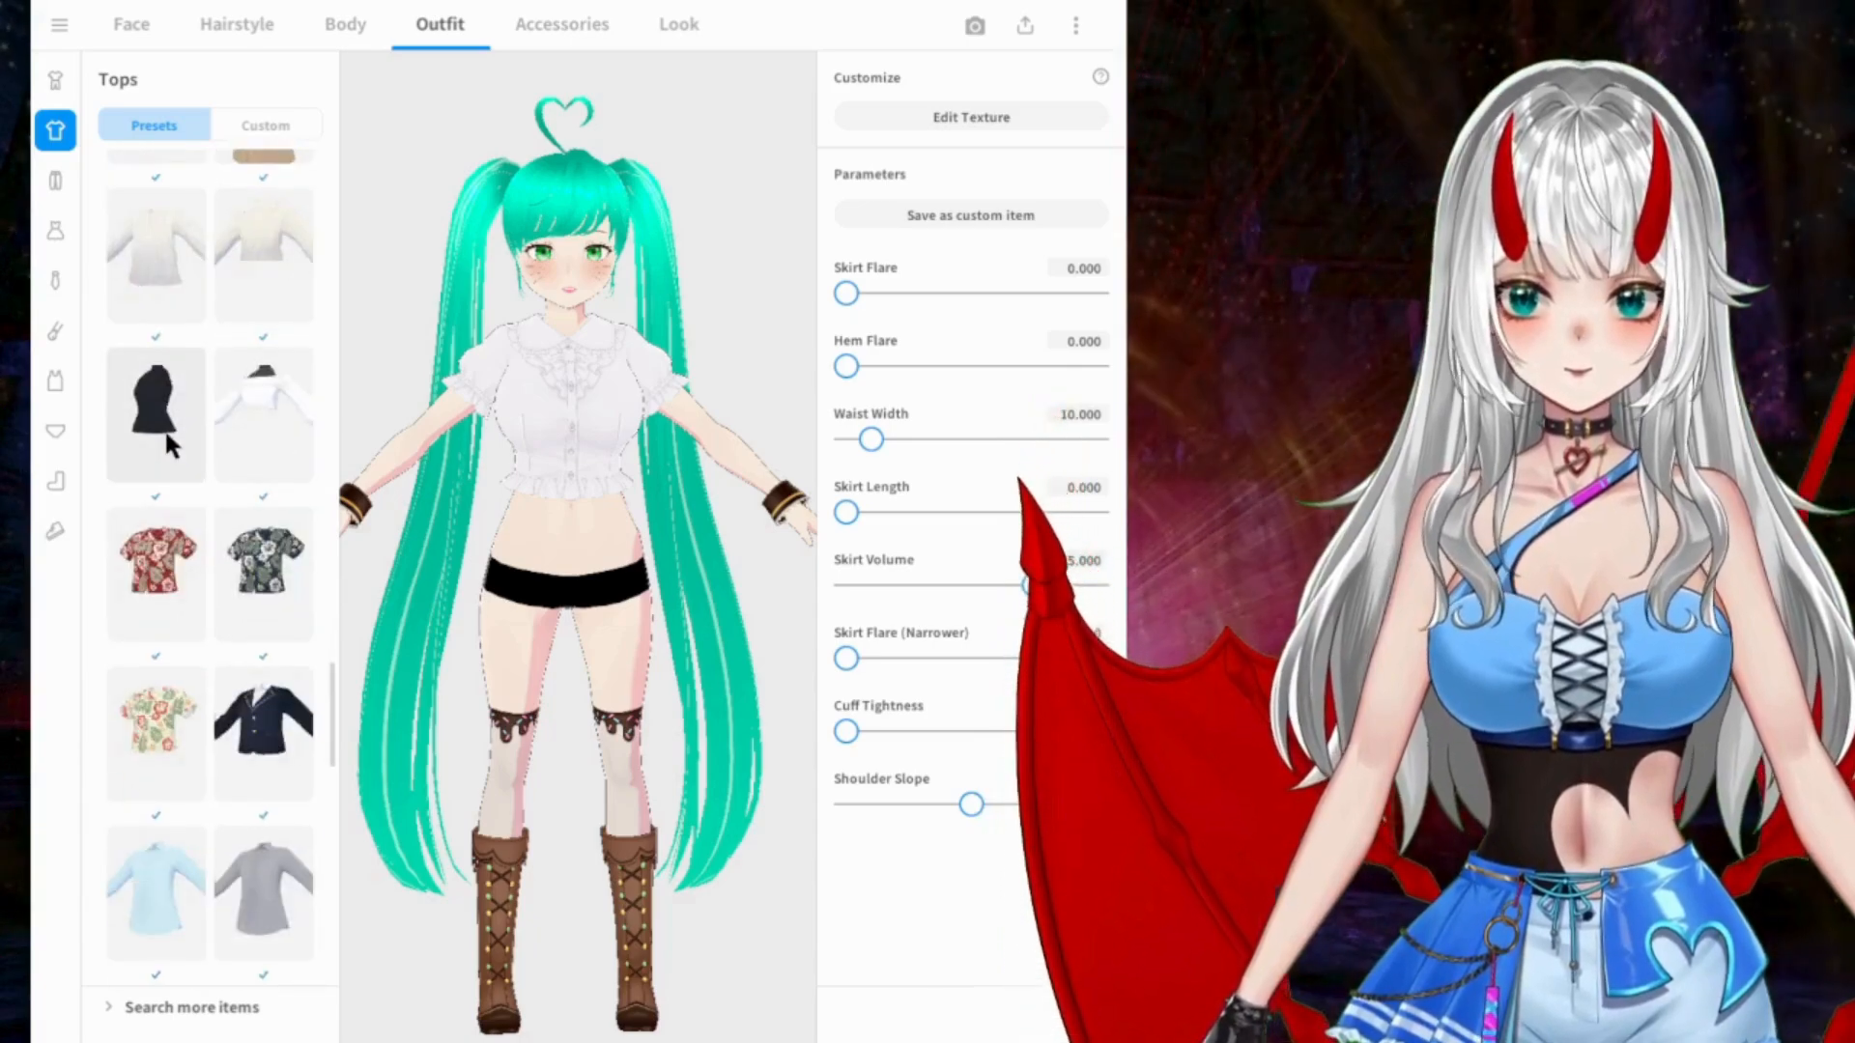
left_click(257, 413)
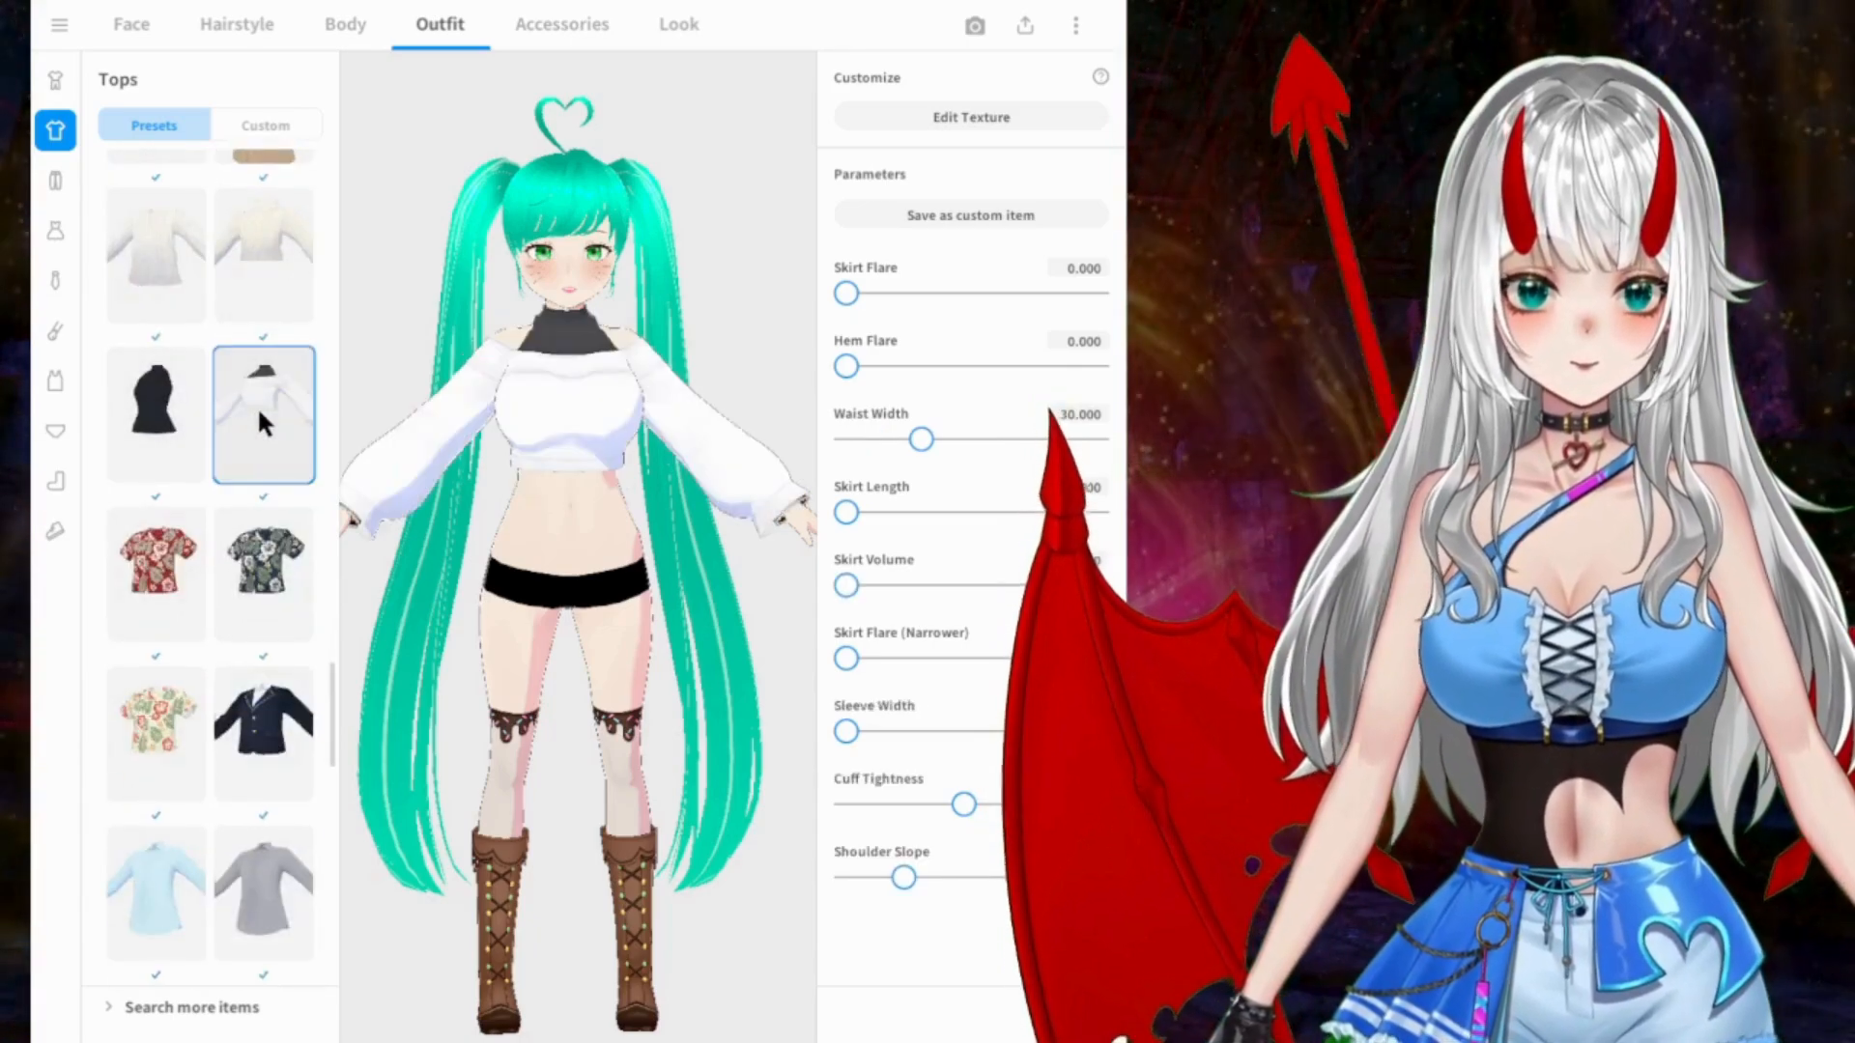
scroll(257, 405, "down", 8)
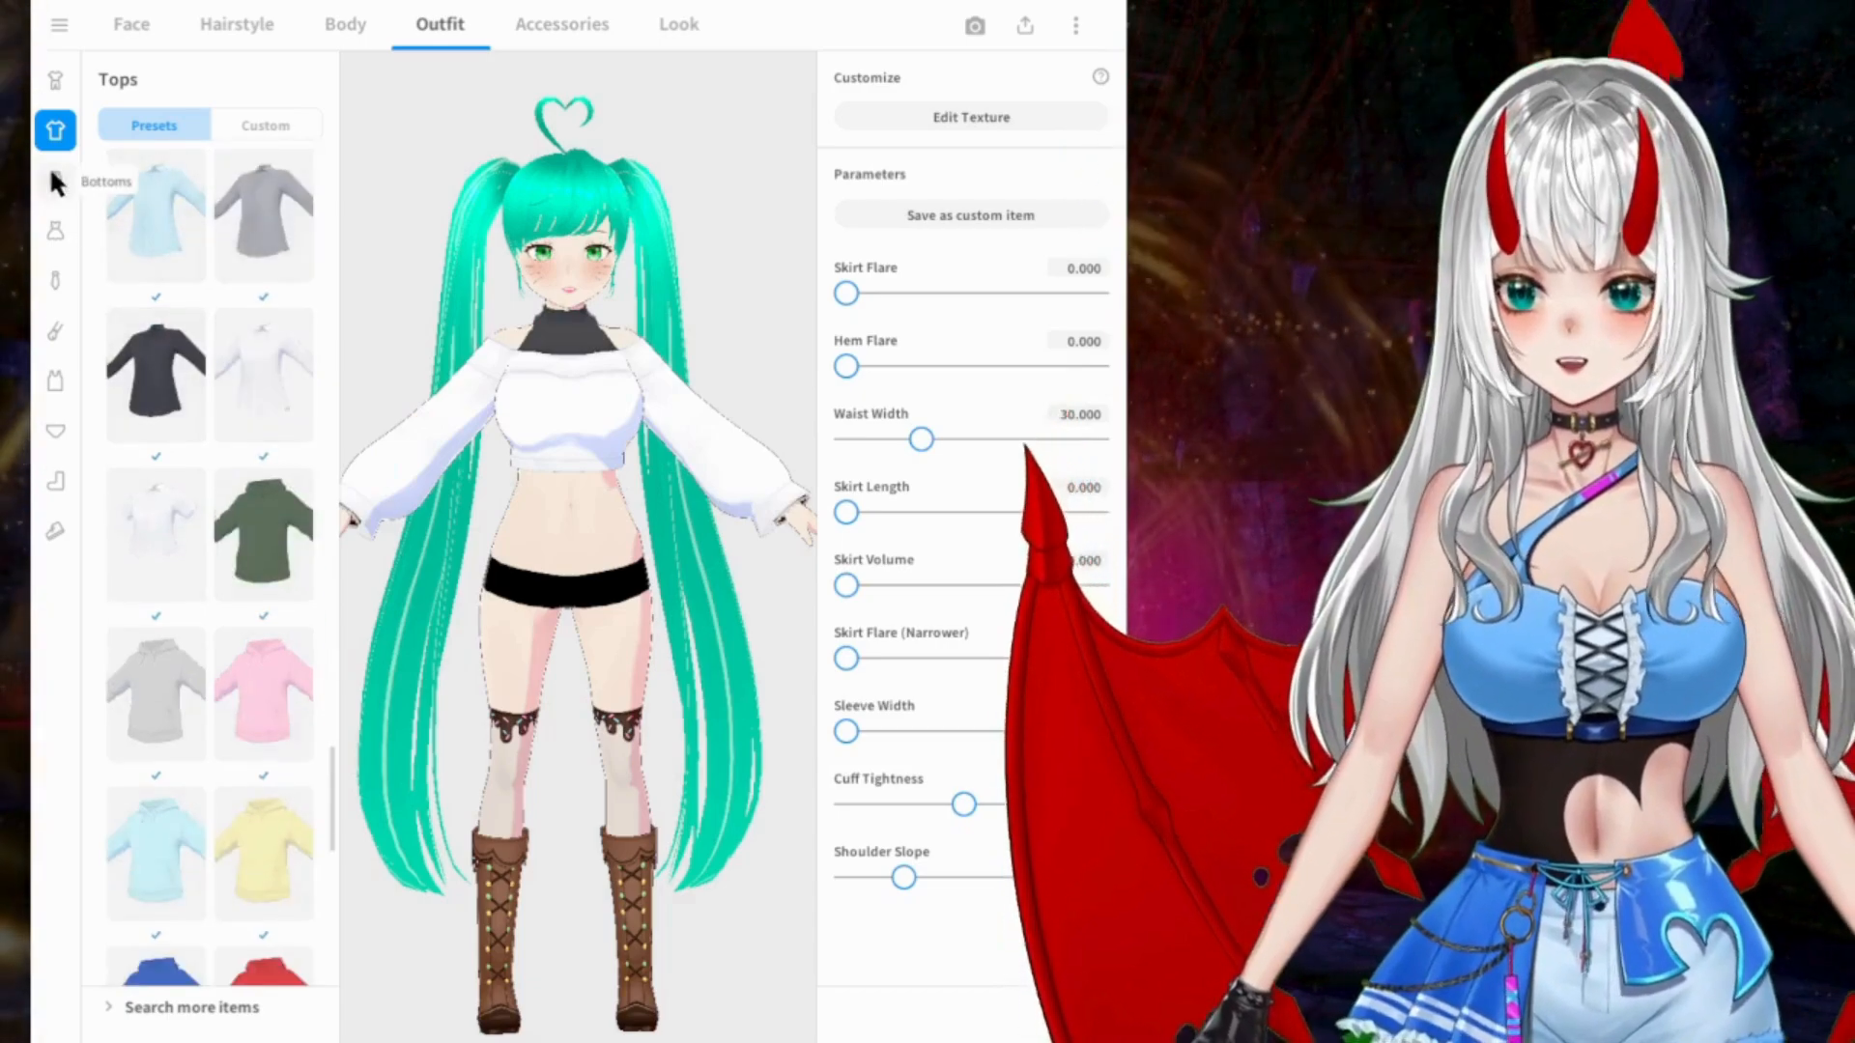
Step: Go to the preset bottoms and try the white shorts from the start of the list
left_click(53, 177)
scroll(205, 292, "up", 5)
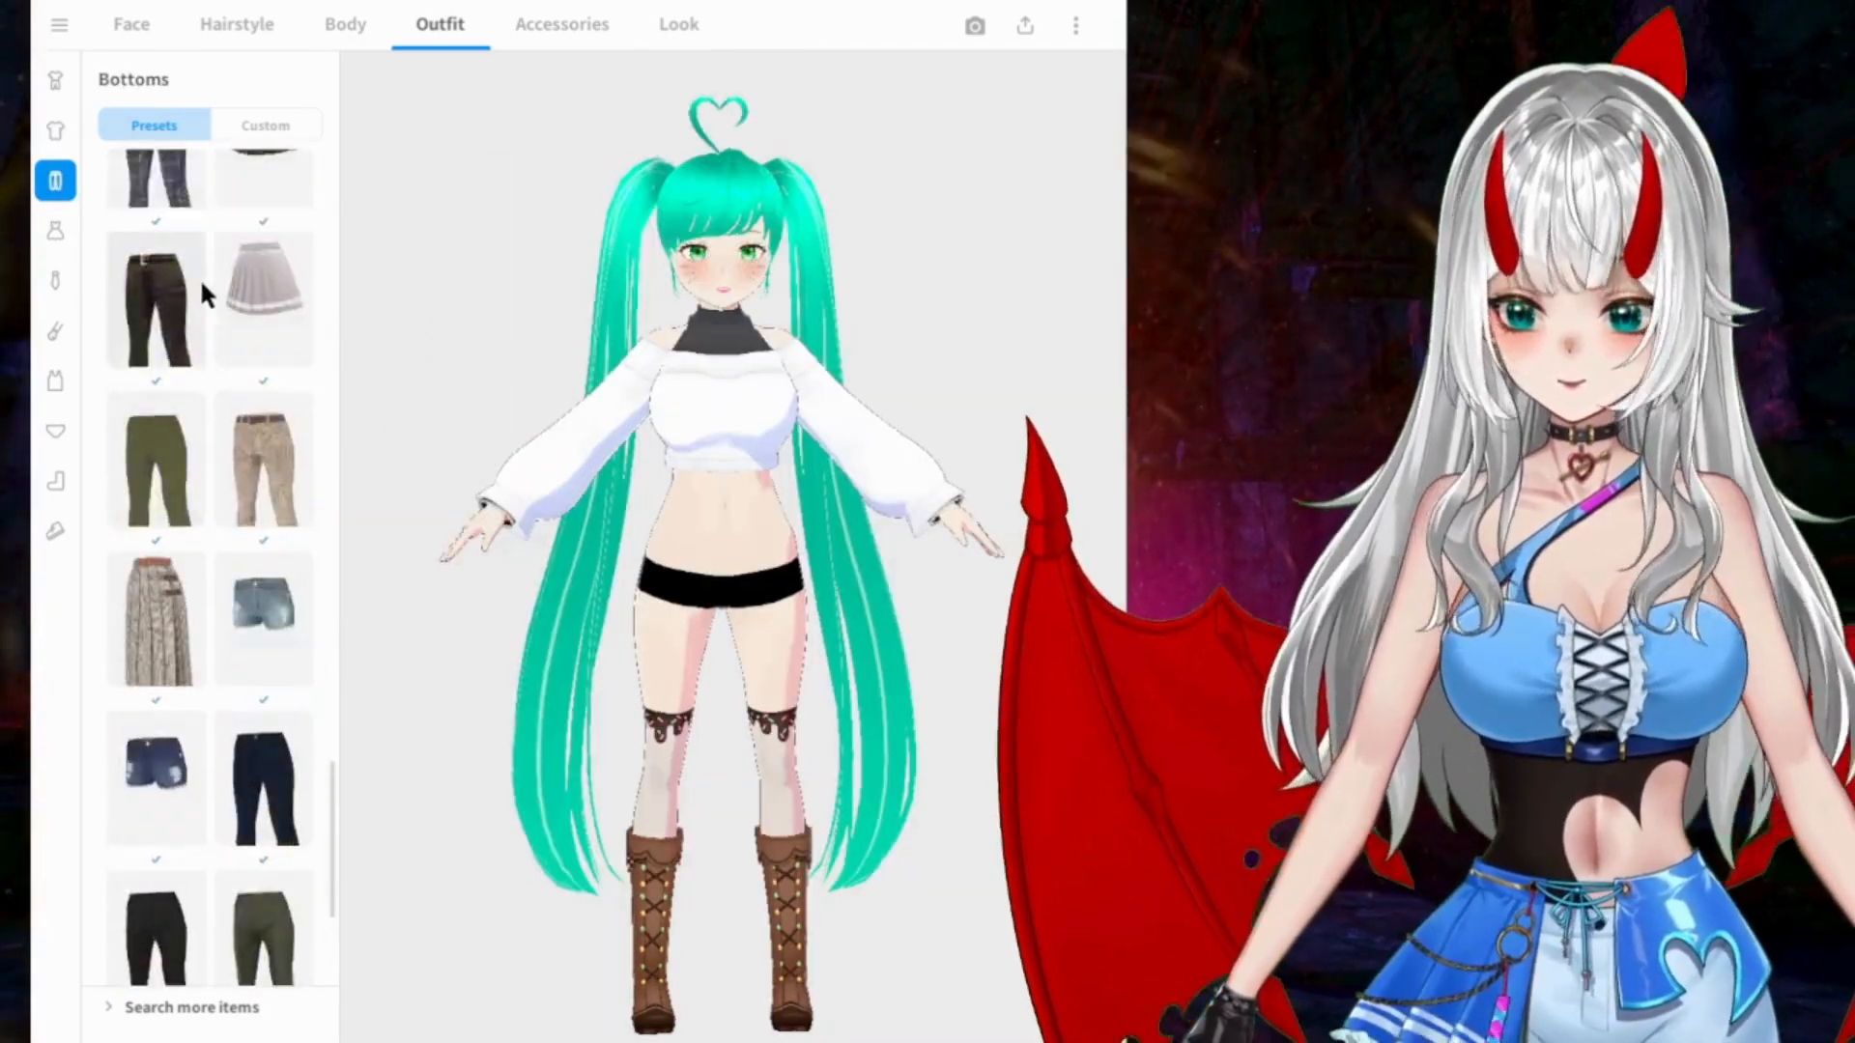
scroll(201, 290, "up", 5)
left_click_drag(332, 737, 394, 199)
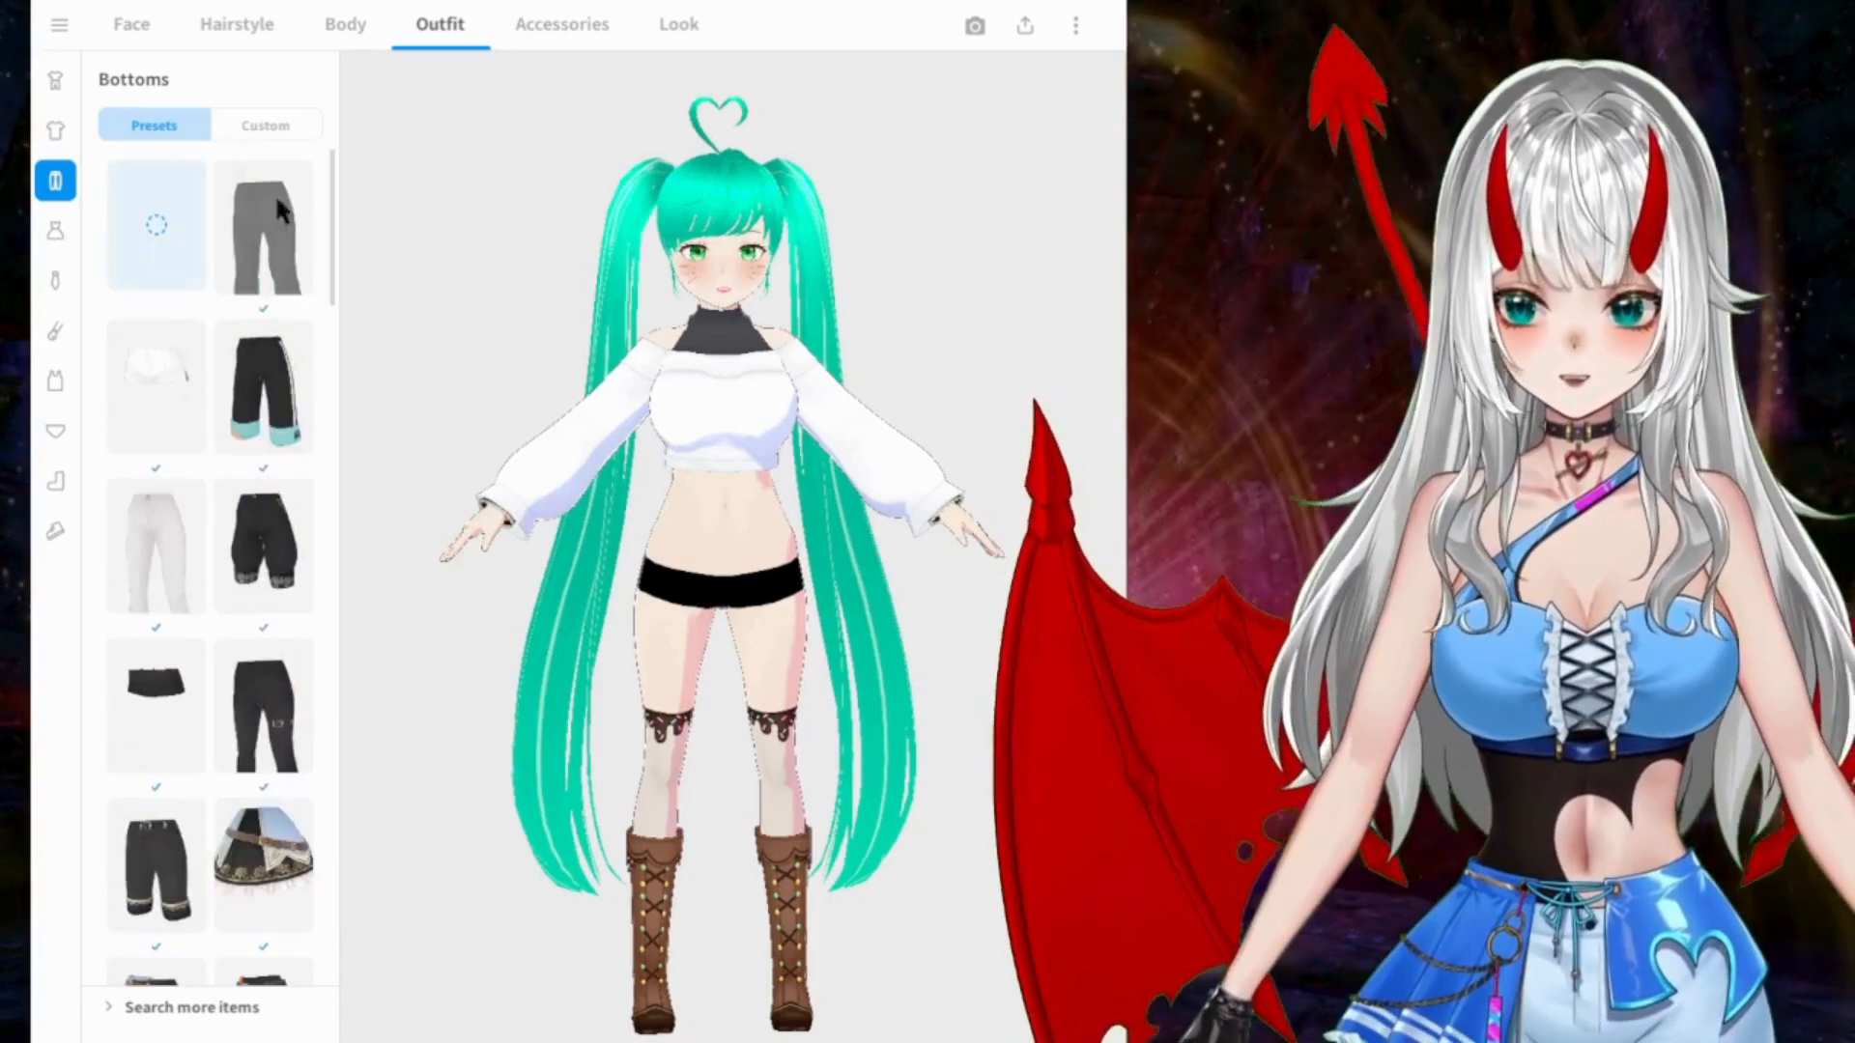
left_click(193, 395)
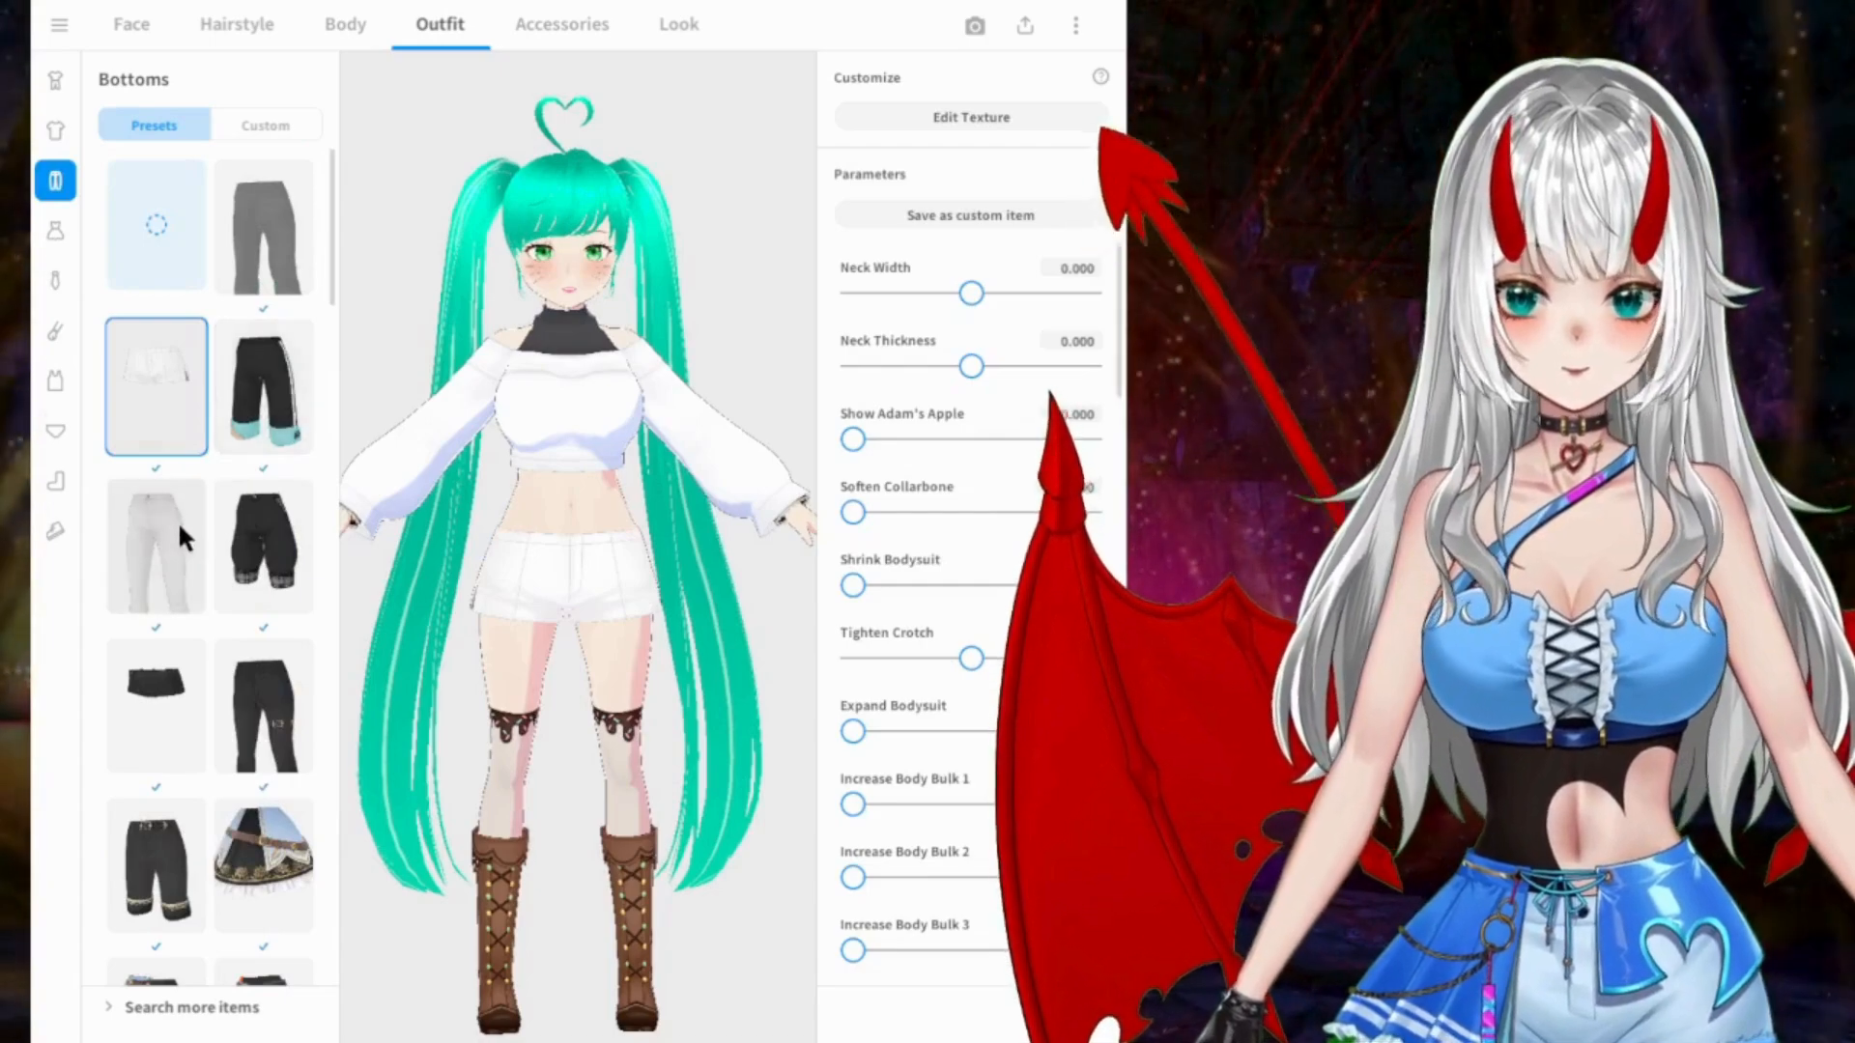
Step: Try the black shorts with the brown belt and light blue side cloth, and look through their adjustable parameters
scroll(239, 483, "down", 3)
scroll(232, 464, "down", 2)
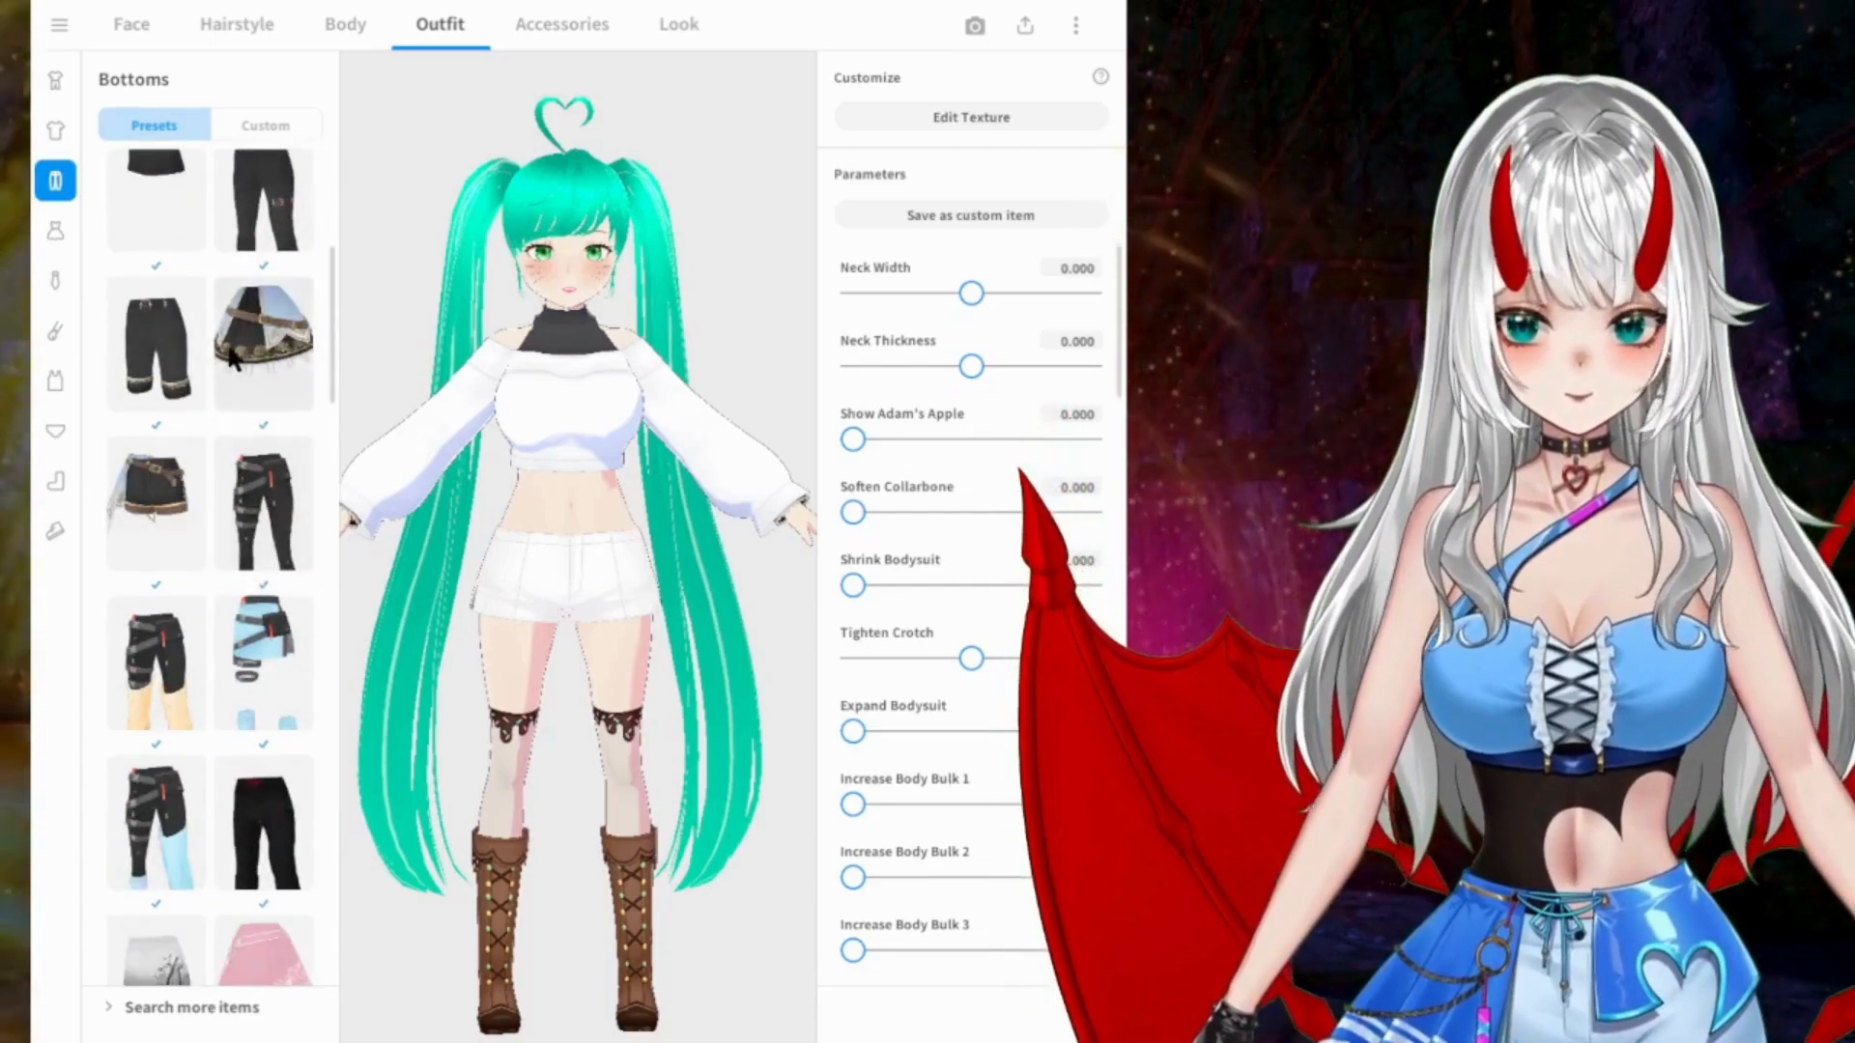
scroll(201, 382, "down", 1)
left_click(150, 396)
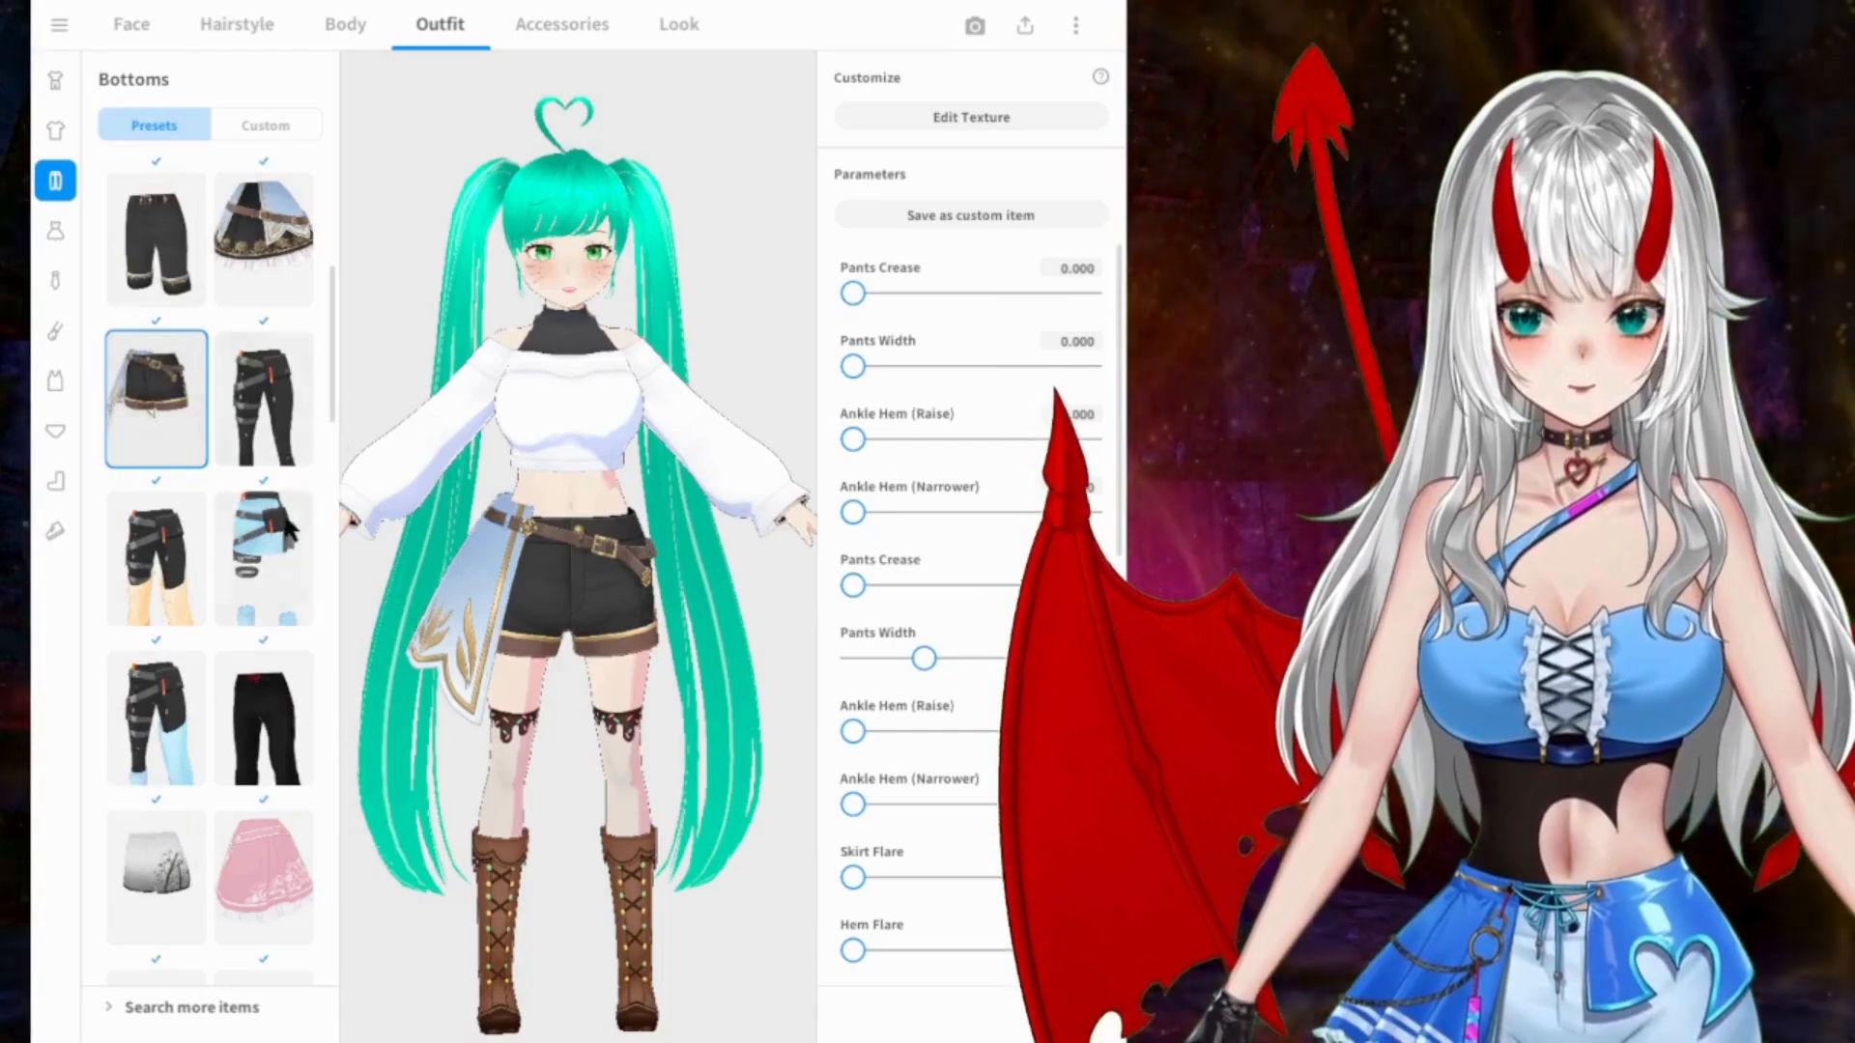
scroll(1033, 401, "down", 3)
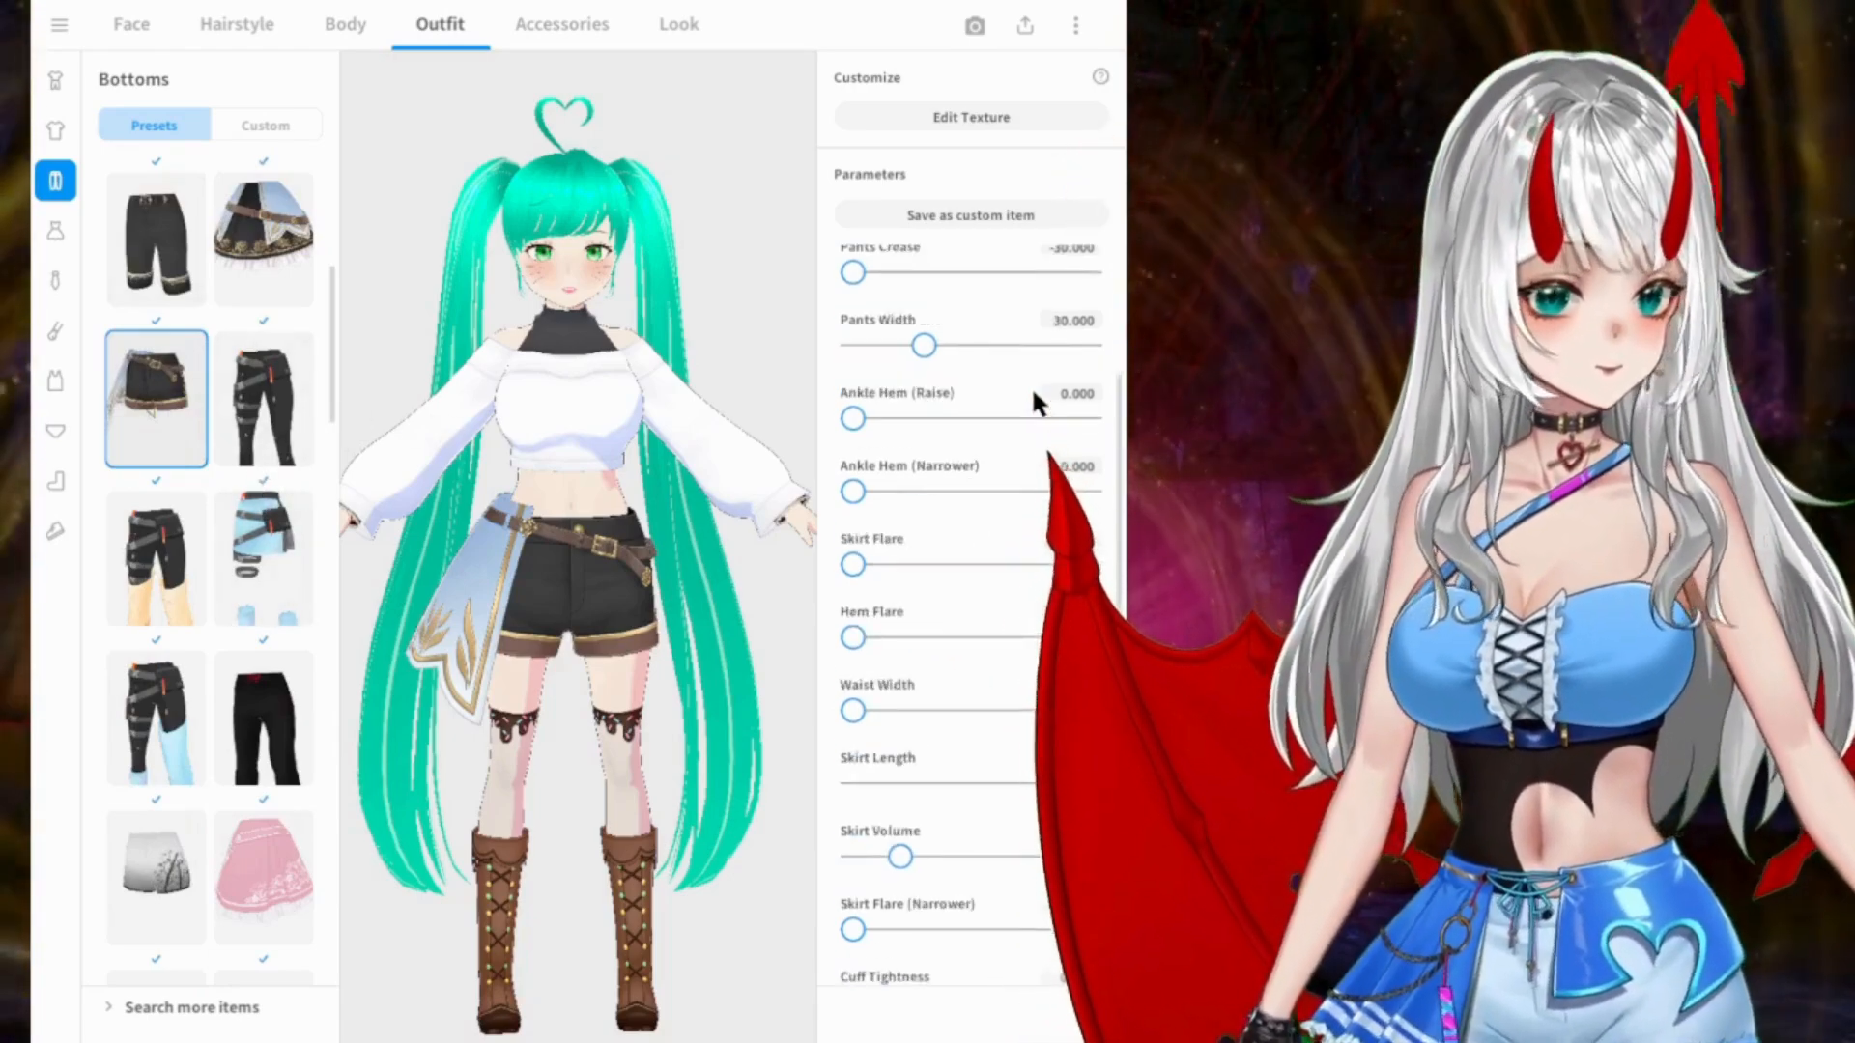
scroll(1029, 387, "down", 6)
scroll(1026, 585, "down", 1)
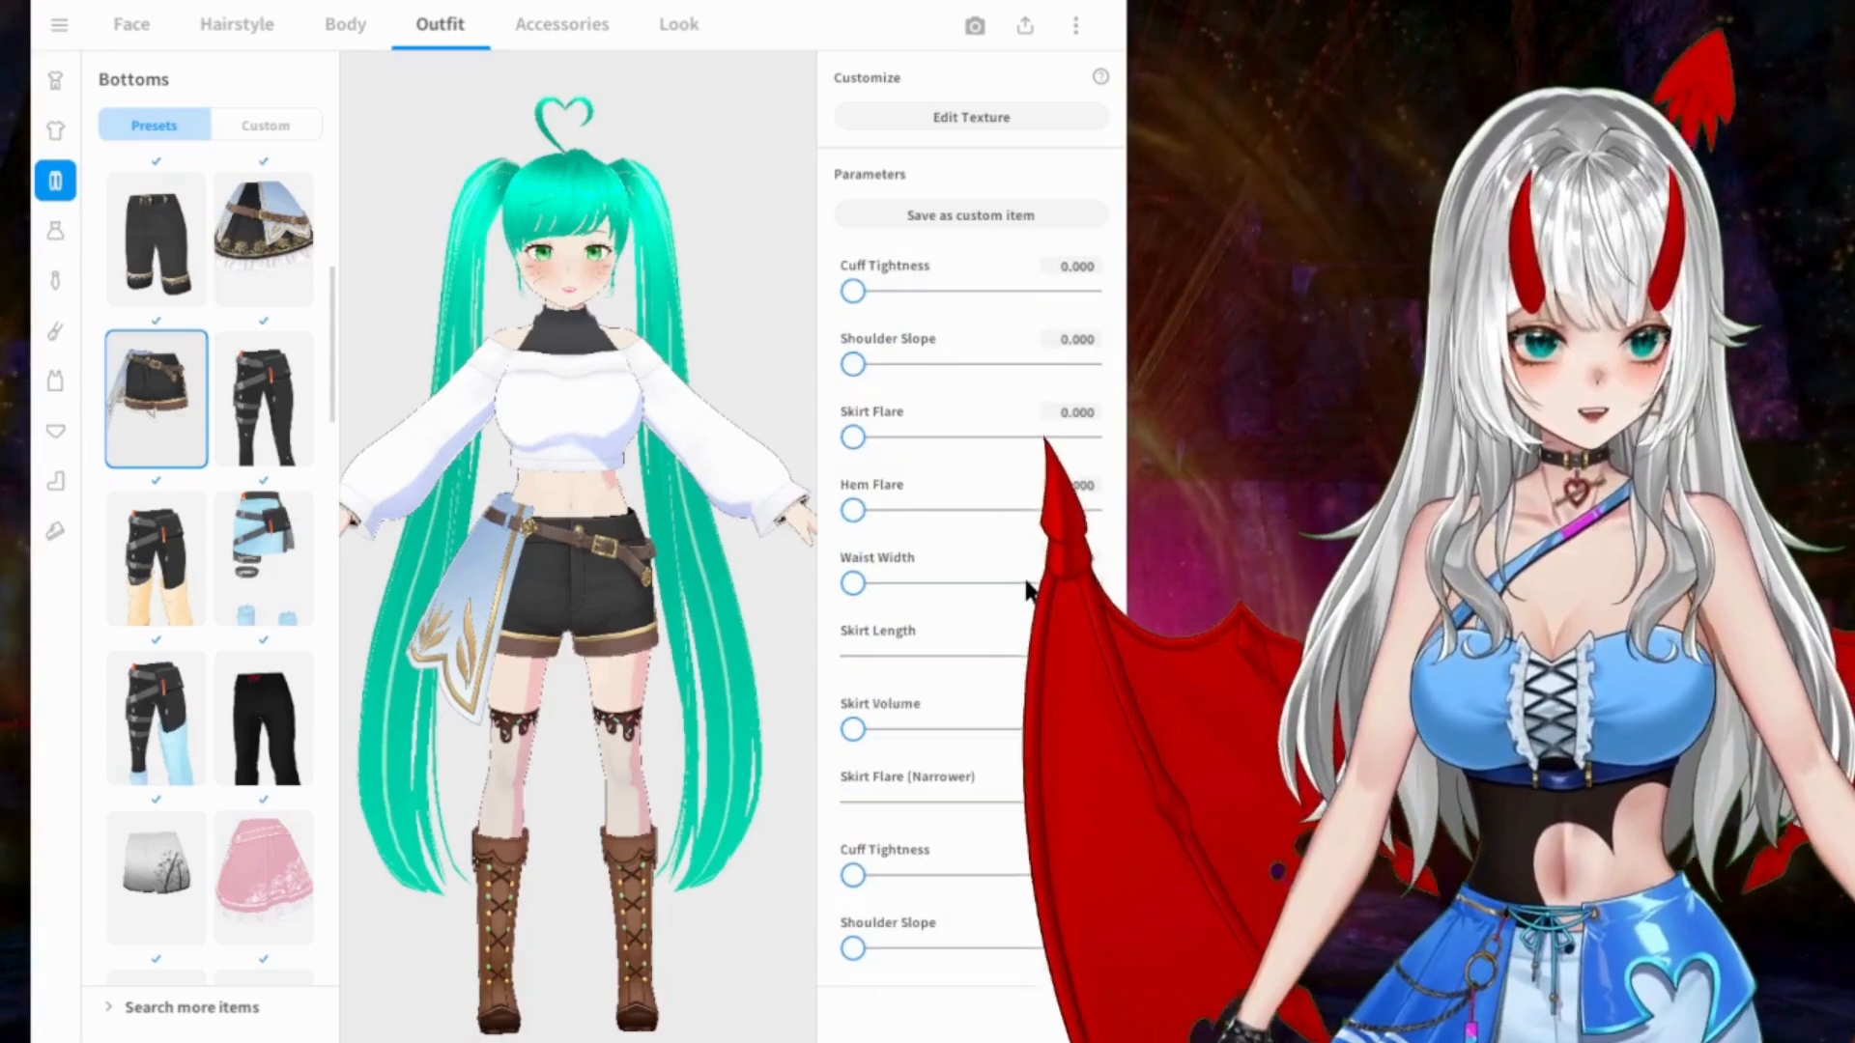
Step: Try the long black gathered skirt with the white ruffled underskirt
scroll(239, 449, "down", 2)
scroll(183, 449, "down", 3)
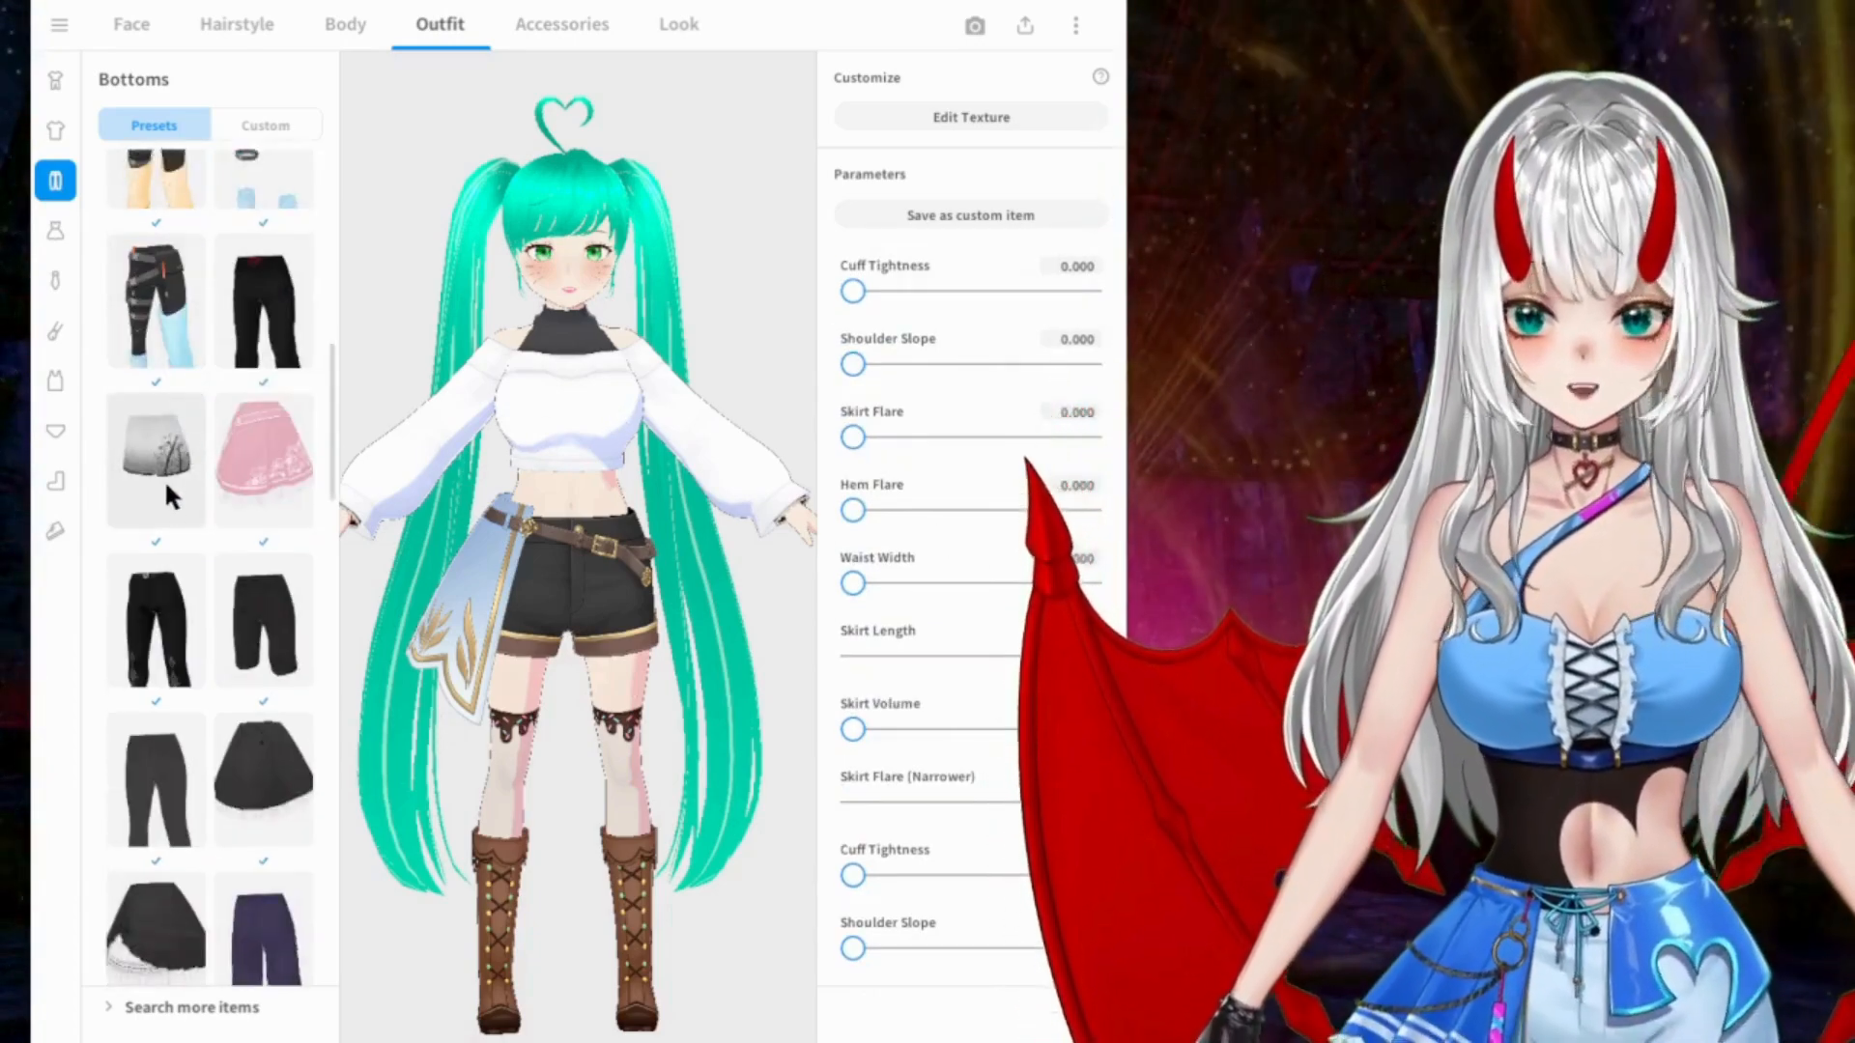
scroll(236, 422, "down", 6)
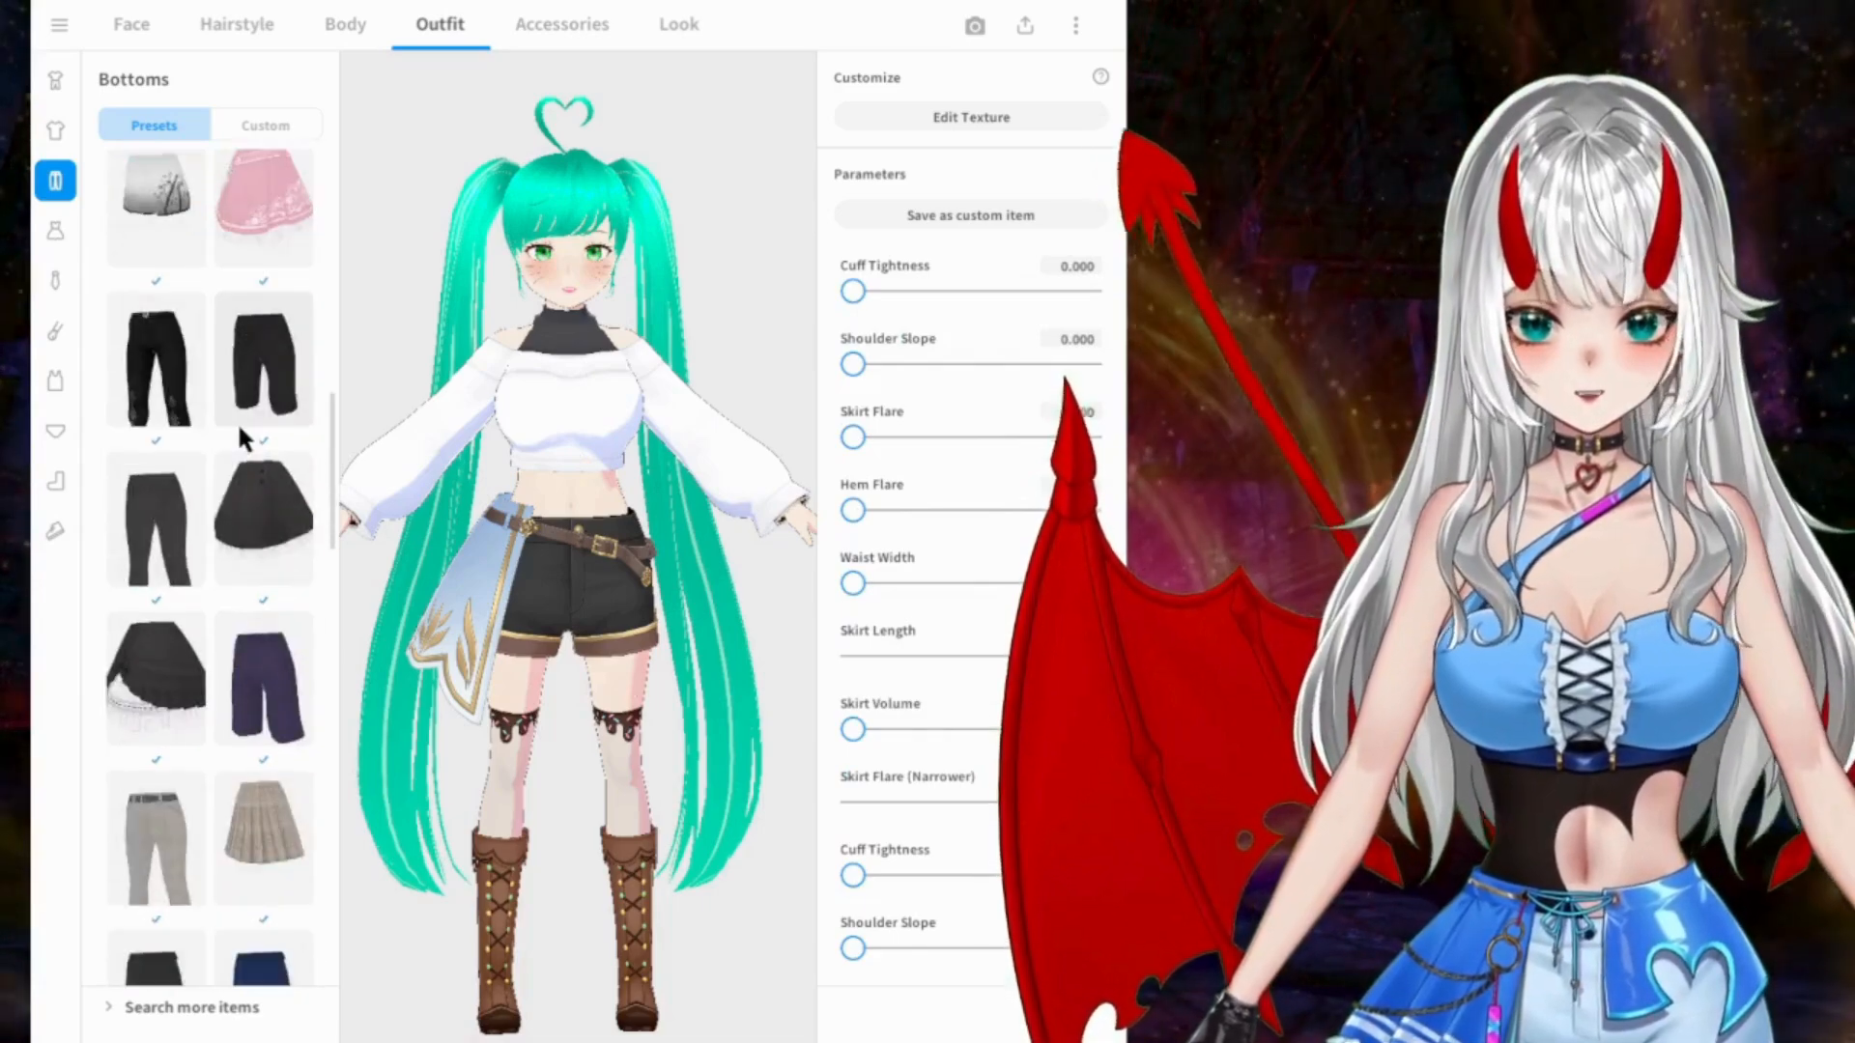
left_click(177, 380)
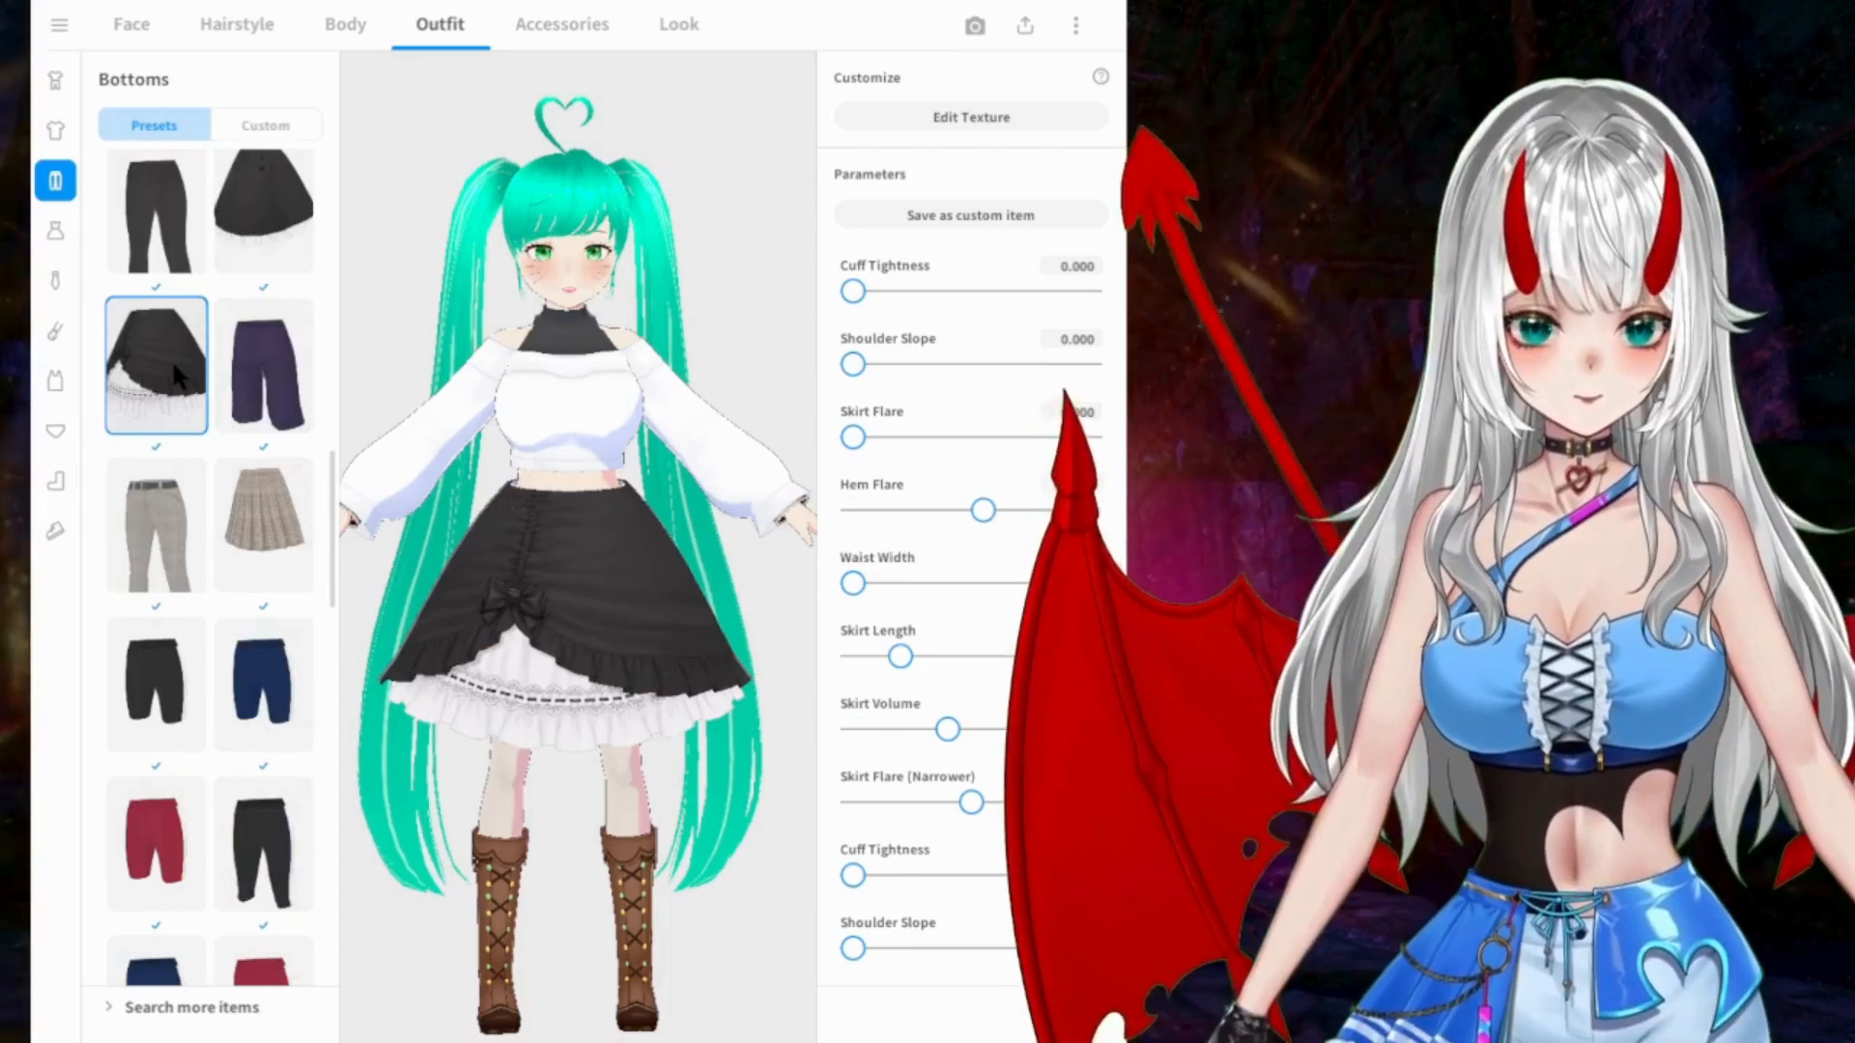
Step: Put on the white trousers with the black belt and inspect the model from an angle
scroll(177, 380, "down", 3)
scroll(177, 377, "down", 10)
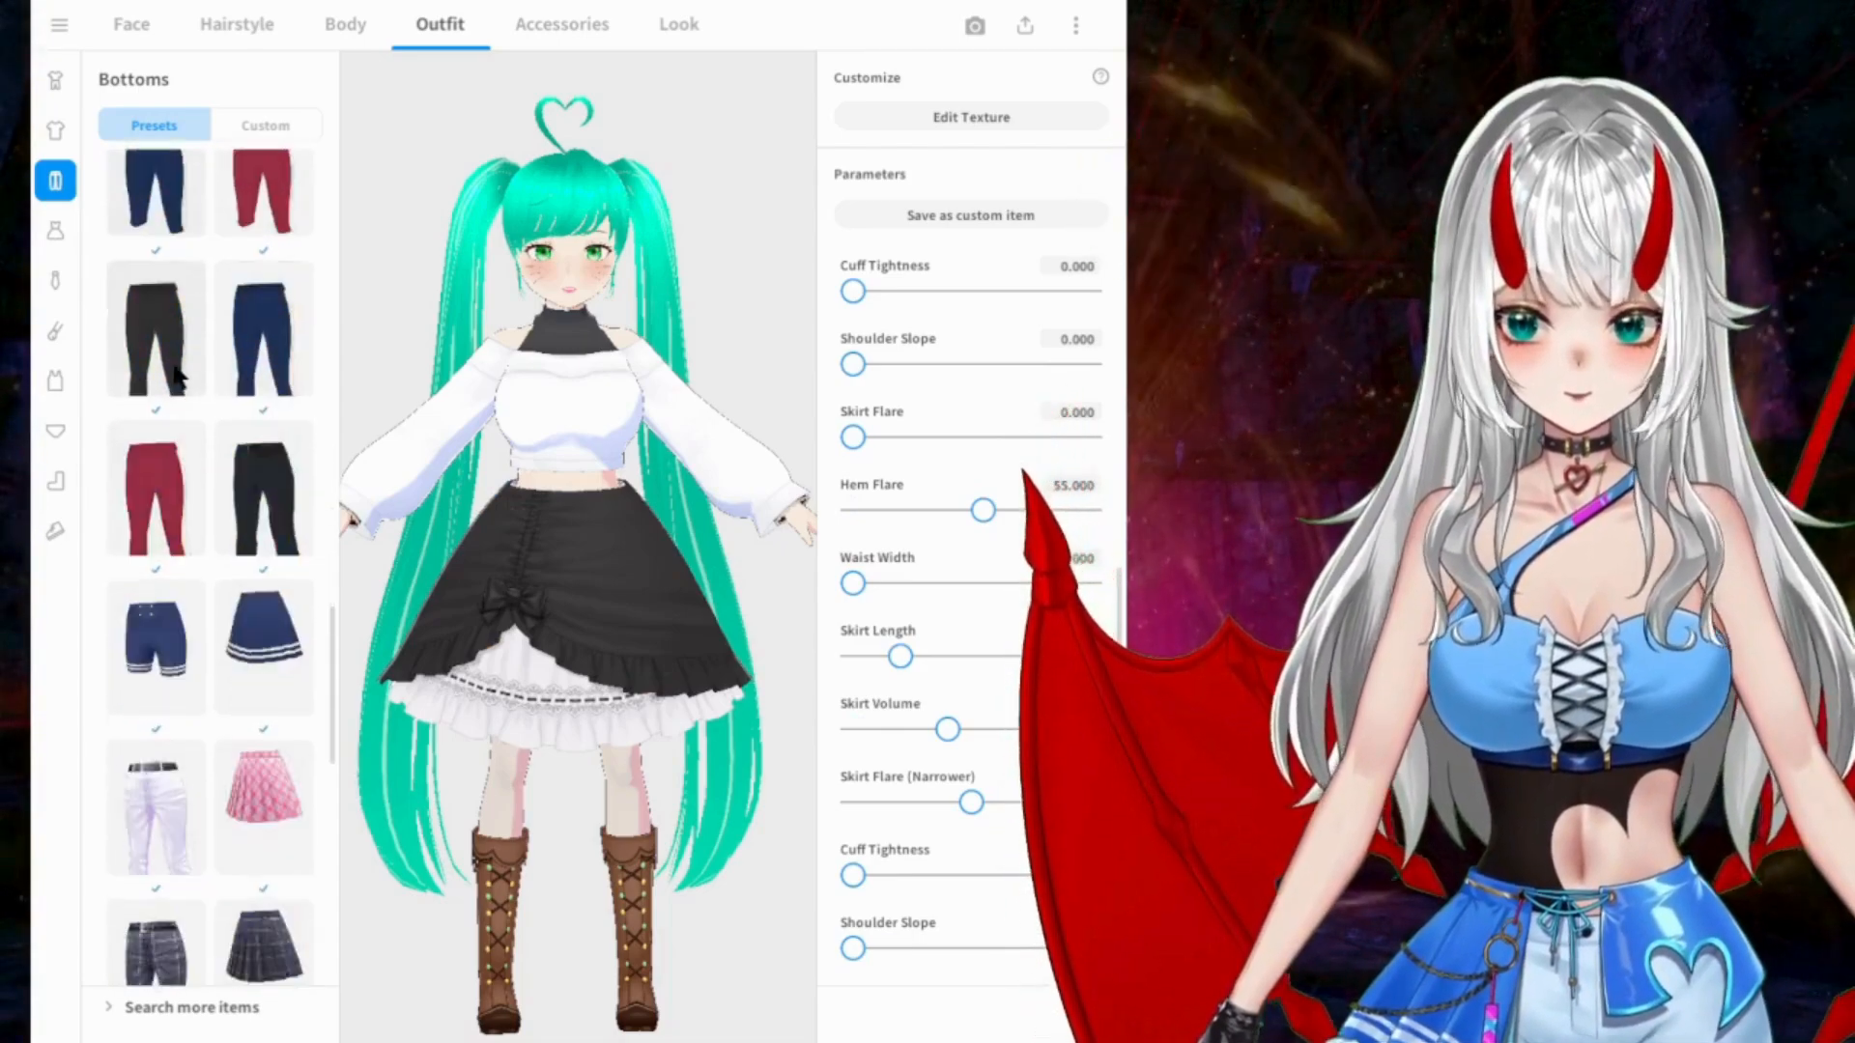
scroll(174, 368, "down", 1)
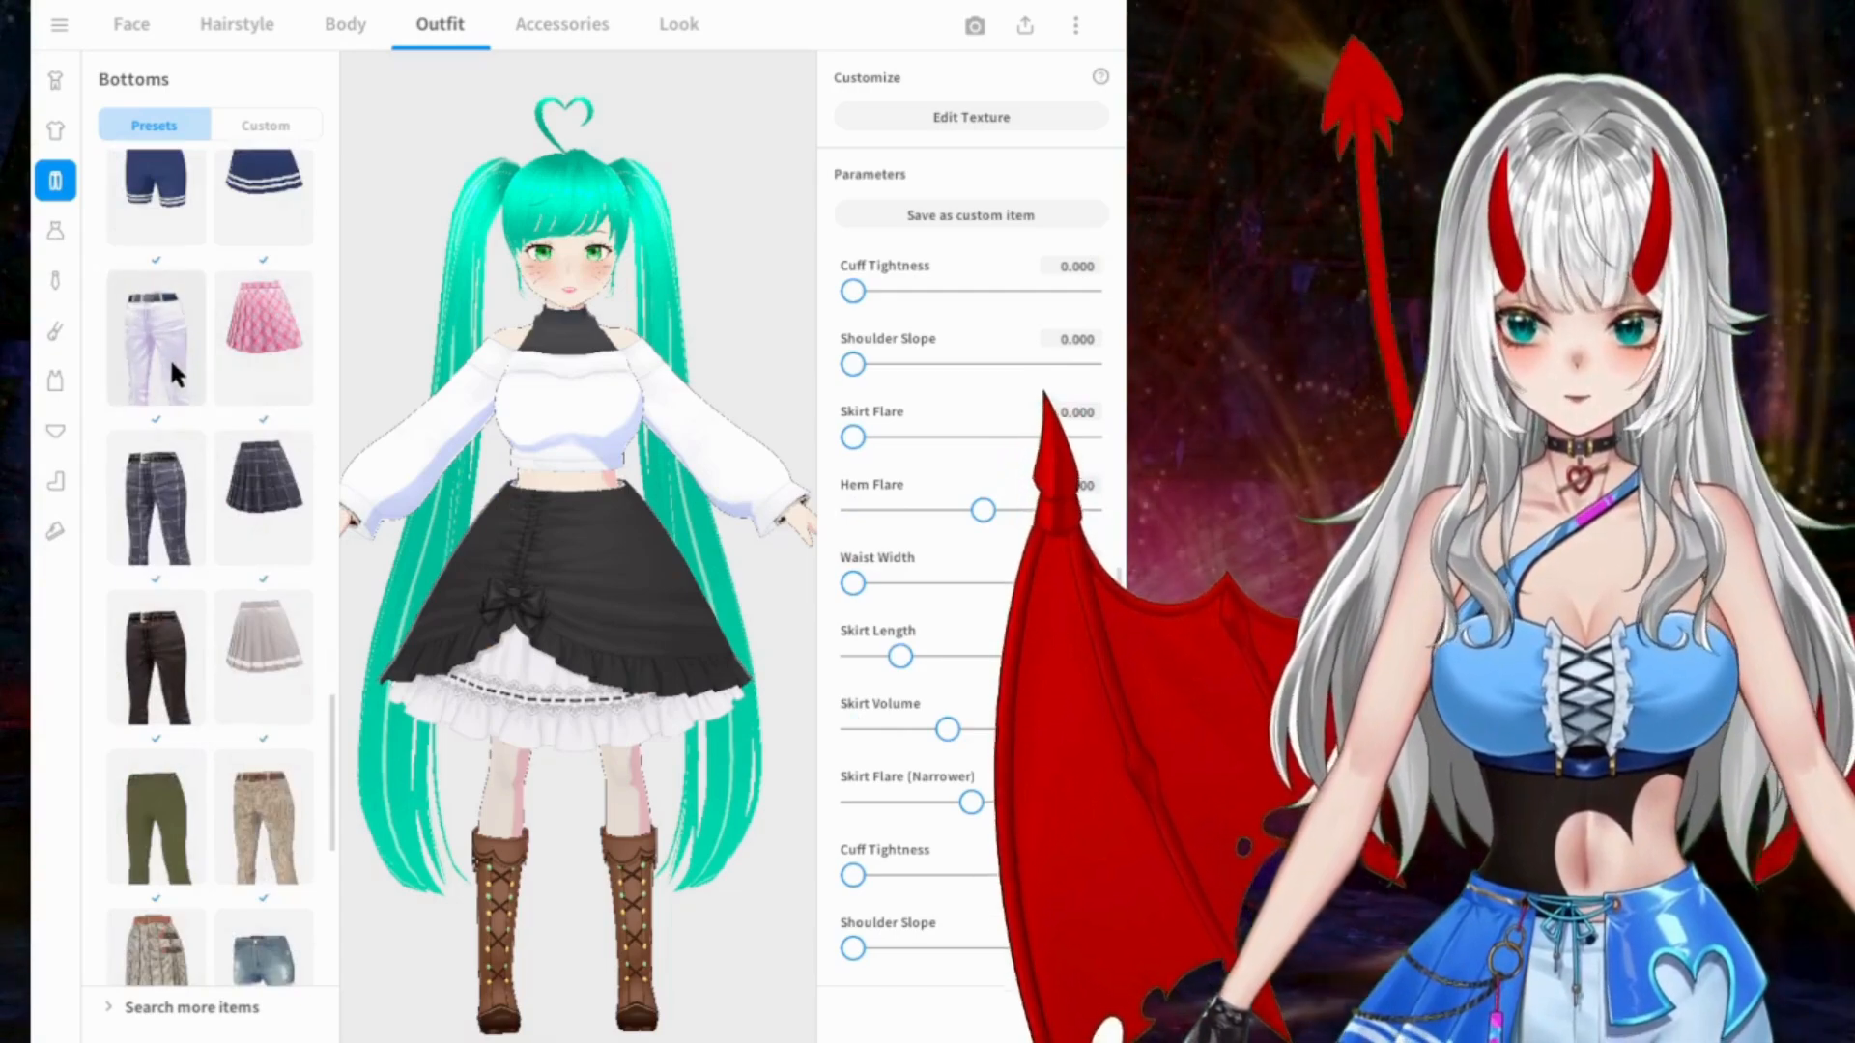
left_click(166, 357)
left_click_drag(606, 471, 688, 478)
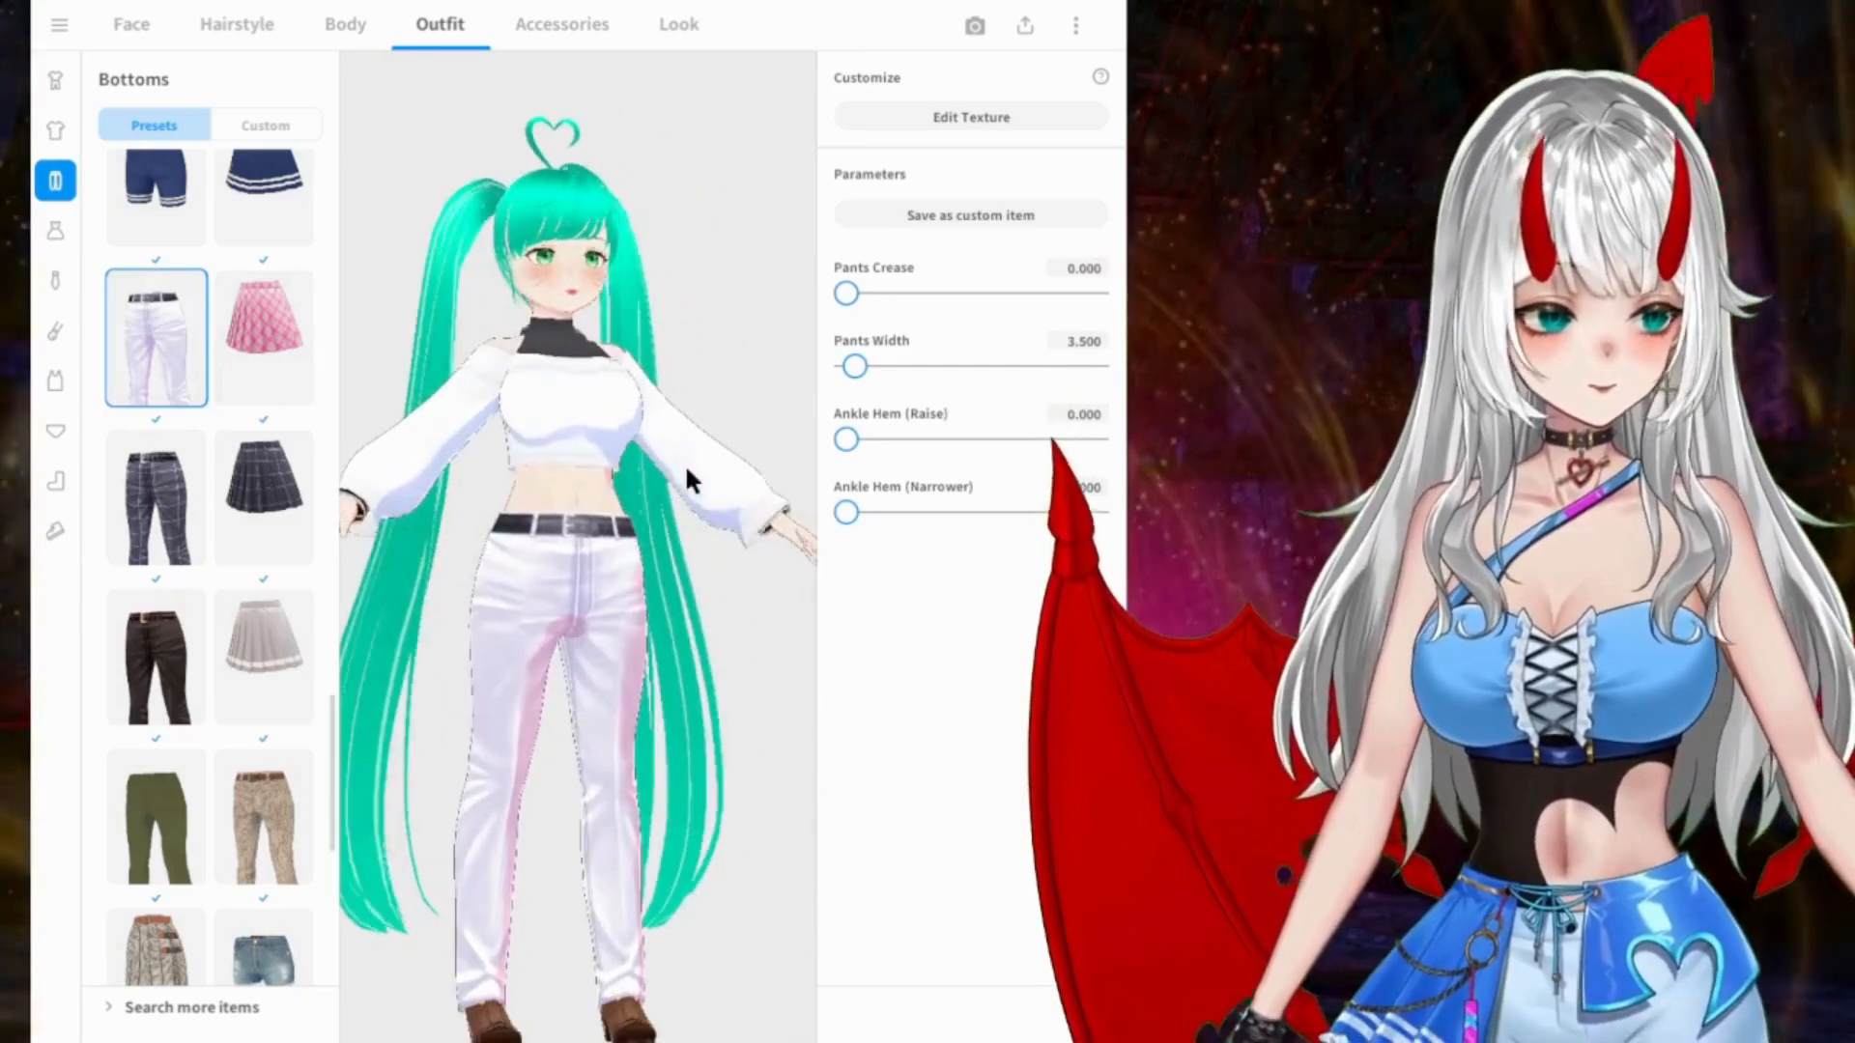
Step: Look through the remaining preset bottoms and try the light grey pleated skirt with the white hem stripe
scroll(250, 440, "down", 13)
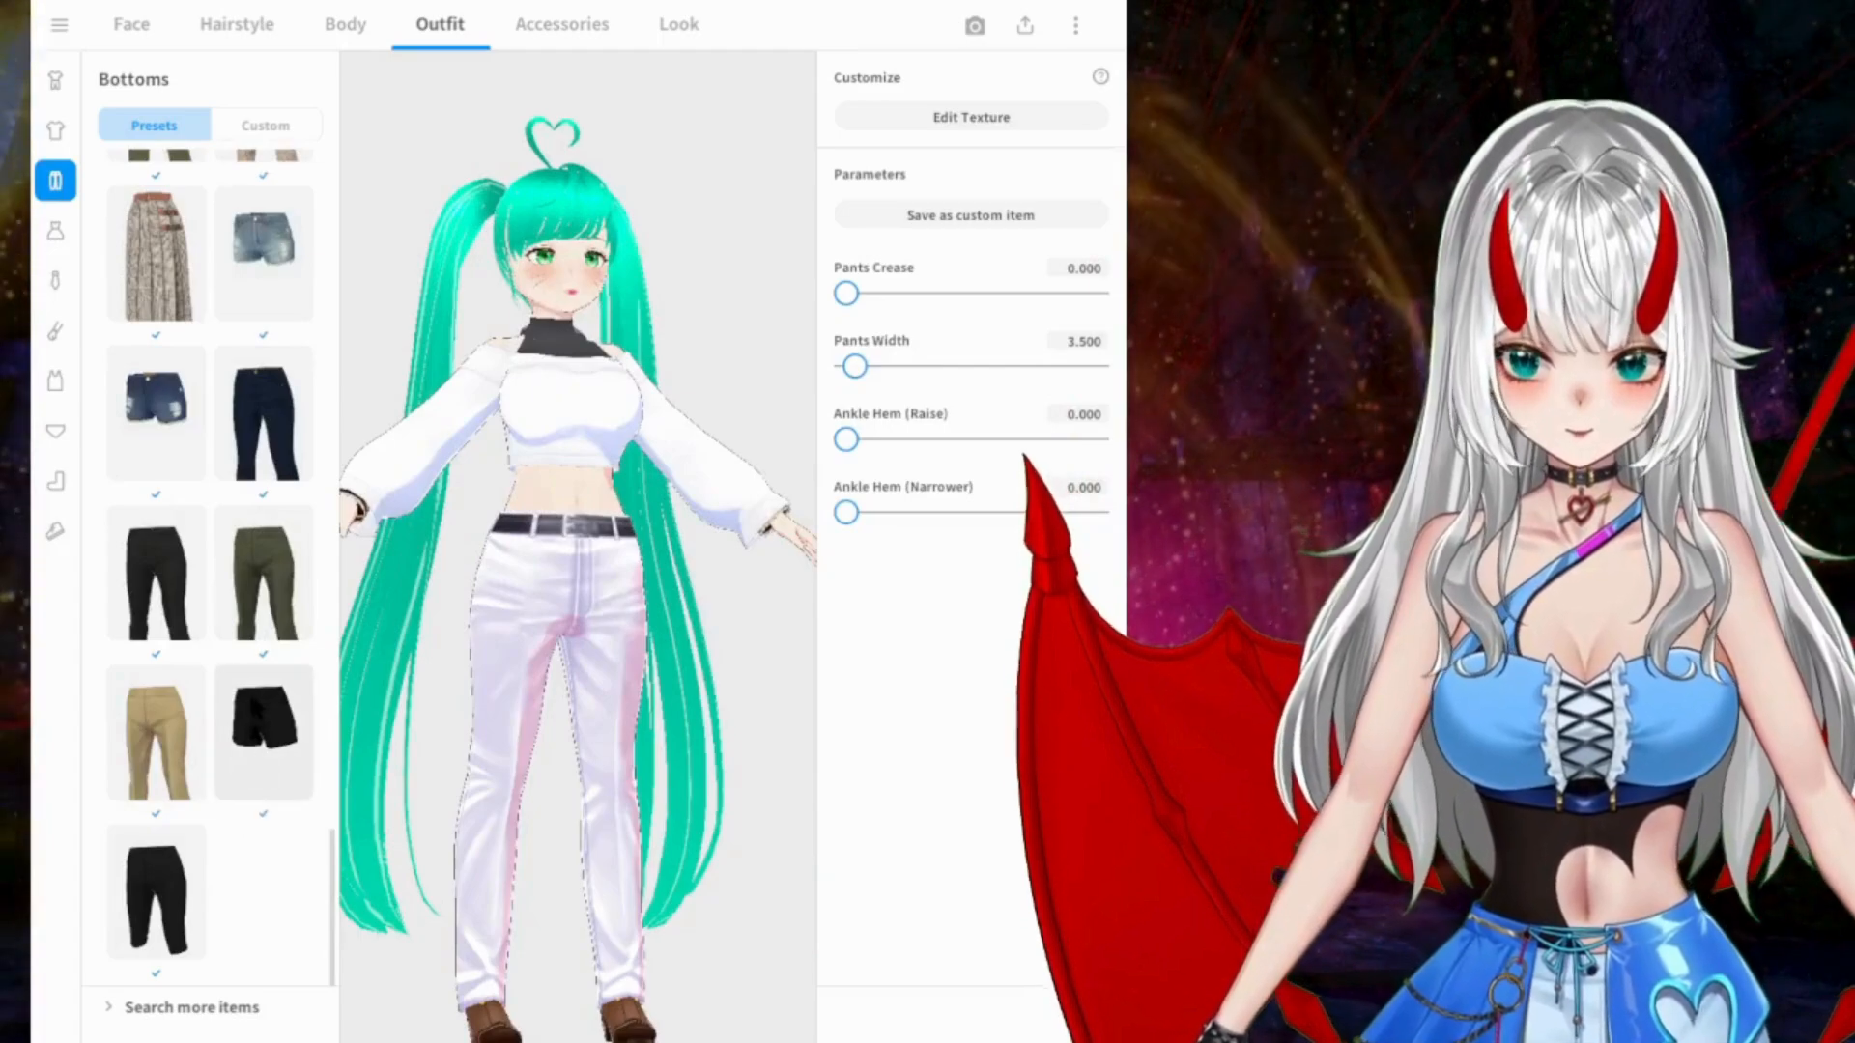
scroll(232, 628, "up", 12)
left_click(278, 512)
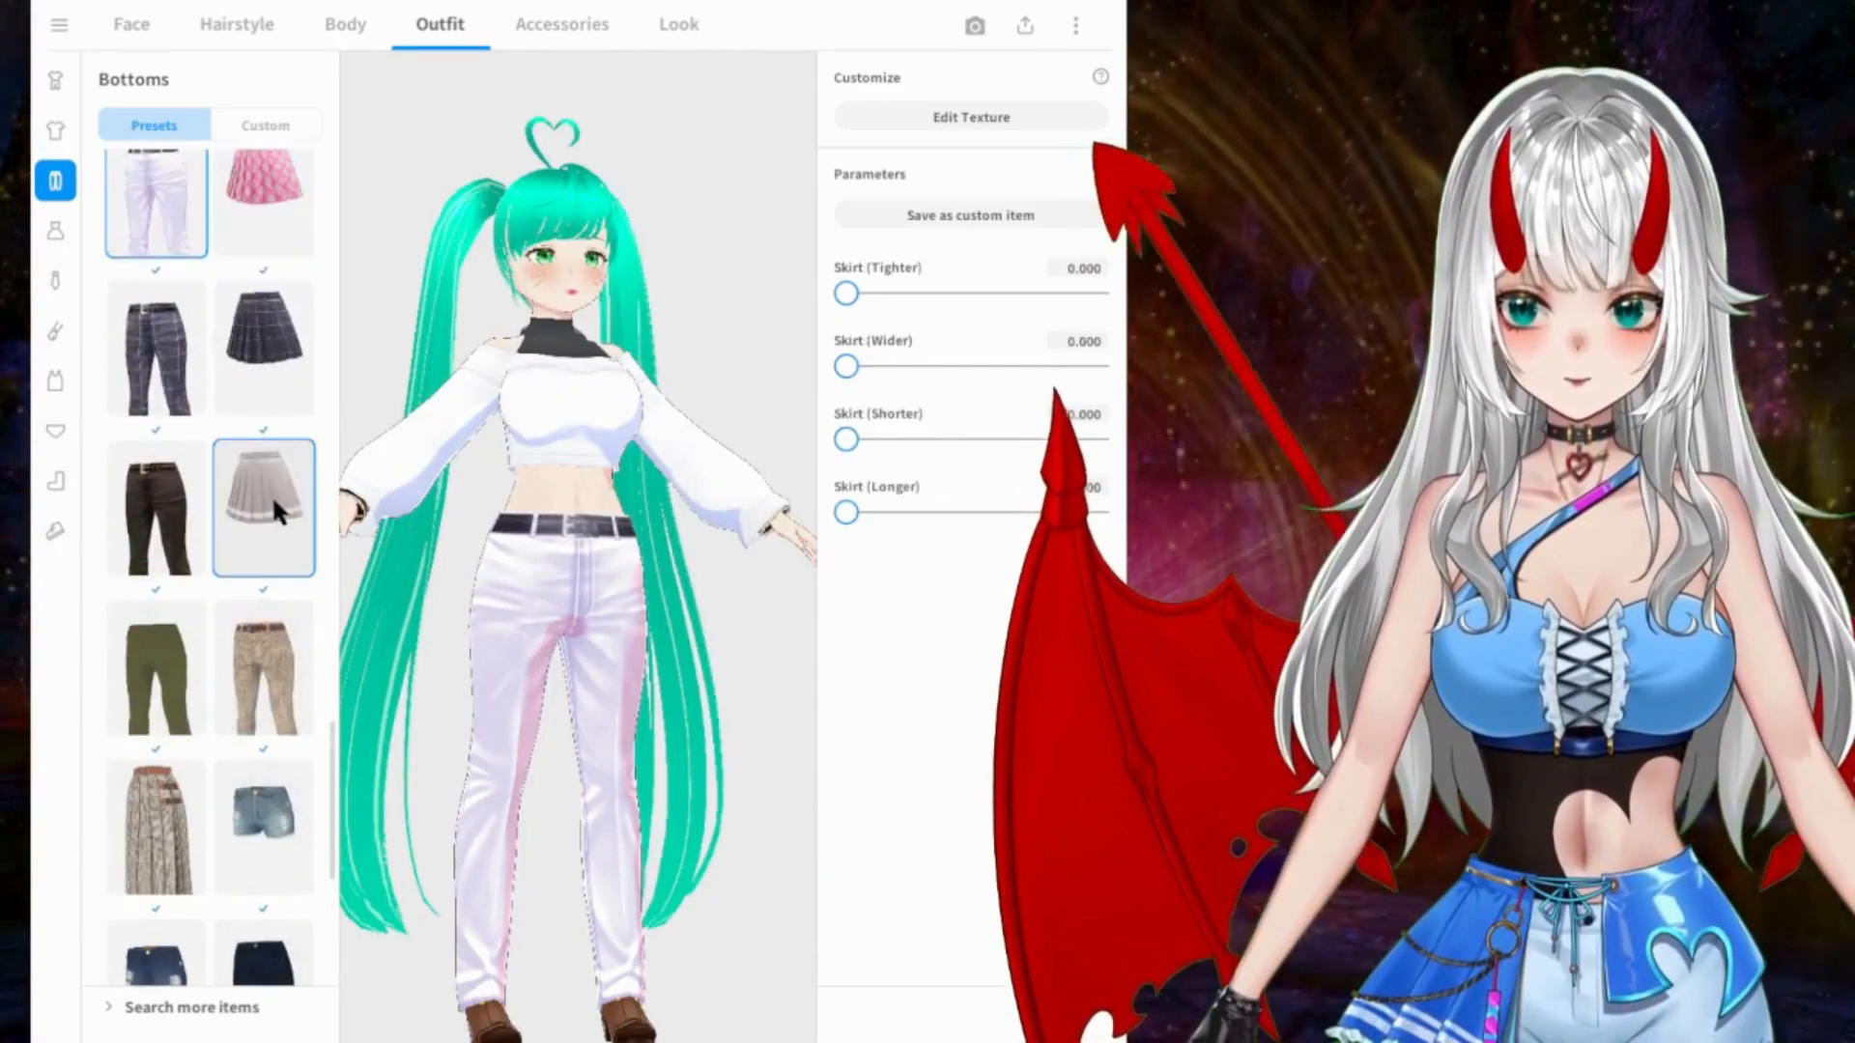
Step: Try the black flared skirt with front buttons and a white ruffled hem
scroll(271, 510, "up", 4)
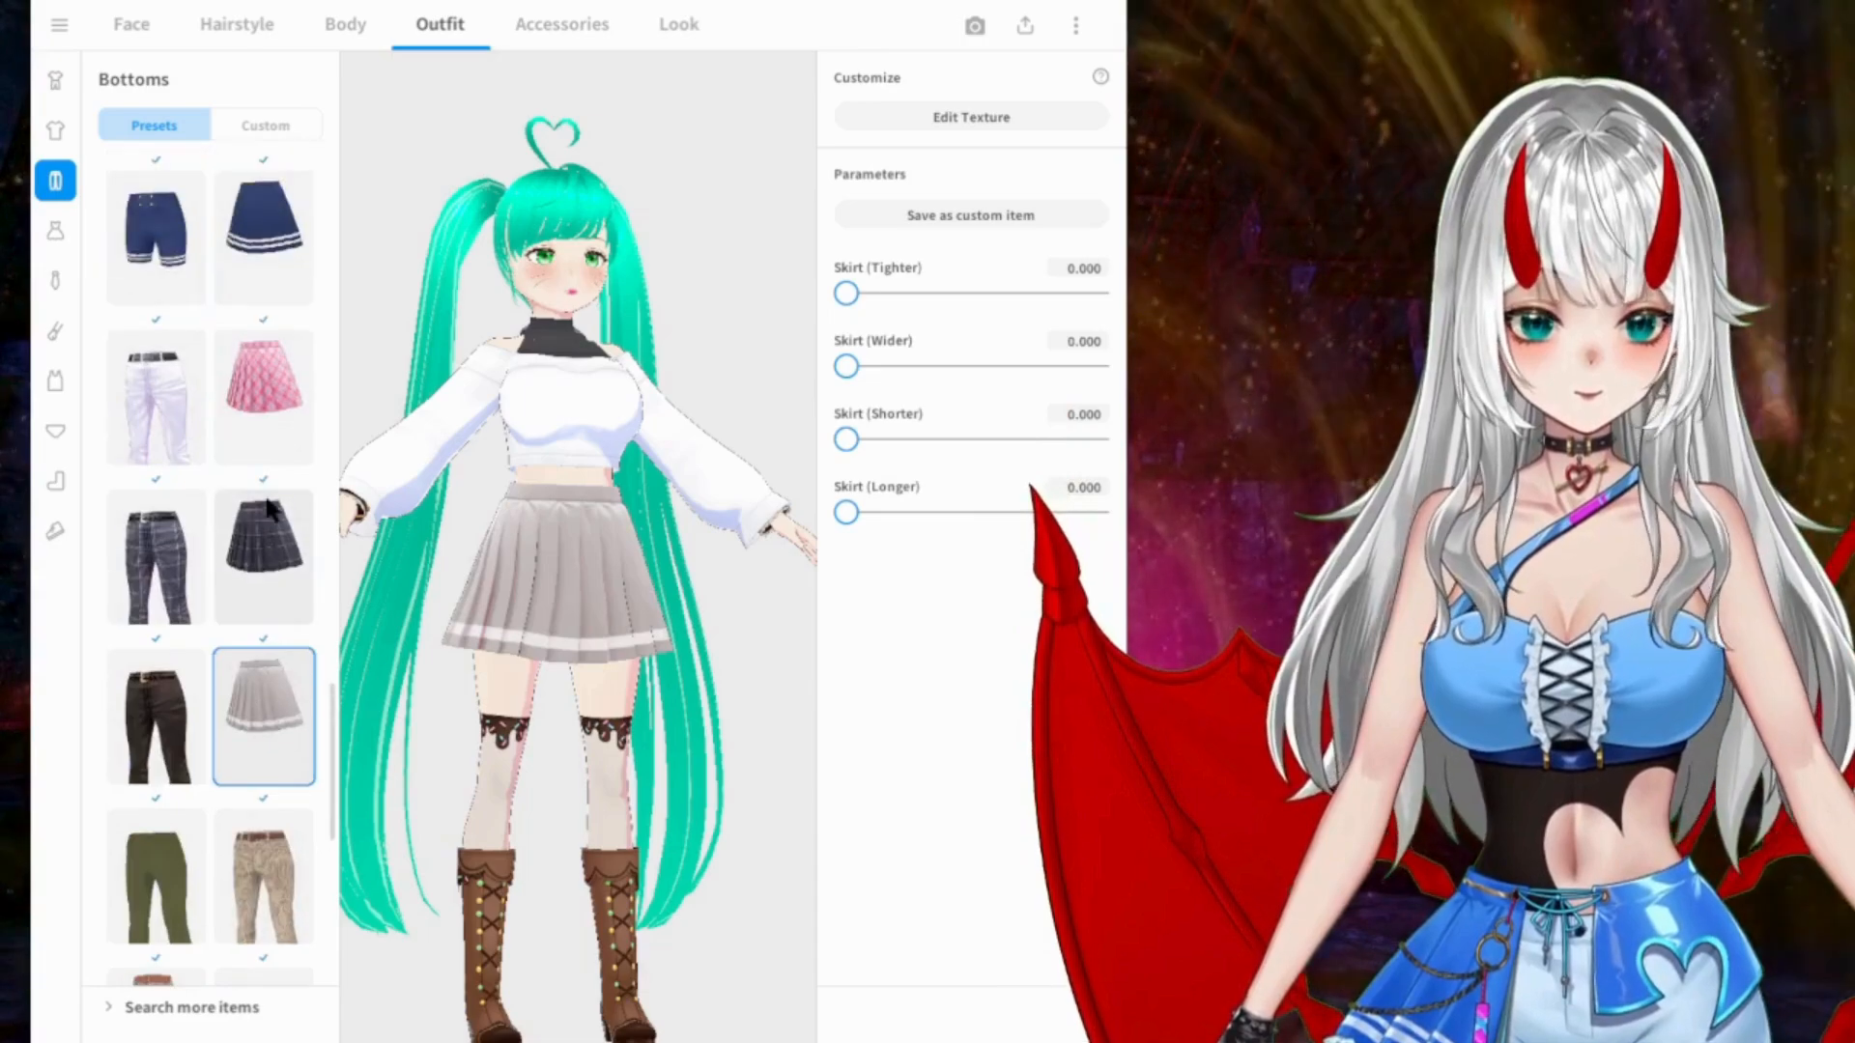
scroll(268, 502, "up", 10)
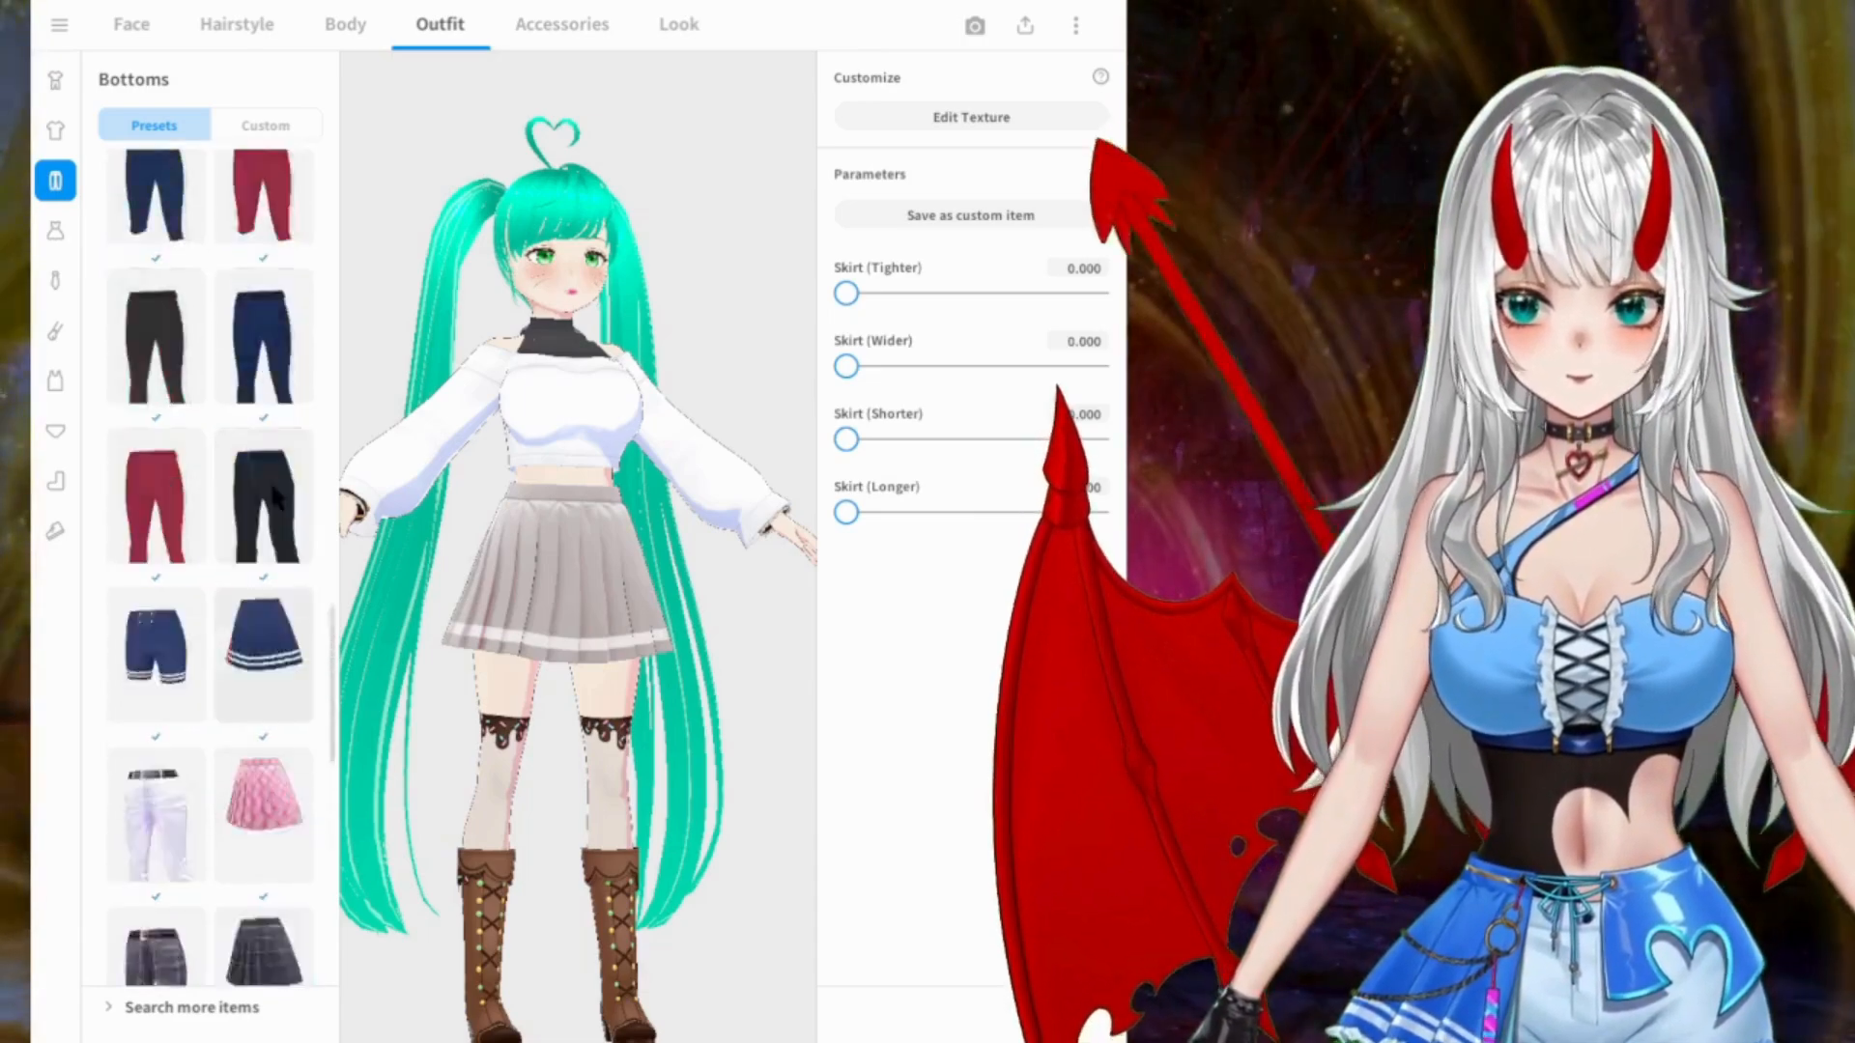
scroll(265, 477, "up", 4)
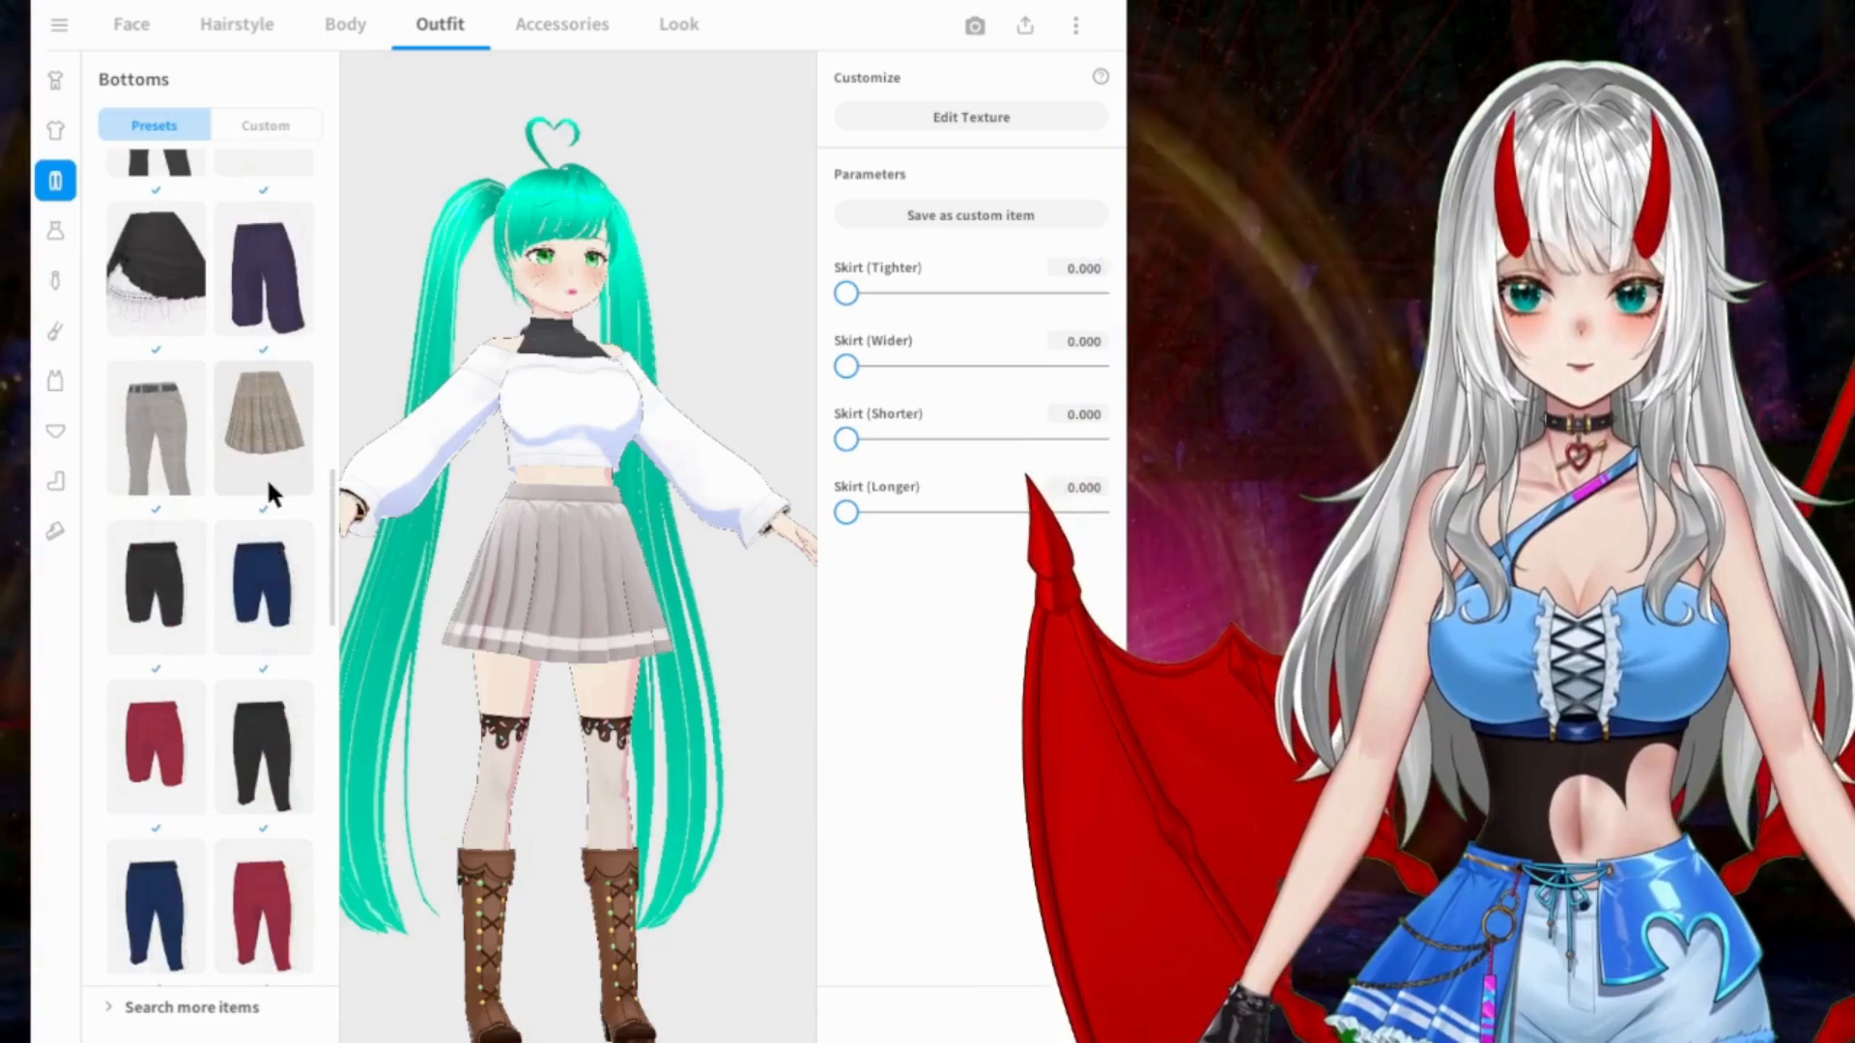
scroll(266, 474, "up", 6)
left_click(259, 411)
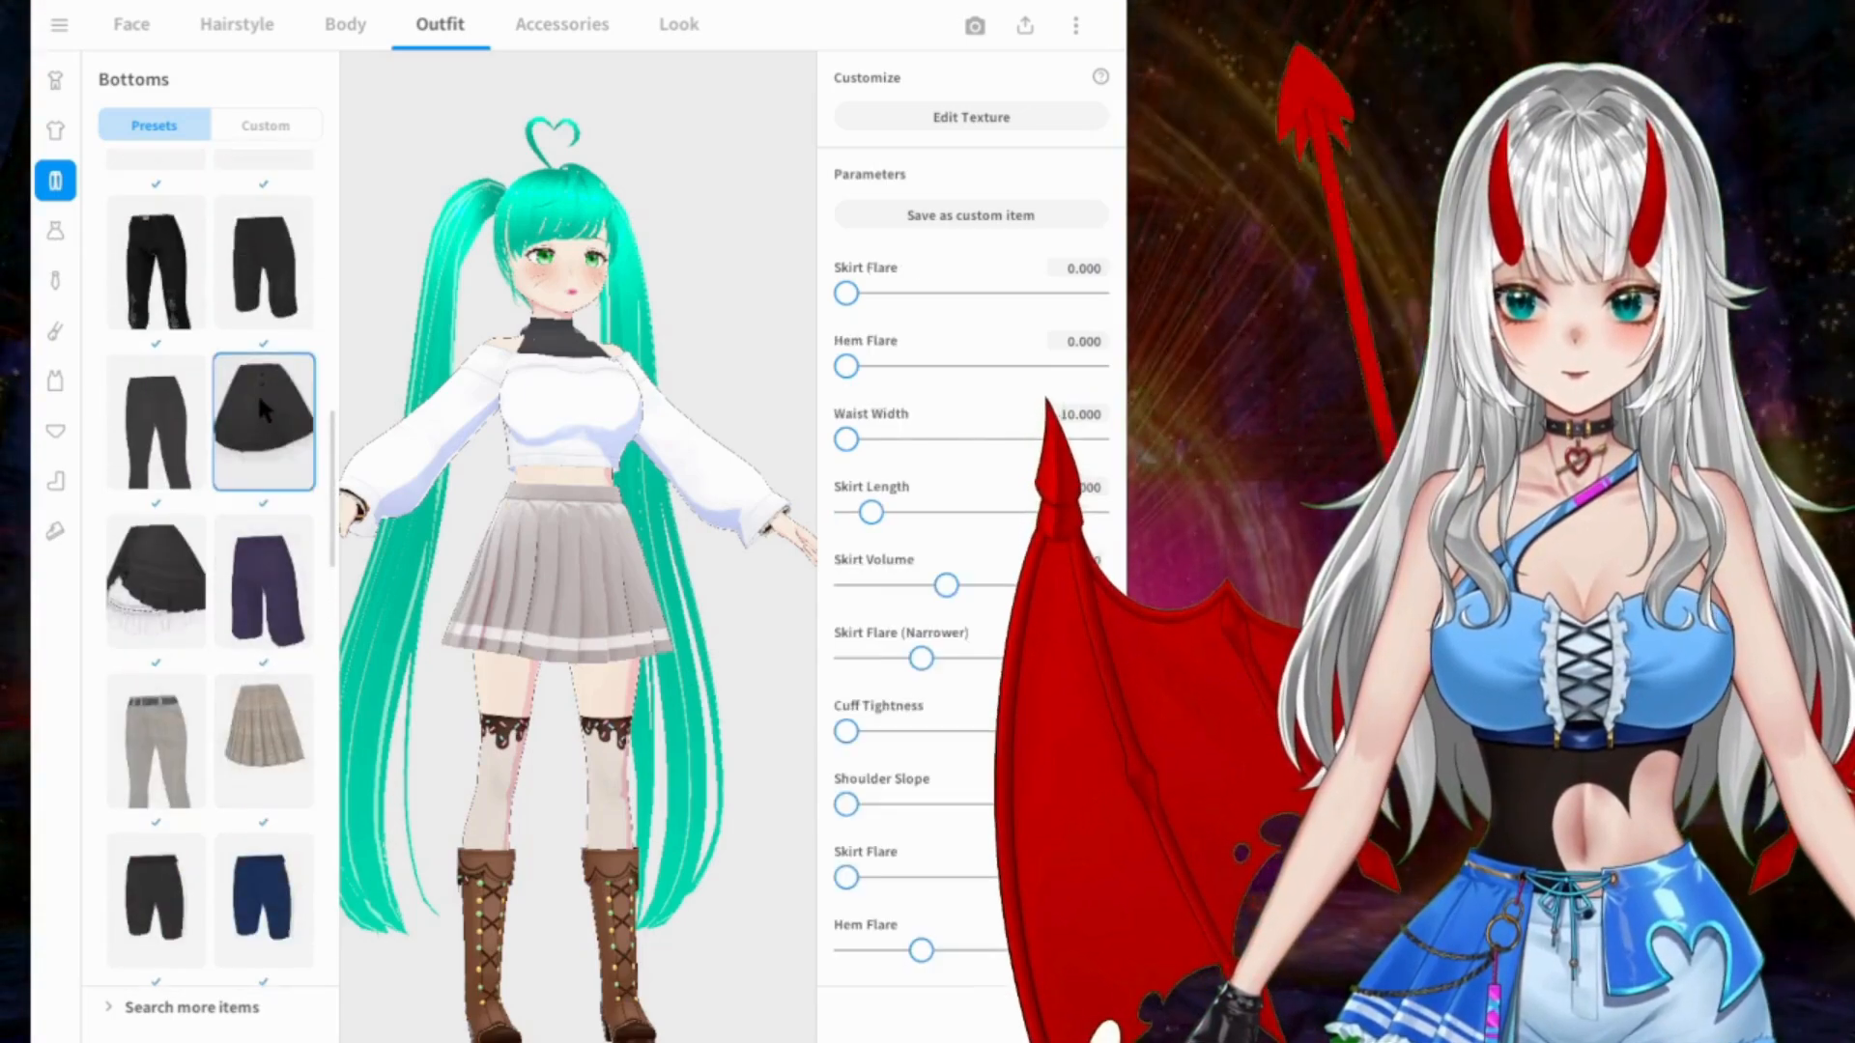
Step: Try the black trousers with the red bow and the blue-and-black skirt with the brown belt and gold pattern
scroll(257, 386, "up", 6)
scroll(269, 396, "up", 3)
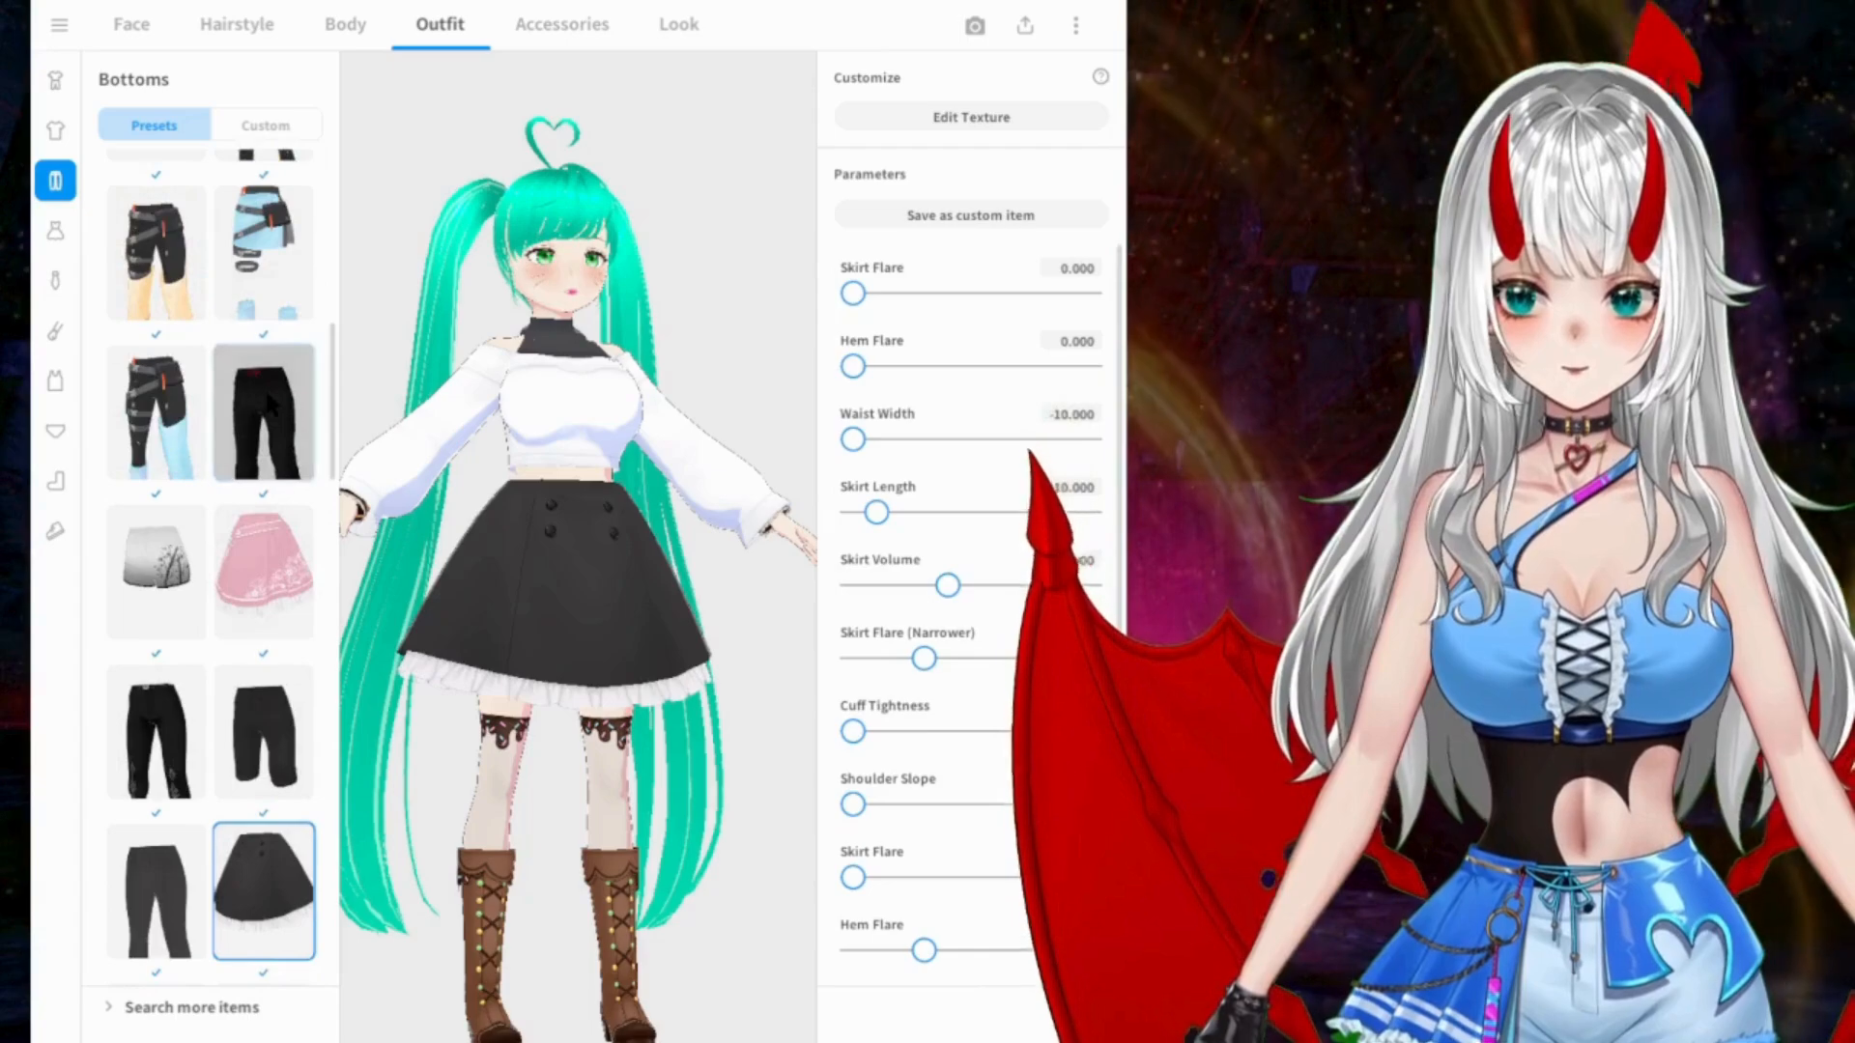
left_click(270, 406)
scroll(260, 391, "up", 9)
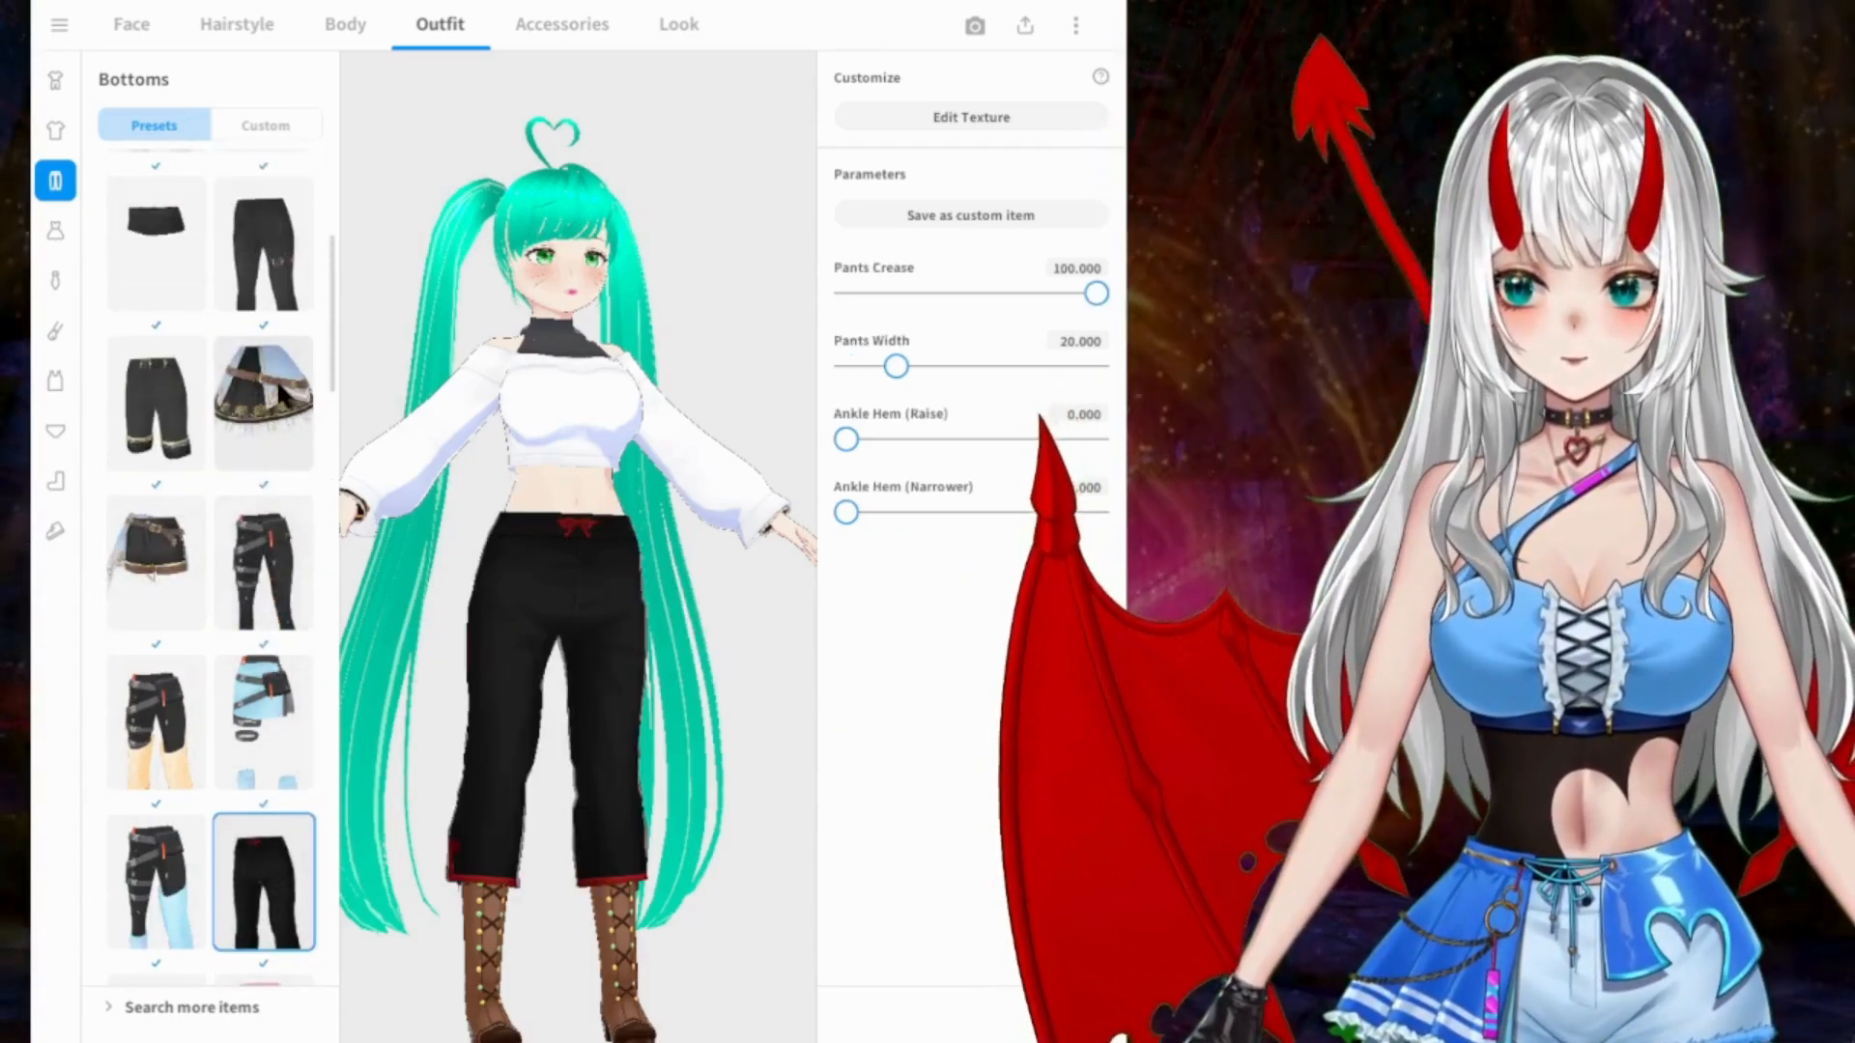
left_click(263, 403)
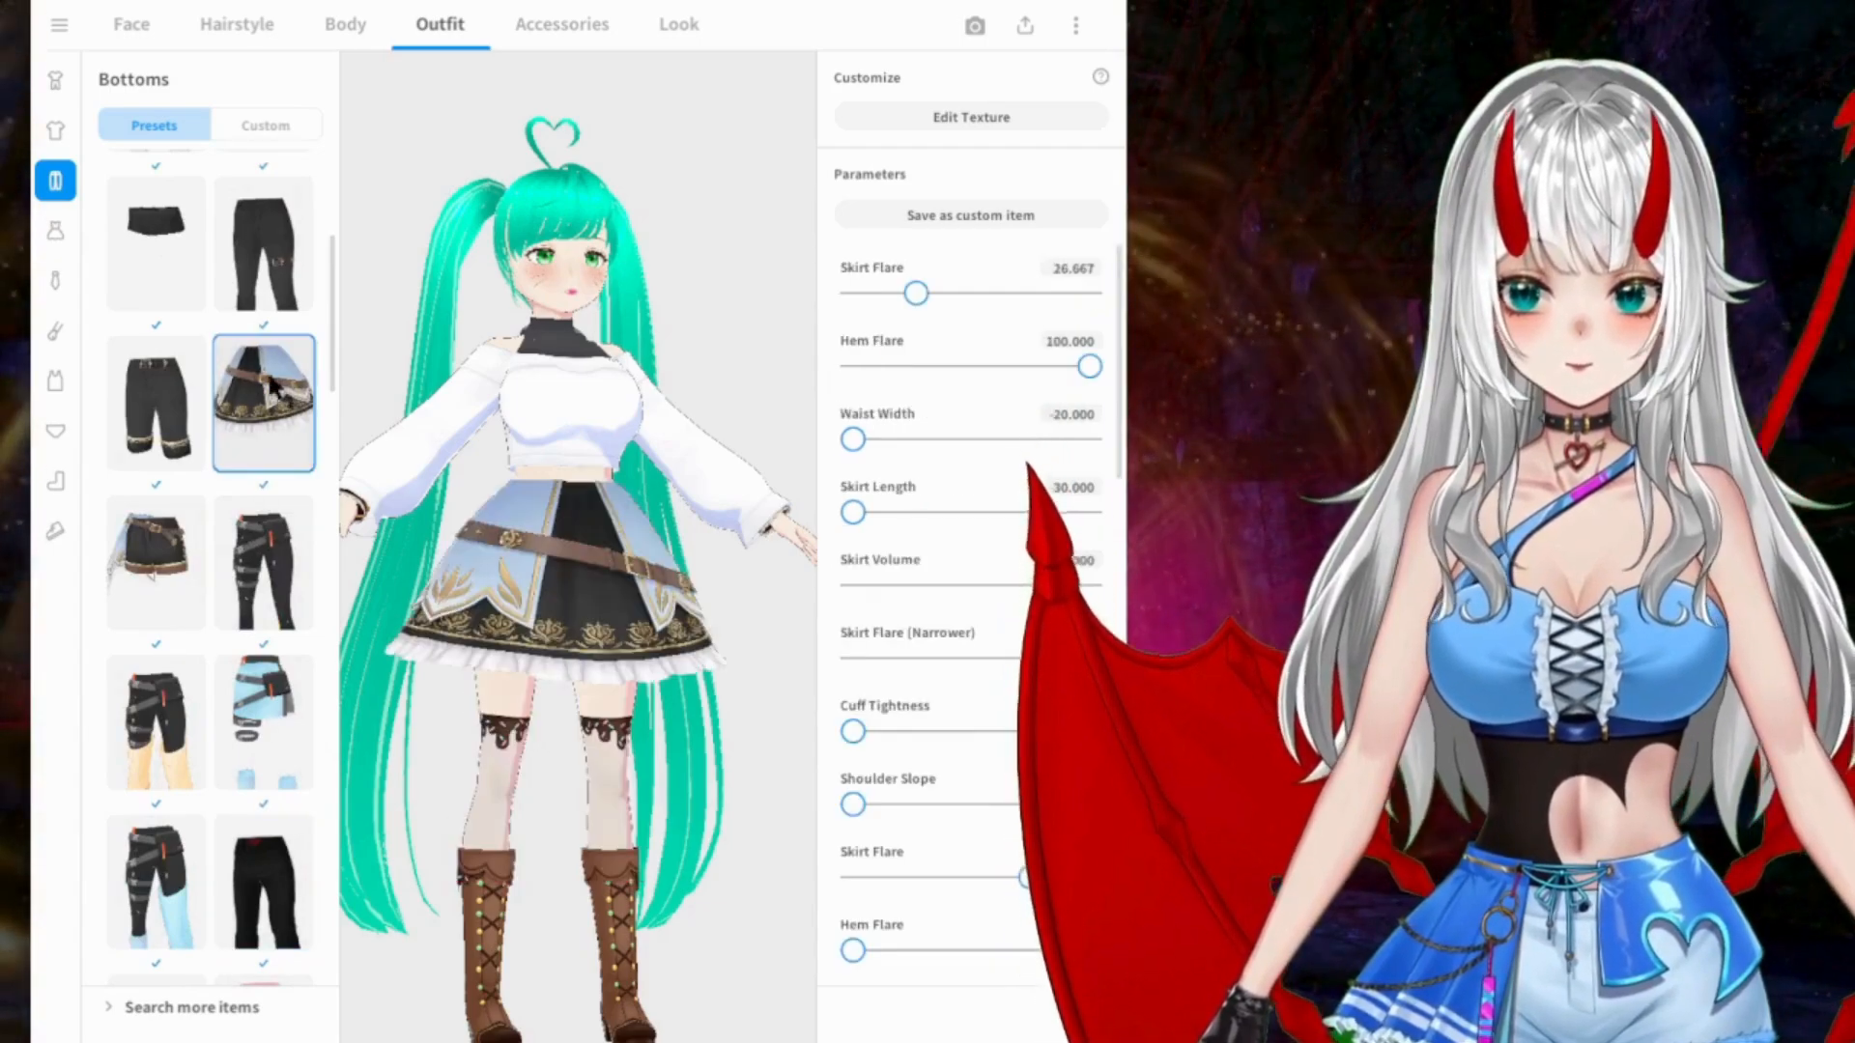
Step: Try the light grey trousers with the plaid cuffs and check the custom bottoms before returning to the presets
scroll(165, 352, "up", 5)
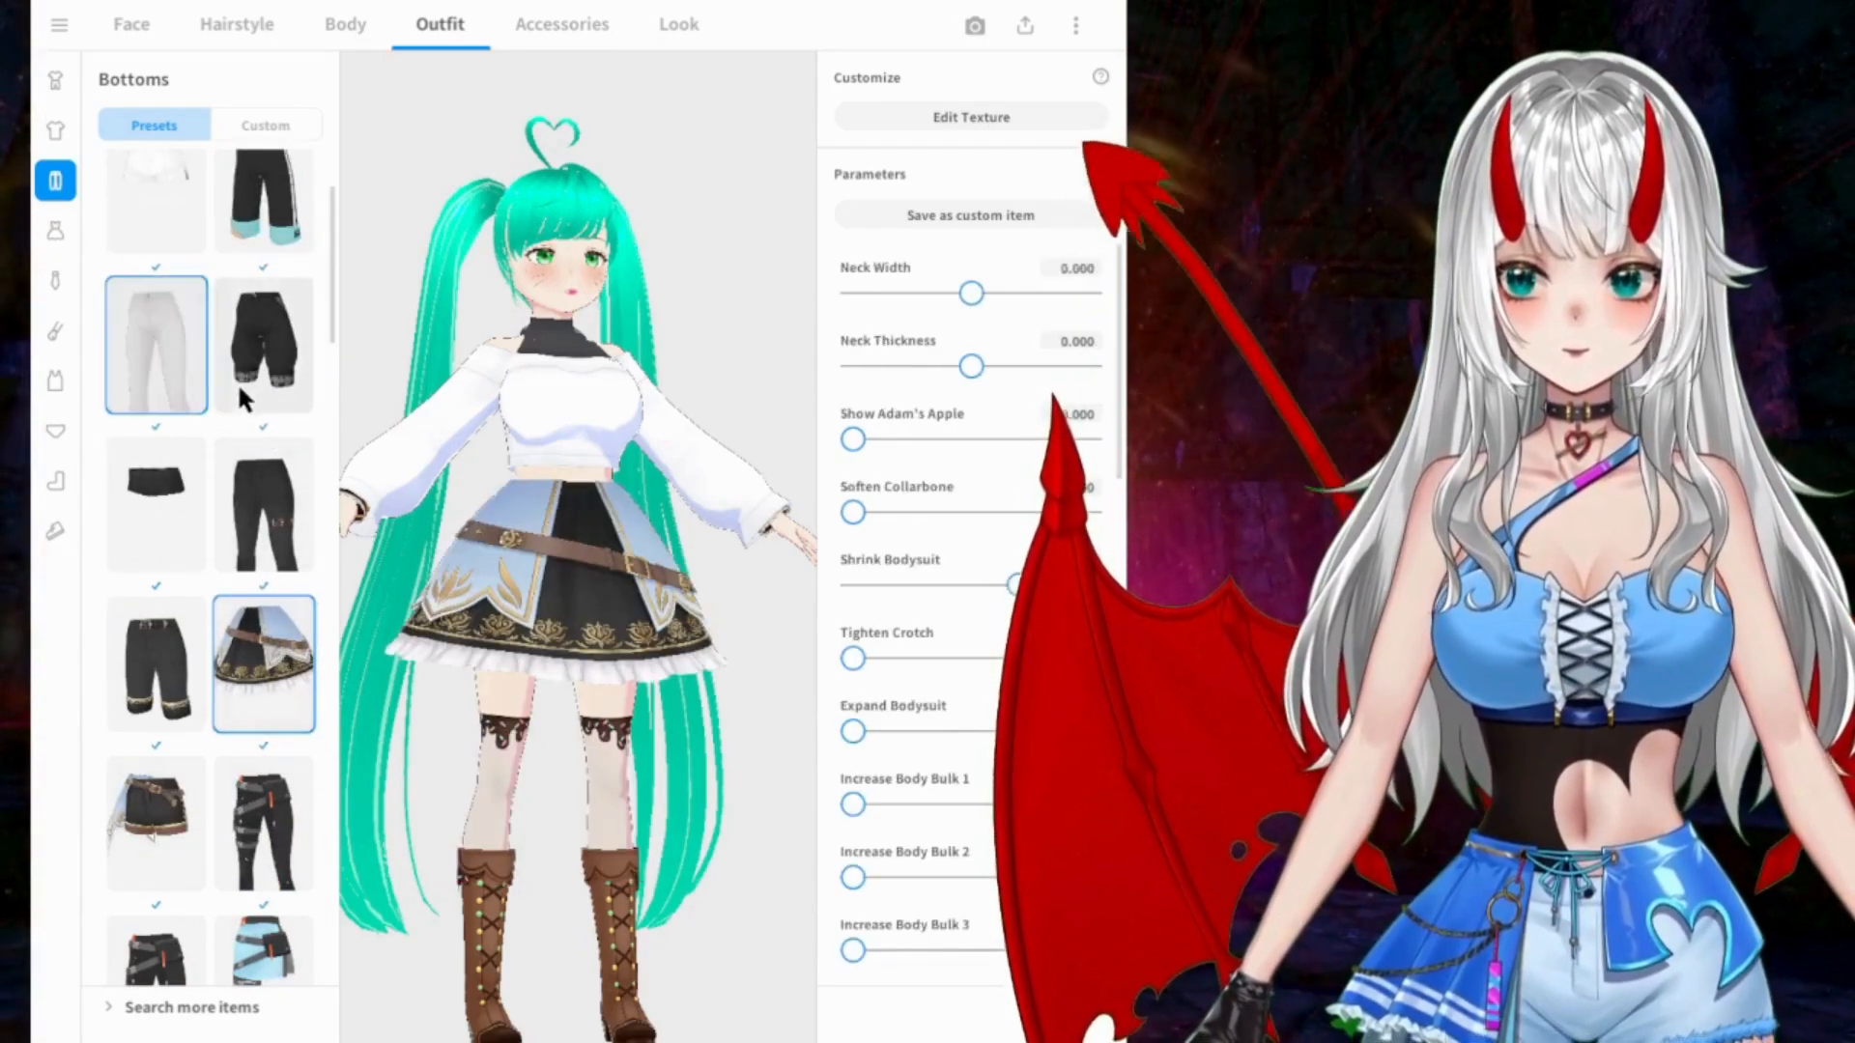
scroll(239, 379, "up", 4)
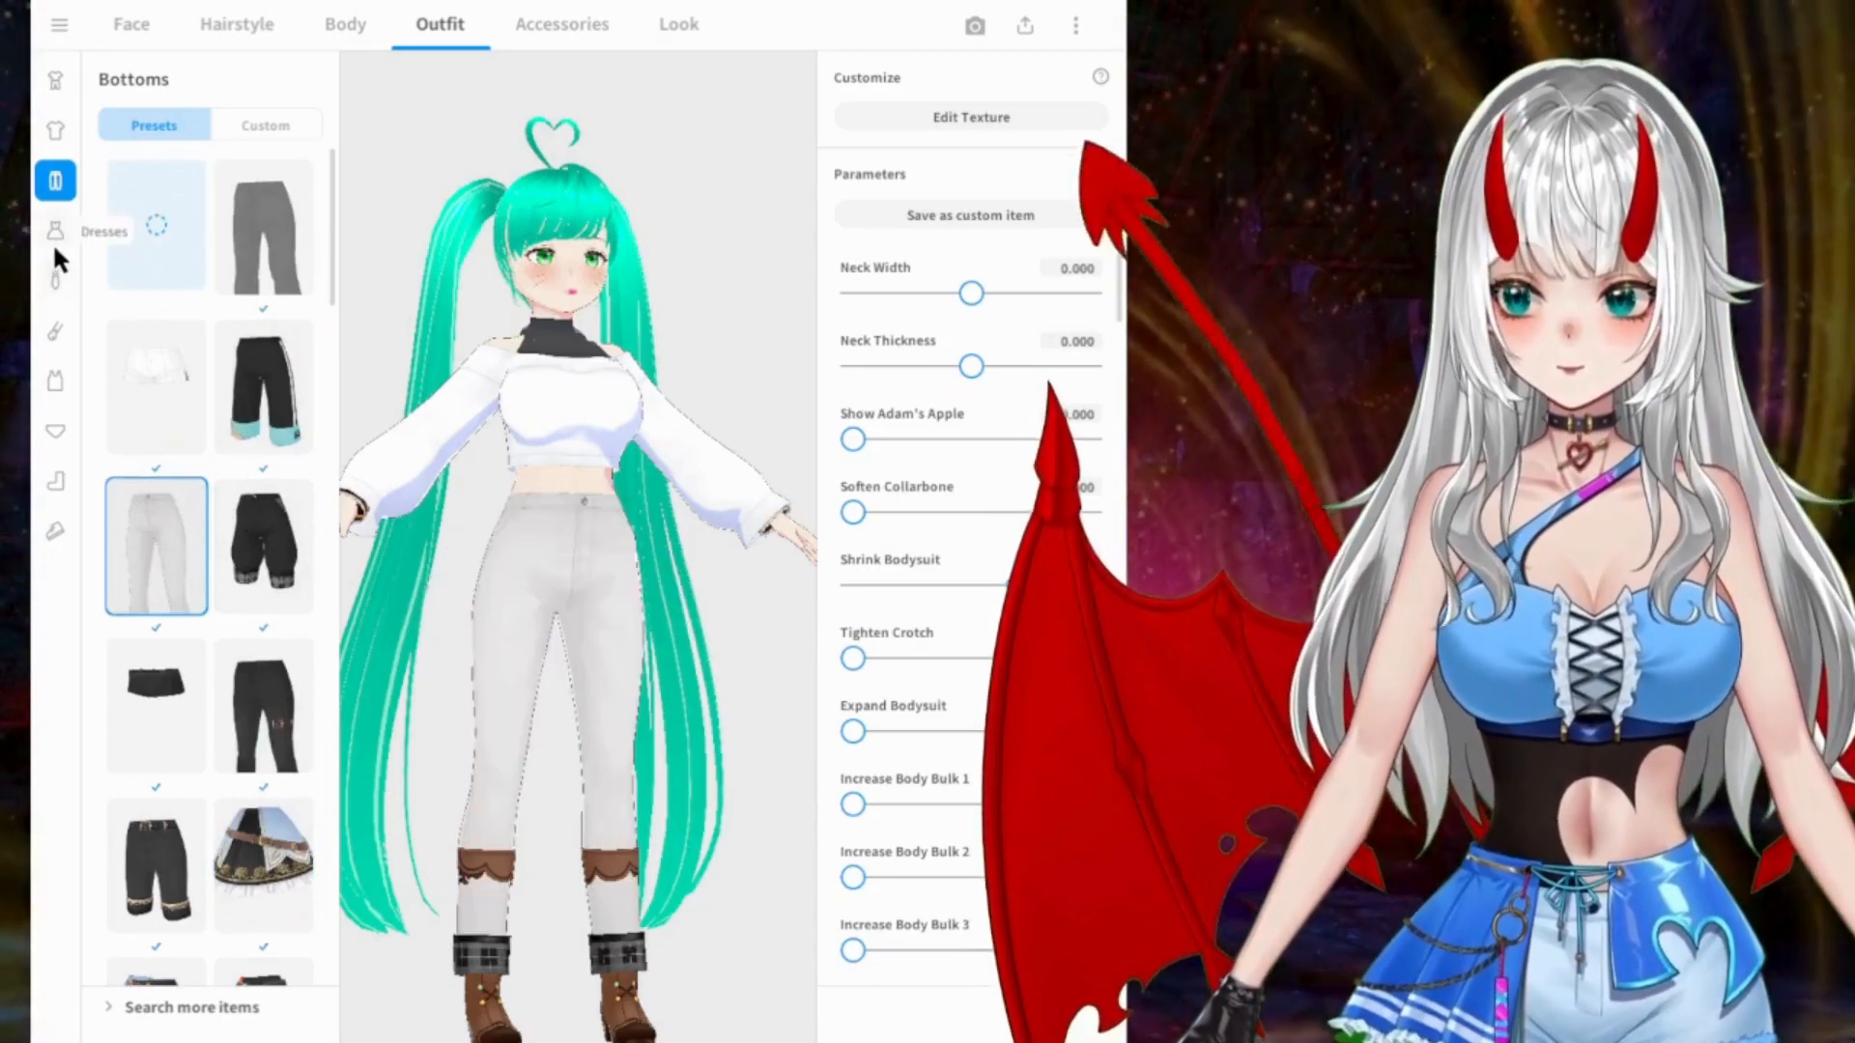
left_click(261, 124)
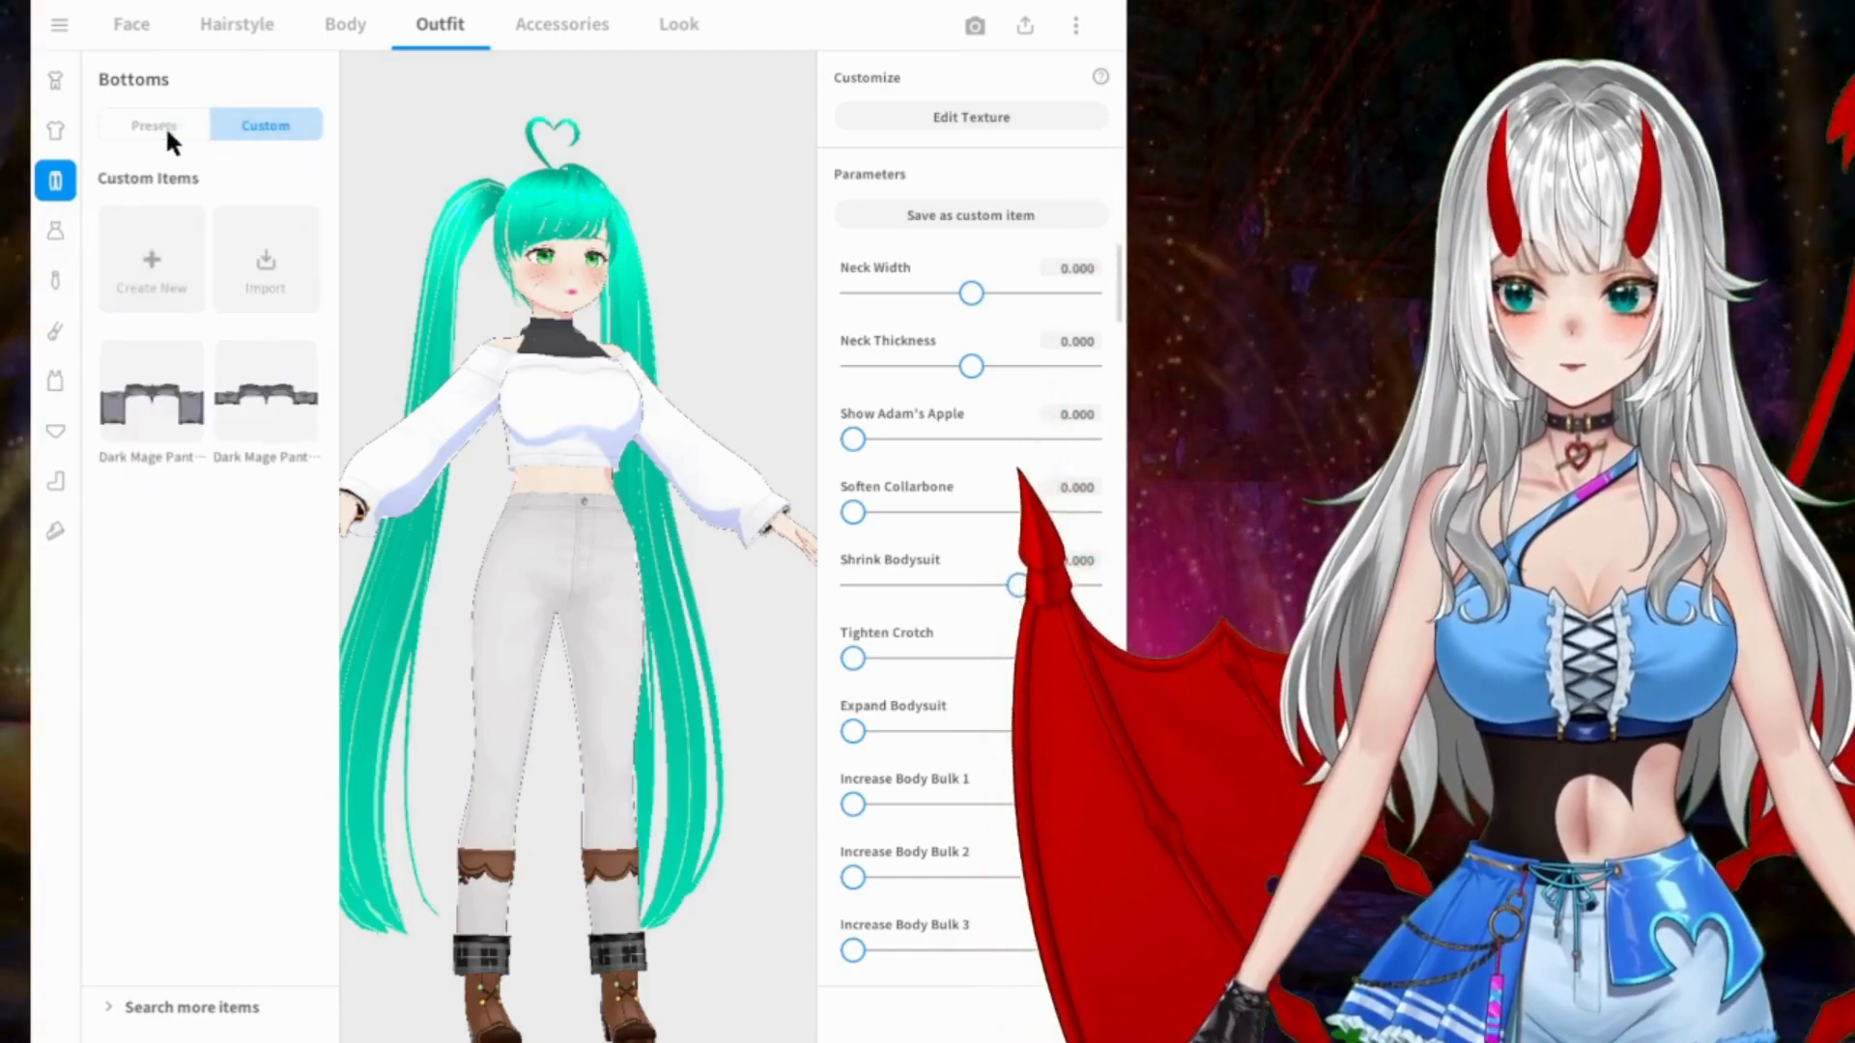
left_click(157, 125)
Step: Put on the black ripped trousers with the brown thigh belt and view the model from an angle
scroll(287, 519, "down", 3)
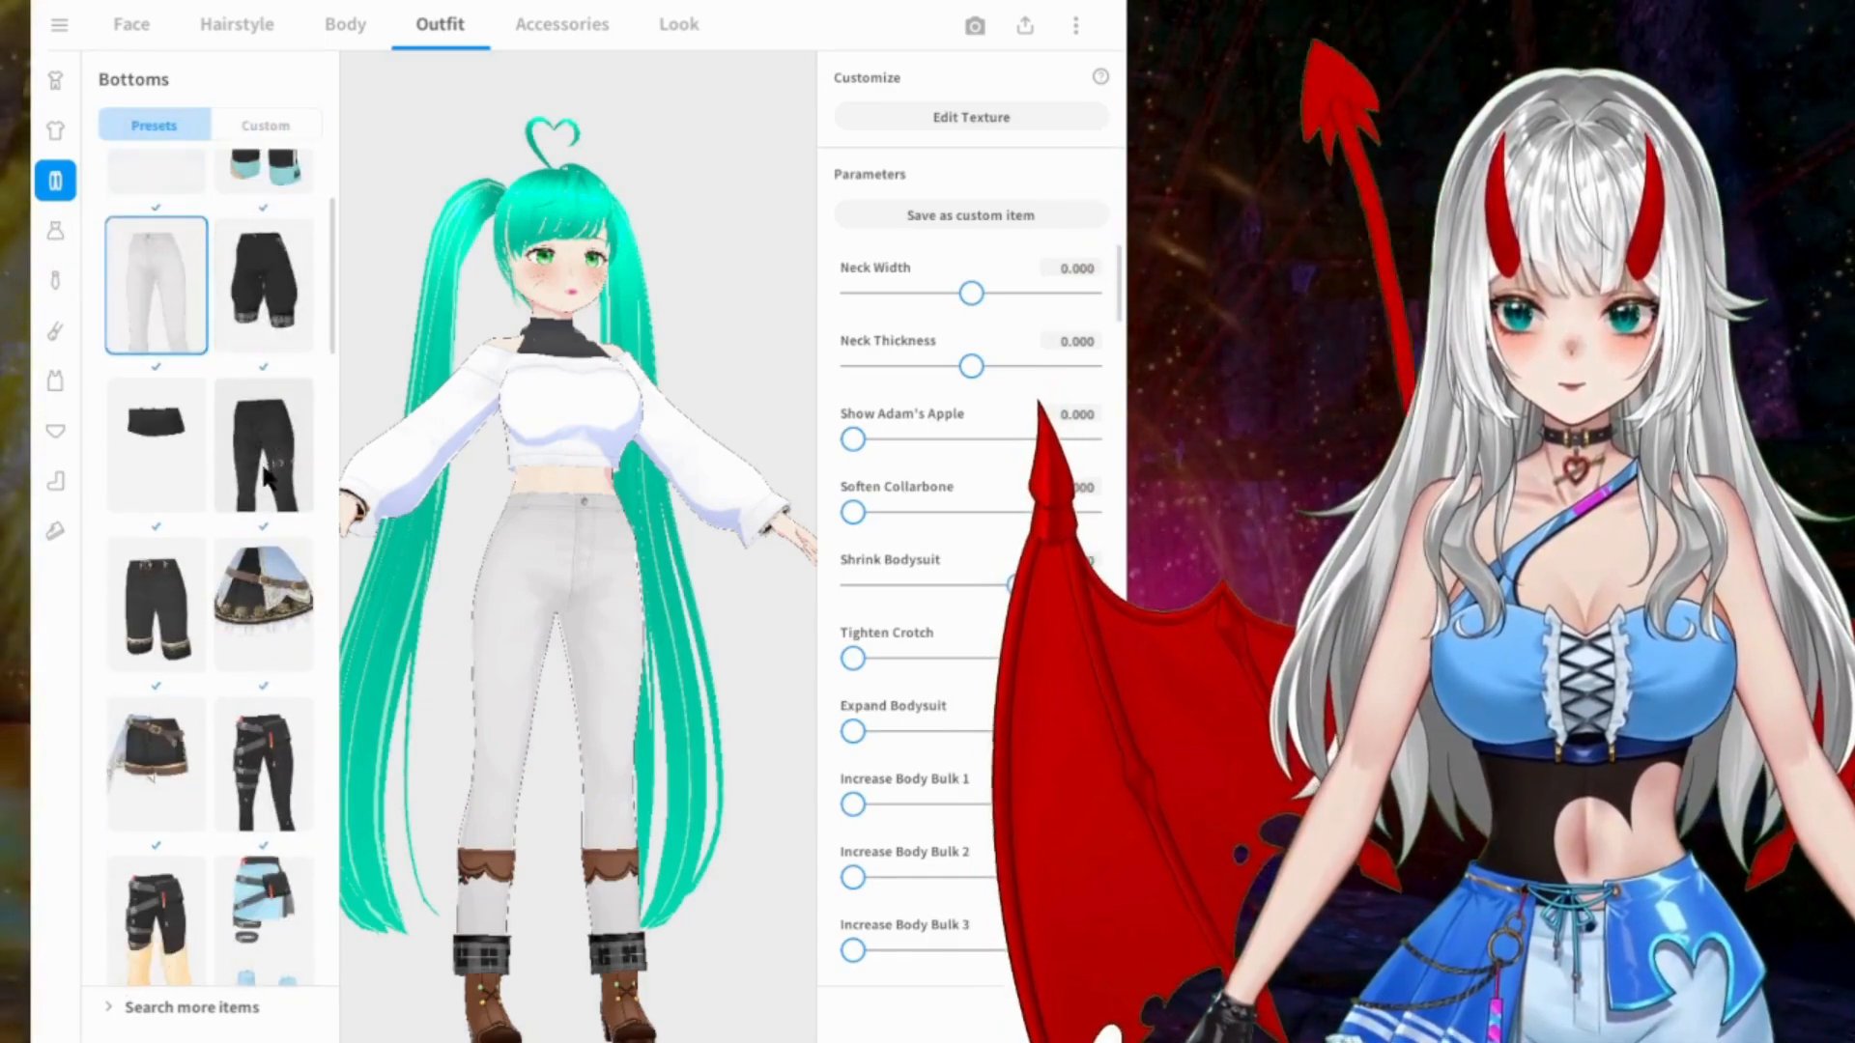
left_click(246, 468)
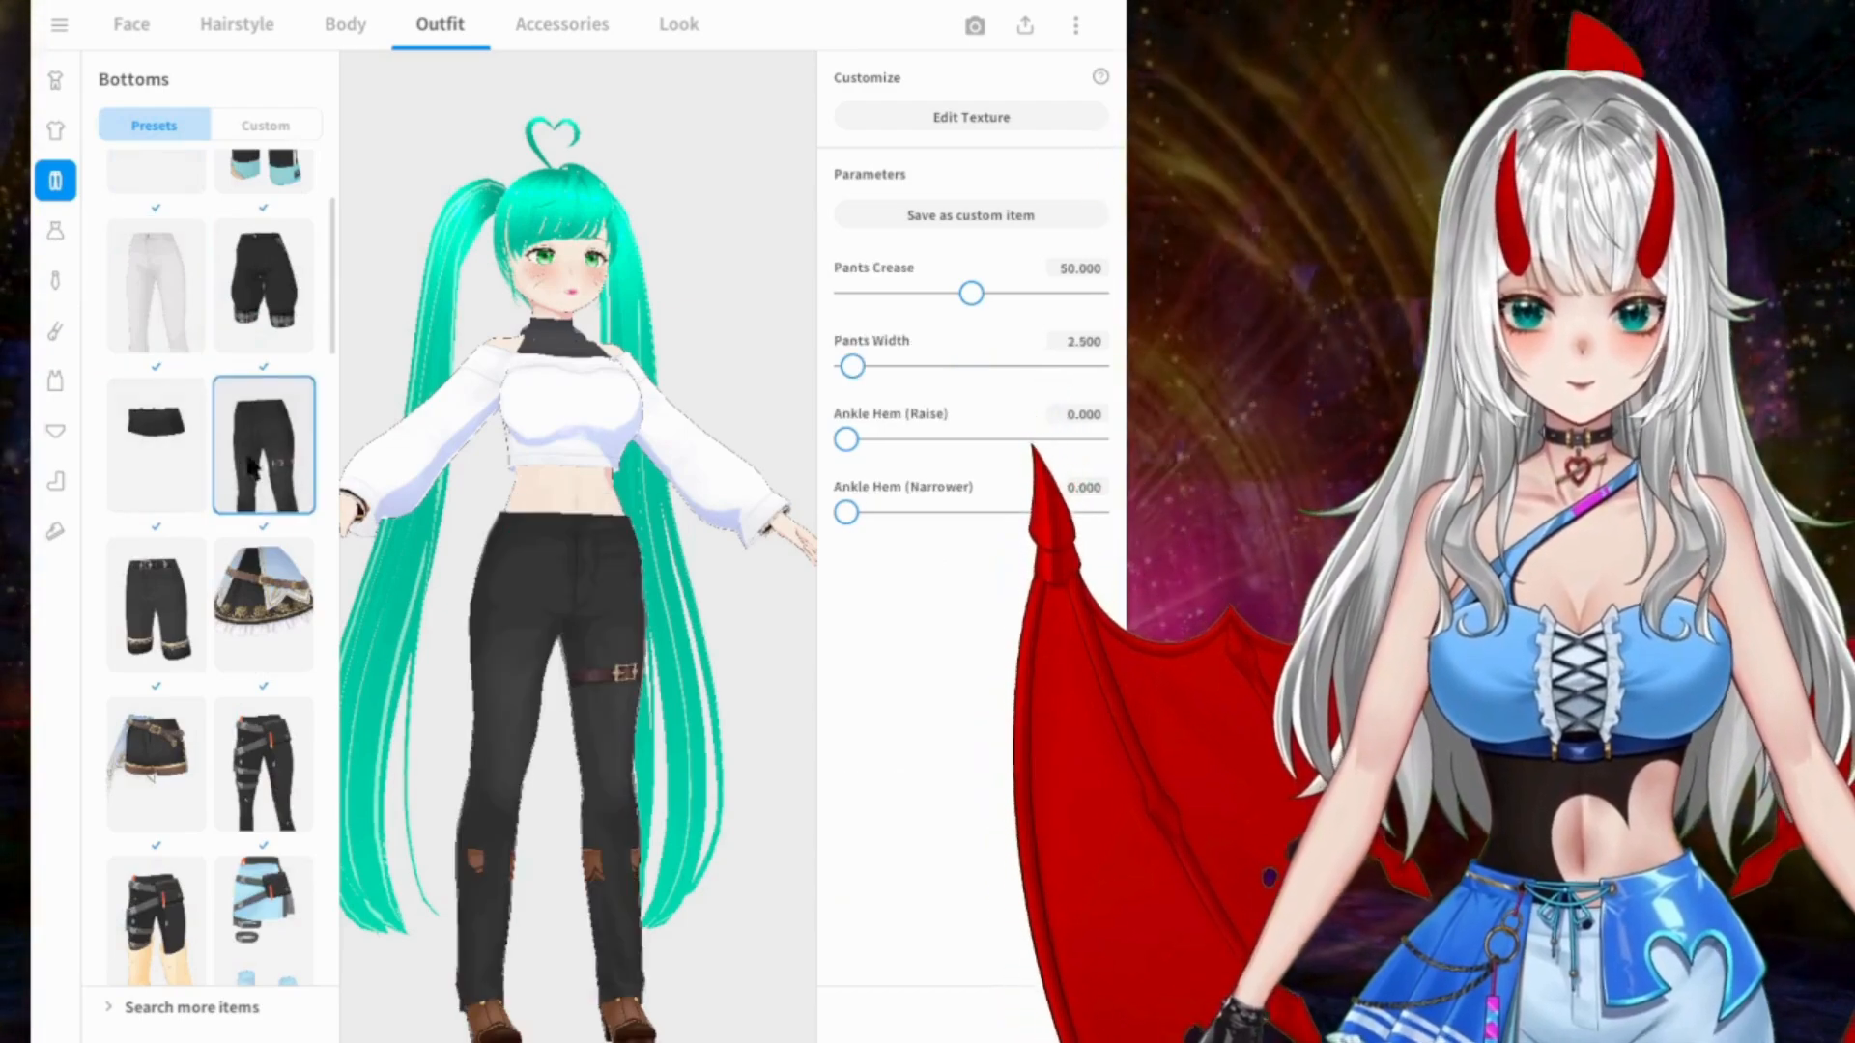
right_click_drag(634, 477, 586, 485)
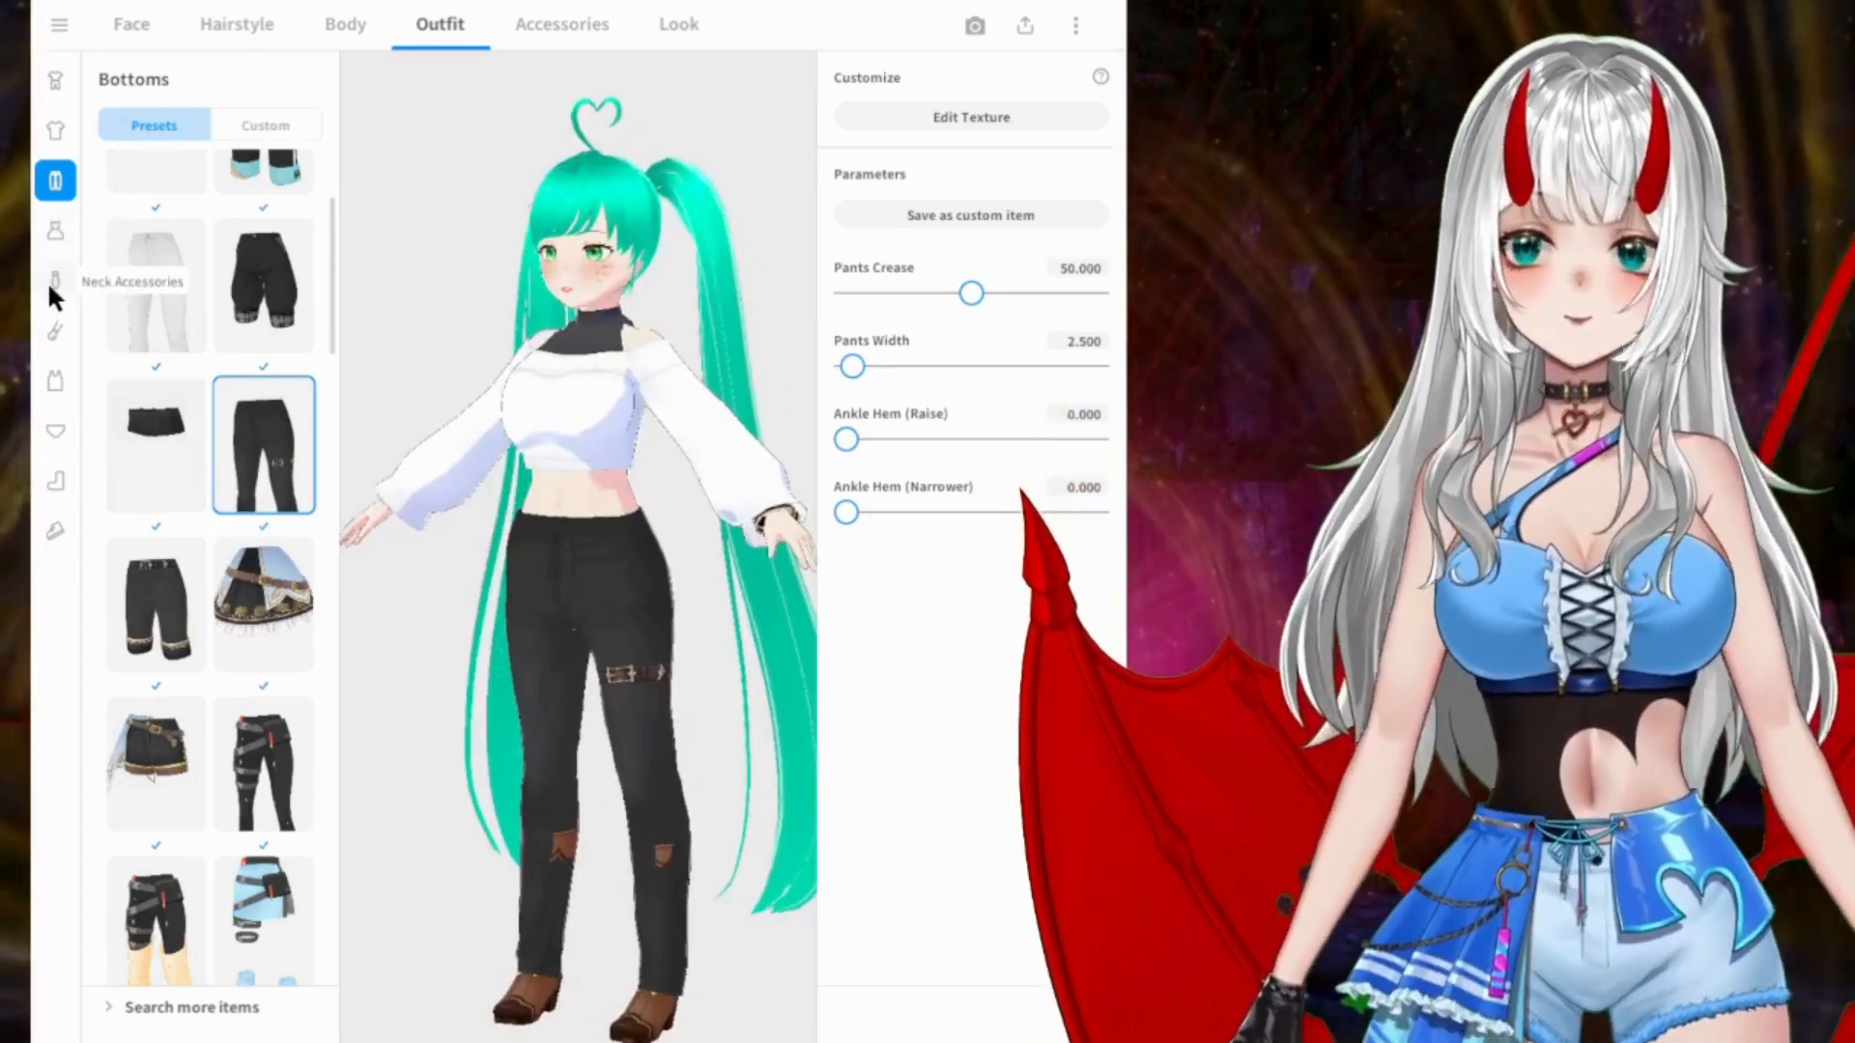
Step: Go to the preset neck accessories and put on the ornate silver necklace
left_click(55, 283)
scroll(305, 240, "up", 3)
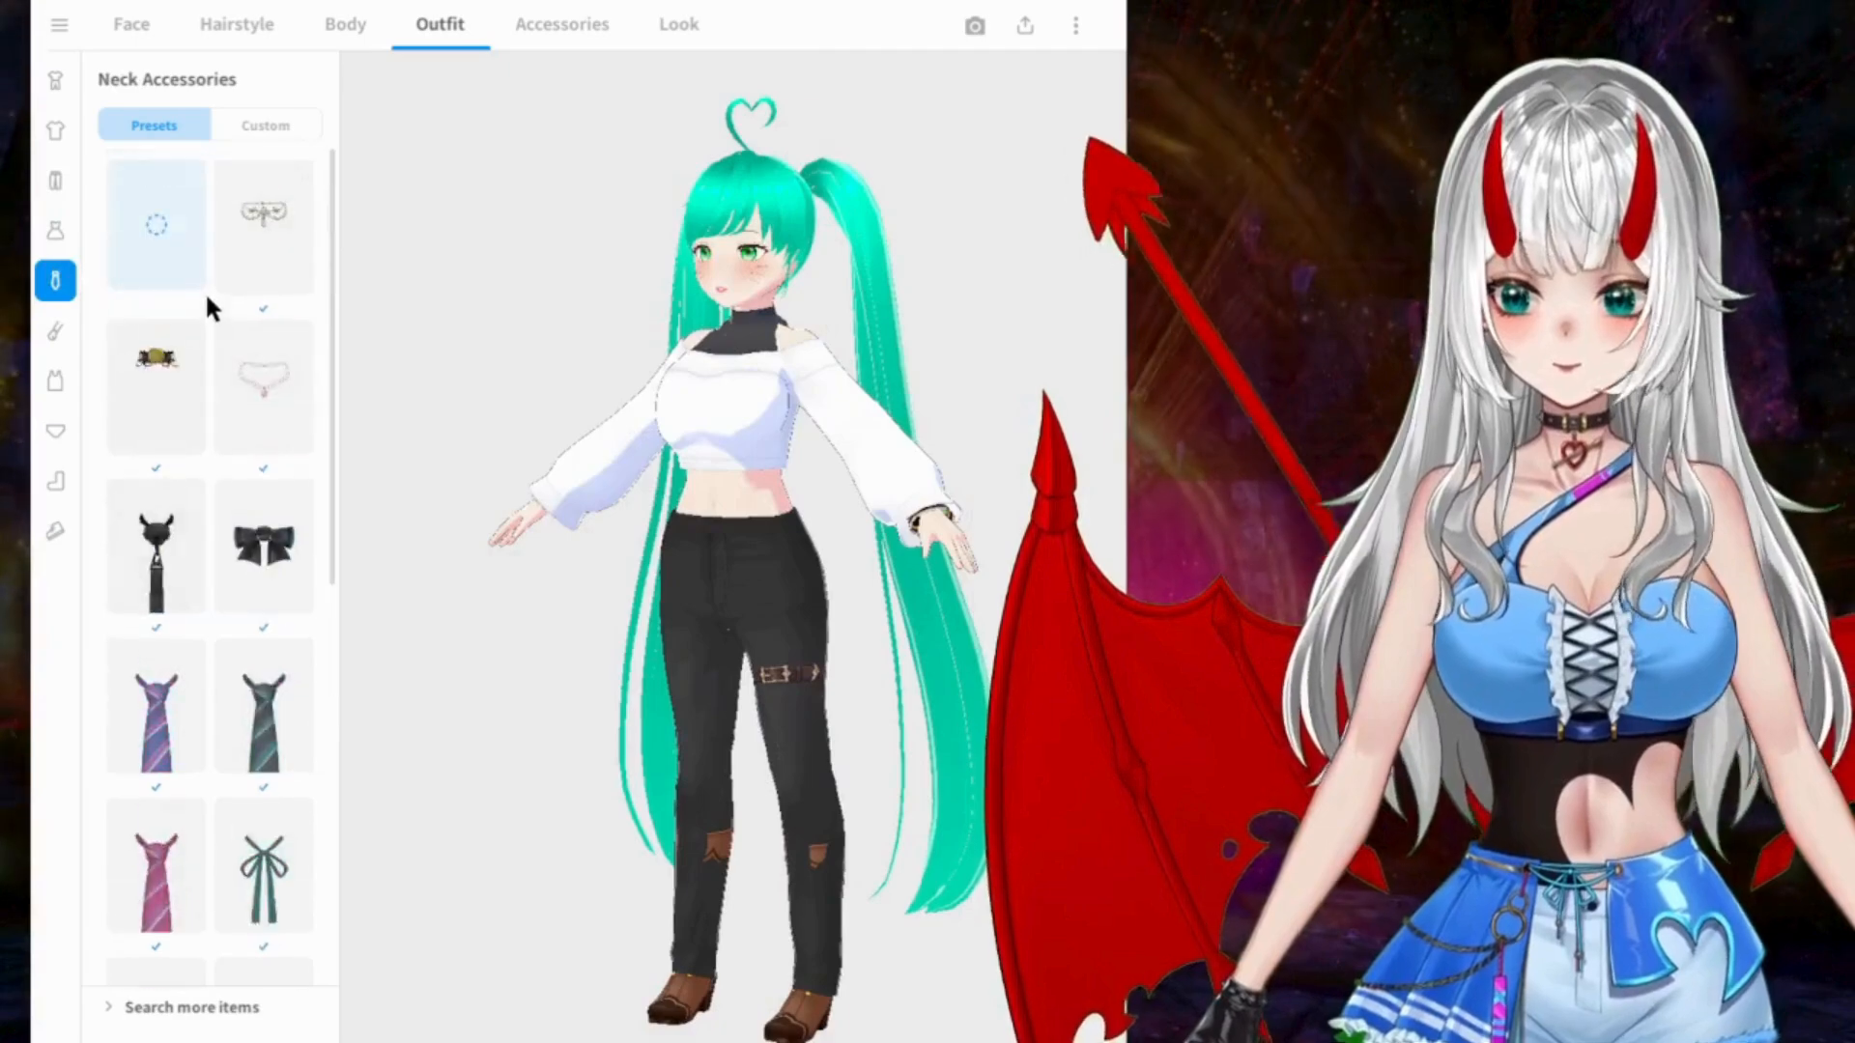
left_click(261, 253)
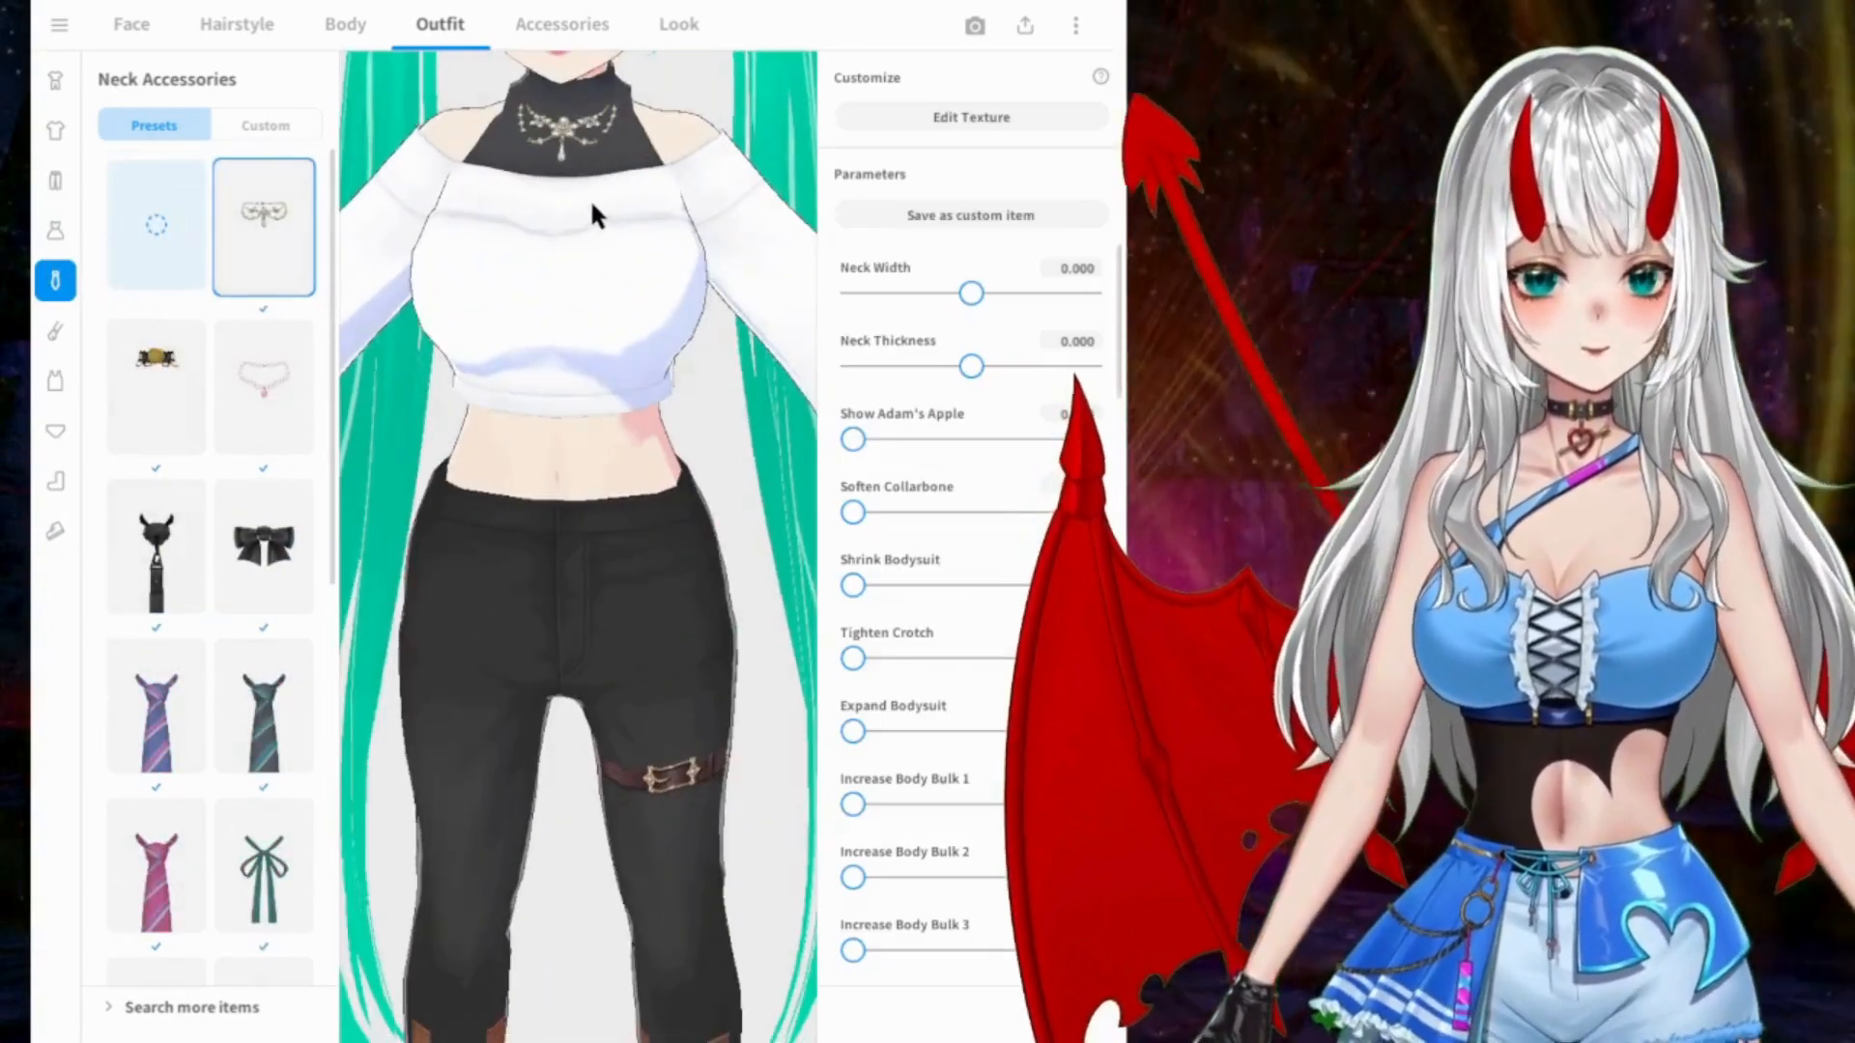
Step: Try the black-and-gold neck piece, the pink pendant necklace and the black horned tie on the model
left_click(156, 372)
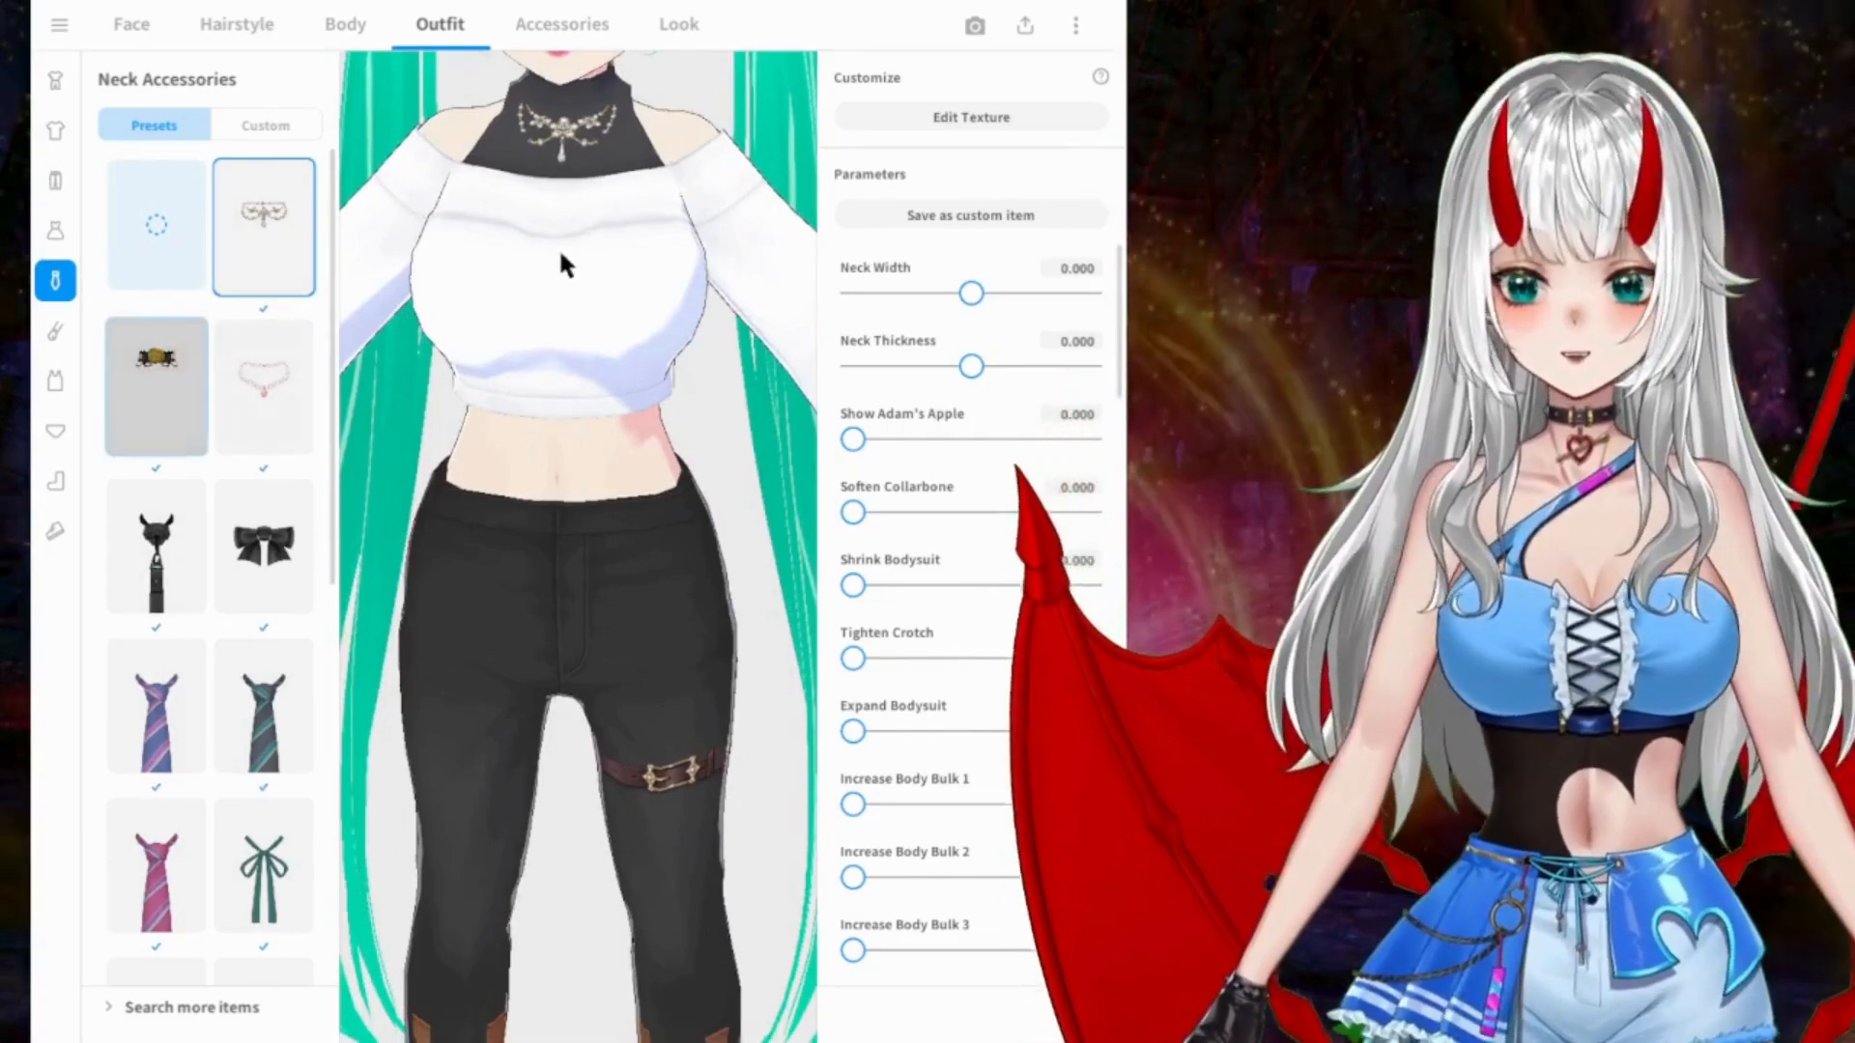
middle_click_drag(622, 239, 623, 344)
mouse_move(623, 344)
right_mouse_down()
mouse_move(547, 320)
mouse_move(633, 346)
right_mouse_up()
left_click(257, 388)
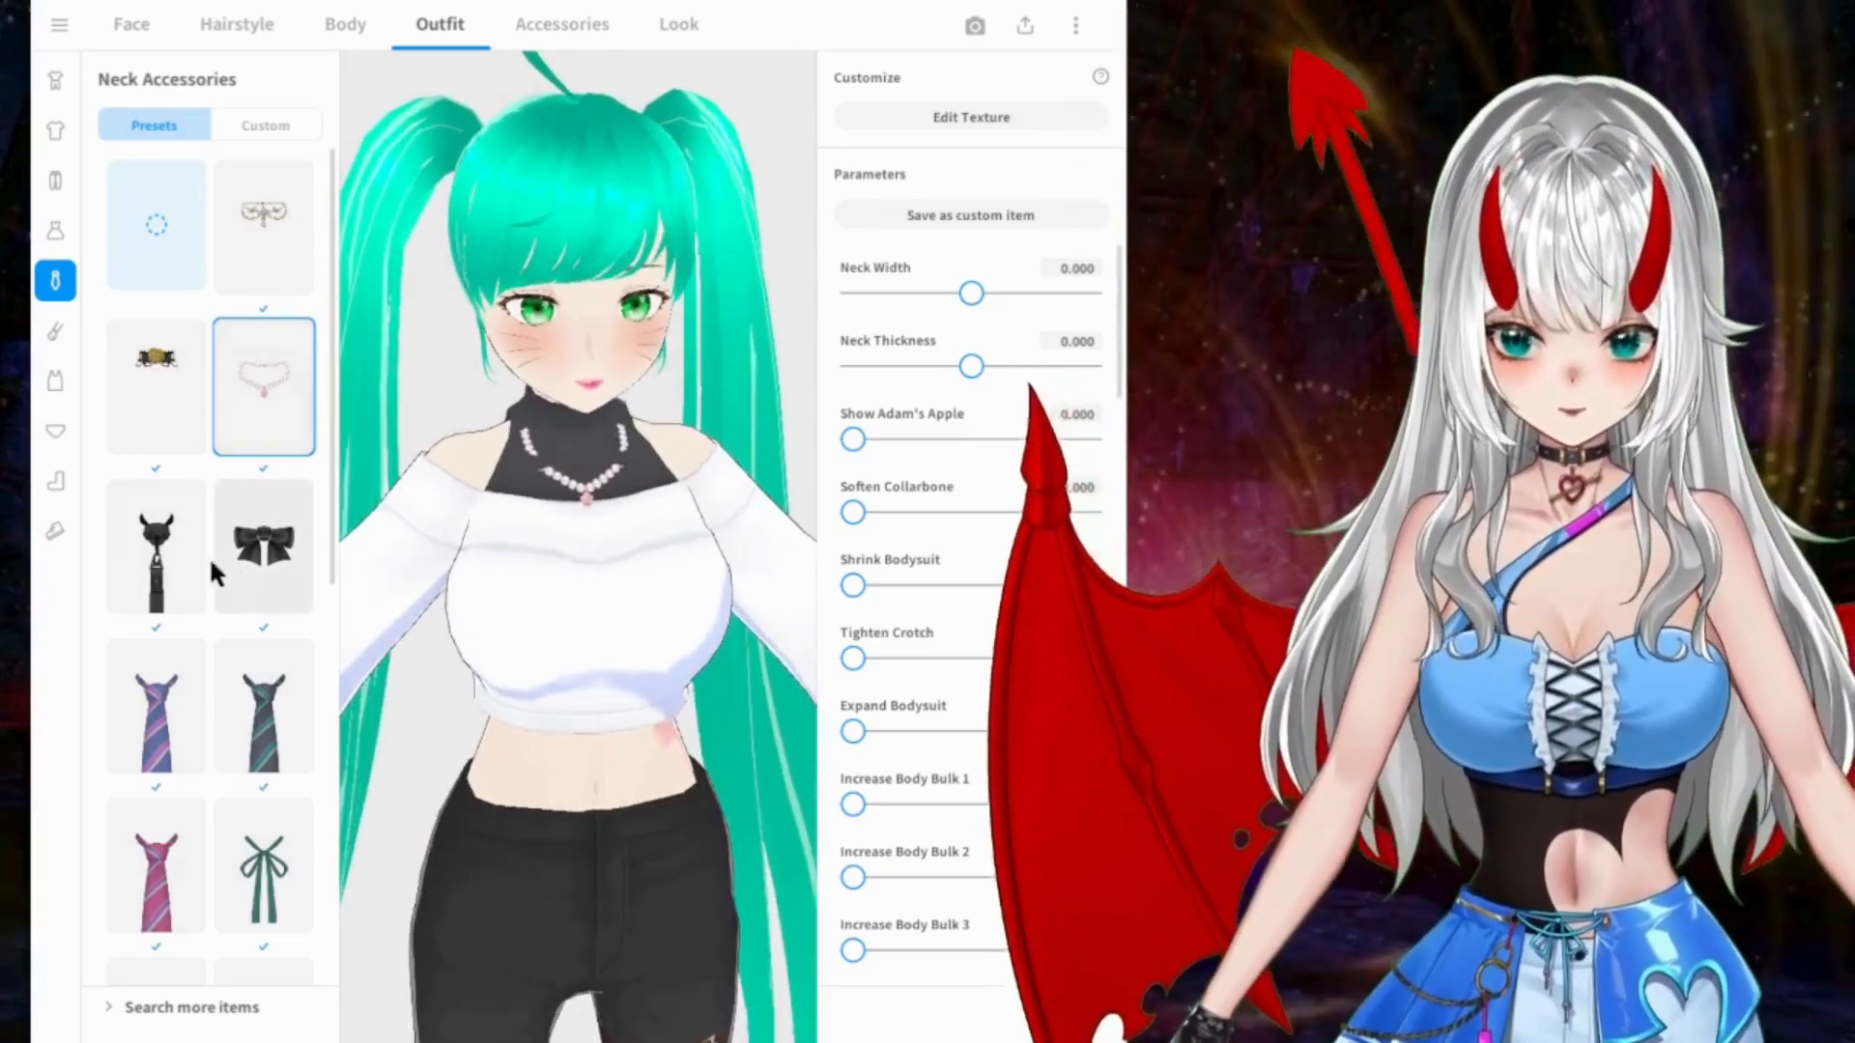
left_click(160, 557)
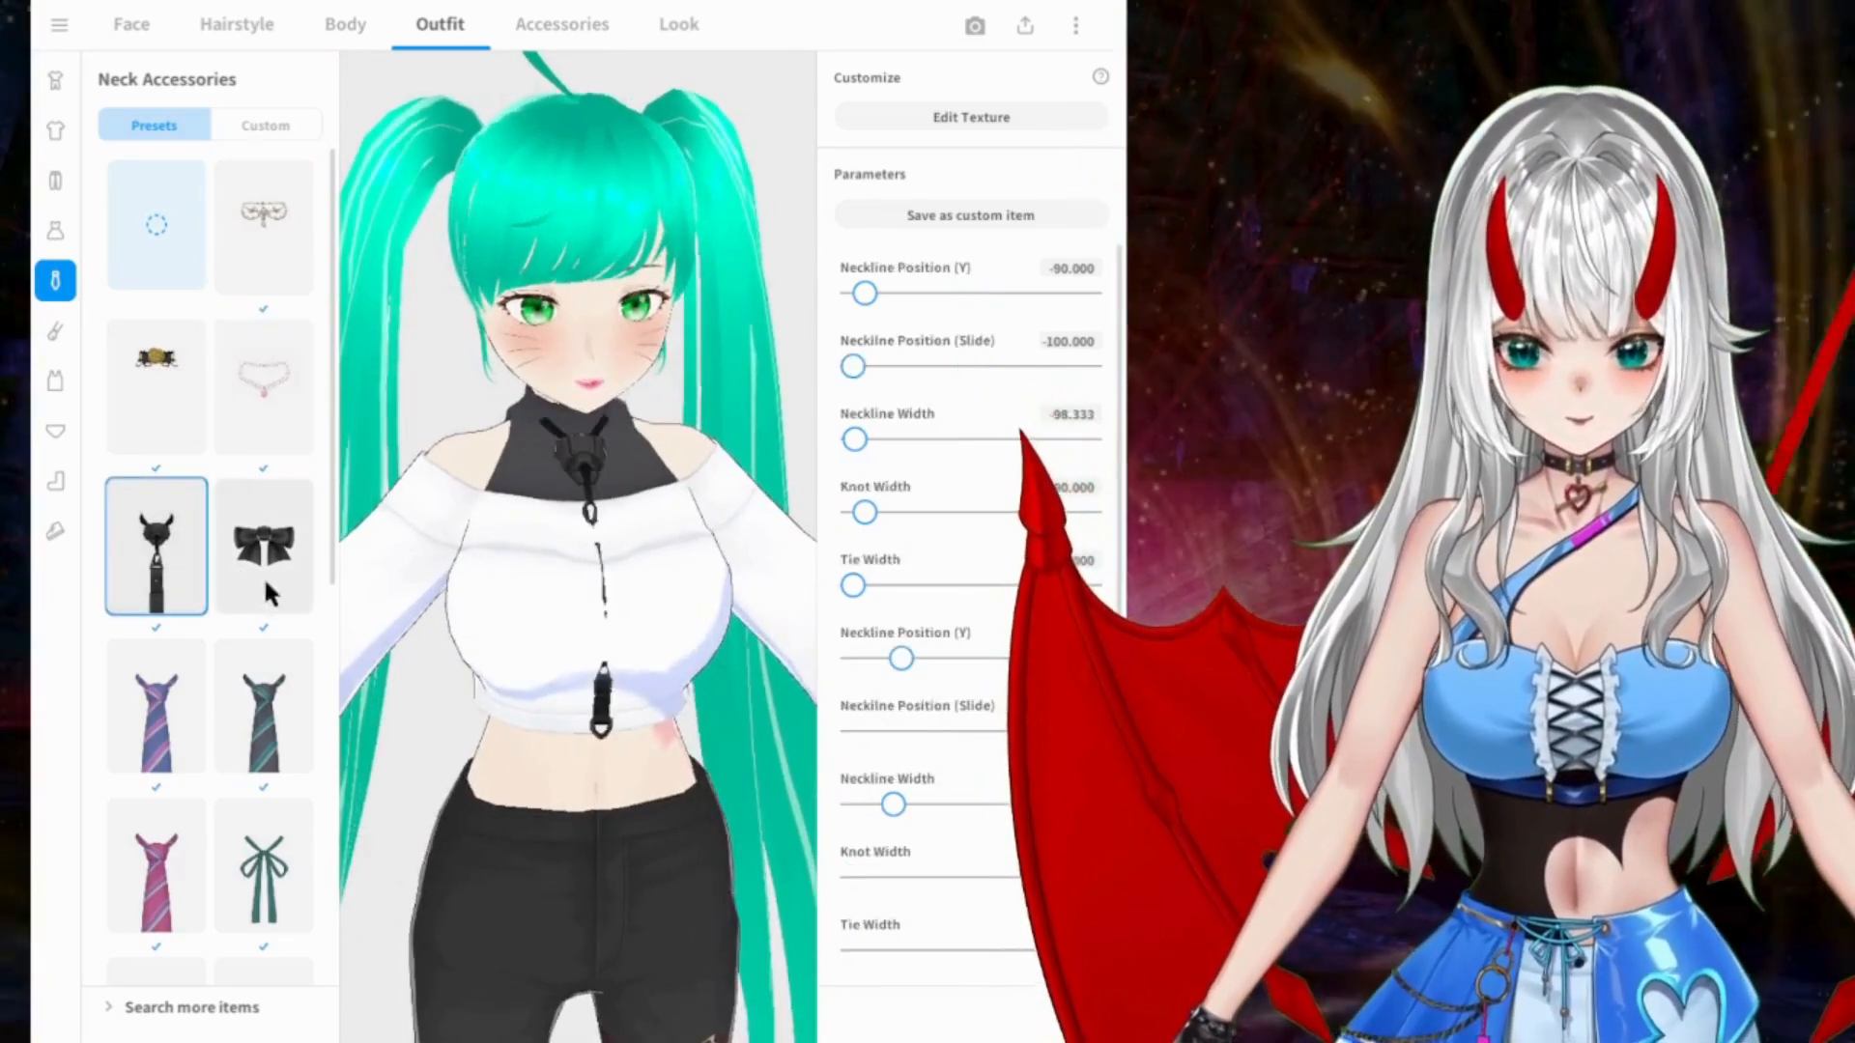
Step: Browse the other neck accessories, switch back to the ornate silver necklace and view it on the model
scroll(220, 617, "down", 3)
scroll(286, 648, "down", 5)
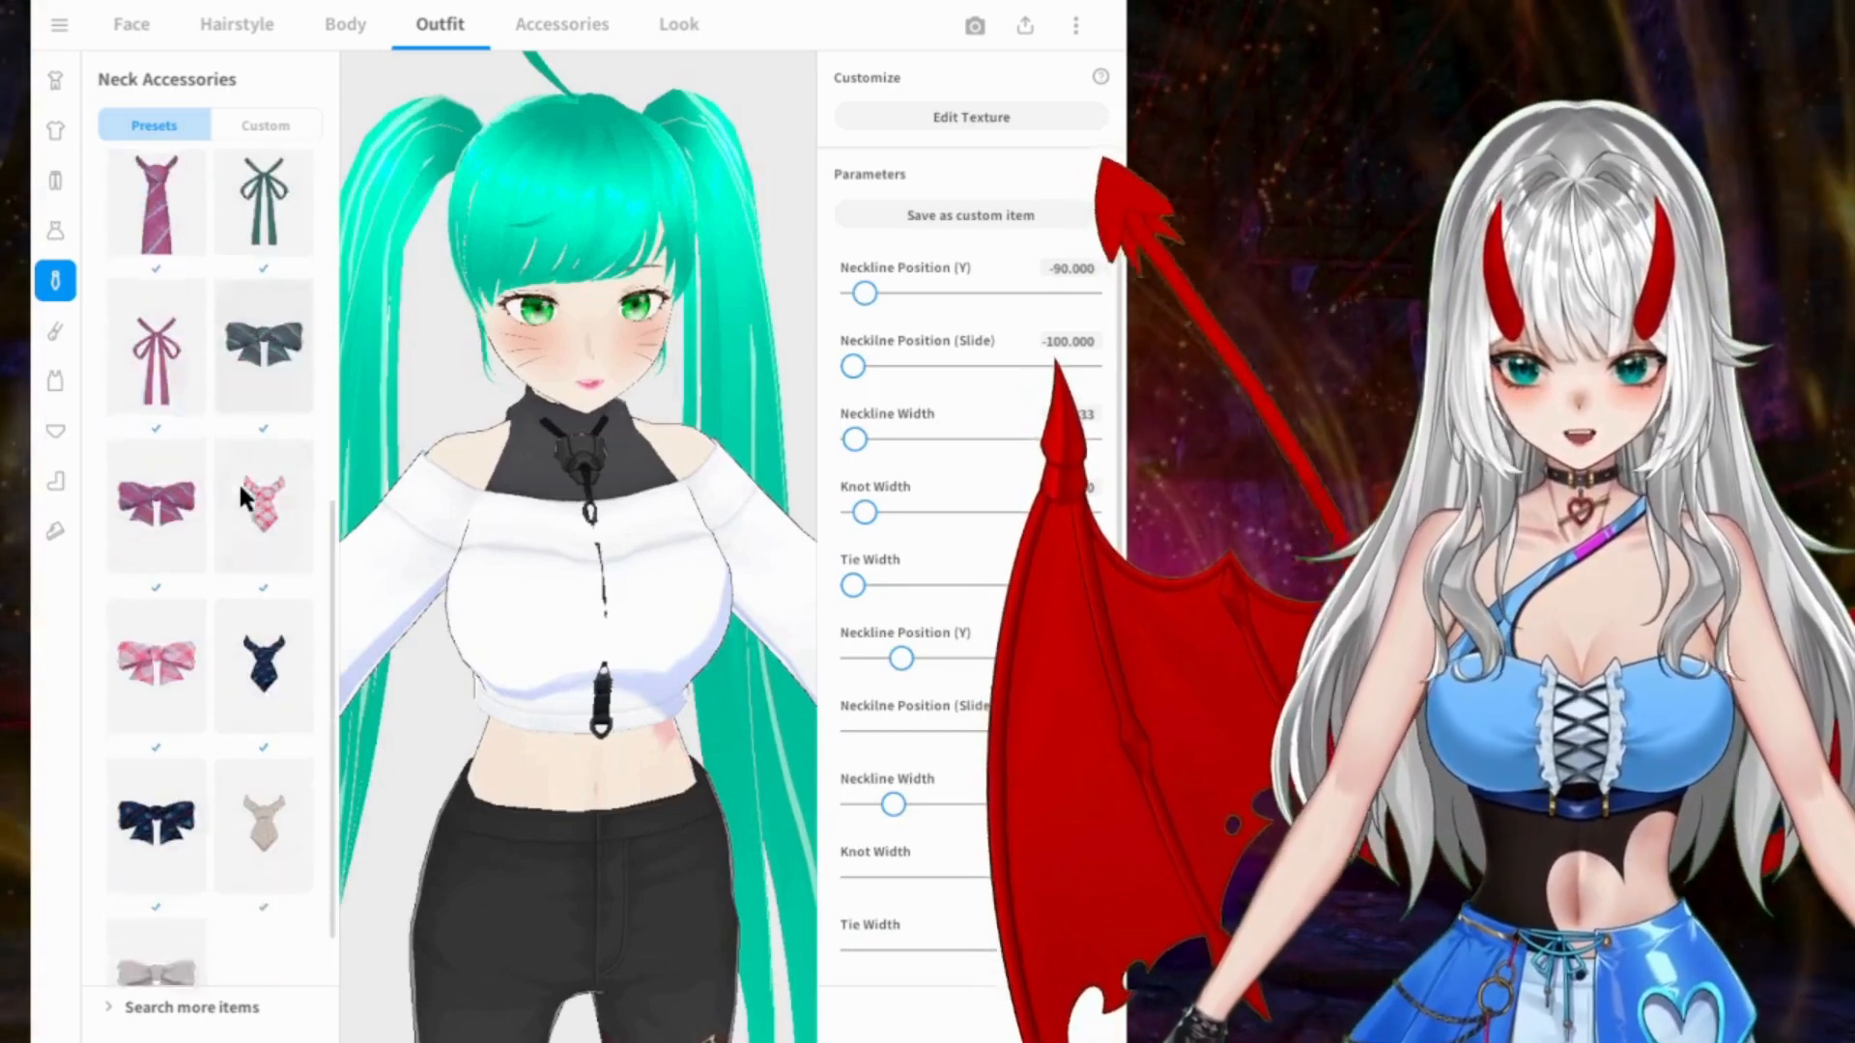
scroll(193, 444, "up", 5)
scroll(174, 425, "up", 3)
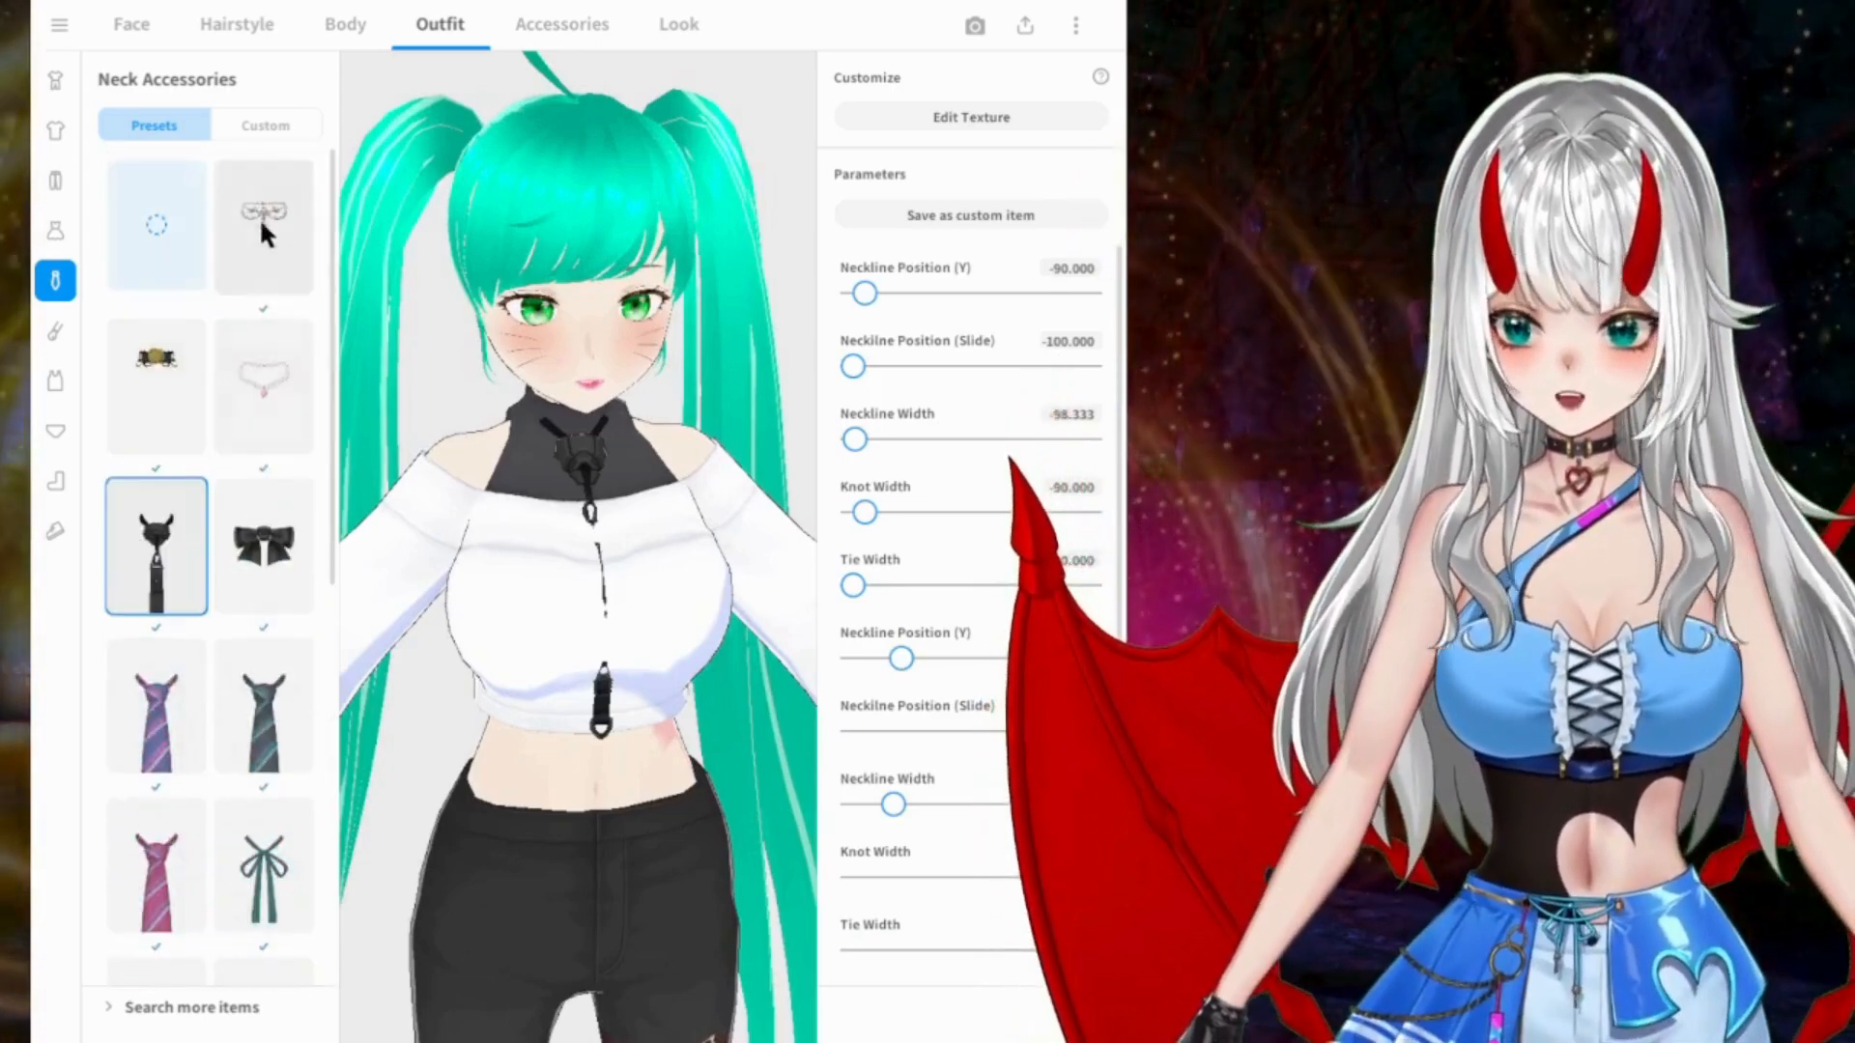
left_click(264, 213)
left_click_drag(580, 387, 630, 373)
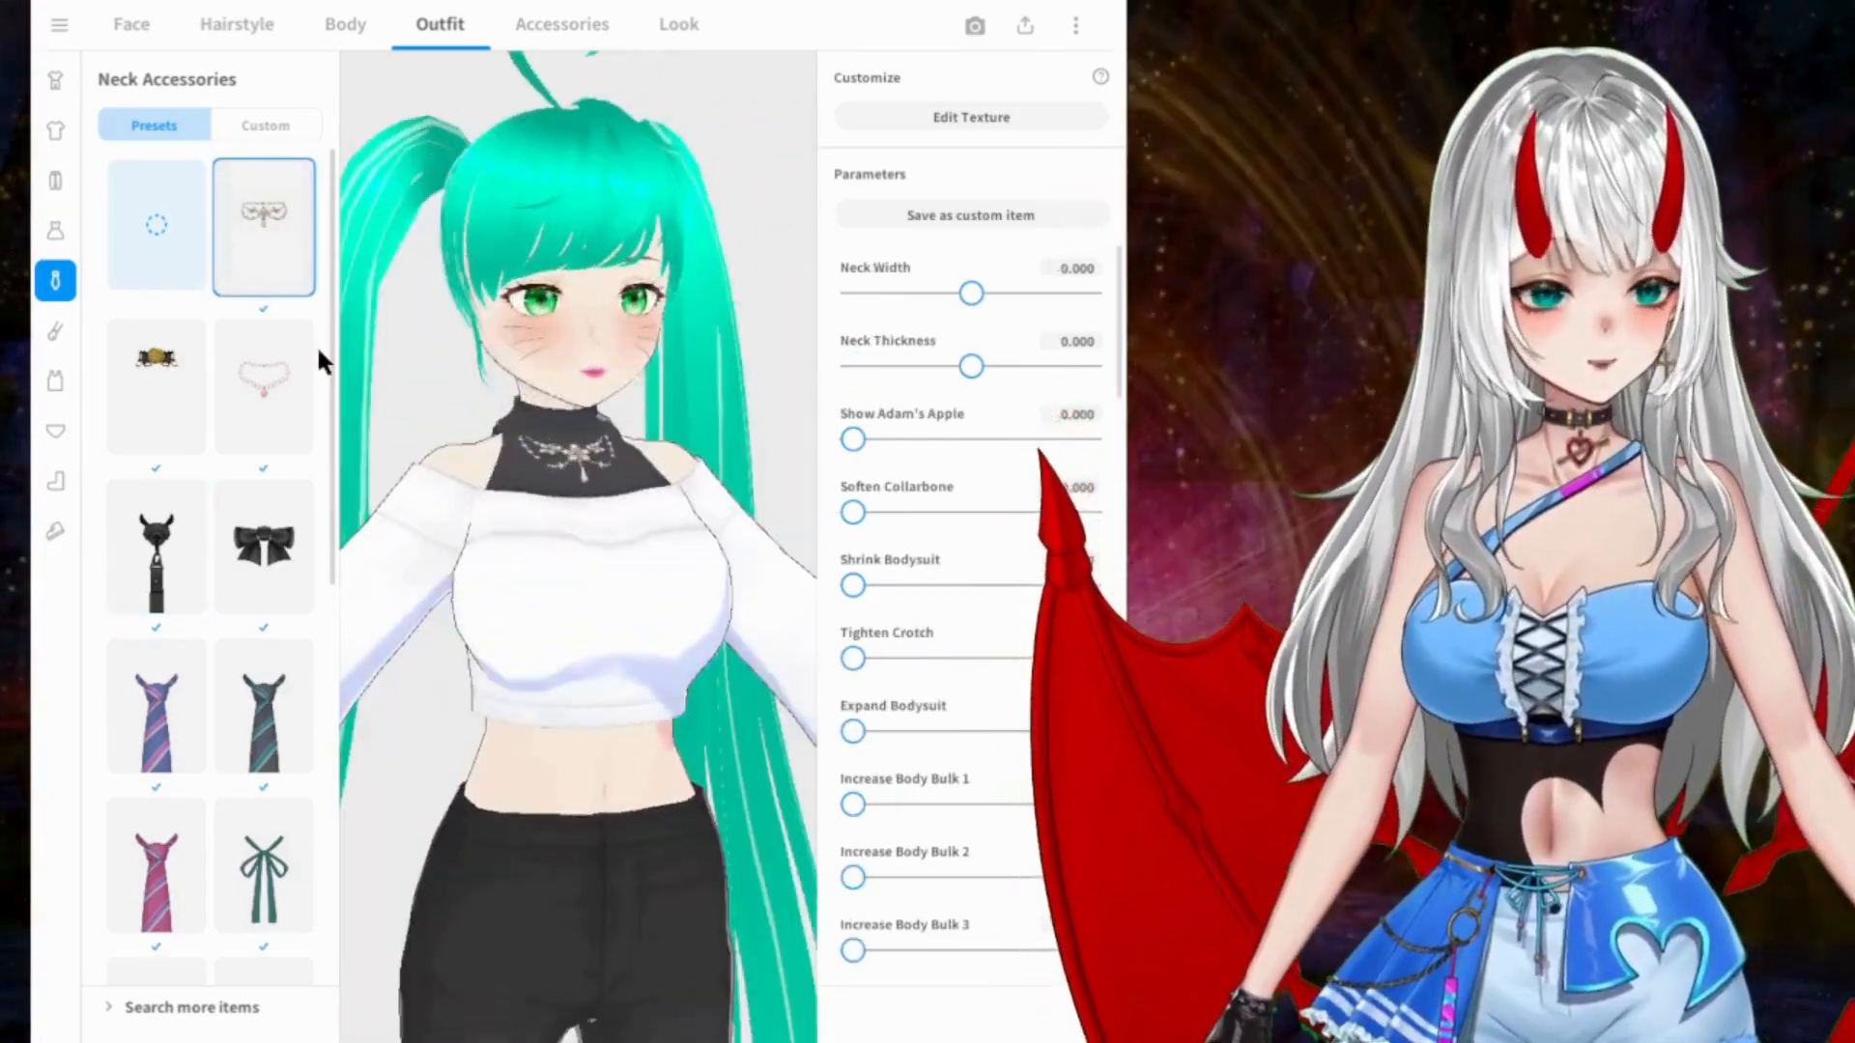
Step: Go to the preset arm accessories and try the long black gloves
left_click(58, 332)
scroll(502, 408, "down", 5)
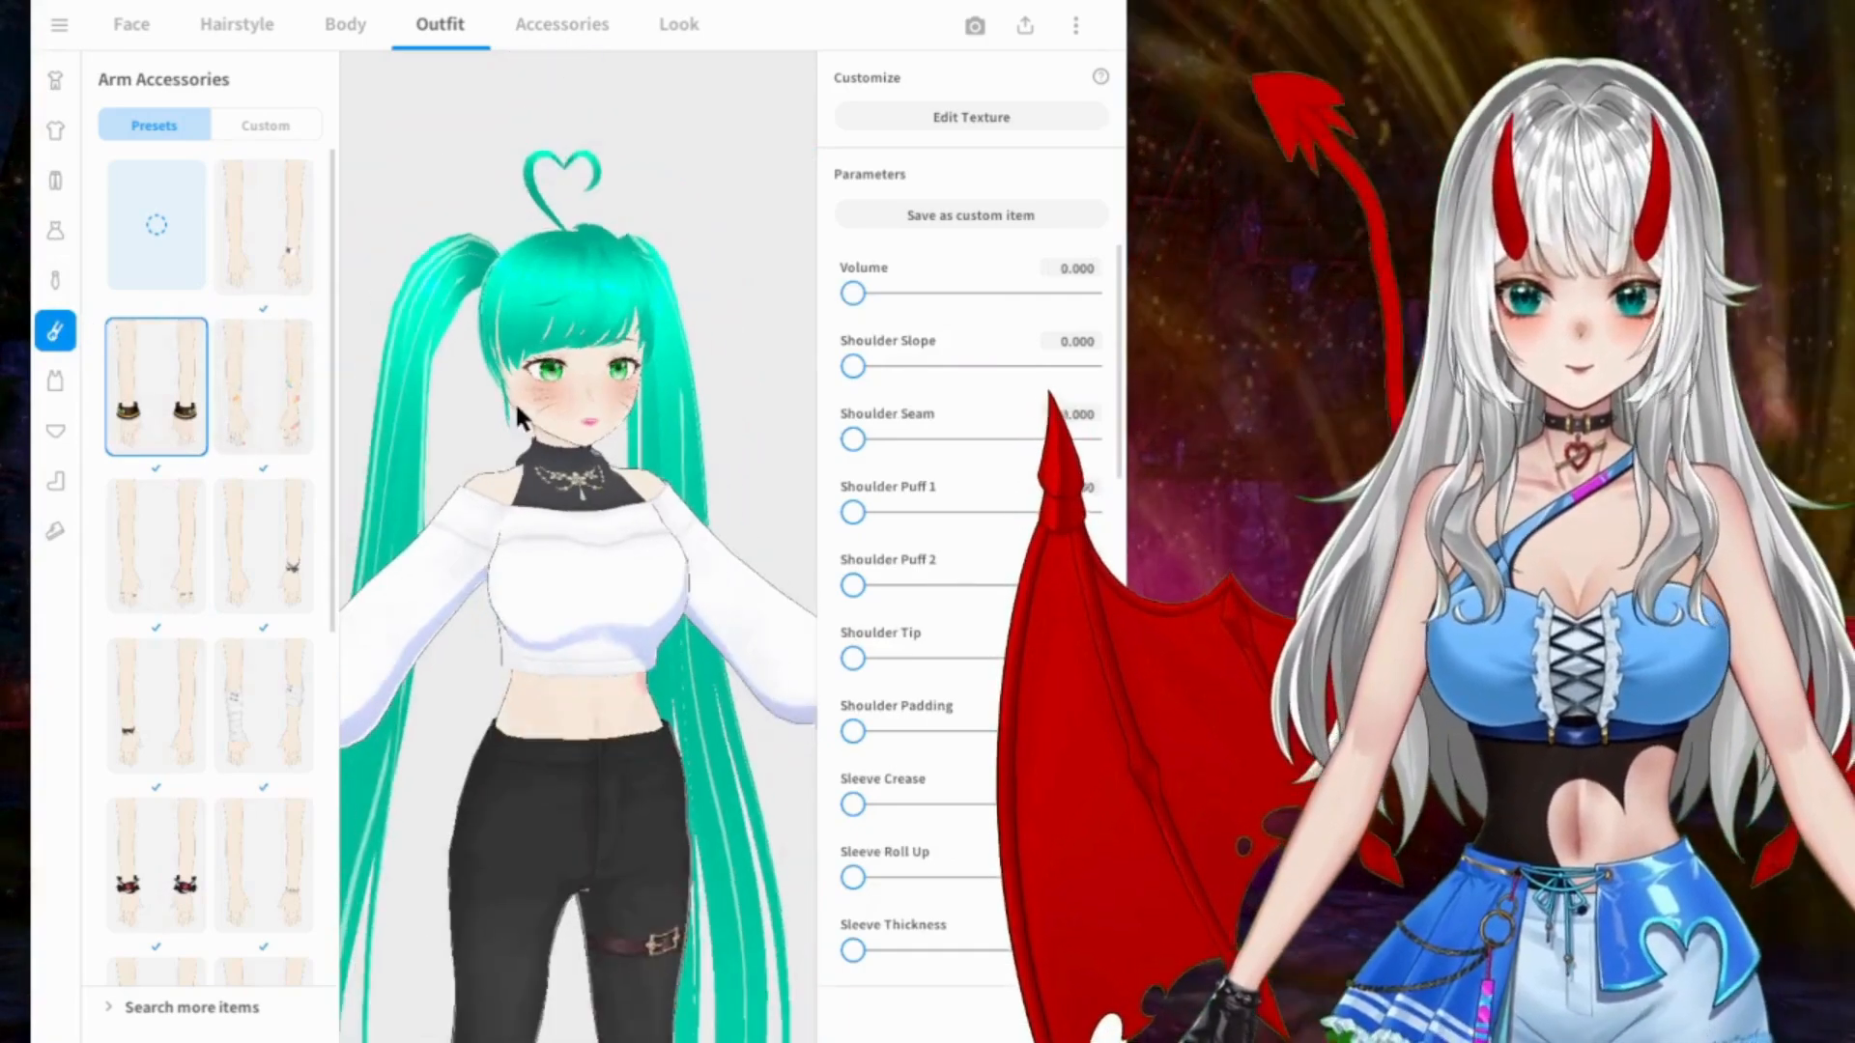
right_click_drag(504, 416, 541, 424)
scroll(241, 603, "down", 6)
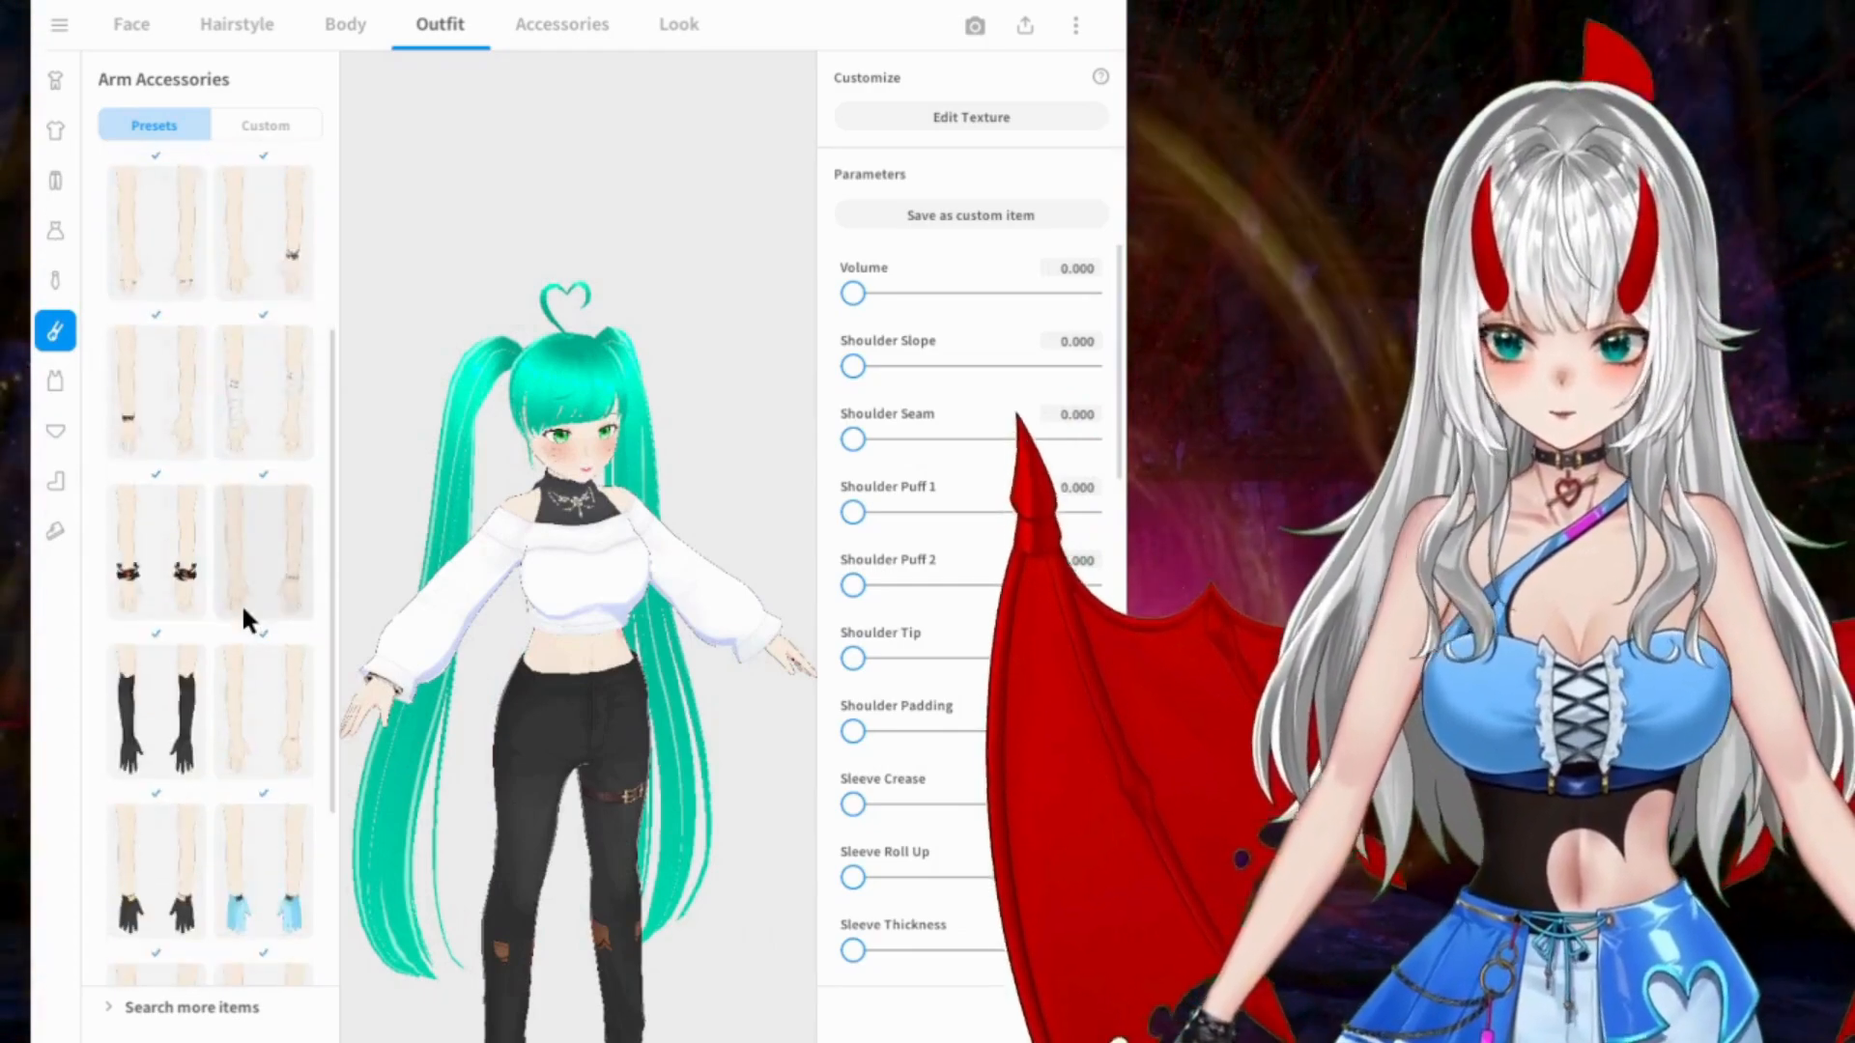
left_click(150, 406)
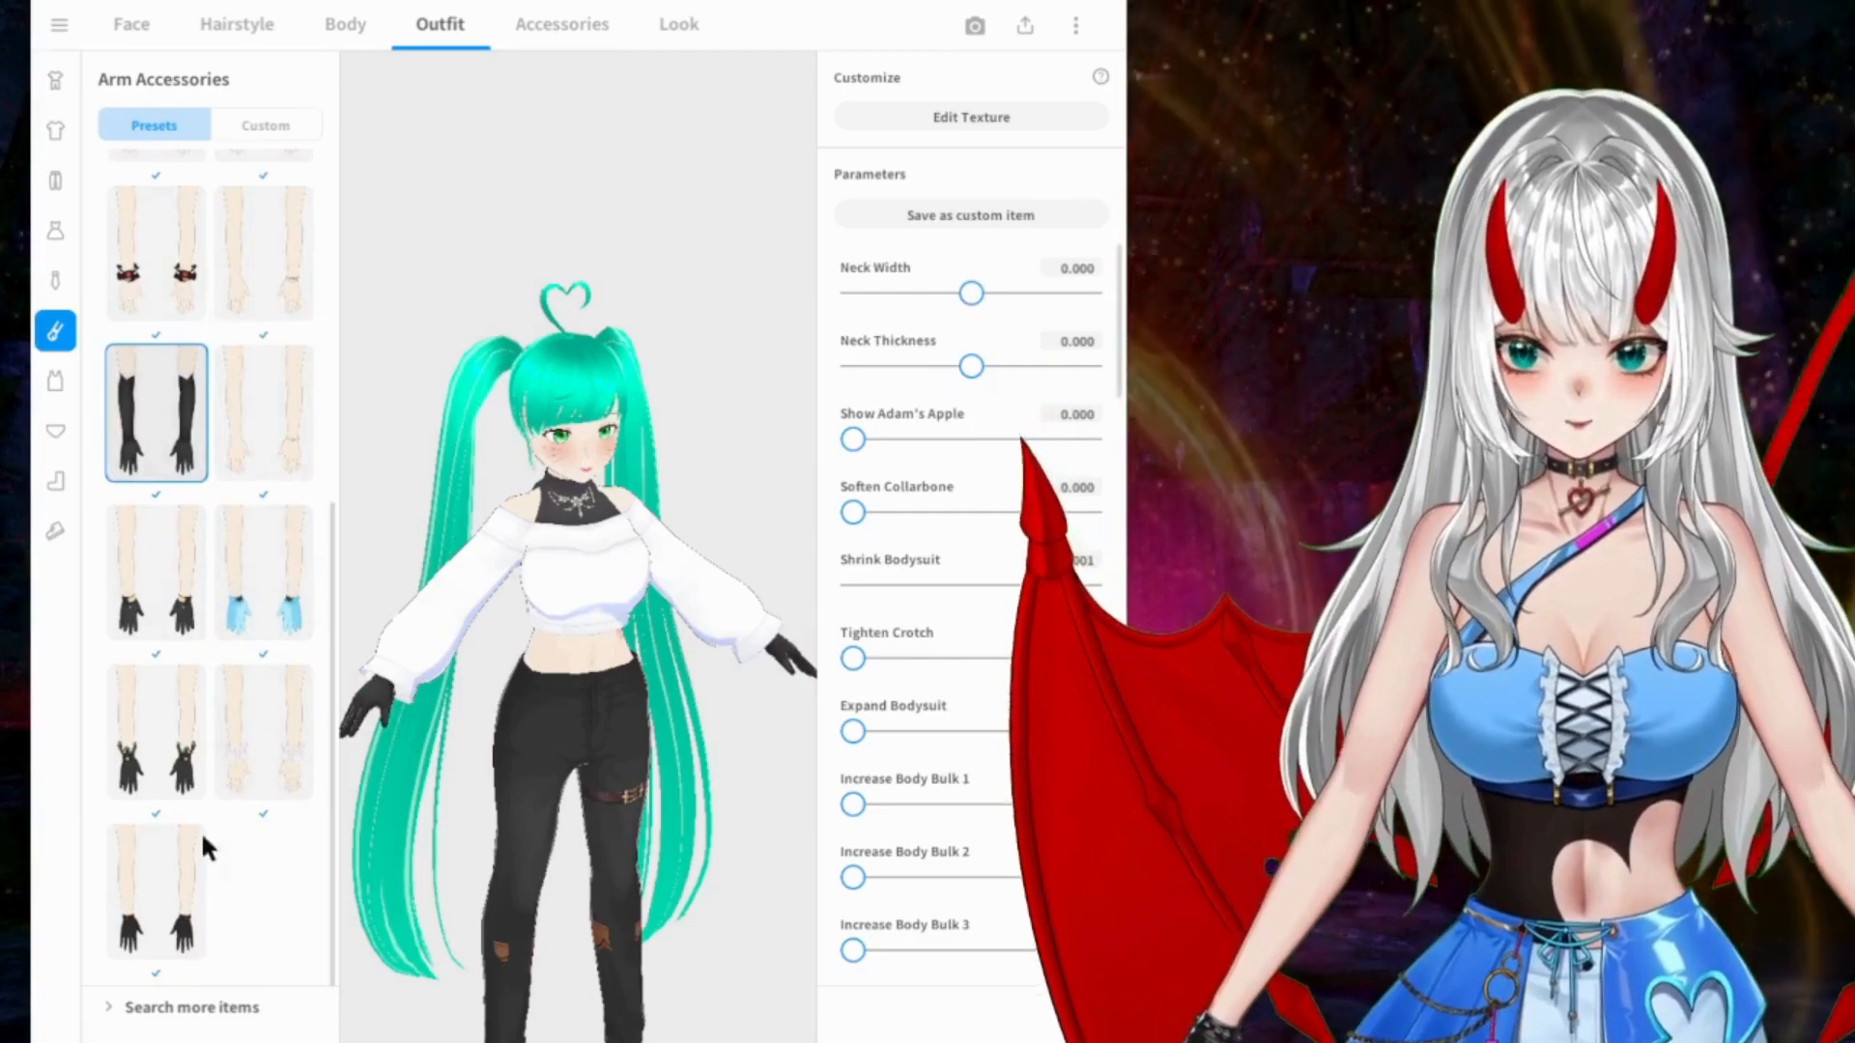
Step: Try the sheer white gloves and the plain short black gloves
left_click(263, 733)
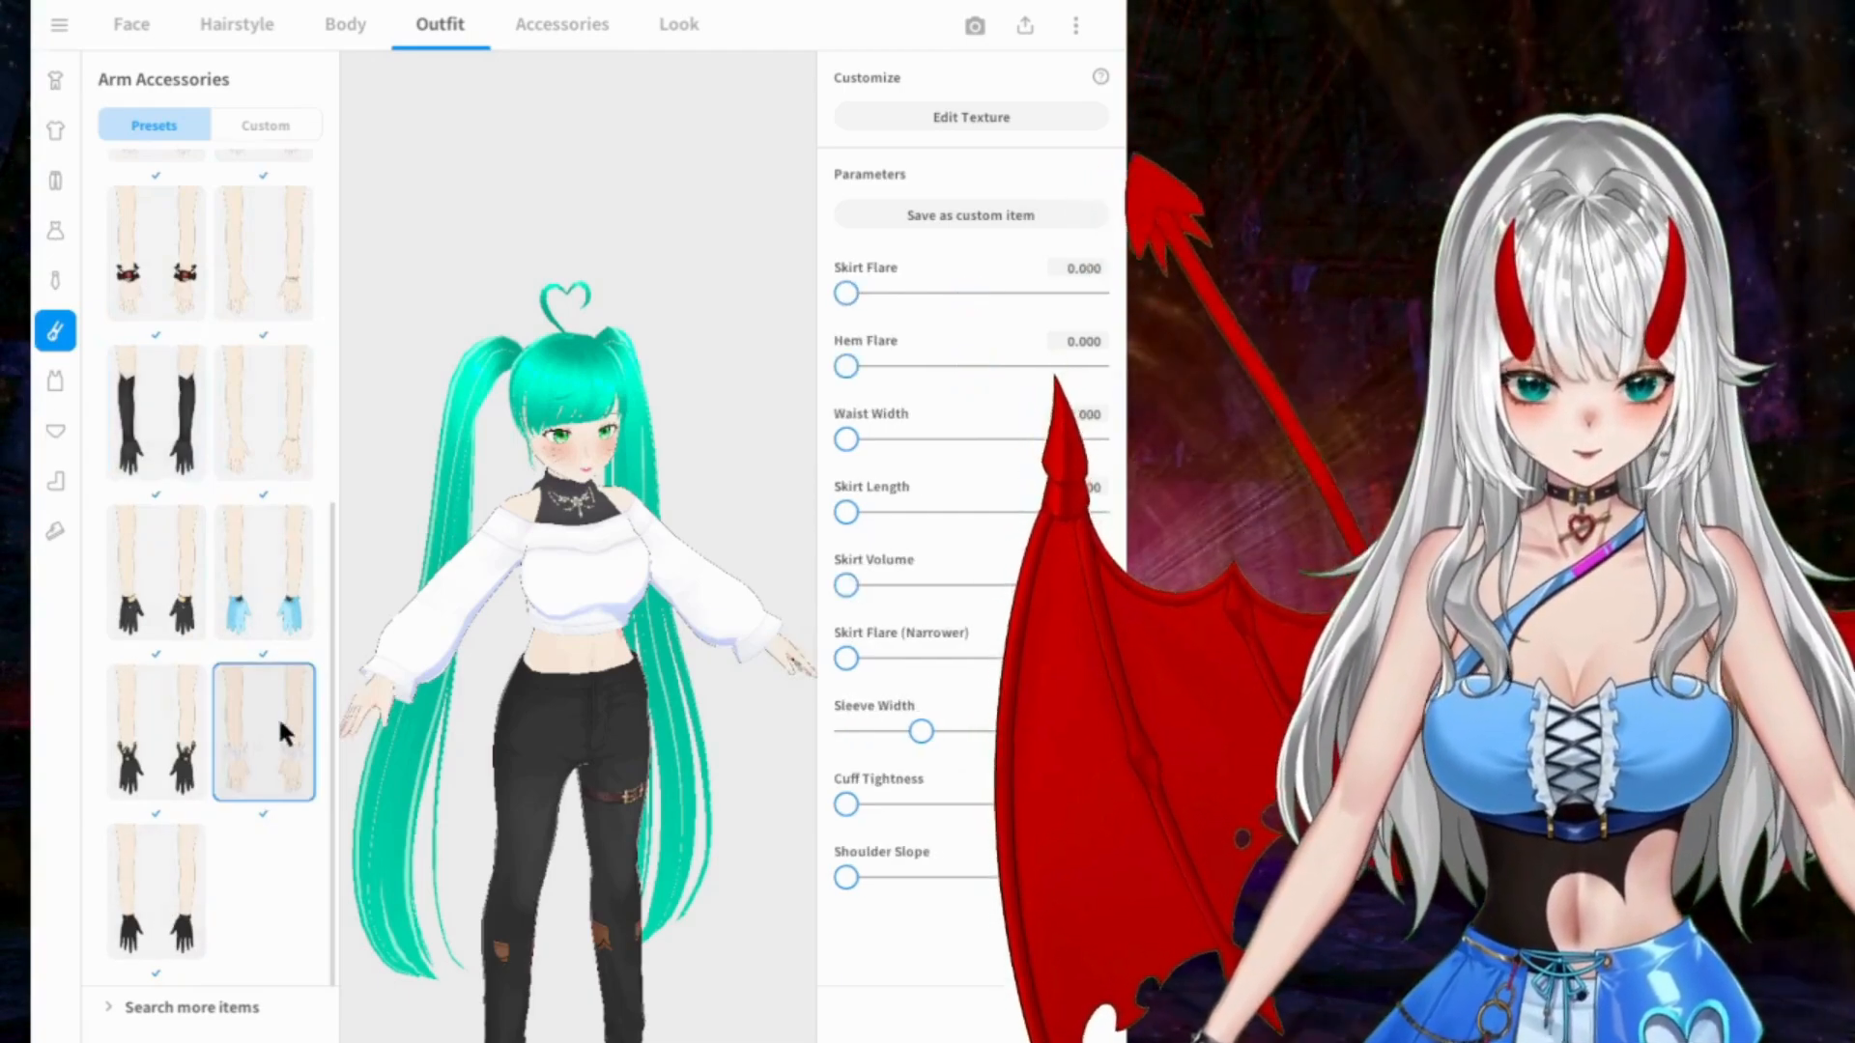
left_click(137, 881)
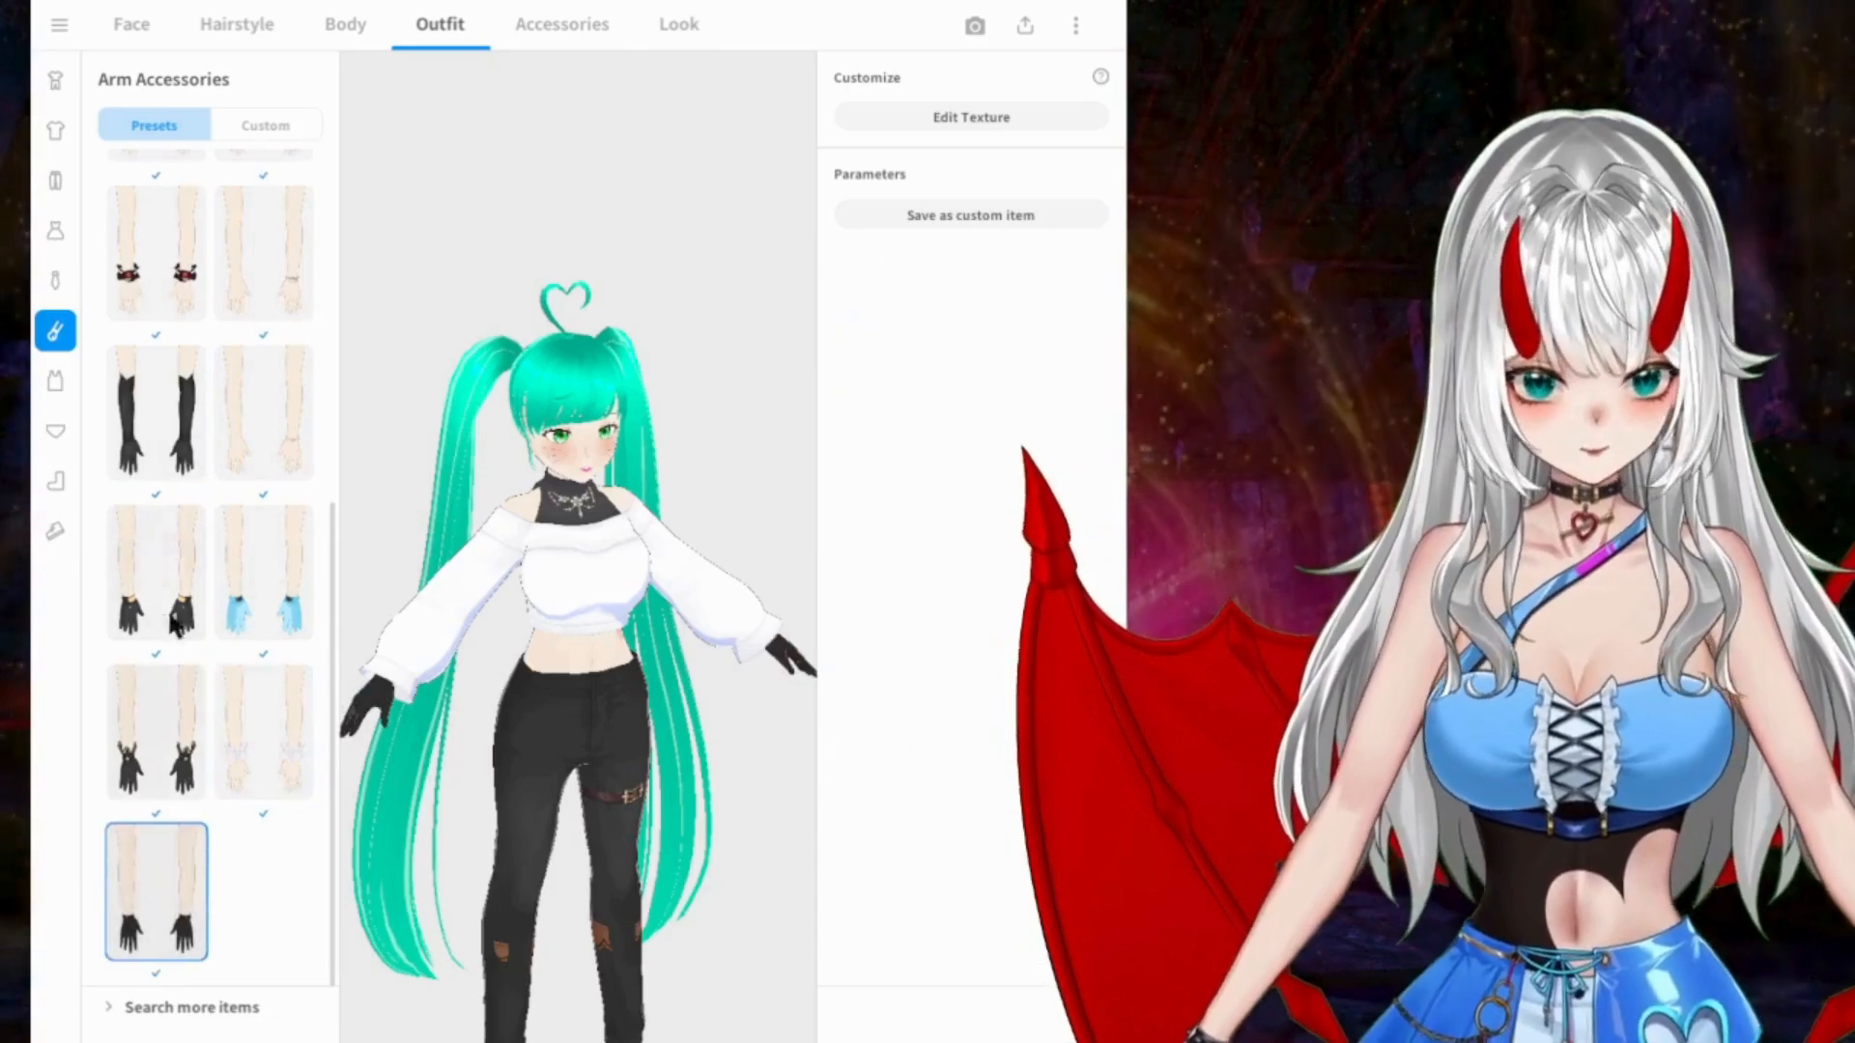
Step: Try the single-wrist bracelet beside the long black gloves and inspect both arms from the sides
left_click(246, 440)
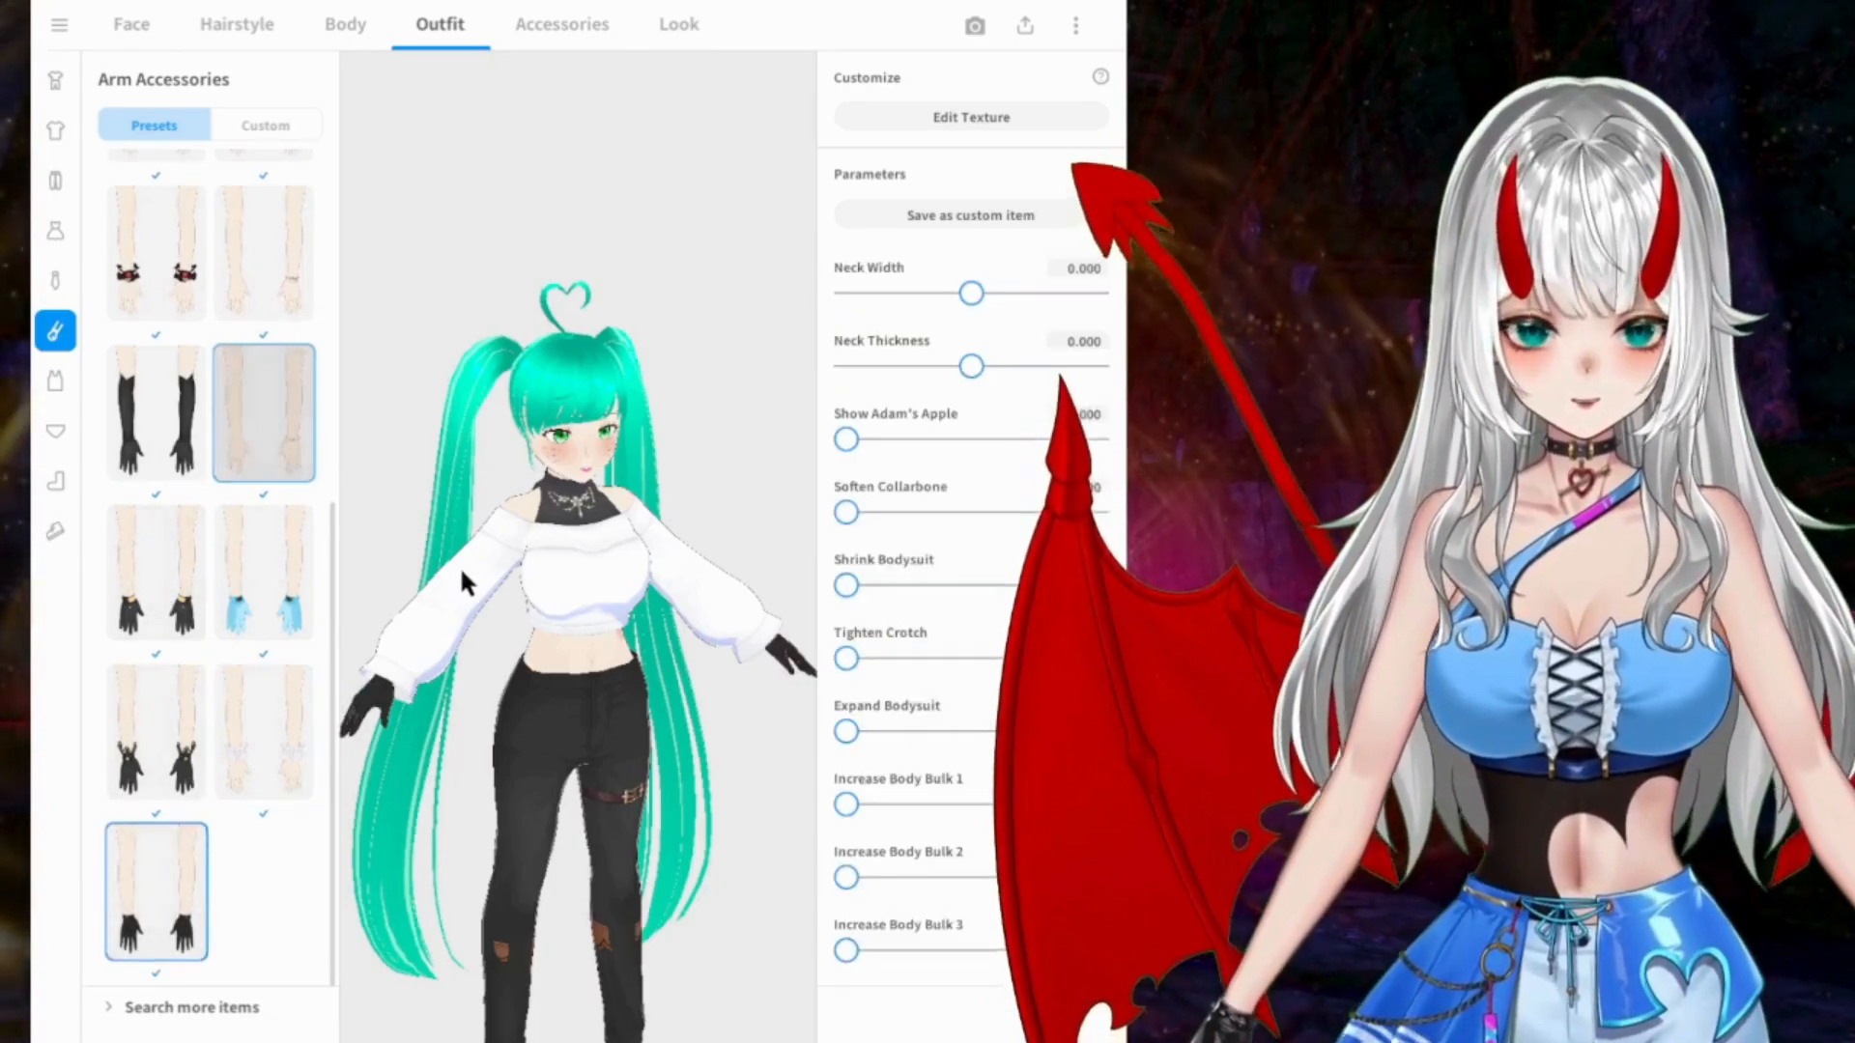
left_click_drag(460, 565, 520, 565)
scroll(543, 676, "up", 5)
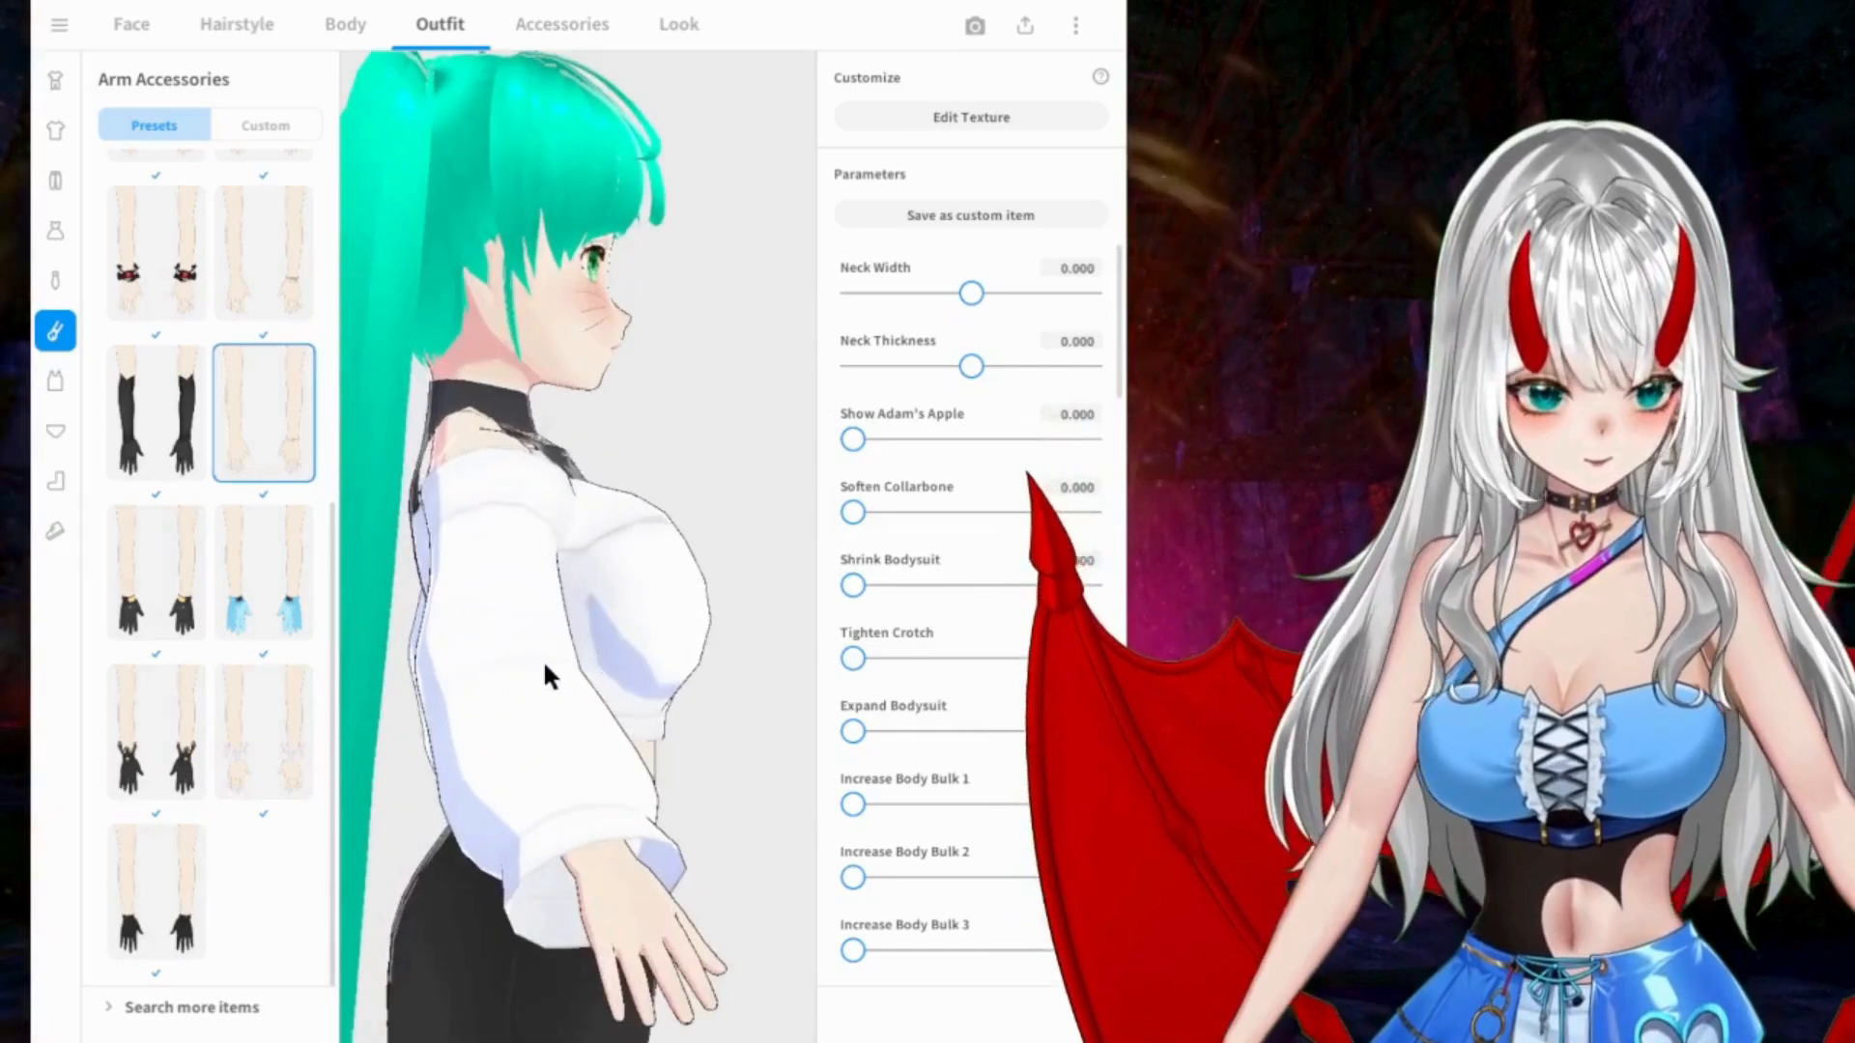
left_click_drag(704, 675, 368, 580)
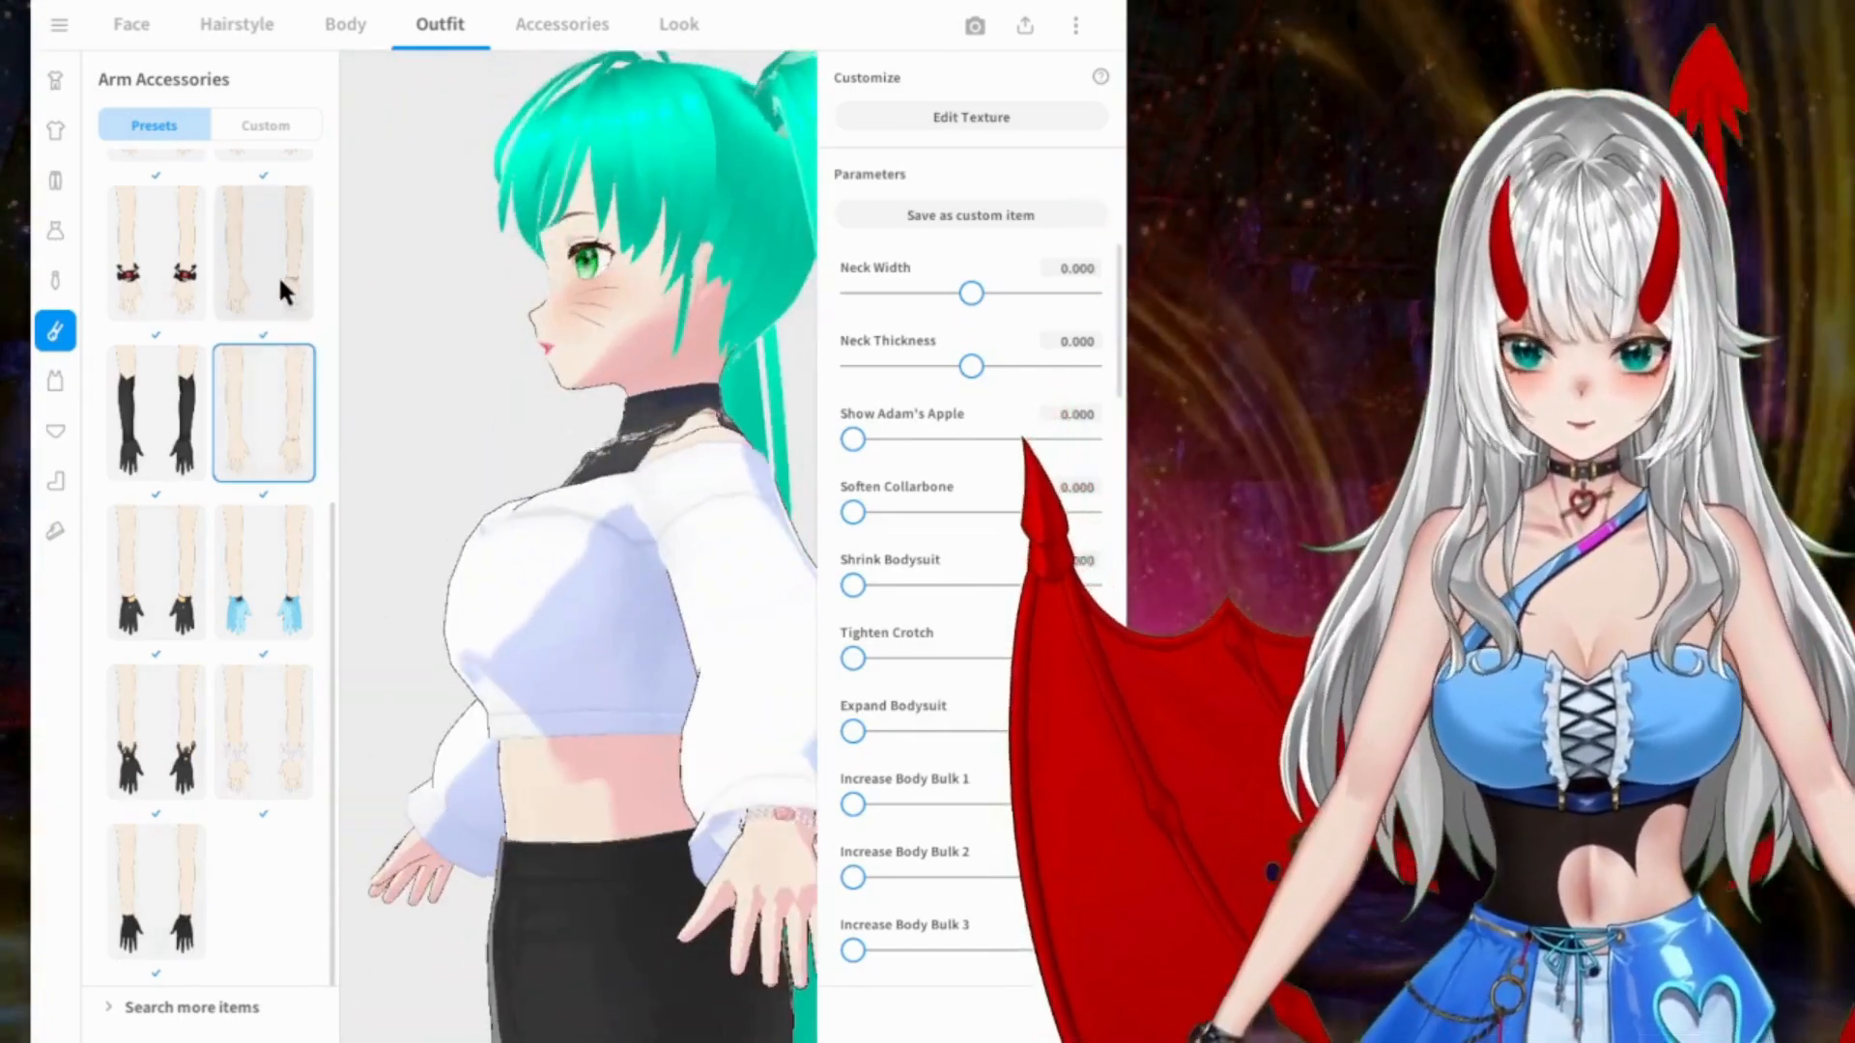
scroll(259, 309, "up", 3)
scroll(251, 386, "up", 1)
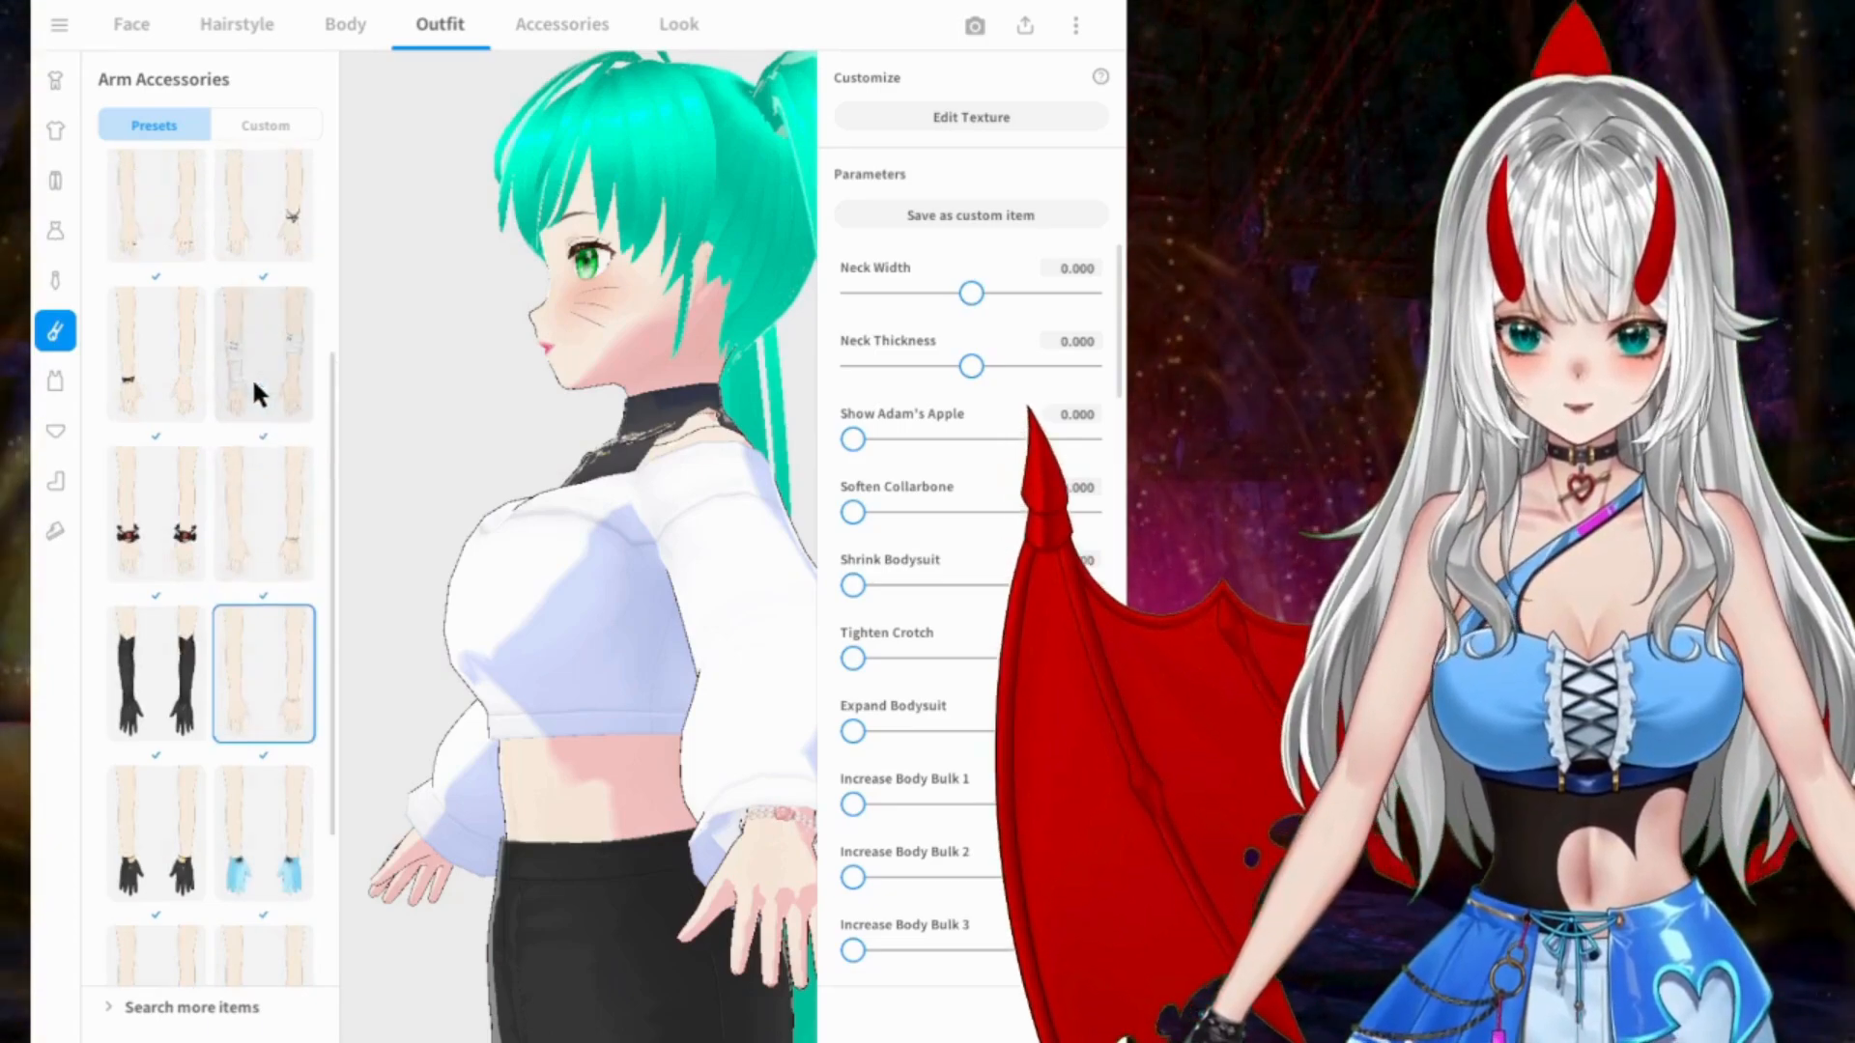
Step: Put on the thin bracelets worn on both wrists and inspect the model from several angles
left_click(202, 256)
left_click_drag(605, 572, 698, 582)
scroll(693, 580, "down", 5)
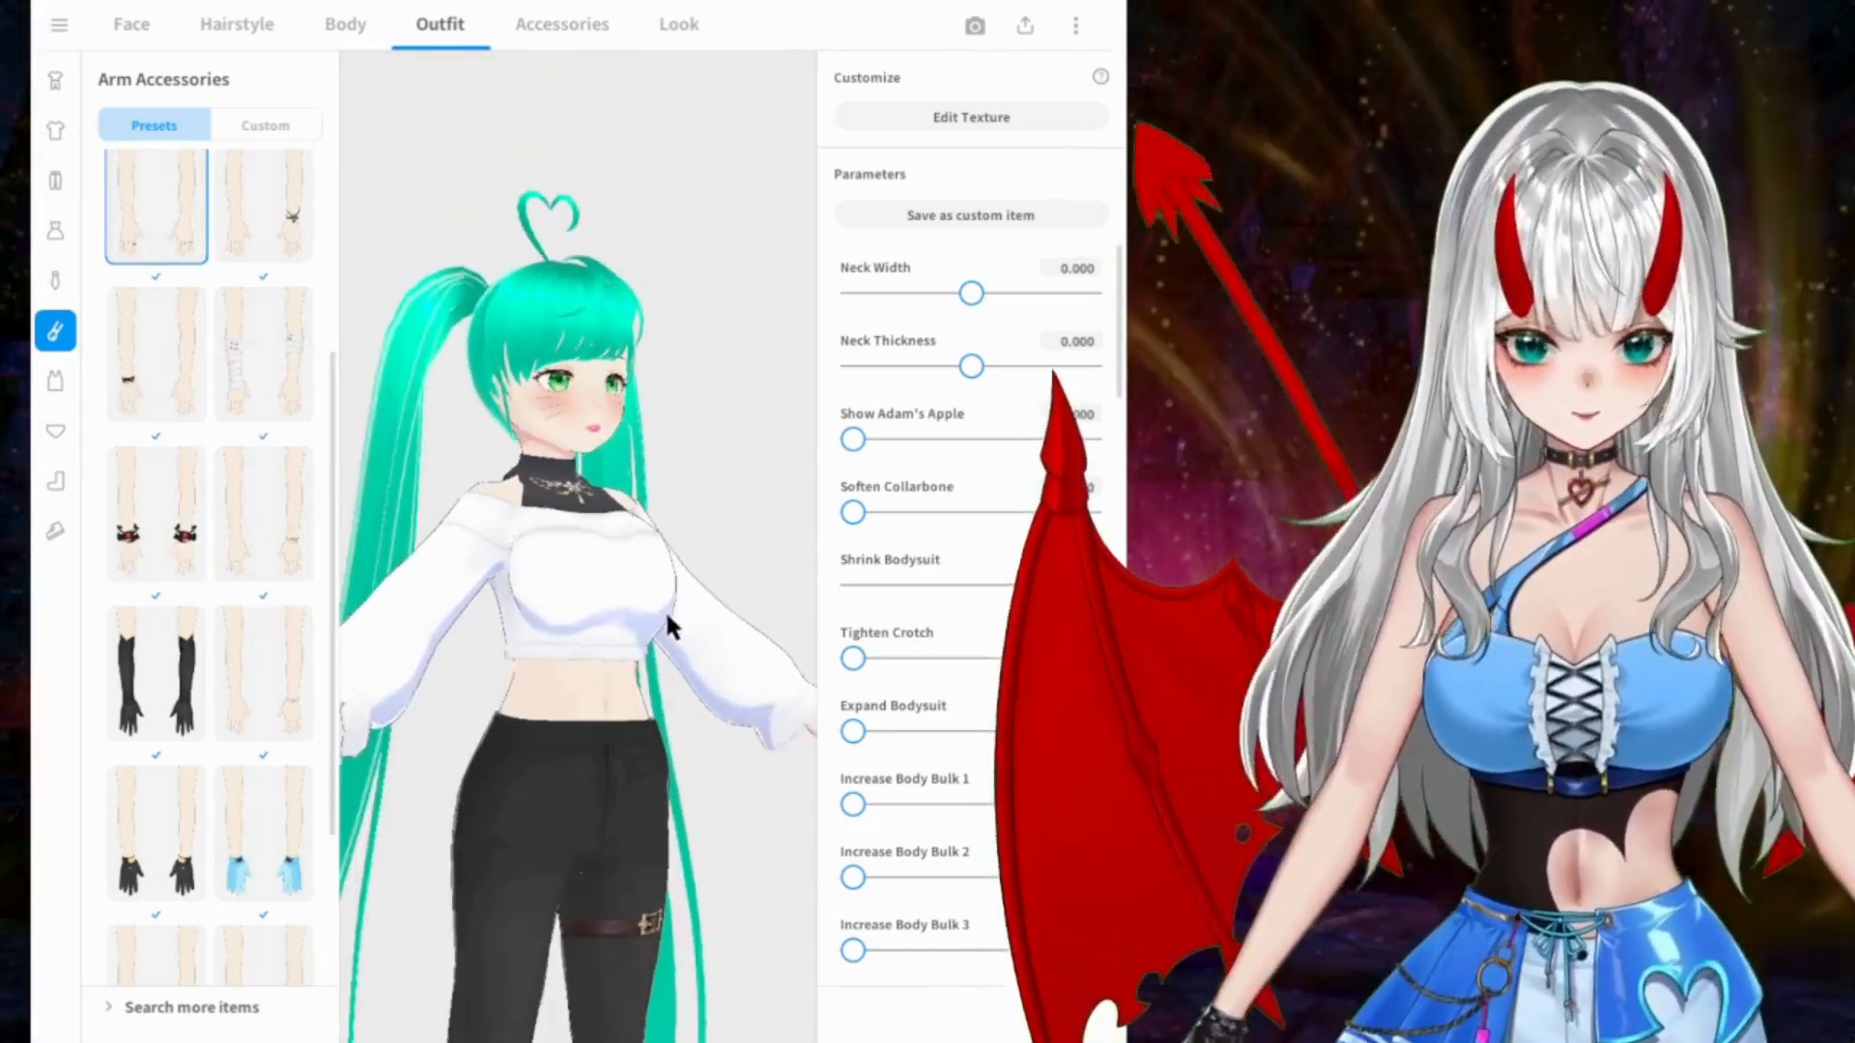
right_click_drag(662, 617, 614, 630)
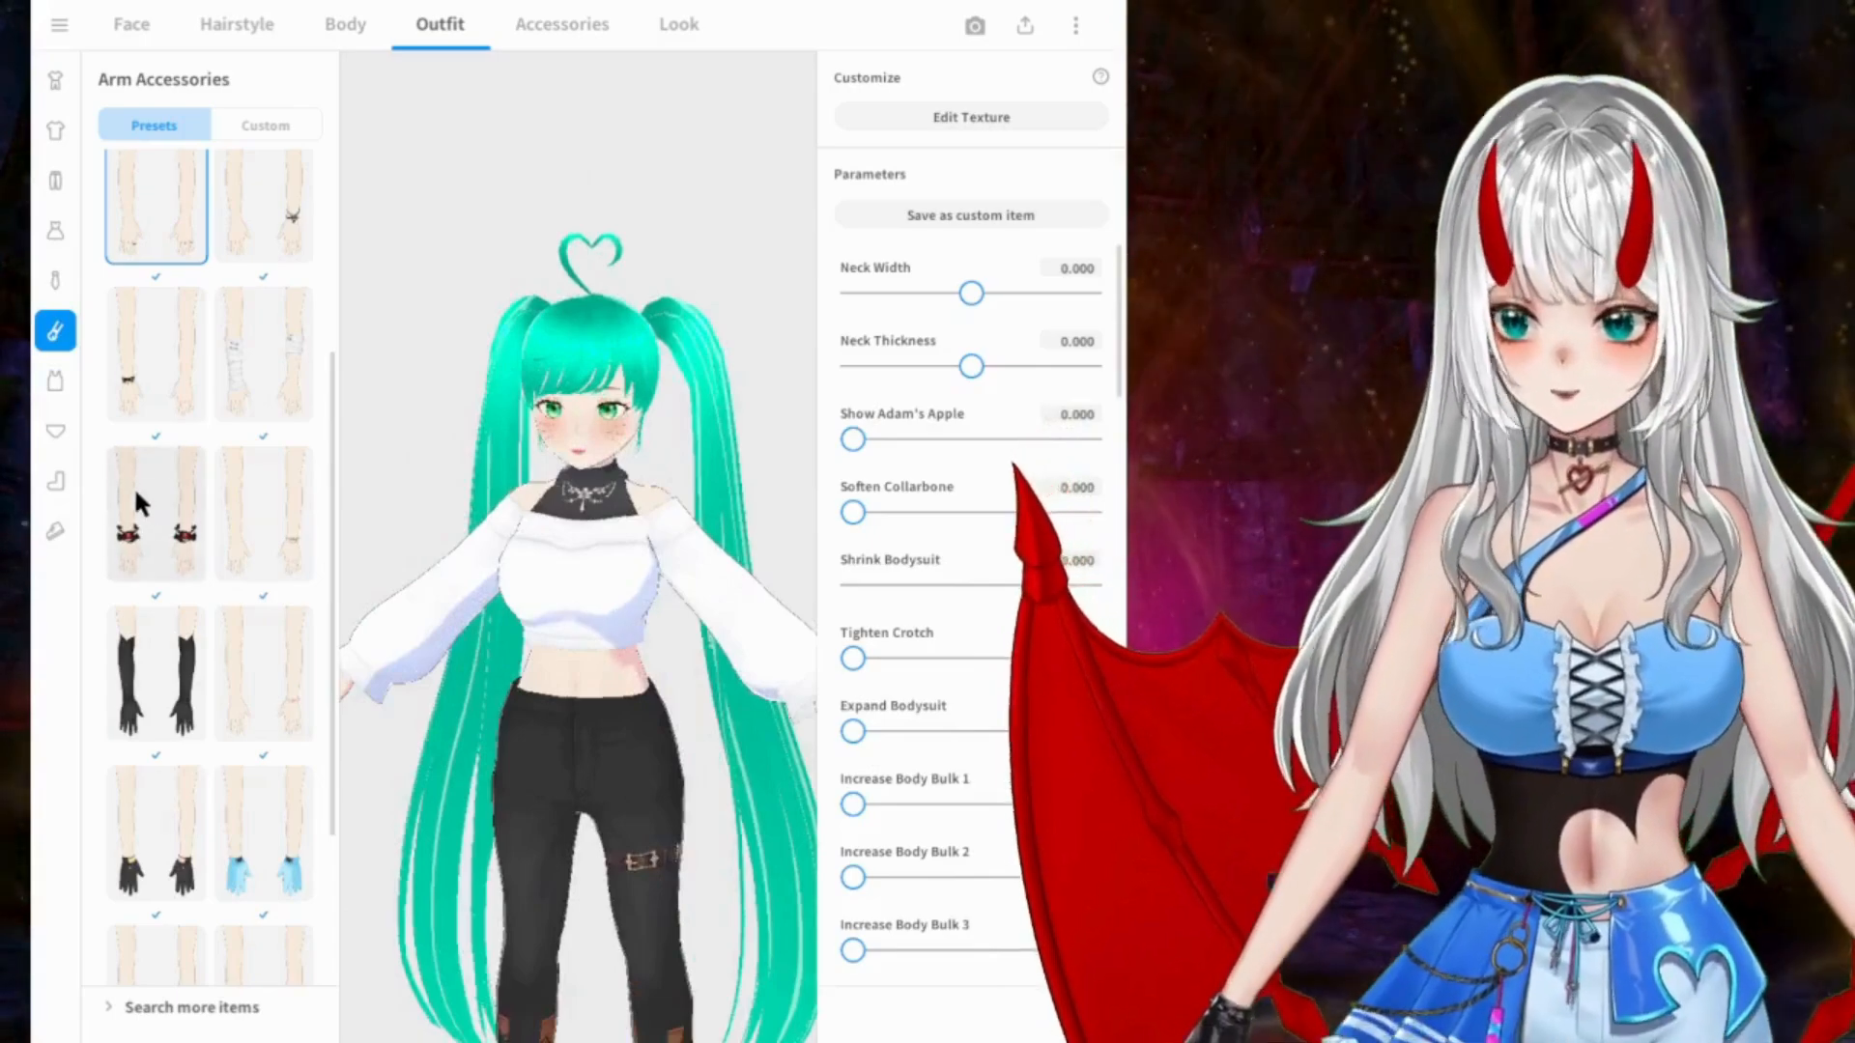
Step: Go to the preset inner tops and put on the black bra at the start of the list
left_click(58, 383)
left_click(153, 231)
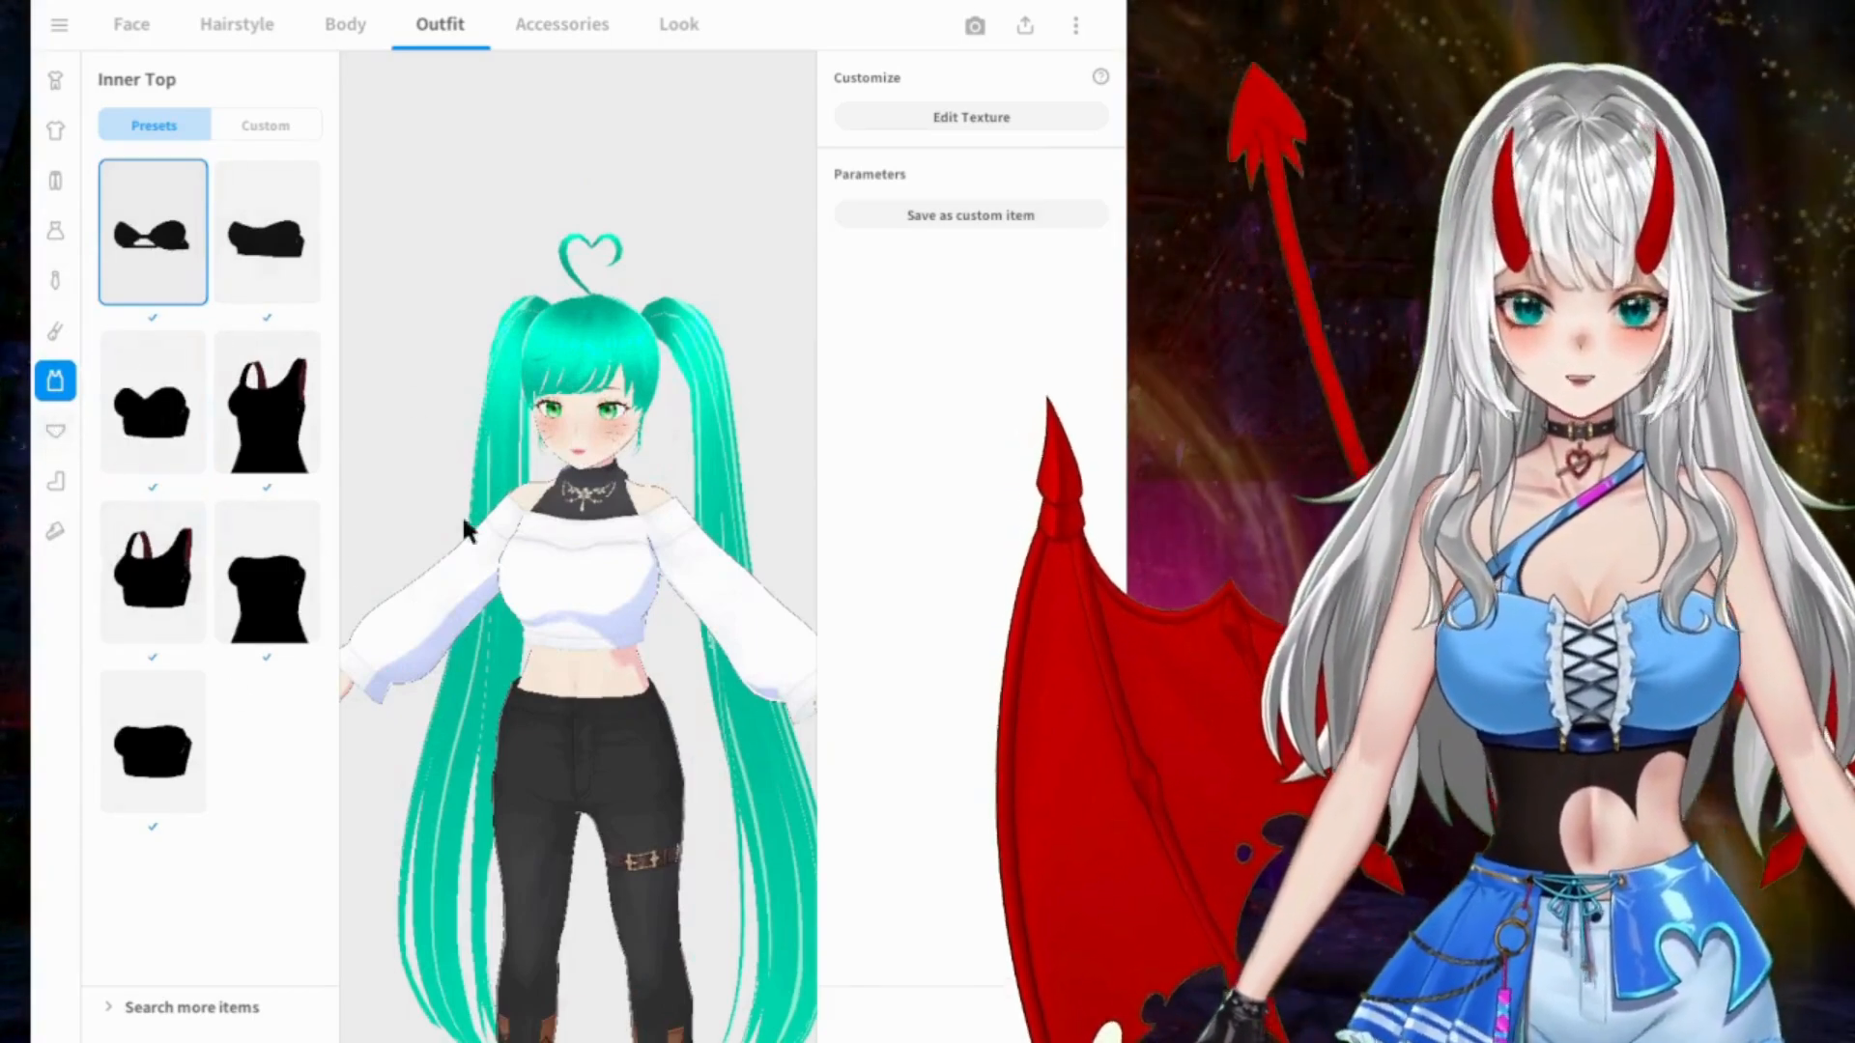
Step: Look at the preset inner bottoms, then browse the preset socks and choose the plain sheer white stockings
left_click(50, 432)
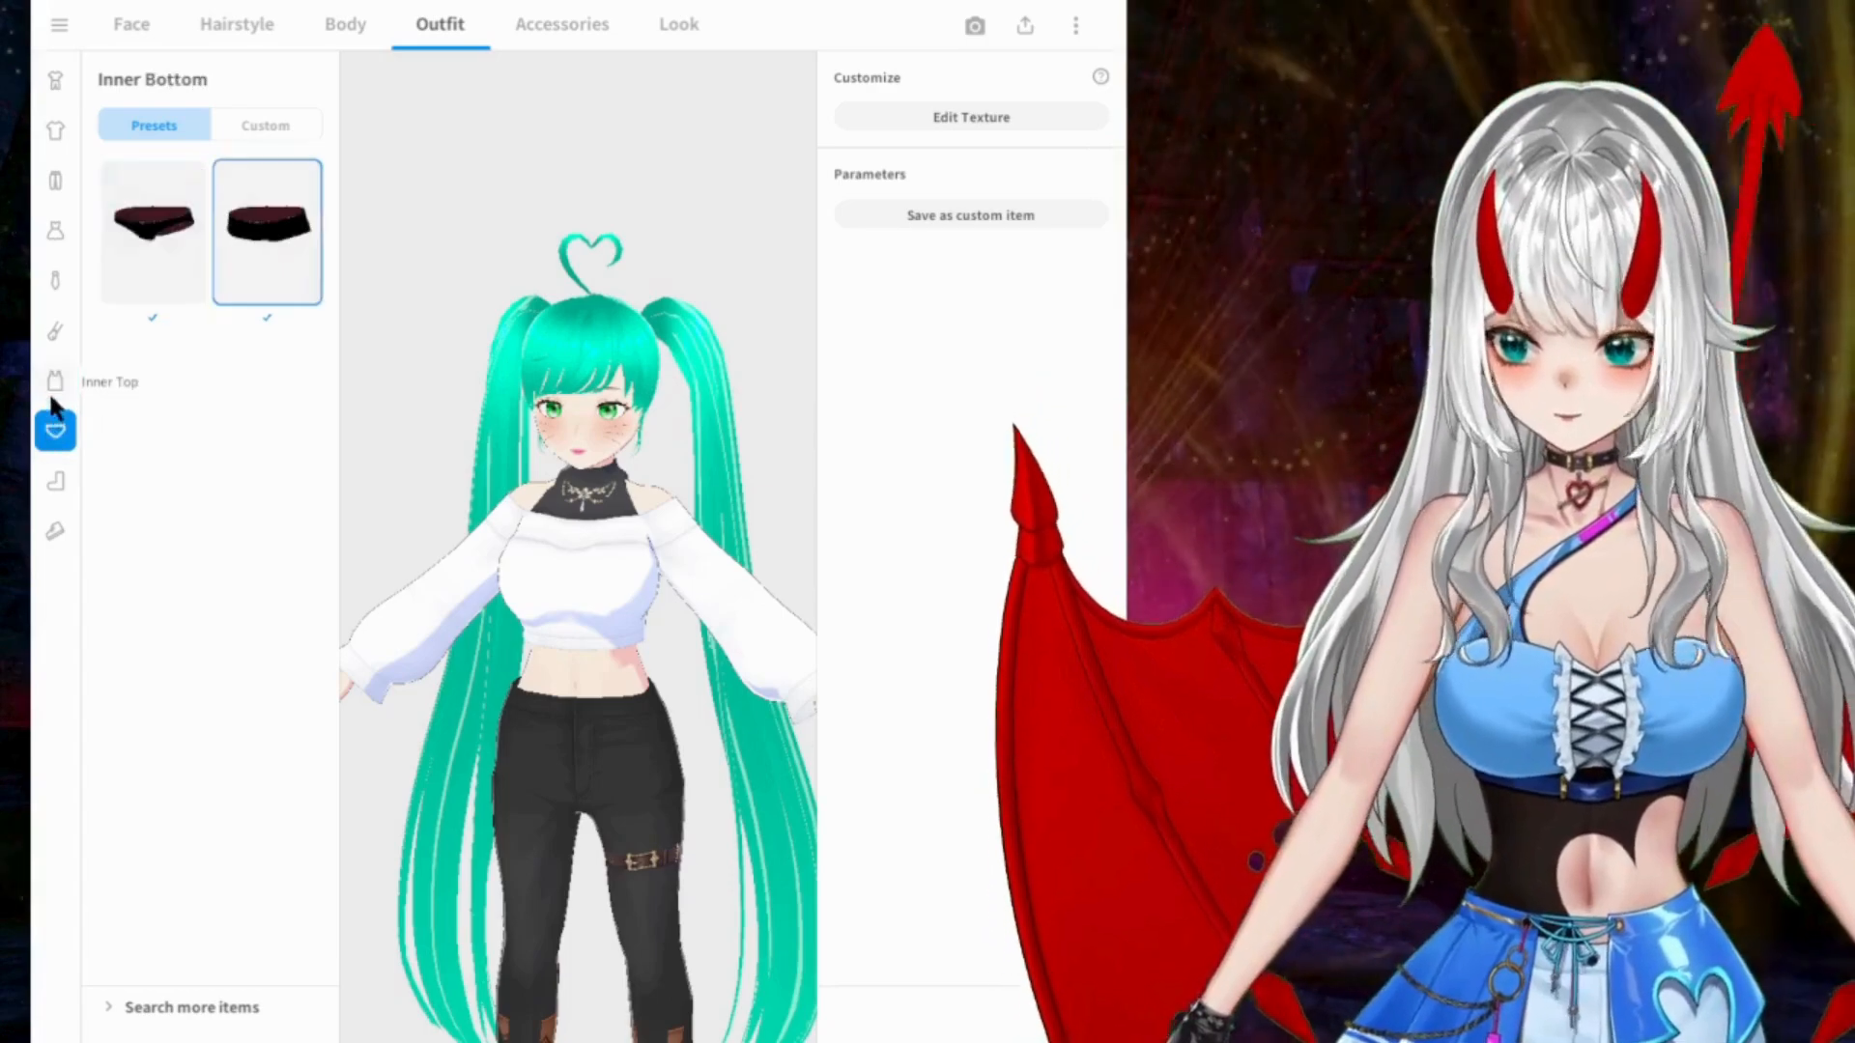
left_click(42, 475)
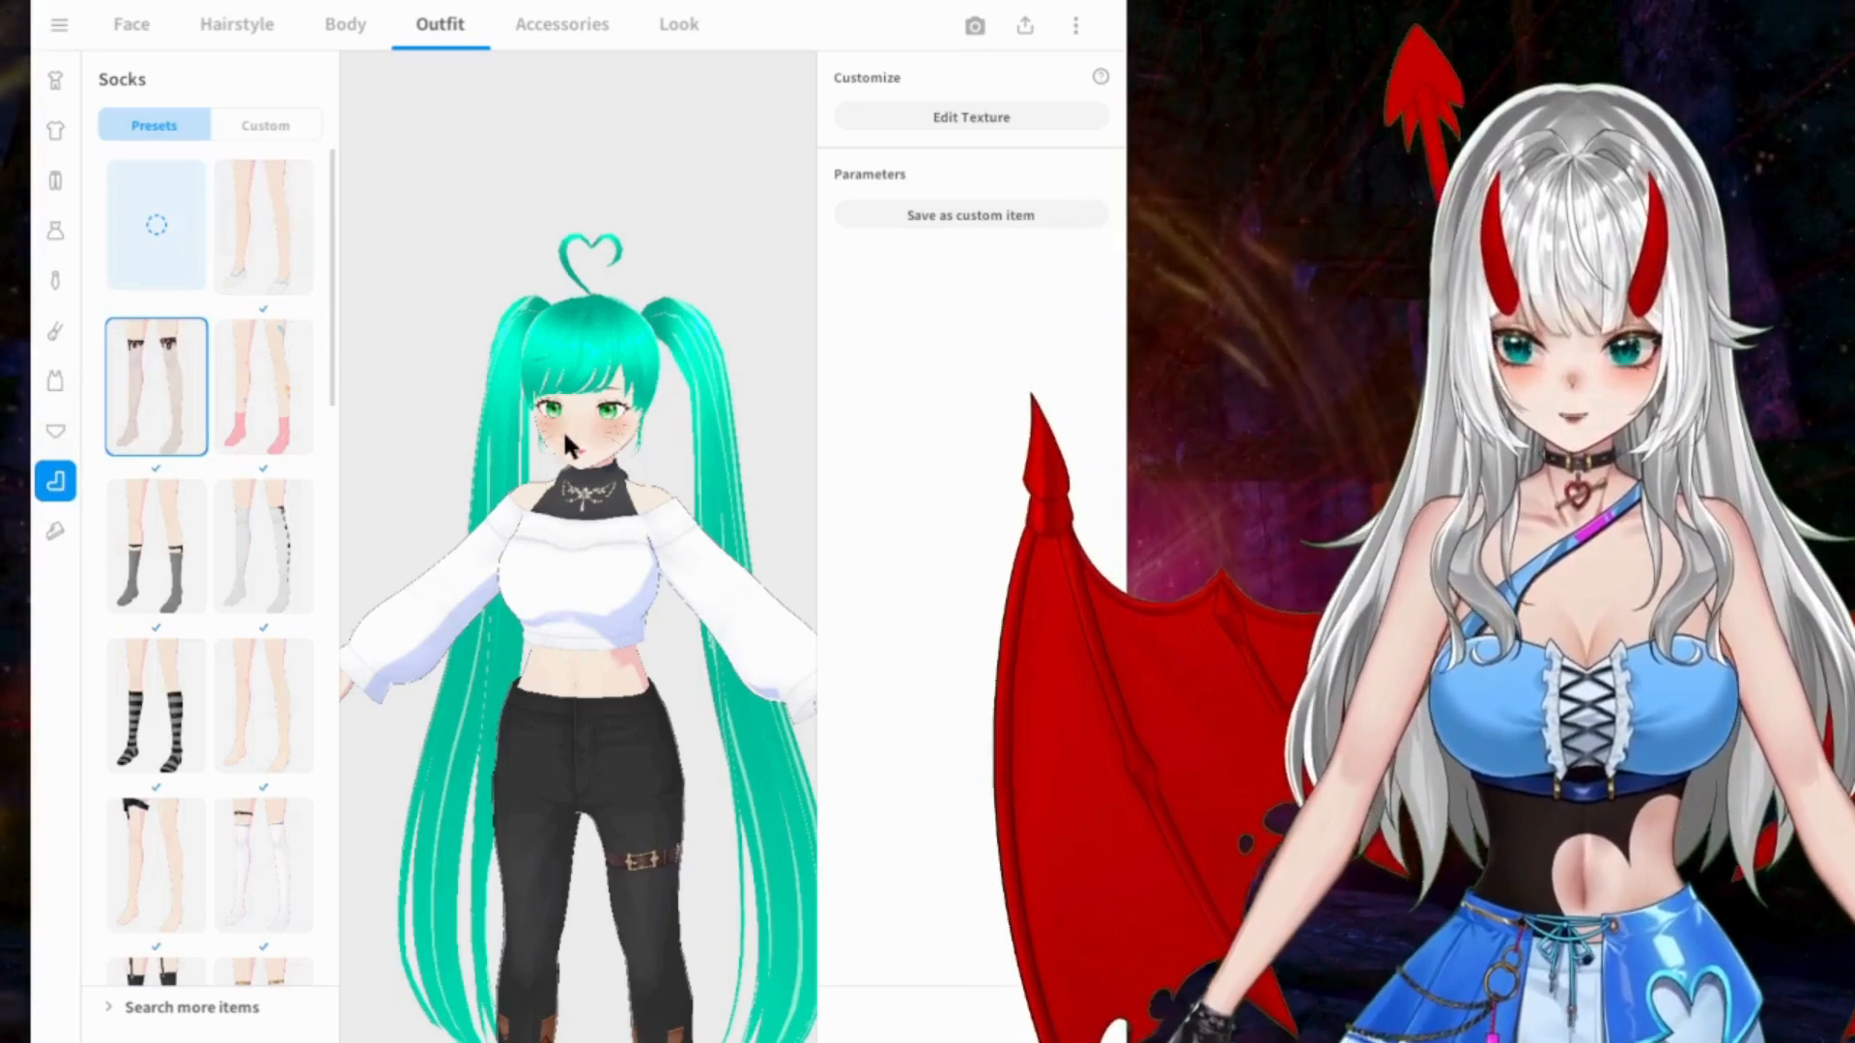
scroll(556, 411, "down", 2)
middle_click_drag(549, 688, 580, 411)
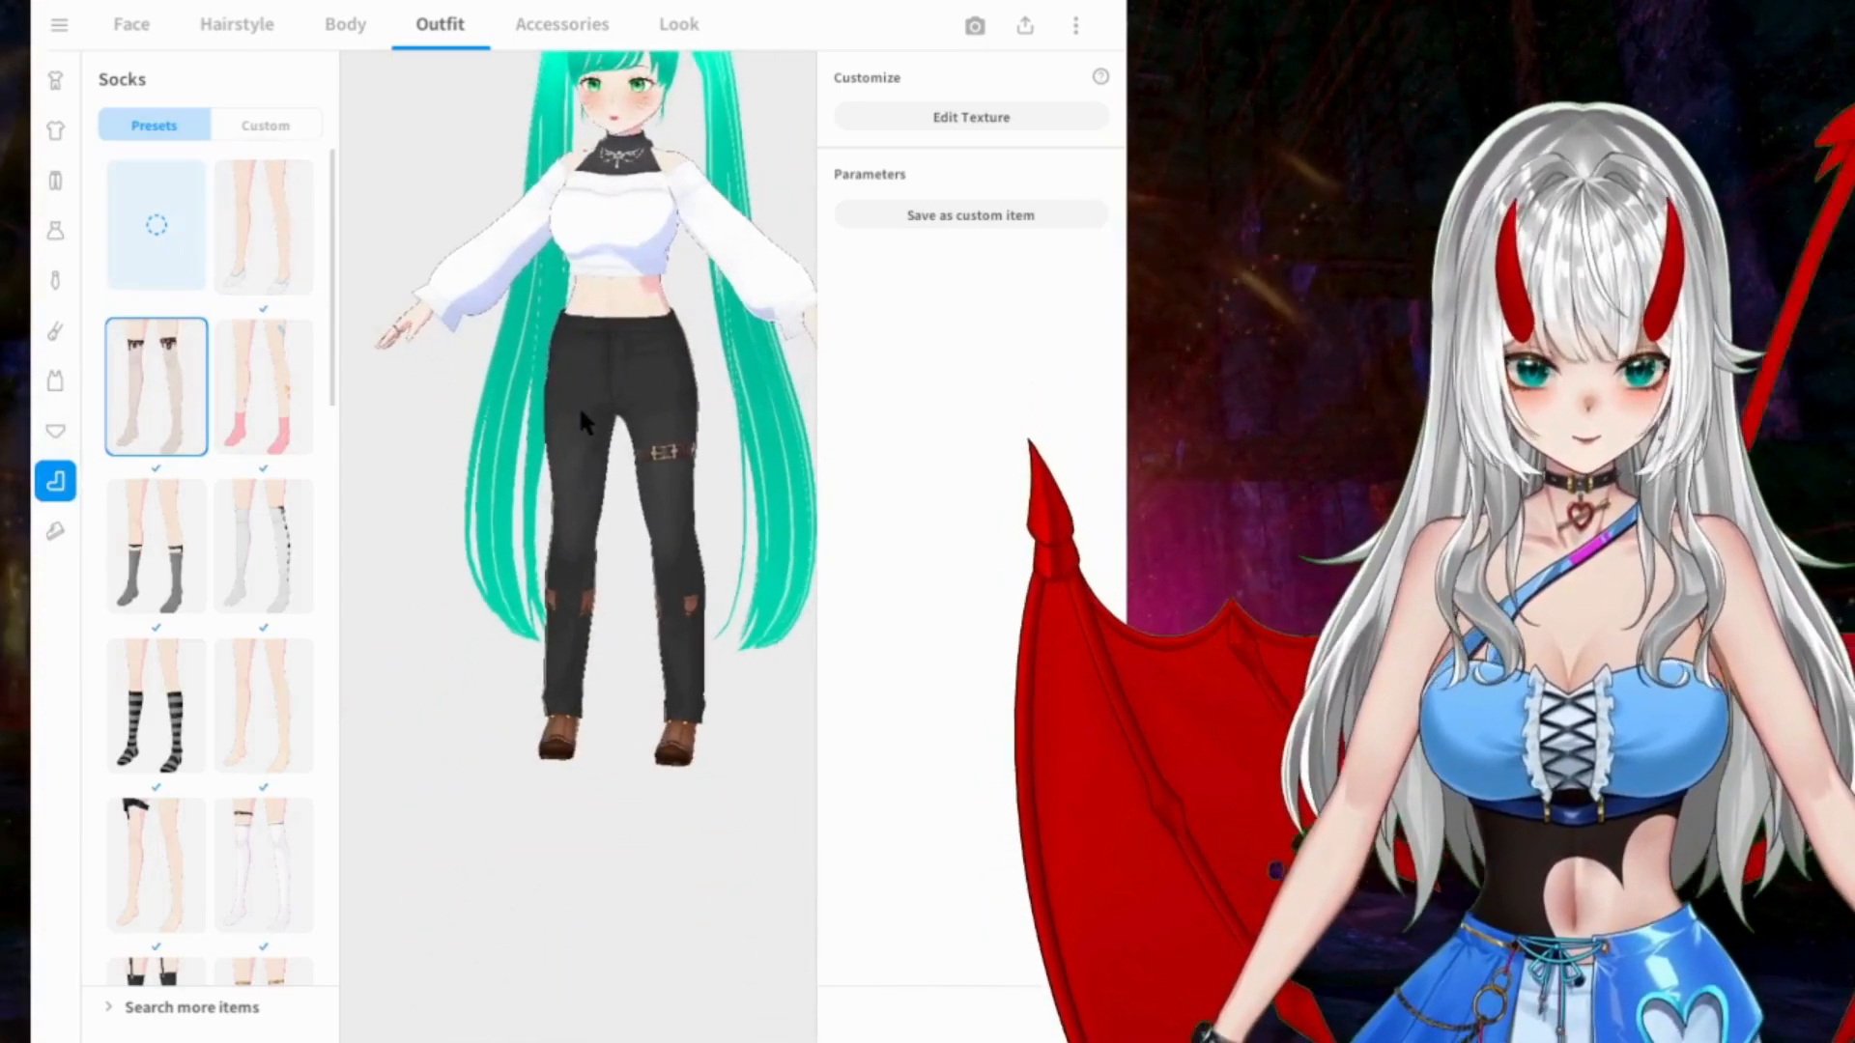
scroll(271, 592, "down", 5)
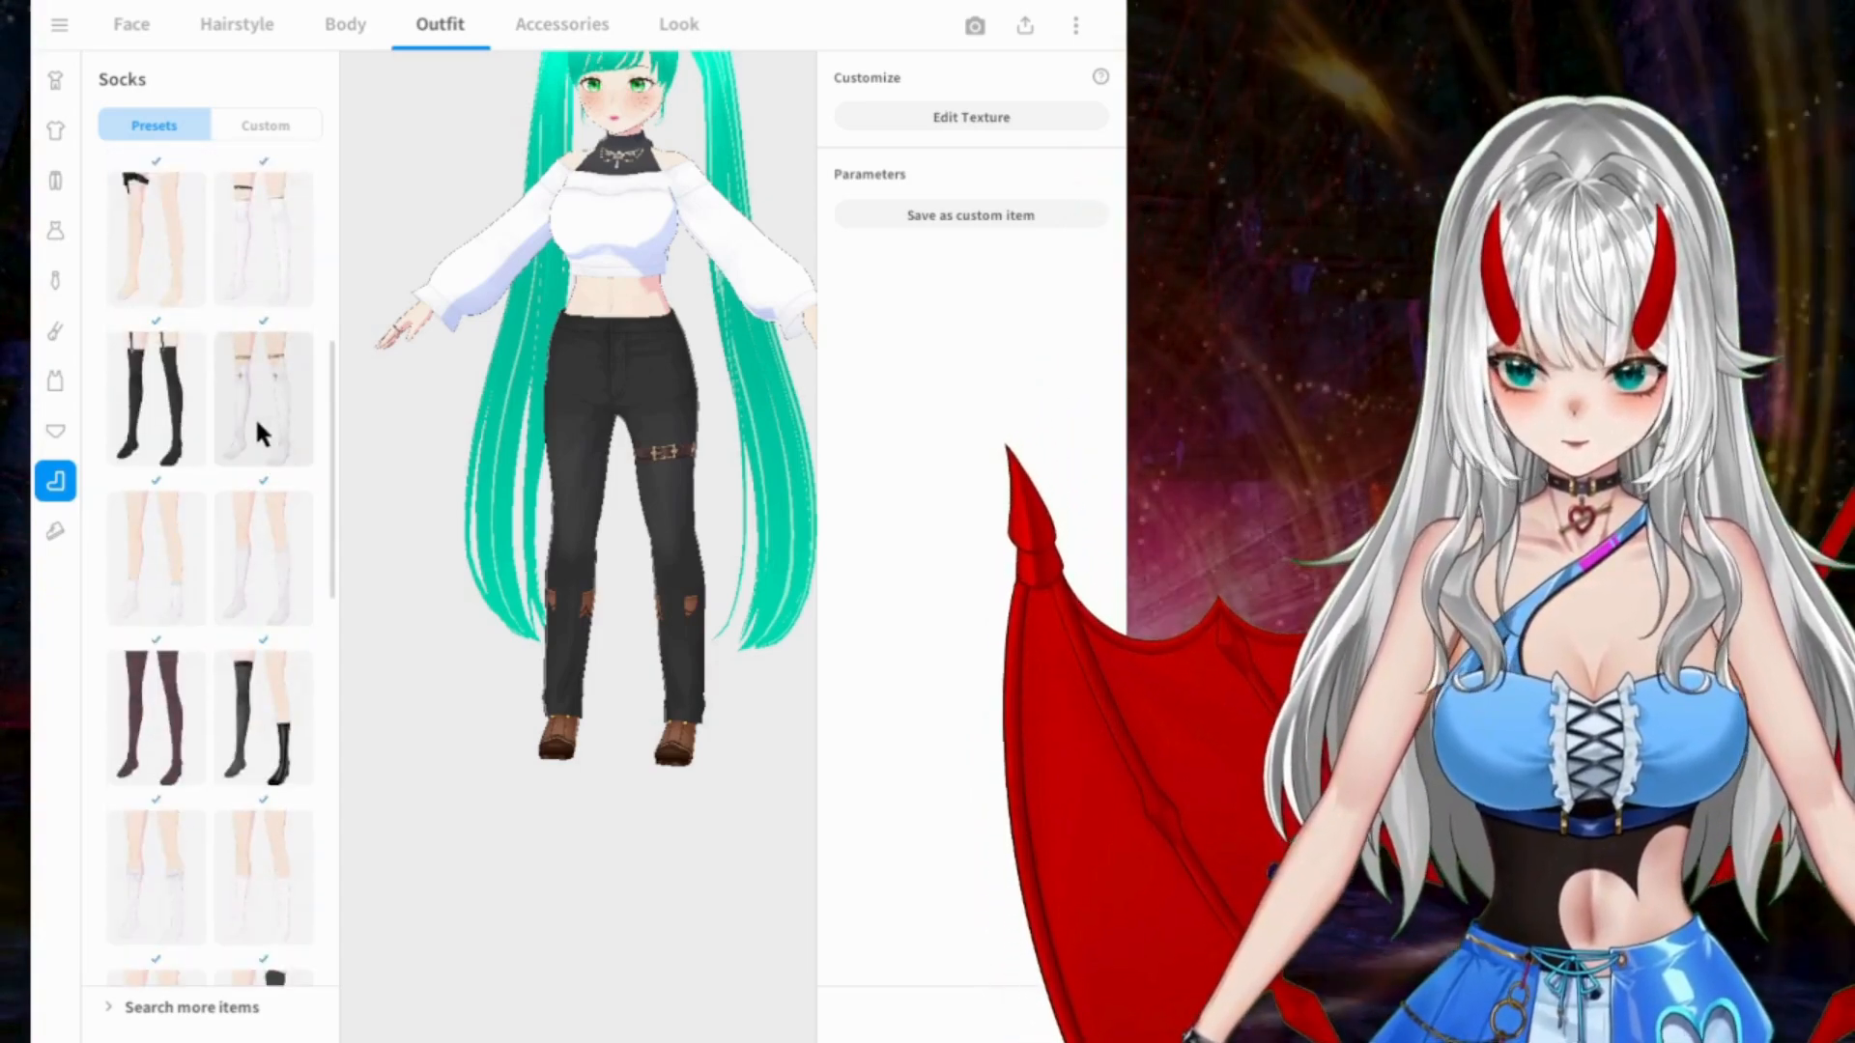
left_click(257, 425)
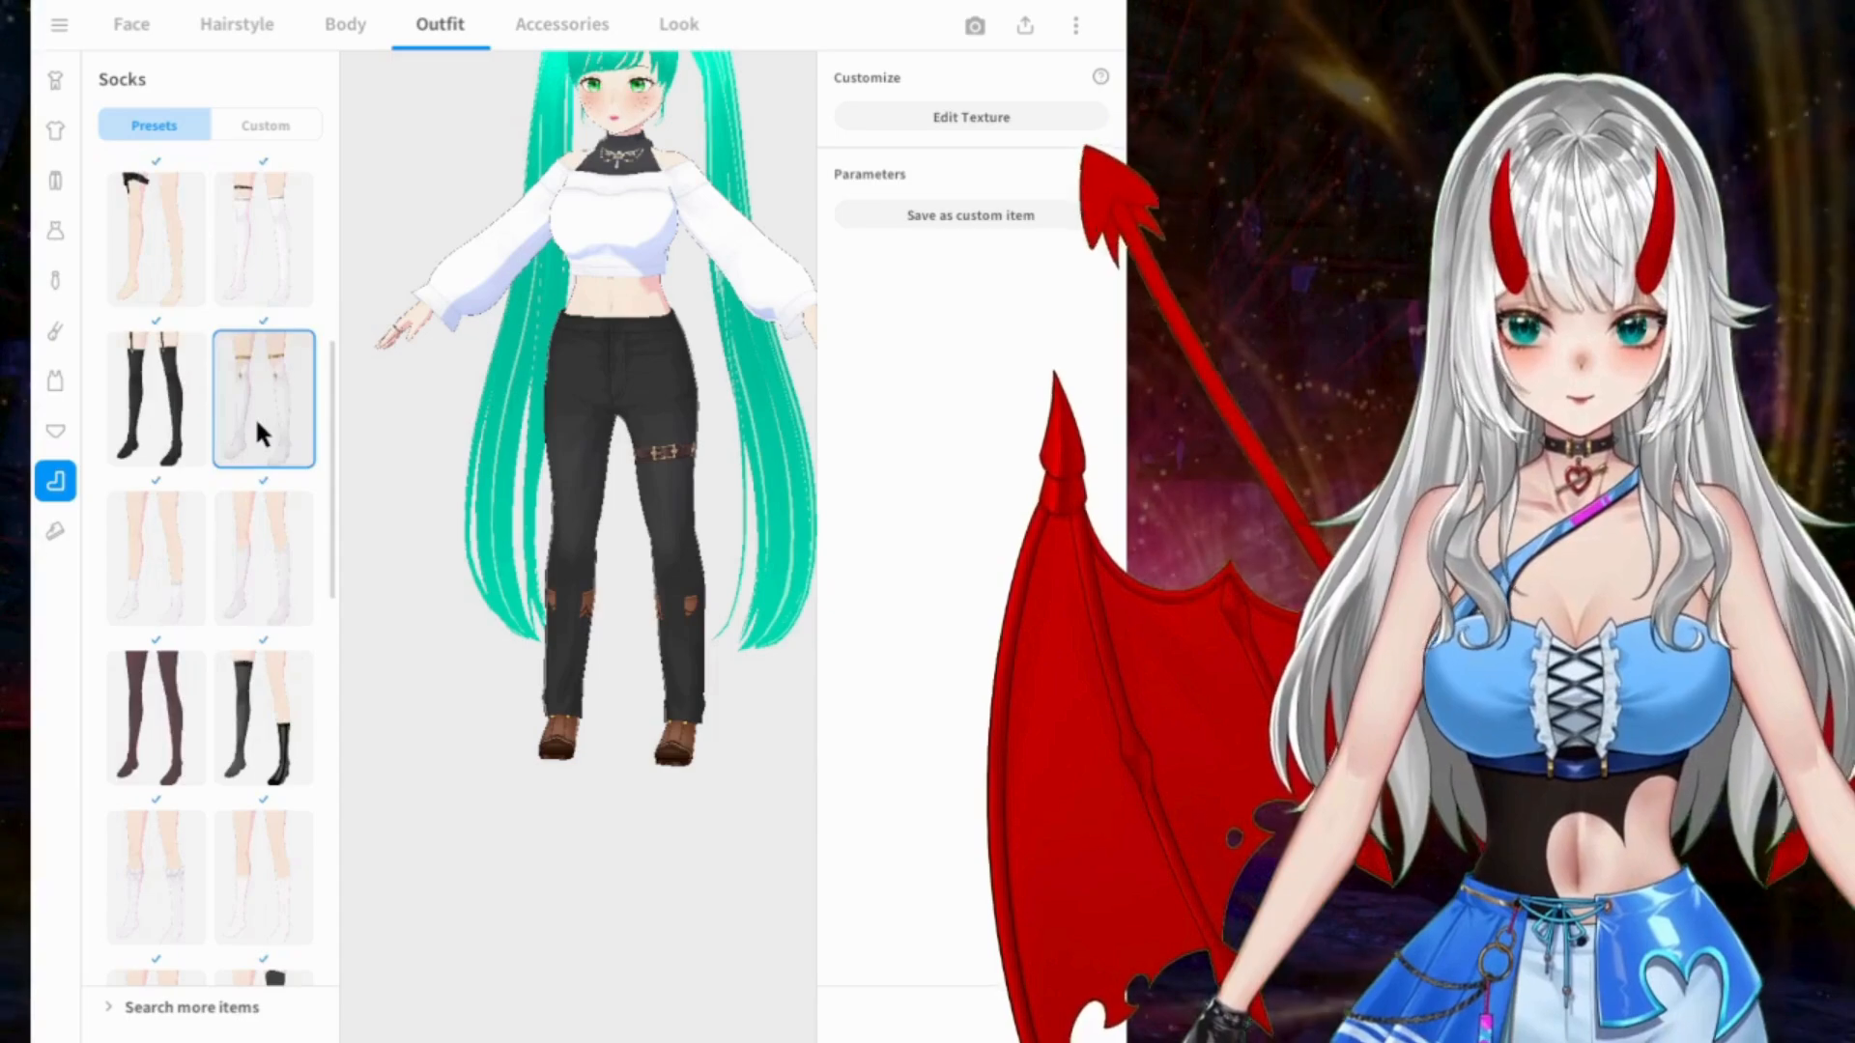
left_click(226, 521)
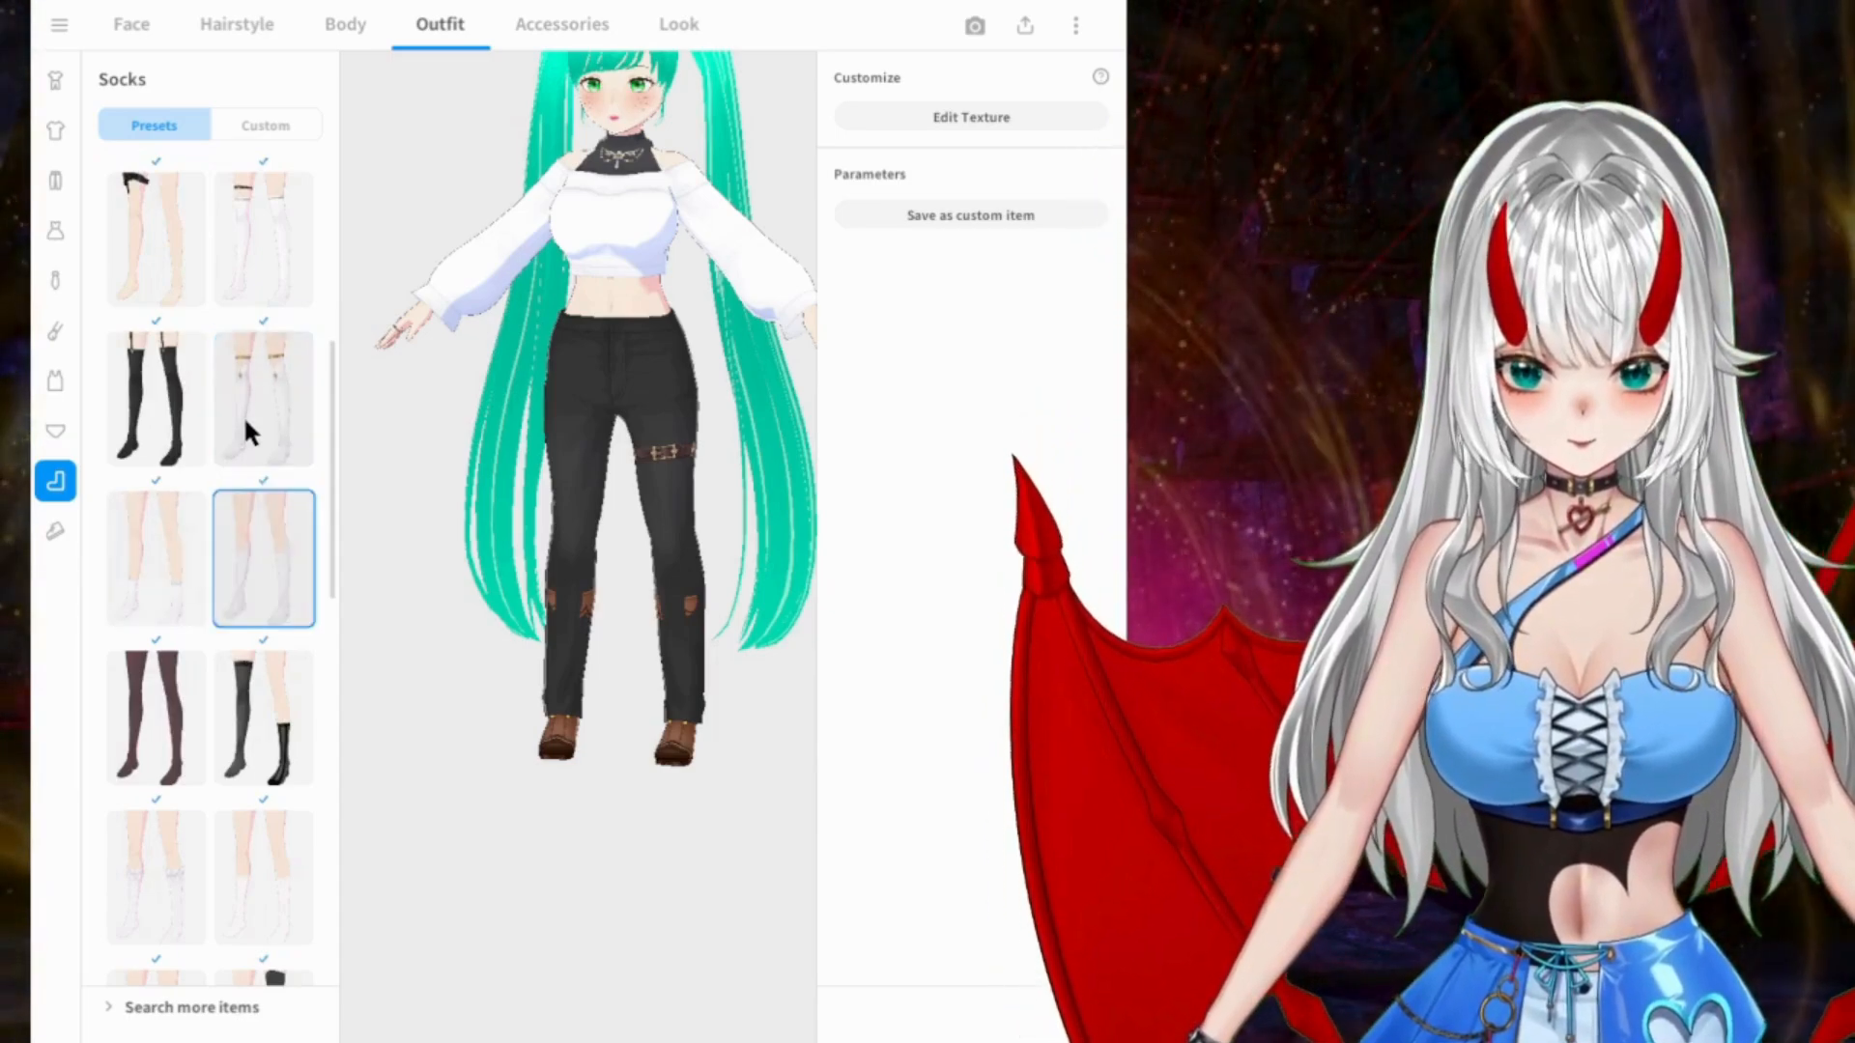
scroll(251, 454, "down", 7)
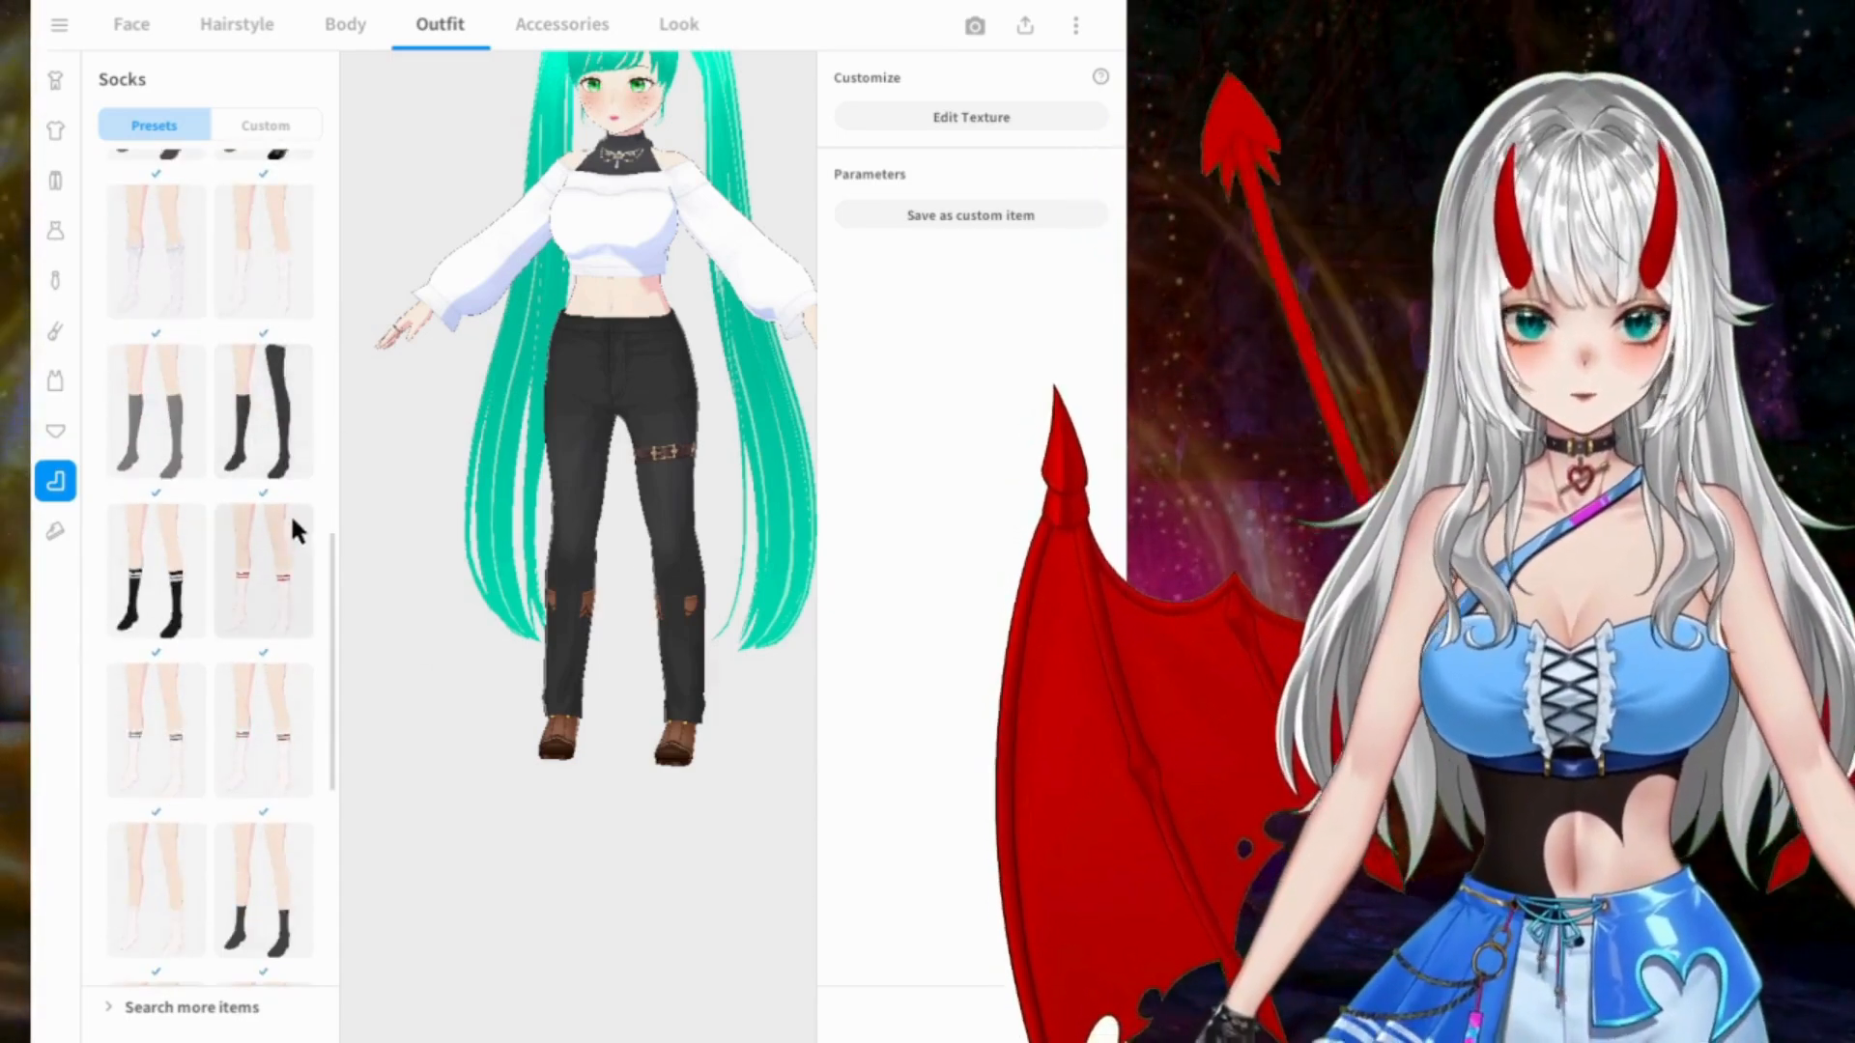
scroll(292, 516, "down", 4)
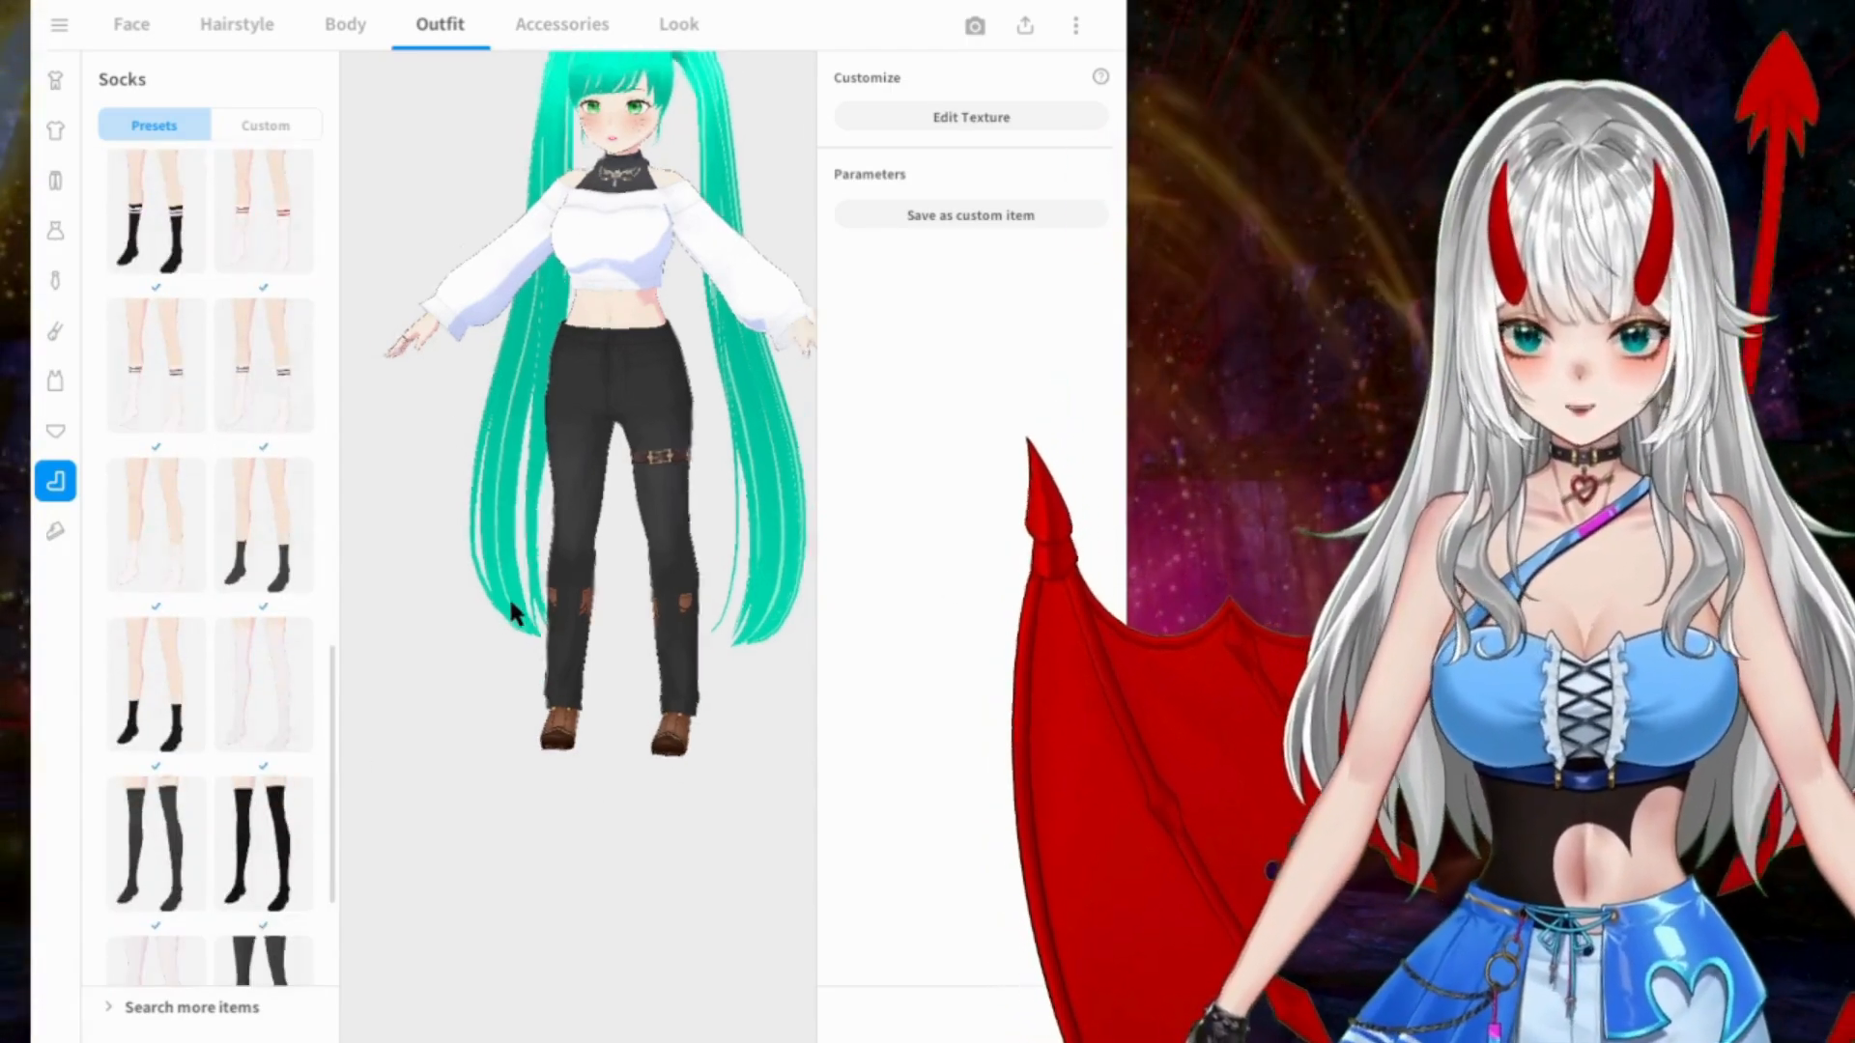
Step: Go to the preset shoes and try the plain white slip-ons, the tall white boots and the plain white sneakers
left_click(64, 530)
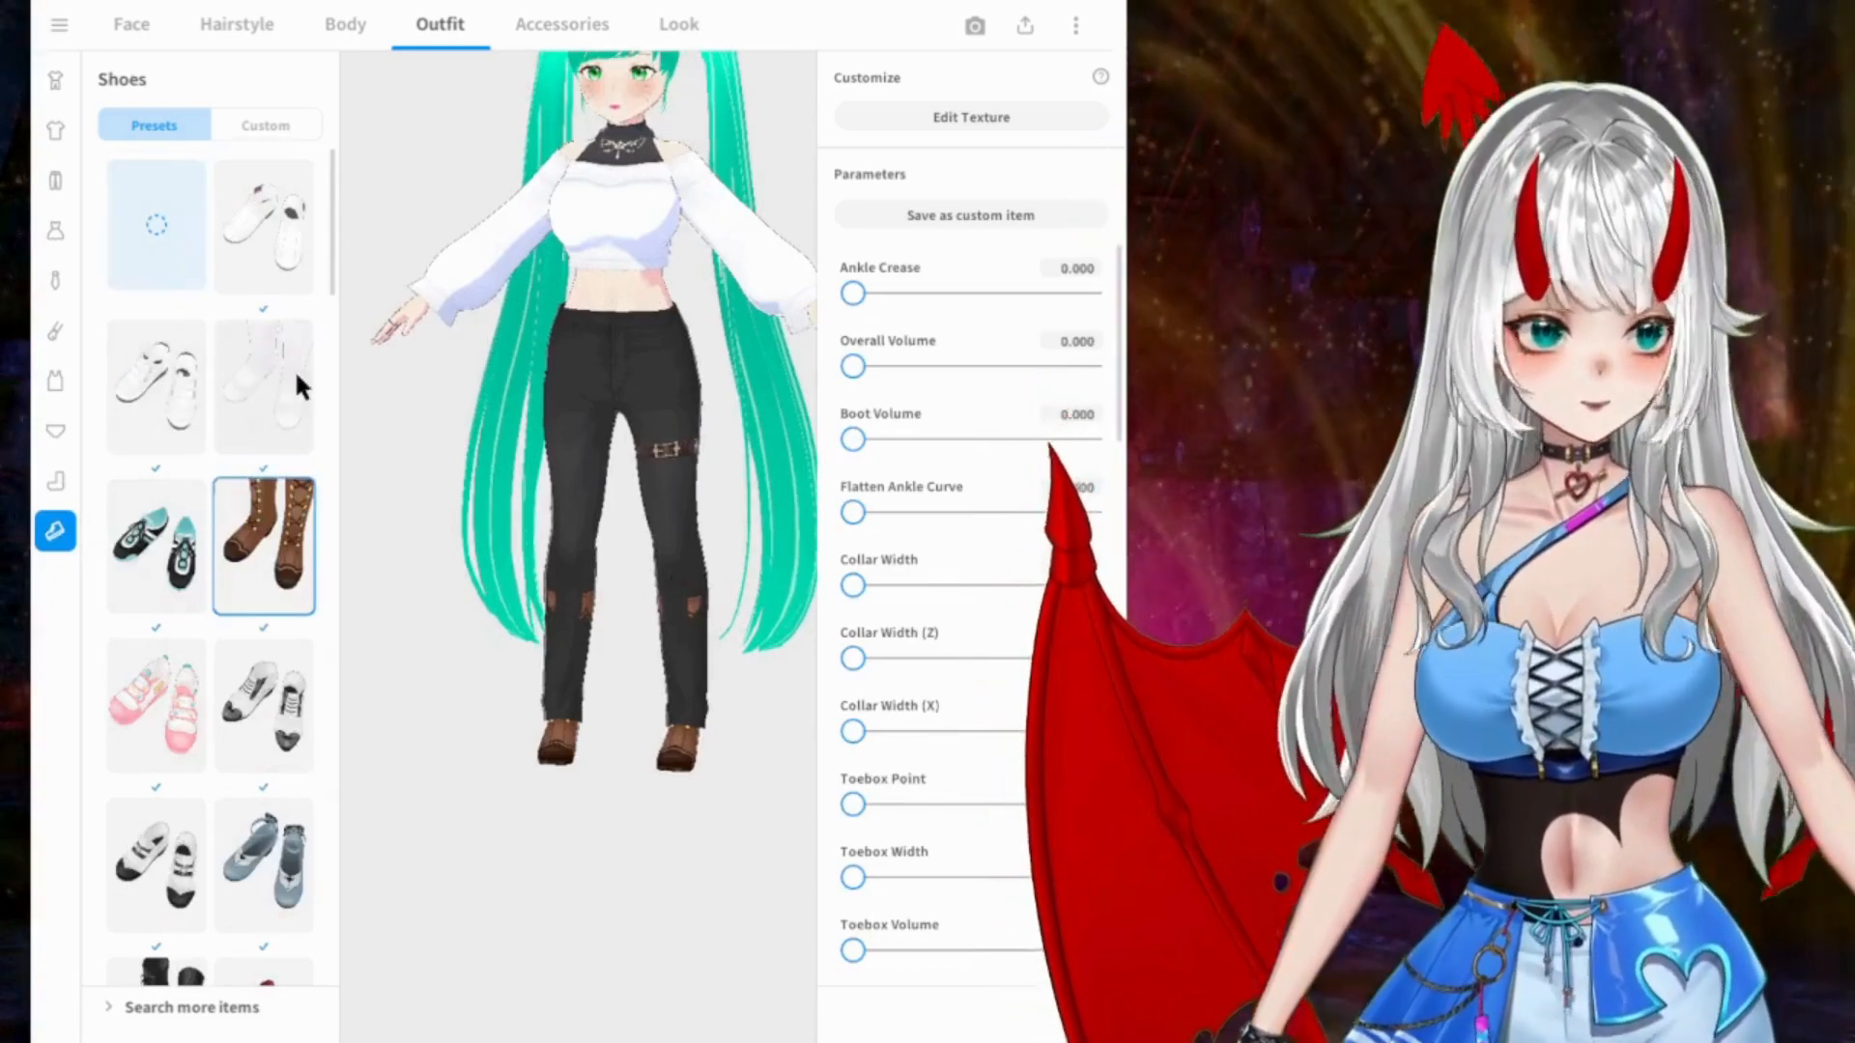
left_click(245, 239)
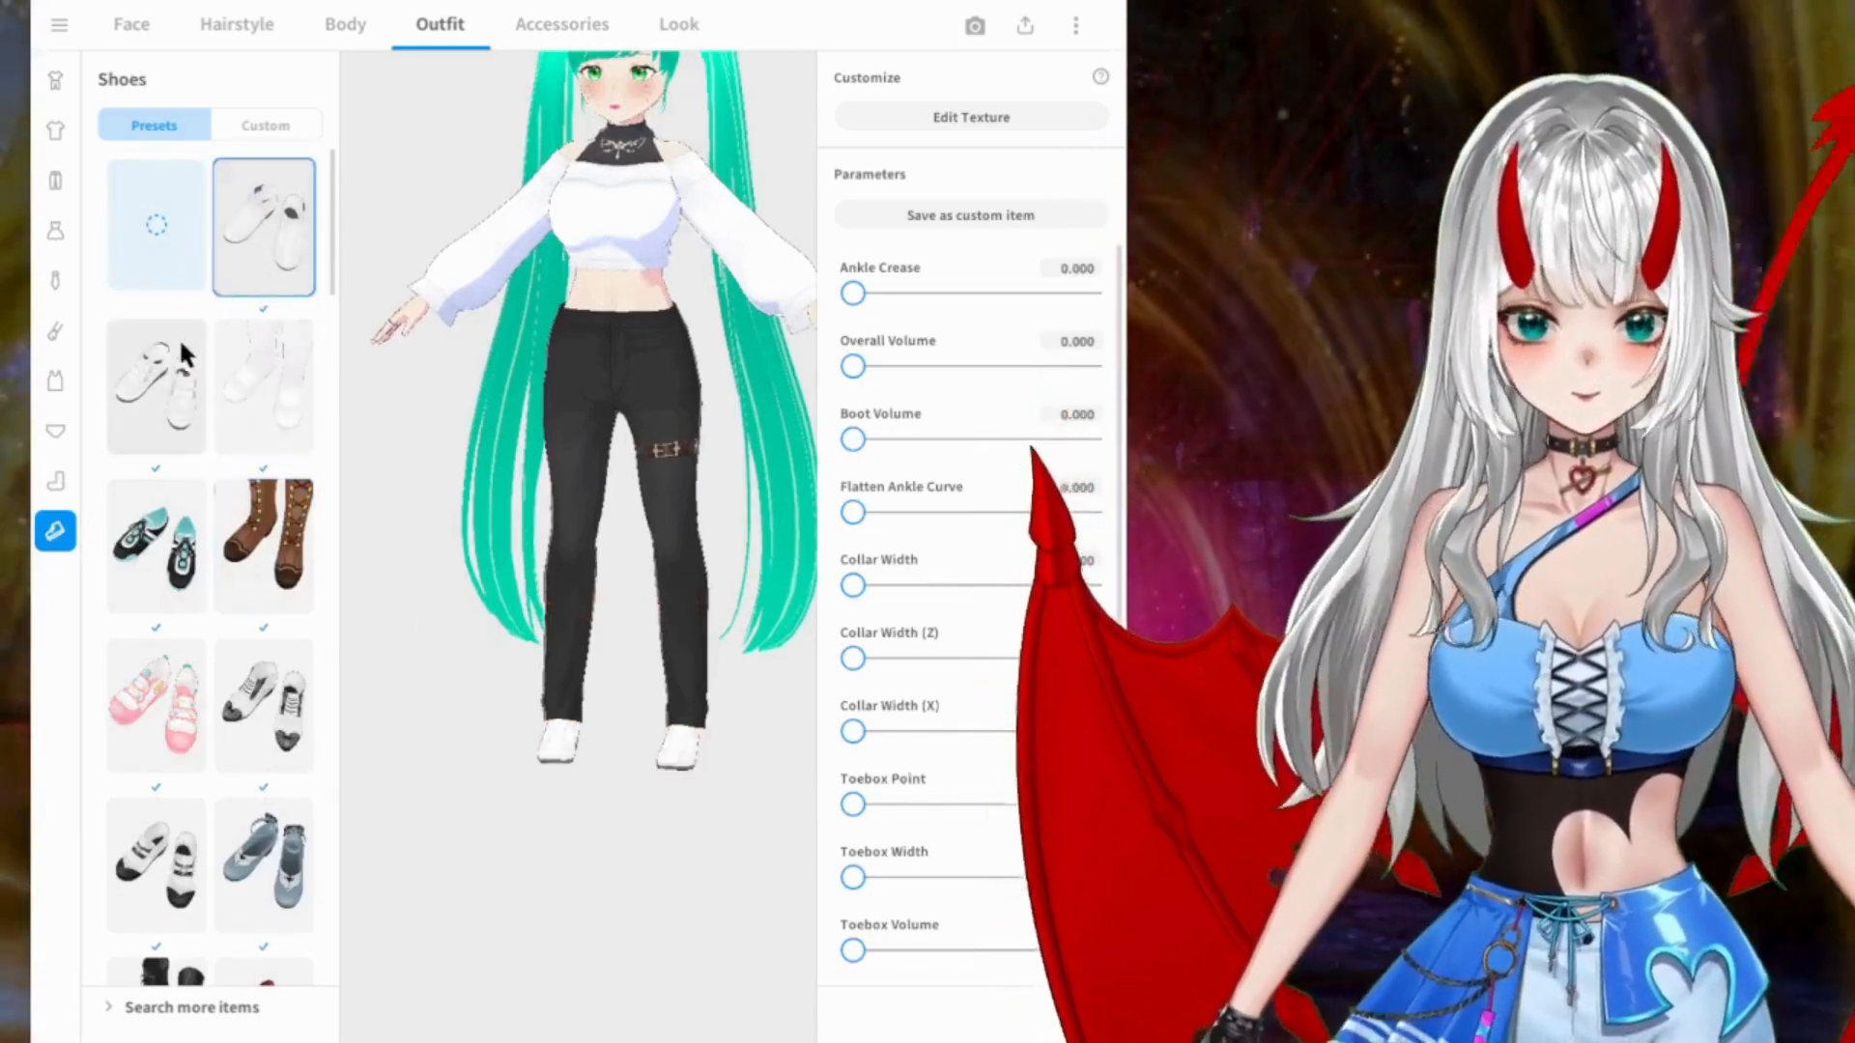
left_click(230, 385)
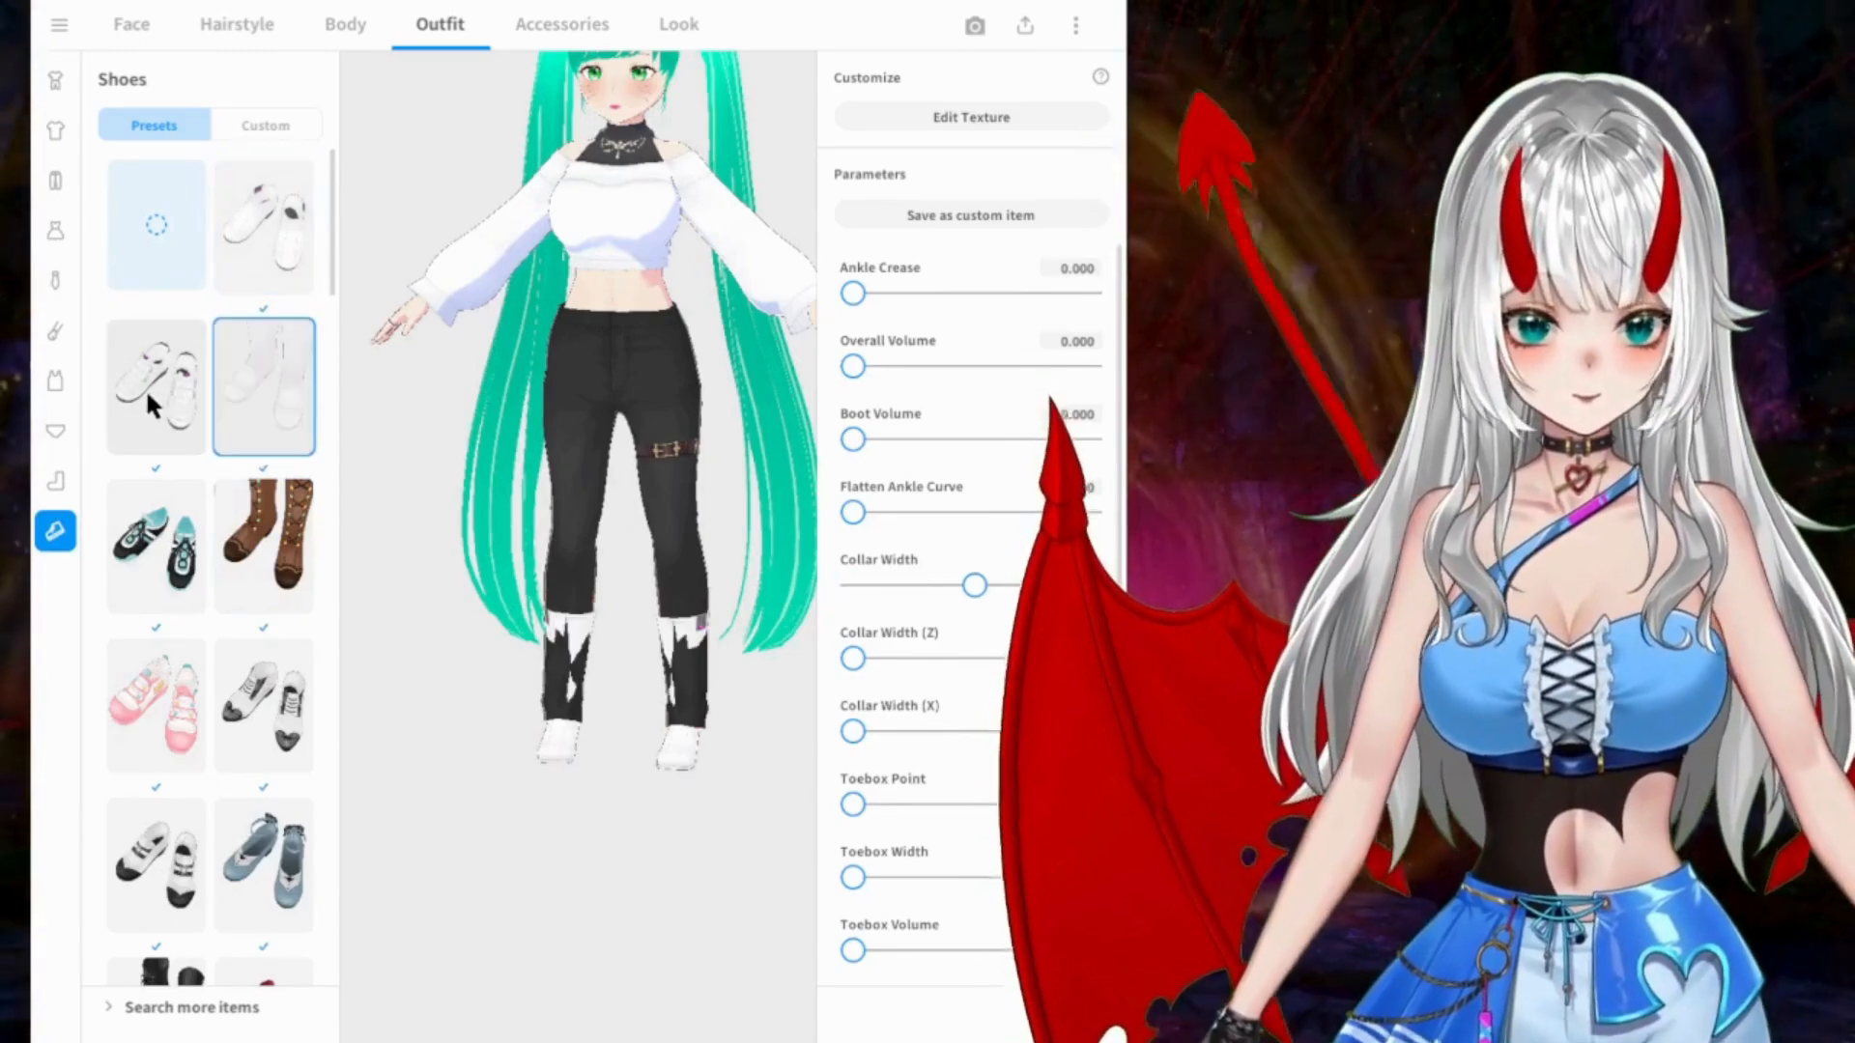
left_click(172, 386)
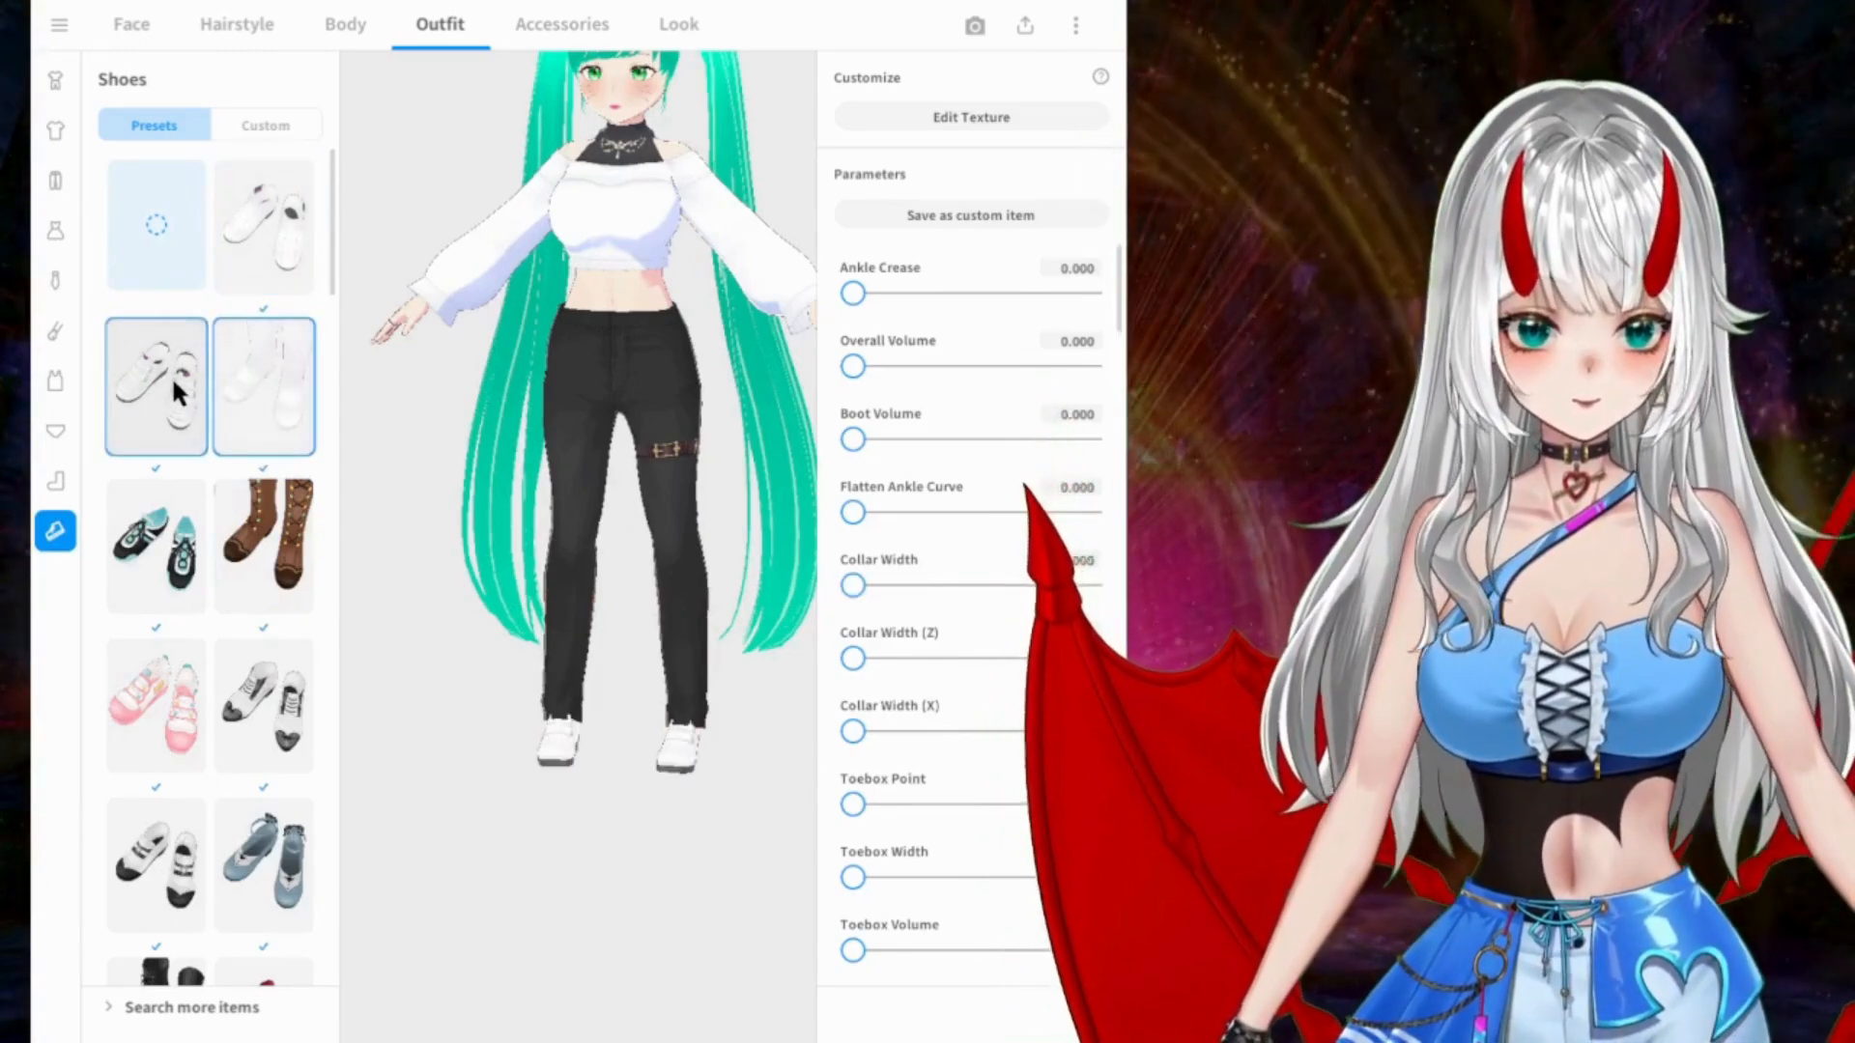
Step: Browse further through the preset shoes, try the white strappy sandals and inspect them on the model at an angle
scroll(174, 386, "down", 2)
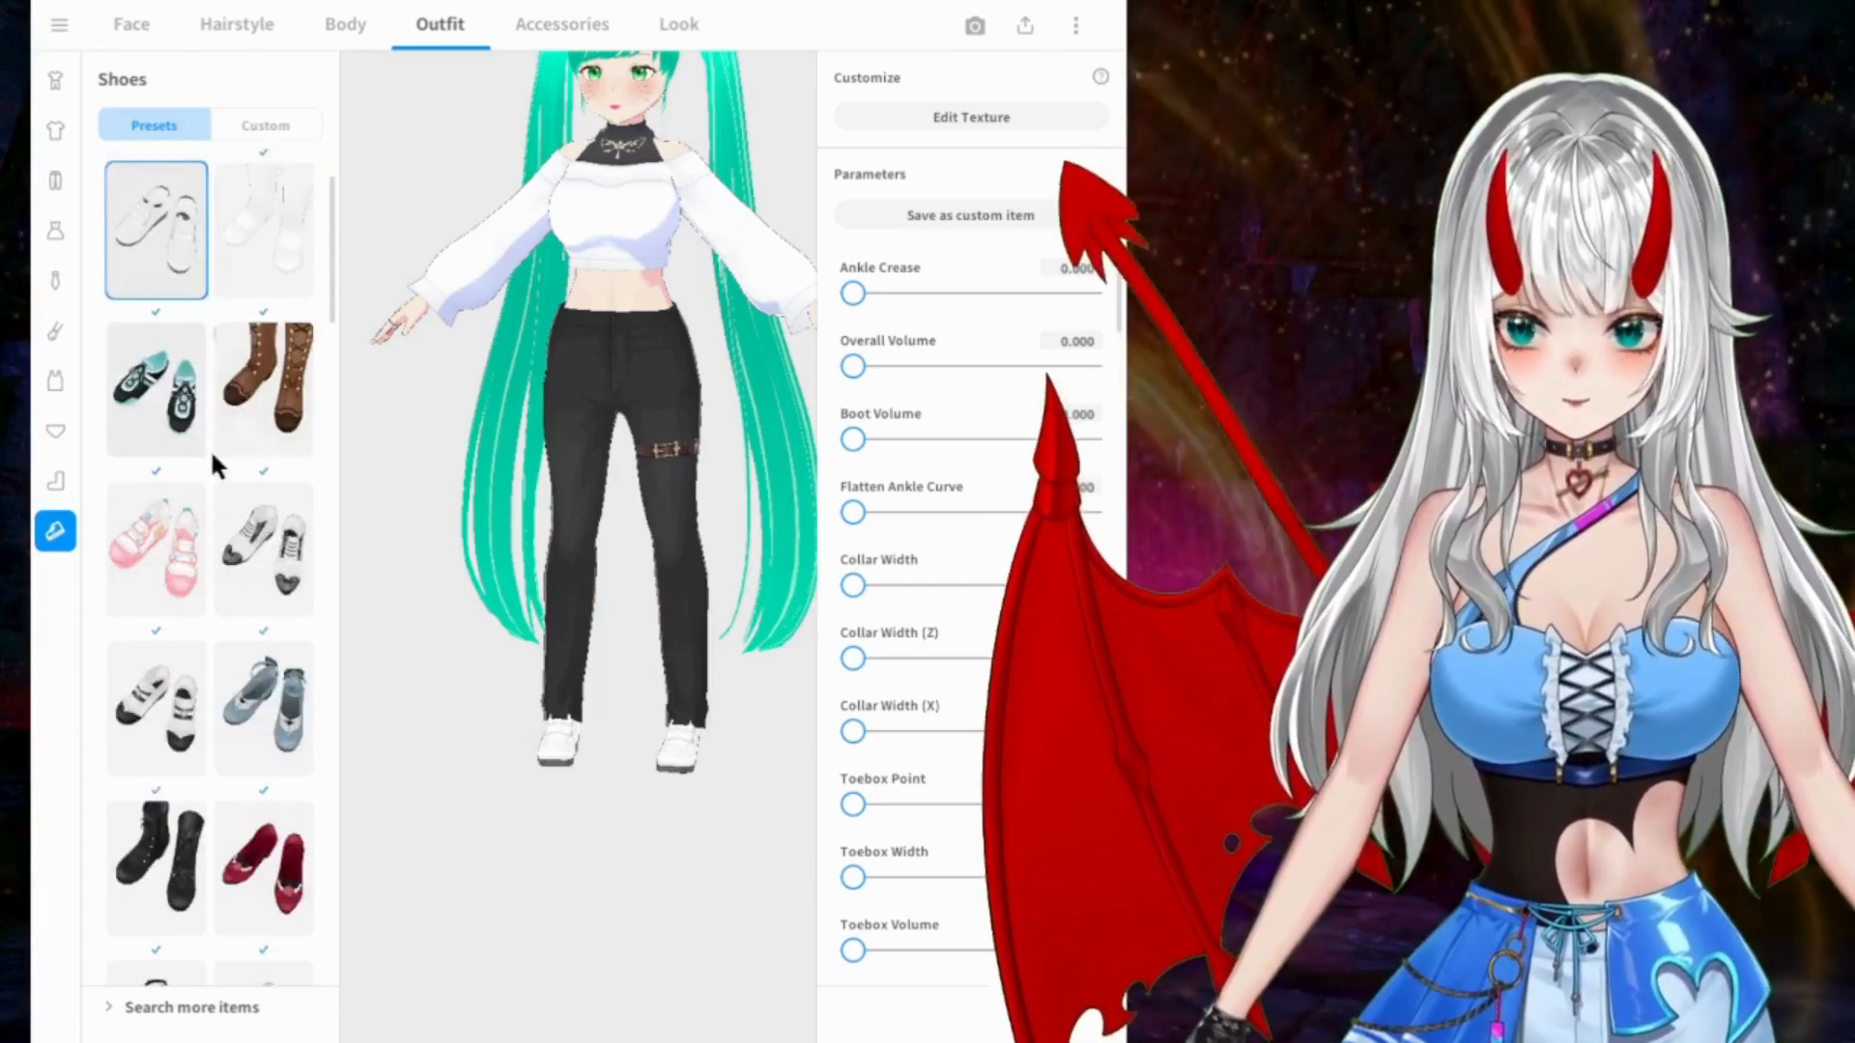
scroll(280, 512, "down", 15)
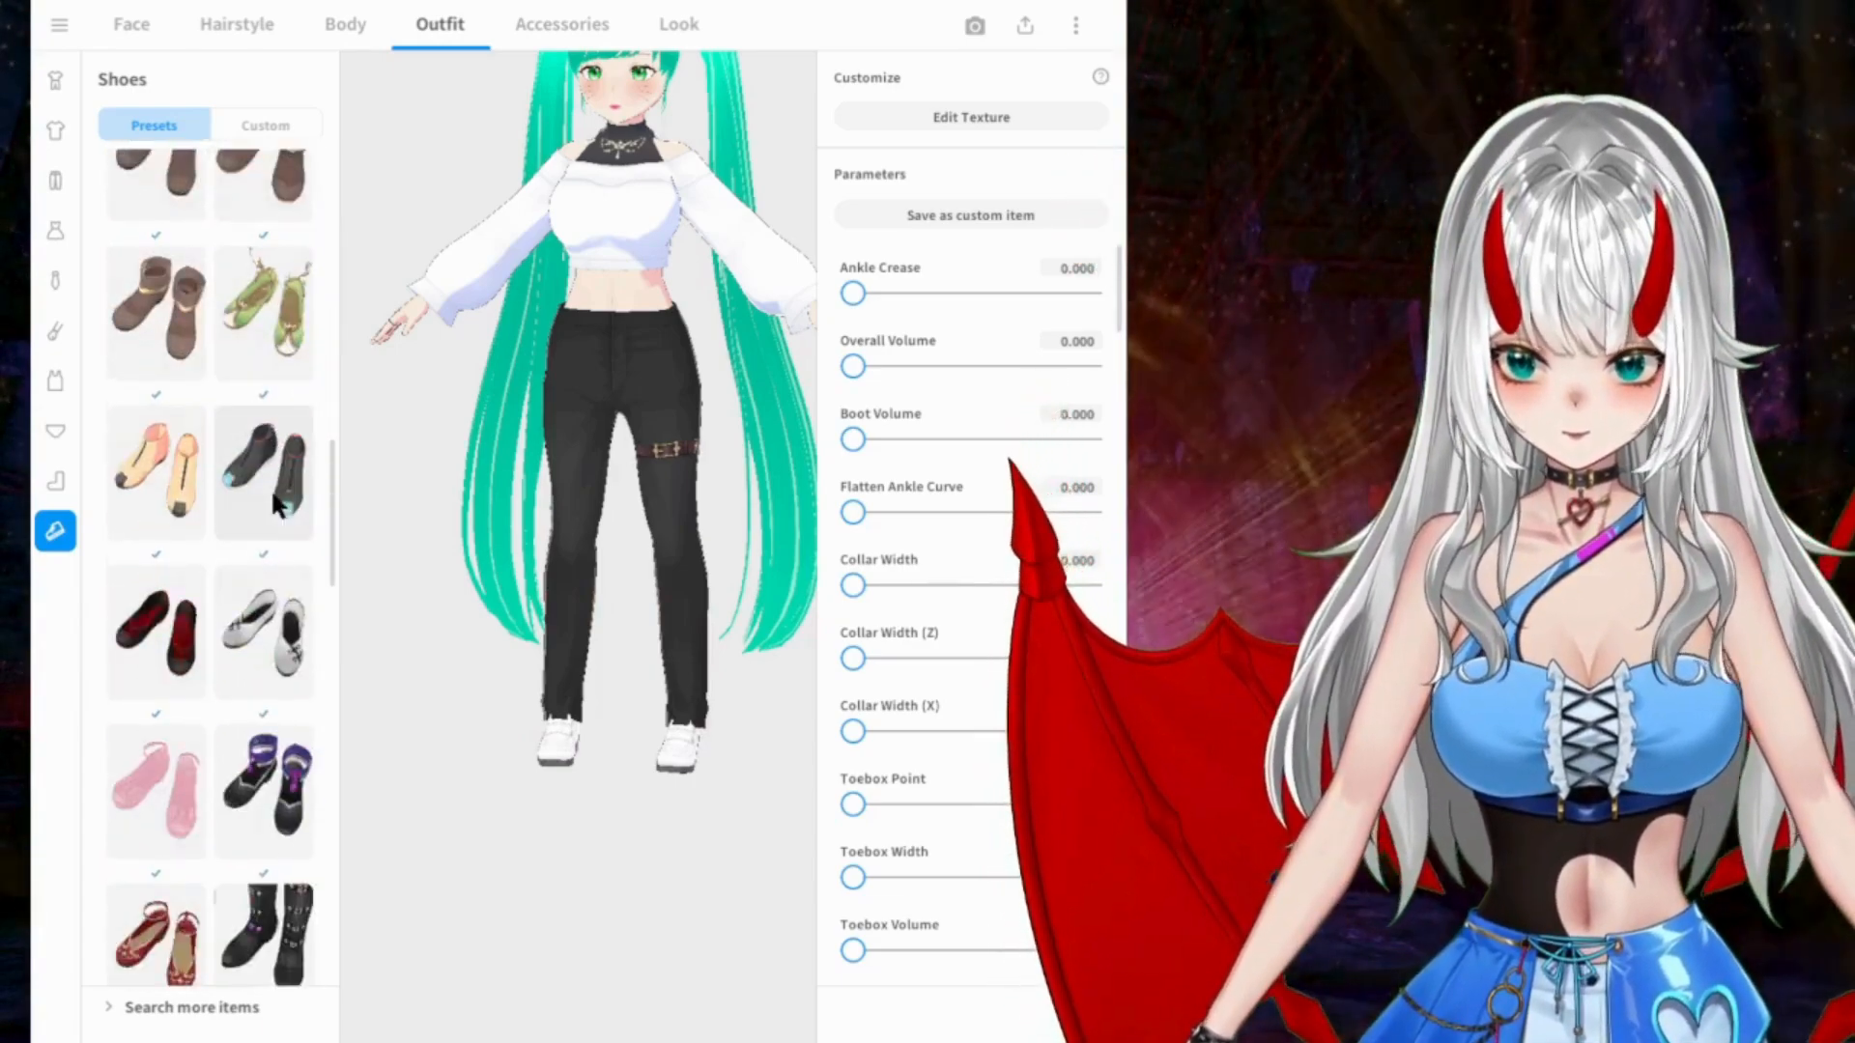
scroll(276, 502, "down", 6)
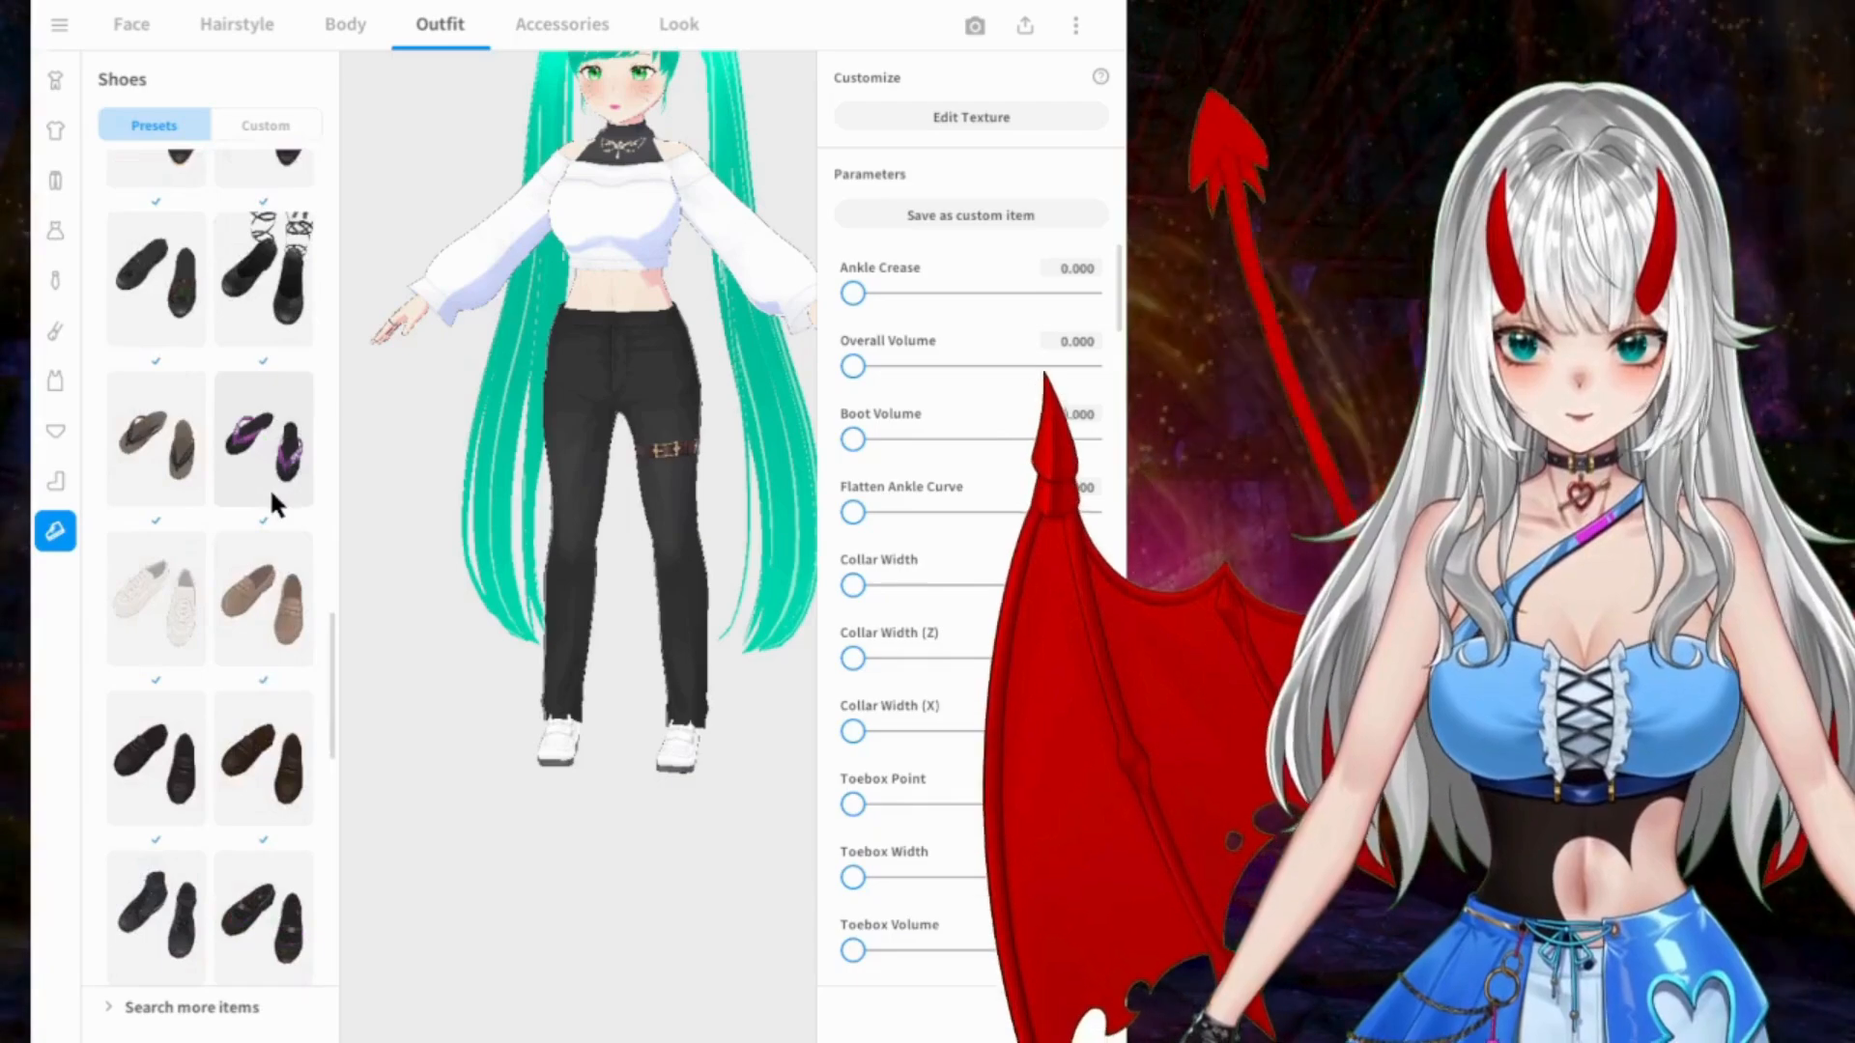
scroll(269, 487, "down", 8)
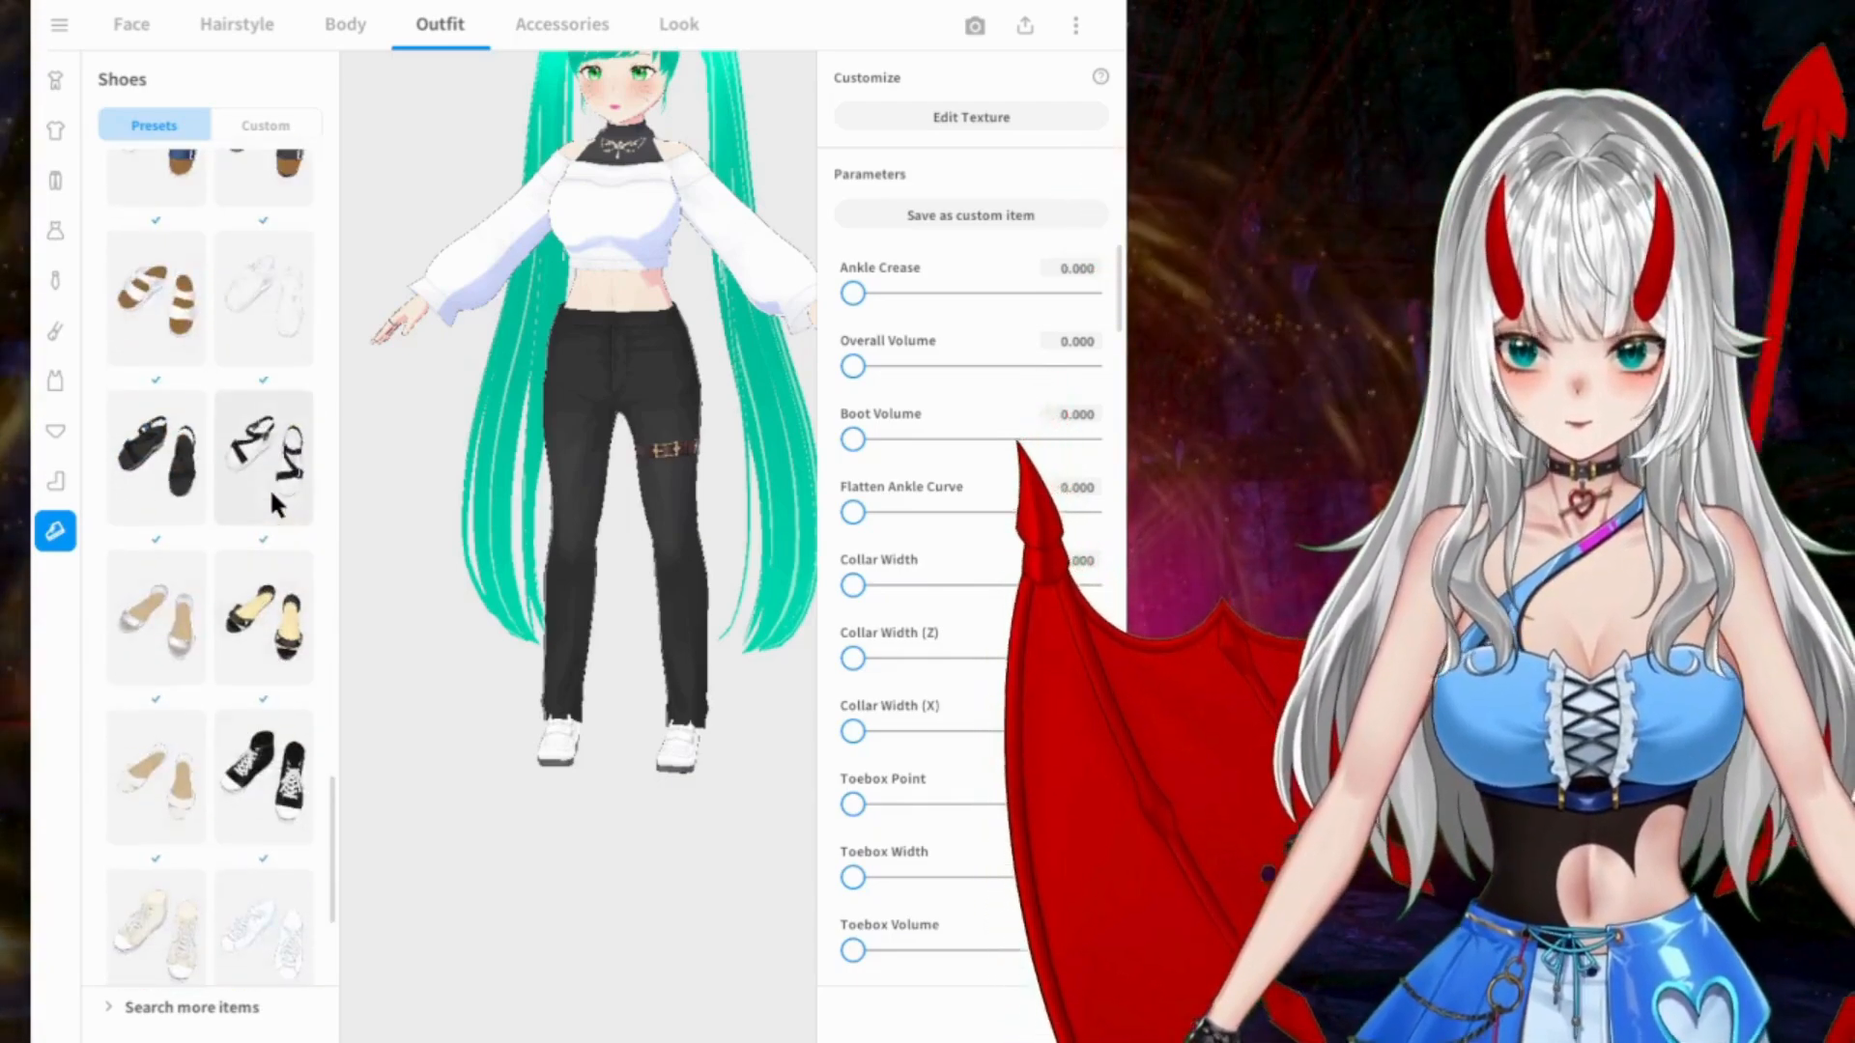
left_click(259, 346)
left_click_drag(454, 464, 630, 497)
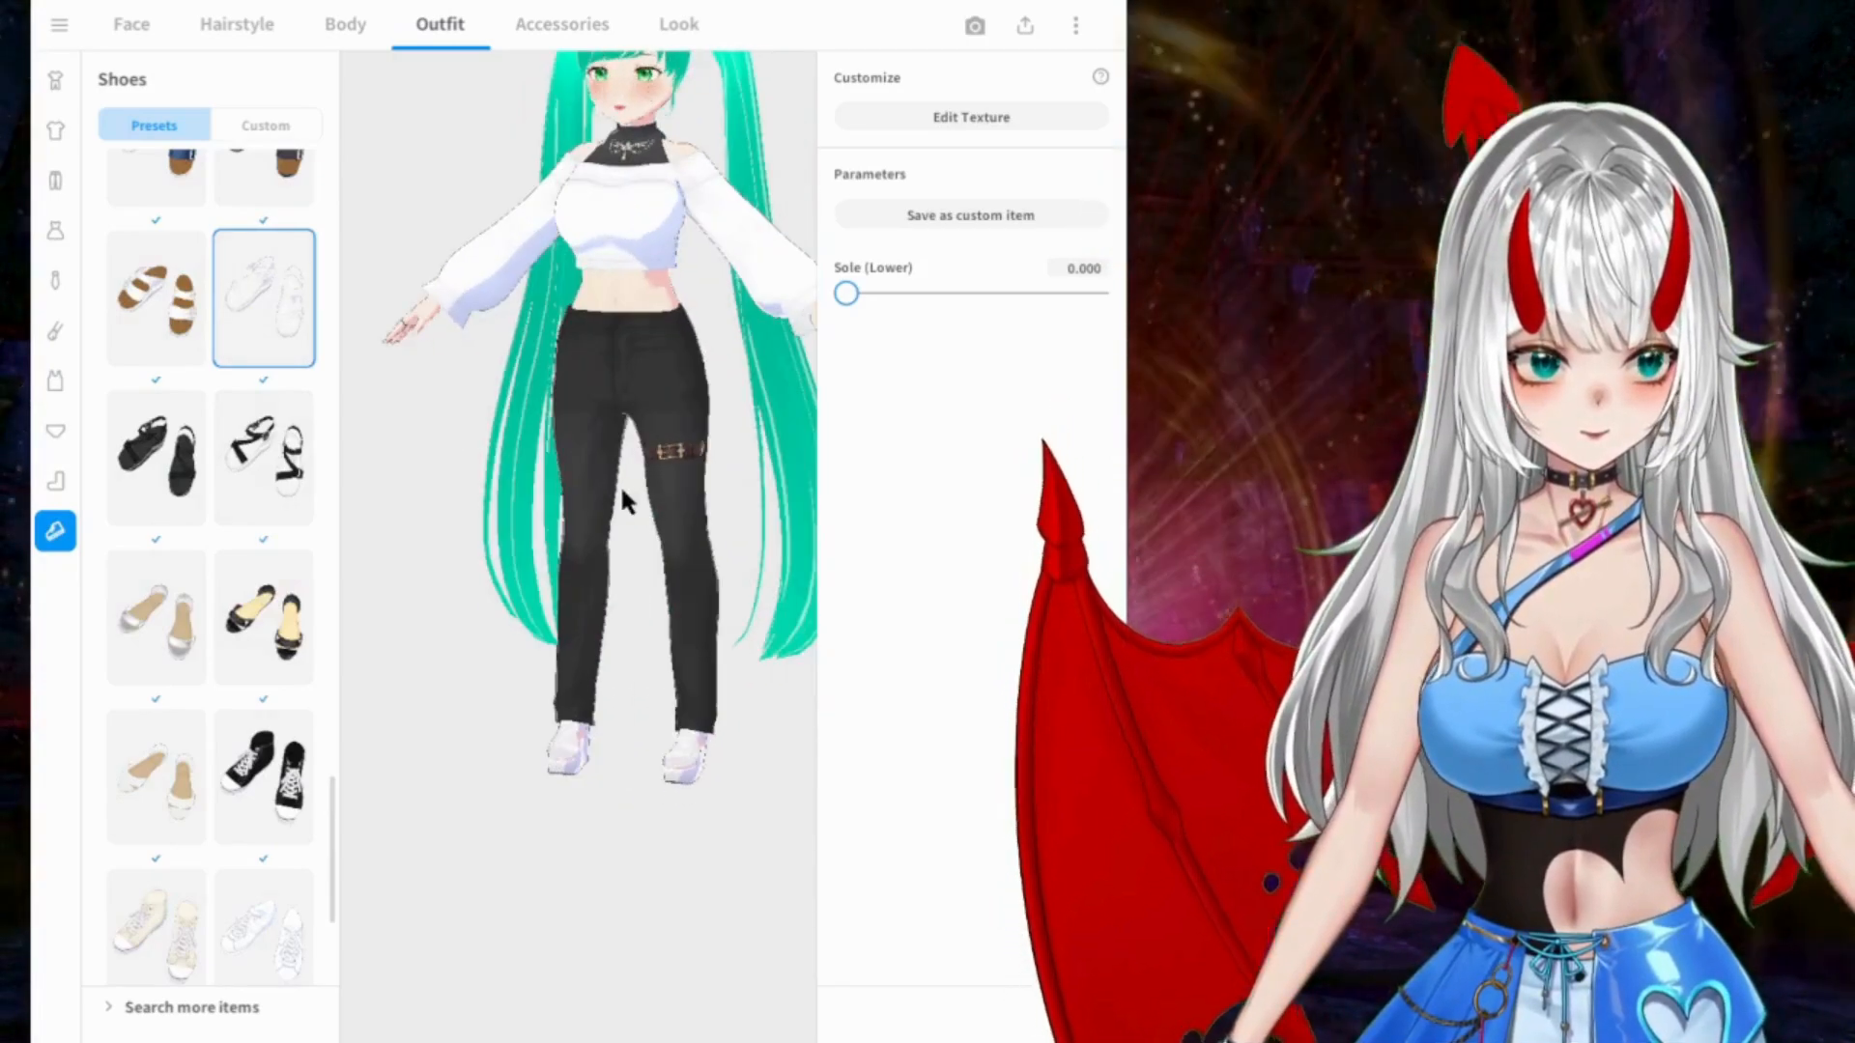
Step: Put on the white lace-up sneakers from the end of the shoe presets and inspect the full outfit from several angles
scroll(165, 454, "down", 4)
scroll(183, 463, "down", 1)
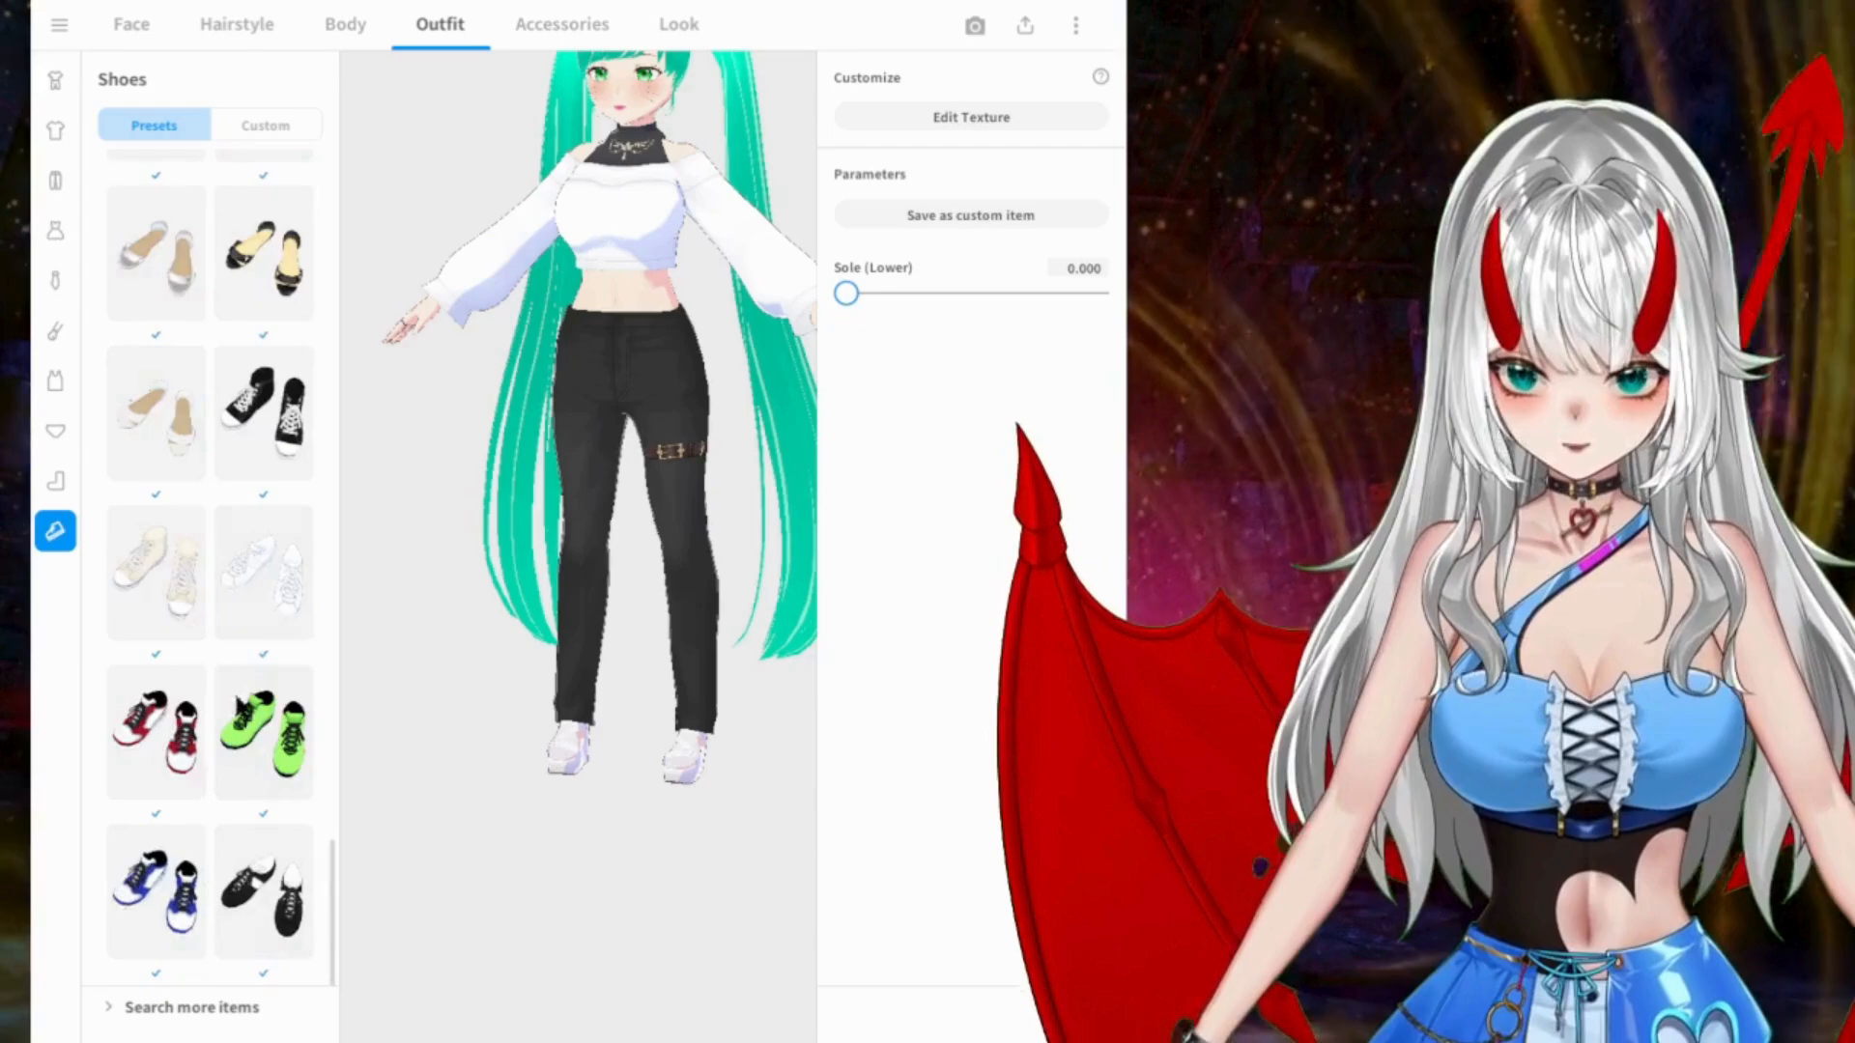
left_click(248, 597)
left_click_drag(387, 580, 496, 578)
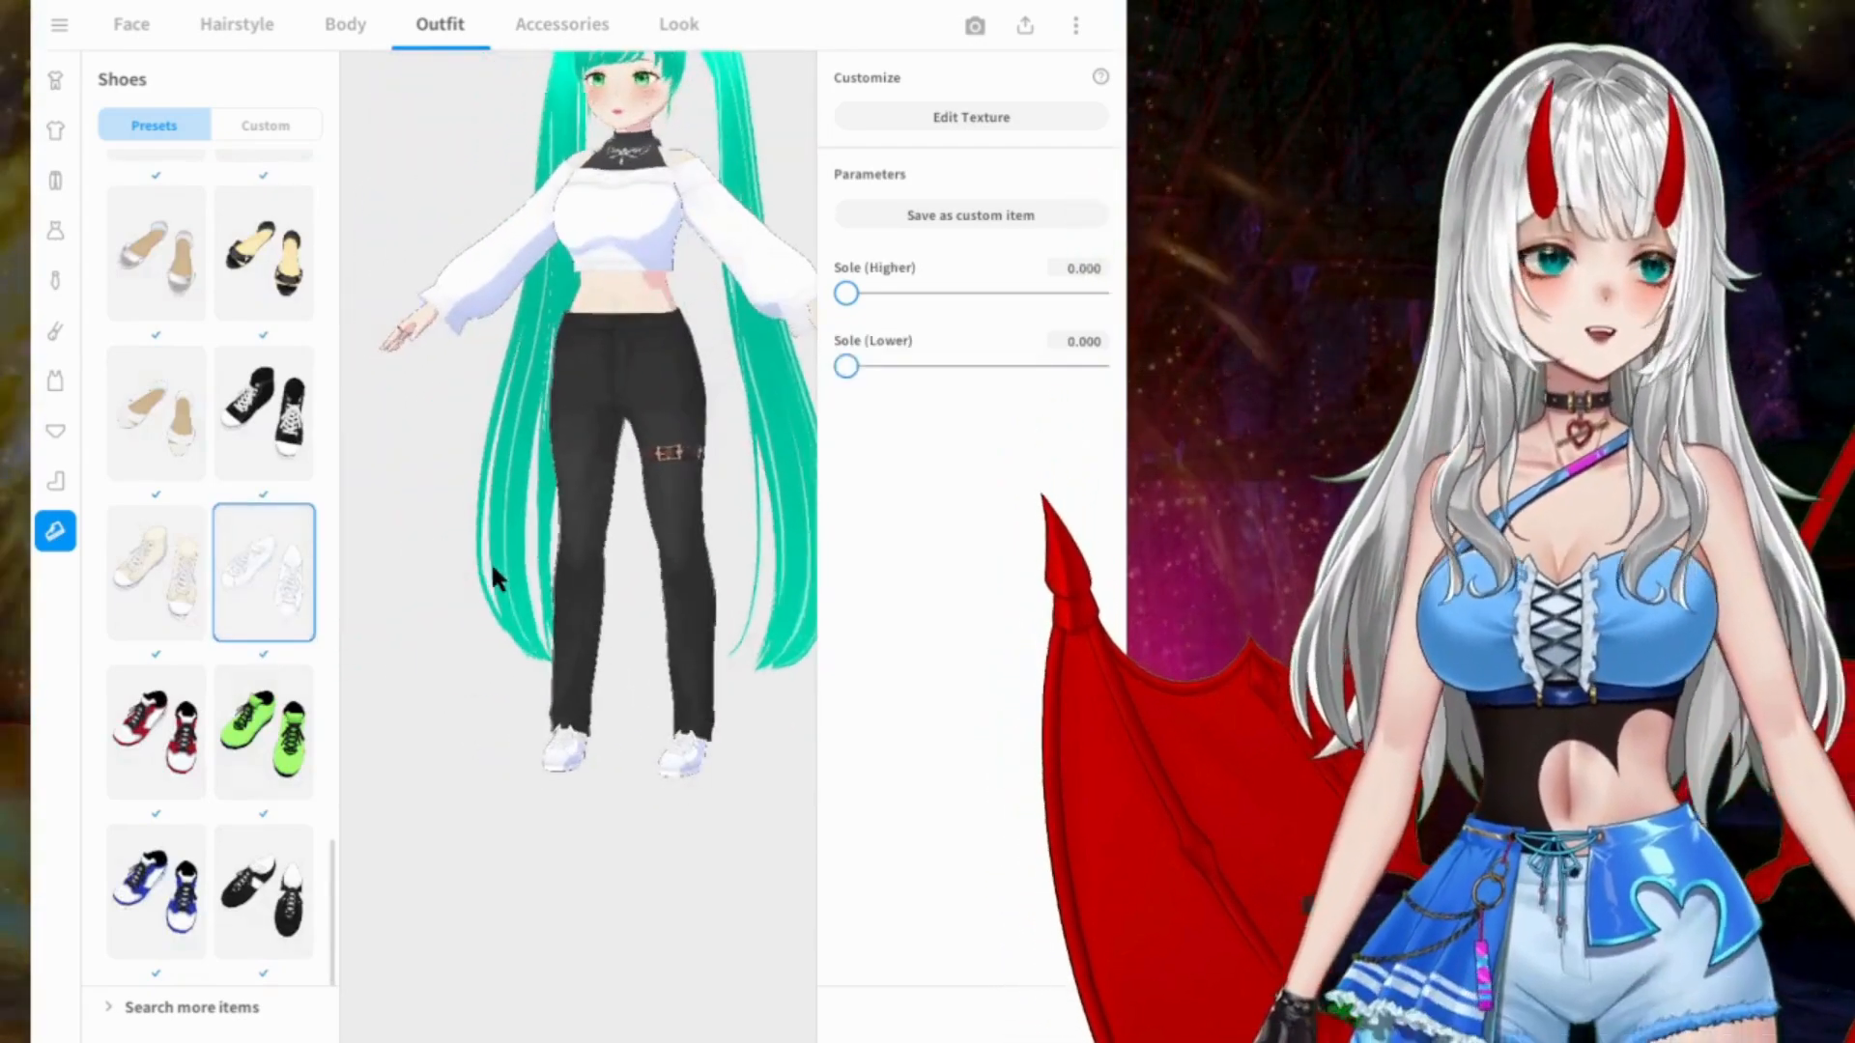
left_click_drag(447, 514, 556, 474)
middle_click_drag(646, 373, 613, 499)
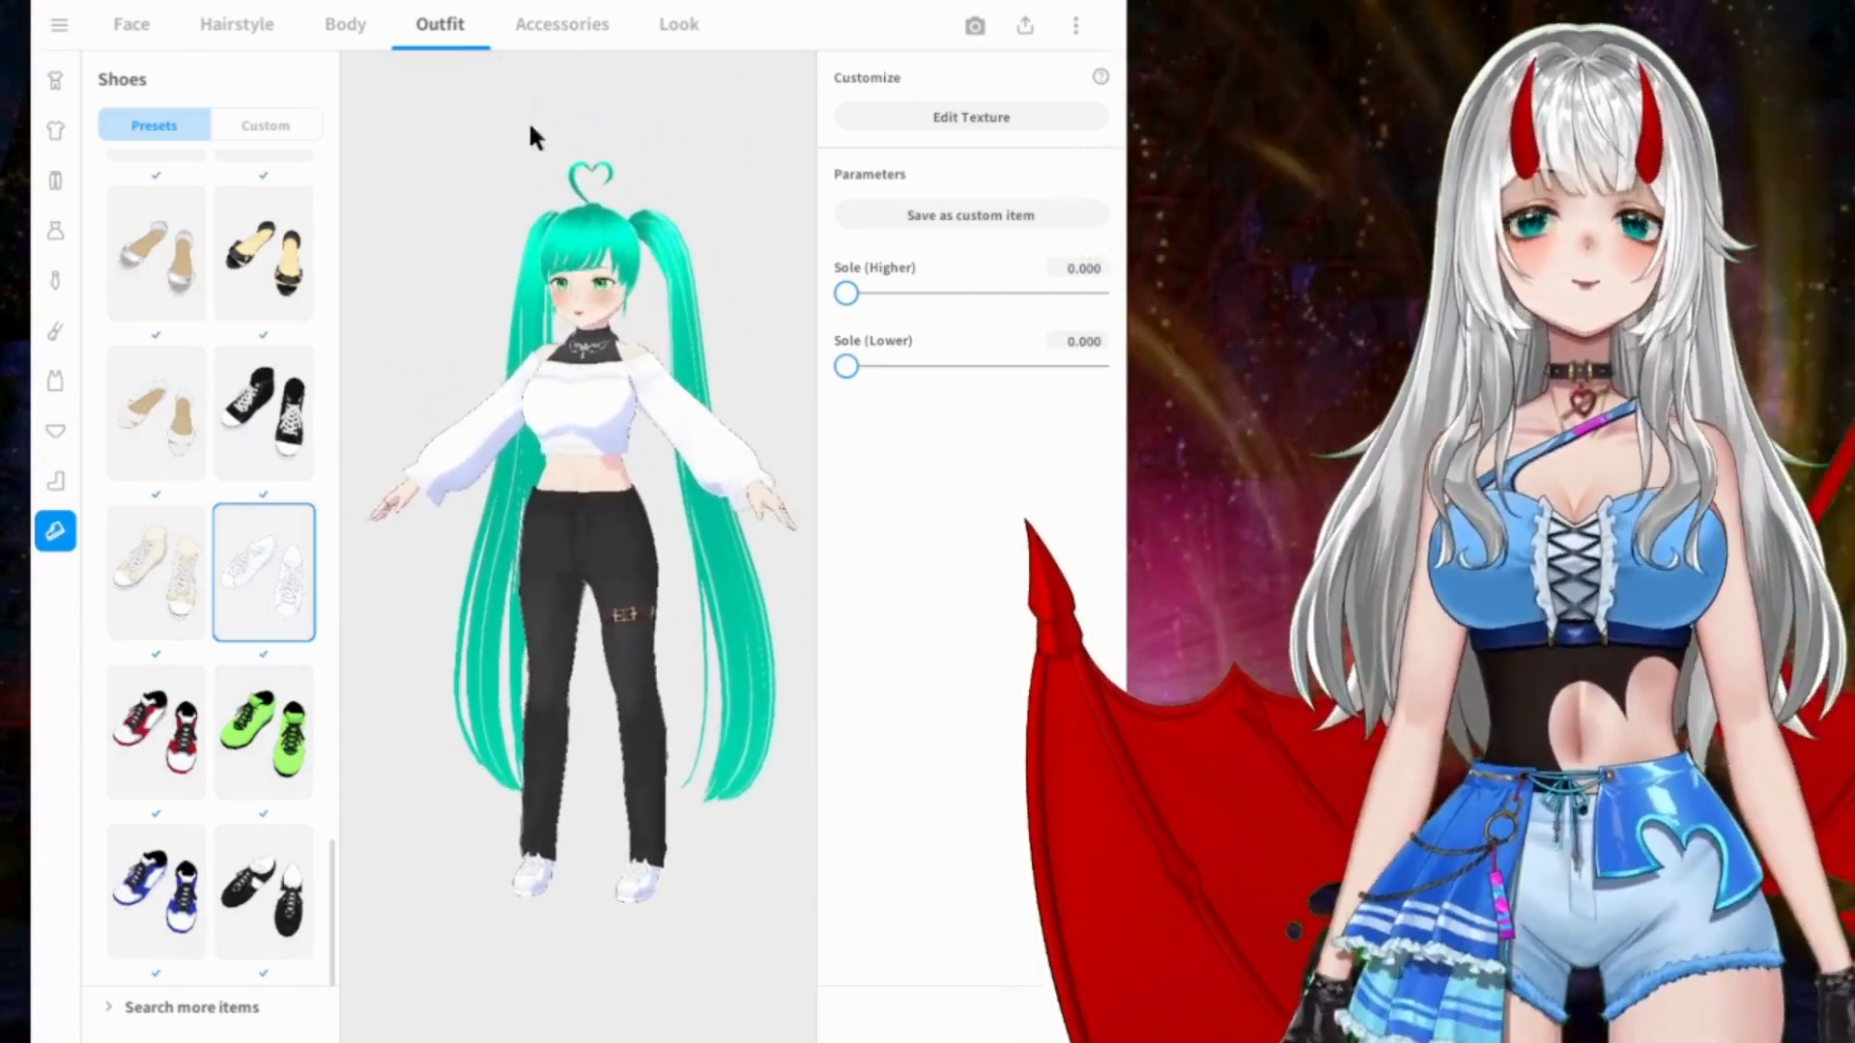
Step: Check the custom shoes, then go to the accessories and add the Rabbit Ears to the model
left_click(253, 129)
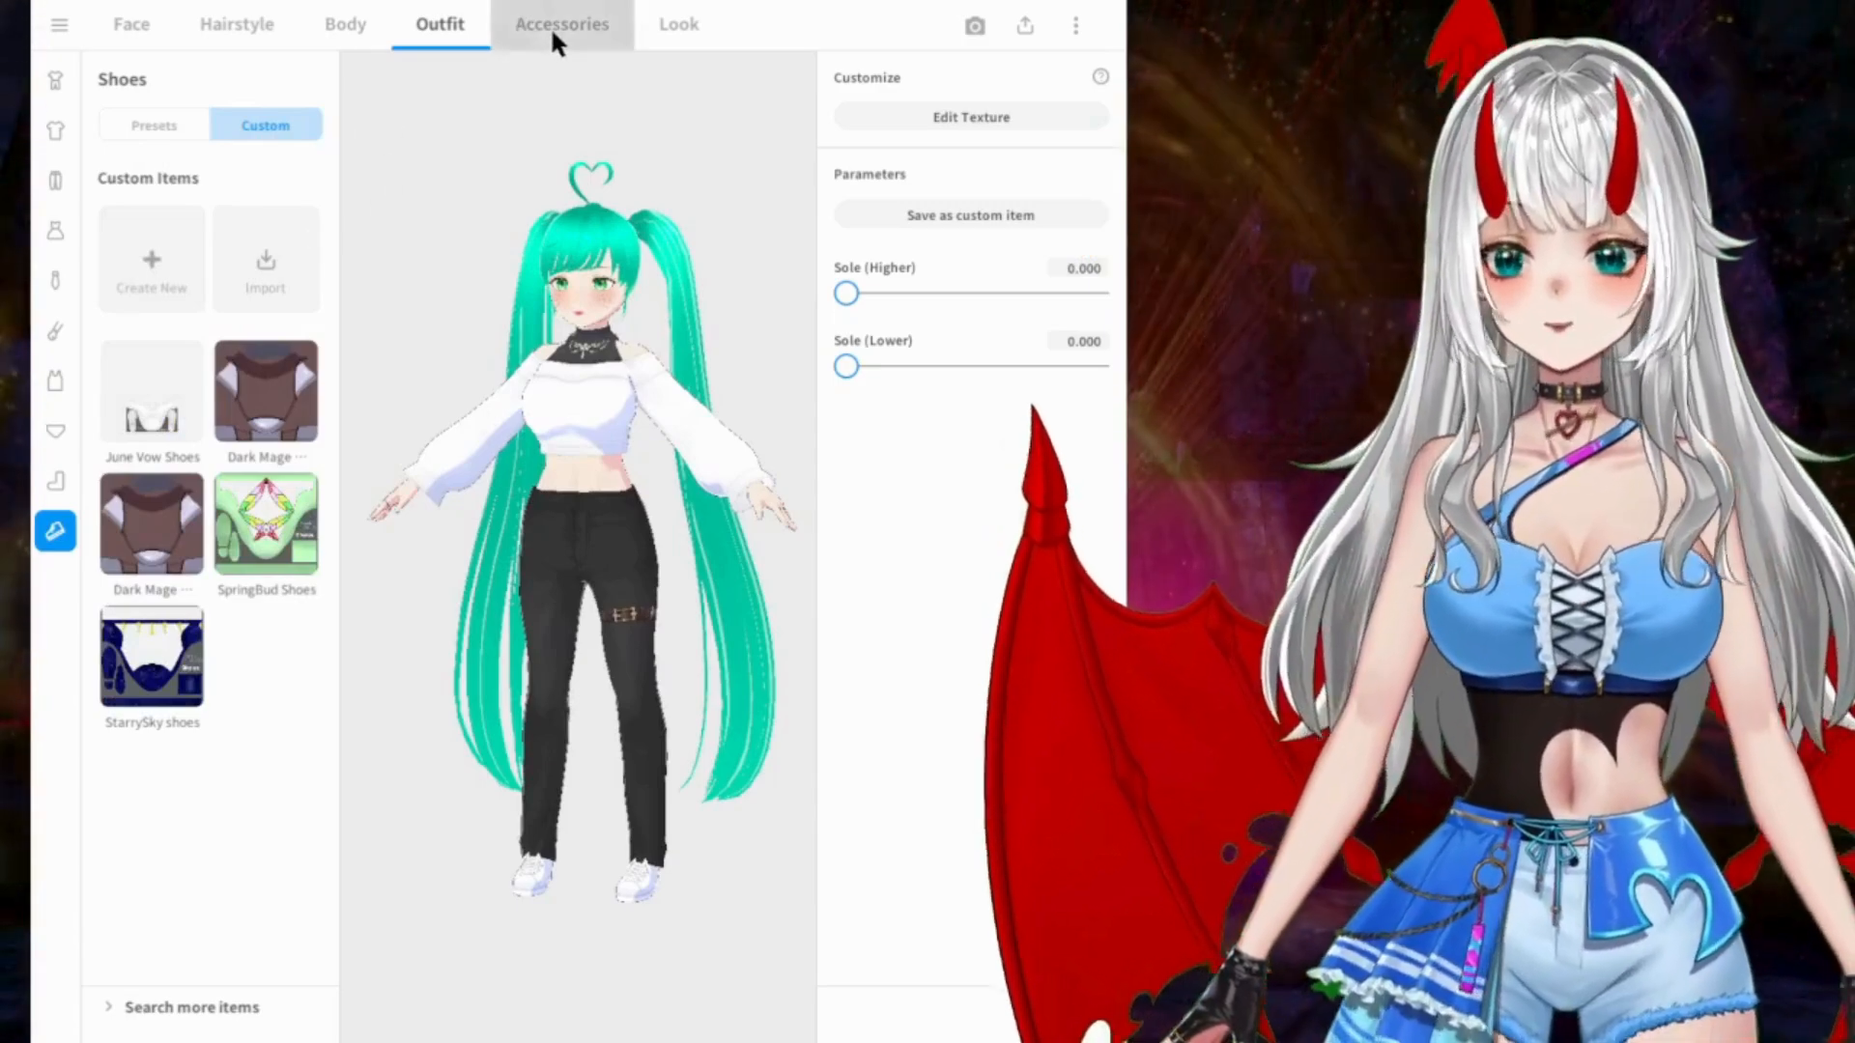
left_click(555, 37)
right_click_drag(661, 257, 746, 265)
middle_click_drag(745, 265, 694, 270)
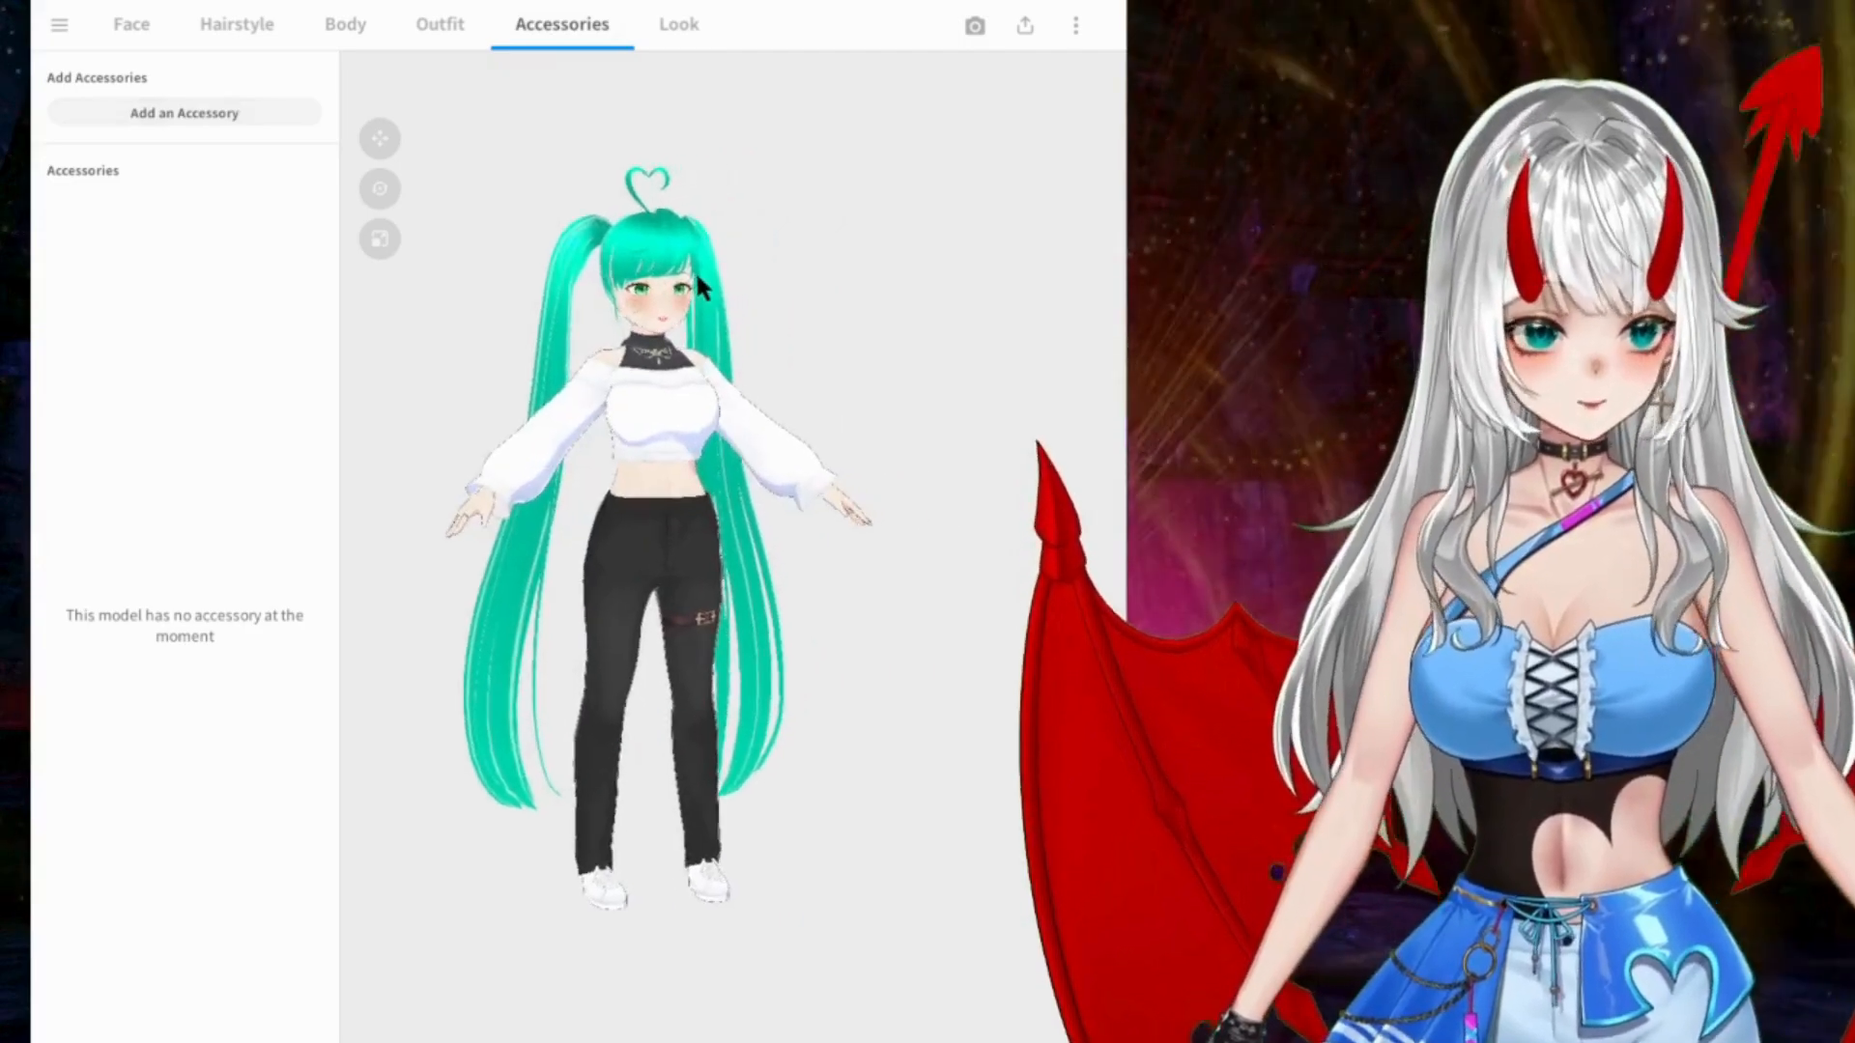
right_click_drag(696, 273, 659, 274)
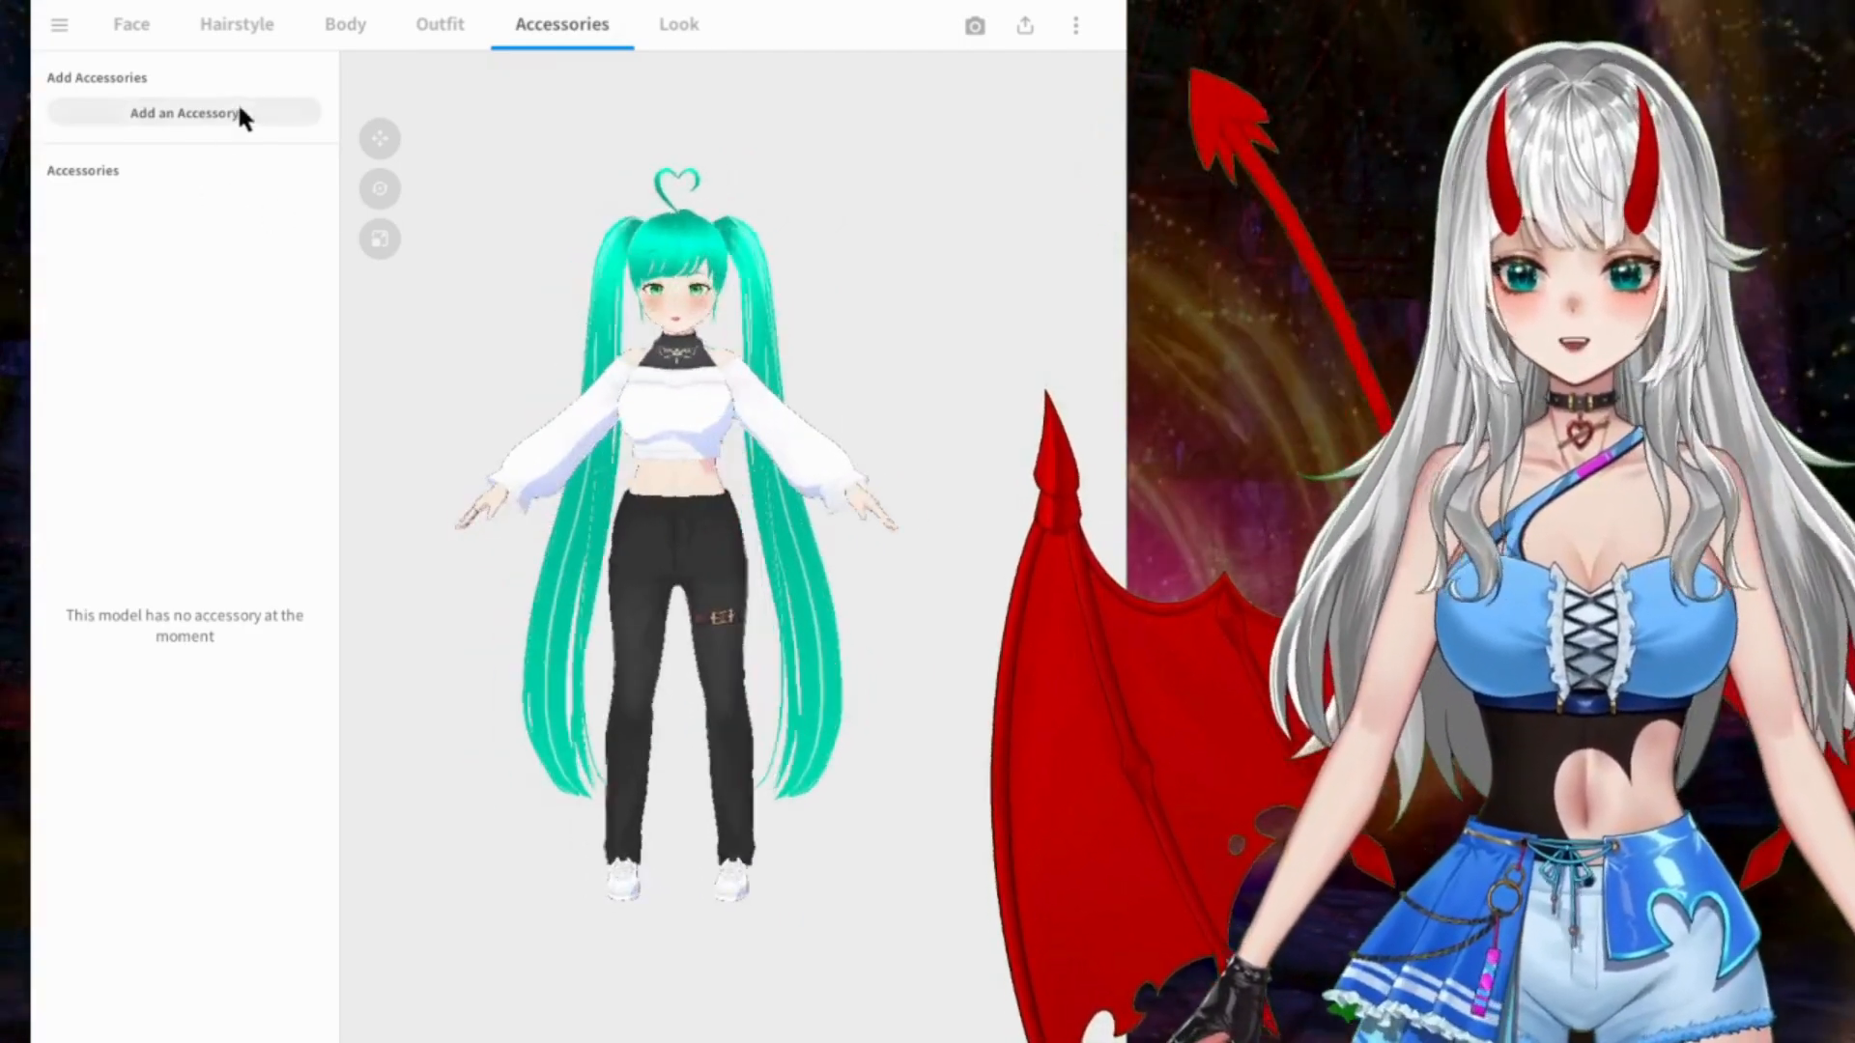
left_click(206, 113)
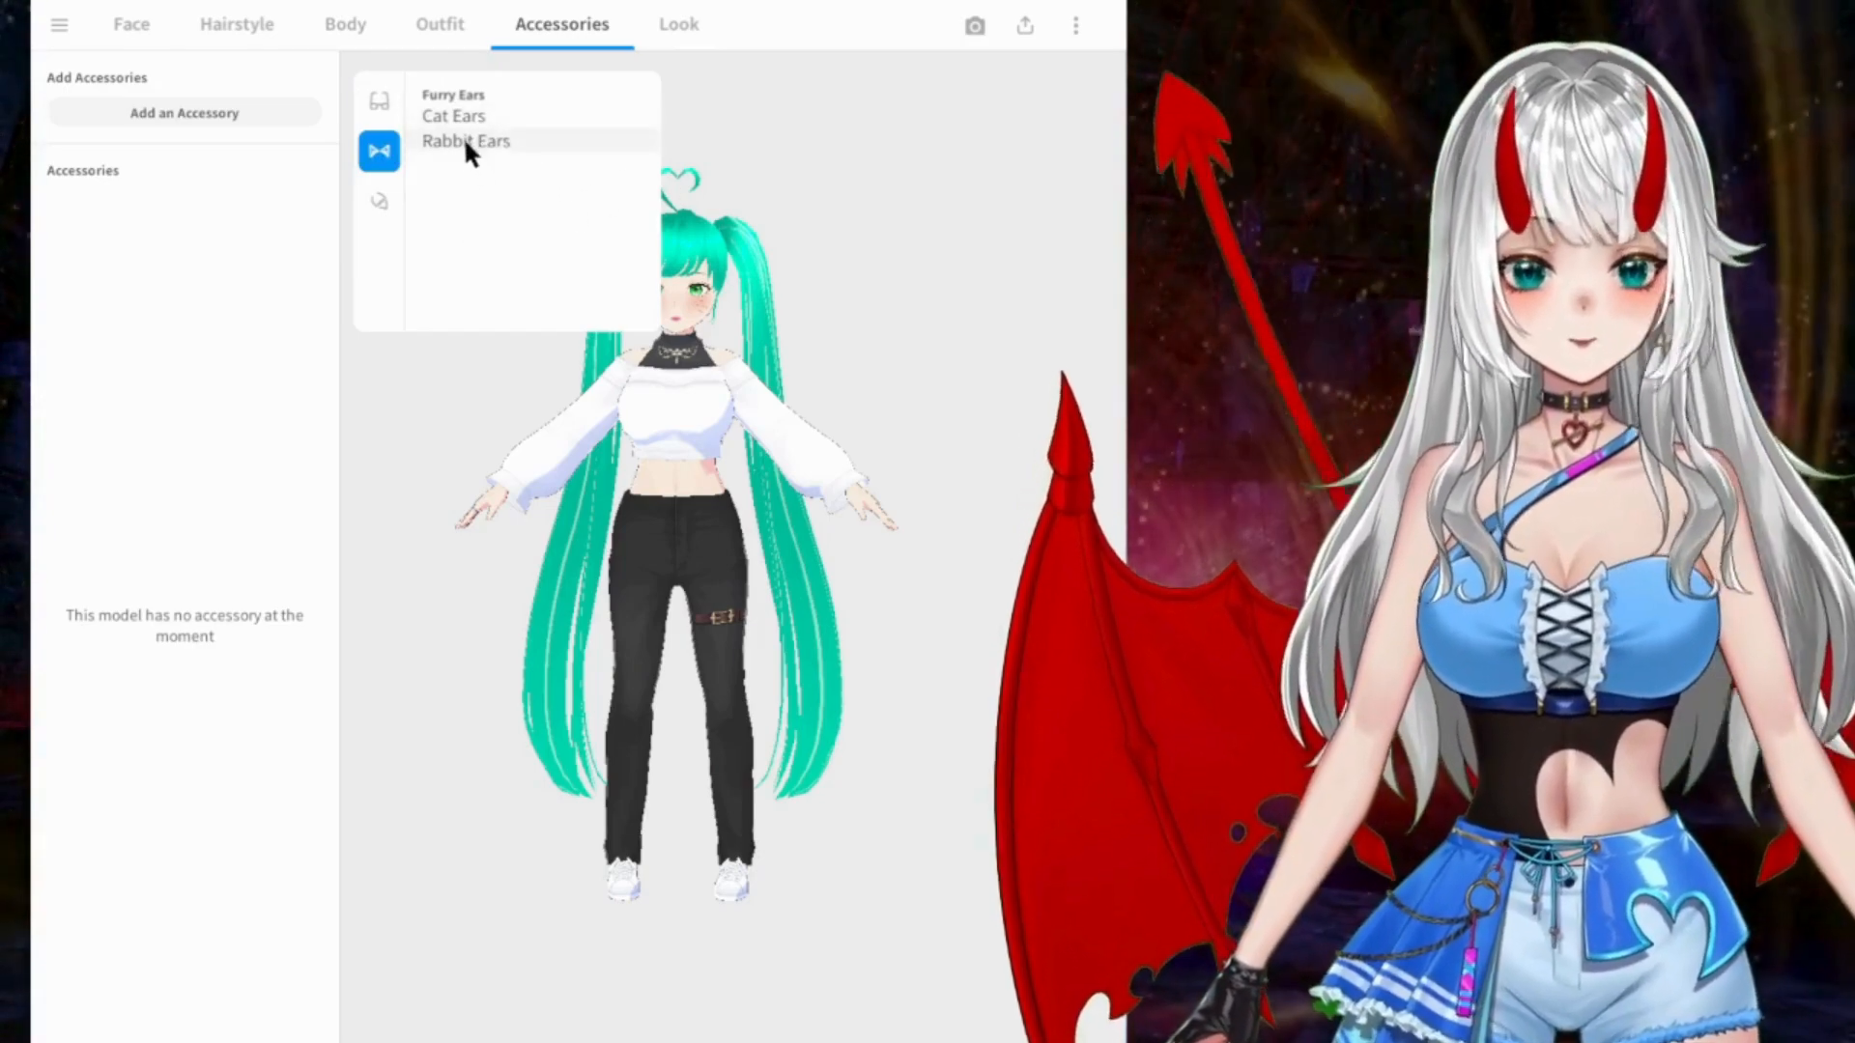
left_click(468, 143)
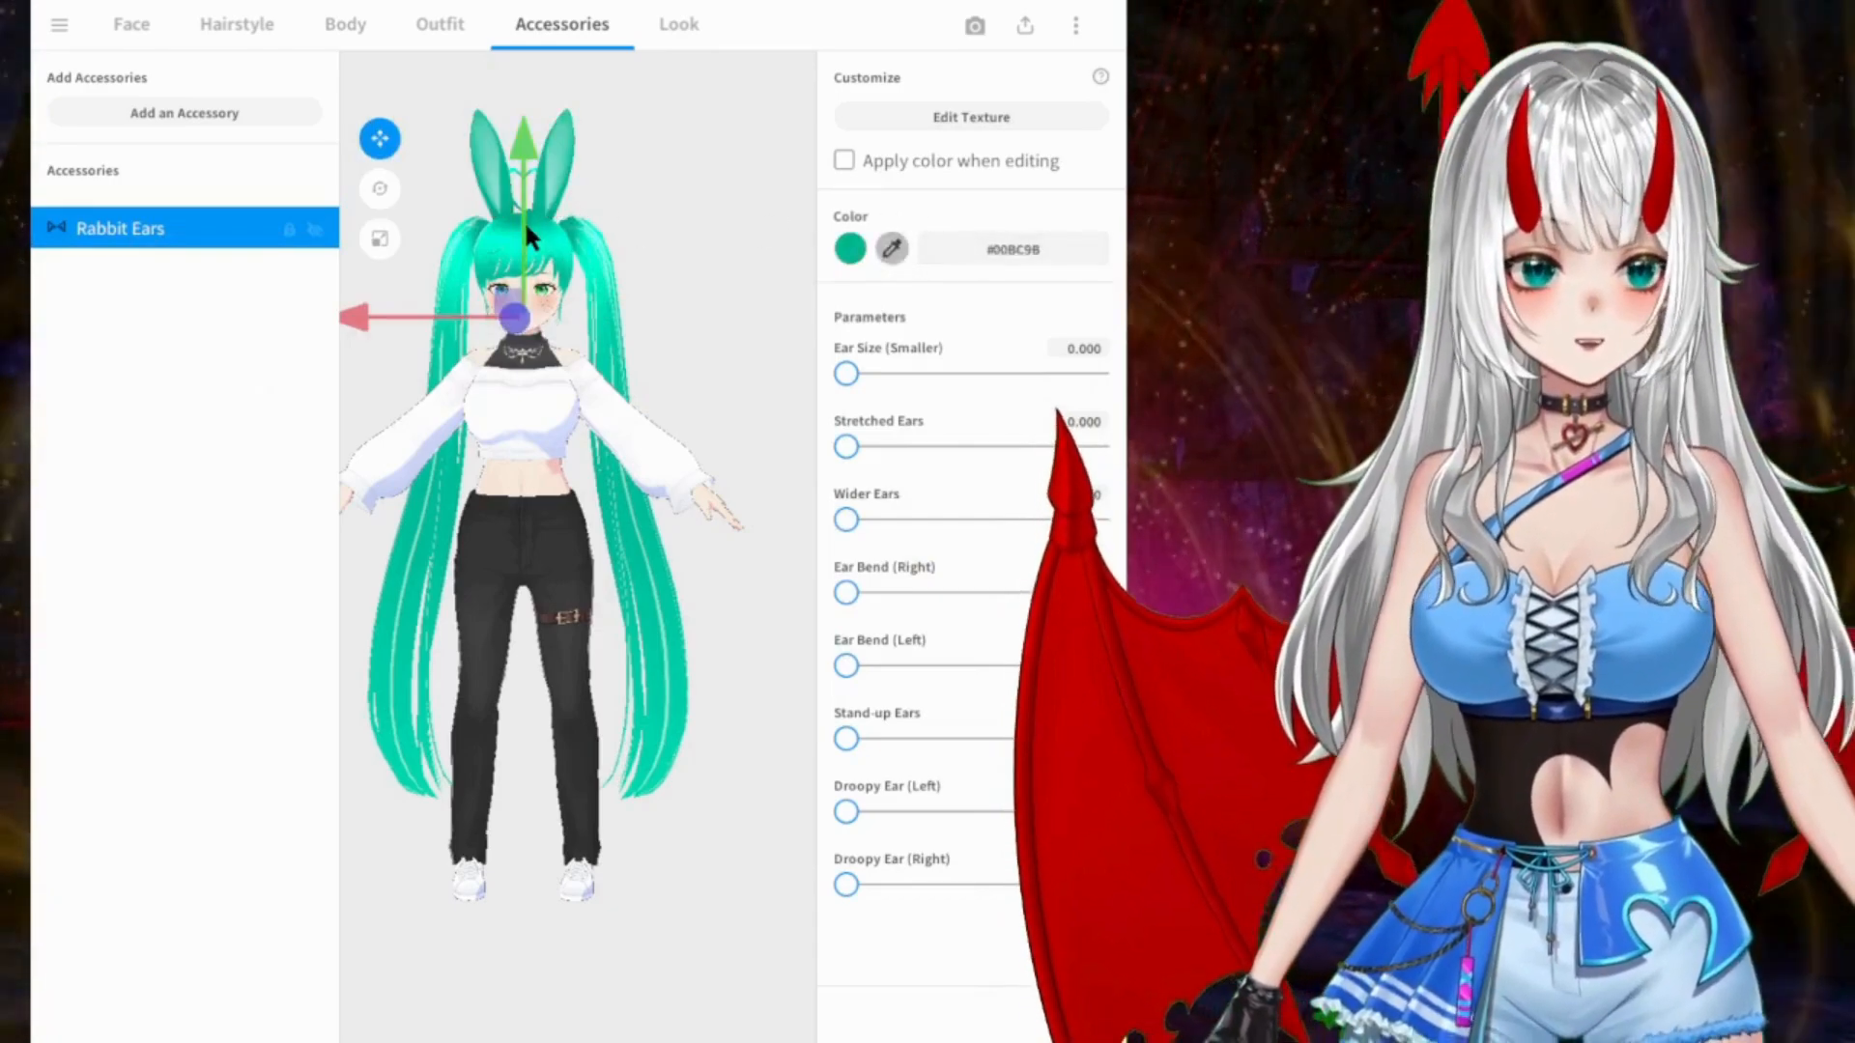
Step: Examine up close from the front how the rabbit ears sit on the head beside the heart-shaped hair strand
left_click(750, 189)
scroll(748, 187, "up", 5)
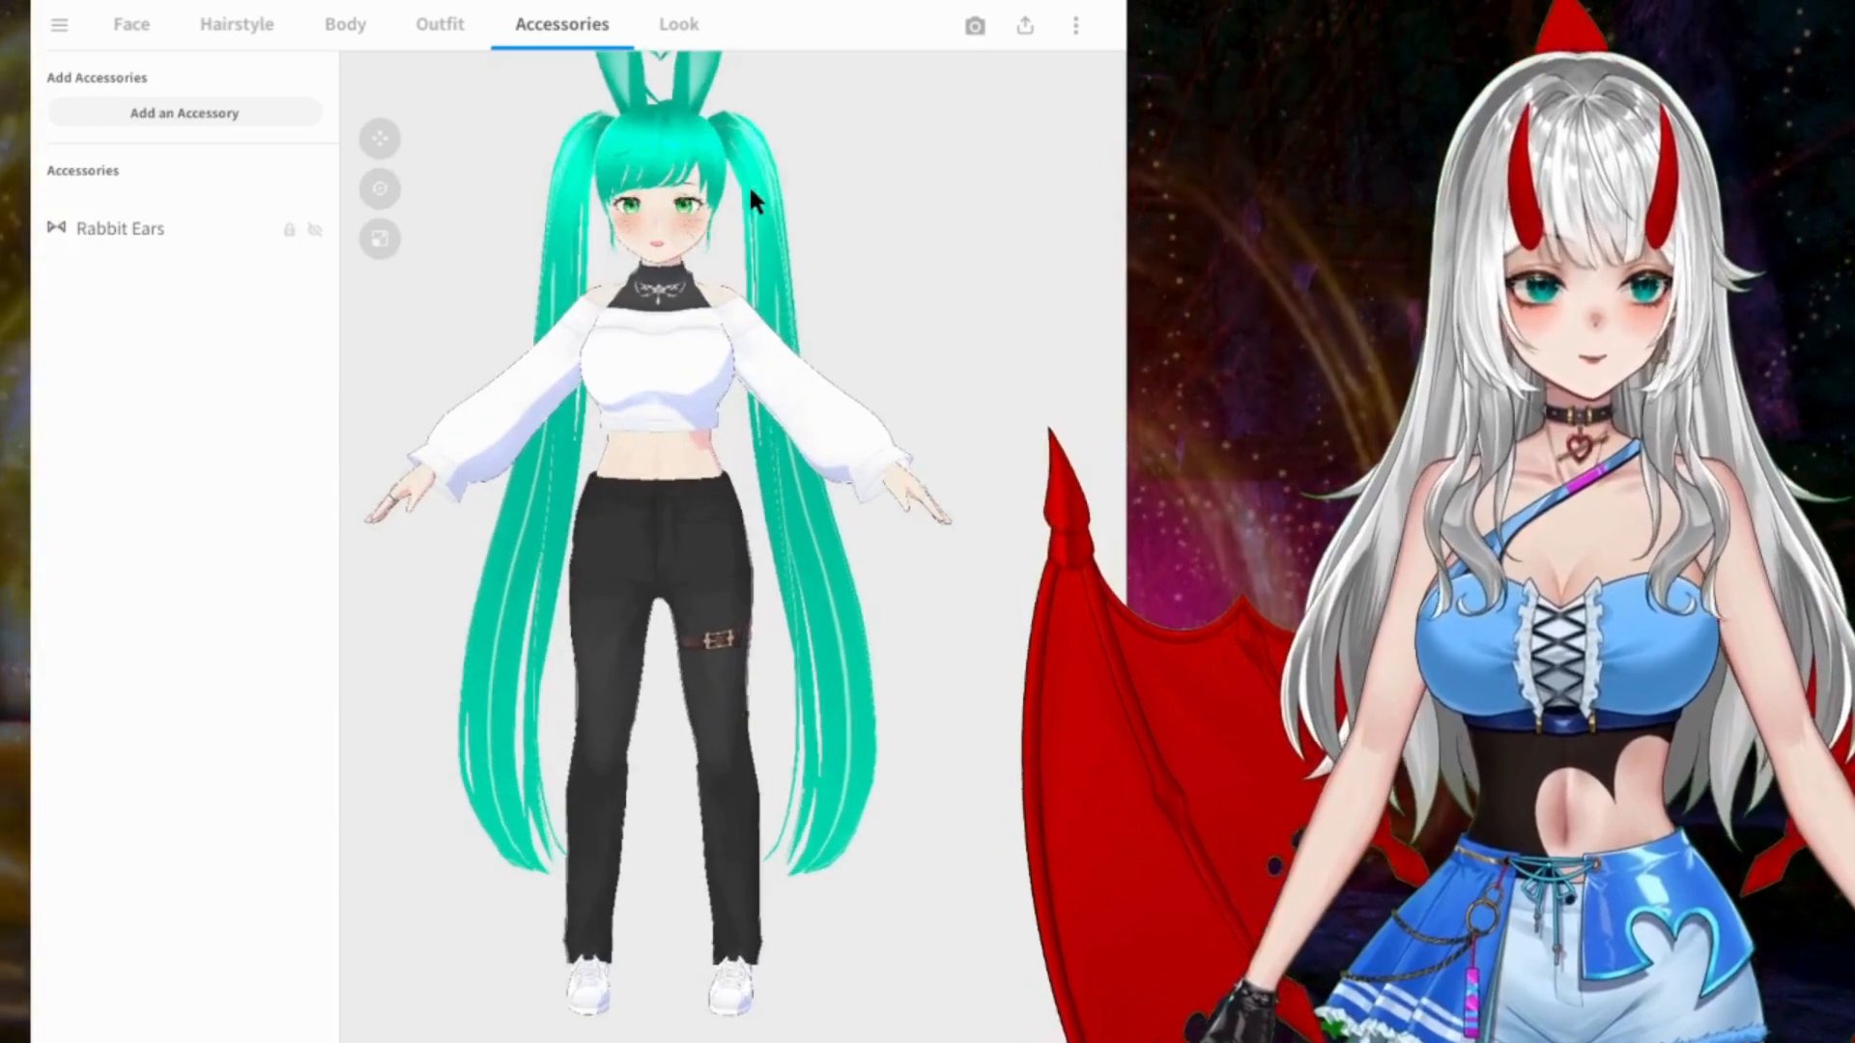
middle_click_drag(770, 89, 778, 288)
scroll(778, 273, "up", 5)
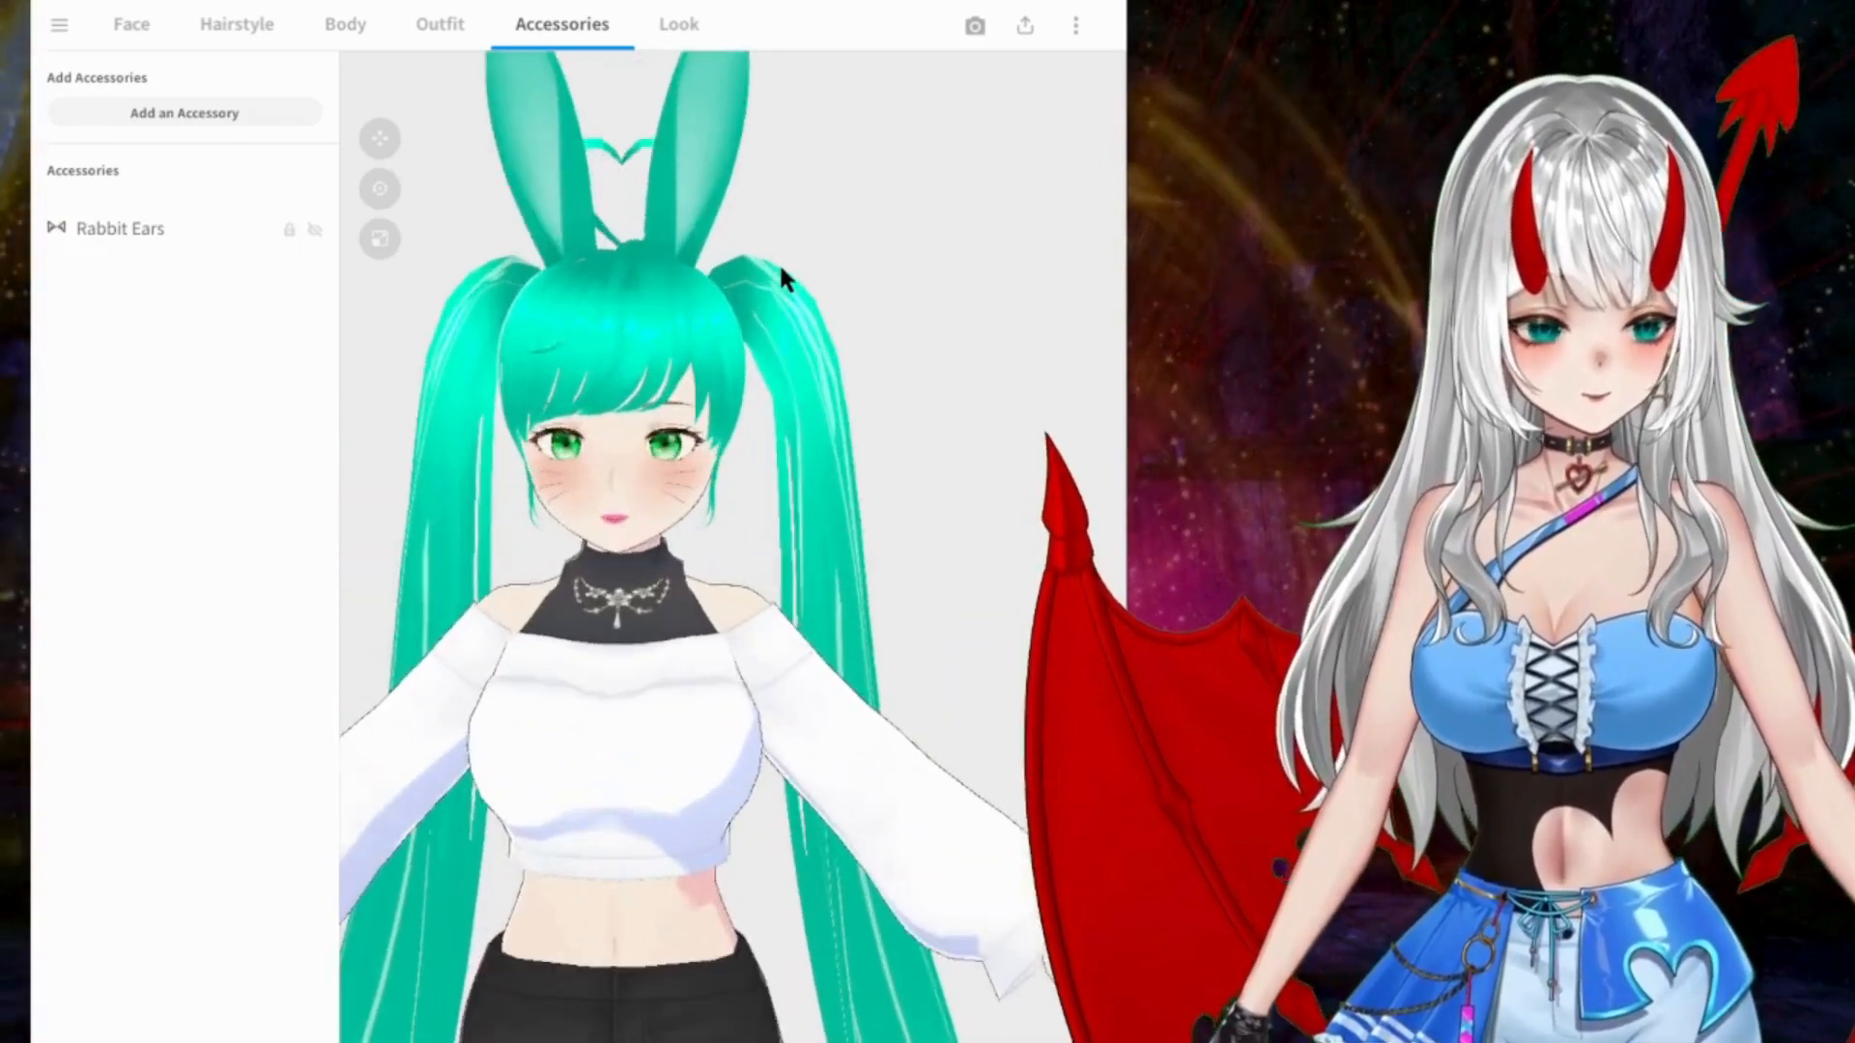
scroll(783, 270, "down", 1)
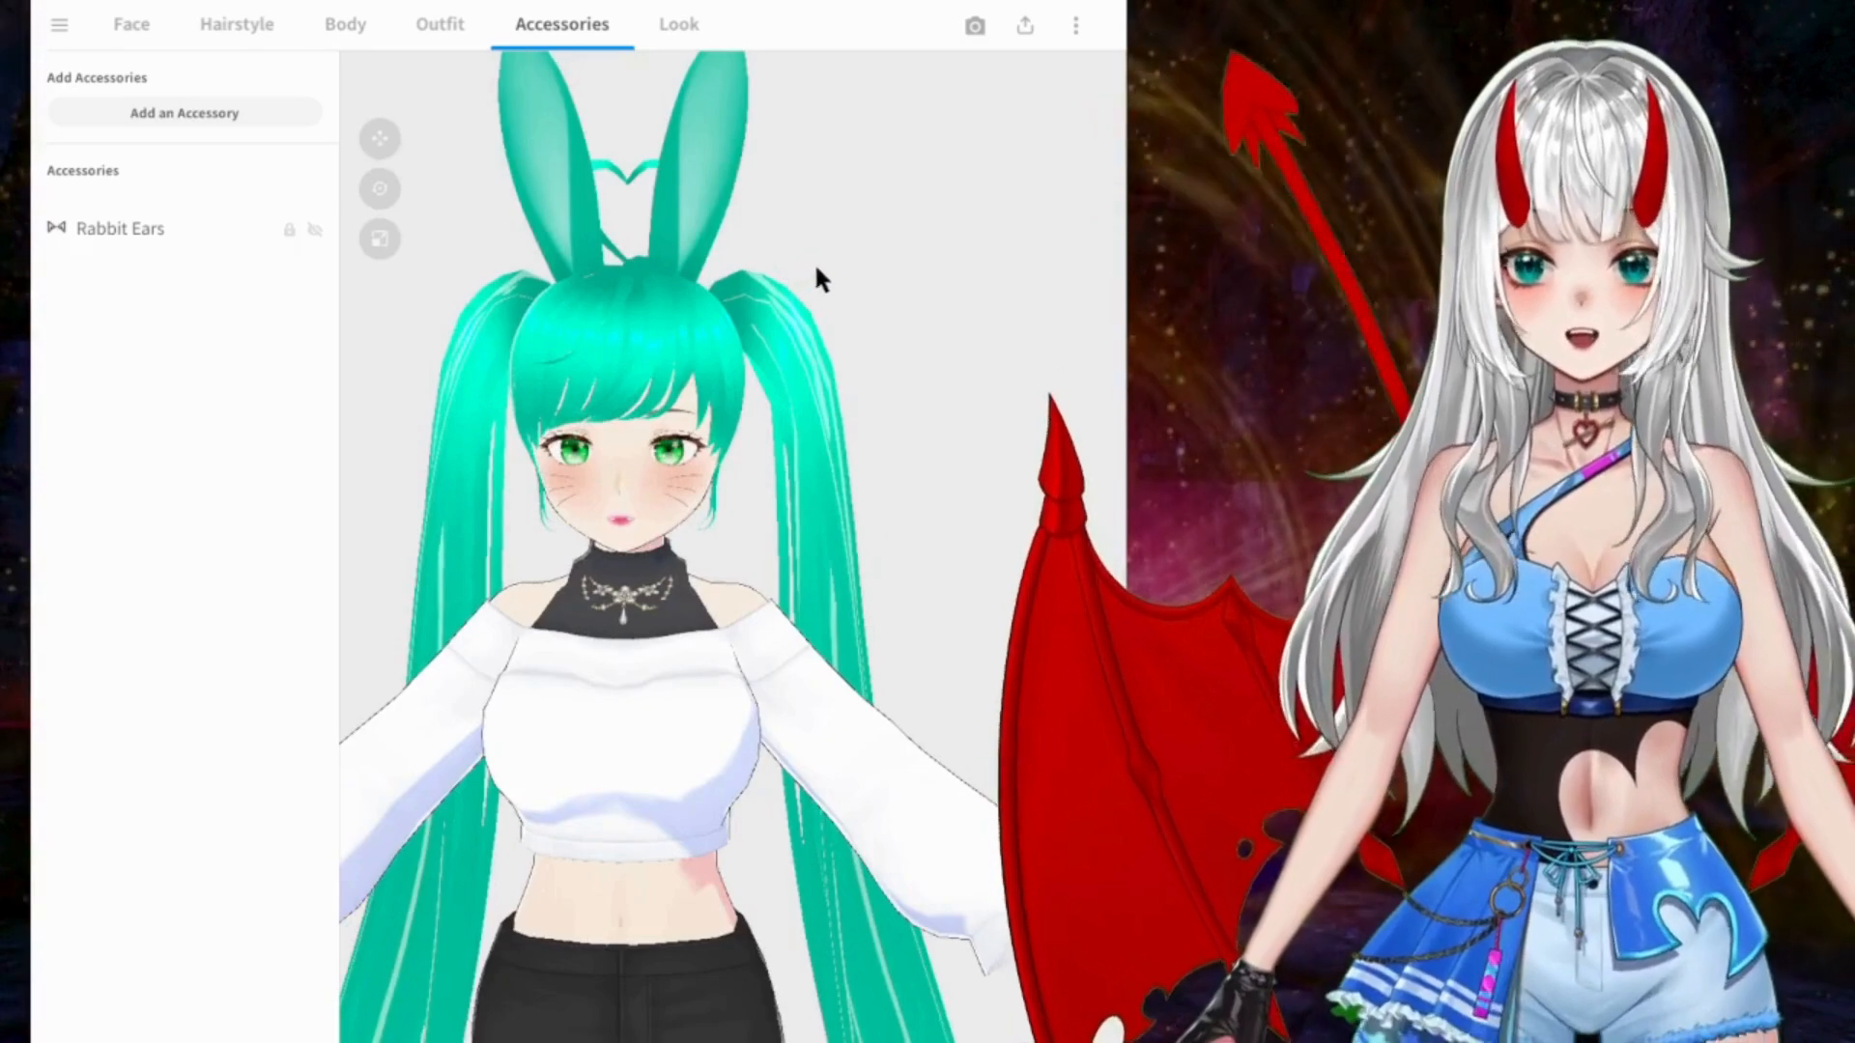
mouse_move(725, 269)
right_mouse_down()
mouse_move(720, 293)
mouse_move(722, 269)
right_mouse_up()
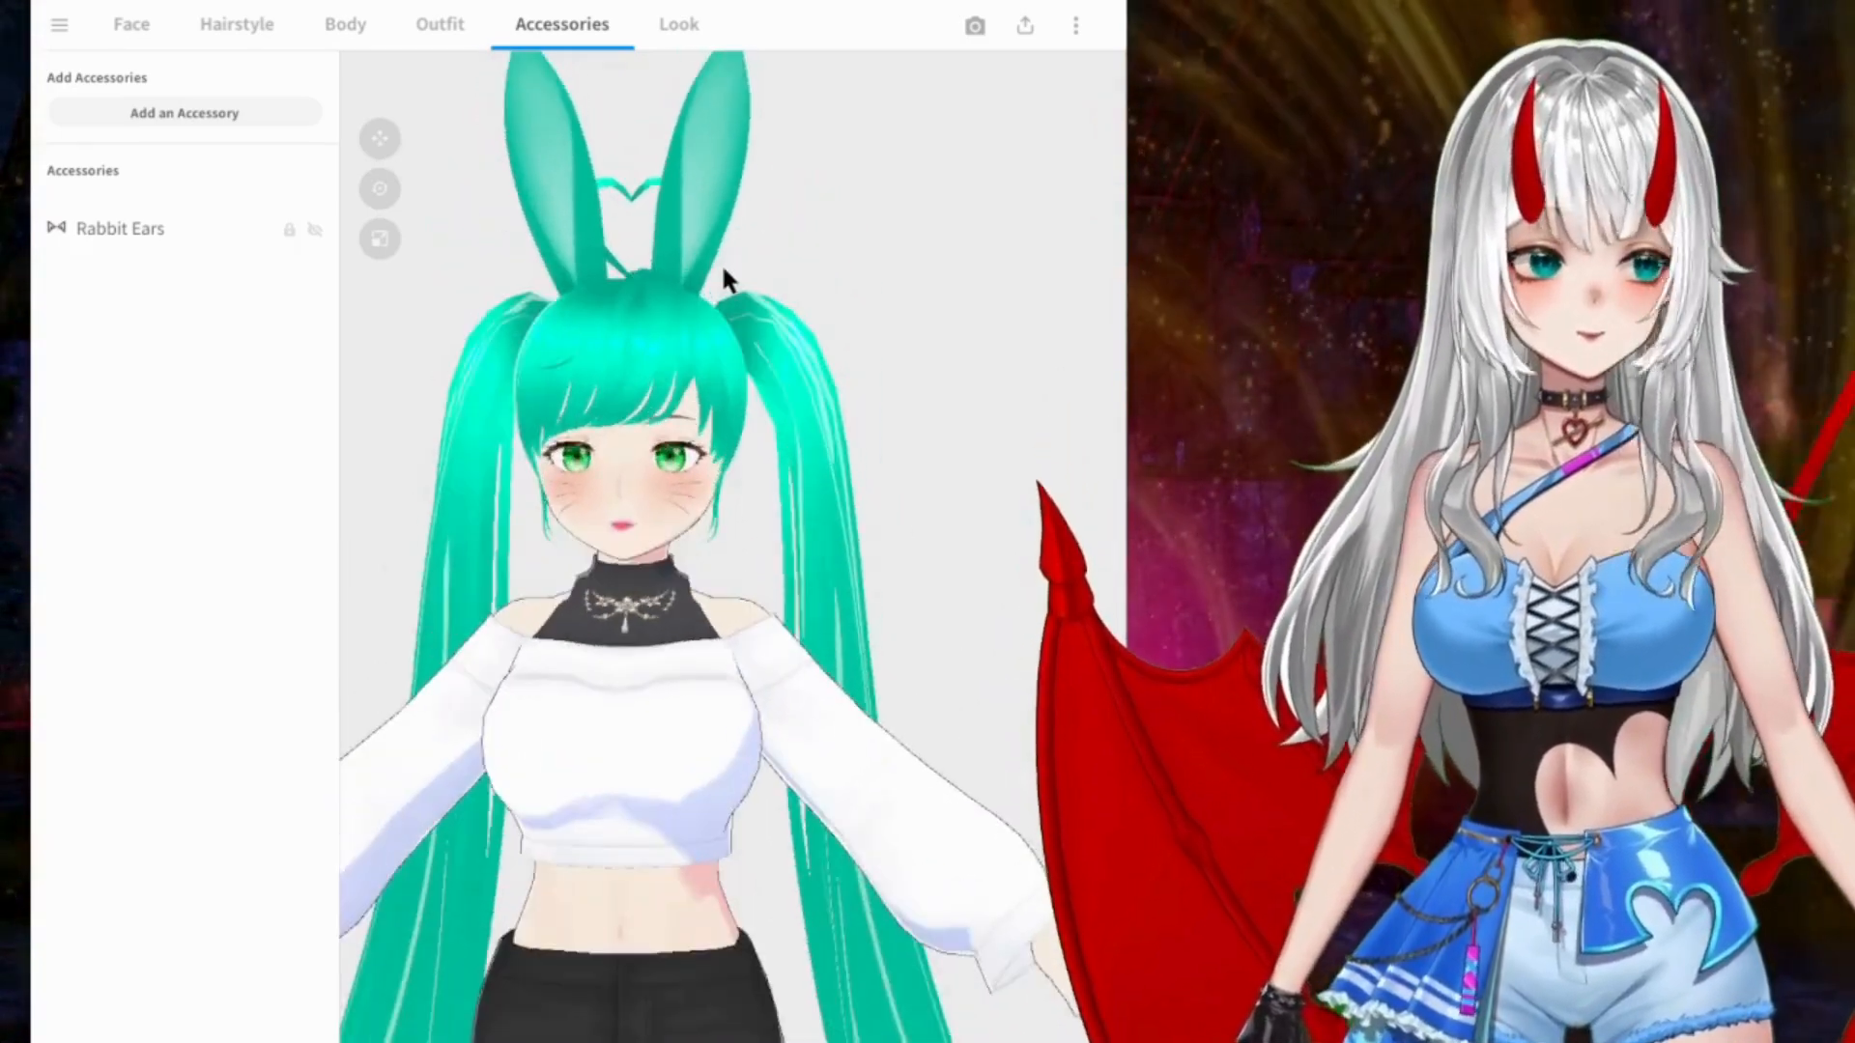
middle_click_drag(723, 263, 713, 318)
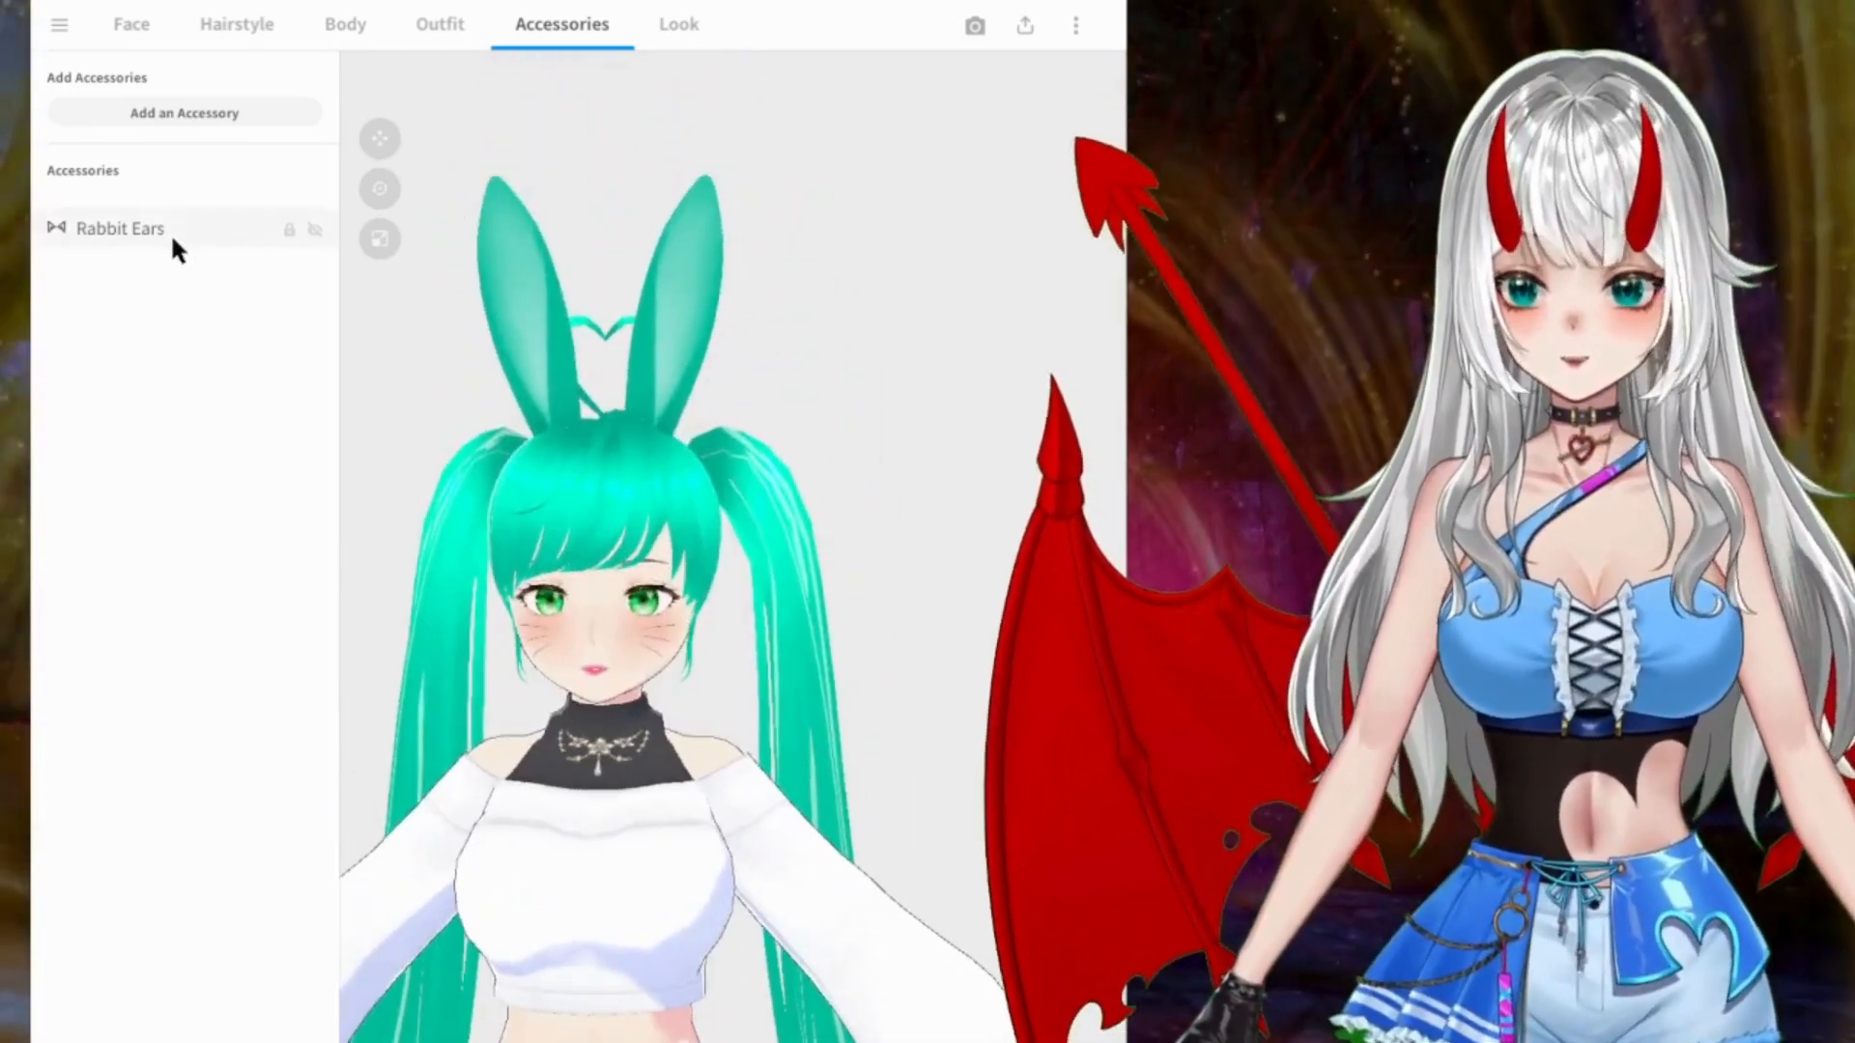
Step: Select the Rabbit Ears and move them backward on the head, behind the heart-shaped hair strand
left_click(170, 234)
right_click_drag(571, 319, 530, 329)
middle_click_drag(547, 410, 617, 455)
mouse_move(596, 514)
left_mouse_down()
mouse_move(605, 700)
mouse_move(618, 421)
mouse_move(619, 513)
left_mouse_up()
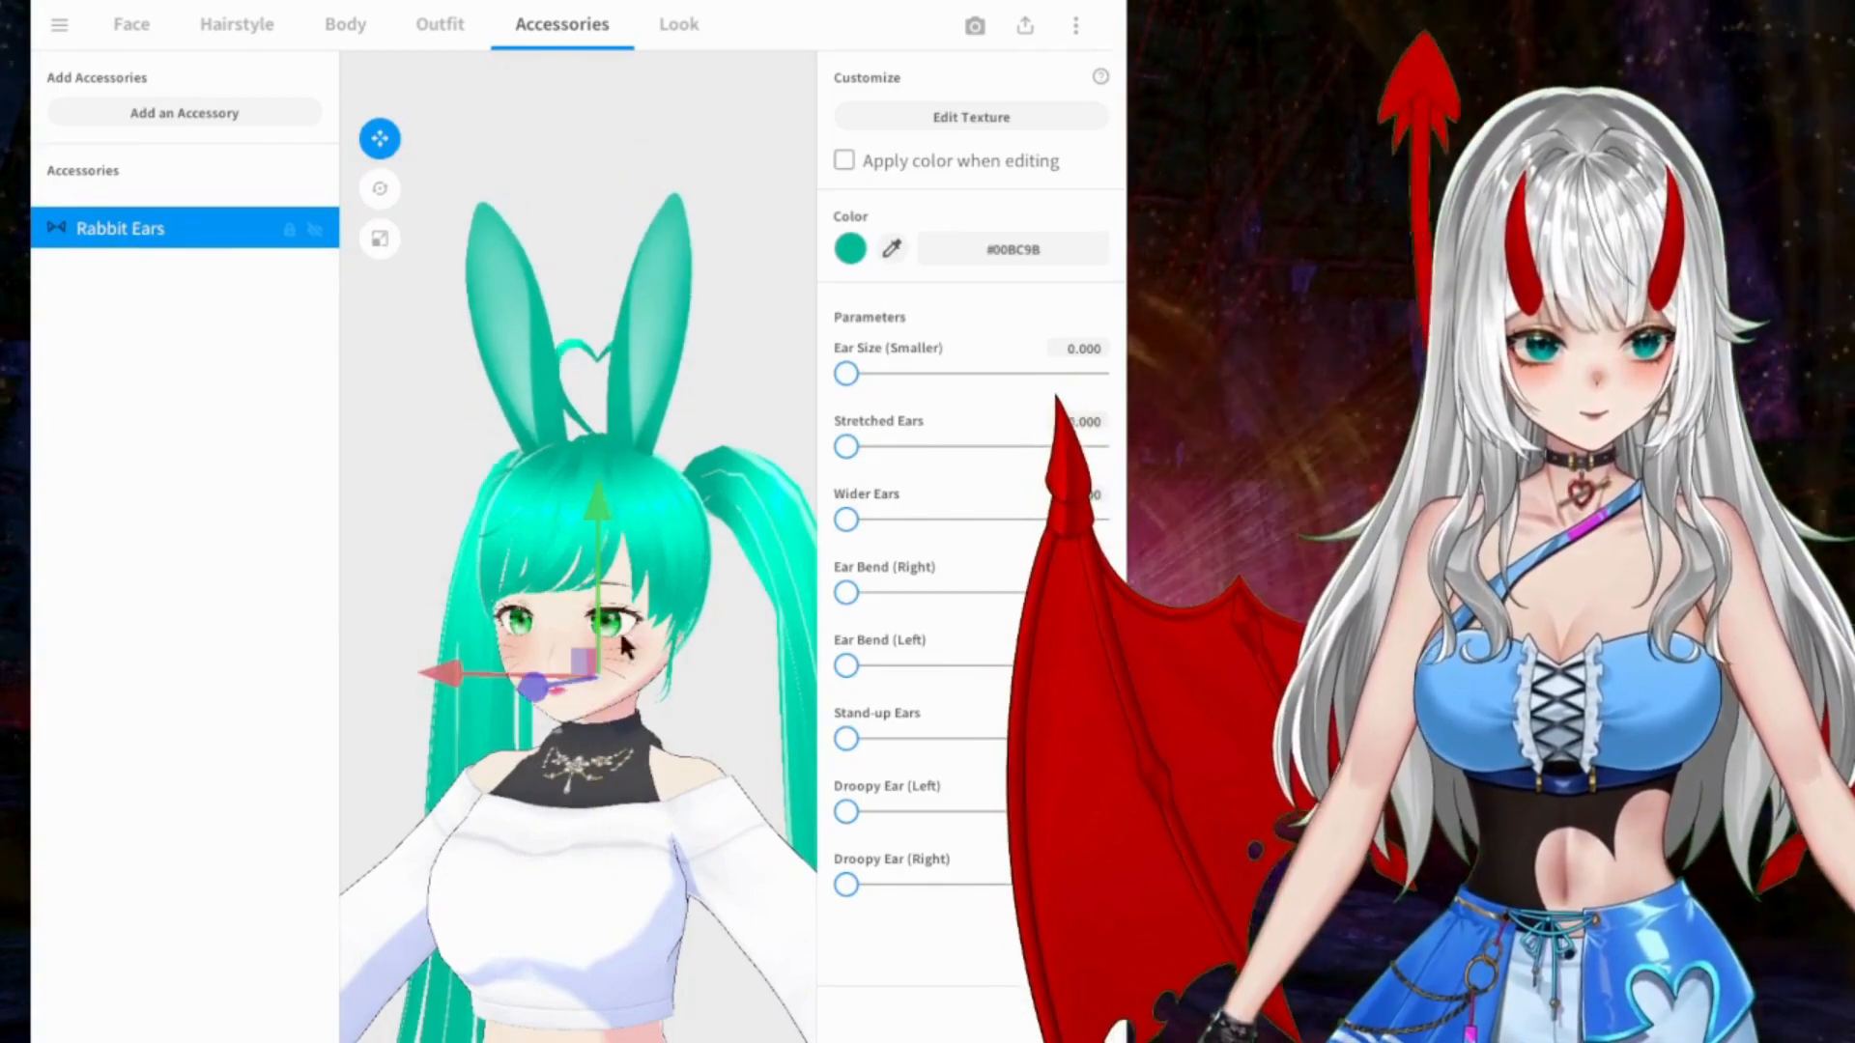
right_click_drag(562, 404, 630, 512)
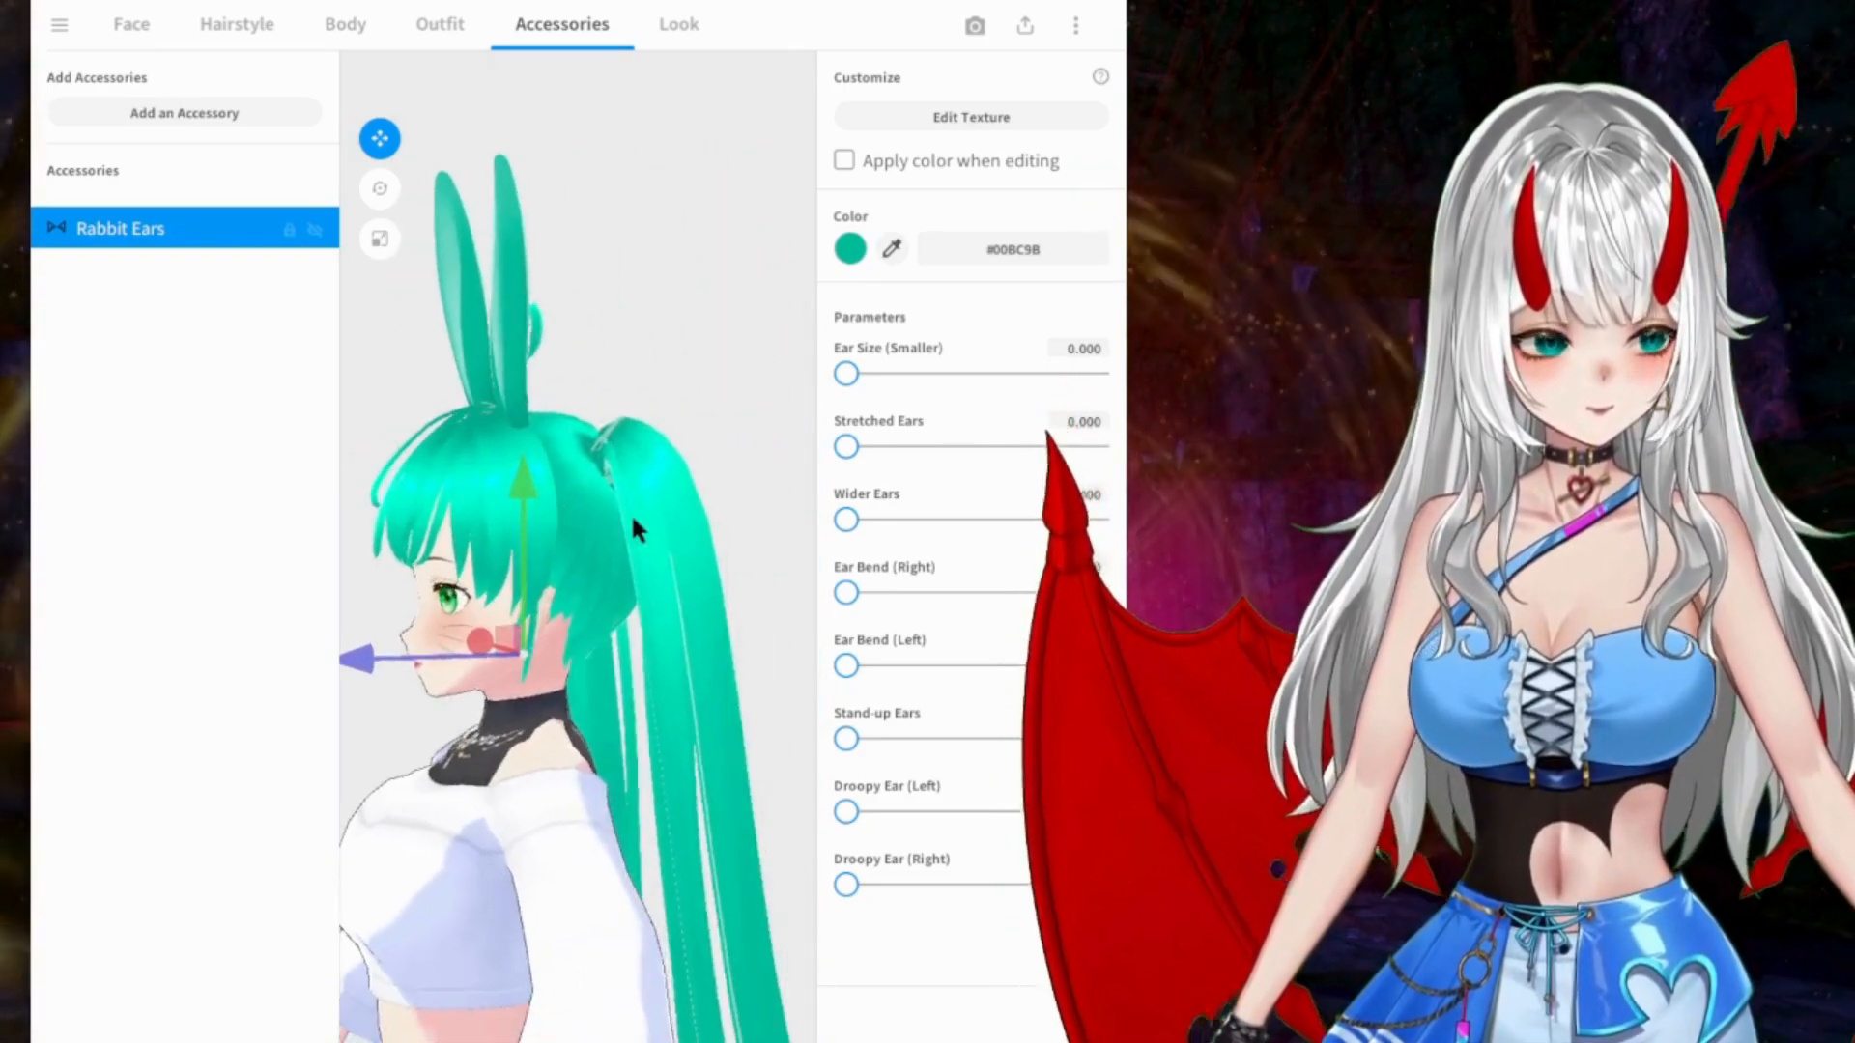
left_click_drag(524, 650, 578, 689)
right_click_drag(578, 690, 670, 452)
Step: Try out the Rabbit Ears' size, stretch, width and right-bend parameters
mouse_move(847, 374)
left_mouse_down()
mouse_move(1095, 373)
mouse_move(835, 374)
left_mouse_up()
left_click_drag(846, 447, 817, 515)
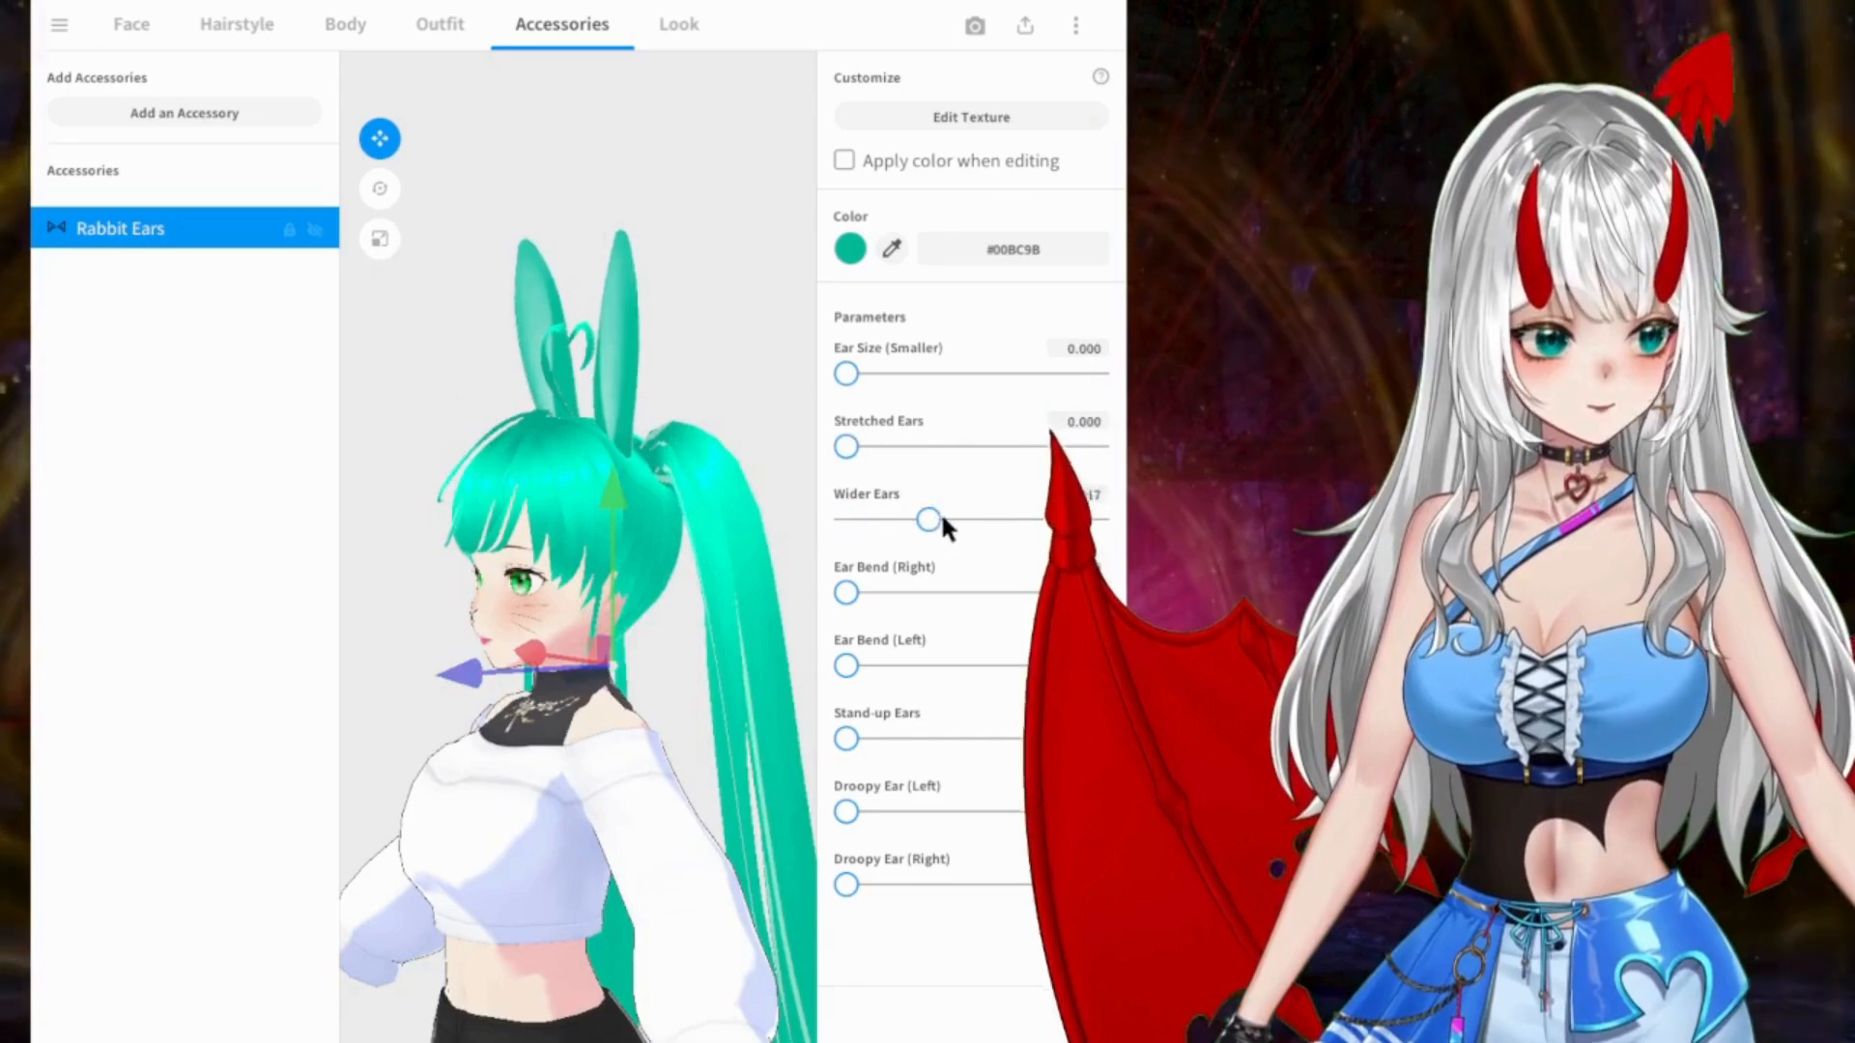
right_click_drag(692, 542, 553, 500)
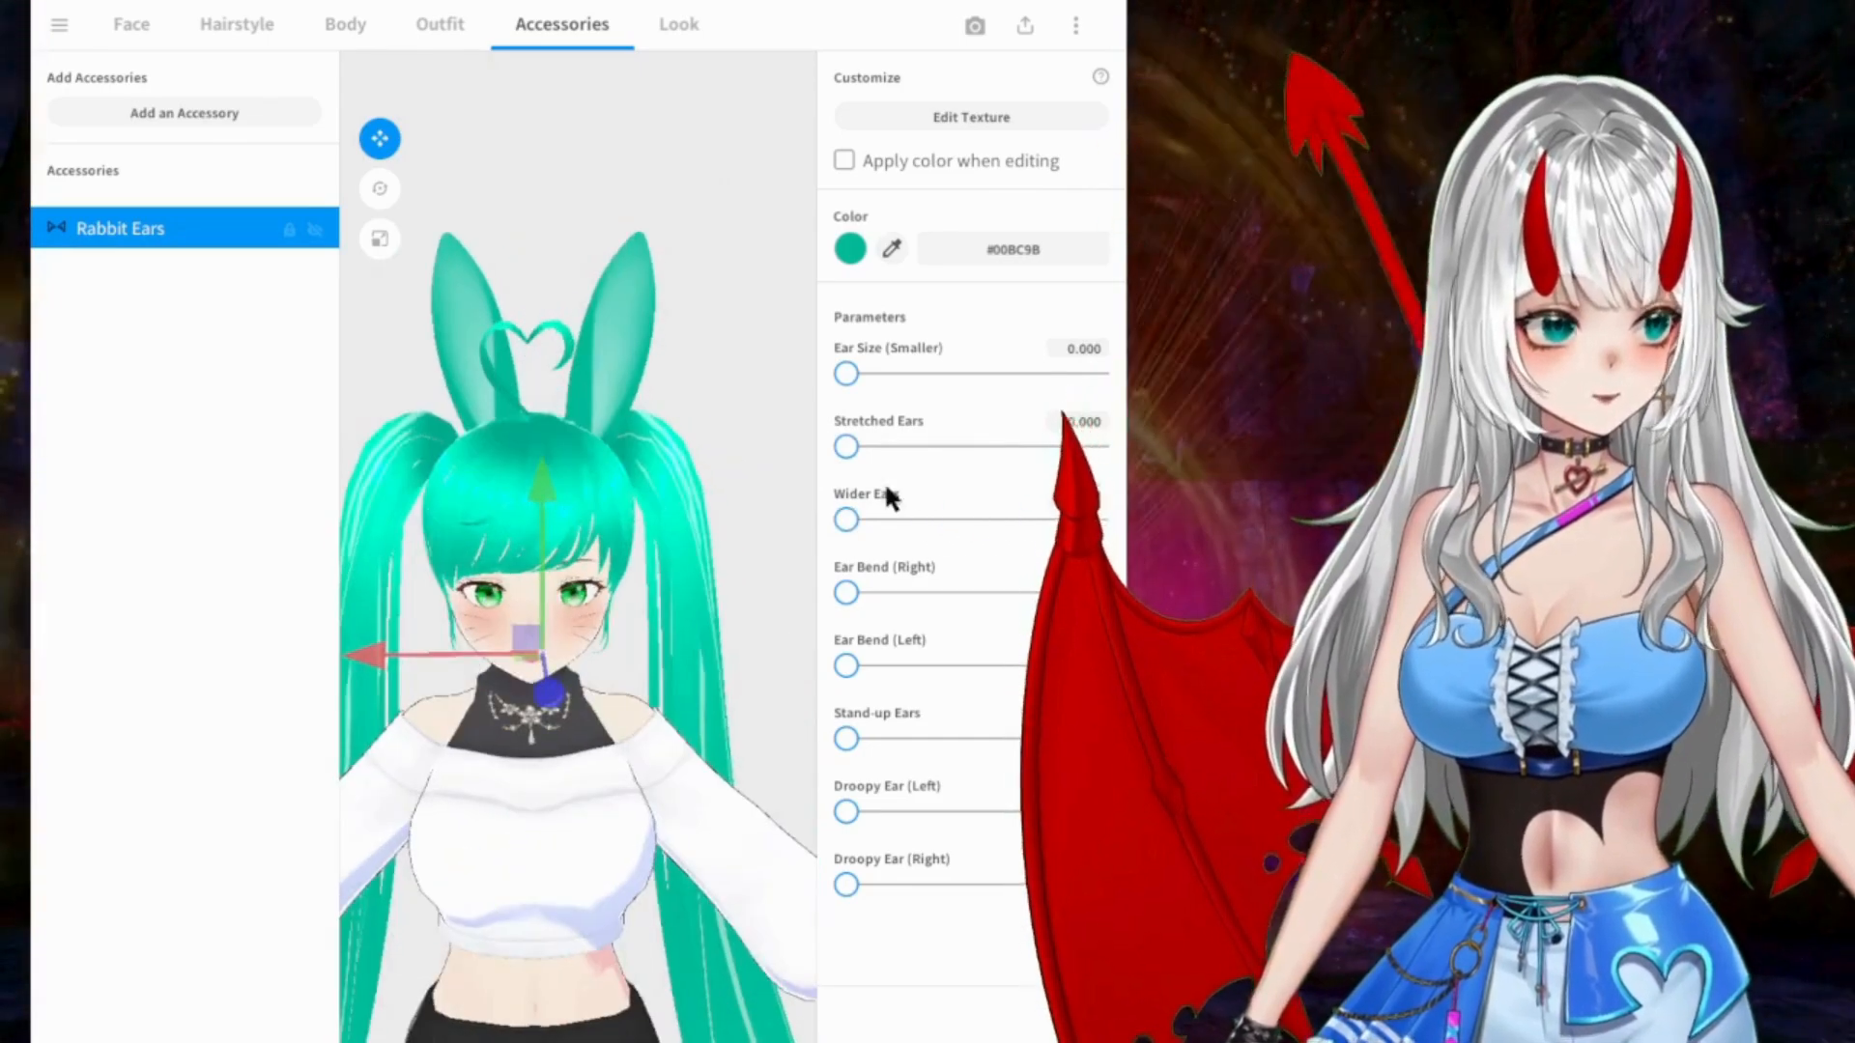
mouse_move(846, 520)
left_mouse_down()
mouse_move(919, 521)
mouse_move(839, 521)
left_mouse_up()
left_click_drag(846, 592, 582, 595)
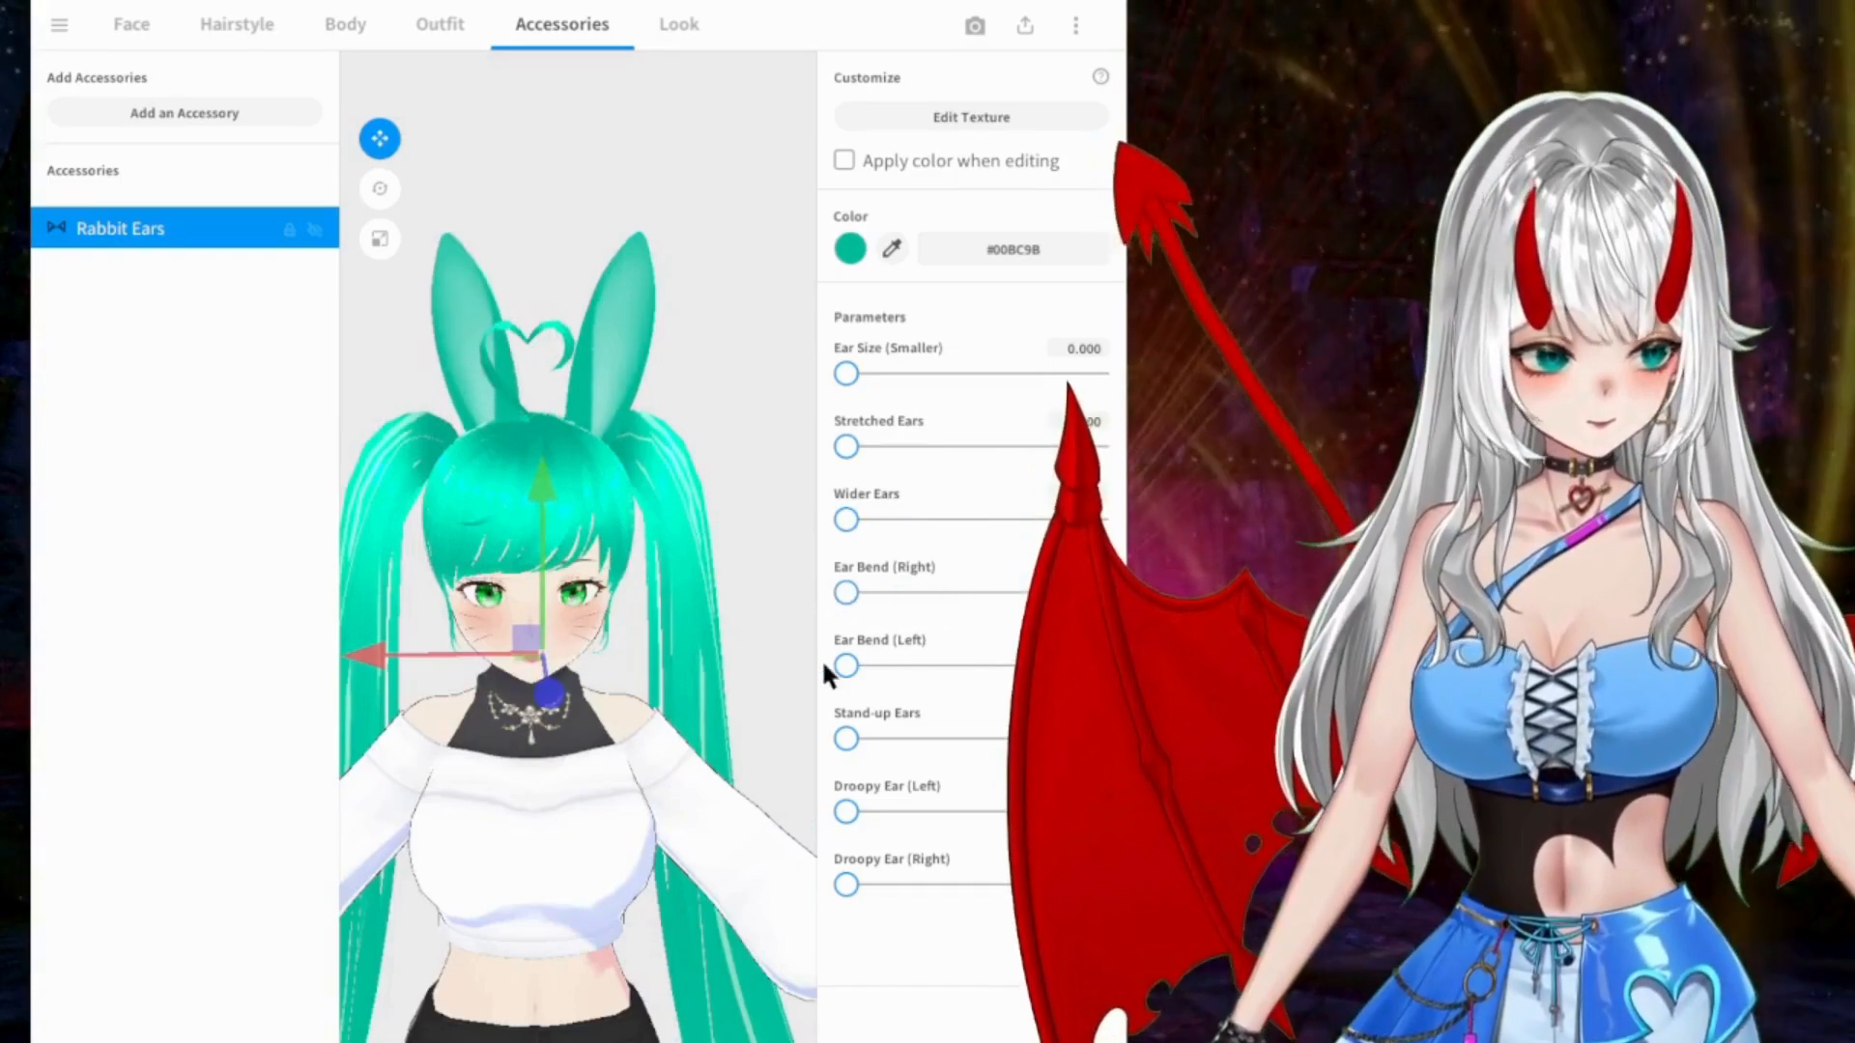
Step: Bend the left rabbit ear fully and make it droop partway toward the hair
left_click_drag(846, 666, 1107, 664)
mouse_move(541, 543)
right_mouse_down()
mouse_move(344, 551)
mouse_move(568, 551)
mouse_move(505, 546)
mouse_move(533, 542)
right_mouse_up()
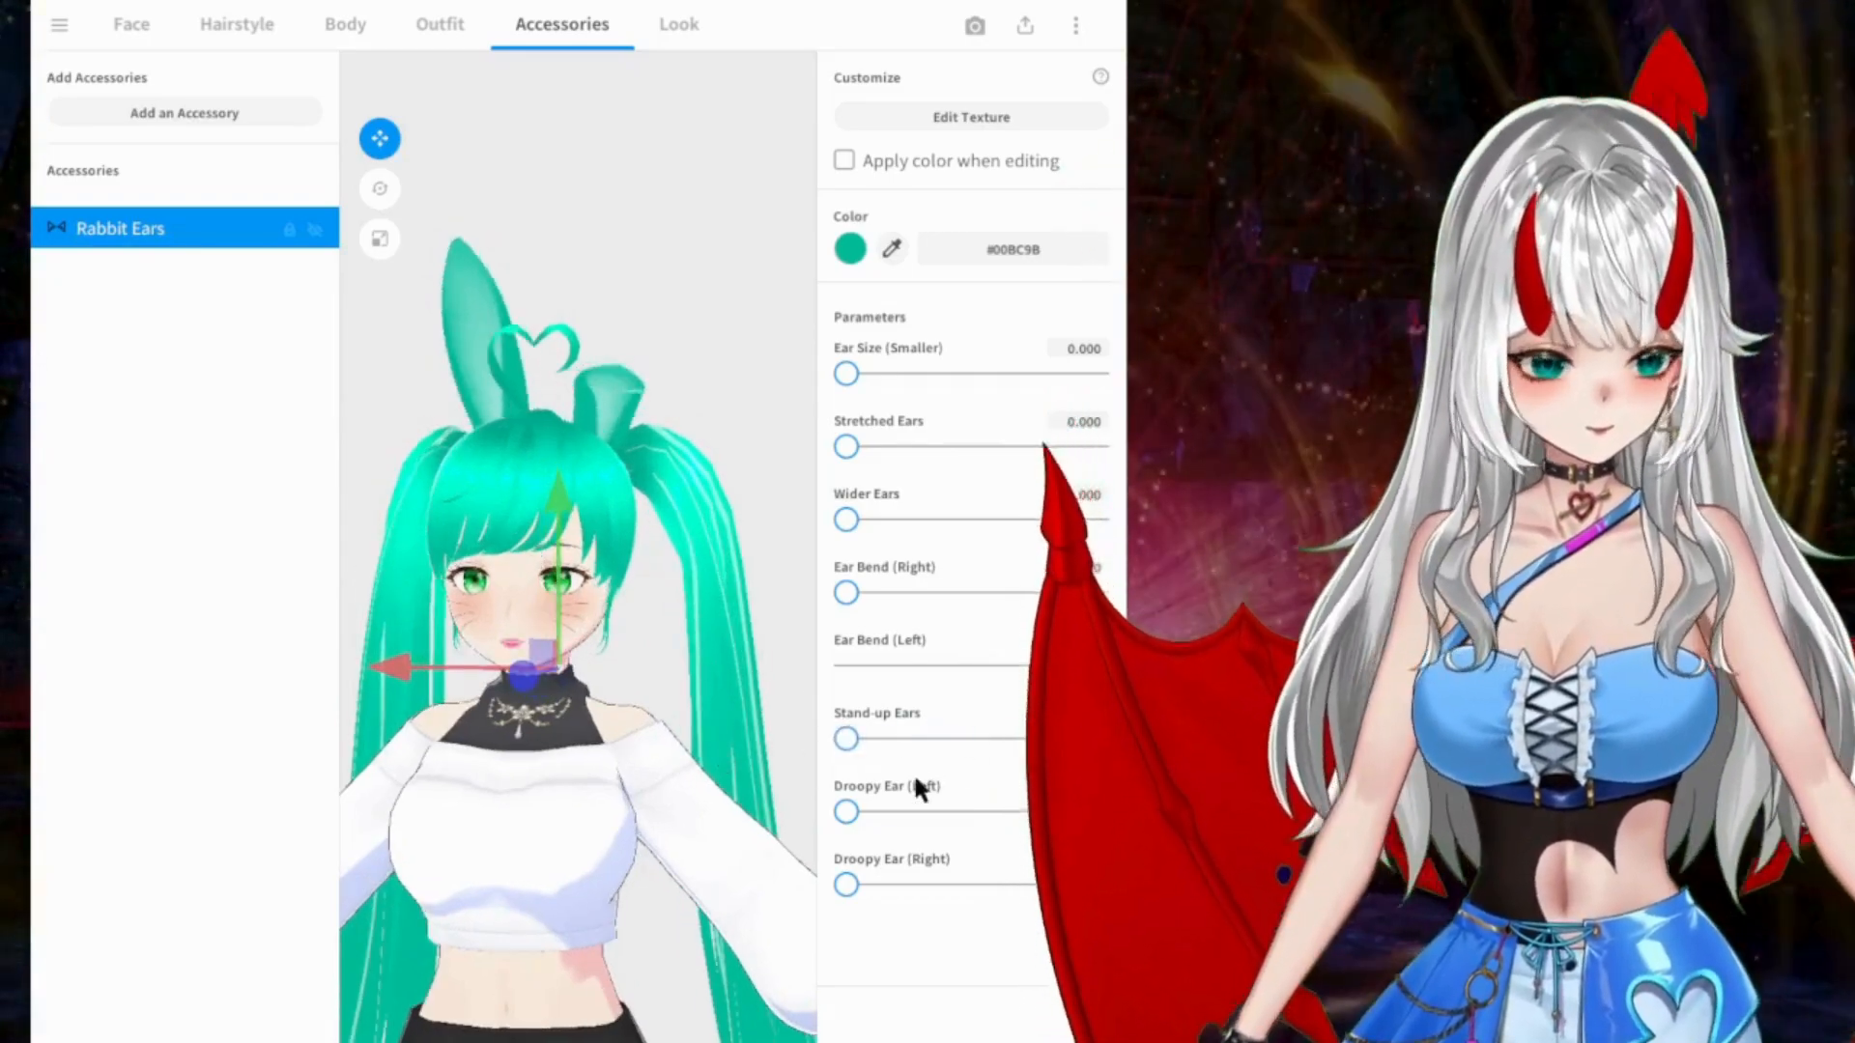
left_click_drag(837, 812, 898, 812)
mouse_move(730, 690)
right_mouse_down()
mouse_move(605, 669)
mouse_move(744, 678)
right_mouse_up()
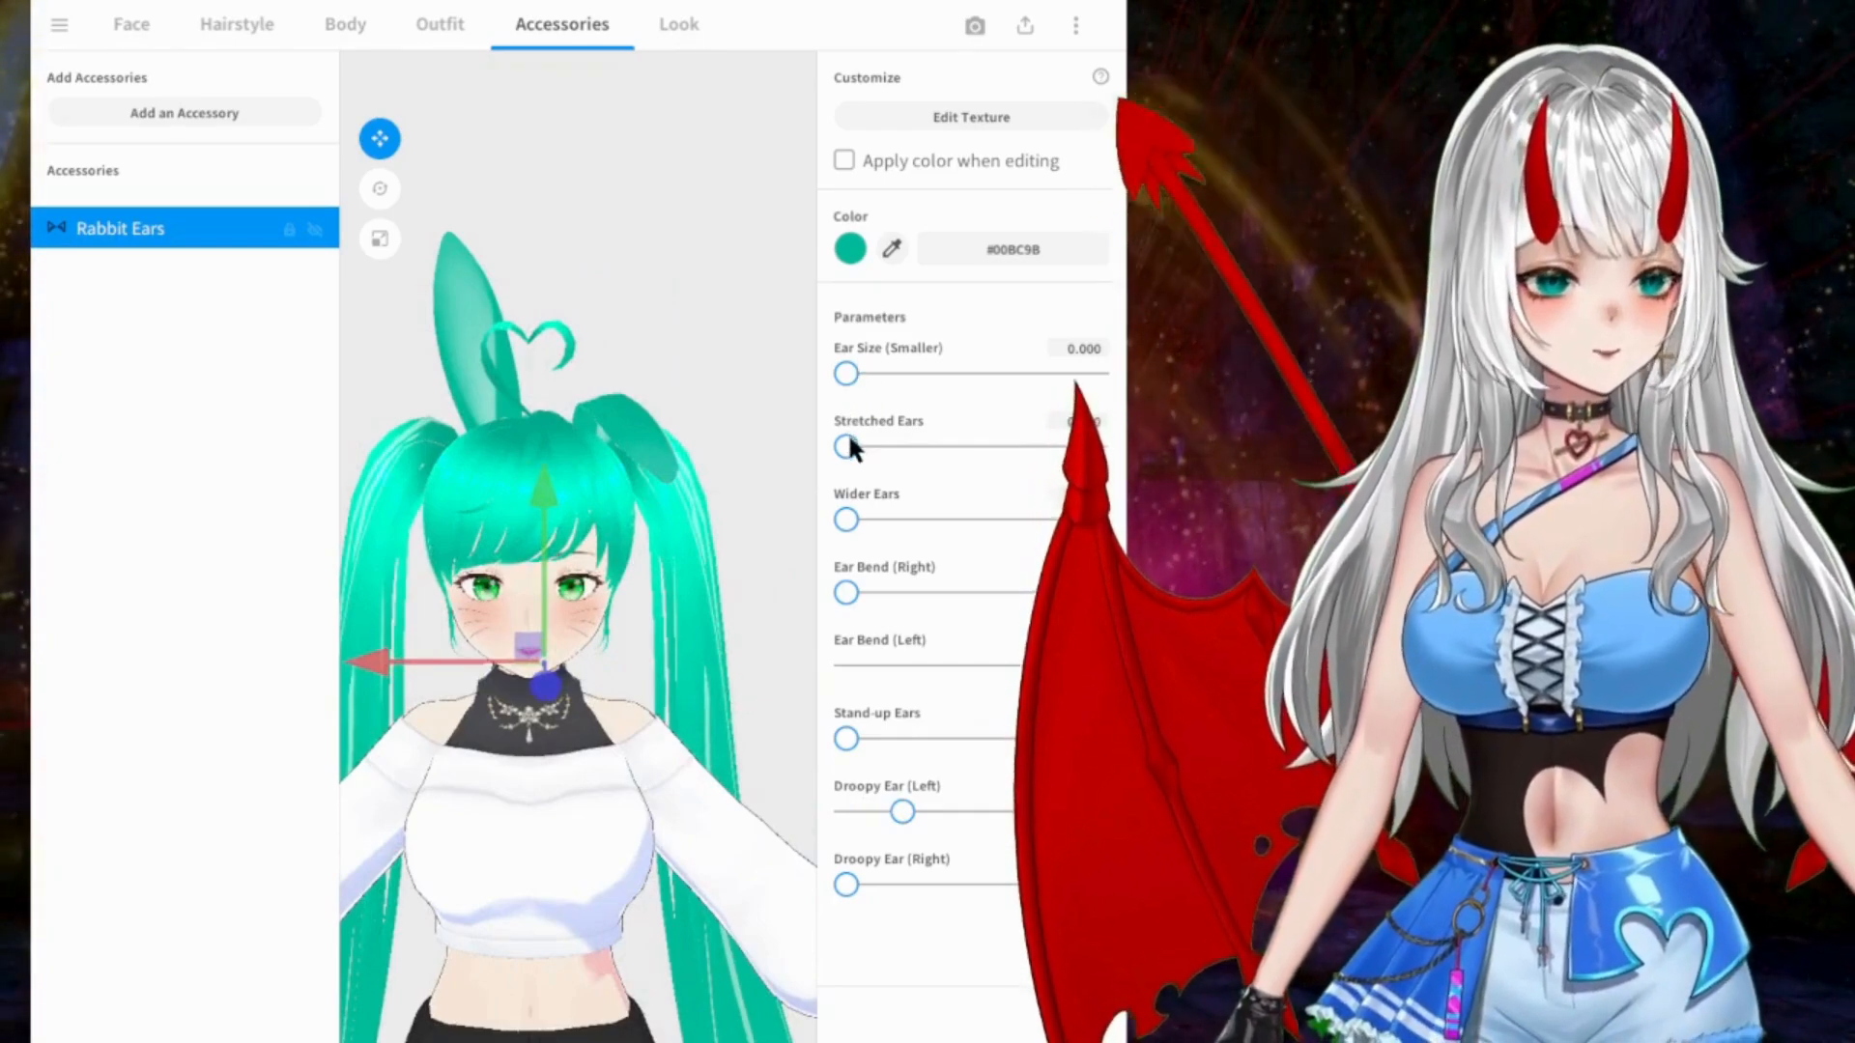
Step: Bend the right rabbit ear fully and readjust the droop of both ears so they hang over the twin tails
left_click_drag(850, 591, 1125, 632)
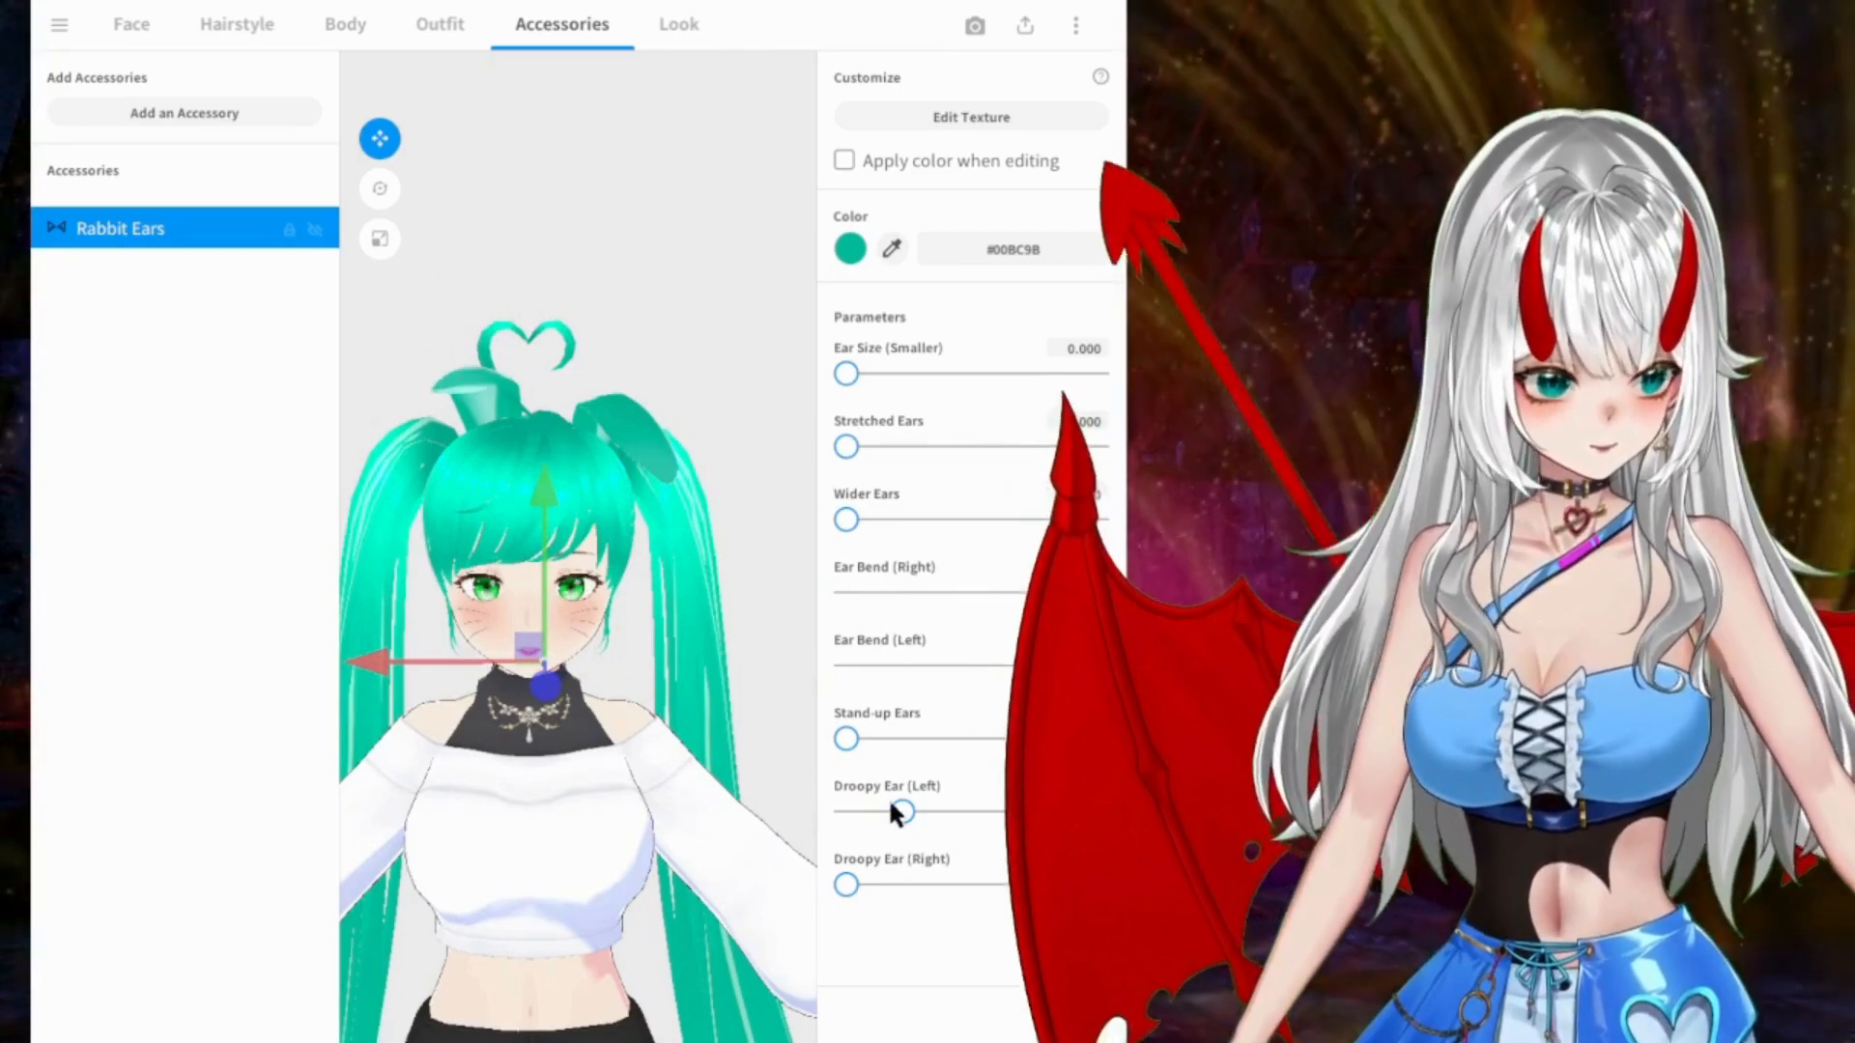
left_click_drag(897, 817, 827, 802)
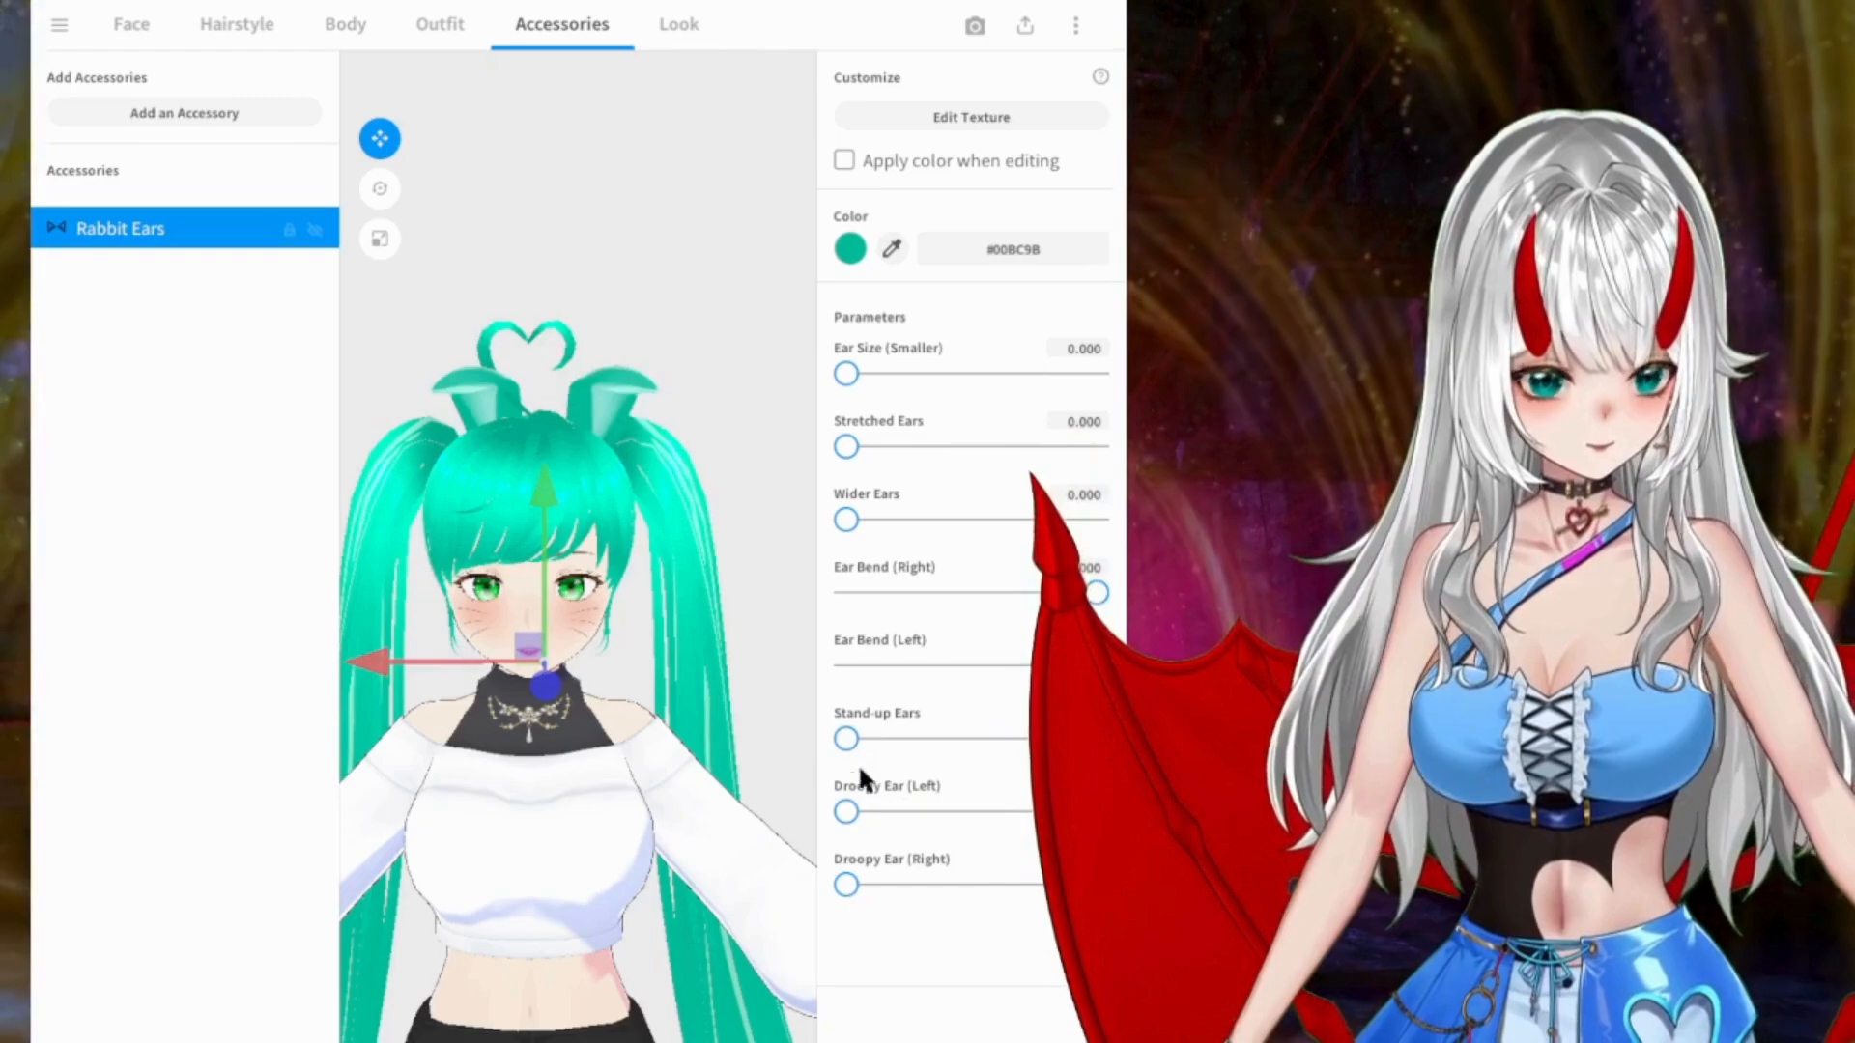
left_click_drag(846, 884, 895, 884)
left_click_drag(847, 812, 941, 814)
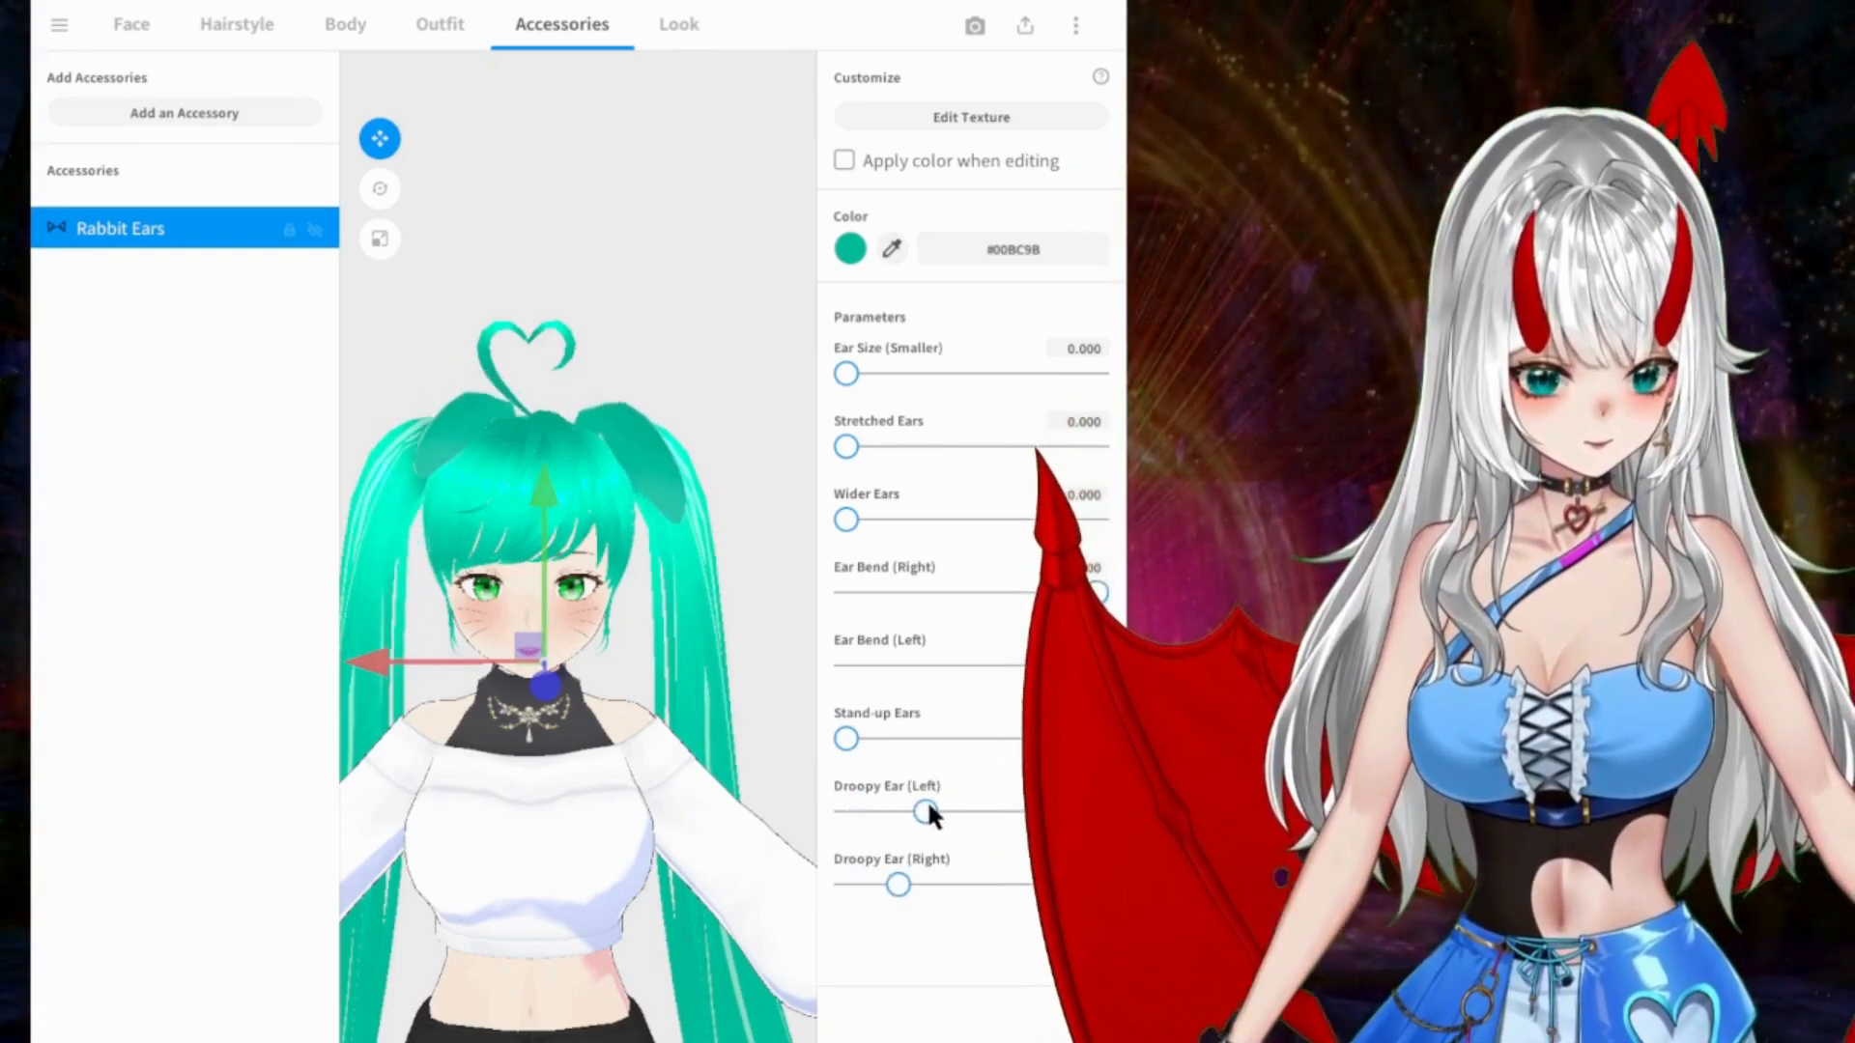
Step: Fine-tune the Rabbit Ears' position on the head and check the drooping ears from an angle
mouse_move(664, 647)
left_mouse_down()
mouse_move(522, 676)
mouse_move(644, 655)
left_mouse_up()
right_click_drag(646, 661, 664, 659)
mouse_move(541, 670)
left_mouse_down()
mouse_move(528, 644)
mouse_move(544, 654)
mouse_move(525, 677)
mouse_move(532, 658)
left_mouse_up()
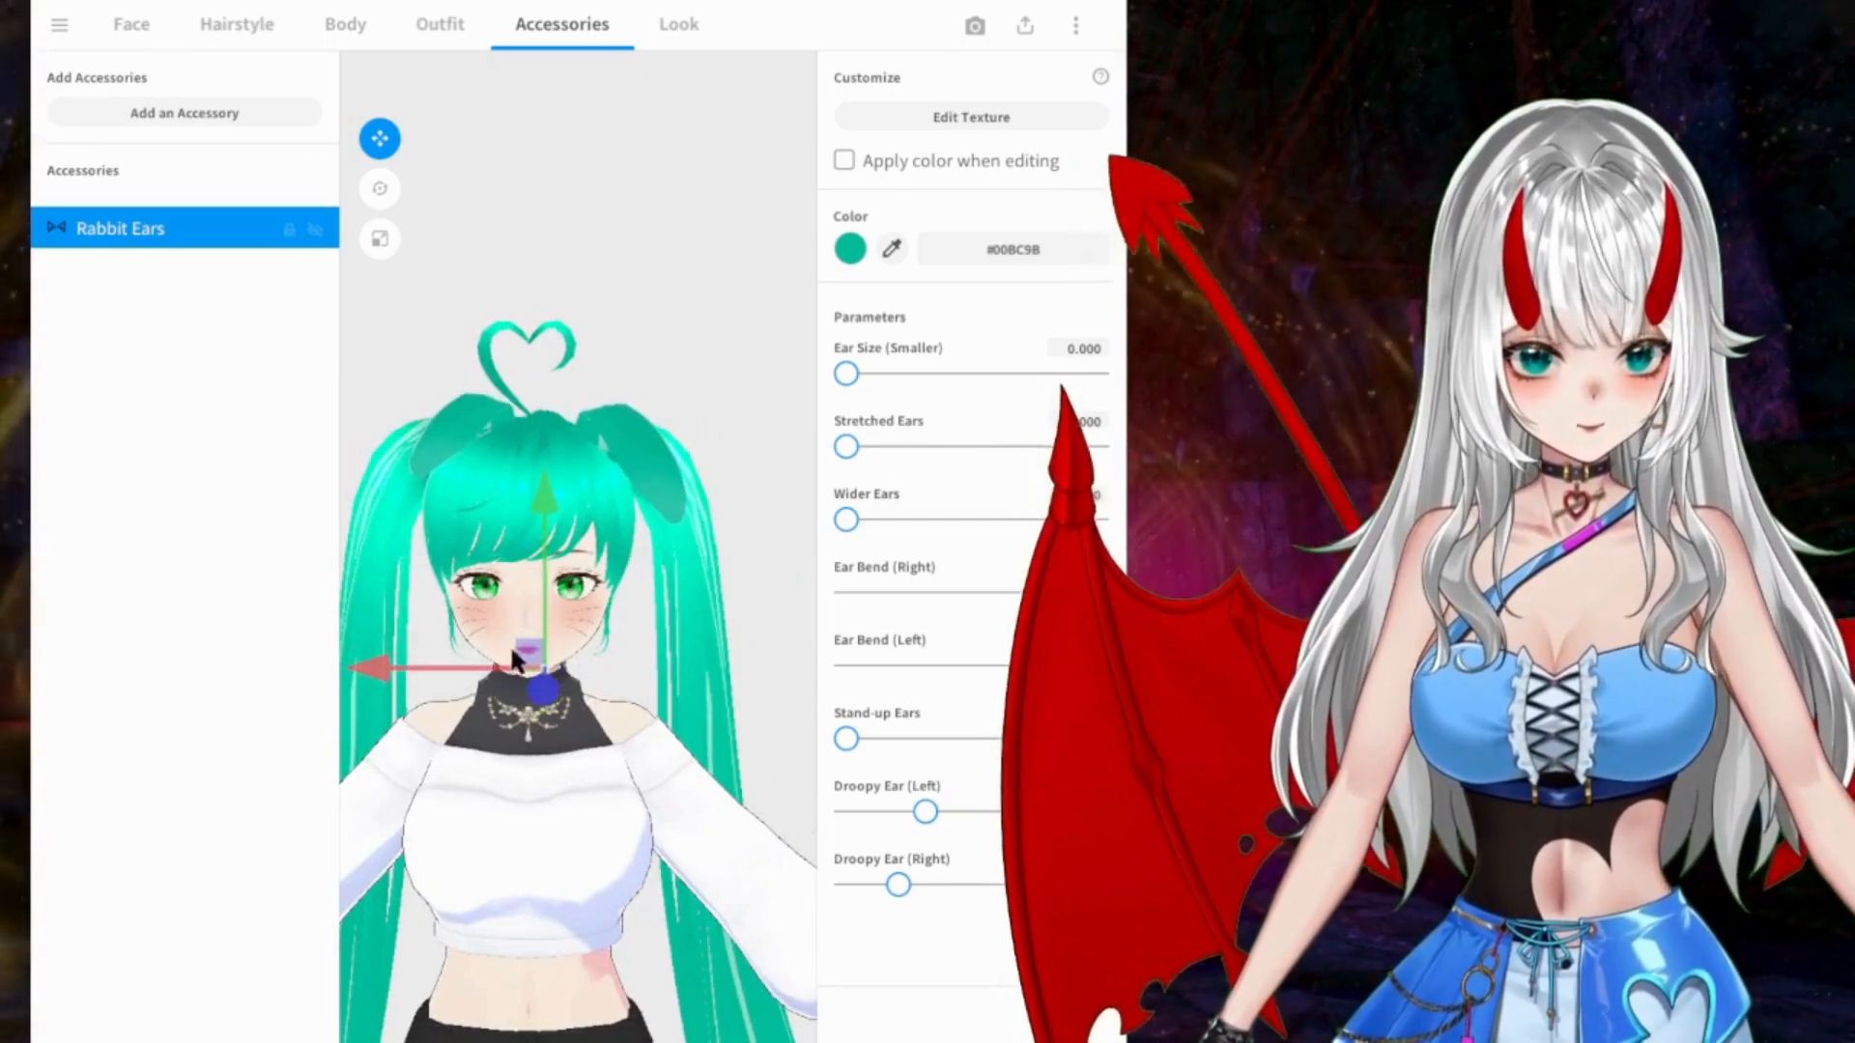
left_click_drag(412, 667, 406, 661)
right_click_drag(684, 632, 332, 629)
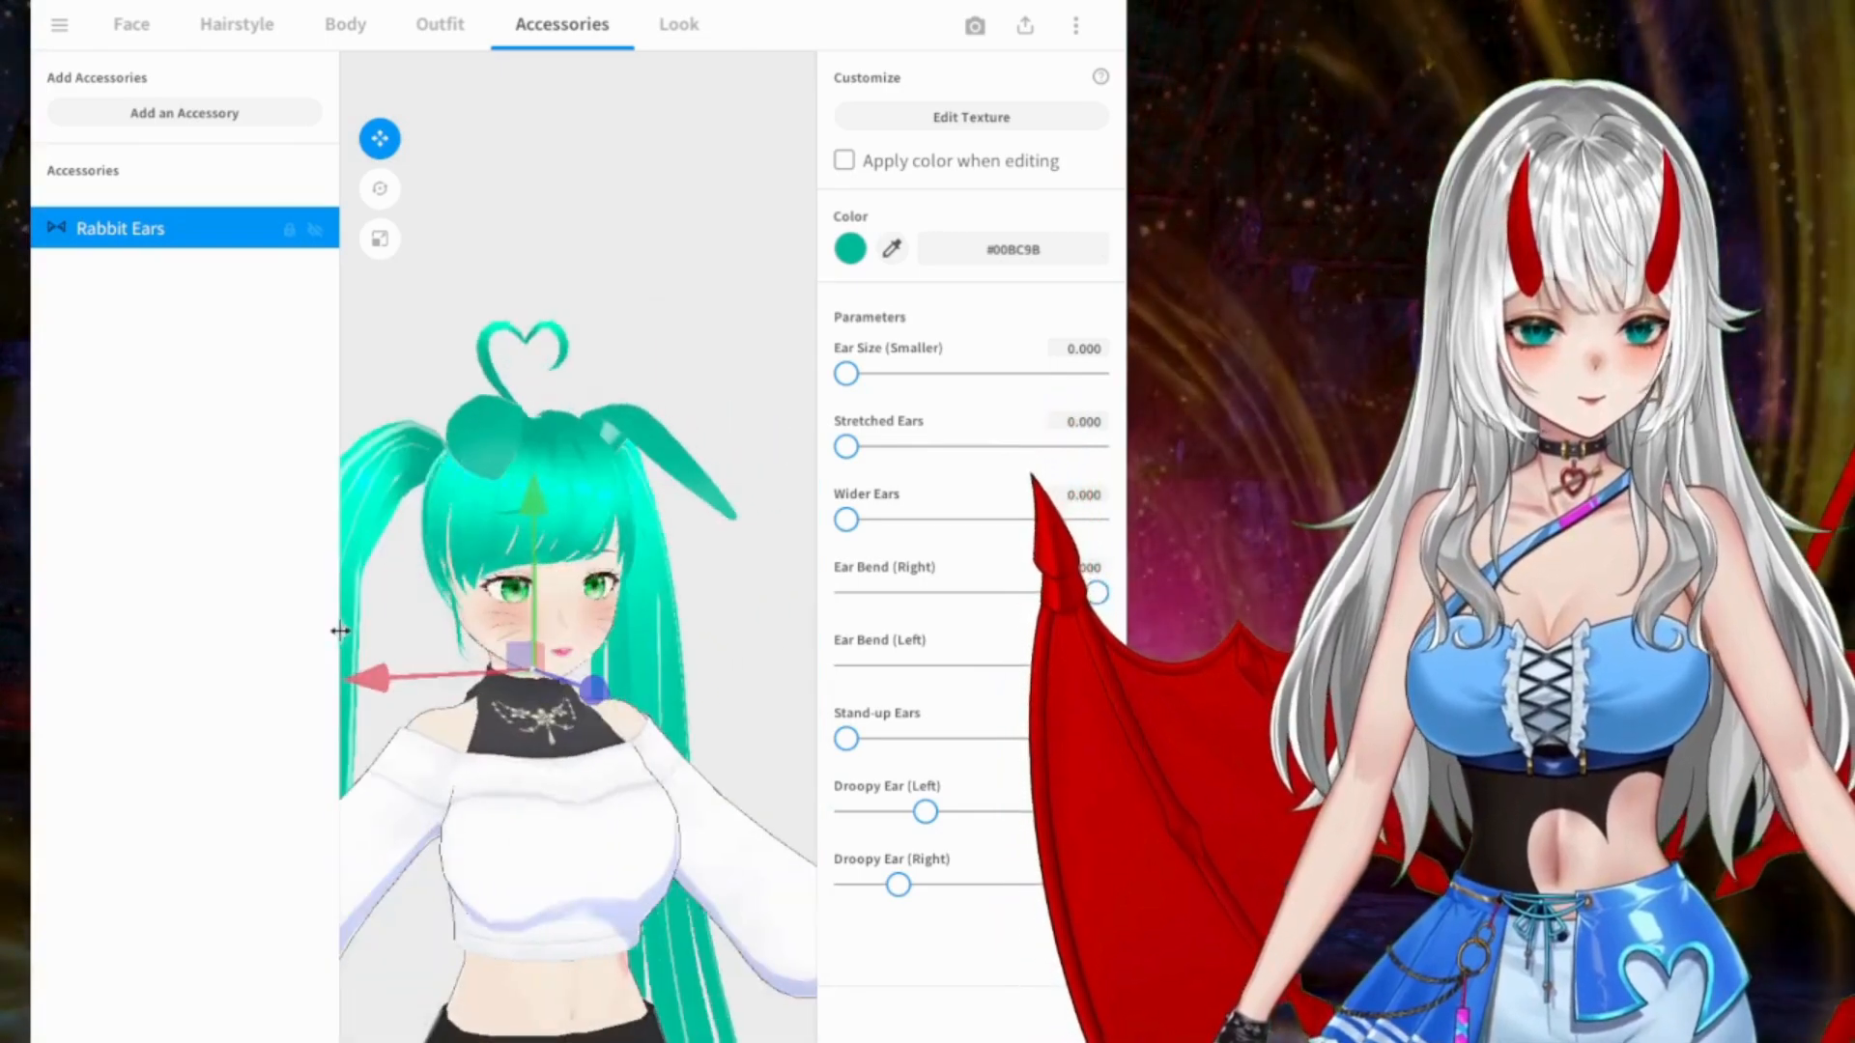
mouse_move(601, 641)
right_mouse_down()
mouse_move(613, 583)
mouse_move(599, 663)
mouse_move(589, 640)
mouse_move(608, 634)
right_mouse_up()
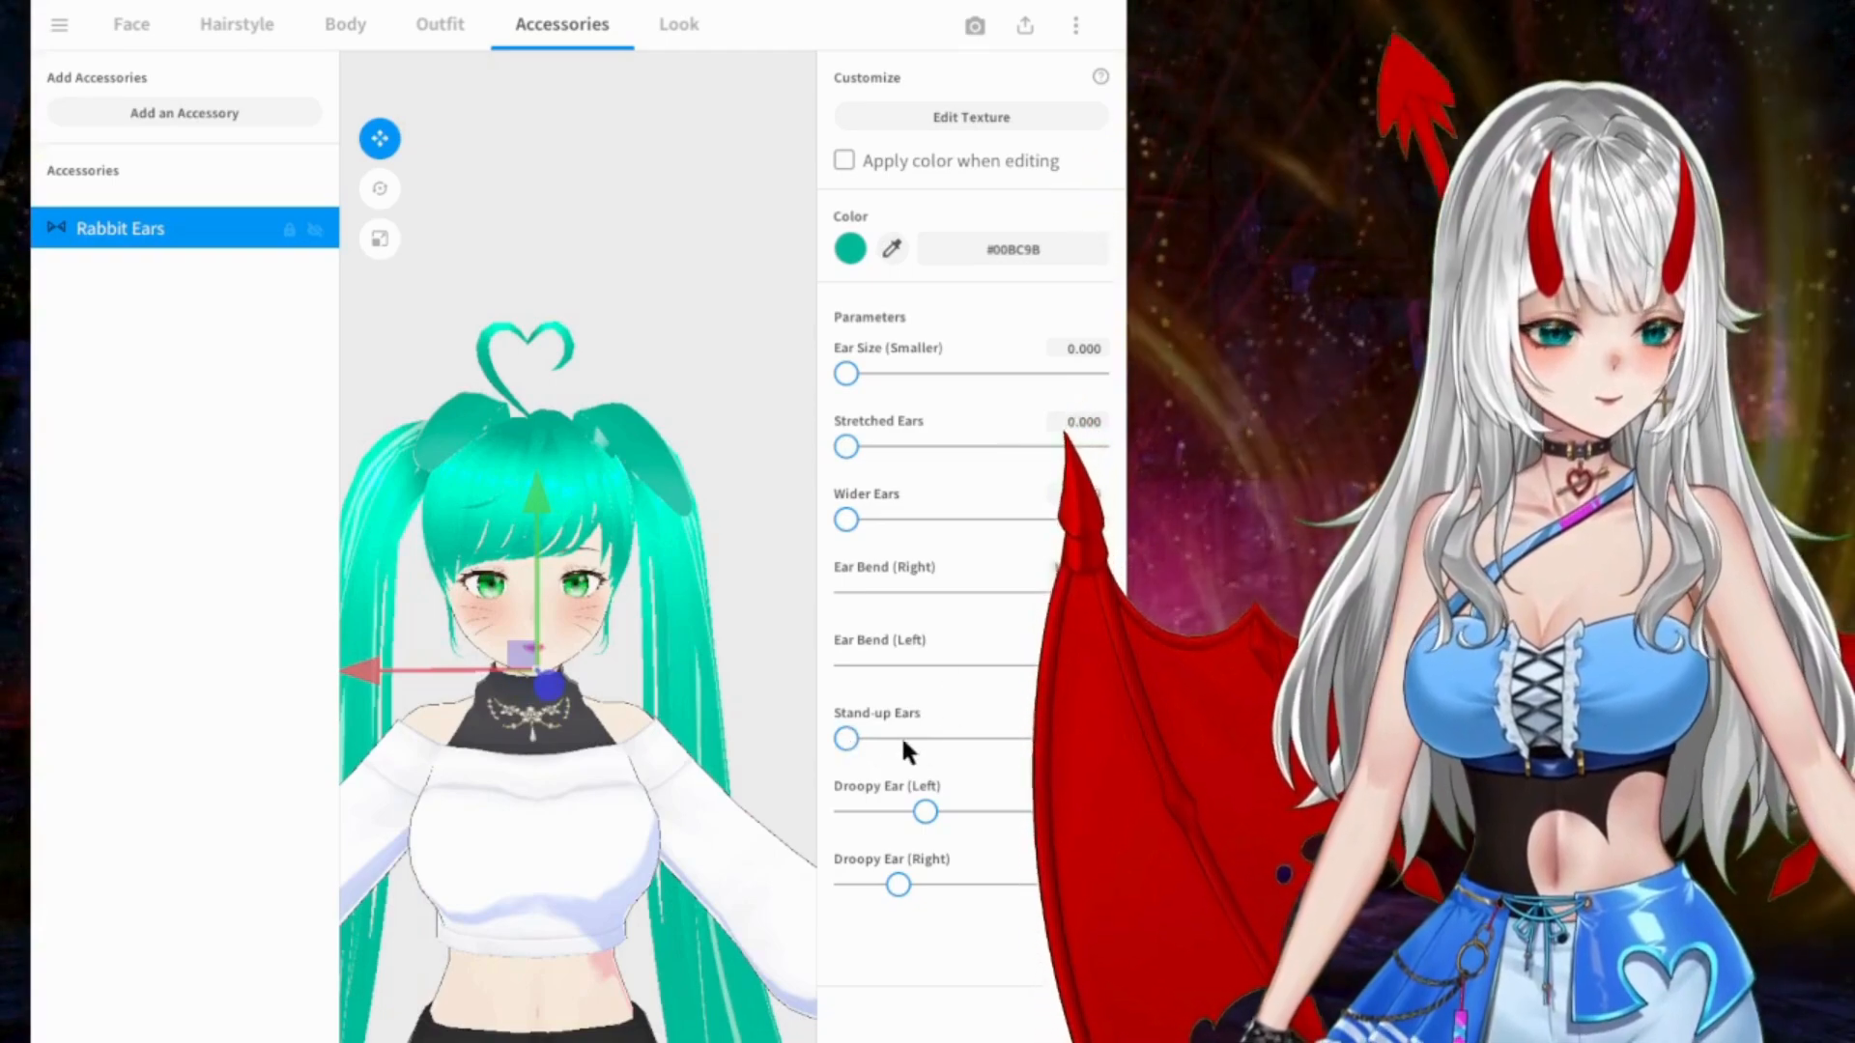
Step: Keep the stand-up parameter at 0 and increase the right ear's droop to match the left ear
mouse_move(854, 737)
left_mouse_down()
mouse_move(1083, 739)
mouse_move(833, 736)
left_mouse_up()
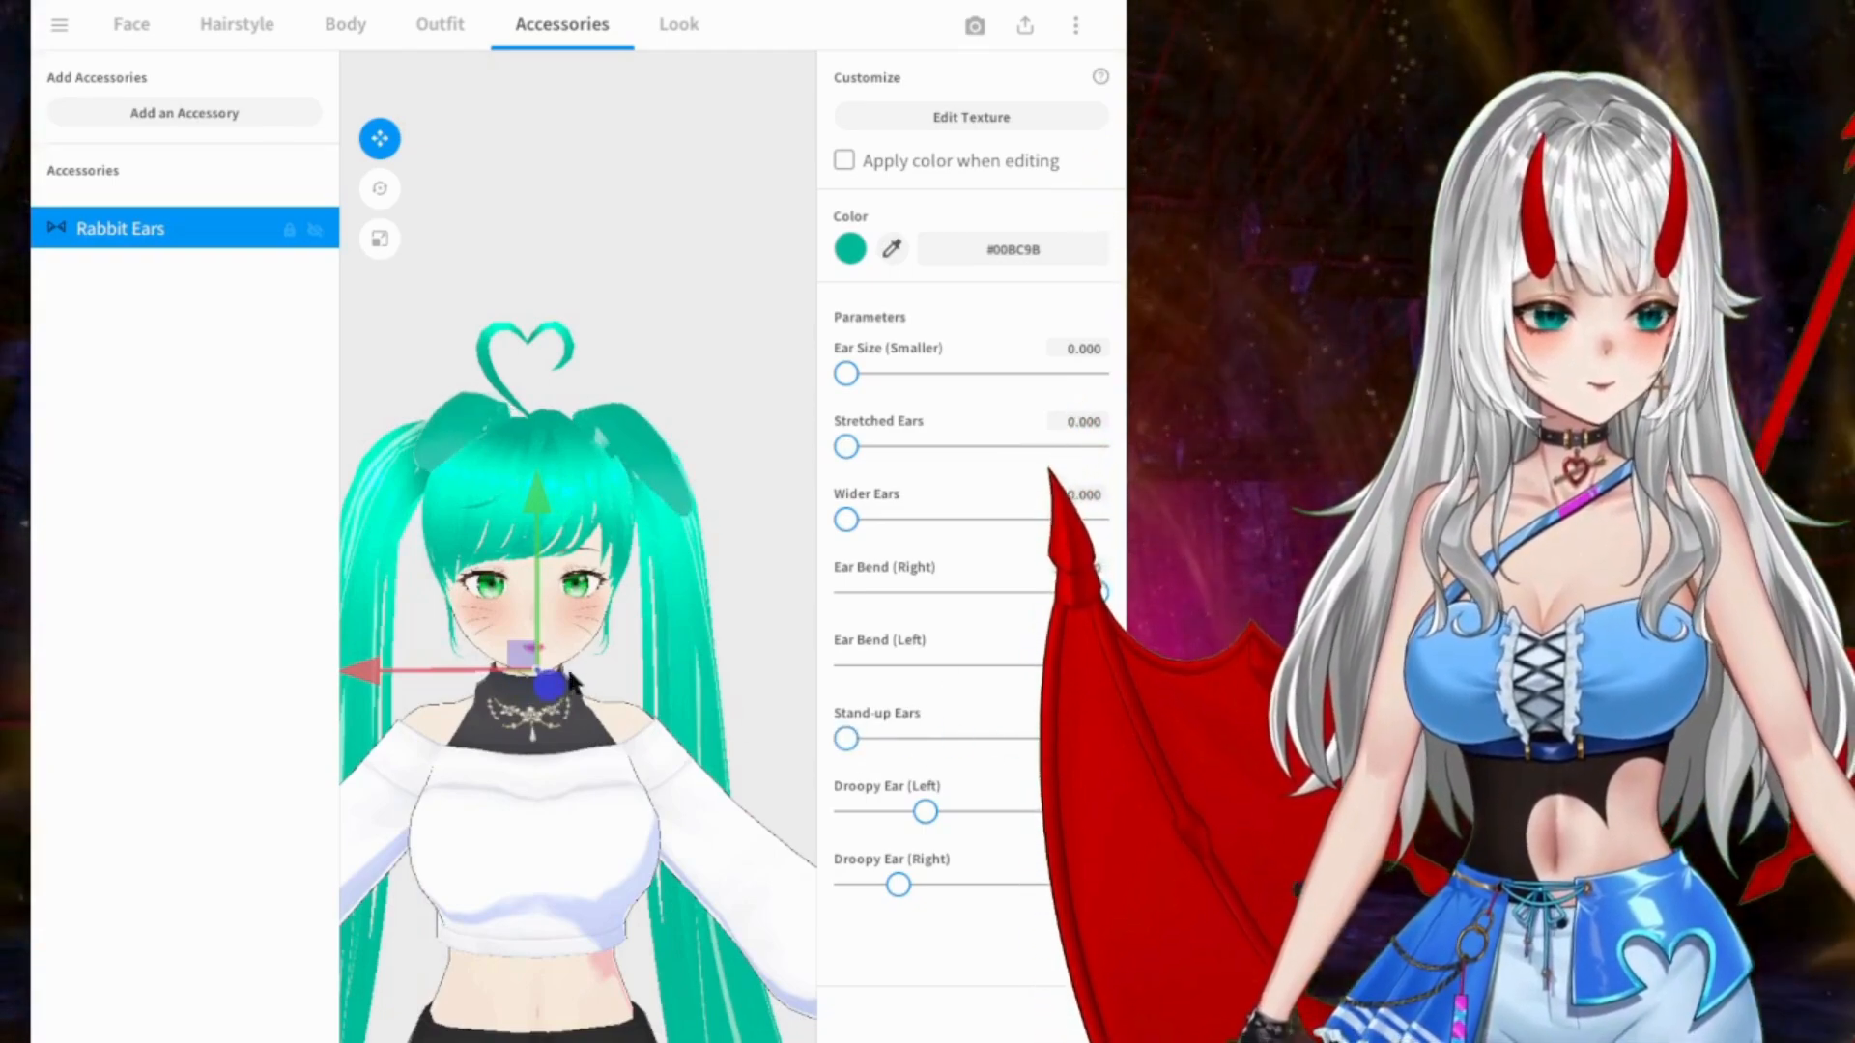
right_click_drag(710, 707, 640, 688)
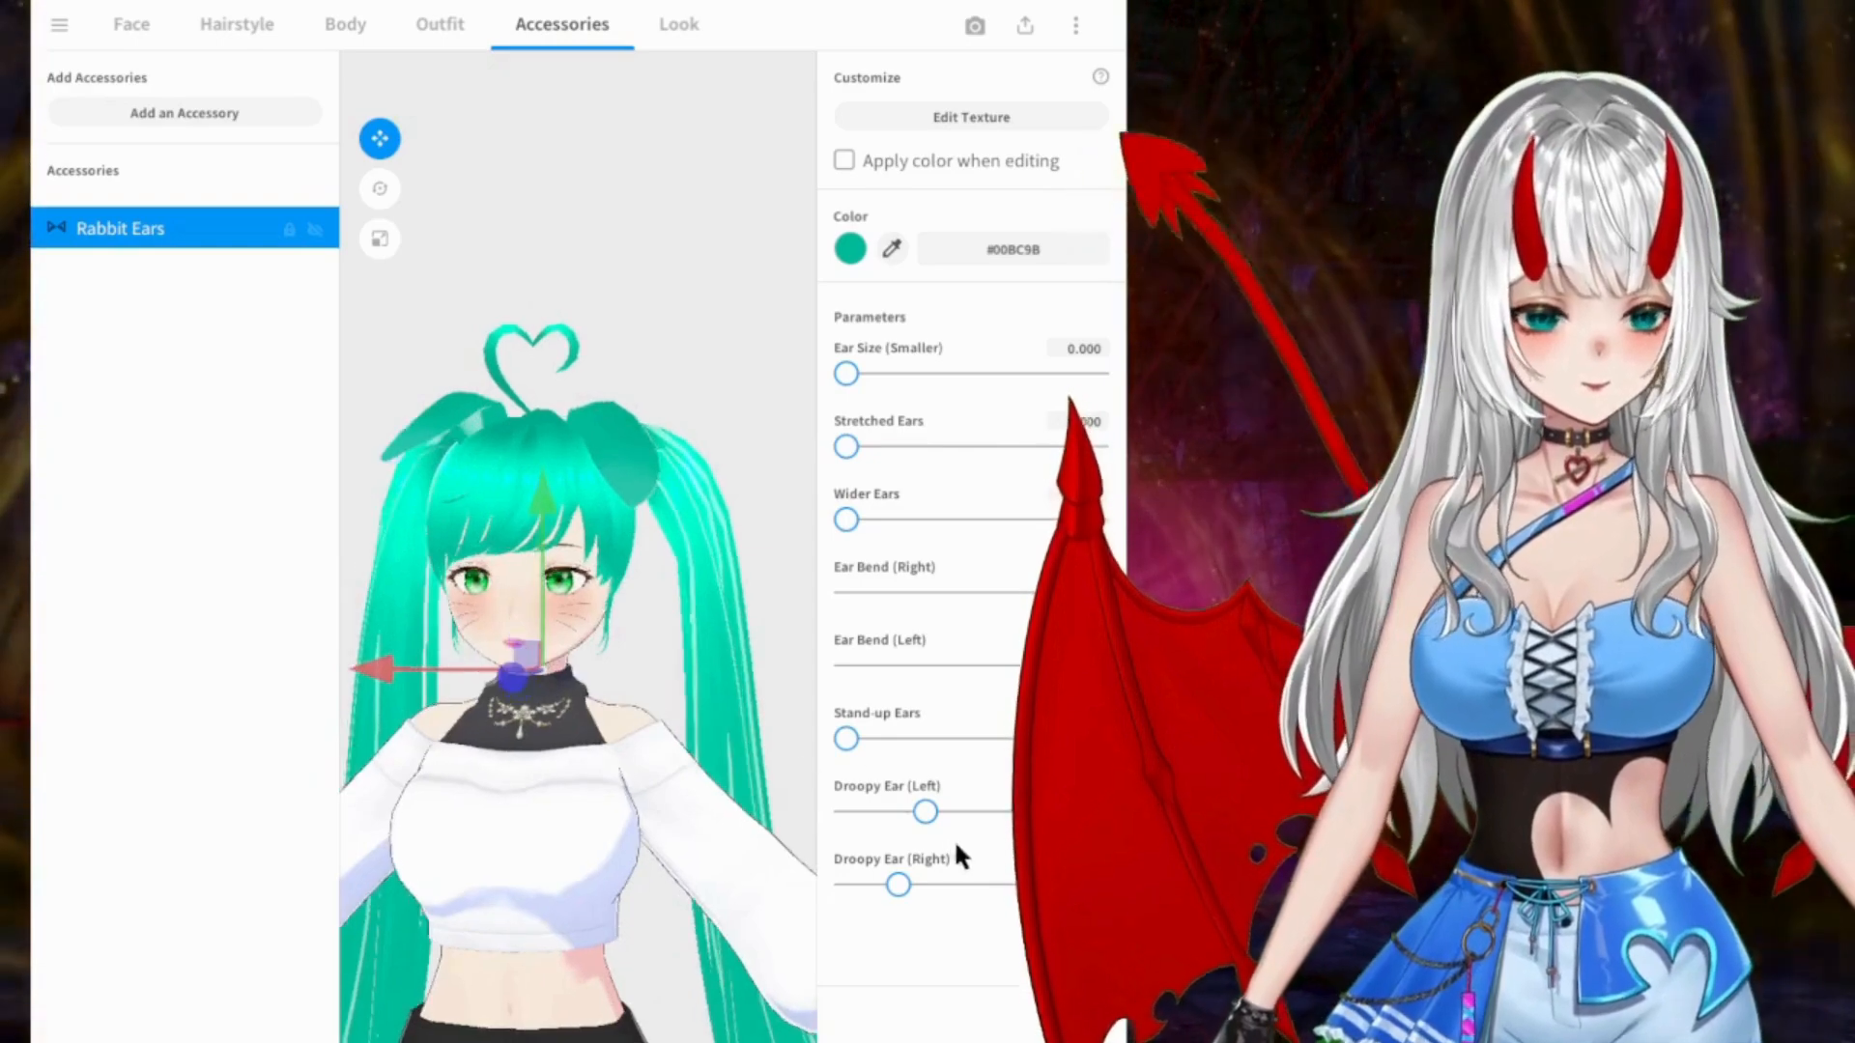
mouse_move(912, 885)
left_mouse_down()
mouse_move(889, 885)
mouse_move(925, 885)
left_mouse_up()
Step: Deselect the Rabbit Ears and examine the whole character from the front and side, both up close and from afar
mouse_move(648, 789)
right_mouse_down()
mouse_move(683, 796)
mouse_move(642, 786)
mouse_move(663, 795)
right_mouse_up()
scroll(642, 305, "down", 4)
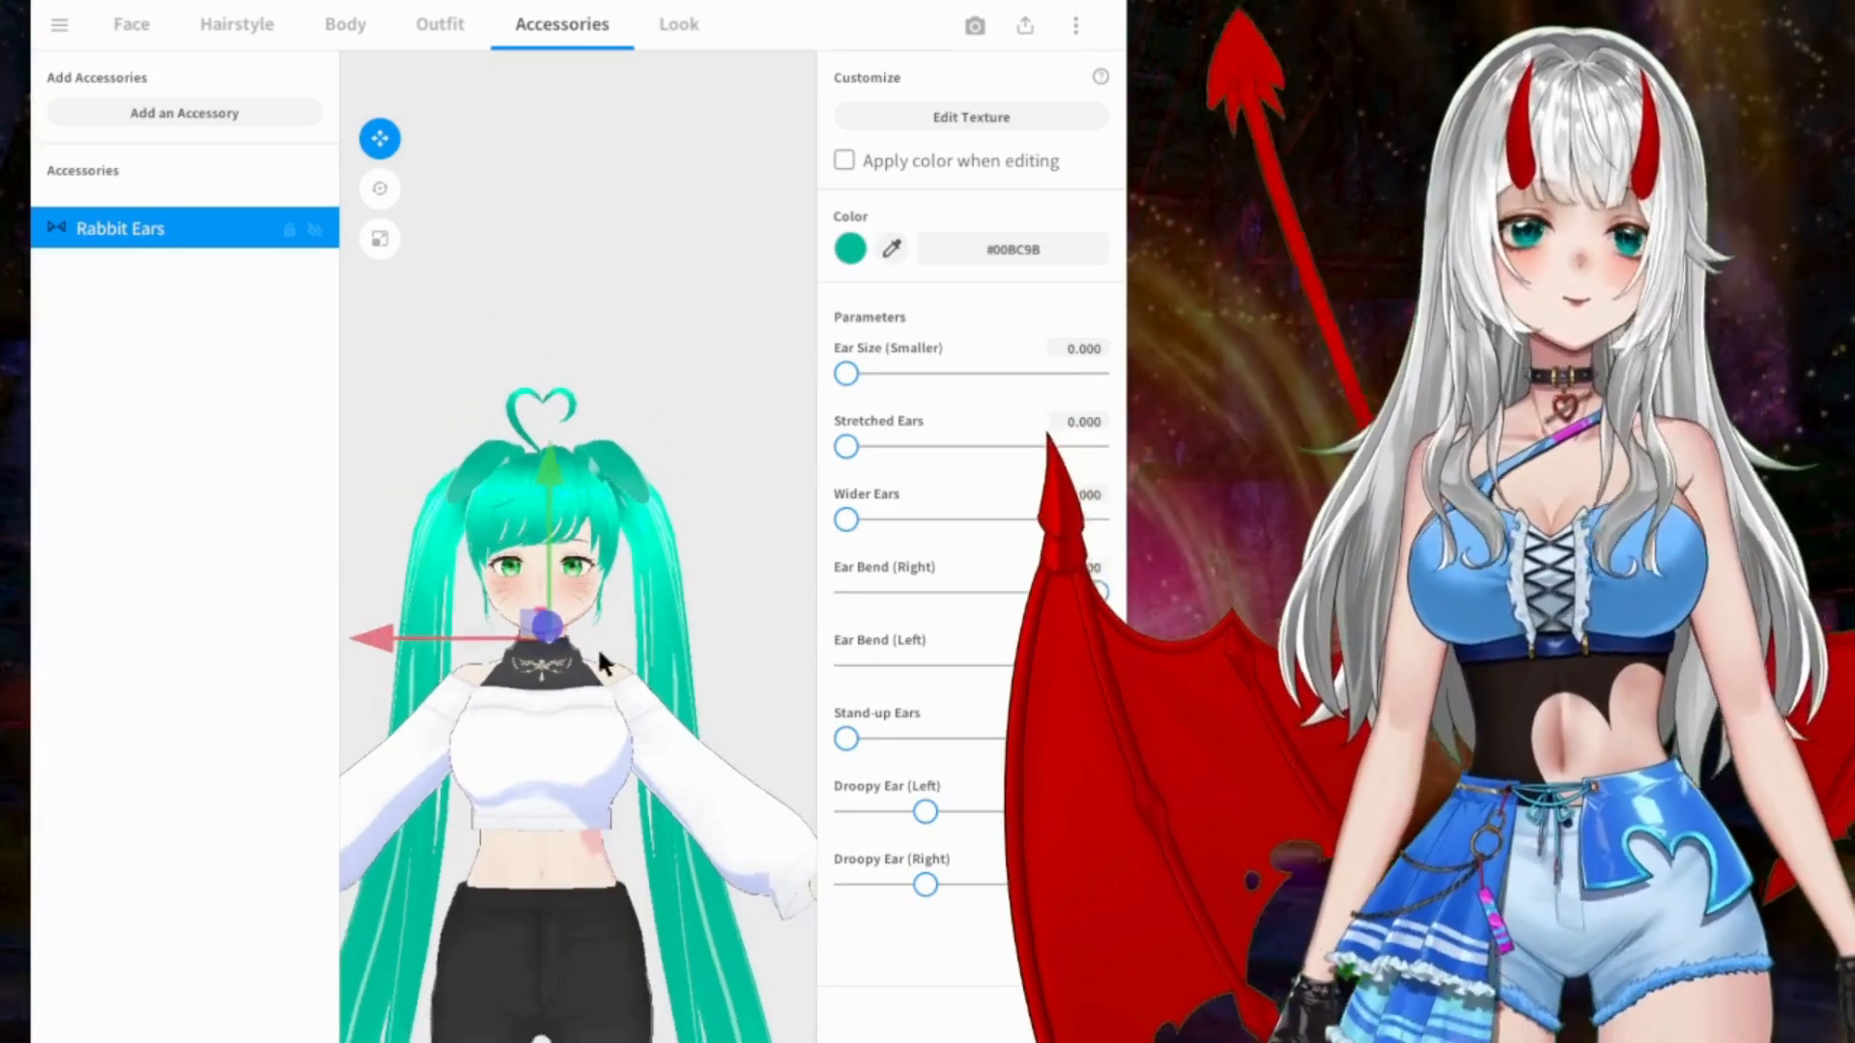
middle_click_drag(603, 734, 643, 582)
mouse_move(641, 576)
right_mouse_down()
mouse_move(647, 599)
mouse_move(630, 577)
mouse_move(563, 575)
mouse_move(648, 580)
right_mouse_up()
left_click(601, 150)
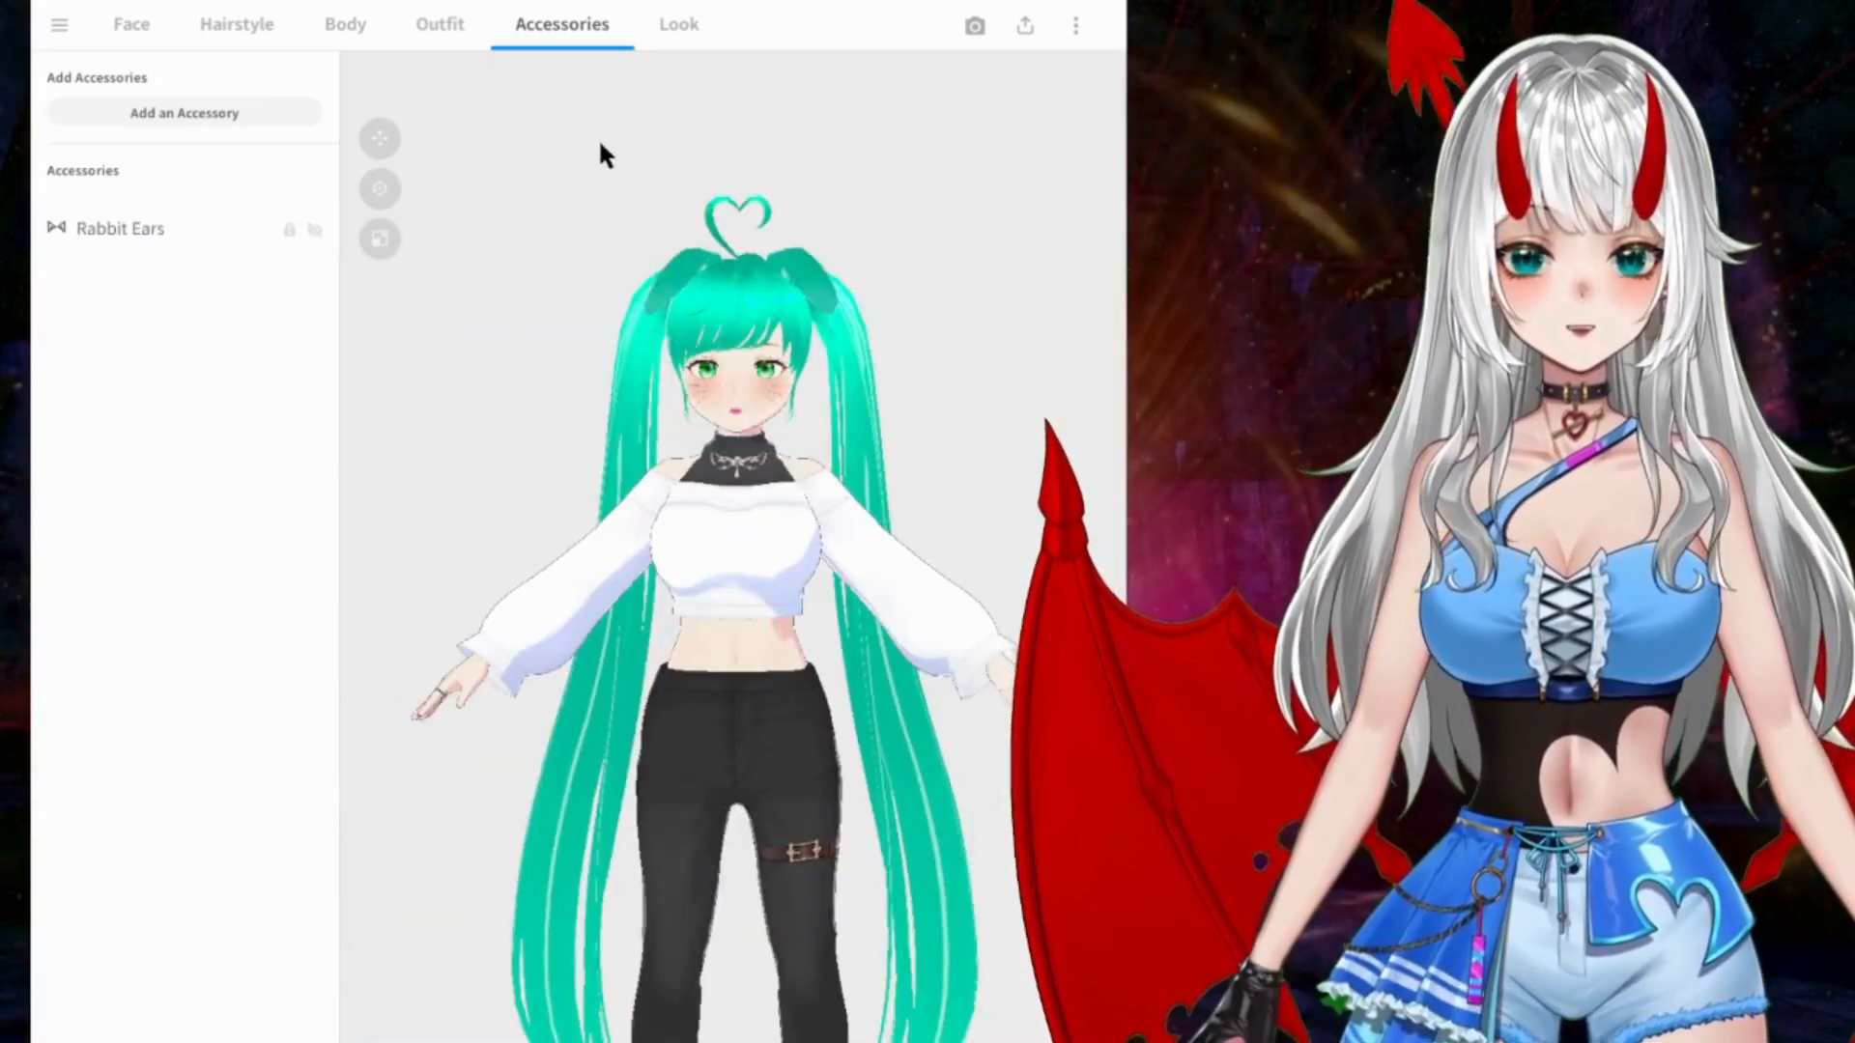
right_click_drag(861, 282, 911, 414)
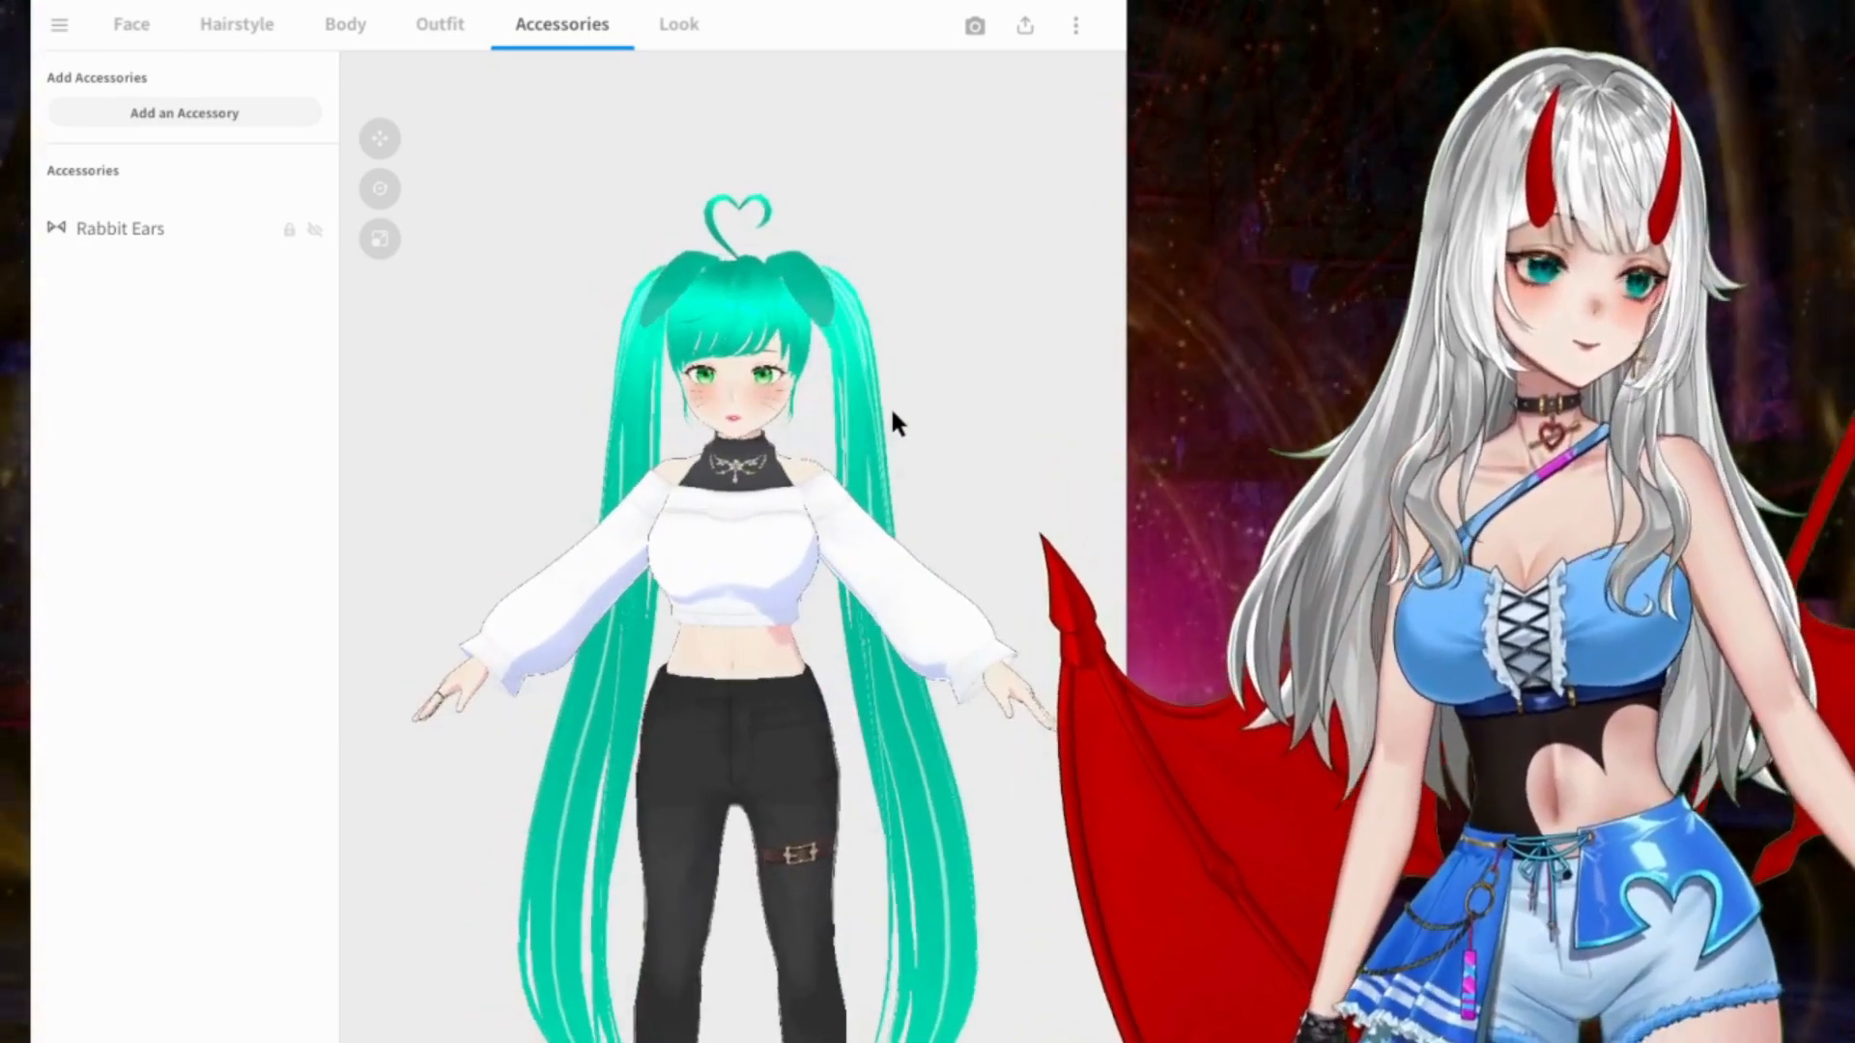
left_click_drag(892, 413, 825, 416)
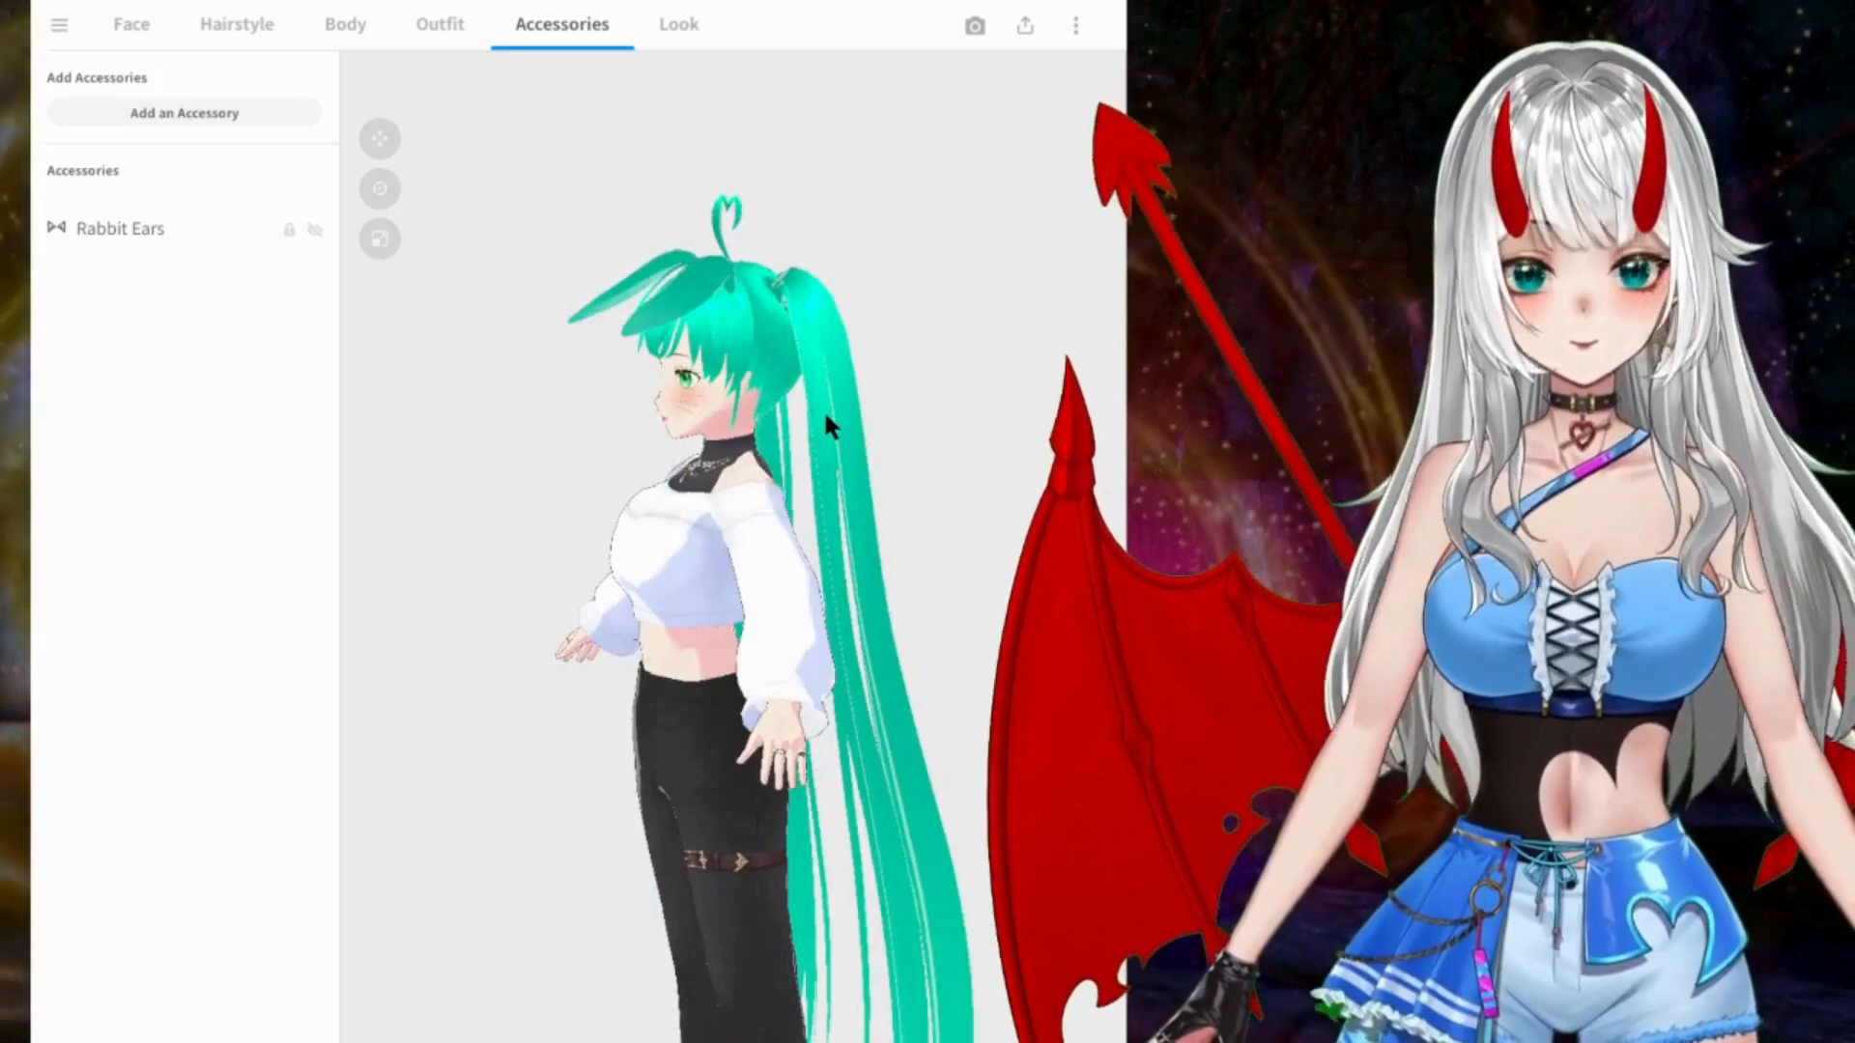
left_click_drag(825, 416, 763, 512)
middle_click_drag(763, 501, 818, 489)
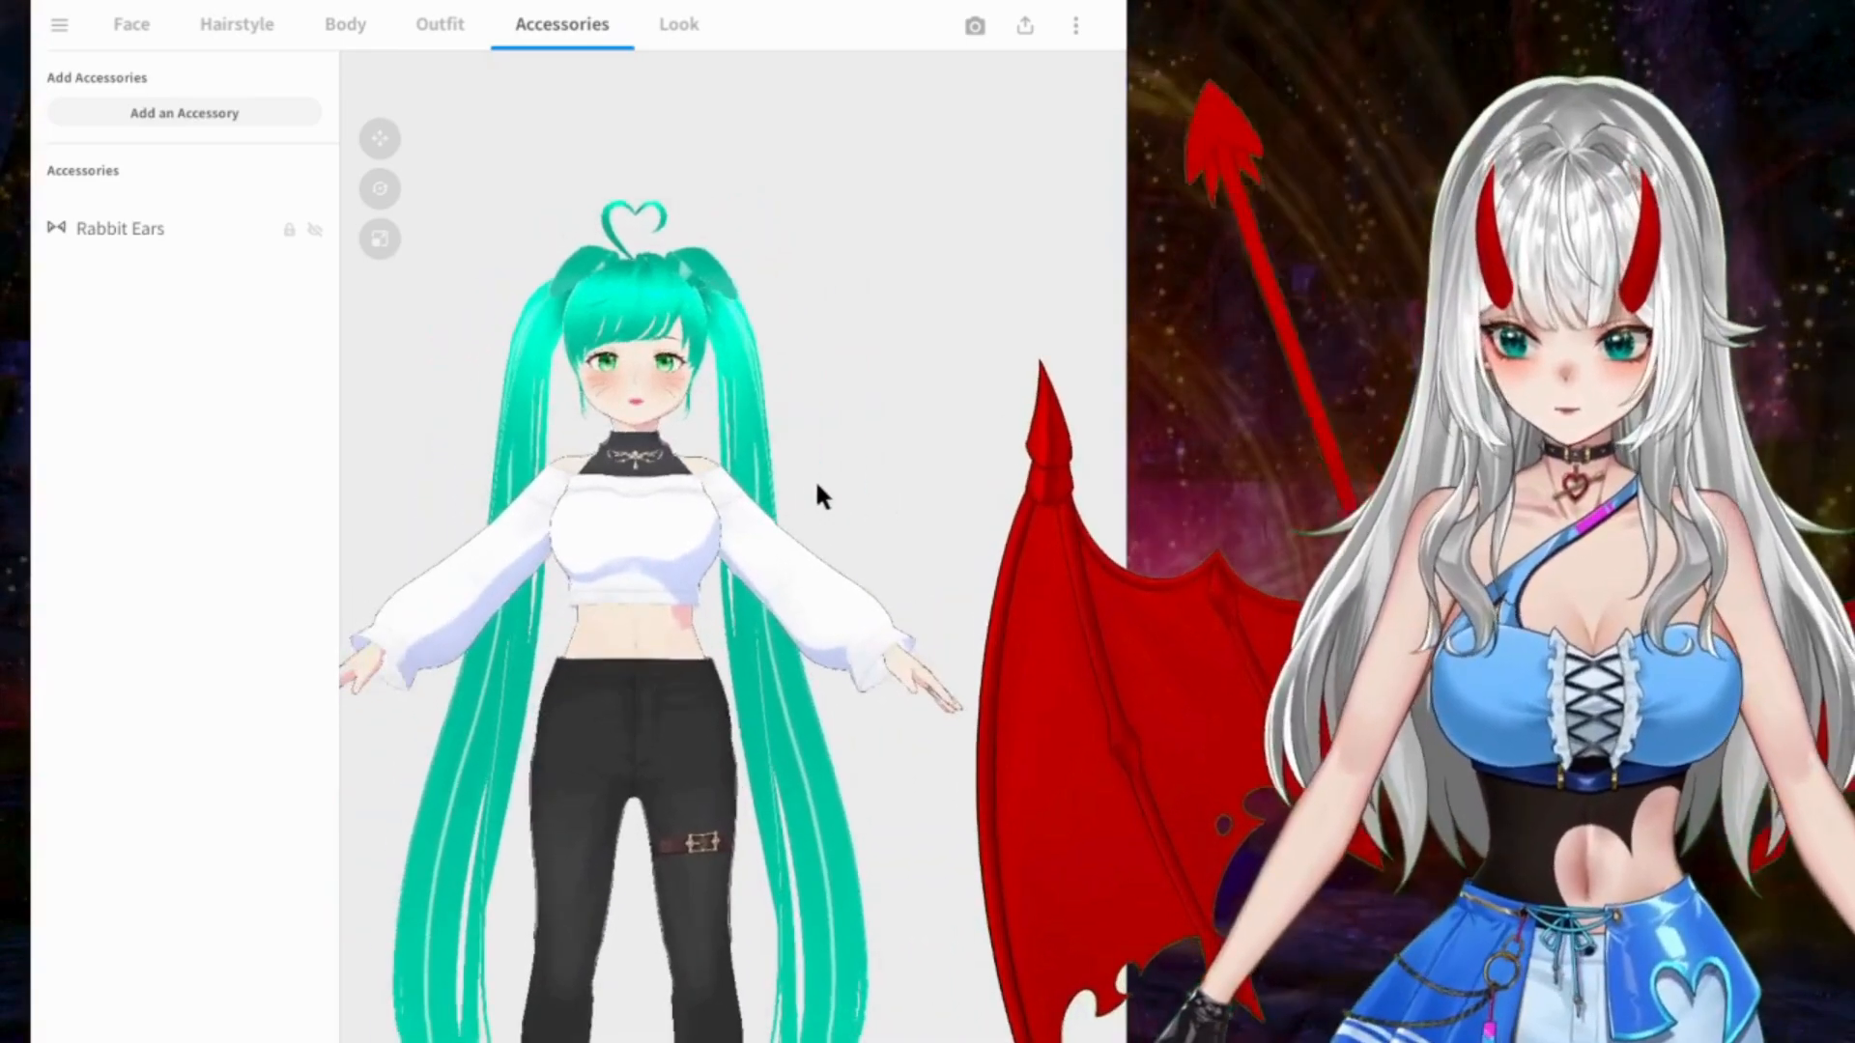
right_click_drag(773, 328, 767, 337)
scroll(764, 330, "up", 5)
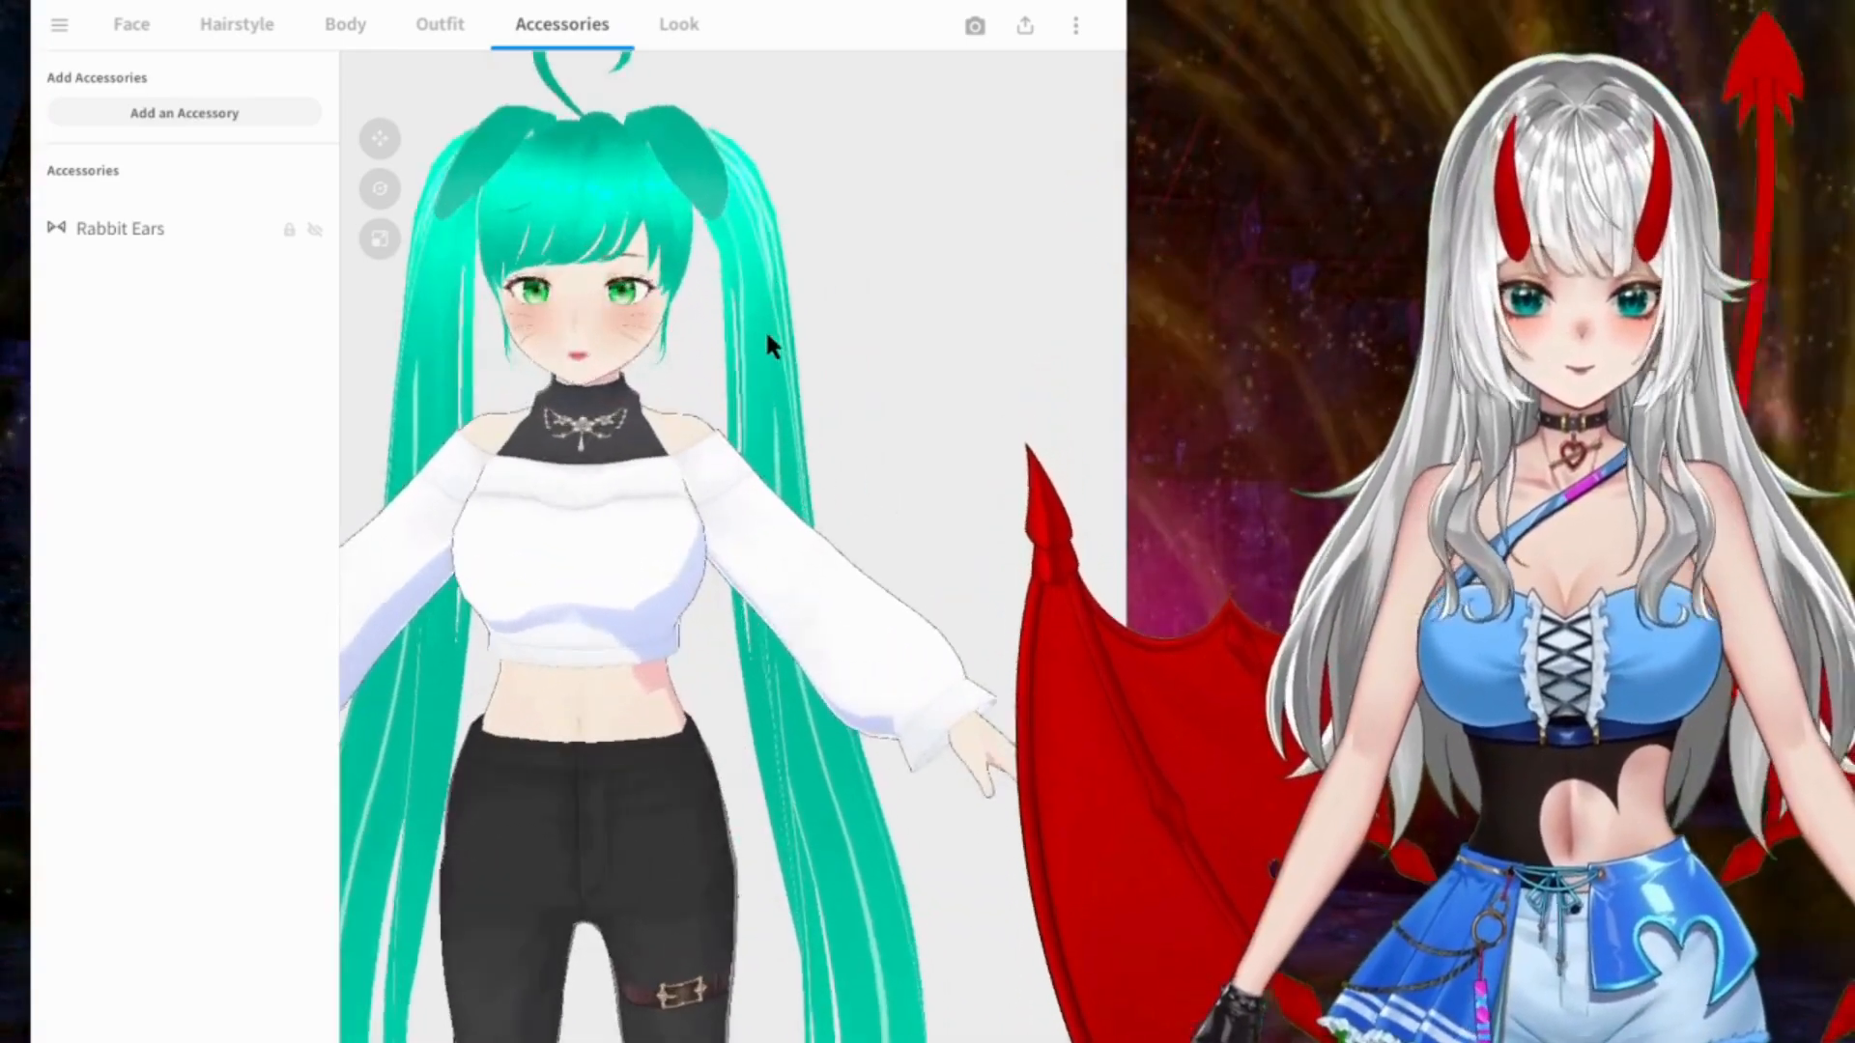
scroll(787, 377, "down", 5)
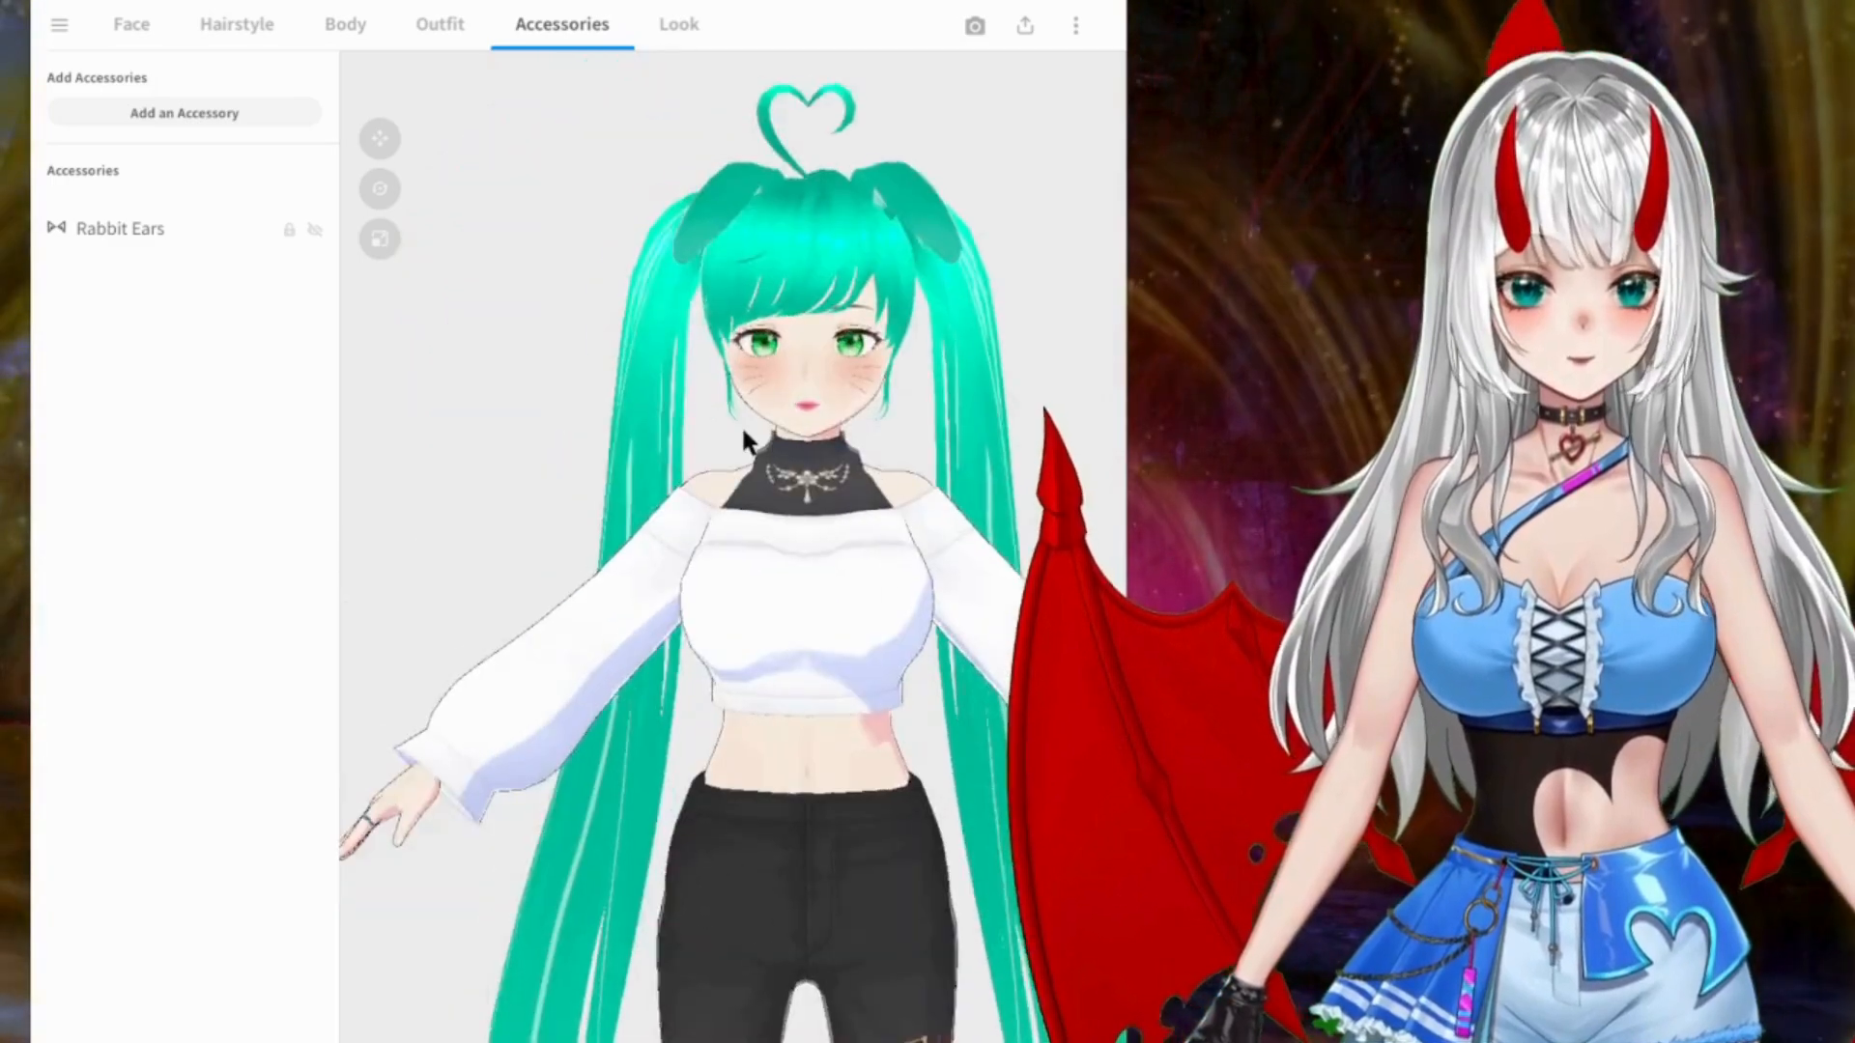
left_click_drag(745, 435, 650, 426)
Step: Review the Look settings for outline, rim light, shading, eye alignment and bones, then return to the accessories
left_click(676, 38)
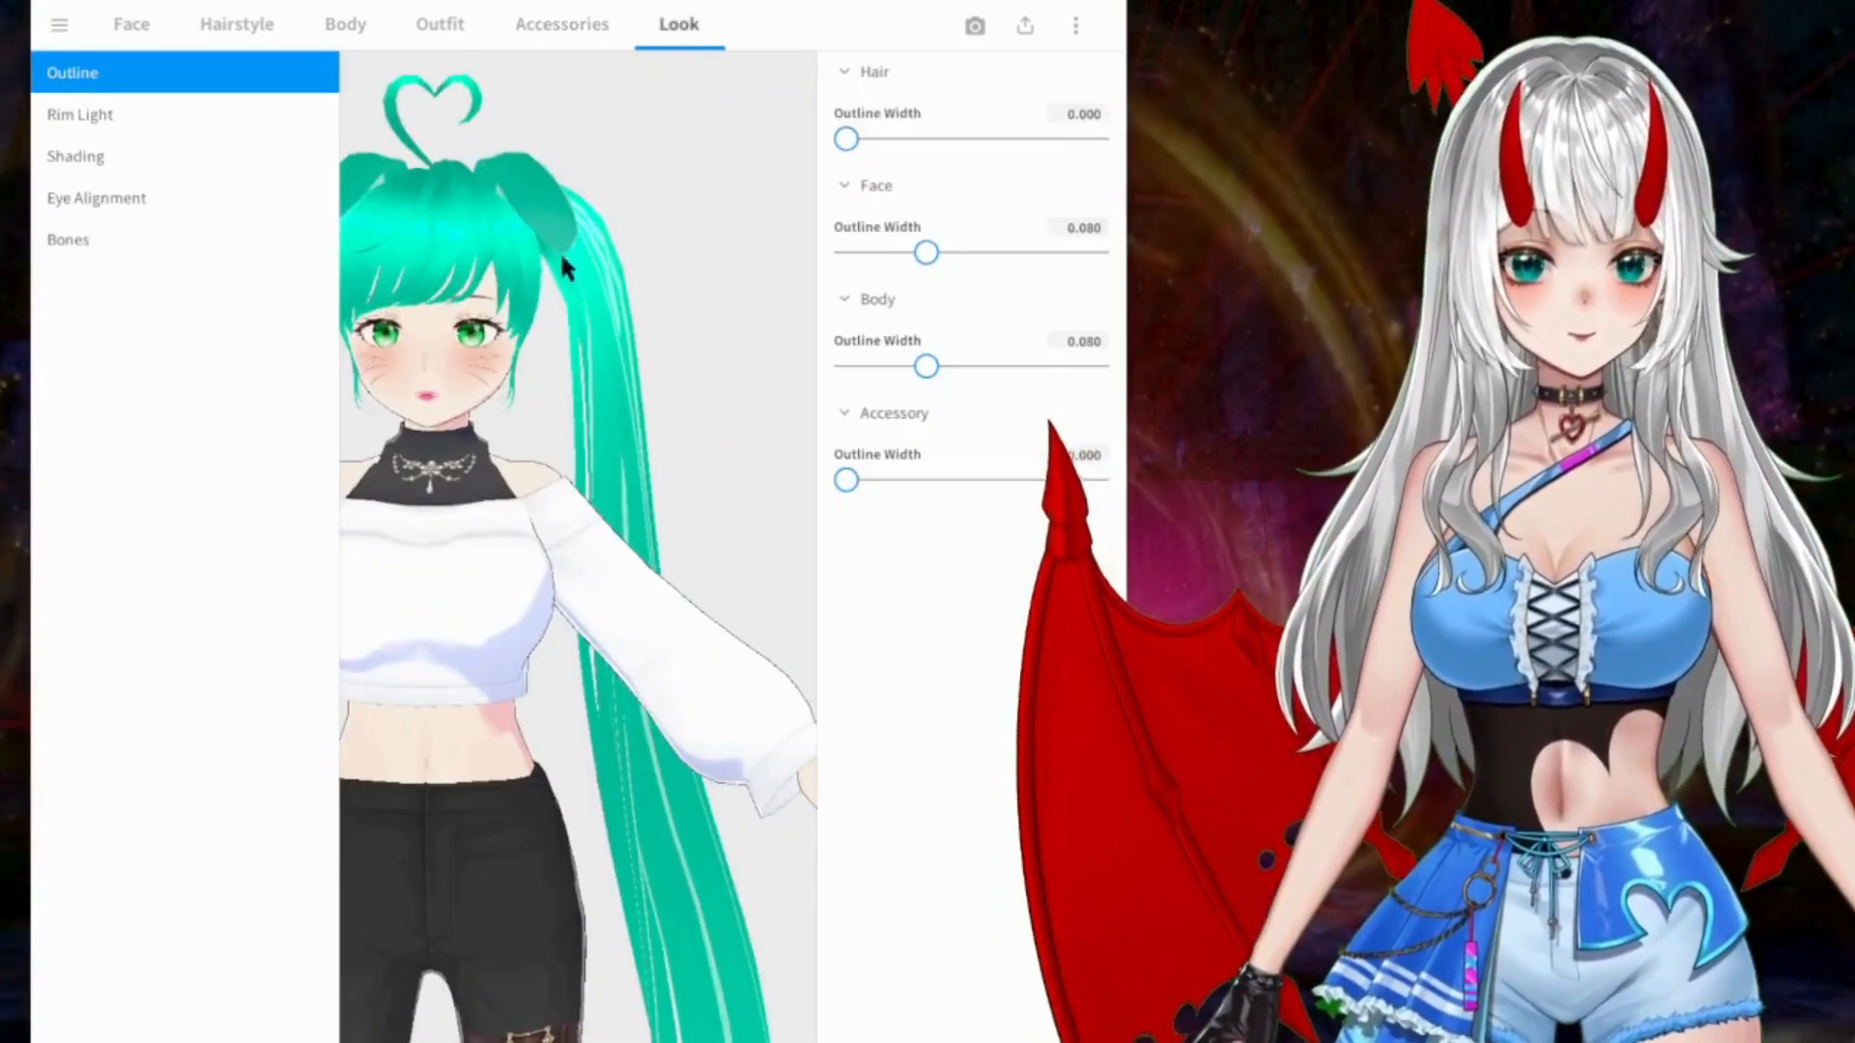
left_click(141, 112)
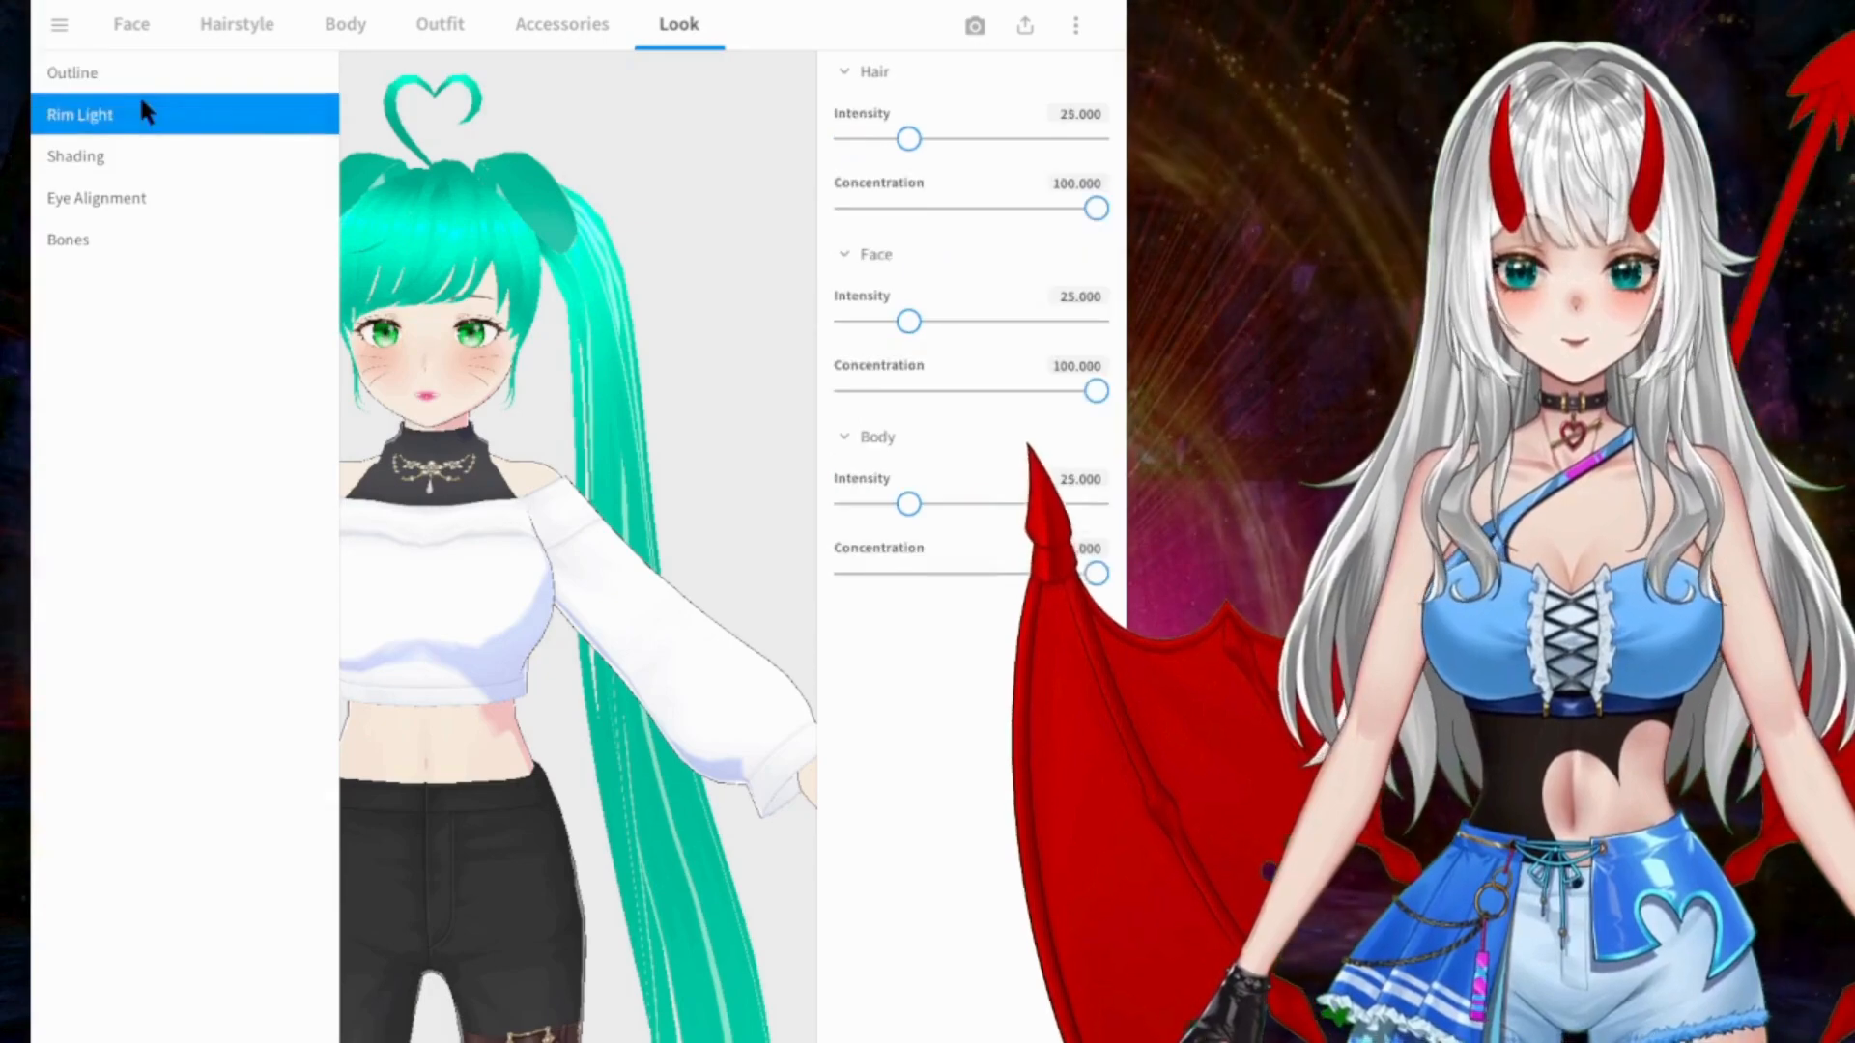
left_click(138, 157)
left_click(134, 199)
left_click(125, 248)
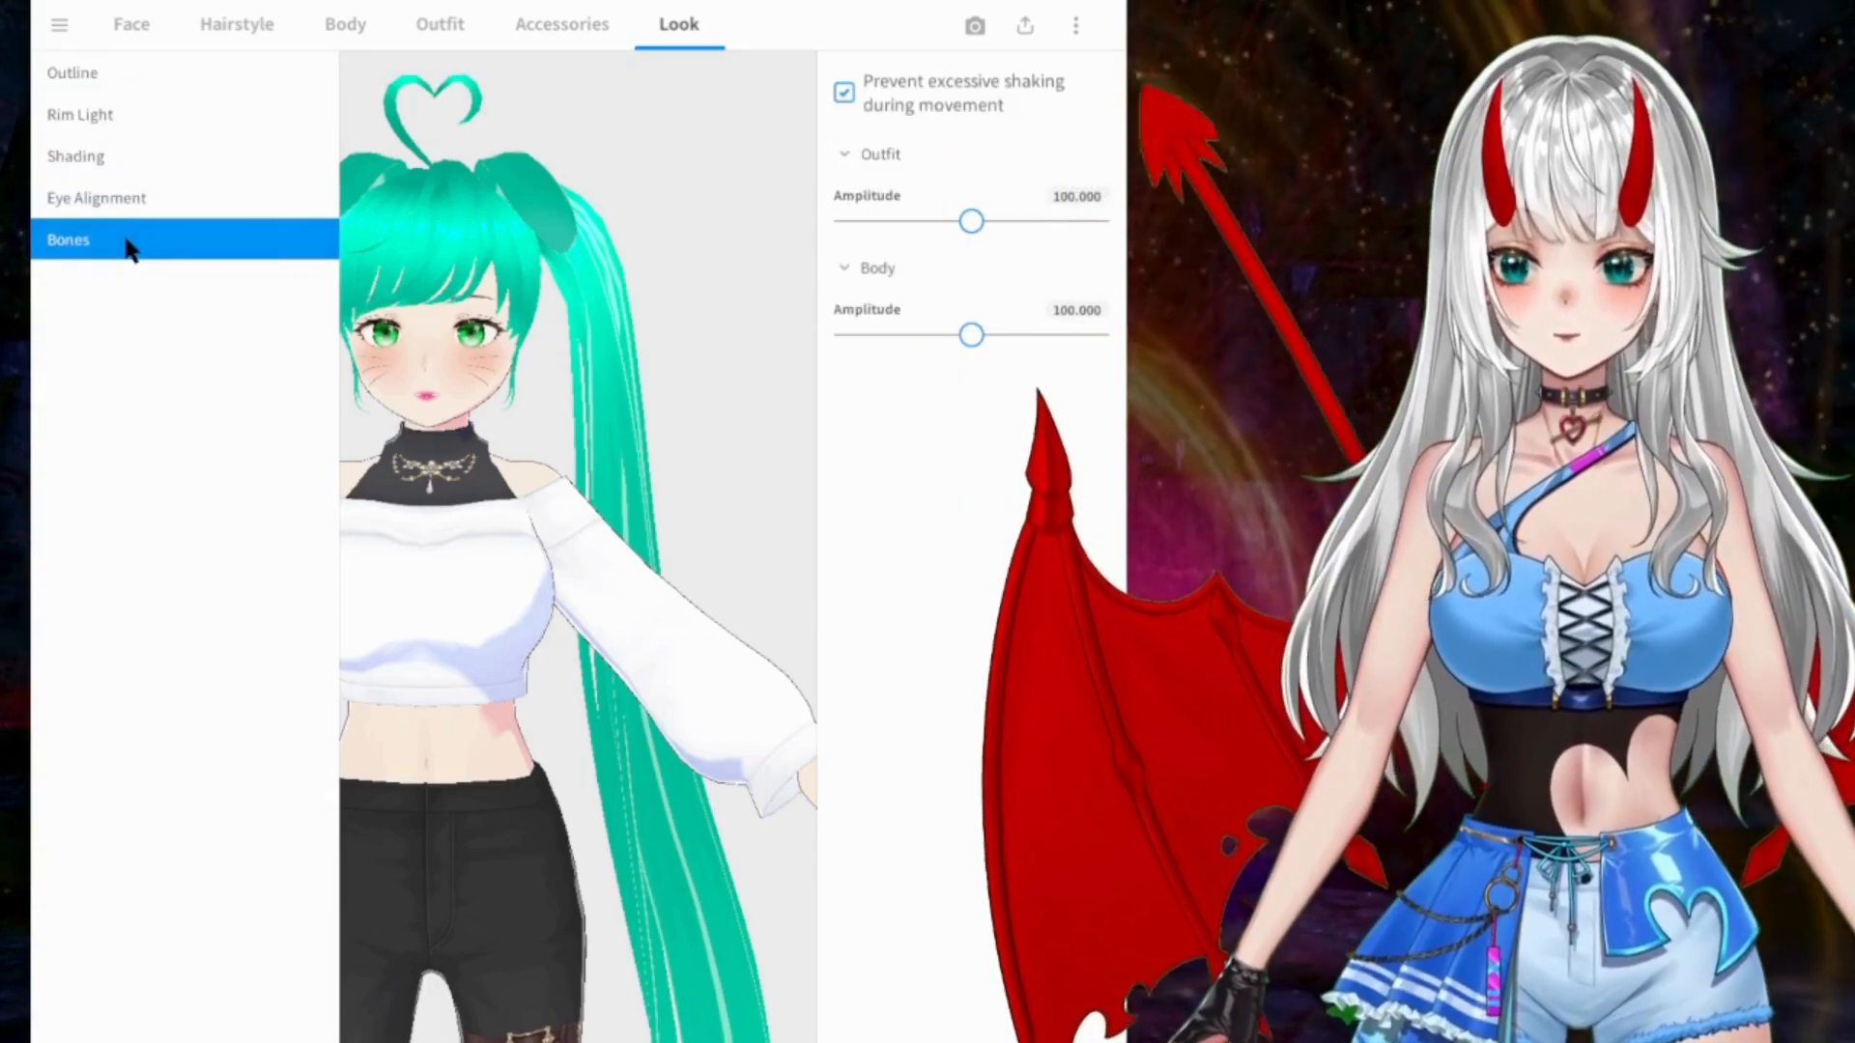
left_click(148, 68)
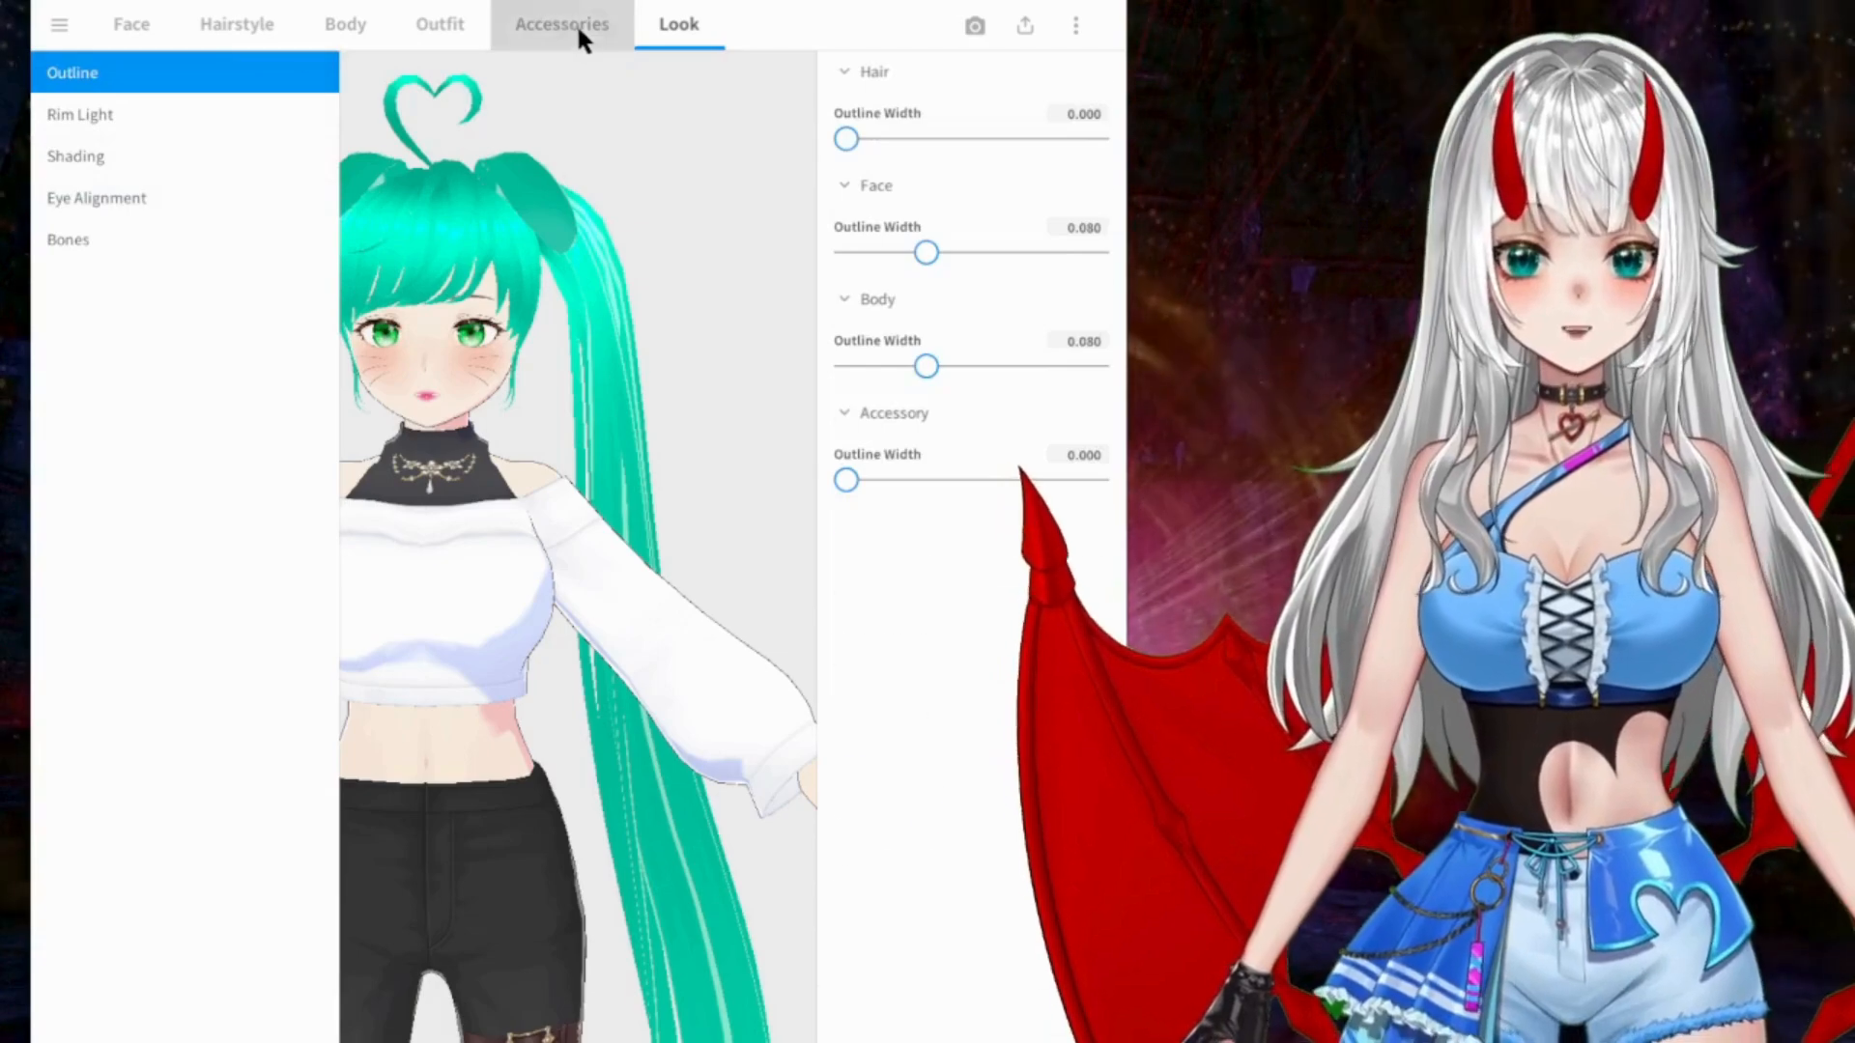
left_click(576, 23)
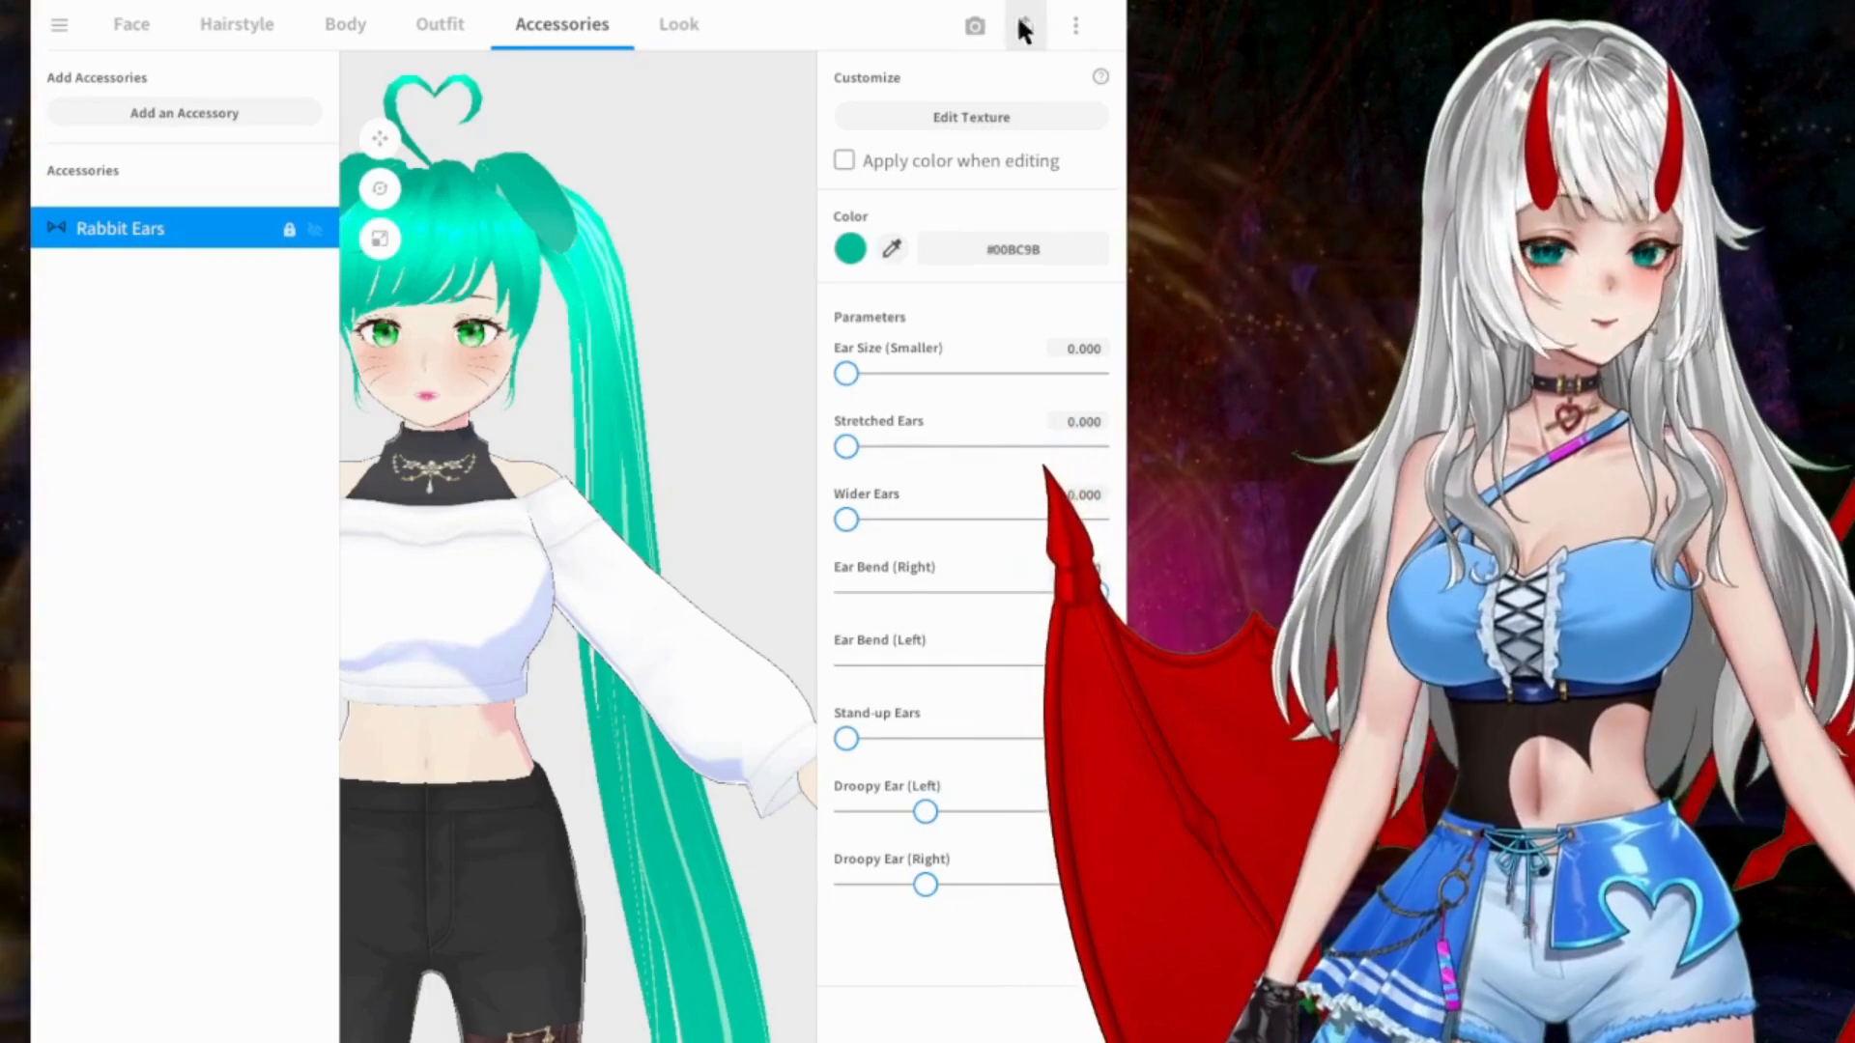
Step: Start exporting the character as VRM with the default reduction options and bring up the VRM settings
left_click(1026, 37)
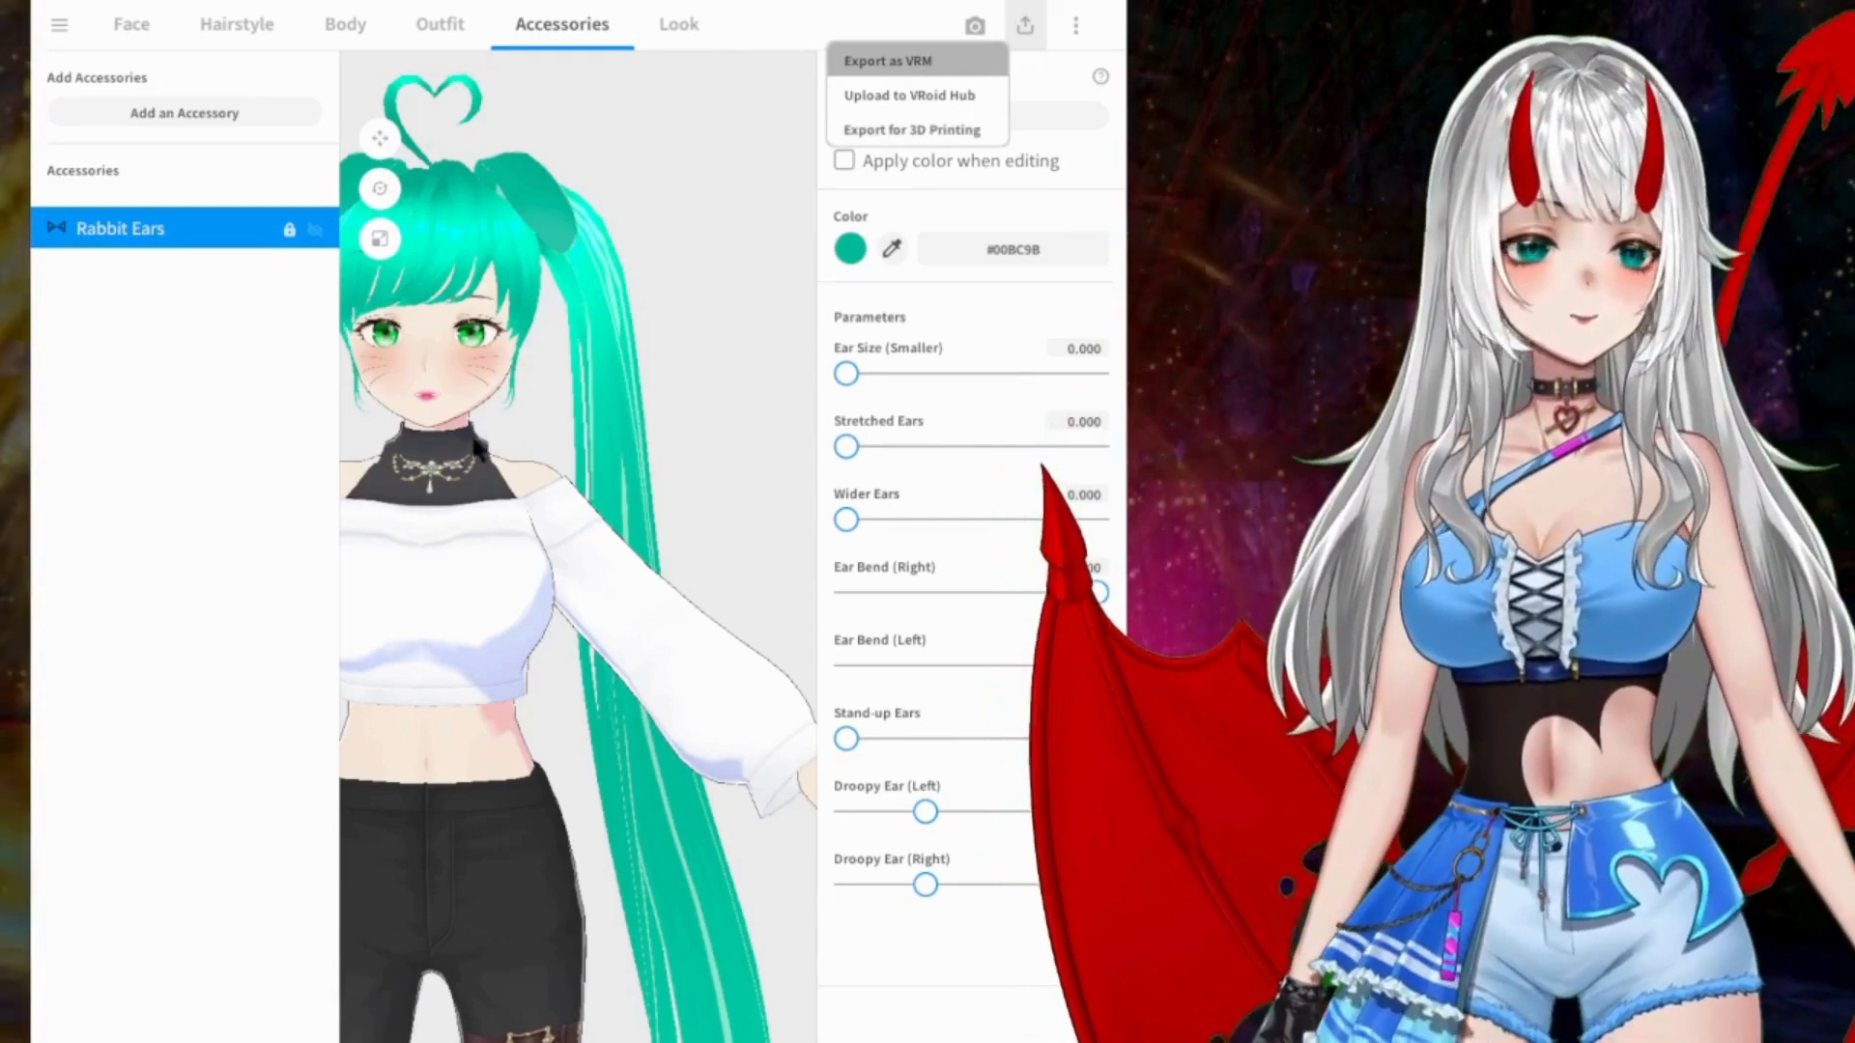
left_click(887, 59)
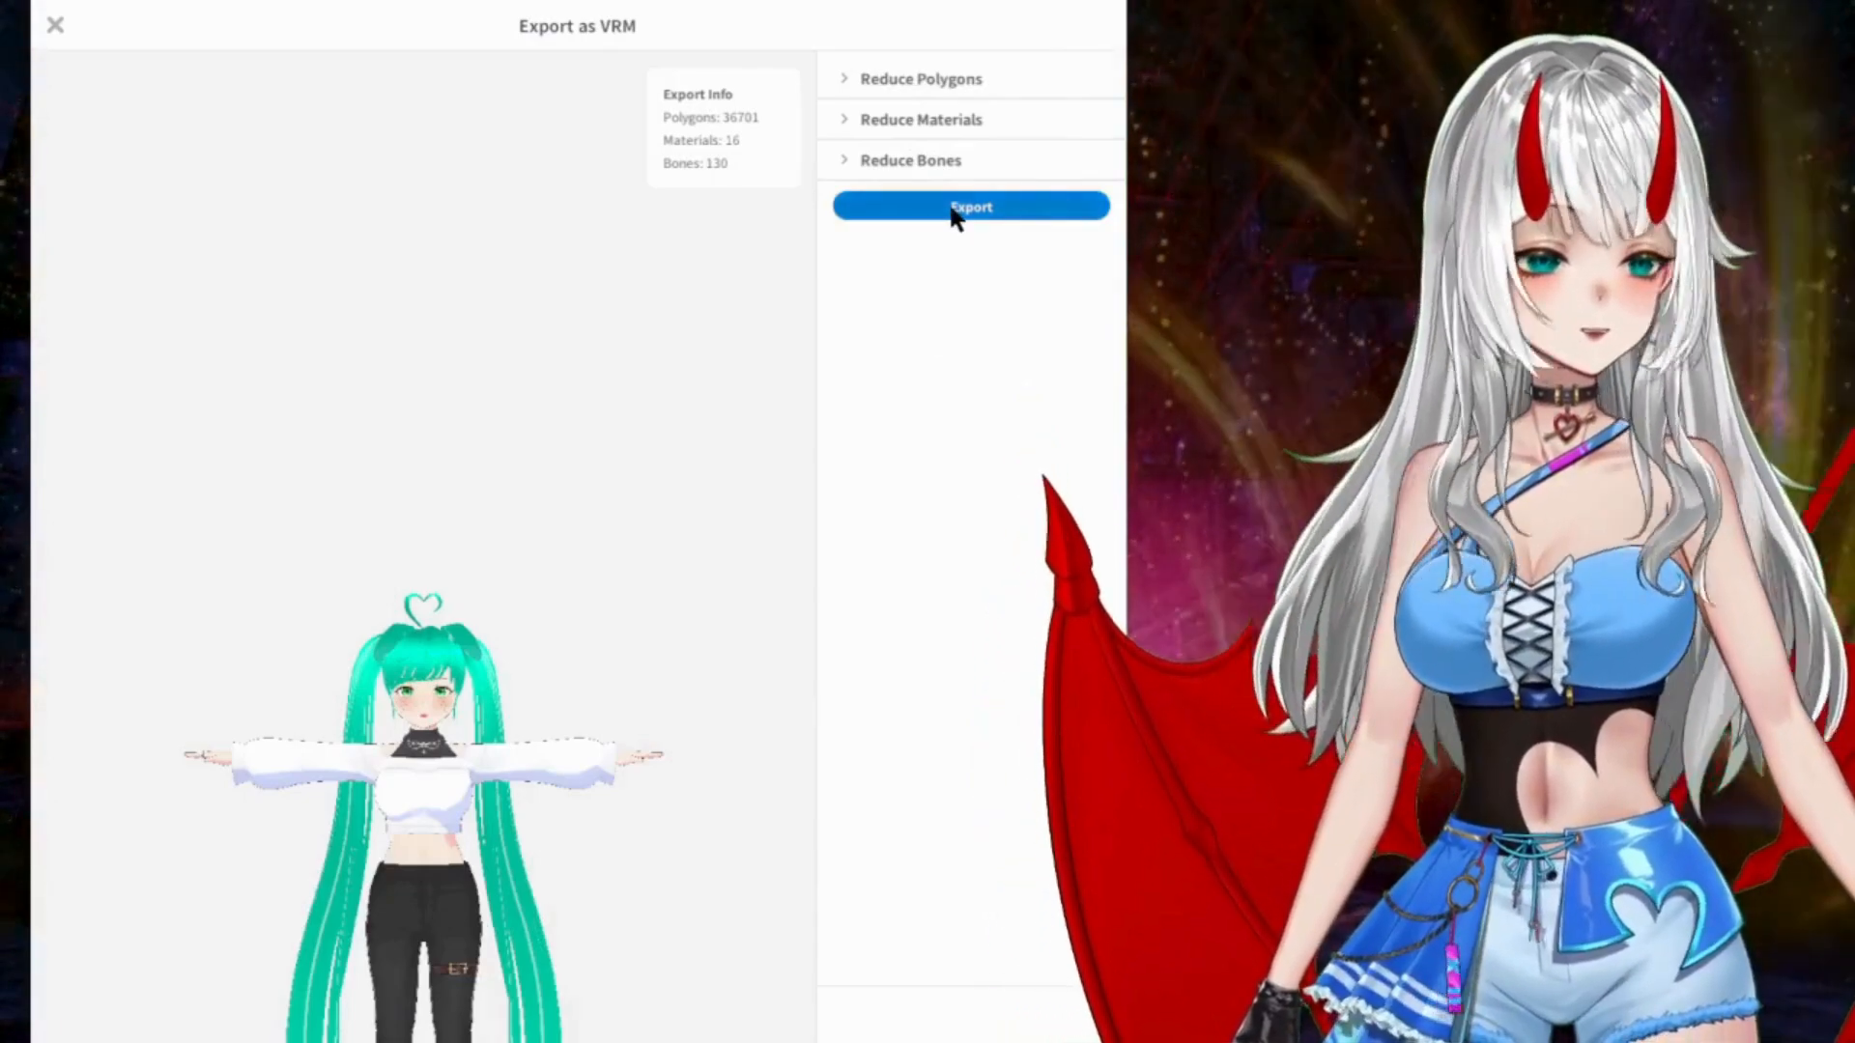
left_click(954, 208)
Step: Title the avatar "Bunny Girl Green" and enter the creator's name in the VRM settings
left_click(467, 522)
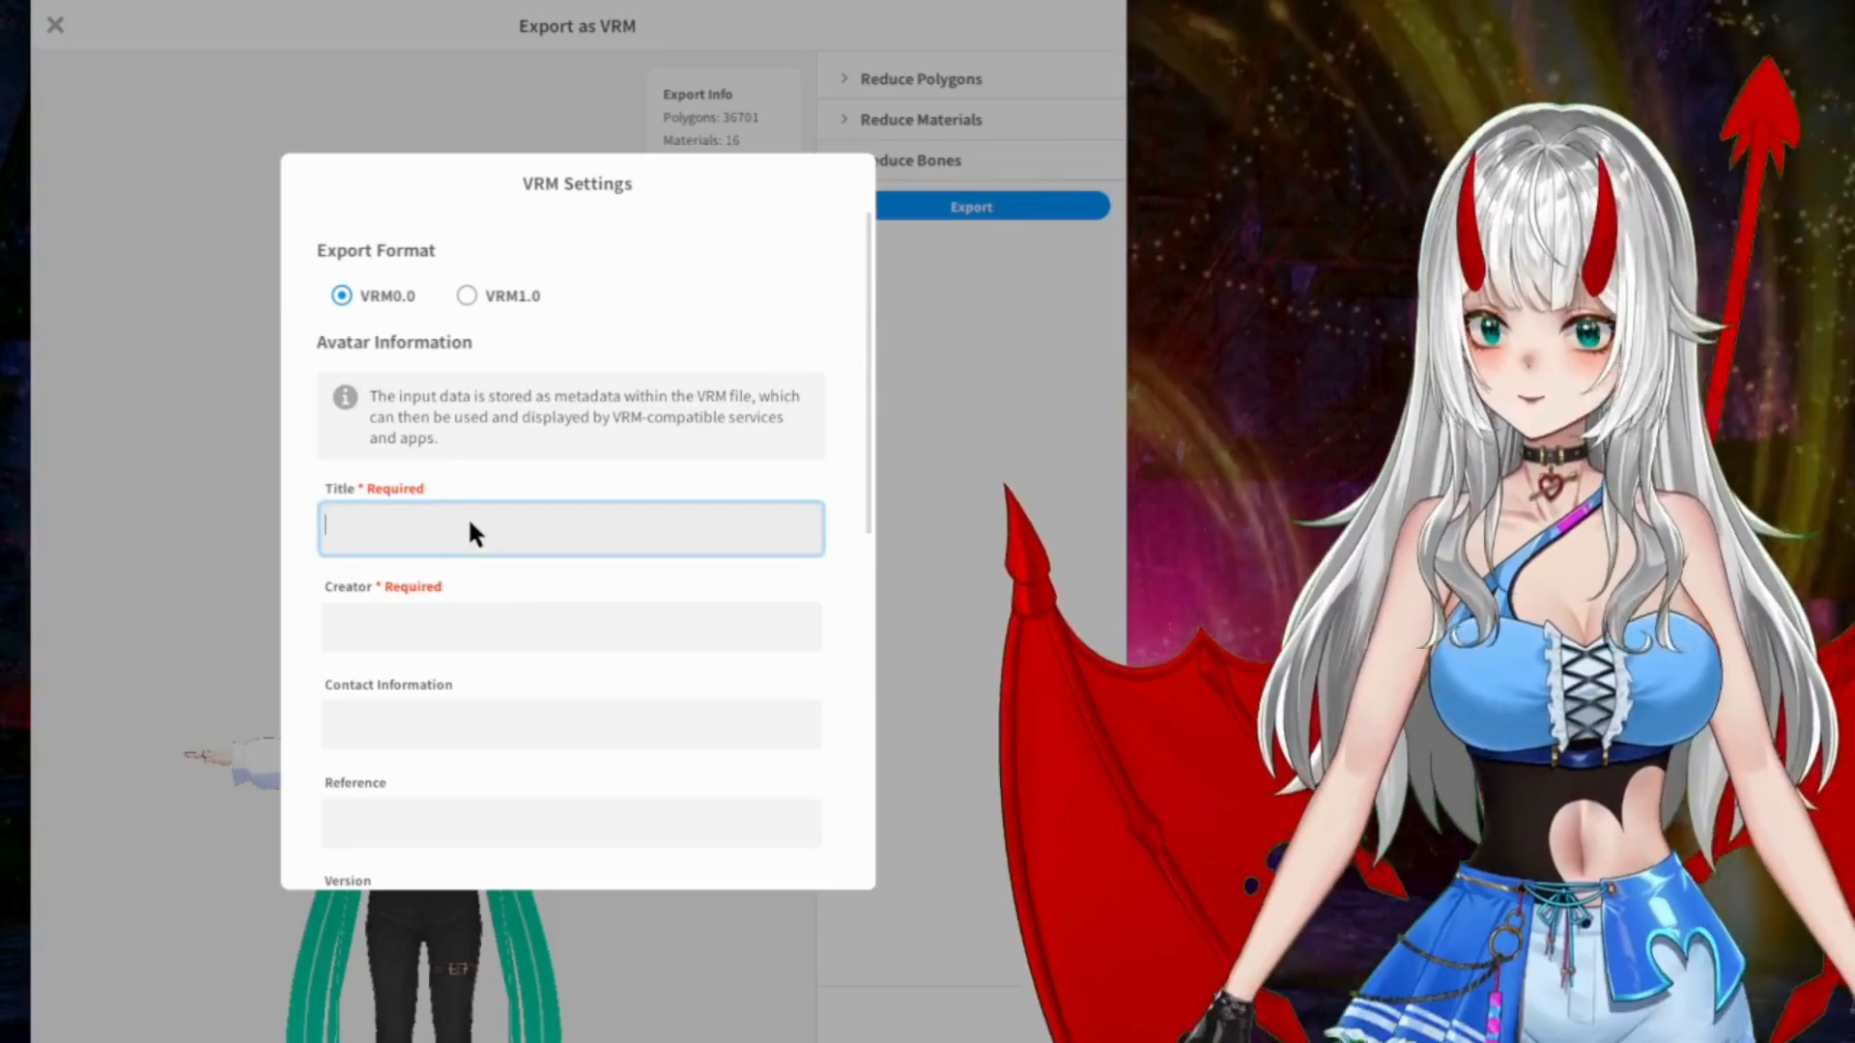
type("Bun")
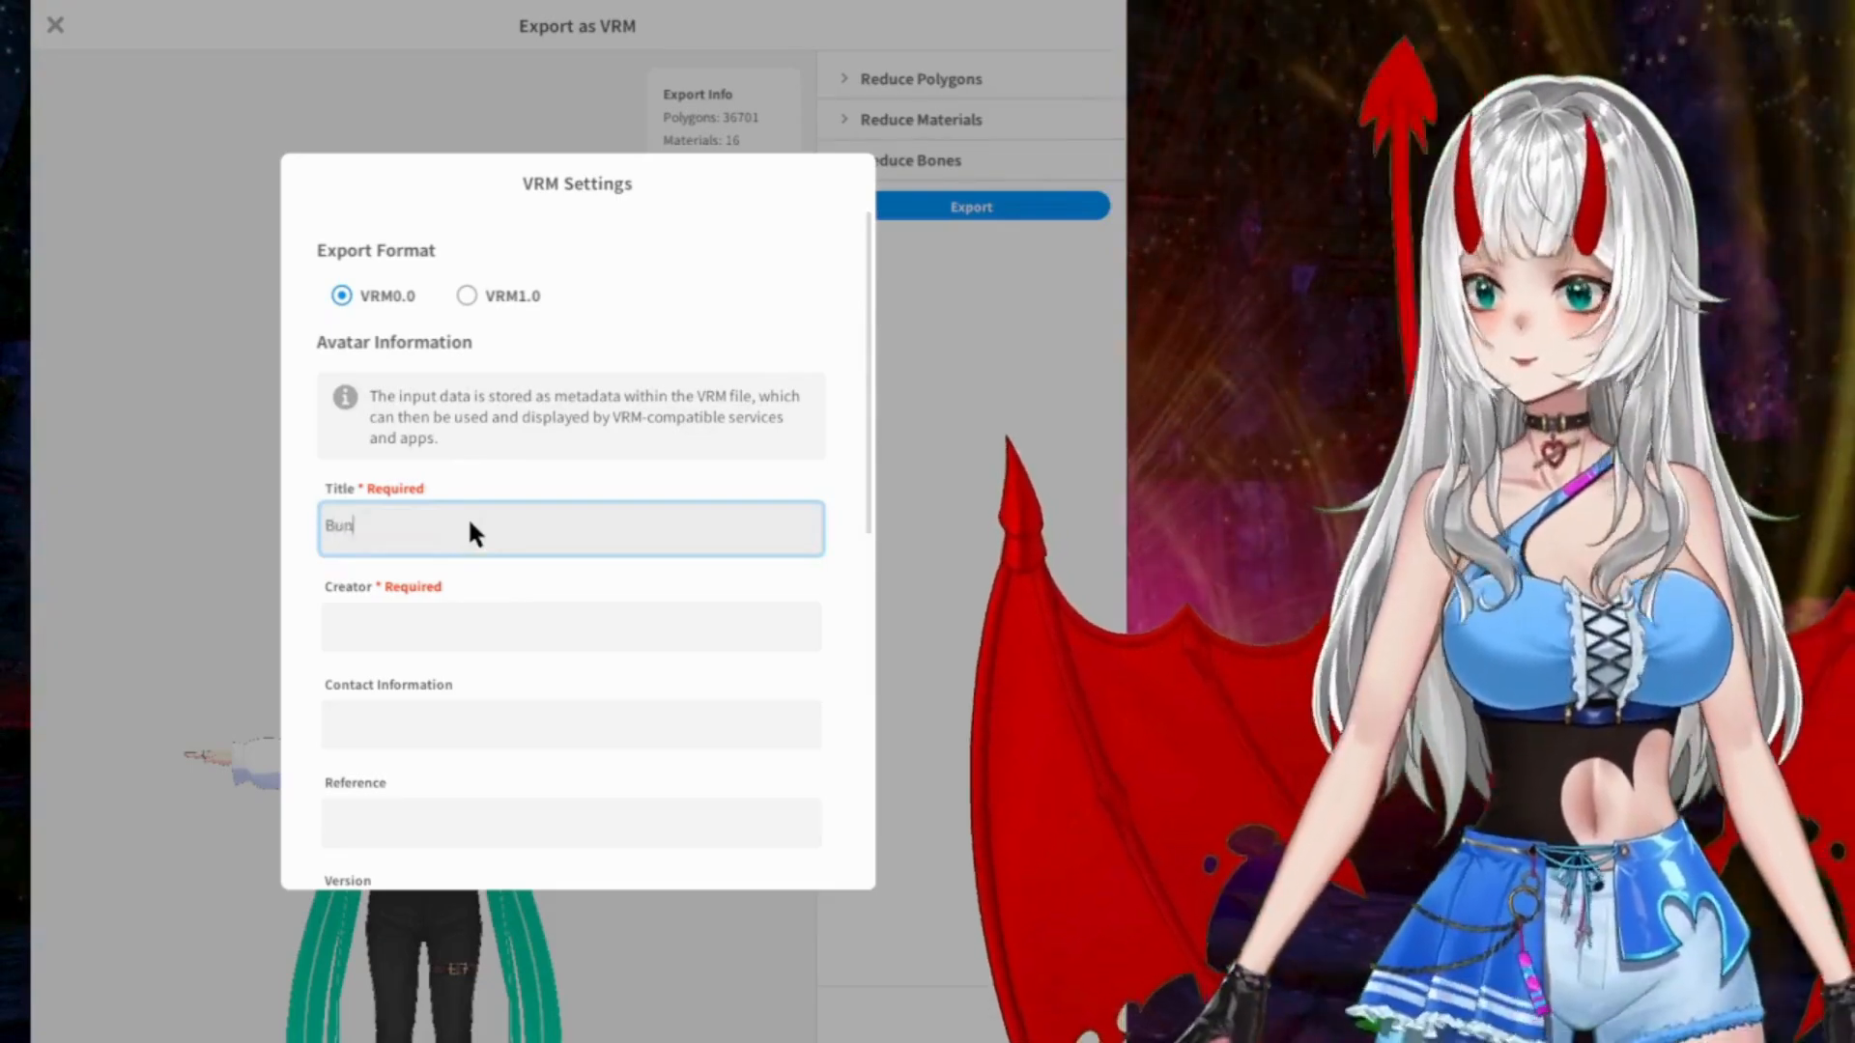
type("ny Girl ")
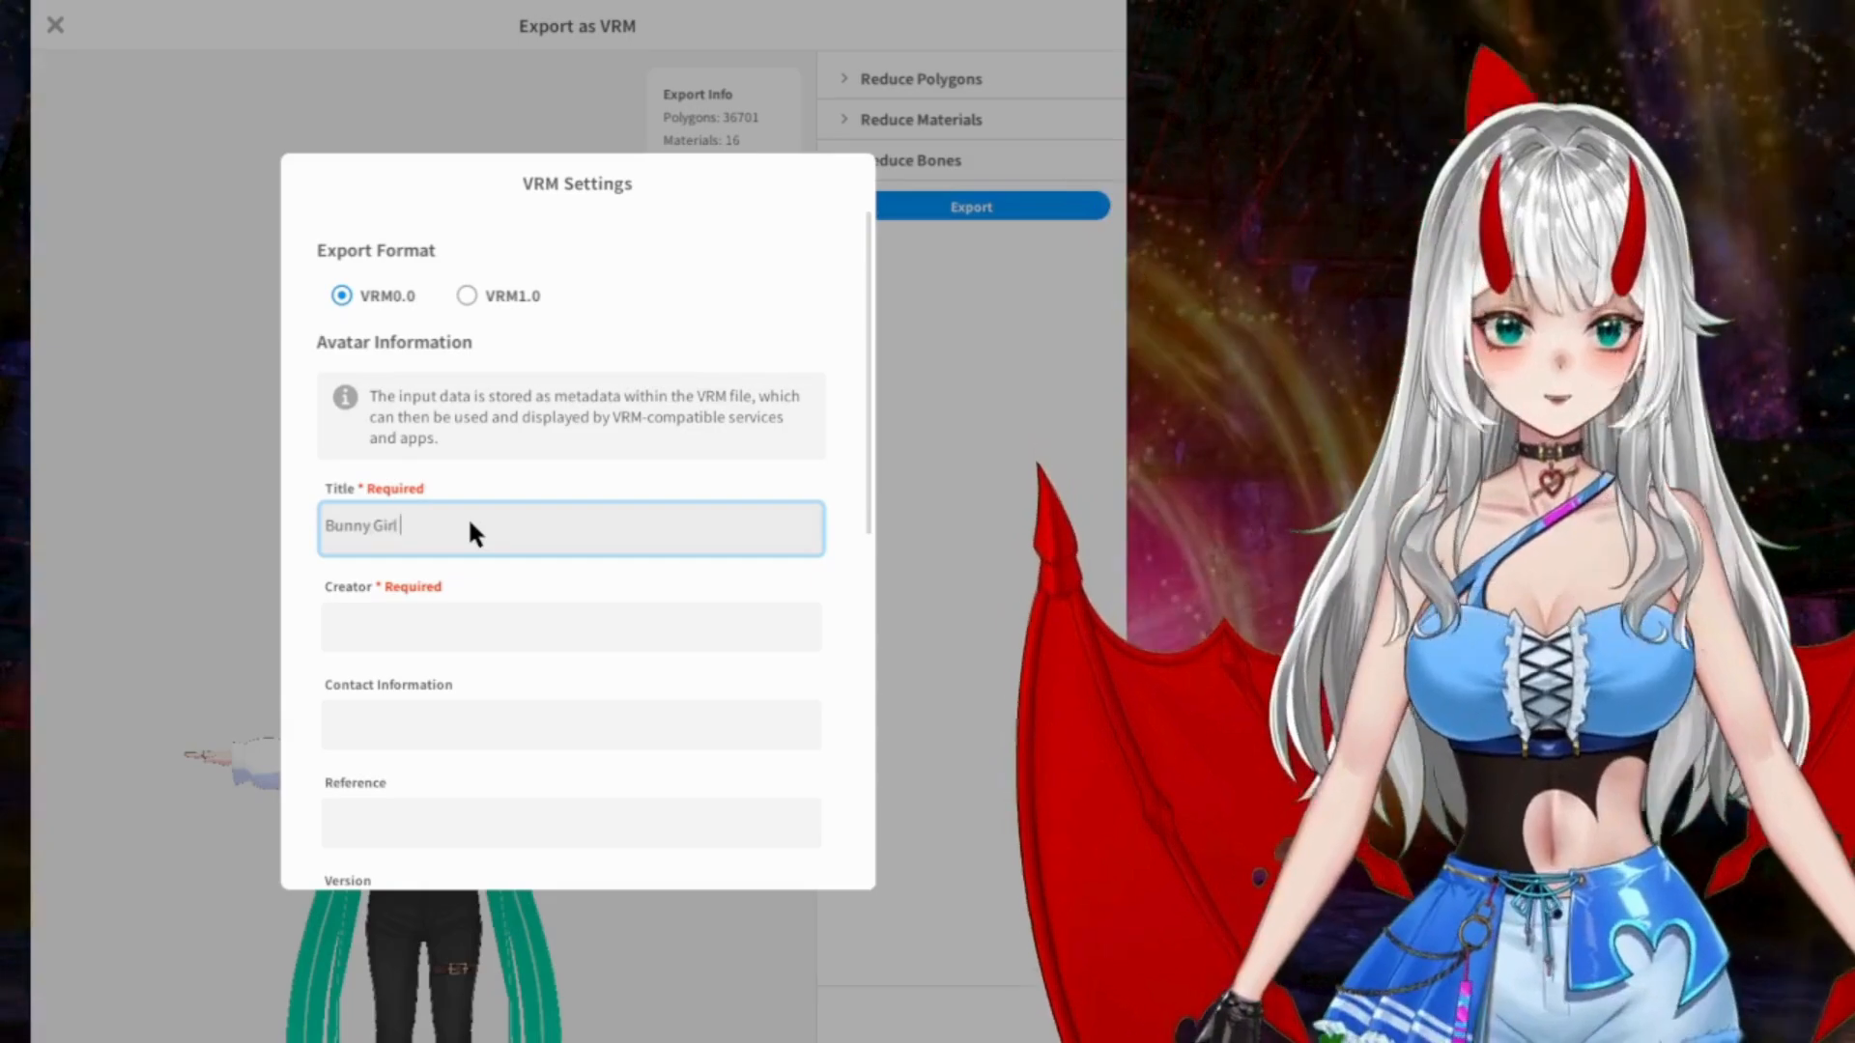
type("Green")
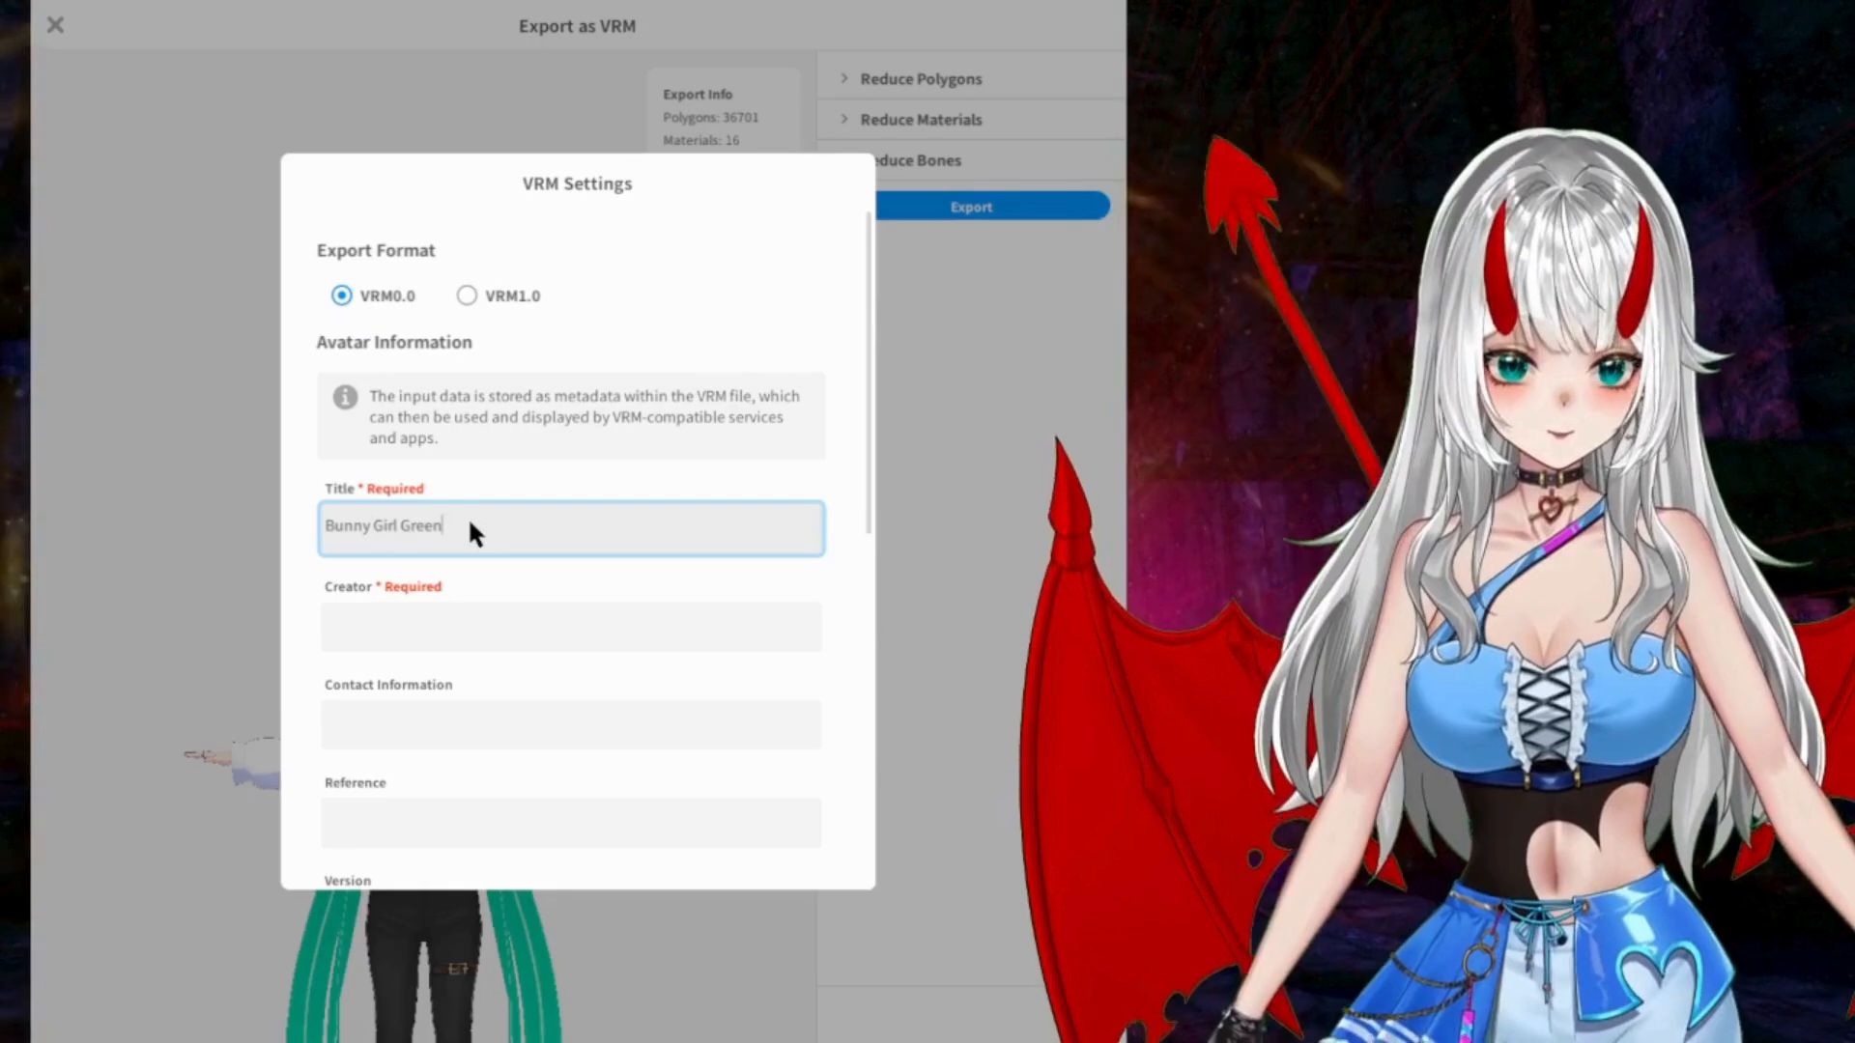
left_click(453, 626)
type("Y")
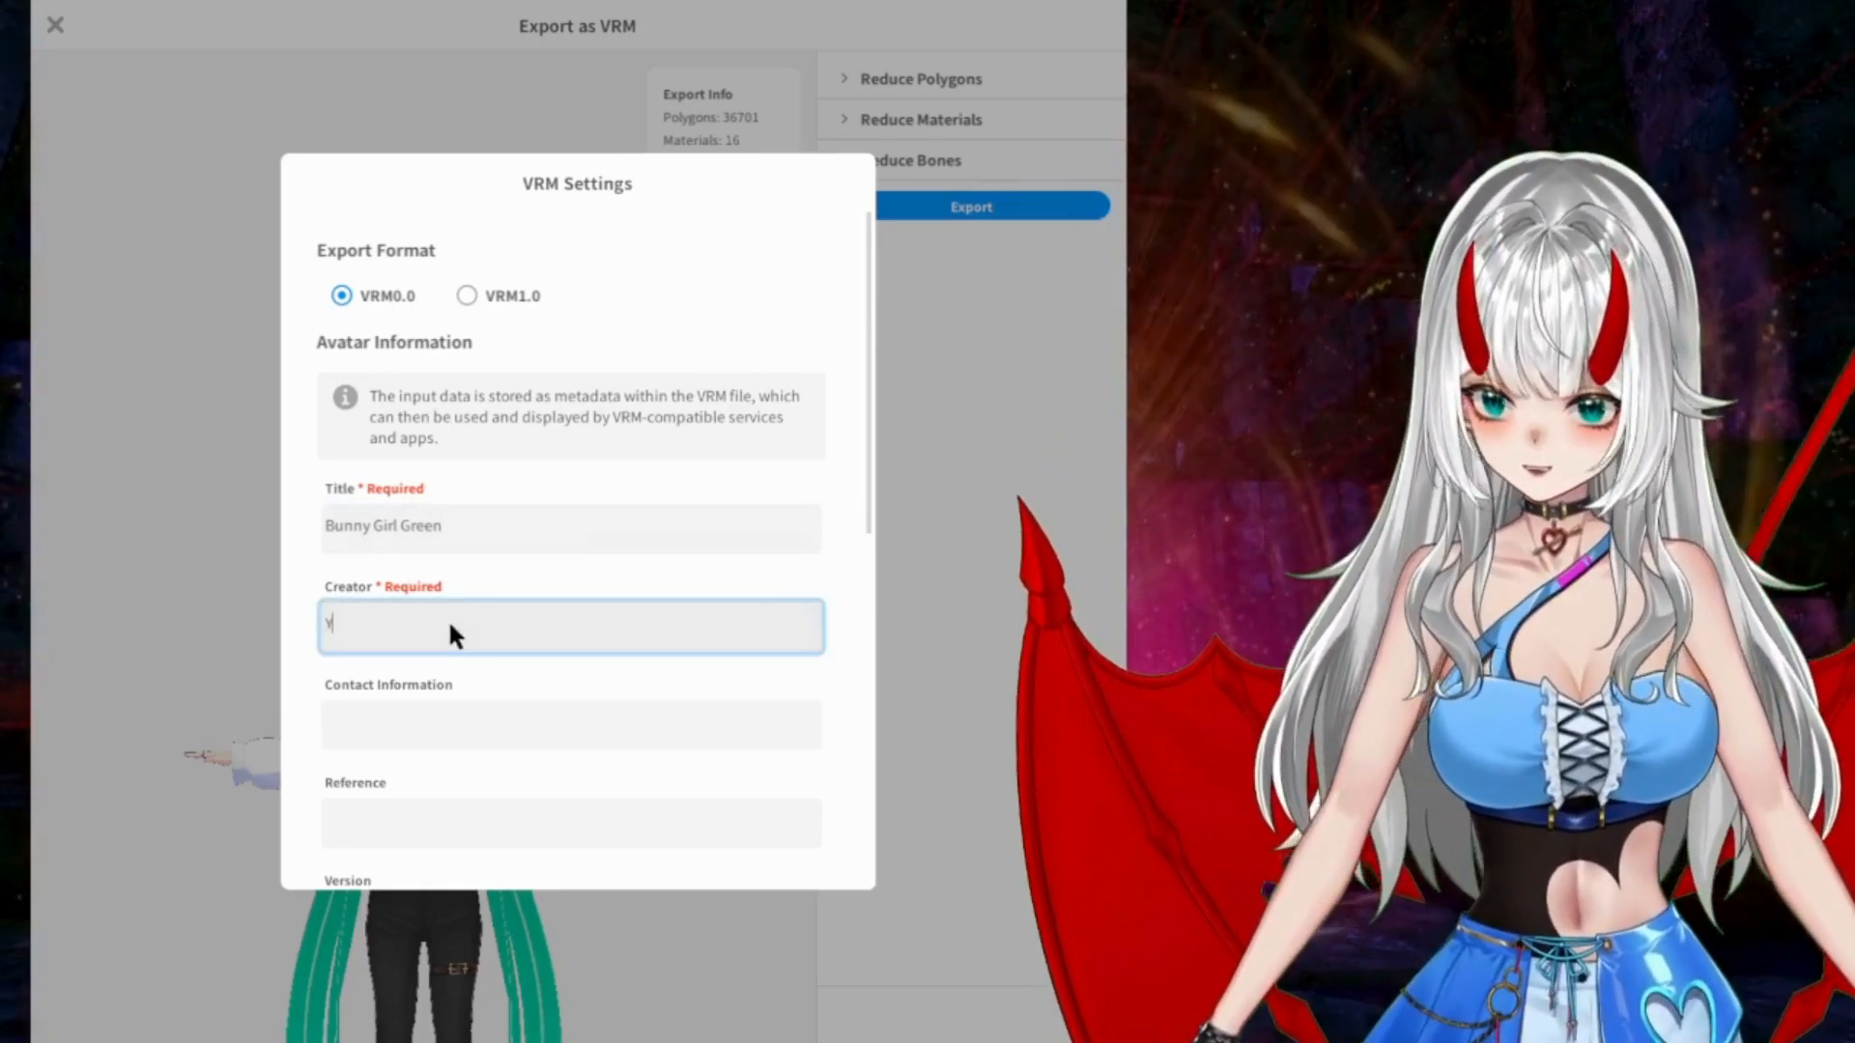
type("ukiro Fayt")
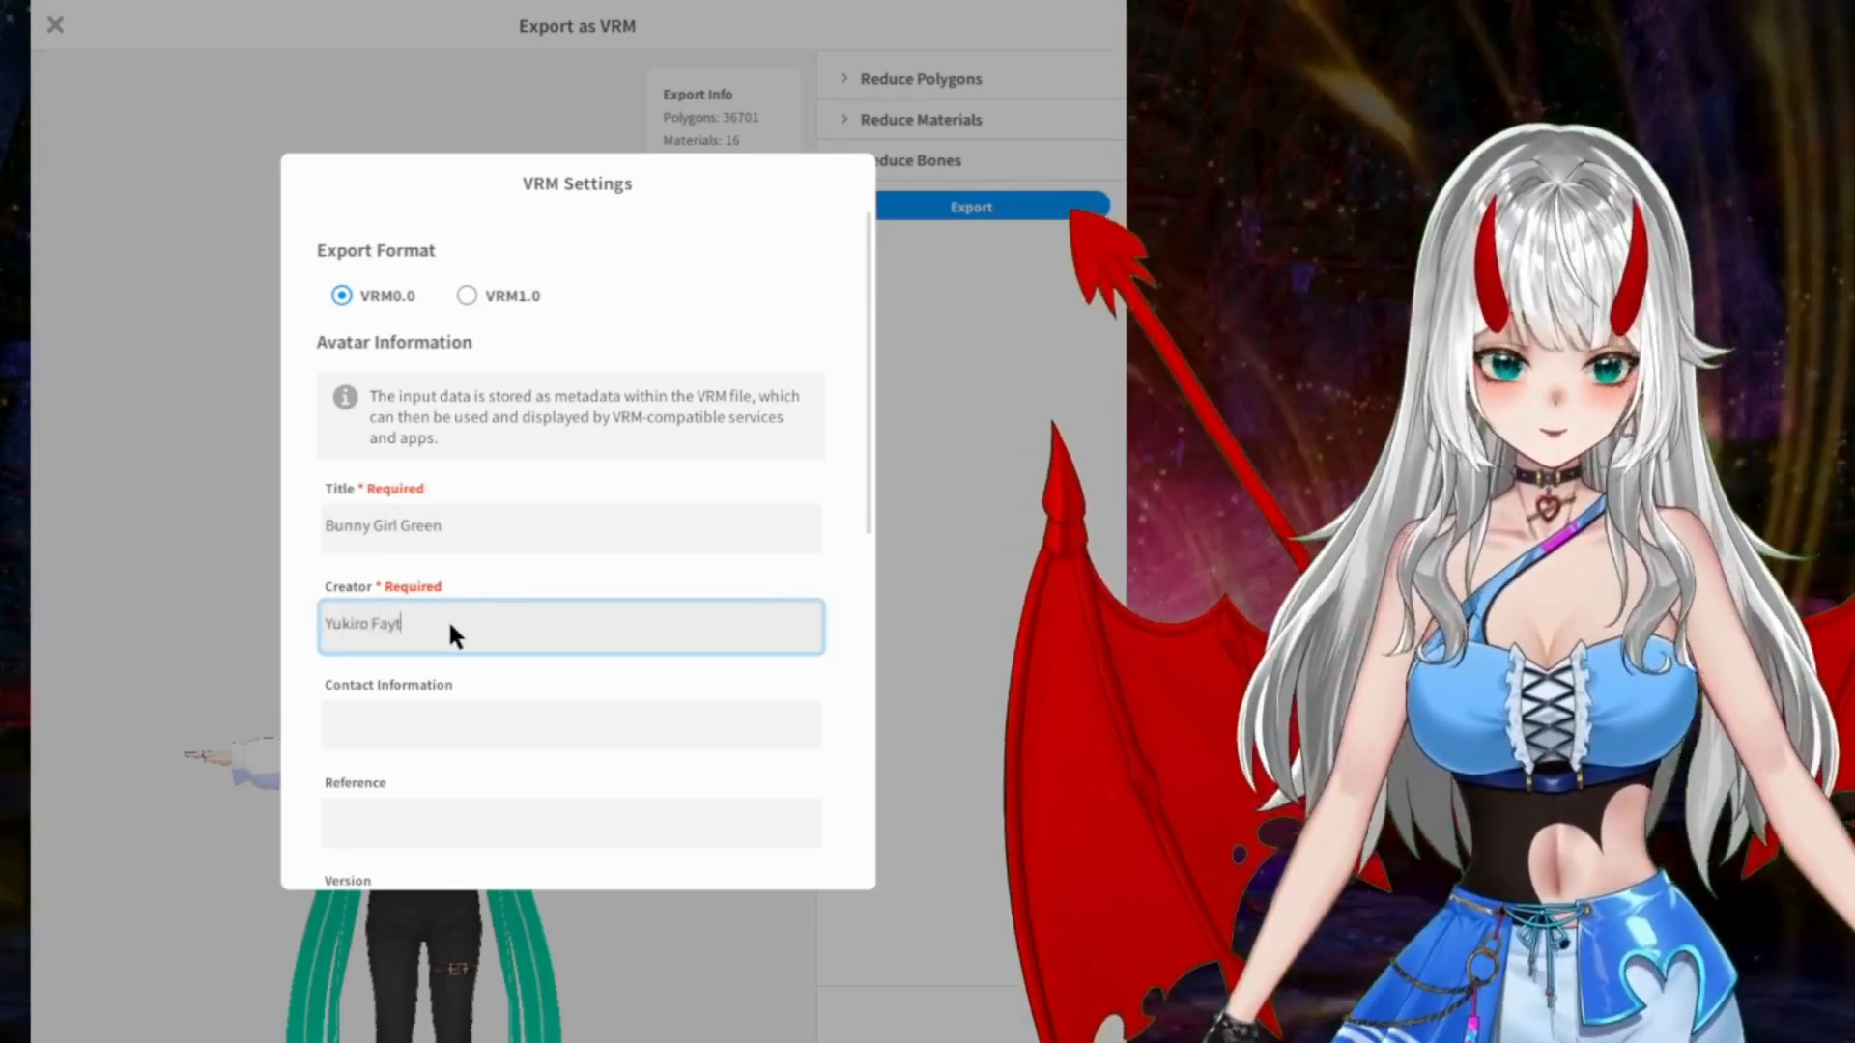
Step: Enter "Random idea." as the avatar's reference in the VRM settings
scroll(460, 614, "down", 3)
left_click(513, 546)
type("Random")
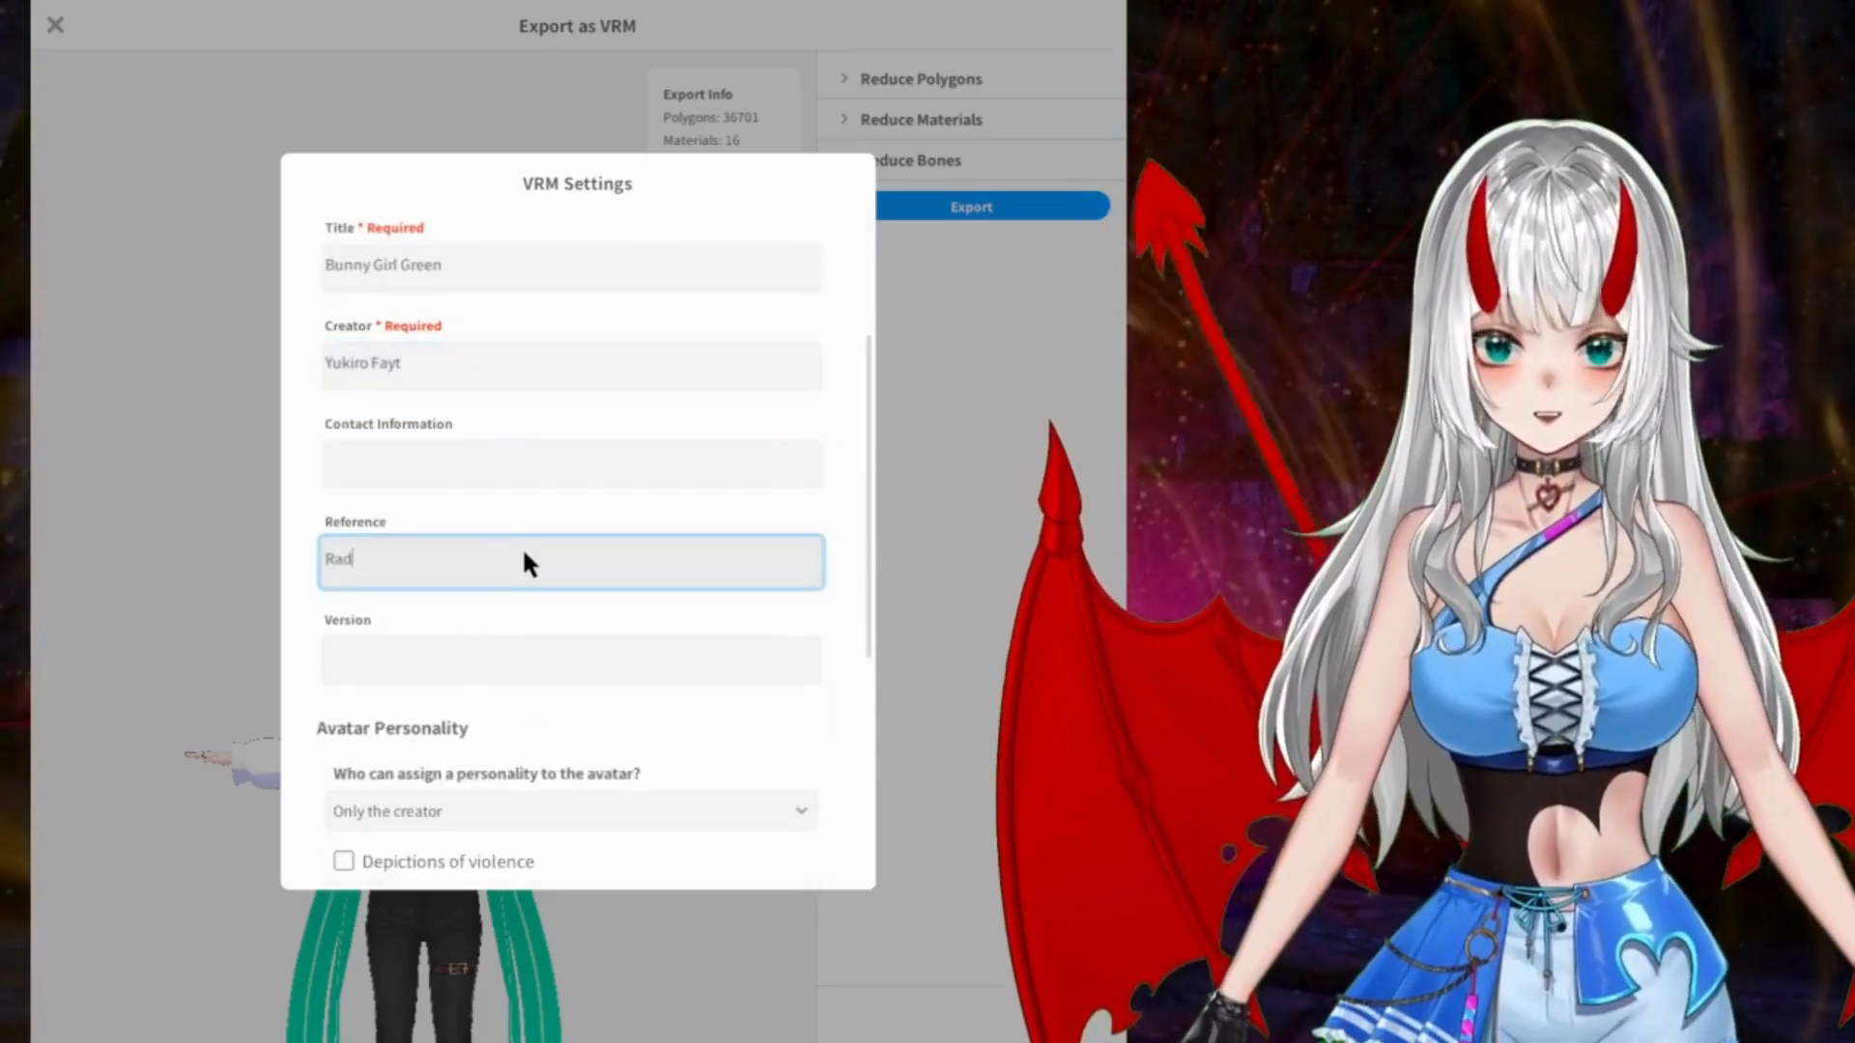
type(" idea.")
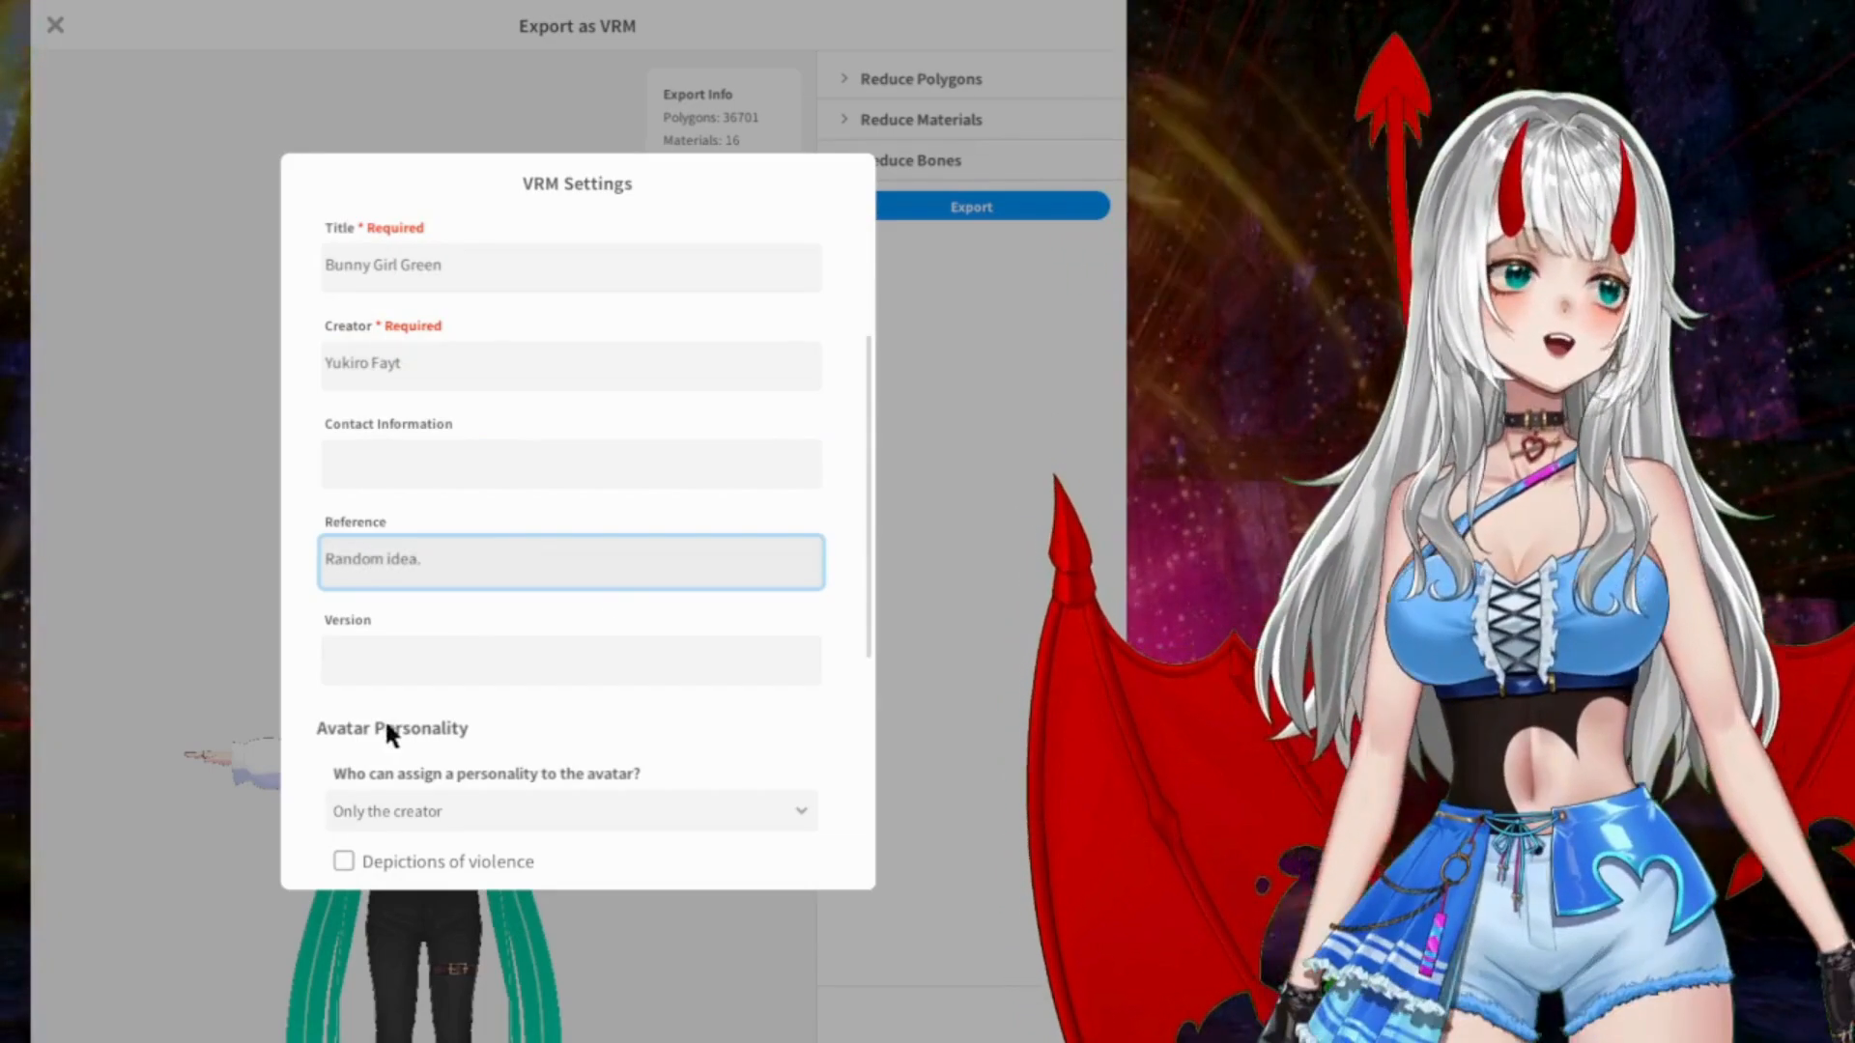
Step: Shorten the avatar's reference to "Random idea" and set its version to 0.1
key("BackSpace")
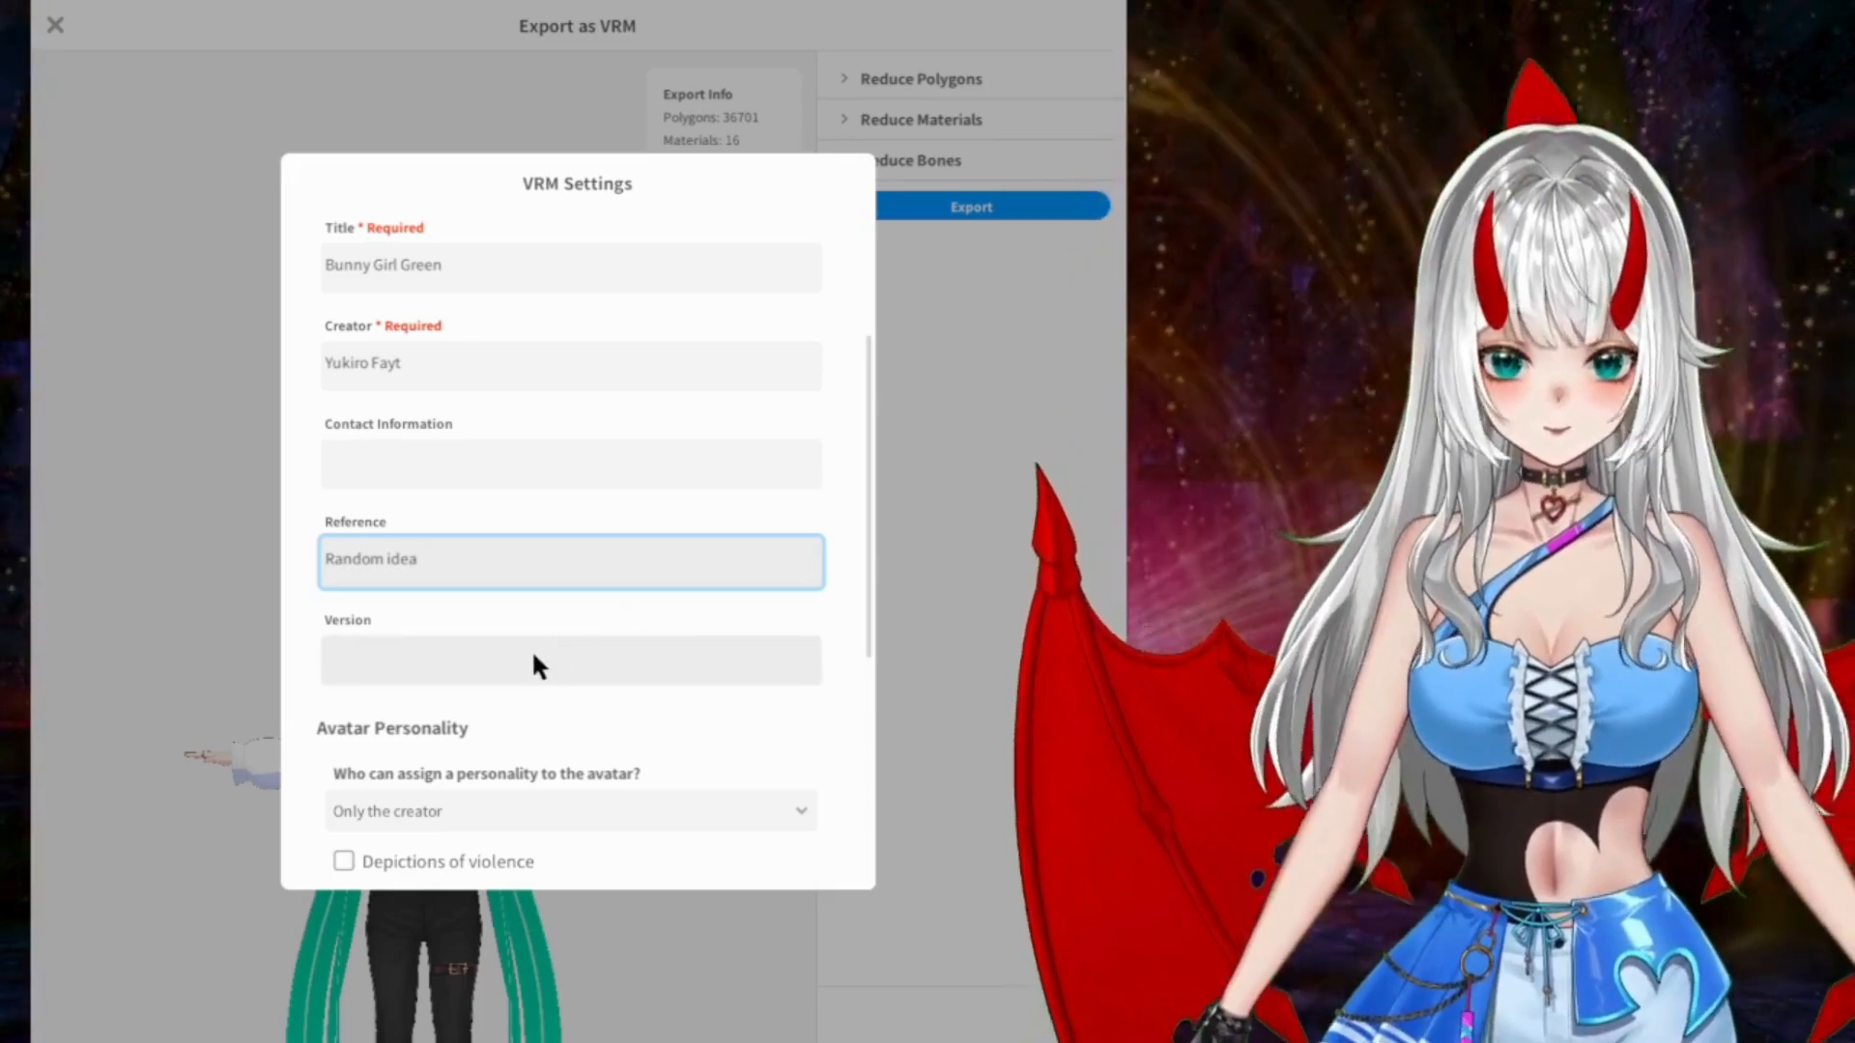
left_click(535, 657)
type("0")
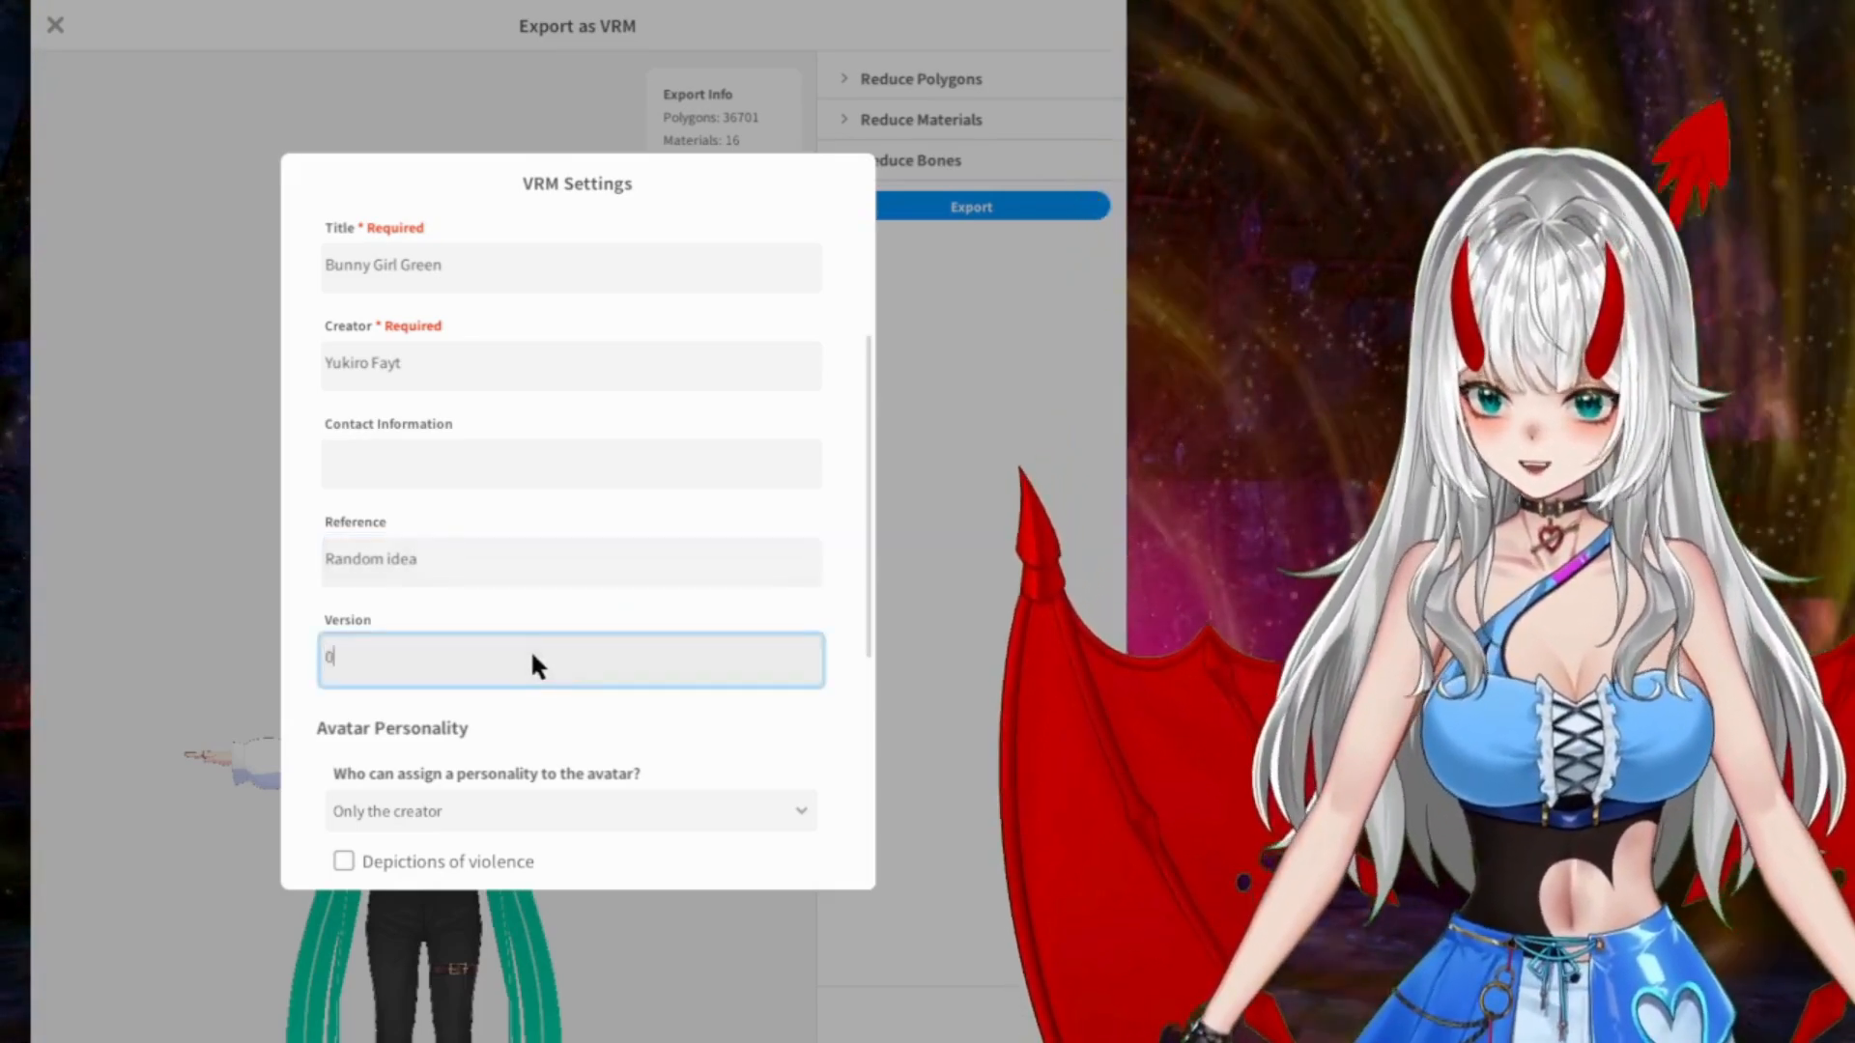
type(".1")
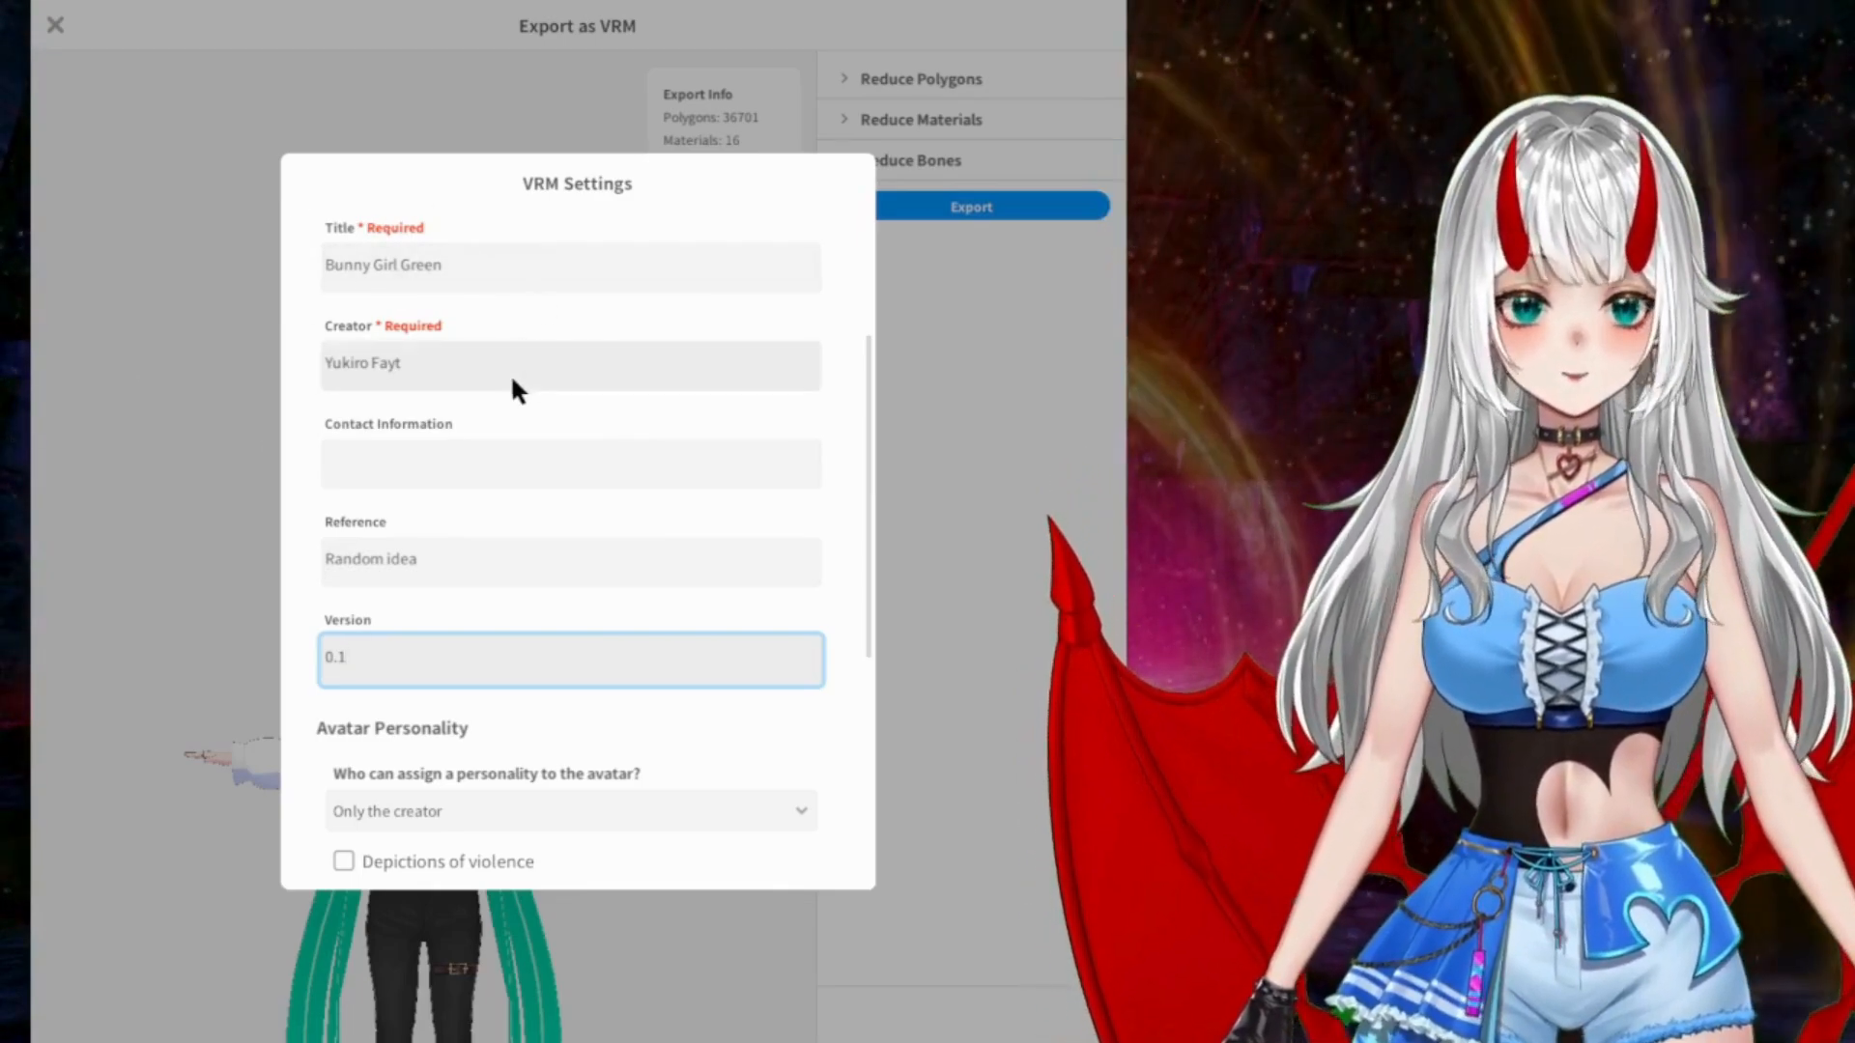
Step: Let Anyone assign a personality to the avatar and permit only depictions of sexual acts and commercial use
scroll(521, 372, "down", 3)
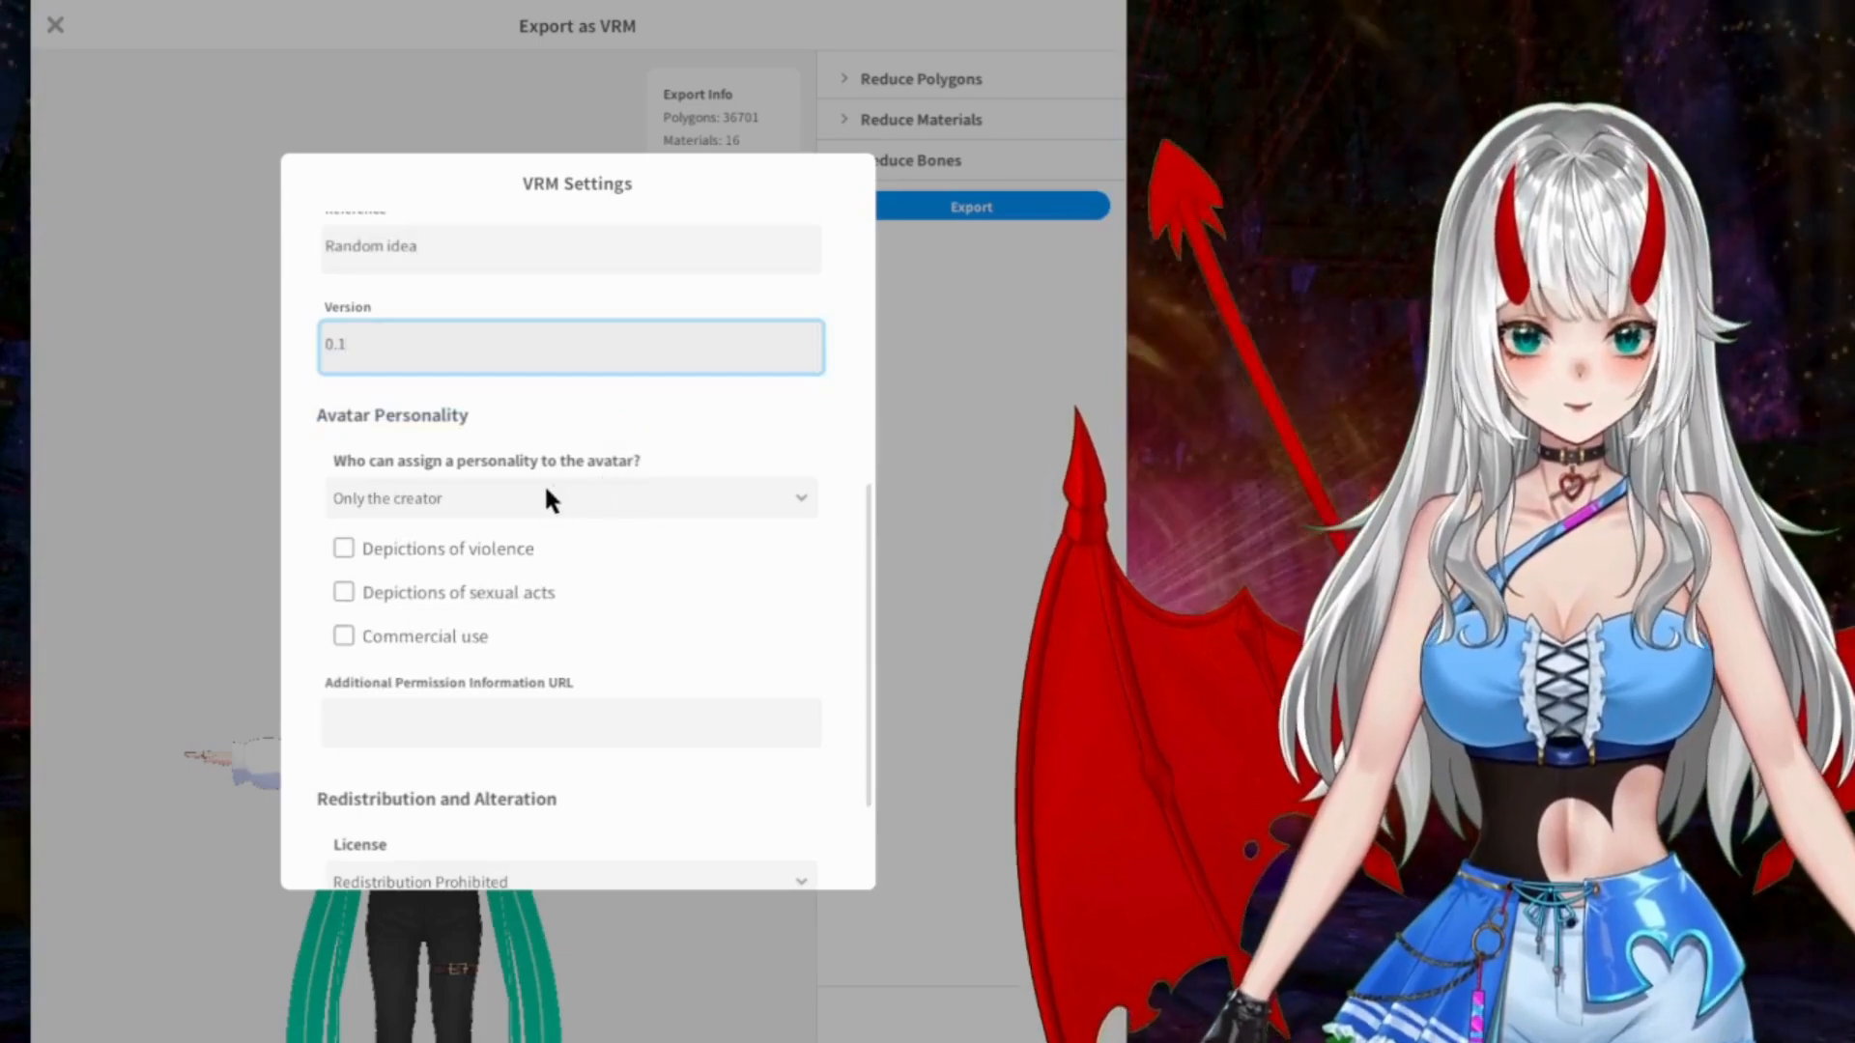
left_click(541, 493)
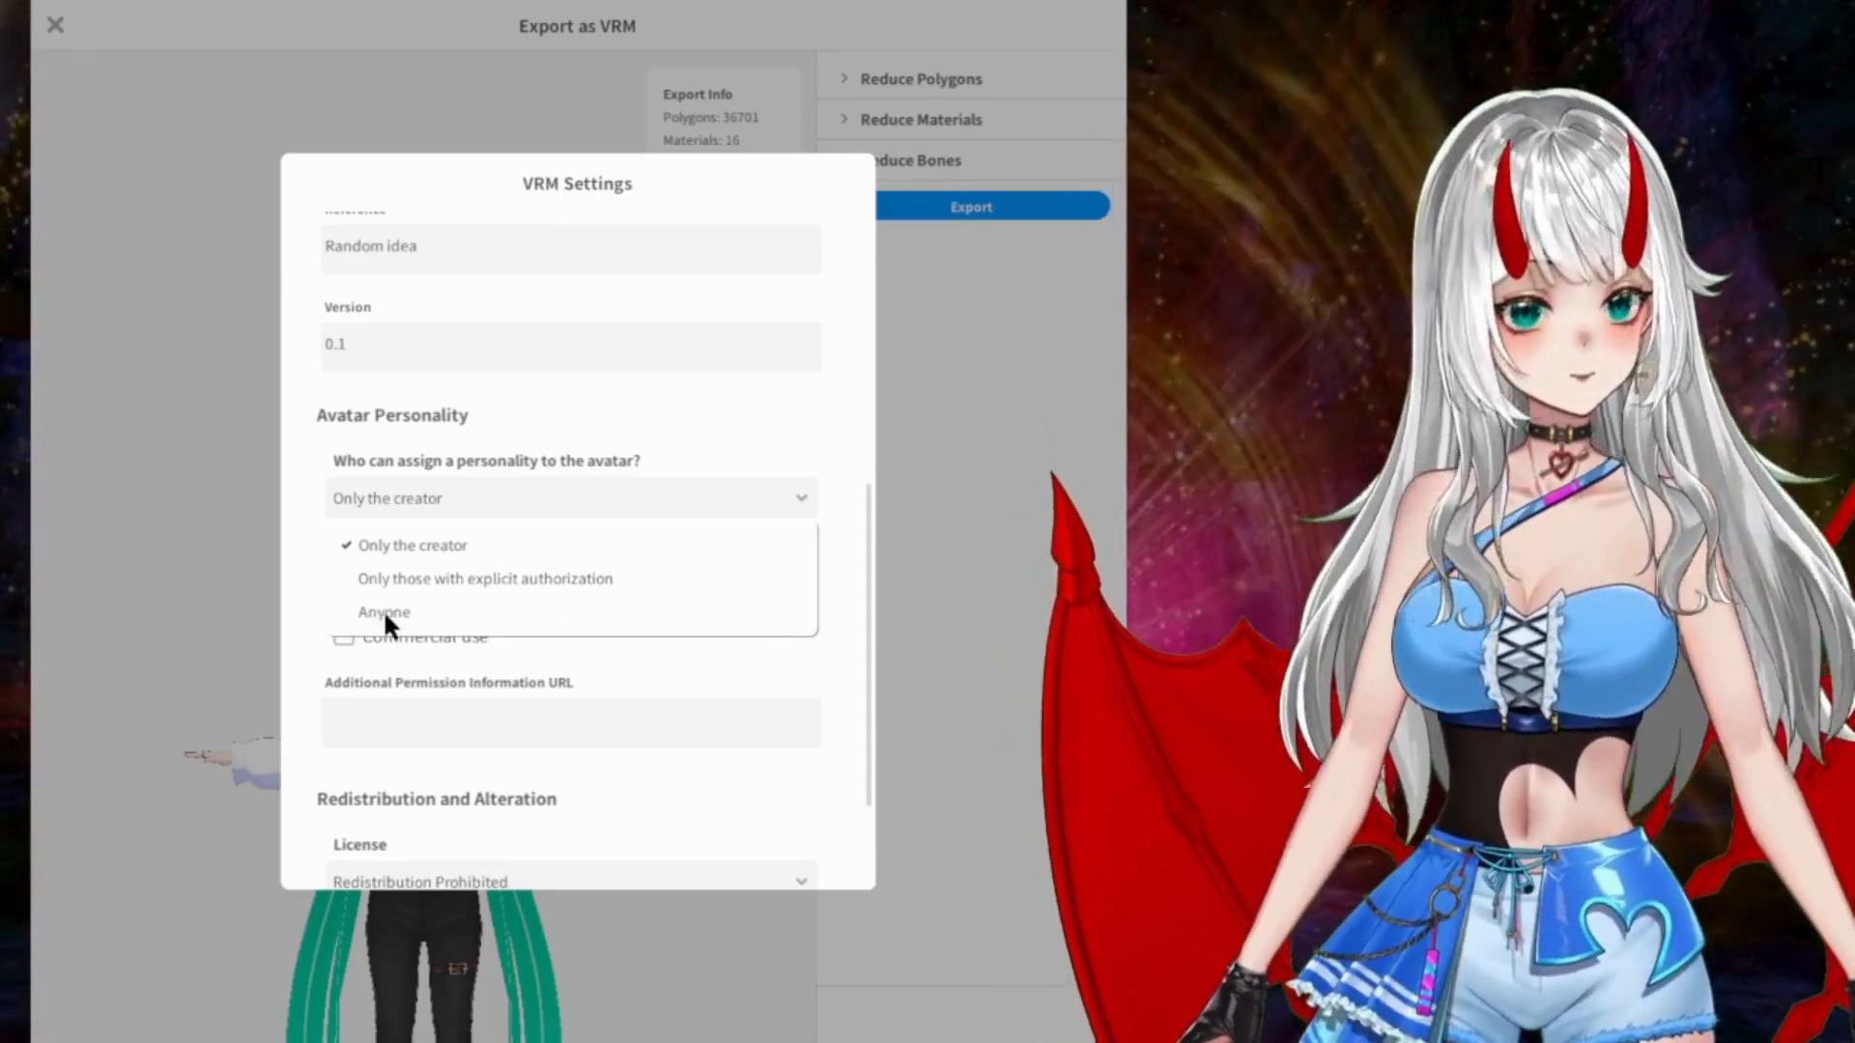
left_click(383, 611)
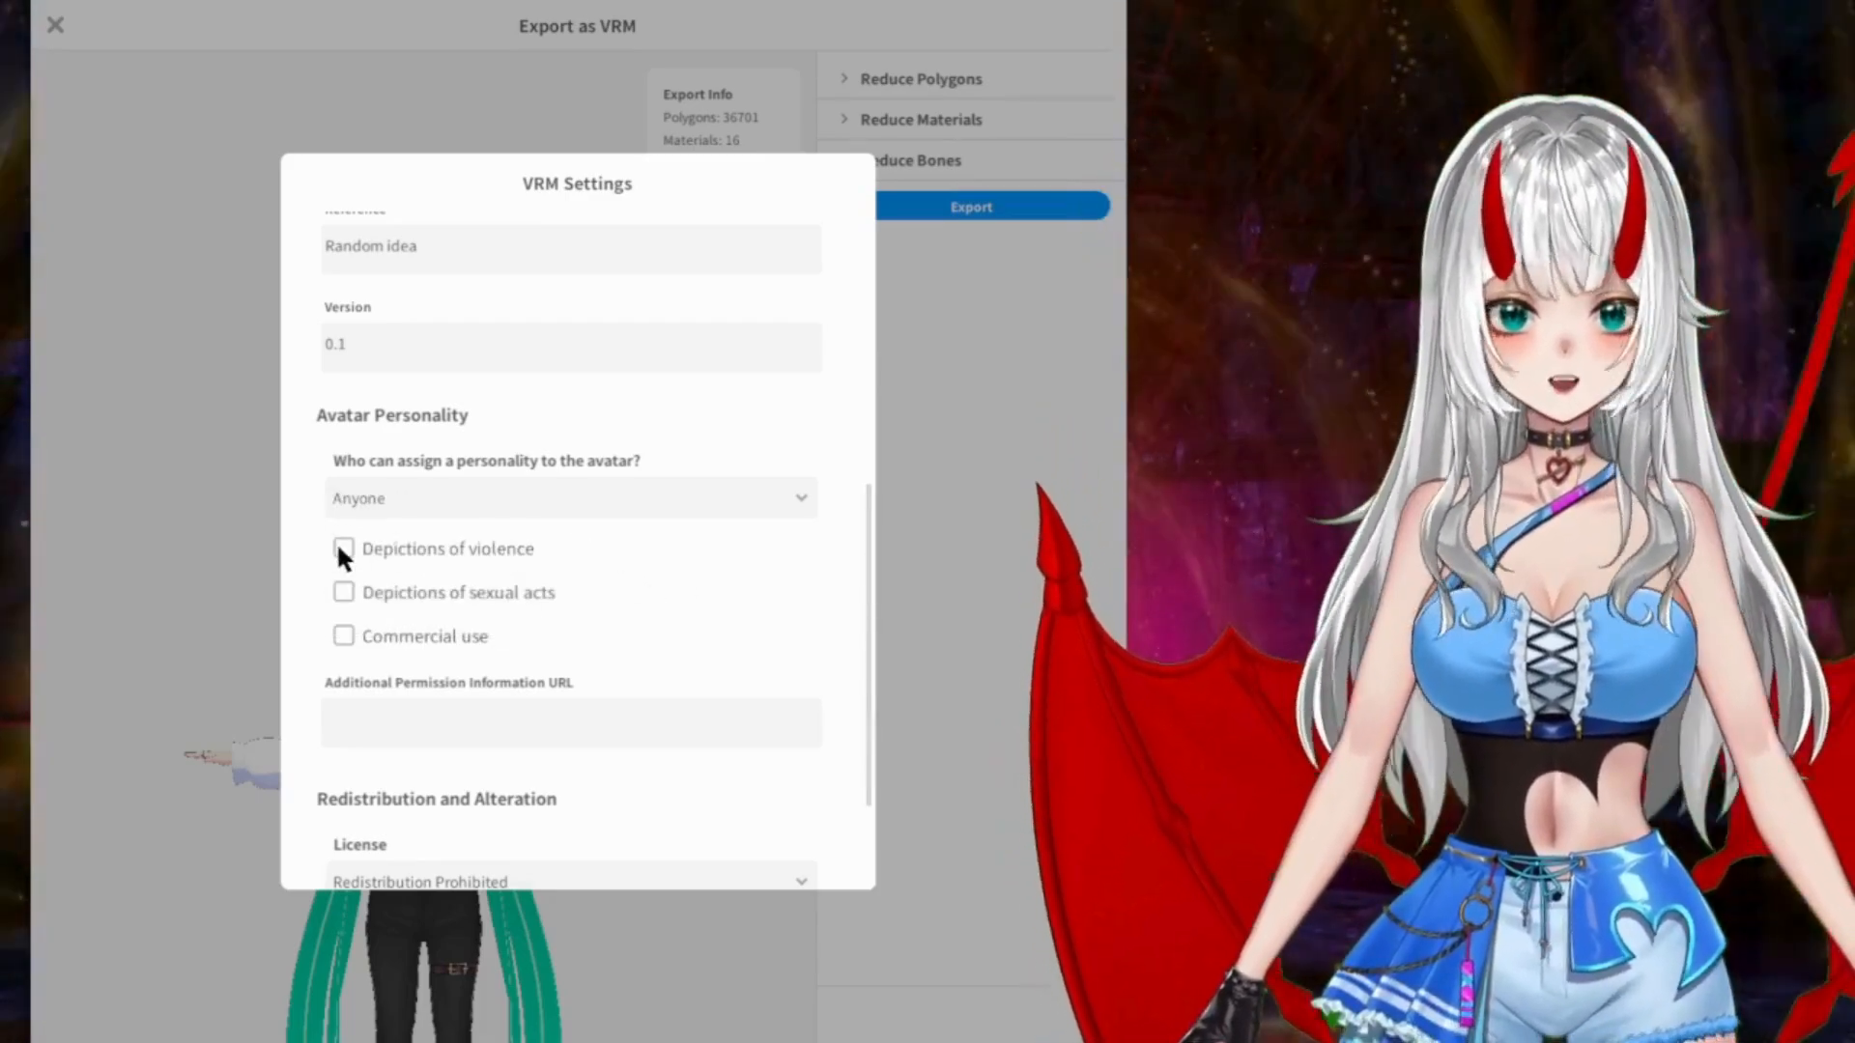
left_click(340, 549)
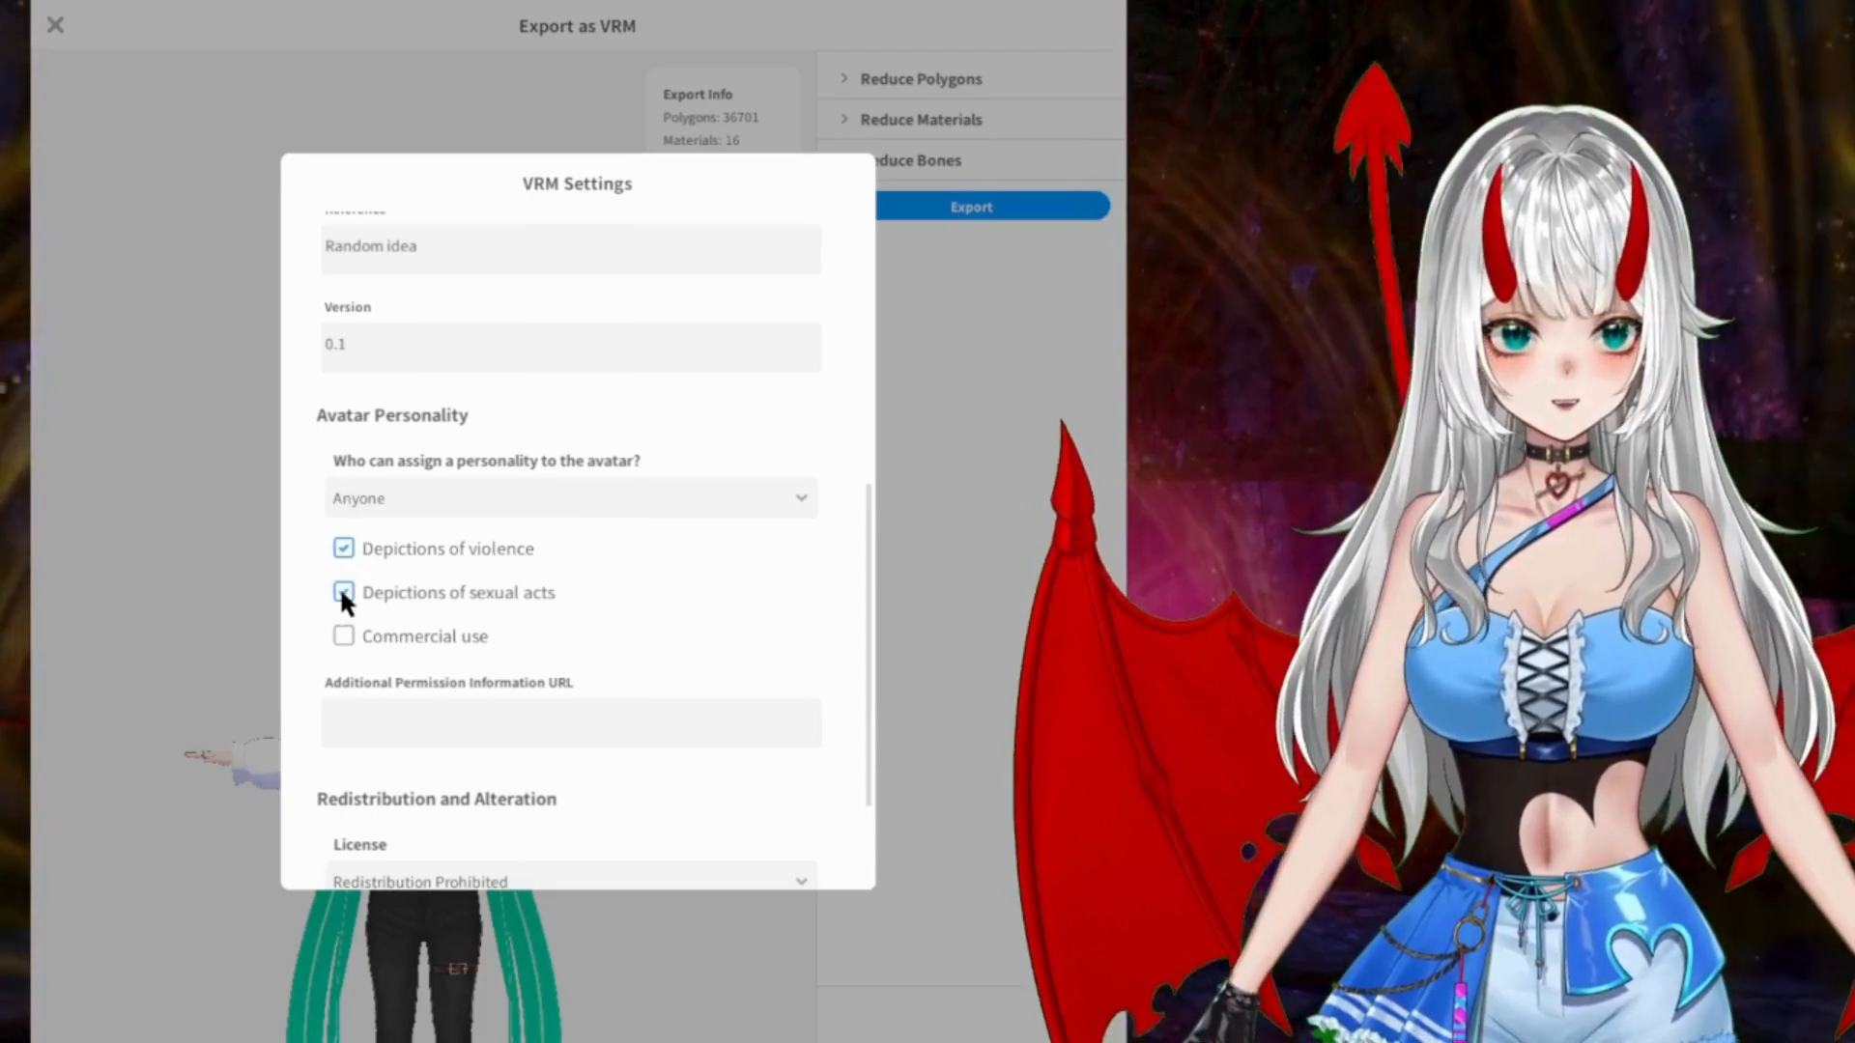
left_click(342, 591)
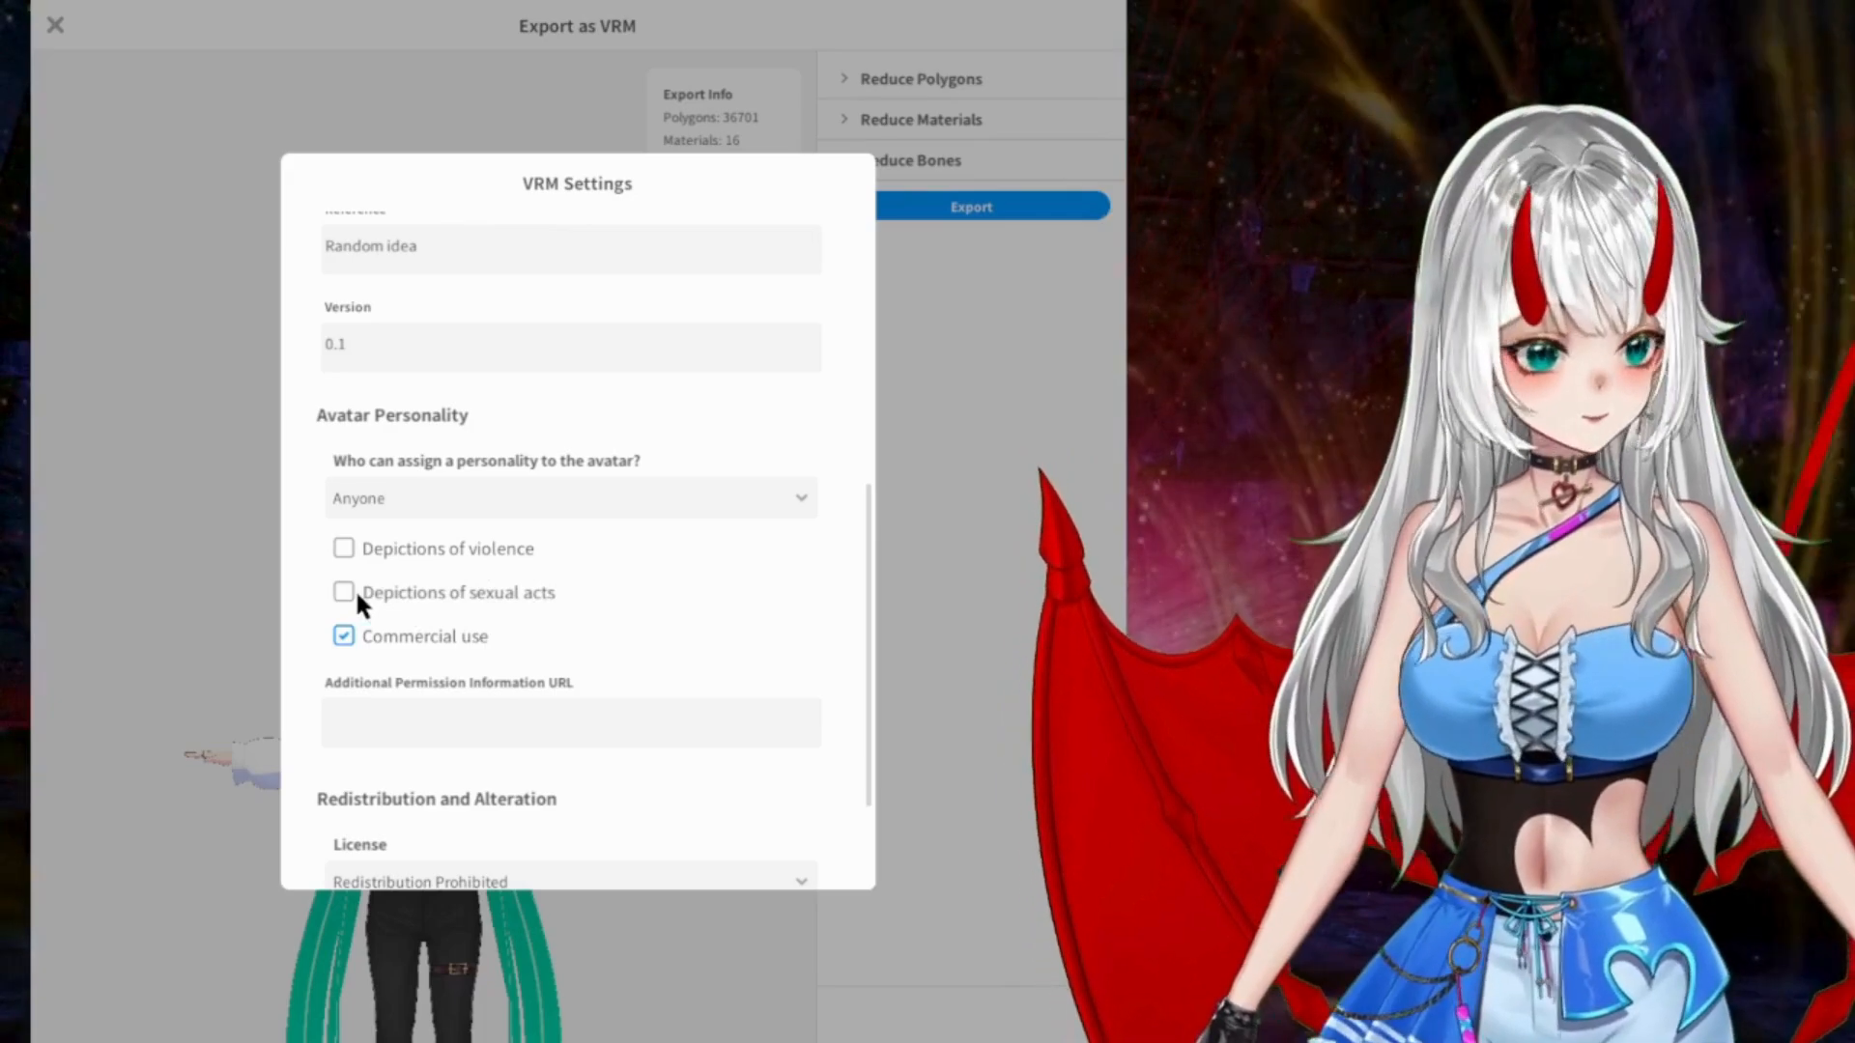
left_click(338, 589)
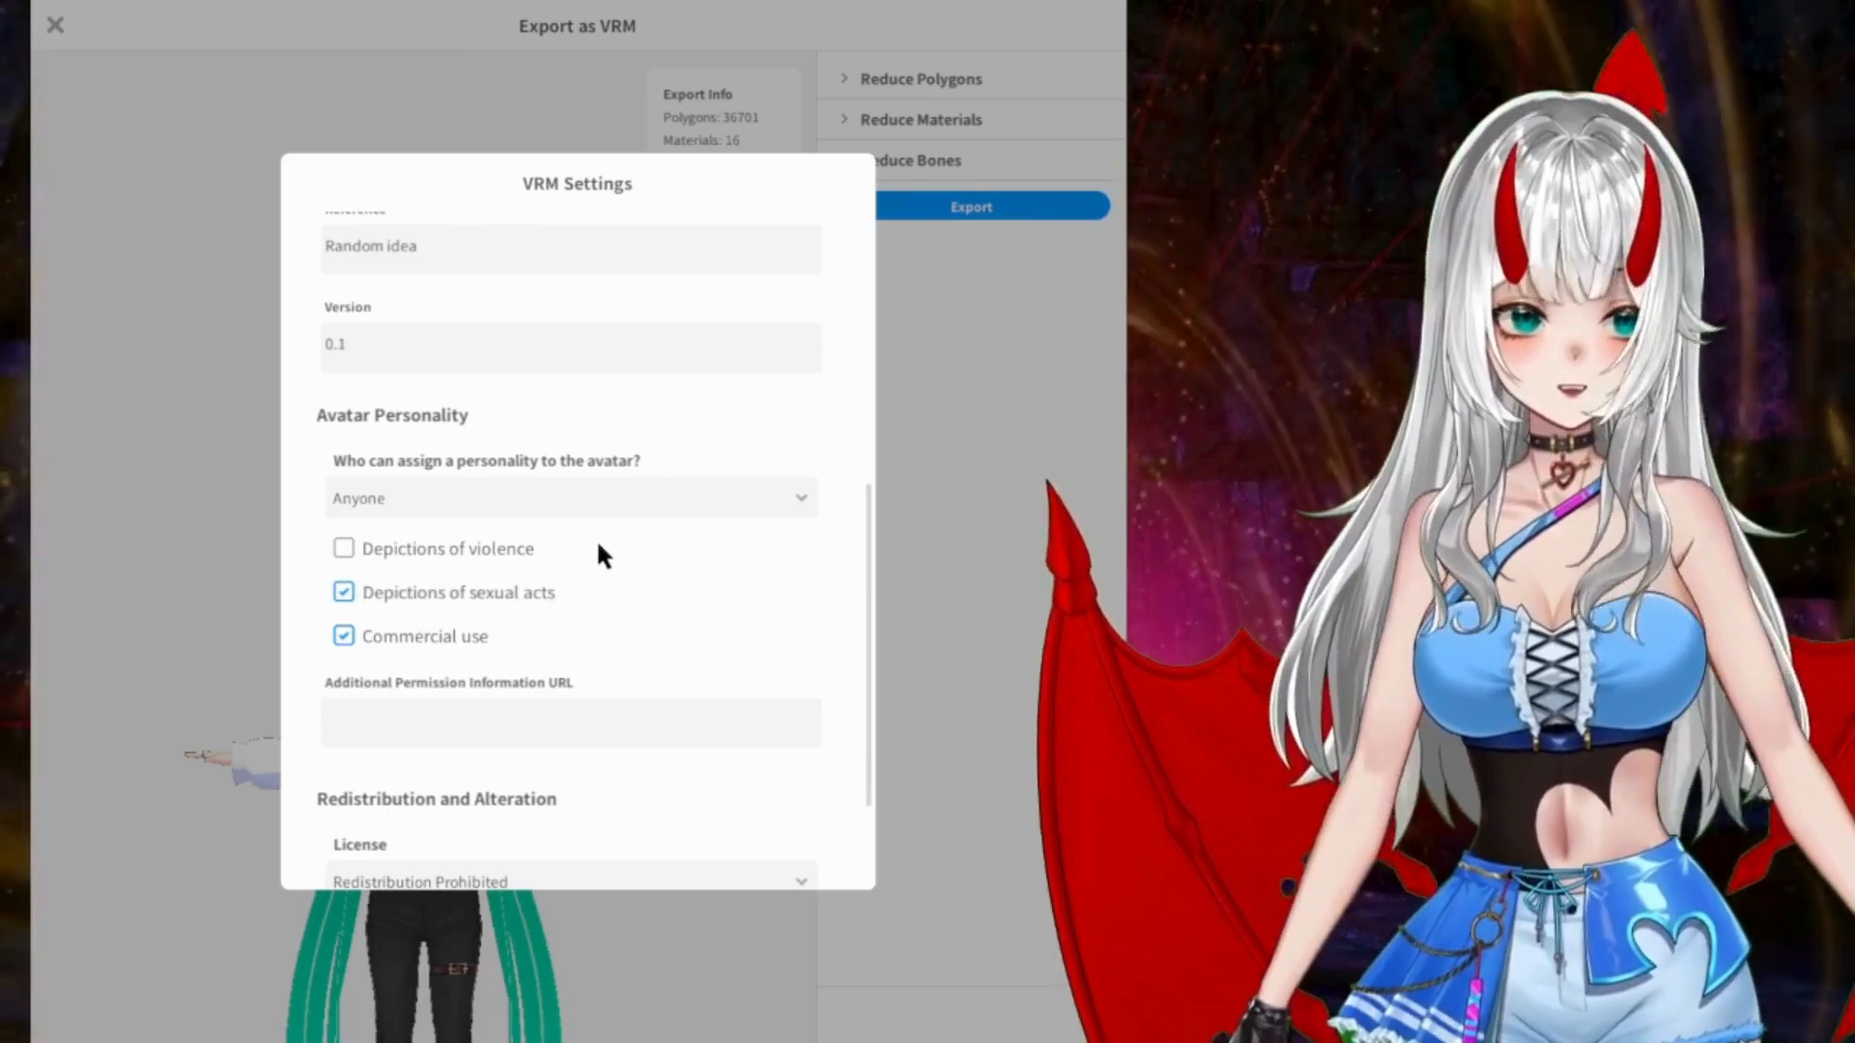
Step: Enter "Please do not use to spread hate, or intentional misinformation or slander." as the additional permission information
scroll(603, 536, "down", 3)
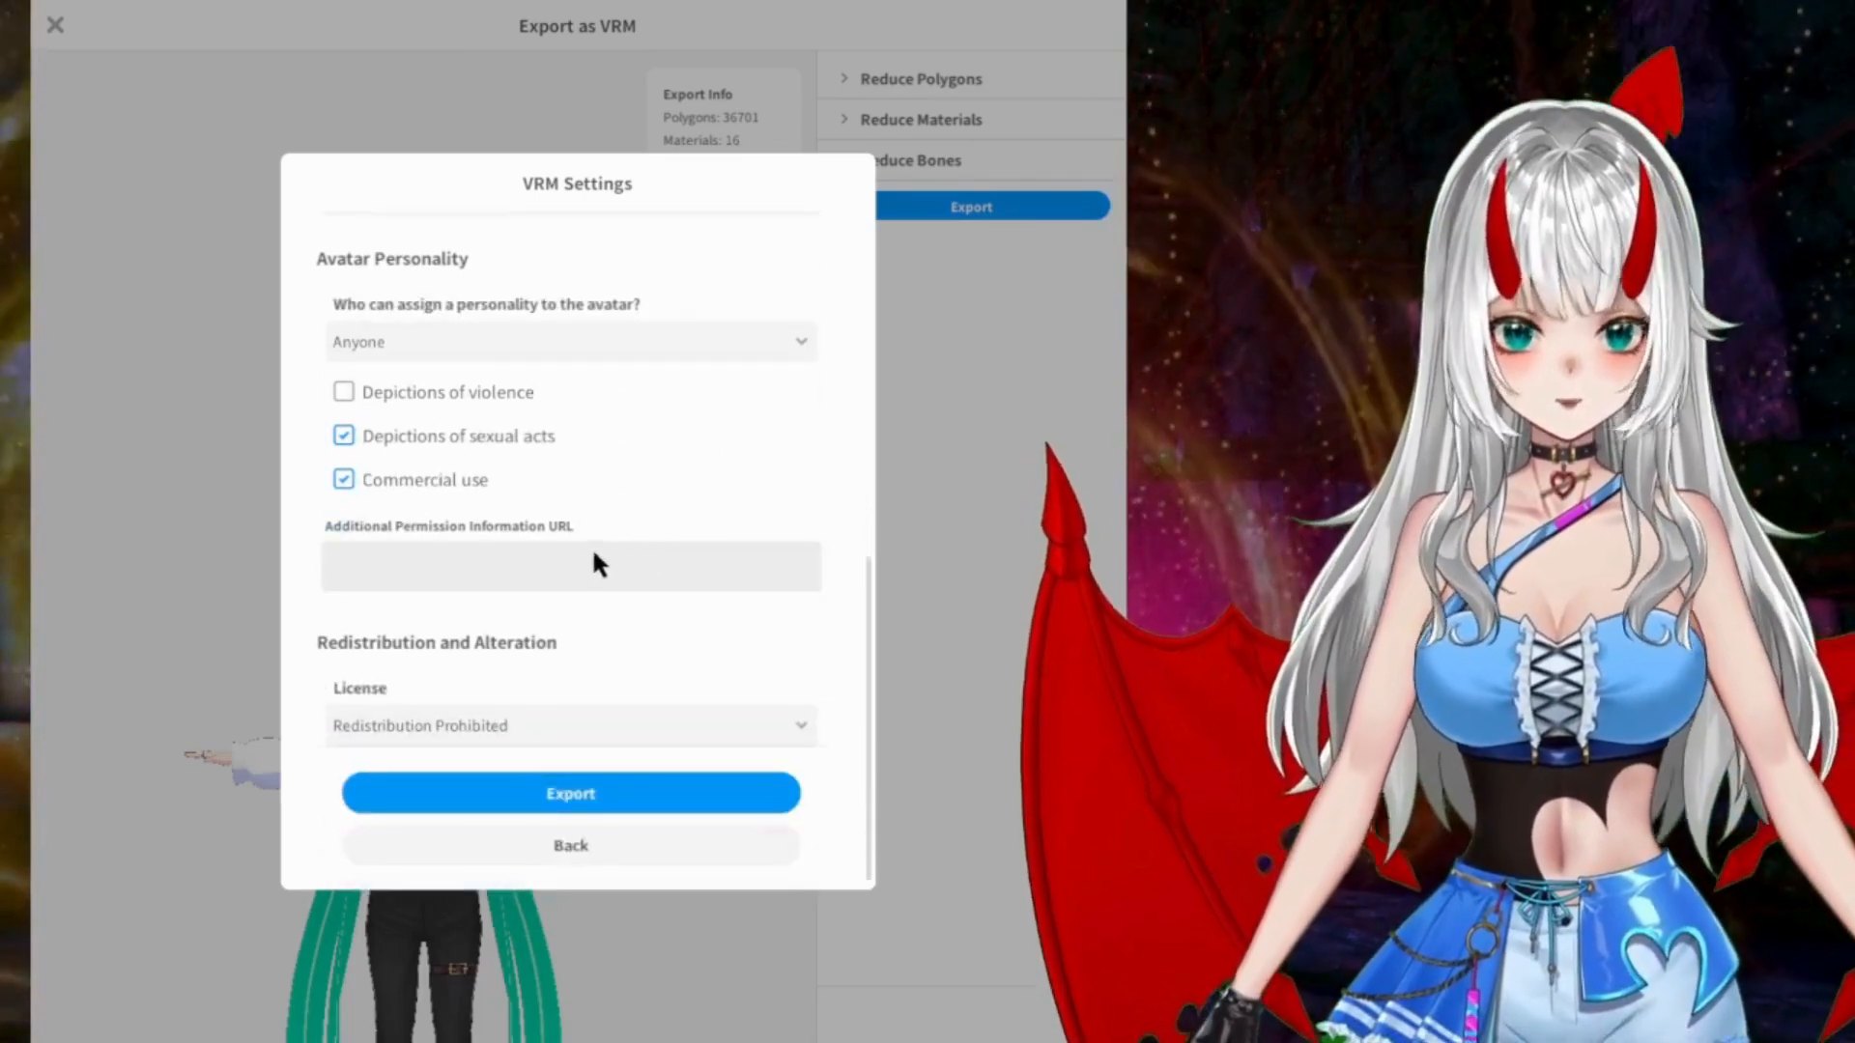
left_click(588, 560)
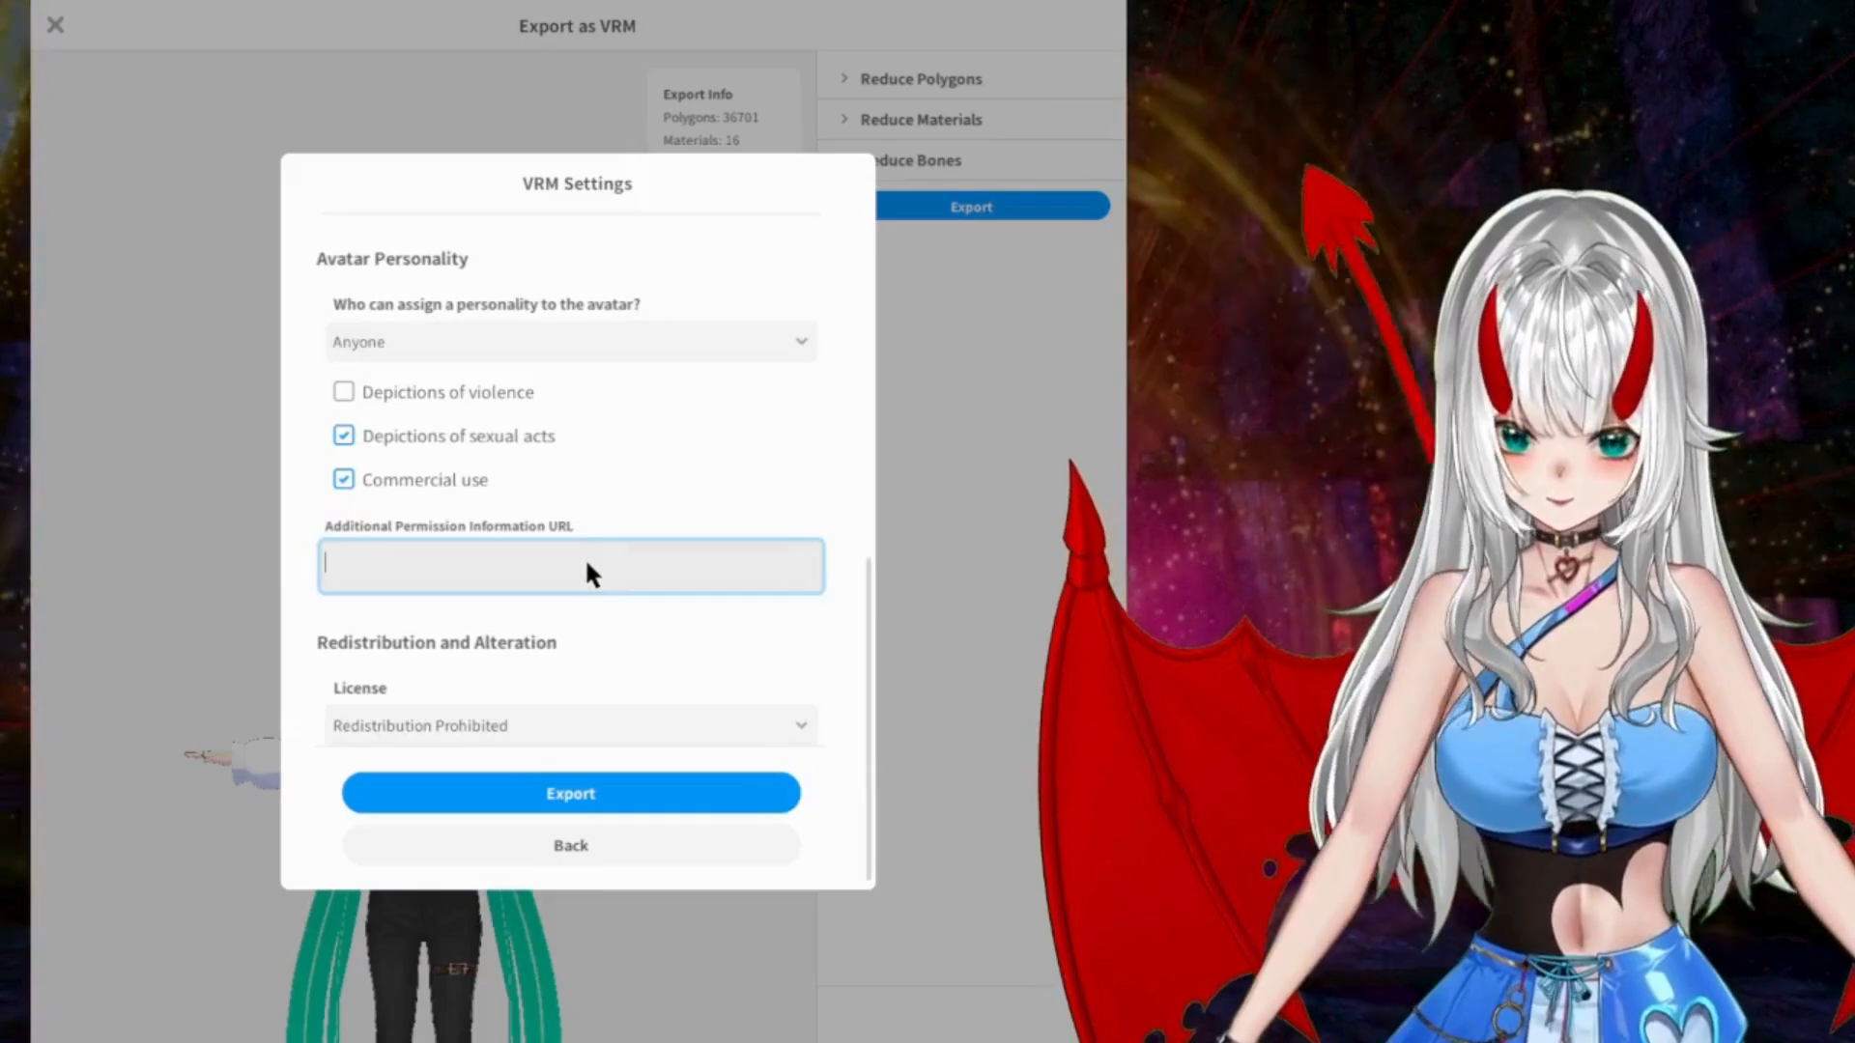
type("Not")
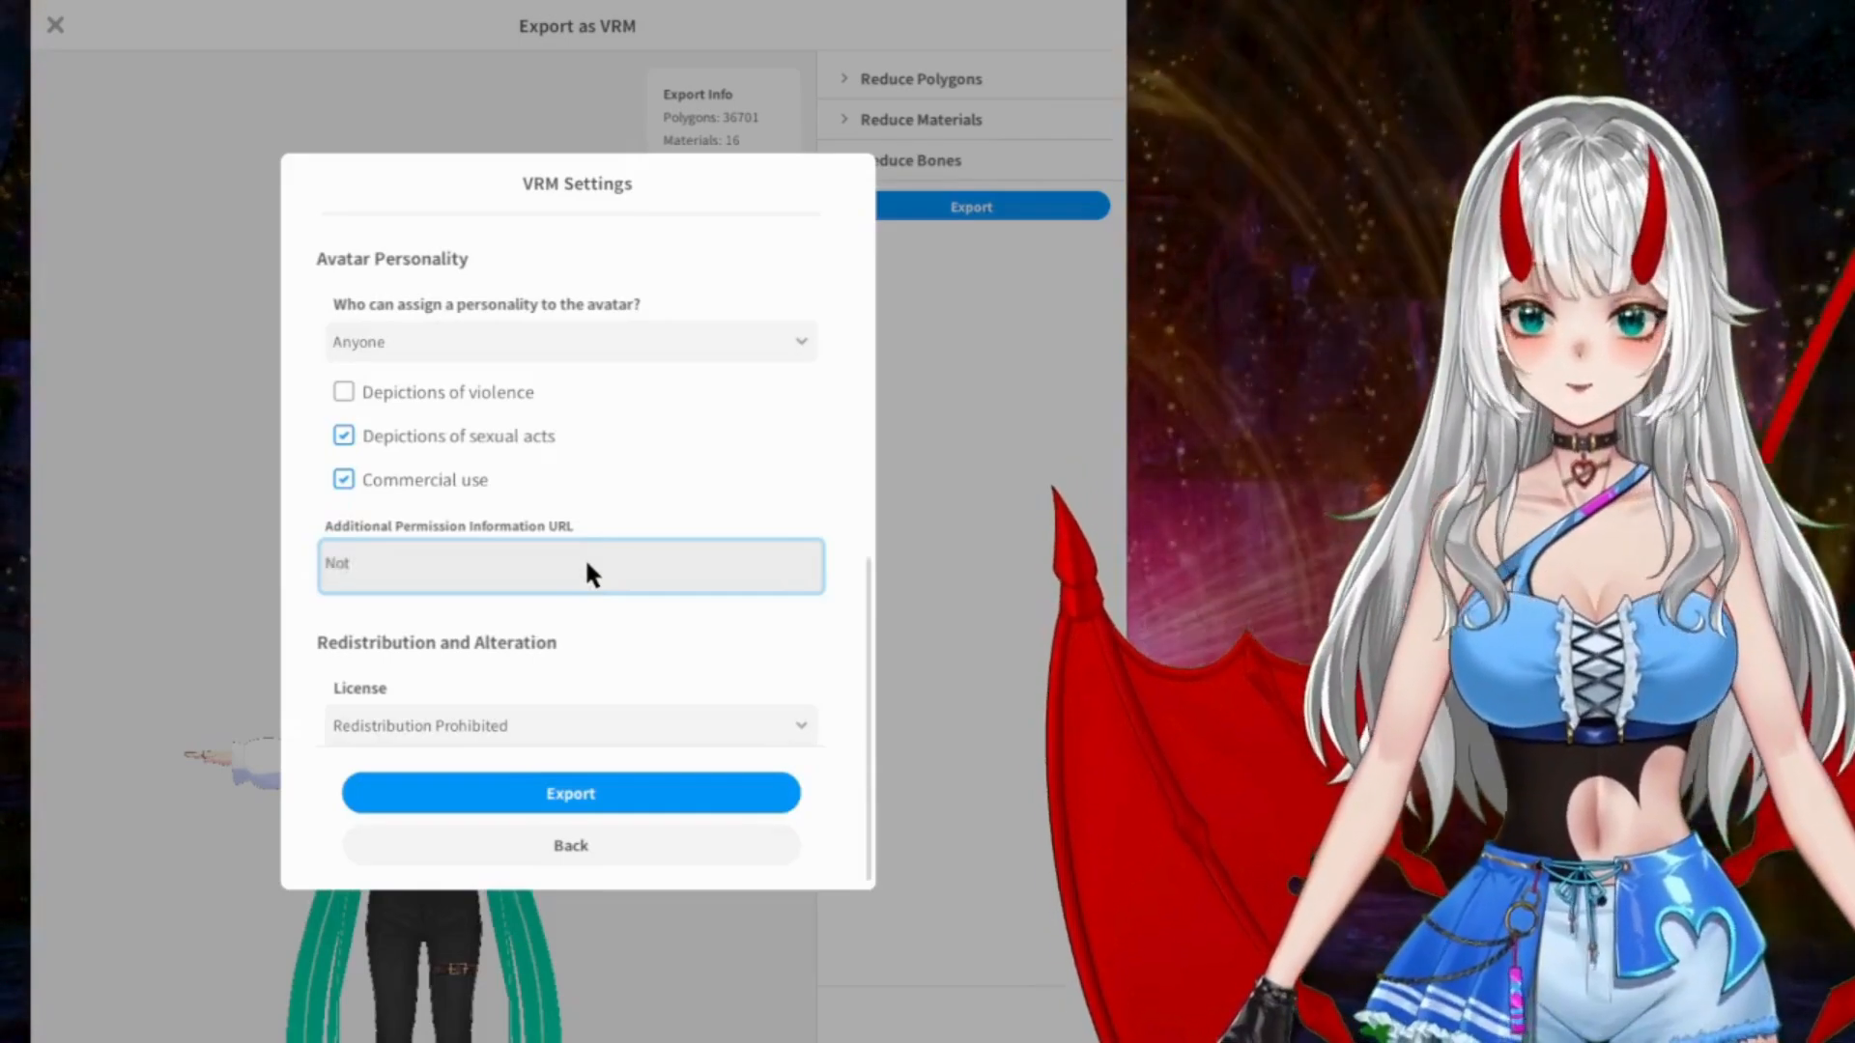
key("BackSpace")
key("BackSpace")
key("BackSpace")
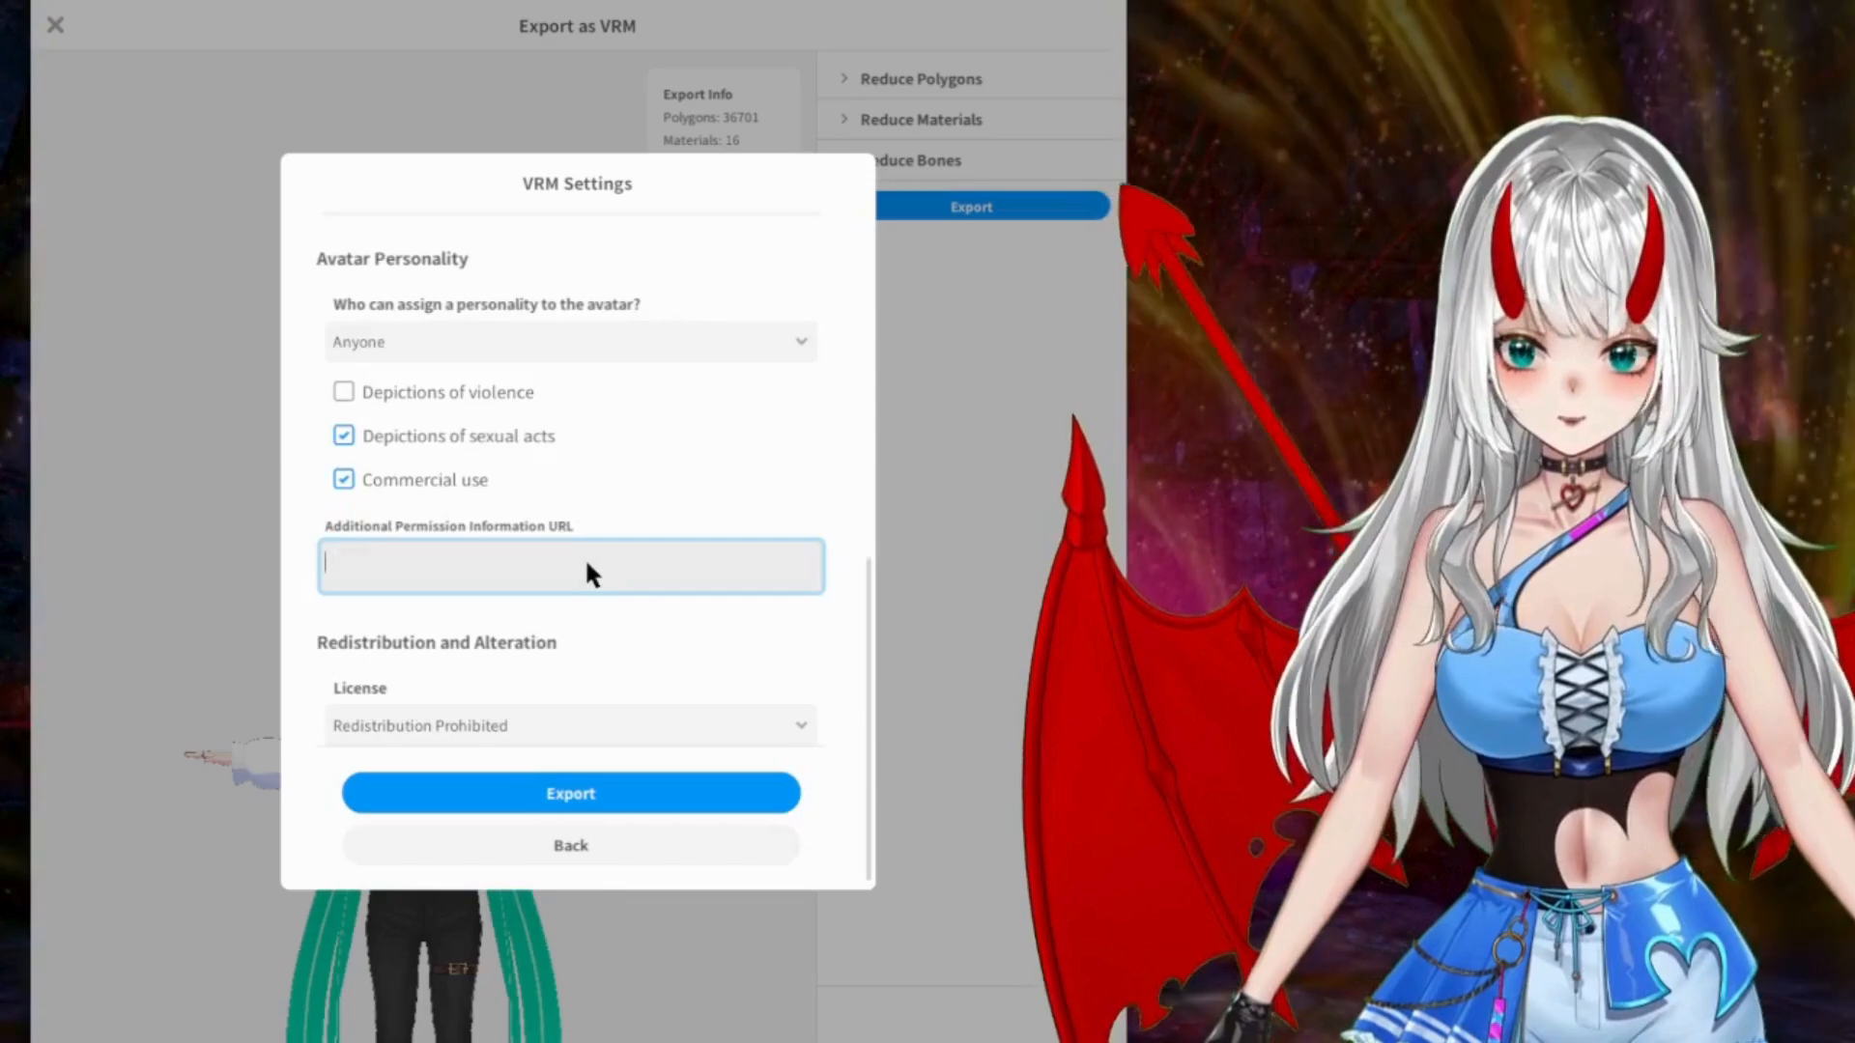
type("Please ")
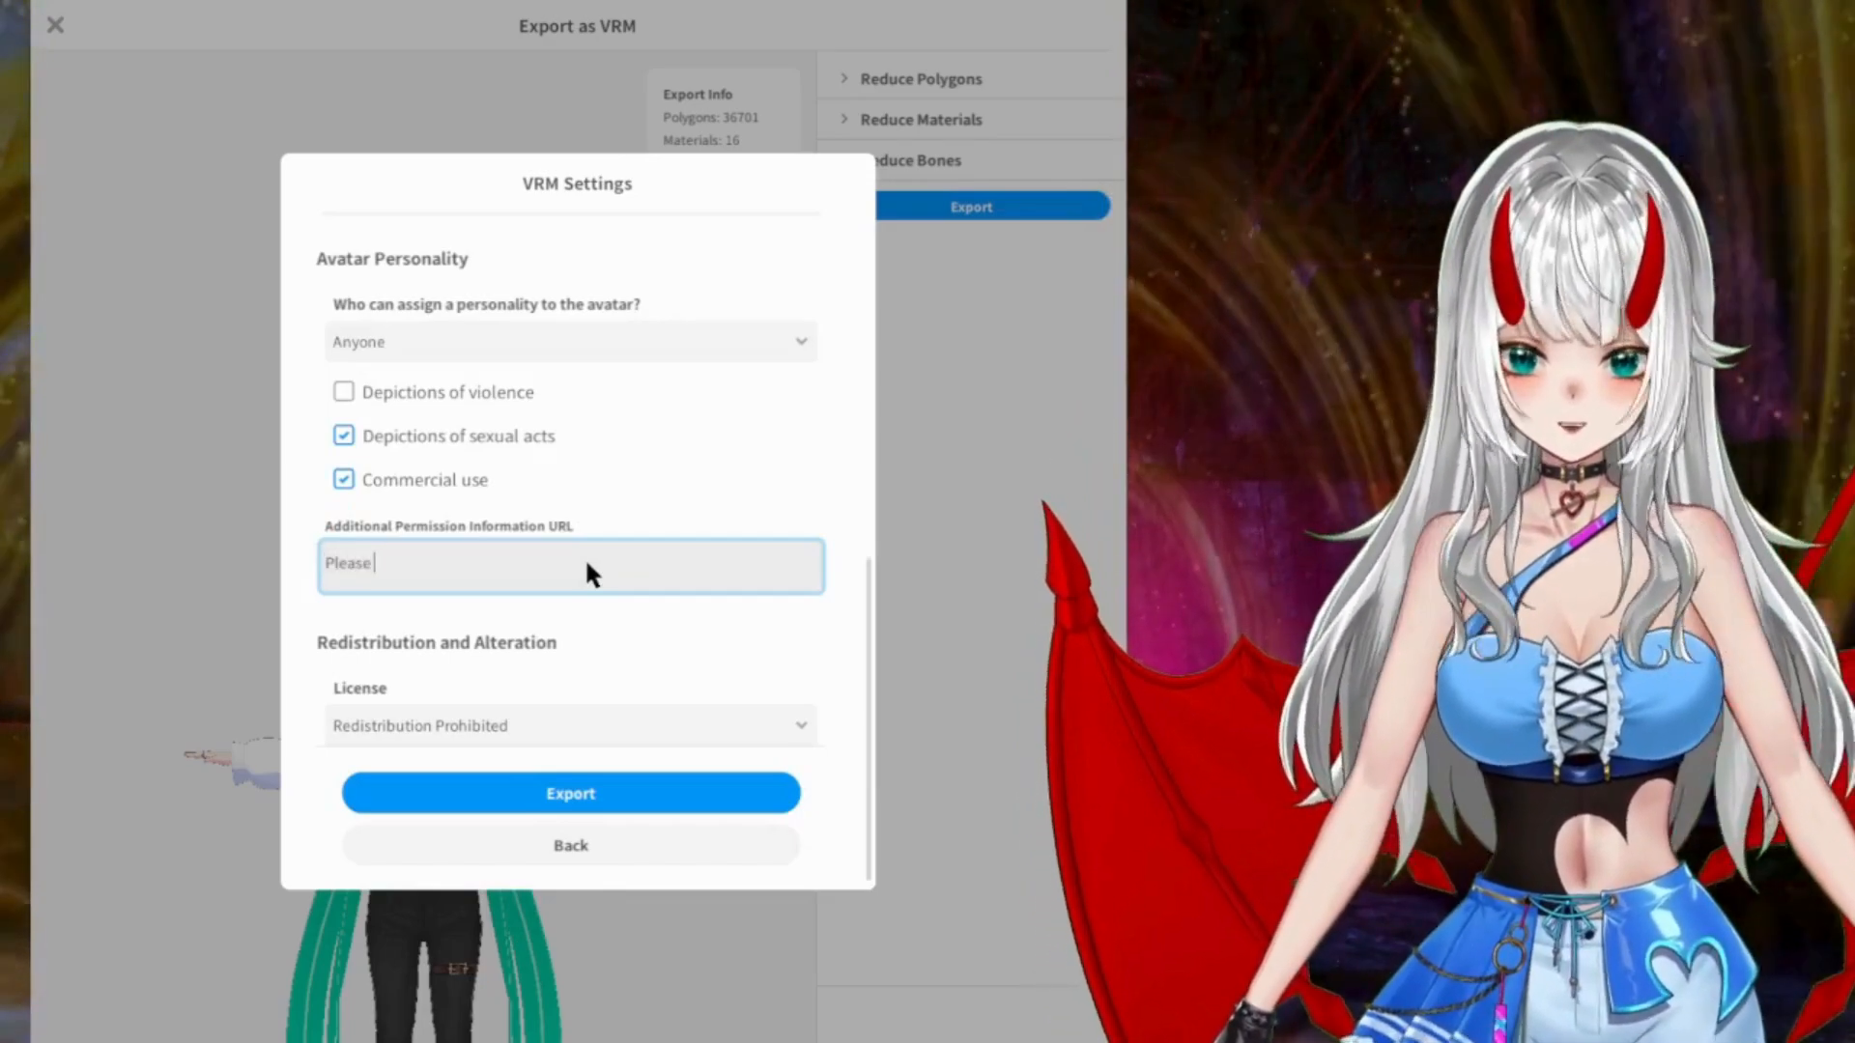
type("do not use t")
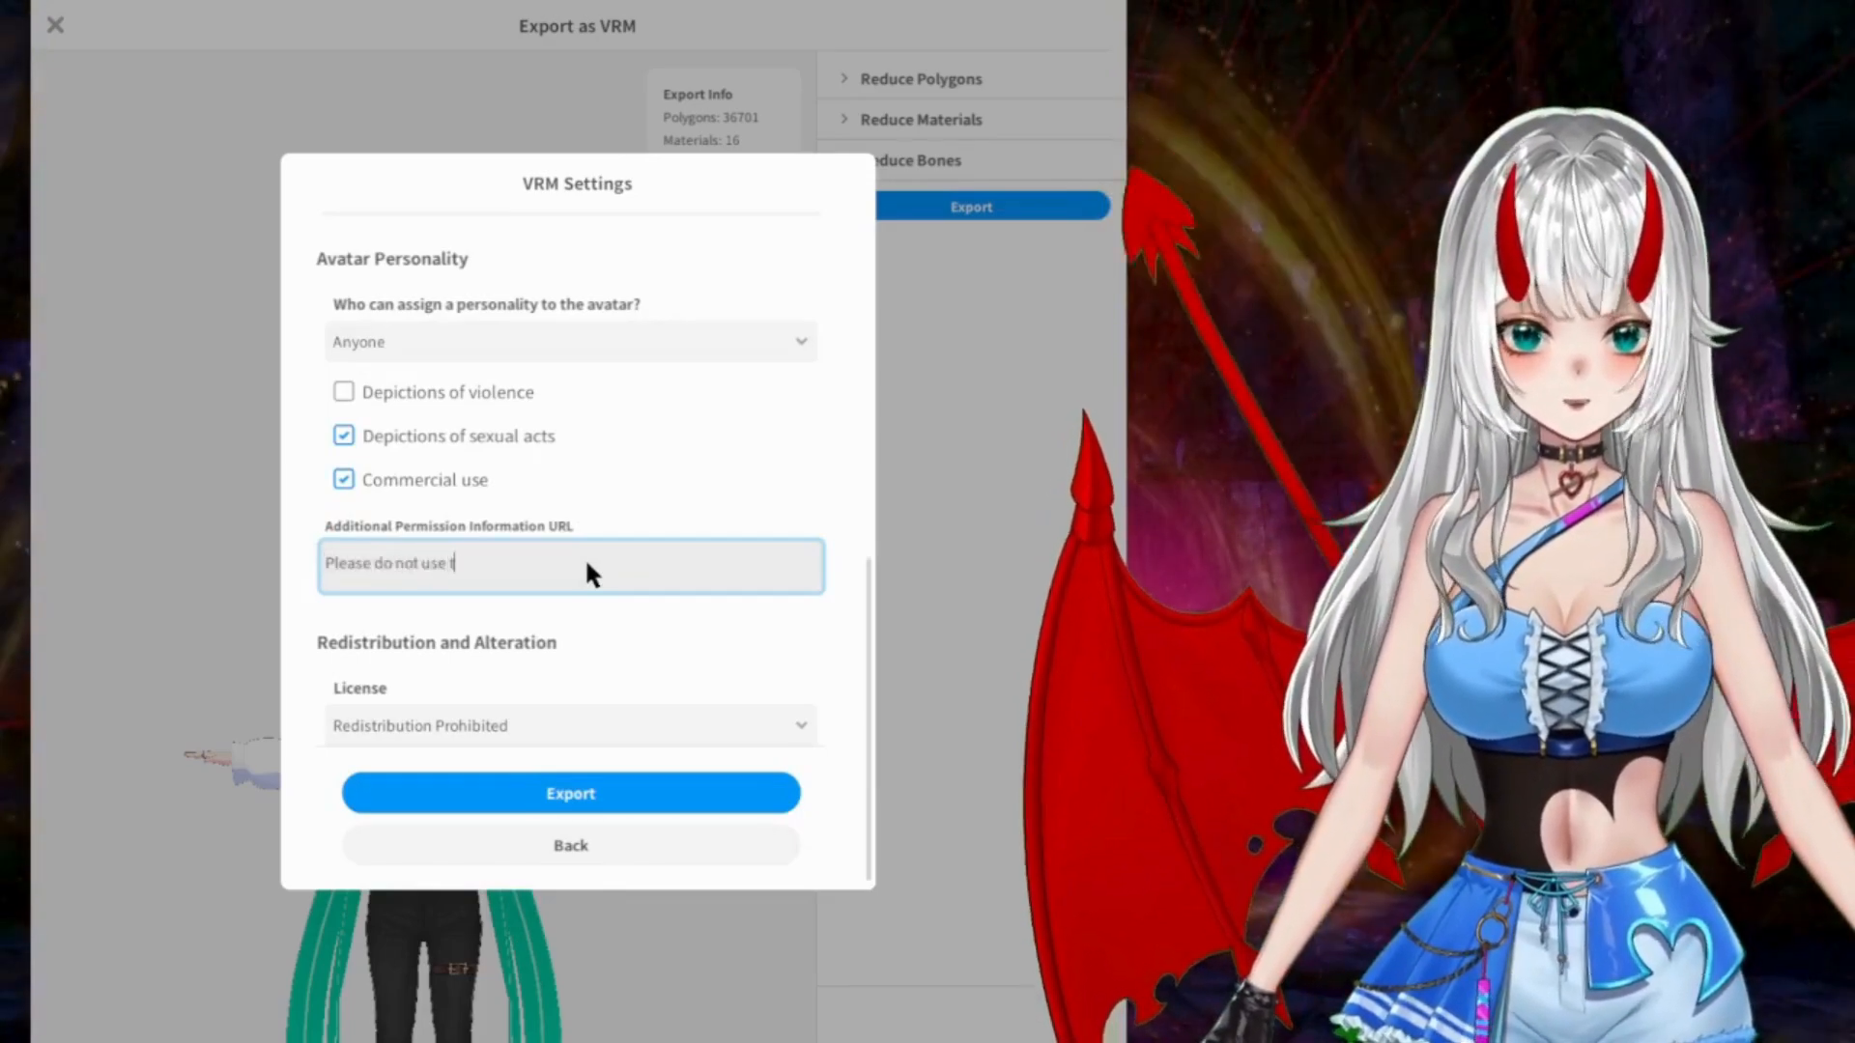
type("o spread hate, or intenti")
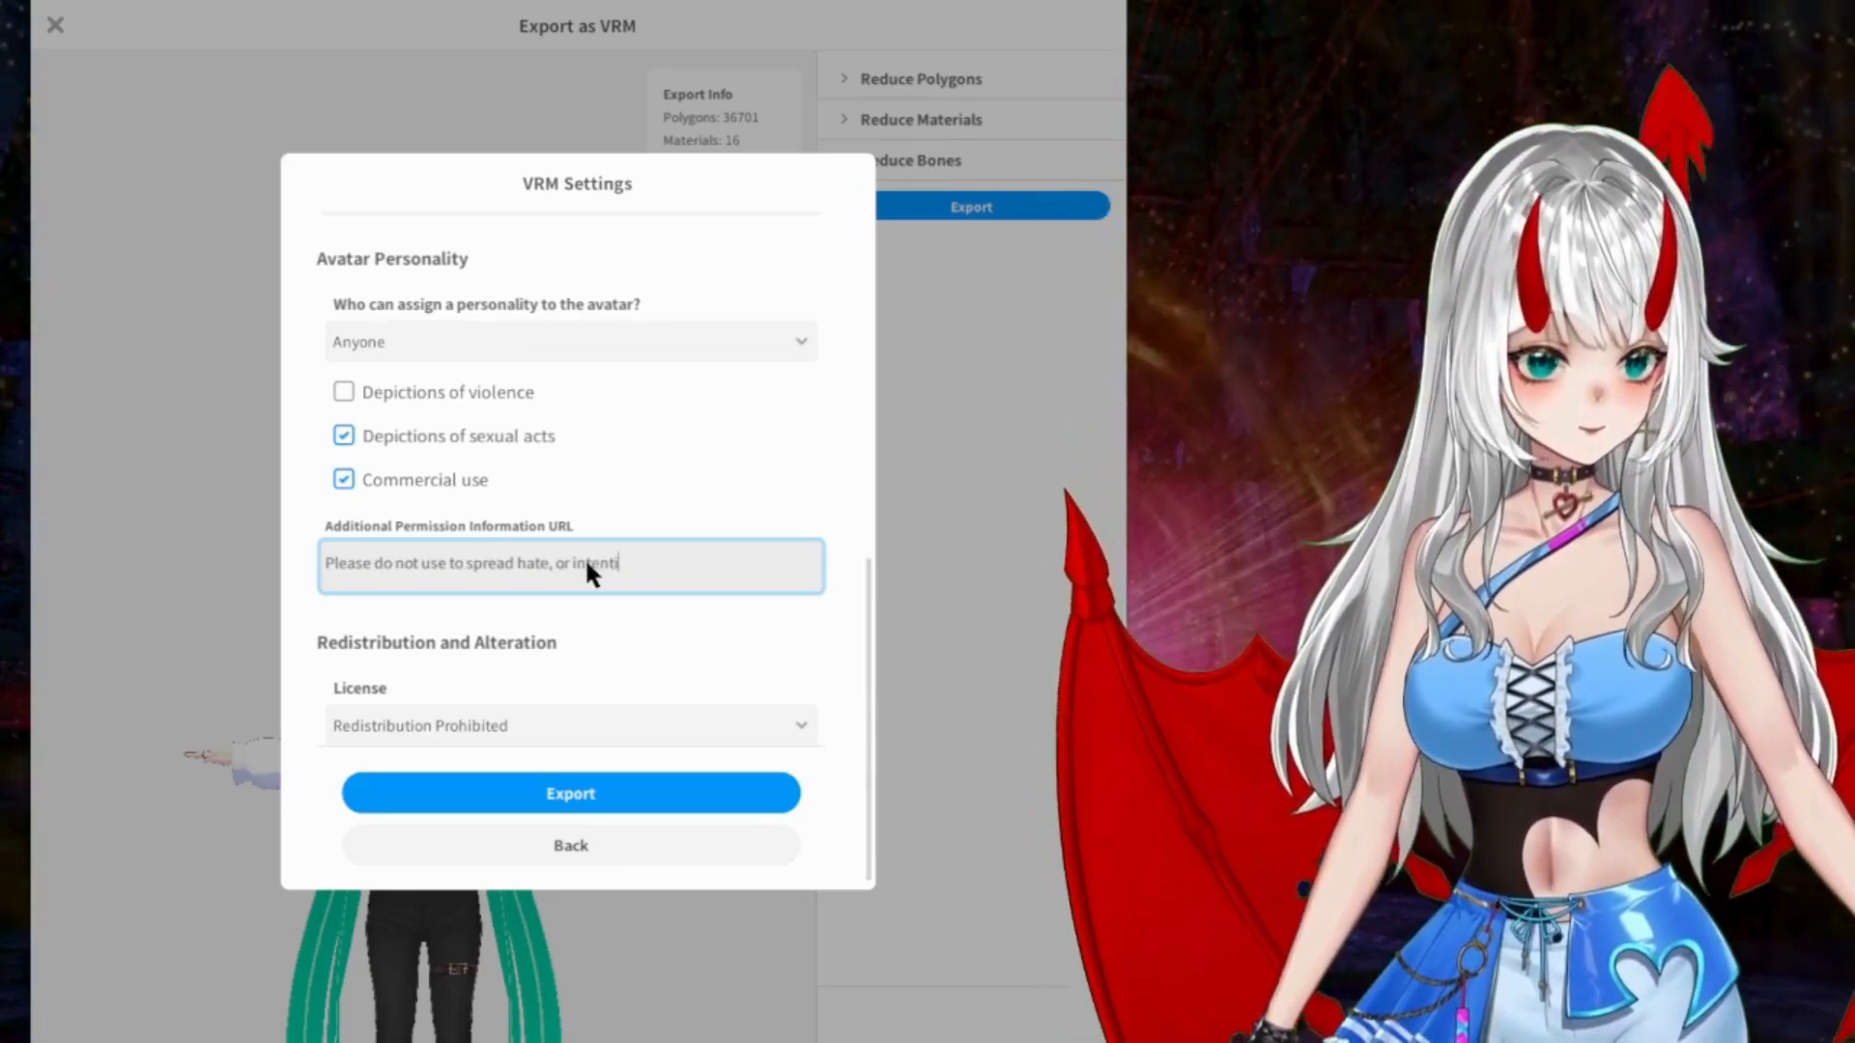
type("onal m")
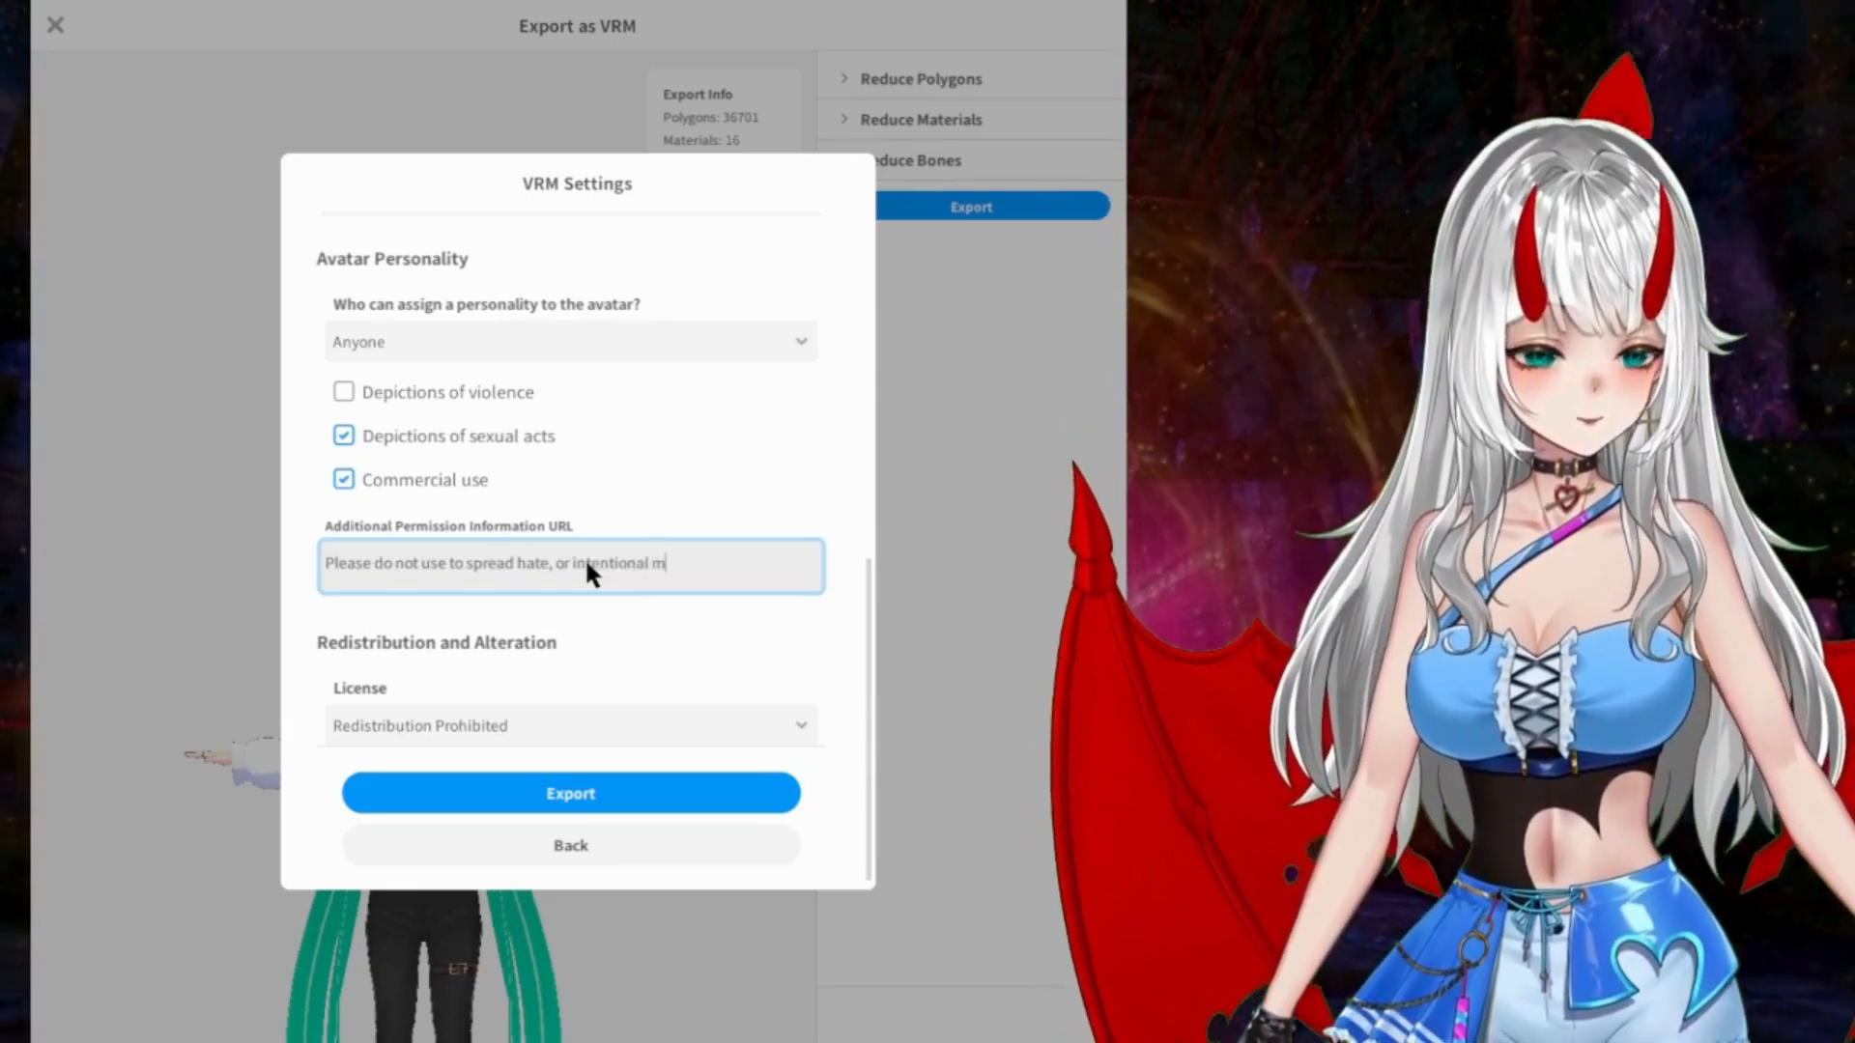
type("isinformatio")
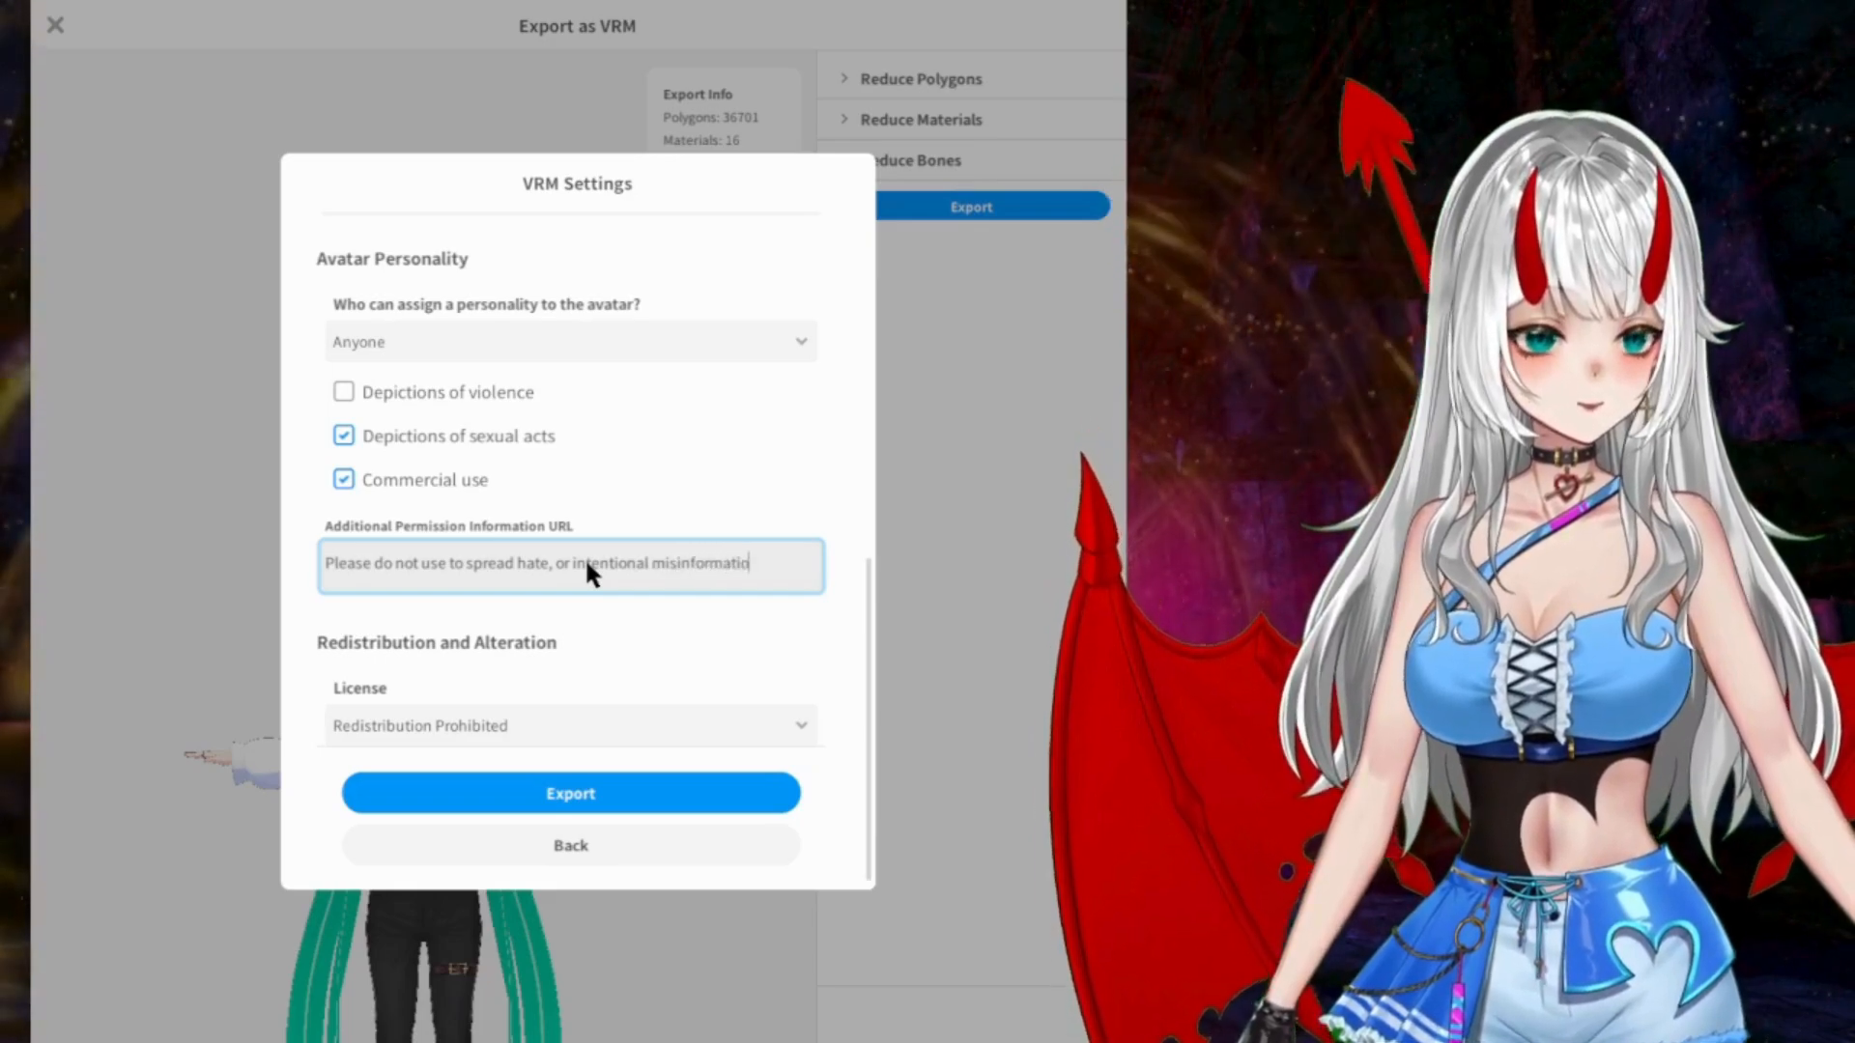
type("n or slander.")
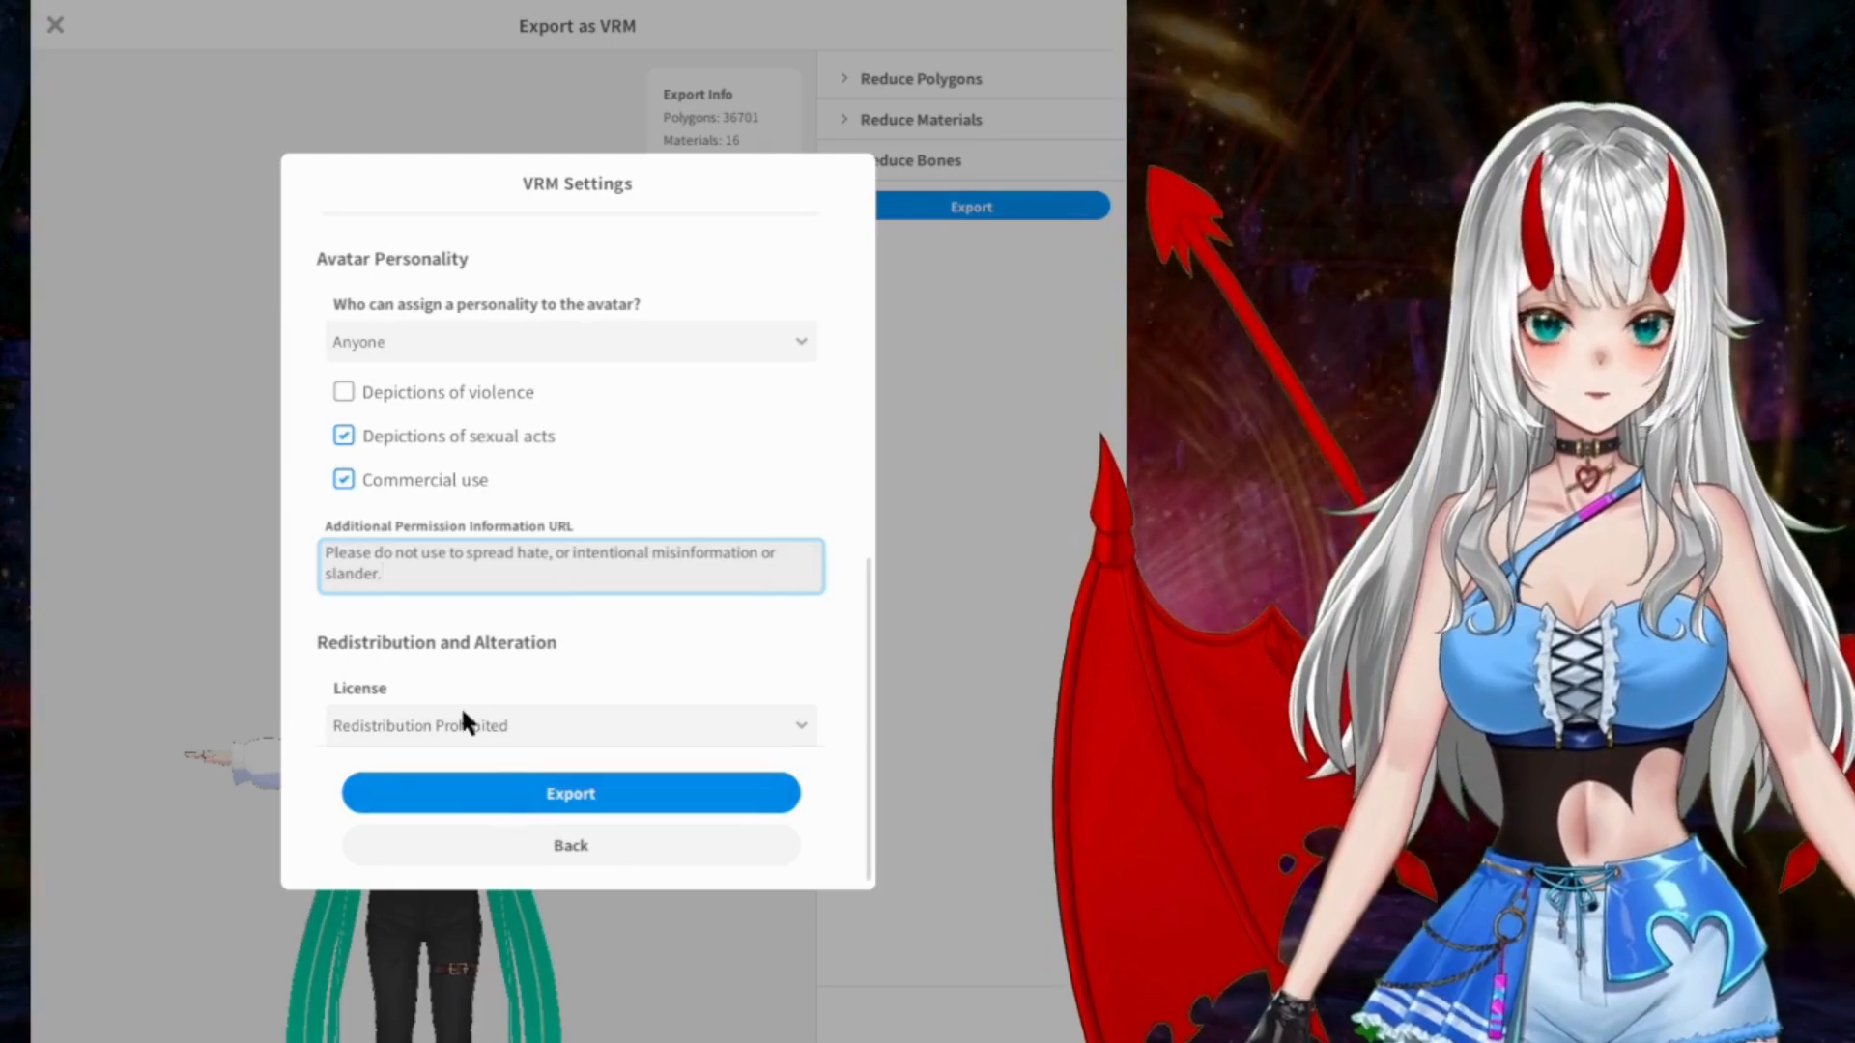
scroll(657, 657, "down", 1)
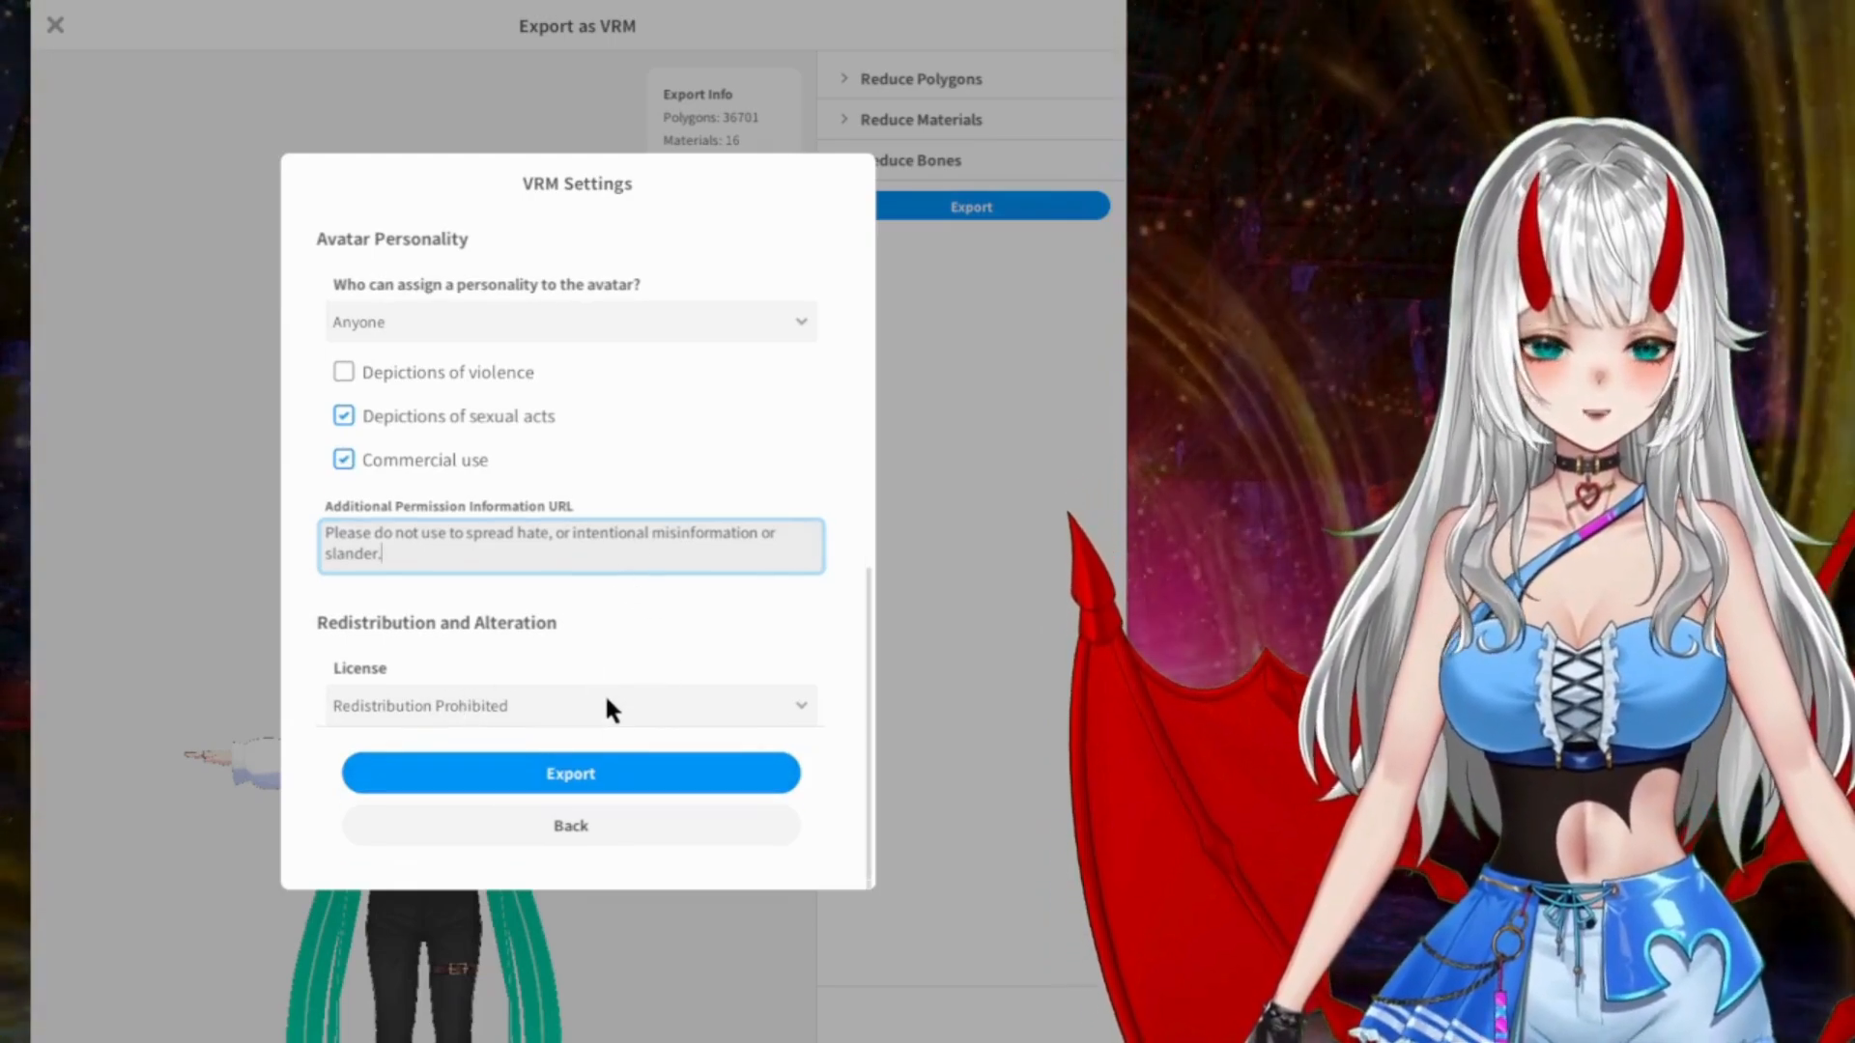
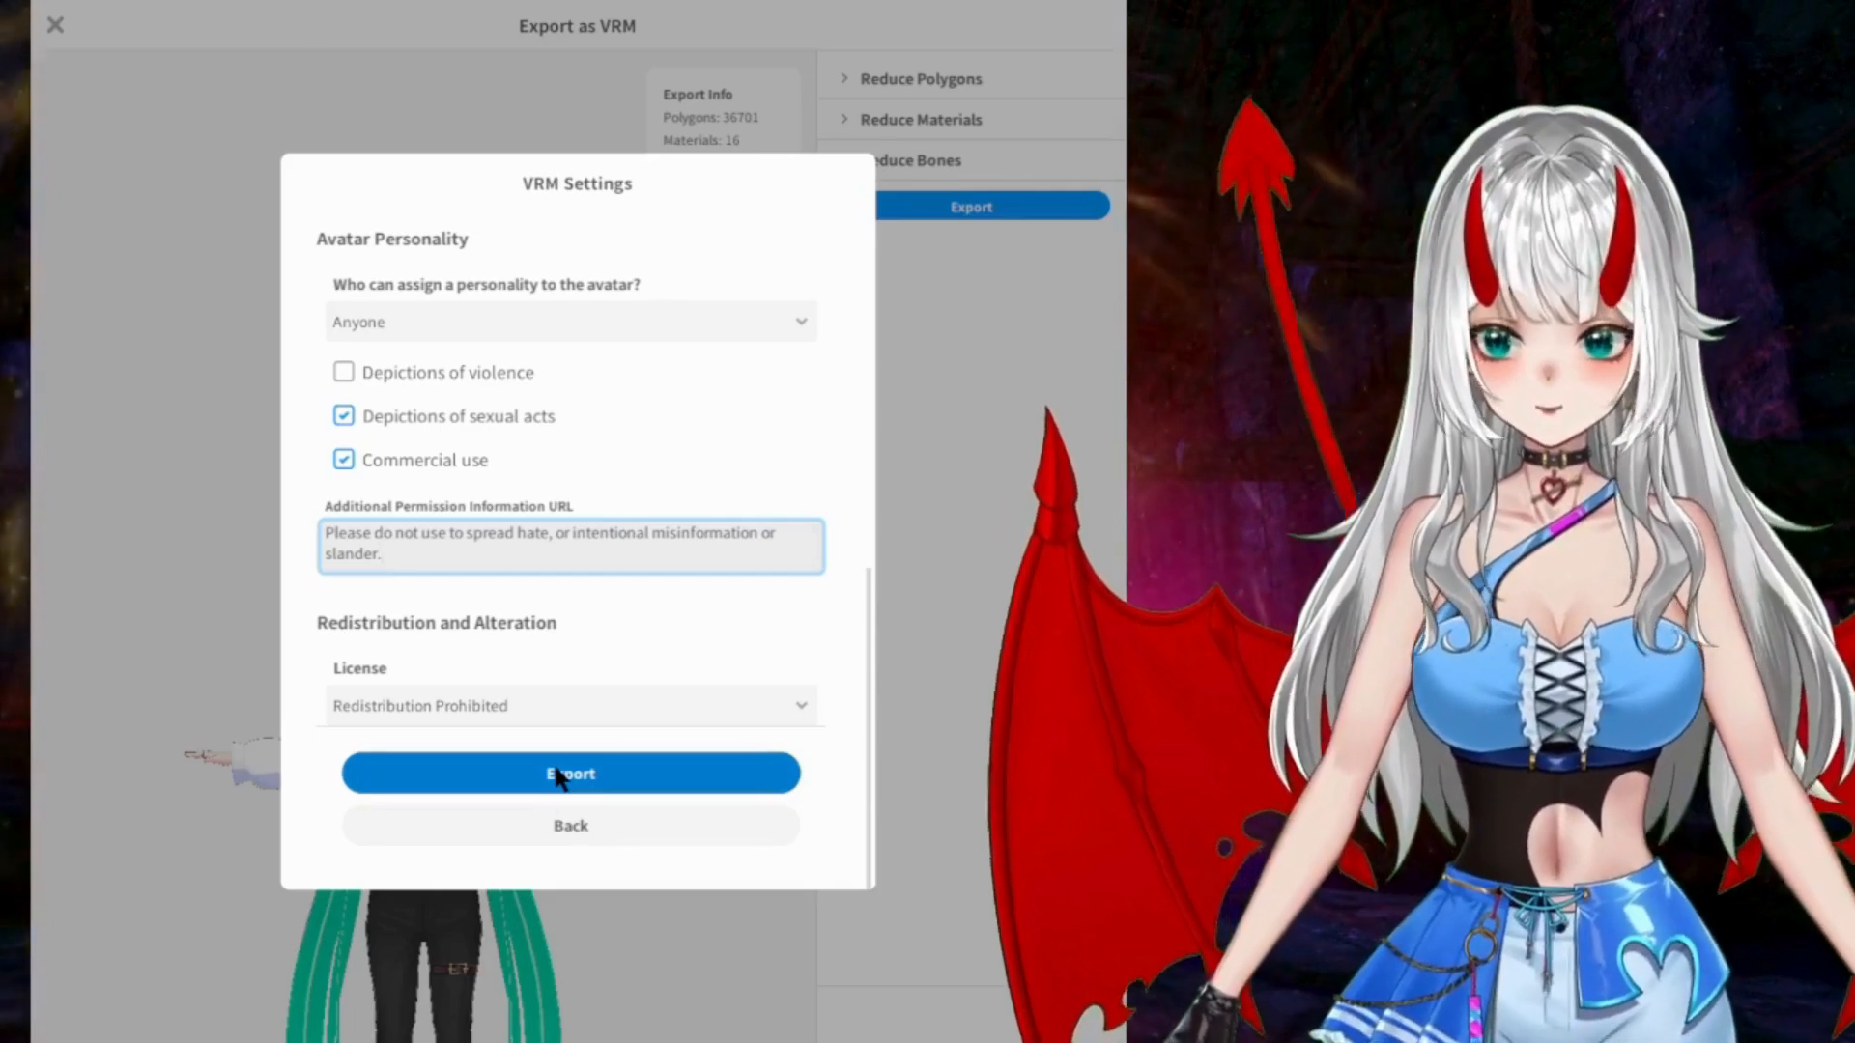
Step: Export the avatar as a VRM file with redistribution prohibited and leave the export screen
left_click(676, 776)
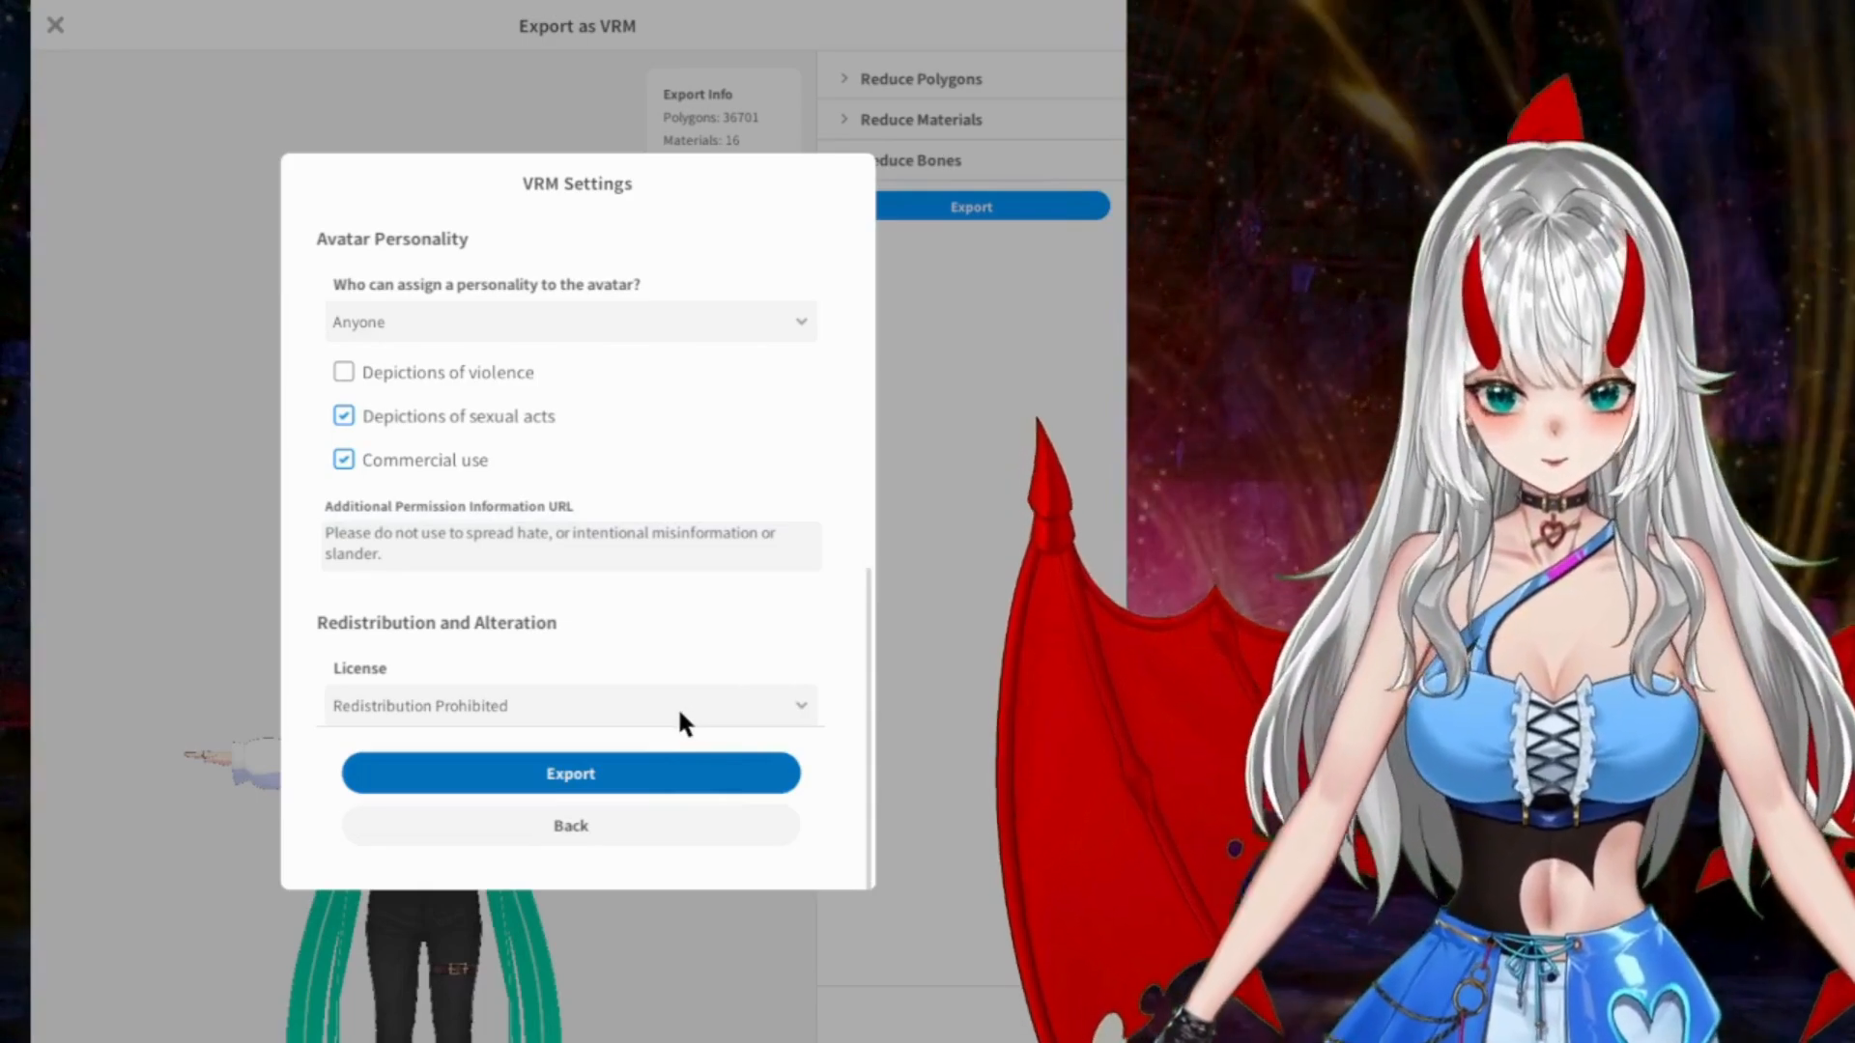
left_click(403, 769)
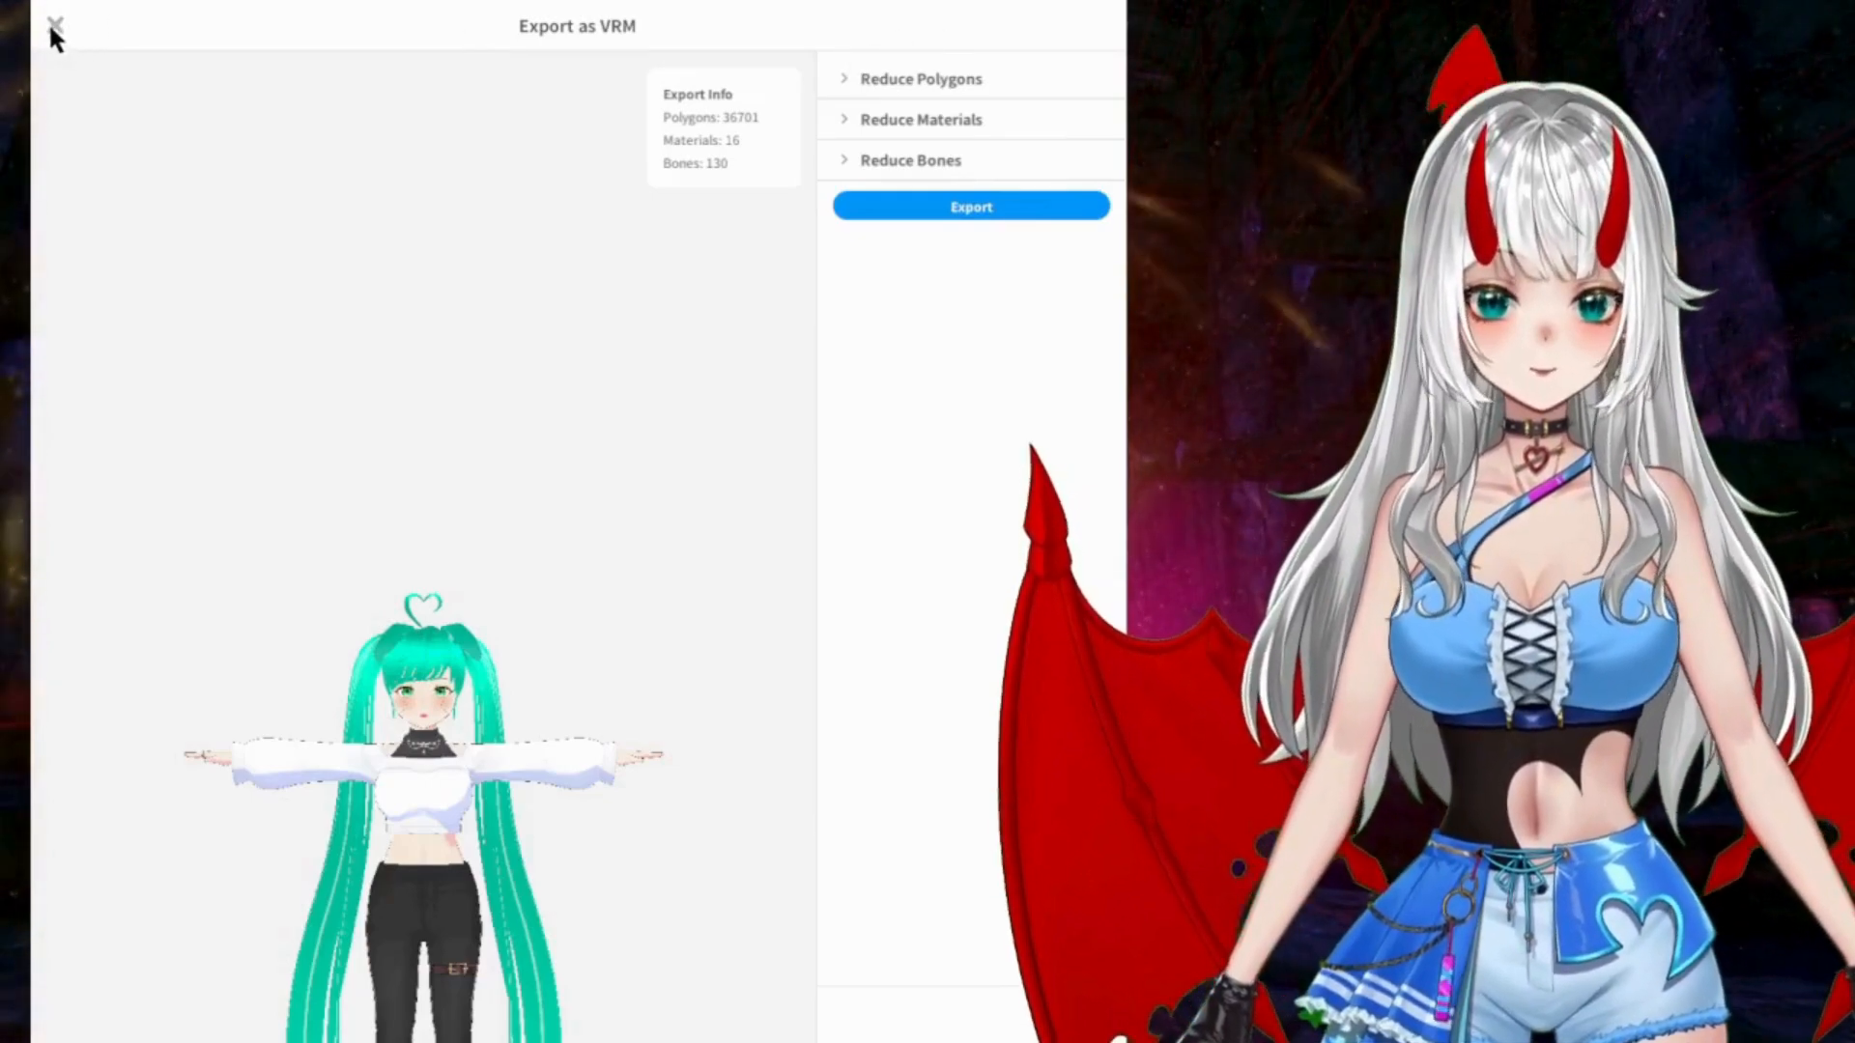
left_click(52, 24)
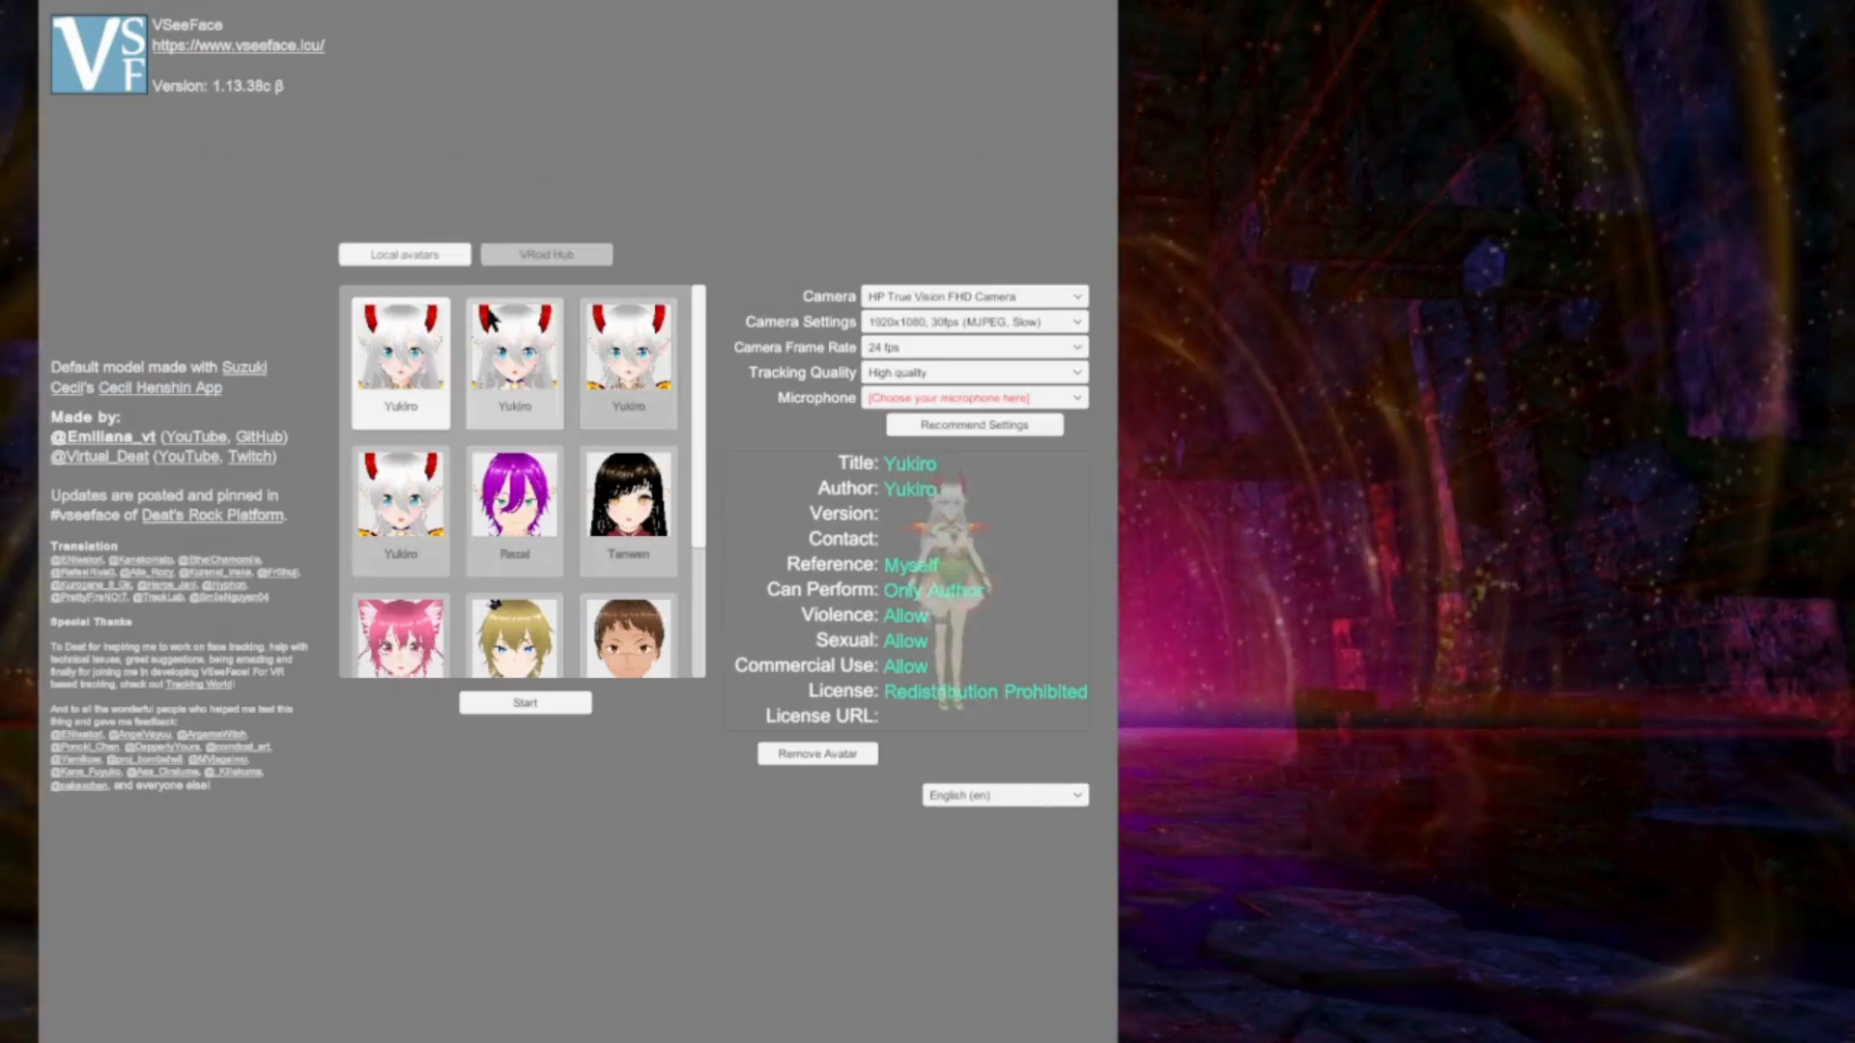
Step: Switch to VSeeFace, add the exported Bunny Girl Green avatar to the local avatars, and start tracking with it
scroll(520, 452, "down", 3)
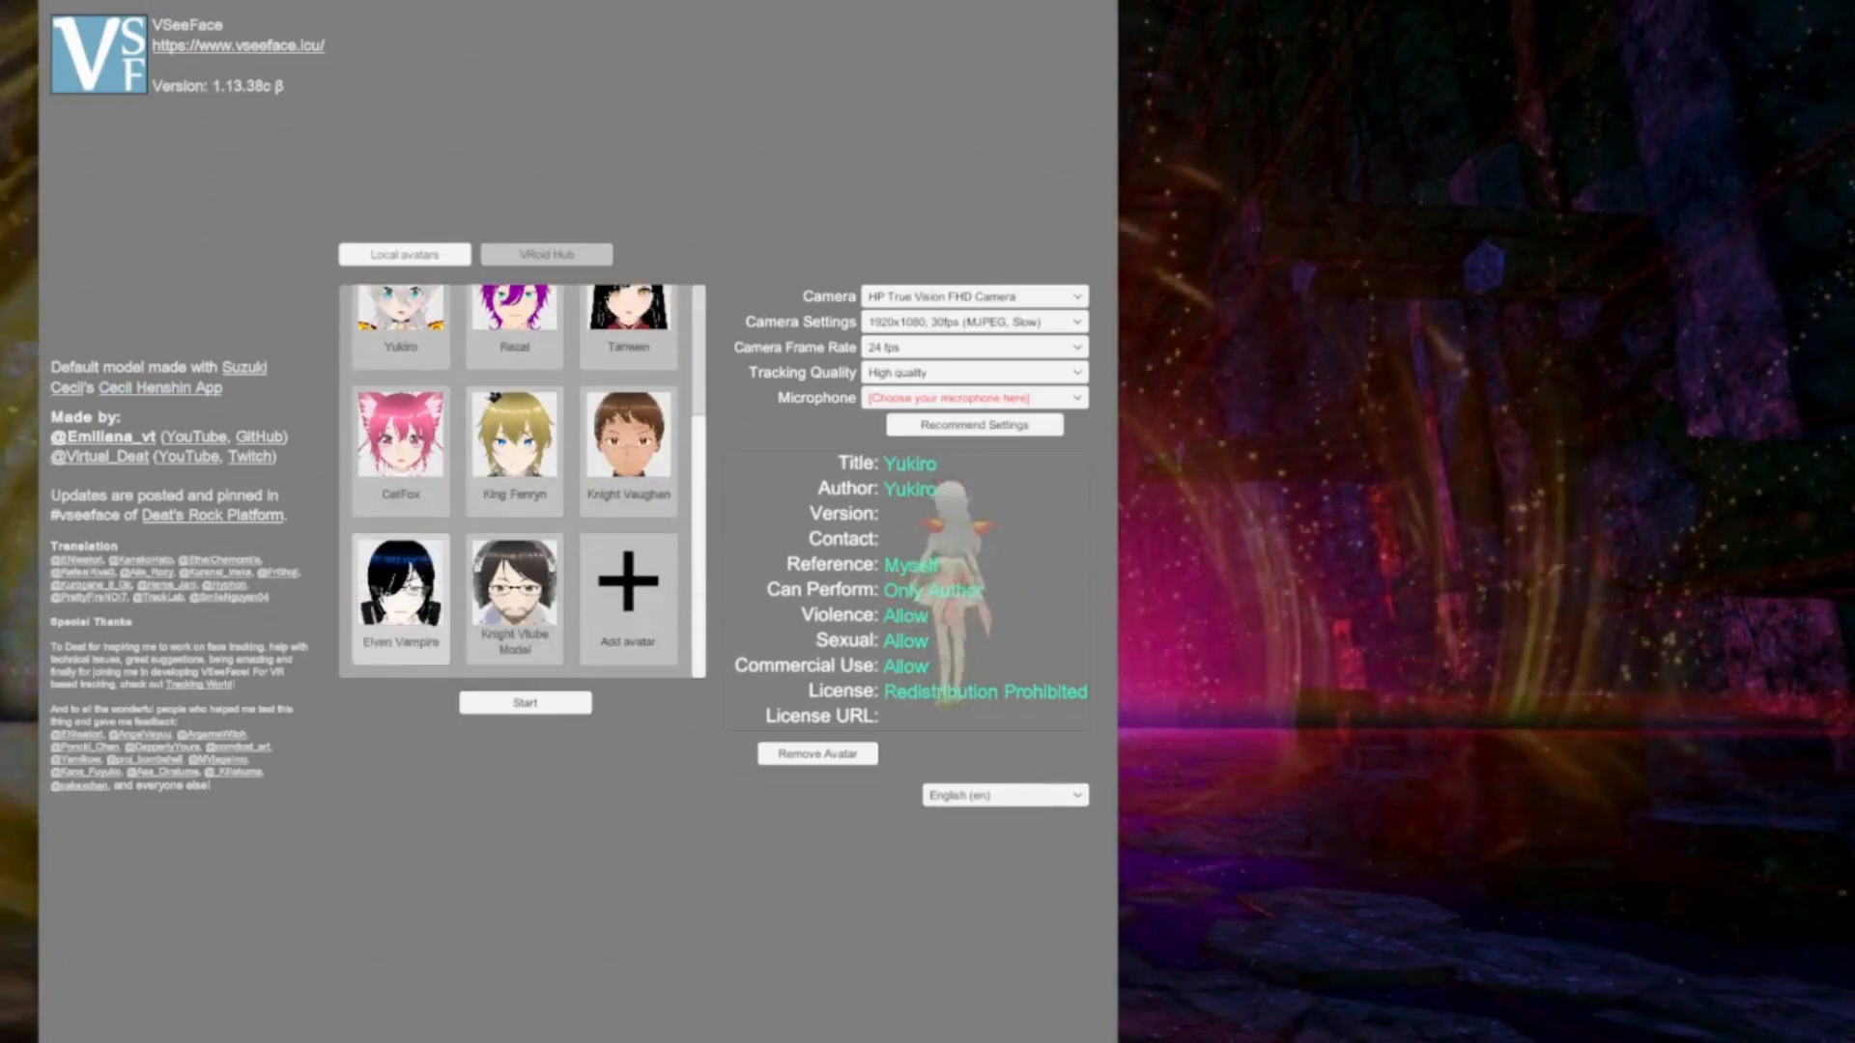
scroll(588, 373, "up", 3)
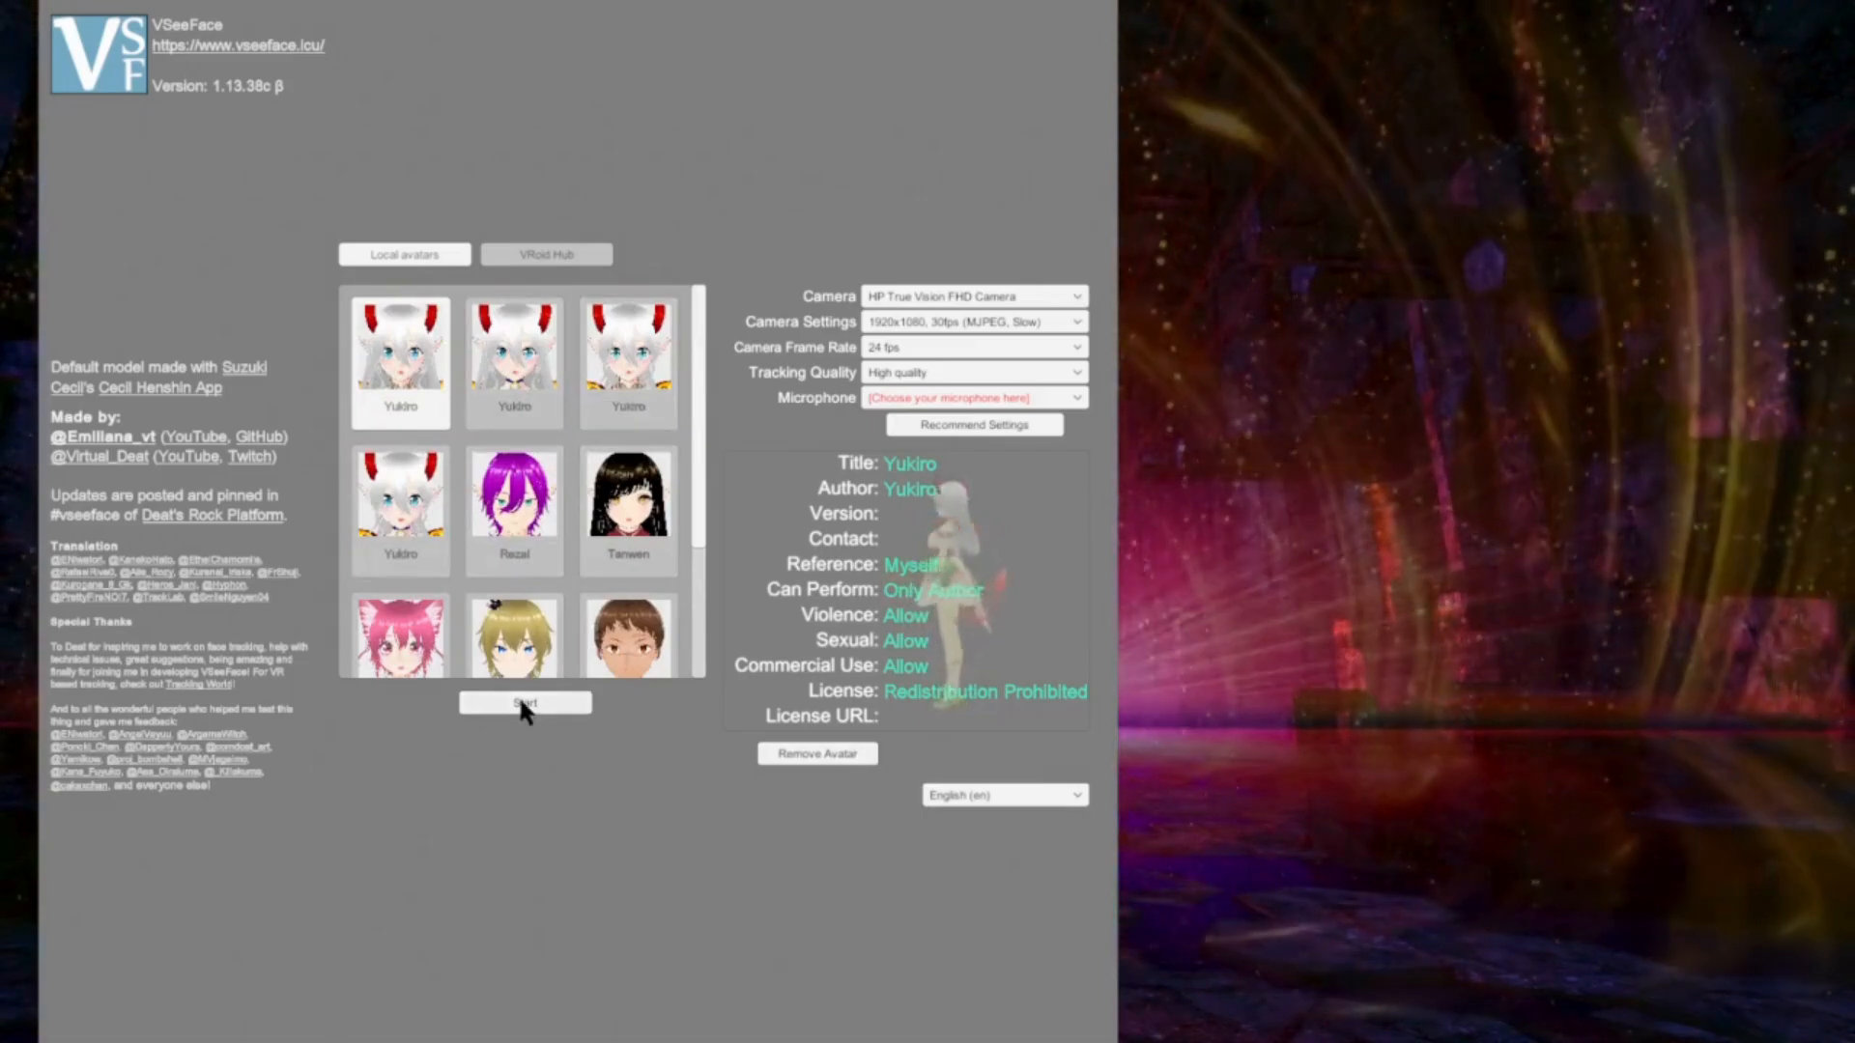
scroll(516, 512, "down", 3)
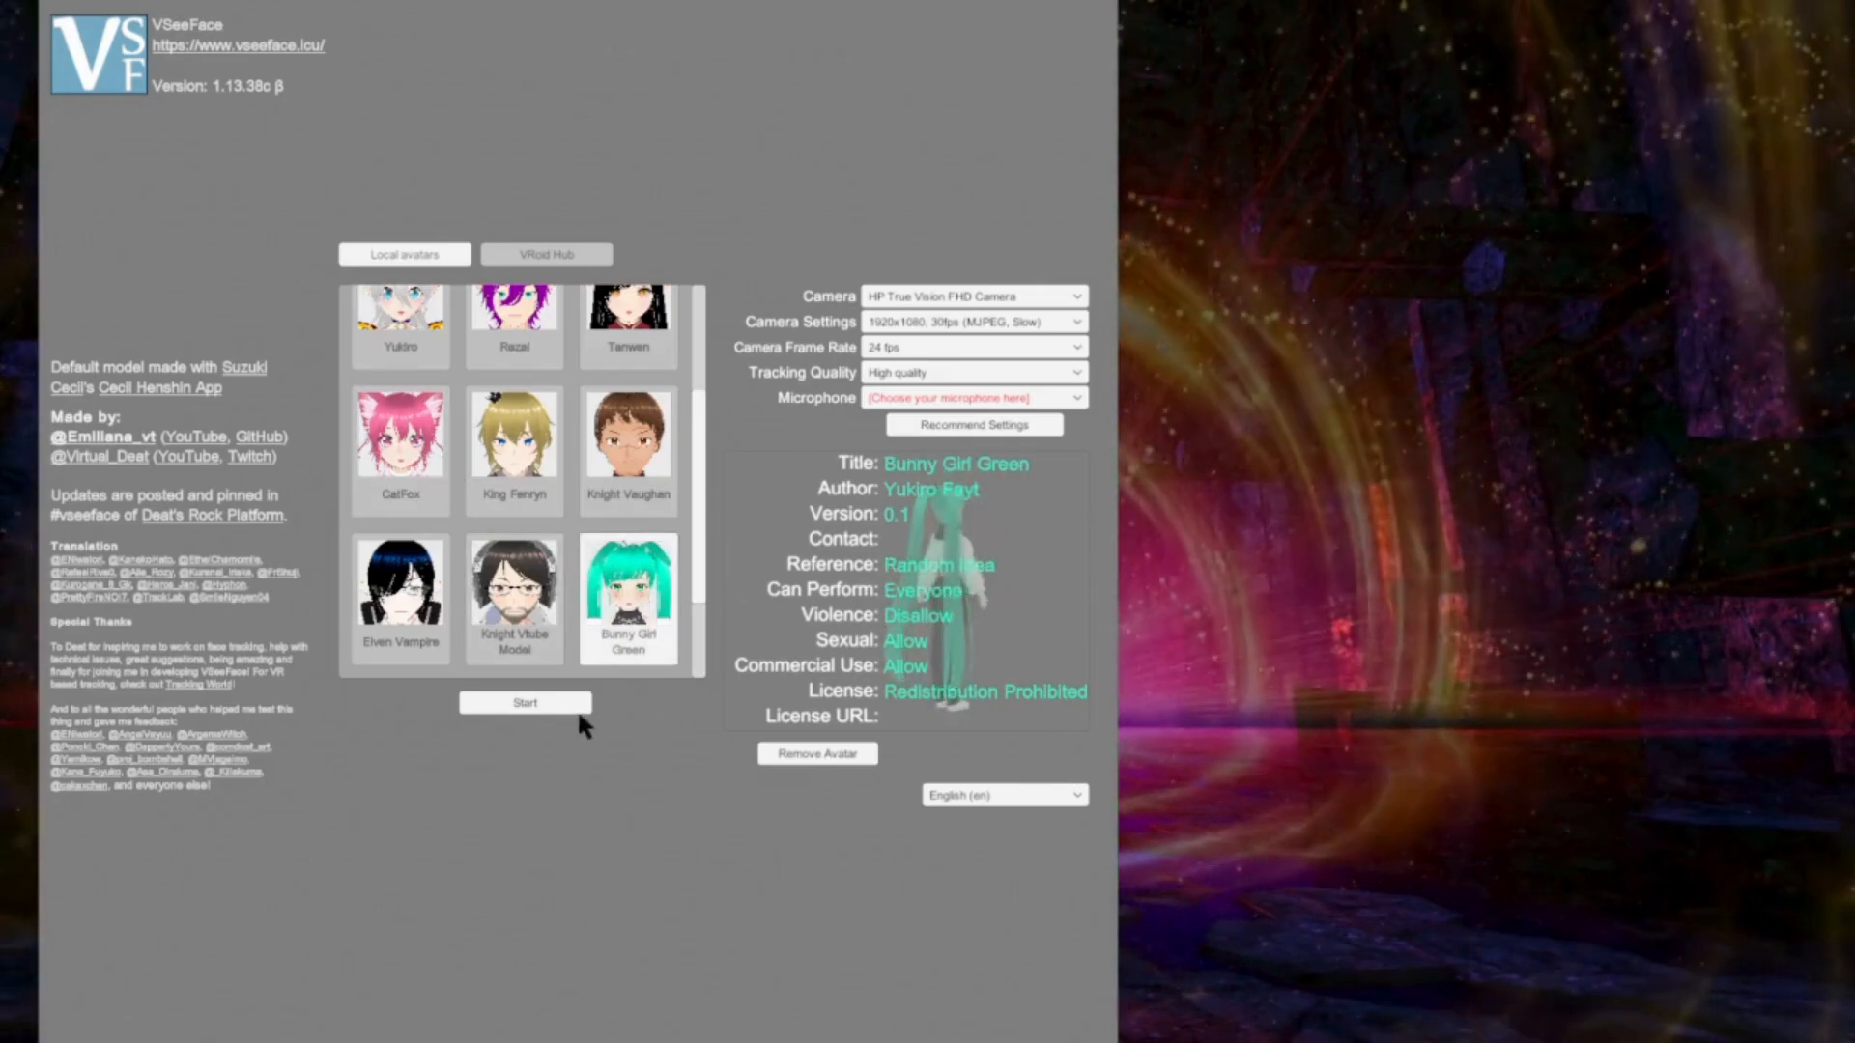
left_click(510, 708)
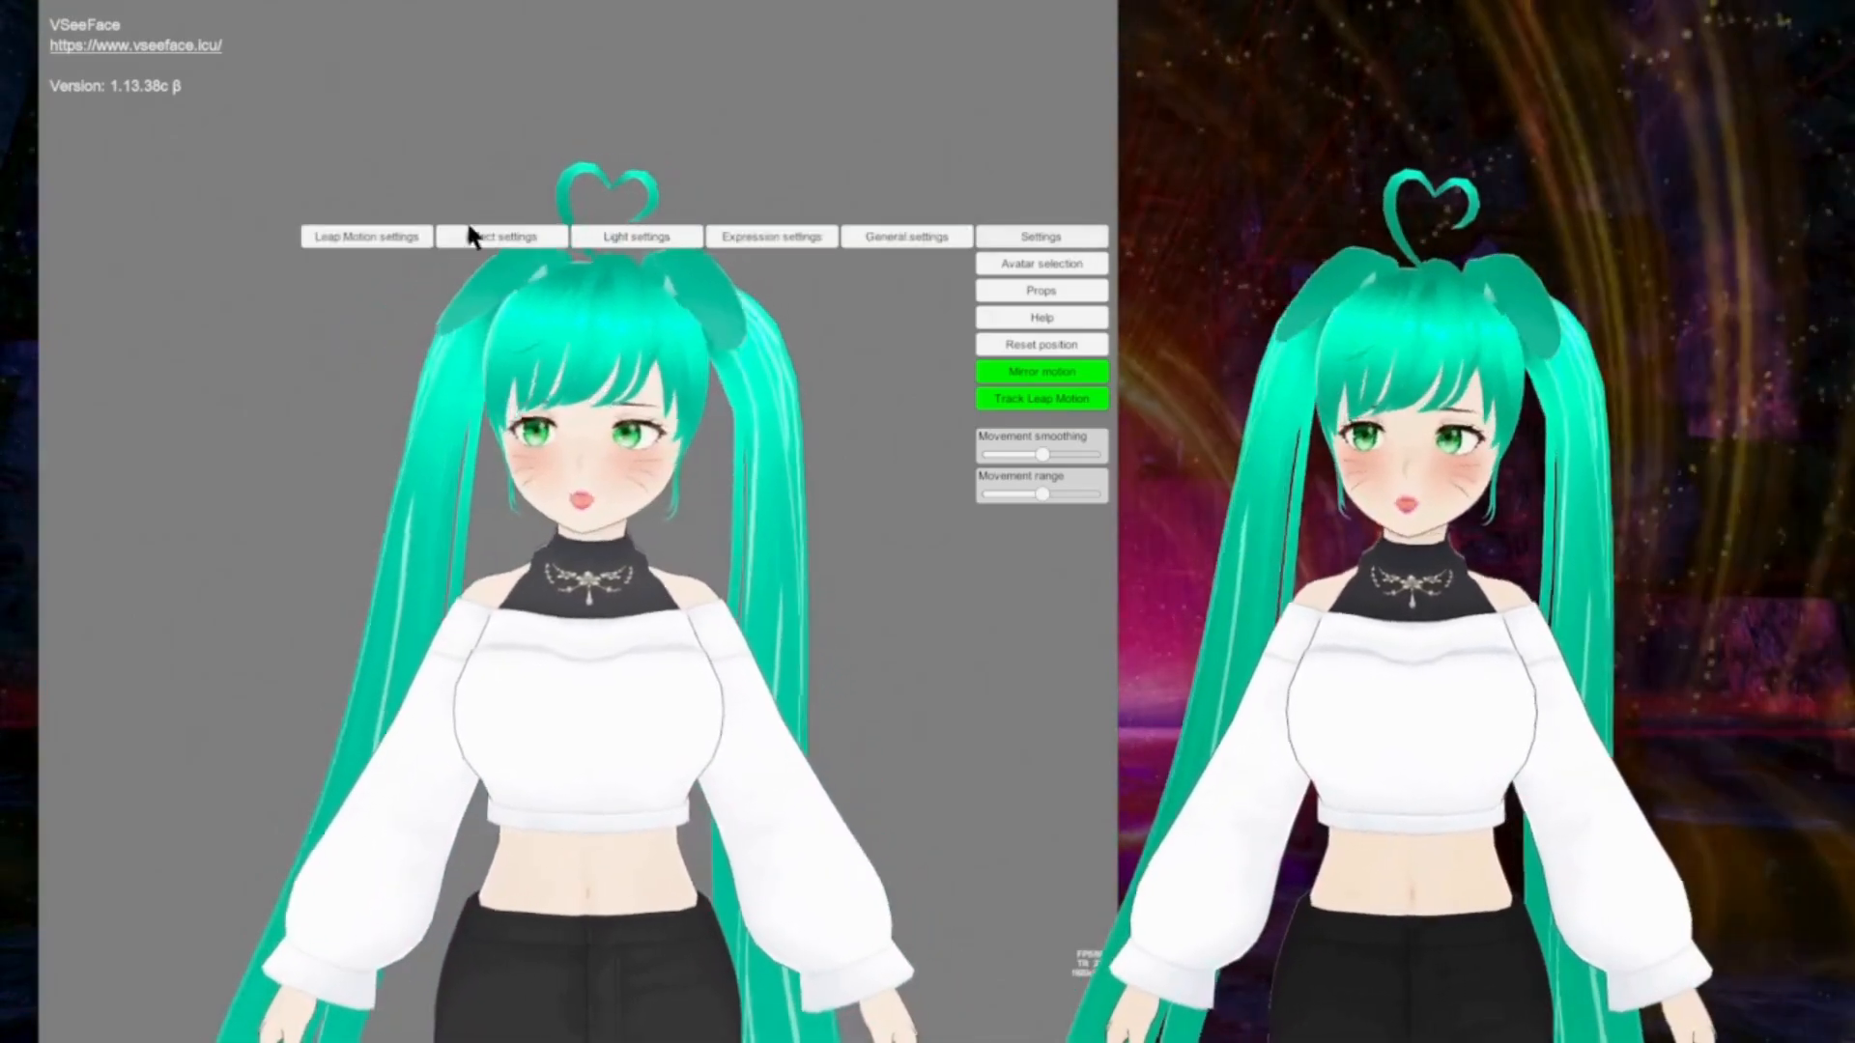
Step: Examine the Leap Motion settings and the general page of the post-processing effect settings, closing each one
left_click(372, 238)
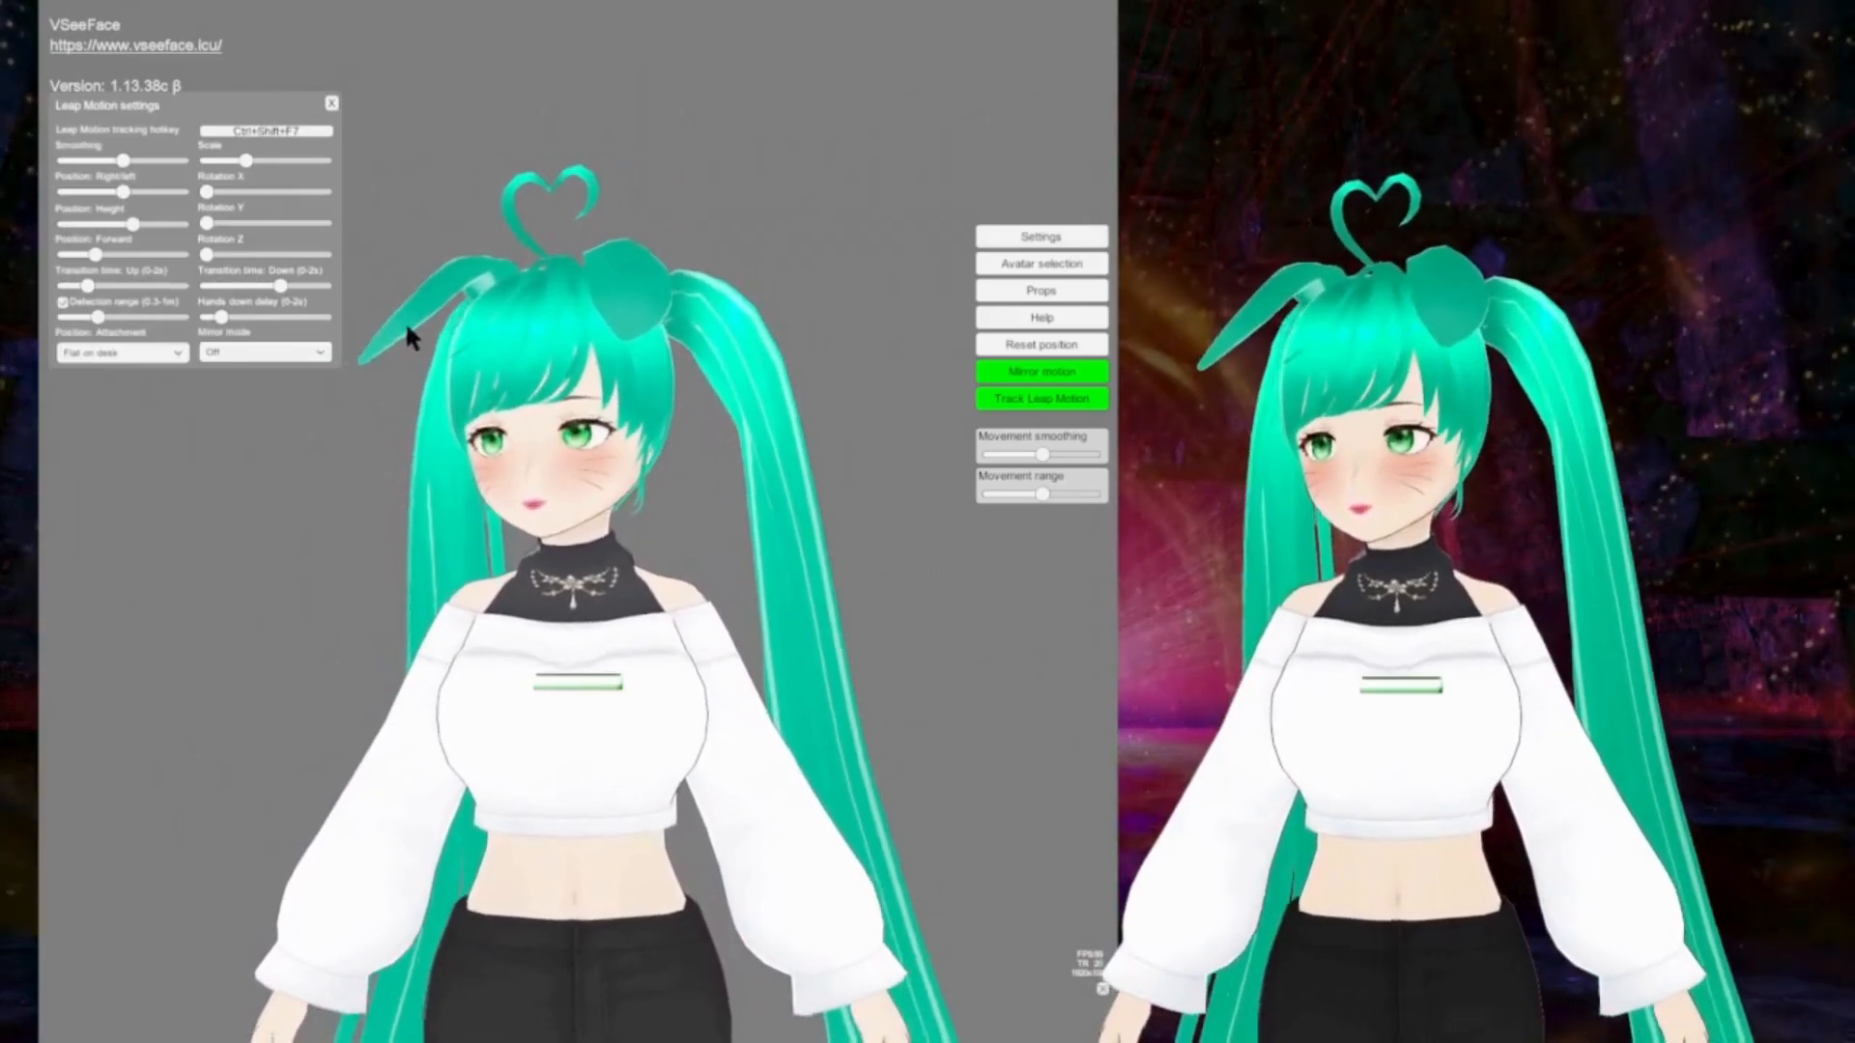
left_click(1024, 232)
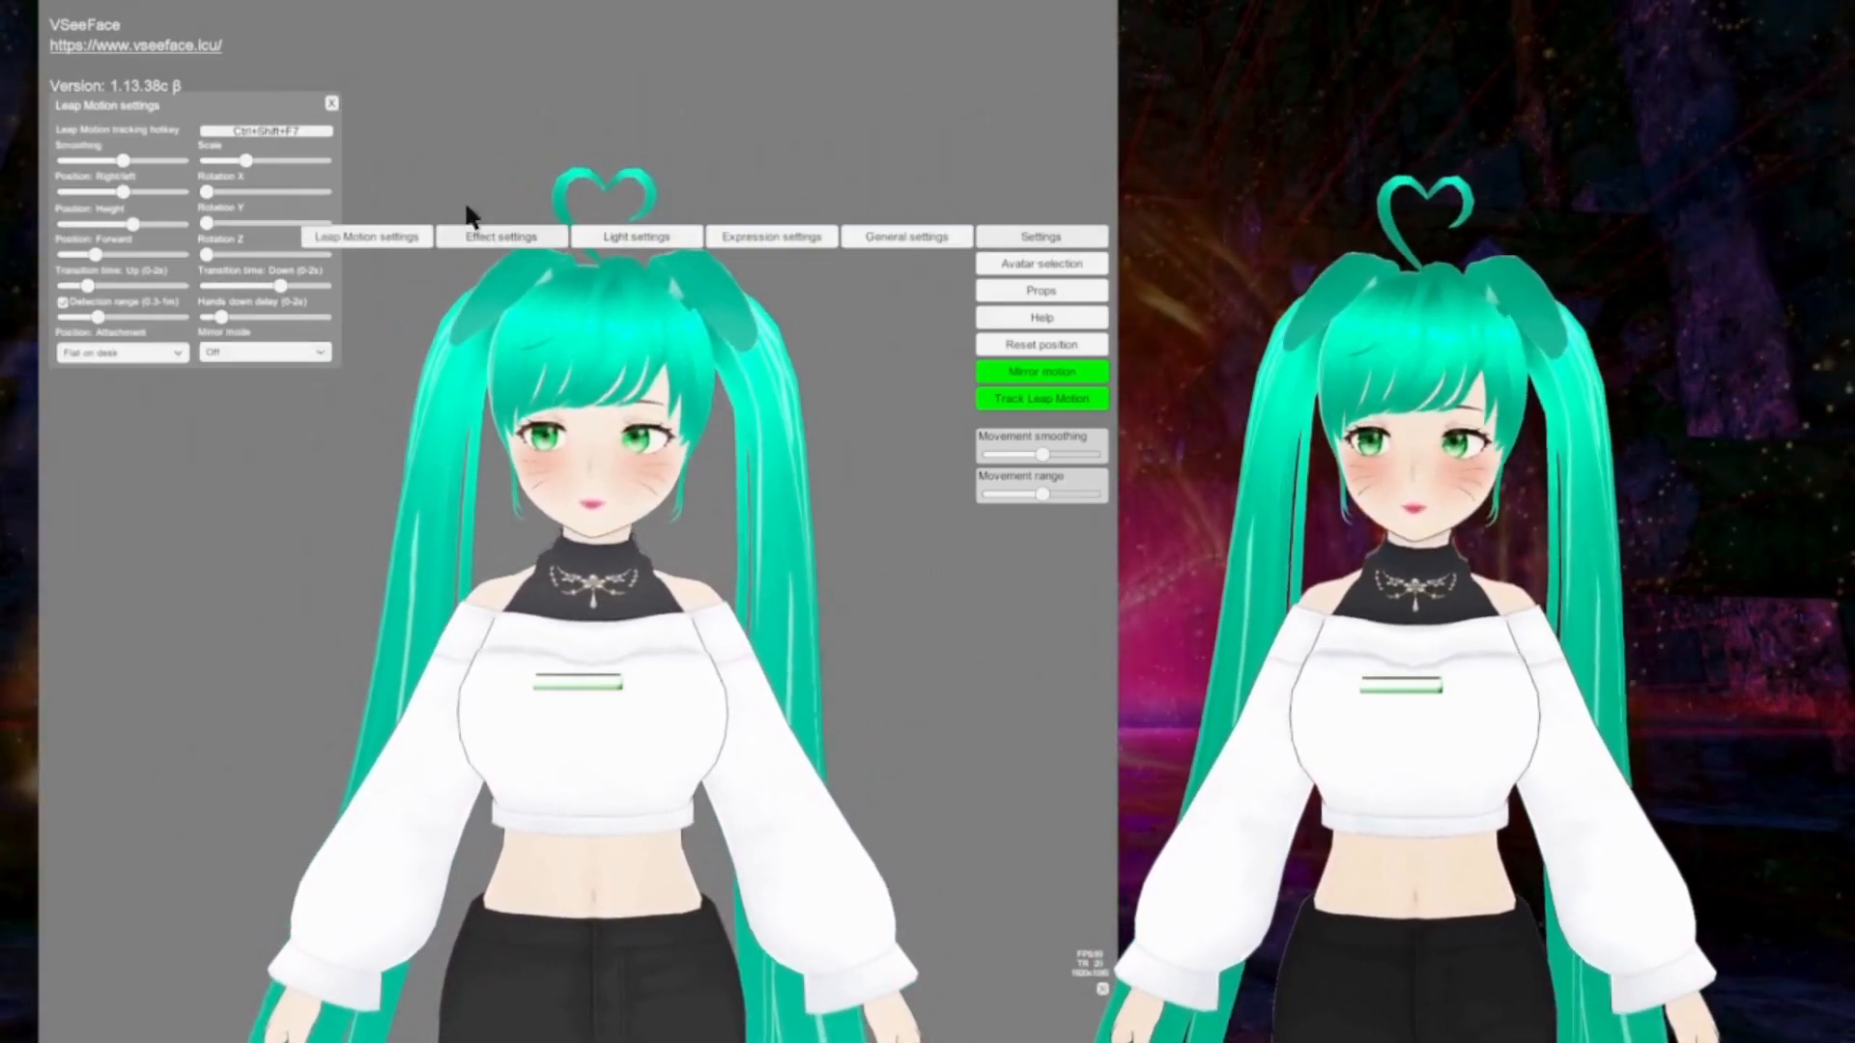
left_click(329, 100)
left_click(516, 236)
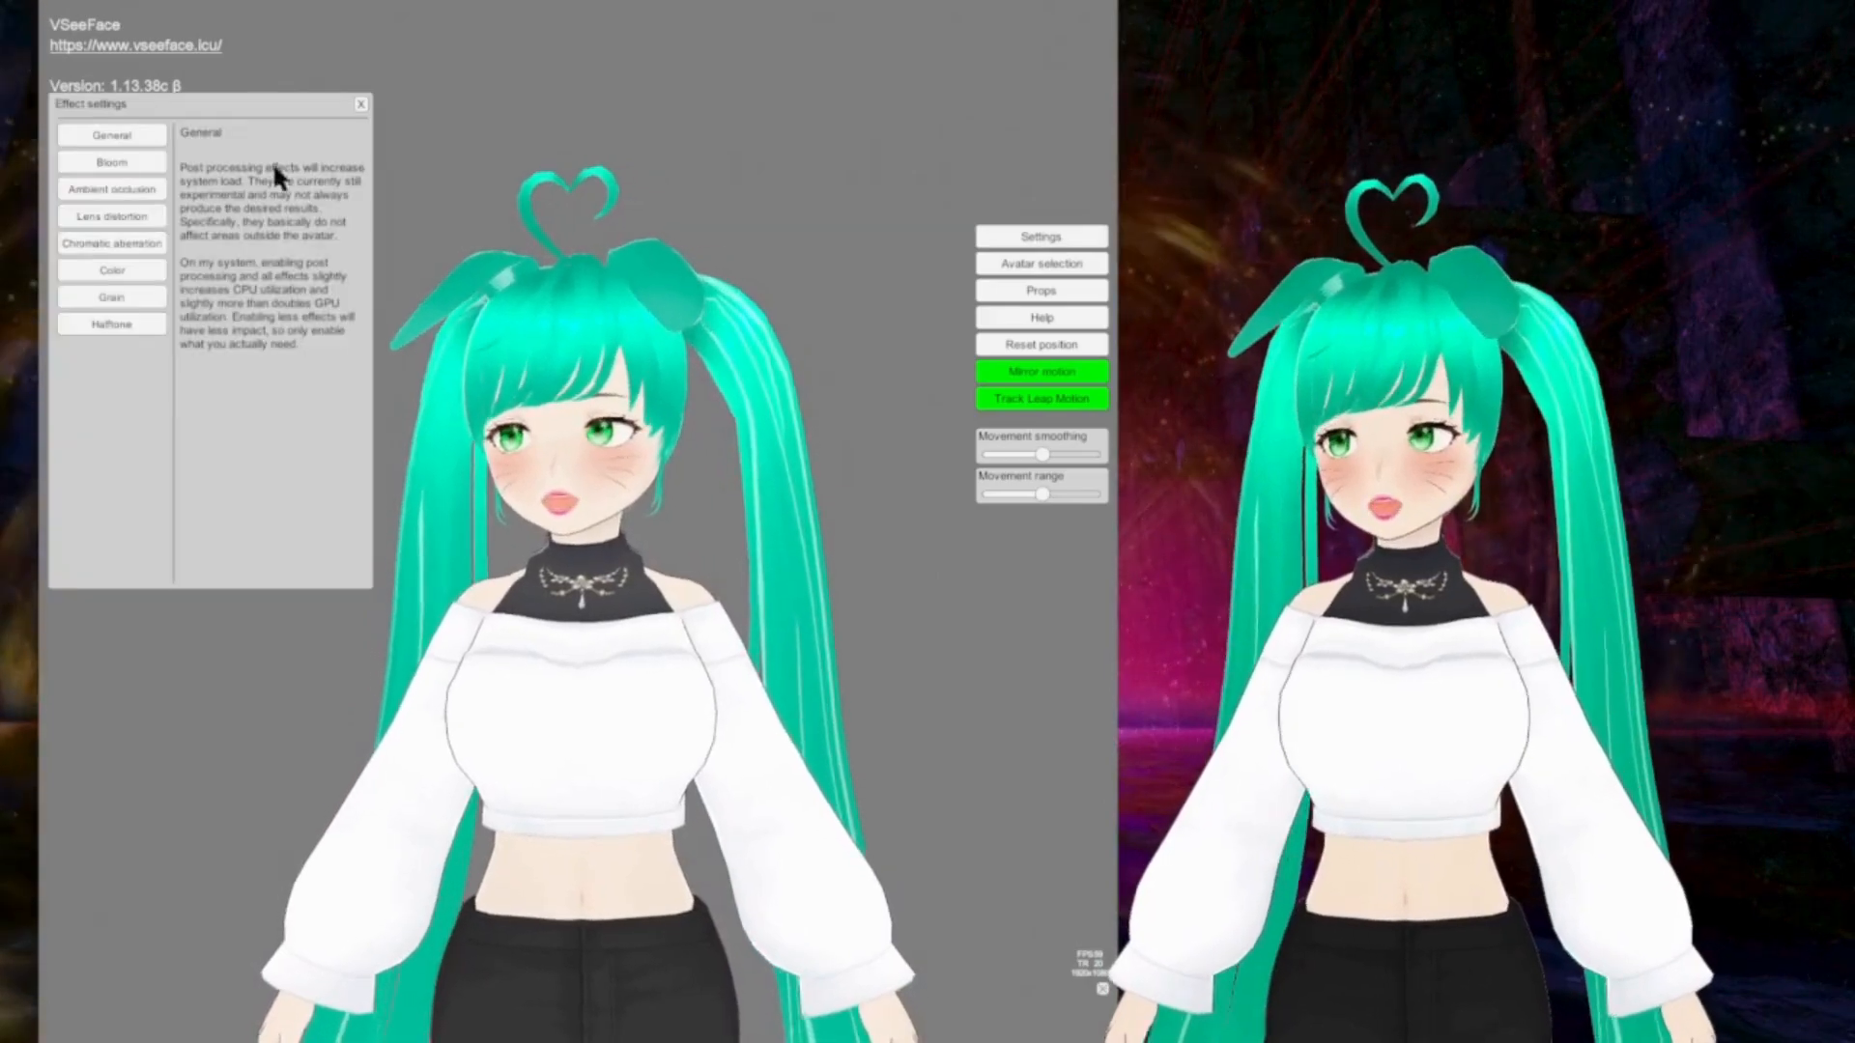
left_click(361, 104)
Step: Examine the hotkeys and tracking options of the facial expressions from Neutral to Surprise, and reset the avatar's position
left_click(1053, 237)
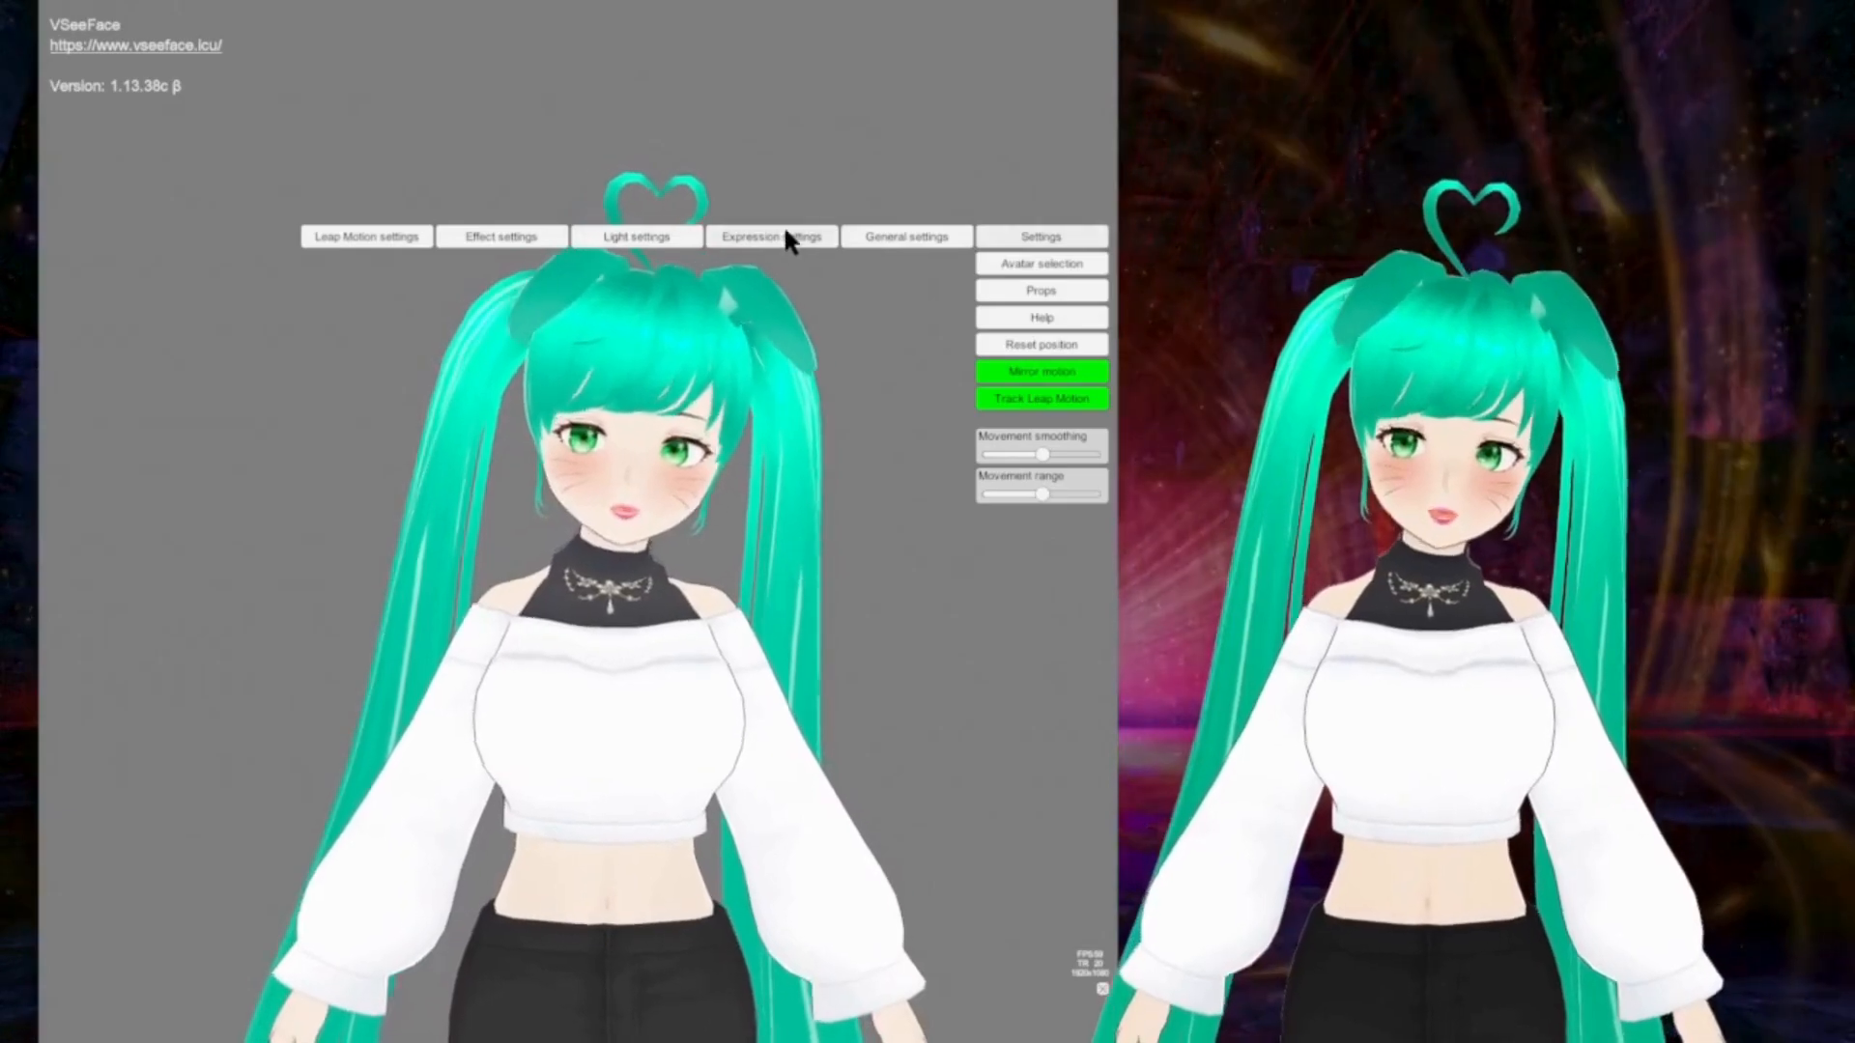
left_click(784, 235)
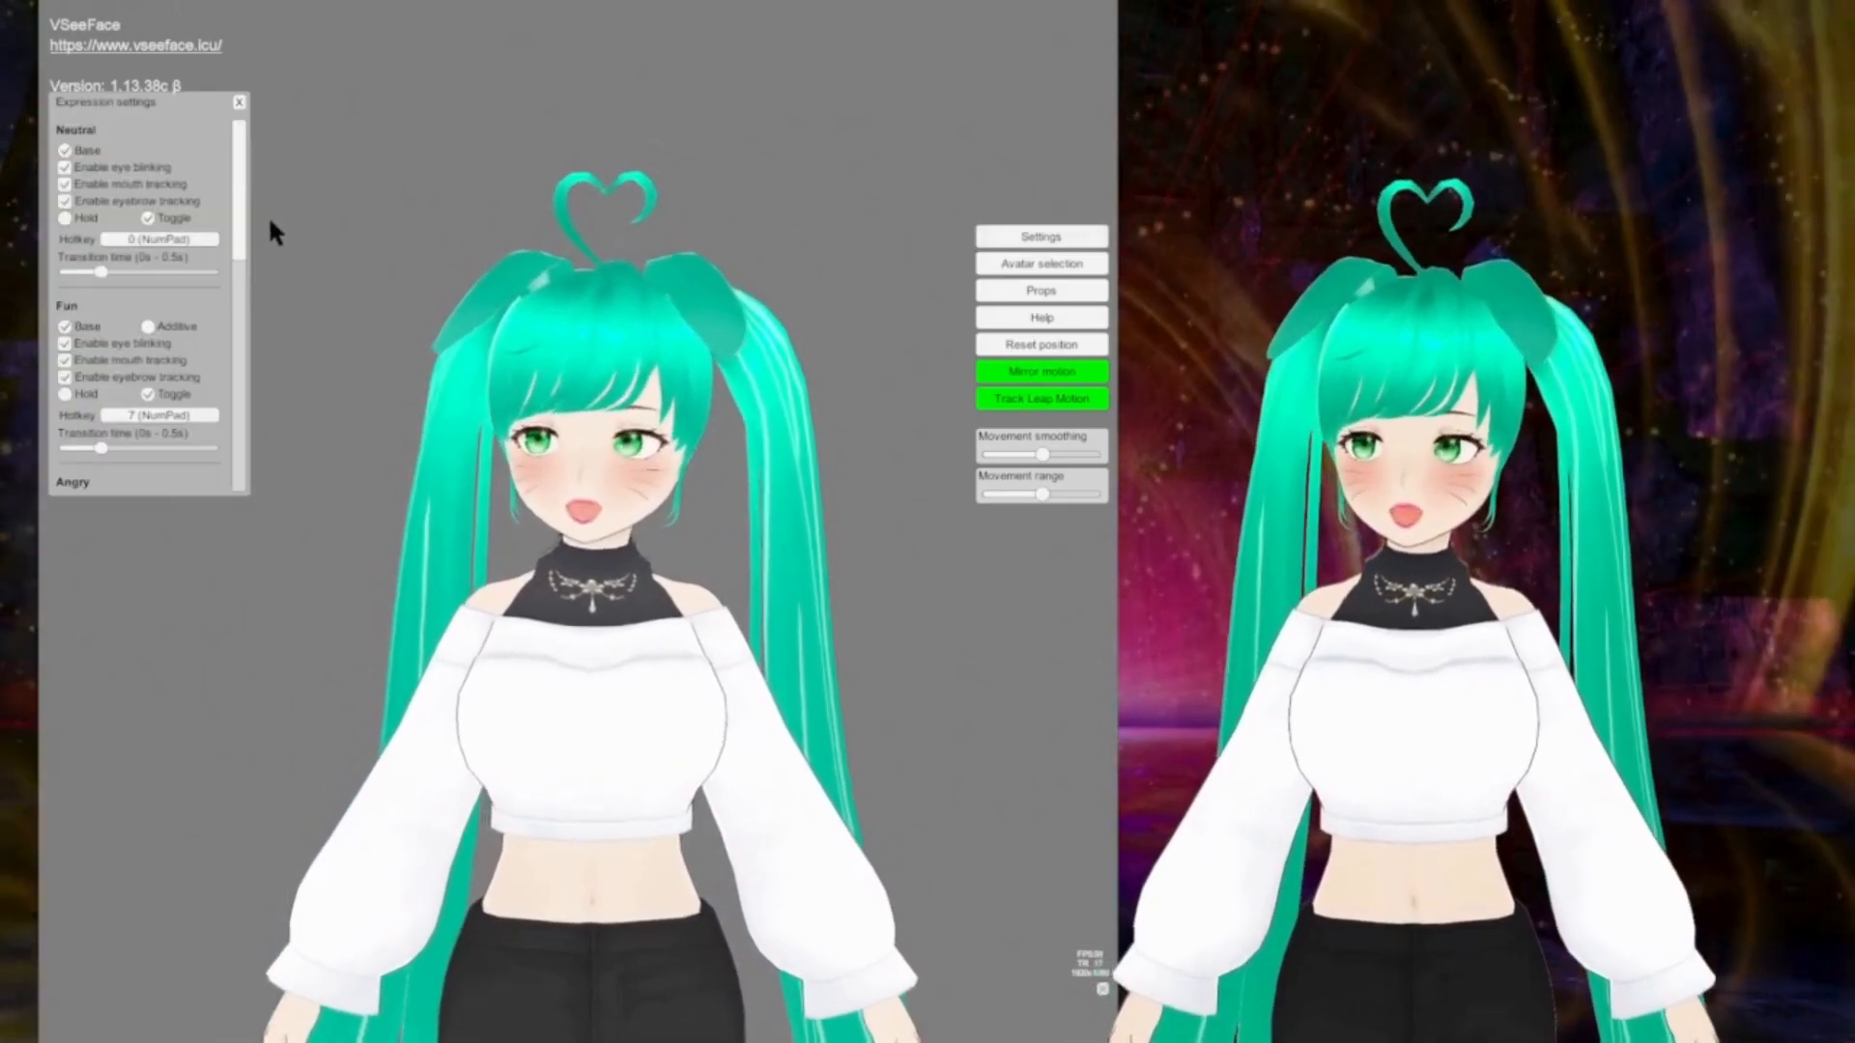
scroll(177, 184, "down", 5)
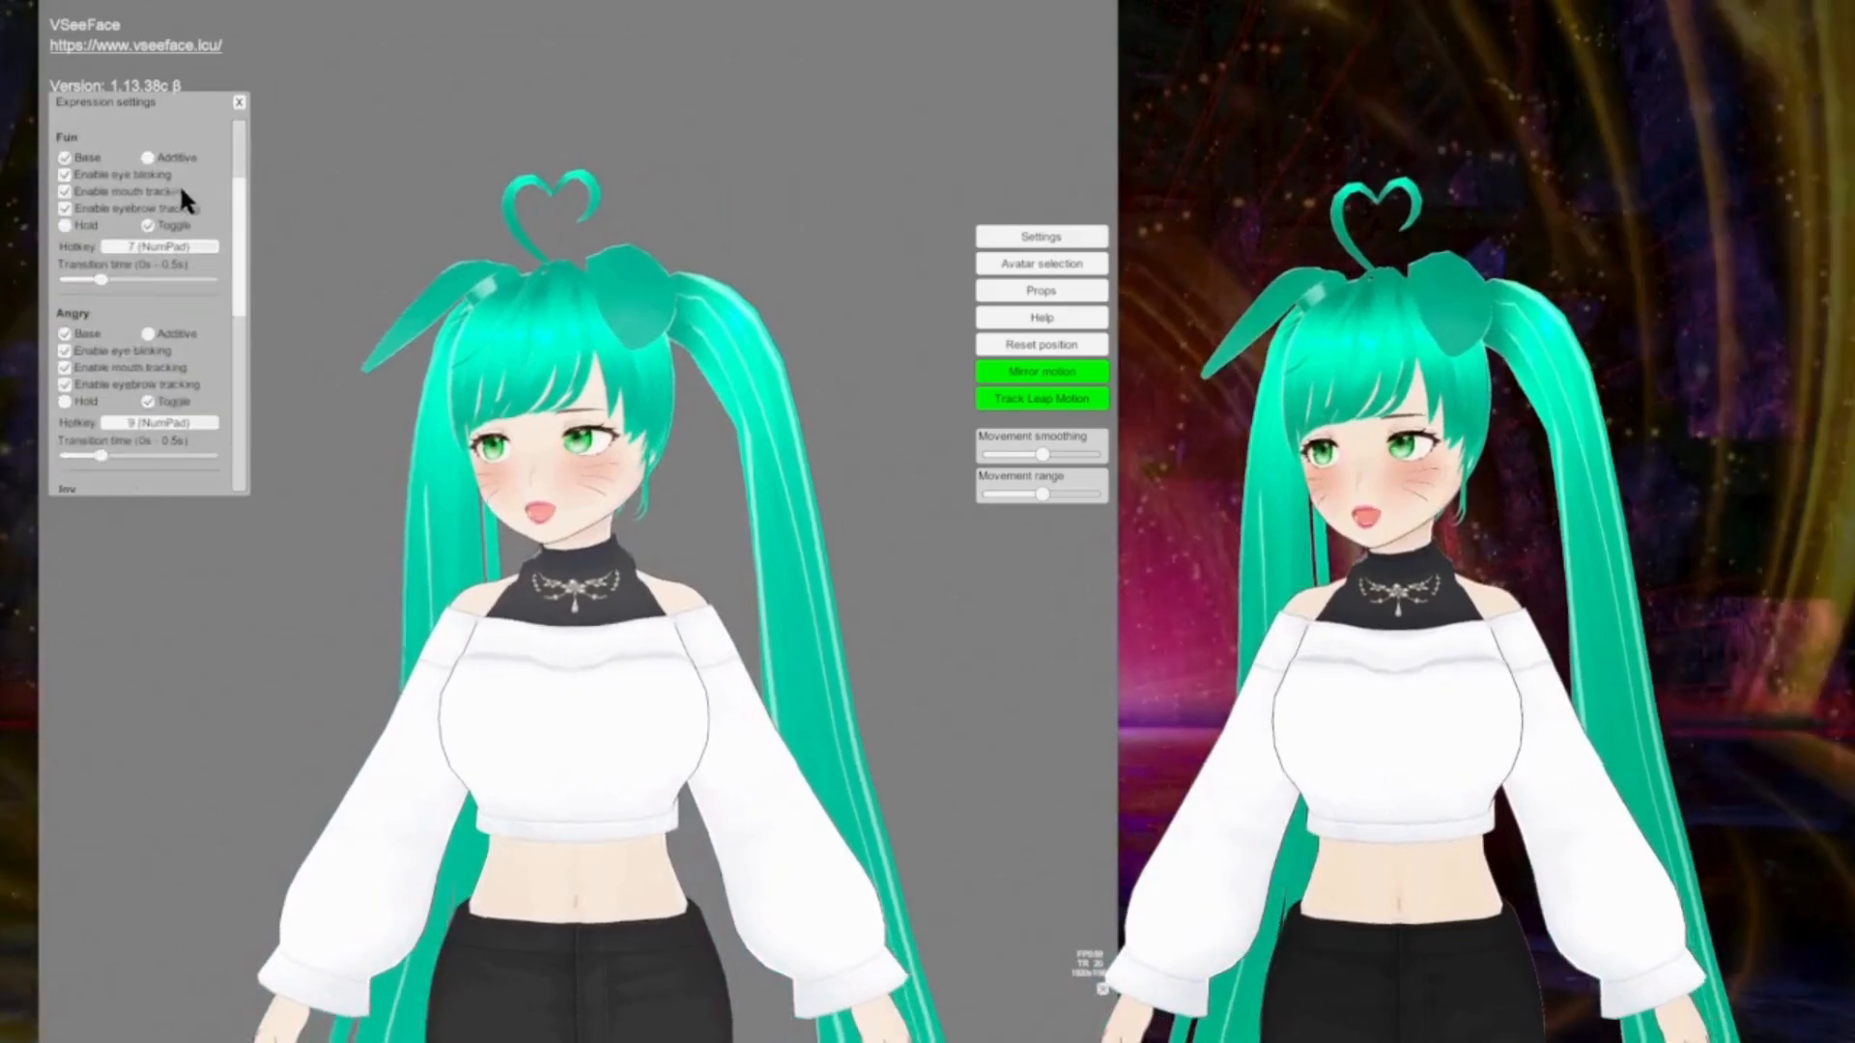
scroll(178, 192, "down", 5)
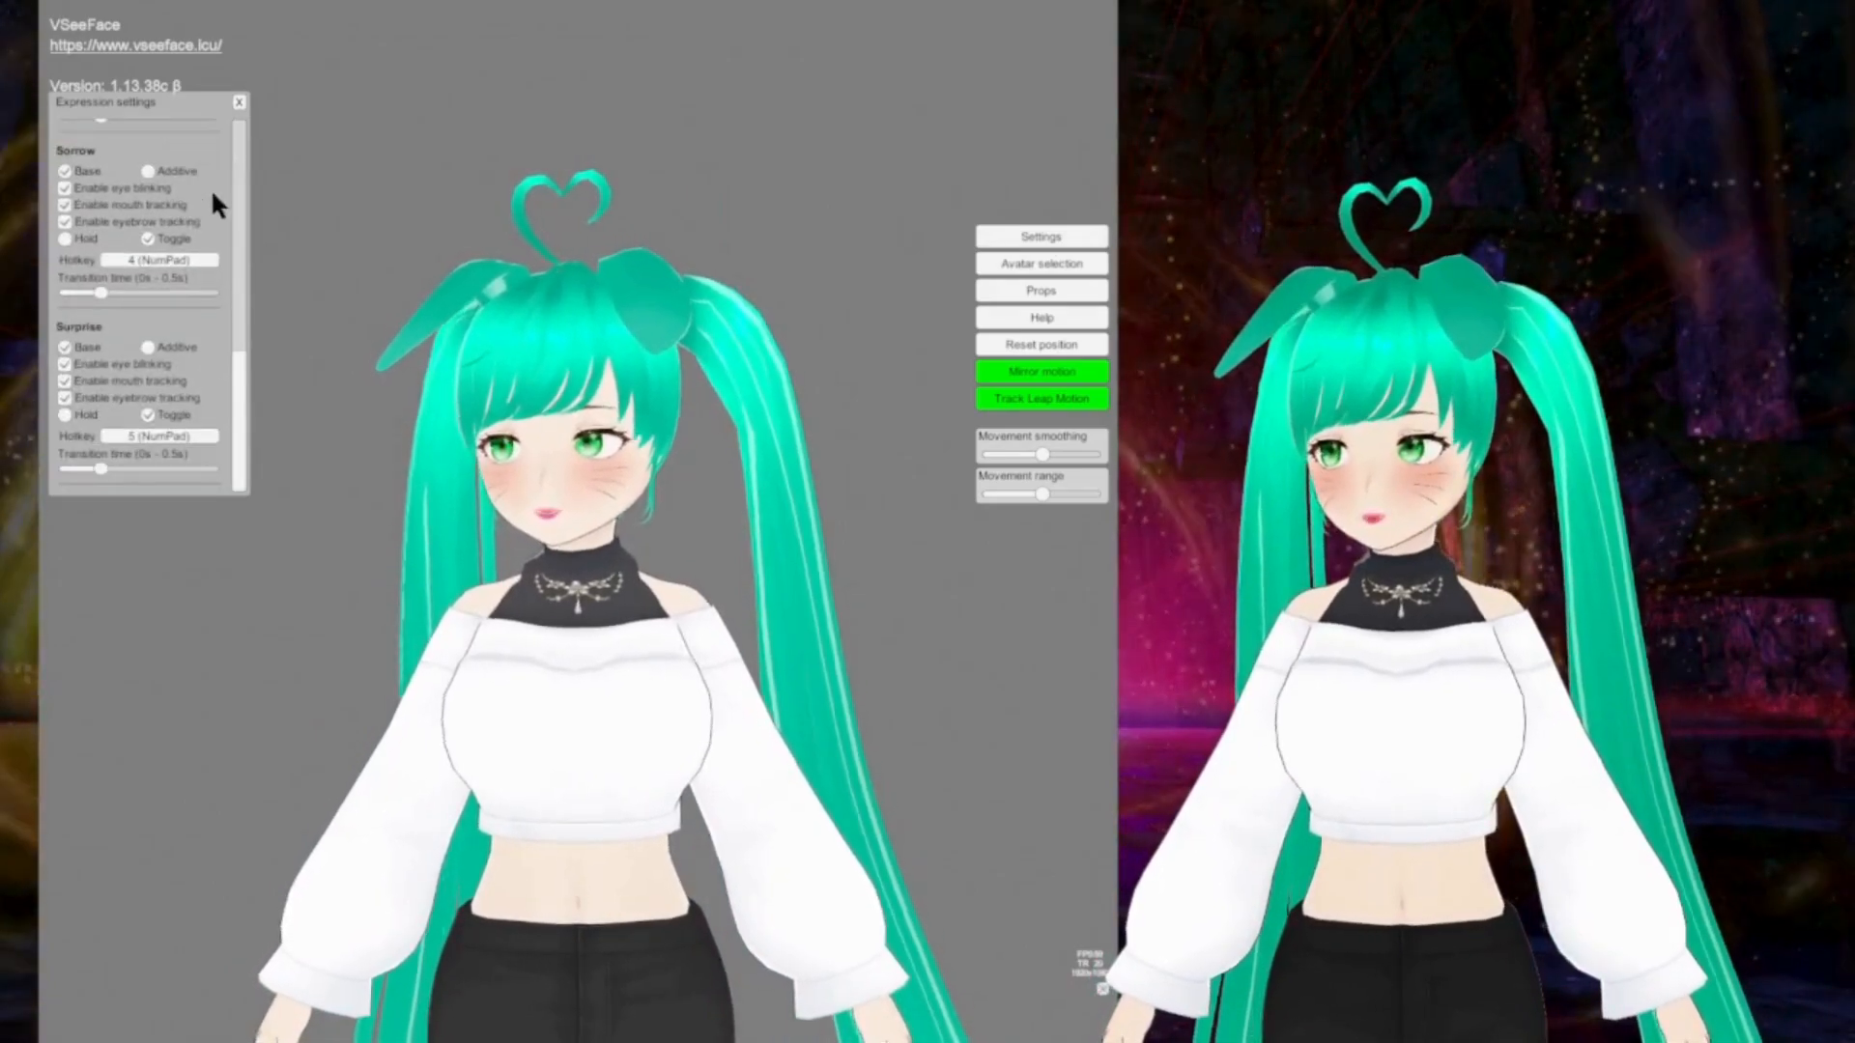
scroll(198, 199, "up", 10)
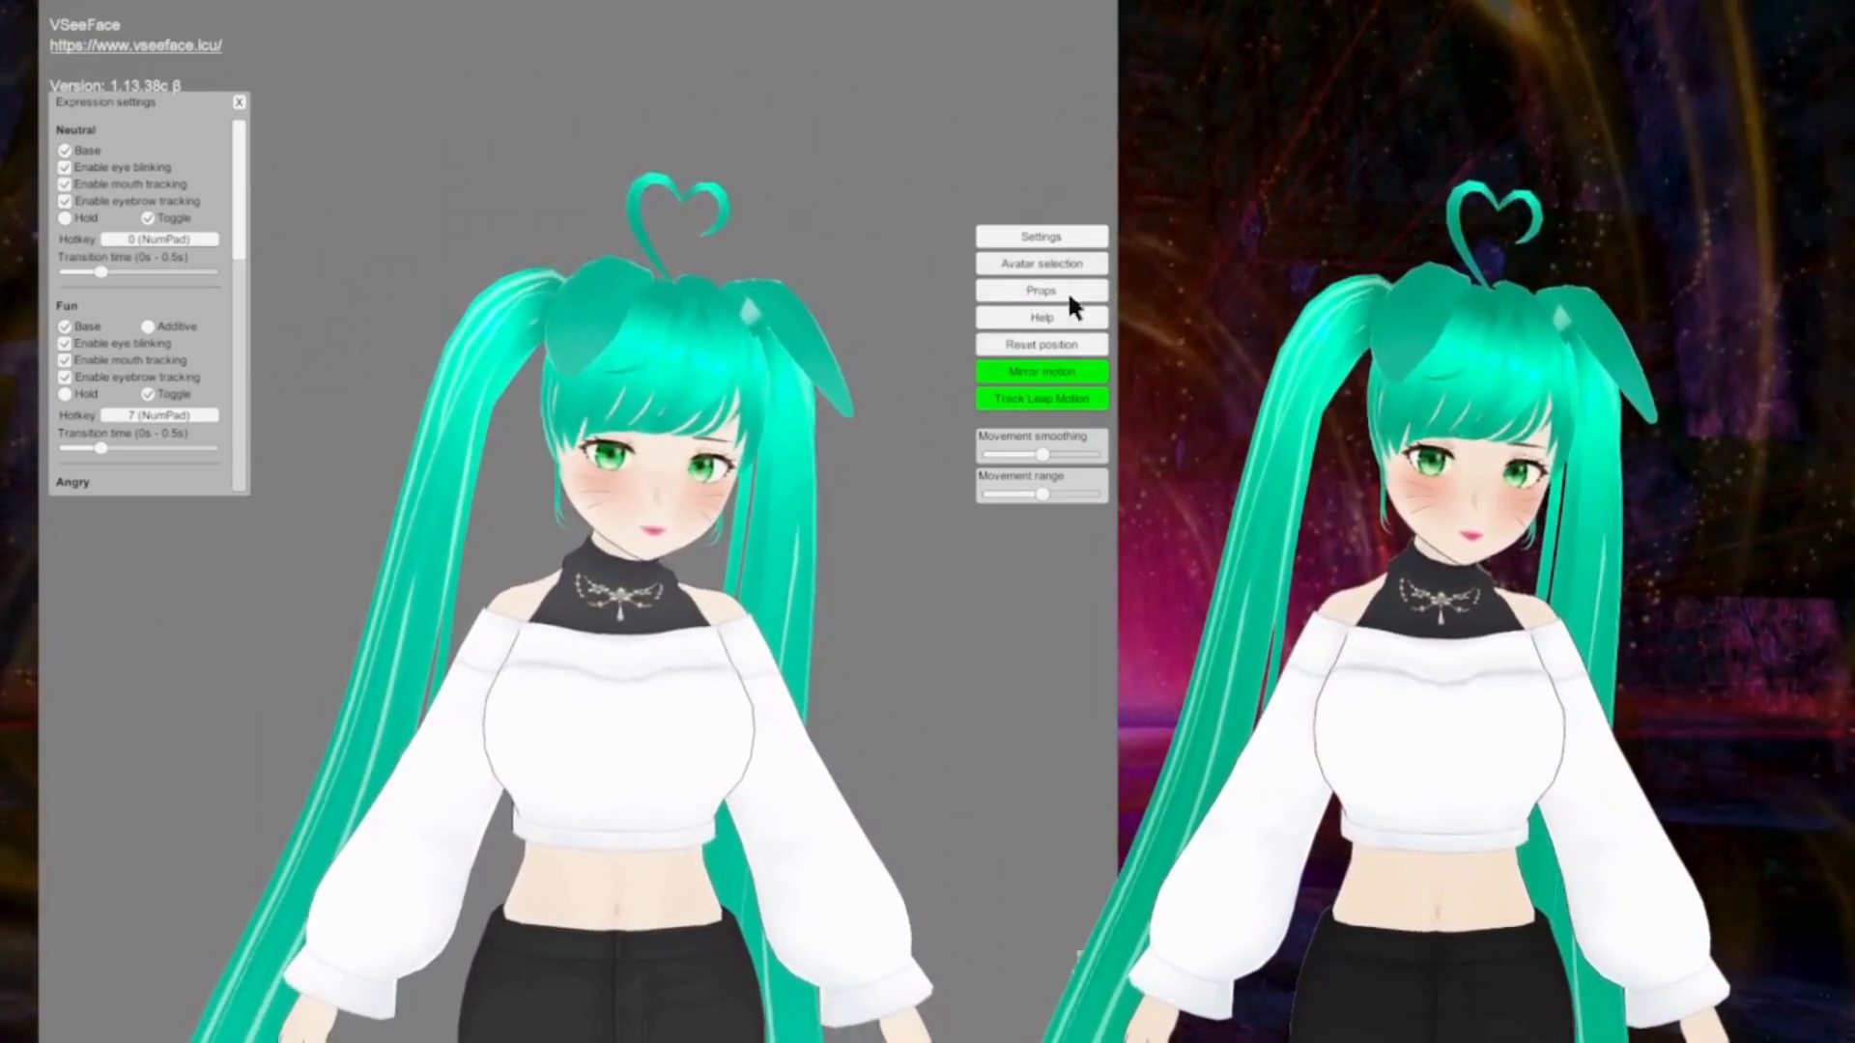
left_click(1063, 342)
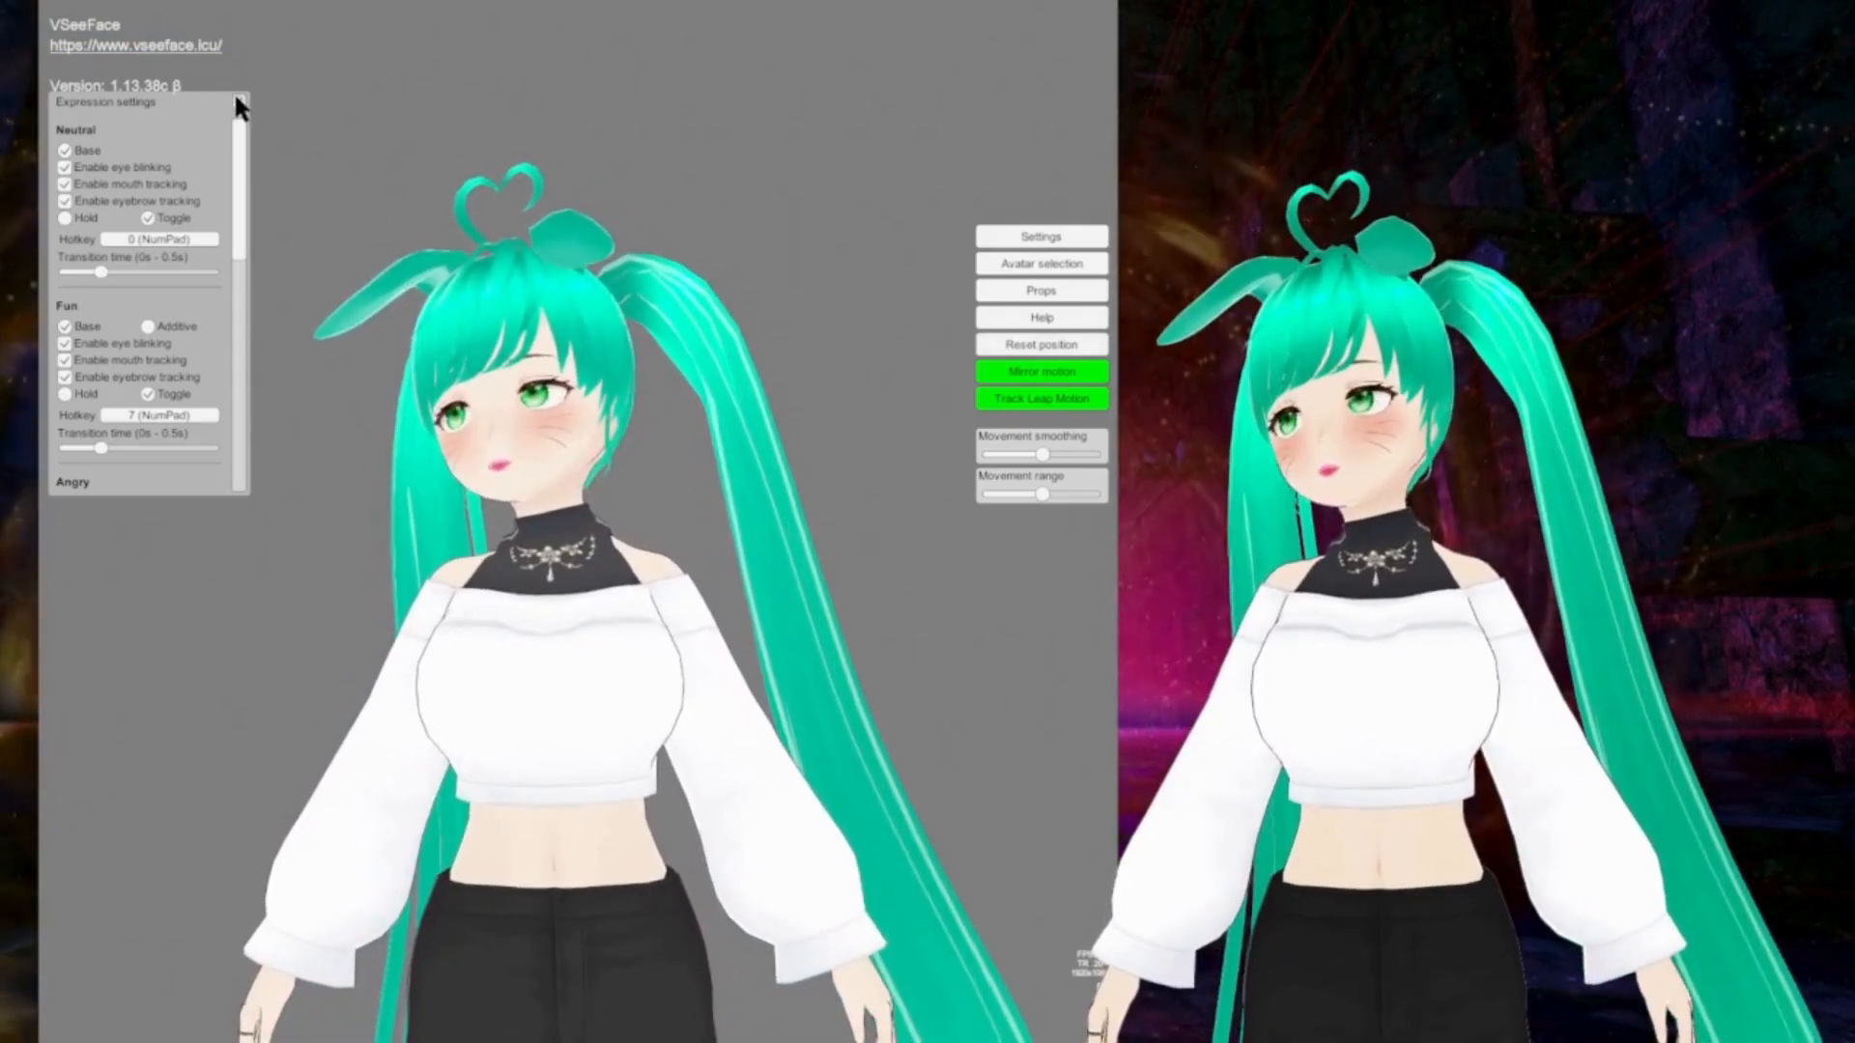
left_click(239, 102)
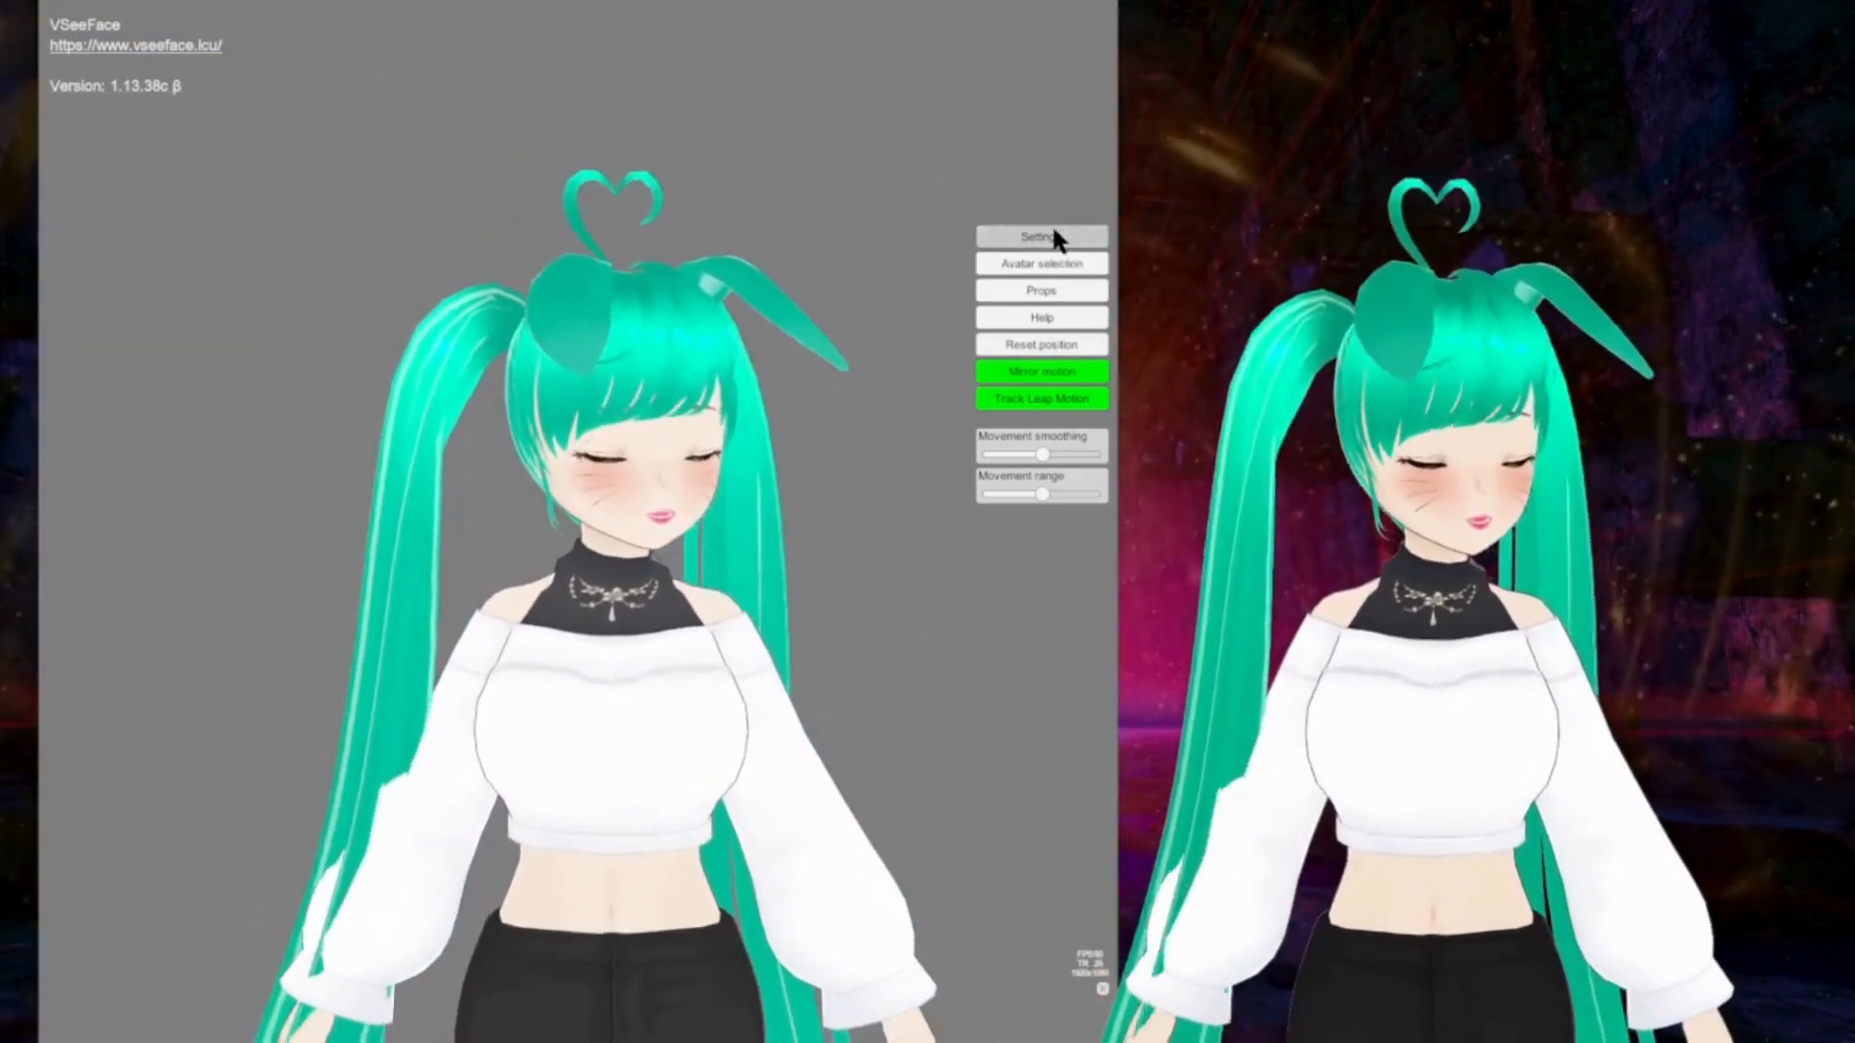
Step: Examine the general settings for blinking, gaze, eyebrows and face tracking, and close them
left_click(1054, 234)
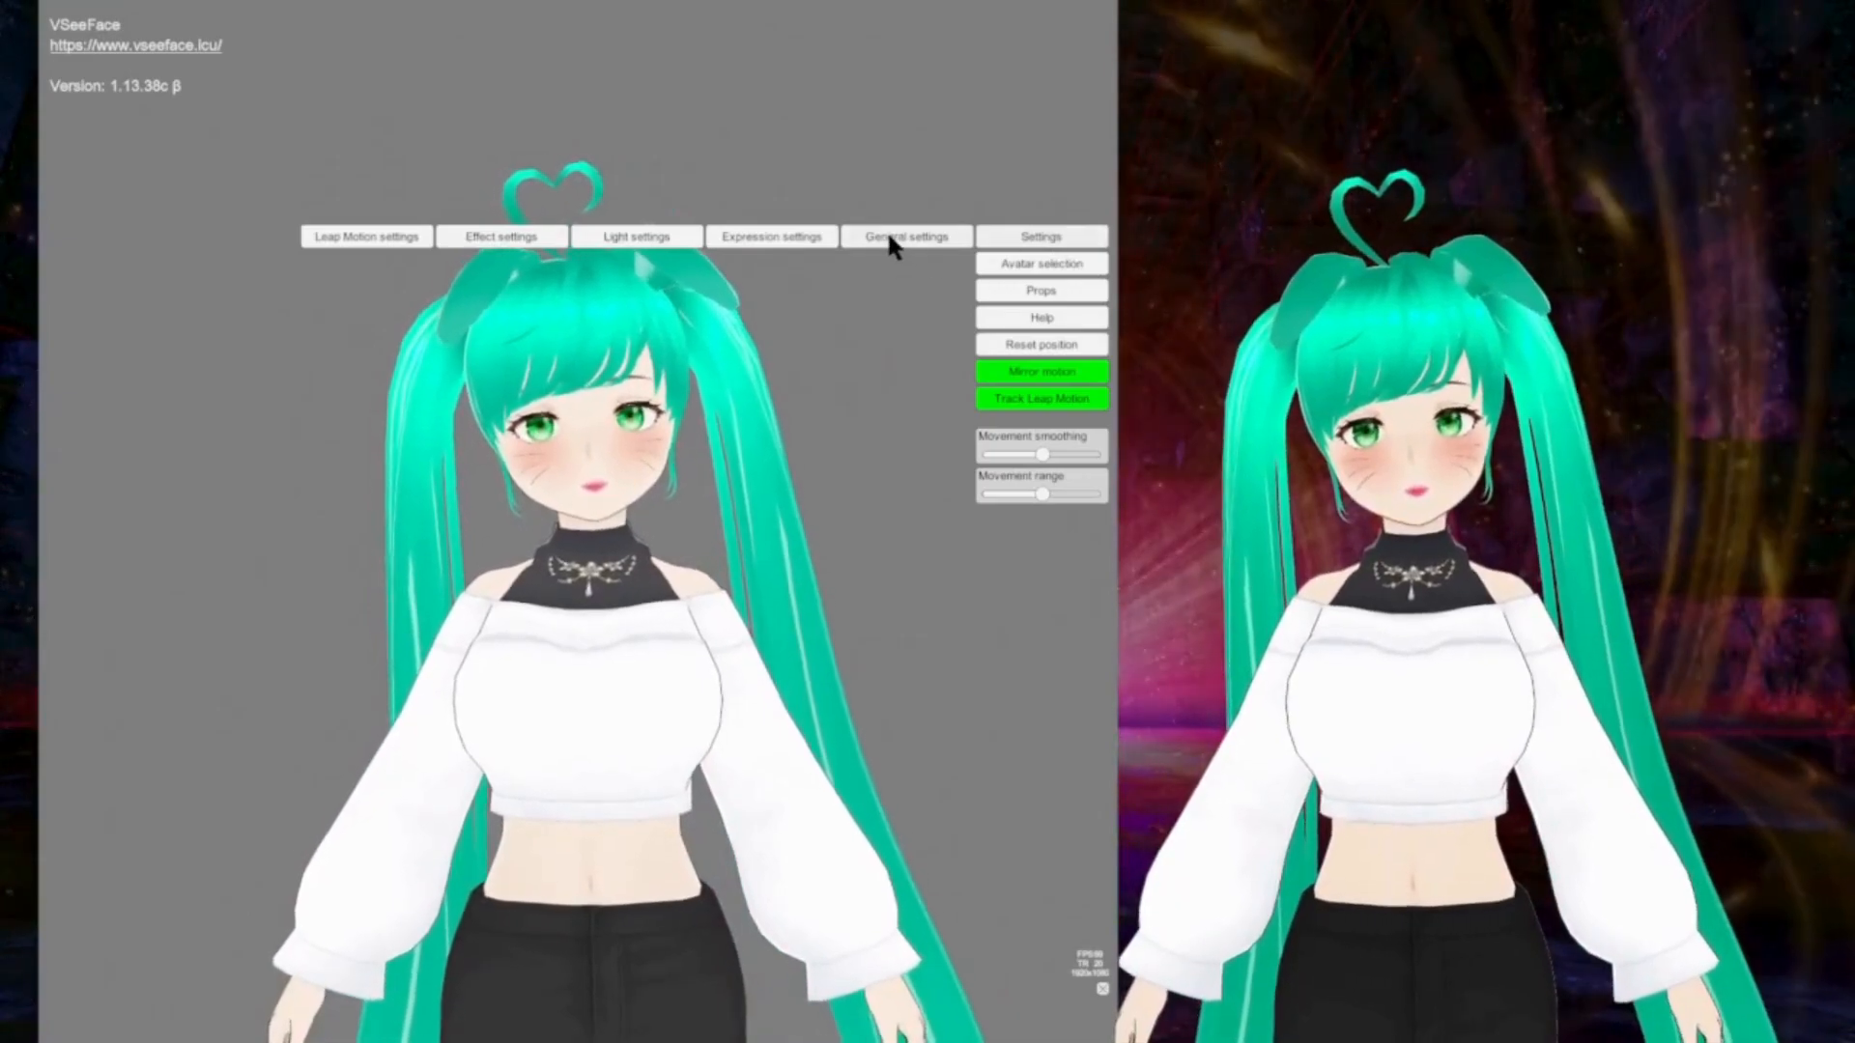
left_click(889, 238)
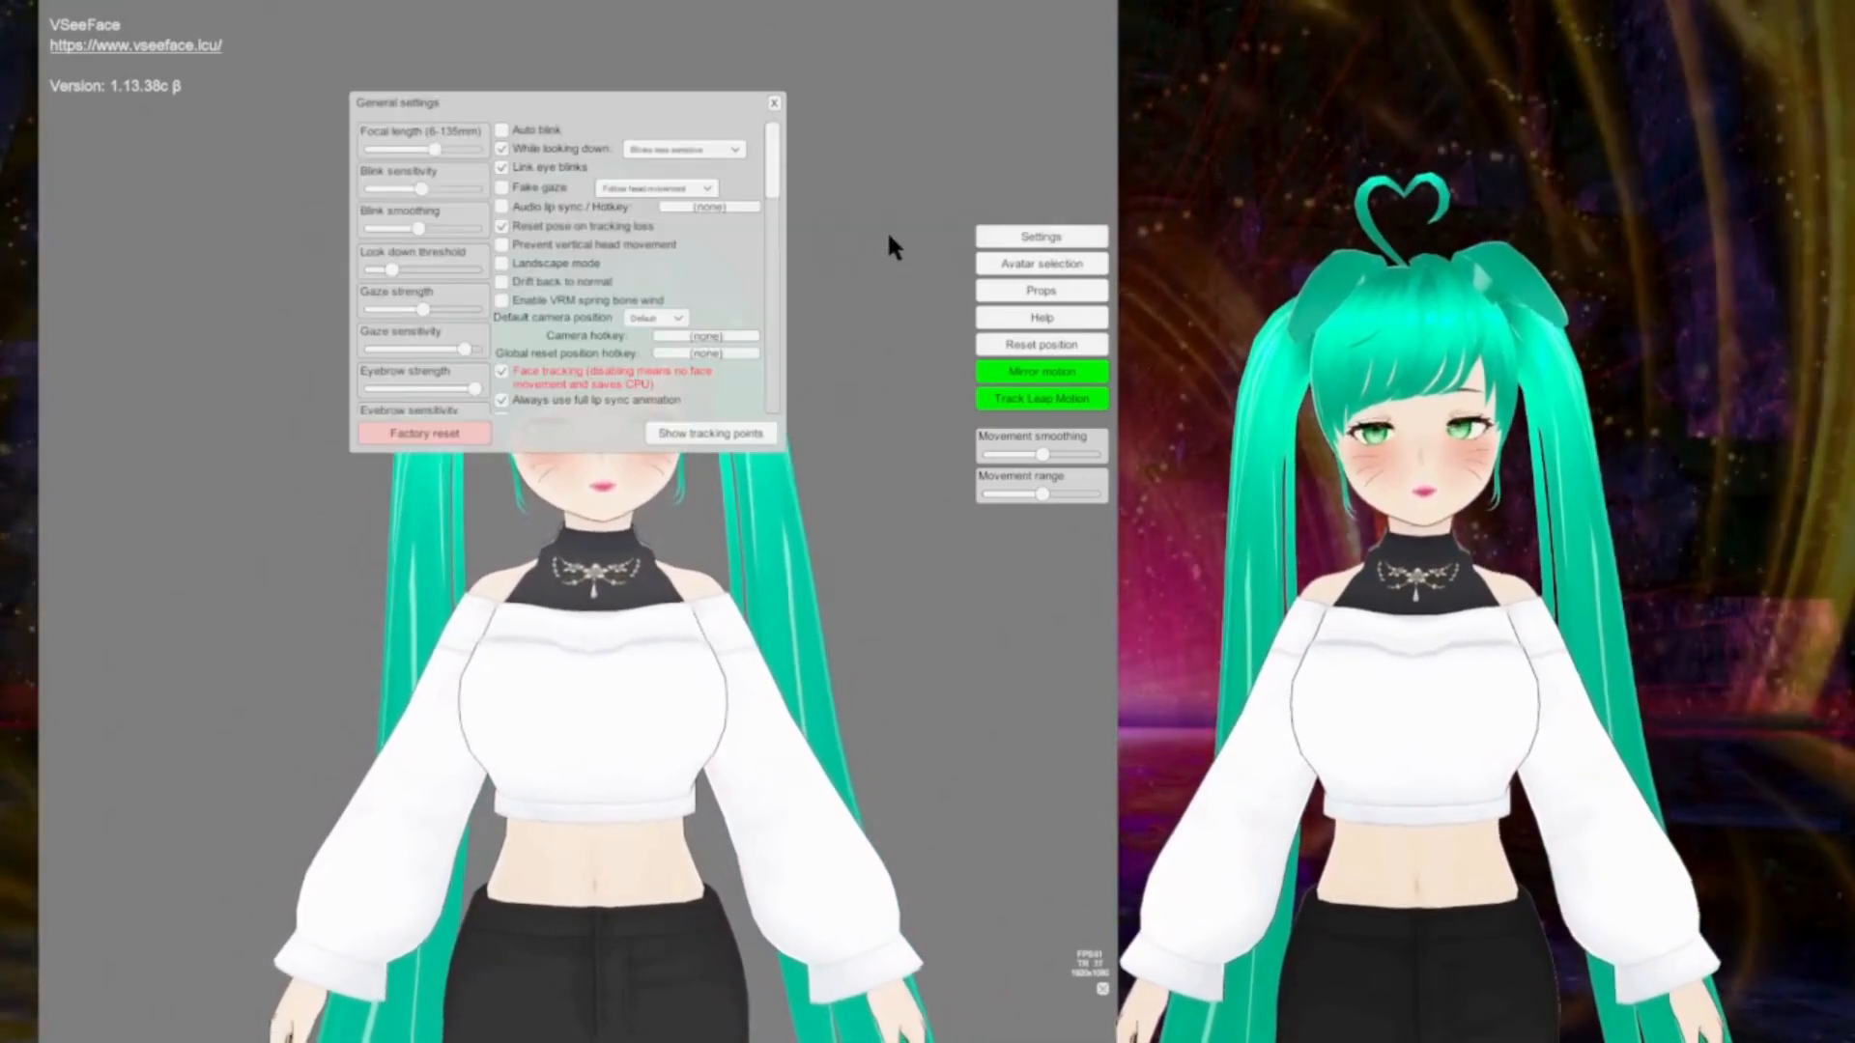
left_click(773, 100)
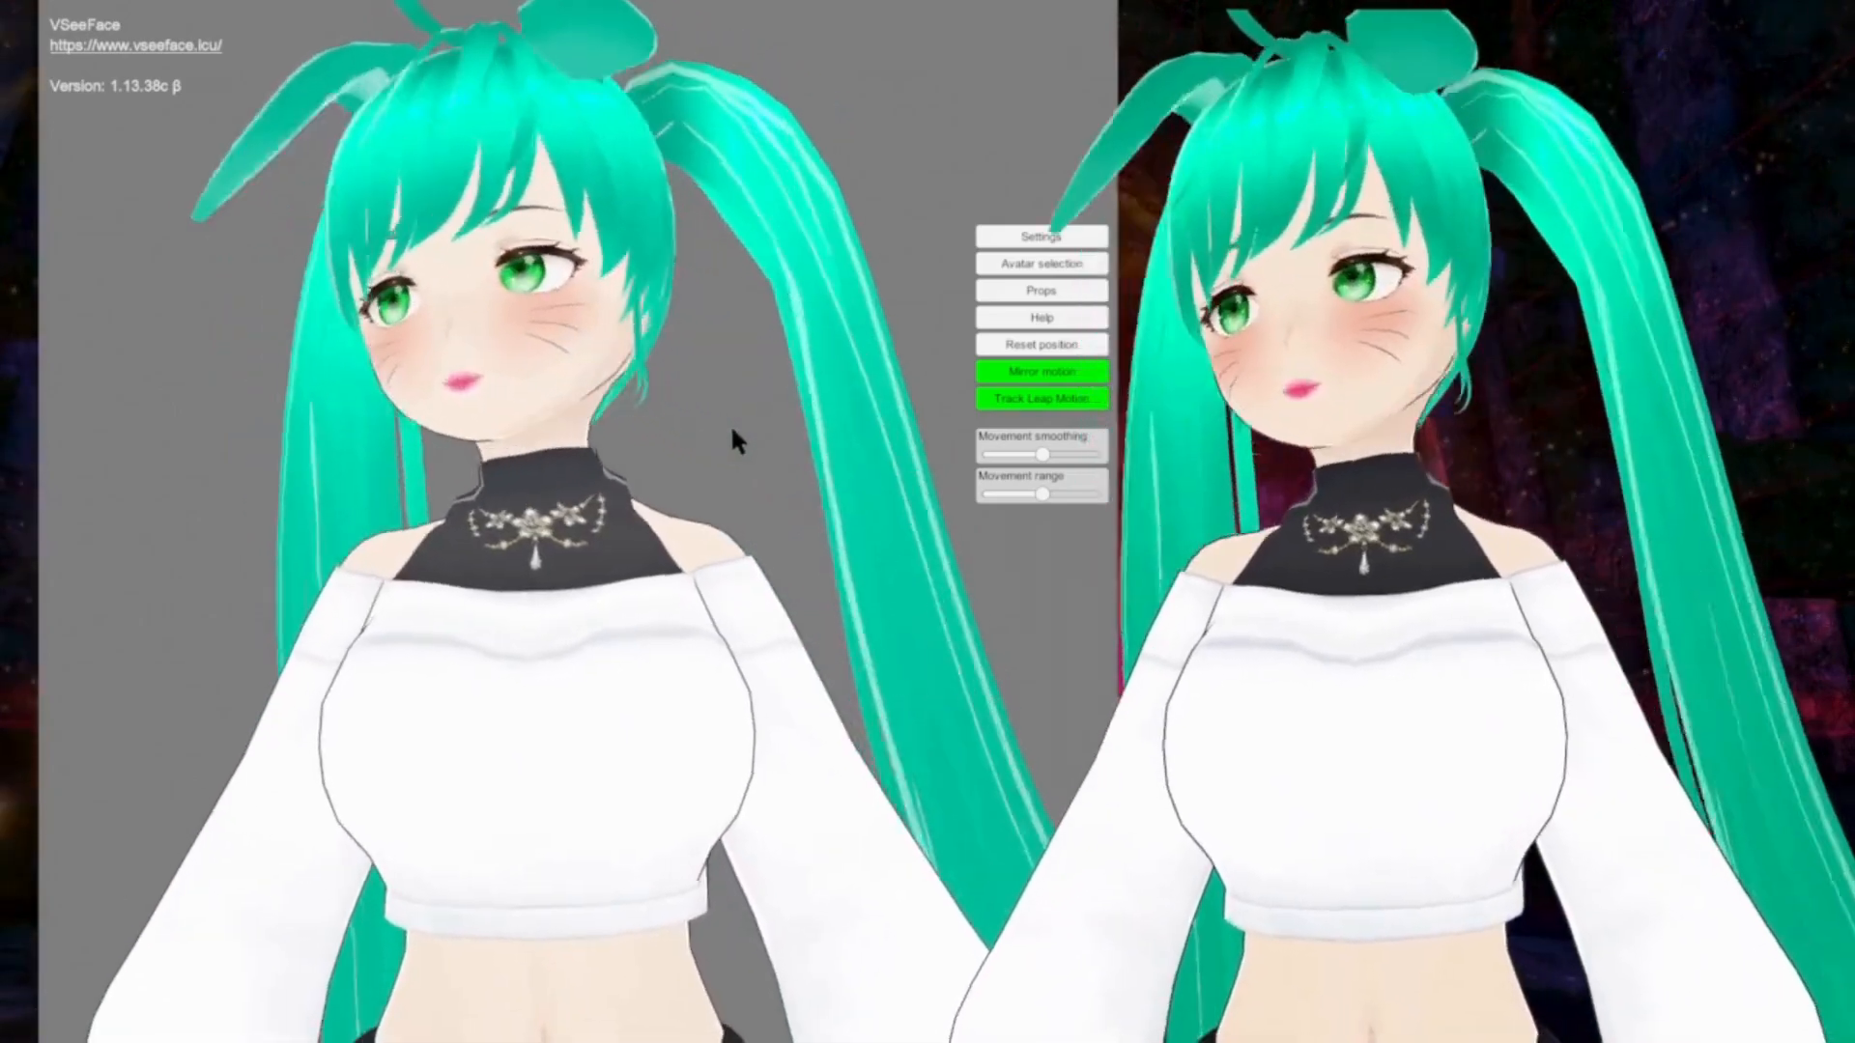
Step: Reframe the view to inspect the Bunny Girl Green avatar's whole body, outfit and hair movement
scroll(728, 422, "down", 10)
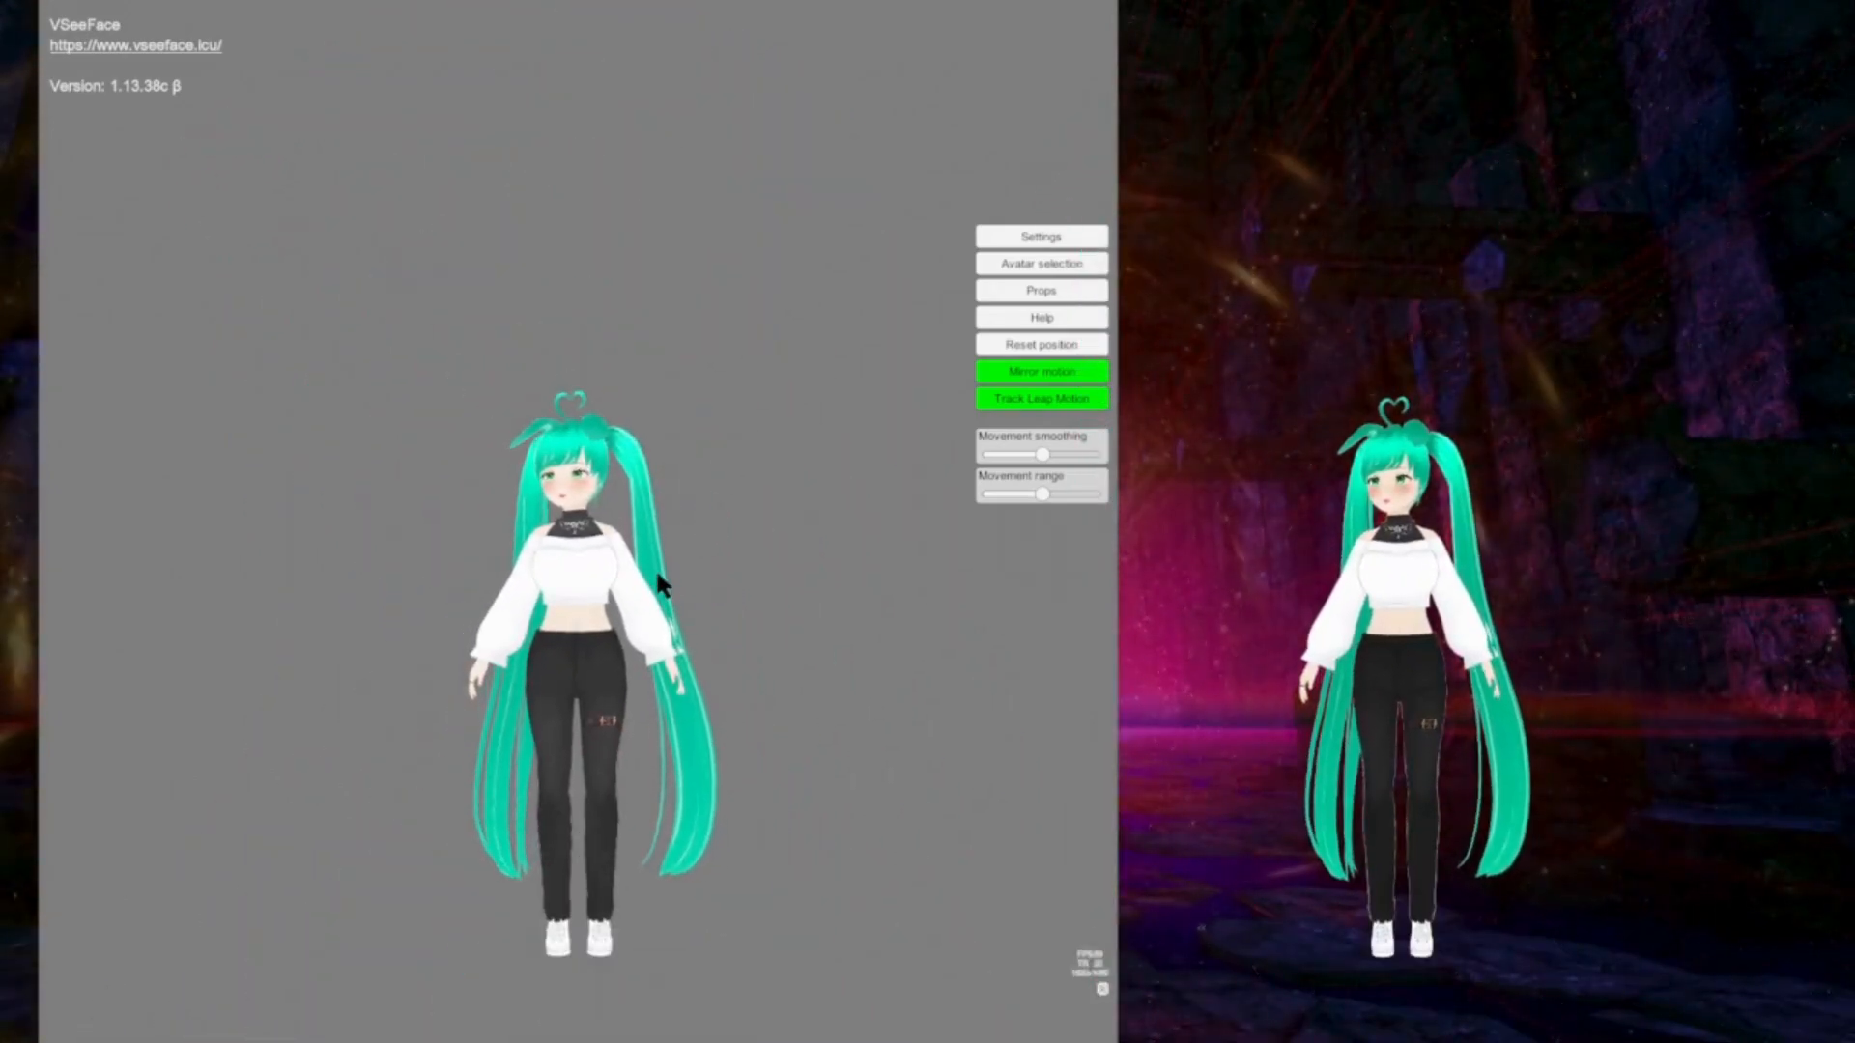
scroll(657, 565, "up", 6)
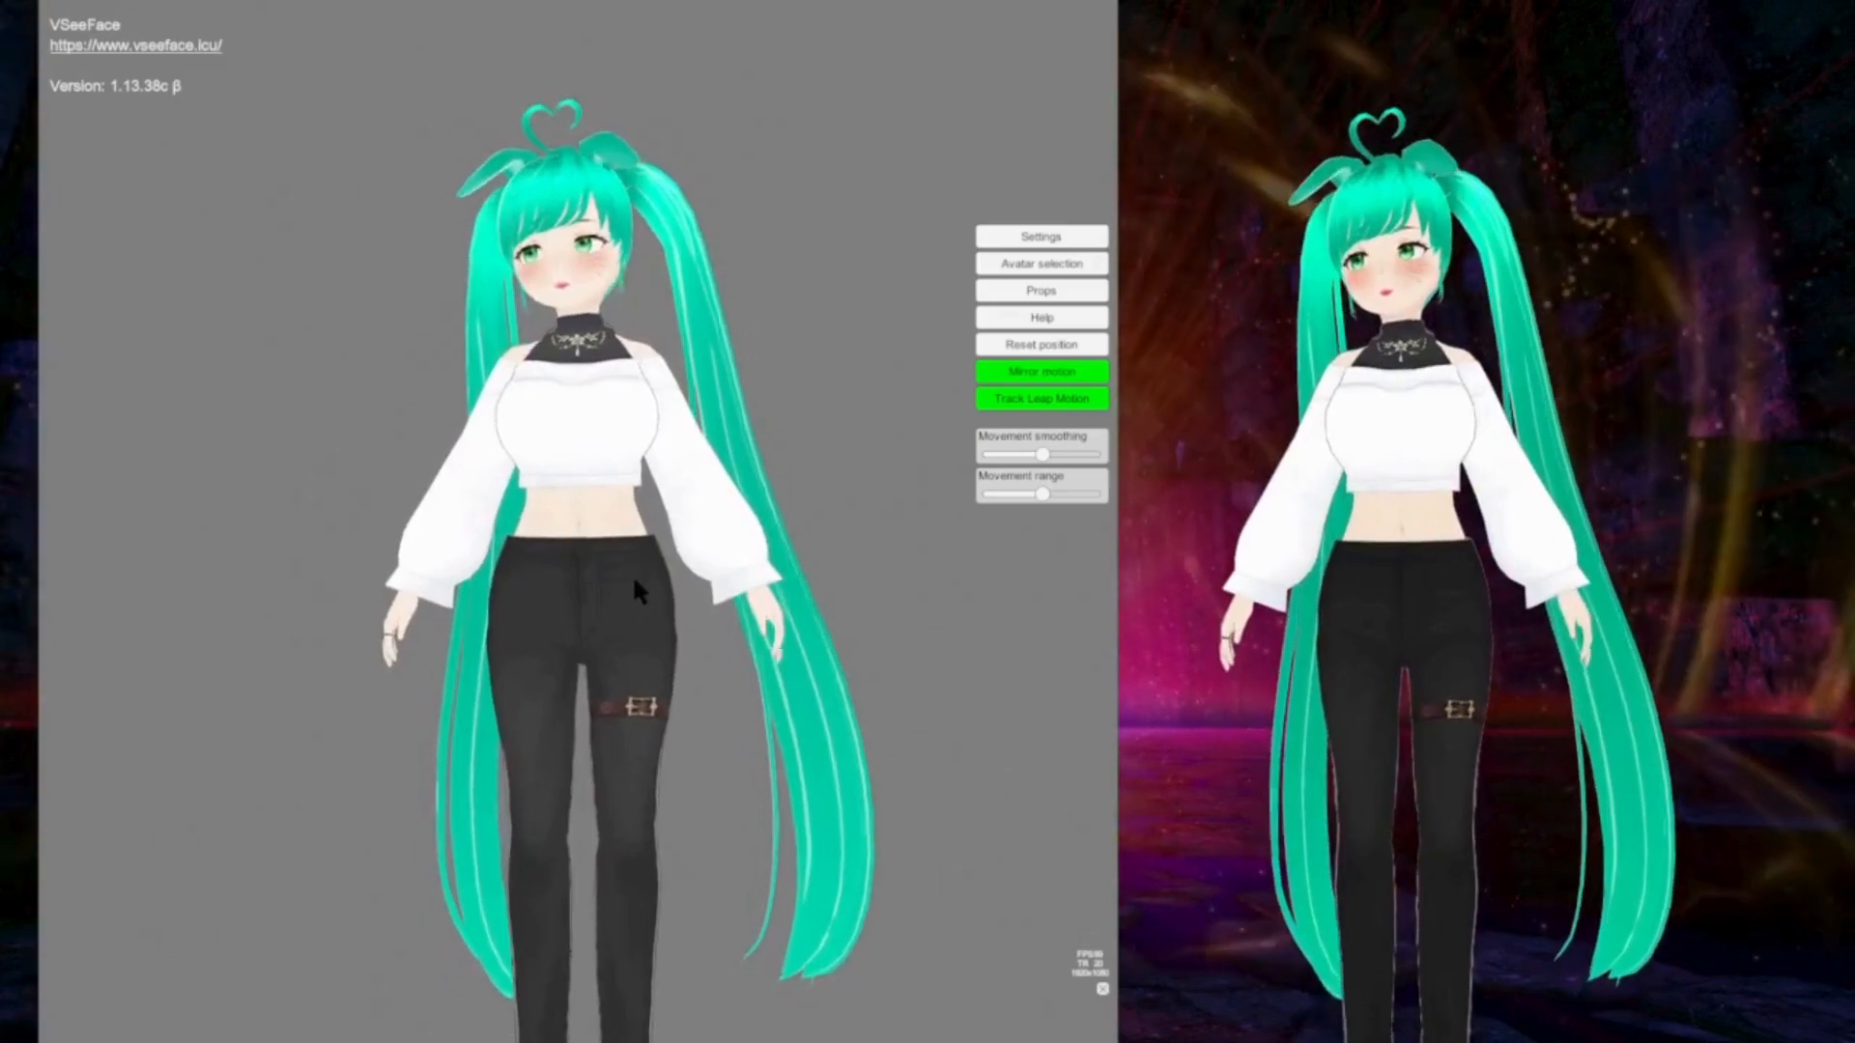
left_click_drag(634, 565, 386, 565, "alt")
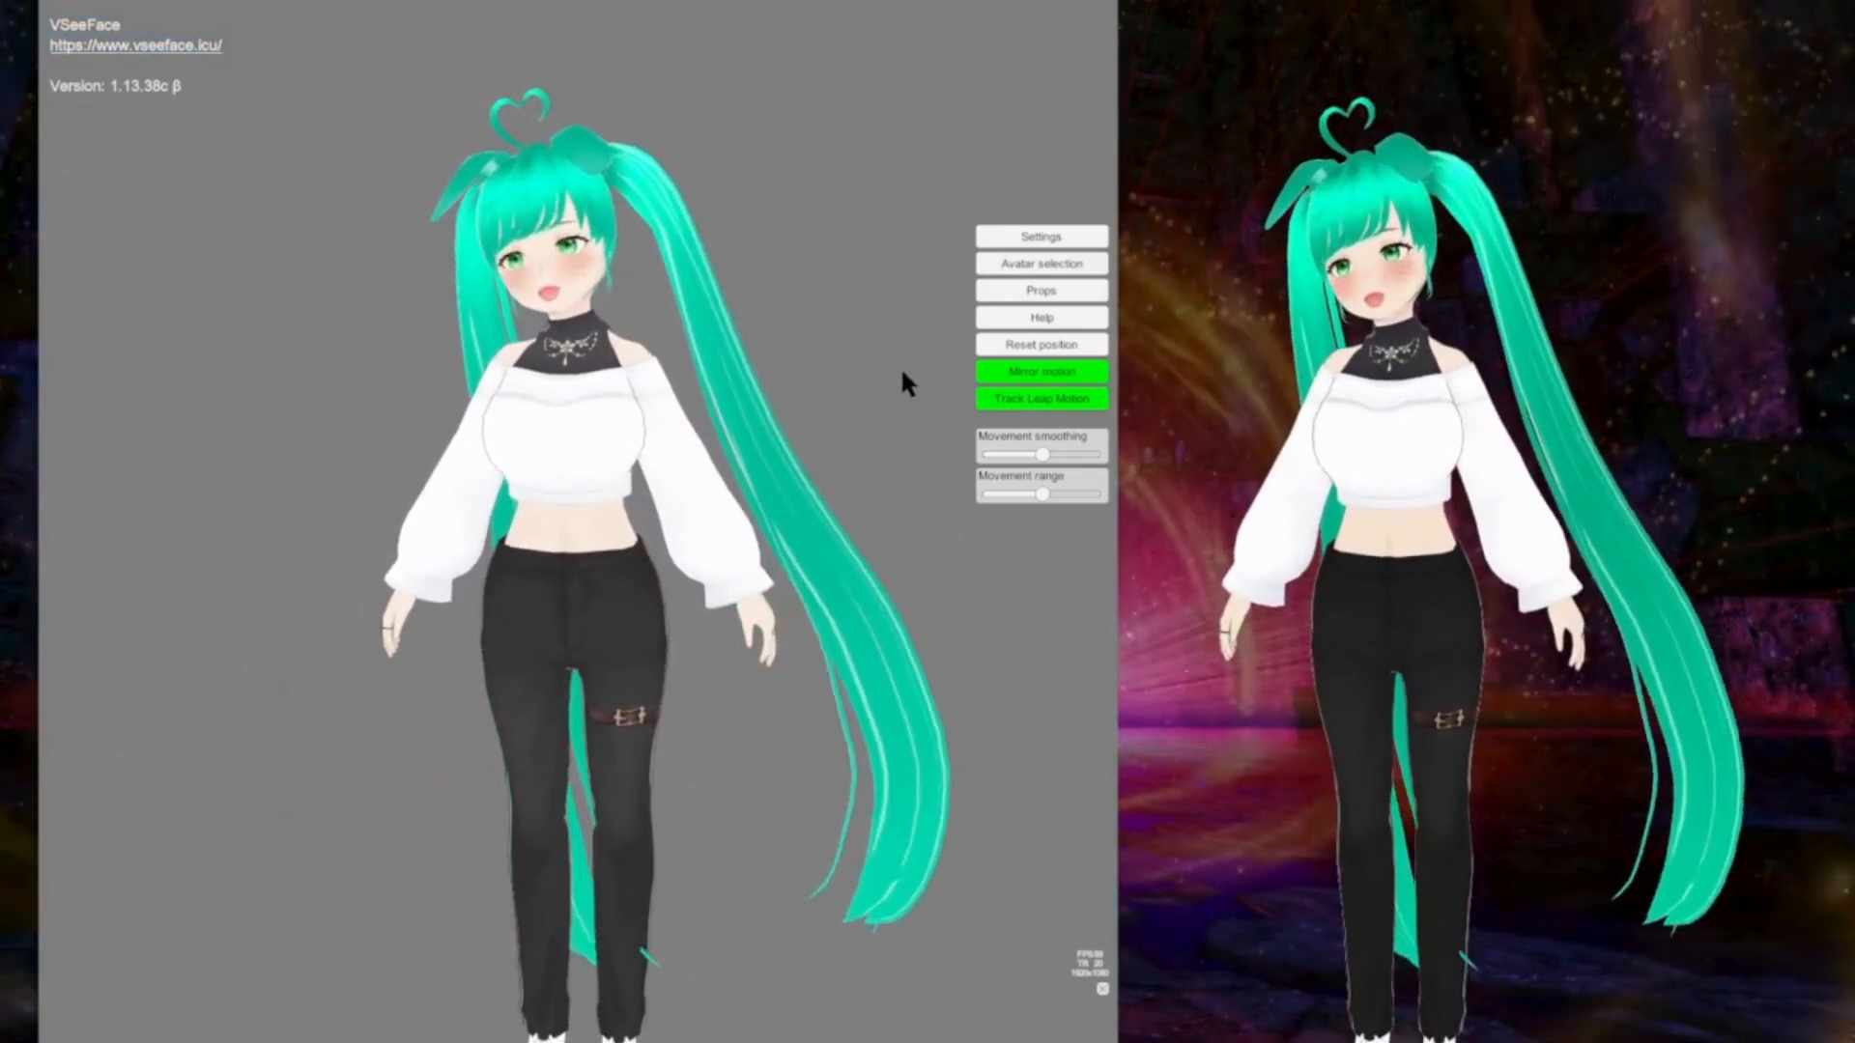
Step: Load the first silver-haired avatar with red horns from the local avatars
left_click(1034, 261)
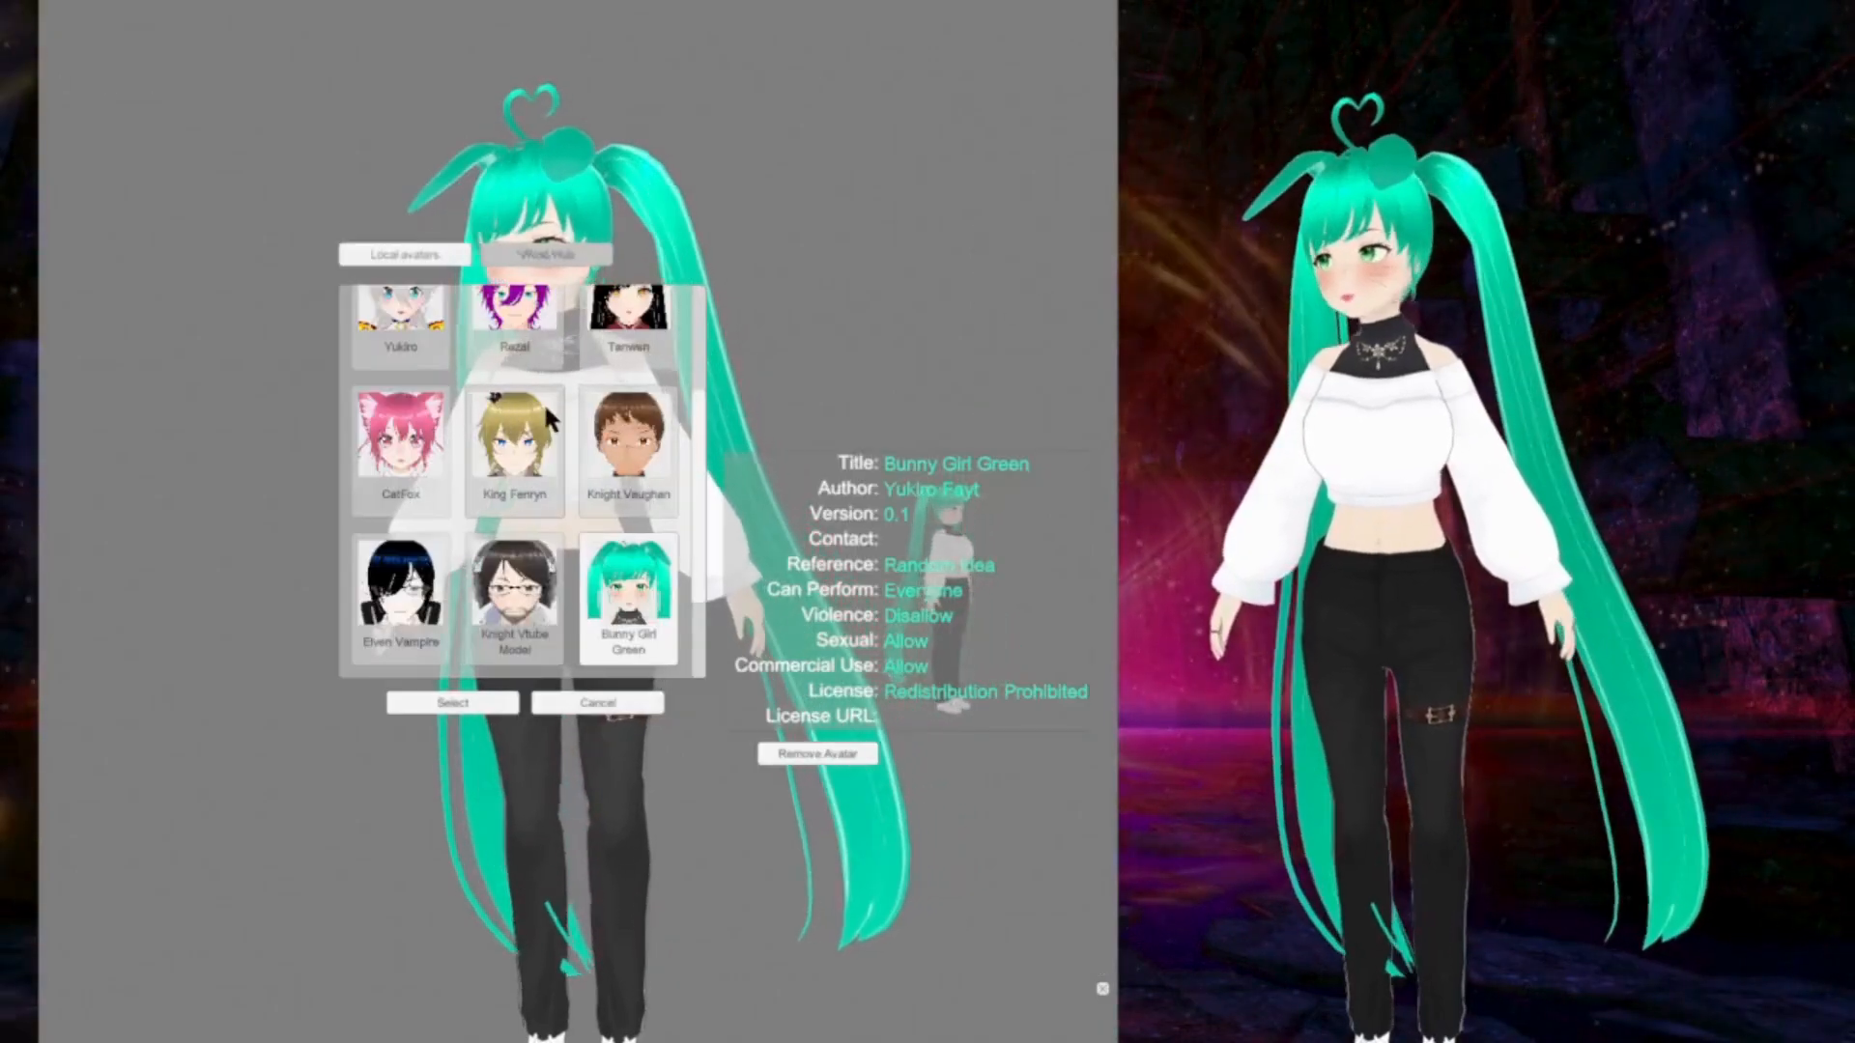
scroll(547, 411, "up", 3)
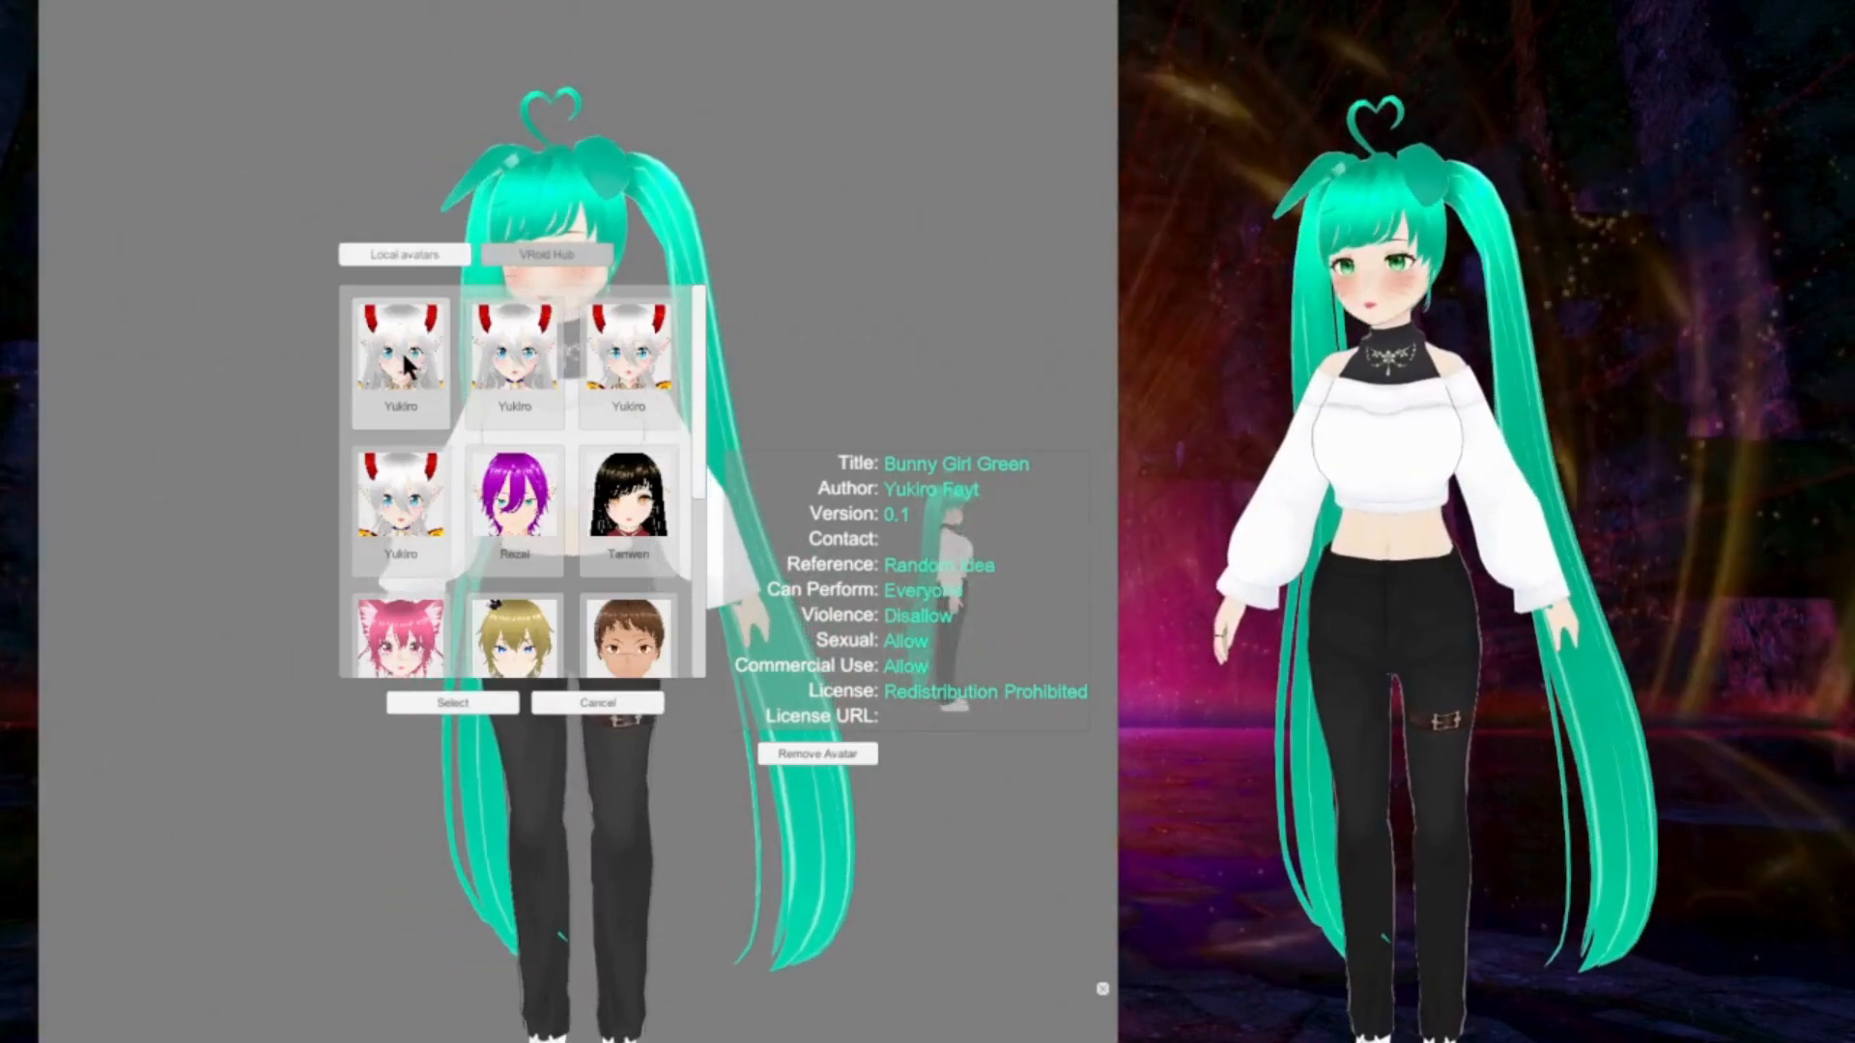
left_click(461, 708)
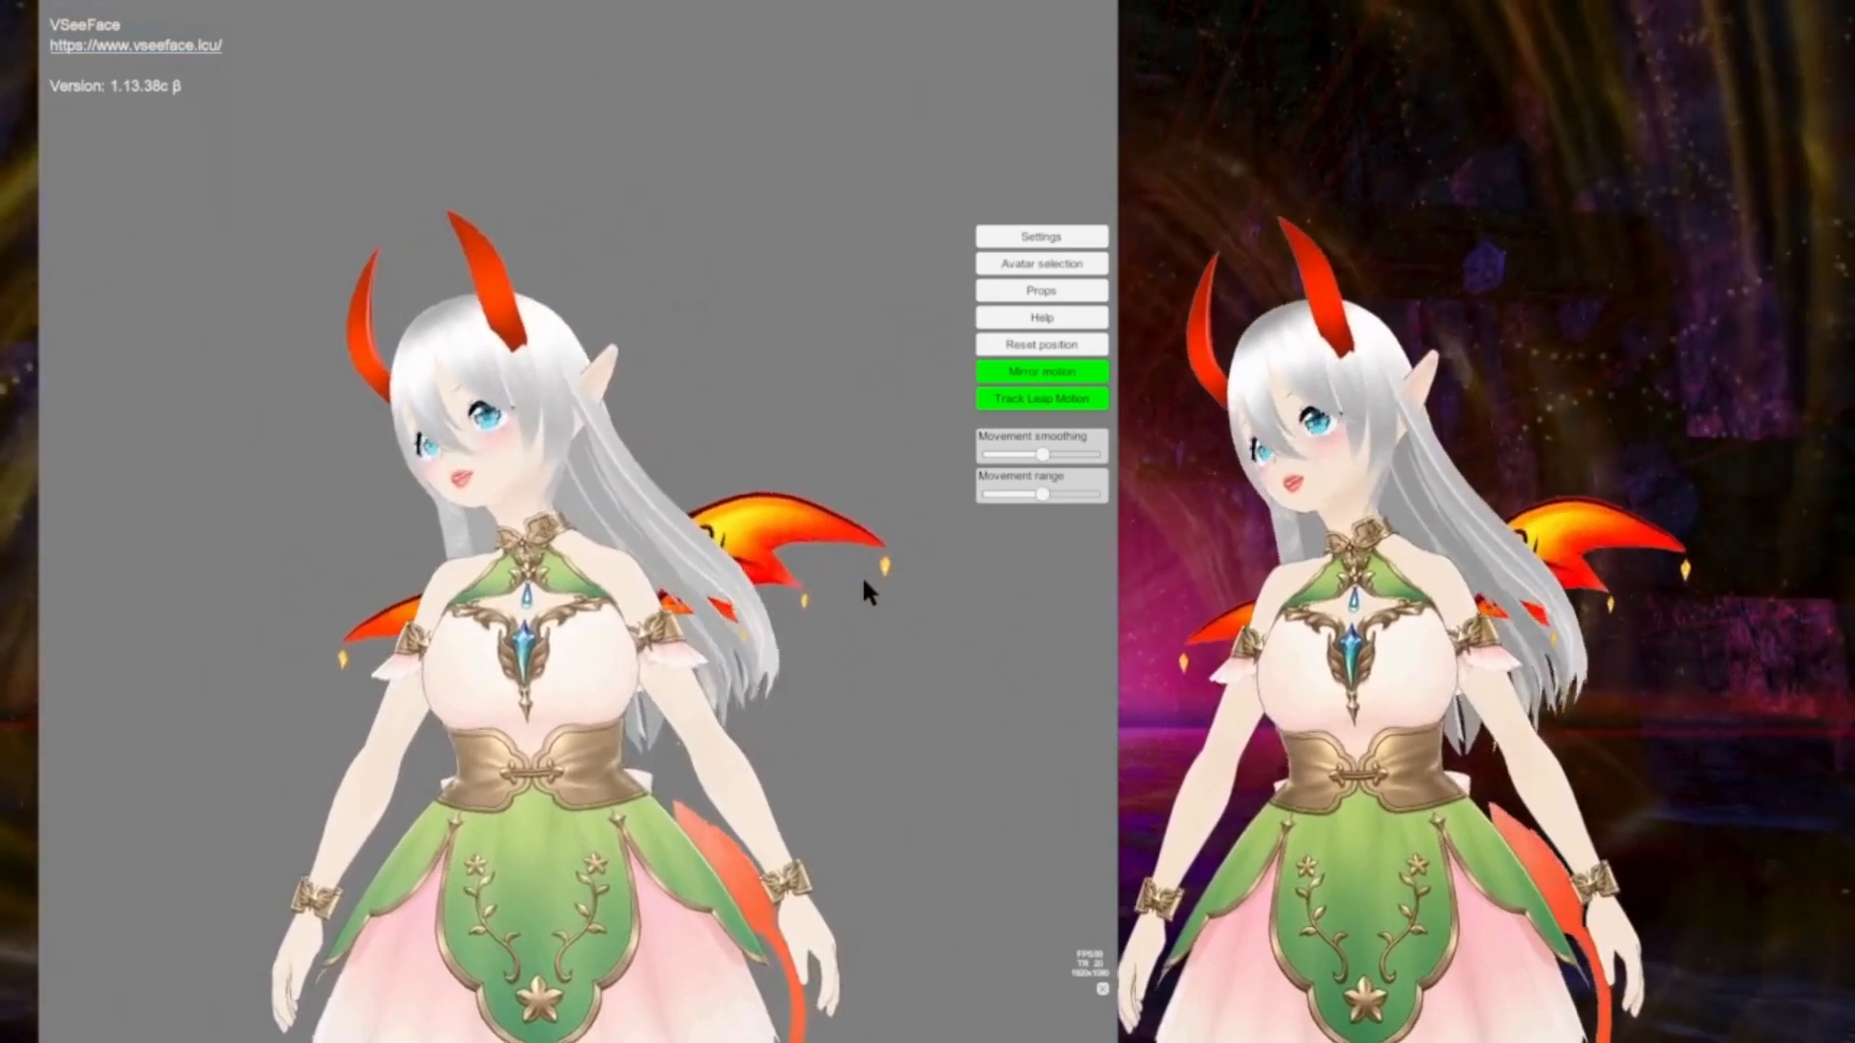
Step: Load the Bunny Girl Green avatar from the local avatars in place of the horned one
left_click(1073, 265)
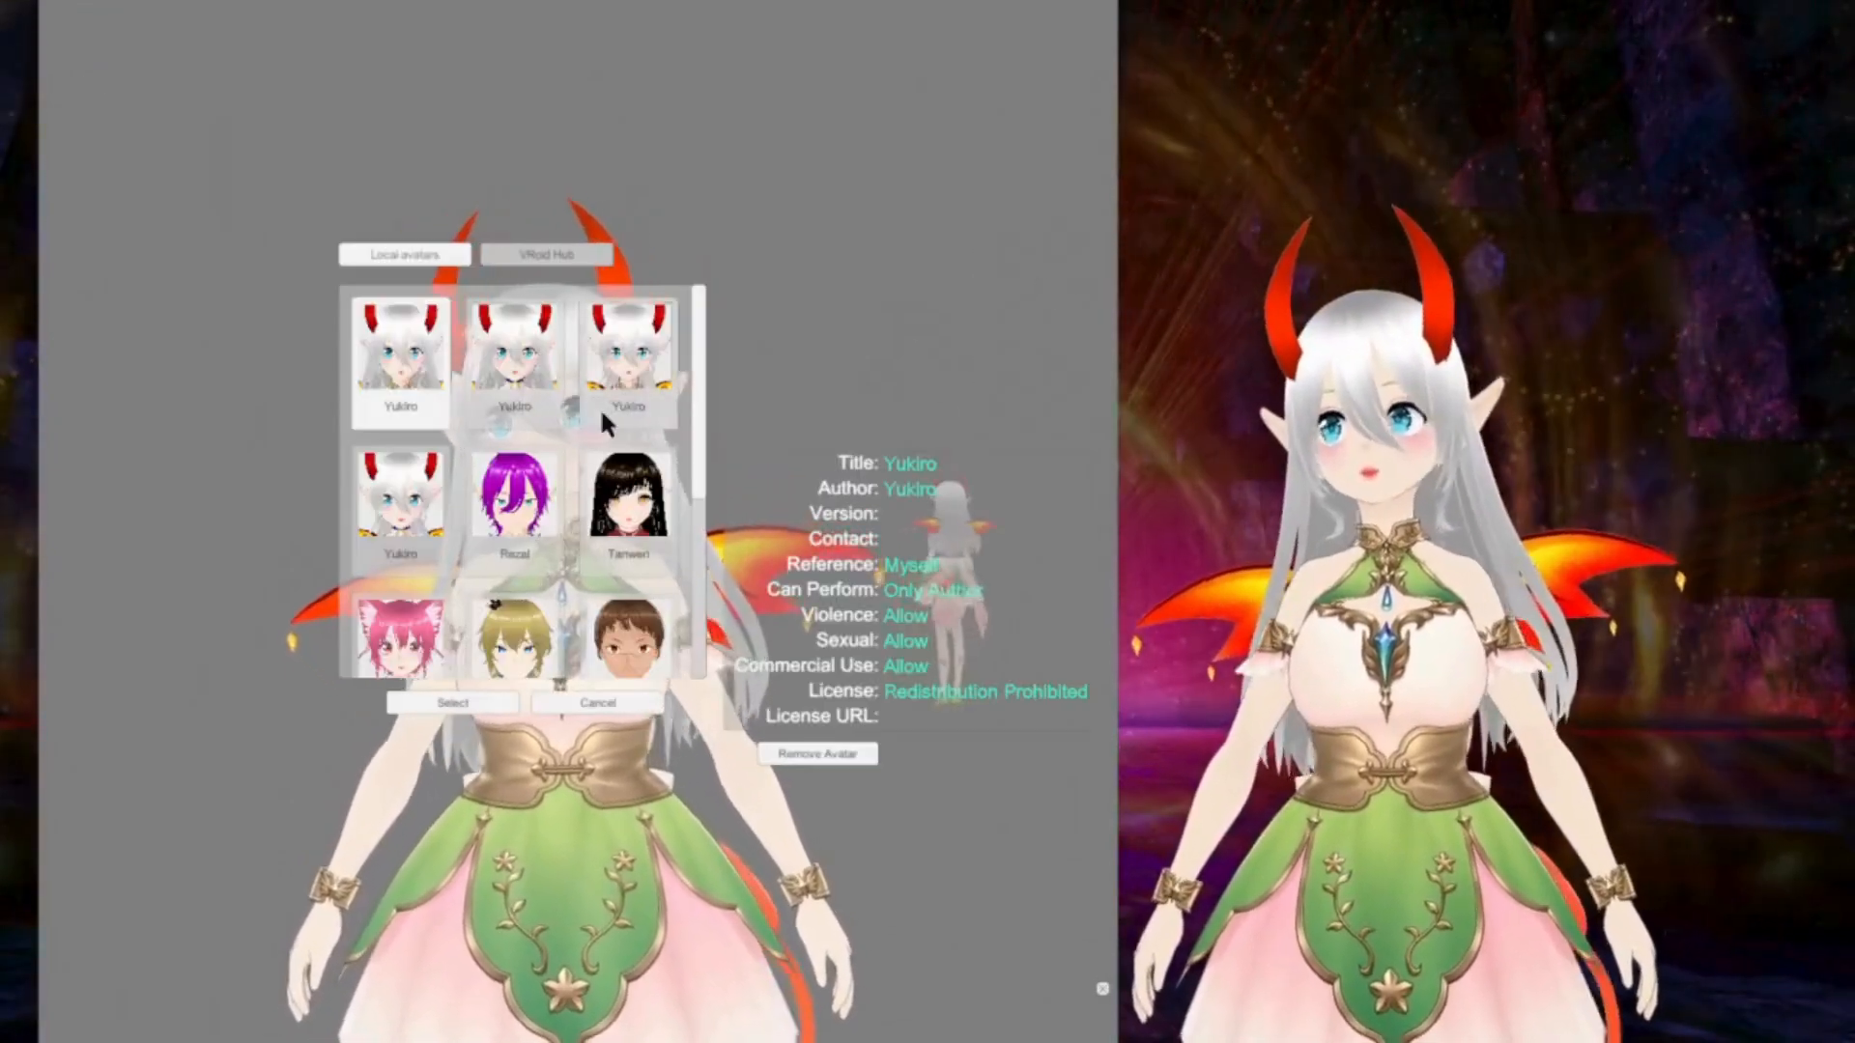
scroll(674, 533, "down", 3)
left_click(623, 517)
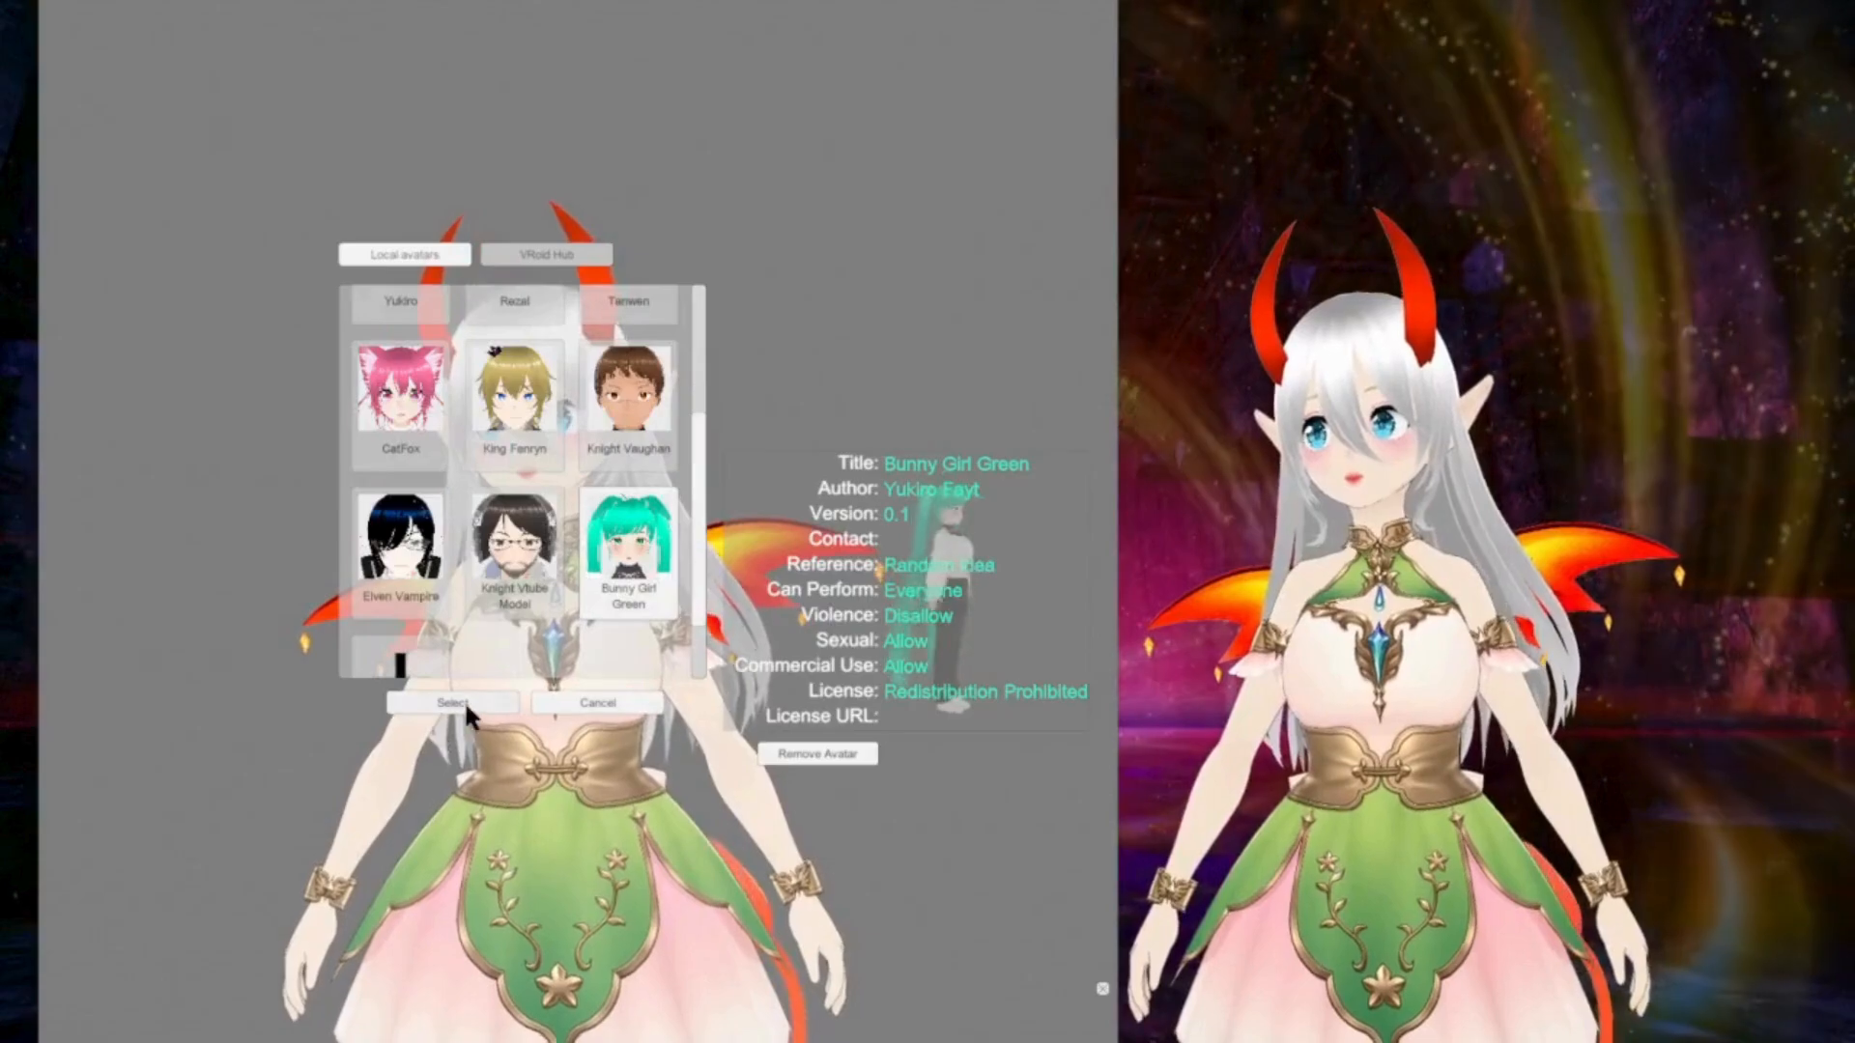
left_click(454, 702)
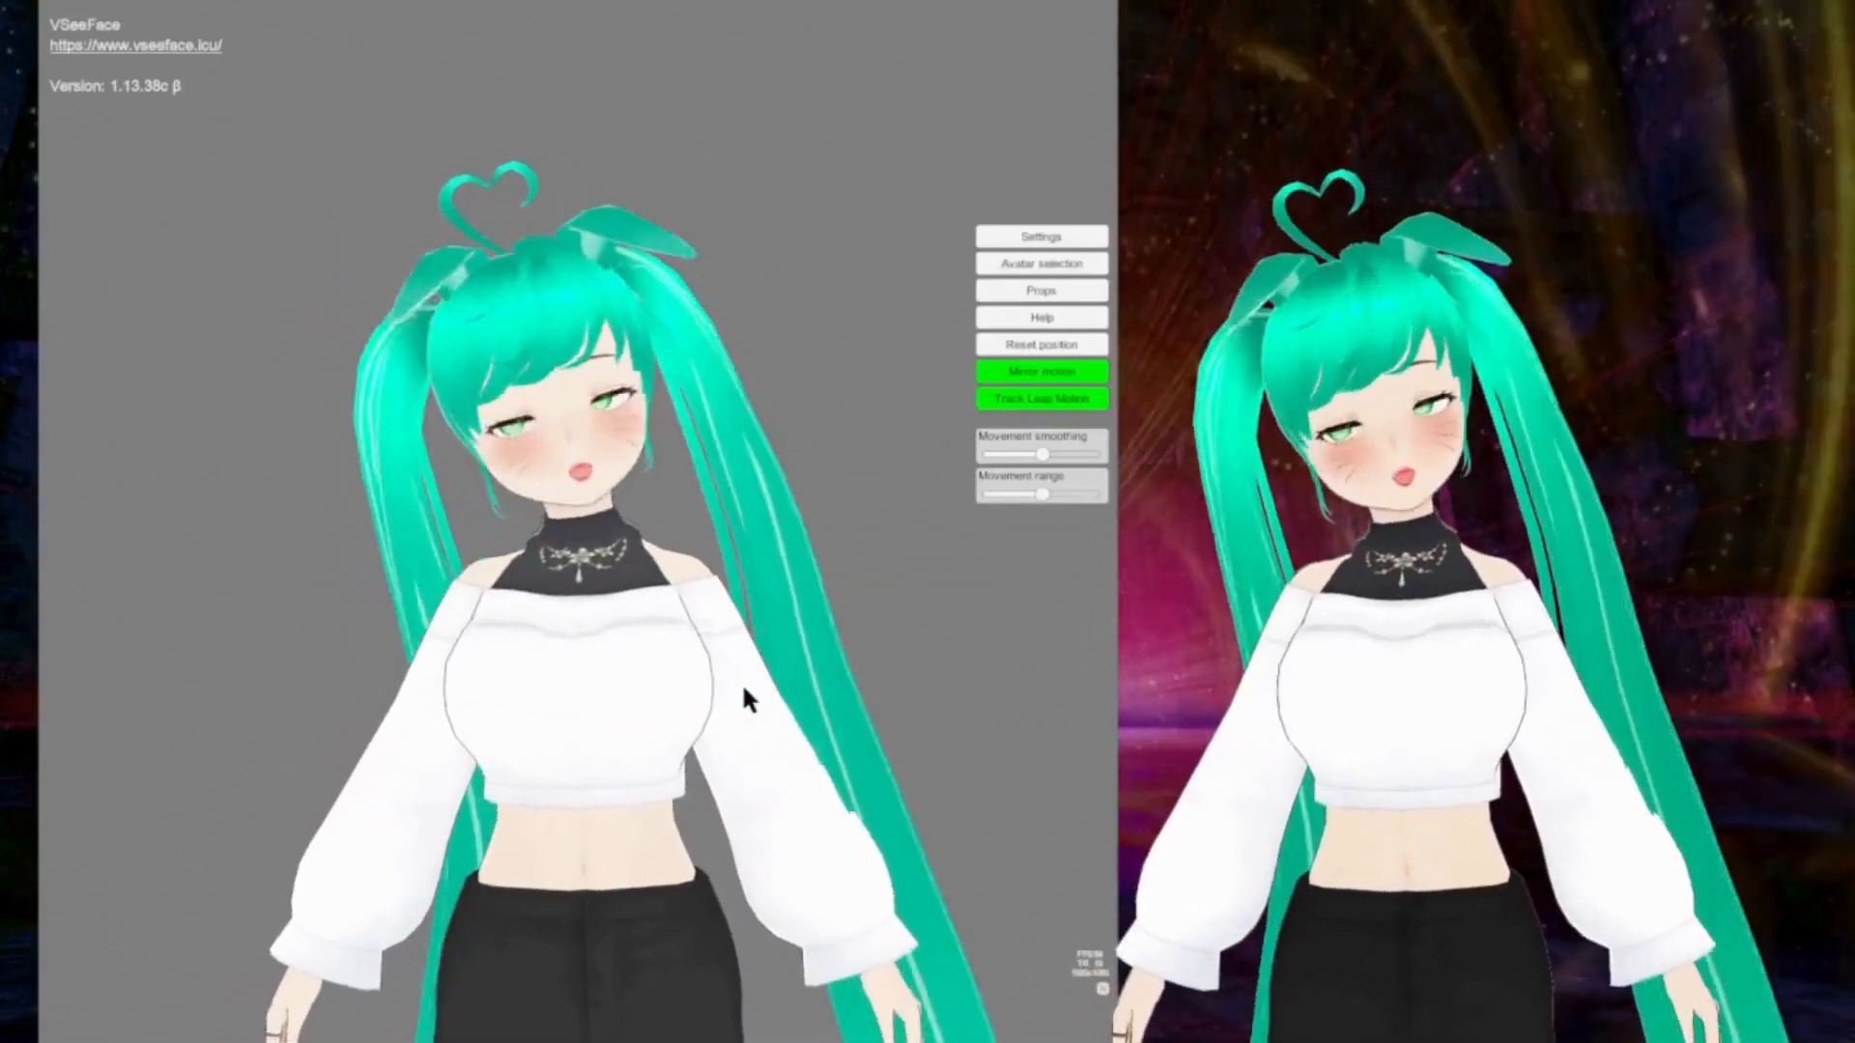